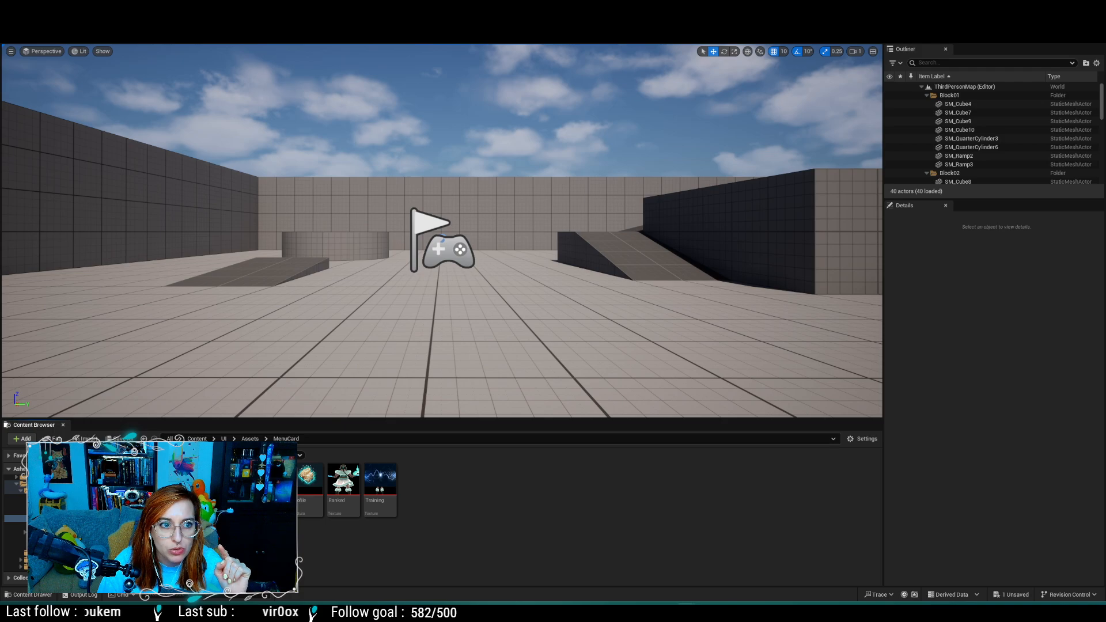
Step: Play the level in the editor and go through the title screen to the Versus game mode selection
key("alt+p")
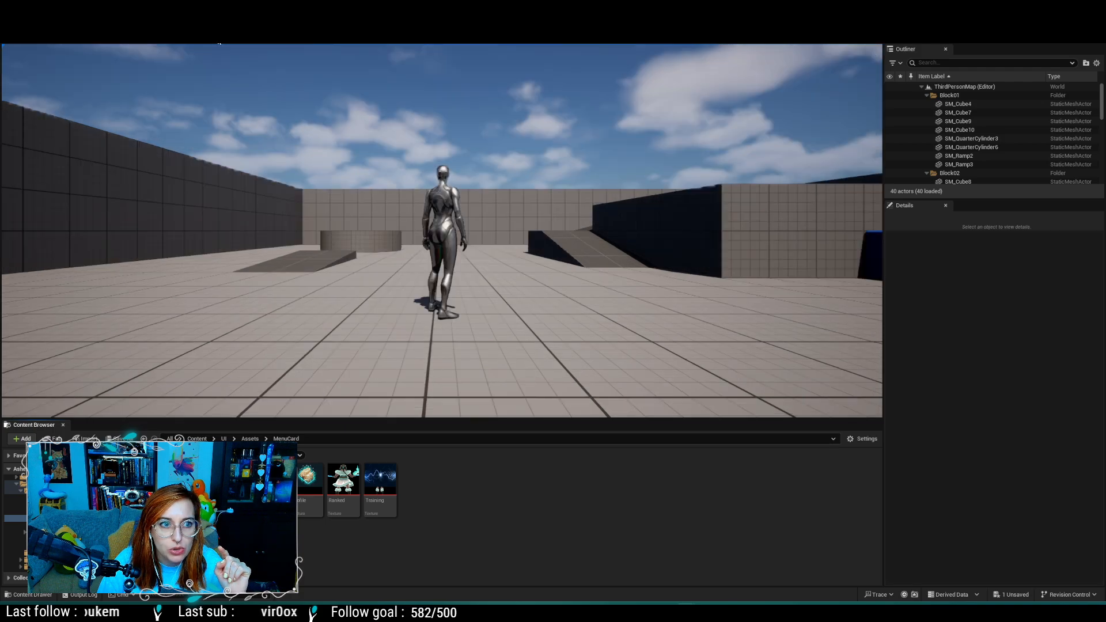
left_click(391, 279)
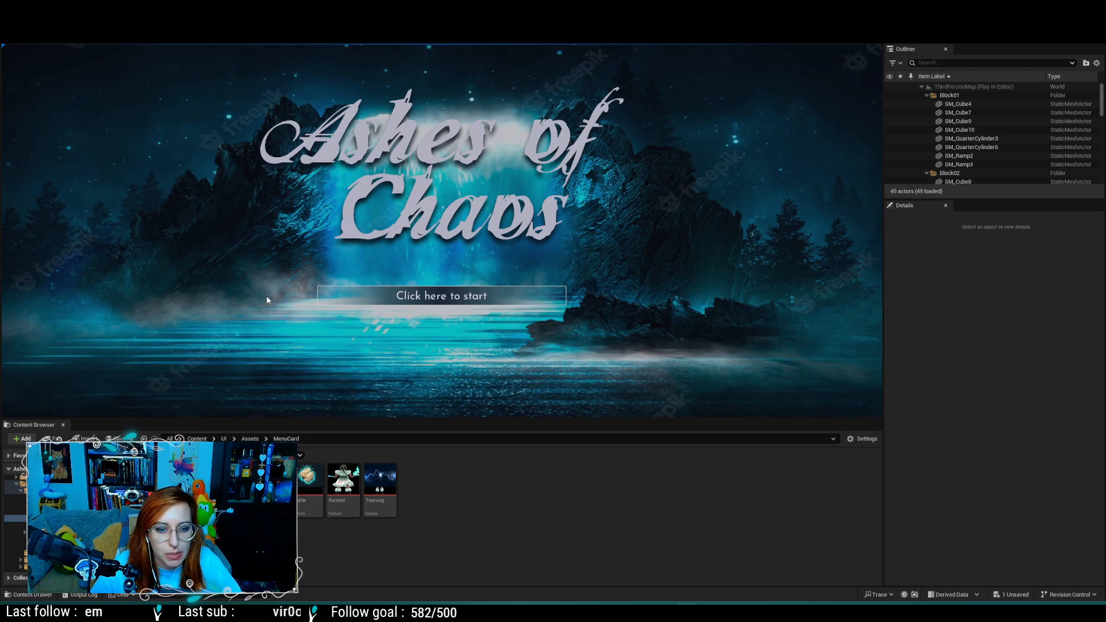
left_click(424, 297)
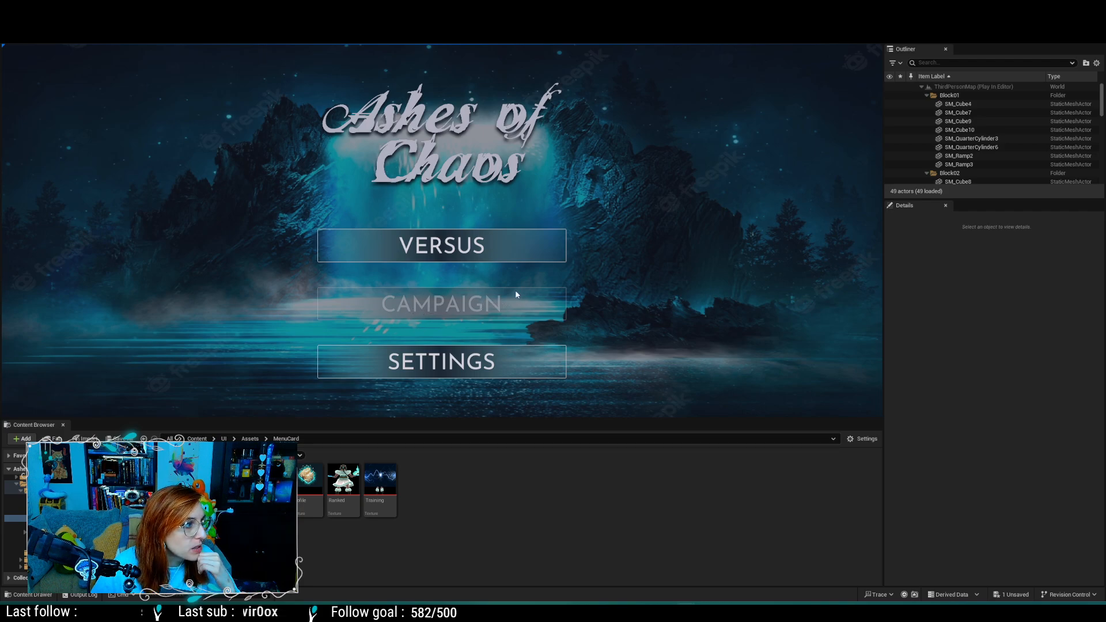
left_click(523, 255)
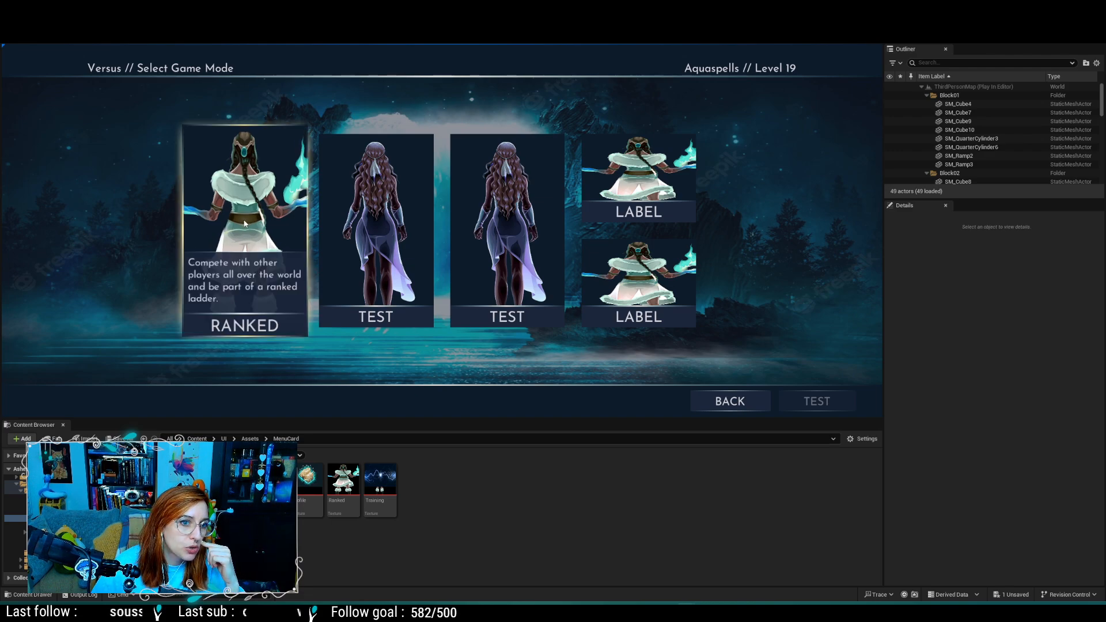
Step: Test the Ranked card's hover and pressed behaviour on the game mode screen, and stop the play session
left_click(245, 223)
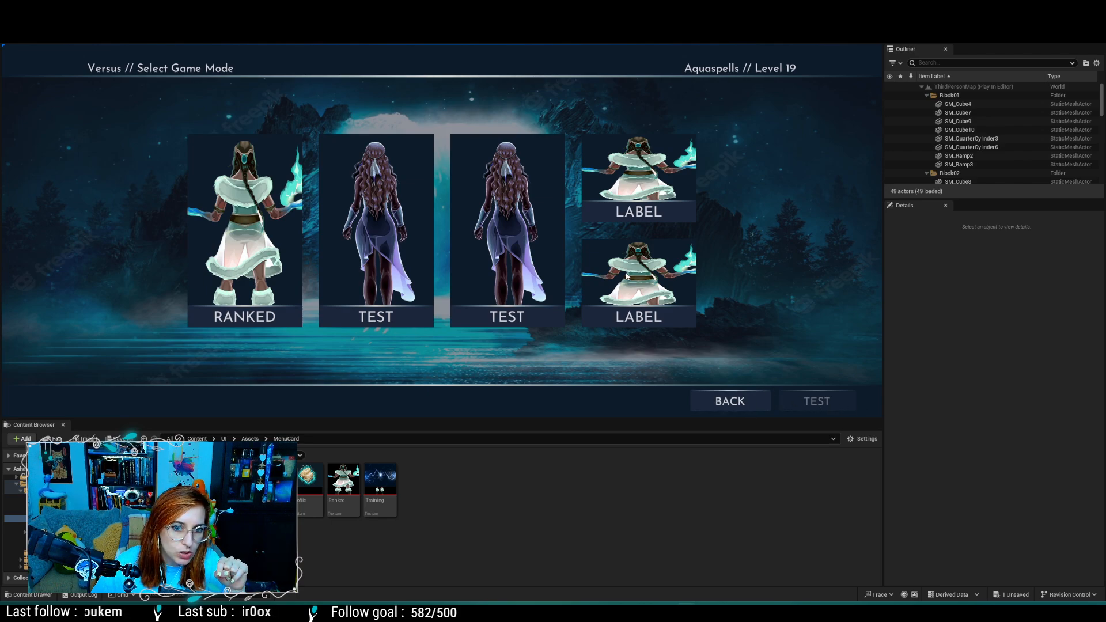
mouse_move(200, 230)
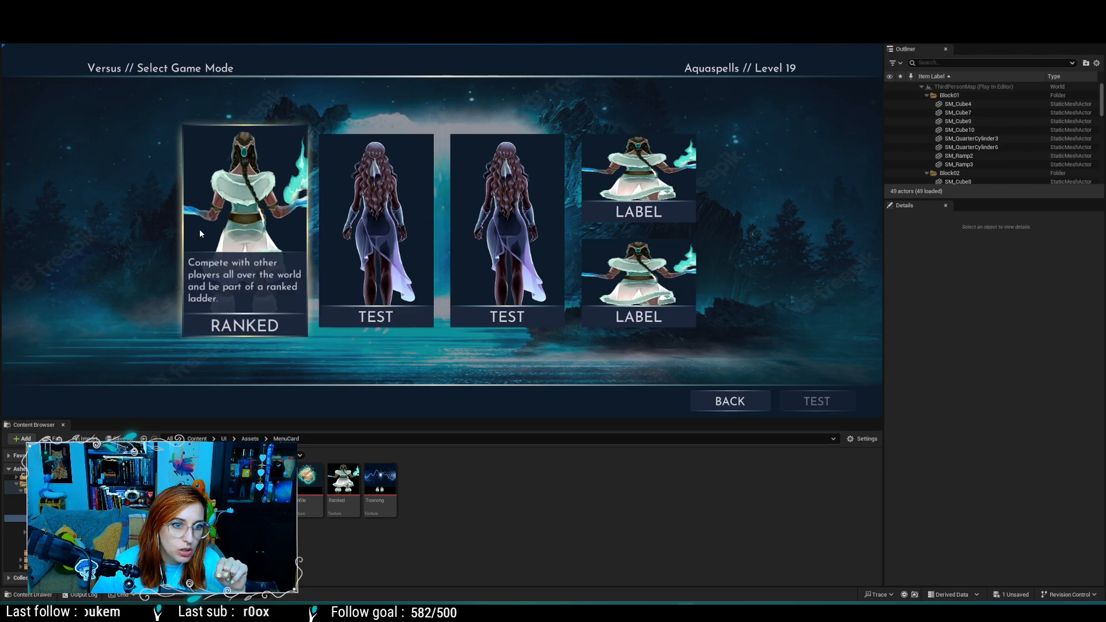
left_click(232, 215)
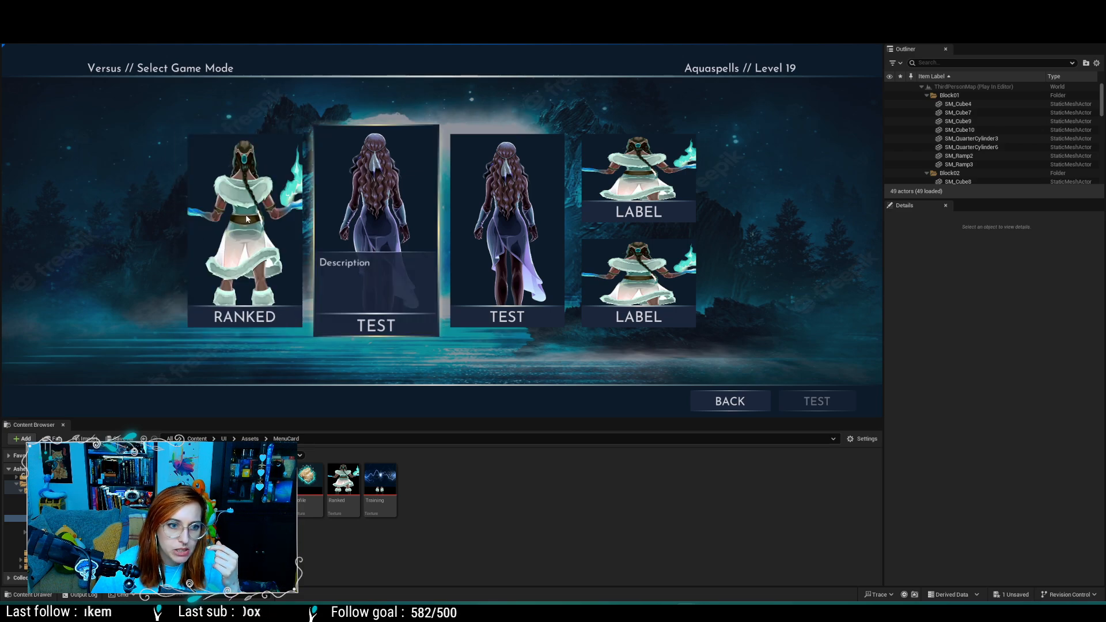
mouse_move(248, 219)
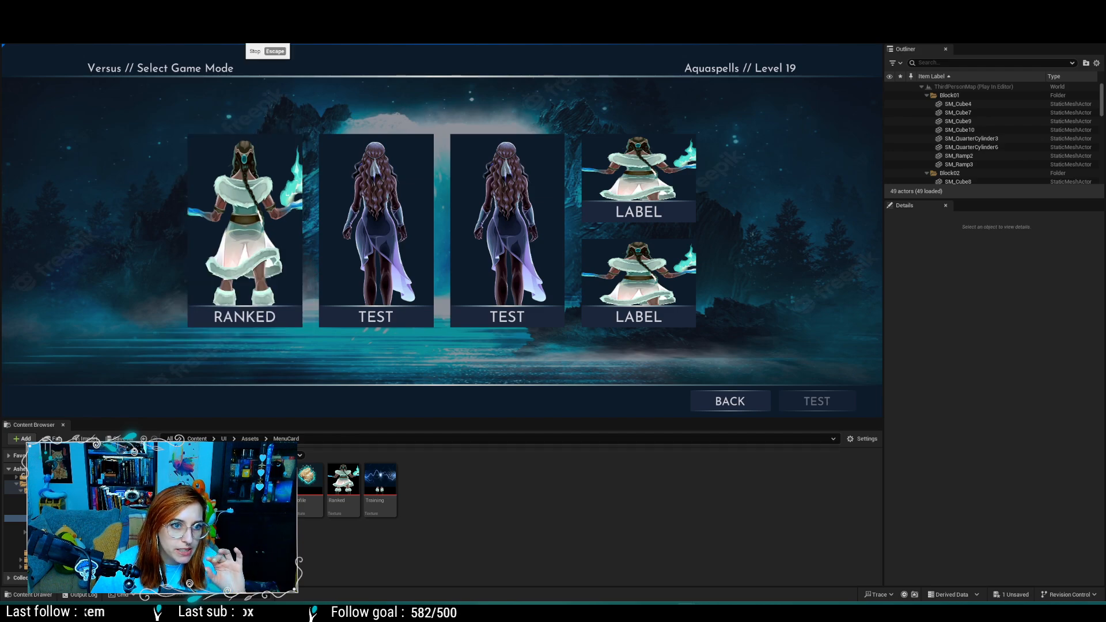
key("Escape")
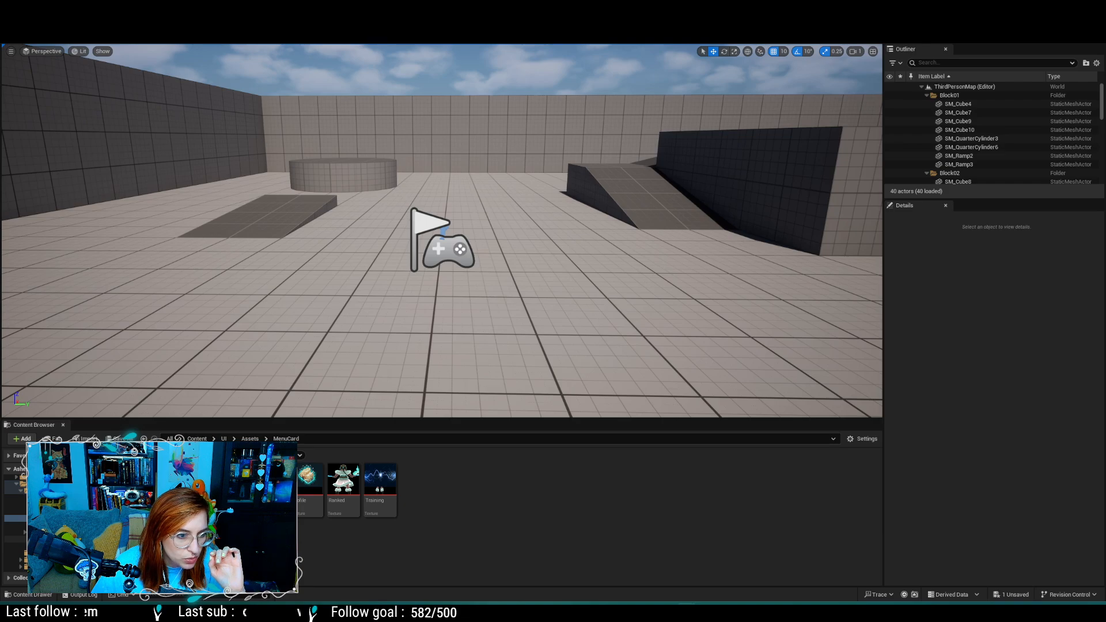
Step: Open the WBP_VS_Leaderboard widget from the UI/Screens folder and fit its canvas in view
left_click(41, 567)
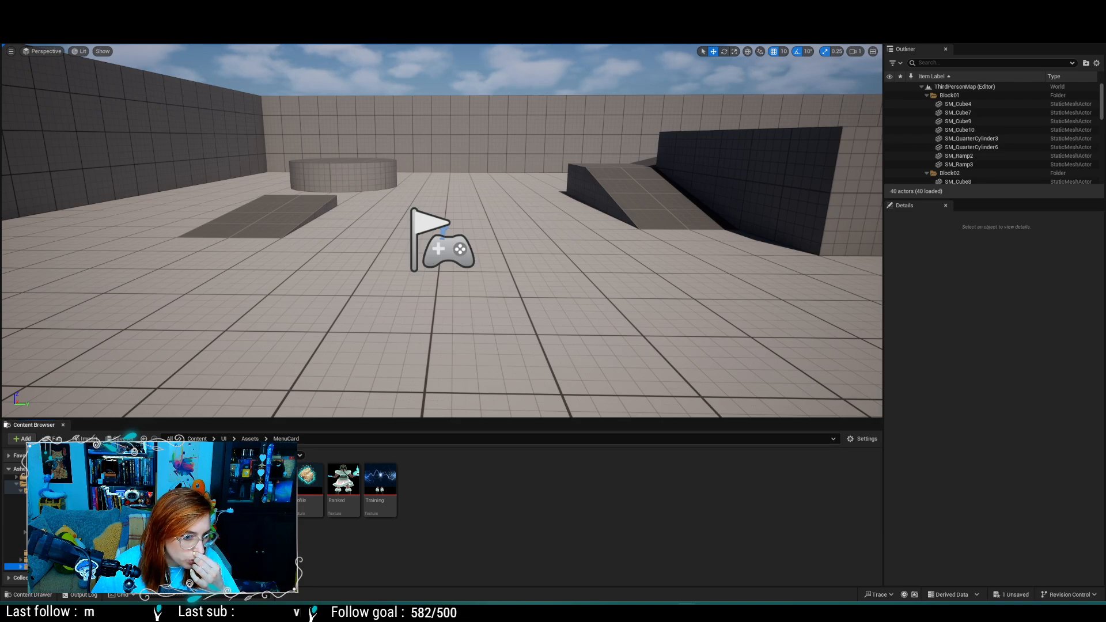
double_click(95, 507)
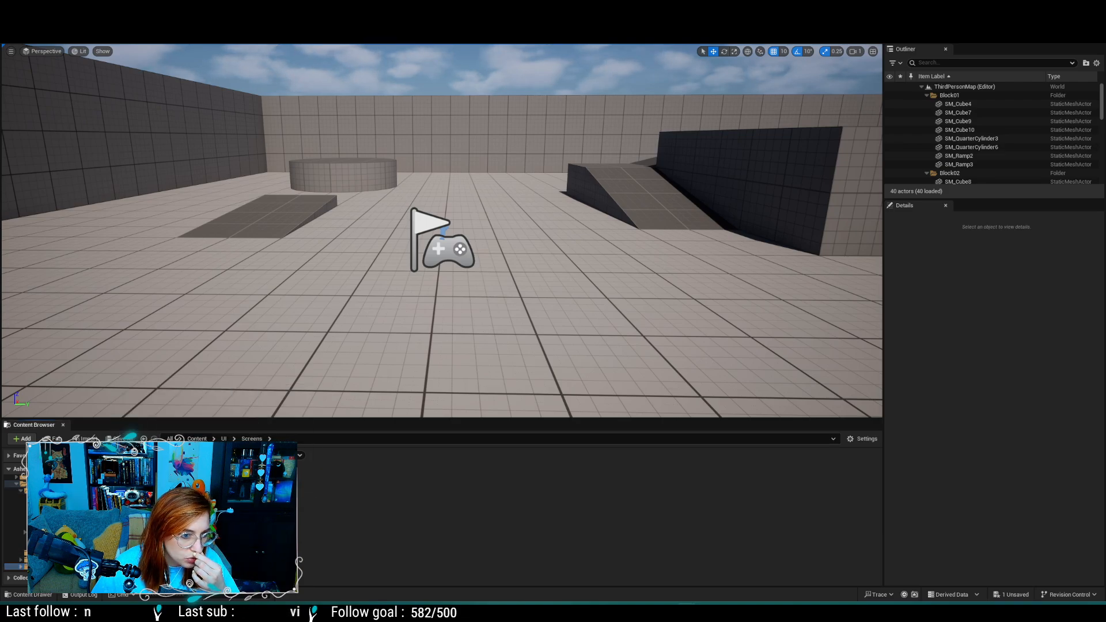
double_click(114, 507)
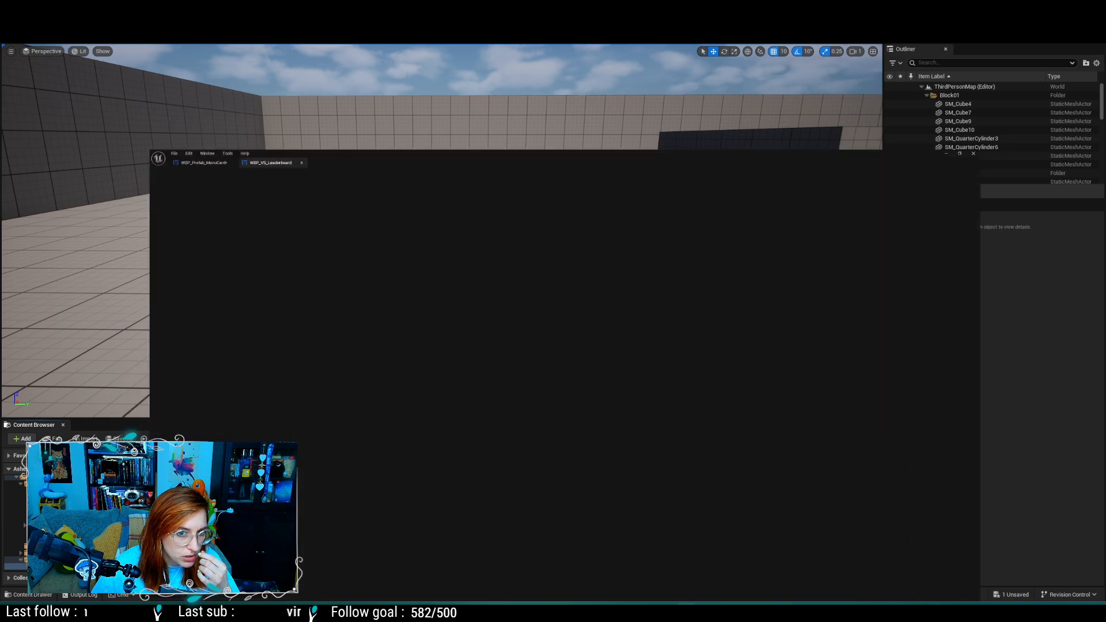
scroll(576, 379, "down", 2)
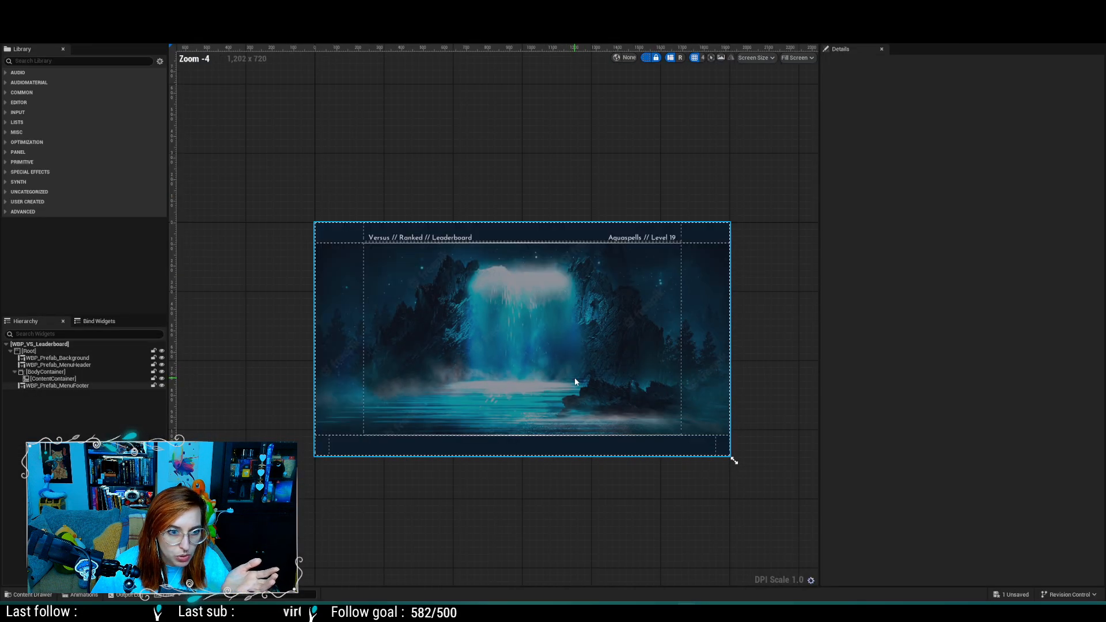
scroll(575, 379, "up", 2)
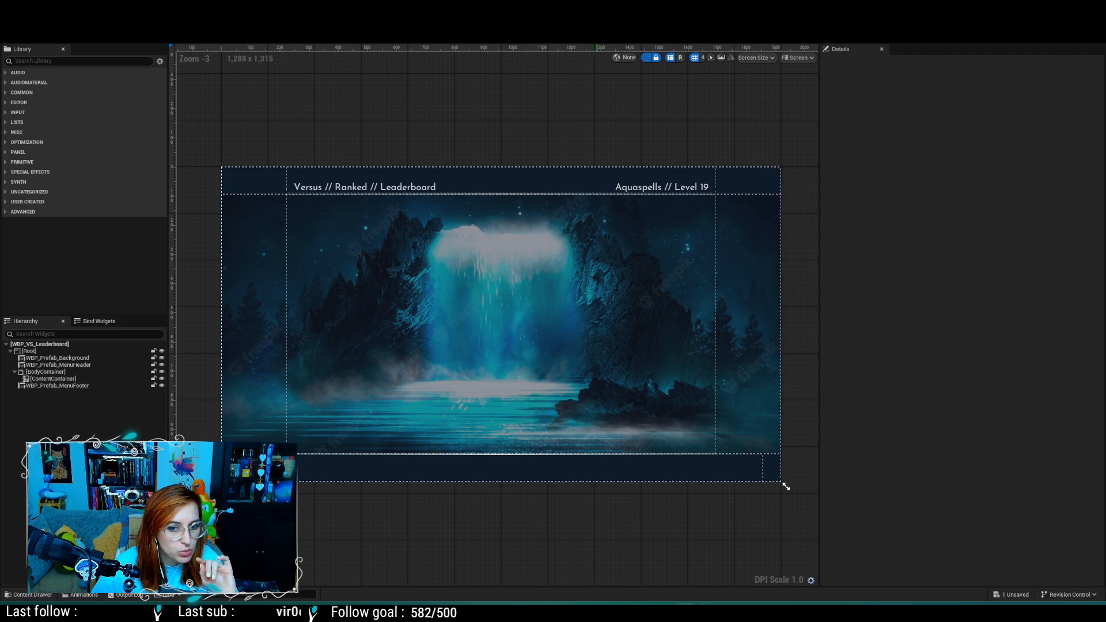
Step: Switch to the Adobe XD prototype and examine the two Versus // Ranked // Leaderboard table designs
key("alt+Tab")
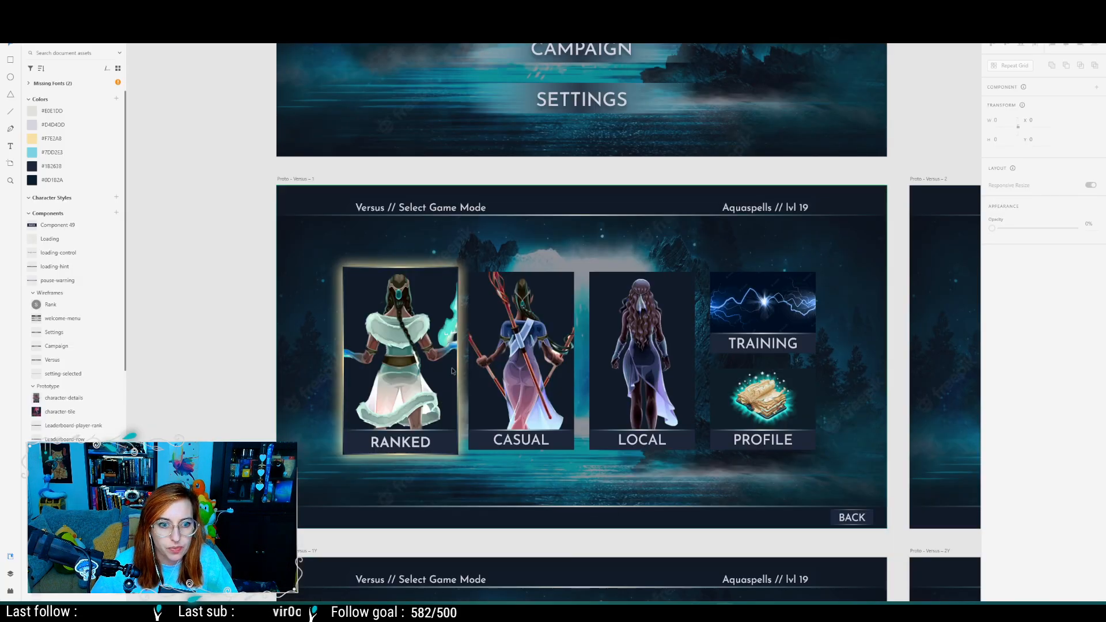
middle_click_drag(277, 576, 741, 86)
scroll(741, 279, "down", 5, "ctrl")
scroll(662, 507, "up", 5, "ctrl")
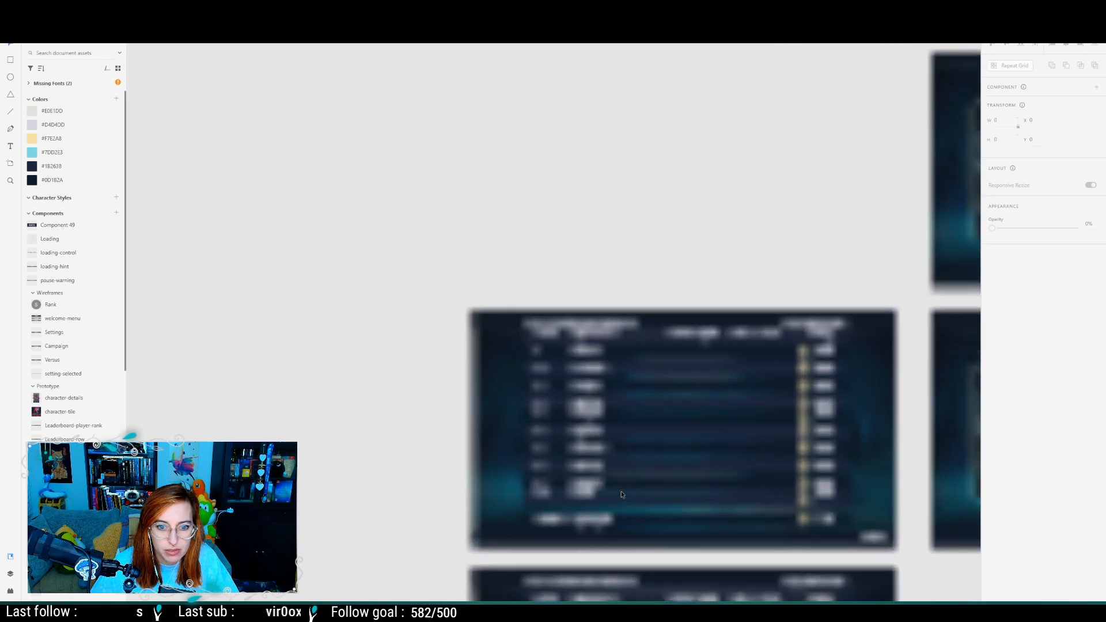
scroll(455, 282, "down", 5)
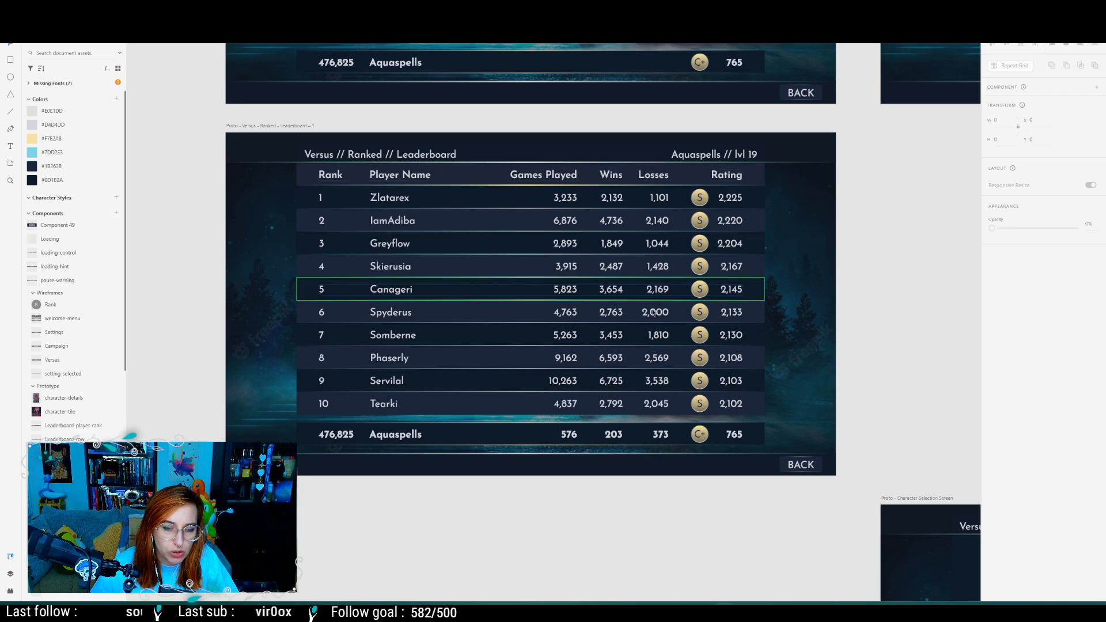
scroll(652, 377, "down", 2, "ctrl")
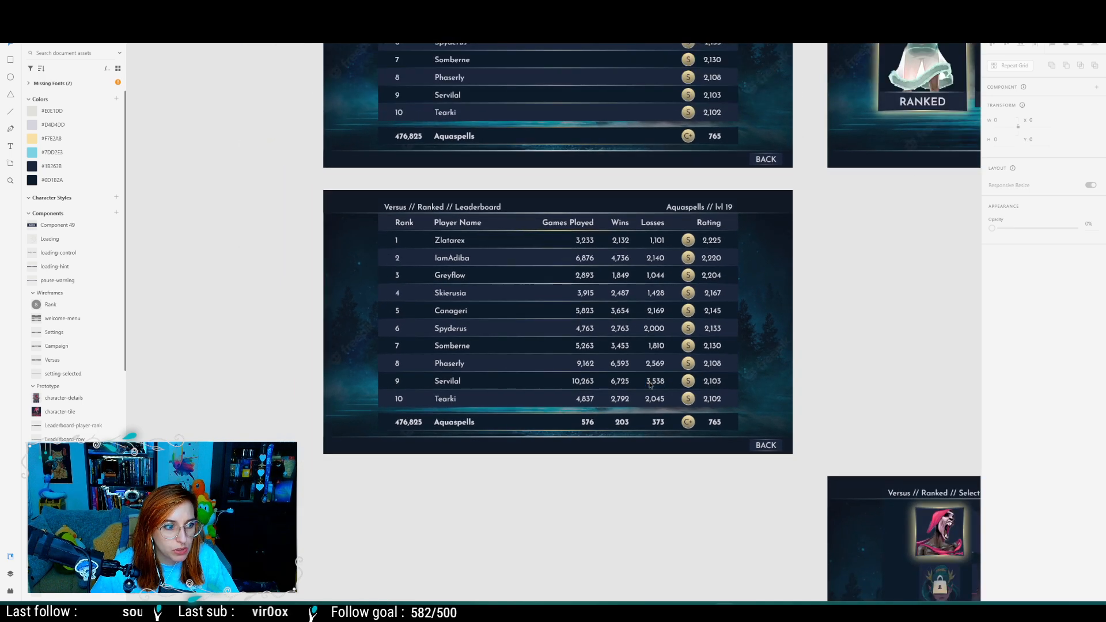
scroll(805, 283, "down", 3, "ctrl")
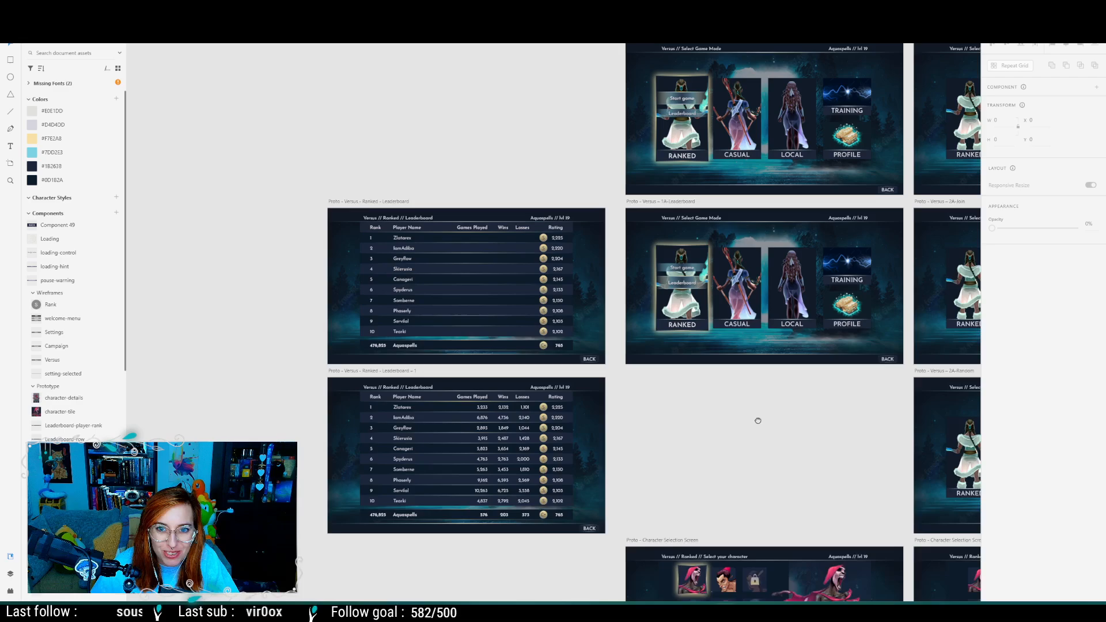
Step: Examine the Versus game mode artboards, comparing the option buttons on the selected Ranked and Casual cards
left_click_drag(758, 420, 516, 597)
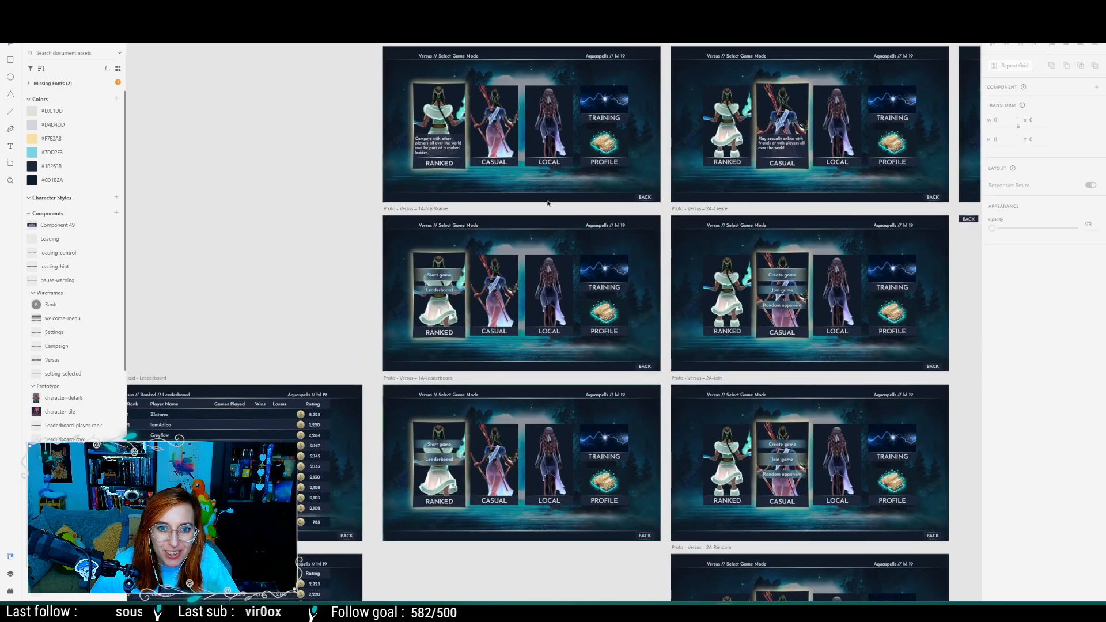
left_click_drag(546, 219, 533, 608)
left_click_drag(680, 447, 631, 289)
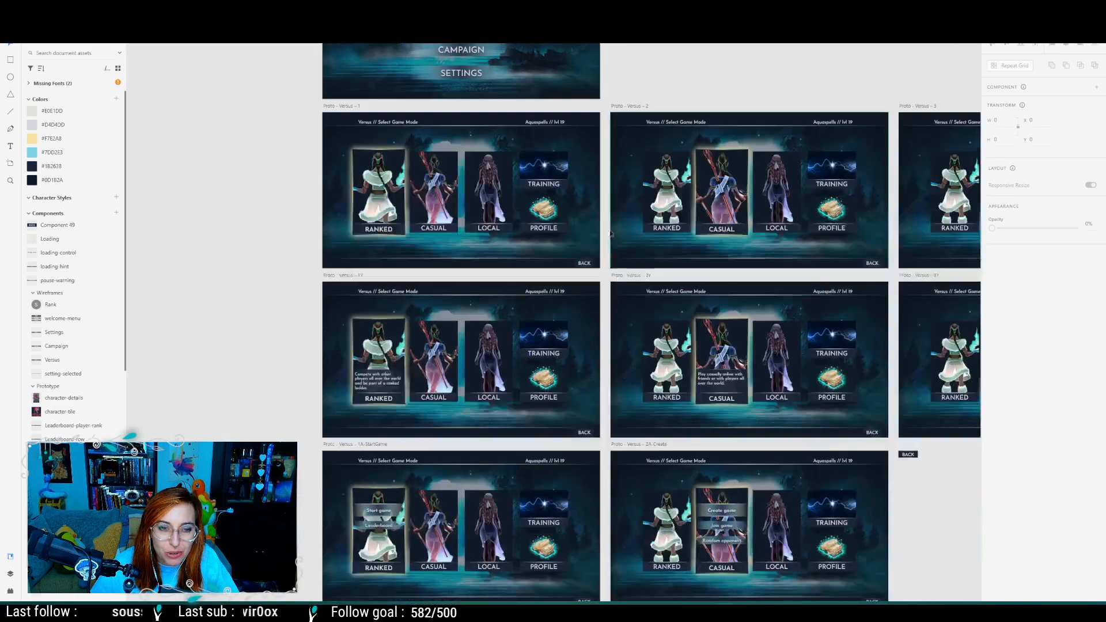
left_click_drag(552, 266, 483, 282)
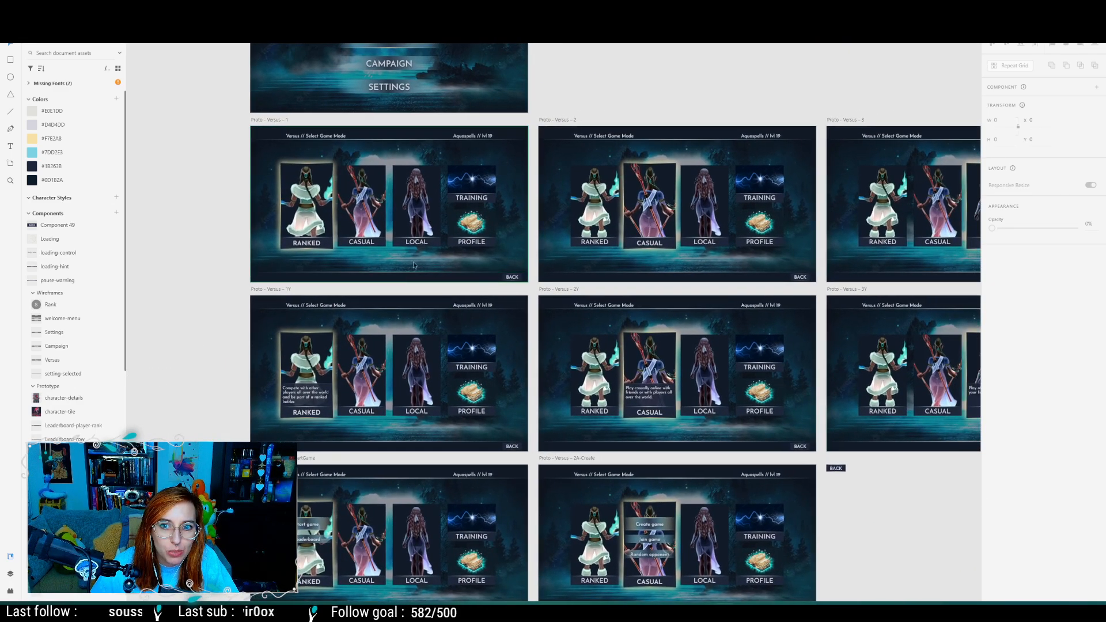
scroll(492, 167, "up", 4, "ctrl")
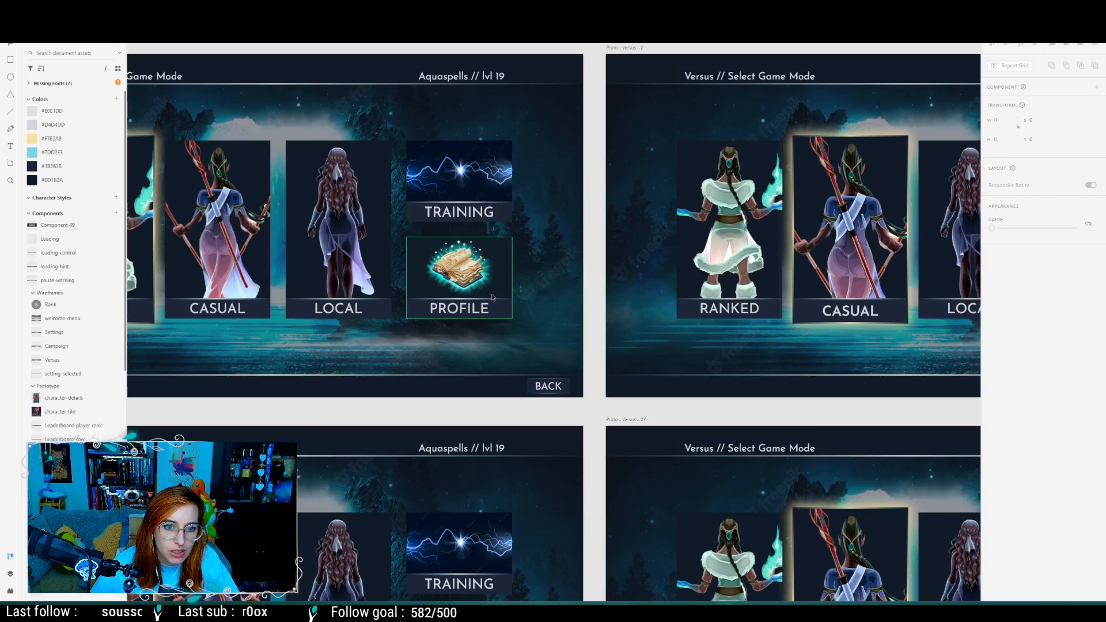
left_click_drag(889, 454, 916, 97)
left_click_drag(538, 522, 777, 185)
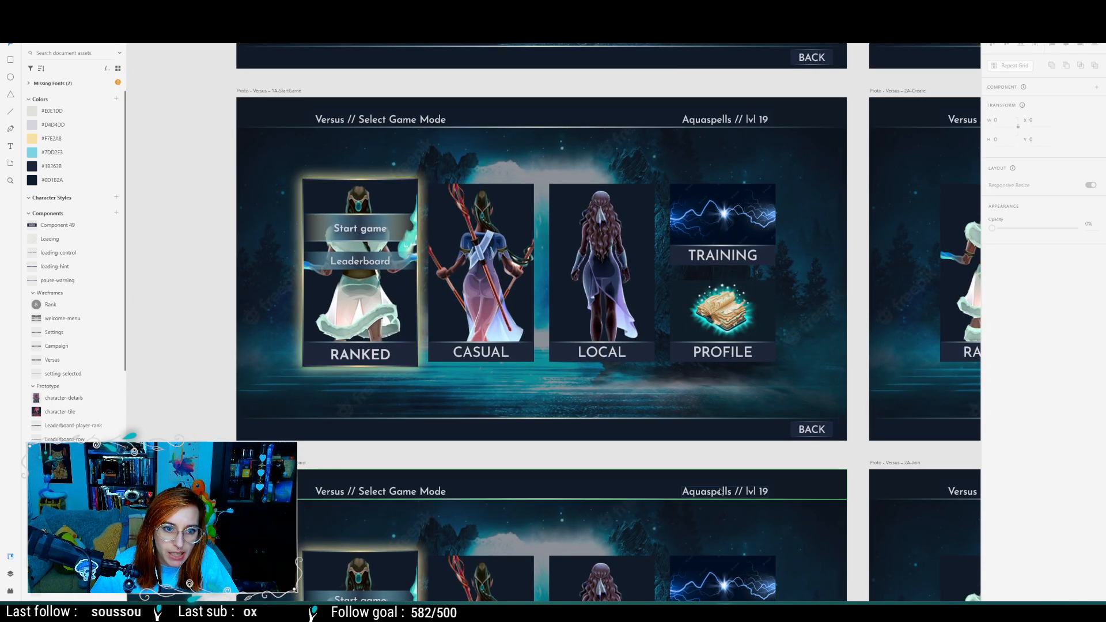
left_click_drag(730, 440, 276, 381)
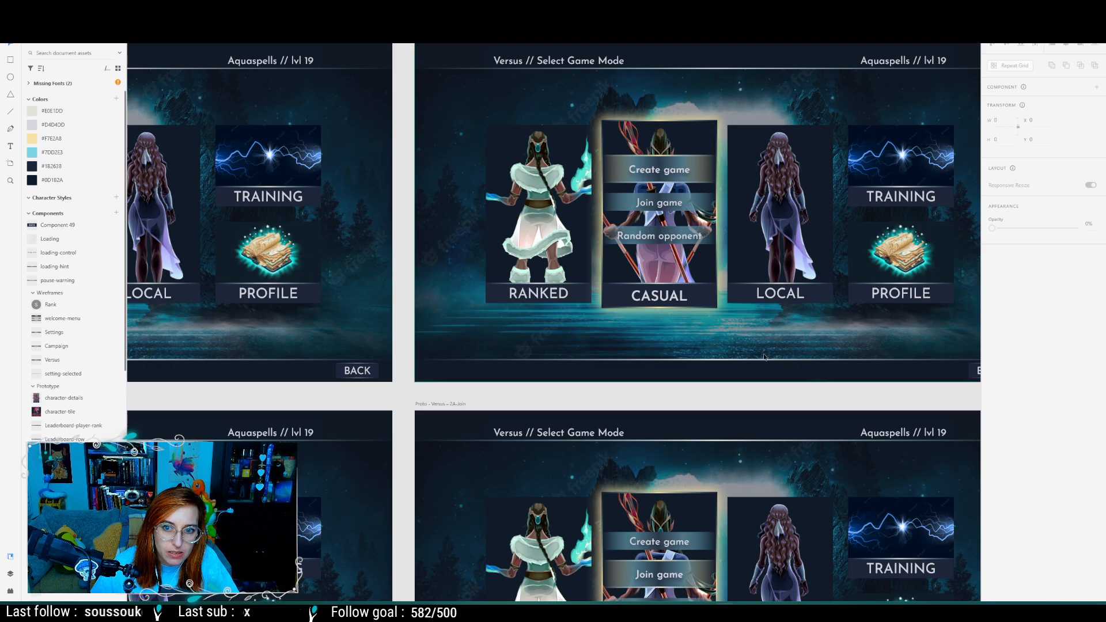
left_click_drag(815, 370, 826, 161)
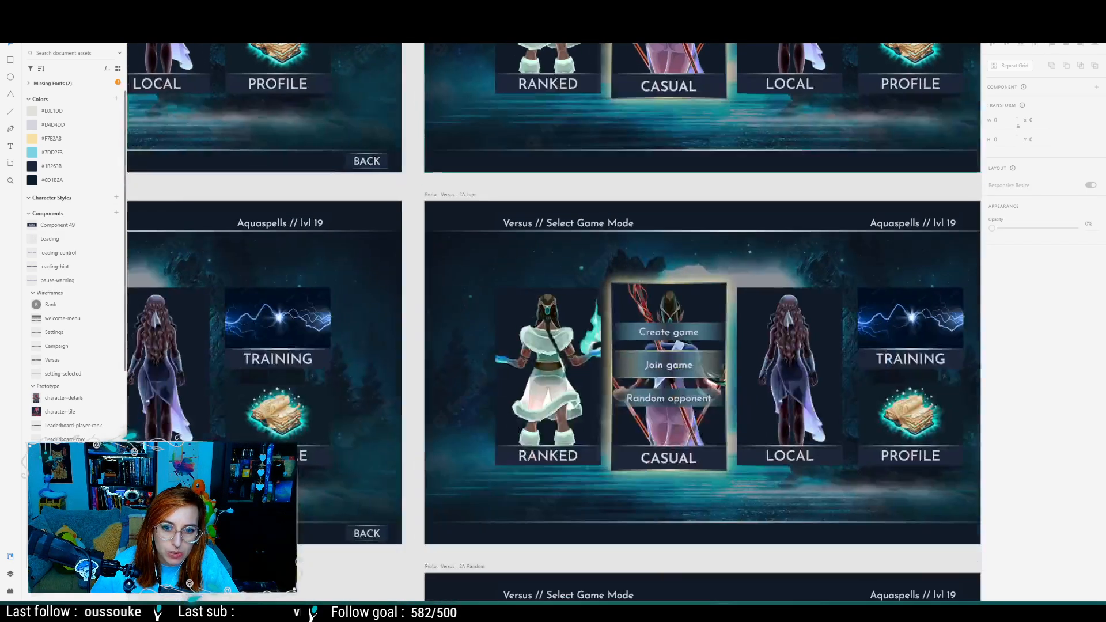
left_click_drag(708, 532, 720, 189)
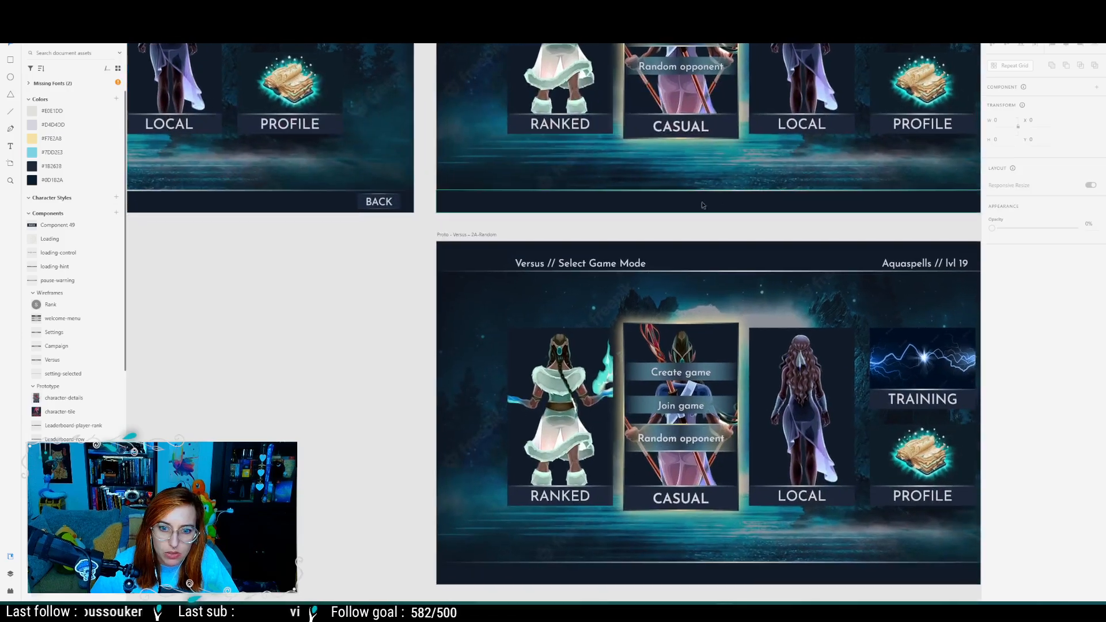
left_click_drag(698, 146, 412, 307)
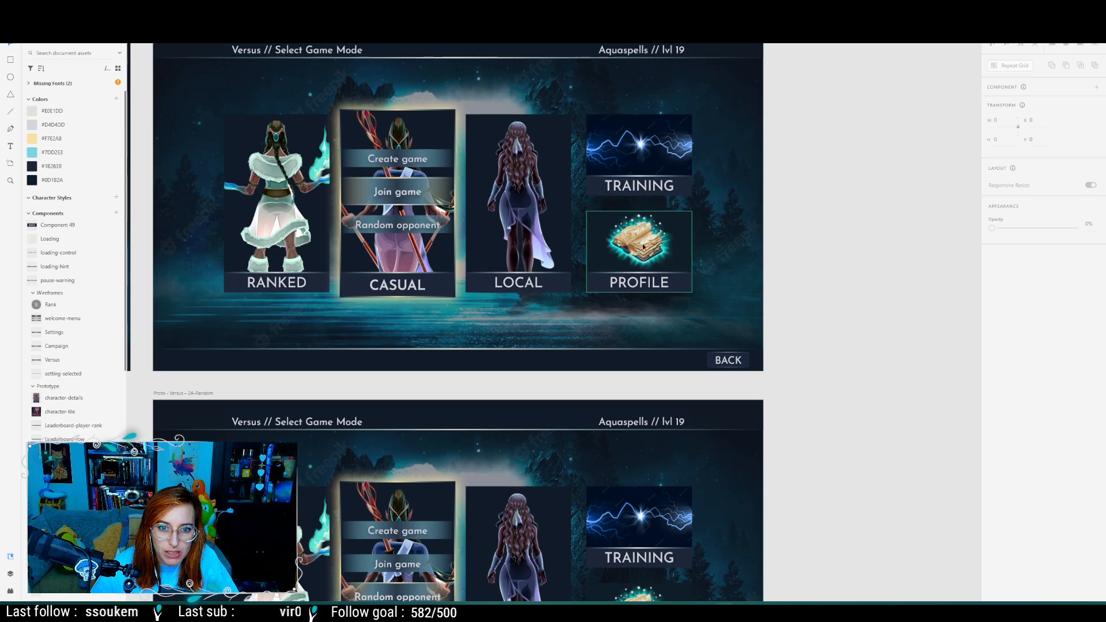
Step: Examine the artboards that show the selected Training and Profile cards with and without their description text
scroll(565, 274, "down", 3, "ctrl")
scroll(449, 373, "down", 3, "ctrl")
middle_click_drag(359, 422, 595, 467)
middle_click_drag(969, 236, 691, 500)
middle_click_drag(941, 480, 497, 492)
scroll(559, 353, "up", 3, "ctrl")
scroll(553, 353, "up", 2, "ctrl")
scroll(507, 339, "down", 4, "ctrl")
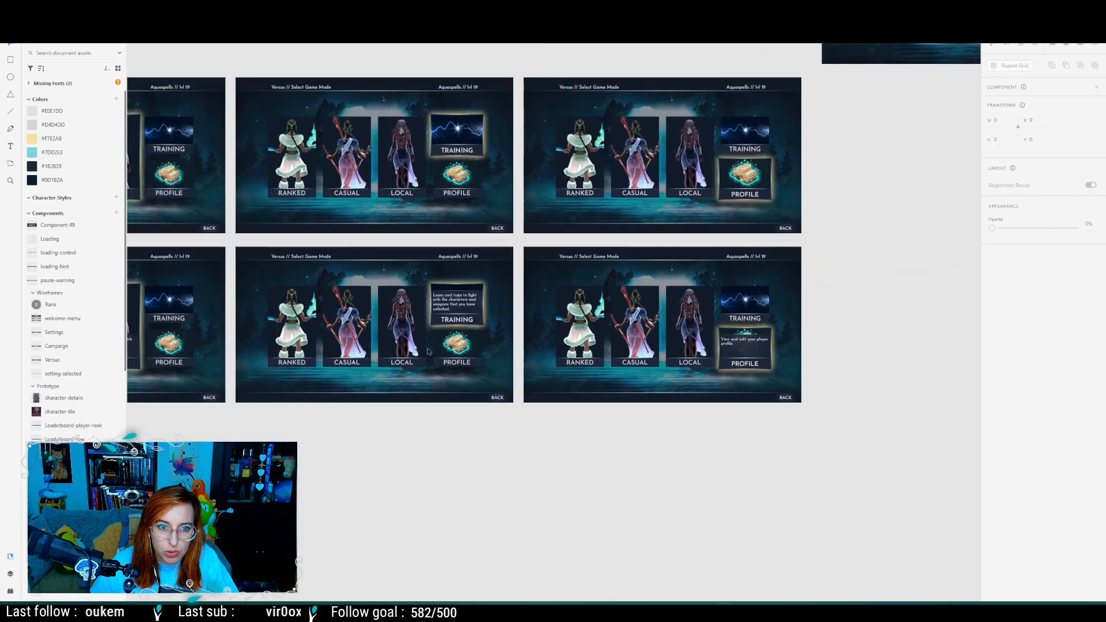
Step: Review the prototype flow from the welcome screens down to the first Versus game mode artboards
middle_click_drag(517, 417, 884, 469)
middle_click_drag(522, 511, 817, 534)
middle_click_drag(690, 526, 1037, 432)
scroll(423, 169, "down", 1, "ctrl")
scroll(423, 168, "down", 2, "ctrl")
middle_click_drag(426, 167, 409, 337)
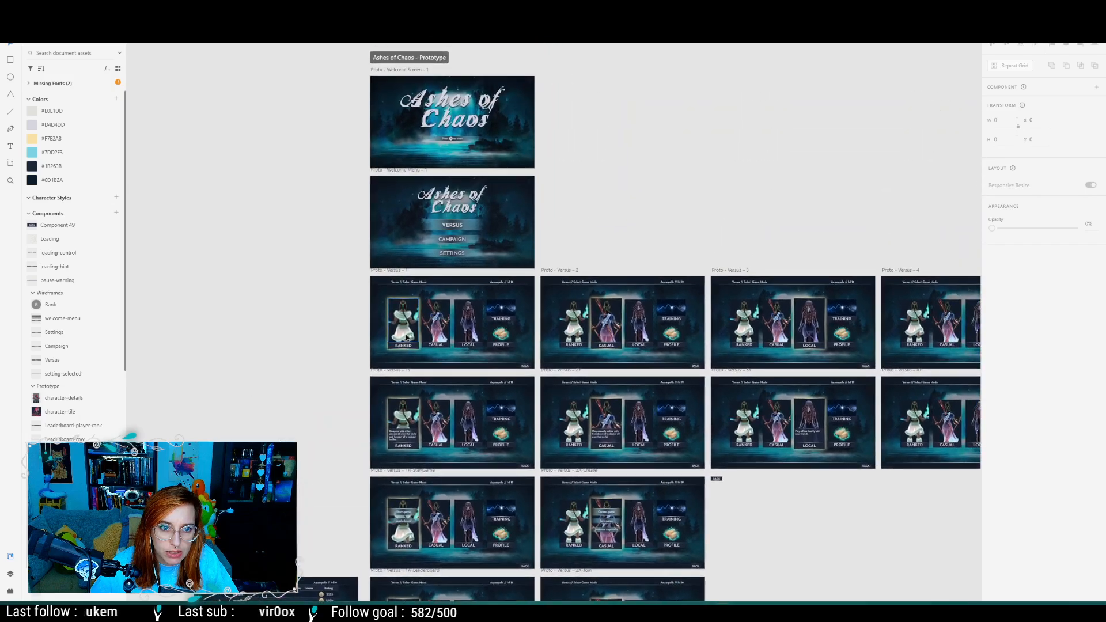
scroll(410, 337, "up", 2, "ctrl")
scroll(410, 337, "up", 1, "ctrl")
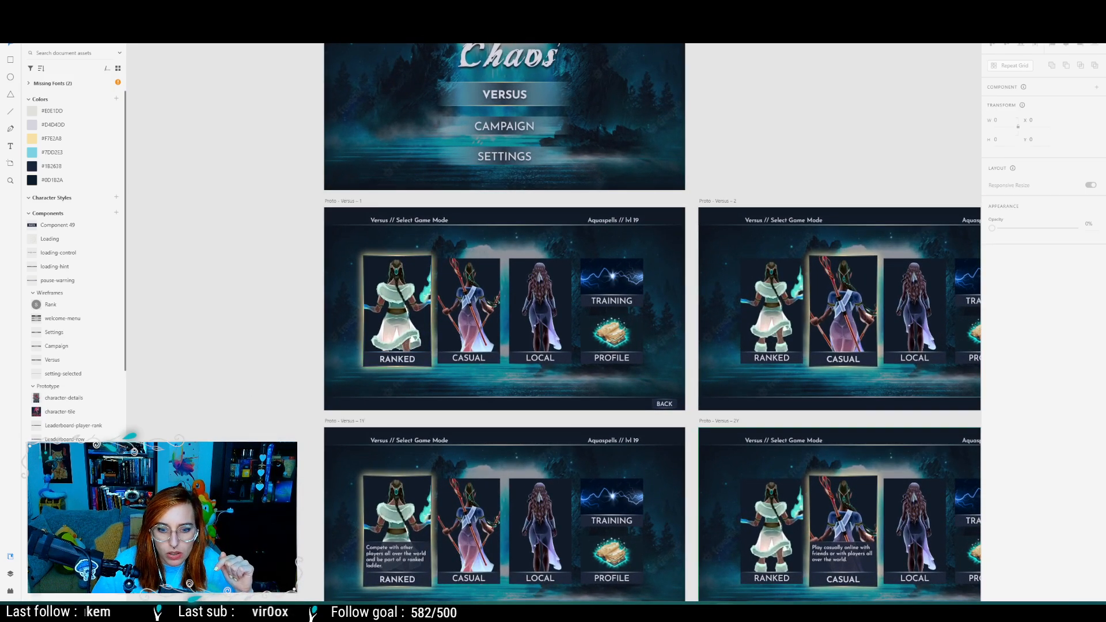
Step: Switch back to Unreal Editor and examine the WBP_Prefab_MenuCard widget's card layout and its event graph
mouse_move(689, 612)
left_click(714, 572)
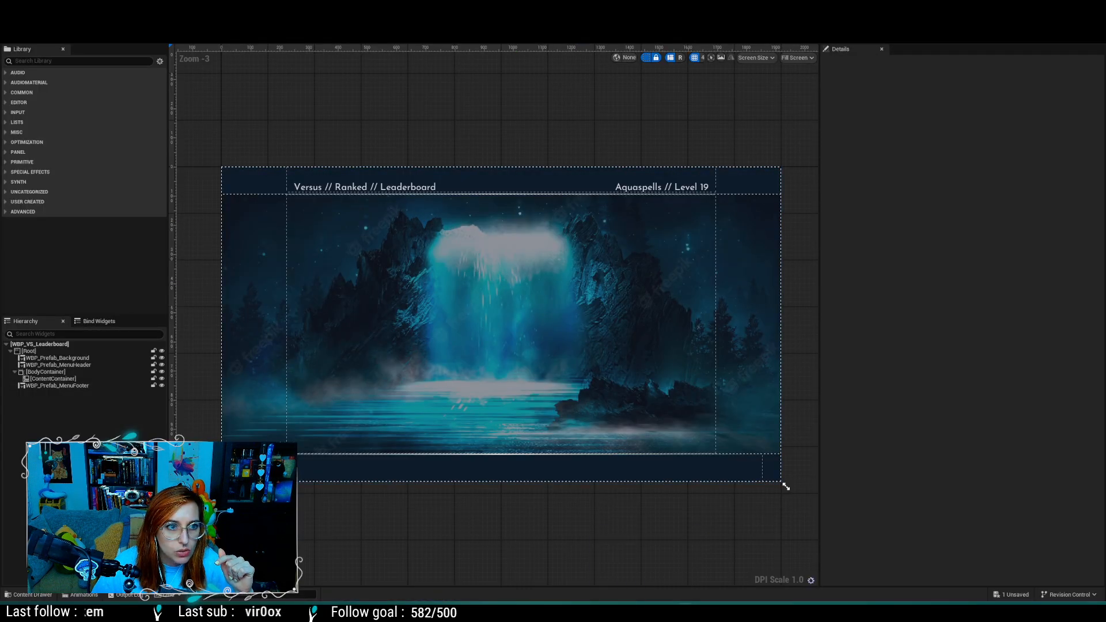
key("ctrl+Tab")
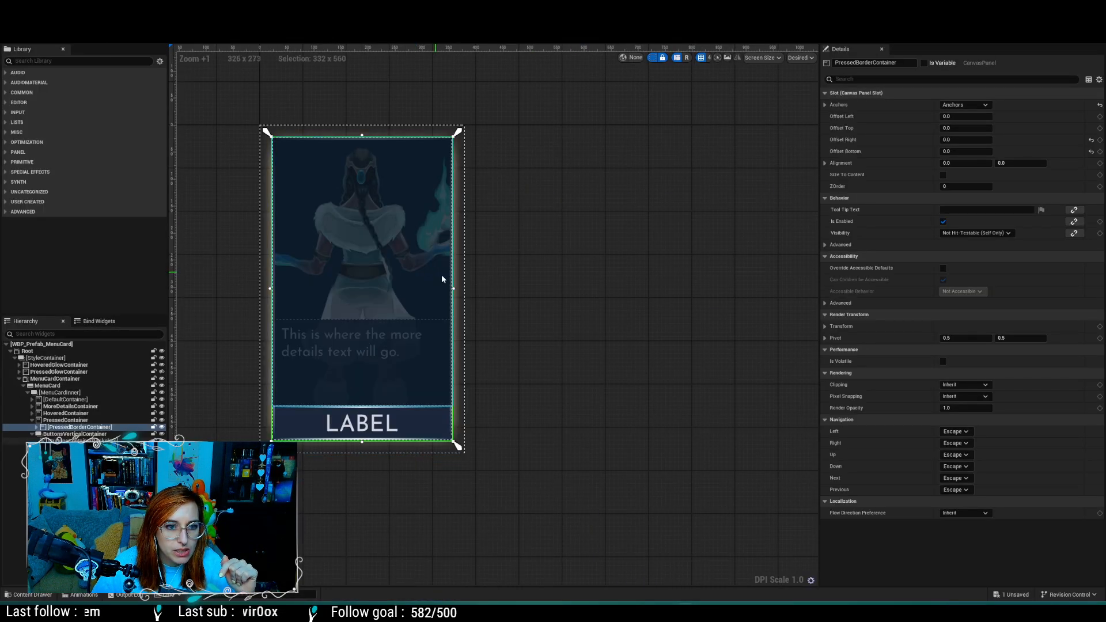
scroll(749, 397, "up", 1)
right_click_drag(391, 281, 551, 356)
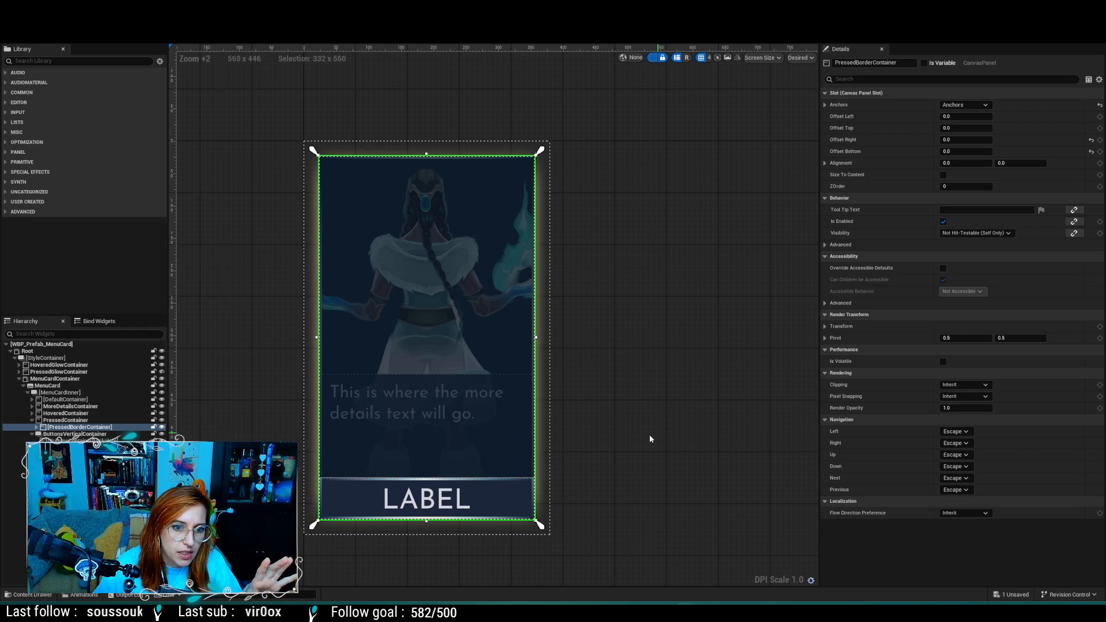
right_click_drag(585, 459, 653, 432)
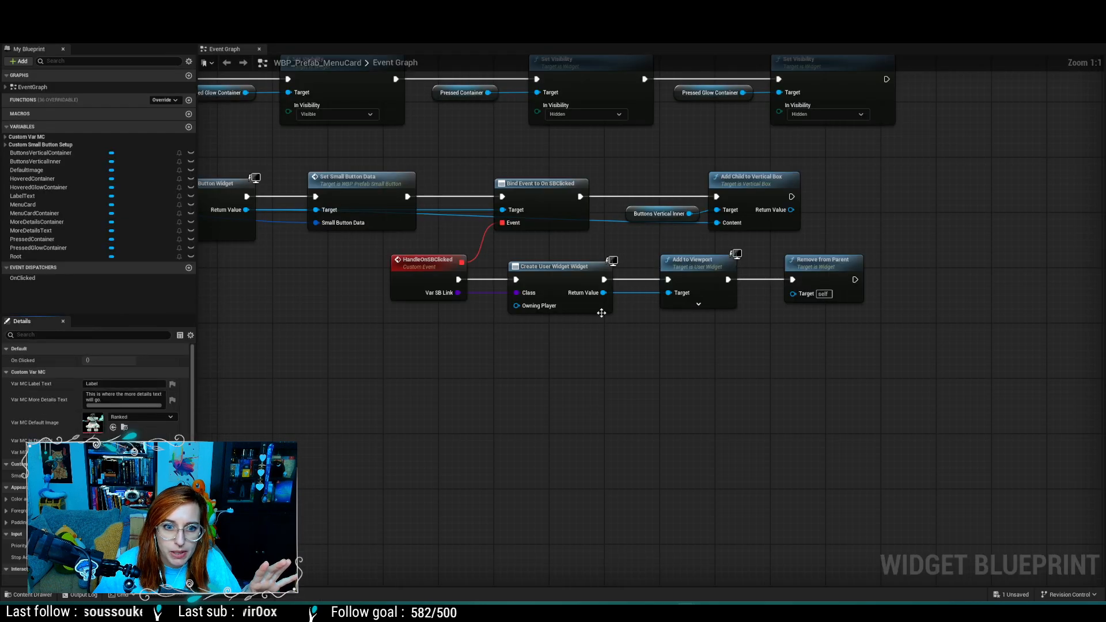
Step: Examine the WBP_Prefab_MenuCard event graph, from the clicked, hovered and pressed events down to the small button construction logic
left_click(1083, 29)
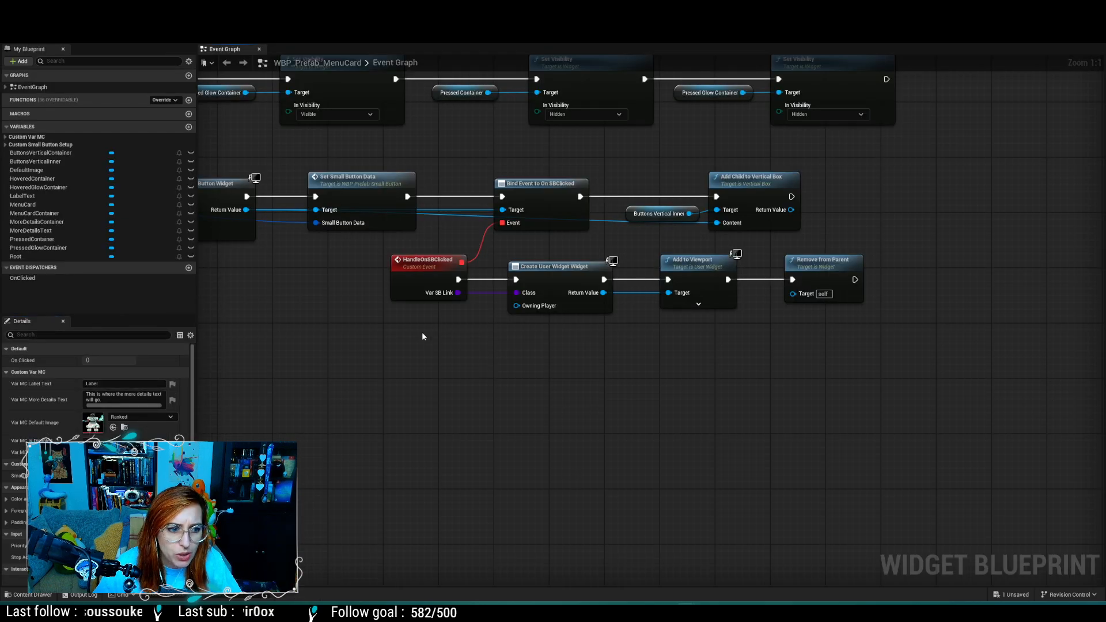
scroll(415, 337, "down", 5)
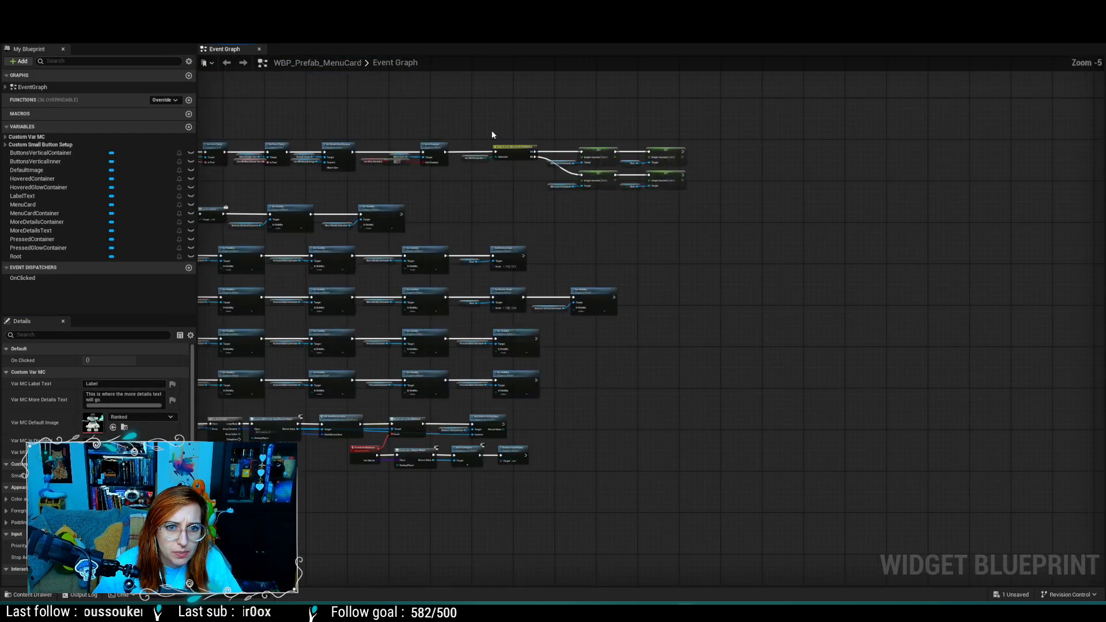
scroll(492, 134, "up", 1)
scroll(719, 277, "up", 1)
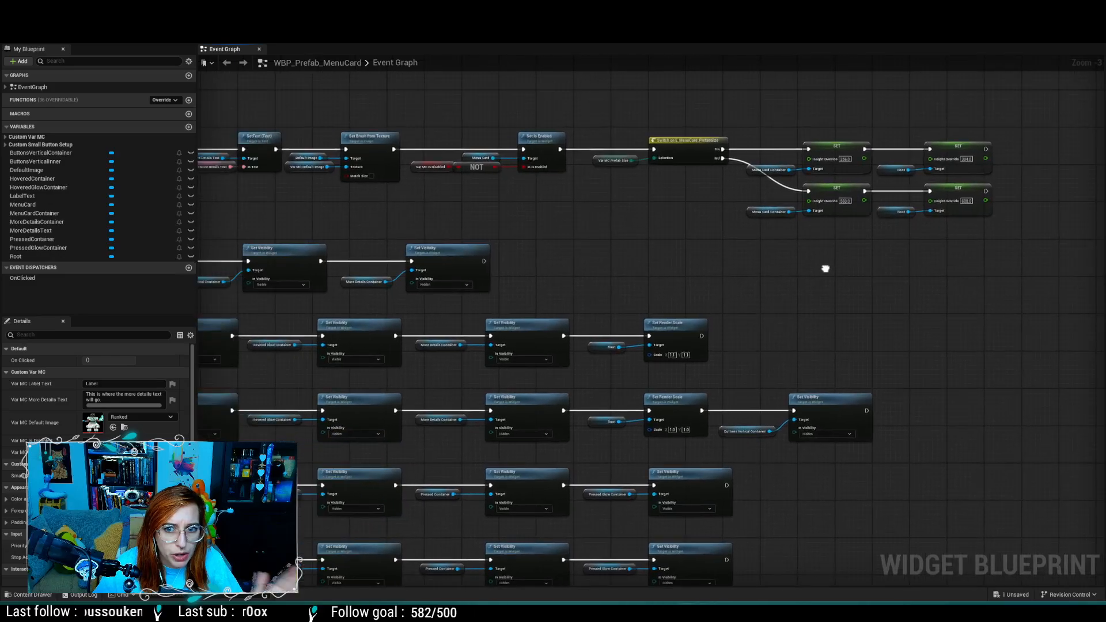
right_click_drag(825, 268, 1014, 105)
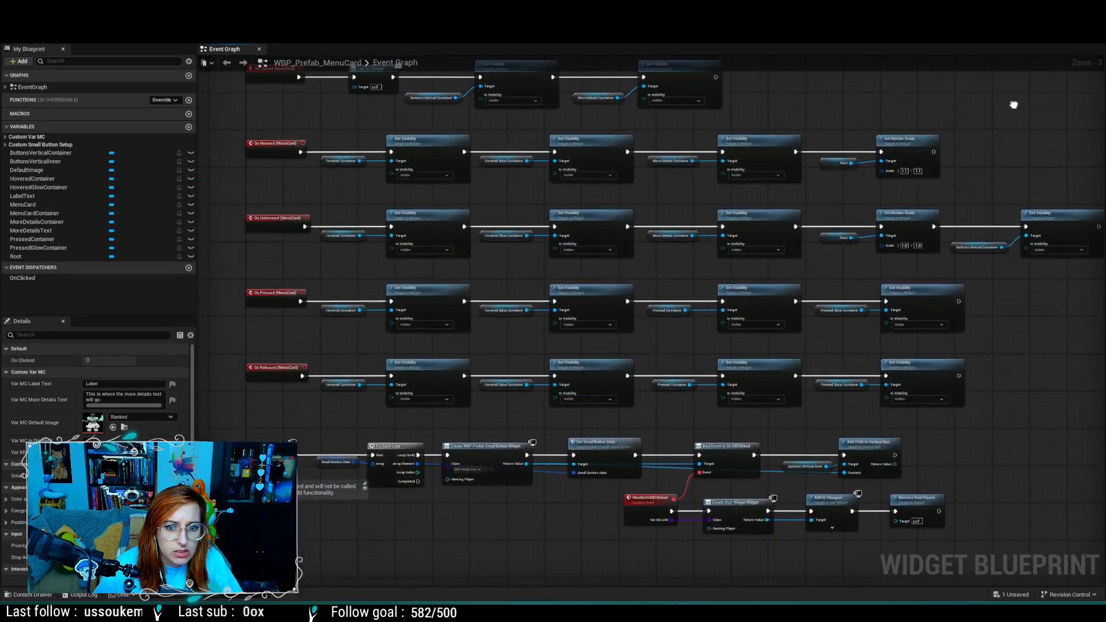
right_click_drag(441, 548, 501, 496)
right_click_drag(552, 231, 538, 262)
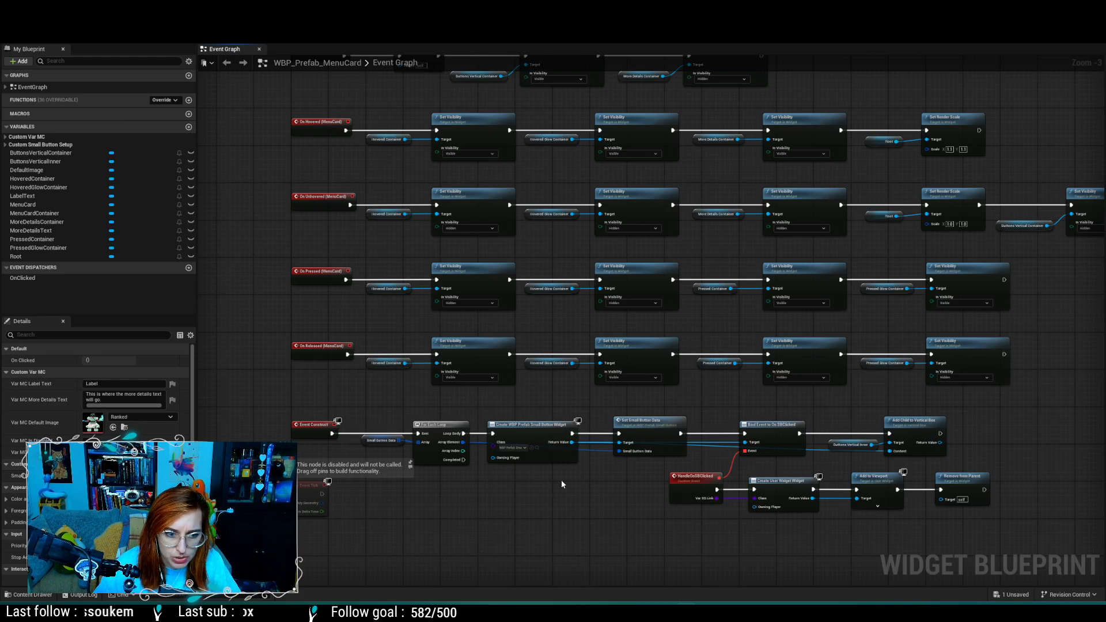
right_click_drag(509, 491, 509, 539)
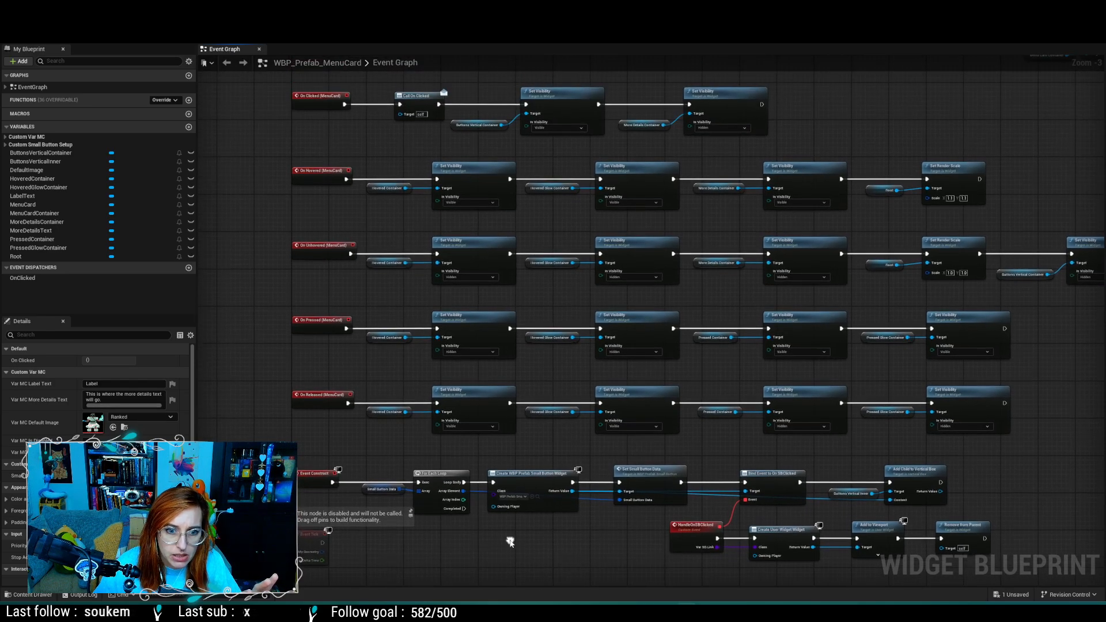
right_click_drag(575, 157, 629, 199)
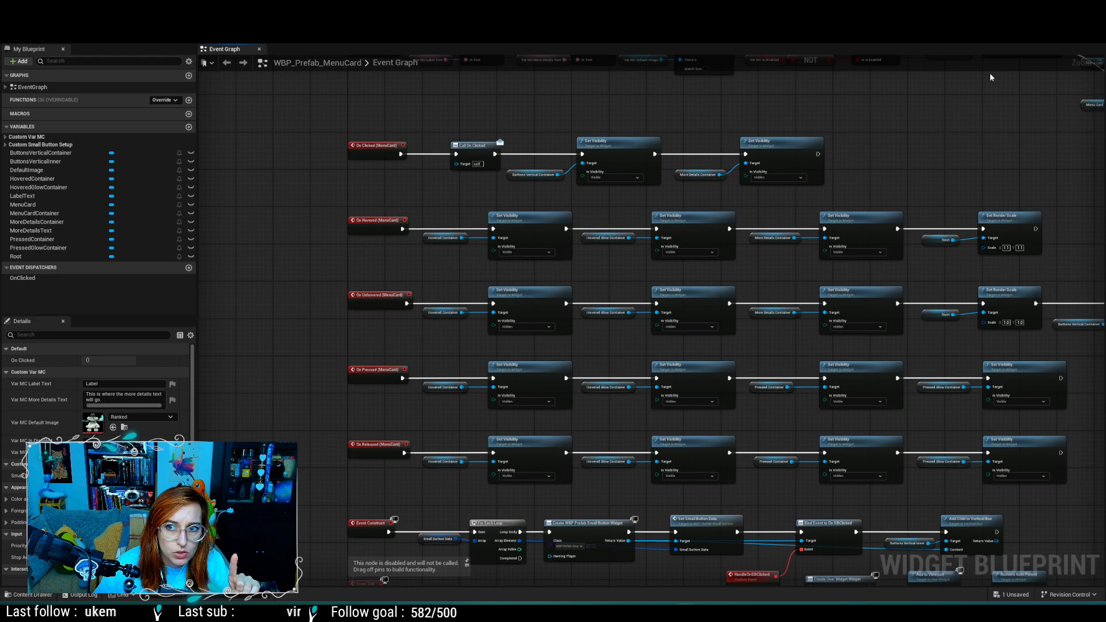
Step: Leave the menu card's graph and open the WBP_VS_GameModeScreen widget from the Versus screens folder
left_click(1037, 34)
mouse_move(686, 612)
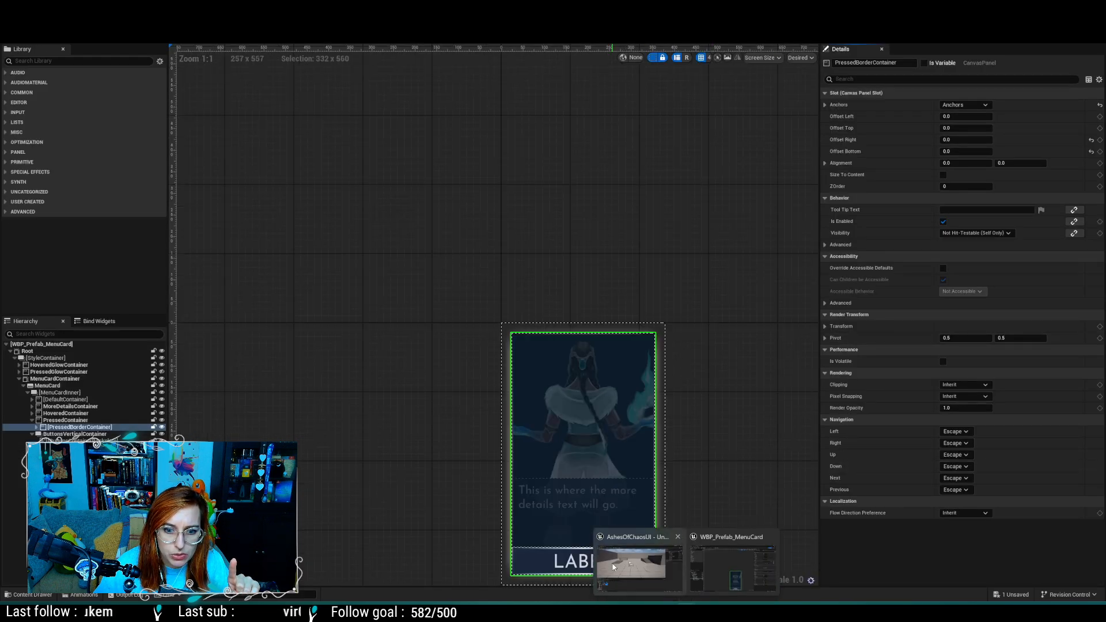
left_click(1054, 7)
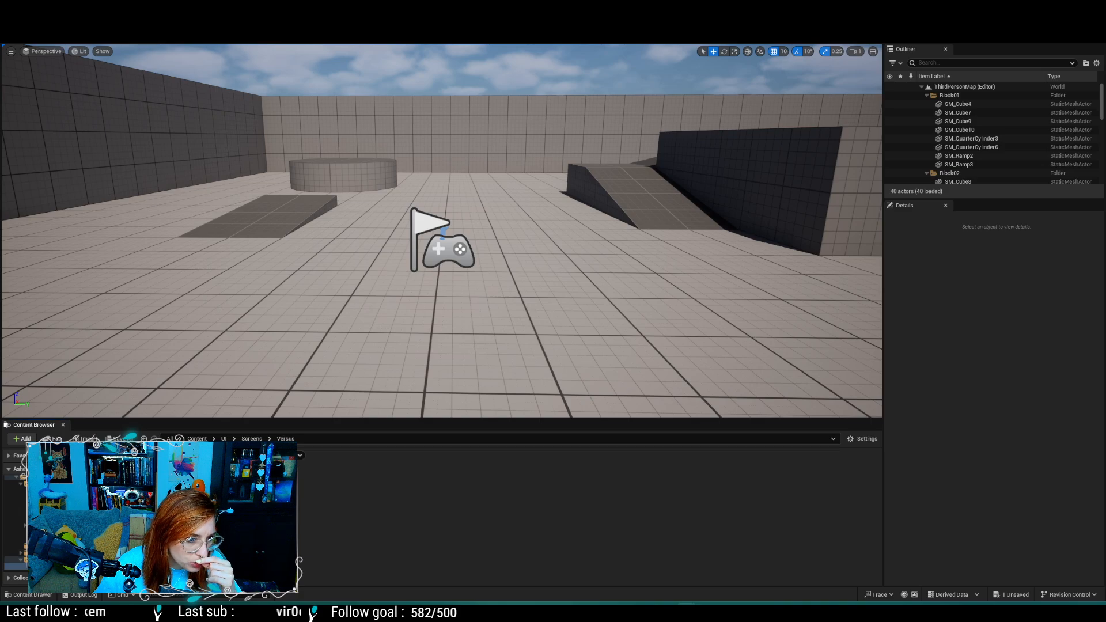
double_click(91, 508)
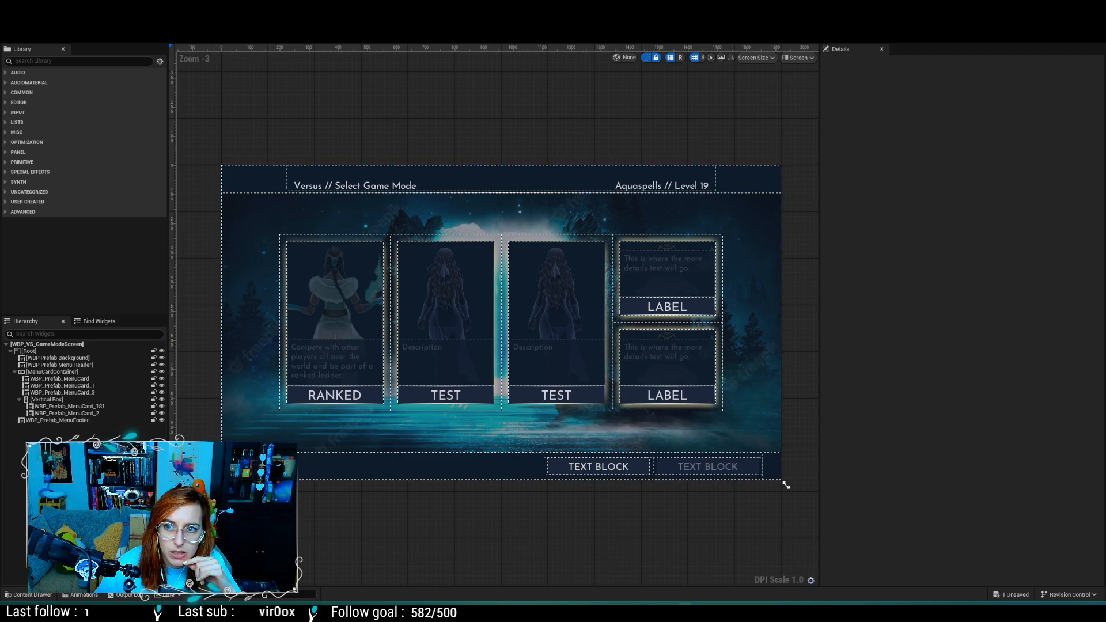
Step: Open the WBP_Prefab_SmallButton widget from the UI Prefabs SmallButton folder
key("ctrl+Tab")
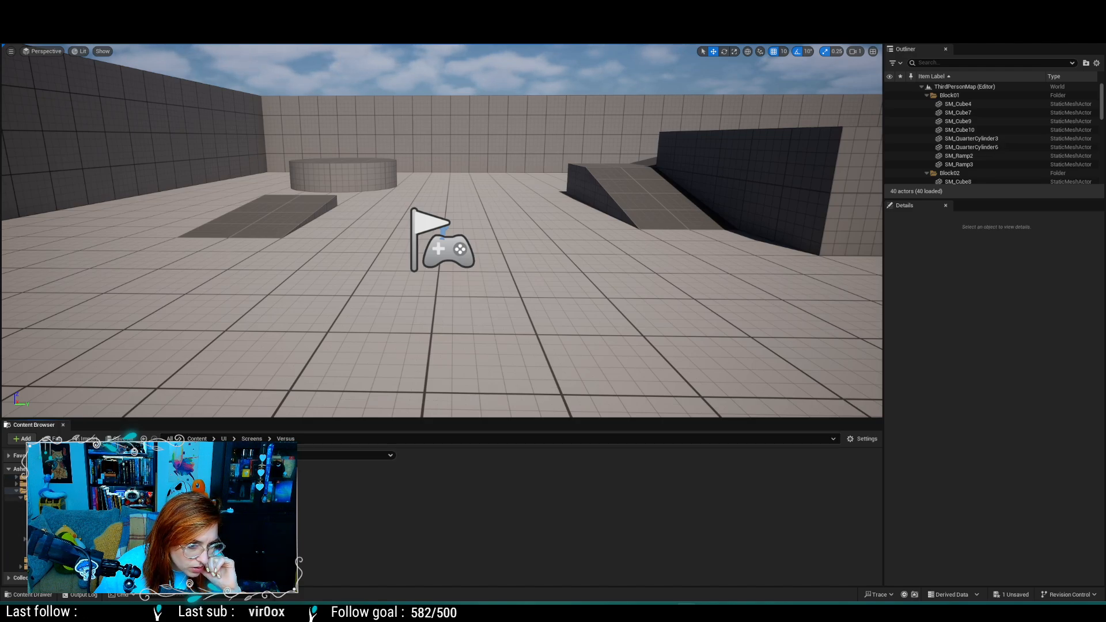
left_click(21, 498)
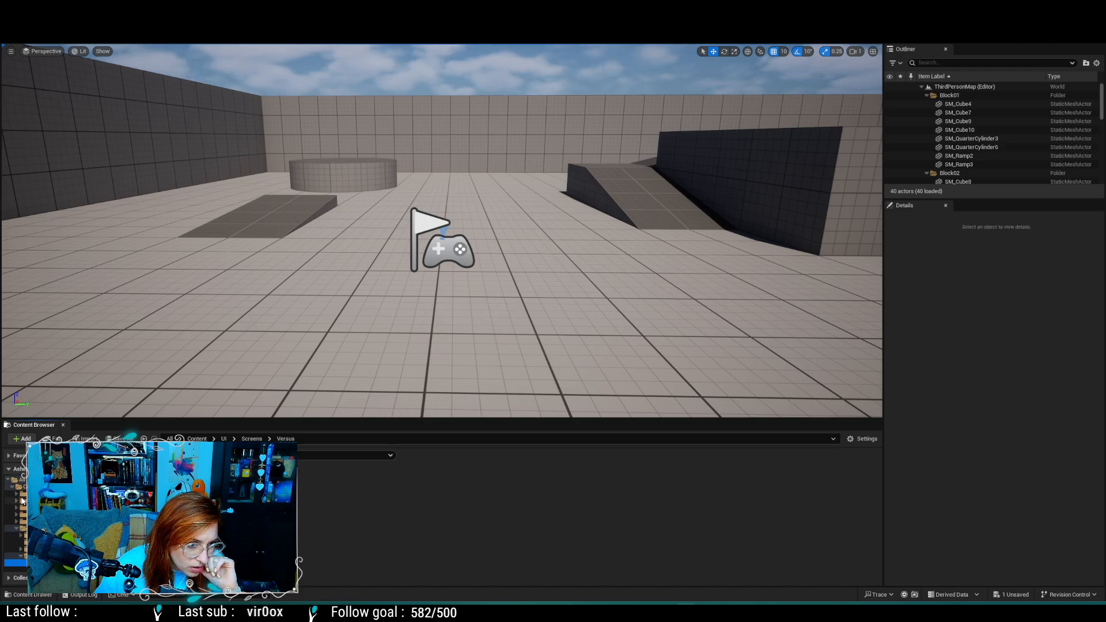
left_click(20, 551)
scroll(20, 551, "down", 2)
left_click(32, 522)
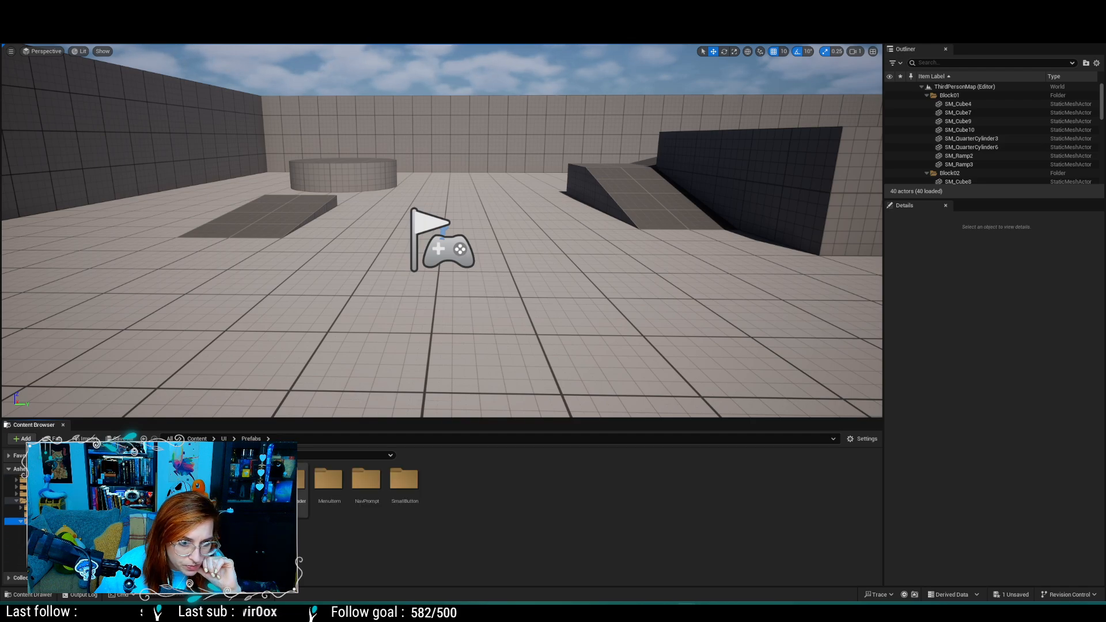
double_click(404, 483)
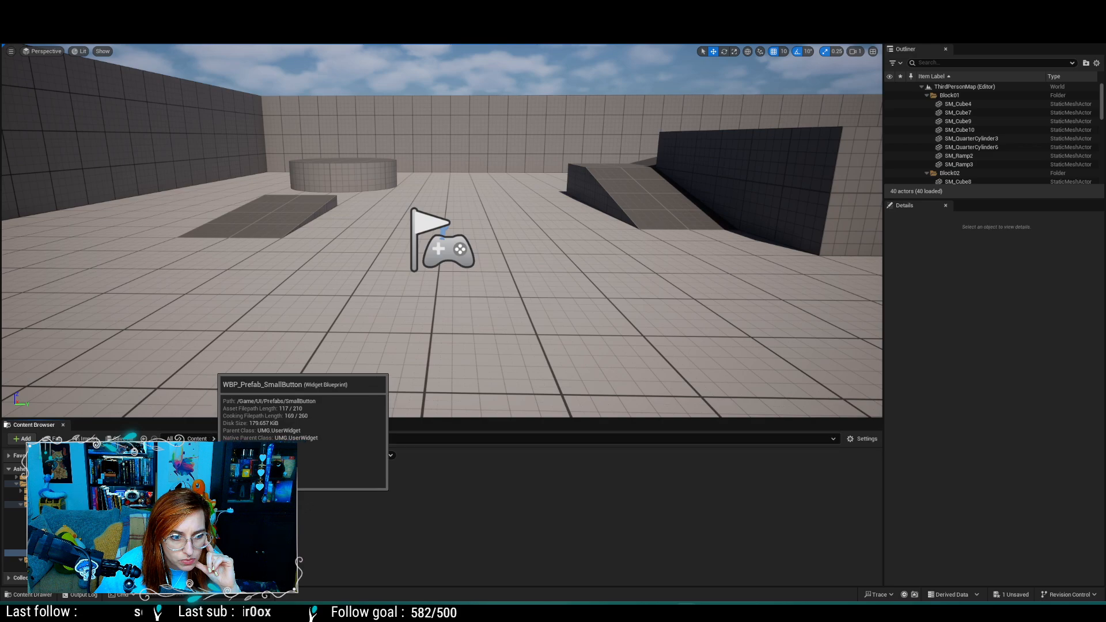
double_click(221, 480)
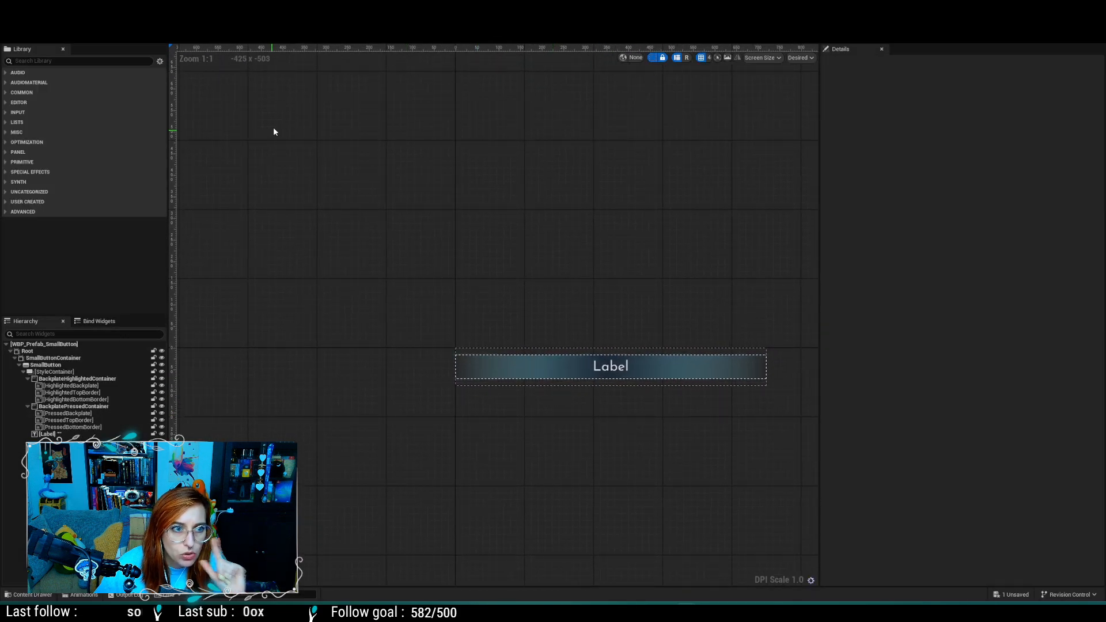
Step: Return to WBP_VS_GameModeScreen and inspect the custom settings of the Ranked, Test and upper small menu cards
key("ctrl+Tab")
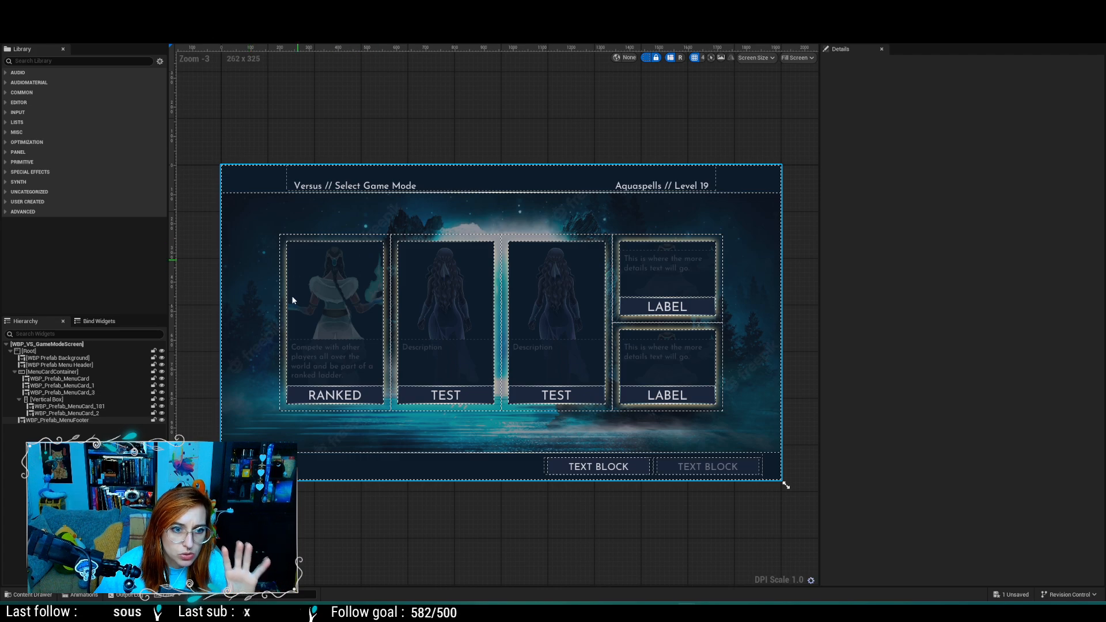
left_click(333, 307)
left_click(91, 378)
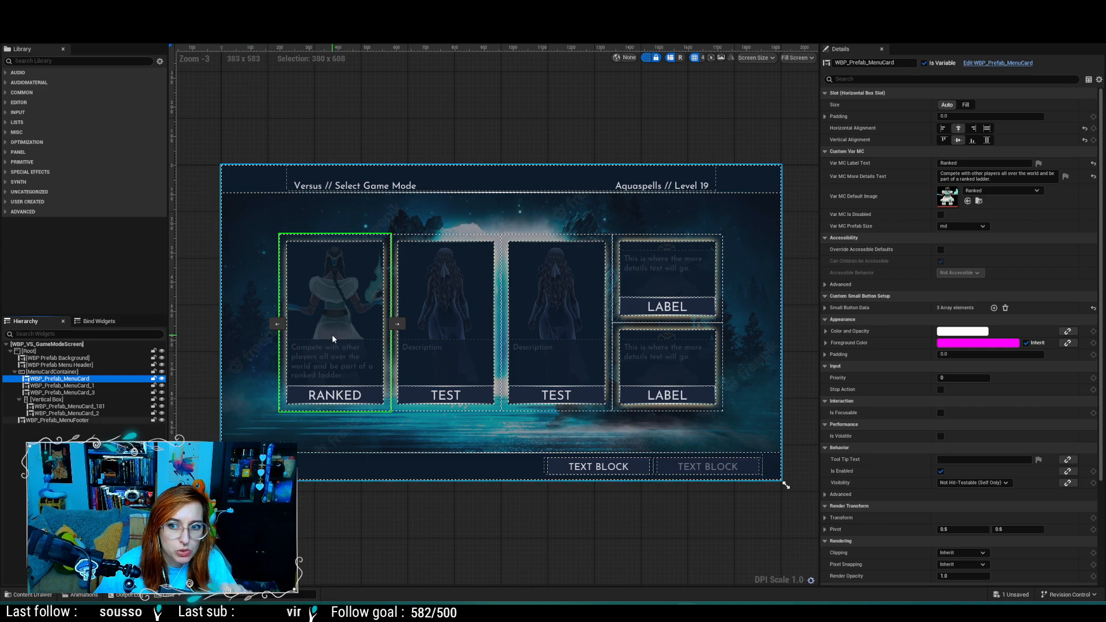
left_click(113, 387)
left_click(106, 393)
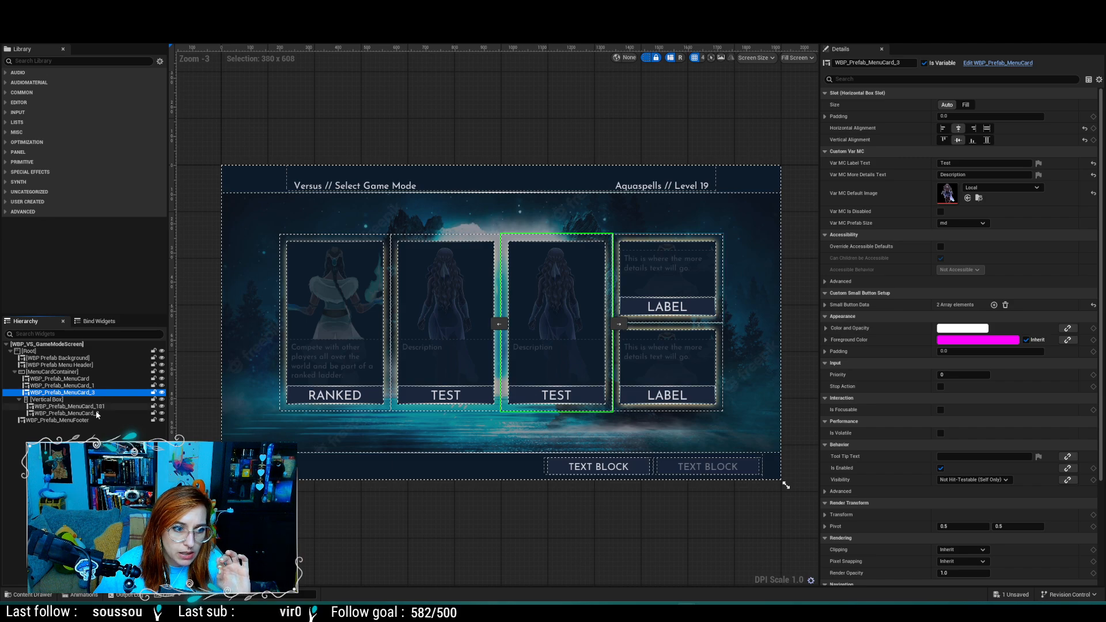
left_click(99, 408)
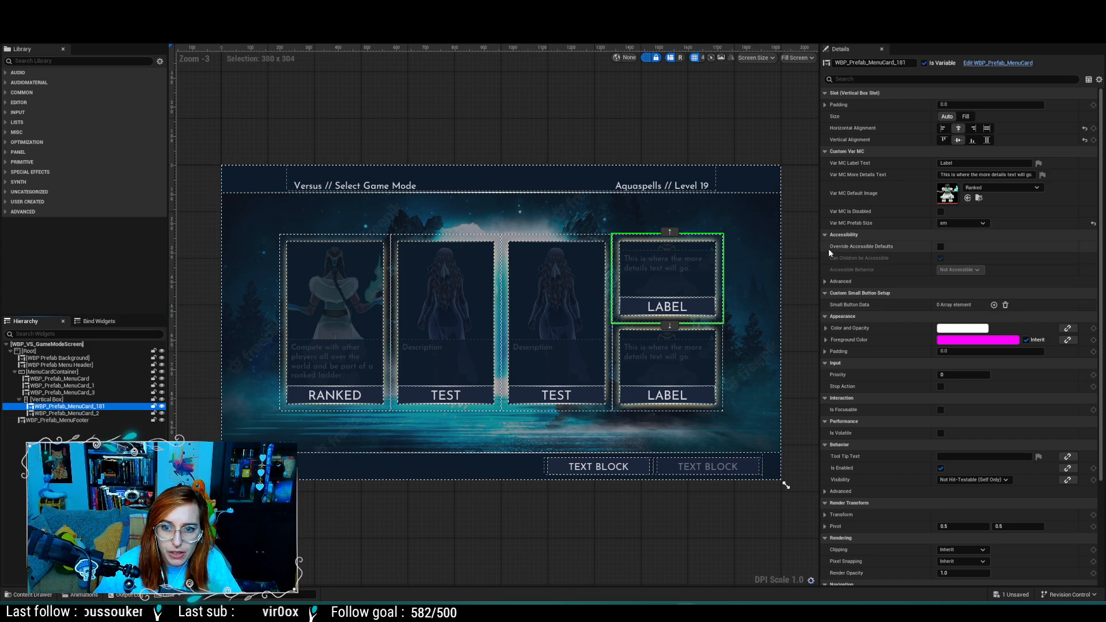
Step: Select the Ranked card and review its label text and more details text values
left_click(354, 336)
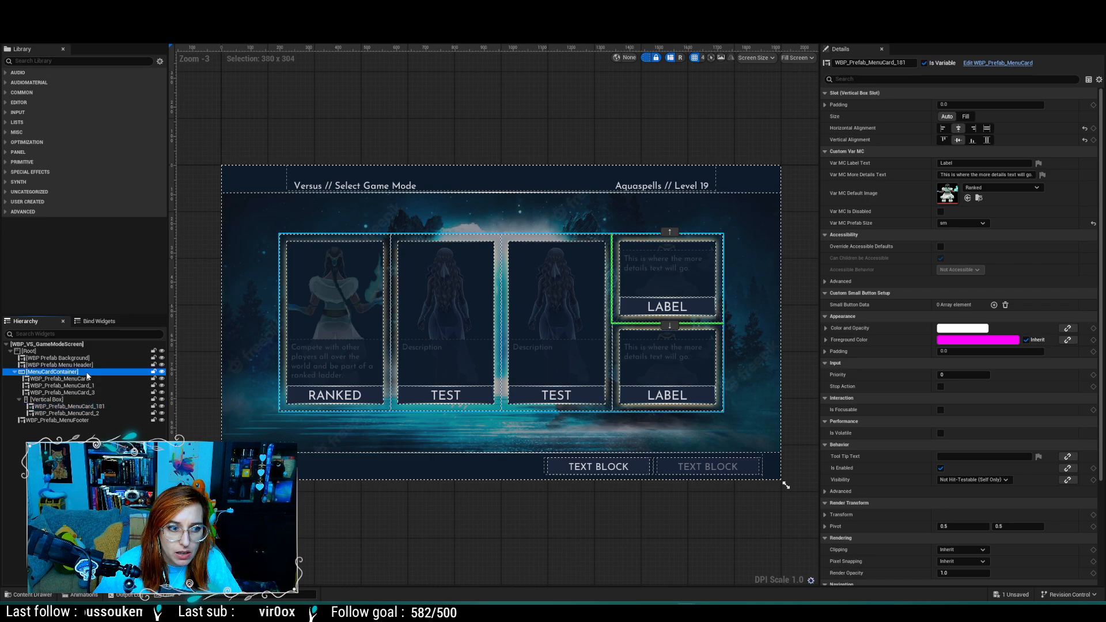
left_click(354, 336)
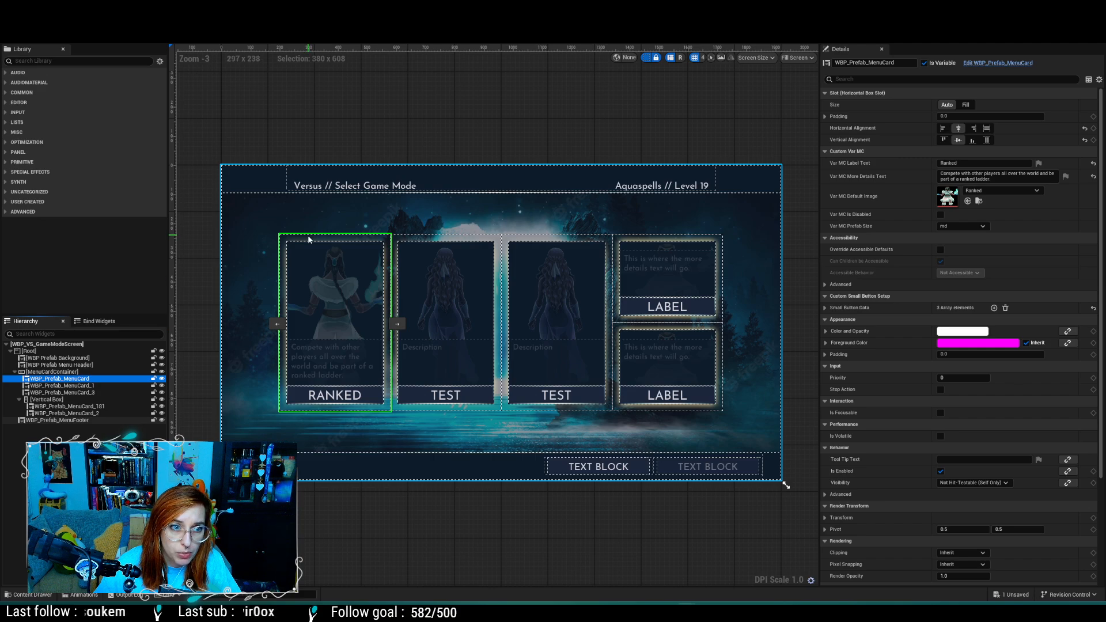
left_click(950, 164)
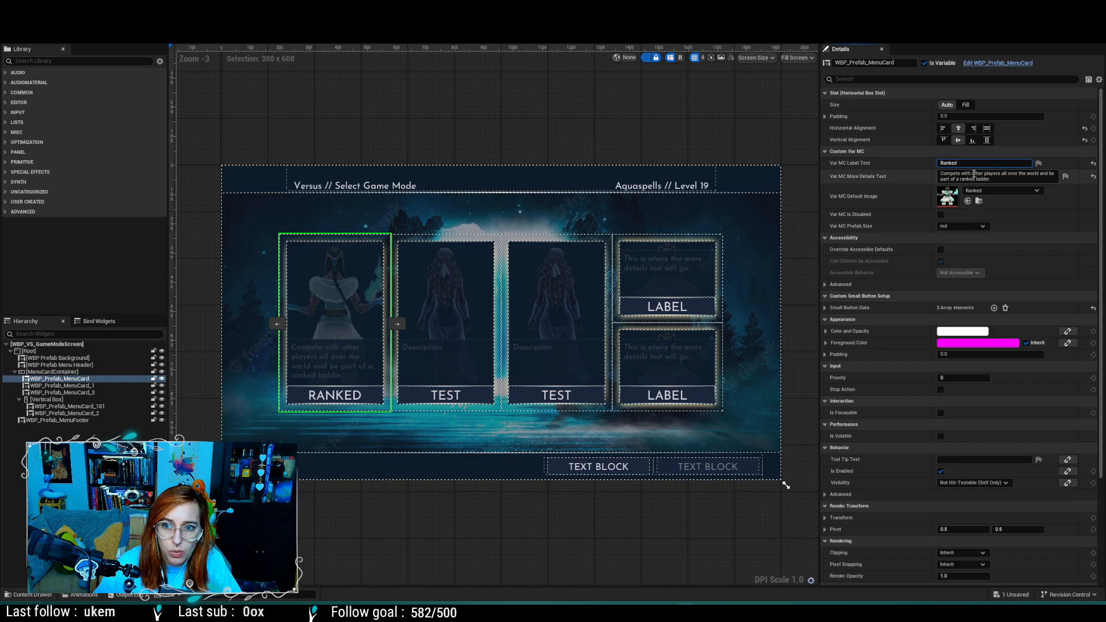
key("Tab")
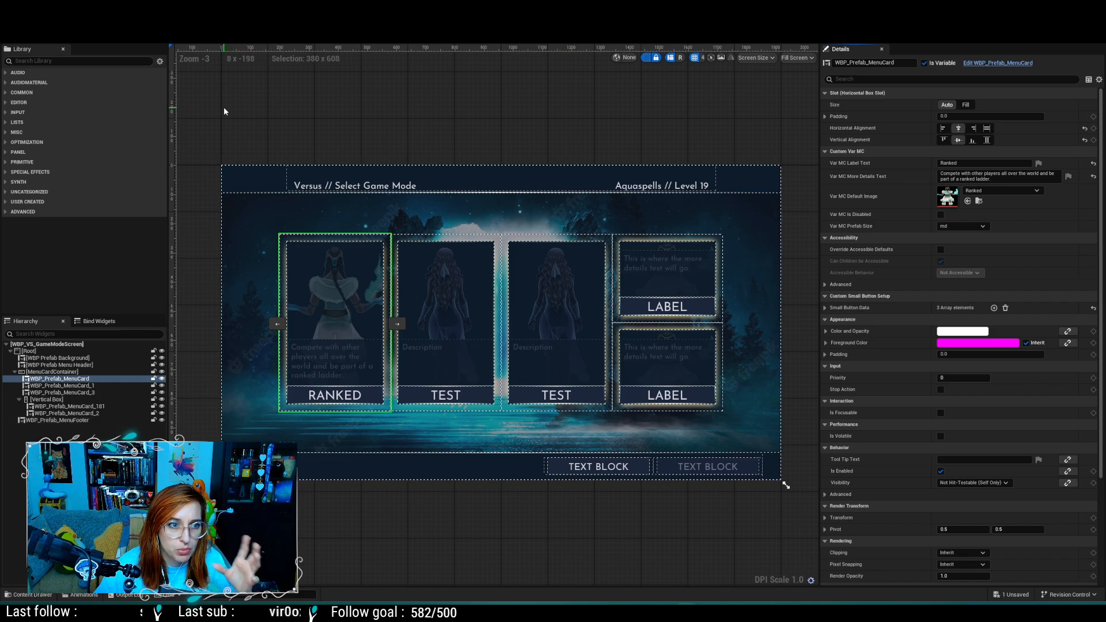
Step: Check the card layout in the WBP_Prefab_MenuCard designer and return to the Versus game mode screen
left_click(253, 20)
scroll(472, 275, "down", 1)
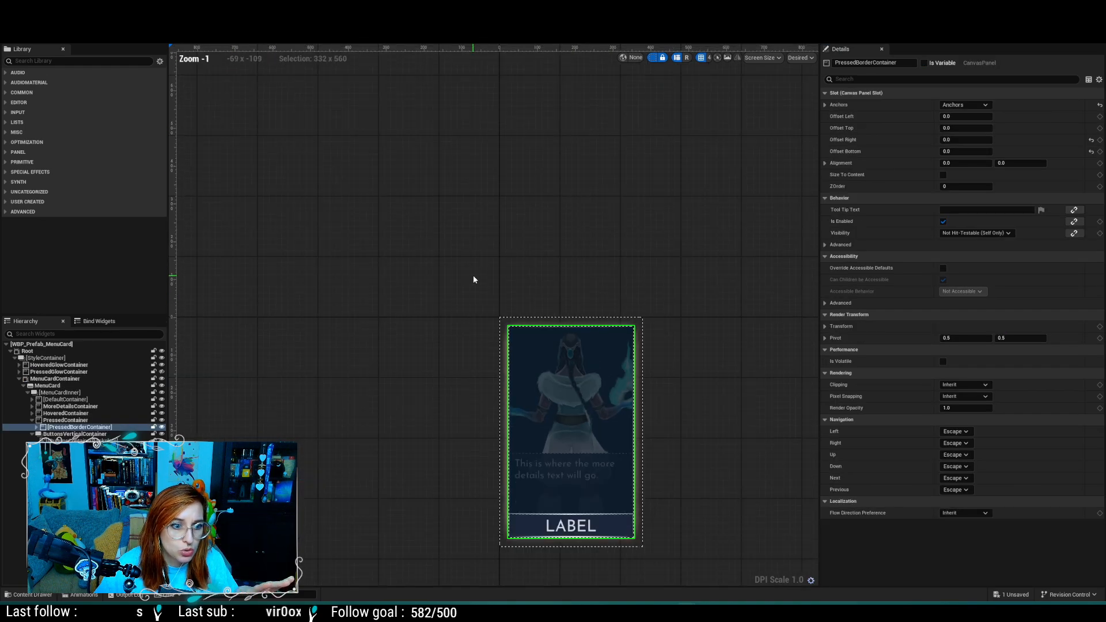
scroll(461, 311, "up", 2)
right_click_drag(444, 403, 310, 296)
left_click(222, 20)
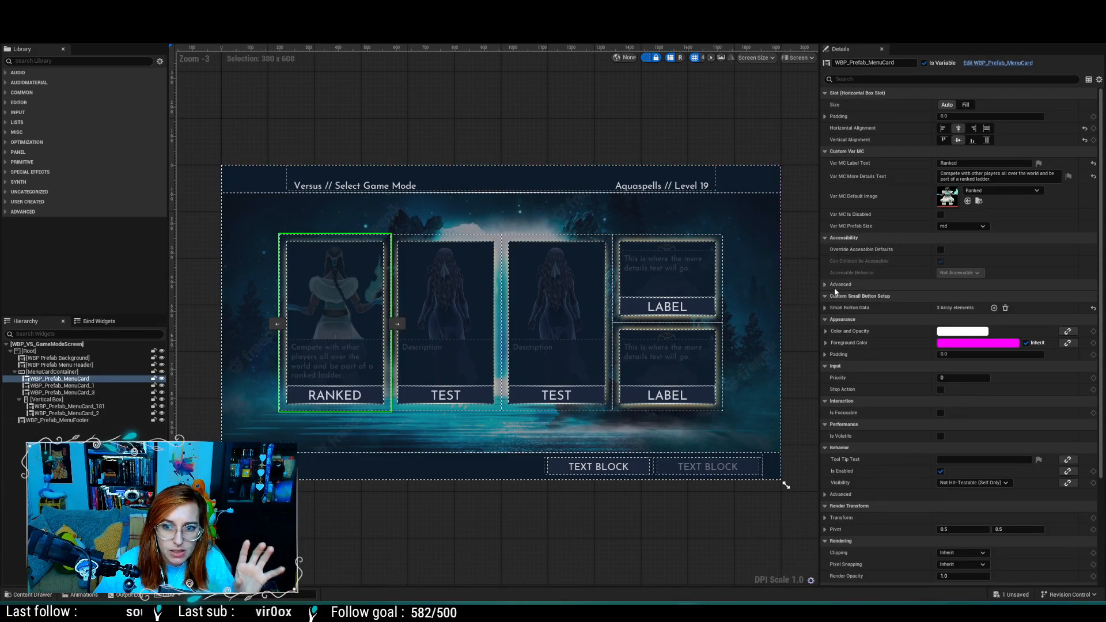
Step: Play the level from the main editor and go through the start screen to the Versus game mode selection
mouse_move(686, 611)
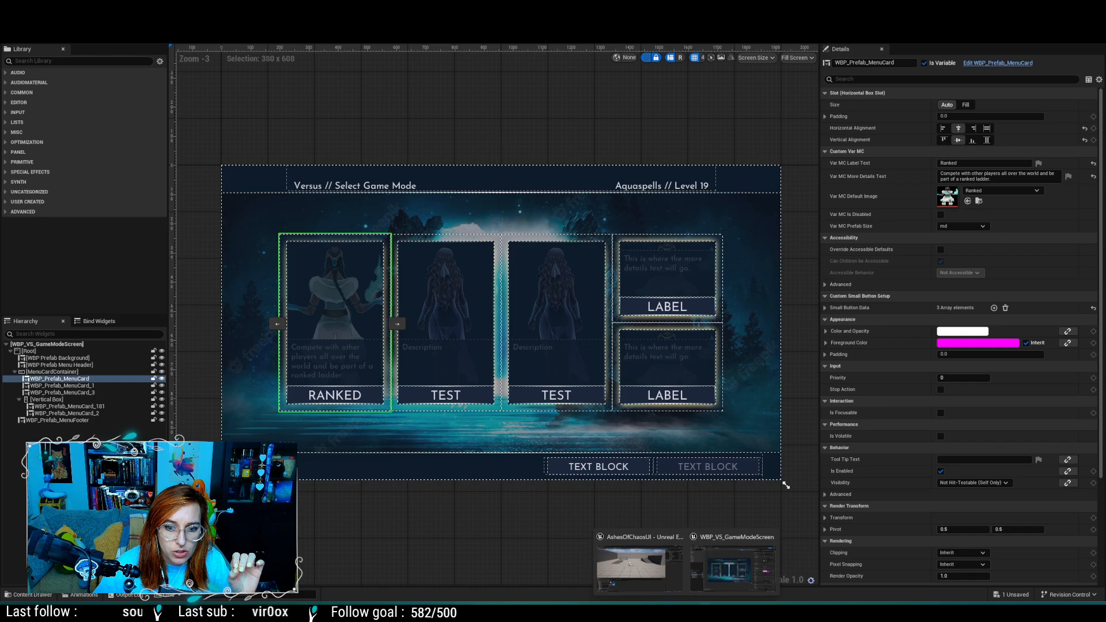
left_click(639, 567)
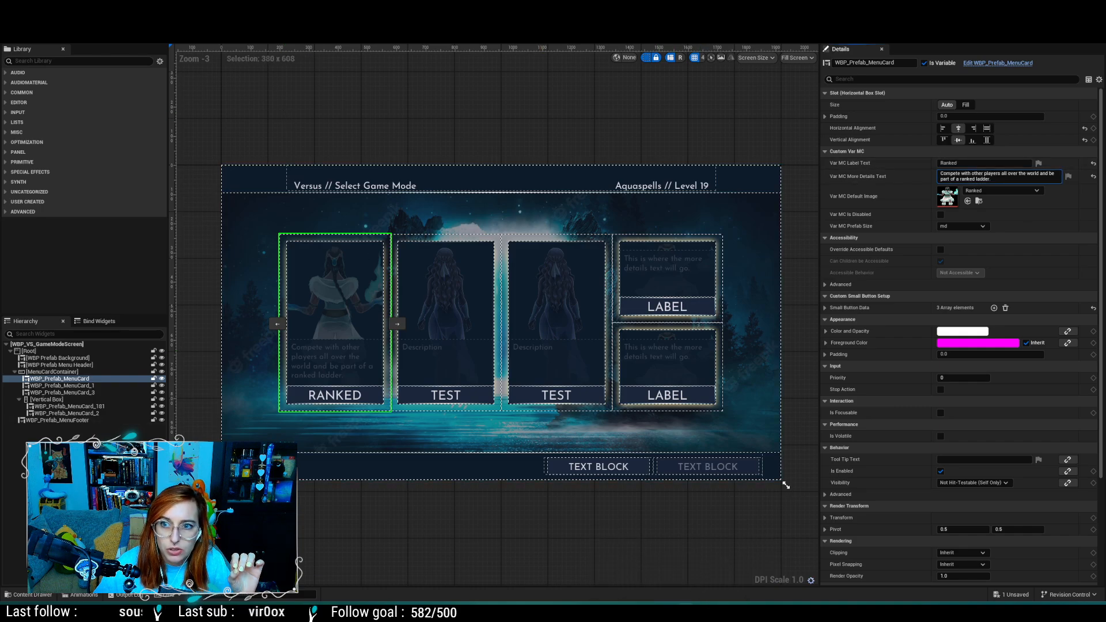
left_click(1050, 8)
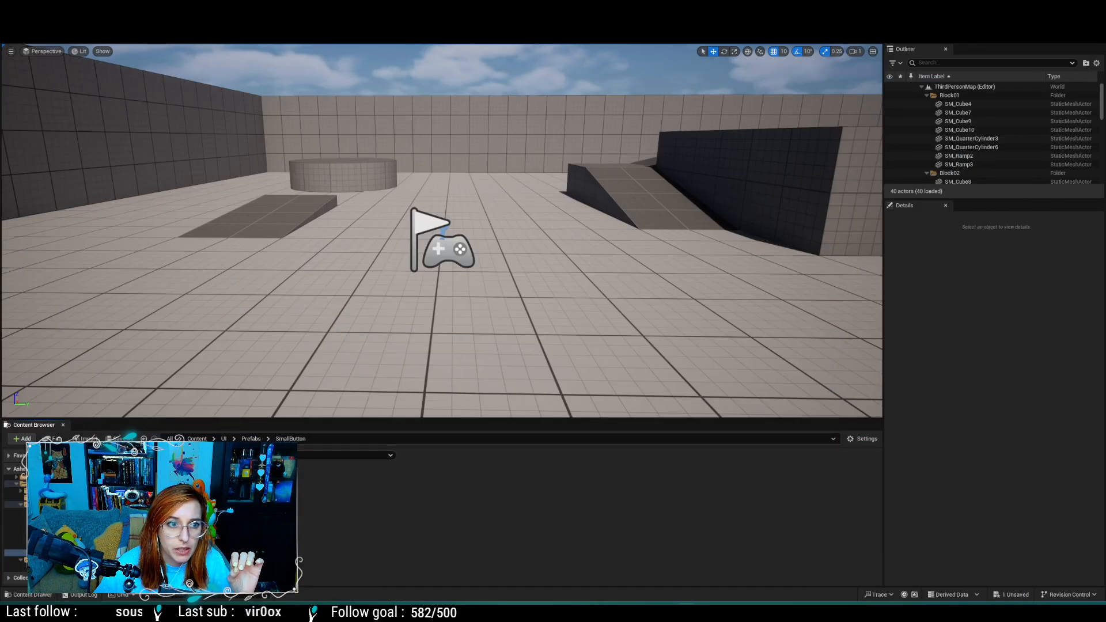
key("alt+p")
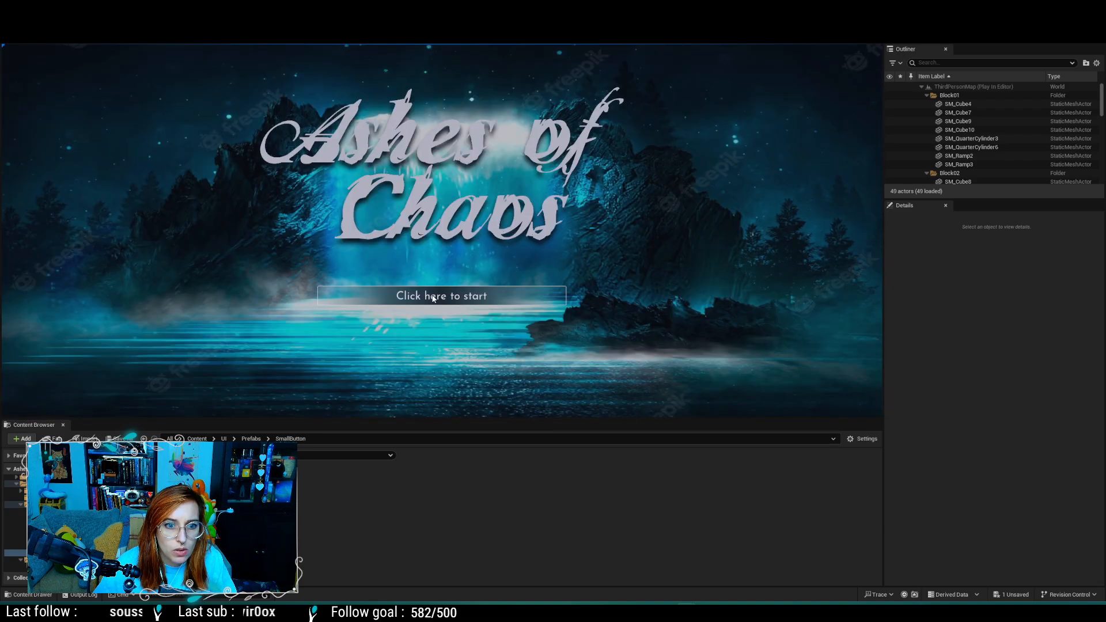
left_click(434, 297)
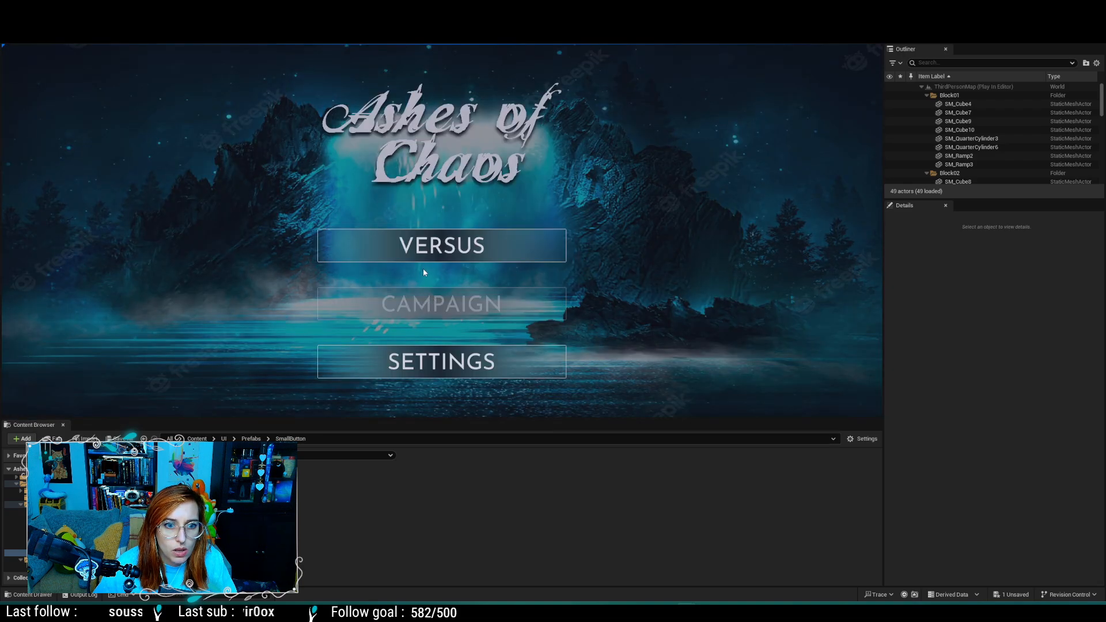
left_click(440, 248)
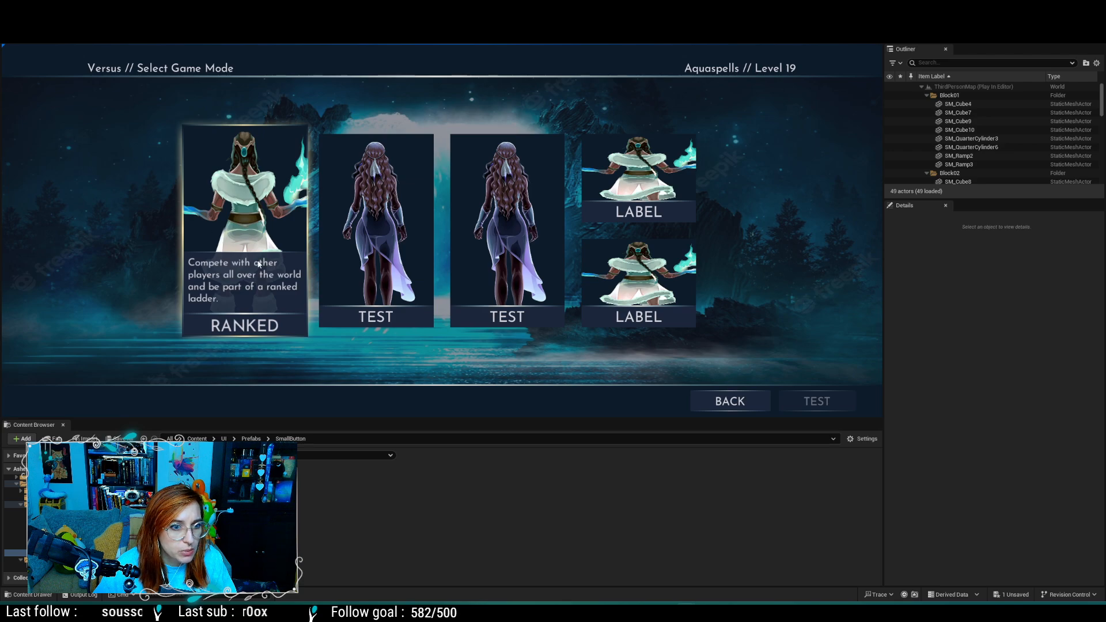
Step: Test the Ranked card's hover description and its option buttons on selection, and stop the play session
left_click(249, 209)
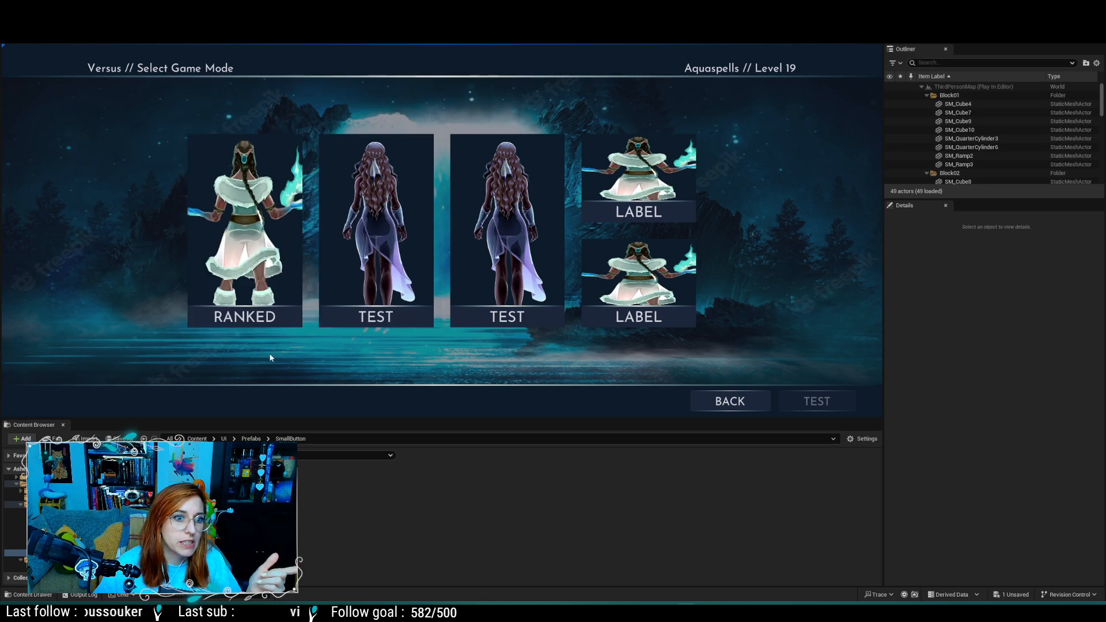
mouse_move(291, 243)
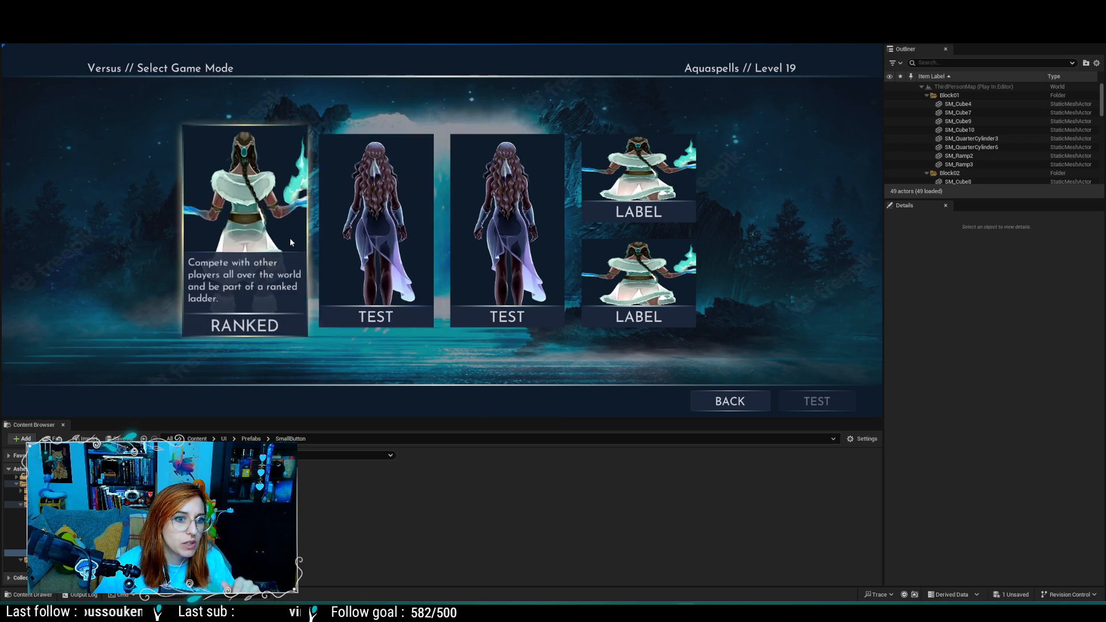
left_click(248, 211)
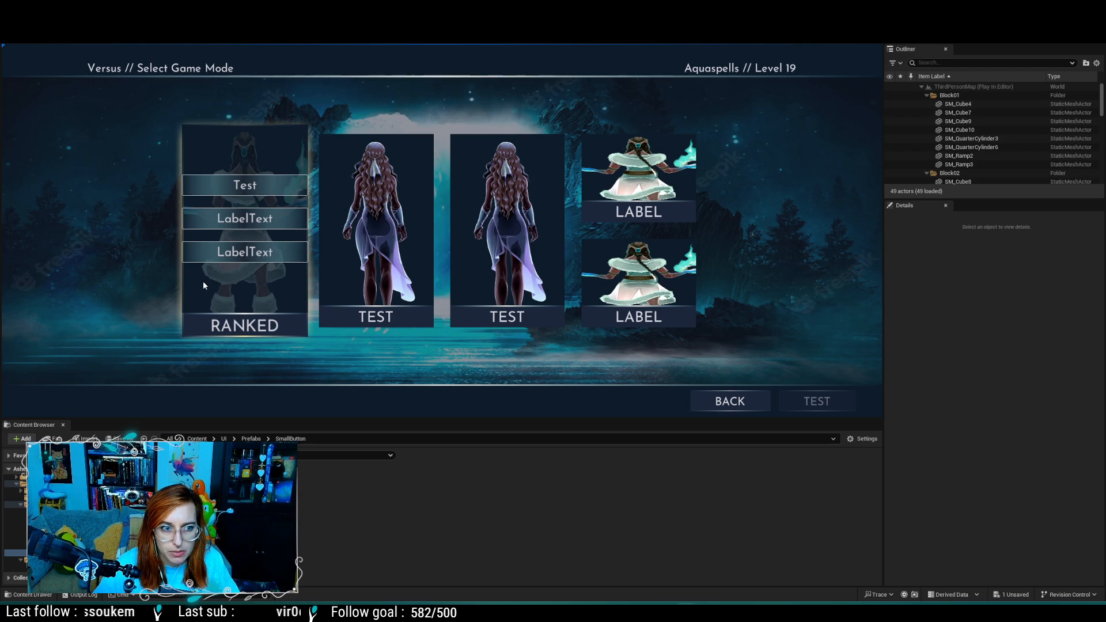
key("Escape")
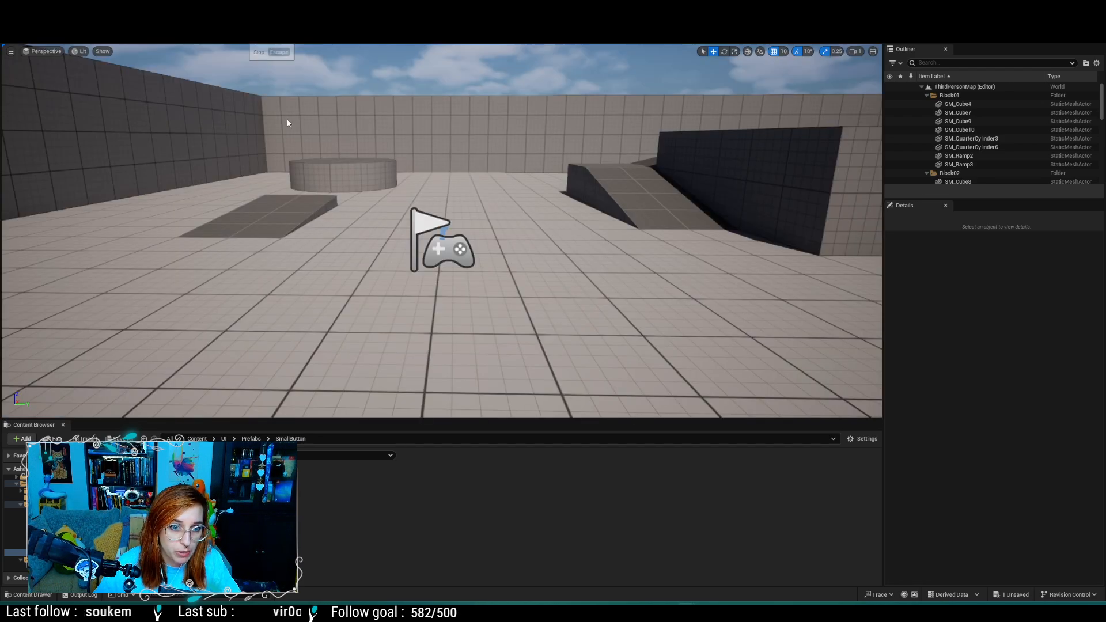
Step: Check the Versus Select Game Mode mockups in the design prototype and return to the WBP_VS_GameModeScreen designer
key("alt+Tab")
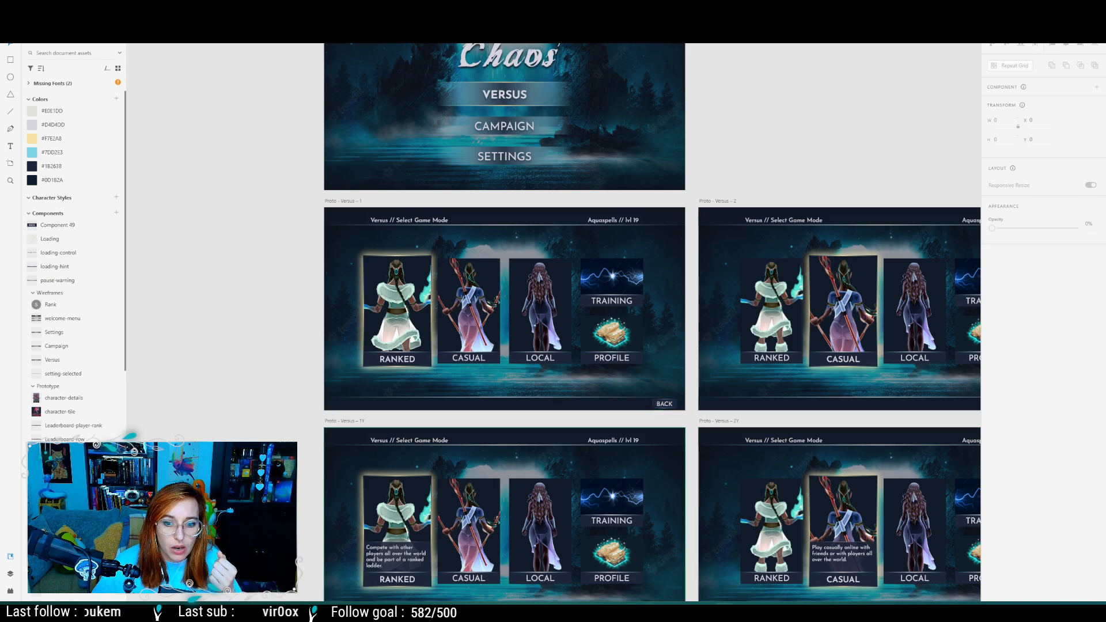
key("alt+Tab")
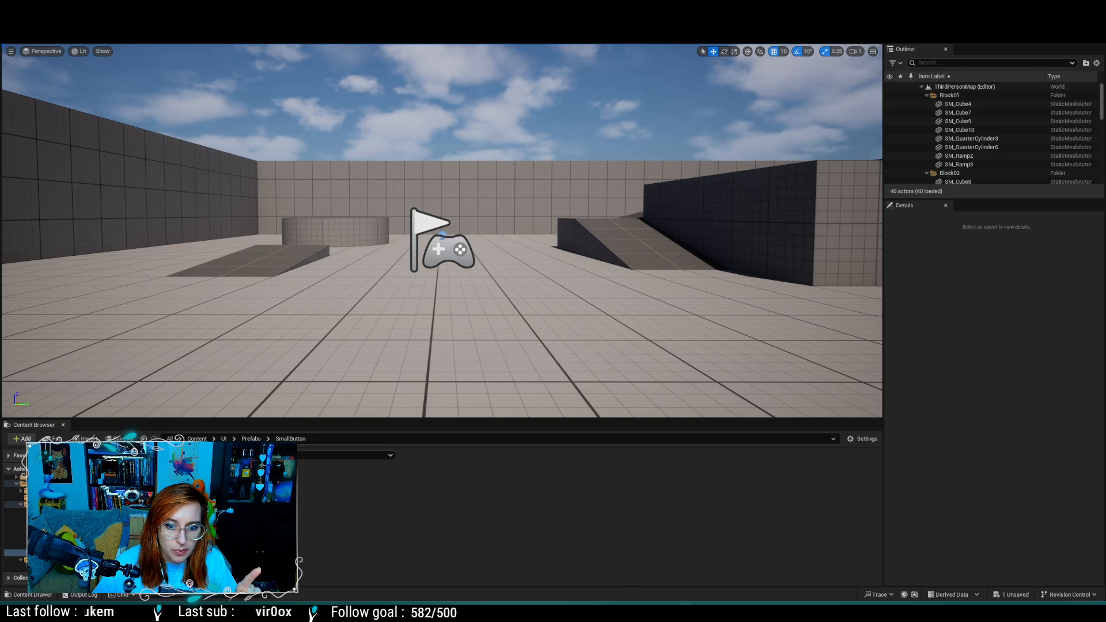
mouse_move(712, 583)
left_click(707, 564)
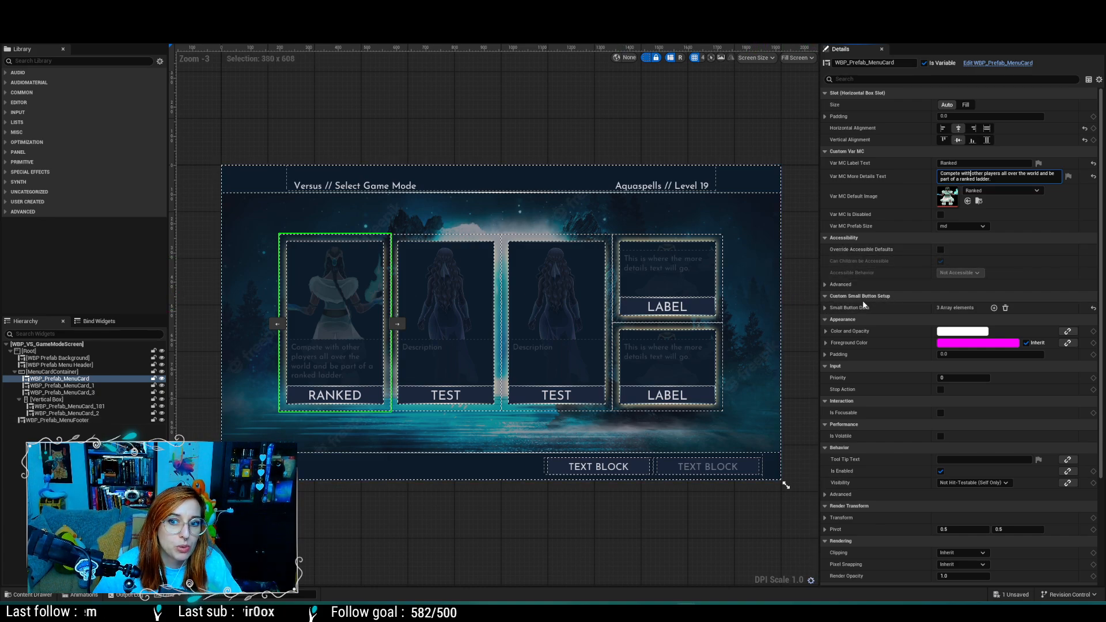
Step: Expand the Ranked card's Small Button Data array and review the label, link, disabled and width override members of Index 0
left_click(837, 308)
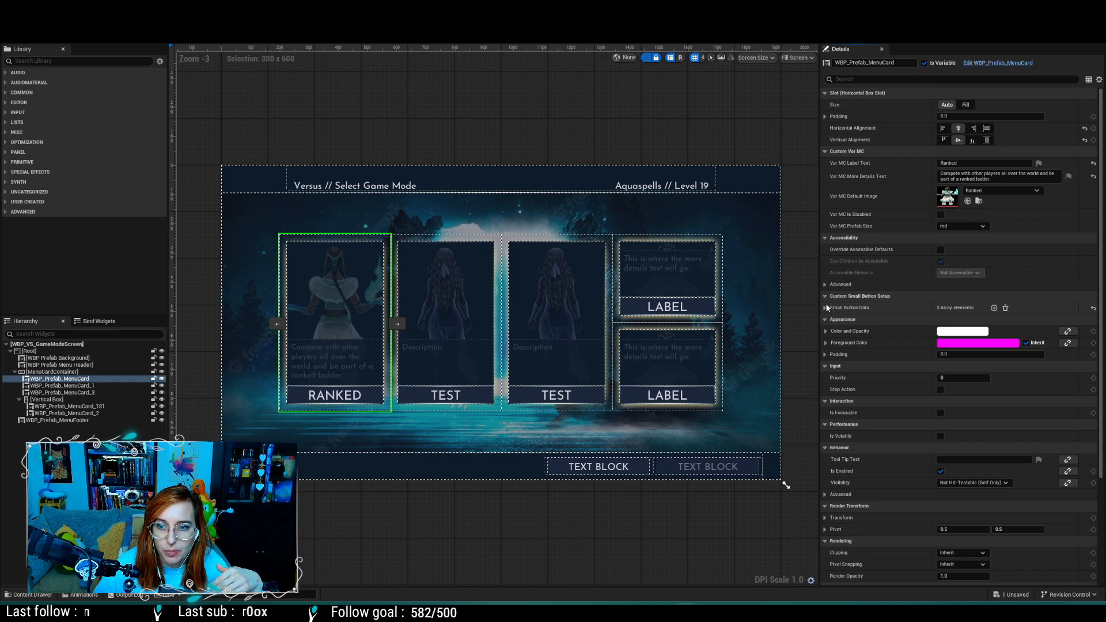
left_click(826, 306)
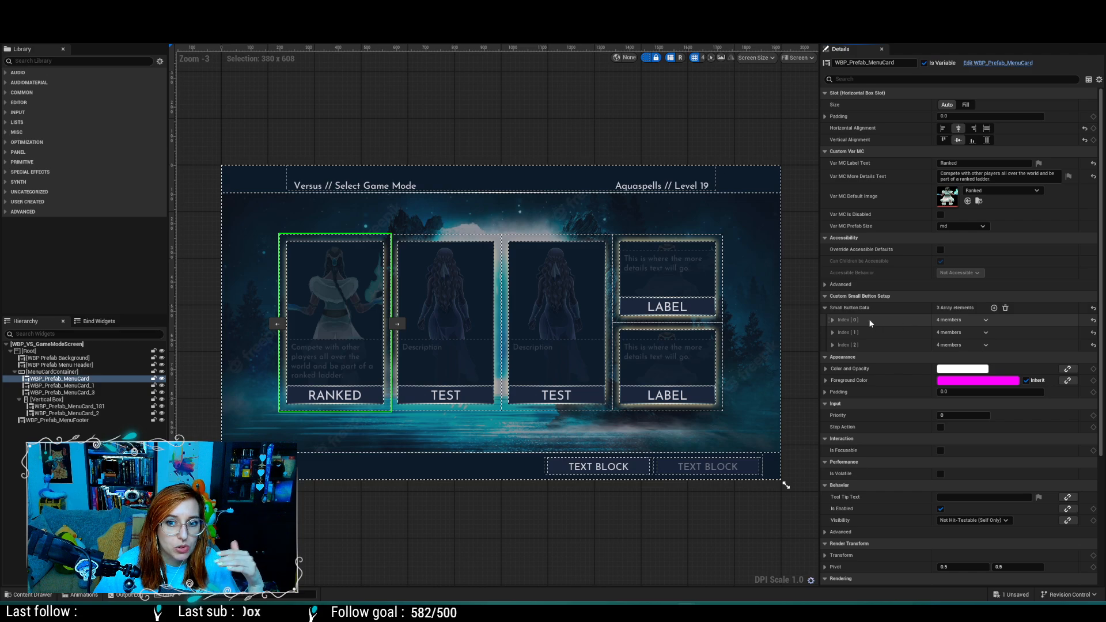
left_click(833, 319)
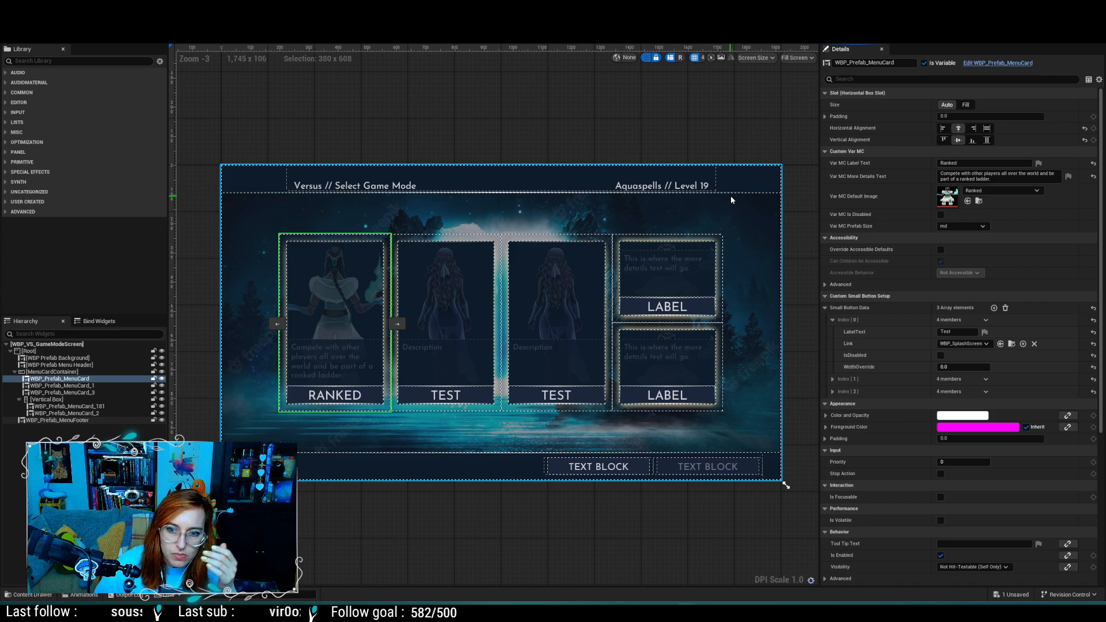
left_click(832, 320)
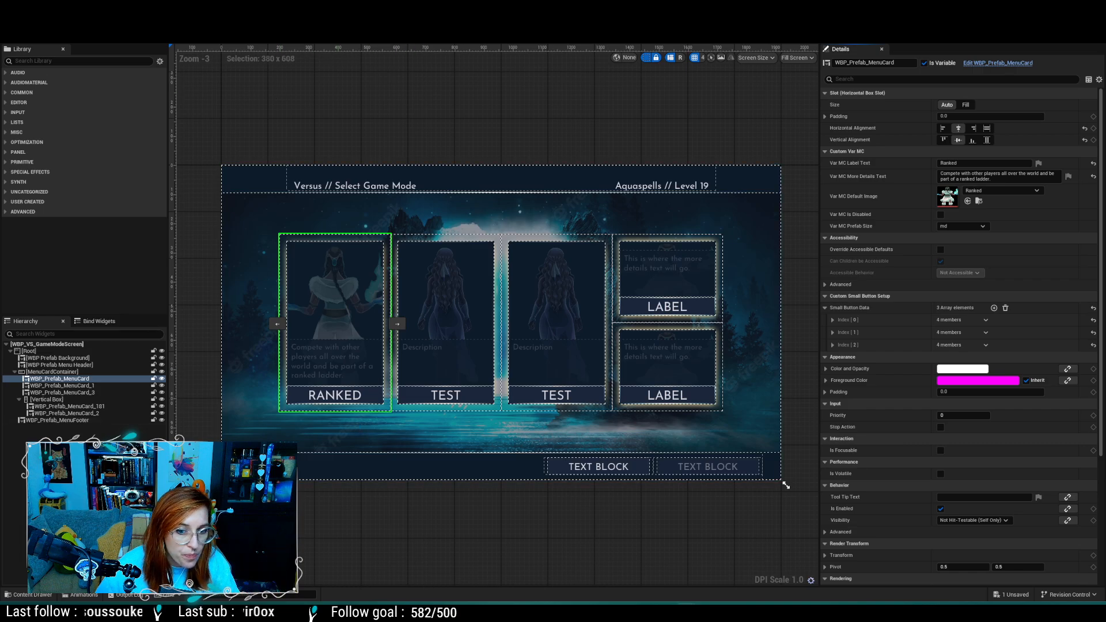
Step: Dock the WBP_VS_GameModeScreen, WBP_Prefab_MenuCard and WBP_Prefab_SmallButton editors into the main editor window
mouse_move(680, 609)
left_click(648, 569)
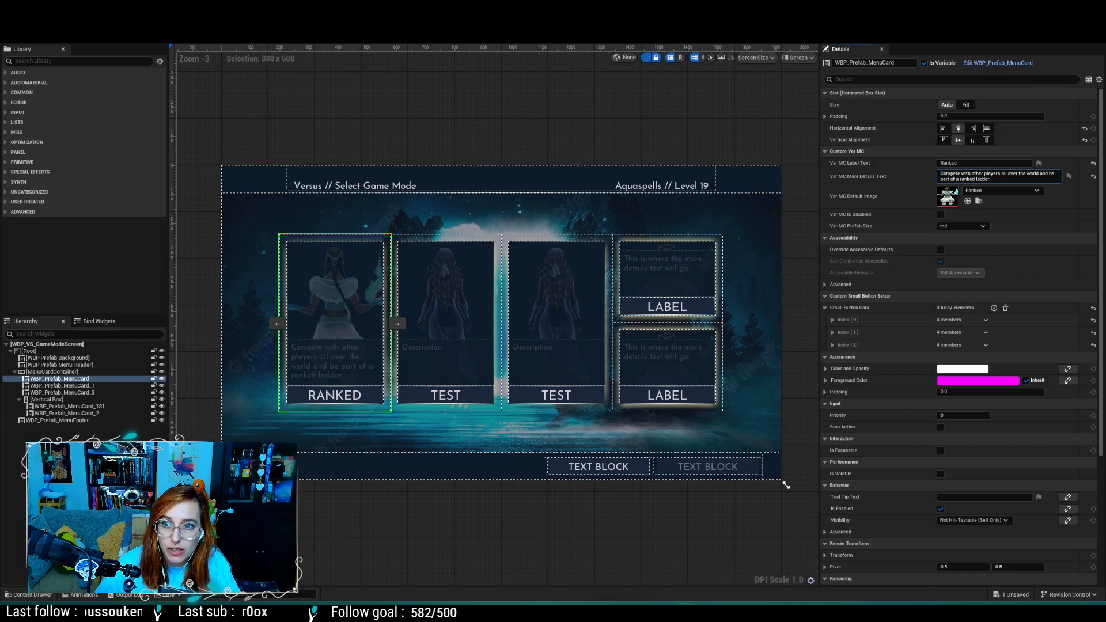
left_click(1042, 9)
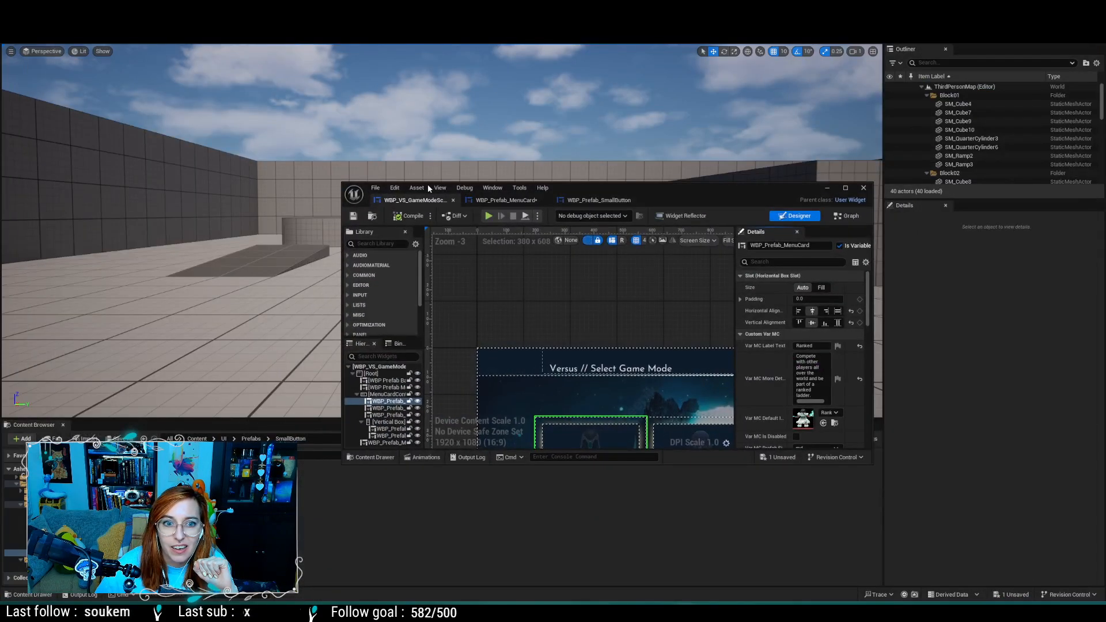
left_click_drag(426, 199, 184, 18)
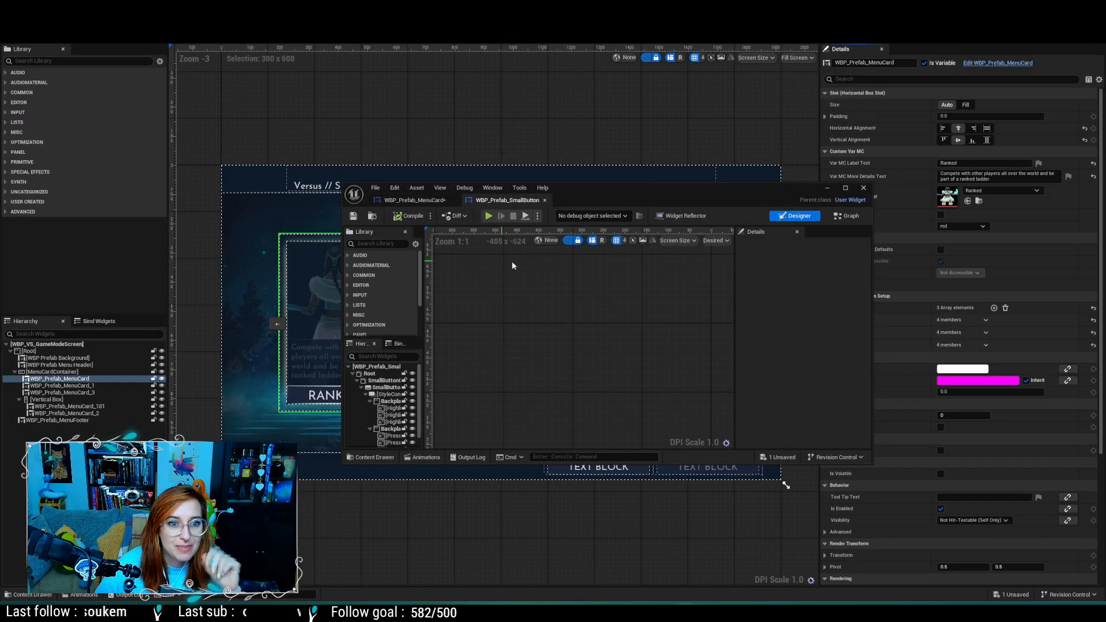
left_click_drag(413, 200, 288, 23)
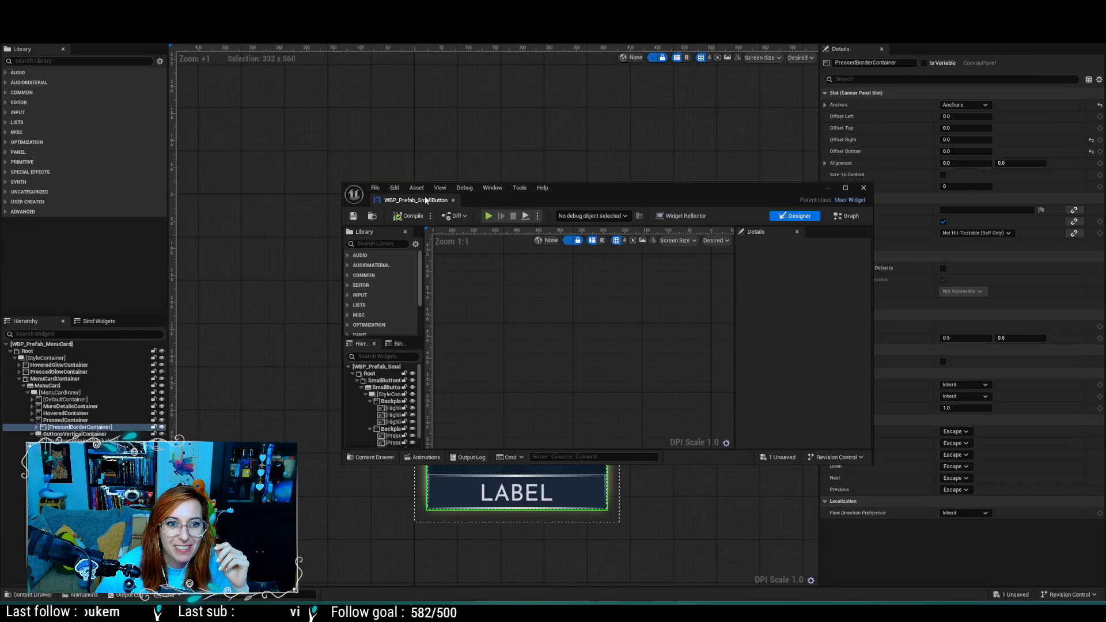
left_click_drag(419, 199, 358, 23)
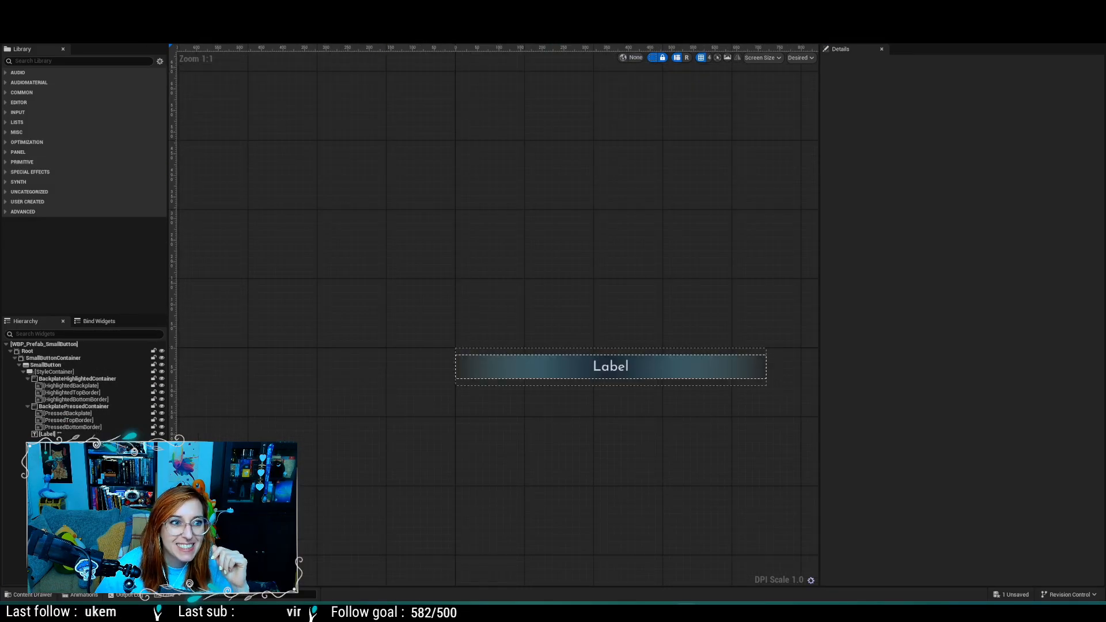
Step: Look through the docked editors: the level, the game mode screen, the small button data structure, the small button and the menu card
left_click(64, 23)
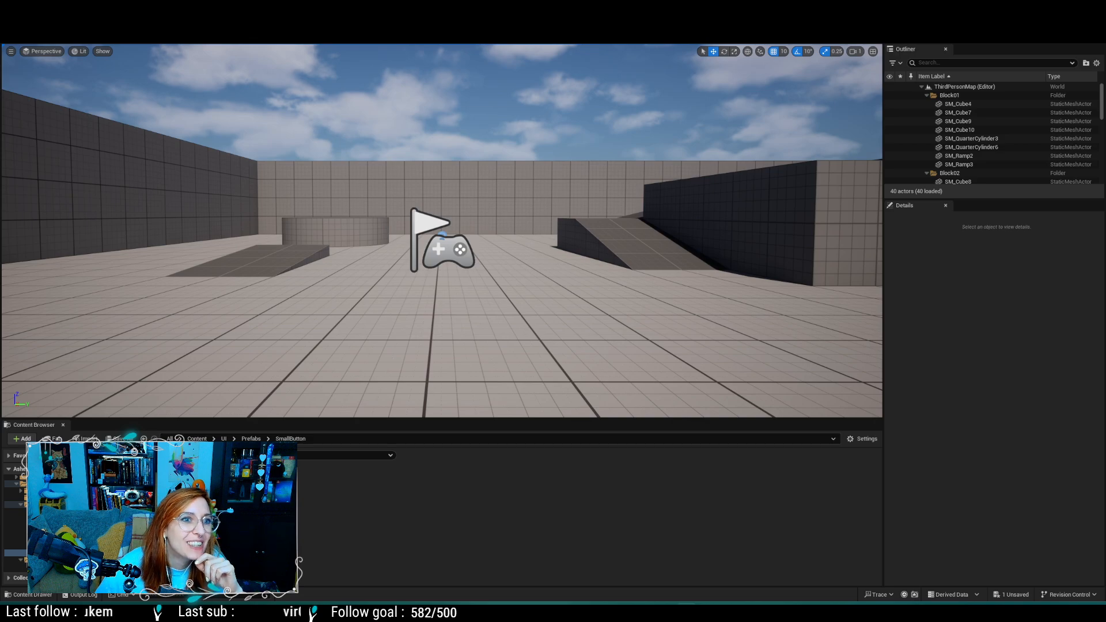
left_click(173, 23)
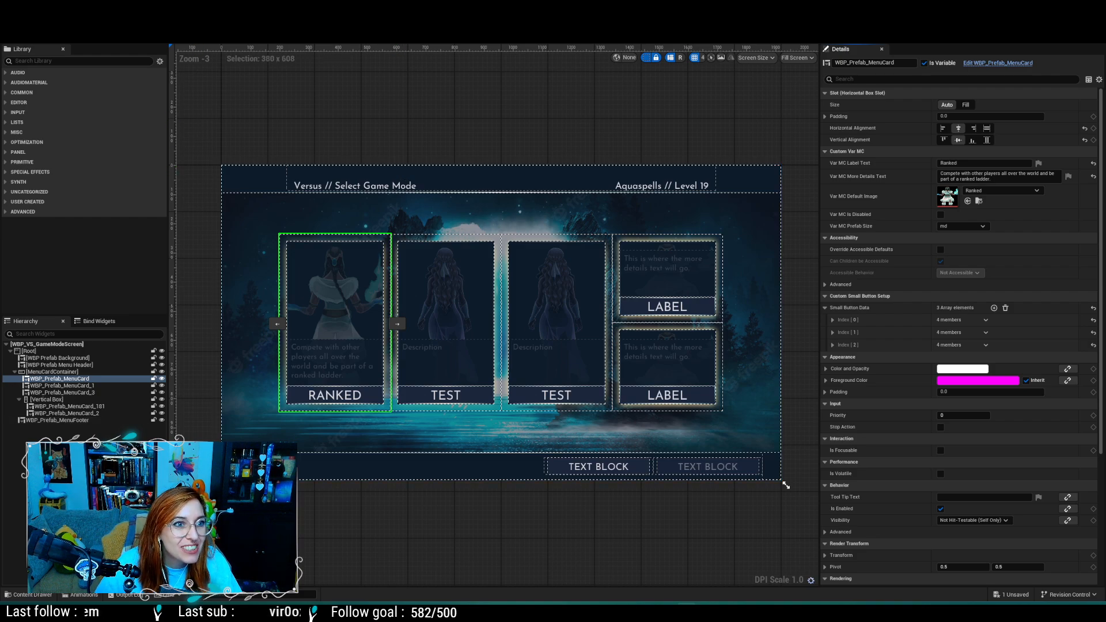
key("ctrl+Tab")
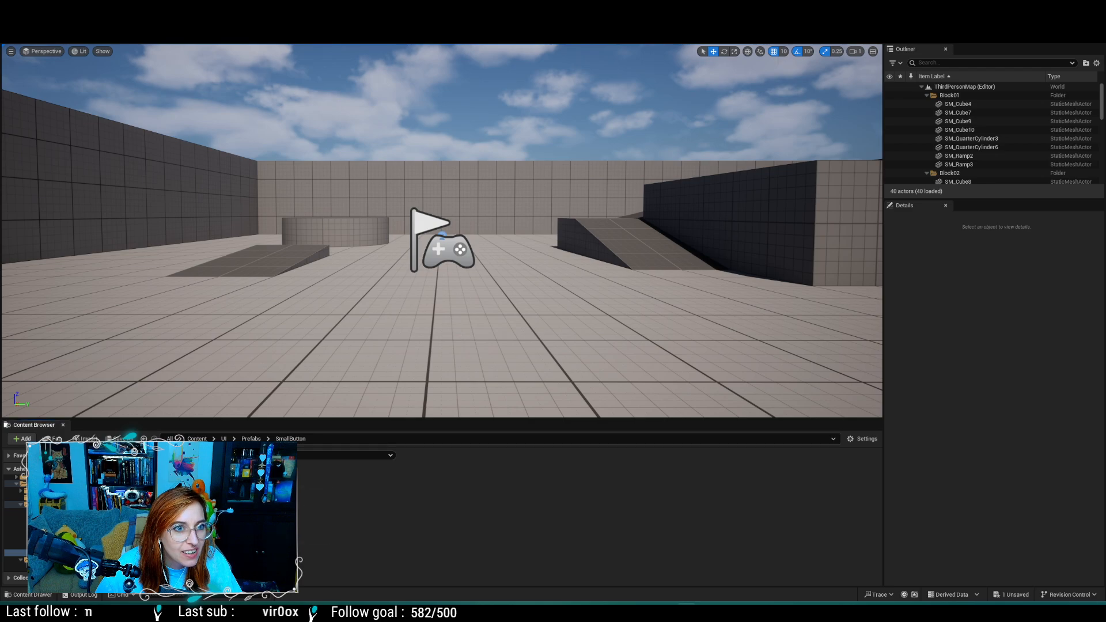
key("ctrl+Tab")
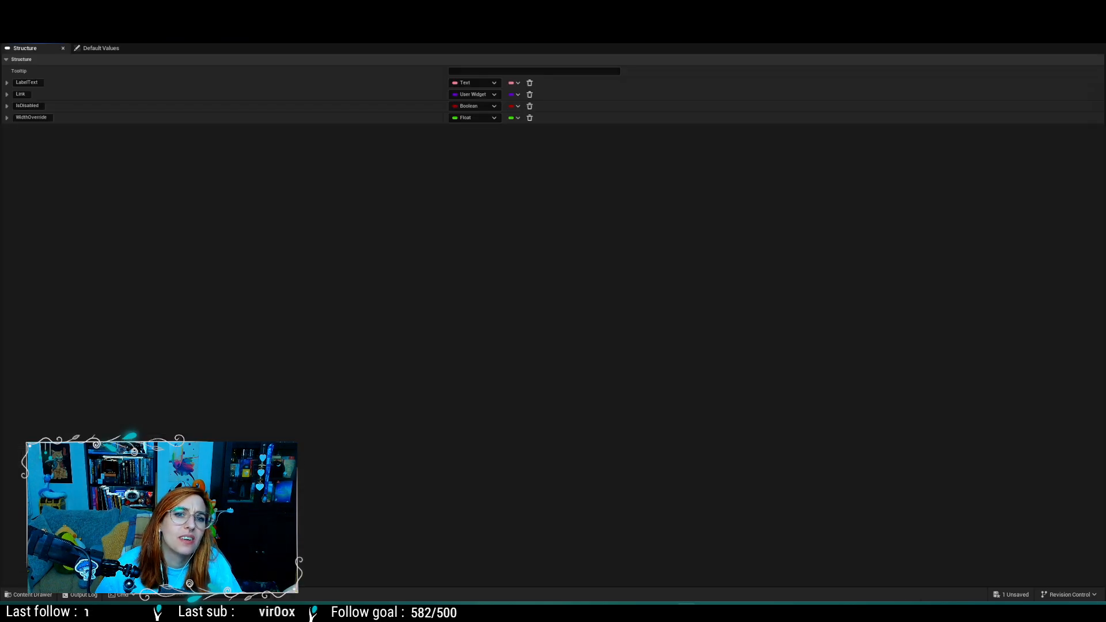
key("ctrl+Tab")
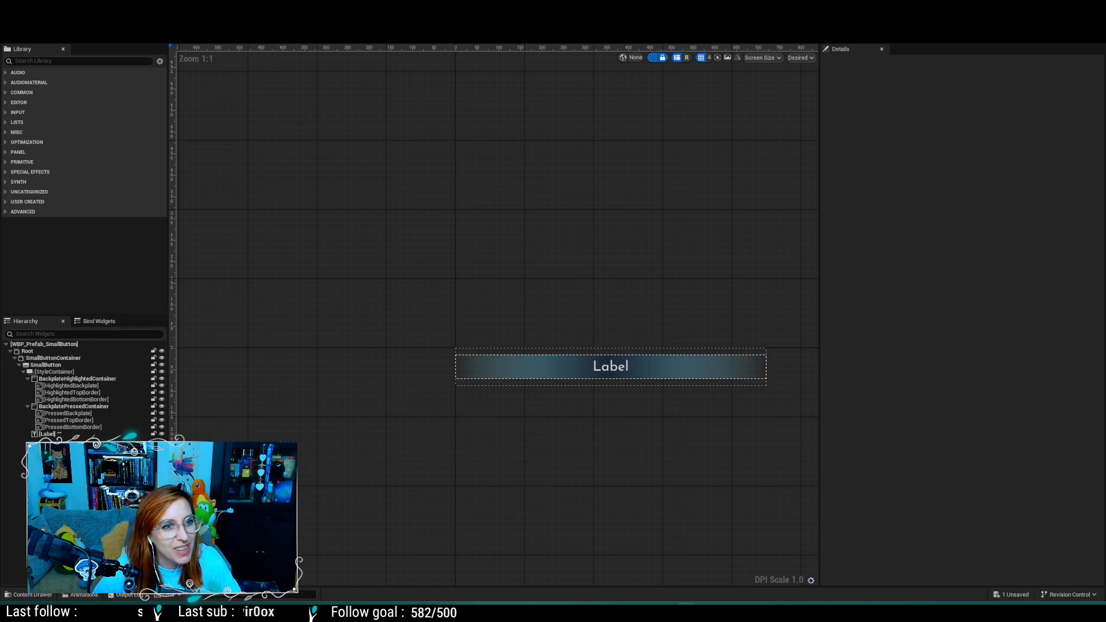
key("ctrl+Tab")
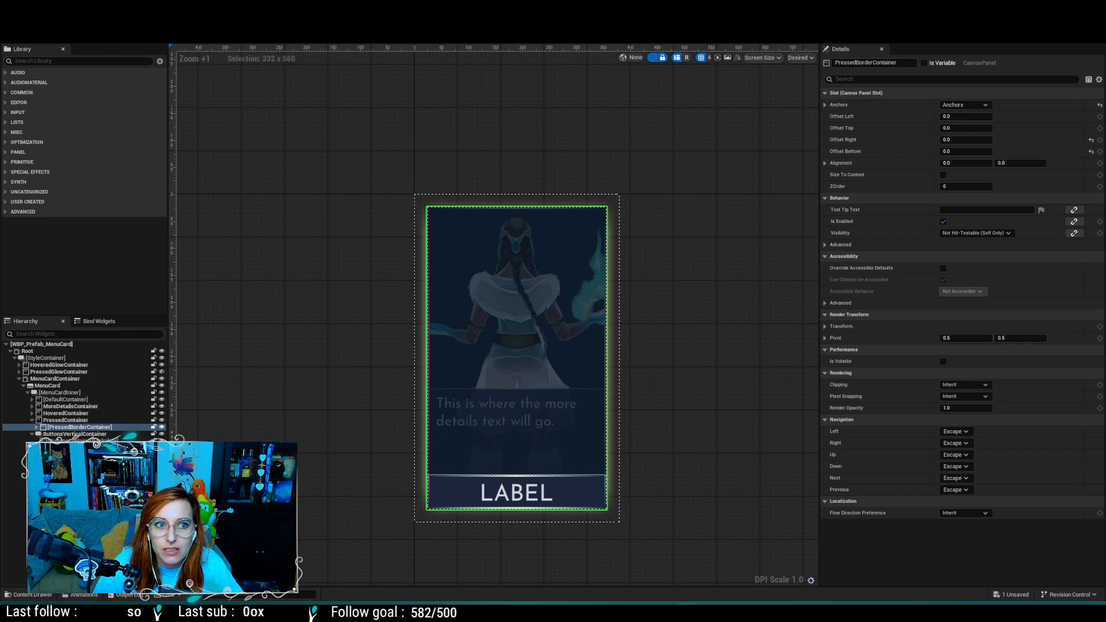
Step: Open the WBP_Prefab_SmallButton event graph and examine its events from On Clicked up to Event PreConstruct
left_click(311, 19)
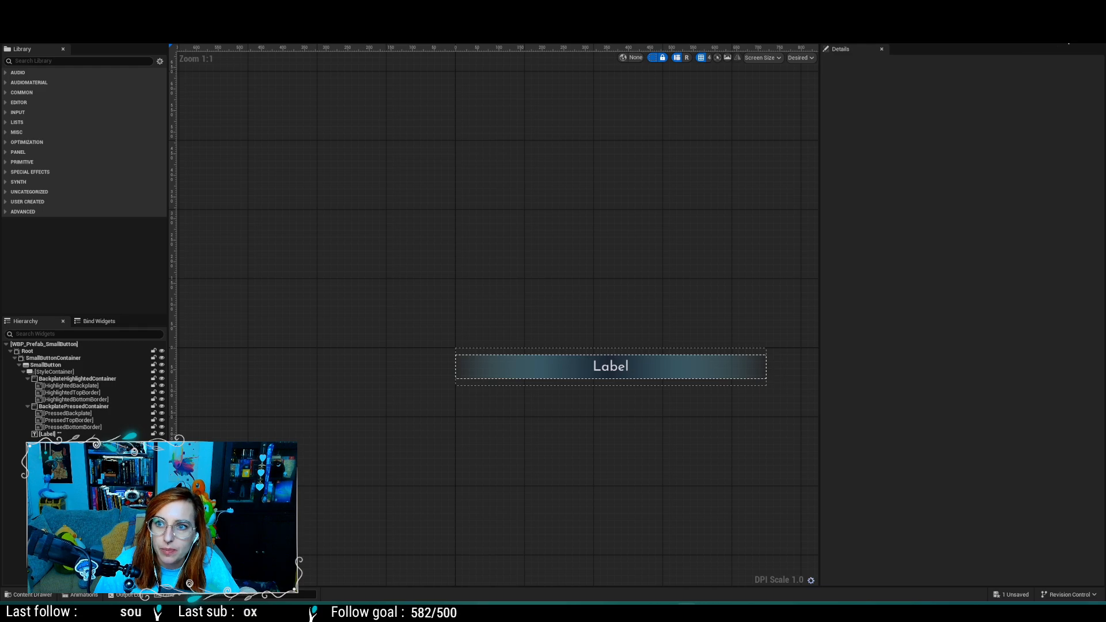
left_click(1075, 36)
left_click(477, 300)
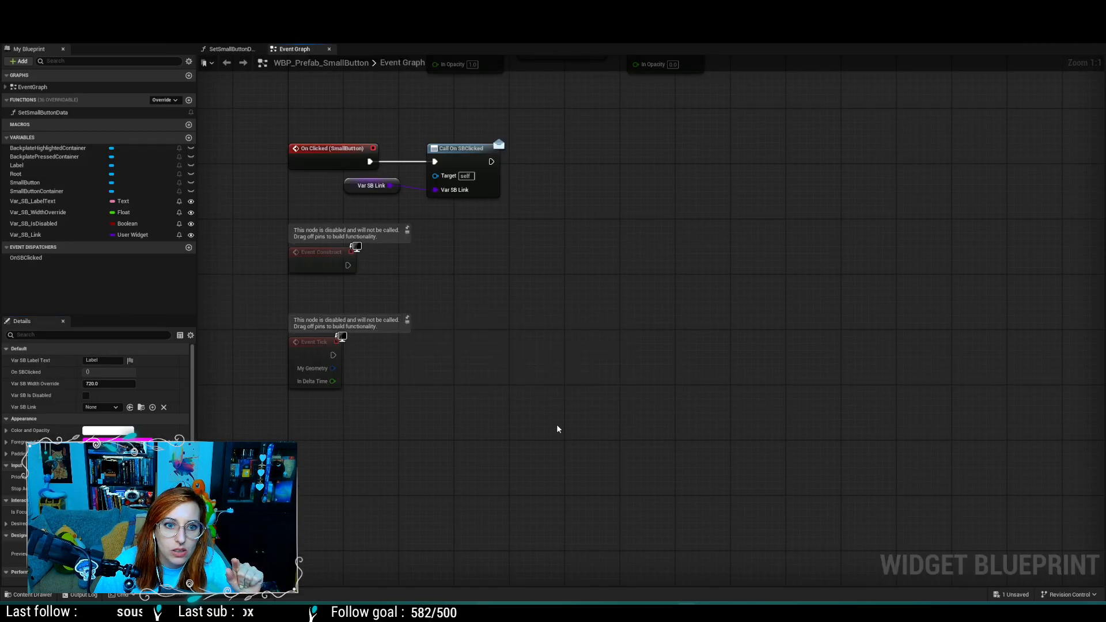
right_click_drag(525, 364, 624, 517)
right_click_drag(715, 203, 711, 298)
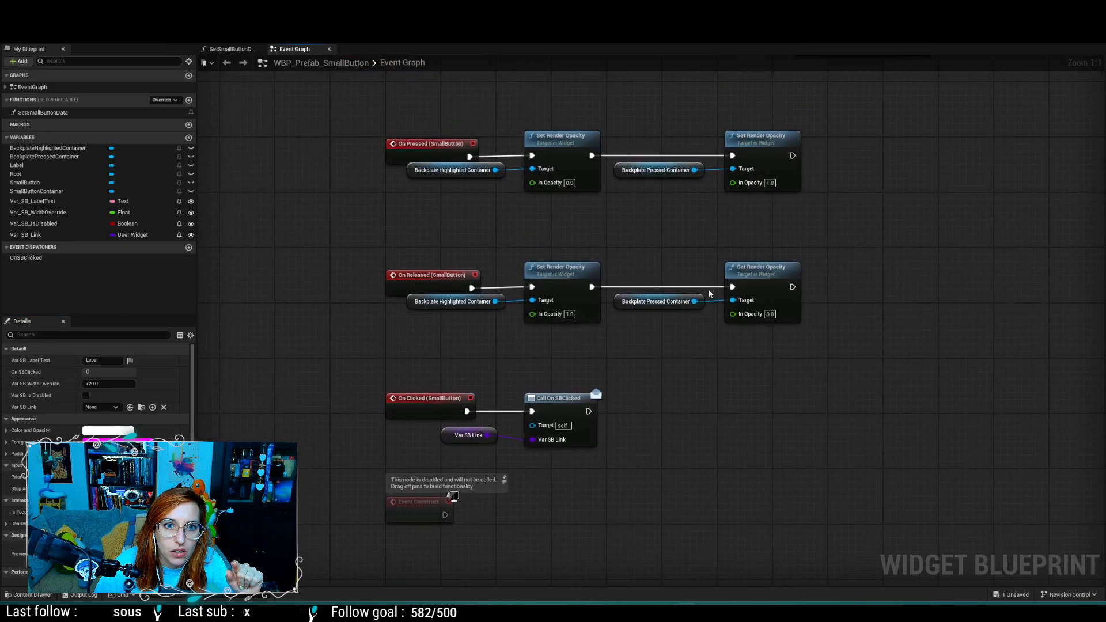
right_click_drag(909, 121, 852, 450)
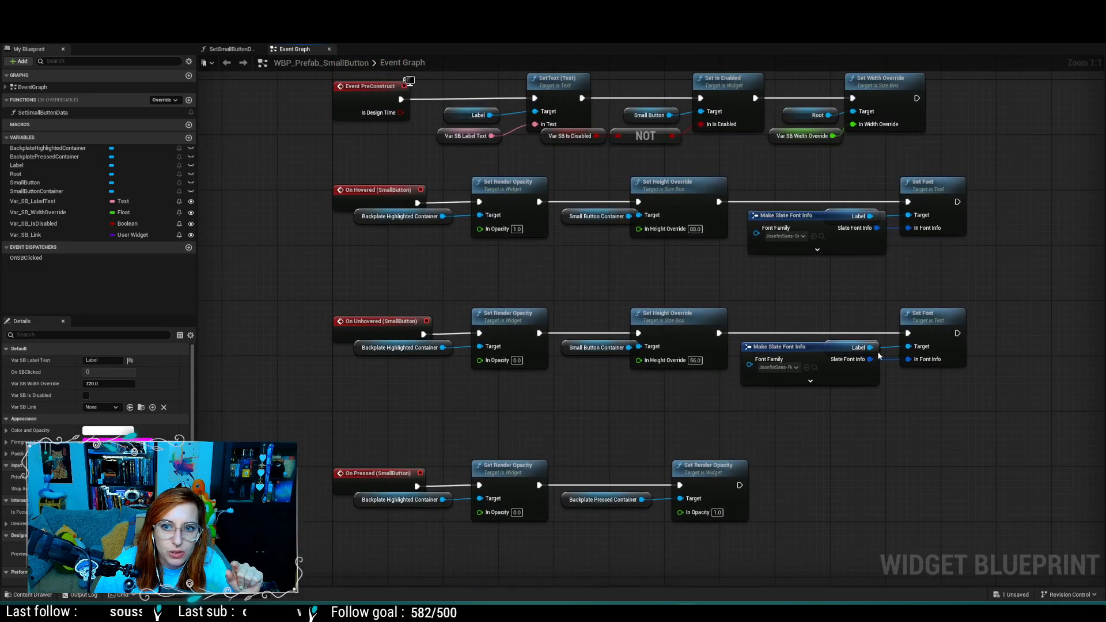
right_click_drag(1005, 157, 972, 322)
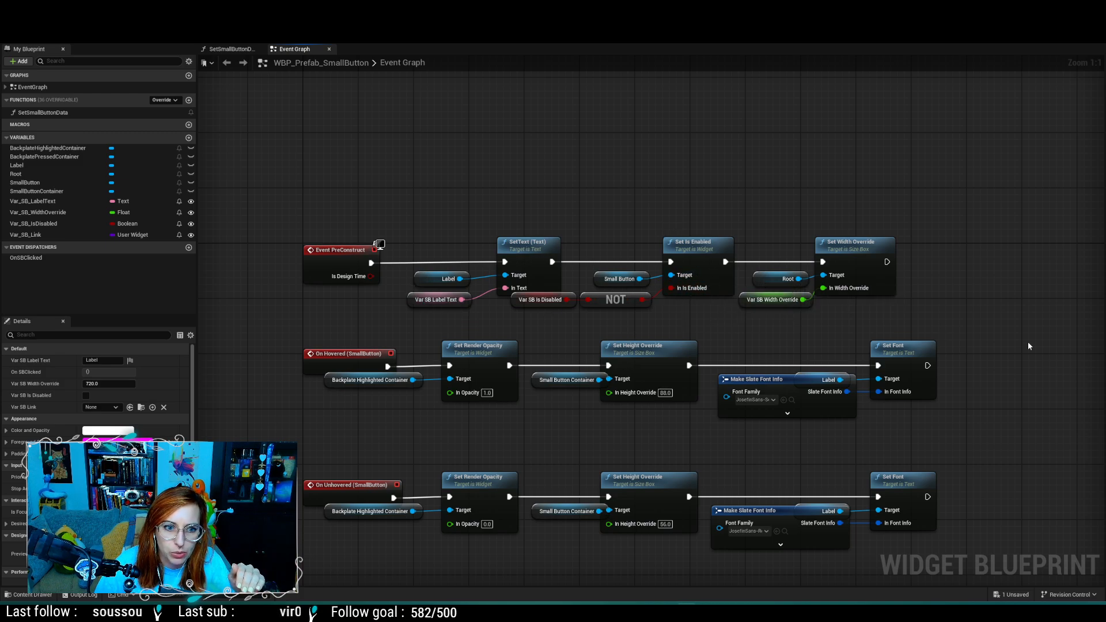
Step: Trace the small button's hover, press and release events and how On Clicked passes Var SB Link to the OnSBClicked dispatcher
right_click_drag(974, 330, 941, 173)
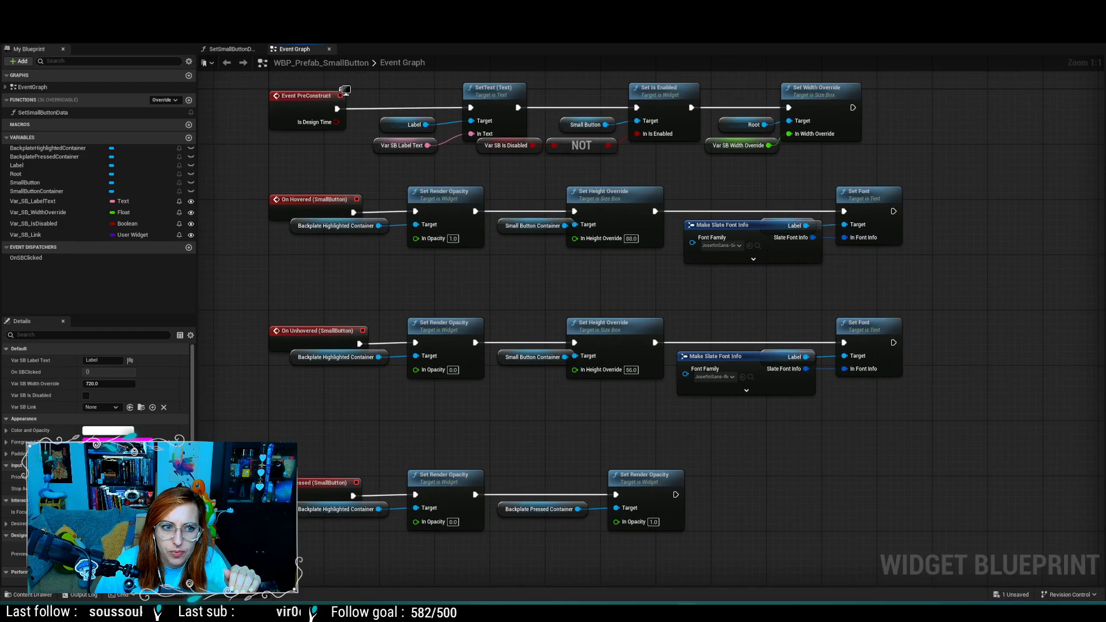
right_click_drag(293, 300, 490, 195)
right_click_drag(667, 489, 700, 367)
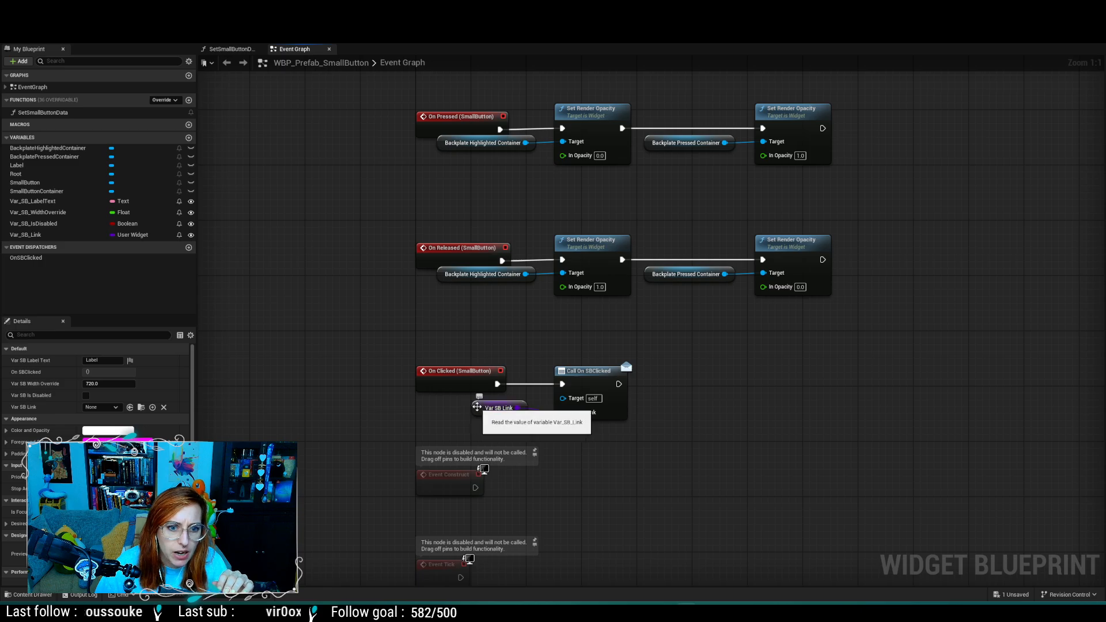
mouse_move(647, 507)
right_mouse_down()
mouse_move(649, 402)
mouse_move(647, 502)
right_mouse_up()
right_click_drag(674, 330, 676, 434)
right_click_drag(691, 276, 693, 358)
right_click_drag(702, 210, 690, 287)
right_click_drag(695, 153, 646, 301)
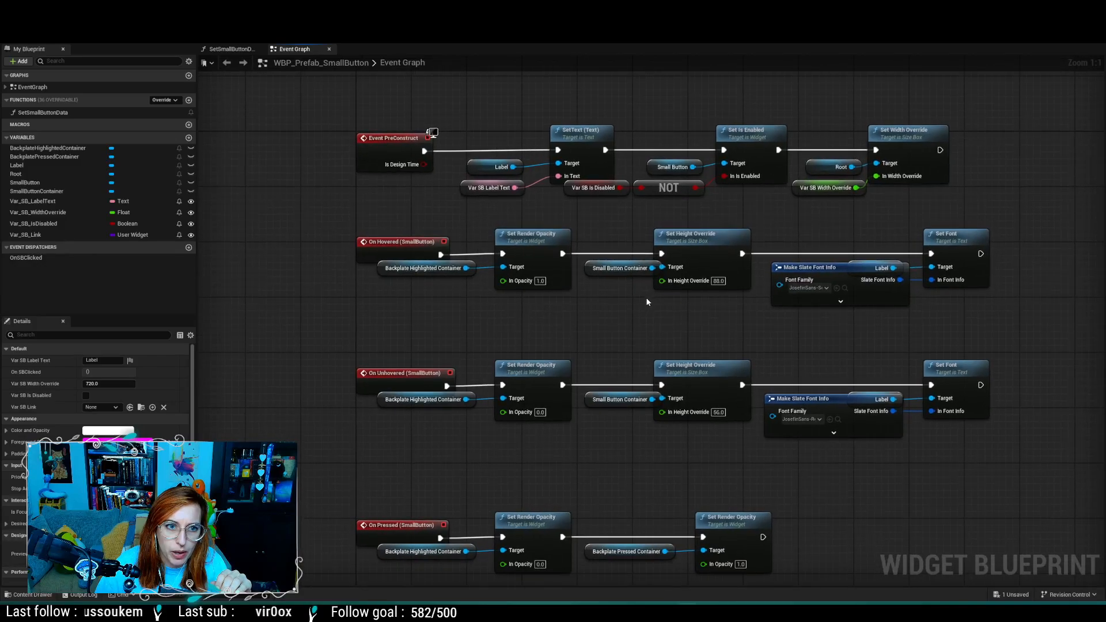
Step: Examine how the SetSmallButtonData function breaks the small button data structure and sets the label, link, disabled and width override variables
left_click(234, 50)
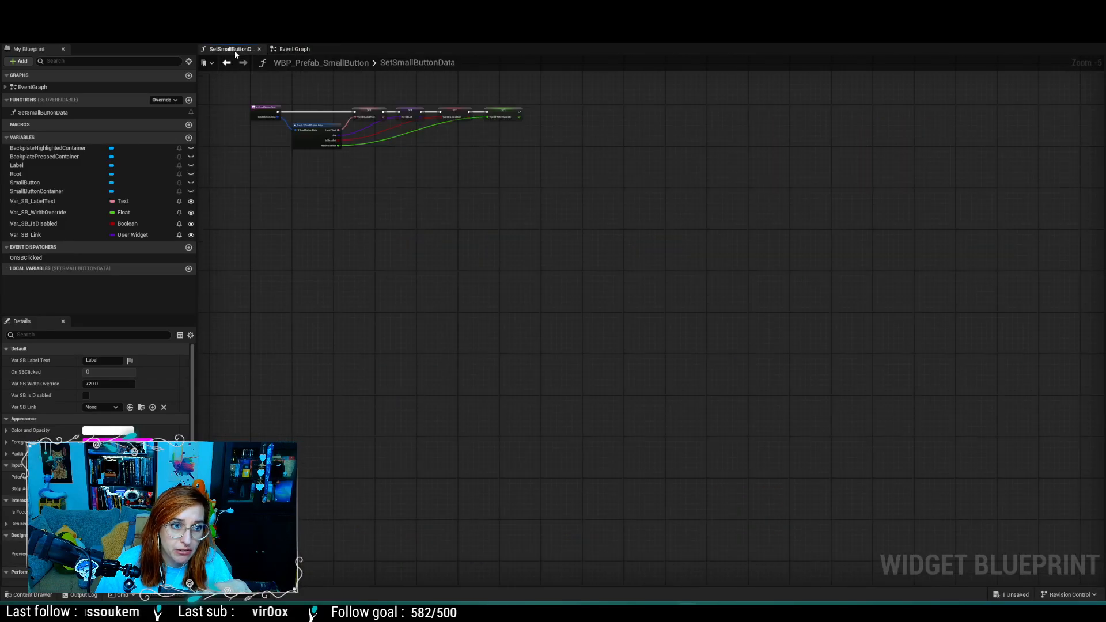
scroll(294, 138, "up", 3)
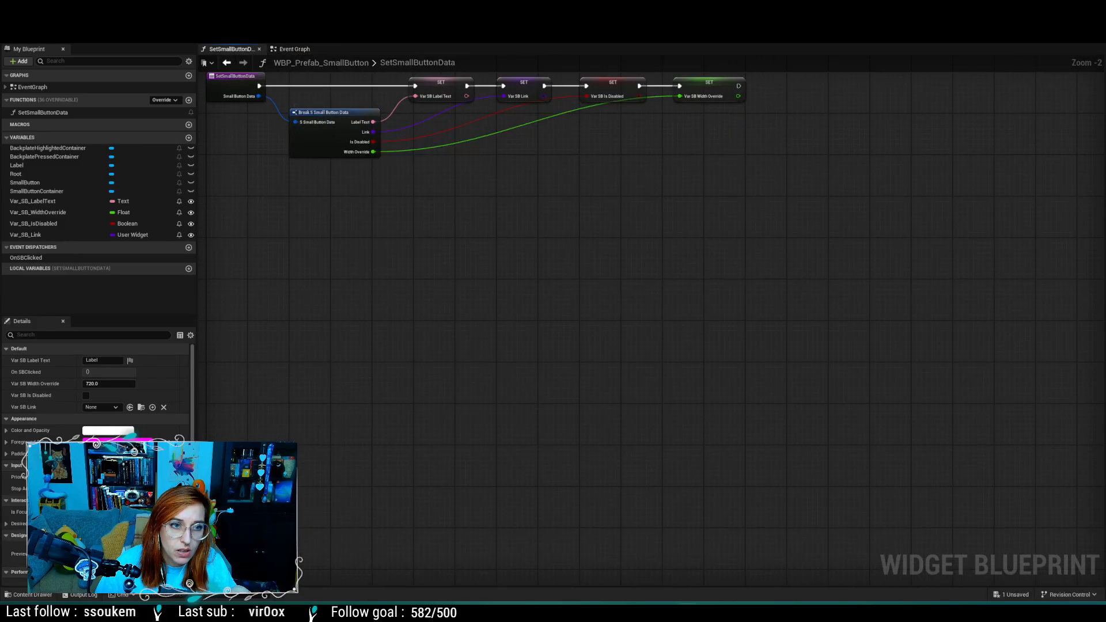
right_click_drag(299, 171, 381, 347)
scroll(345, 276, "up", 1)
scroll(345, 276, "up", 1)
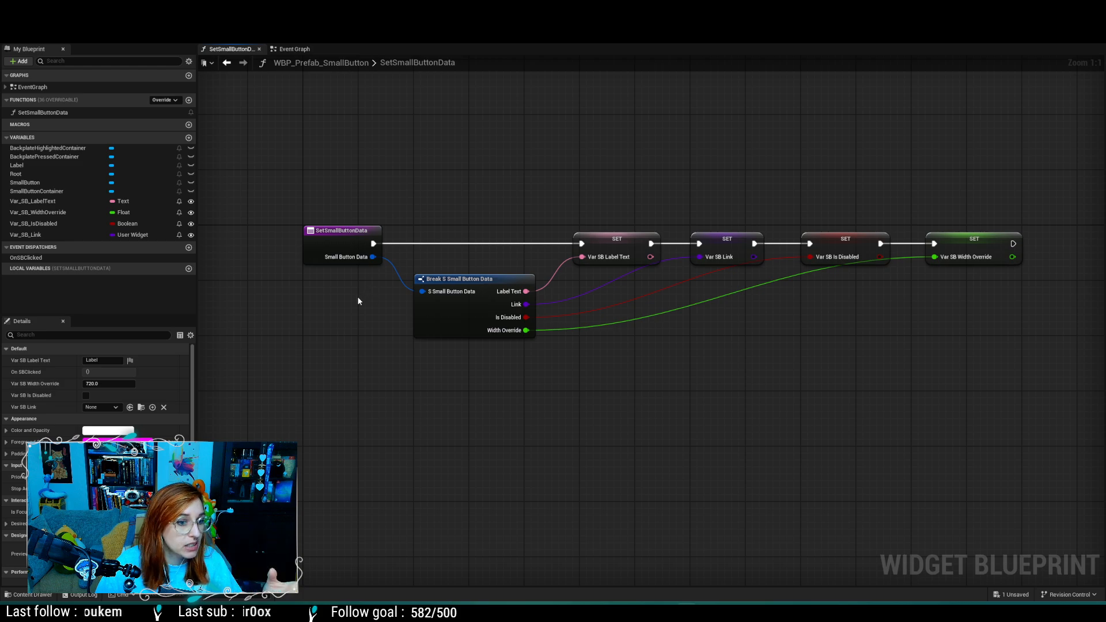
left_click(63, 20)
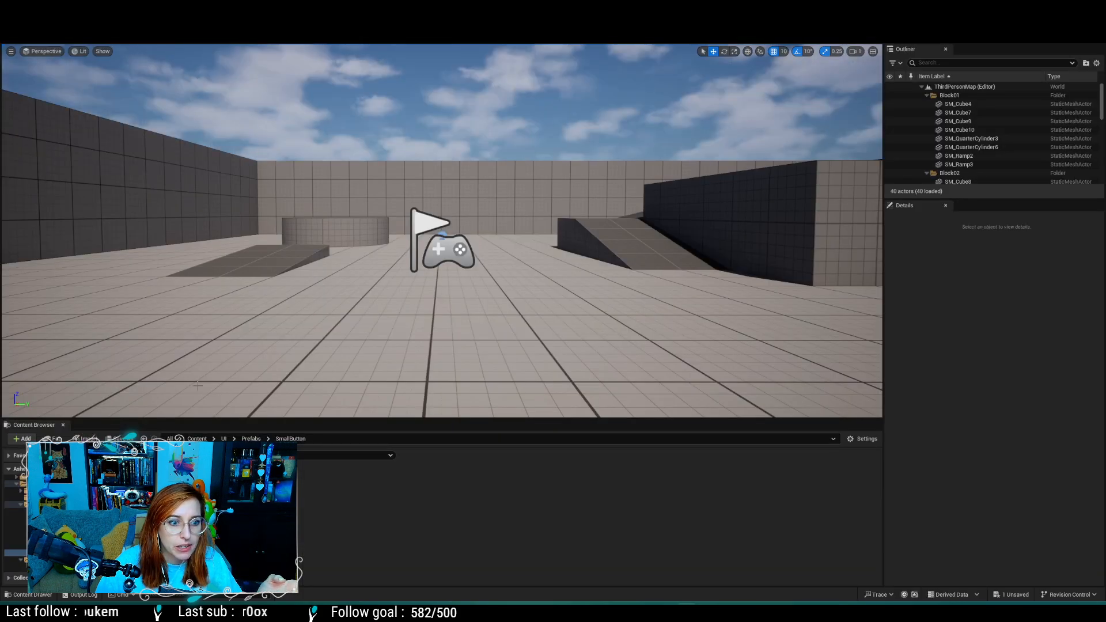
double_click(288, 516)
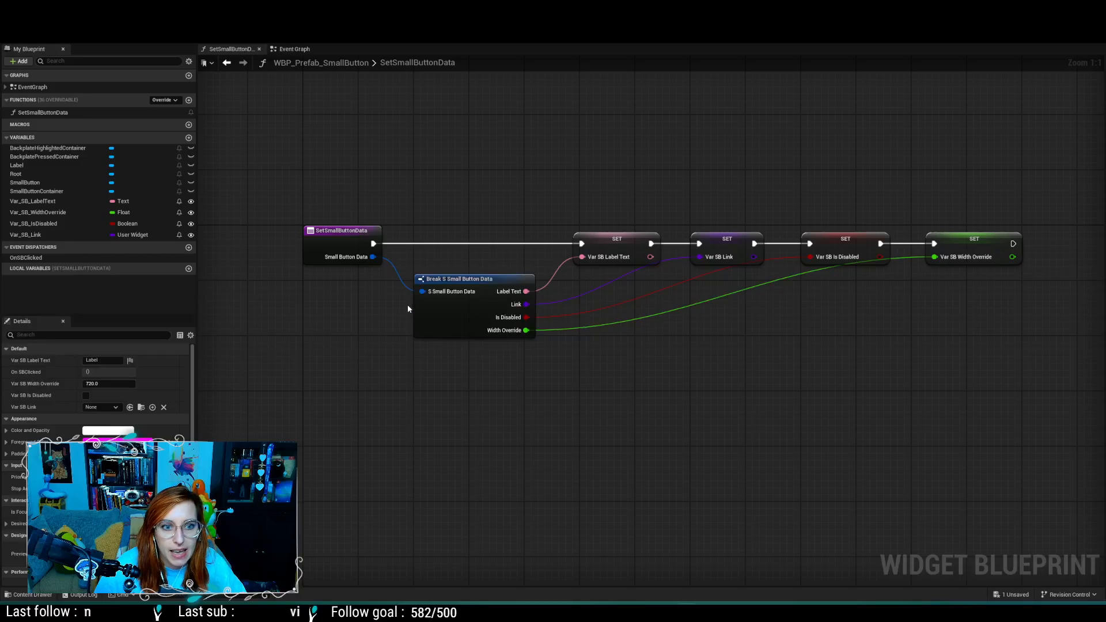
right_click_drag(598, 371, 491, 369)
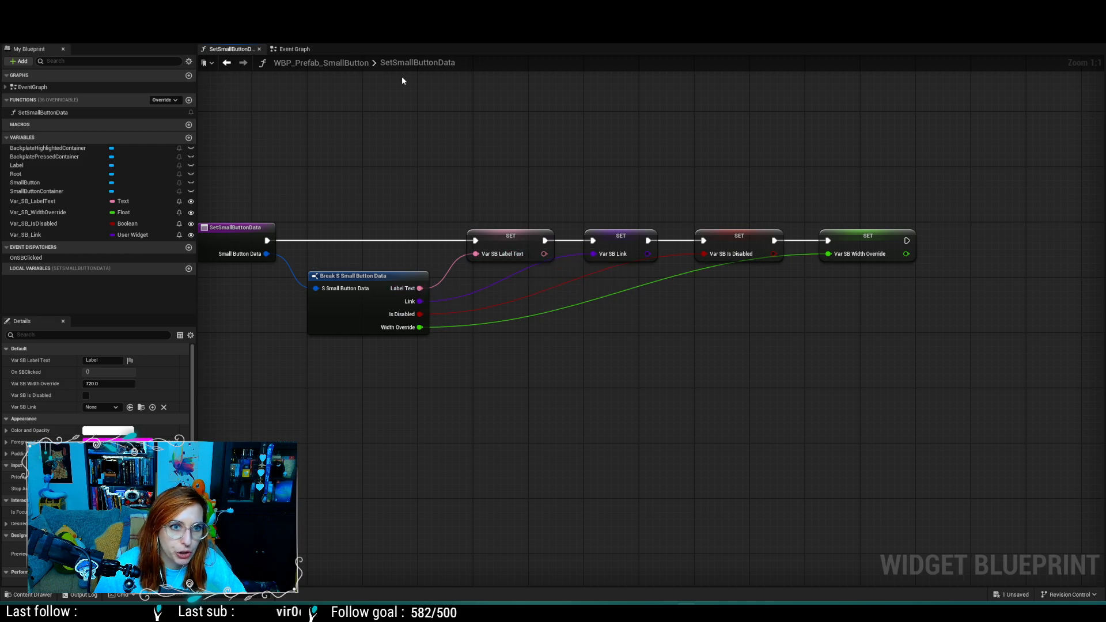
Step: Recheck the small button's Event PreConstruct logic in the event graph and switch to the WBP_Prefab_MenuCard designer
left_click(291, 49)
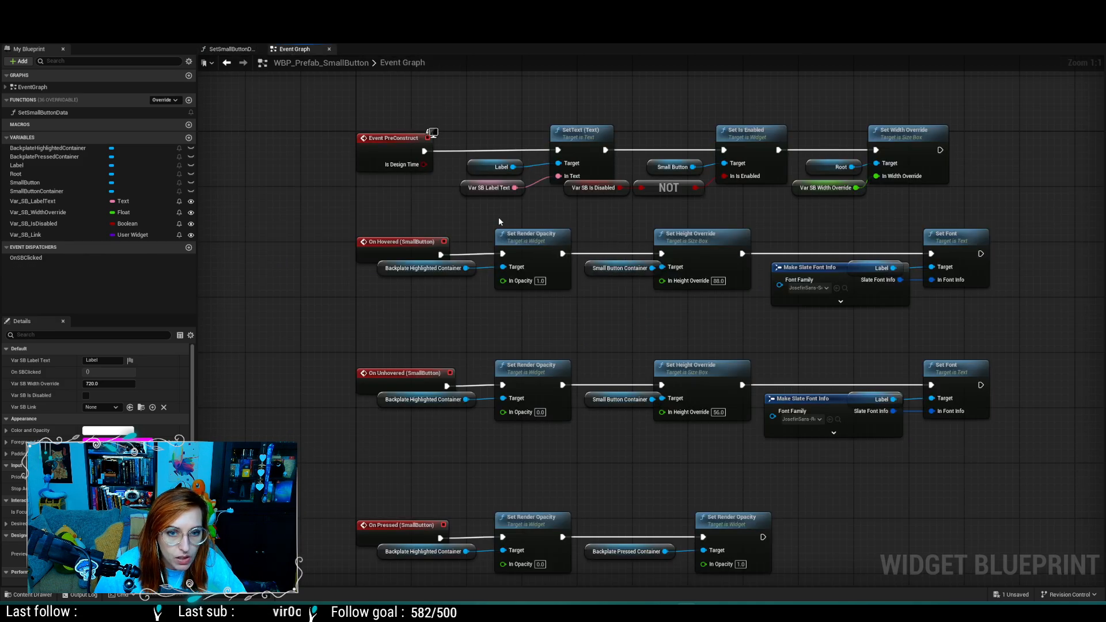
right_click_drag(359, 191, 319, 254)
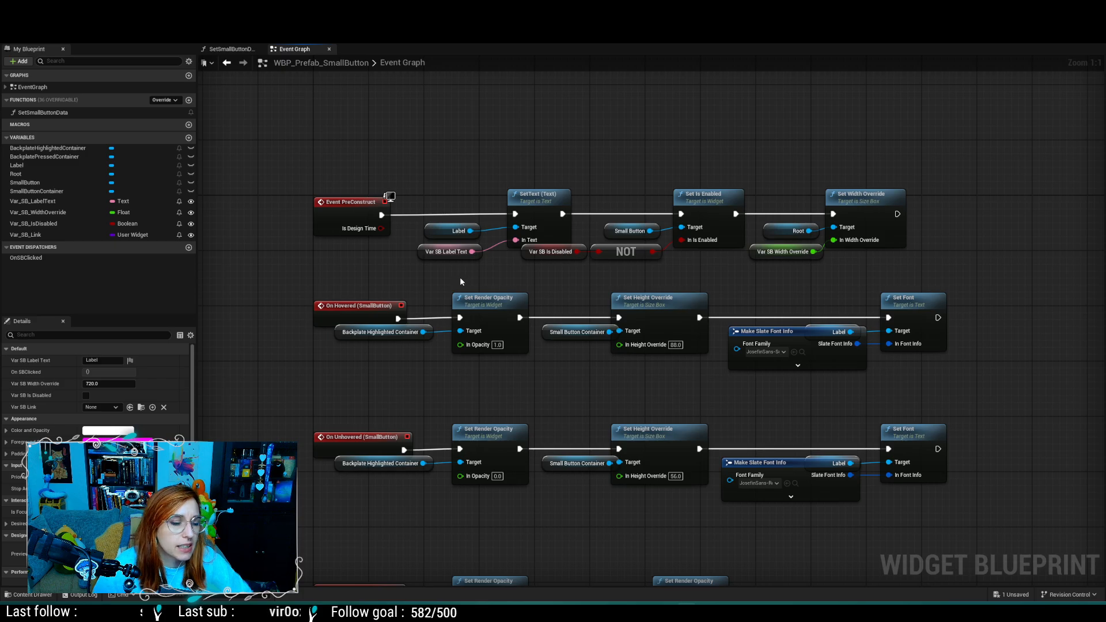
left_click(399, 20)
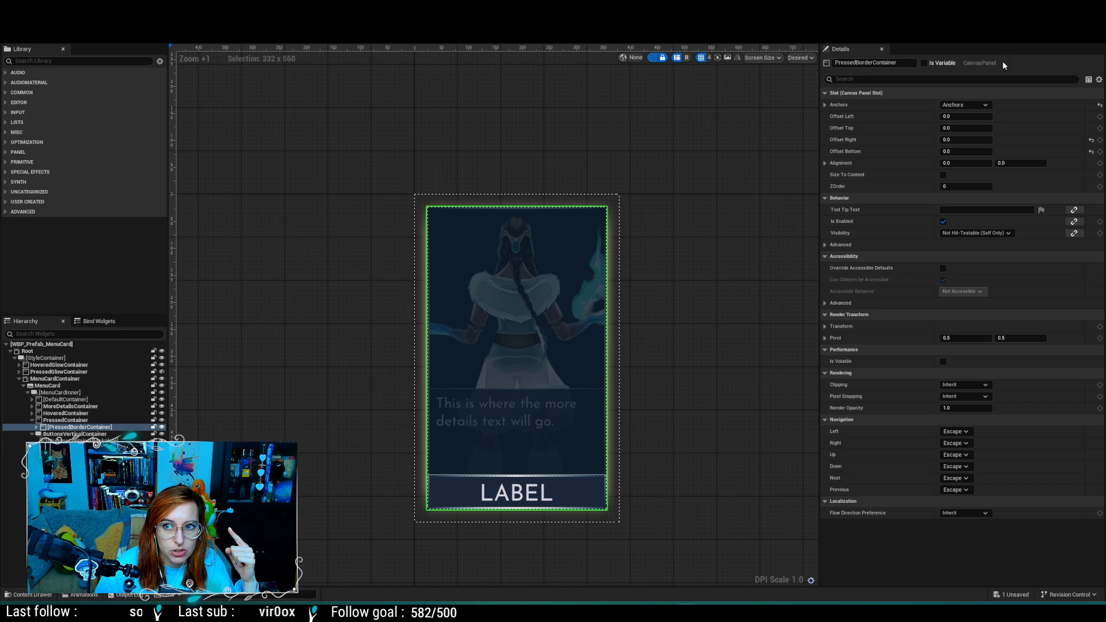
Step: Open the WBP_Prefab_MenuCard event graph and examine Event PreConstruct from the label text up to the prefab size switch
left_click(1081, 32)
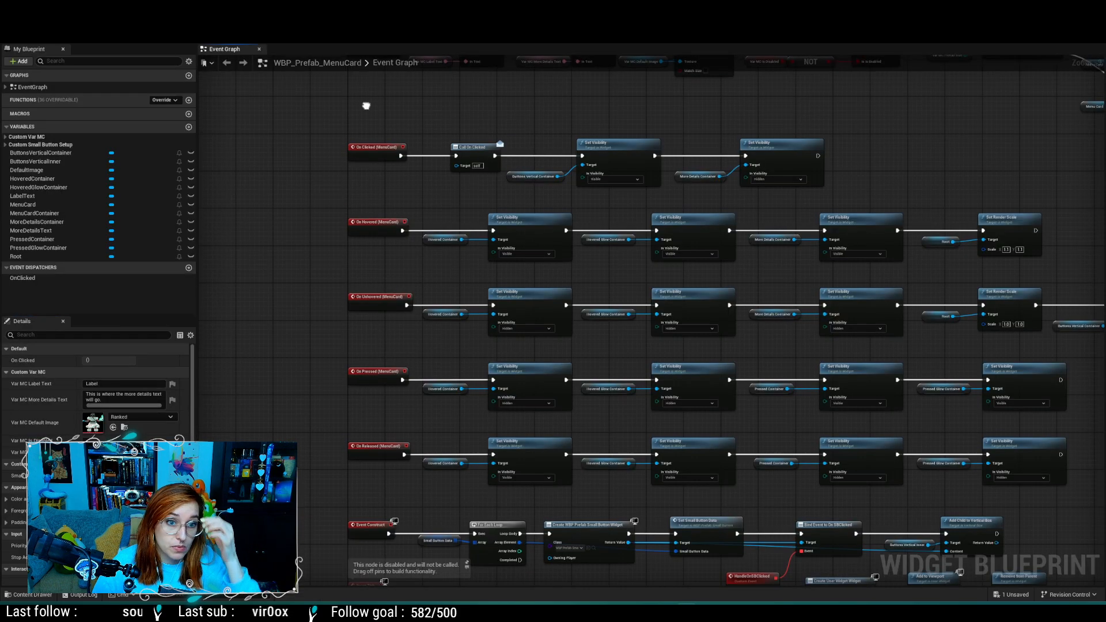
right_click_drag(366, 104, 334, 307)
scroll(389, 298, "up", 2)
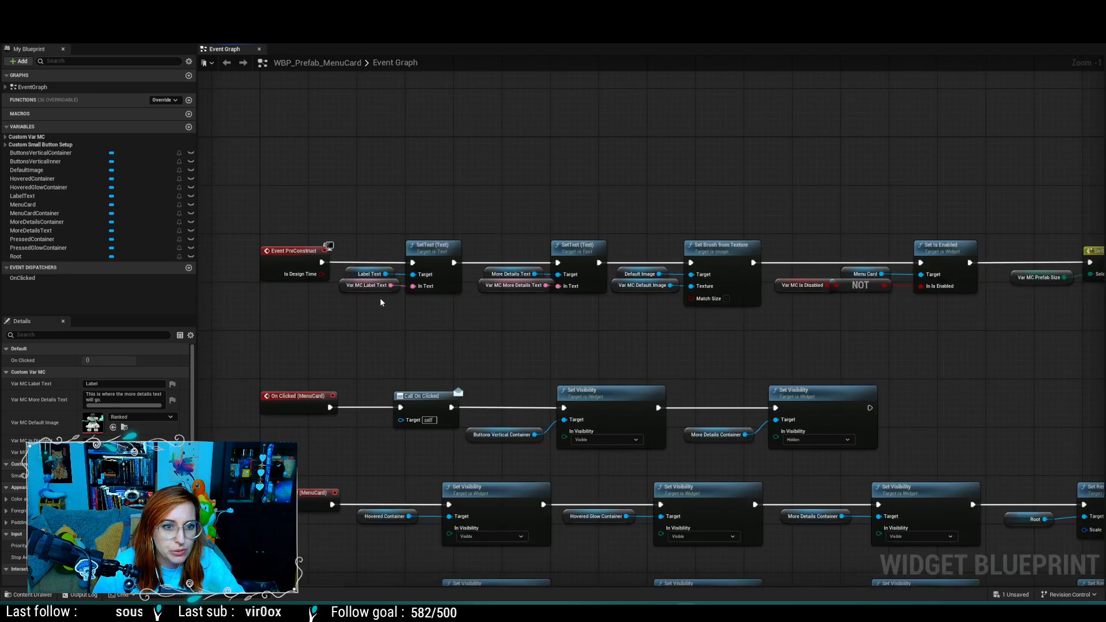
right_click_drag(657, 343, 582, 328)
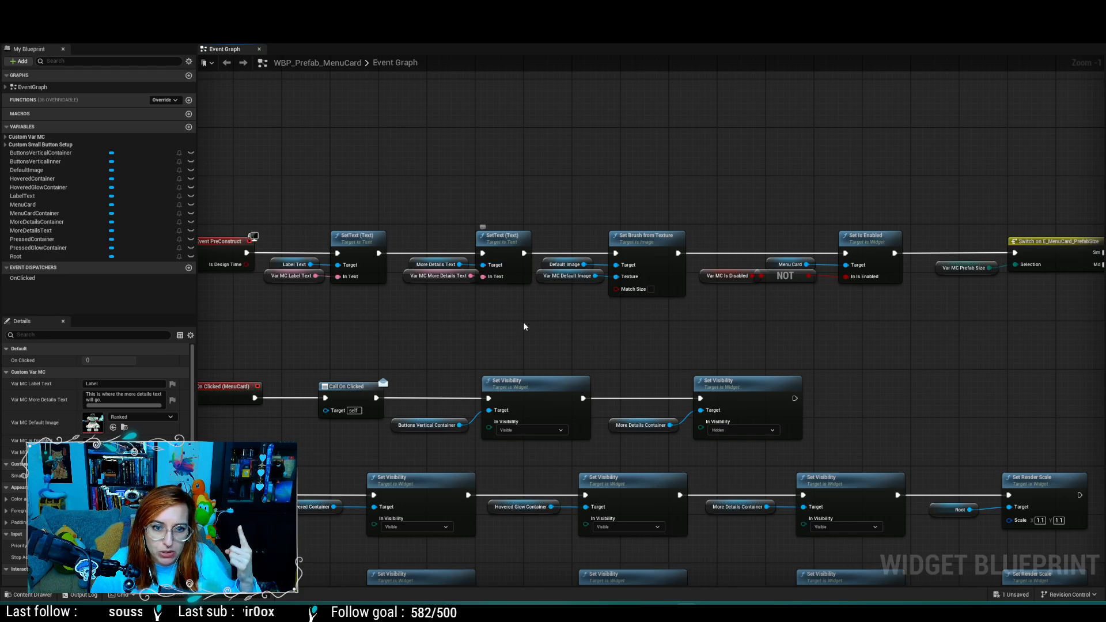
right_click_drag(680, 337, 490, 304)
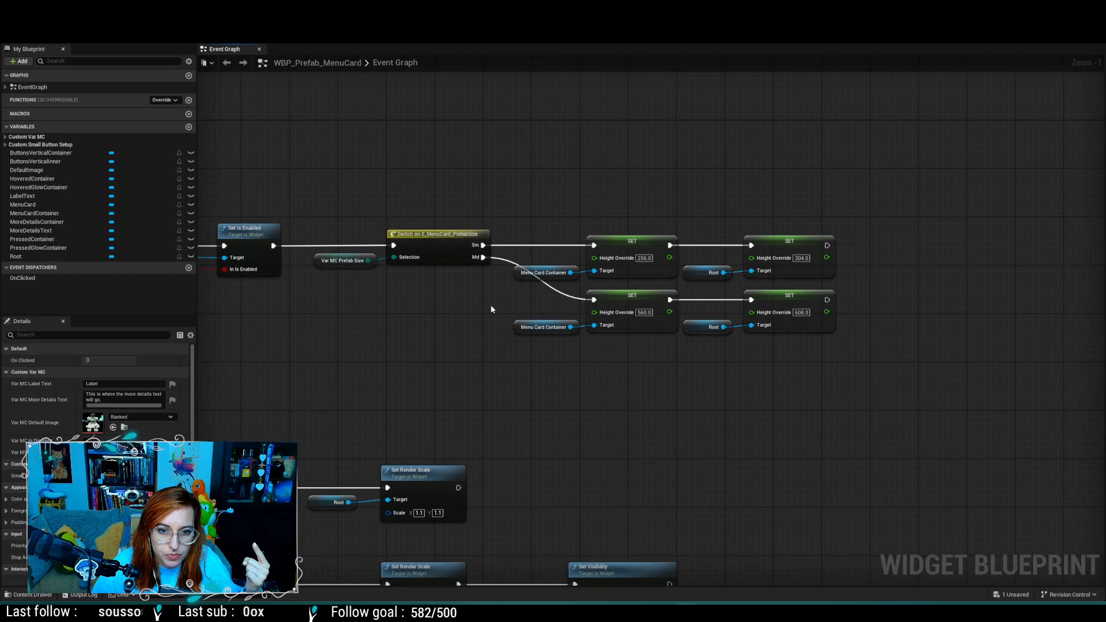
scroll(492, 304, "up", 1)
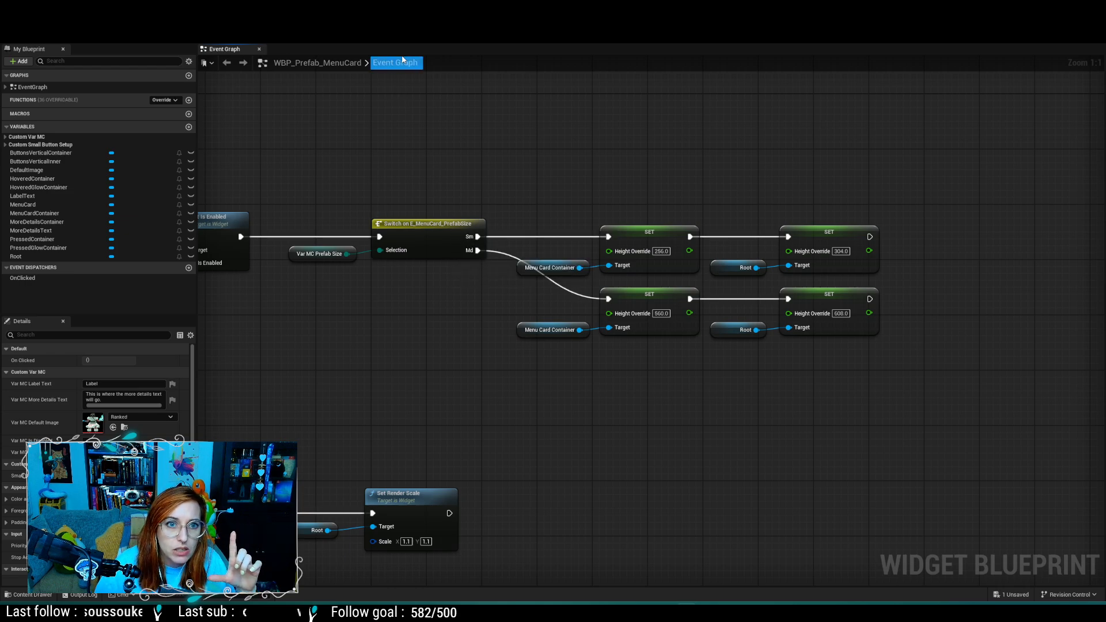
Step: Look up the MenuCard prefab size enumeration with its sm and md entries, and return to the WBP_Prefab_MenuCard event graph
left_click(63, 20)
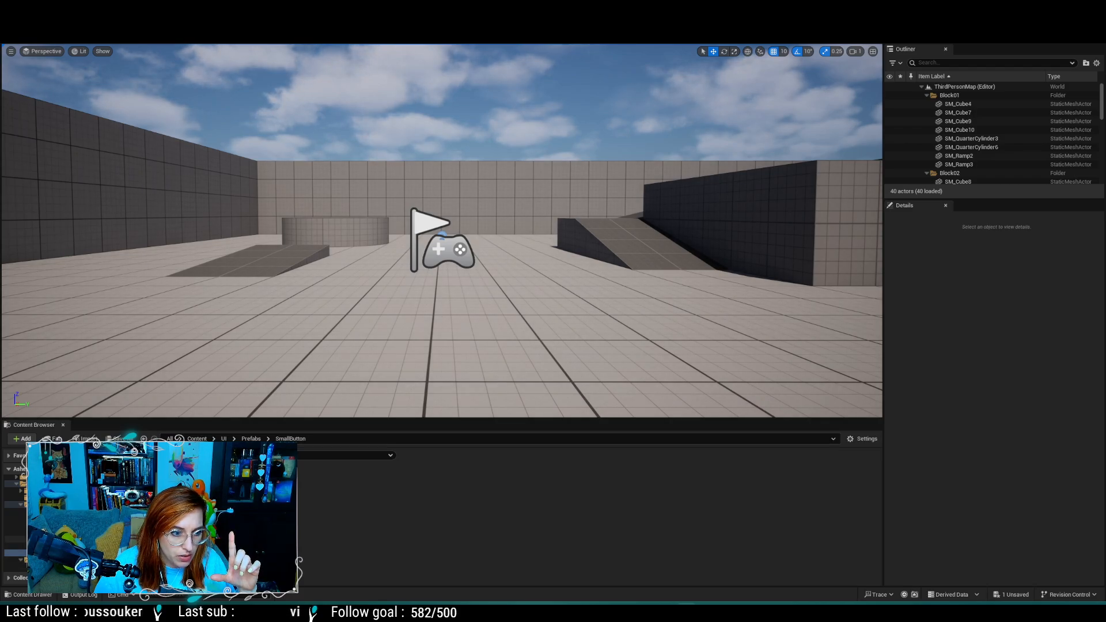
left_click(63, 512)
left_click(64, 519)
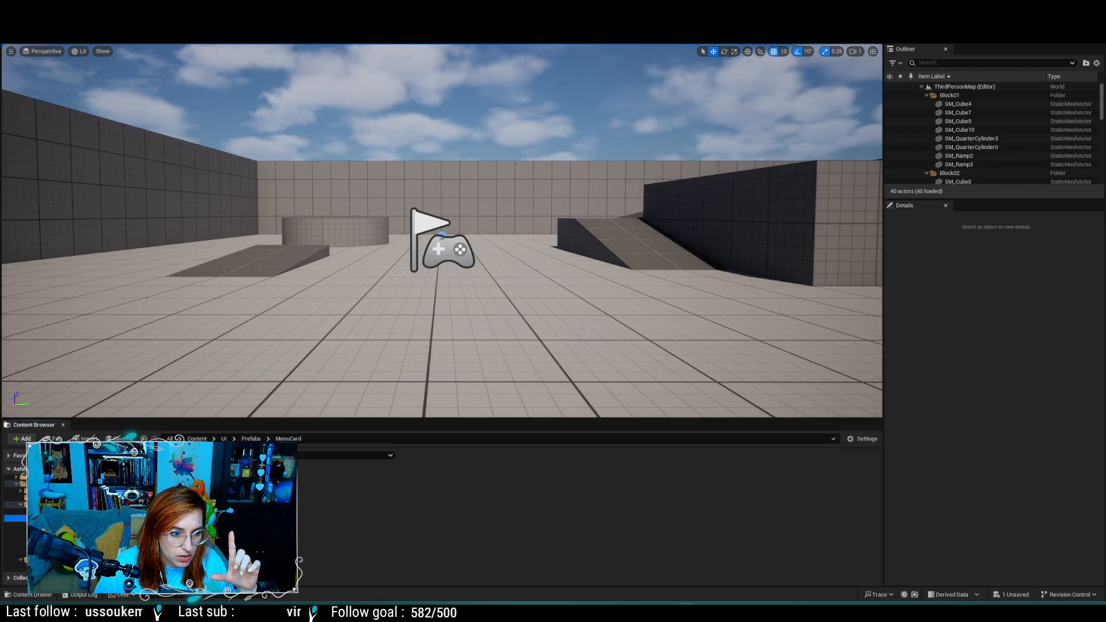
left_click(132, 19)
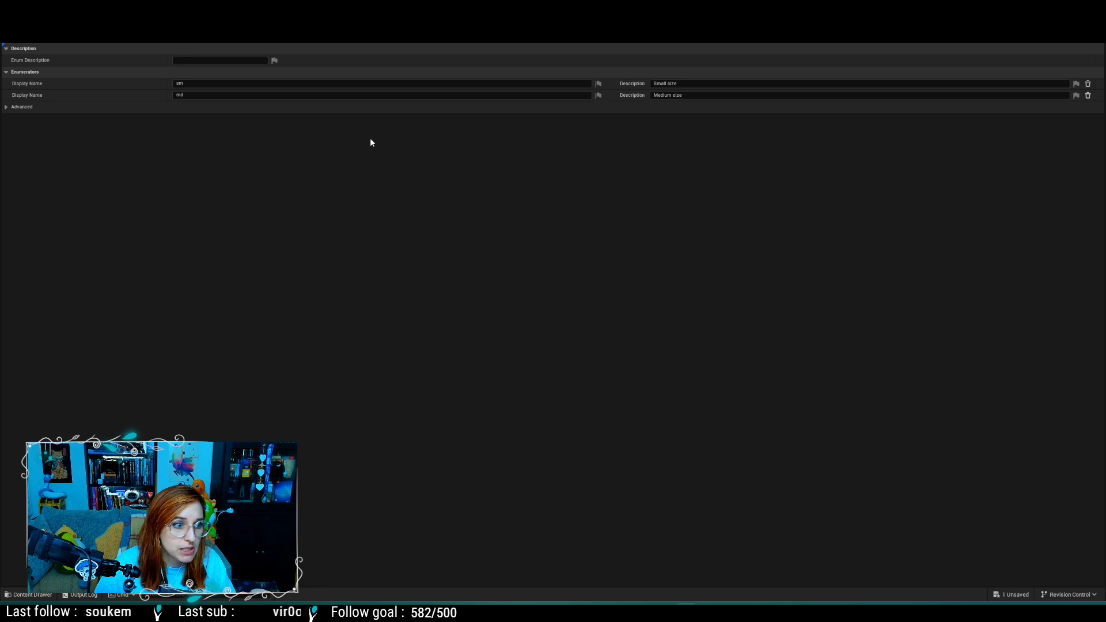
left_click(225, 19)
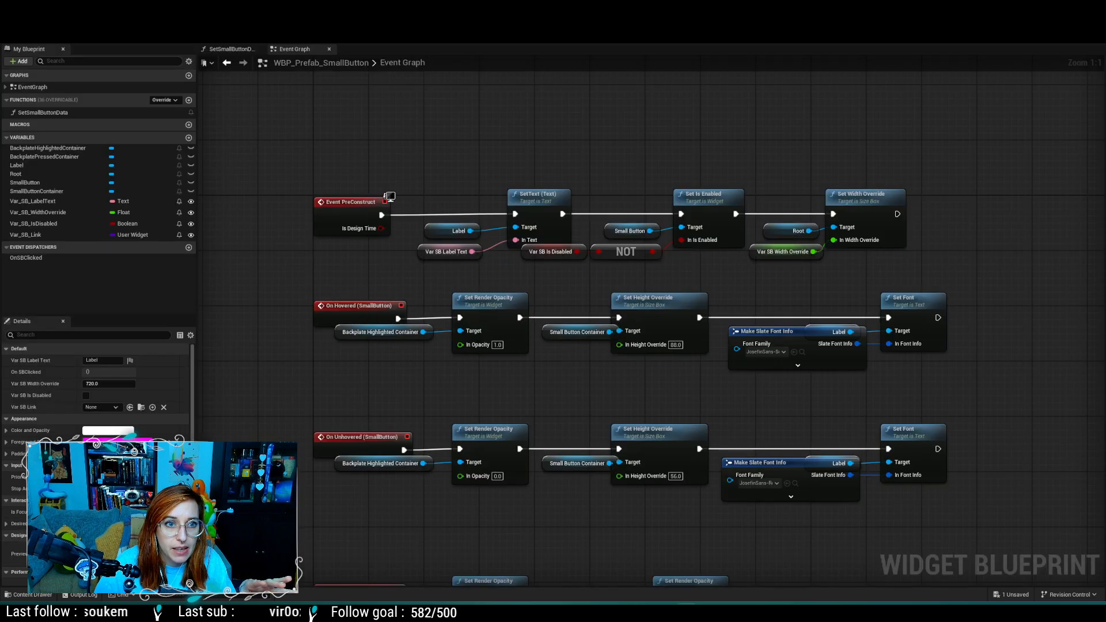
left_click(322, 19)
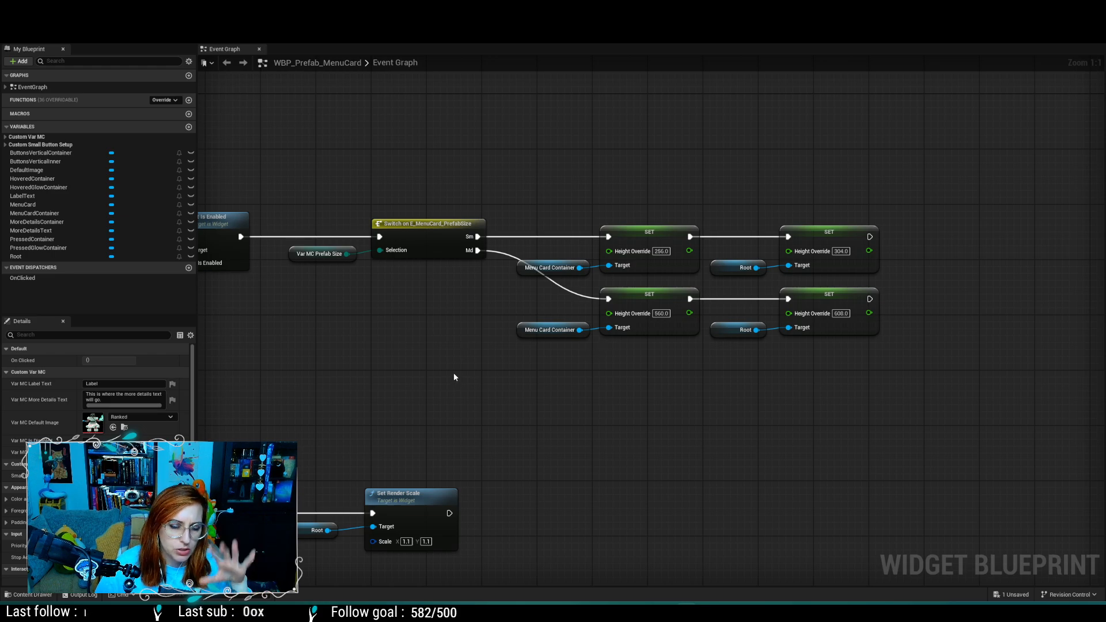
Step: Trace the menu card's On Clicked, hover, press and release events and the container visibilities they set
scroll(455, 367, "down", 1)
right_click_drag(348, 340, 456, 343)
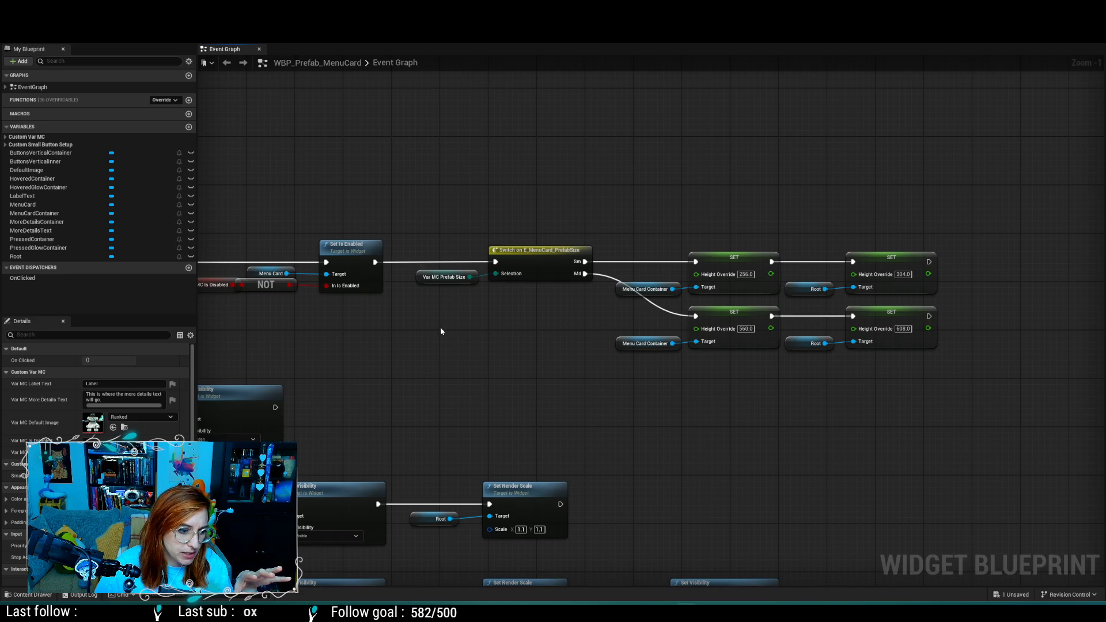
right_click_drag(413, 351, 992, 150)
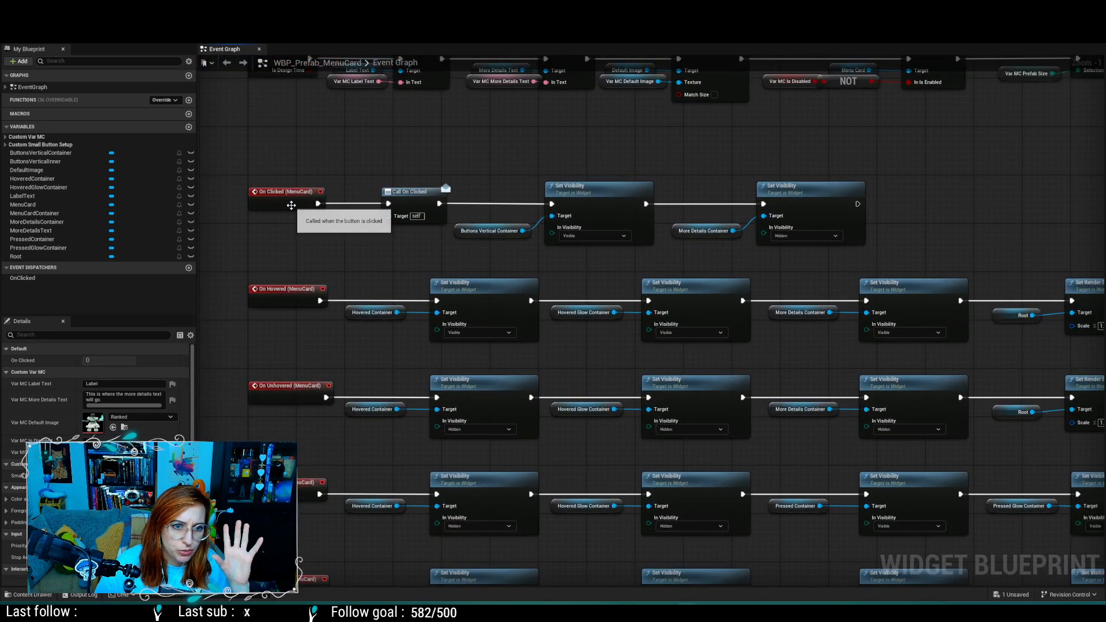
right_click_drag(268, 266, 340, 219)
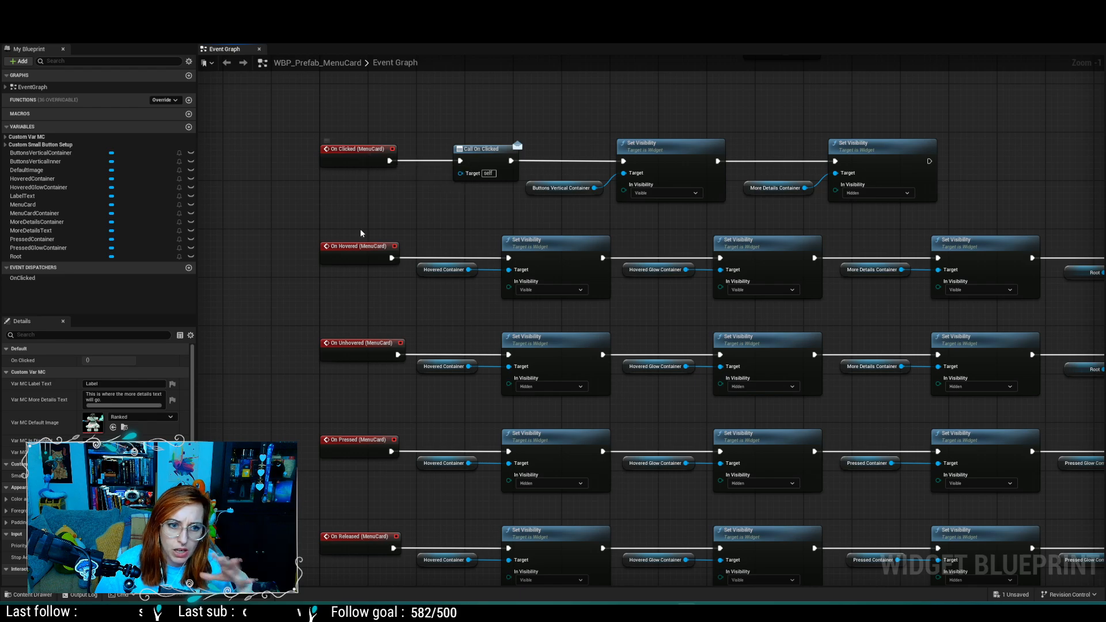
right_click_drag(356, 339, 381, 168)
Step: Examine how Event Construct loops over Small Button Data to create small buttons, and check the fields of the button data structure
right_click_drag(438, 568, 381, 438)
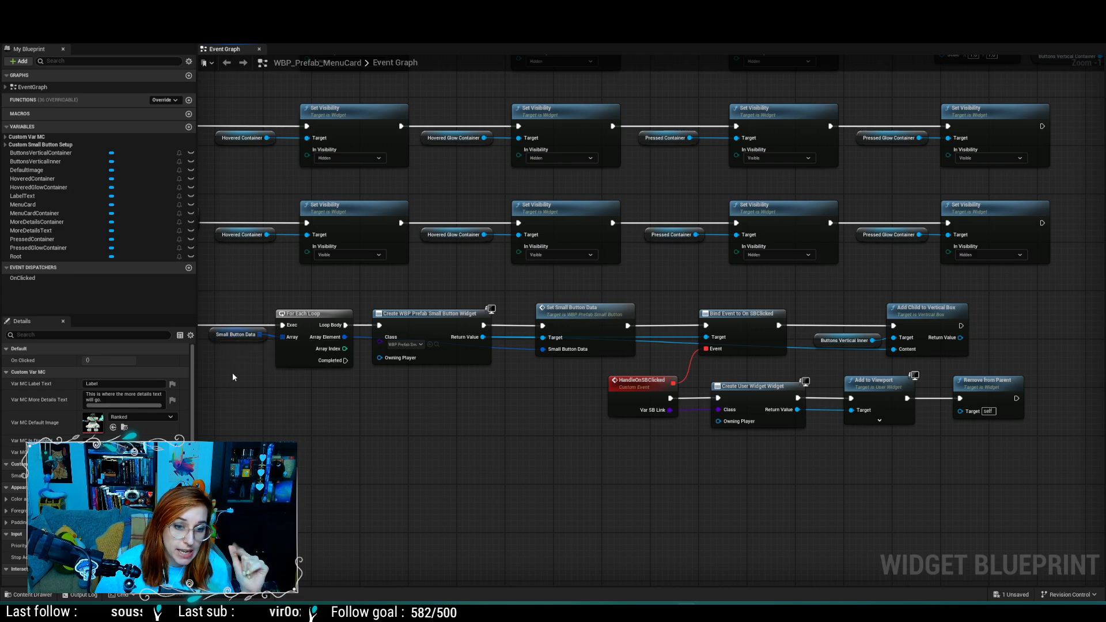
right_click_drag(531, 400, 464, 387)
right_click_drag(302, 372, 372, 372)
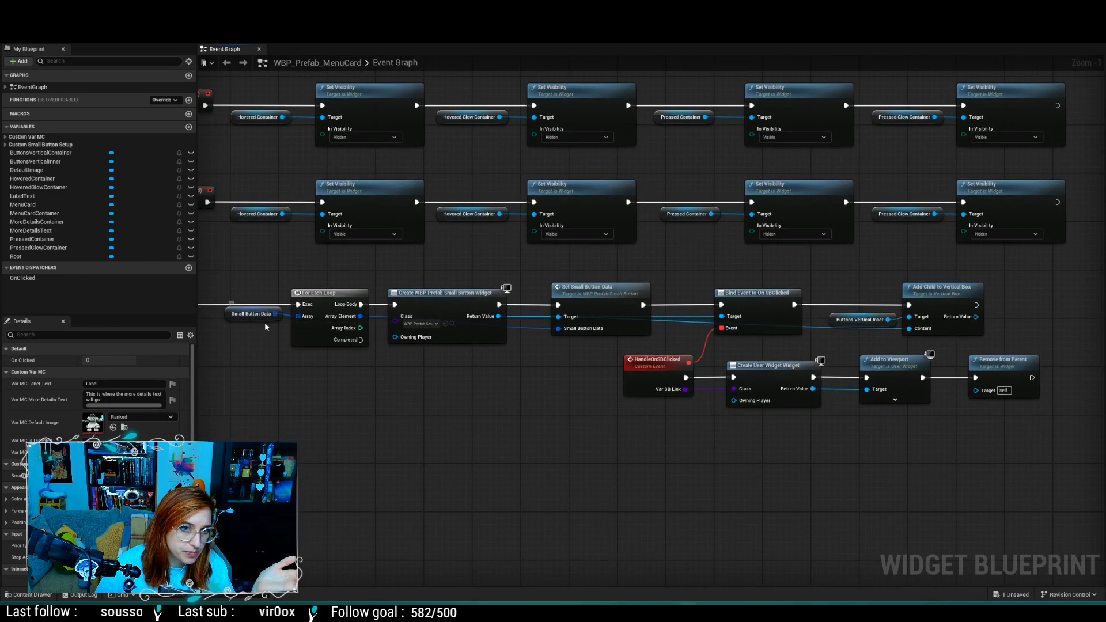
left_click(346, 23)
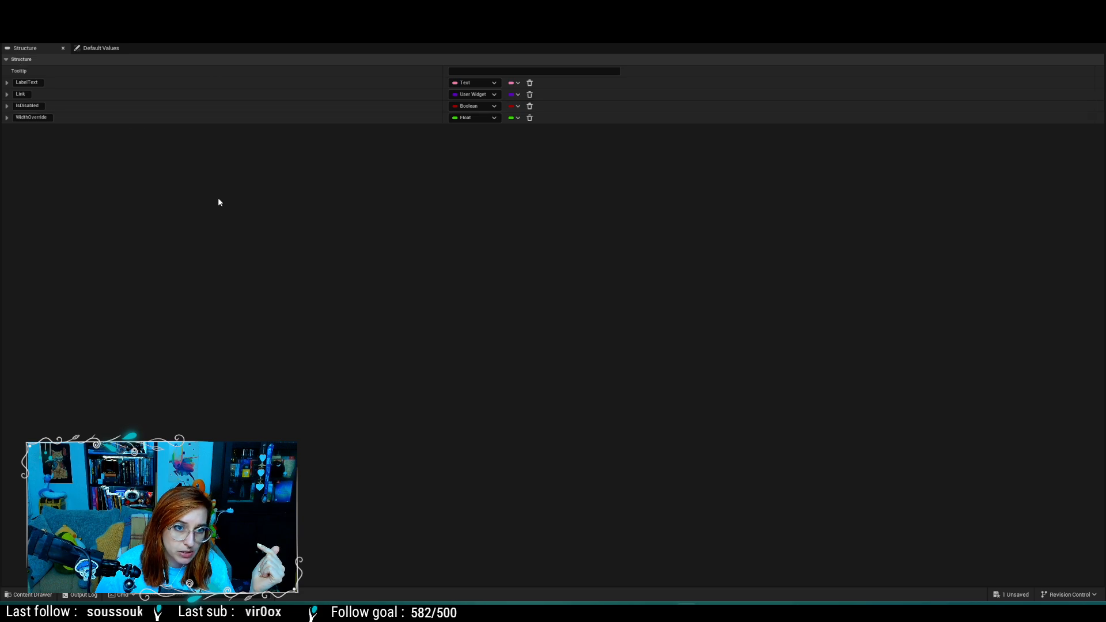
key("ctrl+Tab")
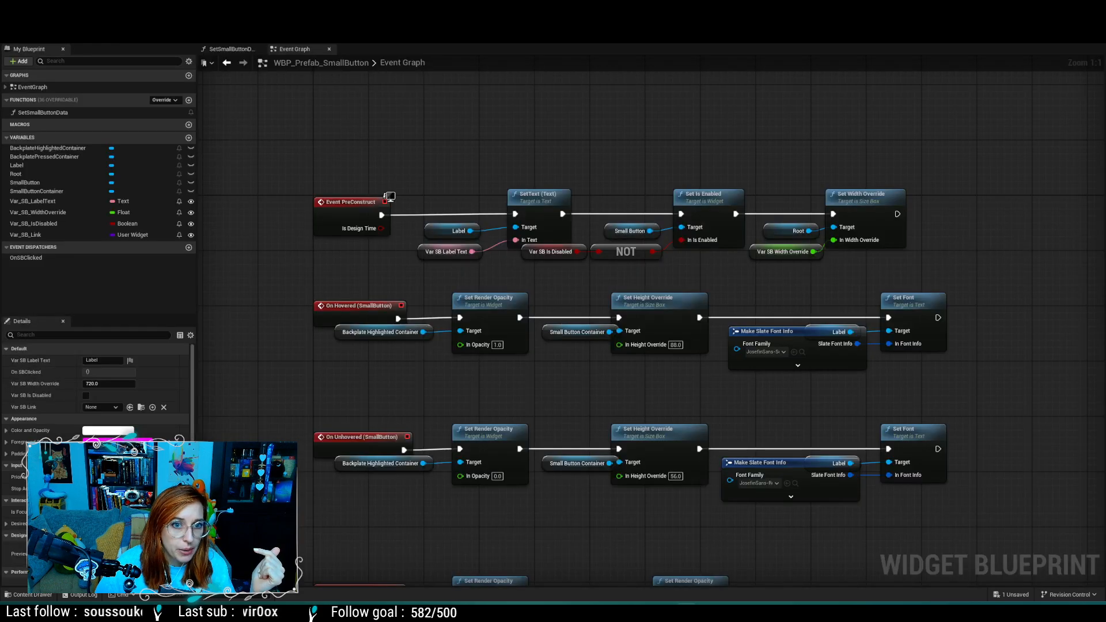
key("ctrl+Tab")
Step: Trace how the HandleOnSBClicked event uses Var SB Link to create a widget, add it to the viewport and remove the current one
right_click_drag(717, 506, 522, 405)
right_click_drag(599, 463, 529, 452)
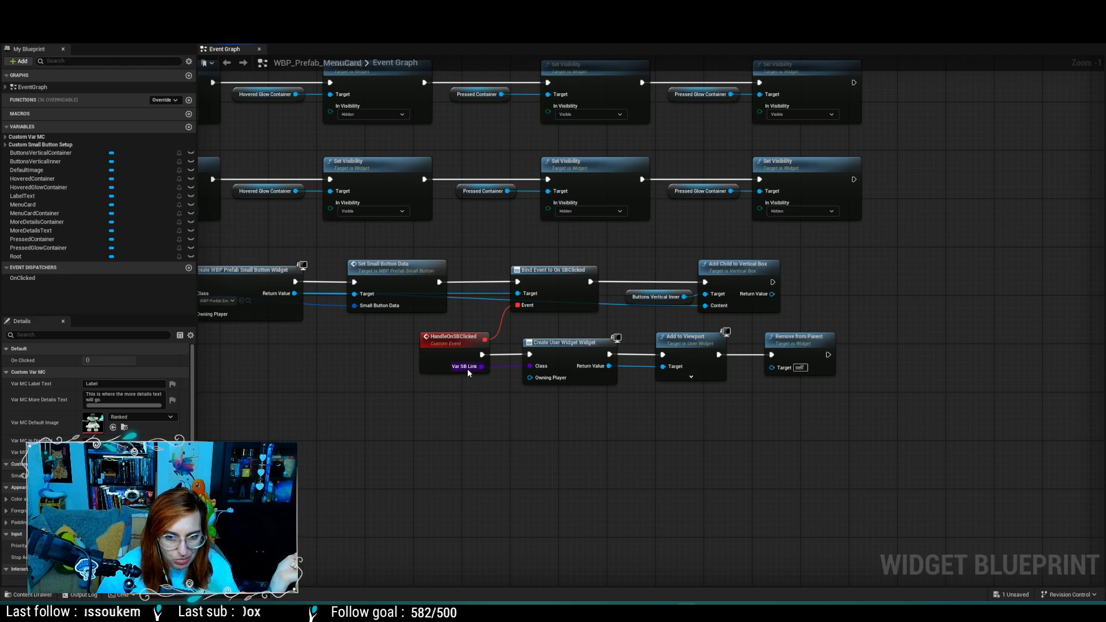
right_click_drag(411, 397, 660, 466)
right_click_drag(373, 480, 423, 469)
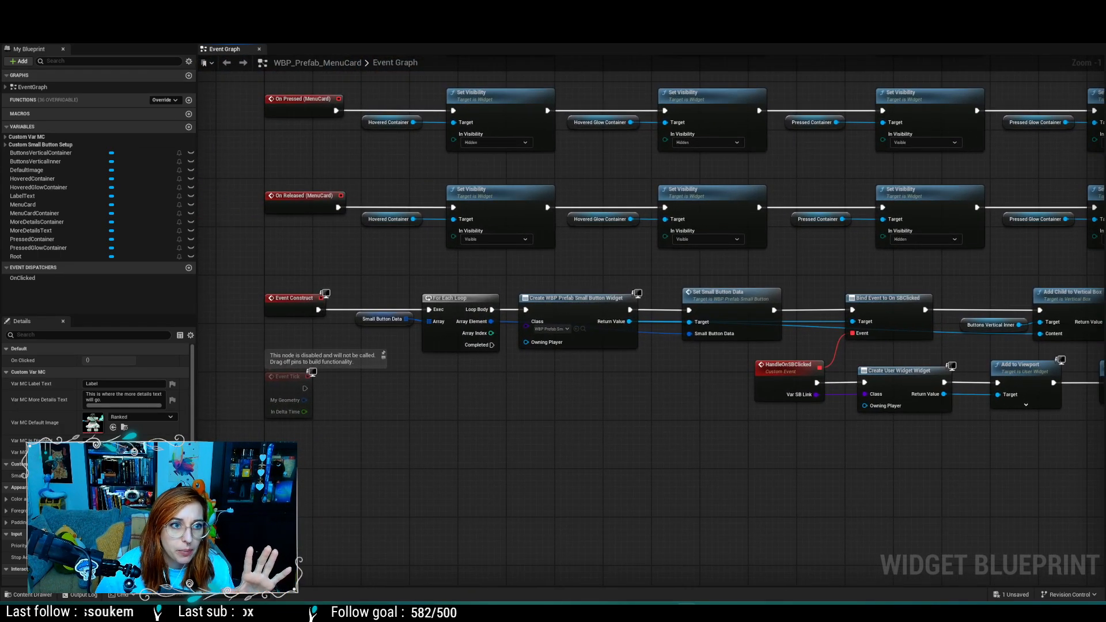
Step: Open the WBP_VS_GameModeScreen designer and review the Ranked card's custom menu card and small button settings
left_click(124, 8)
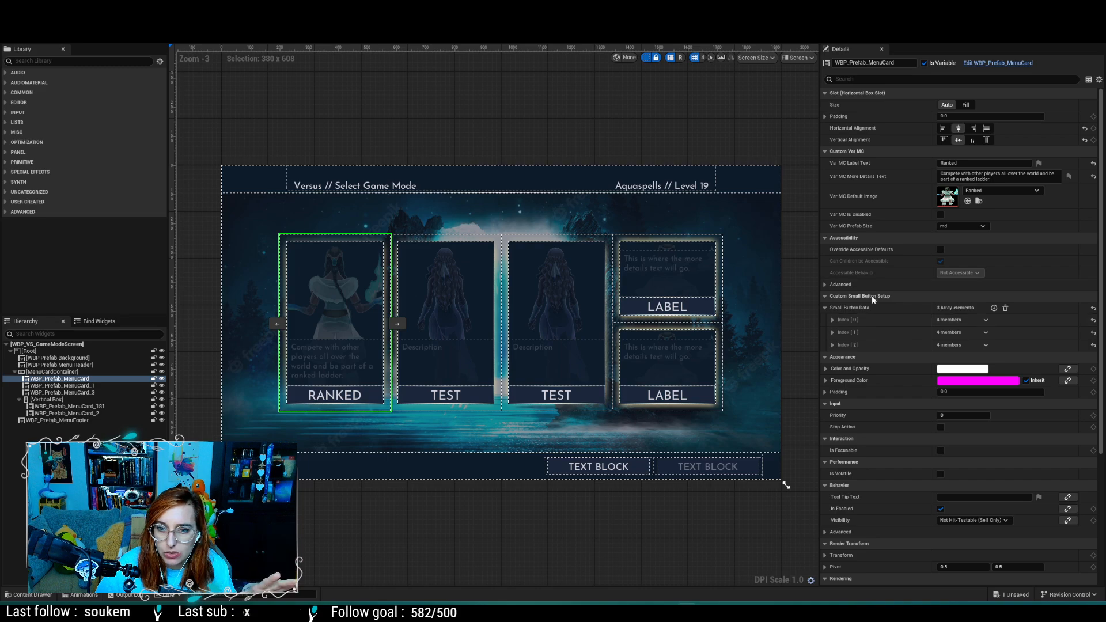
left_click(825, 307)
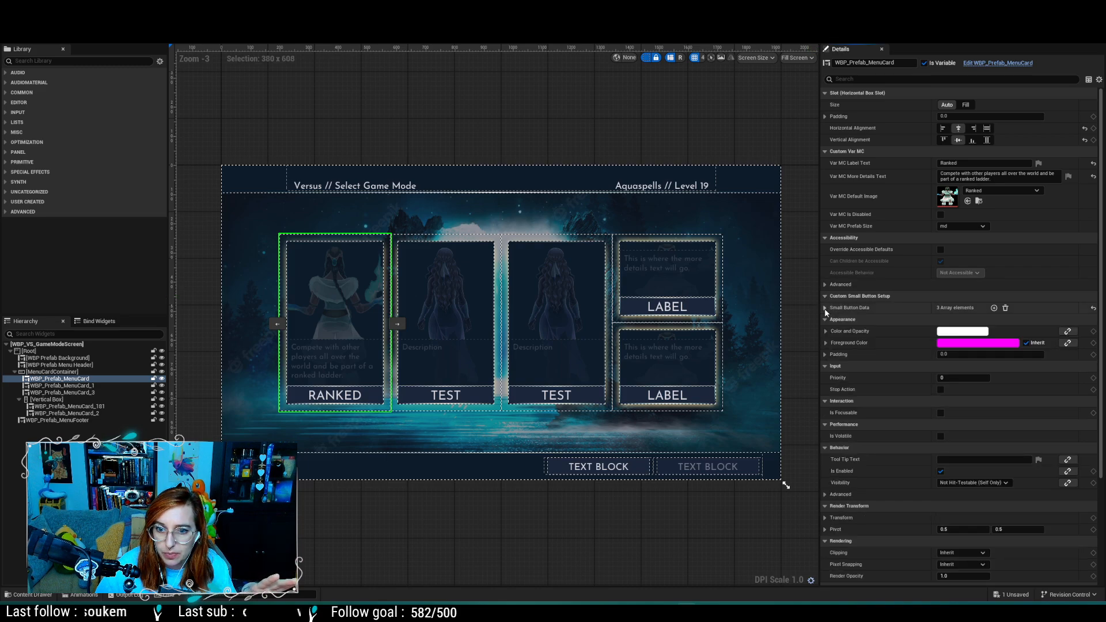
left_click(825, 307)
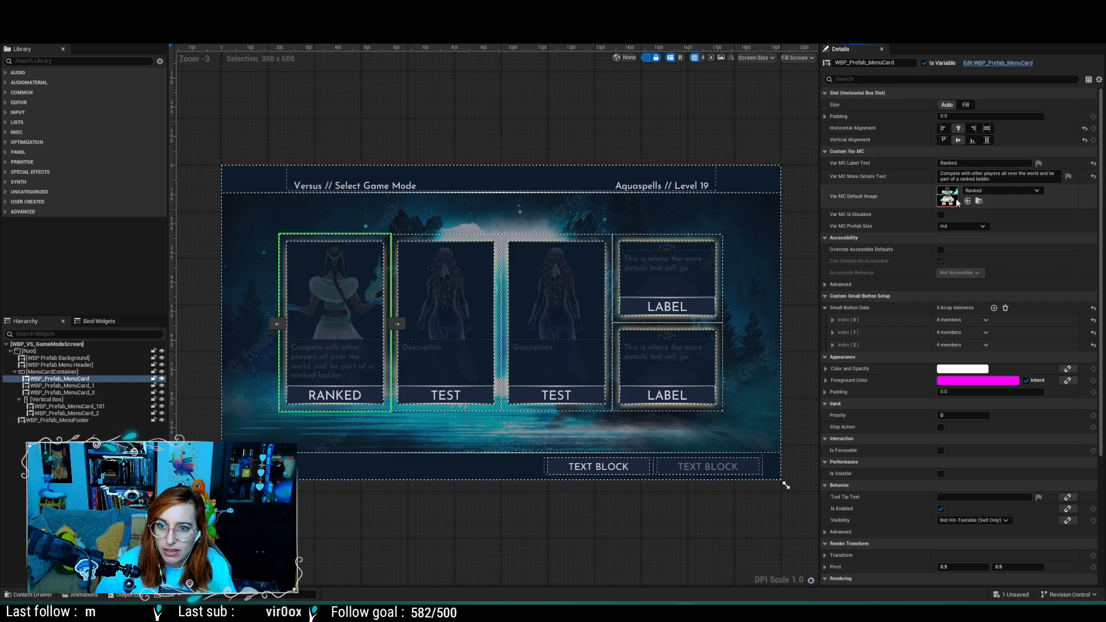
left_click(1001, 179)
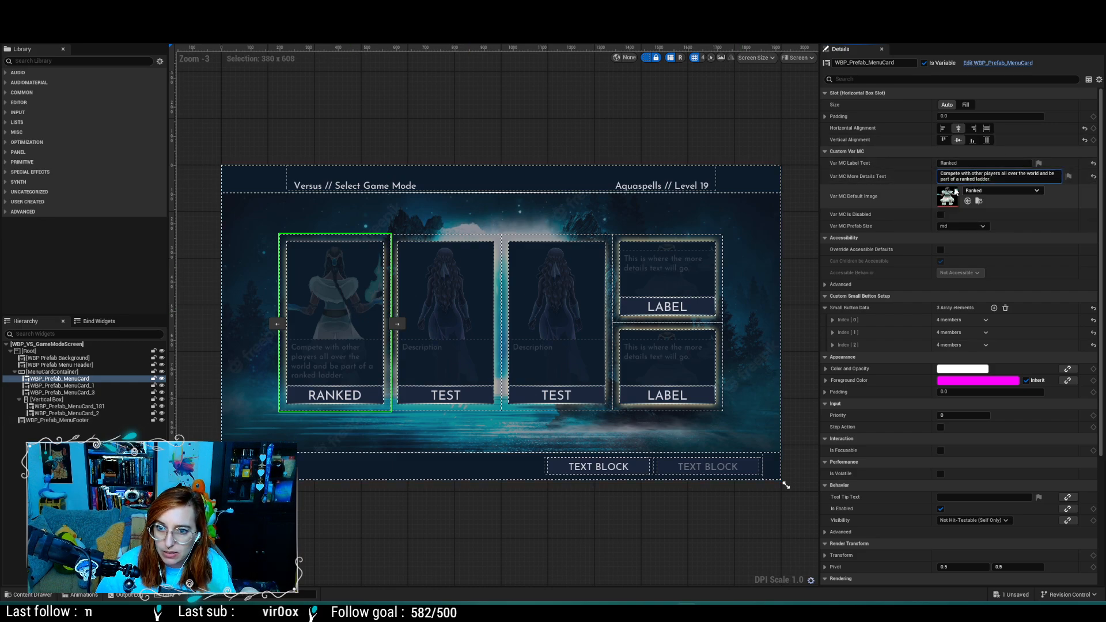
Step: Switch the Ranked card's prefab size to sm and back to md
left_click(983, 227)
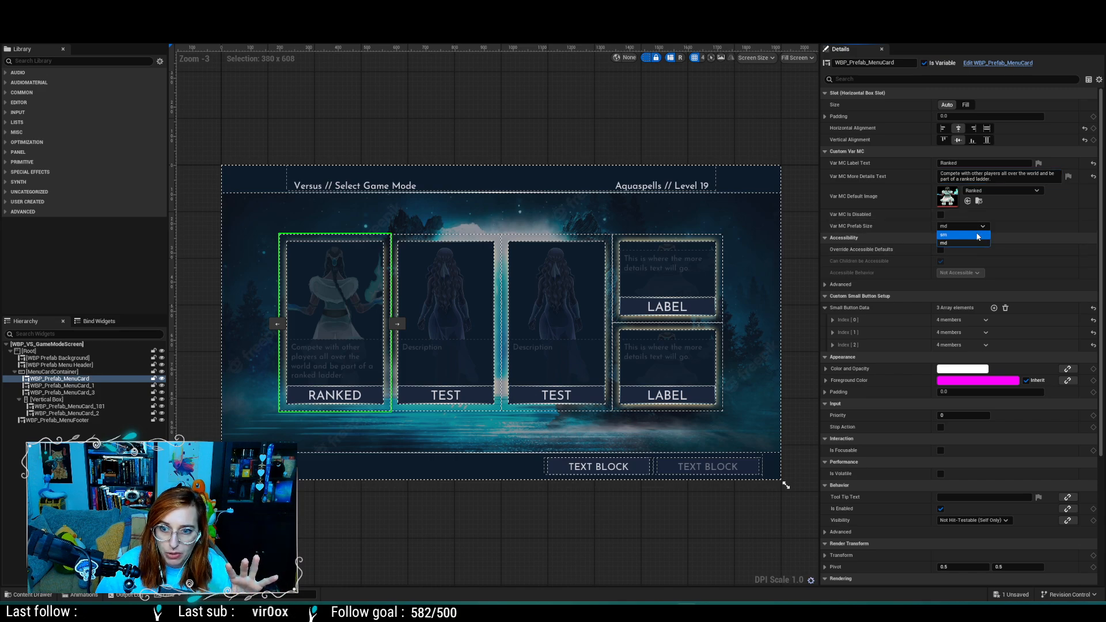
left_click(977, 237)
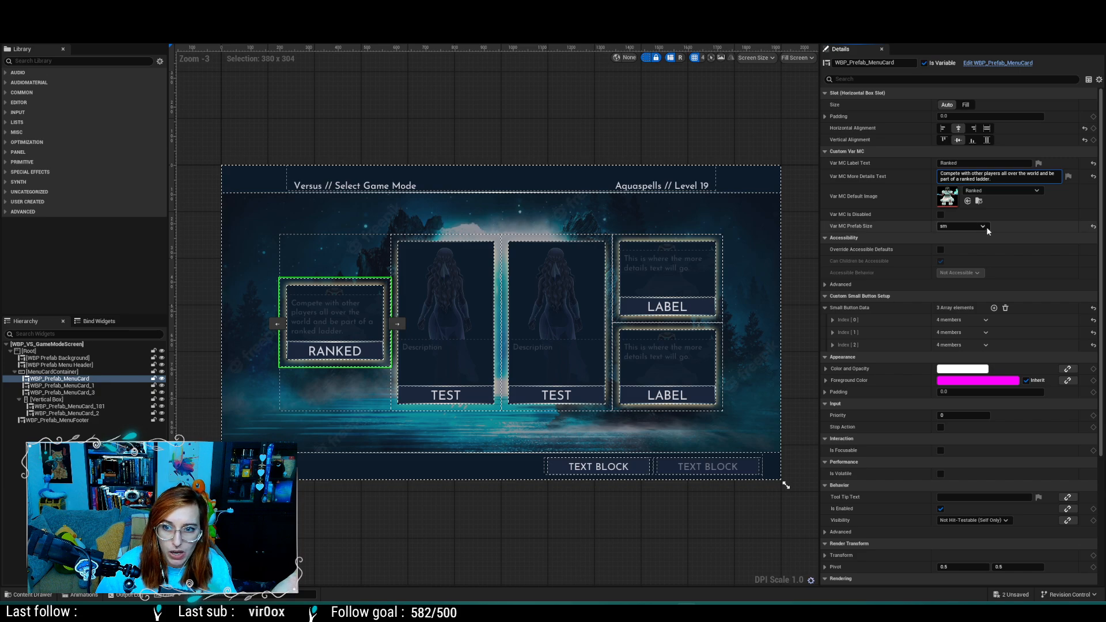
left_click(974, 226)
left_click(959, 244)
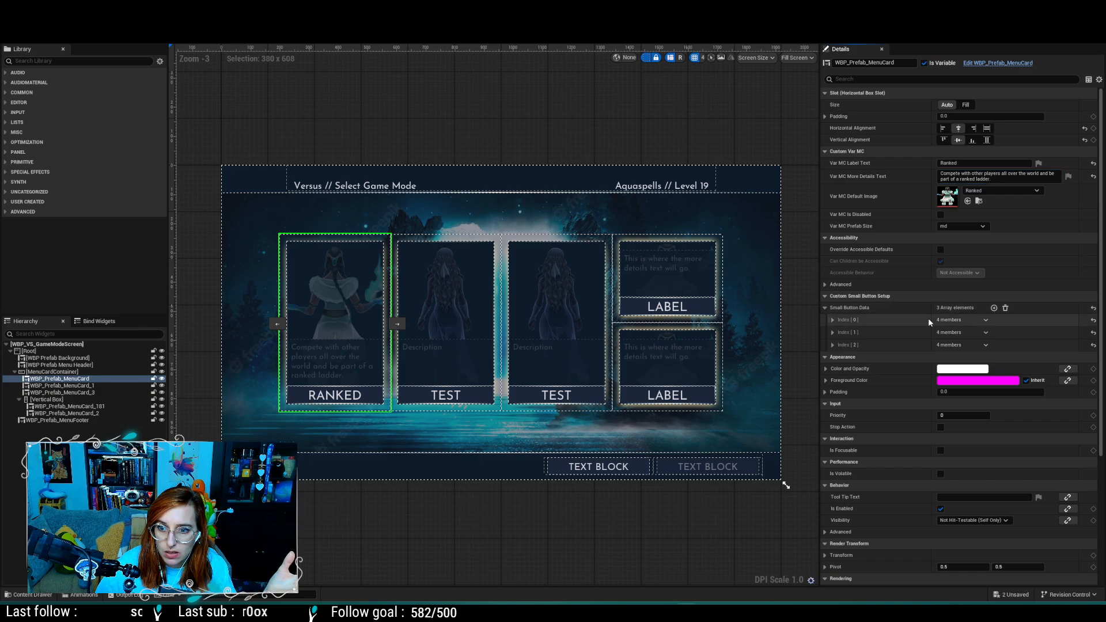
Step: Clear the Ranked card's Small Button Data array, add one new element and expand its fields
left_click(1007, 309)
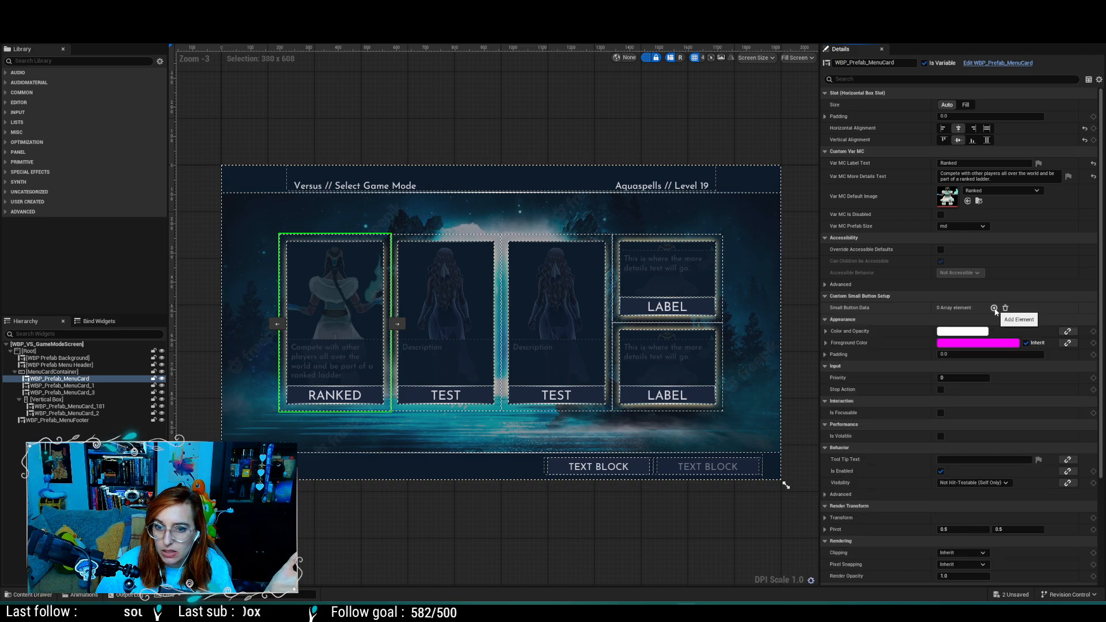
left_click(993, 308)
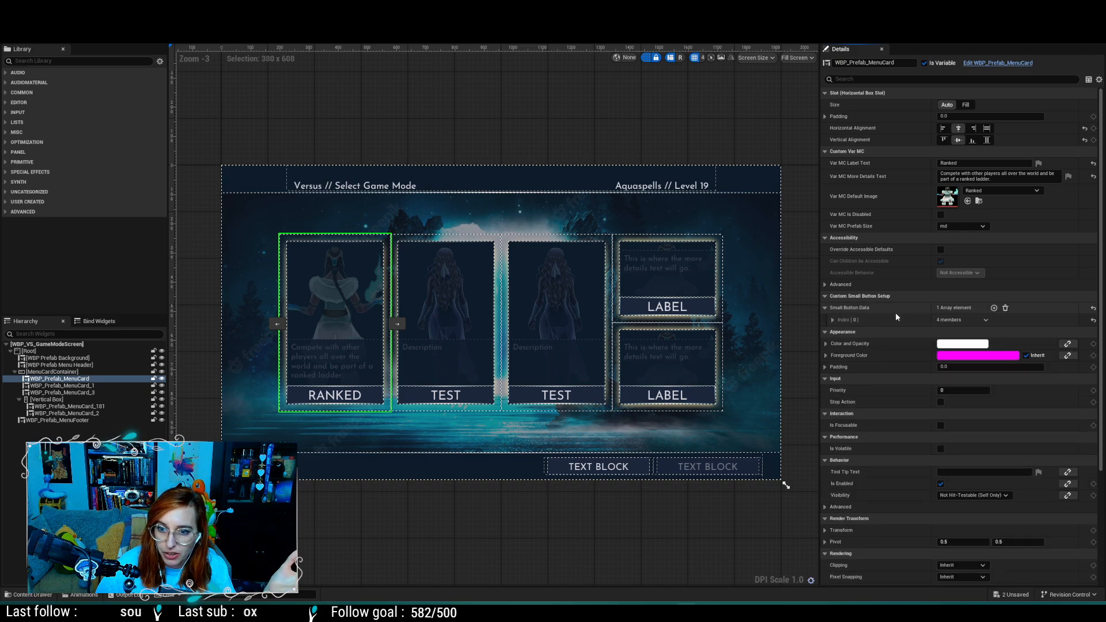
left_click(831, 321)
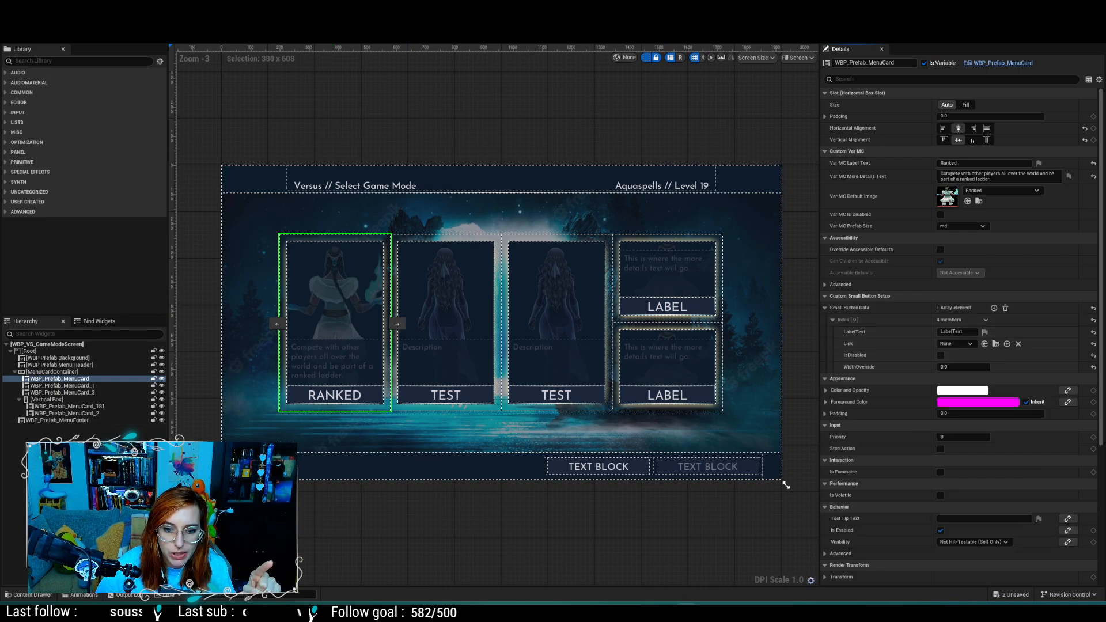
Step: Switch to the Adobe XD prototype and look up the small button labels on the Ranked card's Start game artboard
key("alt+Tab")
scroll(428, 474, "down", 3)
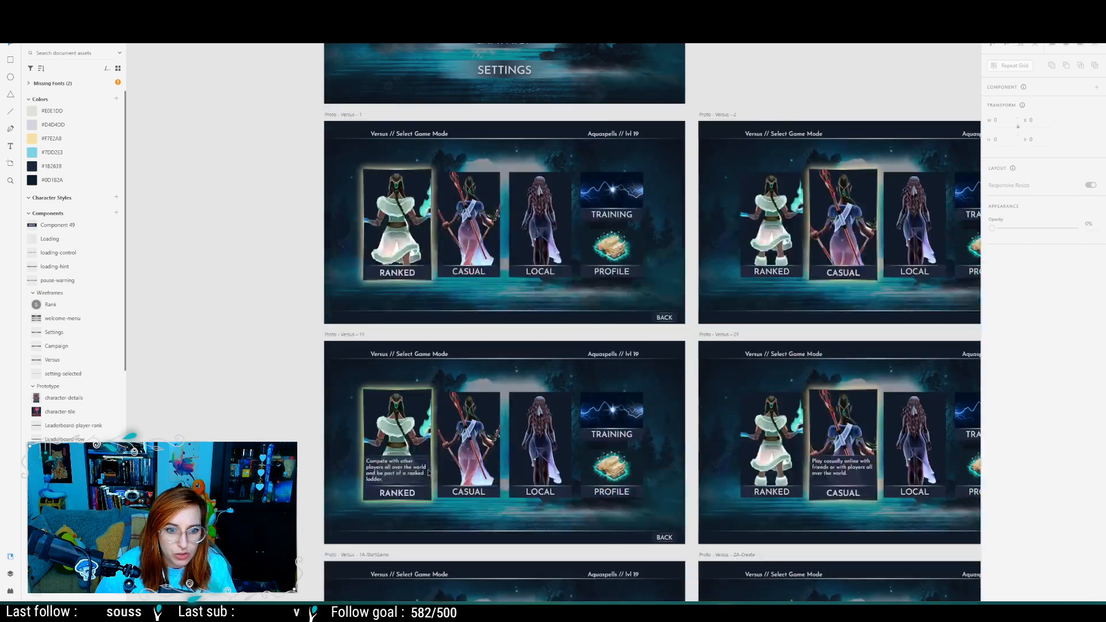
scroll(428, 473, "down", 3)
scroll(381, 351, "up", 3, "ctrl")
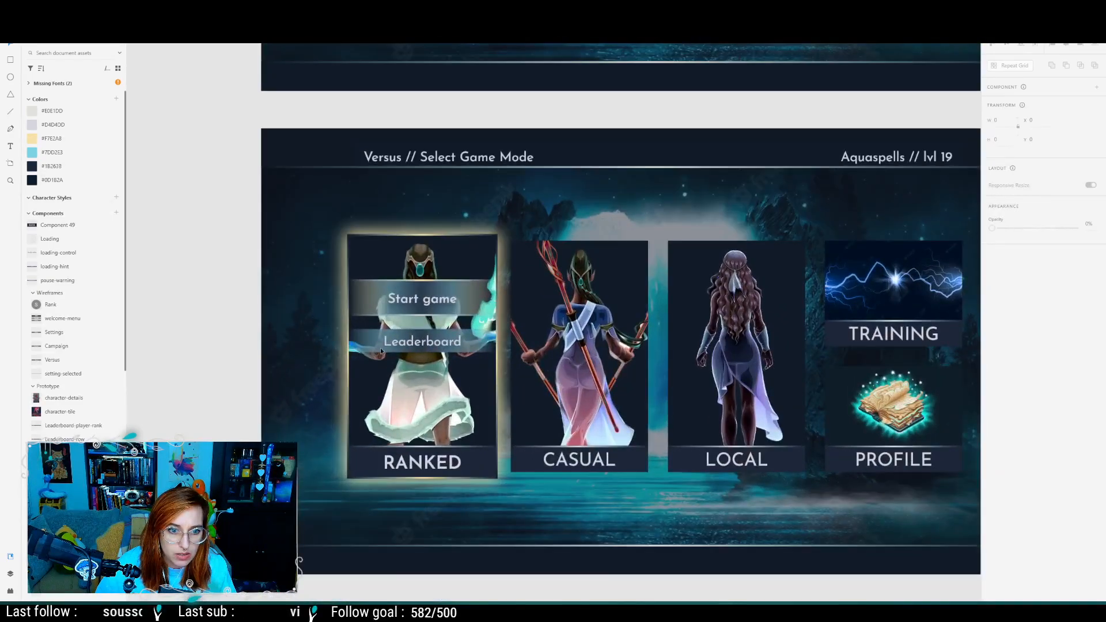
Step: Examine the prototype's leaderboard, character selection and loading artboards that the Versus menu buttons lead to
key("alt+Tab")
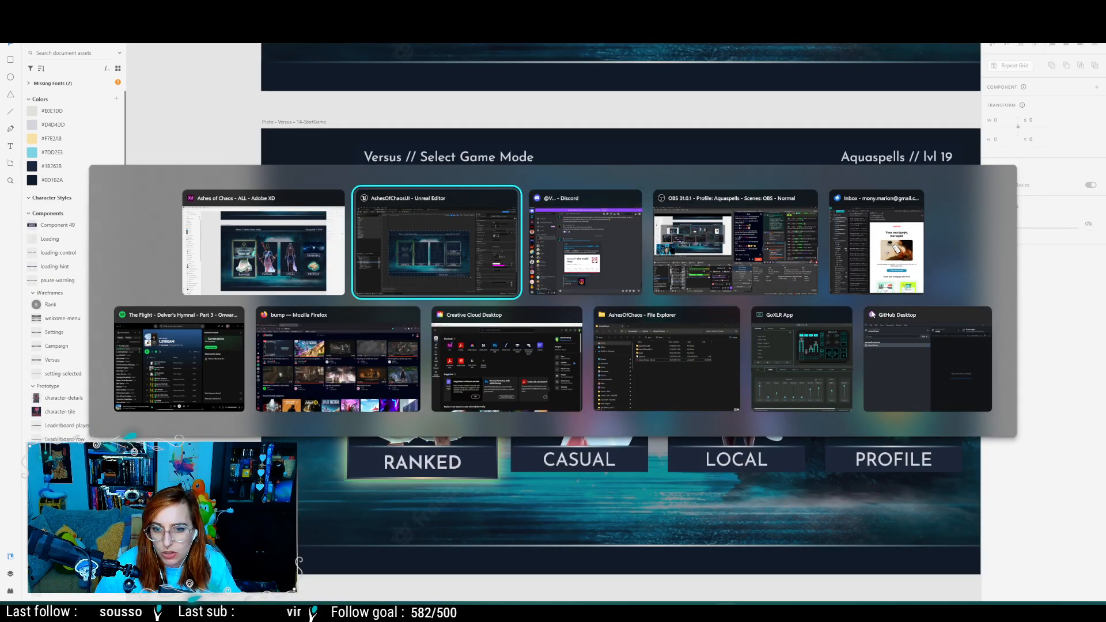
scroll(423, 390, "down", 5, "ctrl")
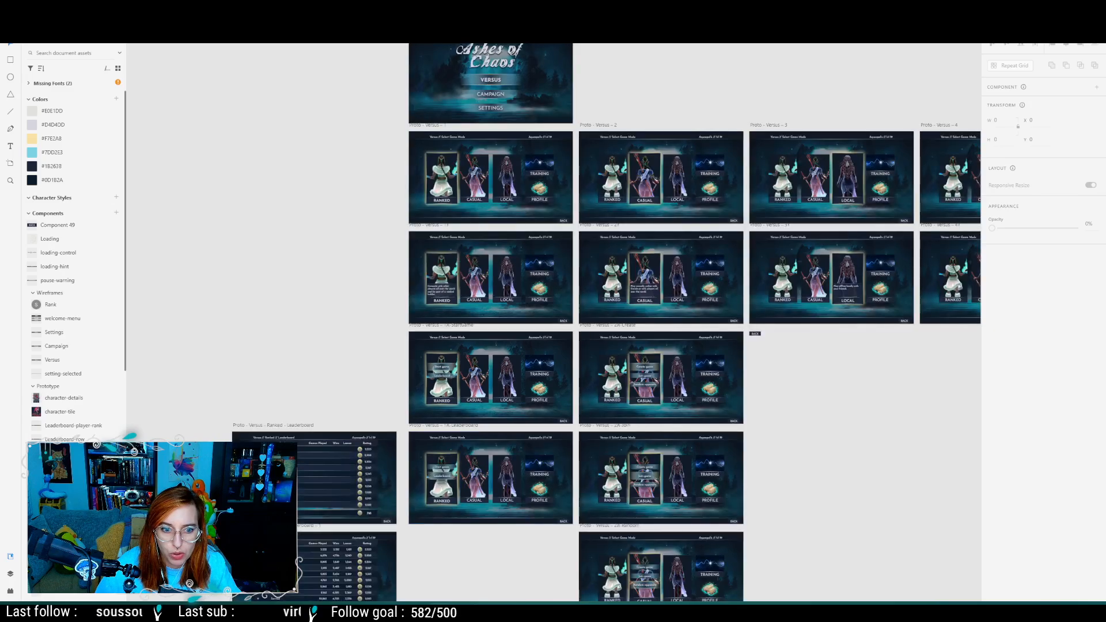
middle_click_drag(489, 579, 514, 215)
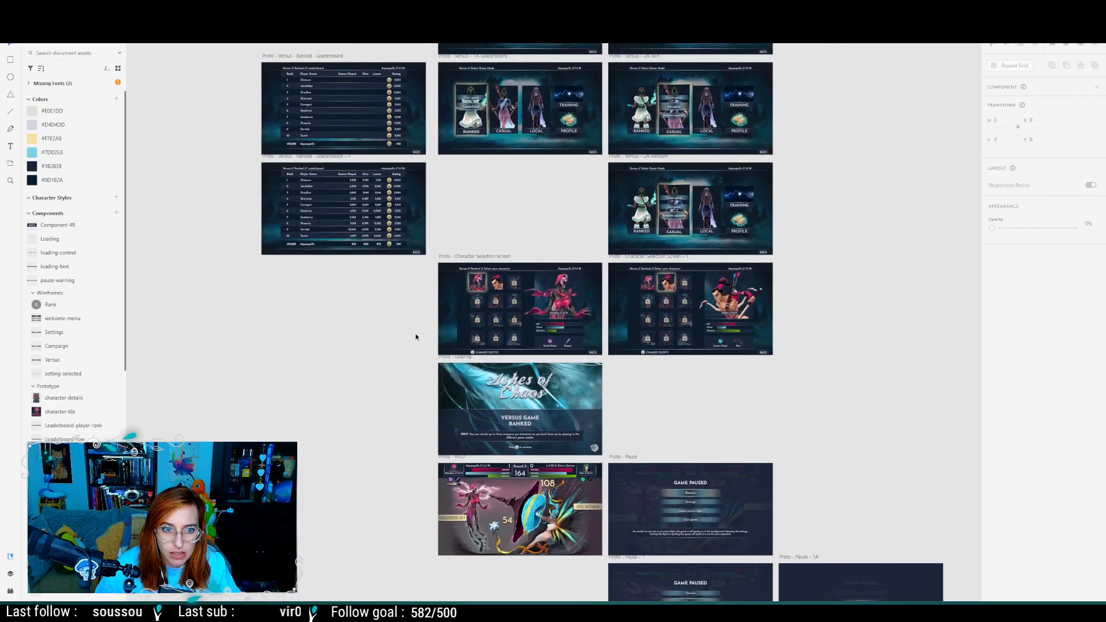
scroll(416, 336, "up", 3, "ctrl")
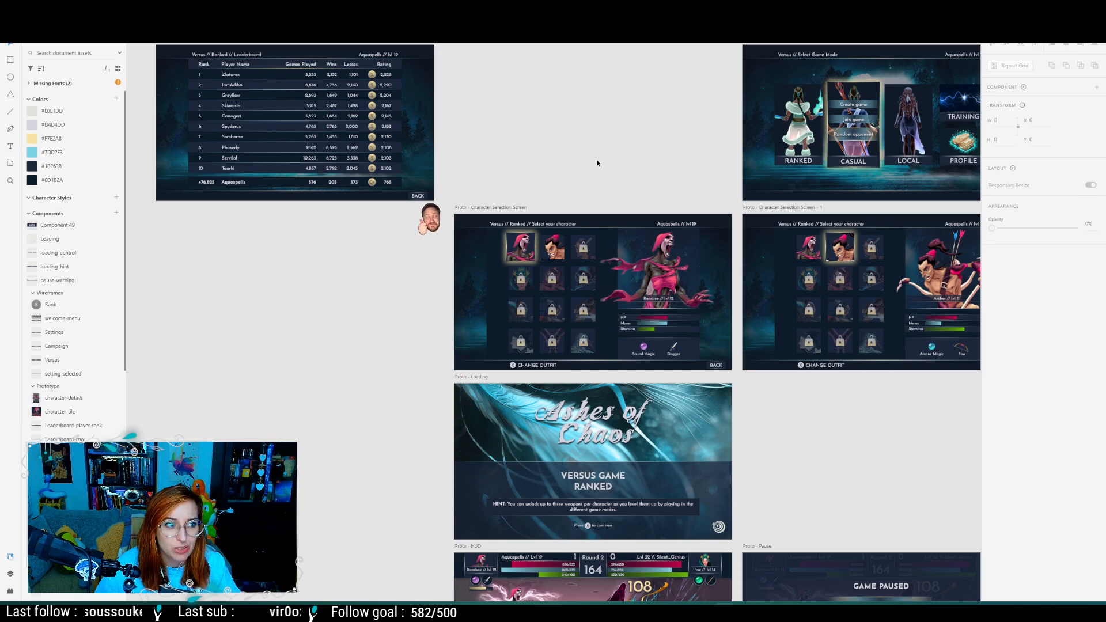
Step: Switch back to the Unreal Editor, label the Ranked card's first small button Start Game and mark it as disabled
middle_click_drag(590, 109, 607, 620)
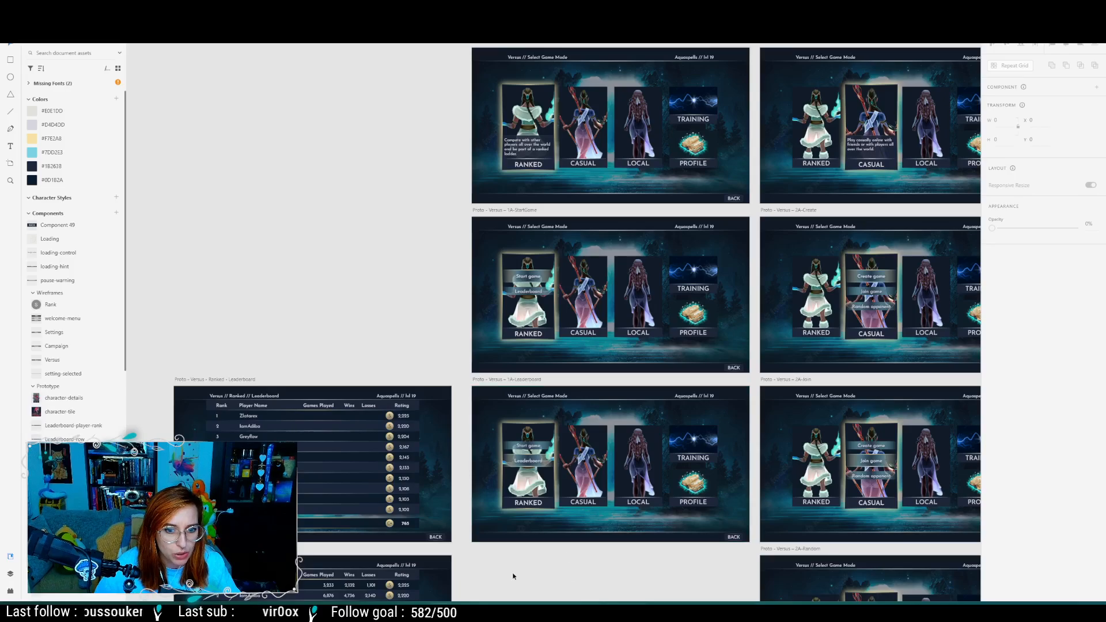
key("alt+Tab")
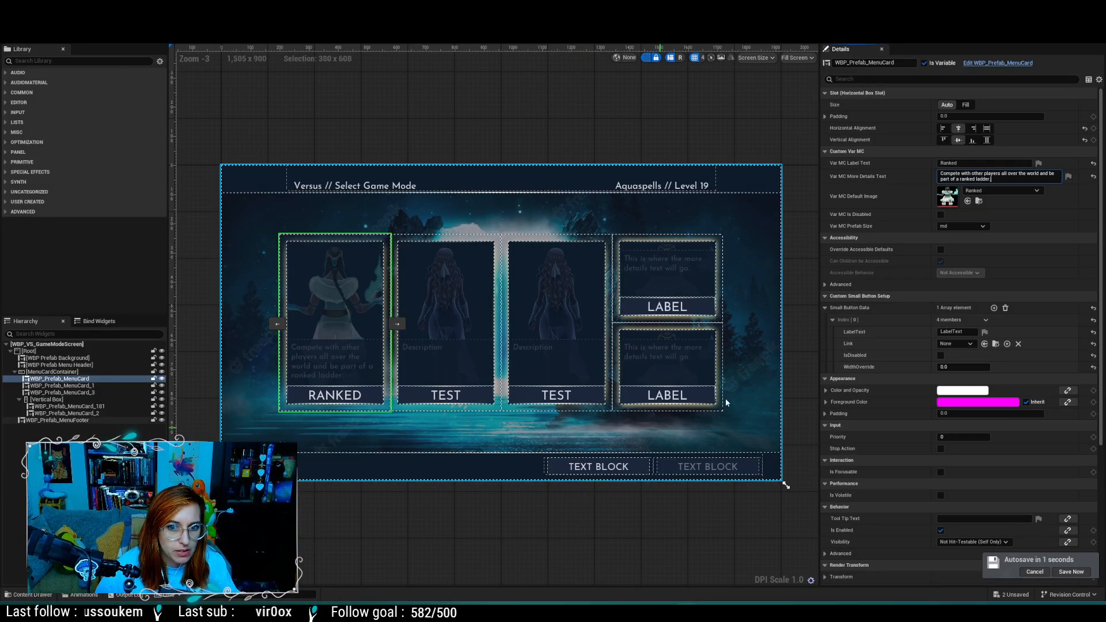
left_click(959, 332)
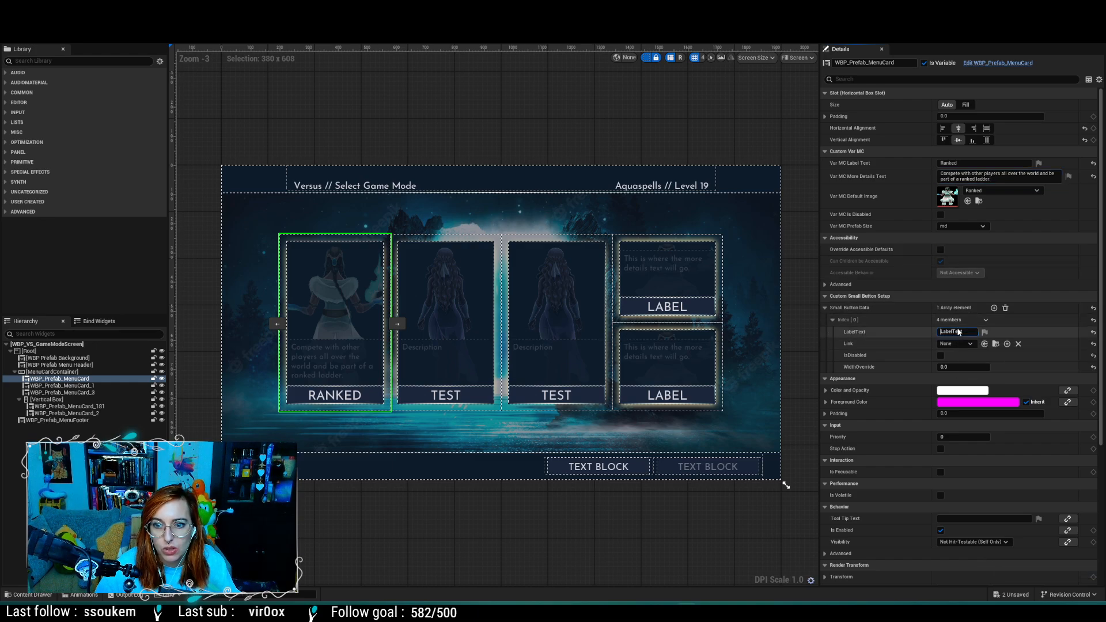
double_click(966, 332)
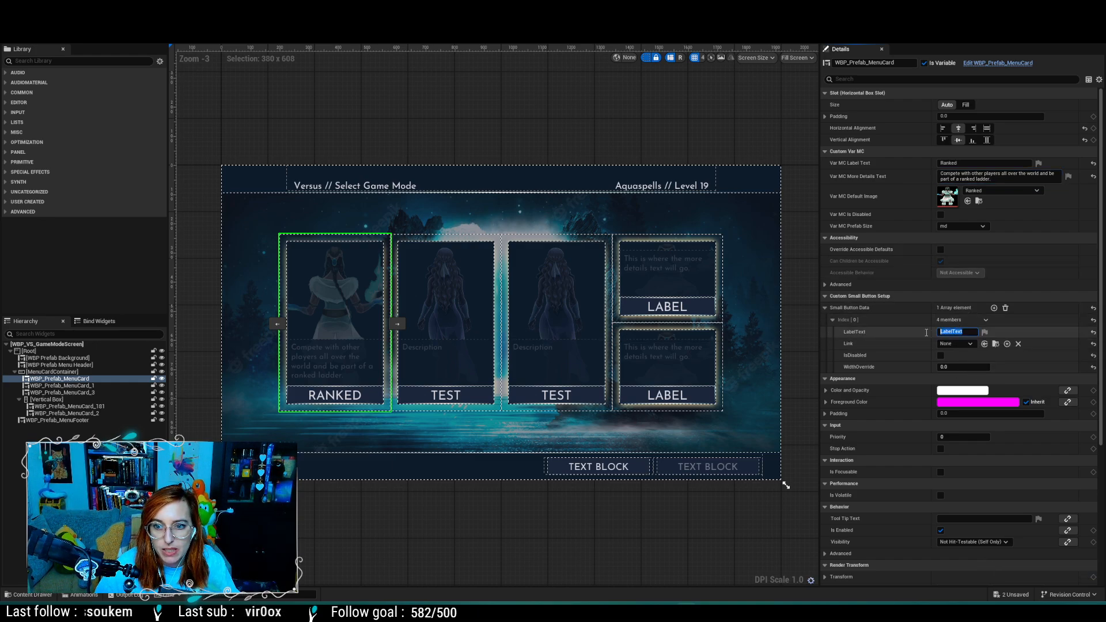
type("S")
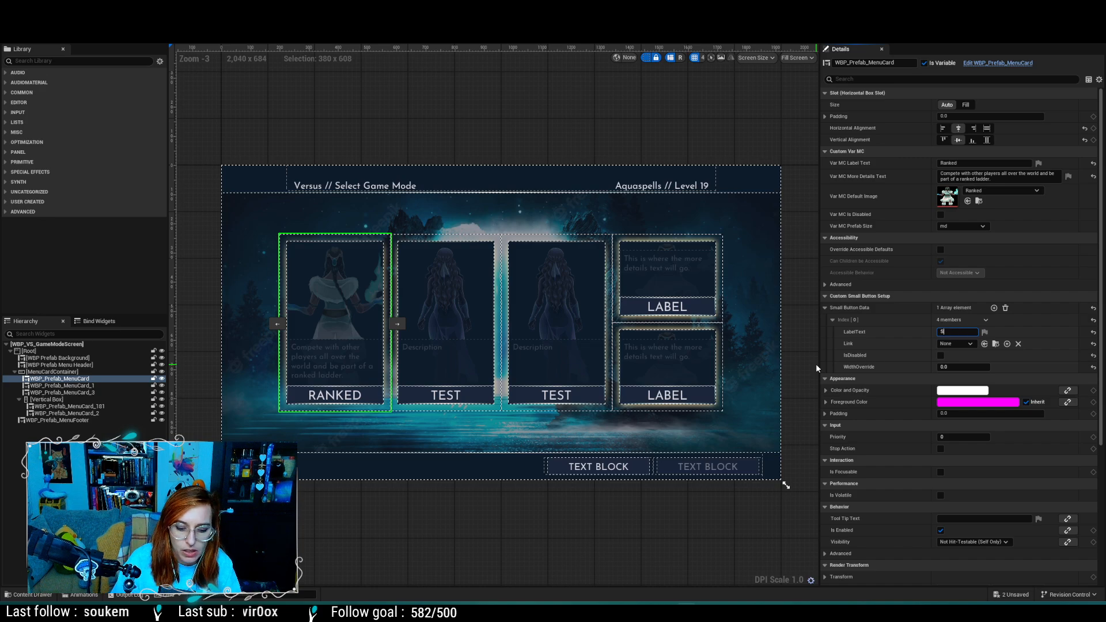
type("tart G")
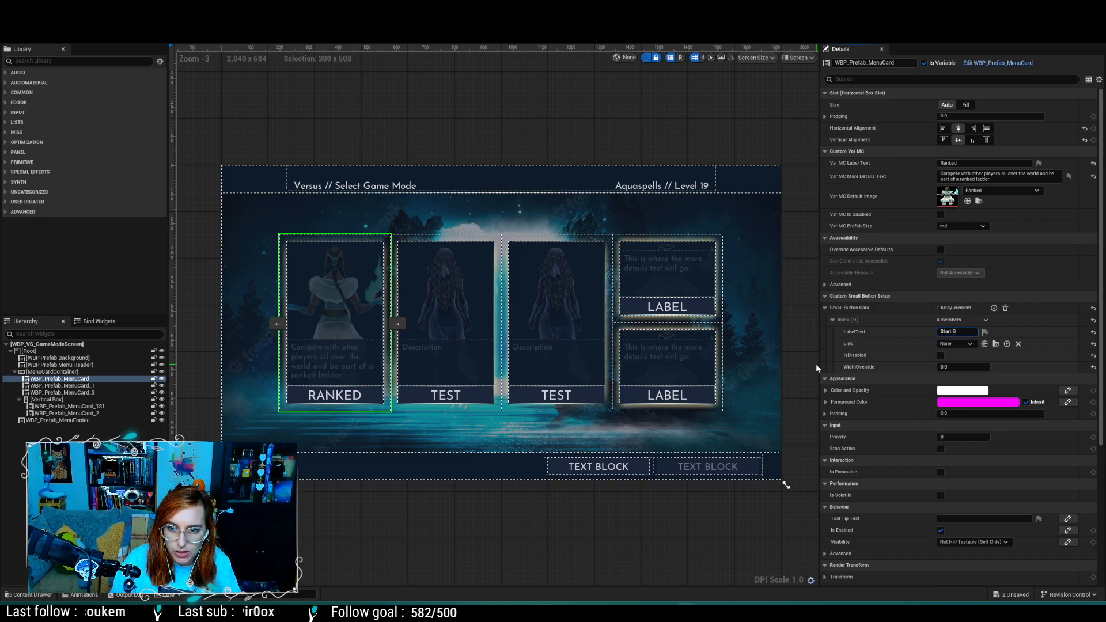
type("ame")
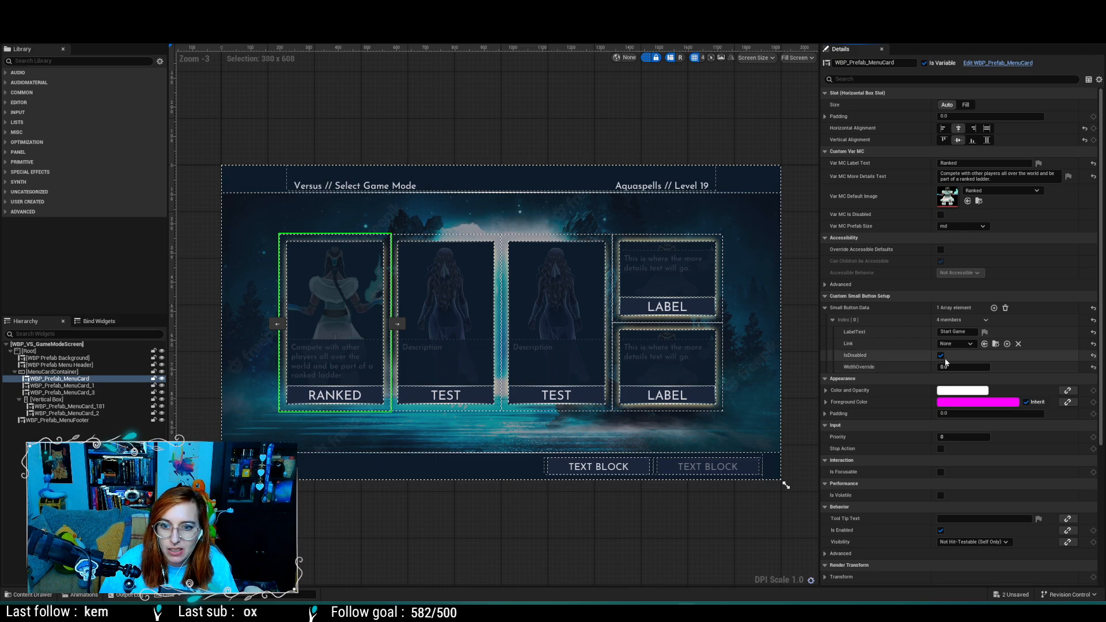
left_click(971, 345)
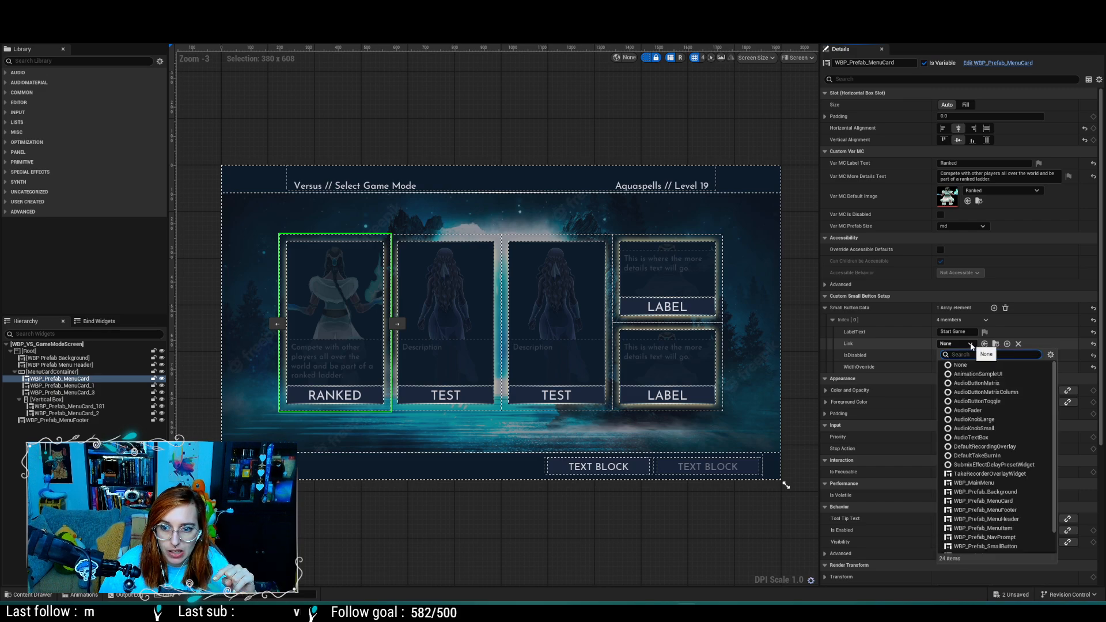
left_click(971, 345)
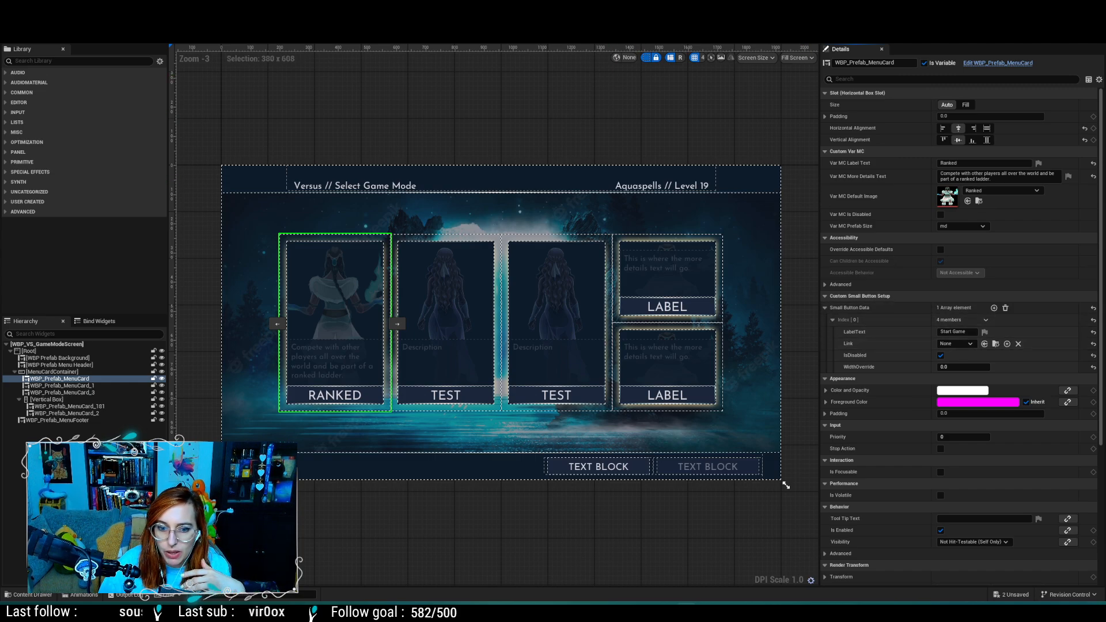
Step: Add a second element to the Ranked card's Small Button Data array and label it Leaderboard, as in the prototype
left_click(726, 609)
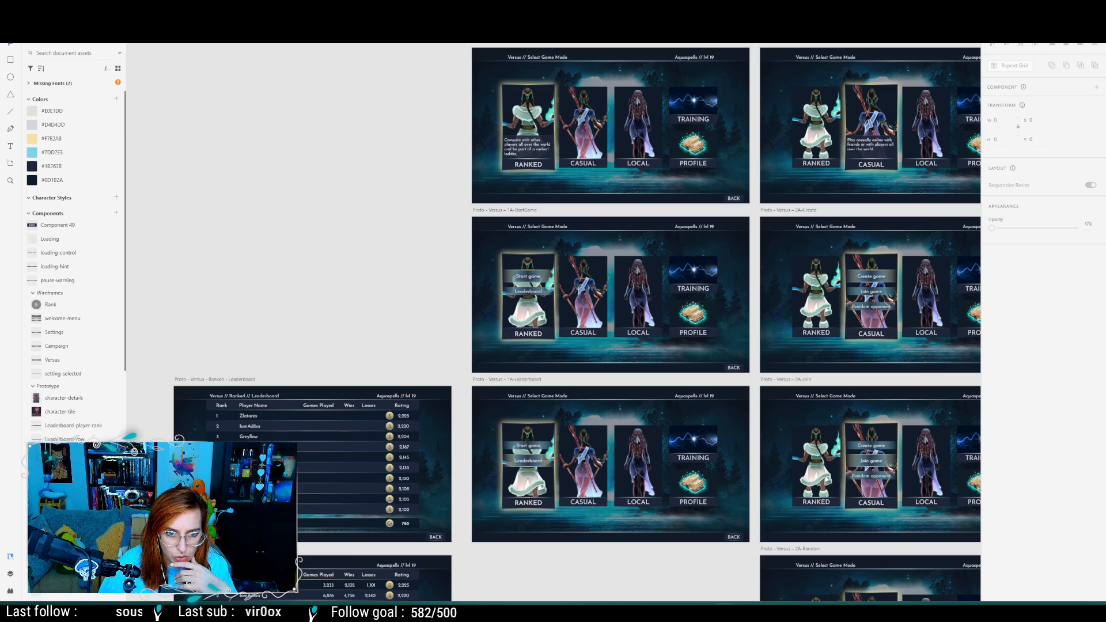
left_click(726, 610)
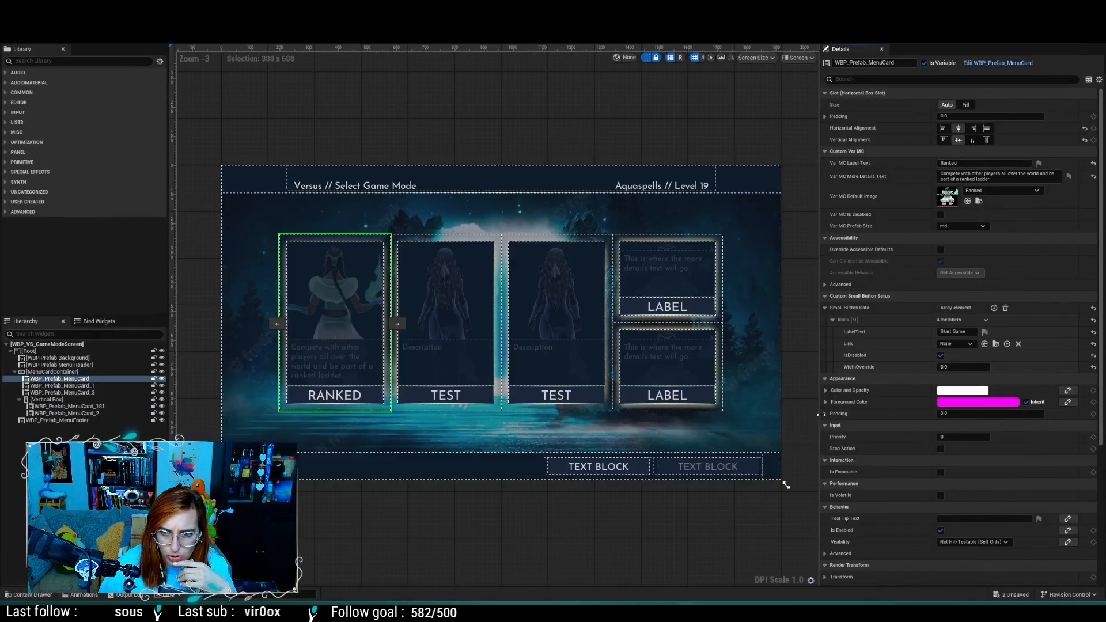
left_click(994, 308)
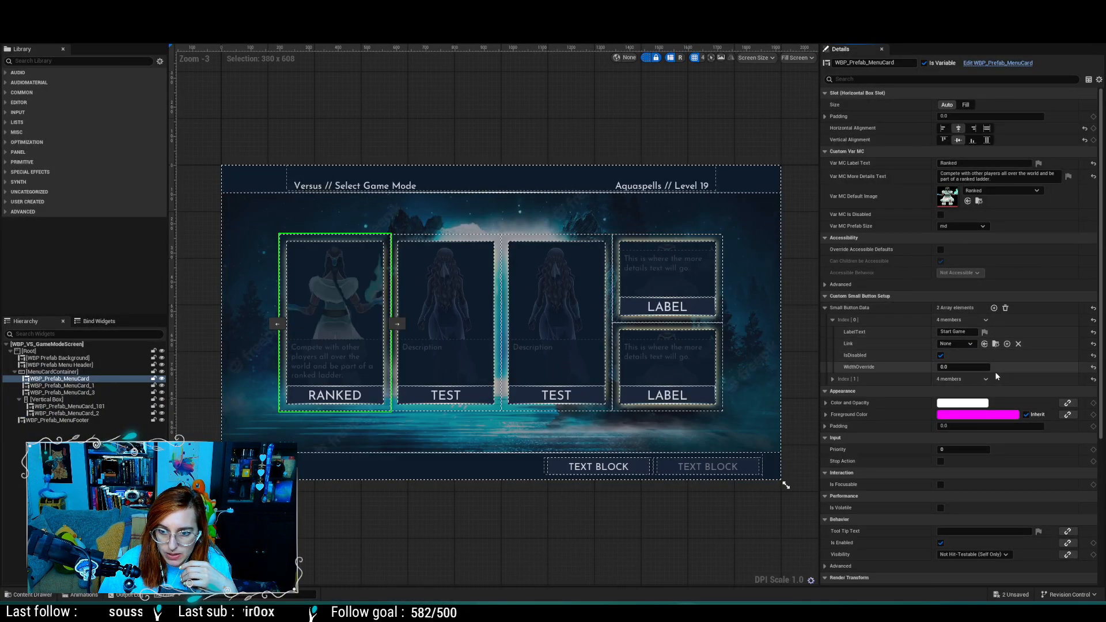
left_click(833, 379)
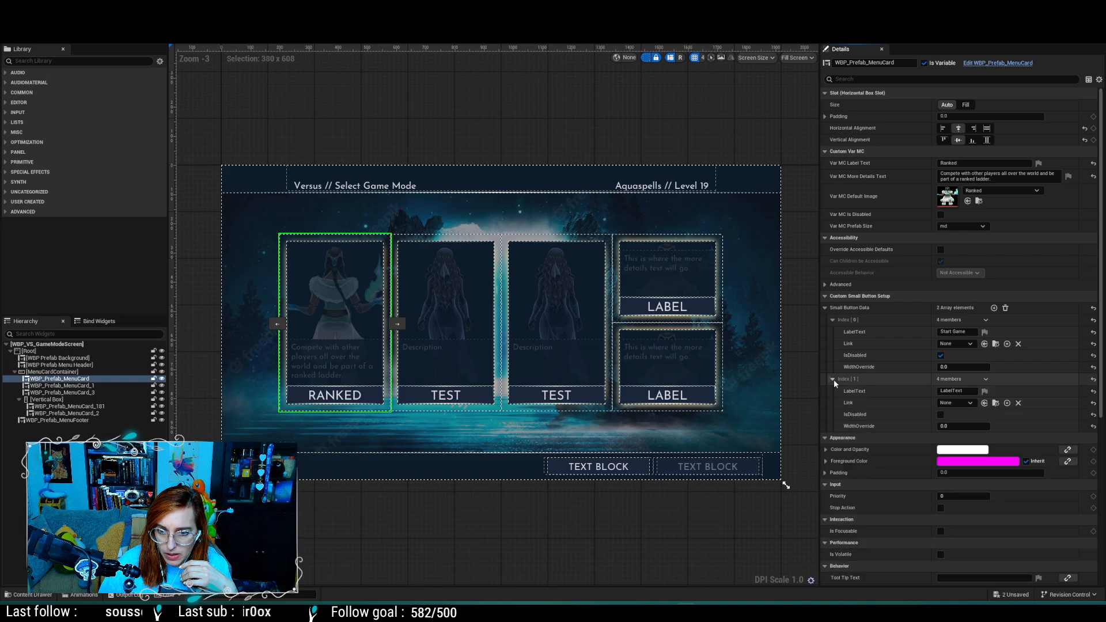
left_click(948, 391)
type("Leaderboard")
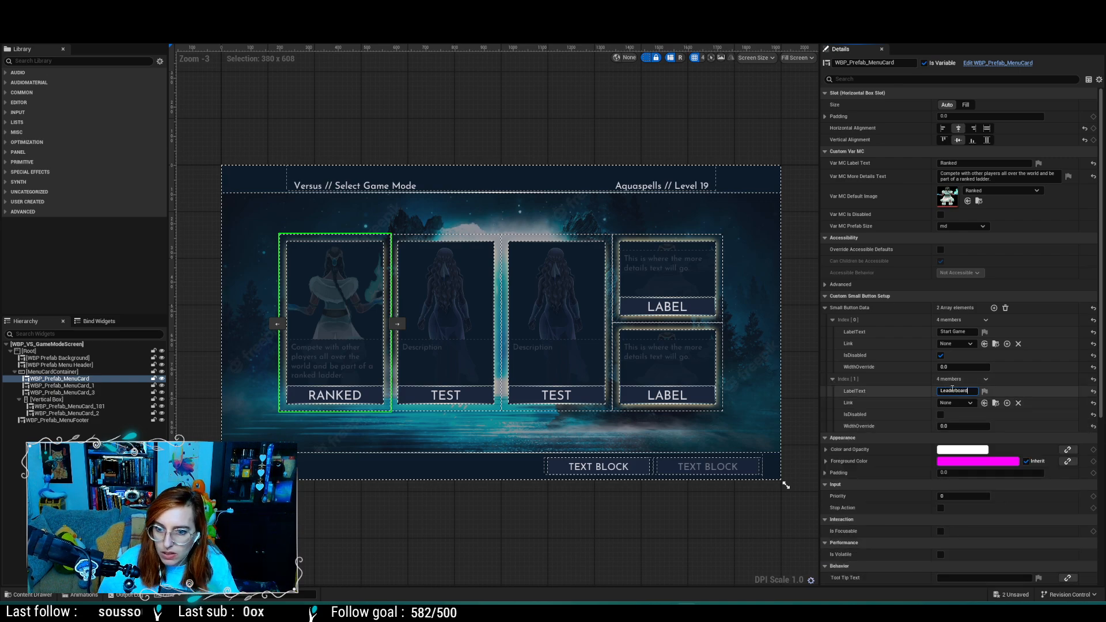
Step: Link the Leaderboard small button to WBP_VS_Leaderboard and save the game mode screen widget
left_click(970, 403)
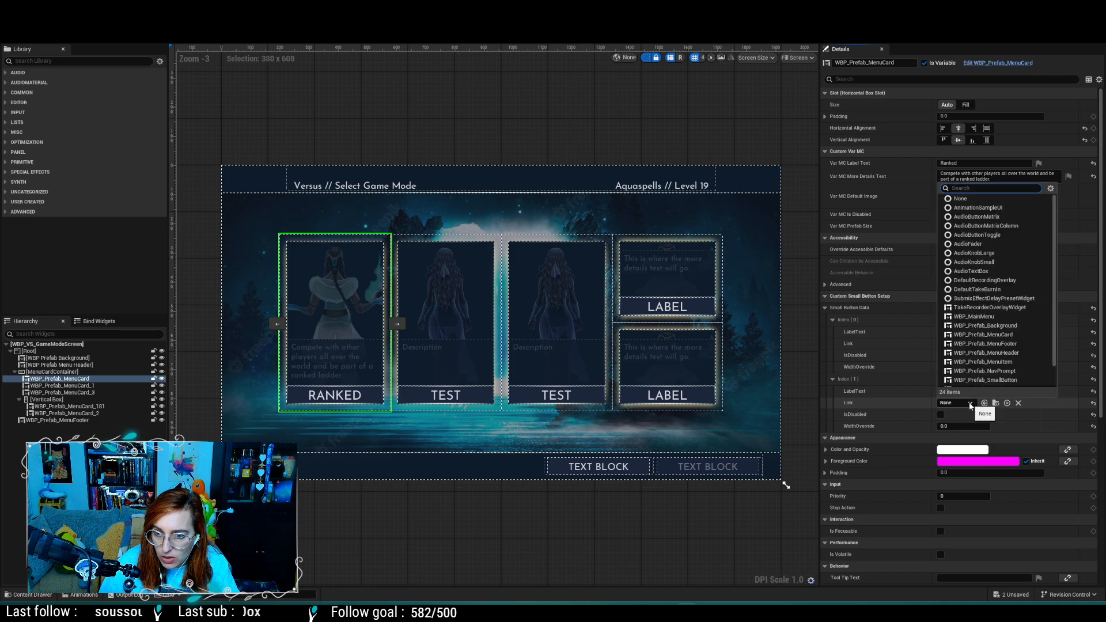
type("wbp")
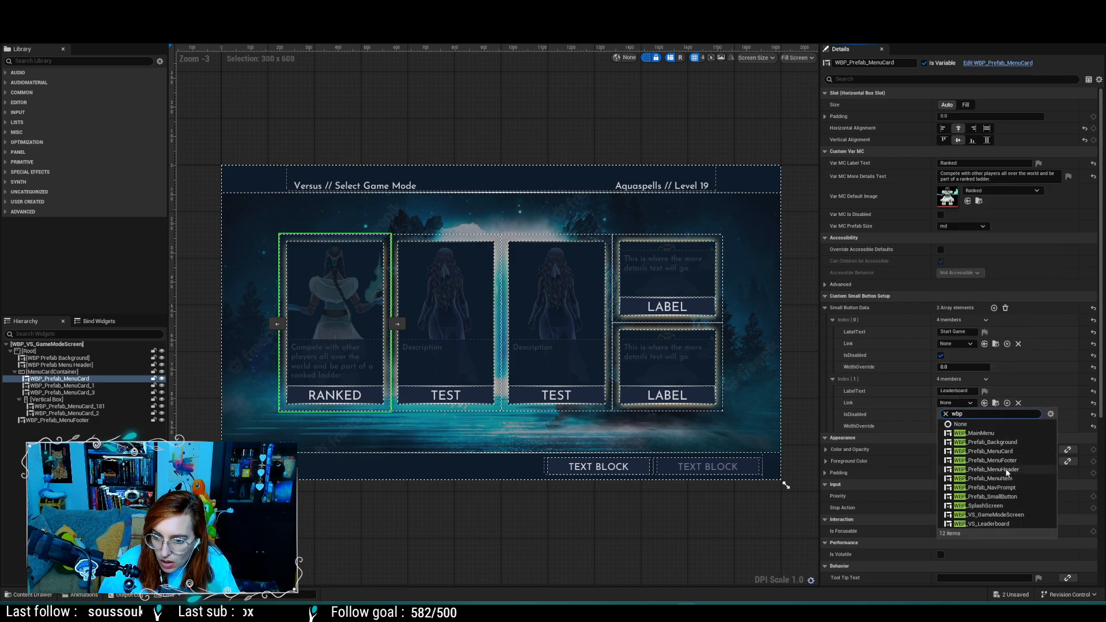
left_click(997, 522)
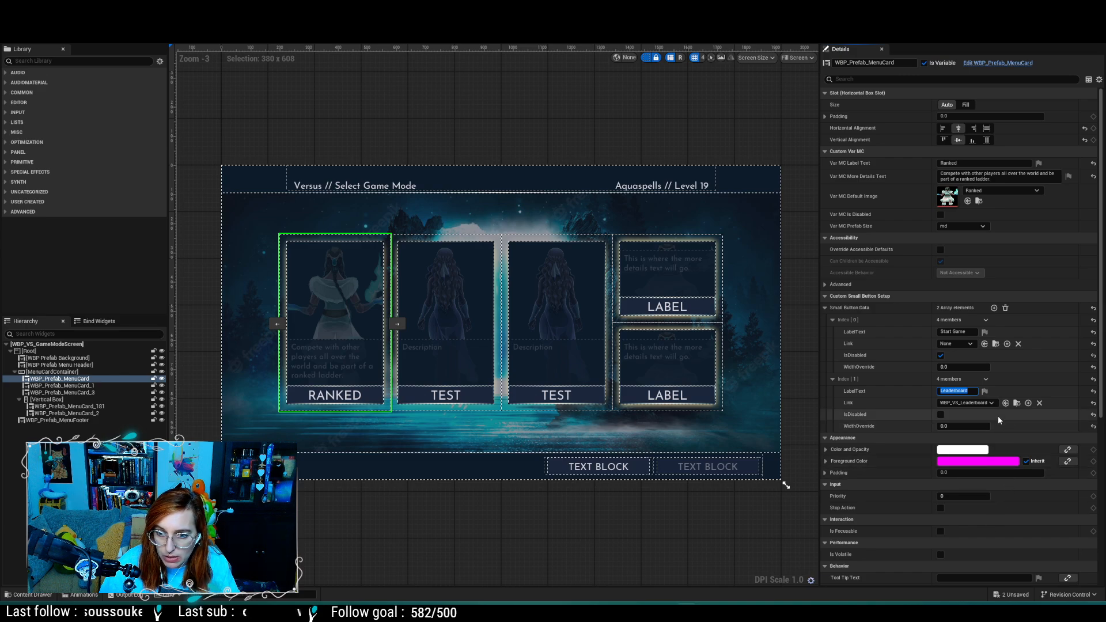
key("ctrl+s")
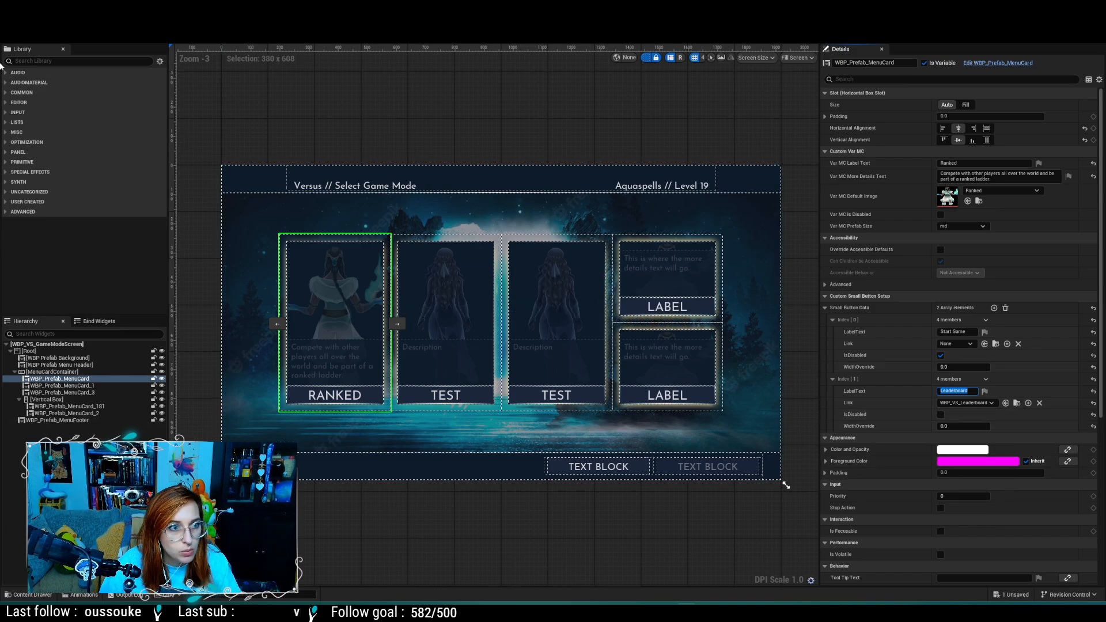
Step: Switch to the WBP_Prefab_MenuCard blueprint and save it
left_click(52, 35)
left_click(173, 21)
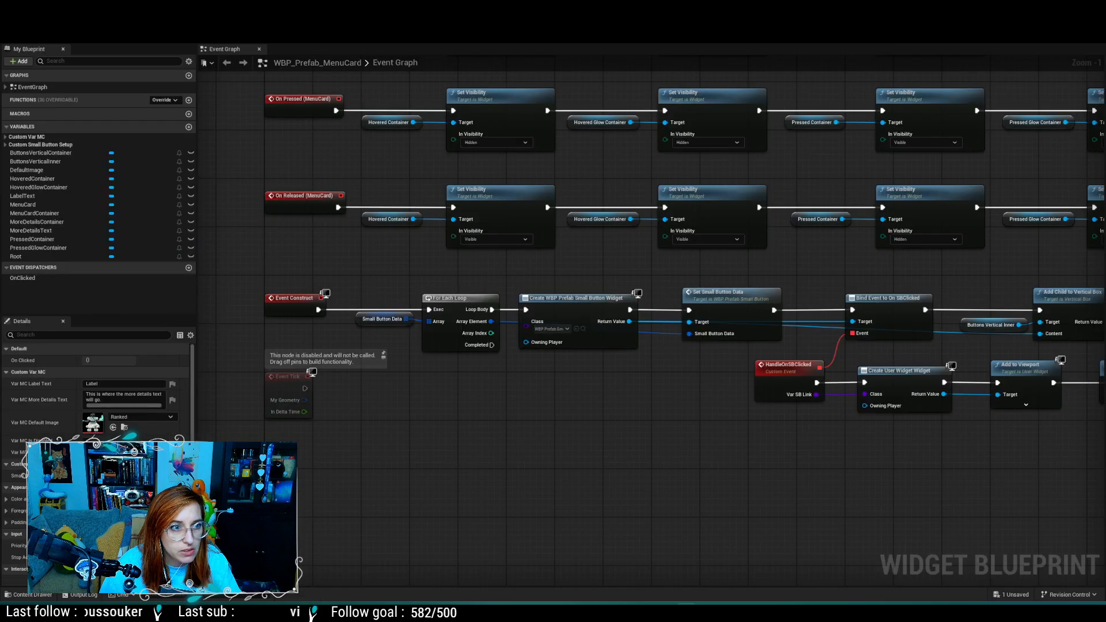
key("ctrl+Tab")
key("ctrl+Tab")
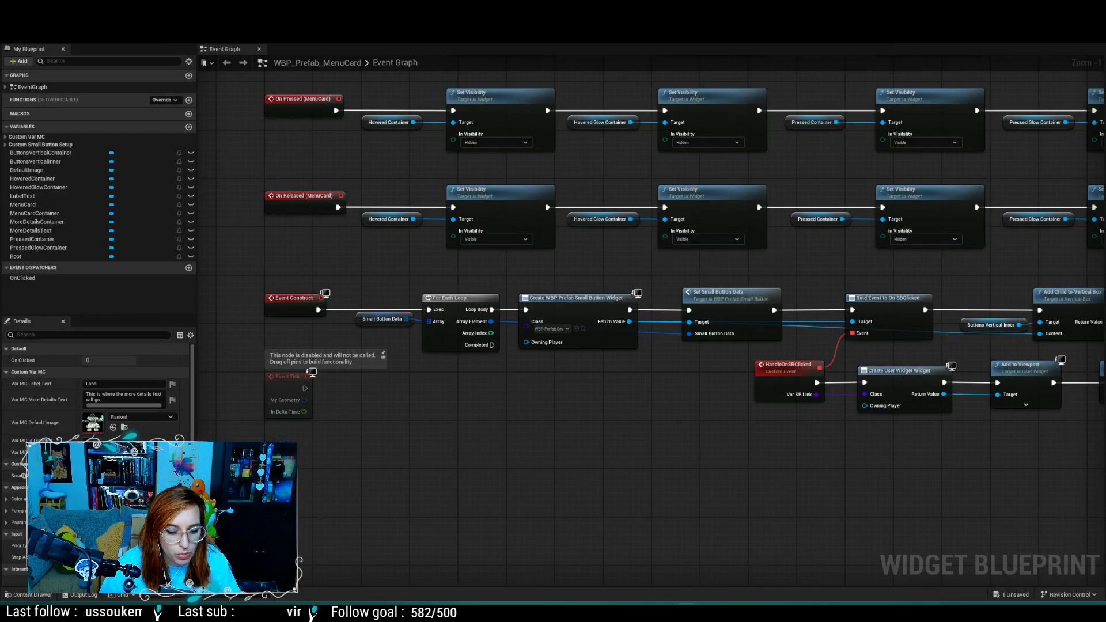
key("ctrl+s")
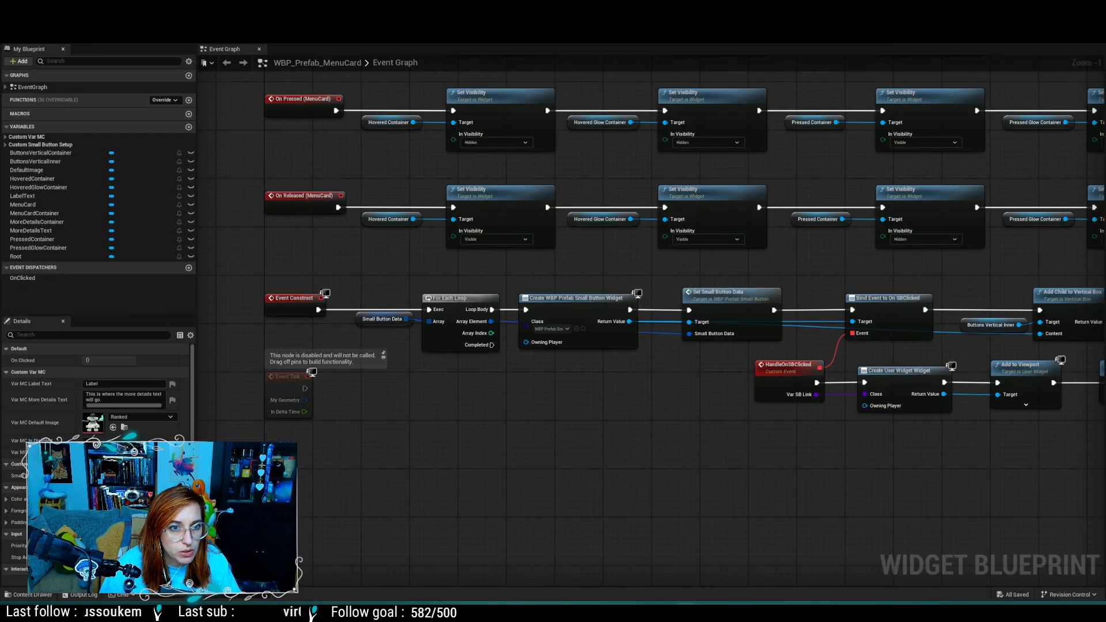
Step: Play the level, test the Leaderboard small button on the Versus menu's Ranked card, and stop the play session
key("ctrl+Tab")
key("ctrl+Tab")
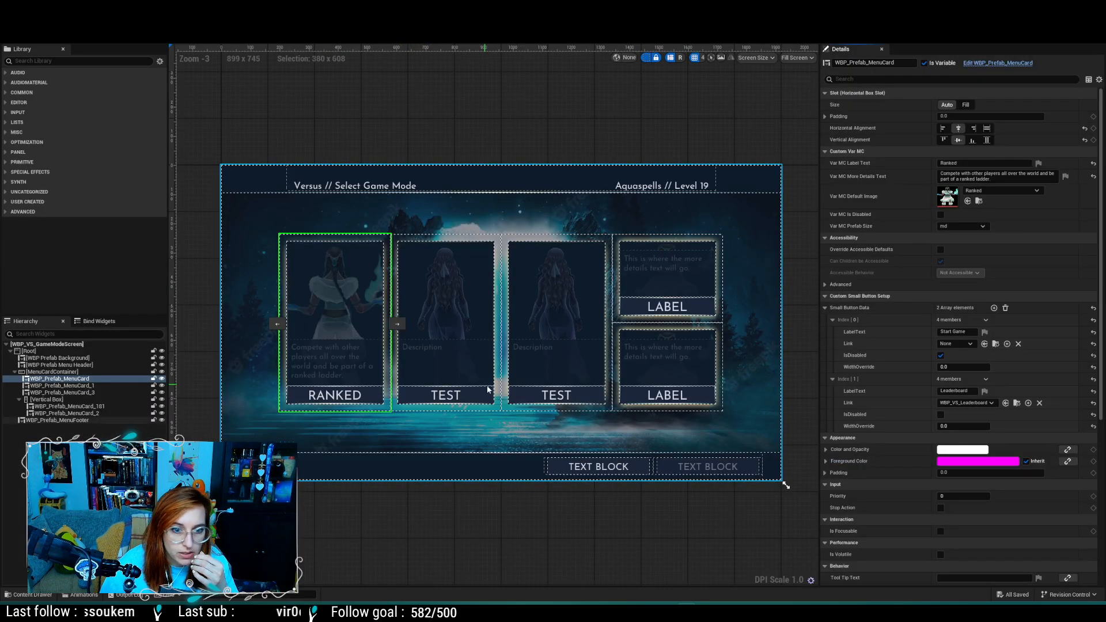
key("ctrl+Tab")
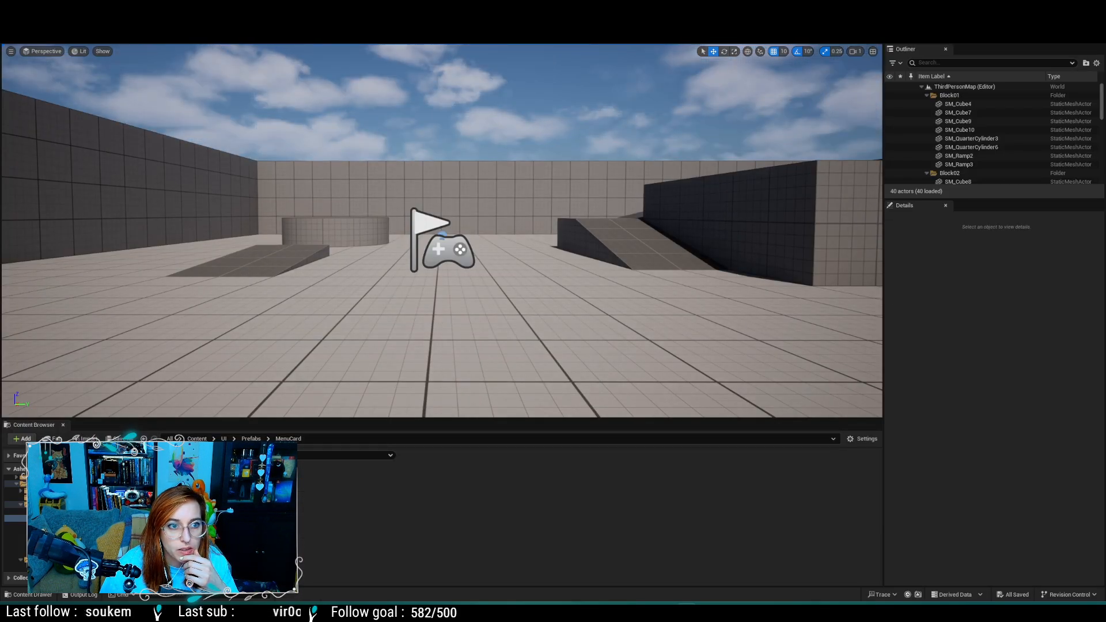
key("alt+p")
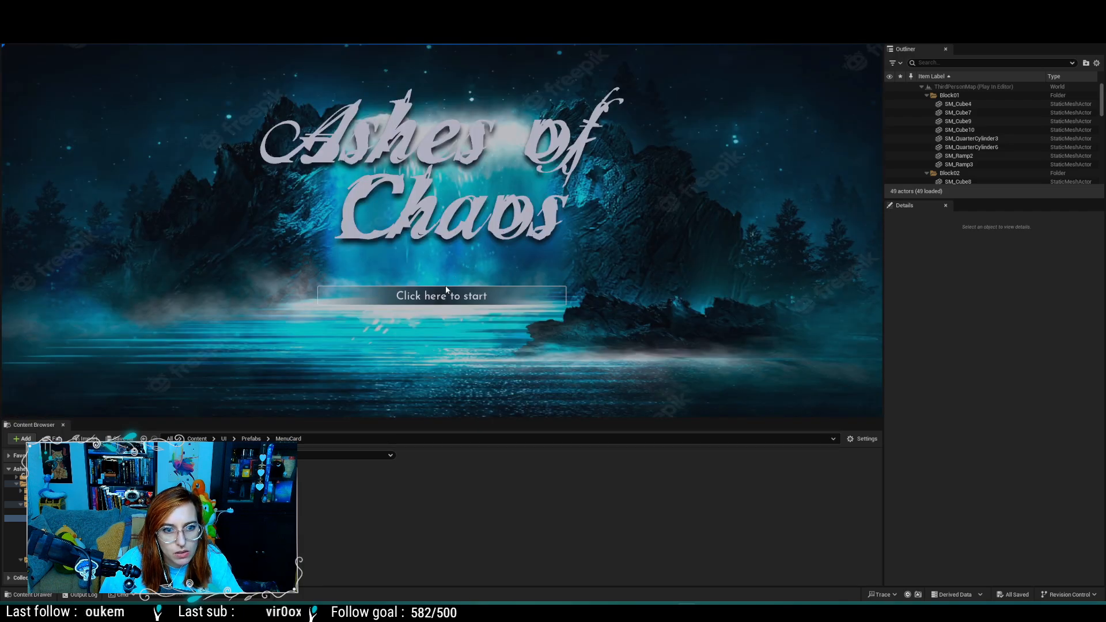
left_click(443, 298)
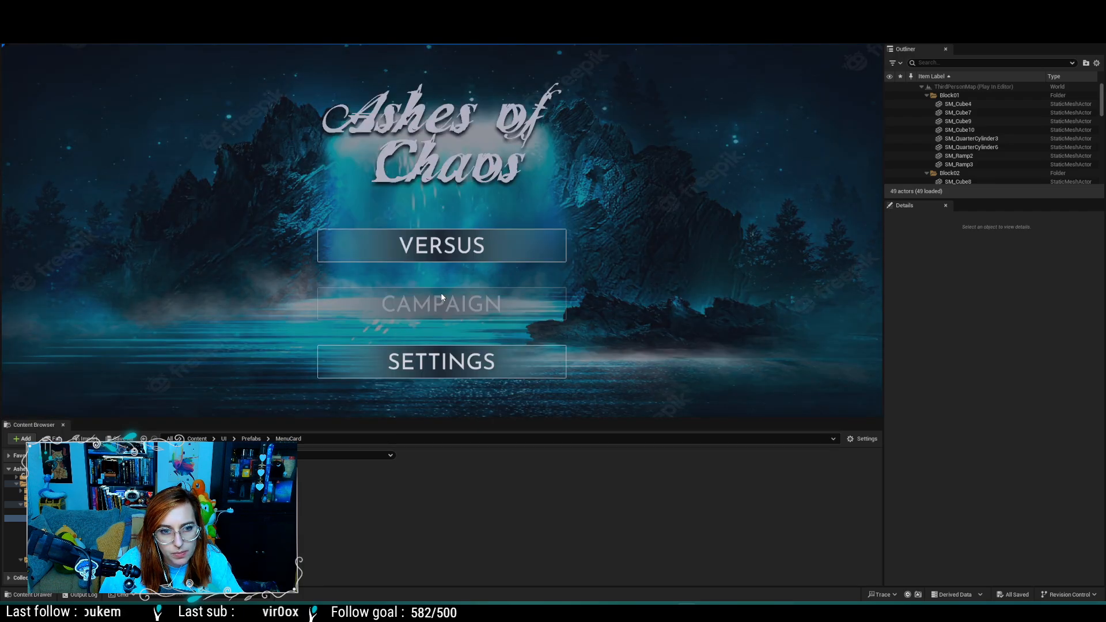
left_click(464, 248)
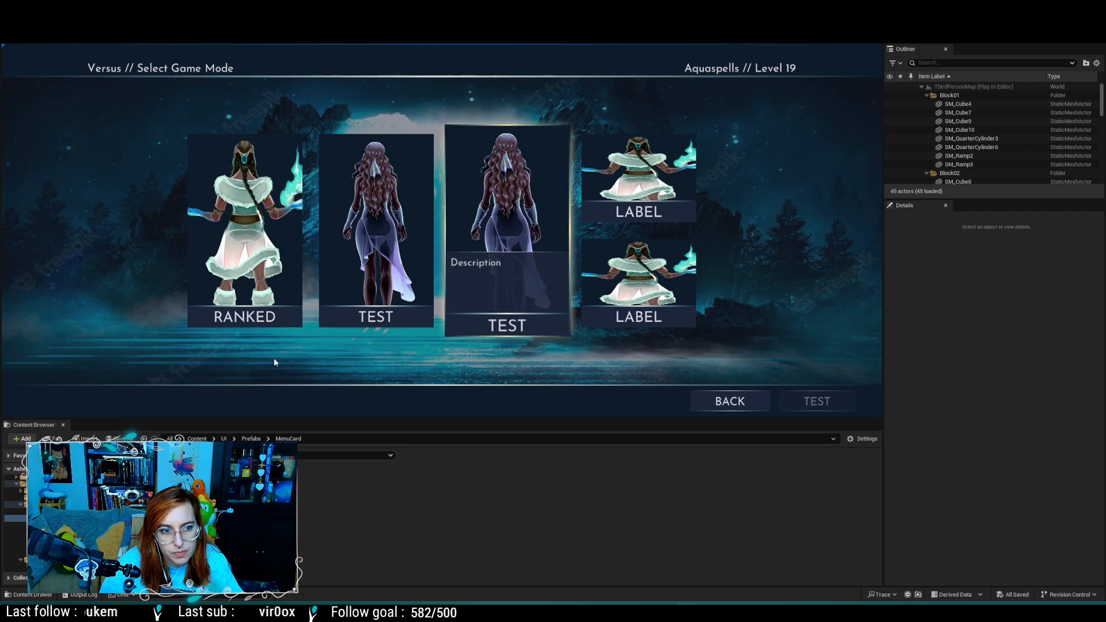
left_click(269, 269)
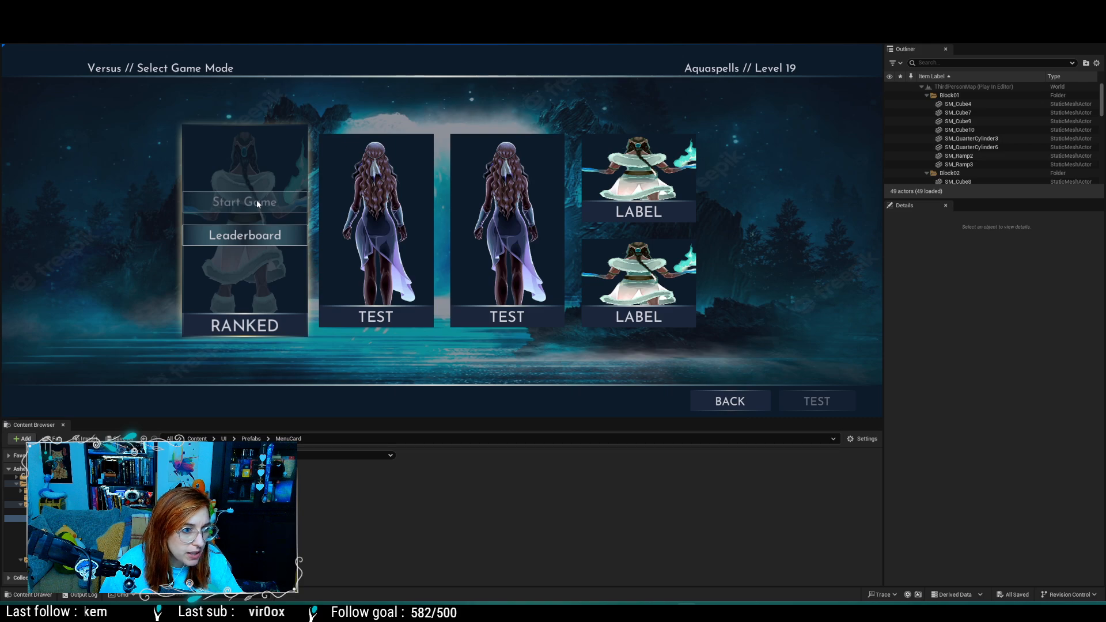
left_click(243, 241)
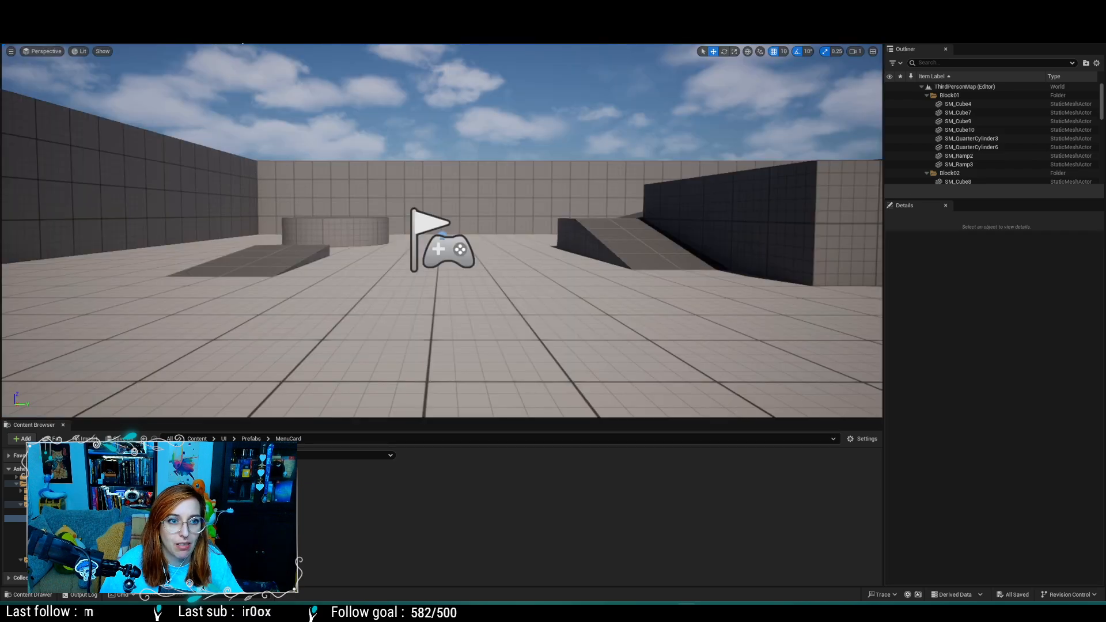
key("Escape")
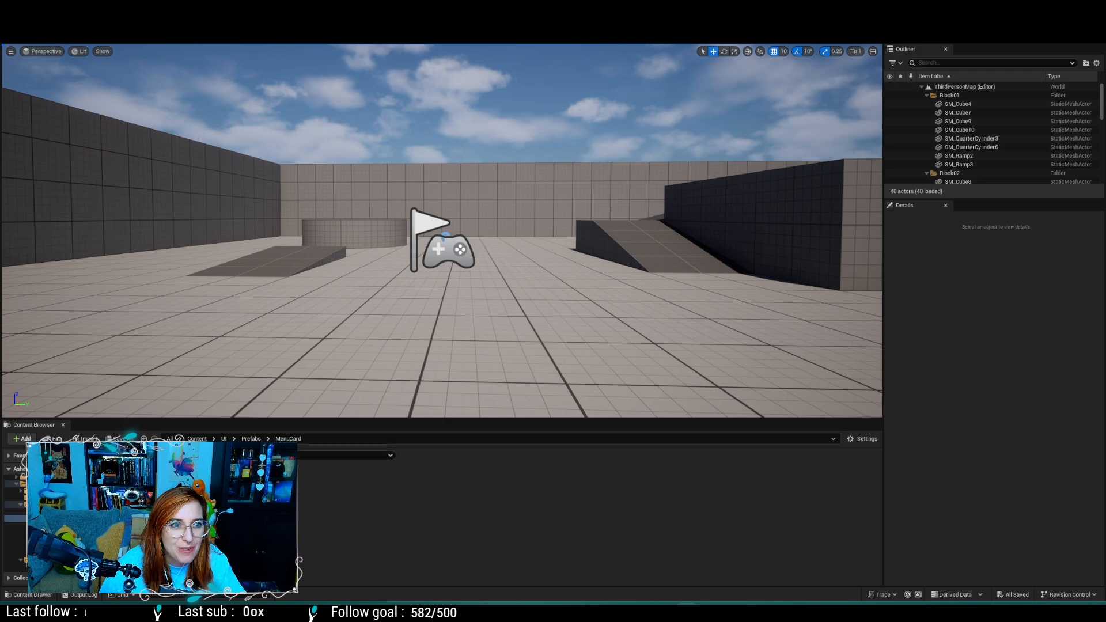
Step: Return to the game mode screen widget and rename the Ranked card WBP_Prefab_MenuCard_RK
left_click(254, 22)
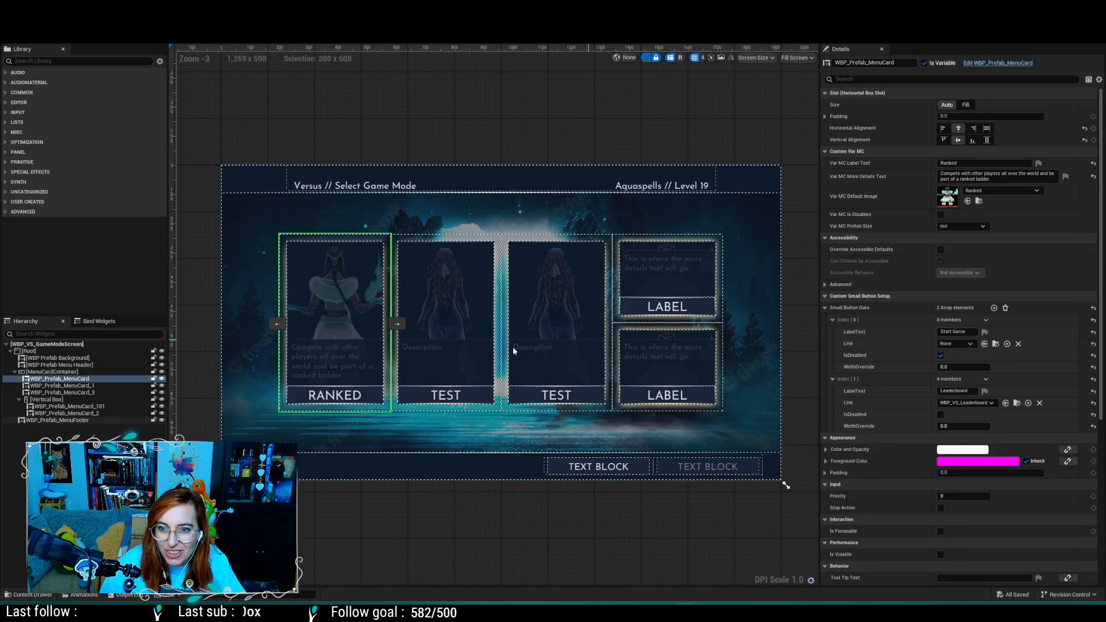
left_click(427, 319)
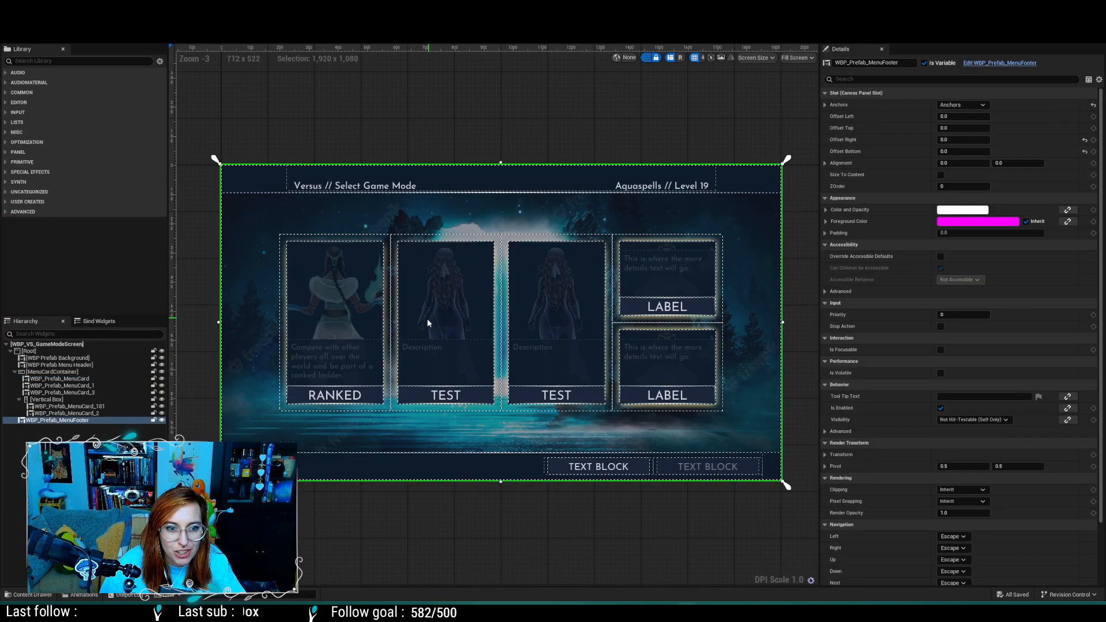
left_click(81, 379)
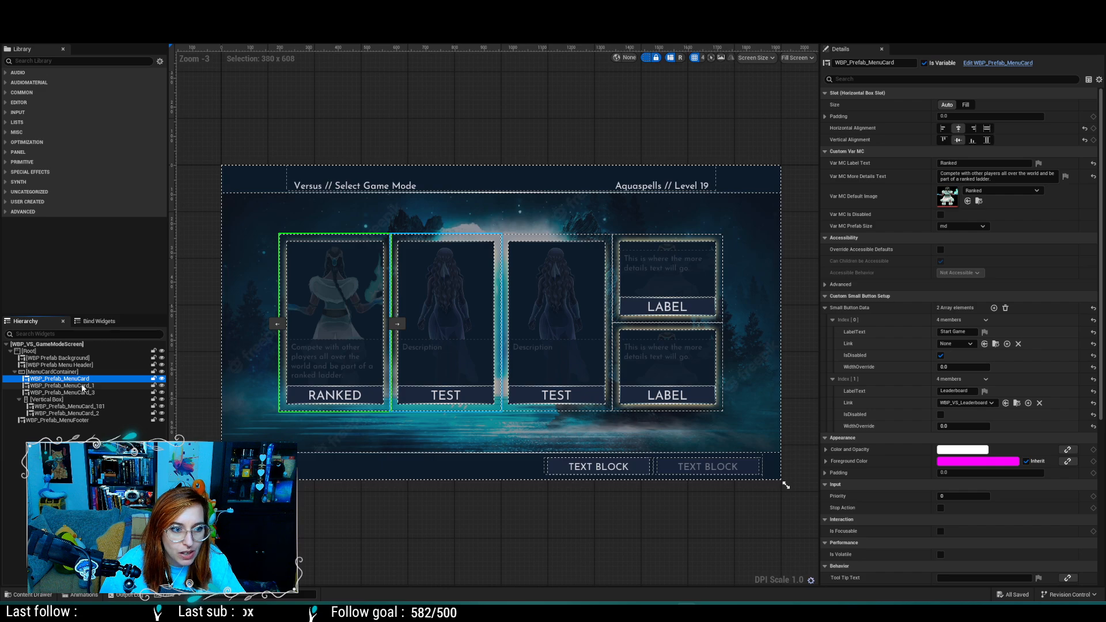
left_click(906, 63)
left_click(906, 63)
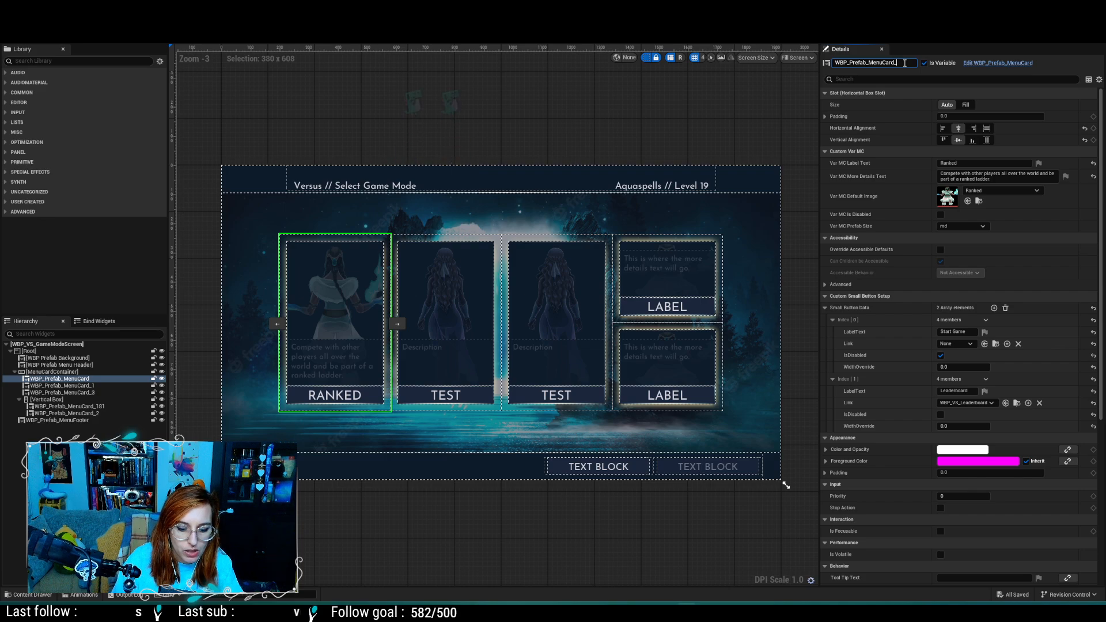
type("_RK")
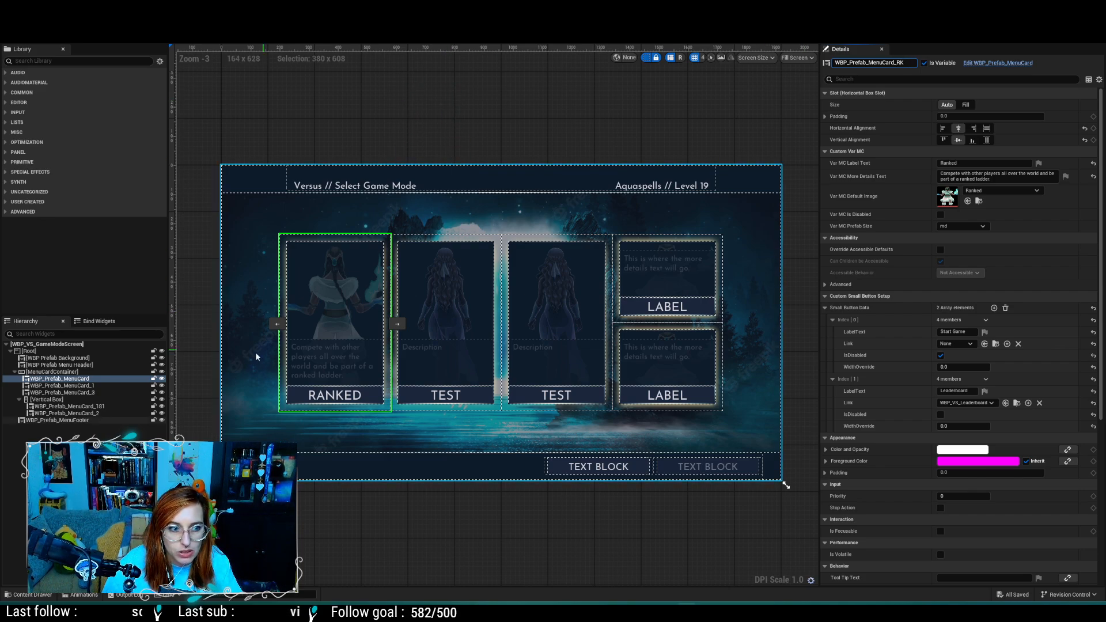
key("Return")
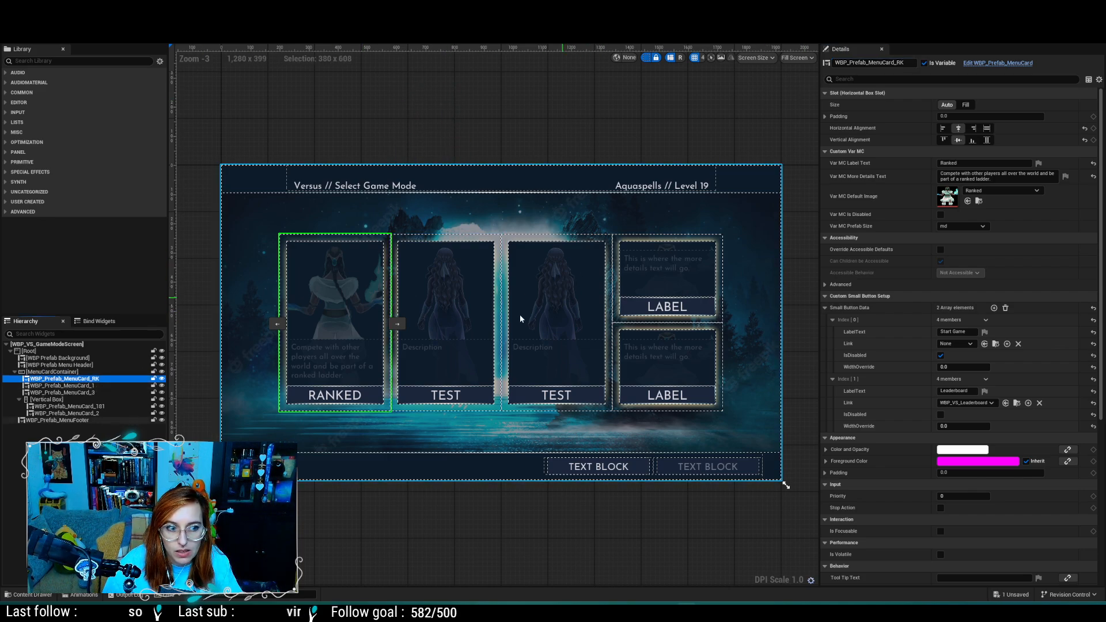
Step: Rename the second menu card, beside Ranked, to WBP_Prefab_MenuCard_CS
left_click(112, 386)
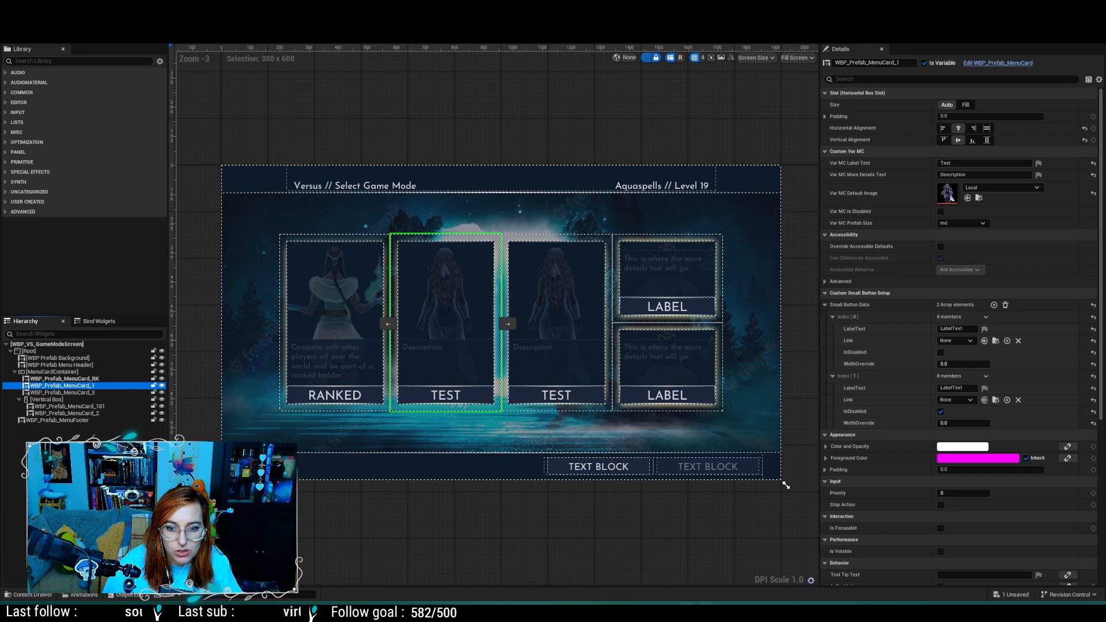
left_click(704, 612)
left_click(704, 612)
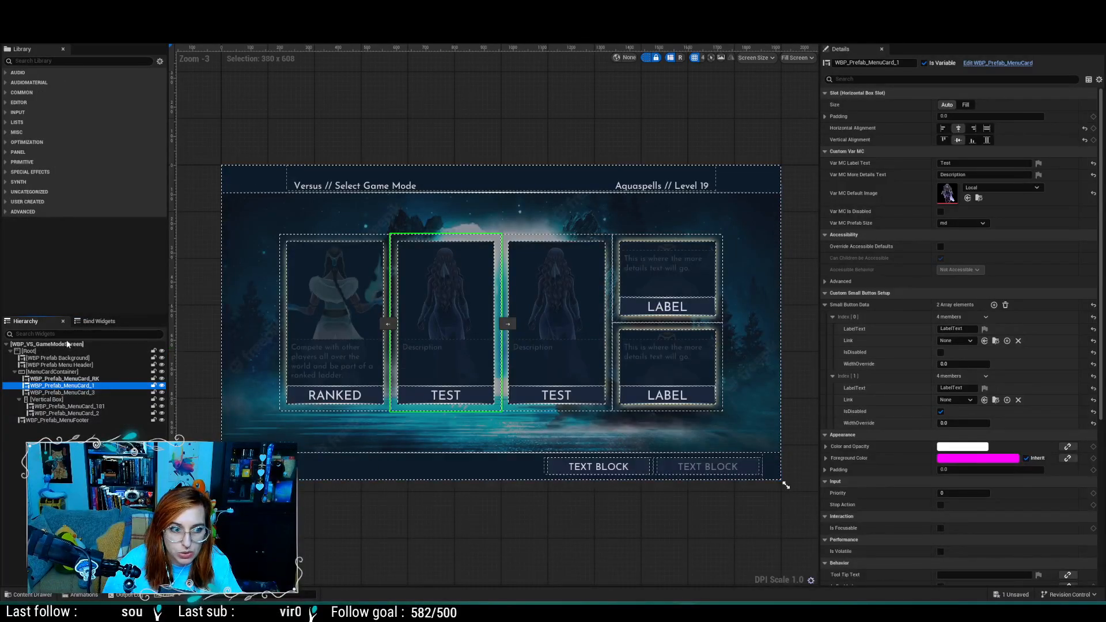
left_click(898, 62)
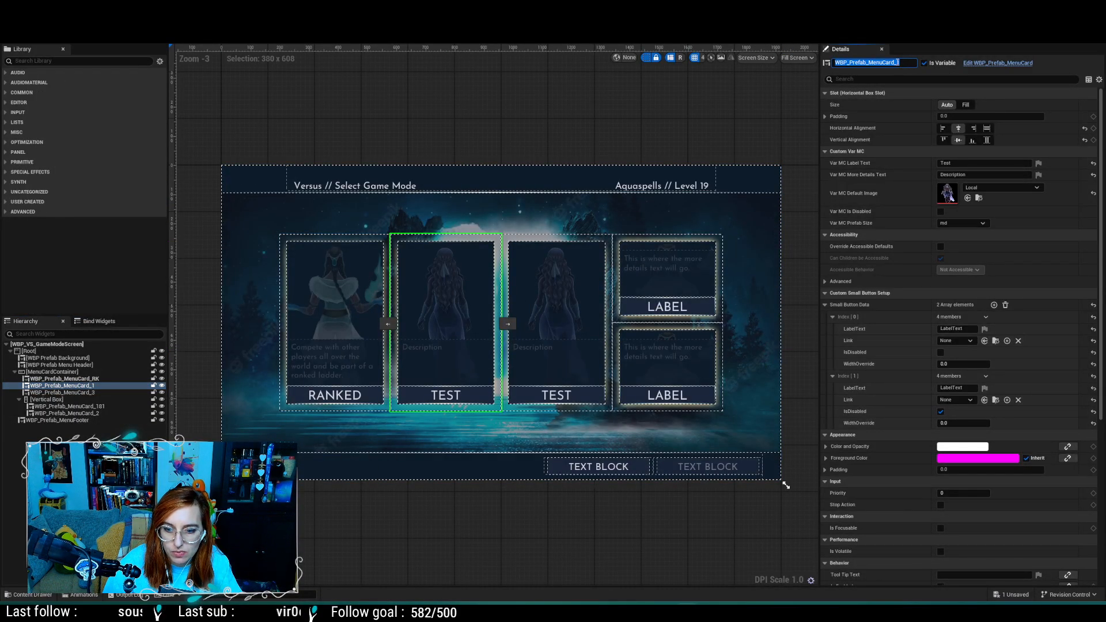
left_click(898, 63)
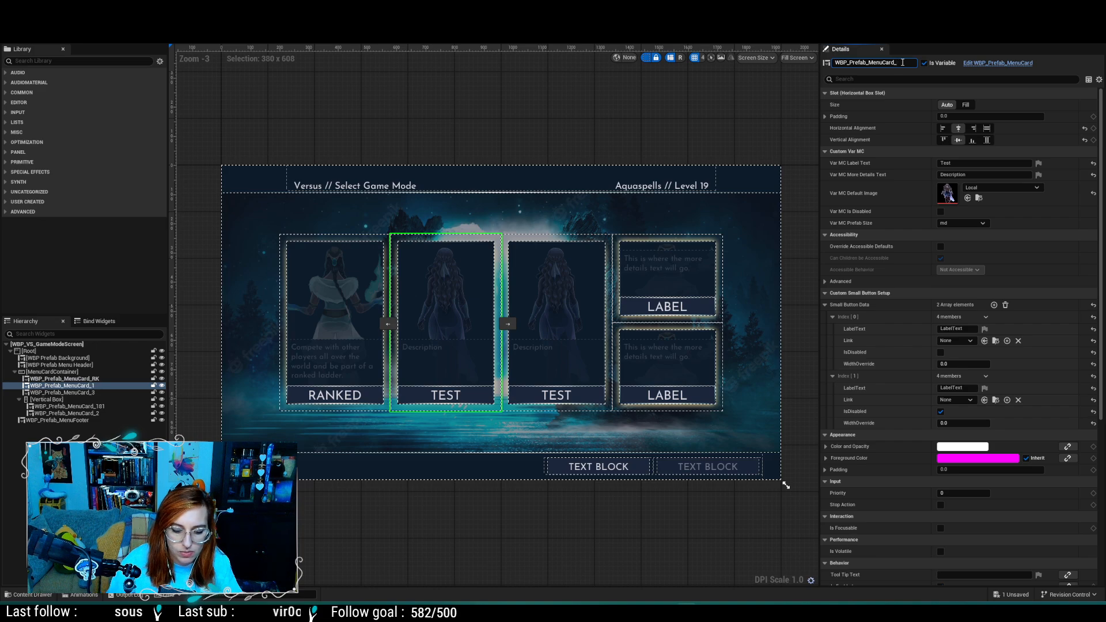
type("CS")
key("Return")
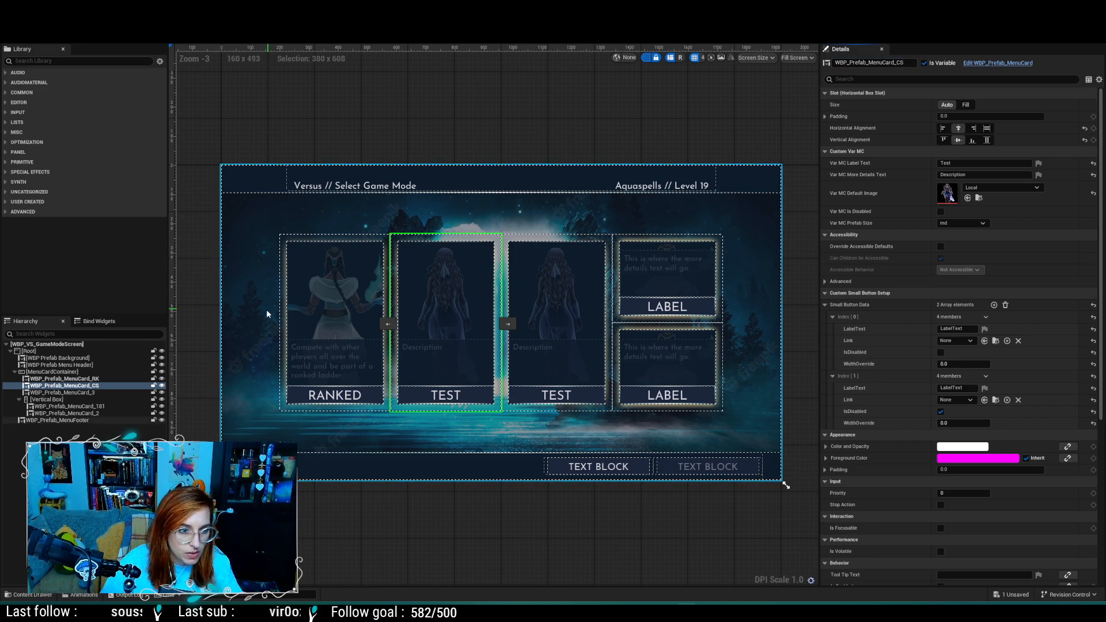
Step: Rename the third large menu card WBP_Prefab_MenuCard_LC
left_click(556, 311)
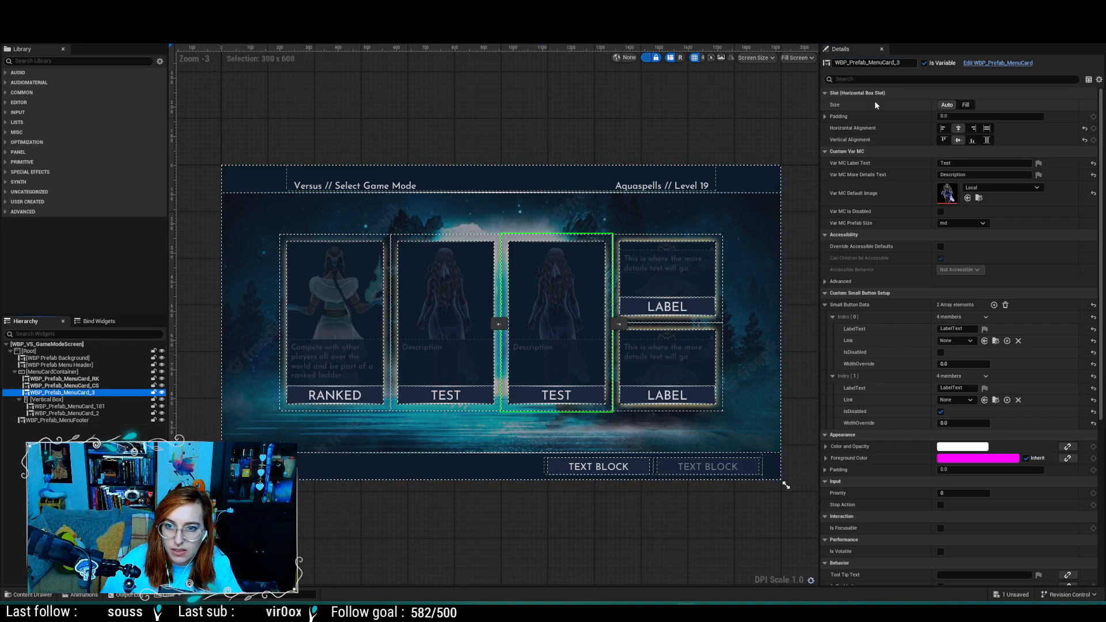
left_click(907, 62)
left_click(910, 63)
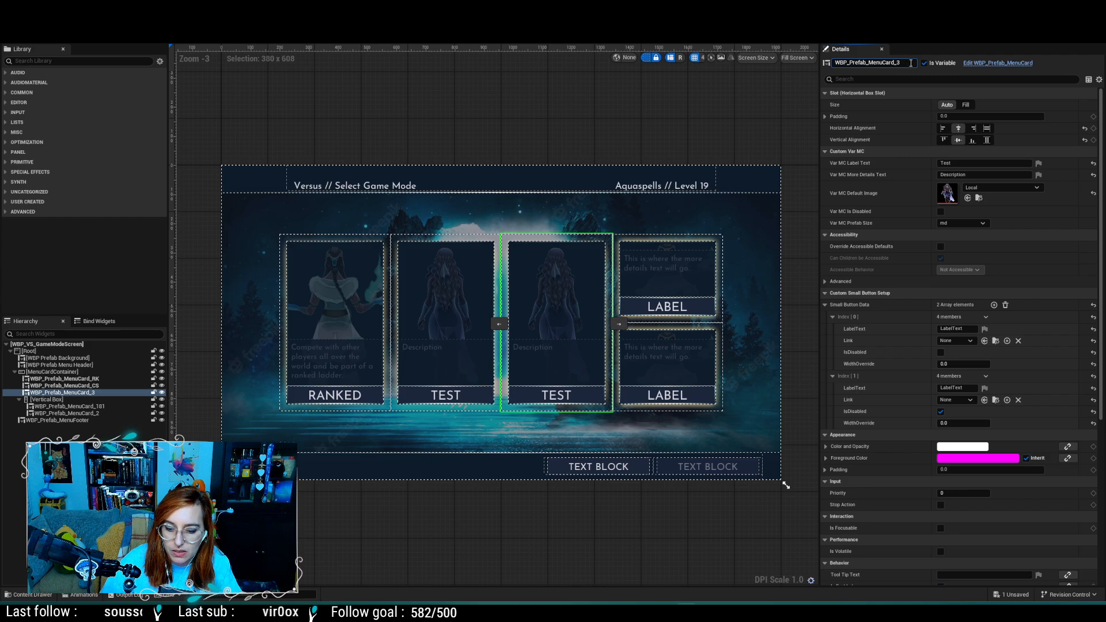
key("BackSpace")
type("LC")
key("Return")
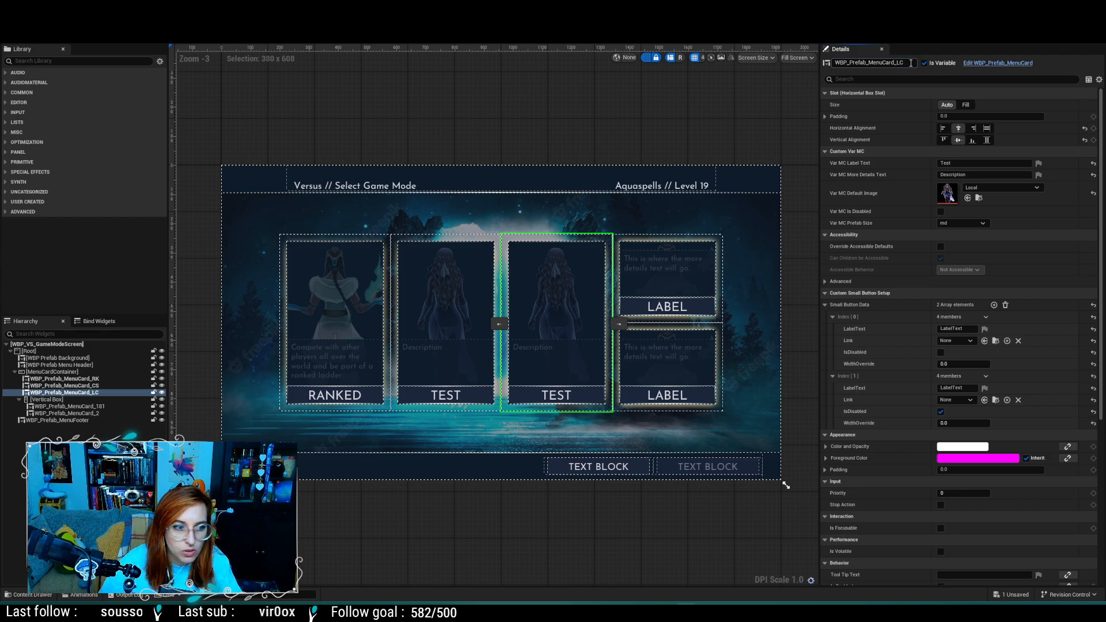
Step: Rename the upper small card in the vertical box WBP_Prefab_MenuCard_TR, checking the prototype for the matching game mode
left_click(66, 406)
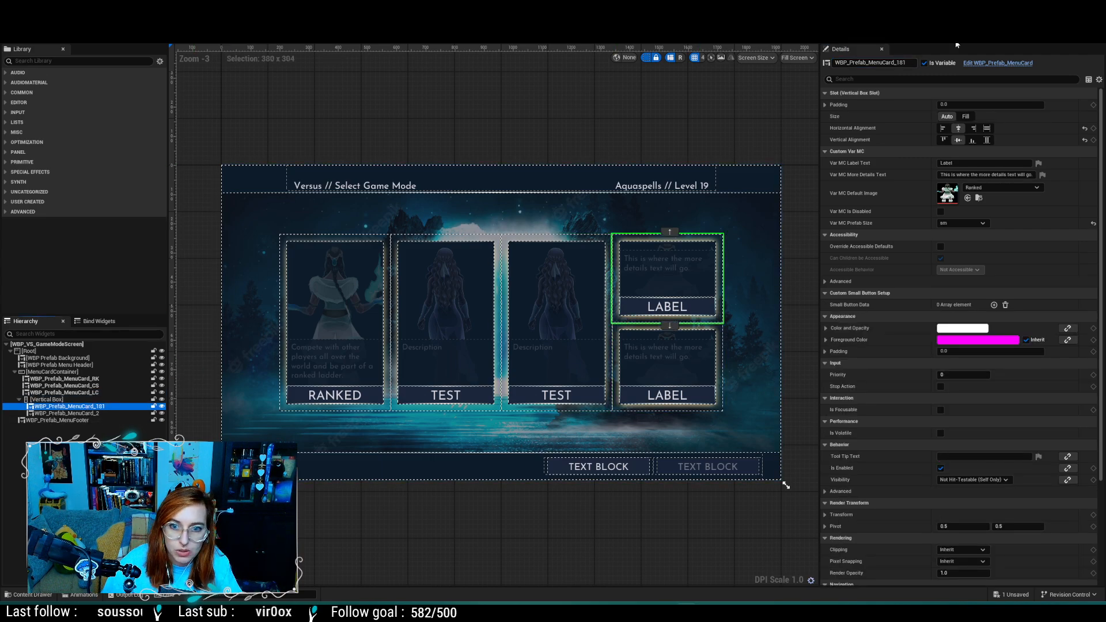
left_click(912, 64)
left_click_drag(908, 63, 899, 65)
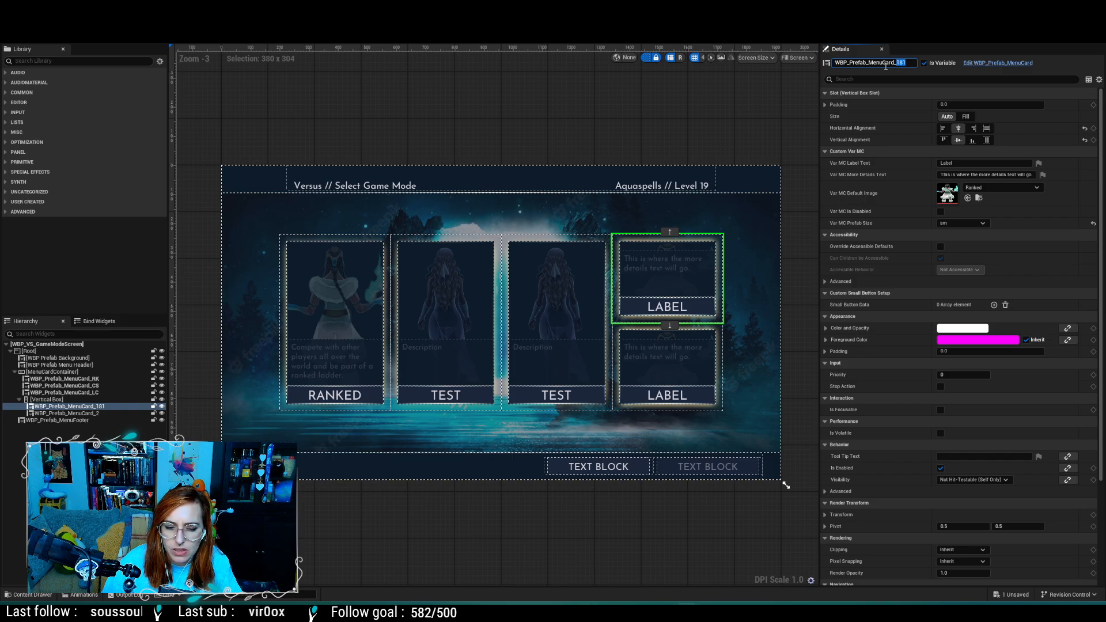
key("alt+Tab")
key("alt+Tab")
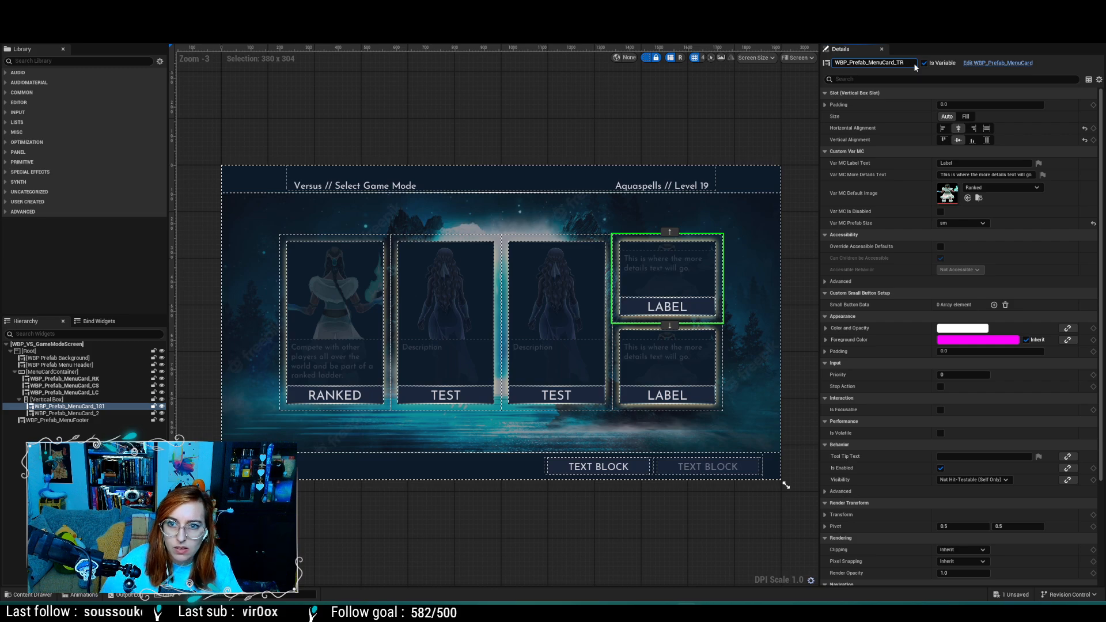
key("Return")
Step: Rename the lower small card in the vertical box WBP_Prefab_MenuCard_PR
left_click(91, 413)
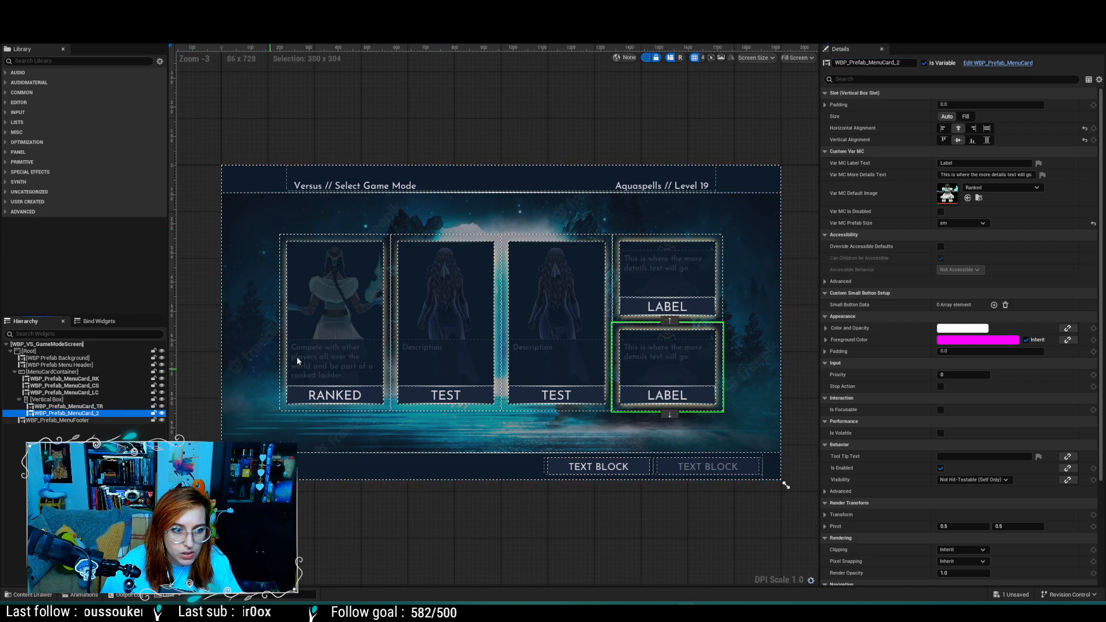
left_click(905, 66)
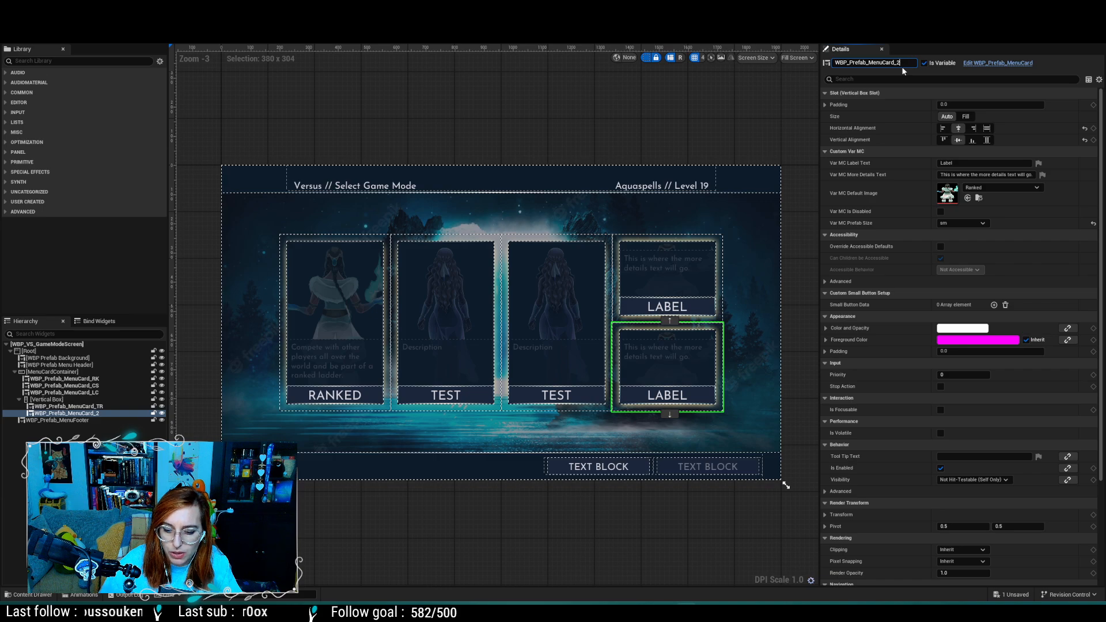
type("PR")
key("Return")
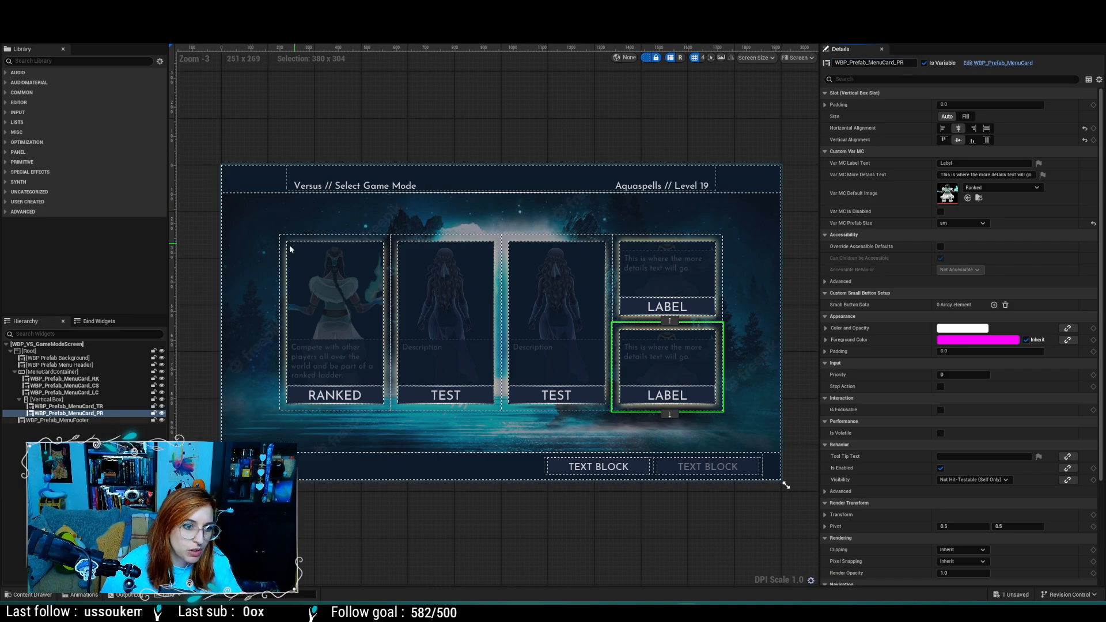
Step: Set the label text of the WBP_Prefab_MenuCard_CS card to Casual
left_click(126, 379)
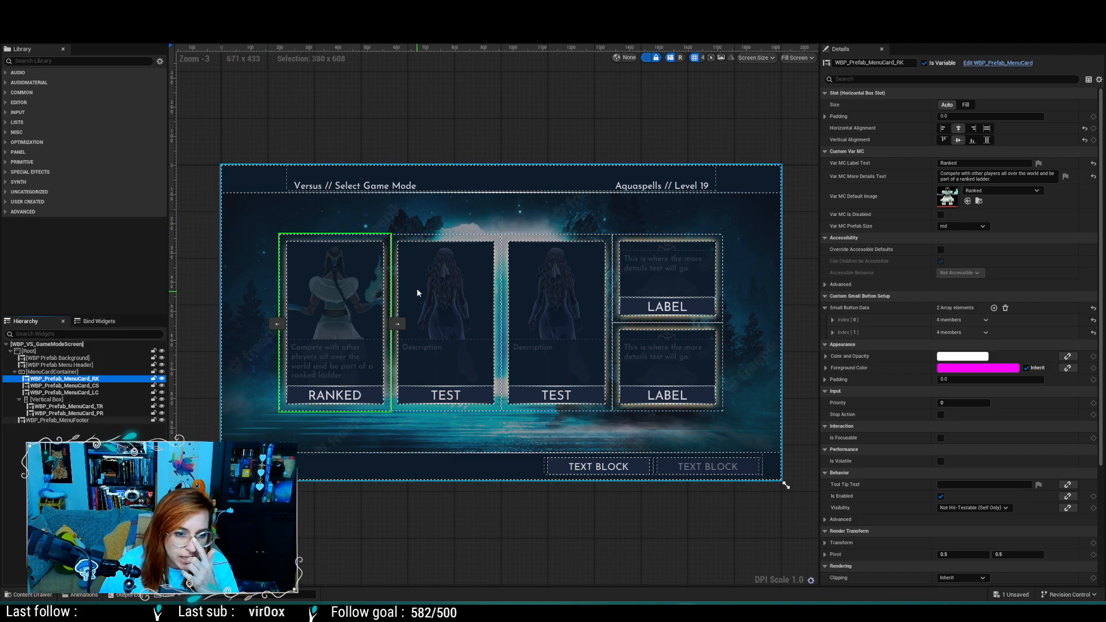
left_click(108, 386)
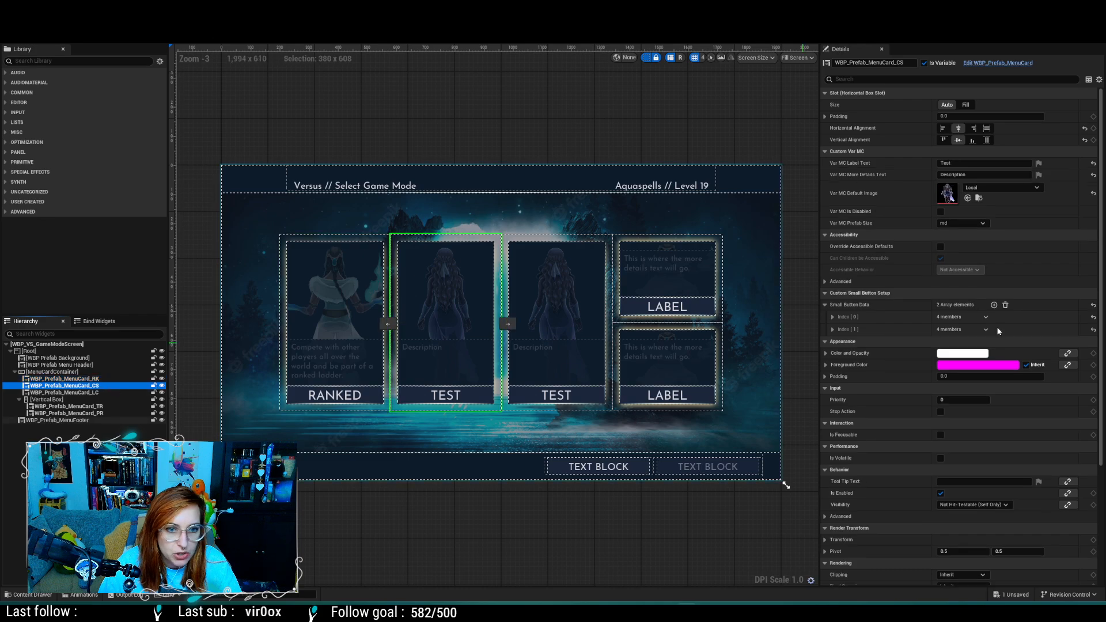
left_click(971, 163)
type("Casual")
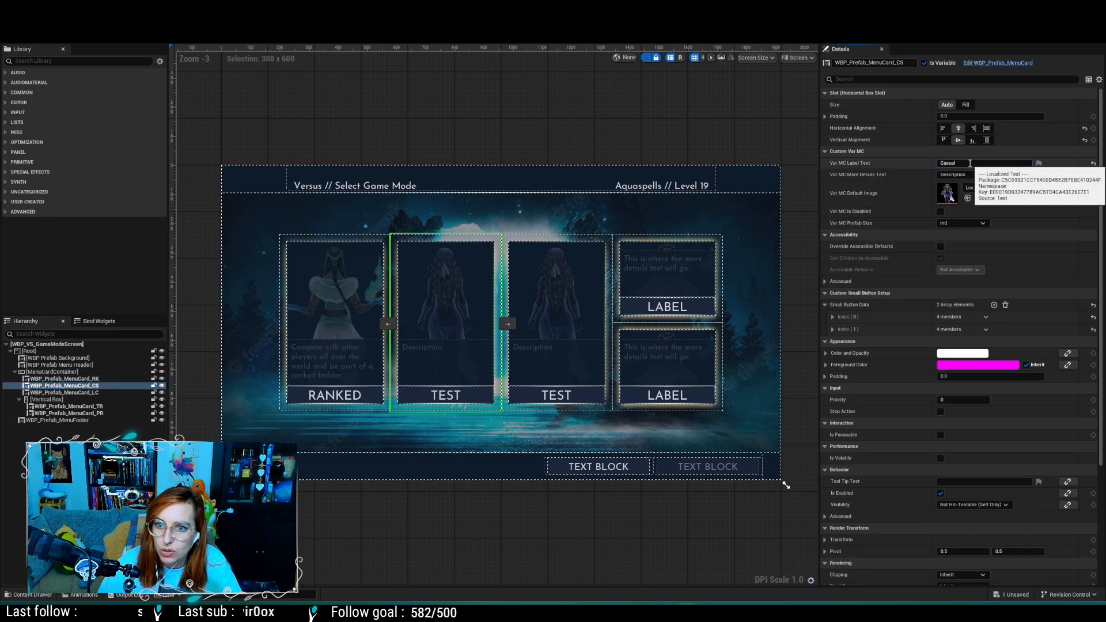
Step: Switch to the Adobe XD prototype and copy the whole description text from the highlighted Casual card
key("alt+Tab")
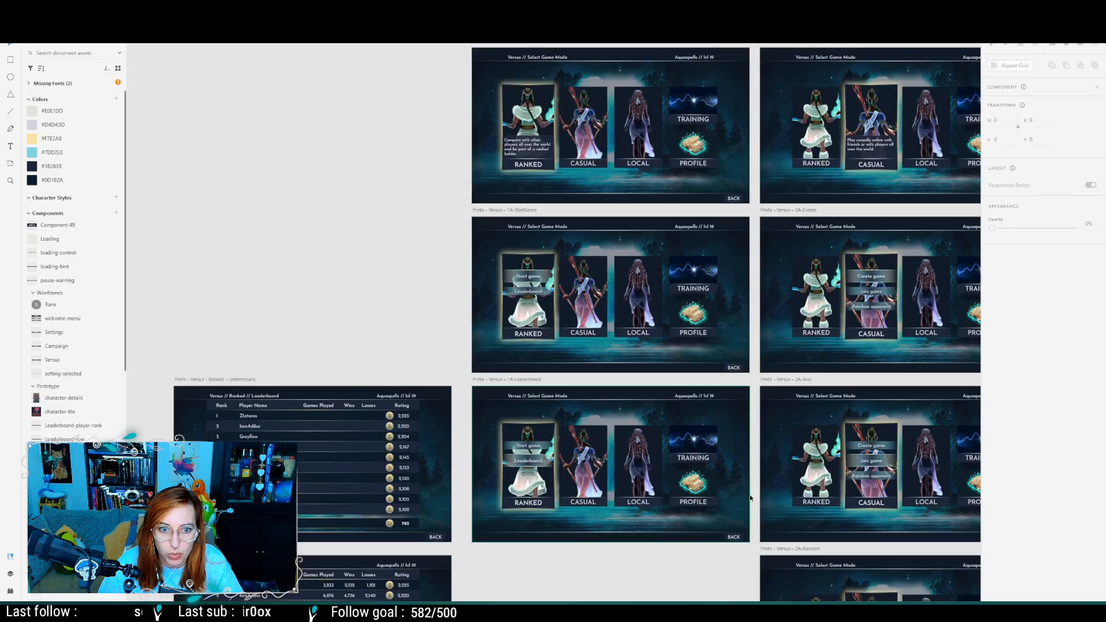
middle_click_drag(824, 195, 469, 312)
scroll(535, 244, "up", 4, "ctrl")
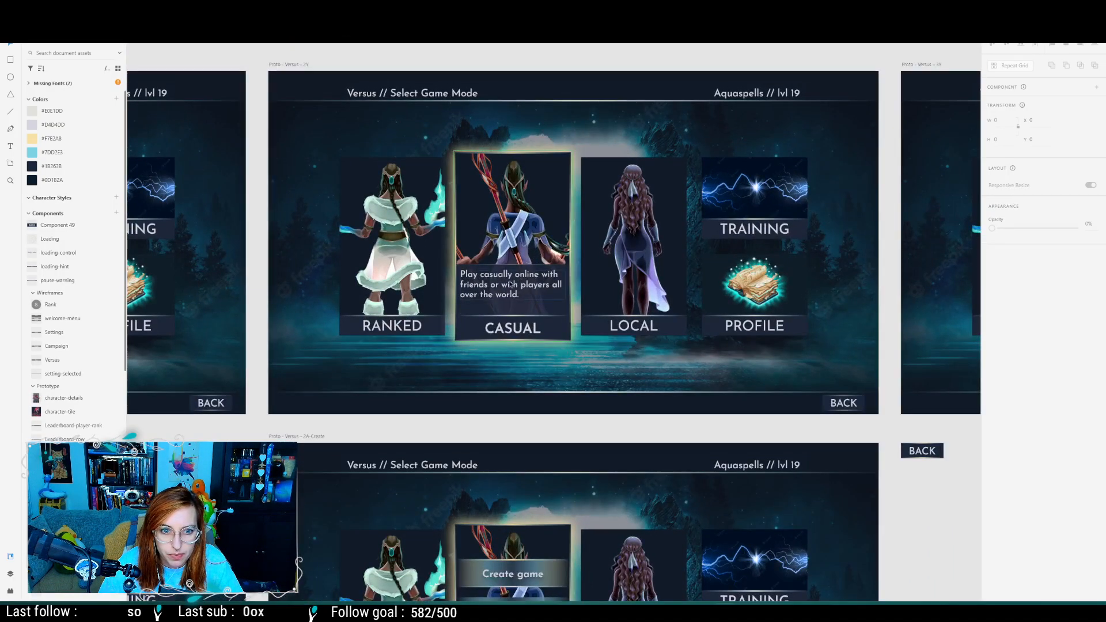
left_click(509, 282)
double_click(506, 284)
double_click(504, 284)
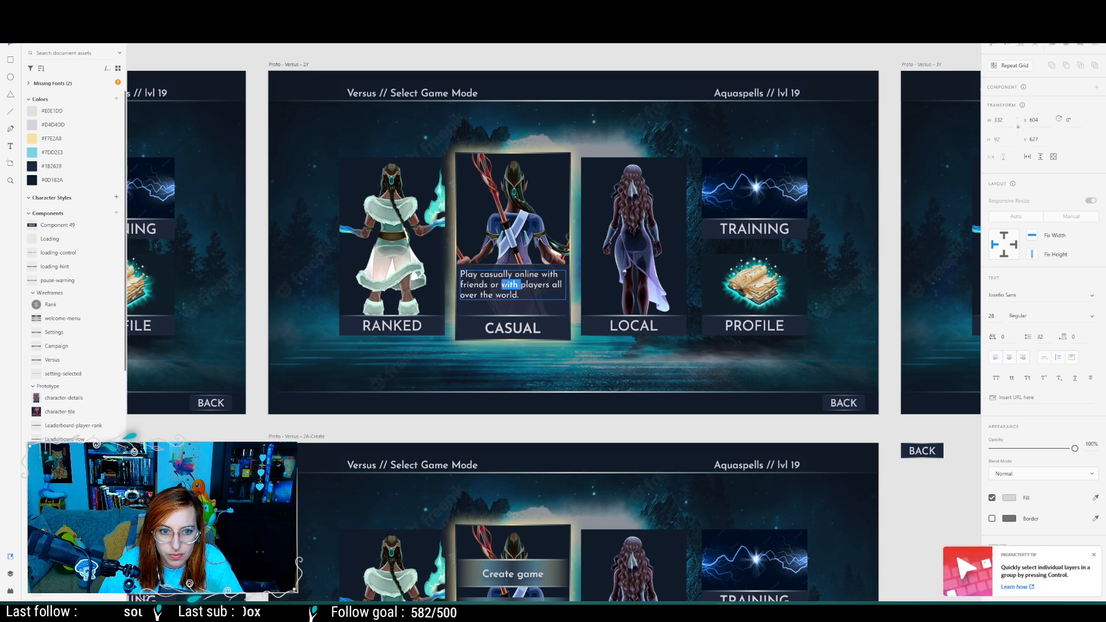
key("ctrl+a")
key("ctrl+c")
Step: Return to the game mode screen widget and replace the Casual card's more details text with the copied description
key("alt+Tab")
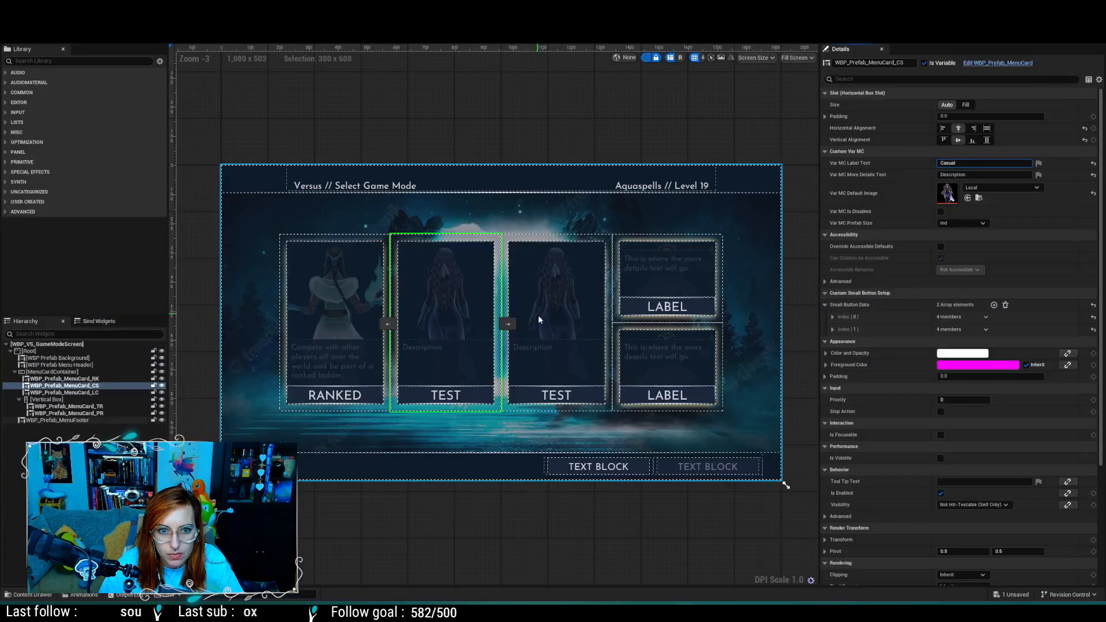
left_click_drag(988, 175, 929, 177)
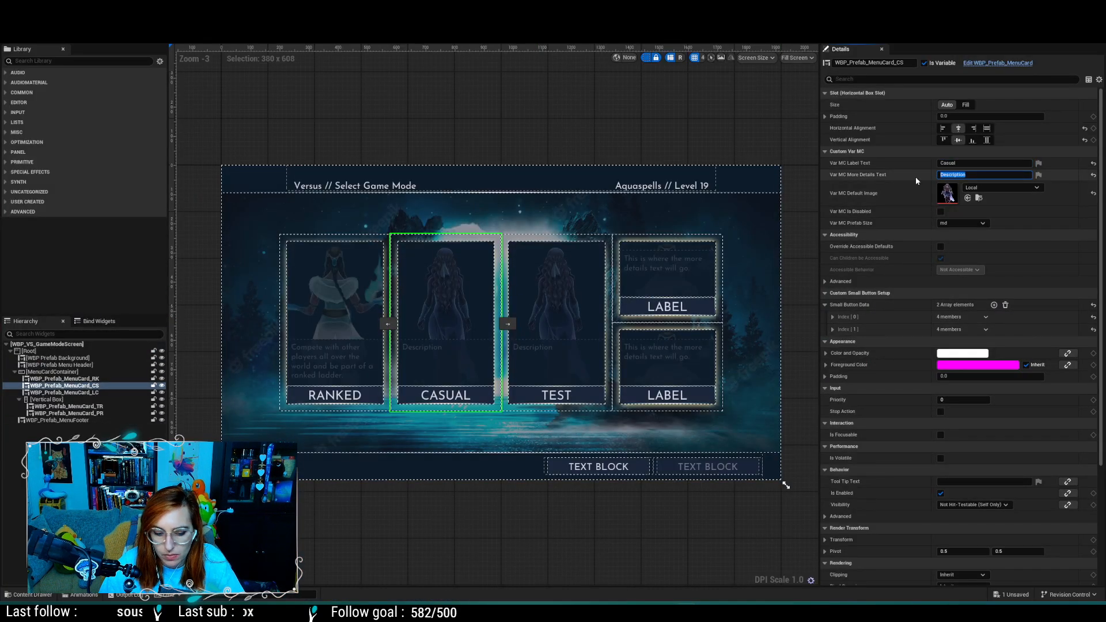
key("ctrl+v")
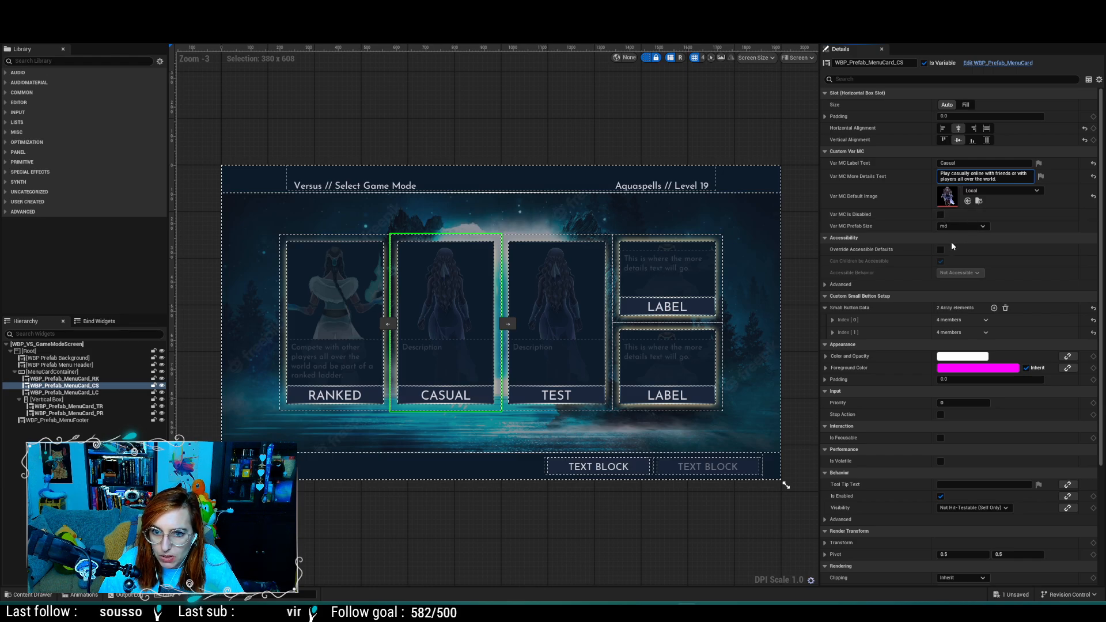
Step: Remove all small button entries from the Casual card and check which small buttons the prototype's Casual card uses
left_click(1005, 309)
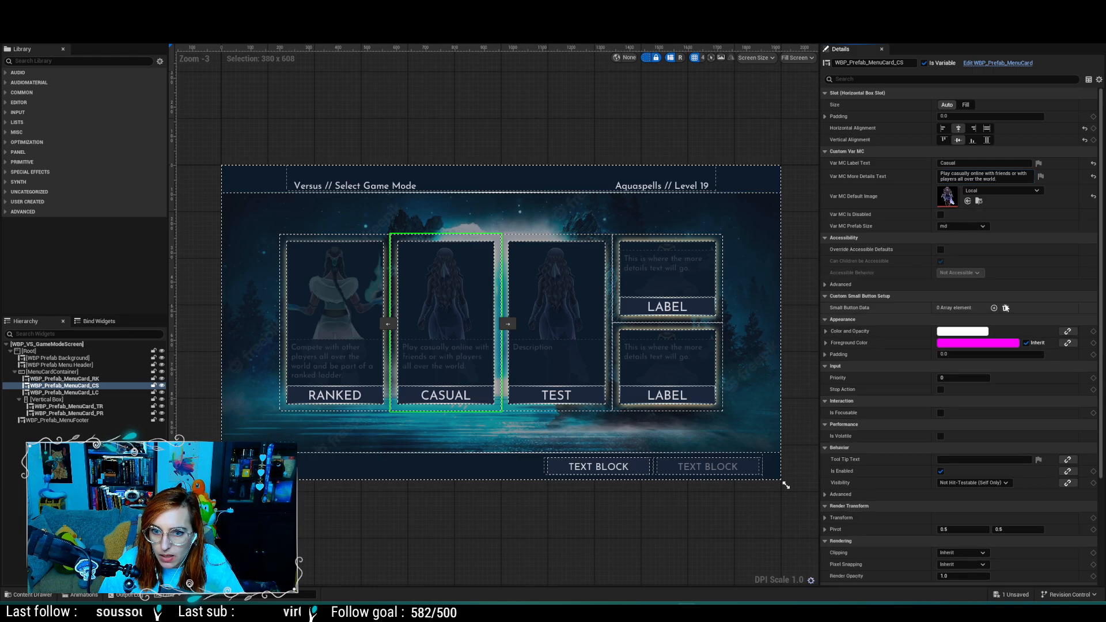
key("alt+Tab")
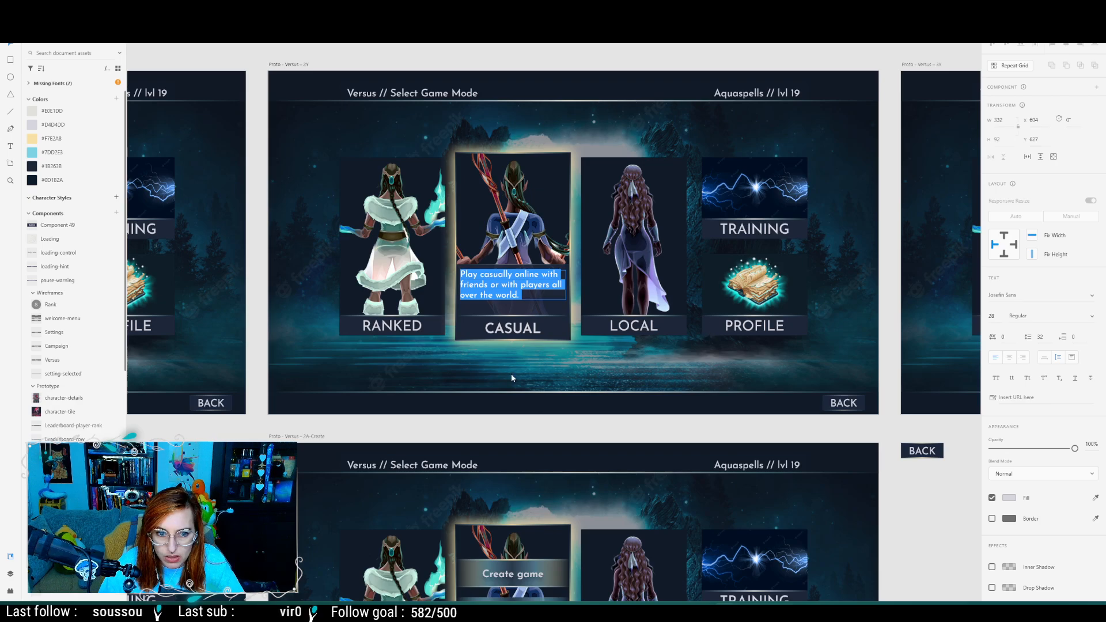
key("Escape")
middle_click_drag(521, 429, 584, 156)
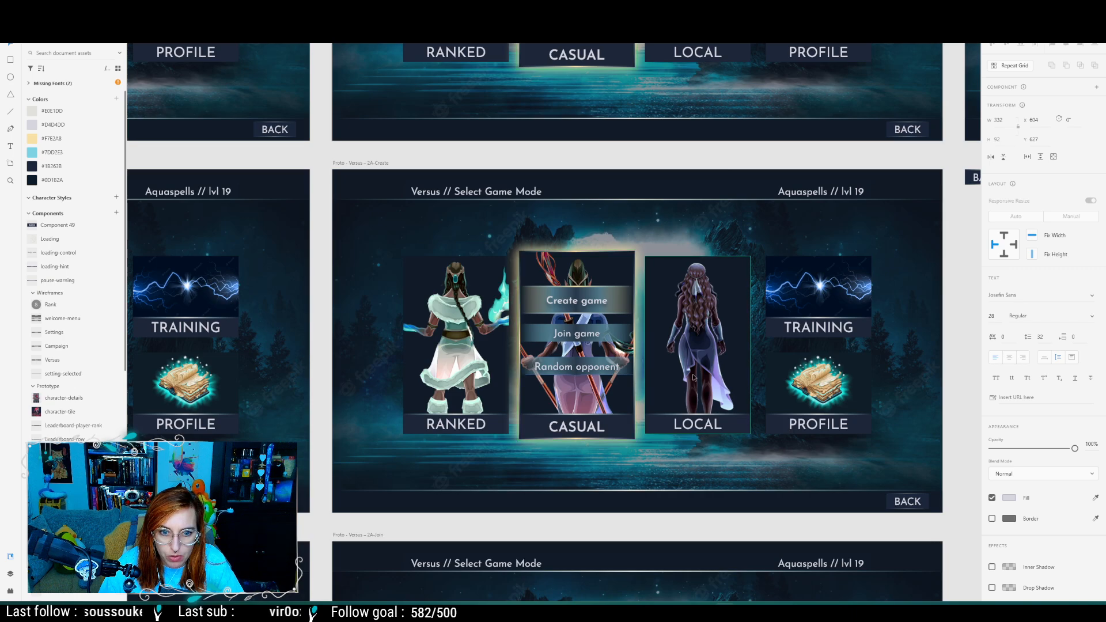
key("alt+Tab")
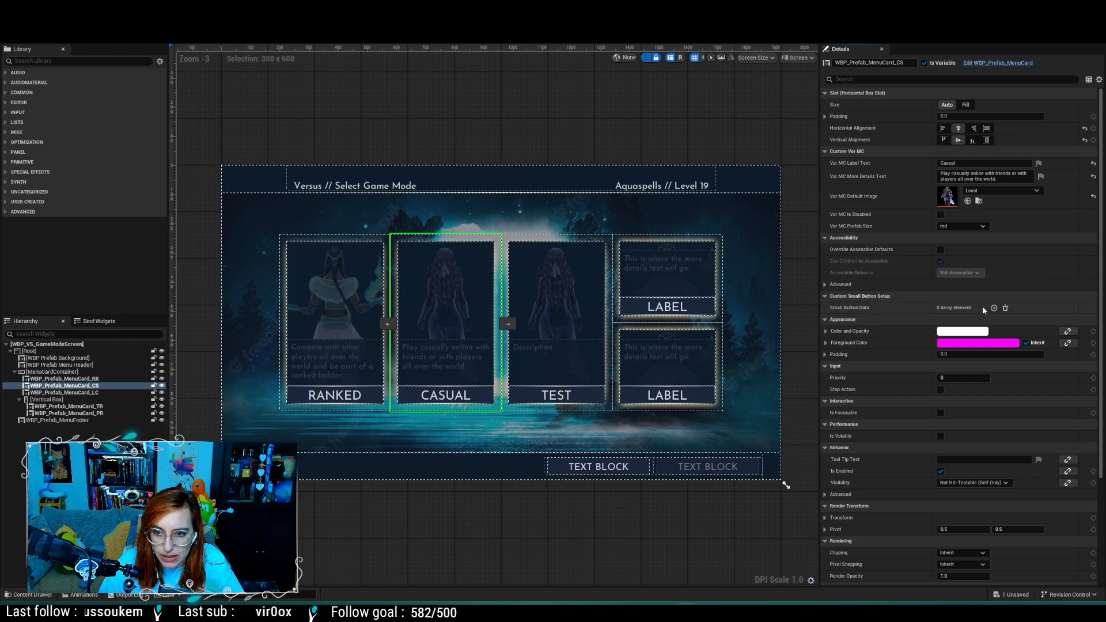
key("alt+Tab")
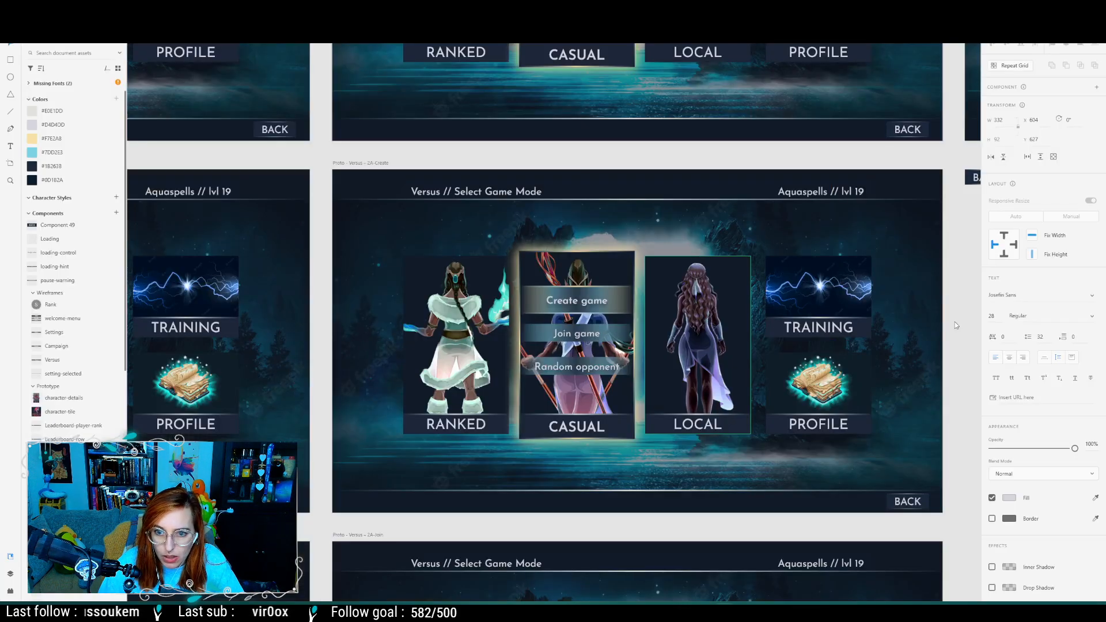
Step: Add two small button entries to the Casual card, labelling the first Create Game and disabling it
key("alt+Tab")
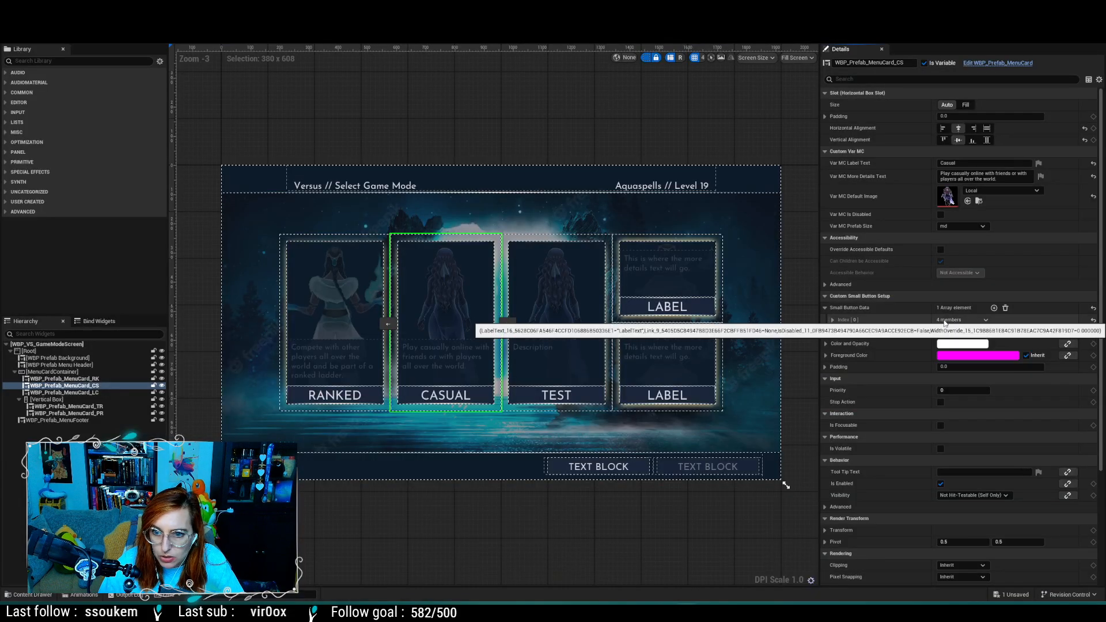
left_click(833, 320)
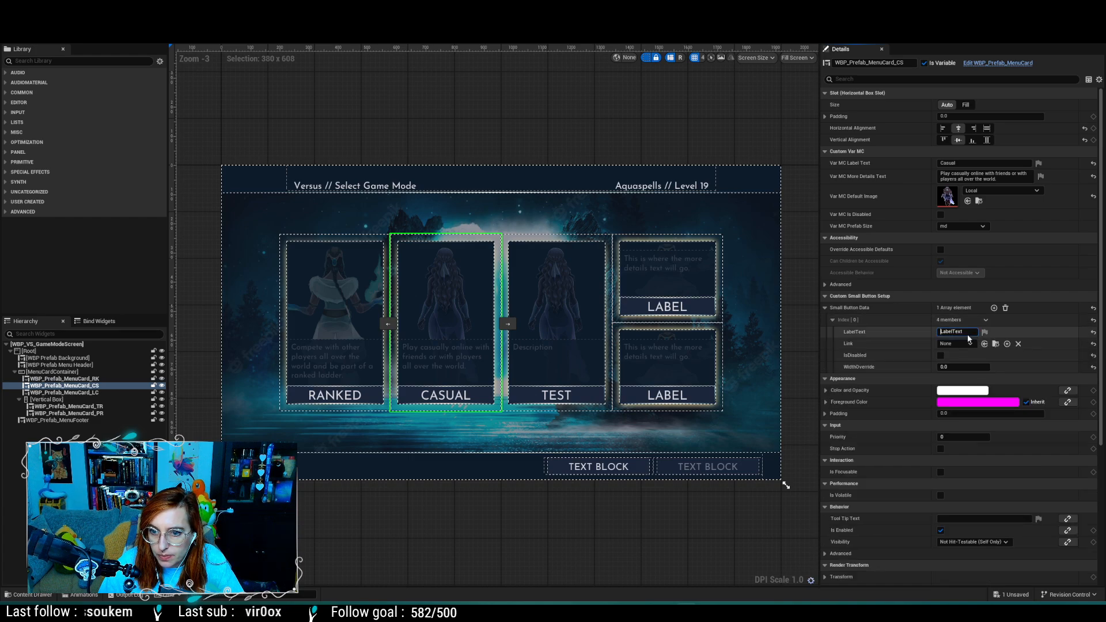
left_click(968, 333)
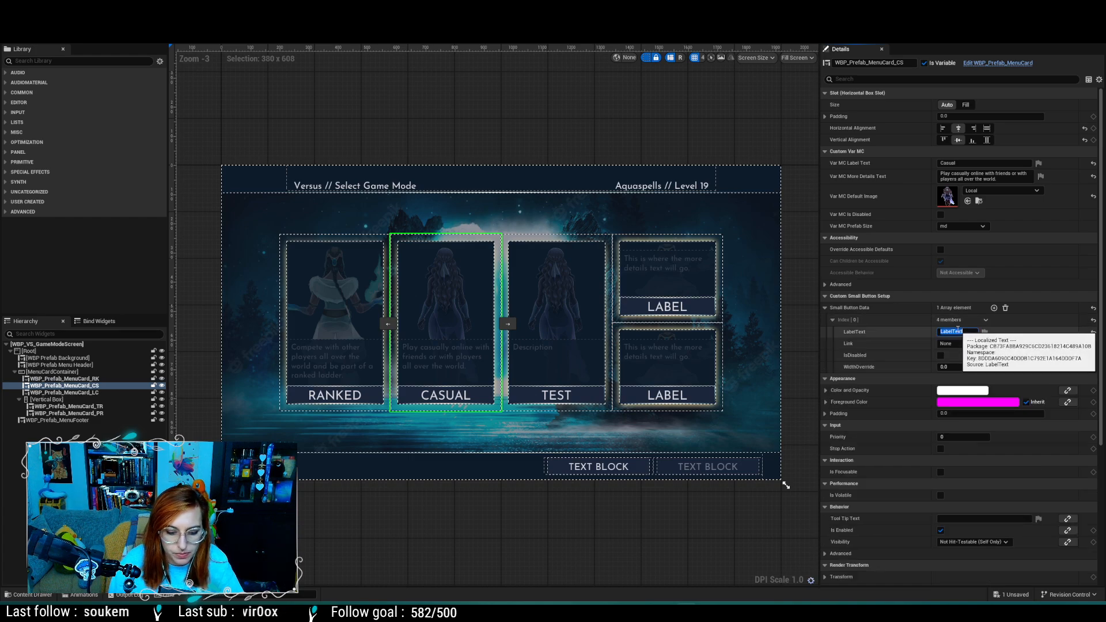
type("Create Game")
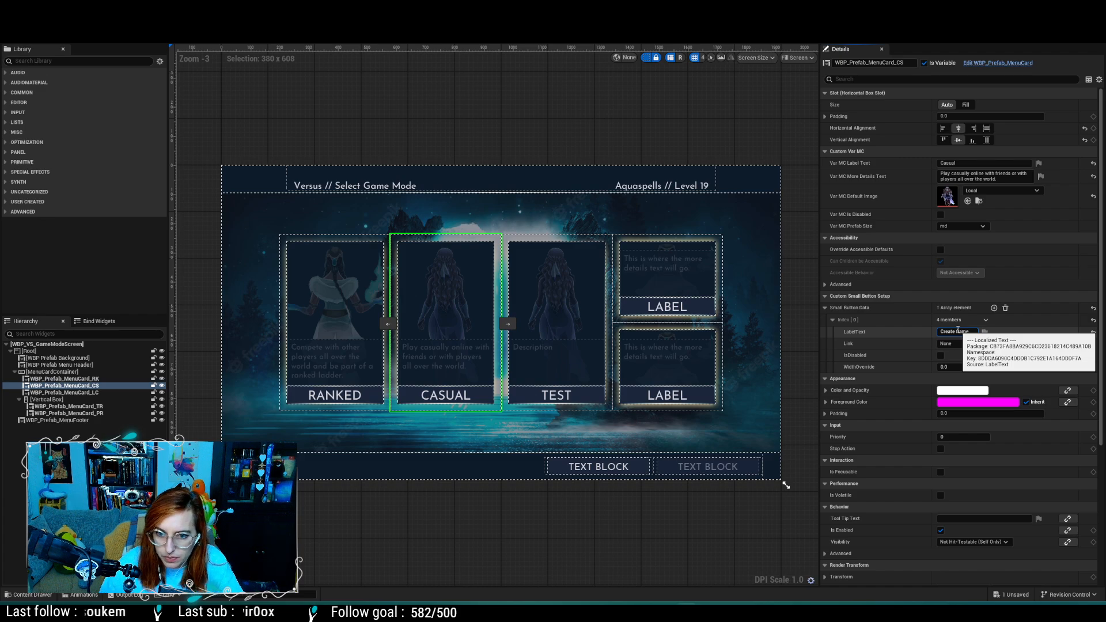
left_click(994, 308)
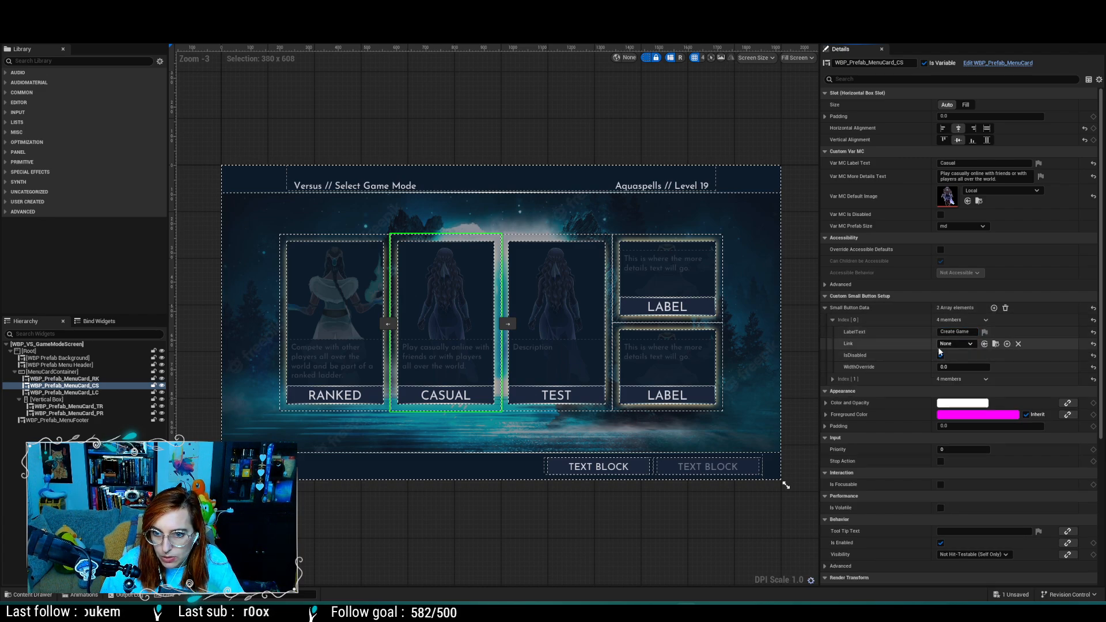
Step: Label the Casual card's second small button Join Game and disable it
left_click(832, 379)
left_click(974, 391)
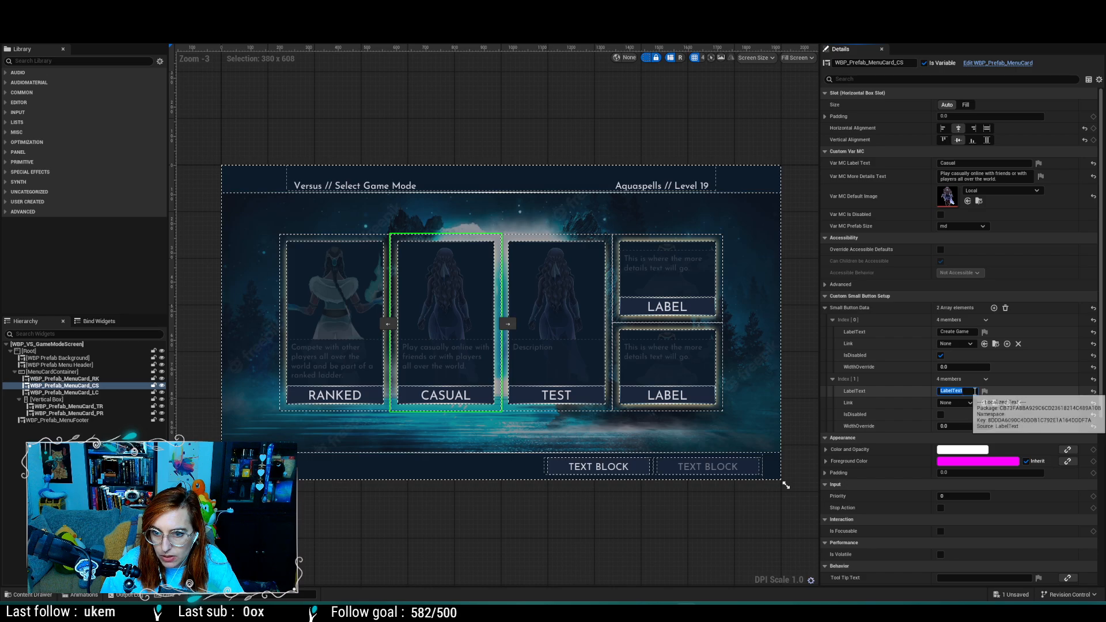
key("alt+Tab")
key("alt+Tab")
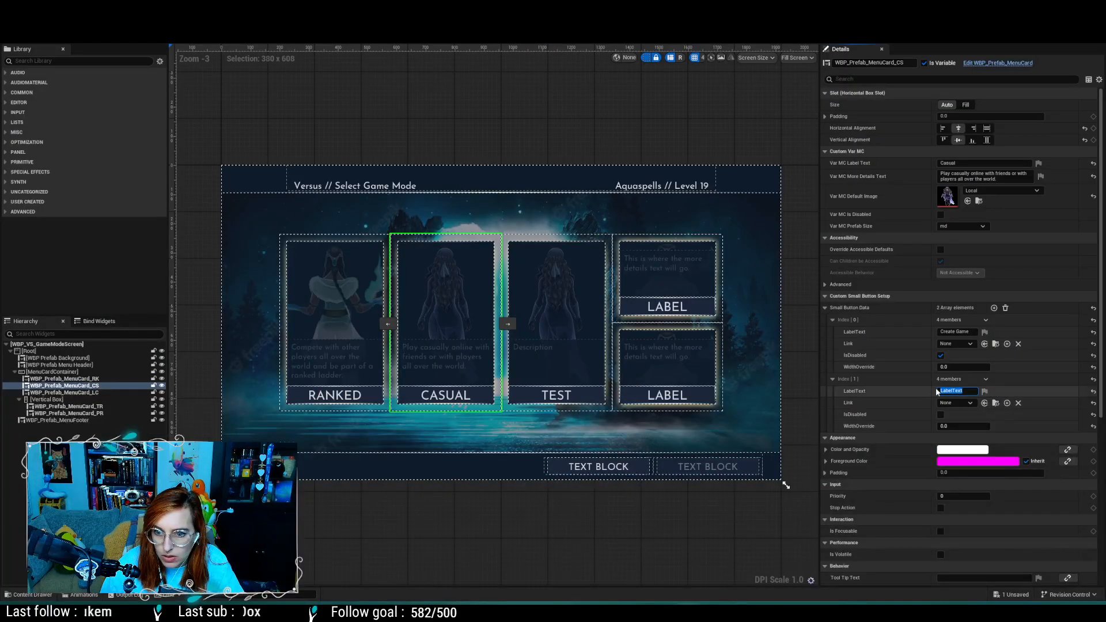
type("Join Gamn")
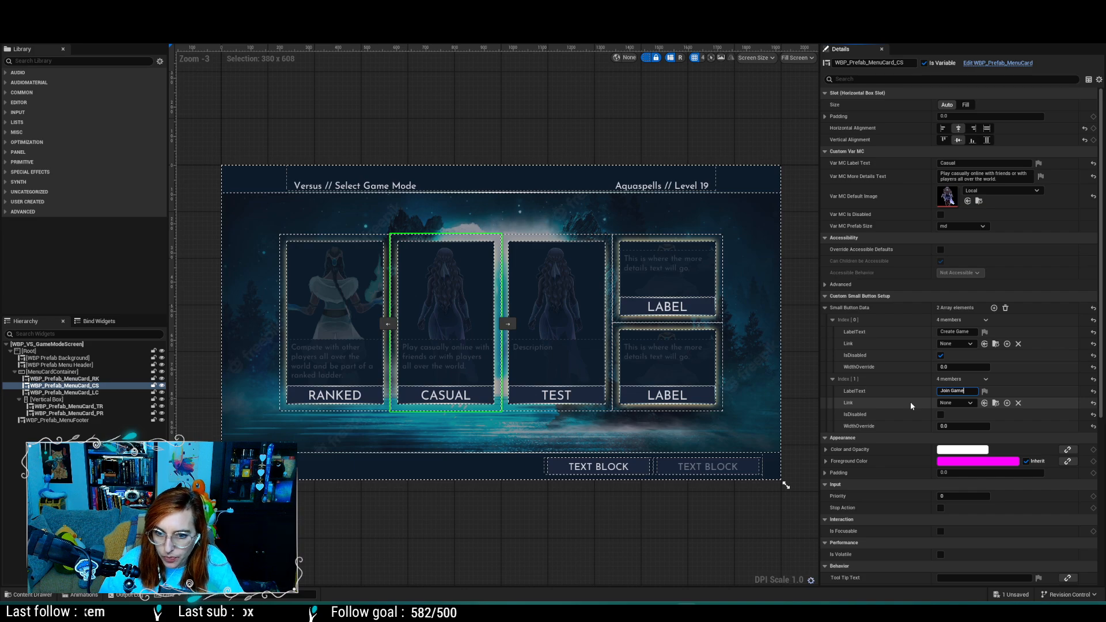
left_click(941, 415)
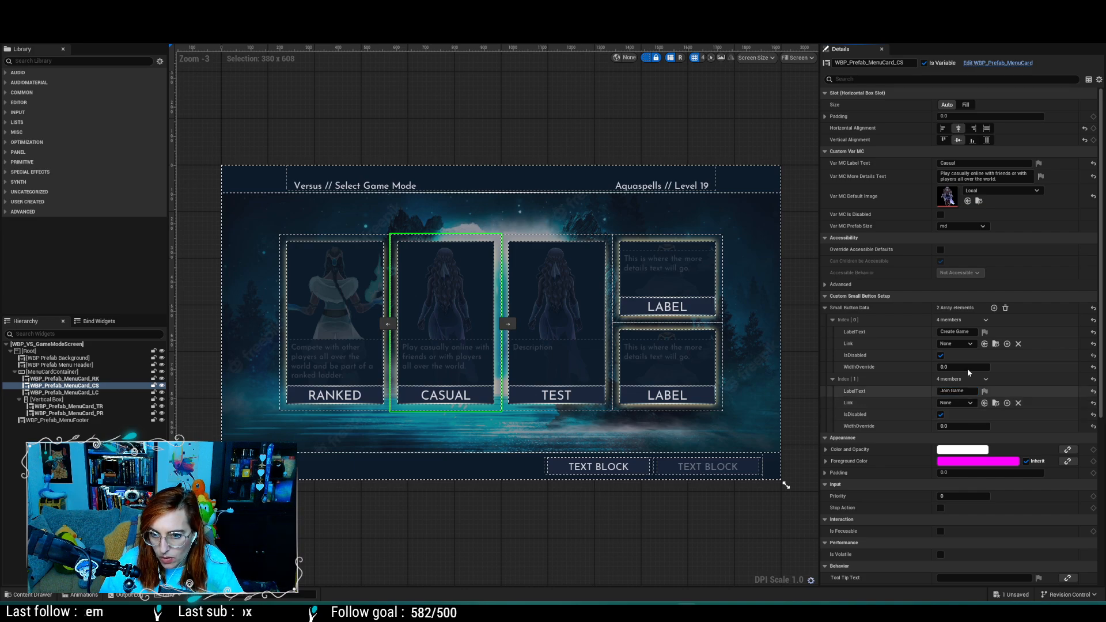
Step: Add a third small button entry to the Casual card labelled Random Opponent, disable it, and save the widget
left_click(994, 307)
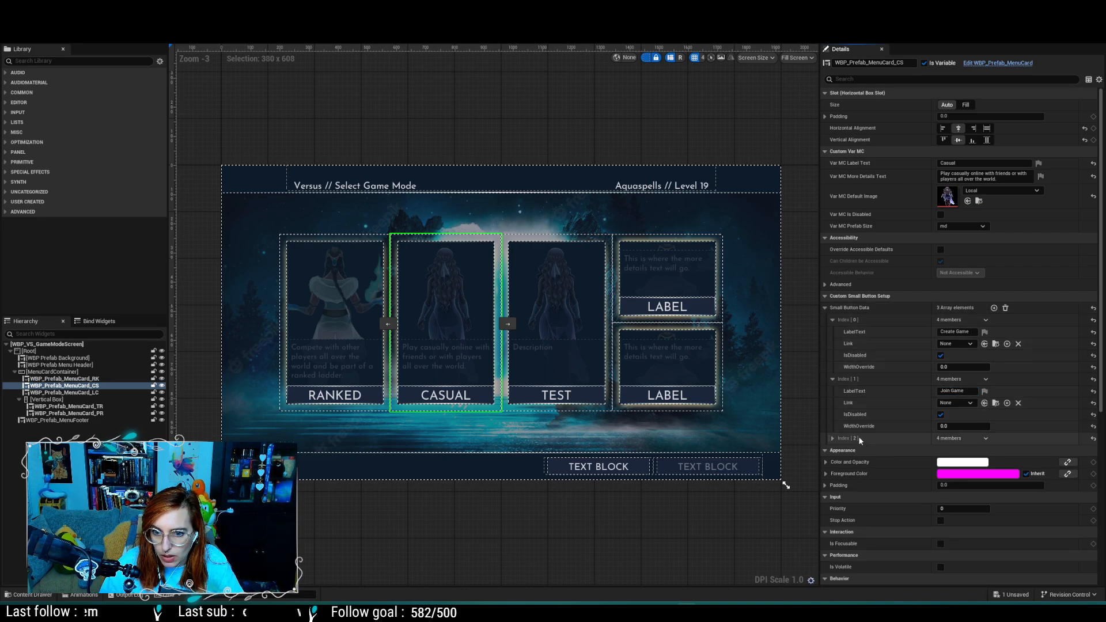
left_click(832, 439)
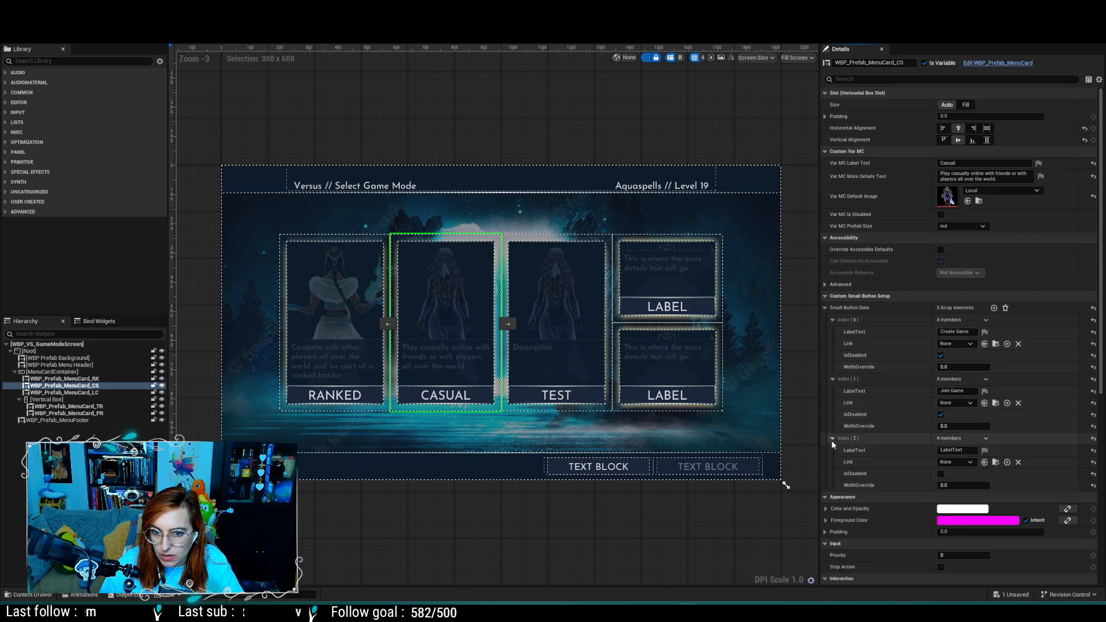
double_click(953, 450)
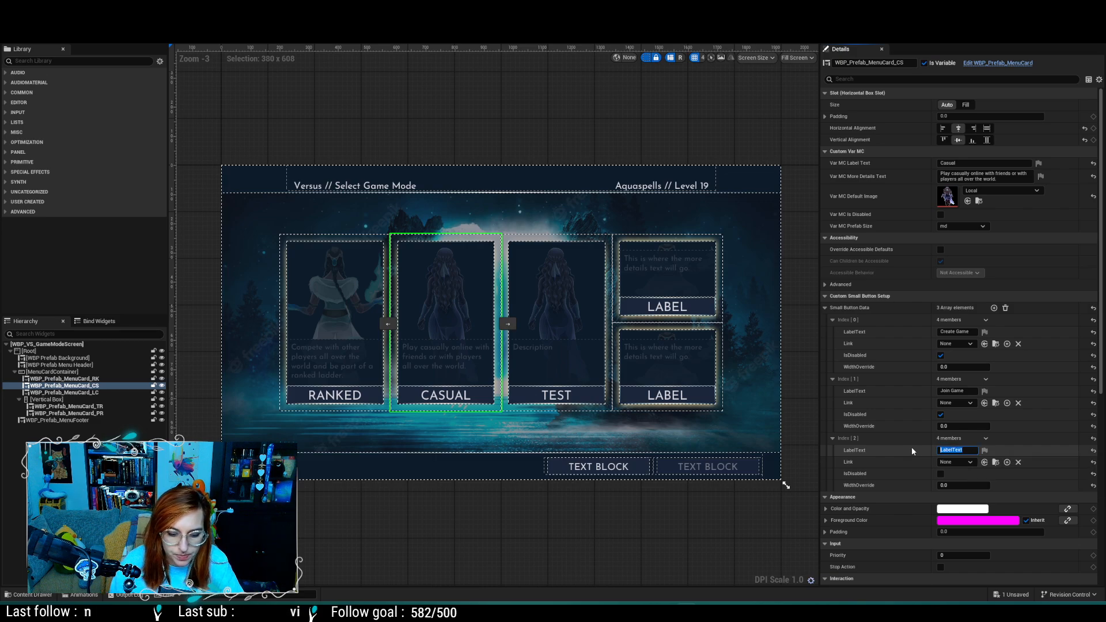
type("Random Oppo")
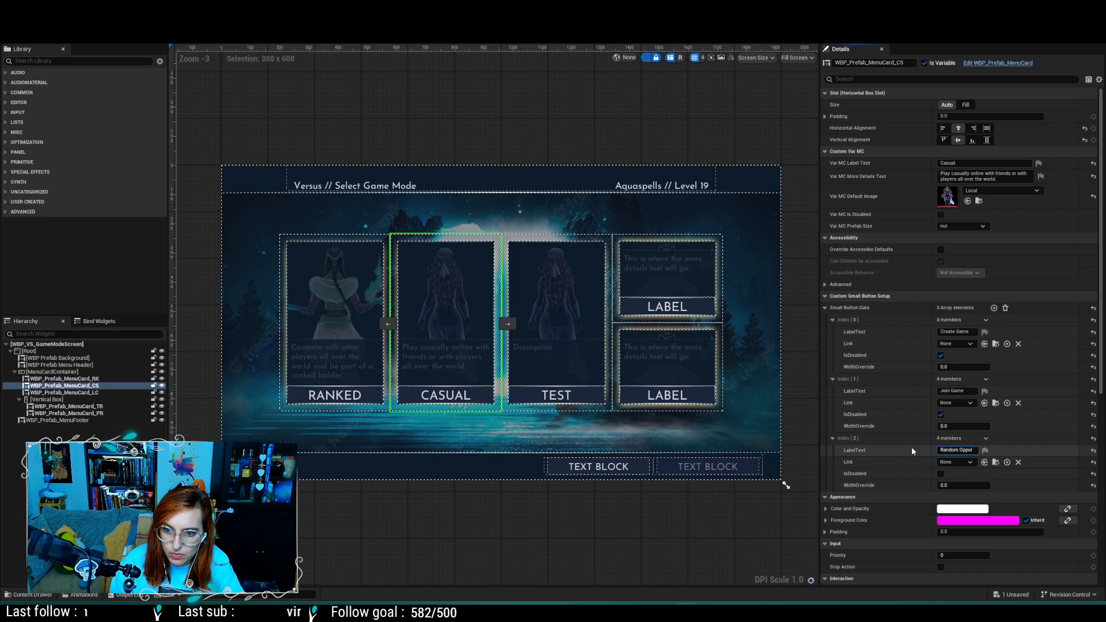
type("nent")
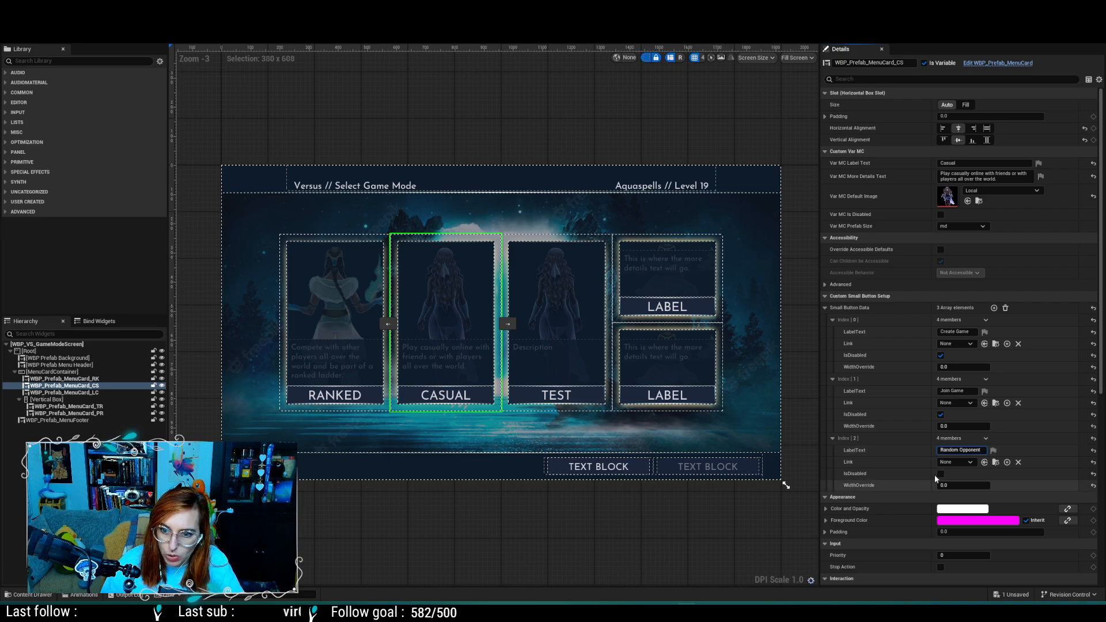
left_click(940, 474)
key("ctrl+s")
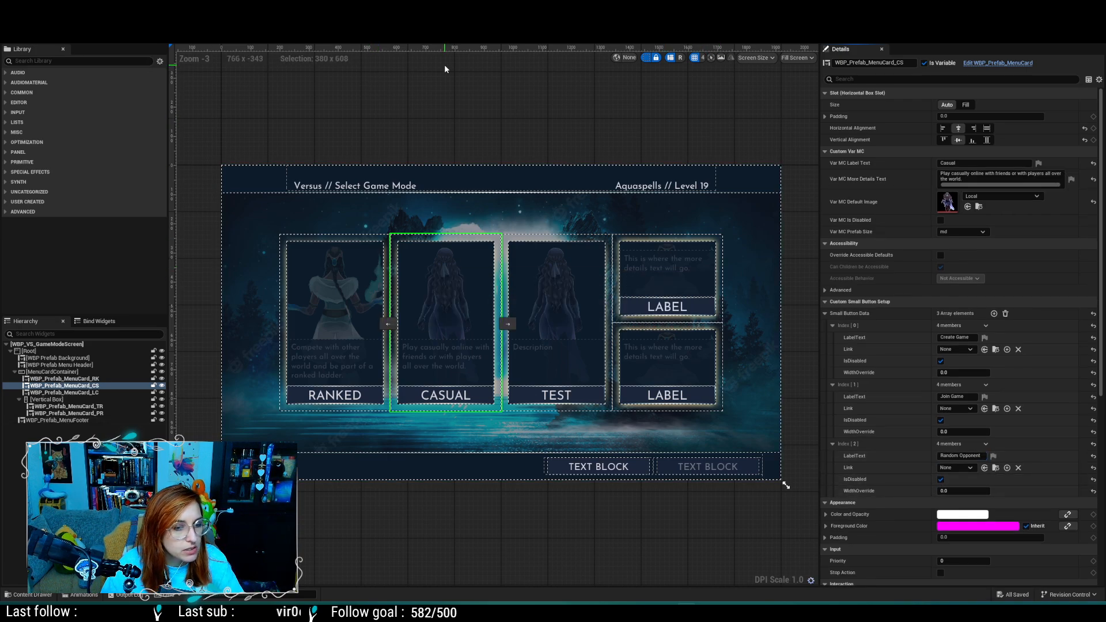
Step: Set the label text of the third menu card, WBP_Prefab_MenuCard_LC, to Local
left_click(552, 393)
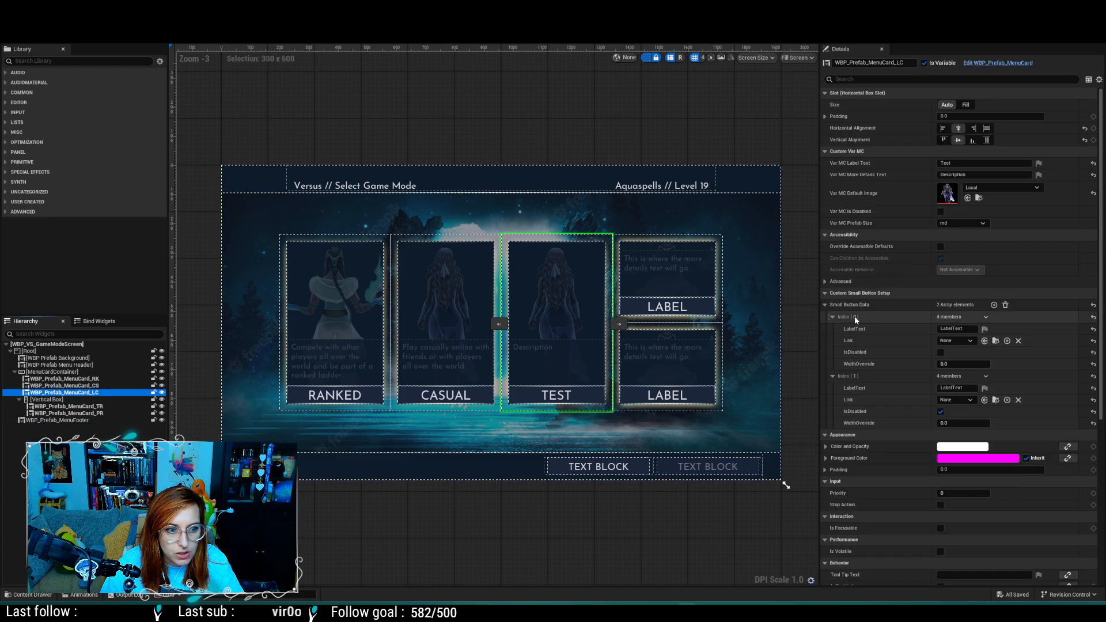
left_click(972, 164)
key("ctrl+a")
type("Loc")
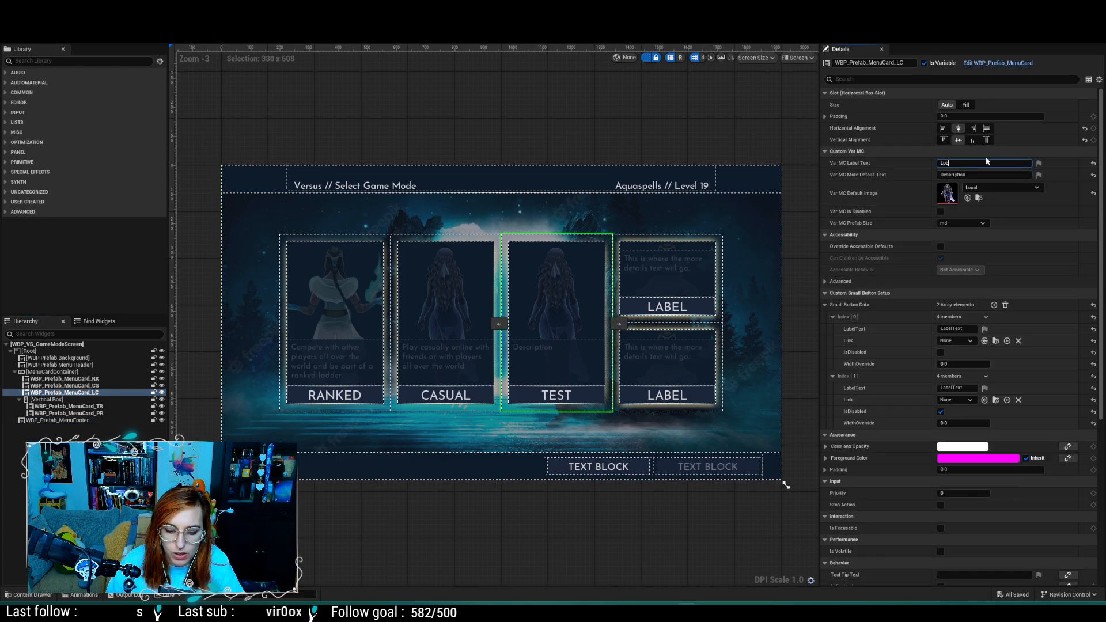
type("al")
key("Return")
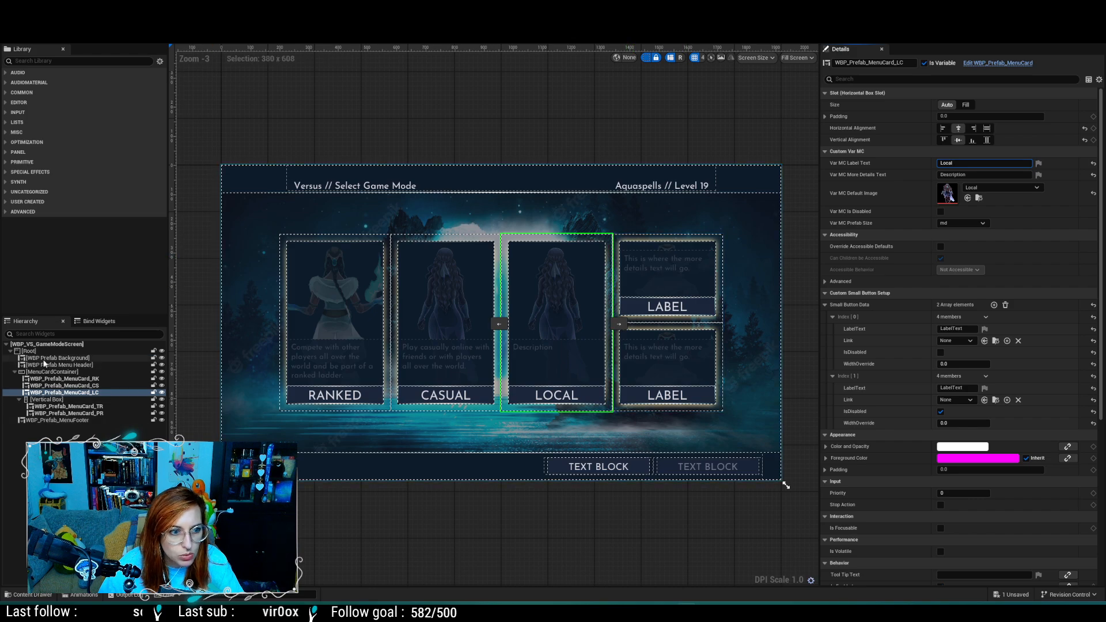
Step: Change the Casual card's default image to the Casual texture and save the widget
left_click(79, 386)
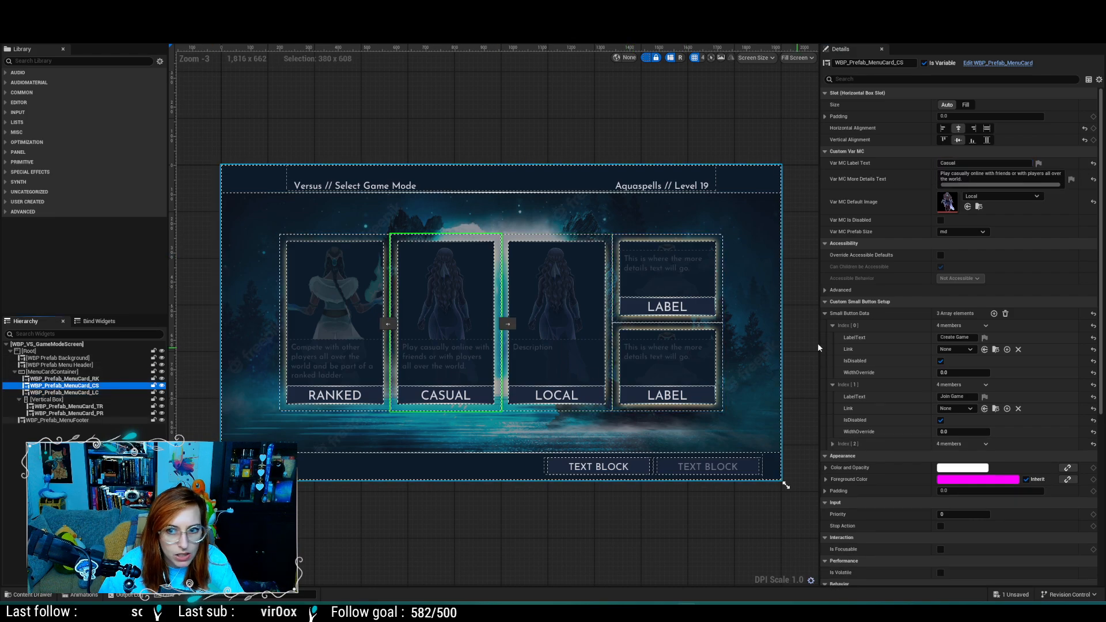
left_click(1029, 197)
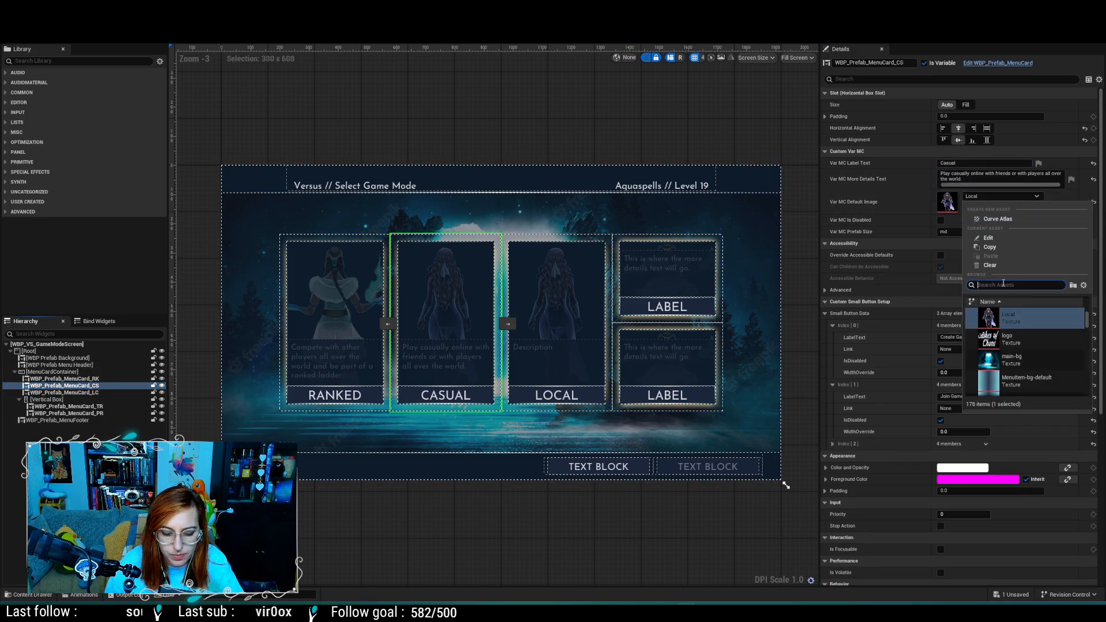
type("casual")
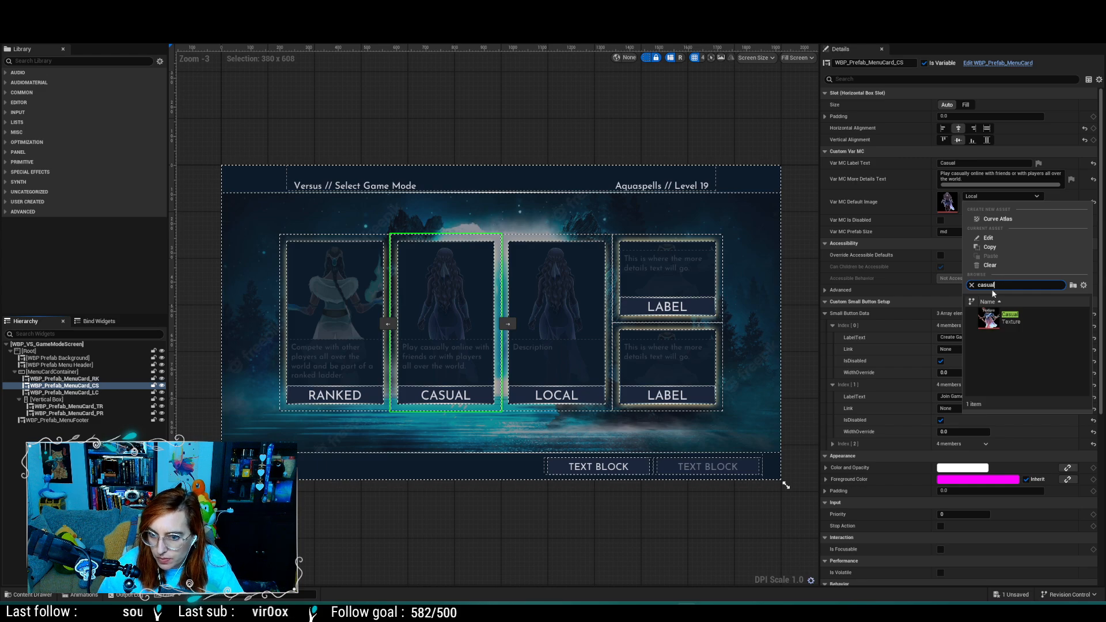
left_click(989, 318)
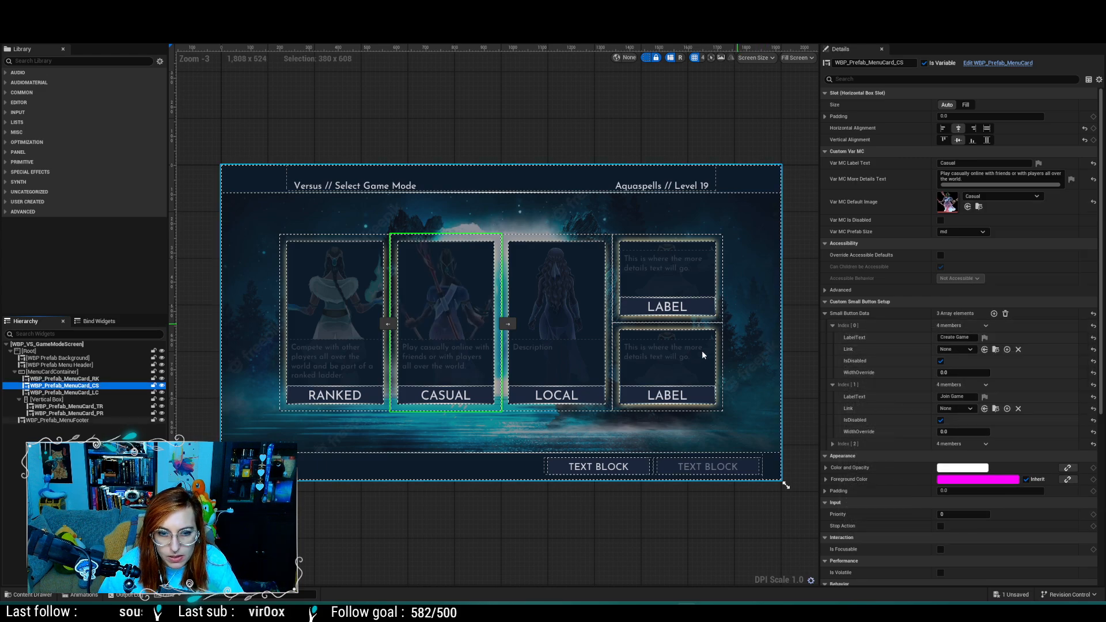
key("ctrl+s")
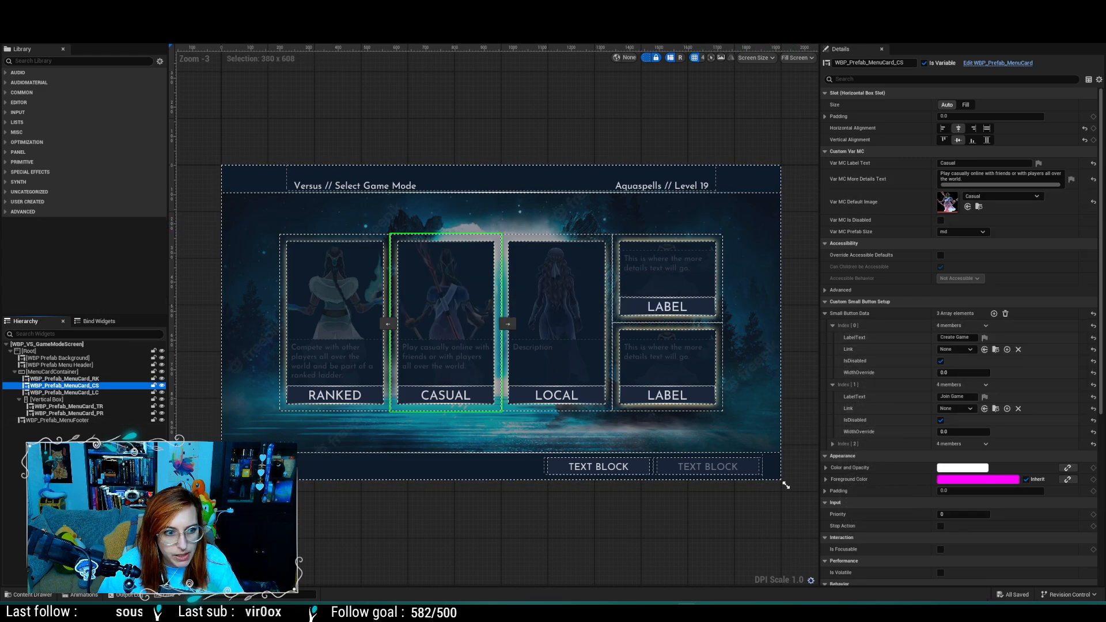
Step: Select the Local card, switch to the Adobe XD prototype, and copy the description text from its highlighted Local card
left_click(85, 392)
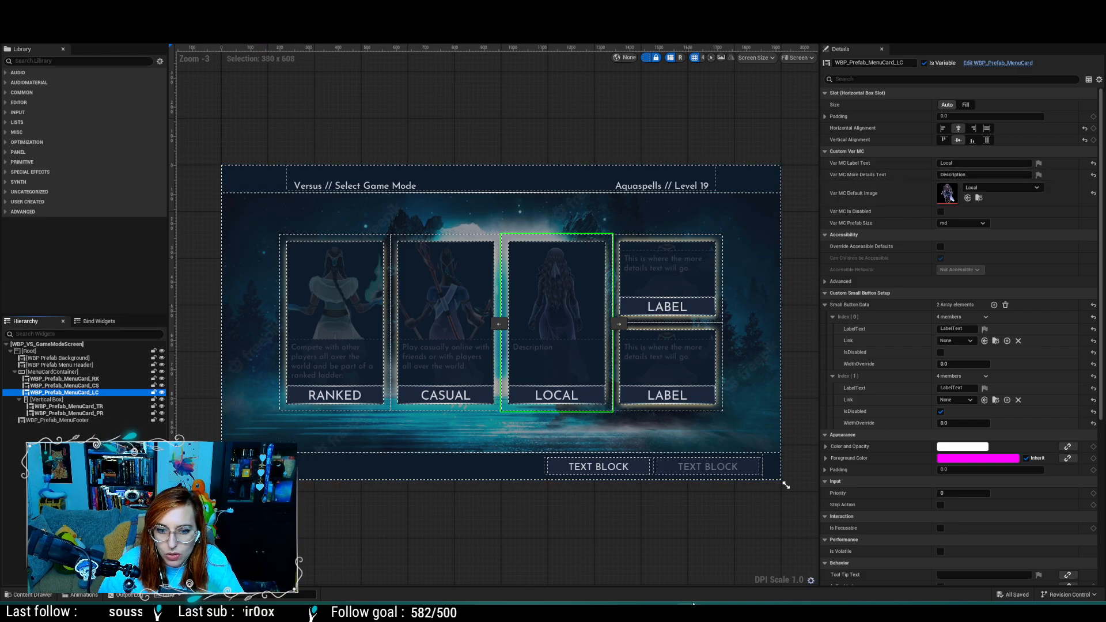
key("alt+Tab")
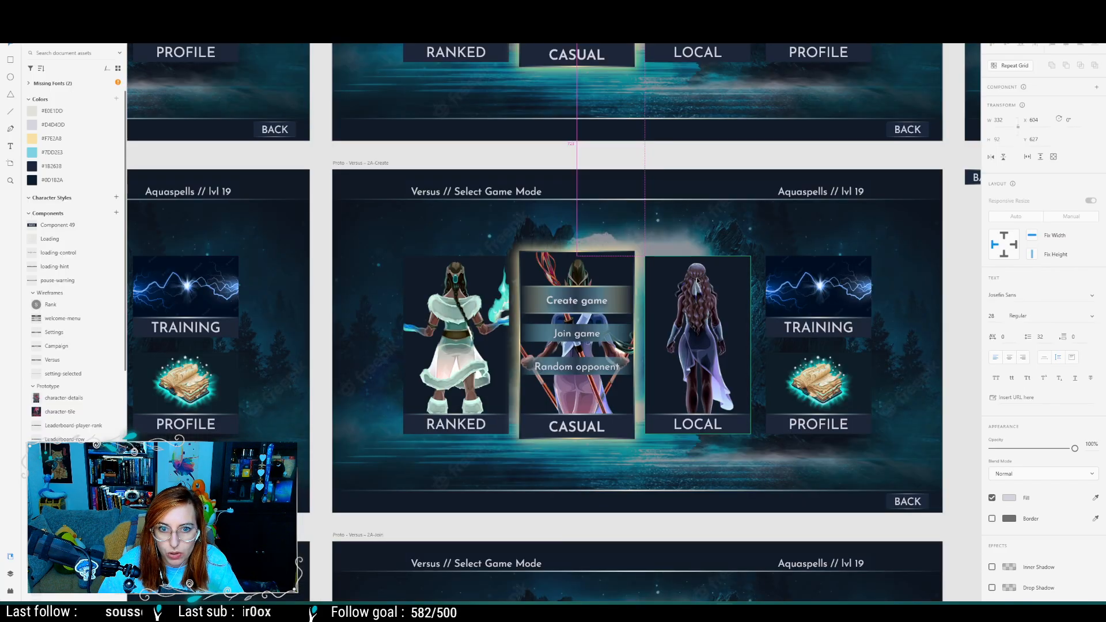
scroll(697, 280, "up", 8)
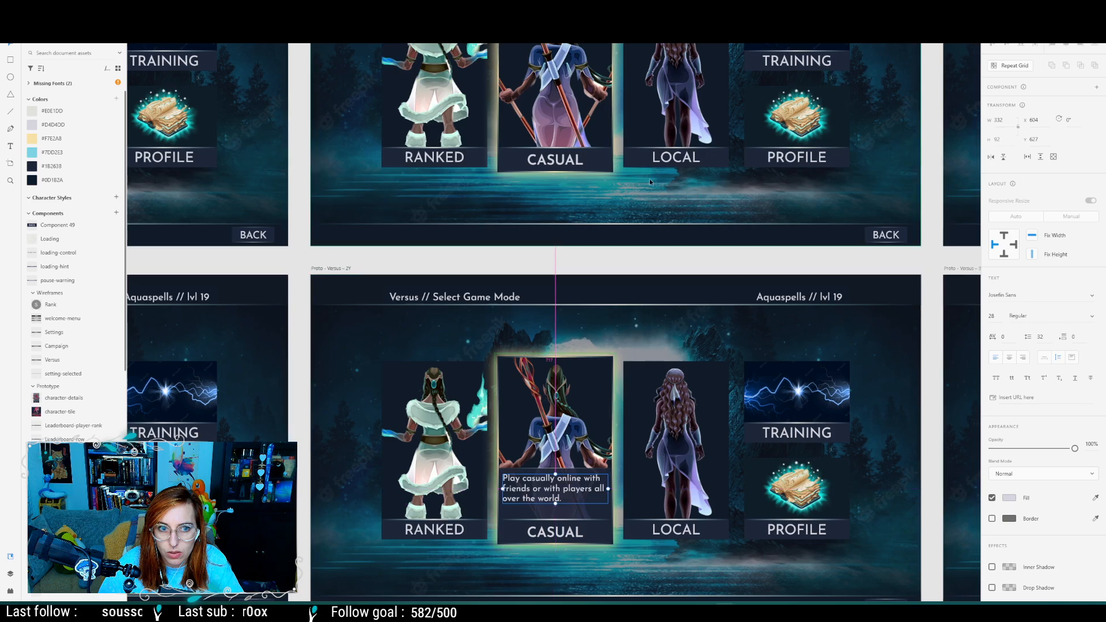
middle_click_drag(655, 234, 1105, 373)
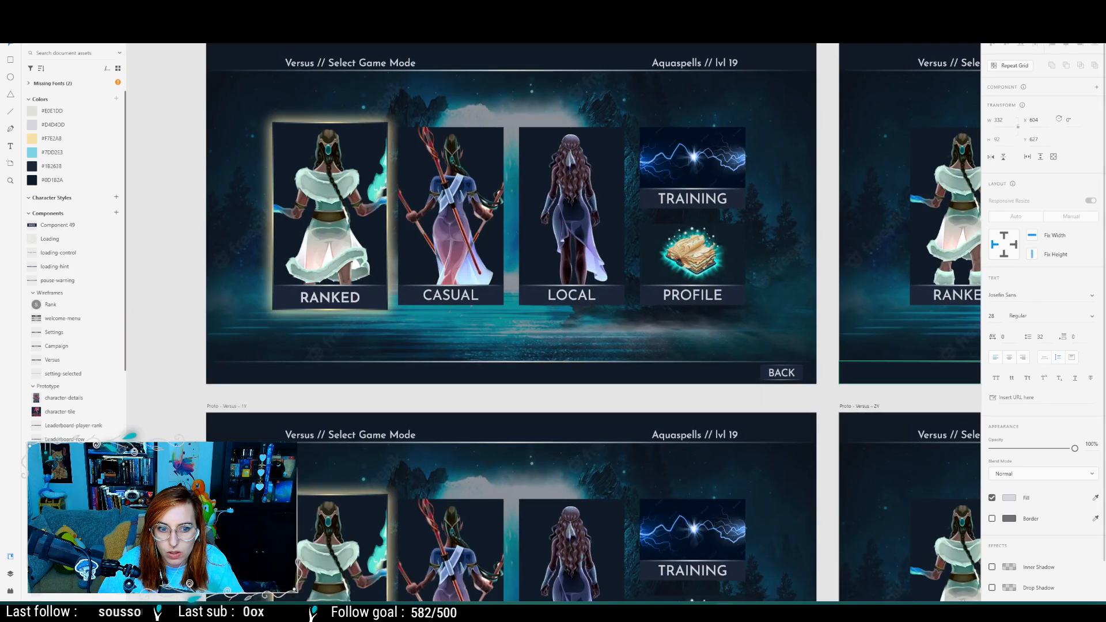
middle_click_drag(586, 481, 449, 0)
middle_click_drag(703, 469, 217, 494)
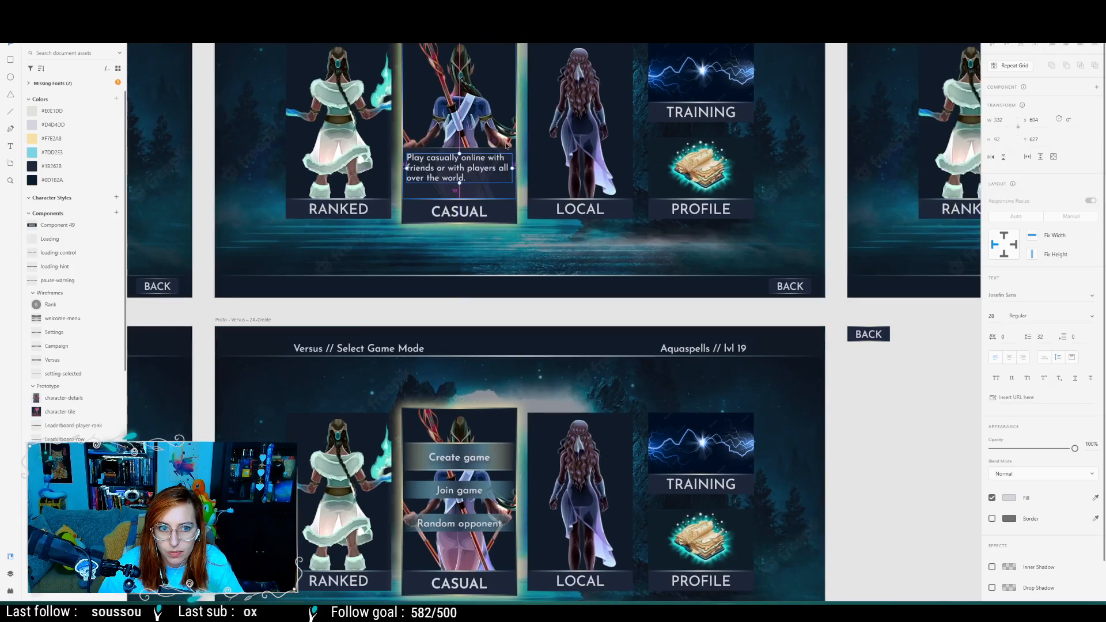
middle_click_drag(864, 173, 350, 279)
middle_click_drag(594, 294, 311, 294)
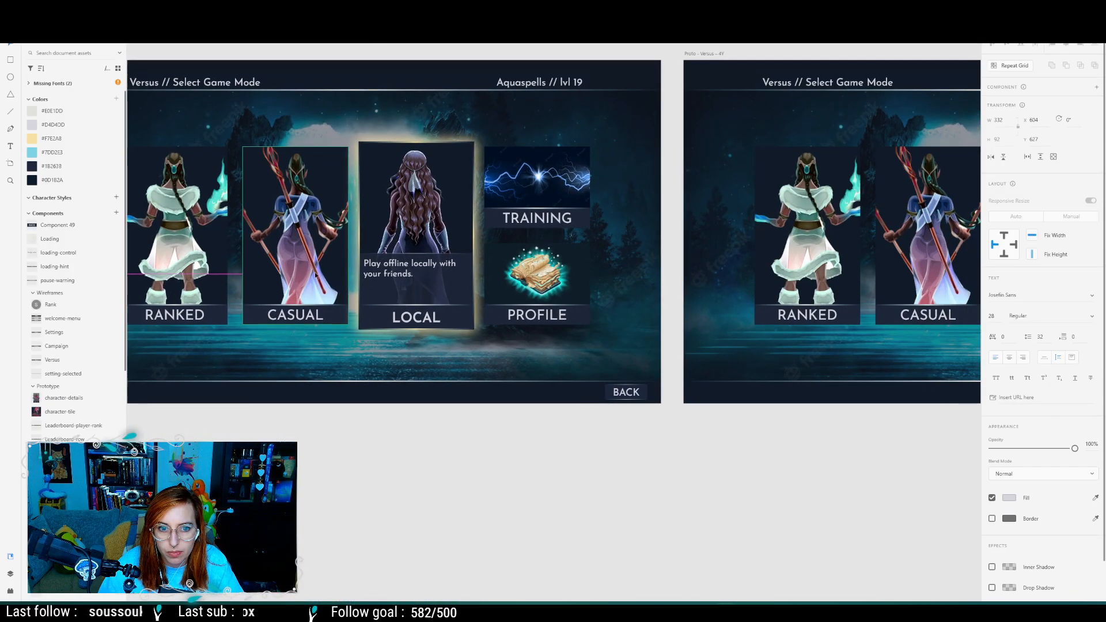
left_click(411, 272)
double_click(412, 272)
key("ctrl+c")
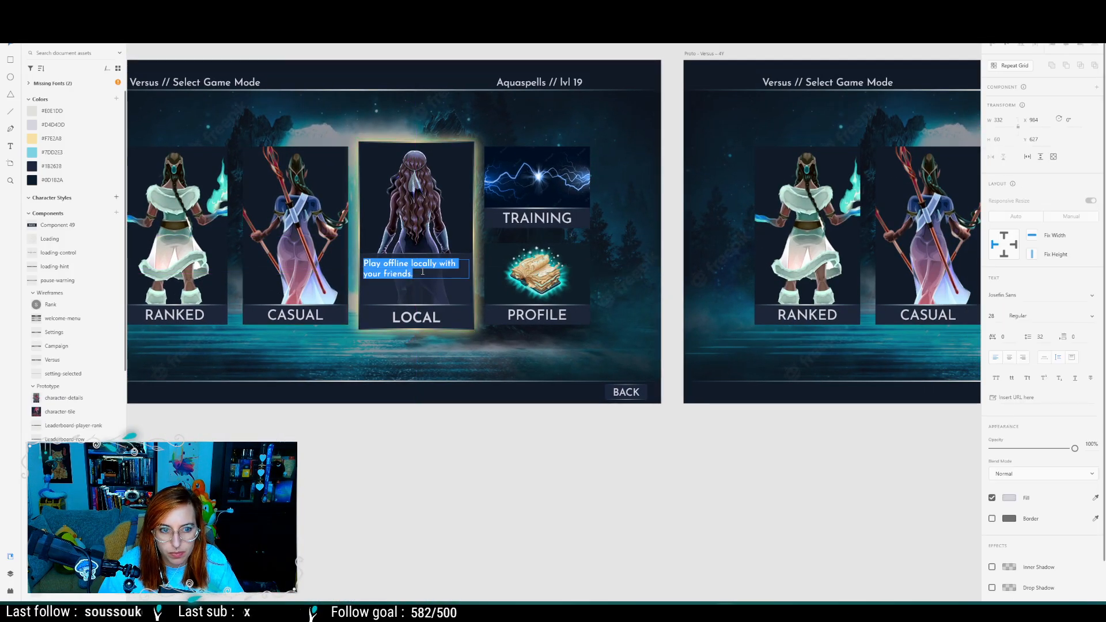
Step: Return to the game mode screen widget, replace the Local card's more details text with the copied description, and save
key("alt+Tab")
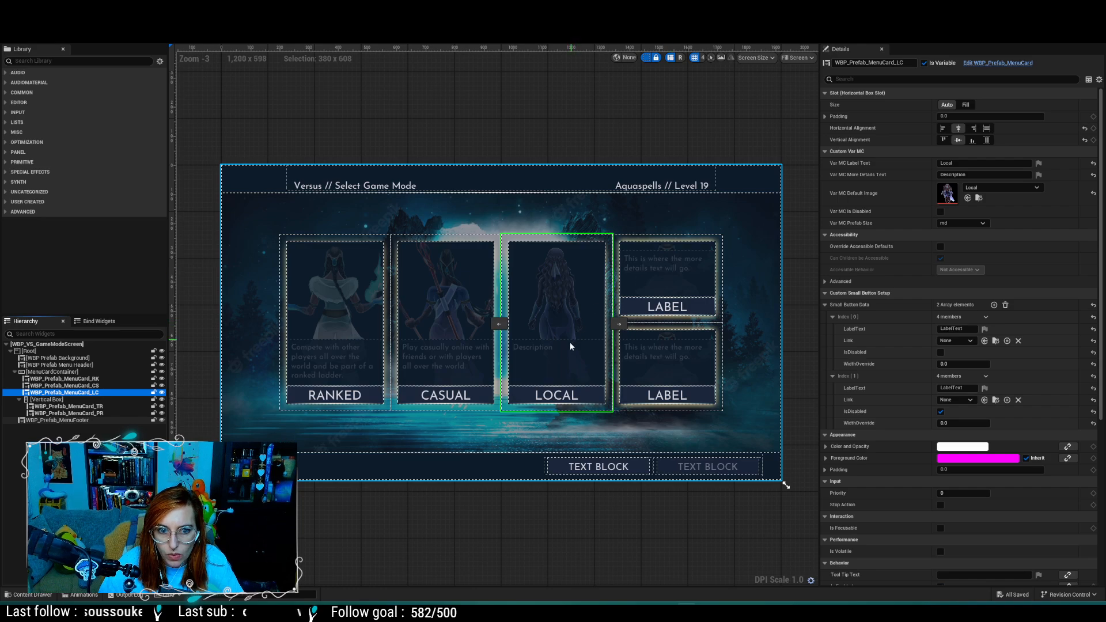
left_click(986, 175)
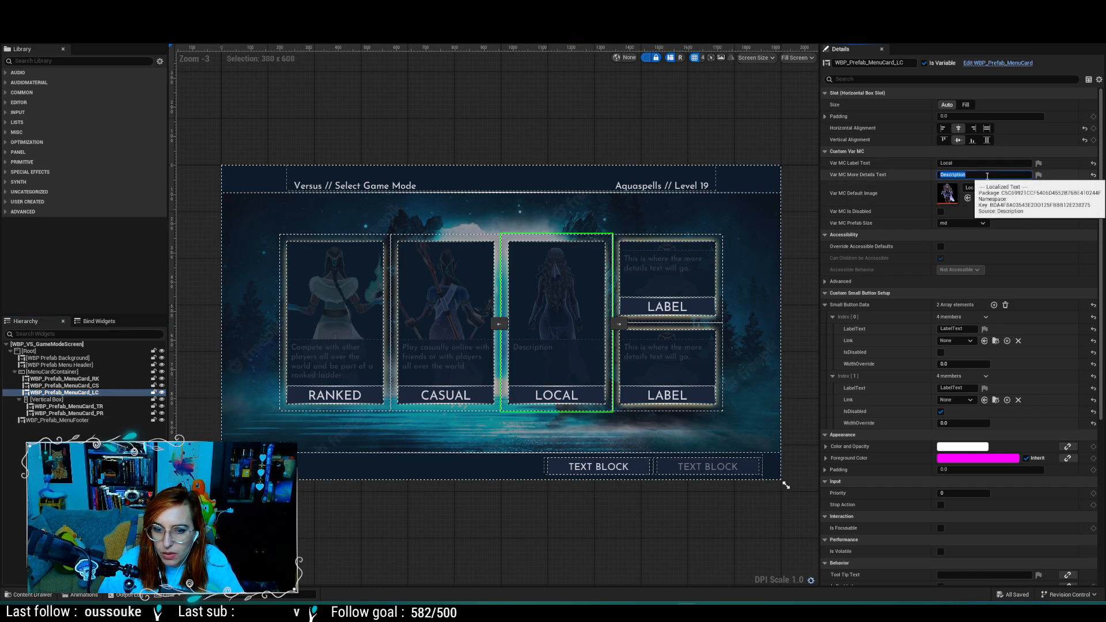
key("ctrl+v")
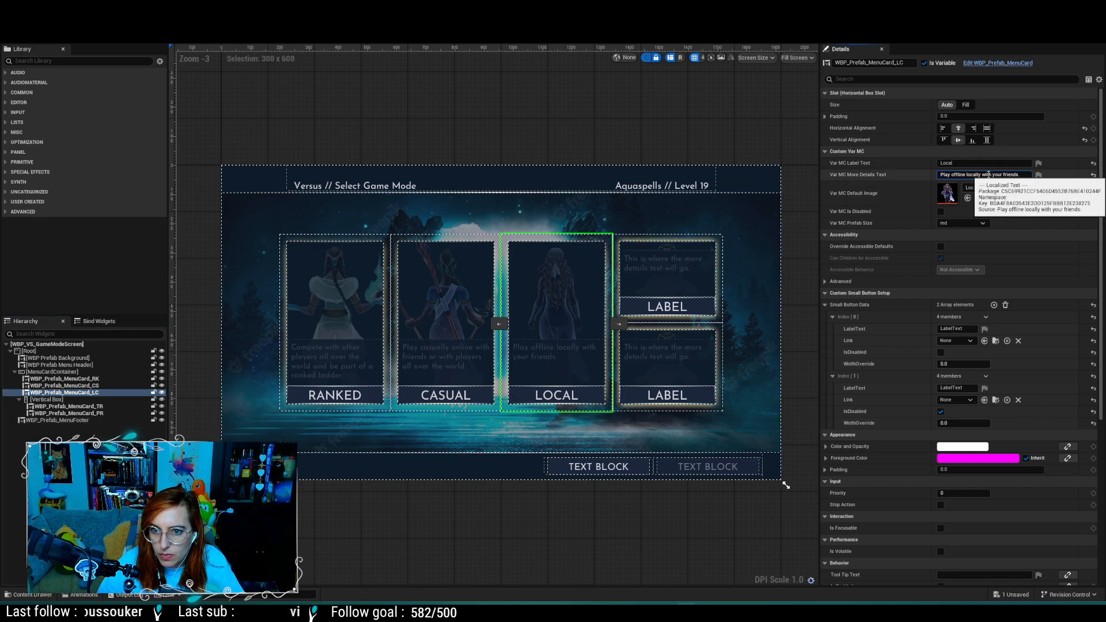
key("ctrl+s")
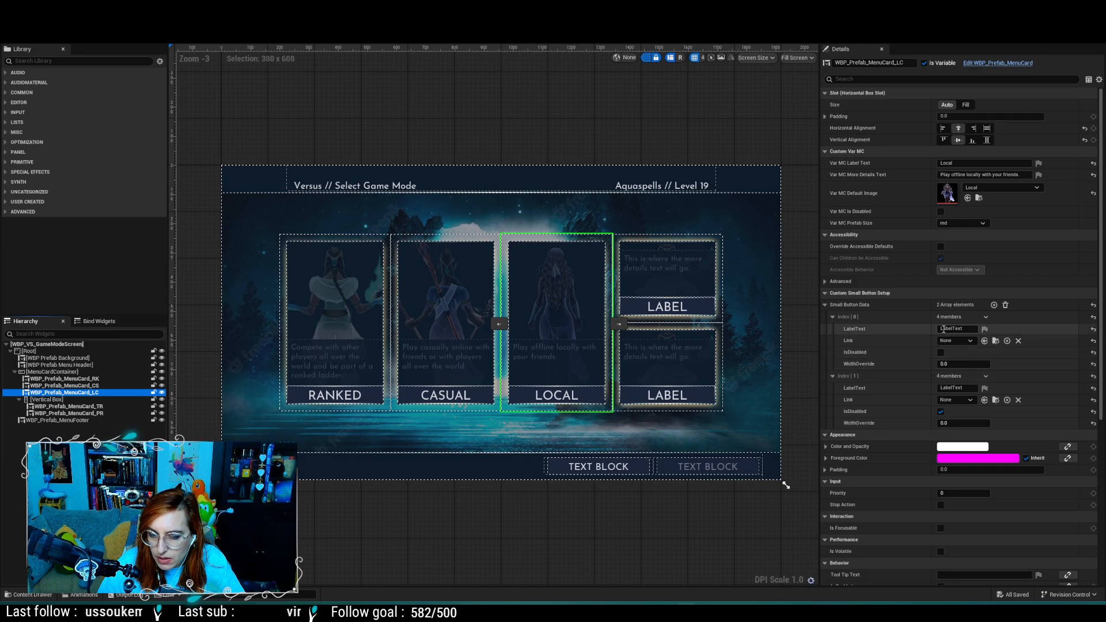
Step: Check the prototype for small buttons on the Local card and remove all small button entries from that card in the widget
key("alt+Tab")
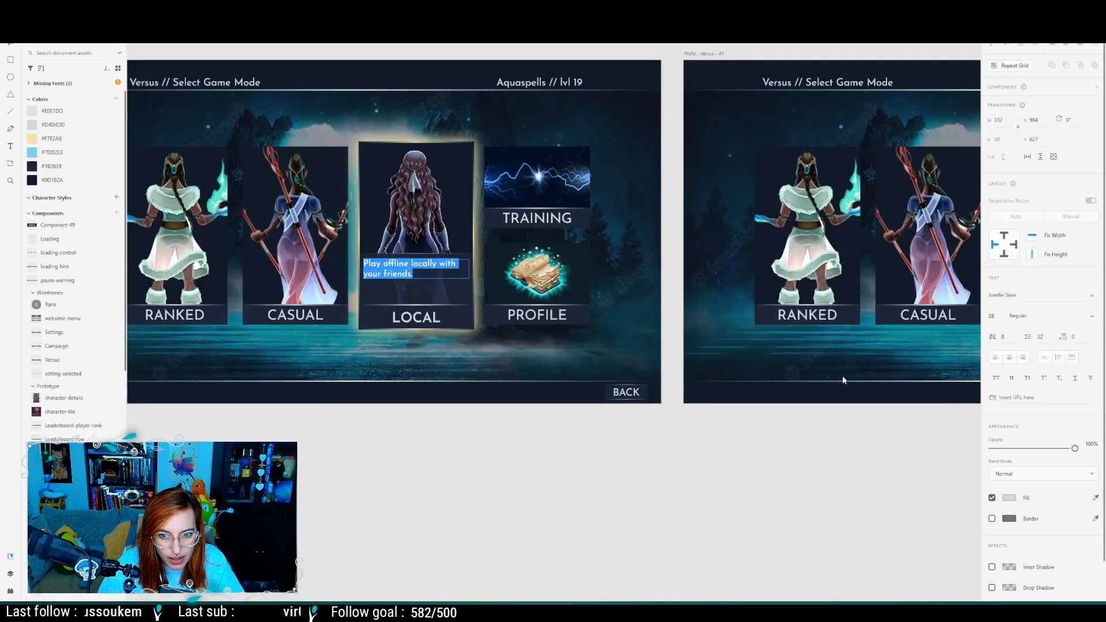
key("Escape")
scroll(438, 459, "down", 5, "ctrl")
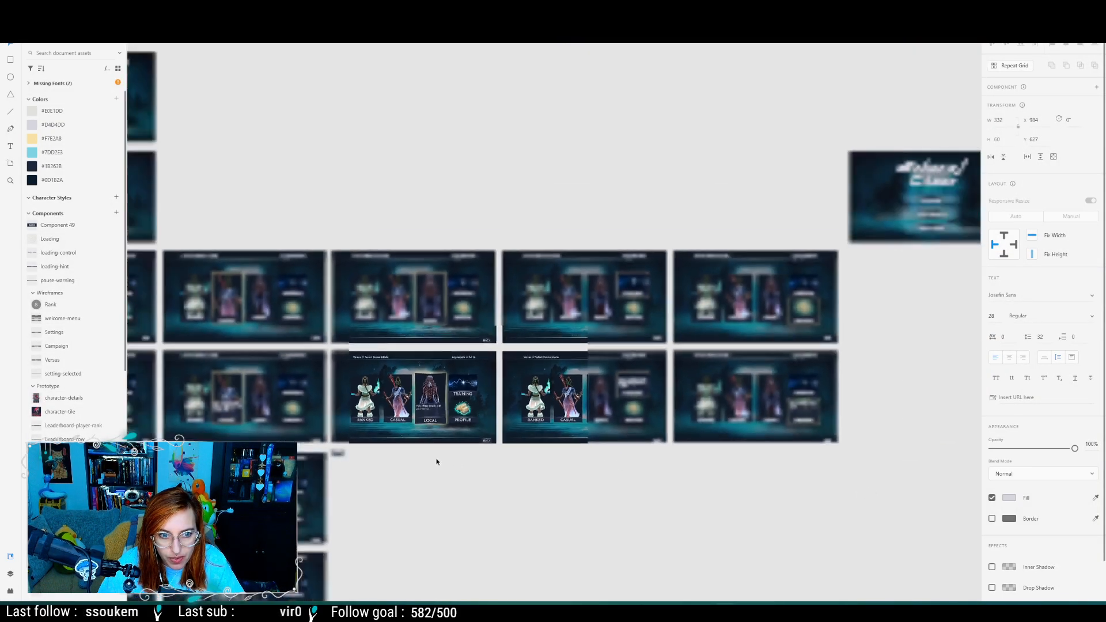
middle_click_drag(510, 458, 697, 188)
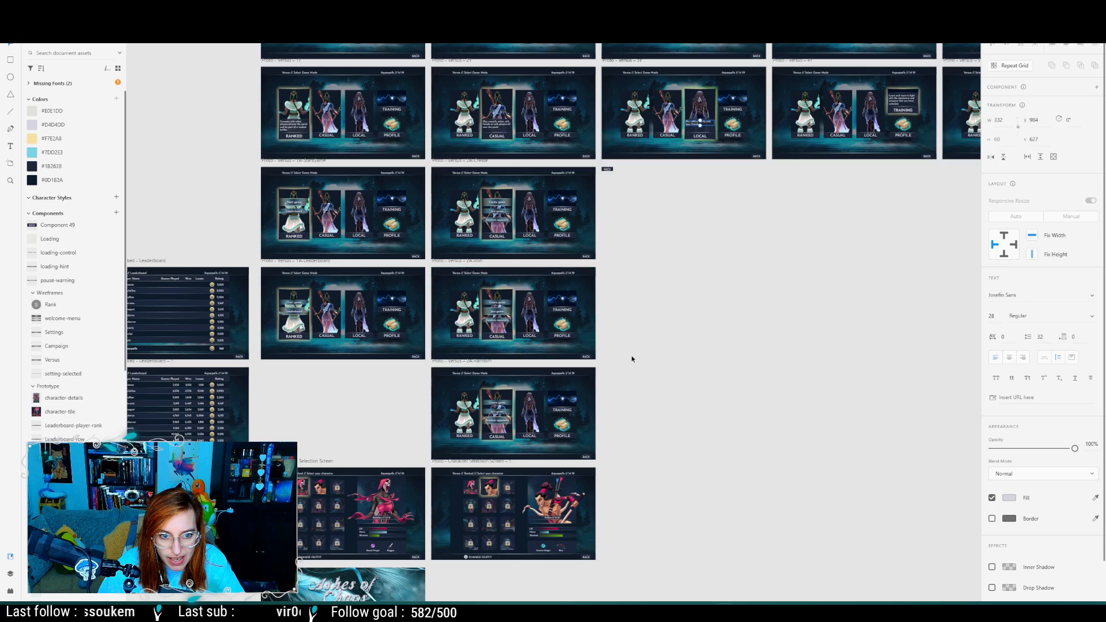
key("alt+Tab")
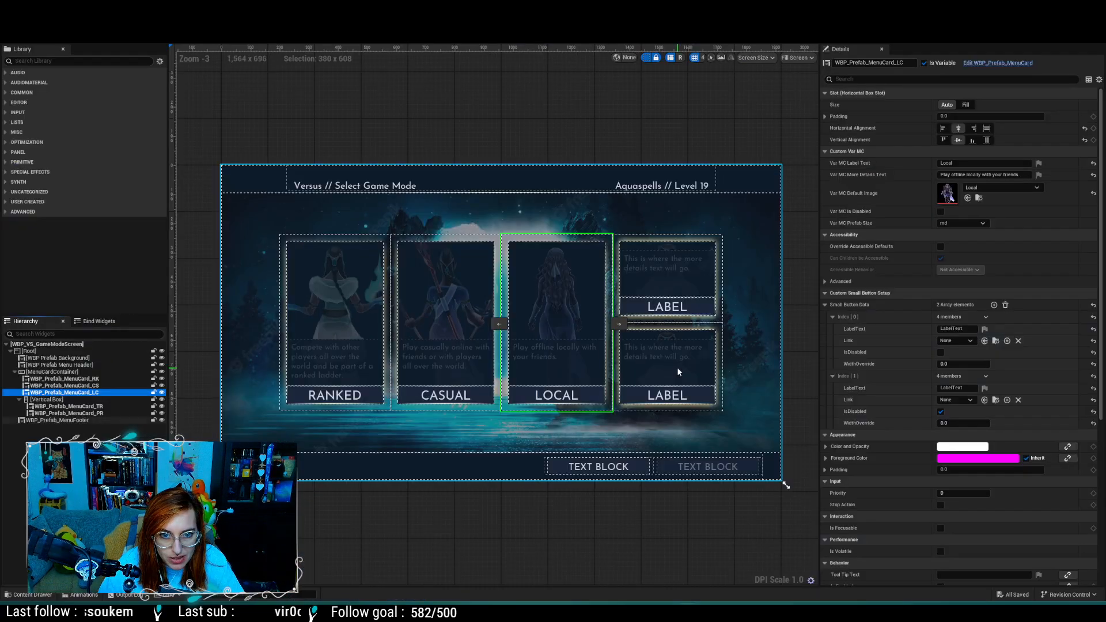
left_click(1005, 305)
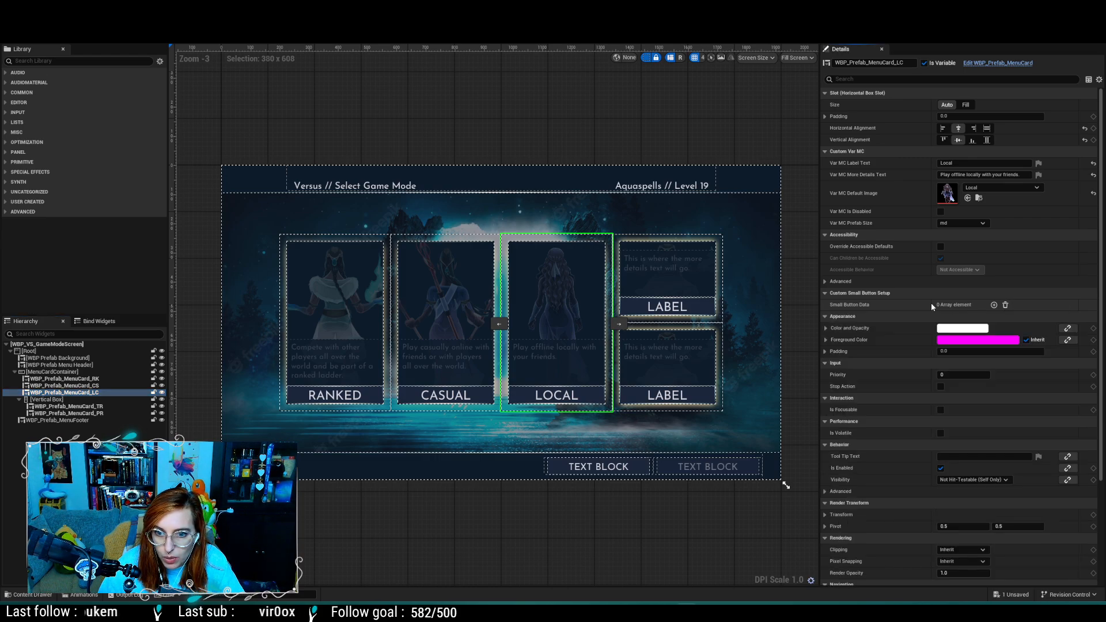
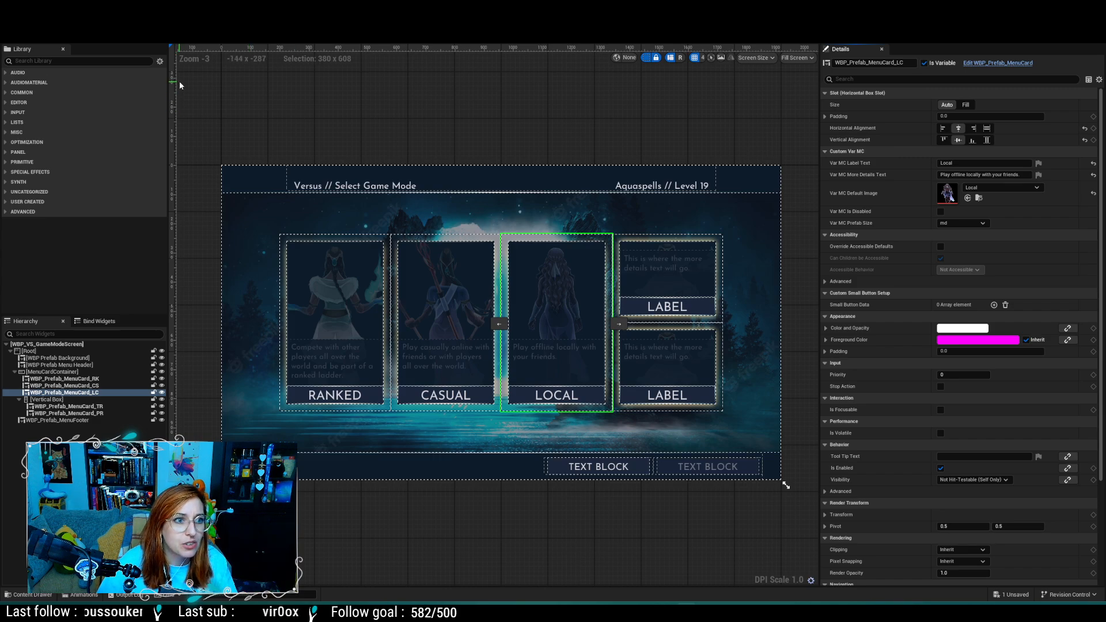
Step: Examine the Local card's events and the card container, and review the MenuCard button's properties and events in the menu card prefab
left_click(56, 60)
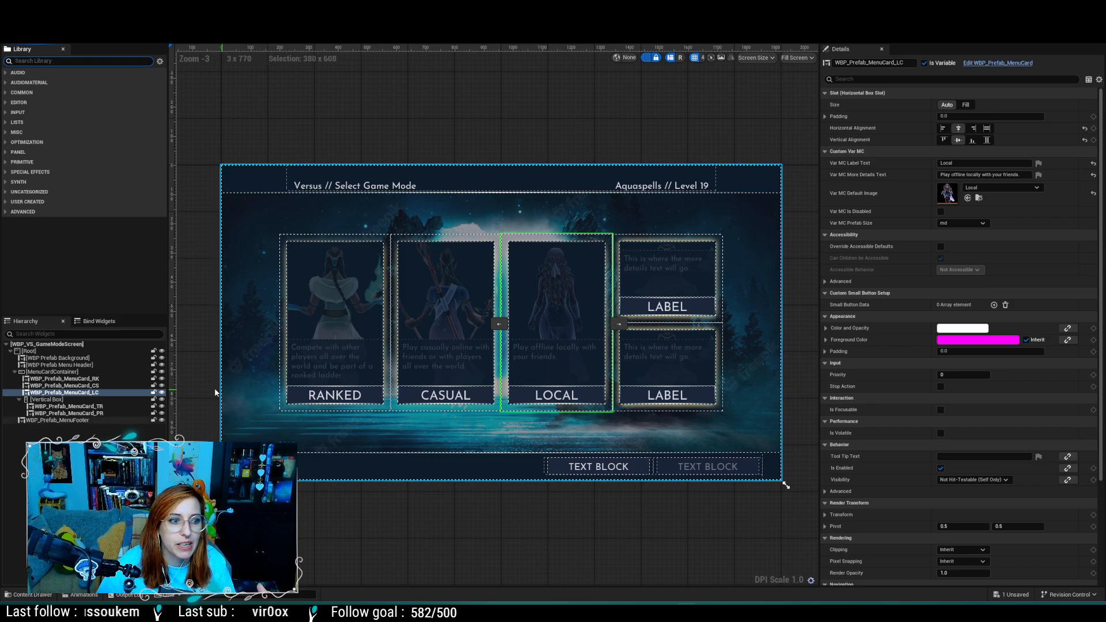
scroll(948, 365, "down", 5)
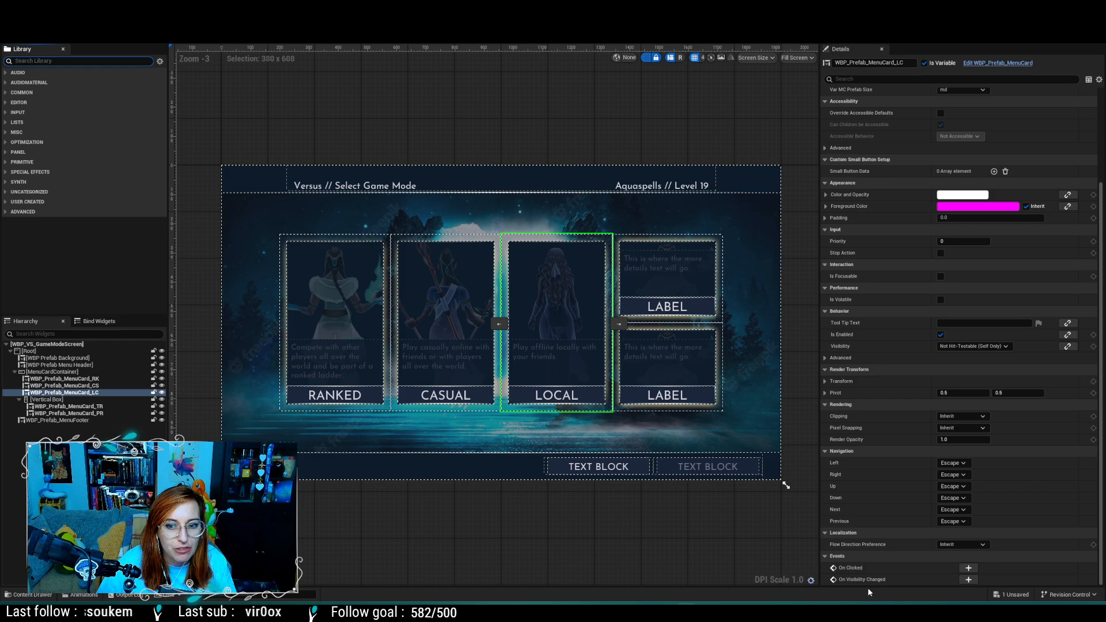
left_click(71, 373)
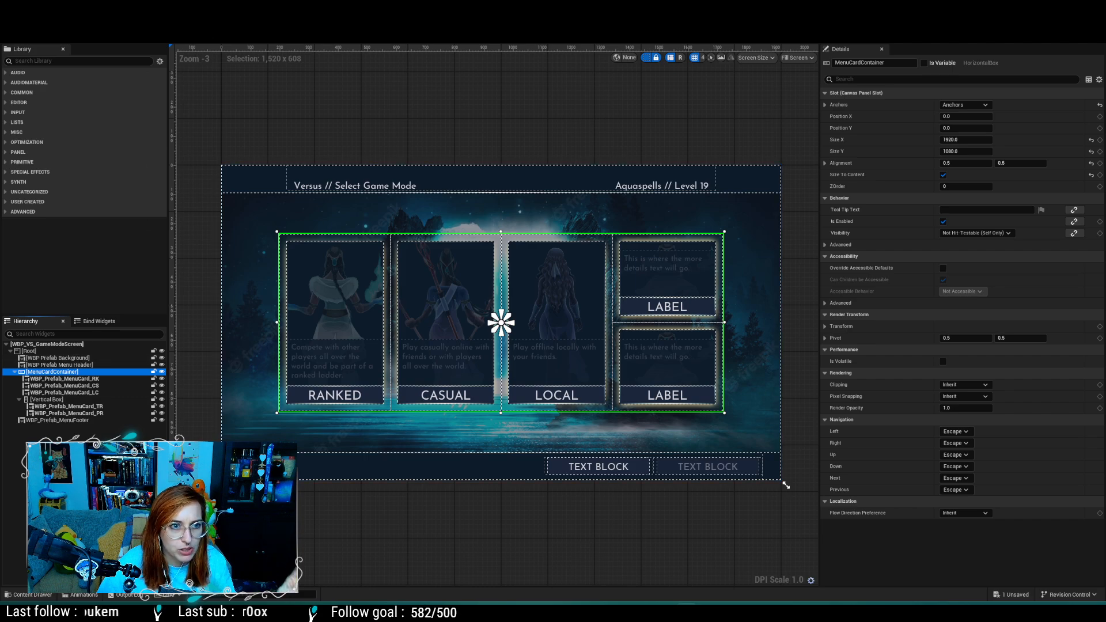
left_click(191, 21)
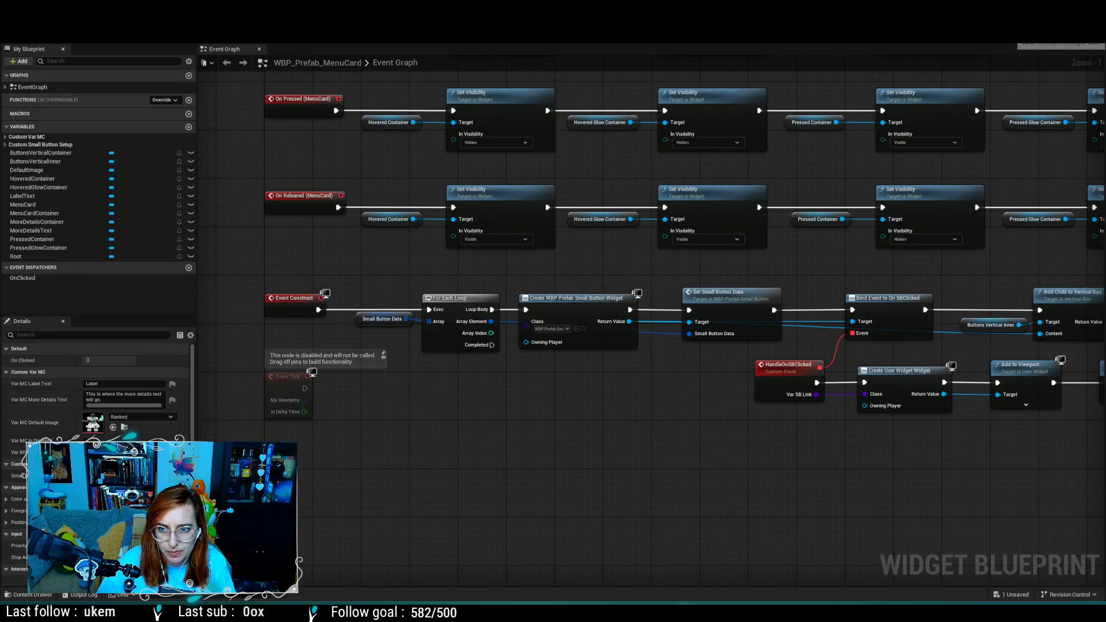
left_click(1037, 35)
left_click(62, 387)
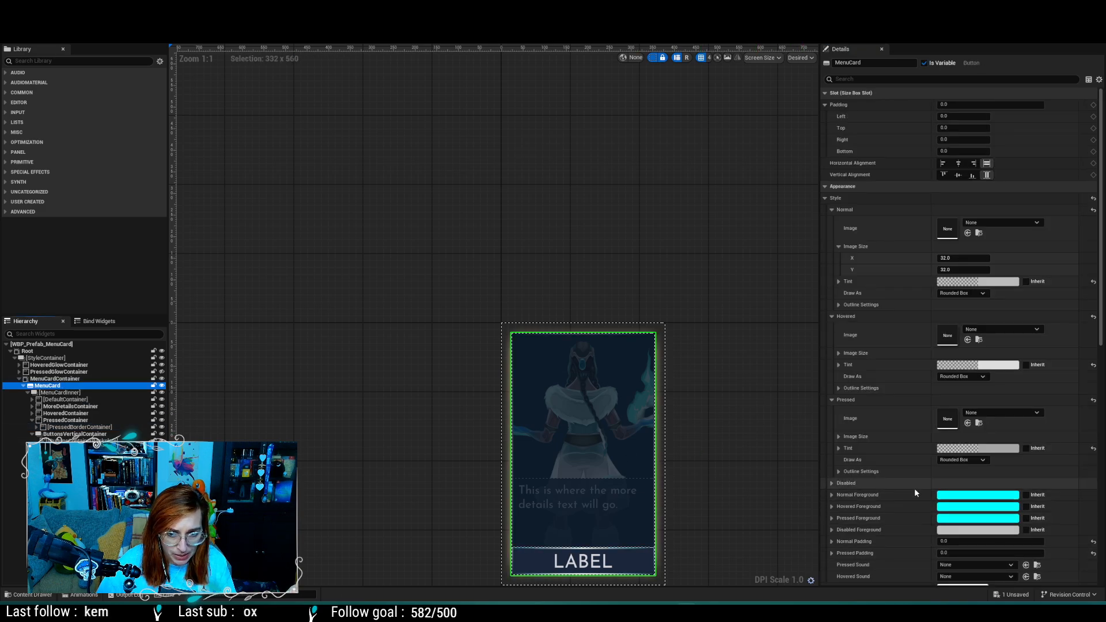
scroll(914, 489, "down", 15)
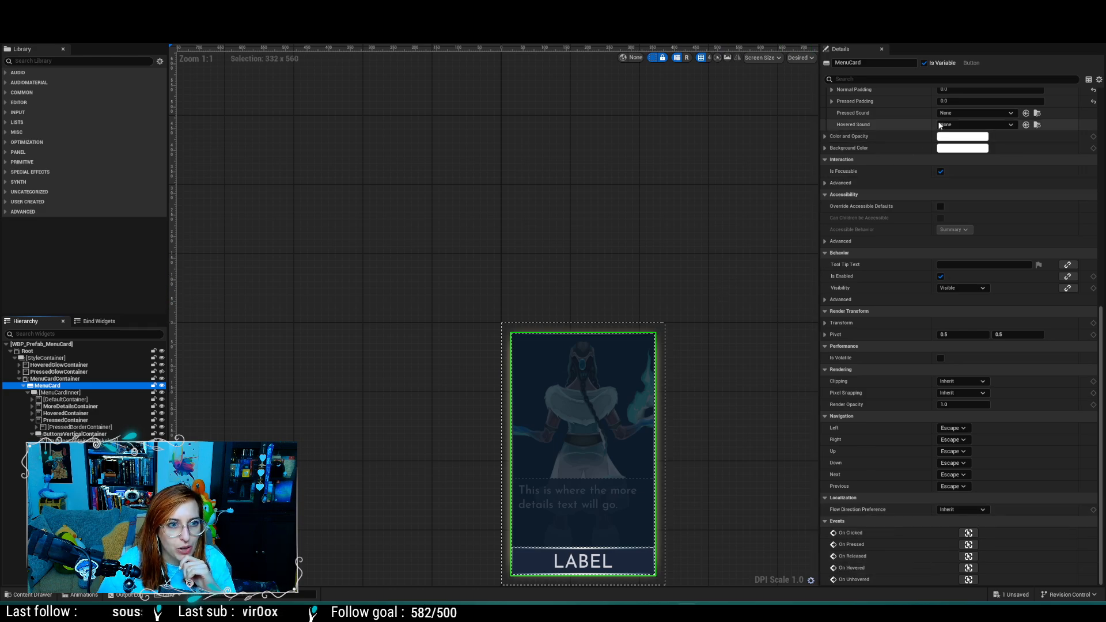
Step: Examine the menu card prefab's event graph, including the hover, press and release events and the small button construction logic
left_click(1084, 34)
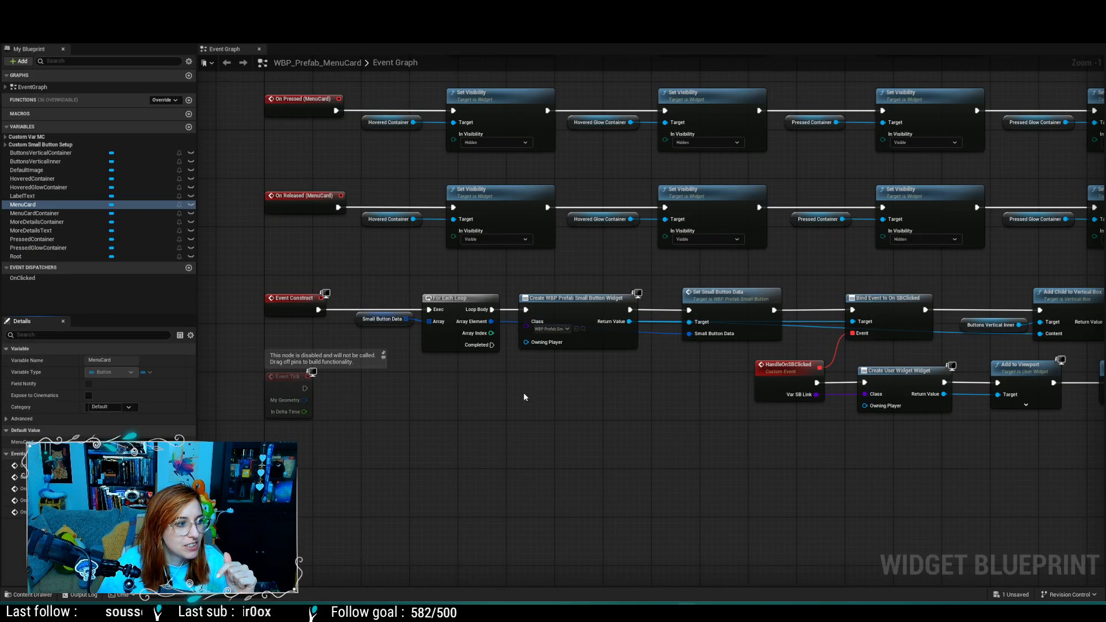
scroll(525, 396, "down", 2)
scroll(524, 397, "down", 1)
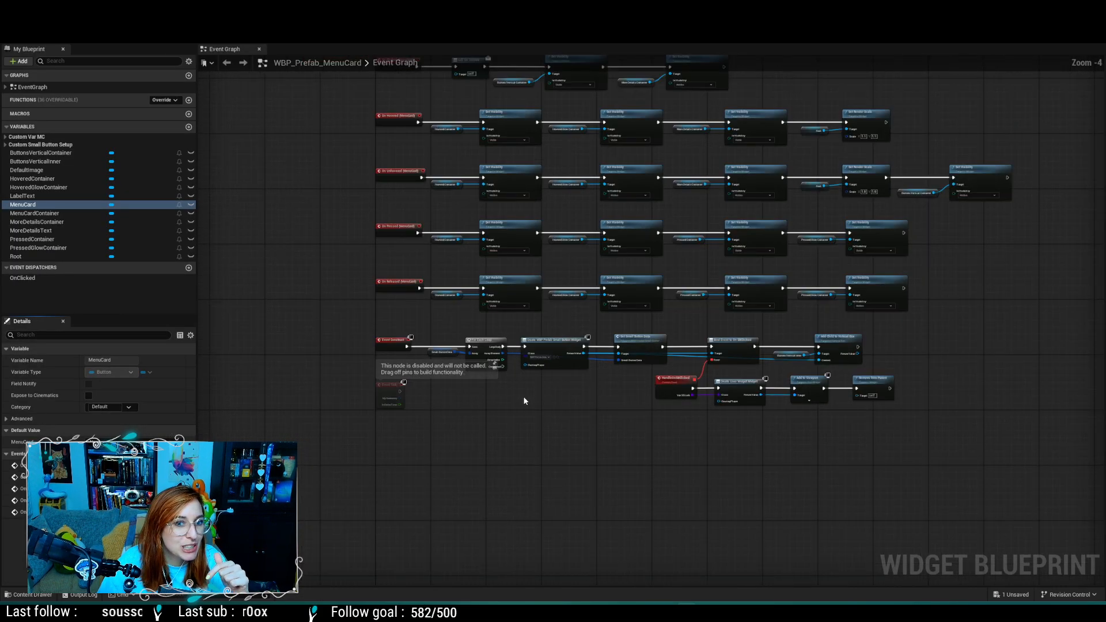
right_click_drag(494, 431, 425, 477)
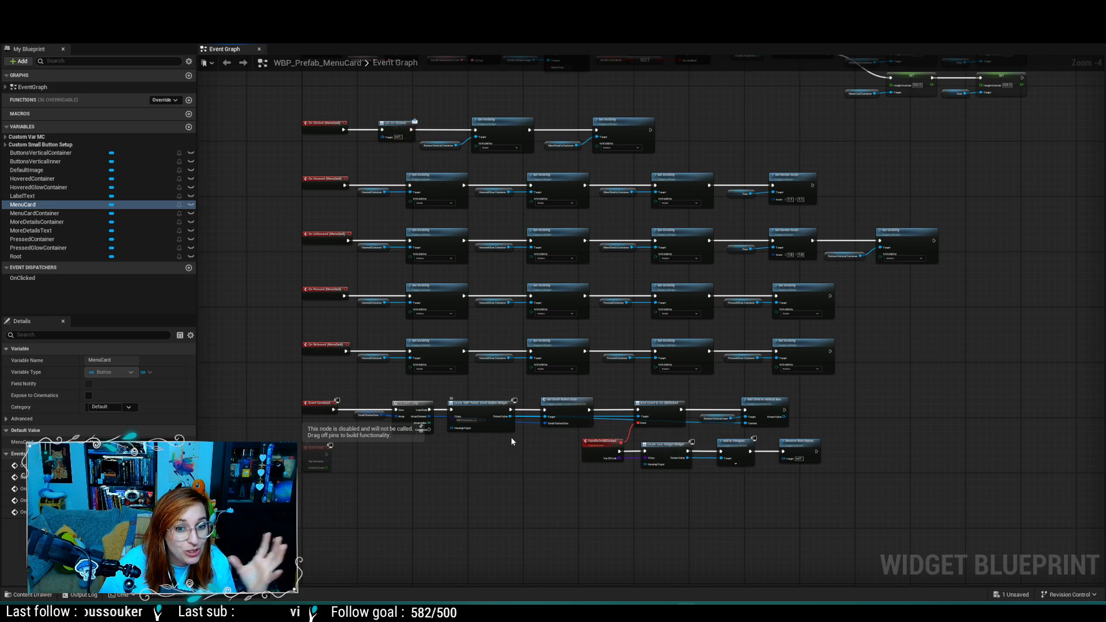
scroll(509, 442, "up", 1)
scroll(509, 440, "up", 2)
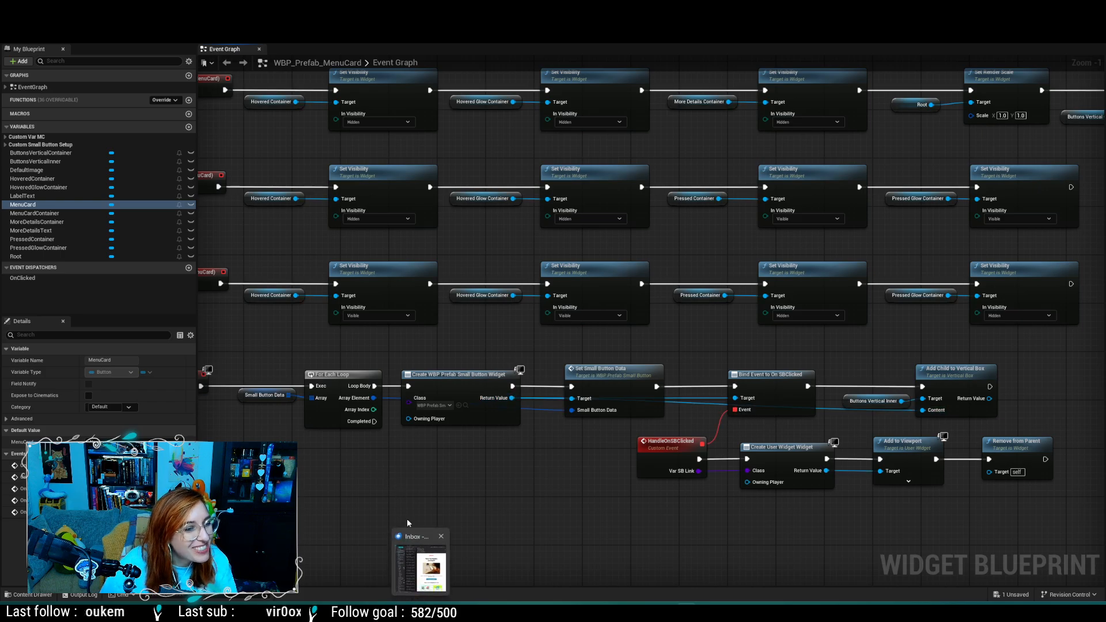
scroll(576, 351, "down", 2)
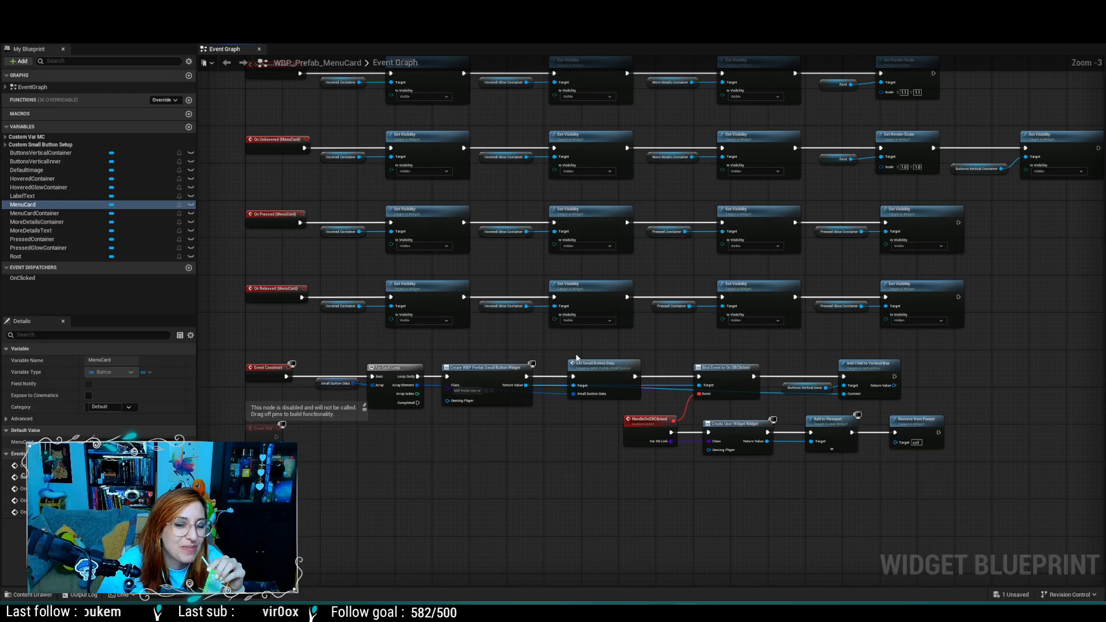
scroll(576, 352, "down", 1)
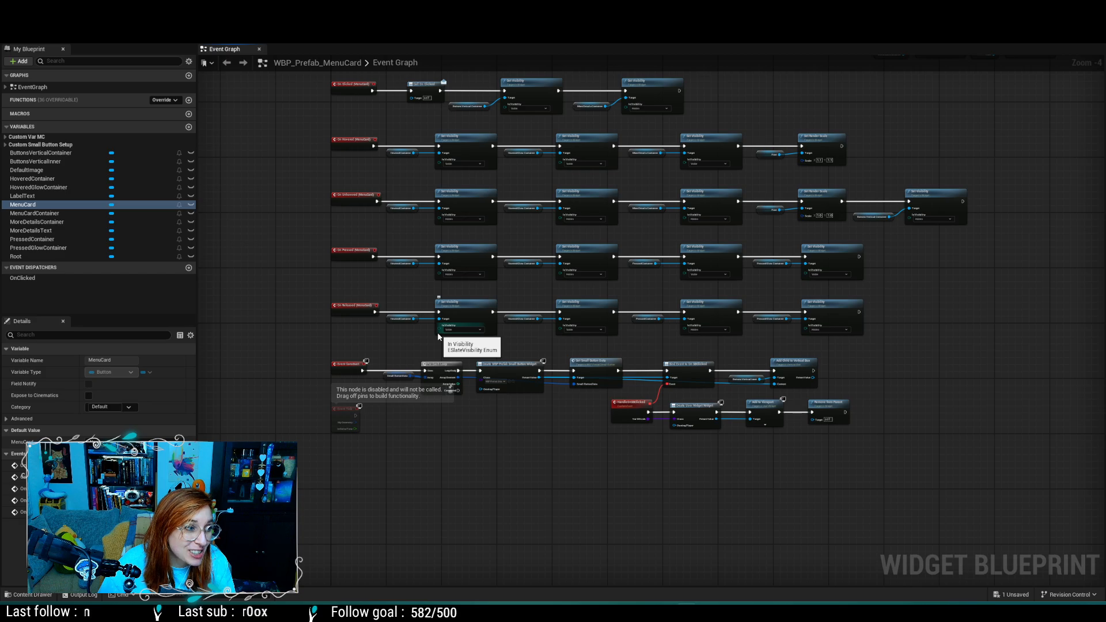
scroll(426, 201, "up", 4)
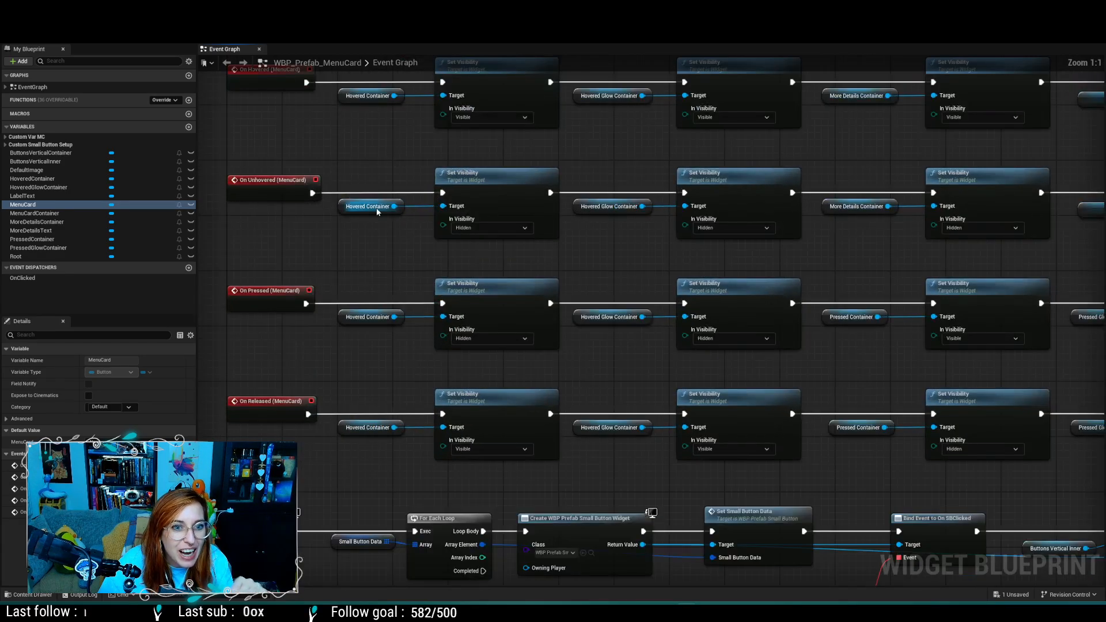
left_click(342, 206)
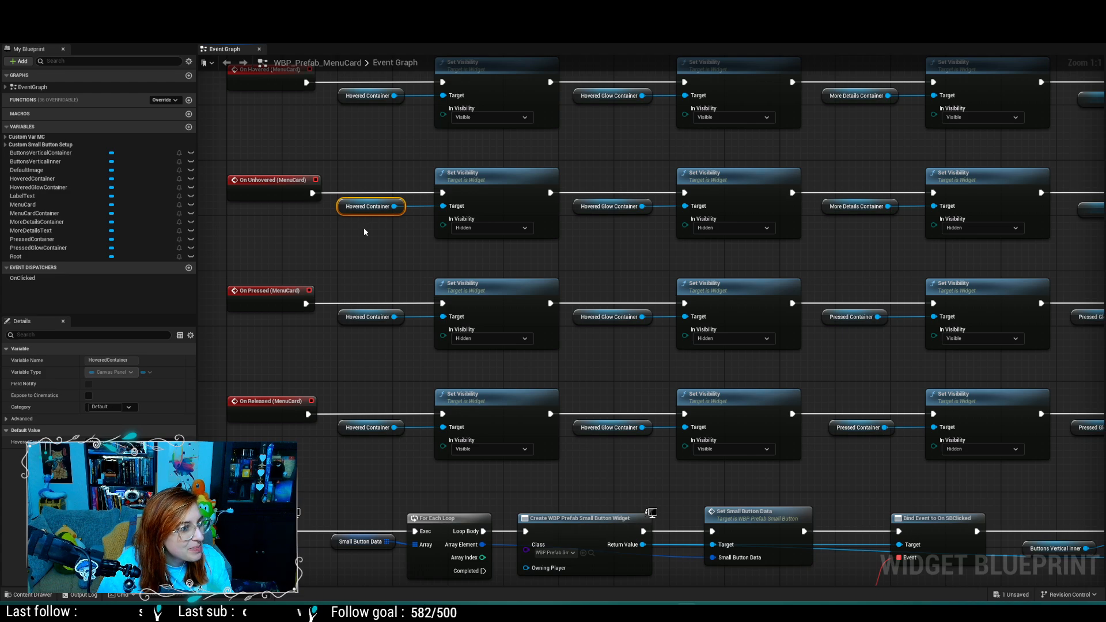
scroll(372, 228, "down", 3)
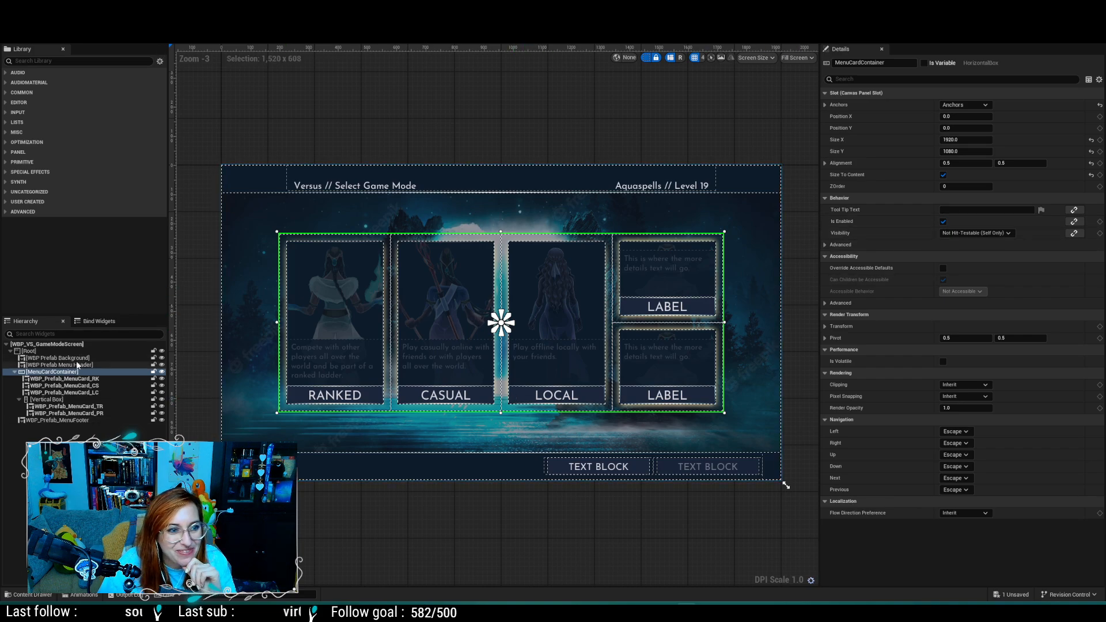
Step: Select the Local card in the game mode screen widget, save the widget and review the card's properties
left_click(63, 393)
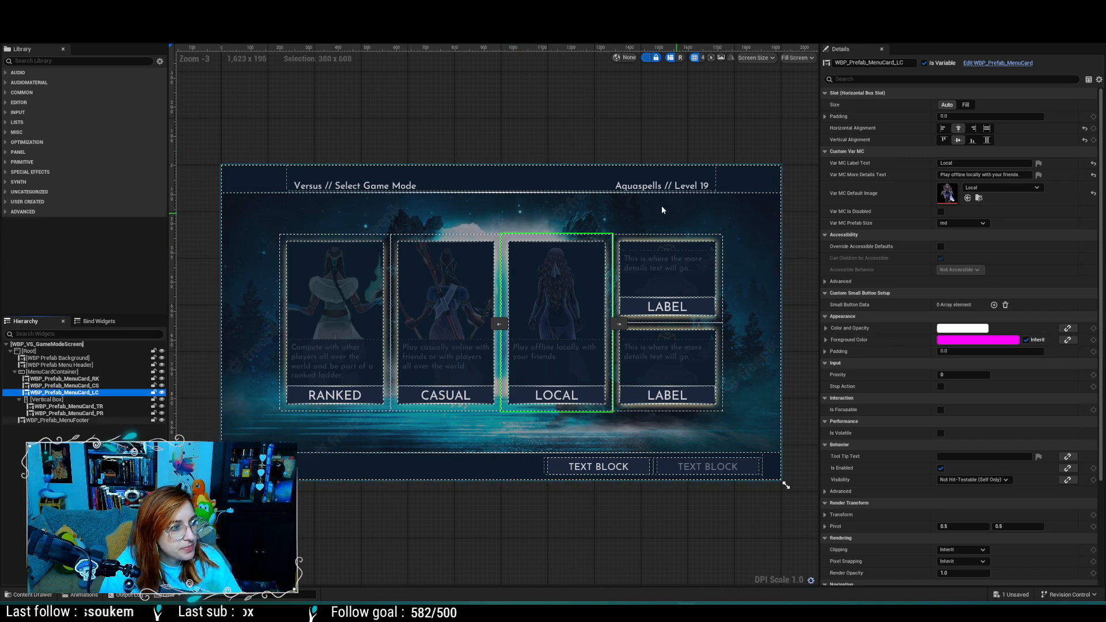
key("ctrl+s")
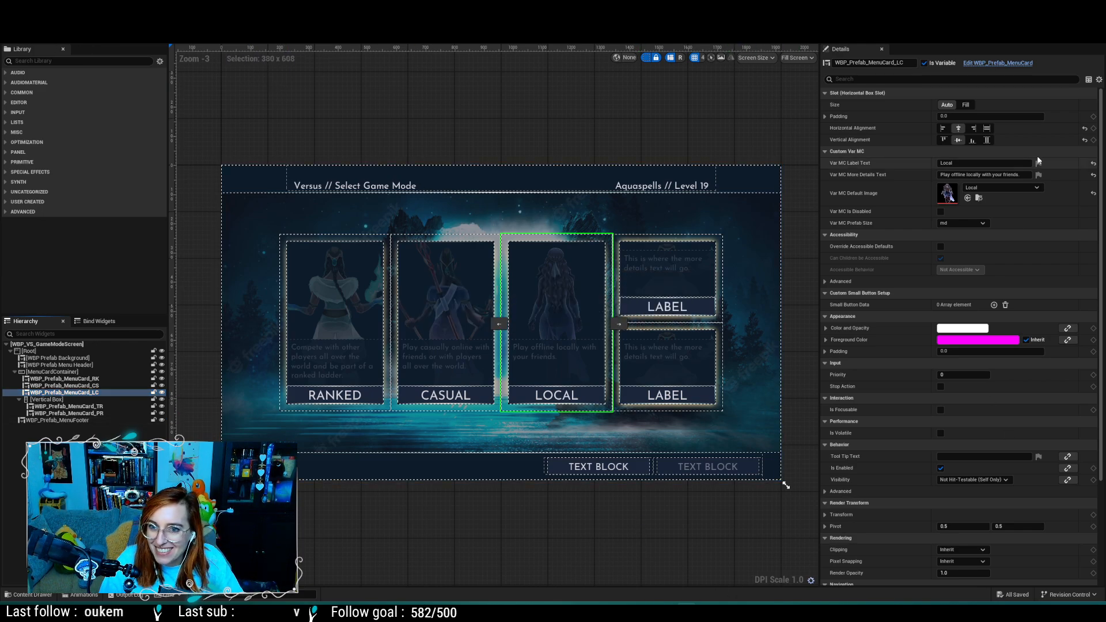
scroll(970, 164, "down", 2)
scroll(970, 182, "up", 2)
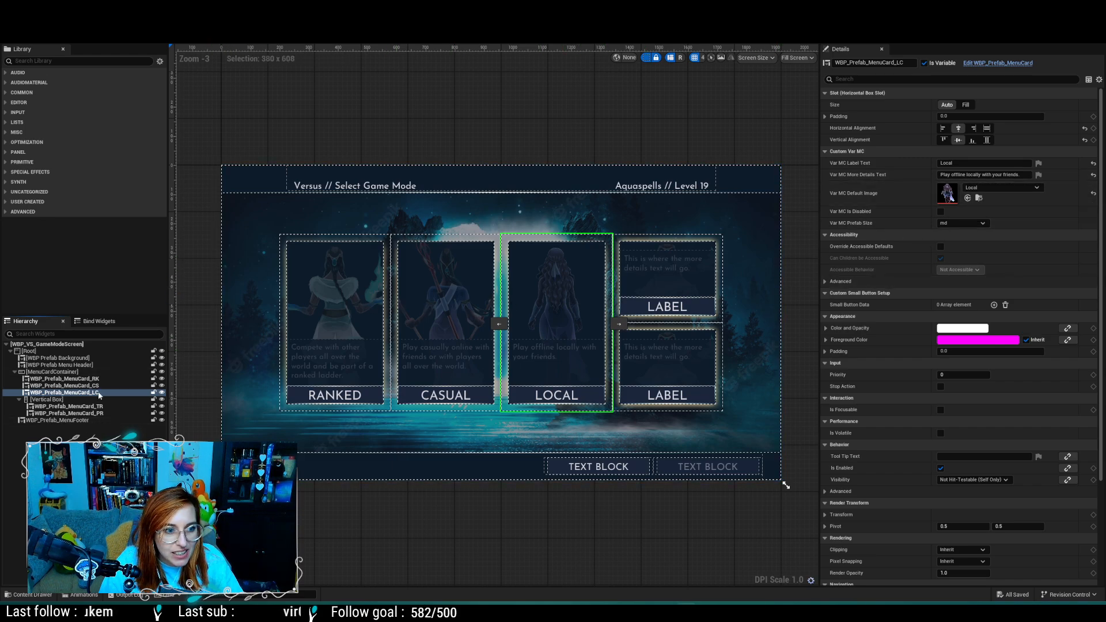
Step: Select the upper small menu card, WBP_Prefab_MenuCard_TR, and set its label text to "Training"
left_click(81, 407)
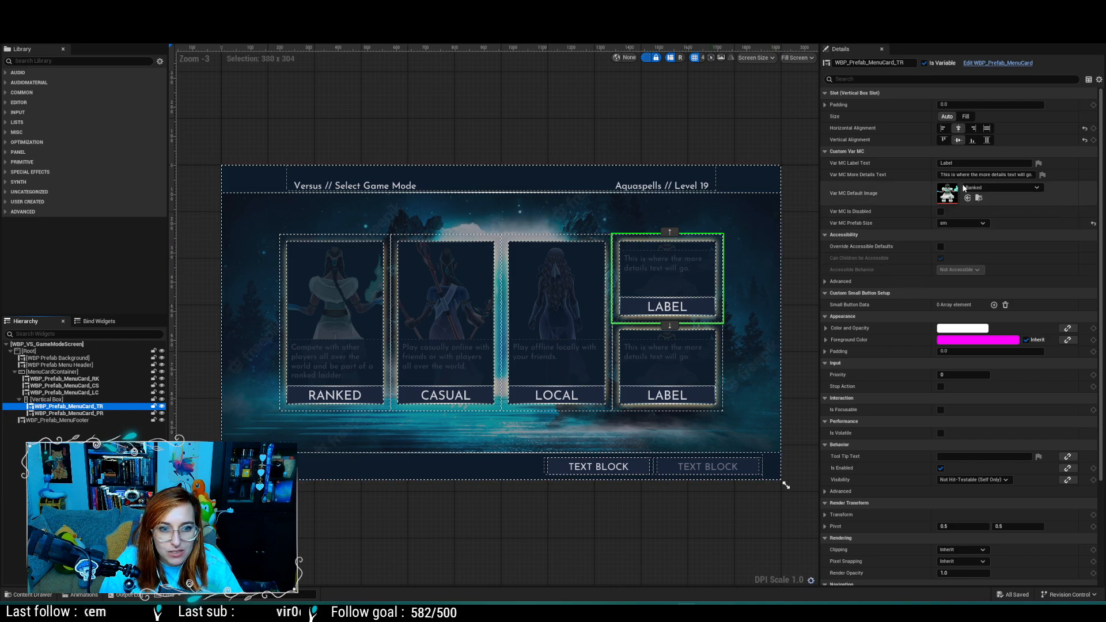
left_click(979, 164)
type("R")
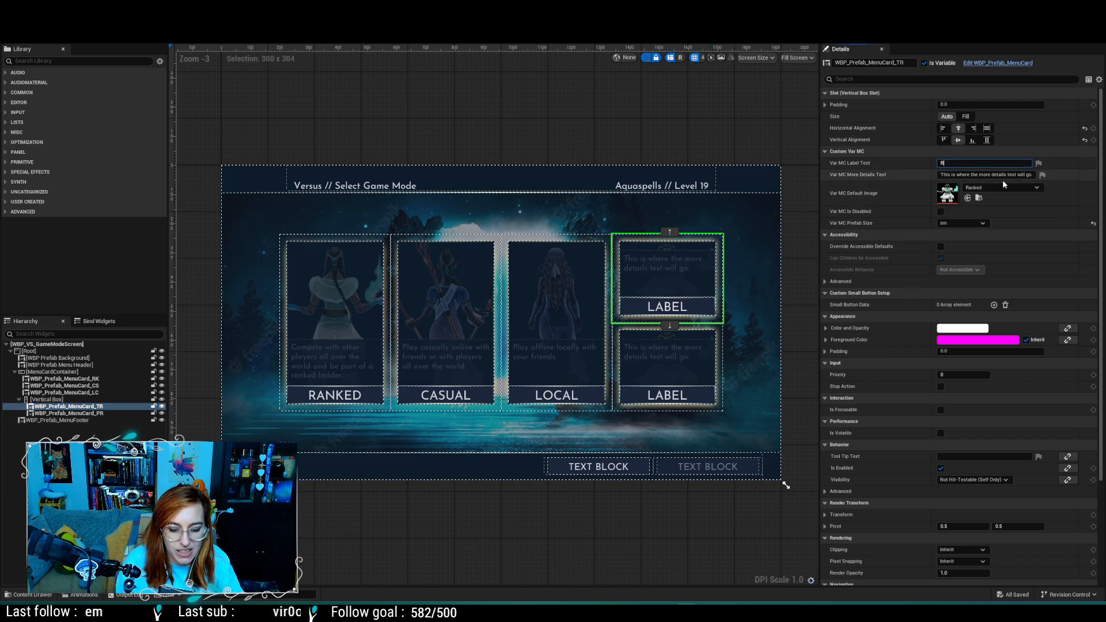
key("BackSpace")
type("Training")
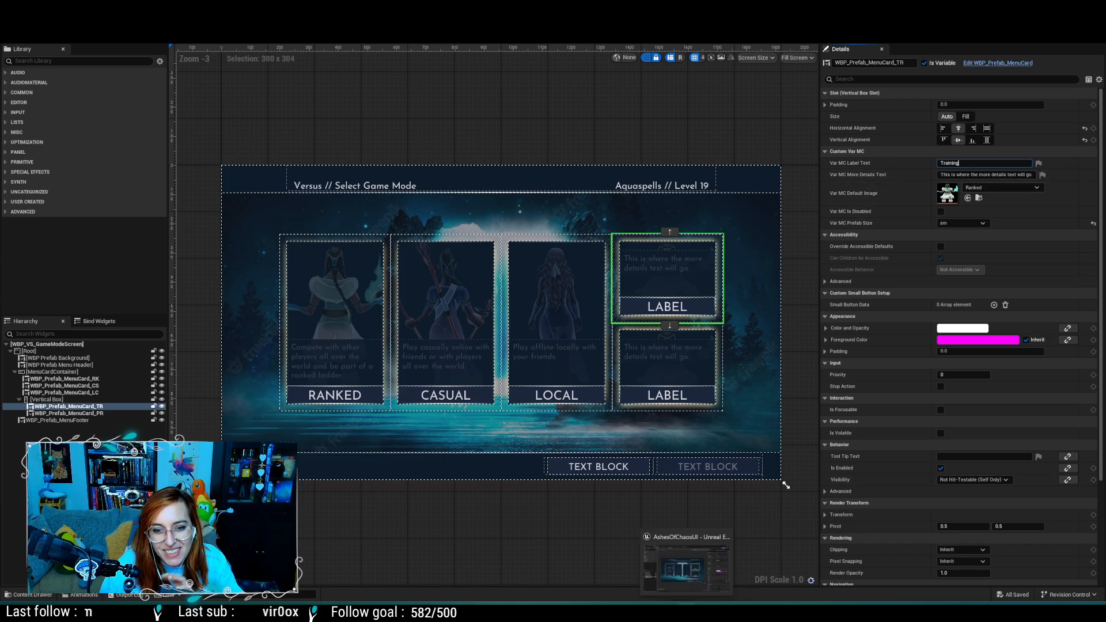
Step: Switch to the Adobe XD prototype and copy the description text from its highlighted Training card
key("alt+Tab")
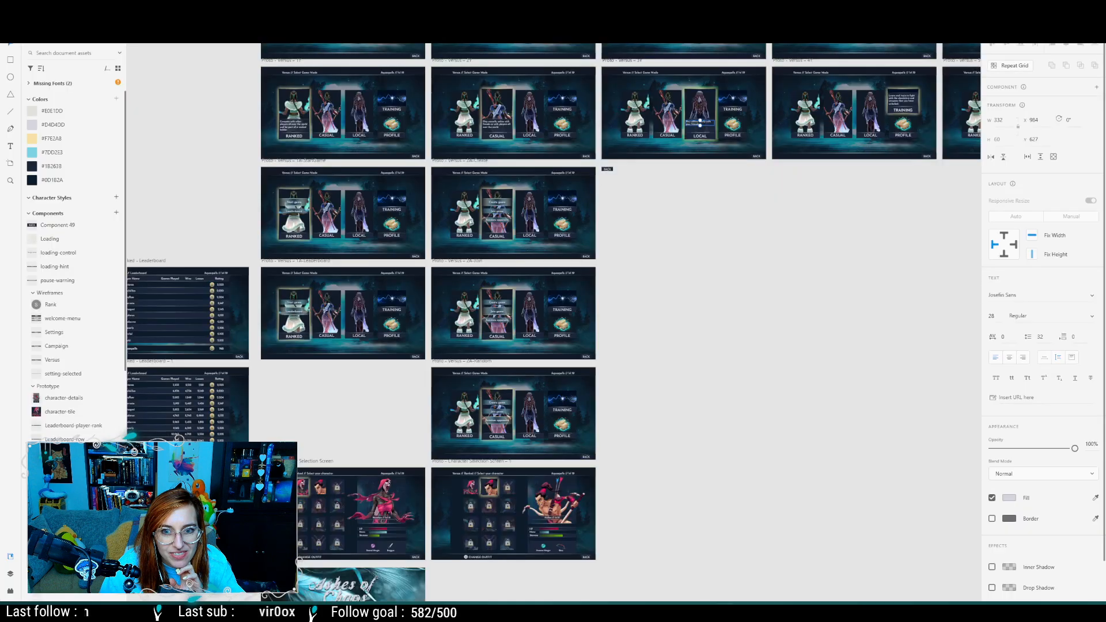
middle_click_drag(826, 229, 592, 508)
scroll(622, 407, "up", 5, "ctrl")
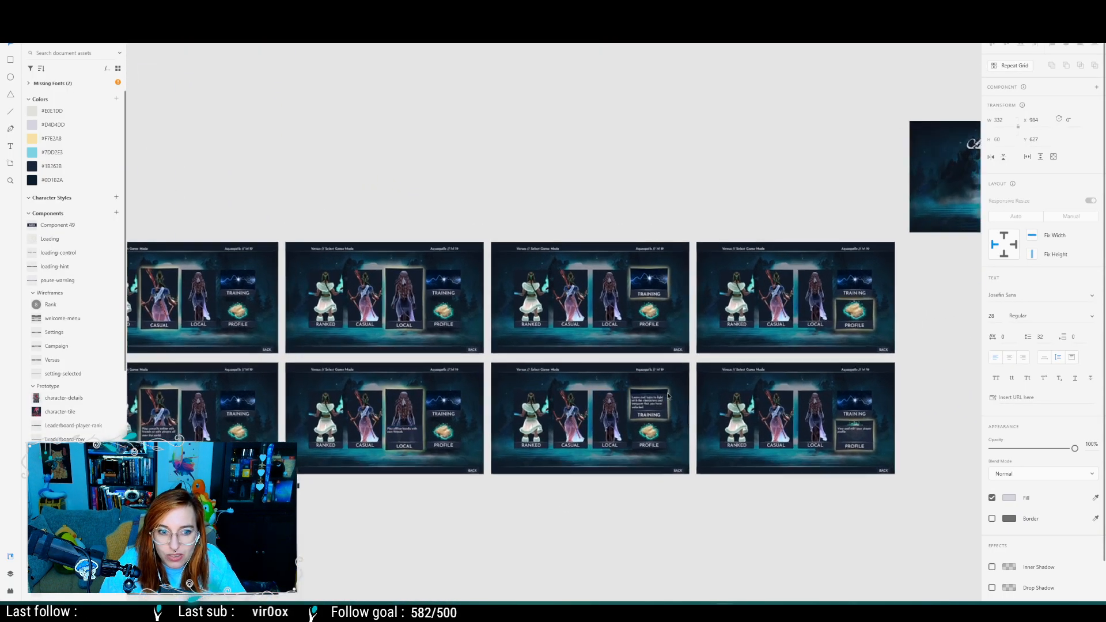
left_click(619, 422)
double_click(620, 421)
key("ctrl+c")
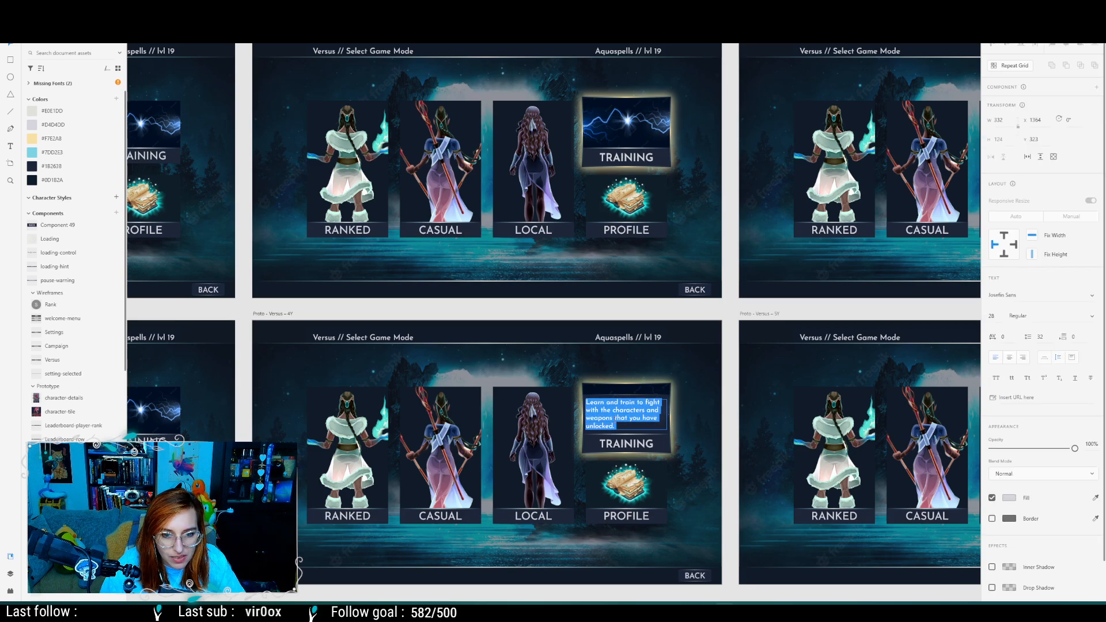
Step: Return to the Unreal game mode screen widget and replace the Training card's more details text with the copied description
key("alt+Tab")
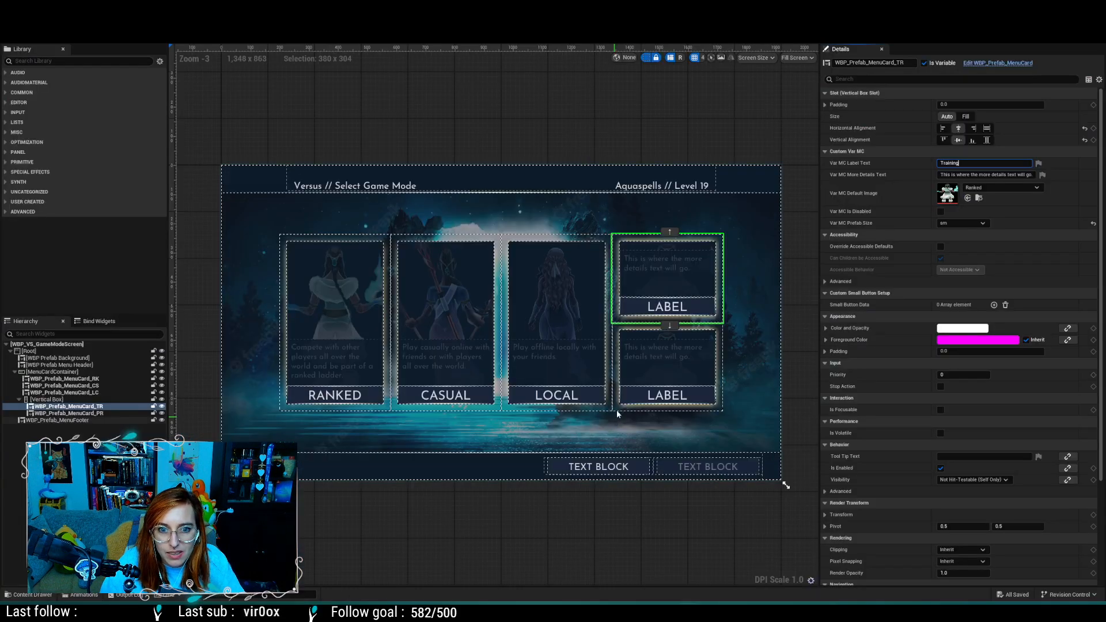
left_click(948, 176)
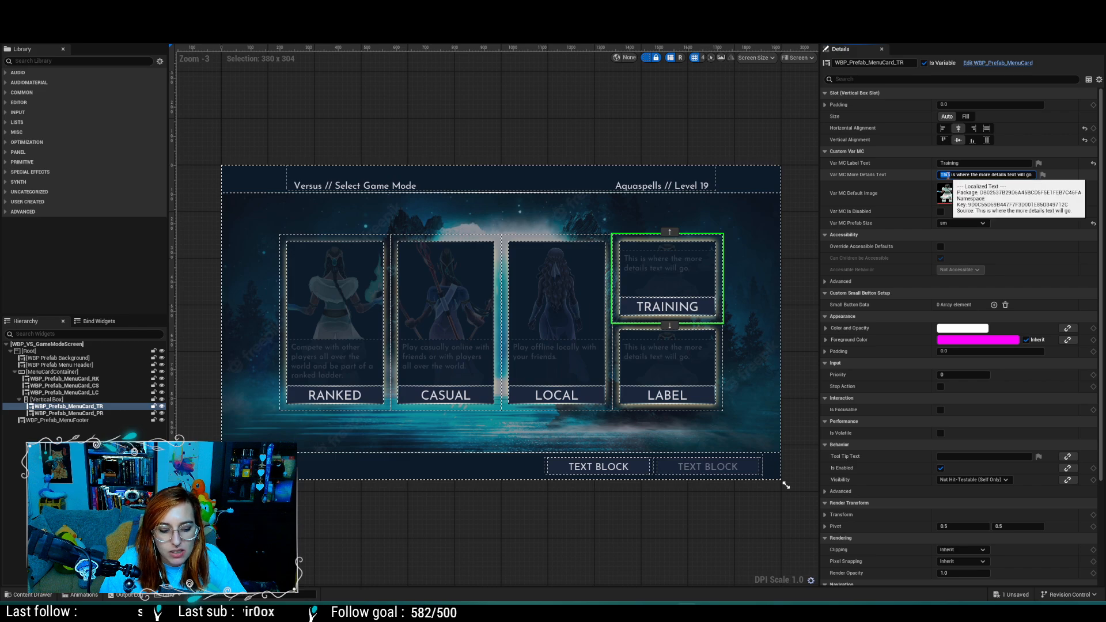
key("ctrl+v")
left_click(549, 540)
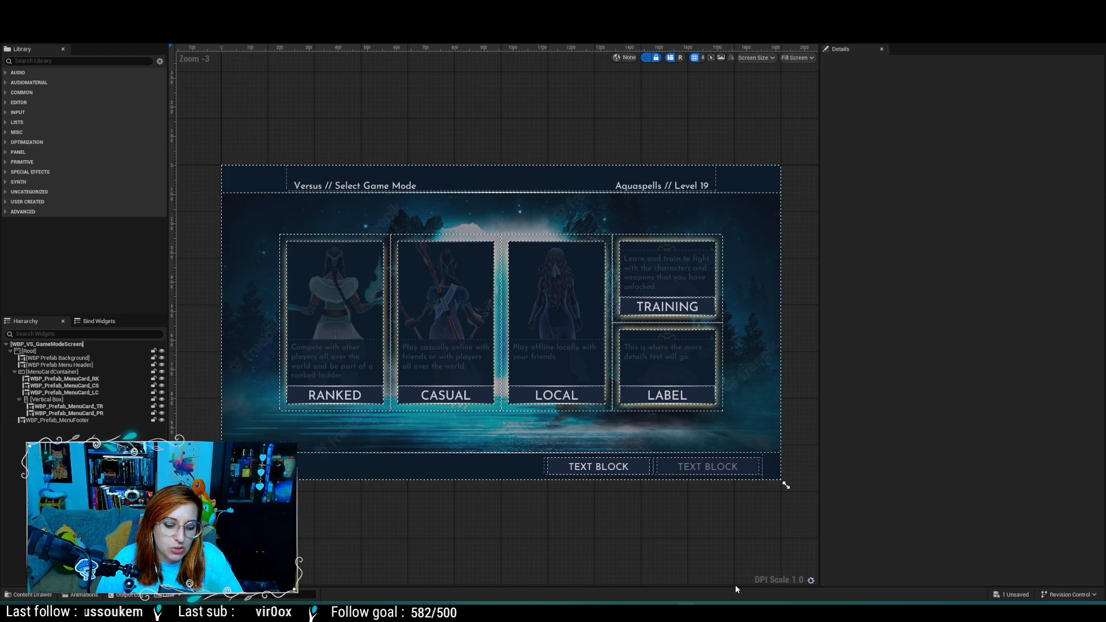
Step: Switch back to the Adobe XD prototype and copy the description "View and edit your player profile." from its highlighted Profile card
key("alt+Tab")
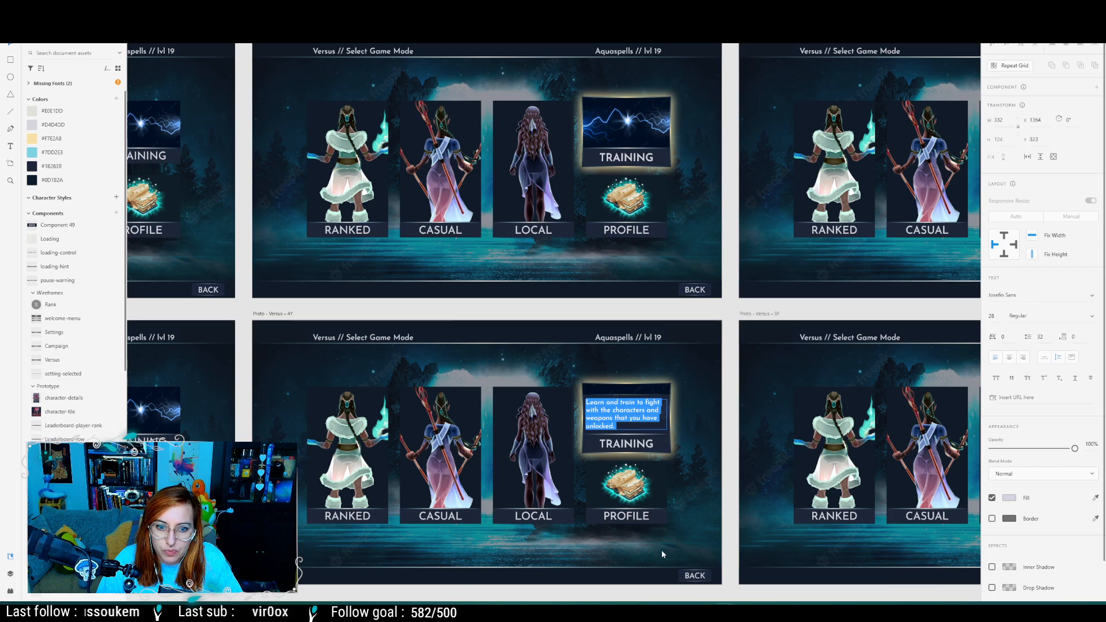
key("Escape")
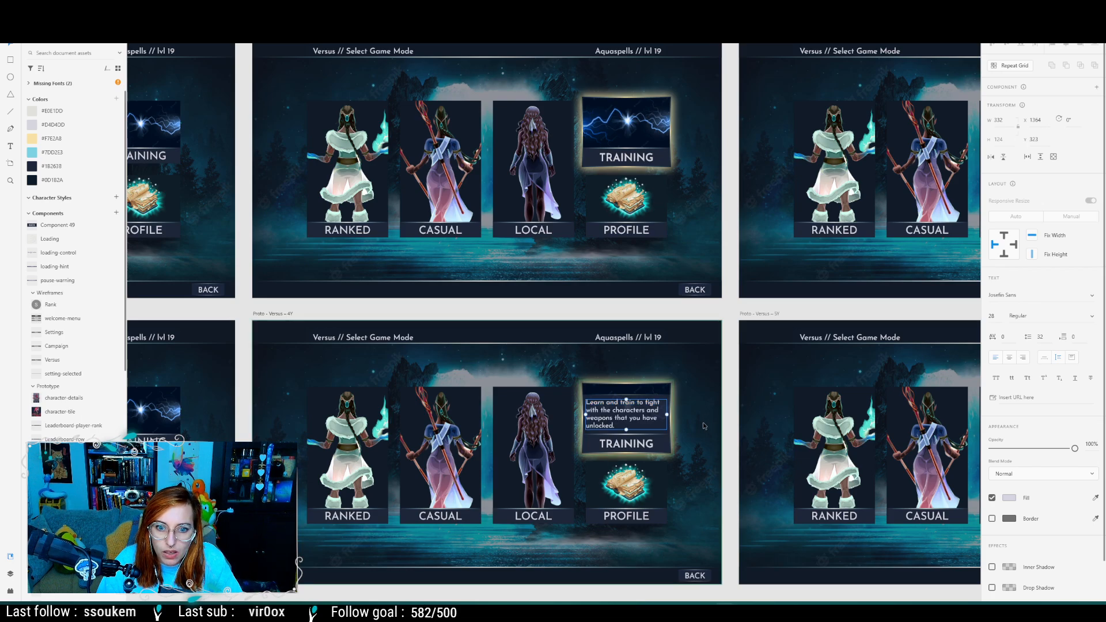
middle_click_drag(854, 554, 433, 475)
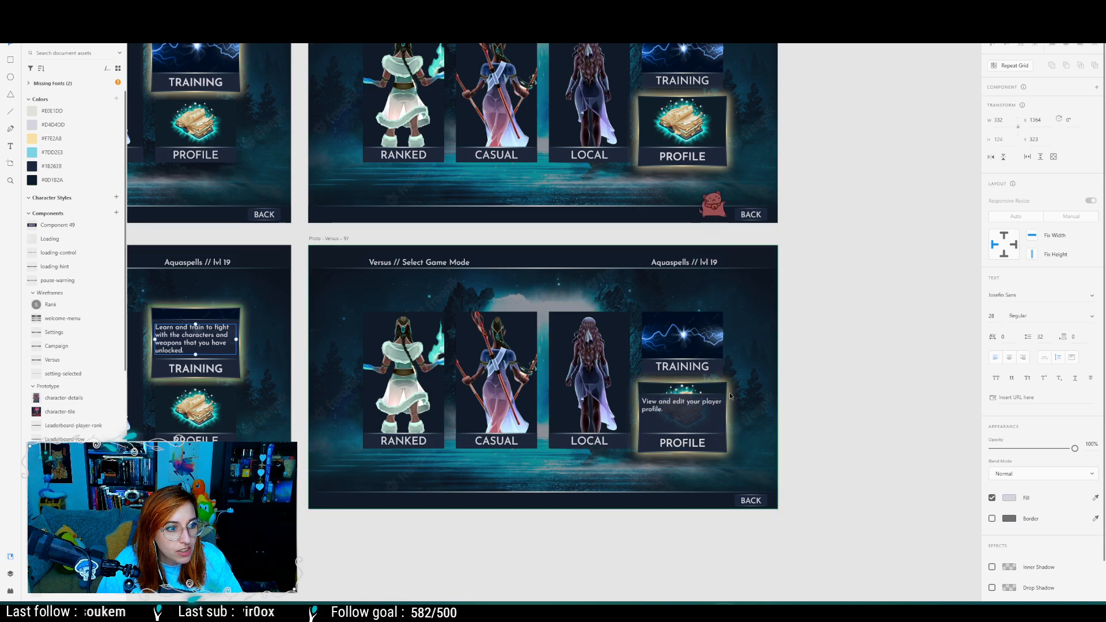
left_click(680, 410)
double_click(681, 411)
double_click(681, 411)
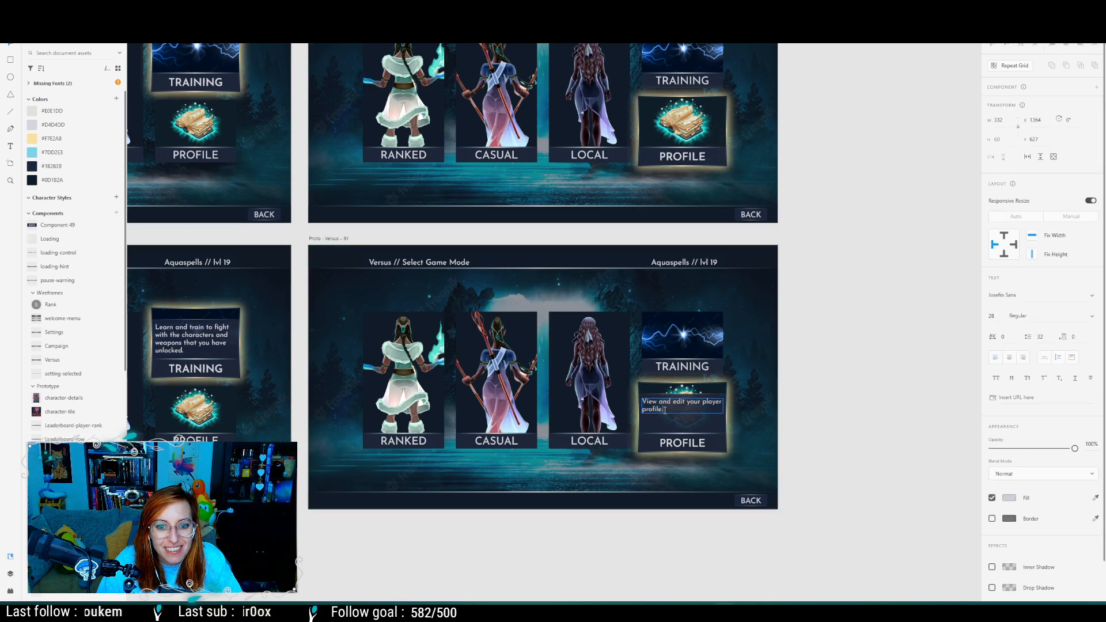
left_click_drag(671, 410, 644, 397)
key("ctrl+c")
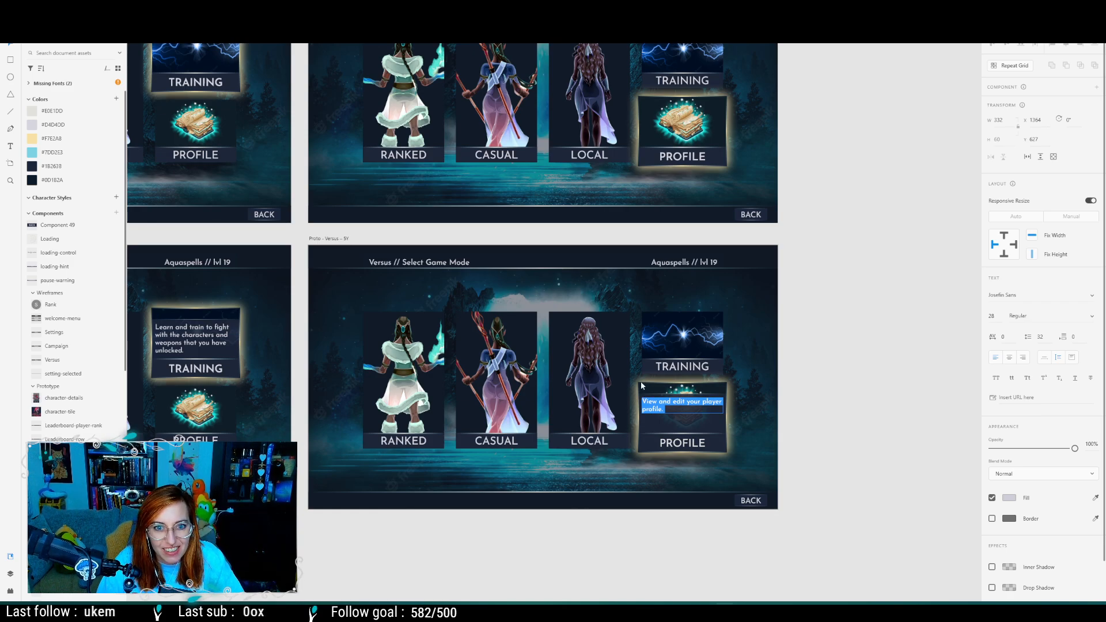
key("Escape")
Step: Return to the Unreal game mode screen widget and set the label text of WBP_Prefab_MenuCard_PR to "Profile"
key("alt+Tab")
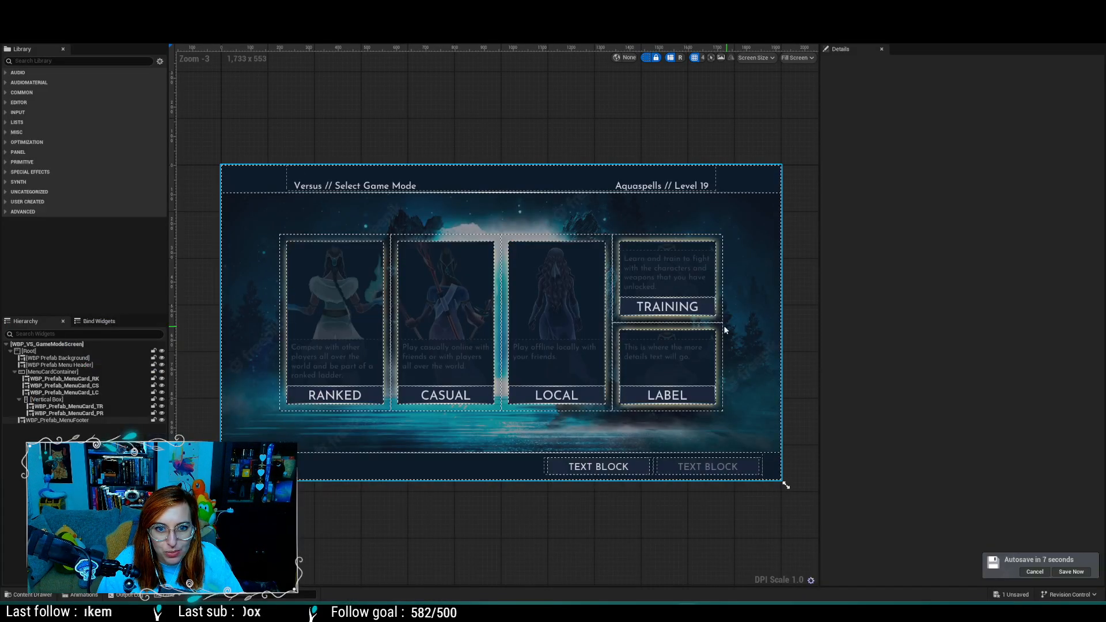
left_click(667, 363)
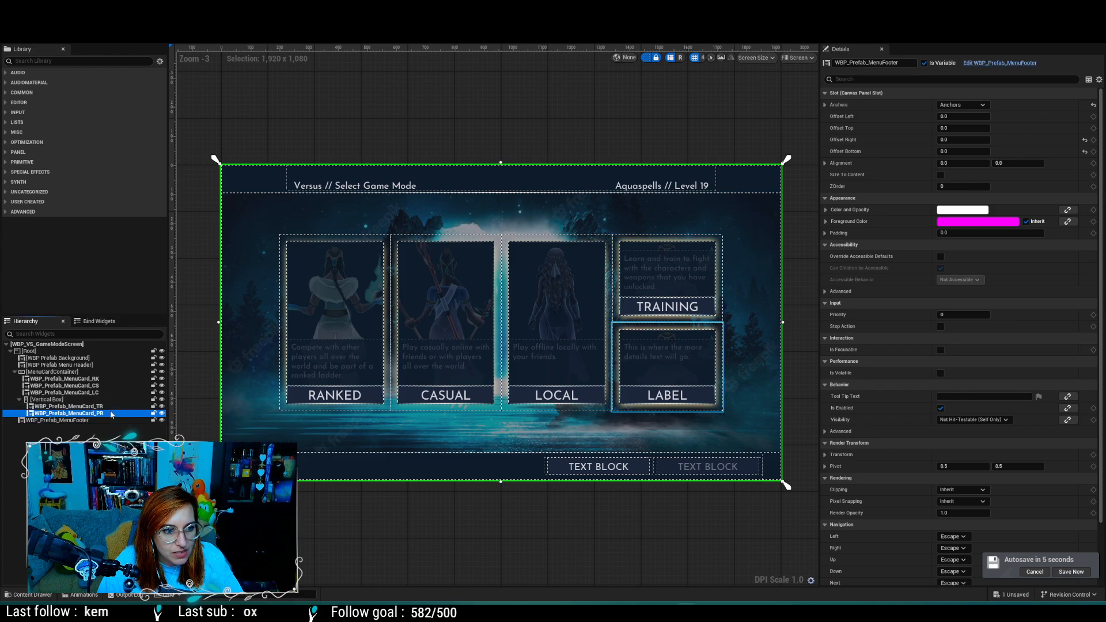
left_click(974, 164)
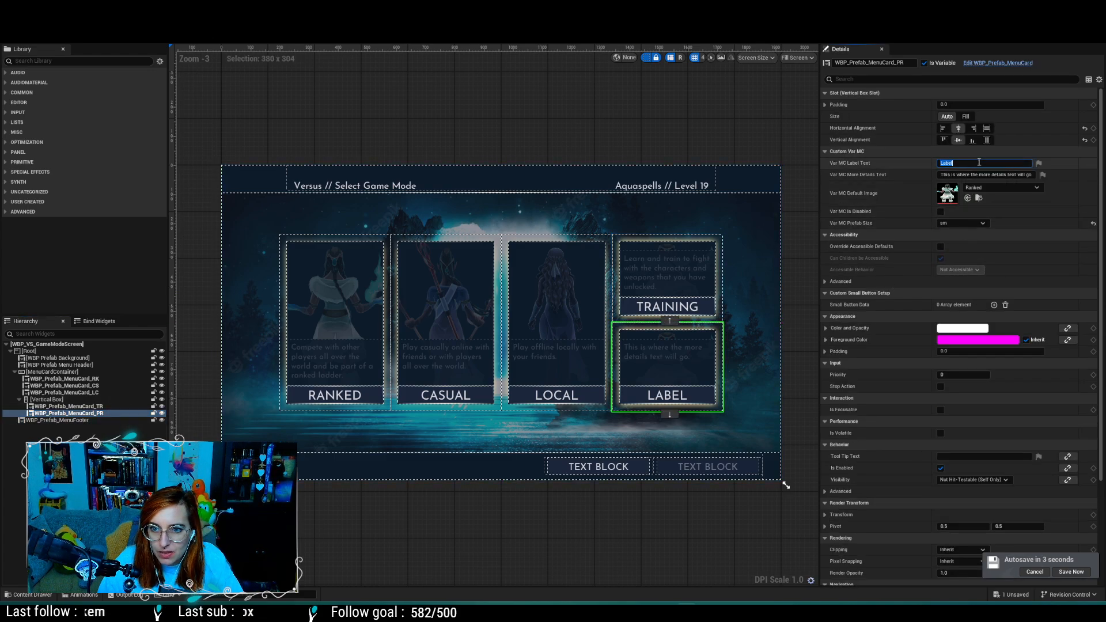
type("Profile")
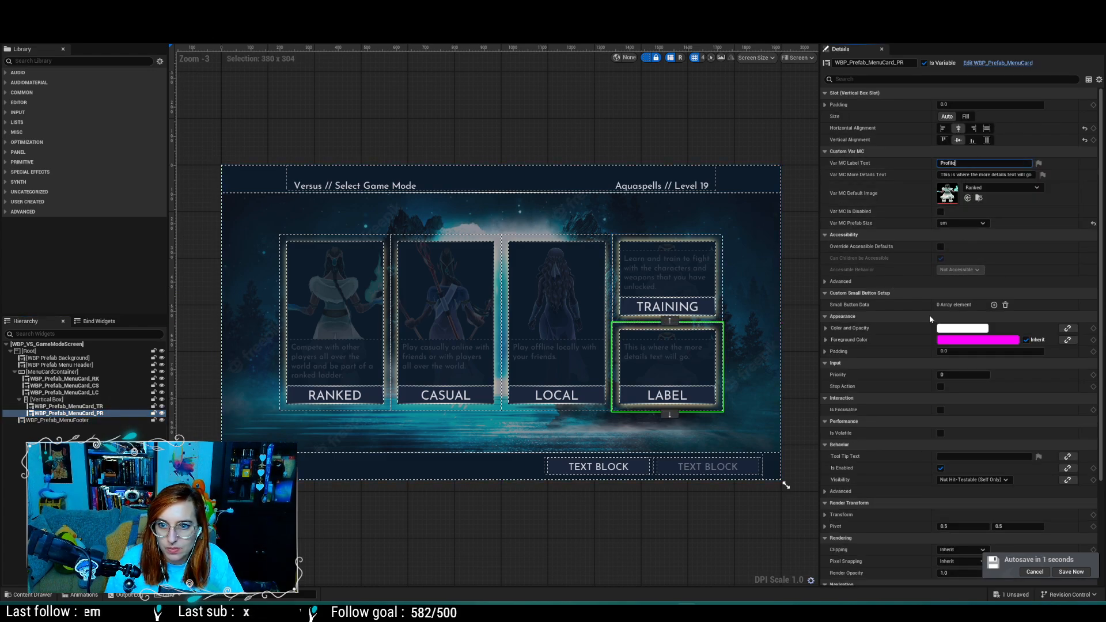
key("Return")
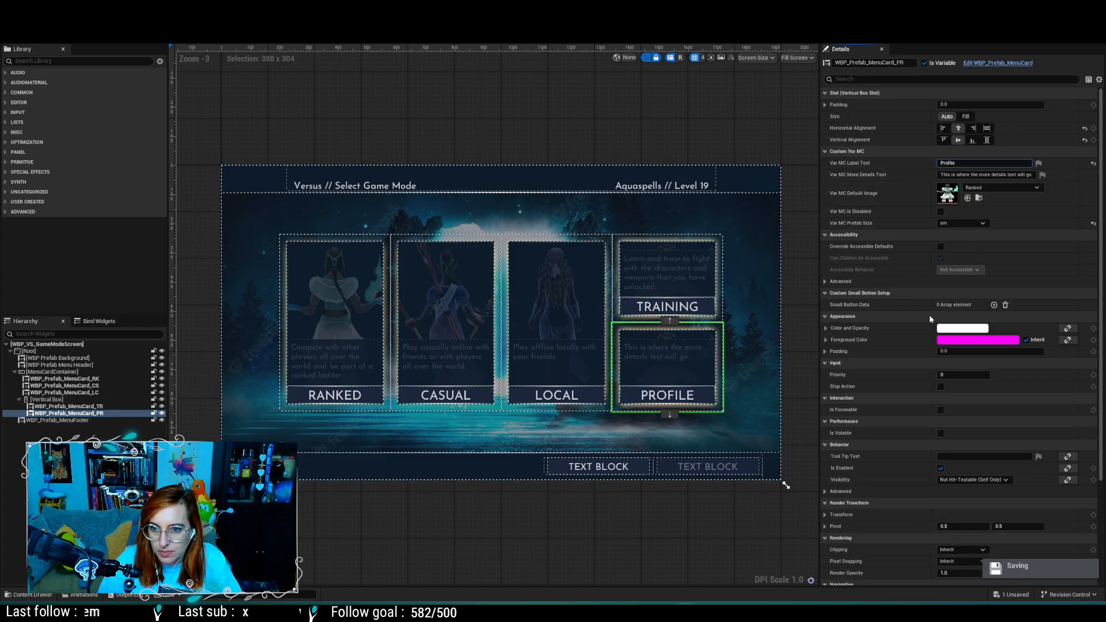
Step: Replace the Profile card's more details text with the copied description and set its default image to the Profile texture
left_click(961, 174)
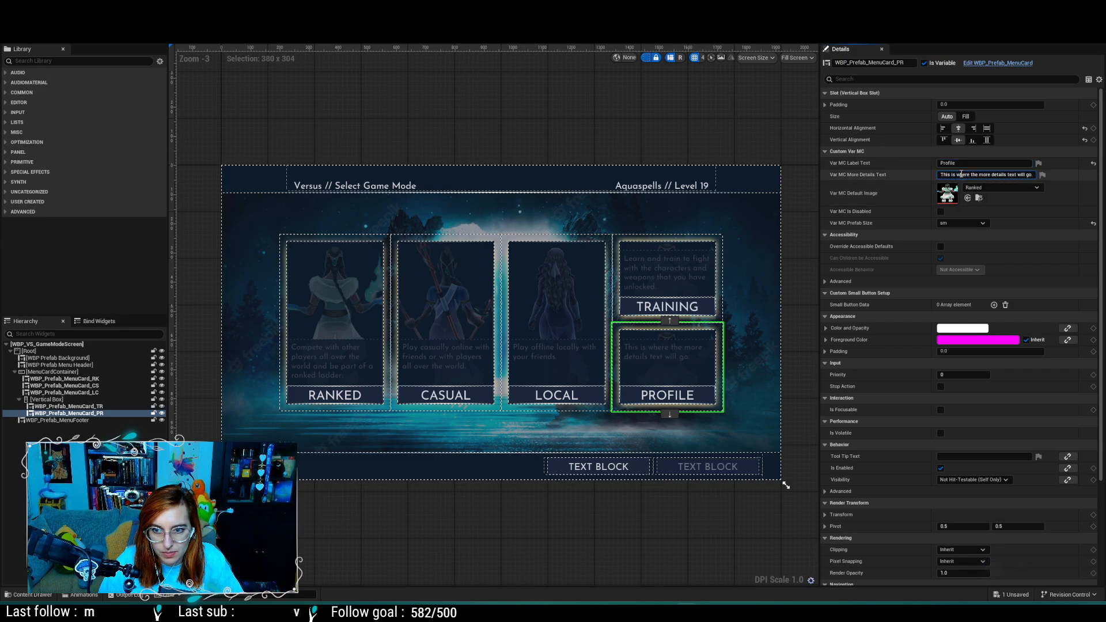
left_click_drag(942, 176, 1089, 183)
key("ctrl+v")
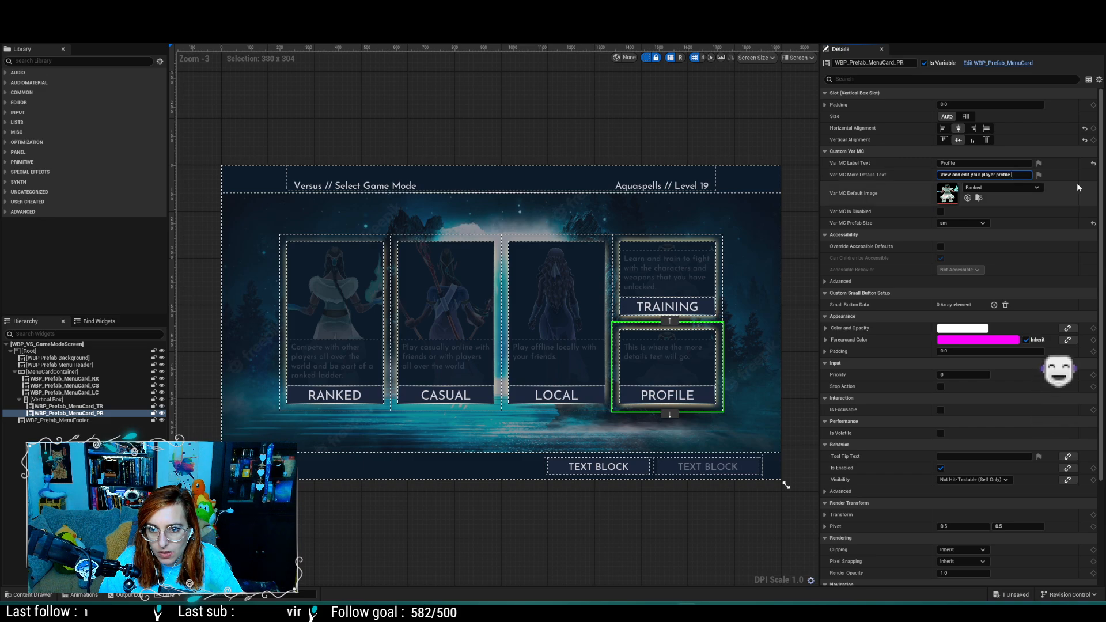
left_click(985, 190)
type("profile")
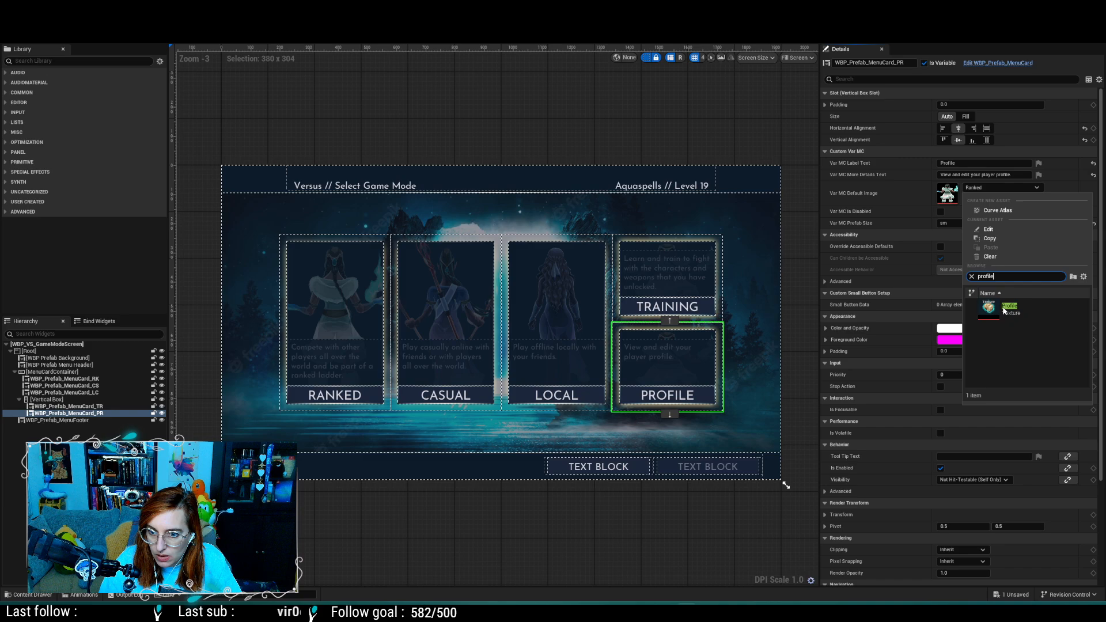
left_click(1005, 306)
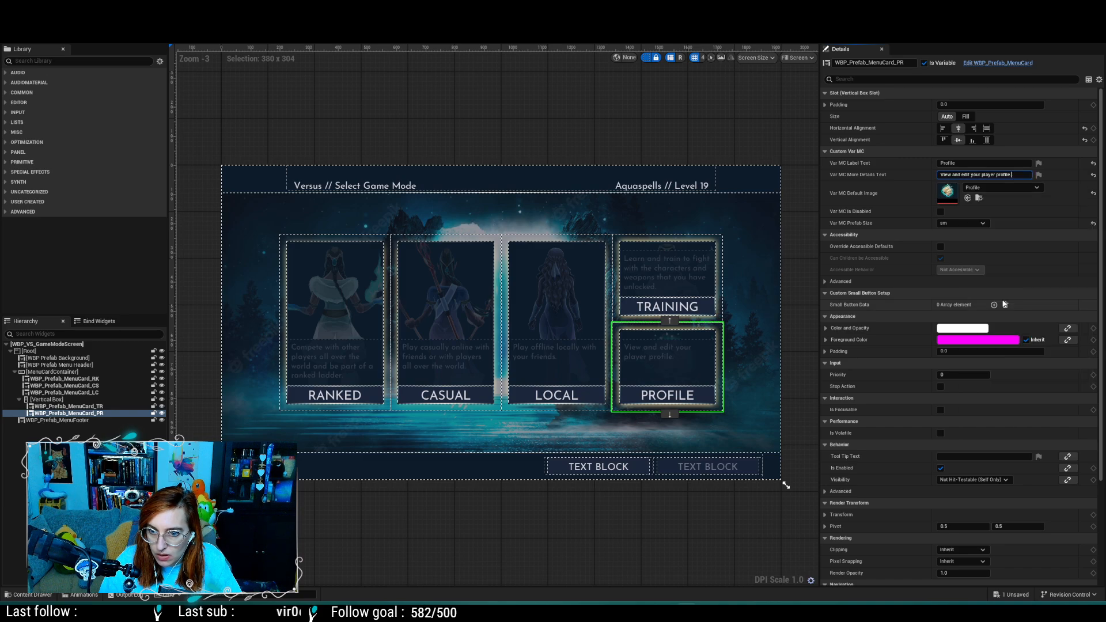
Step: Set the default image of the Training card, WBP_Prefab_MenuCard_TR, to the Training texture and deselect the card
left_click(668, 275)
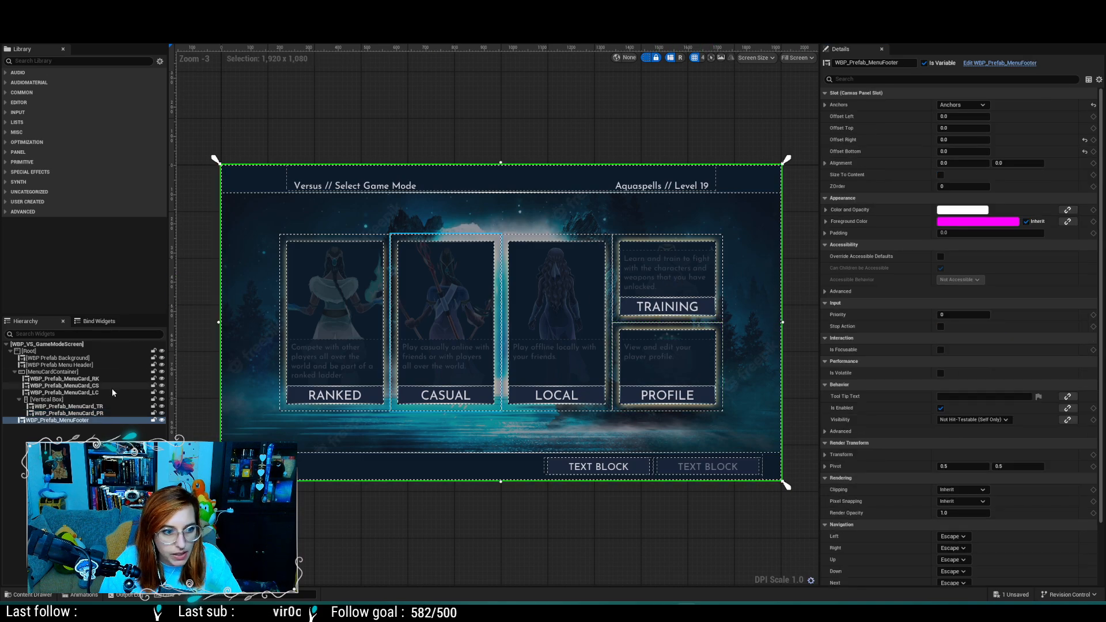
left_click(86, 406)
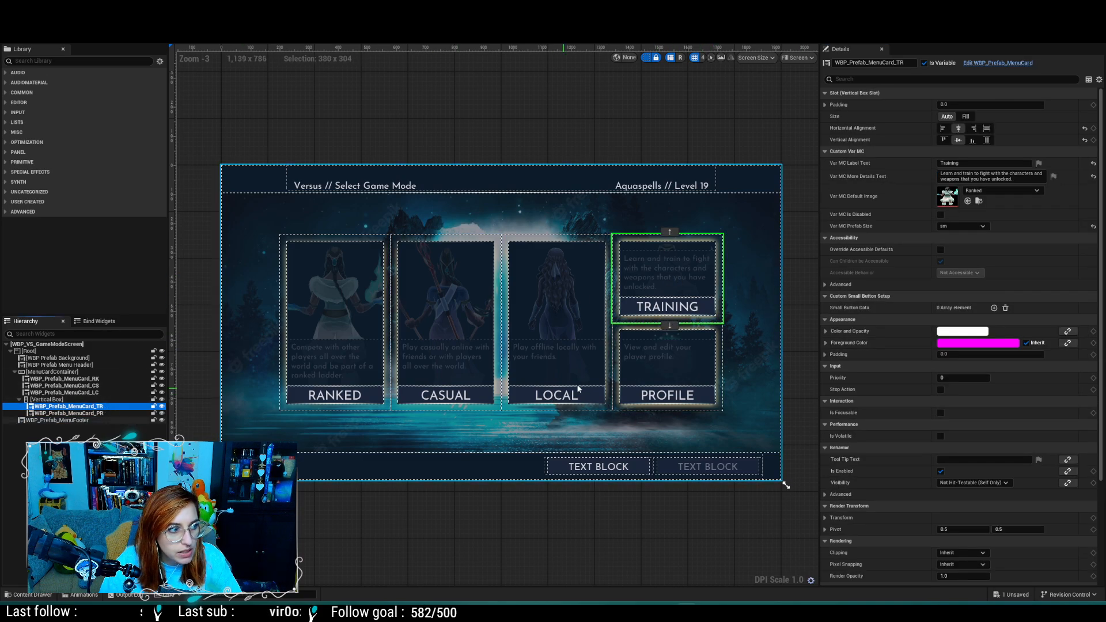
left_click(991, 190)
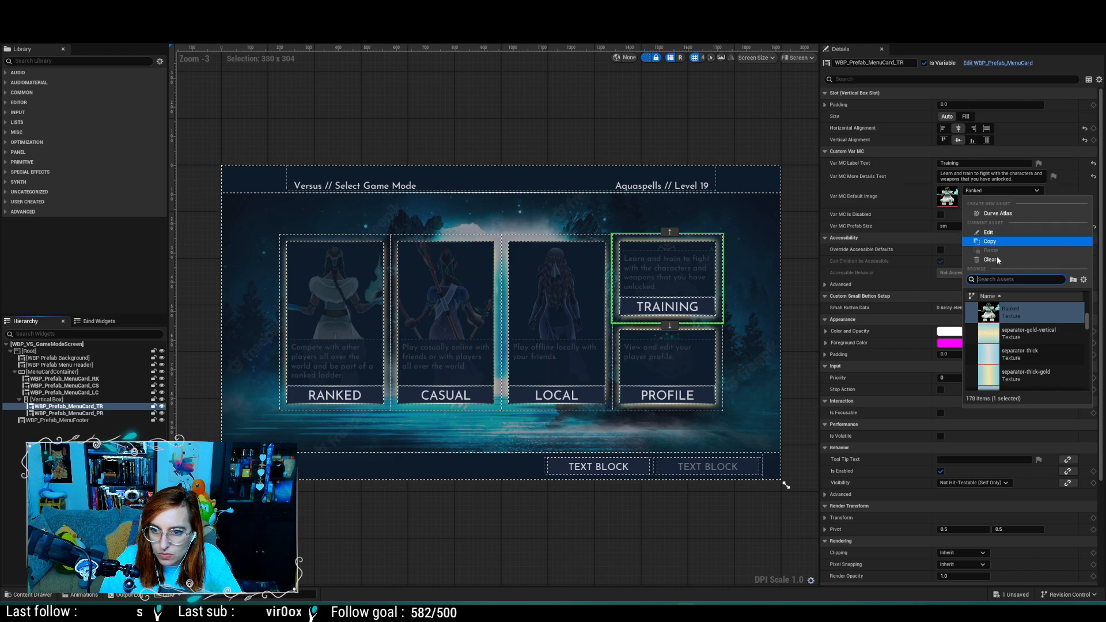
type("traini")
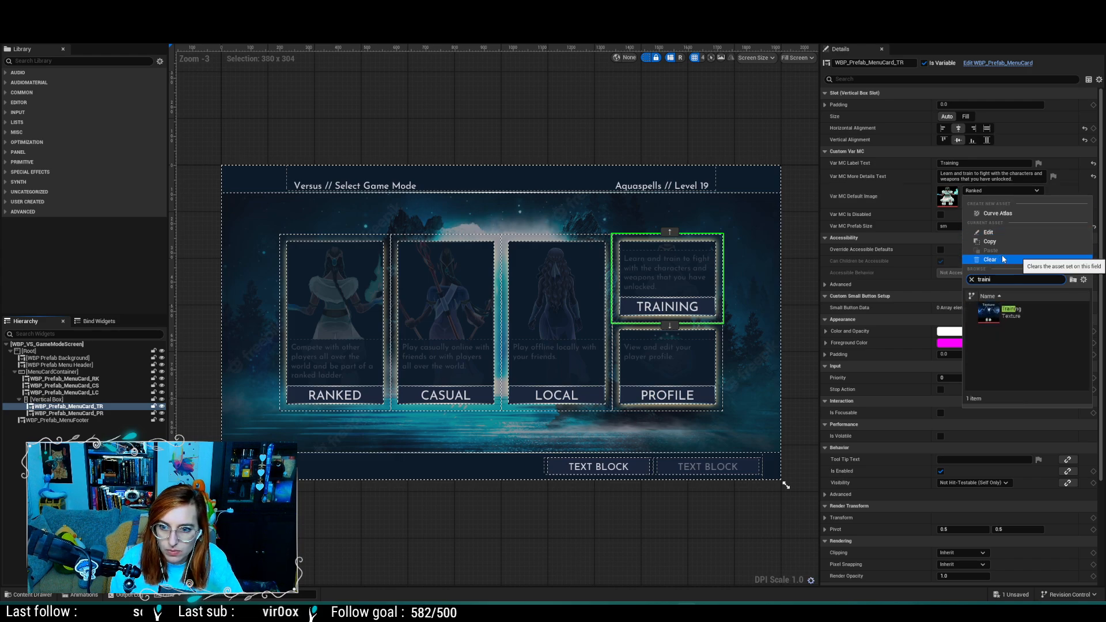
left_click(1015, 315)
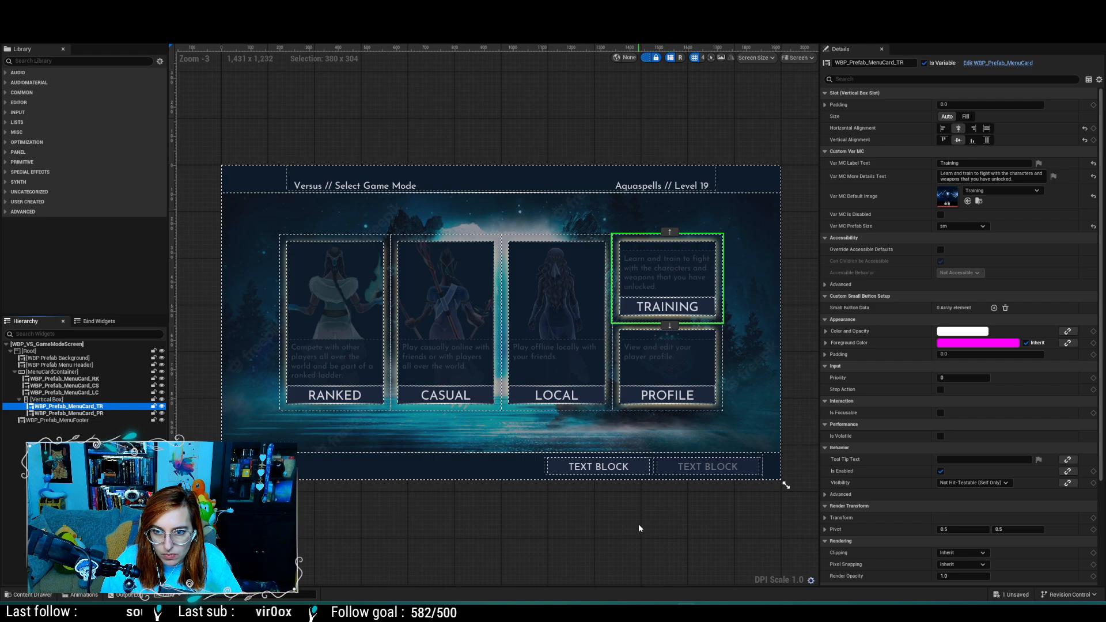
left_click(676, 542)
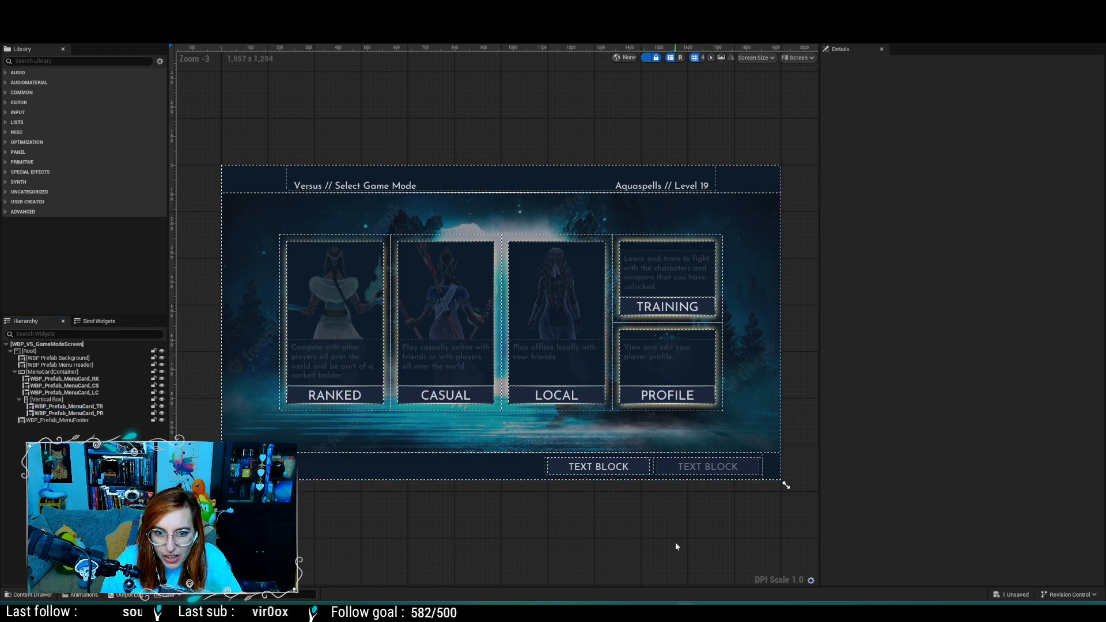
Step: Select the Local card, WBP_Prefab_MenuCard_LC, and examine its custom card options and available events
left_click(700, 273)
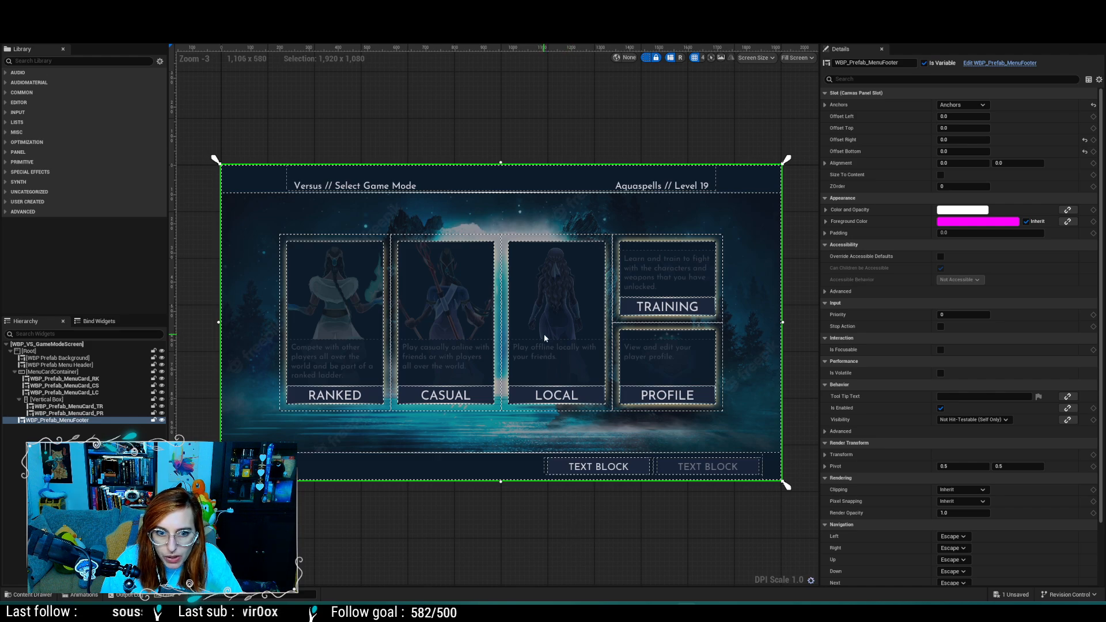
scroll(921, 219, "down", 3)
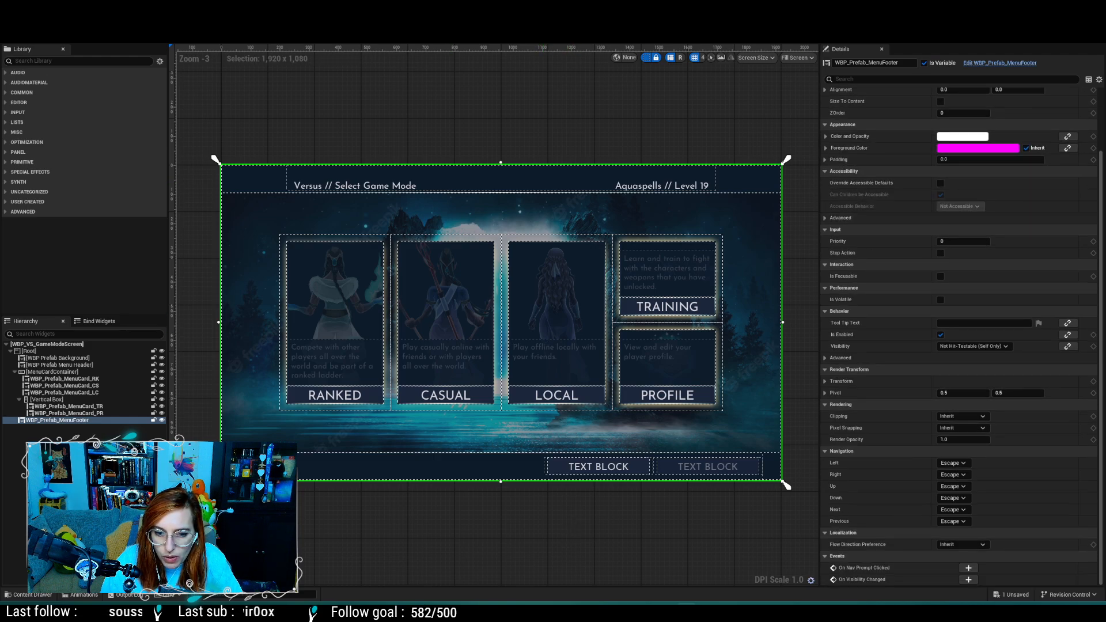
left_click(101, 406)
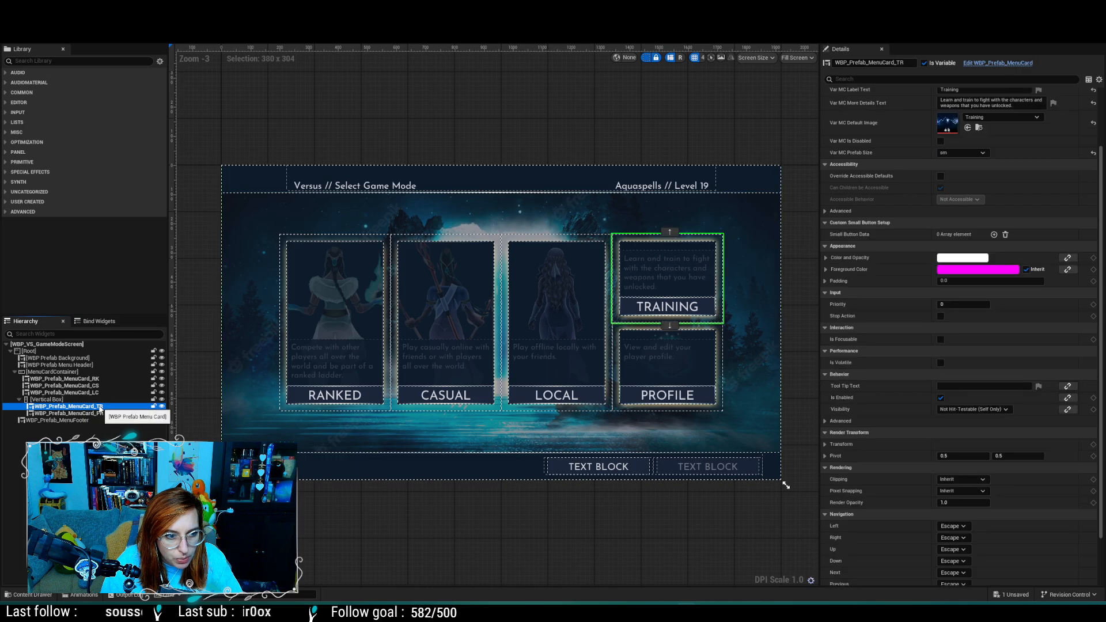
left_click(87, 392)
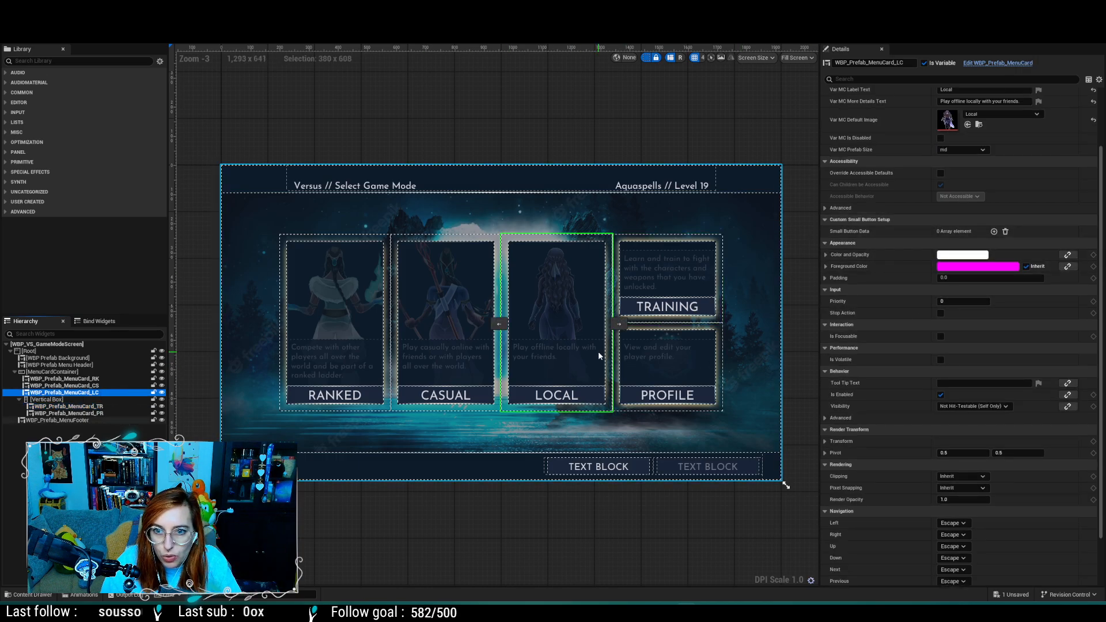
scroll(598, 351, "up", 1)
scroll(596, 352, "down", 2)
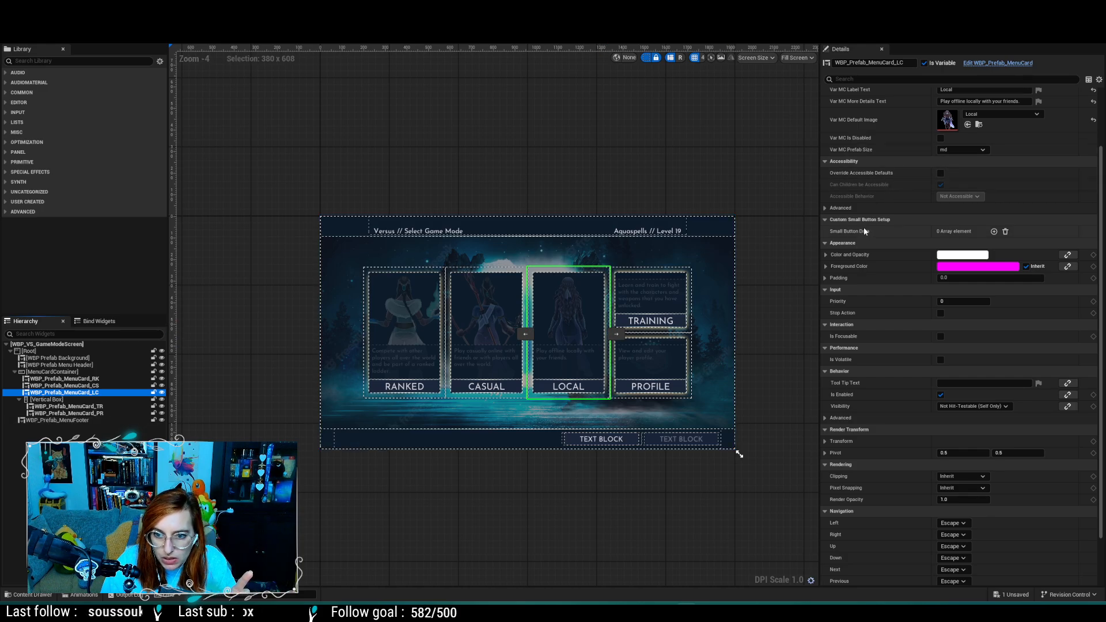
scroll(863, 230, "down", 3)
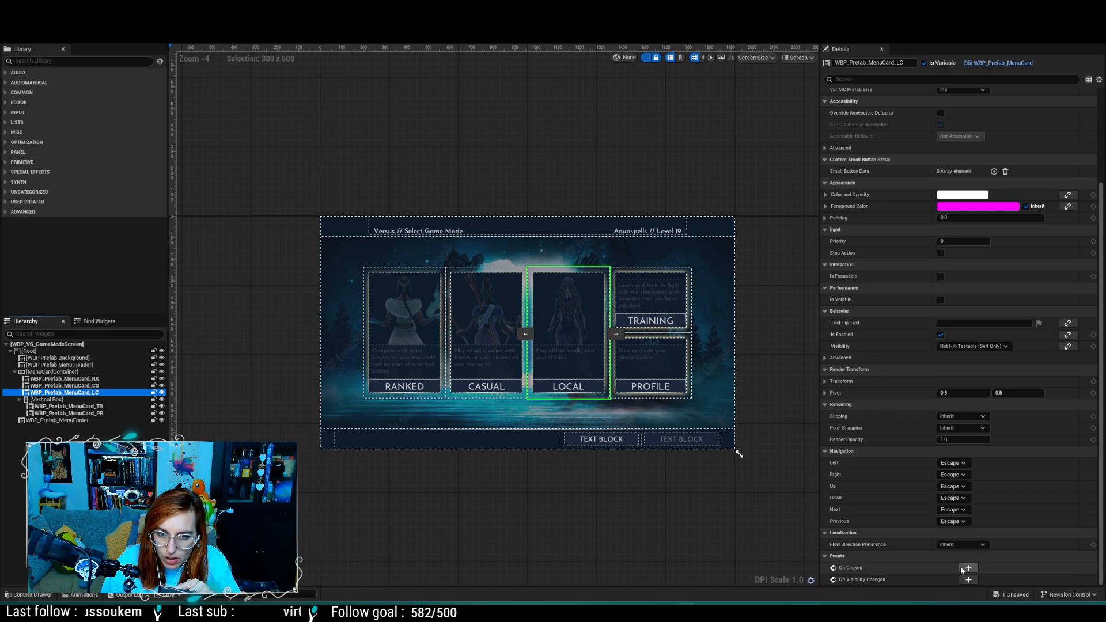
scroll(927, 257, "up", 5)
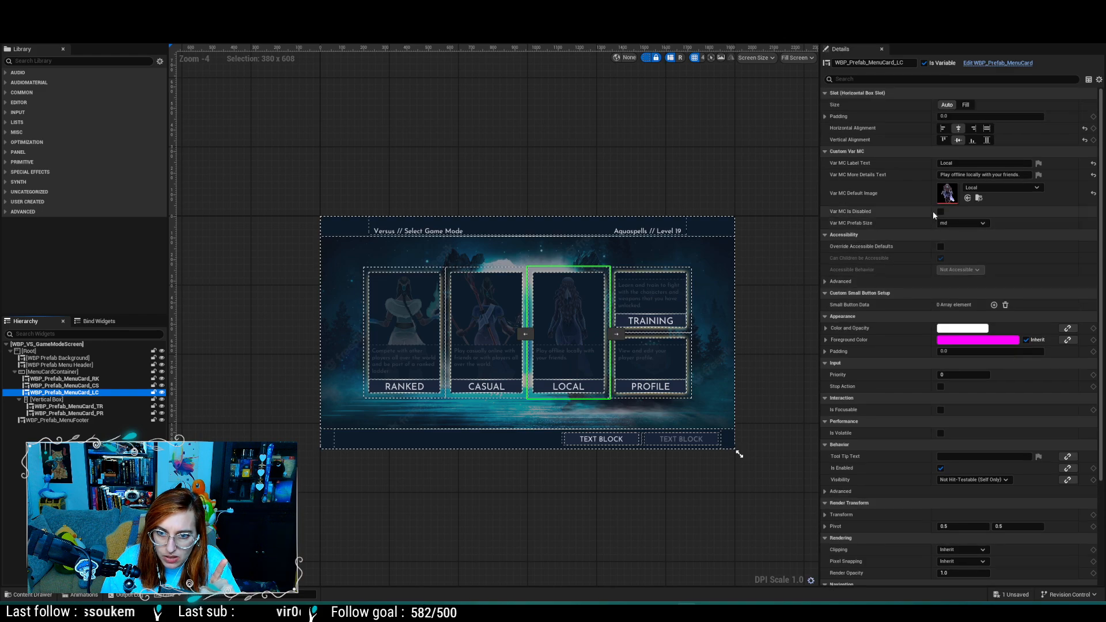
scroll(933, 211, "down", 5)
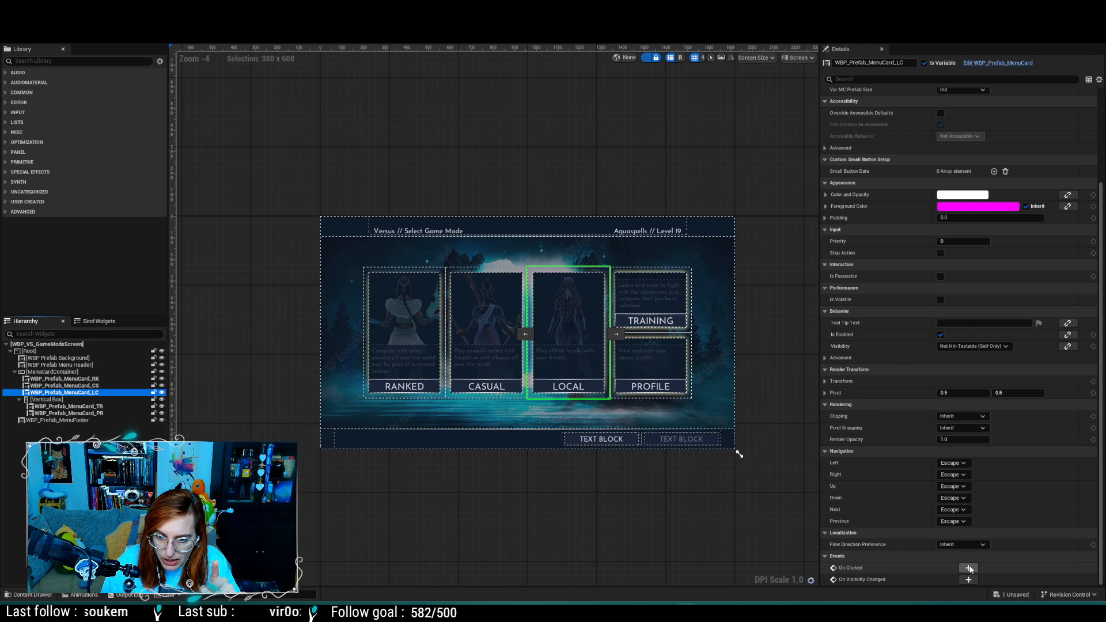
scroll(946, 217, "up", 5)
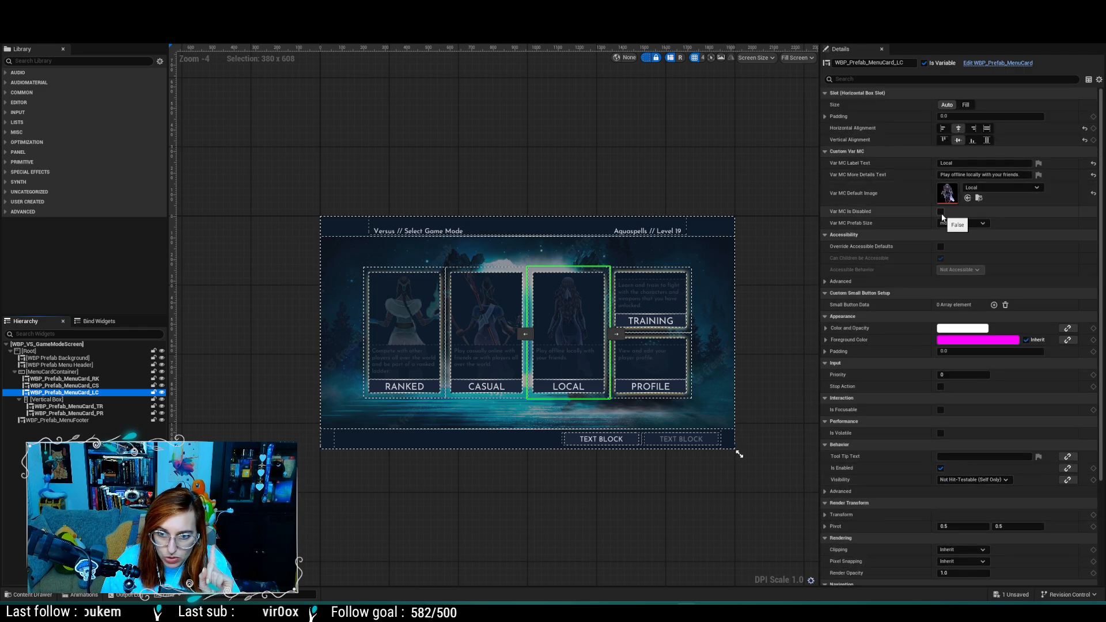
Step: Turn on the Is Disabled option for the Local, Training and Profile cards and clear the selection
left_click(940, 212)
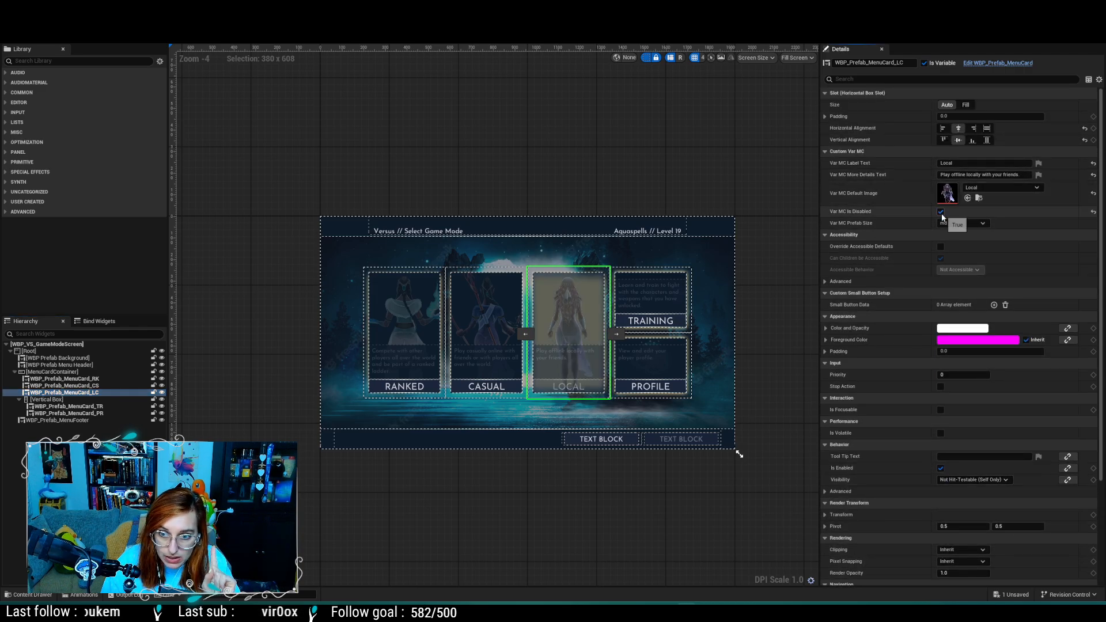
left_click(614, 324)
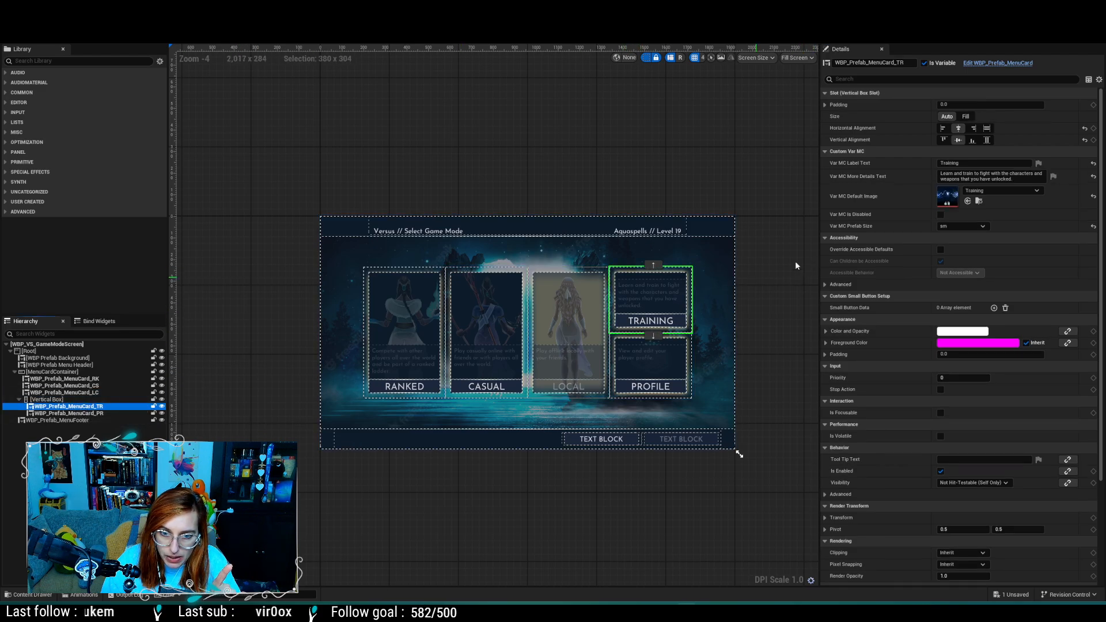
left_click(941, 214)
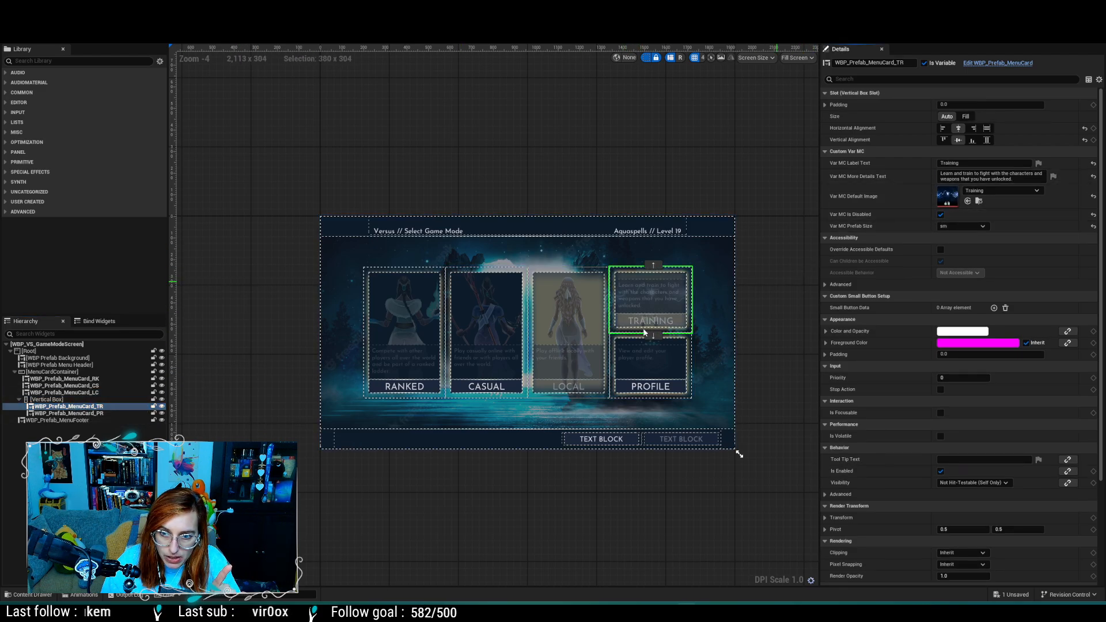
left_click(80, 414)
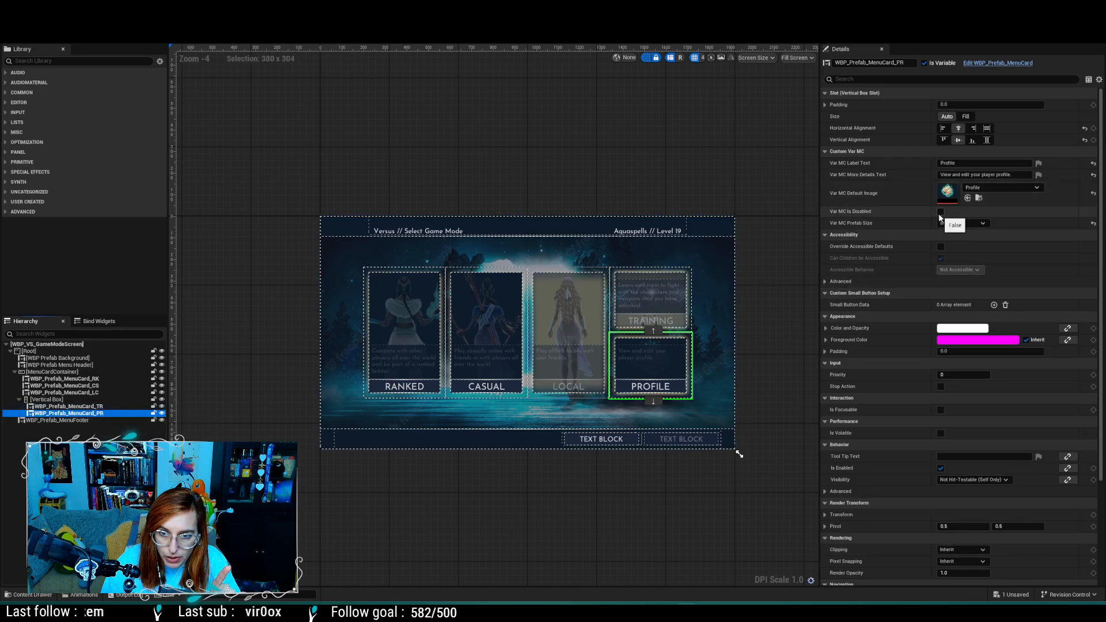
left_click(941, 212)
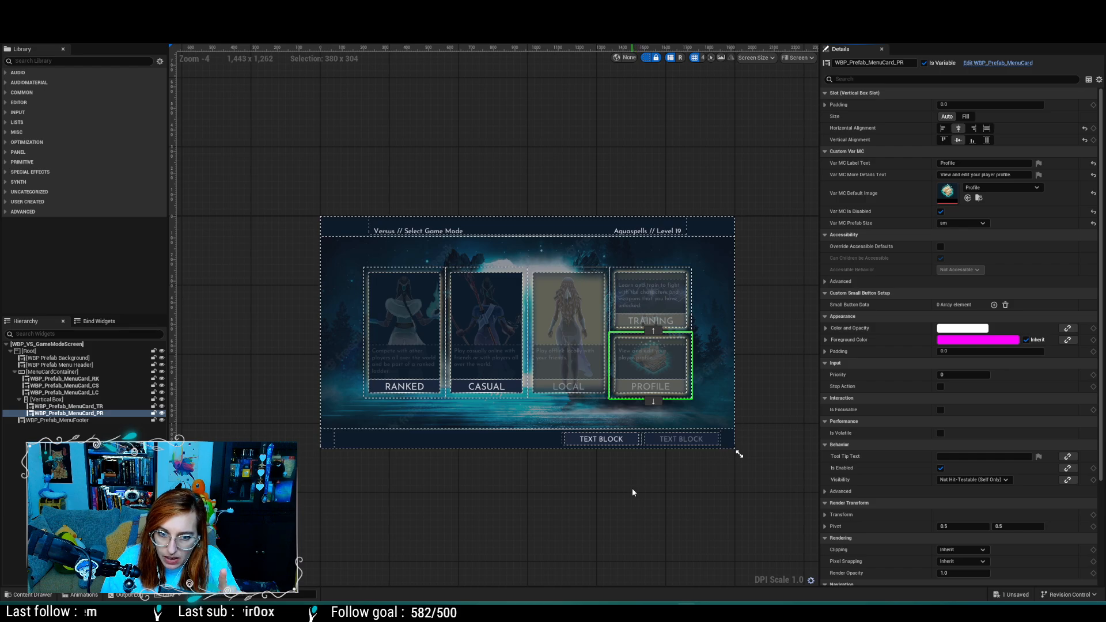
left_click(647, 519)
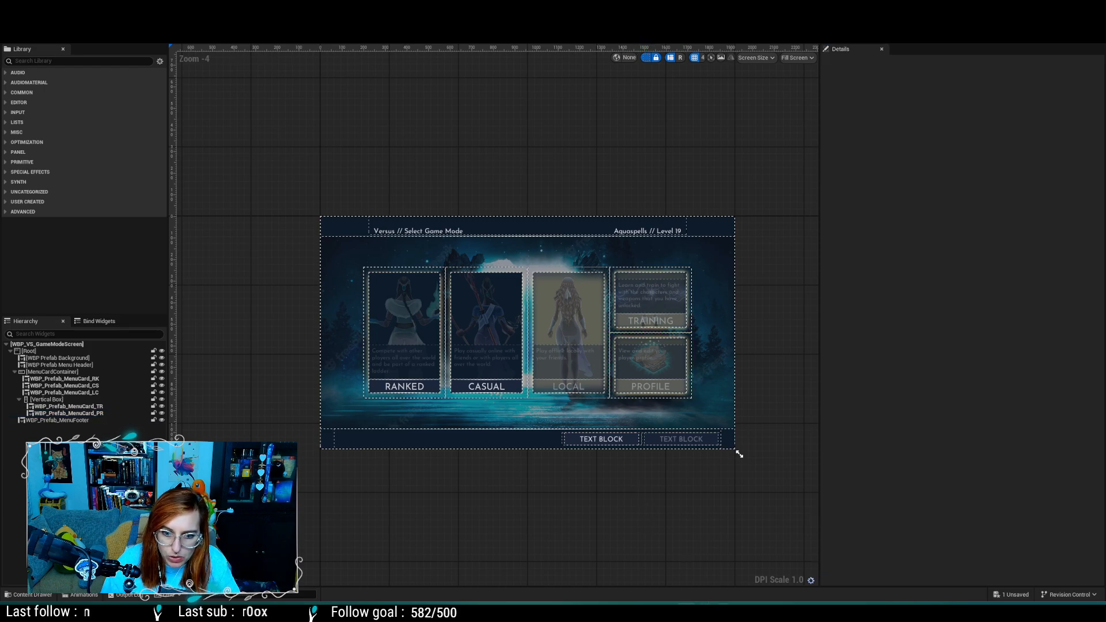
Step: Switch to the Adobe XD prototype and examine the Versus screens showing the option buttons on the Ranked and Casual cards
left_click(691, 611)
scroll(491, 309, "down", 3, "ctrl")
scroll(491, 309, "down", 5, "ctrl")
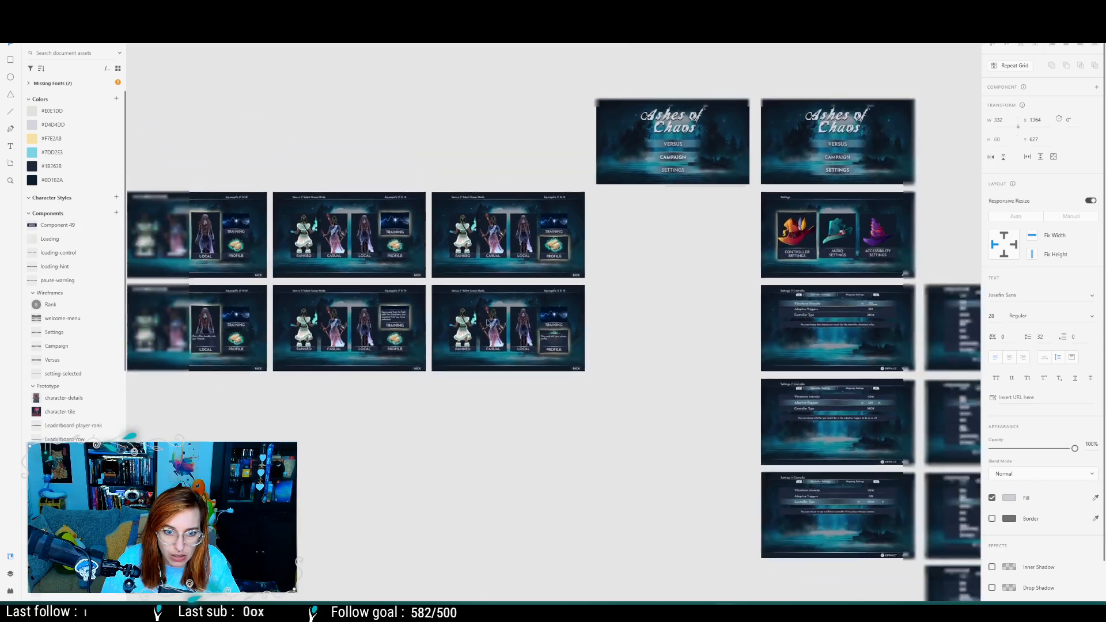
left_click_drag(439, 420, 768, 201)
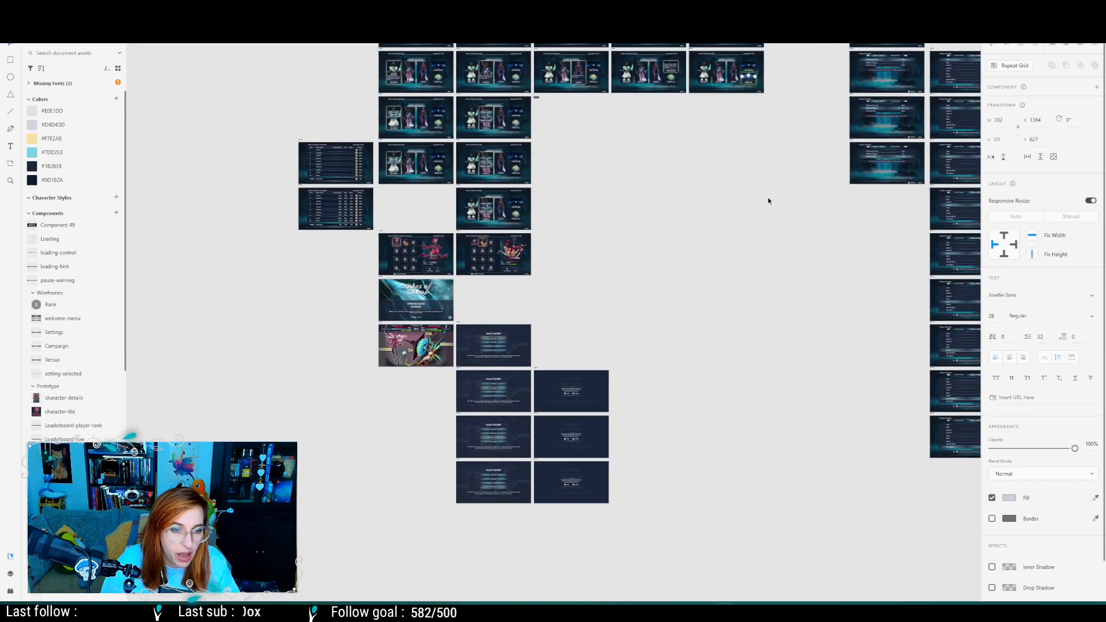
left_click_drag(620, 325, 403, 491)
left_click_drag(381, 427, 595, 342)
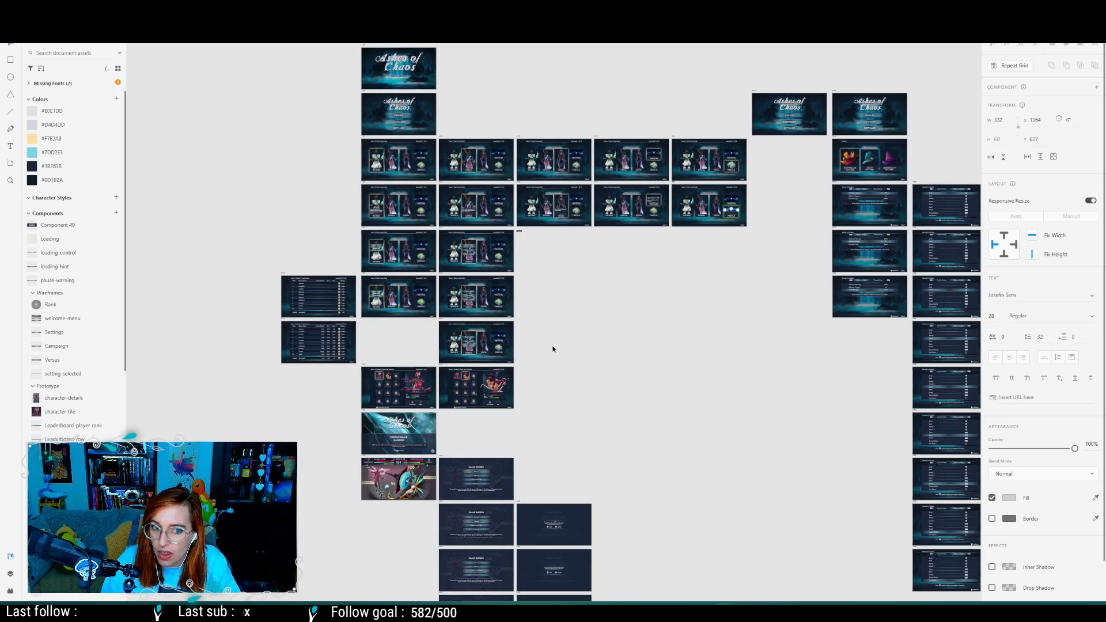
scroll(552, 349, "up", 8, "ctrl")
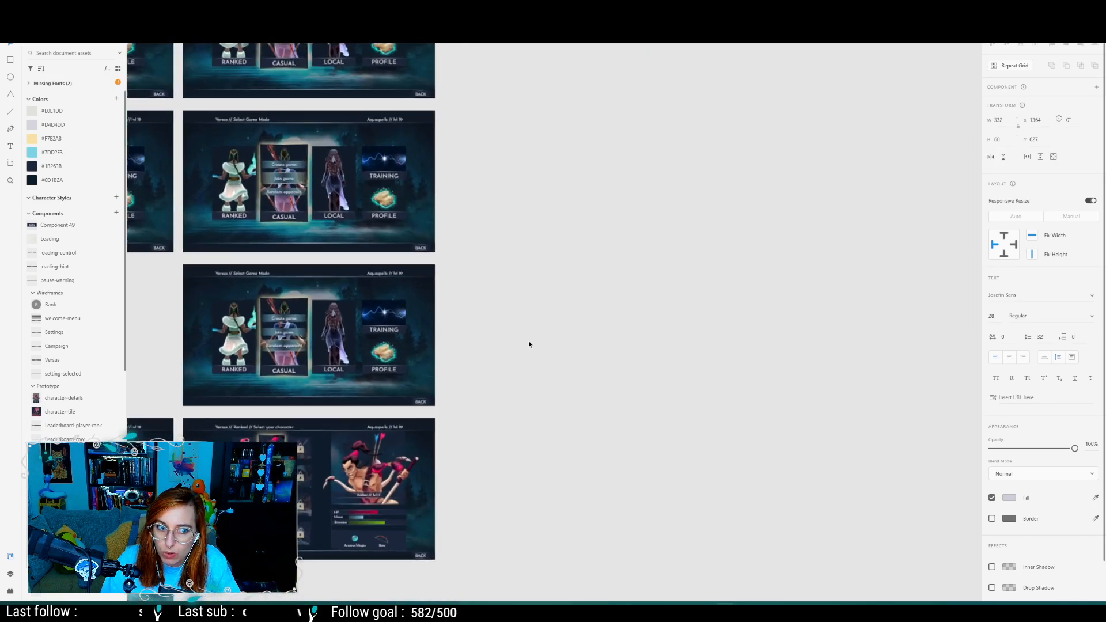
left_click_drag(443, 396, 830, 410)
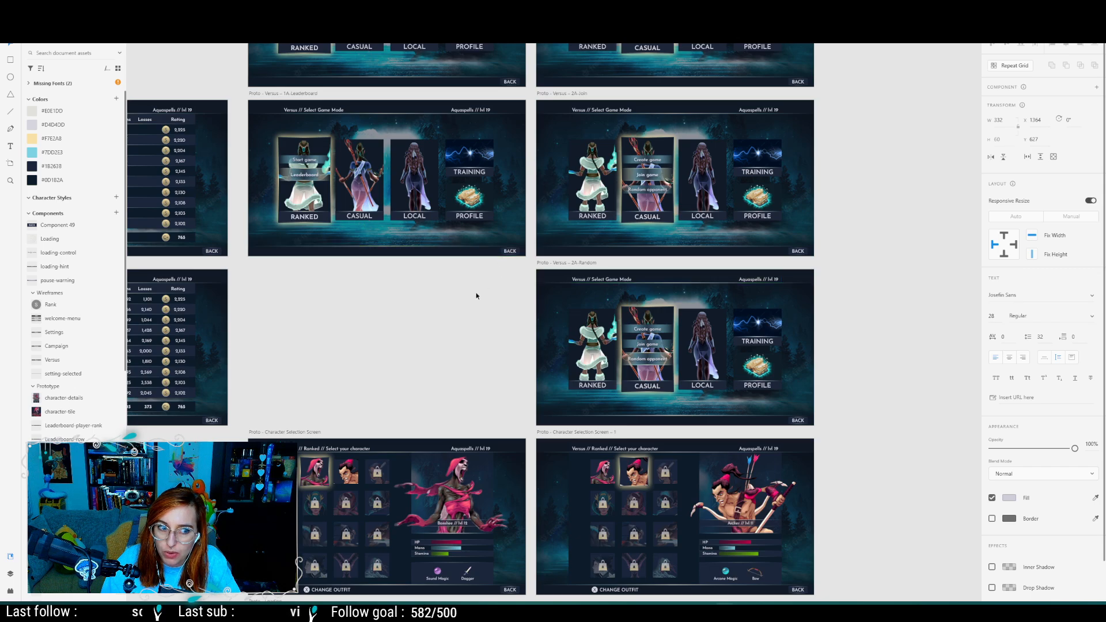
Step: Examine the prototype's overall screen layout, covering the Versus, leaderboard, welcome menu and settings artboards
scroll(472, 302, "down", 5, "ctrl")
scroll(472, 301, "down", 1, "ctrl")
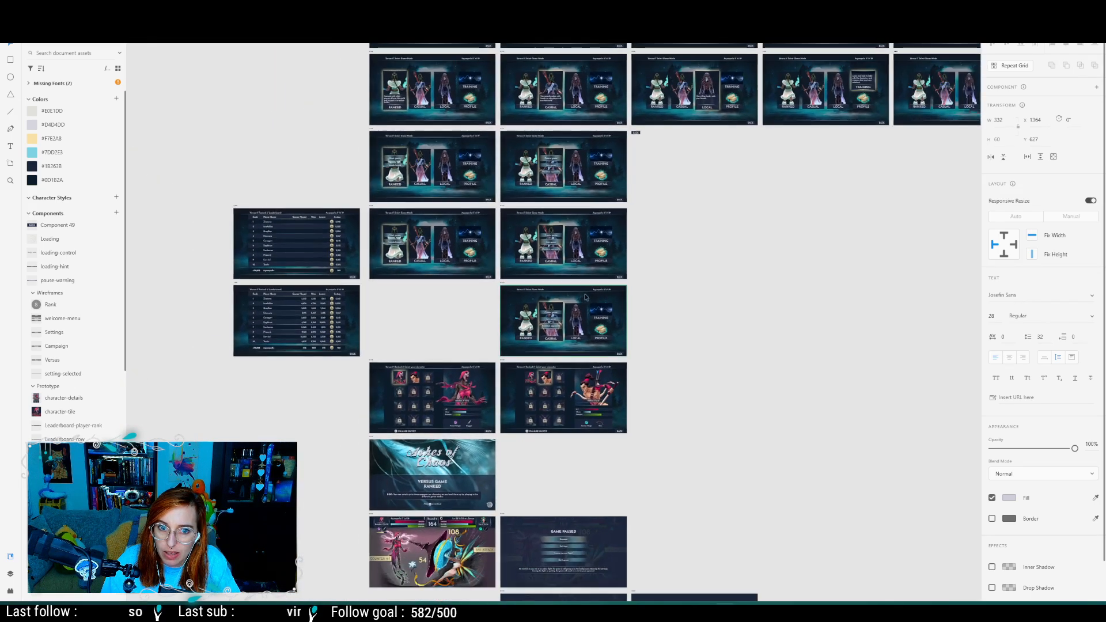
left_click_drag(662, 284, 602, 412)
scroll(435, 415, "up", 5, "ctrl")
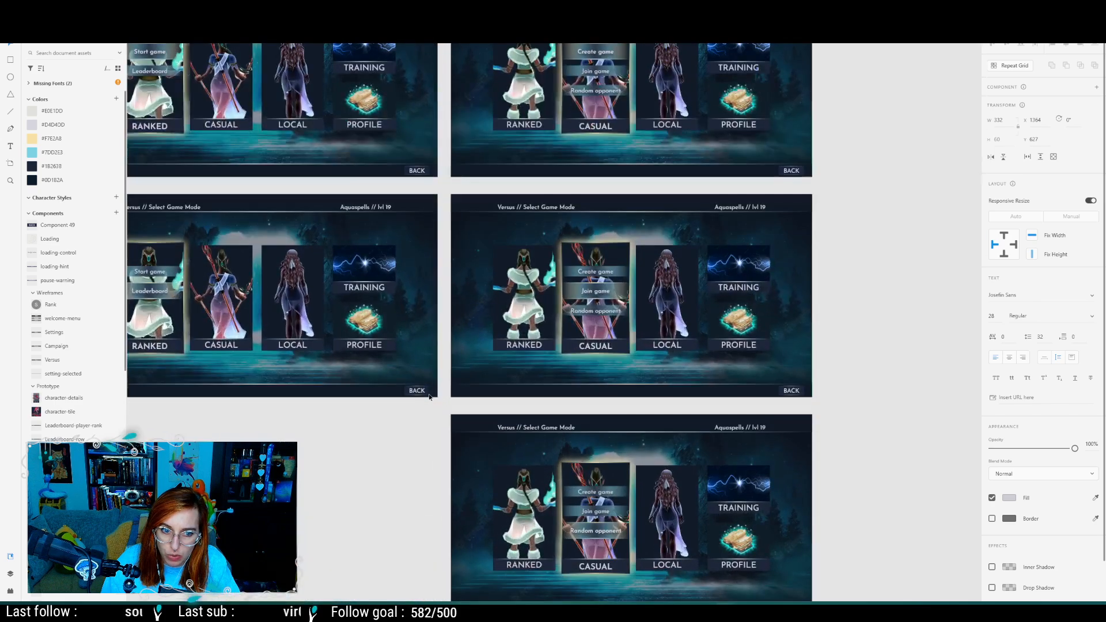
left_click_drag(876, 299, 310, 621)
scroll(548, 375, "down", 4, "ctrl")
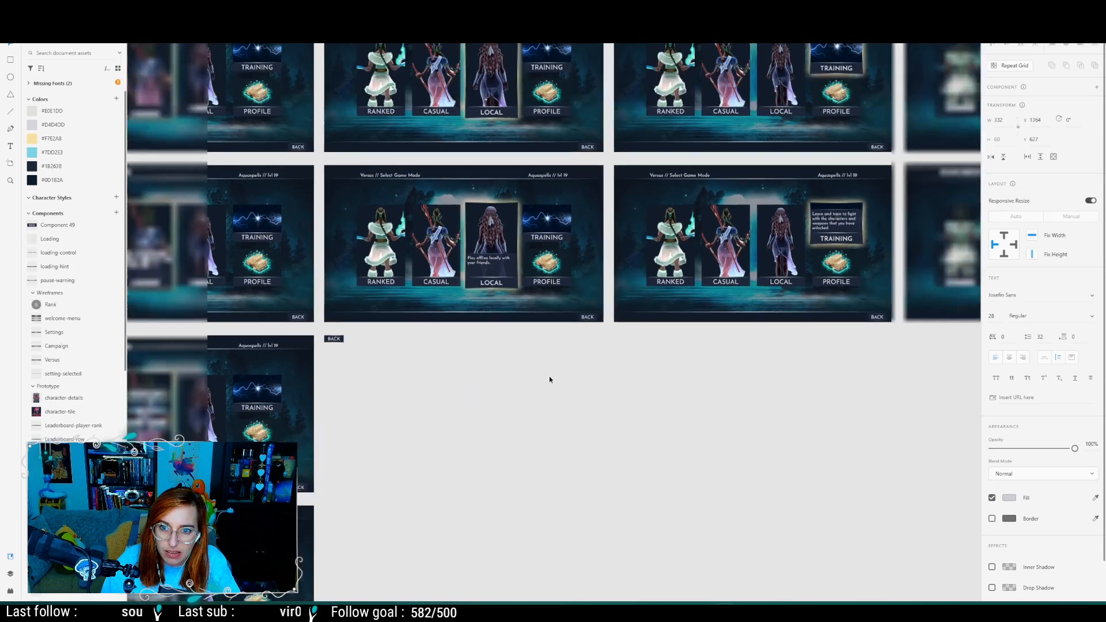
left_click_drag(704, 357, 308, 579)
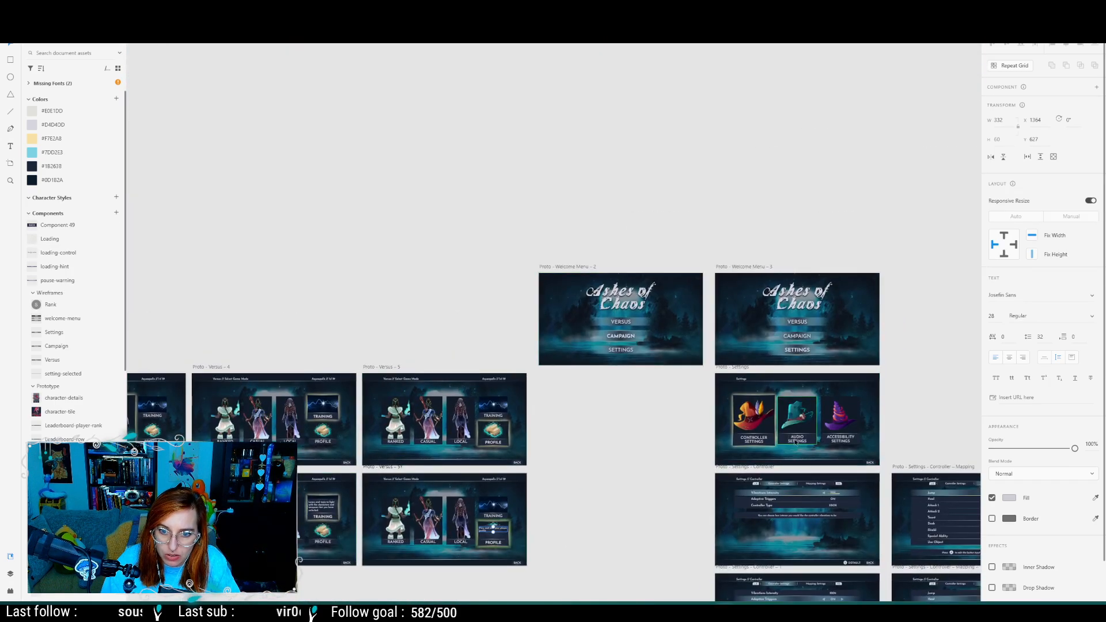
left_click_drag(566, 477, 353, 378)
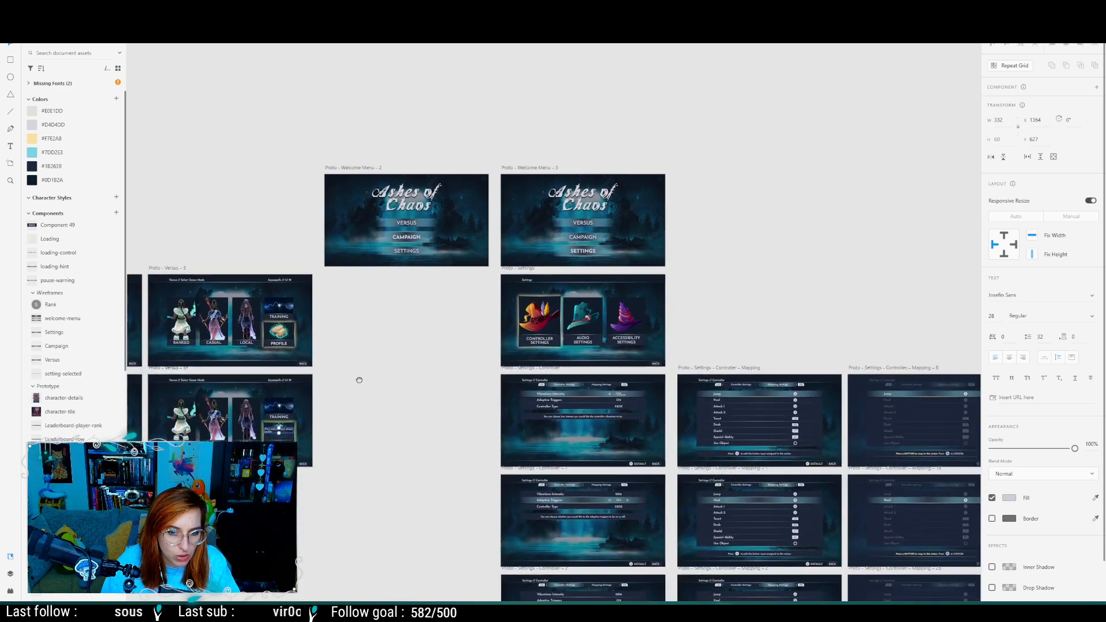
middle_click_drag(375, 494, 914, 286)
middle_click_drag(723, 450, 857, 444)
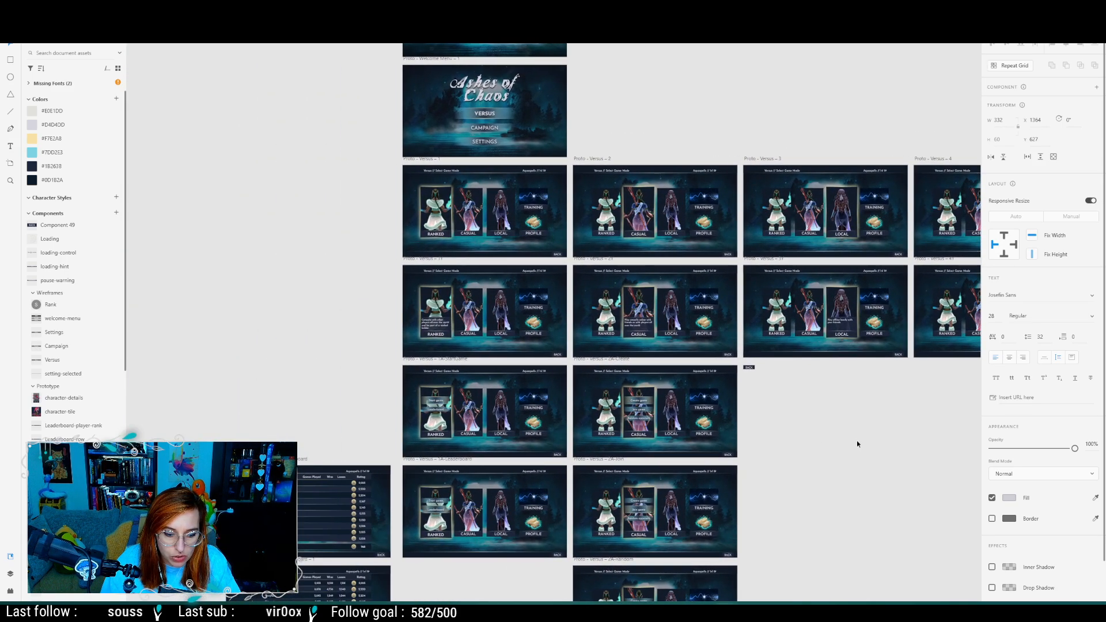
Step: Switch to Unreal Editor, save the WBP_VS_GameModeScreen widget and play the game through to the Versus game mode screen
key("alt+Tab")
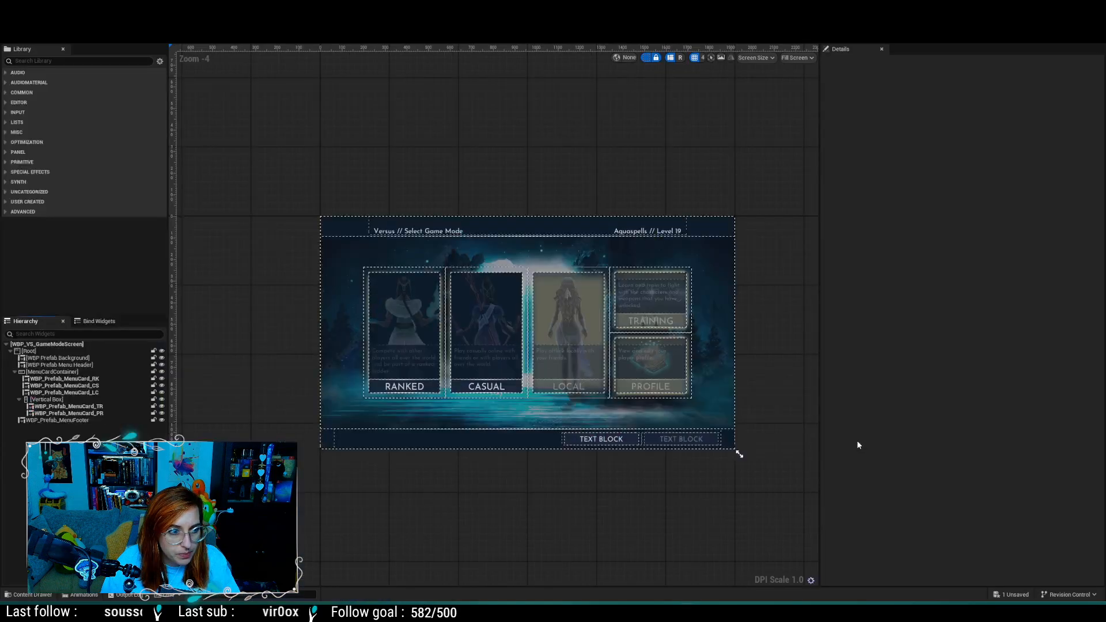
key("ctrl+s")
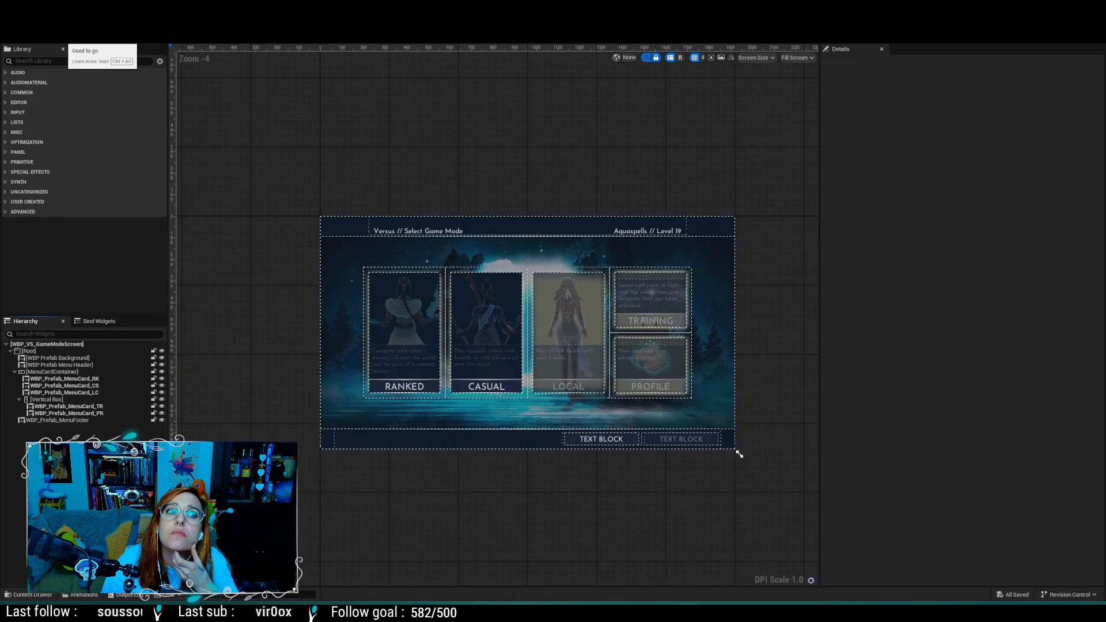
left_click(69, 21)
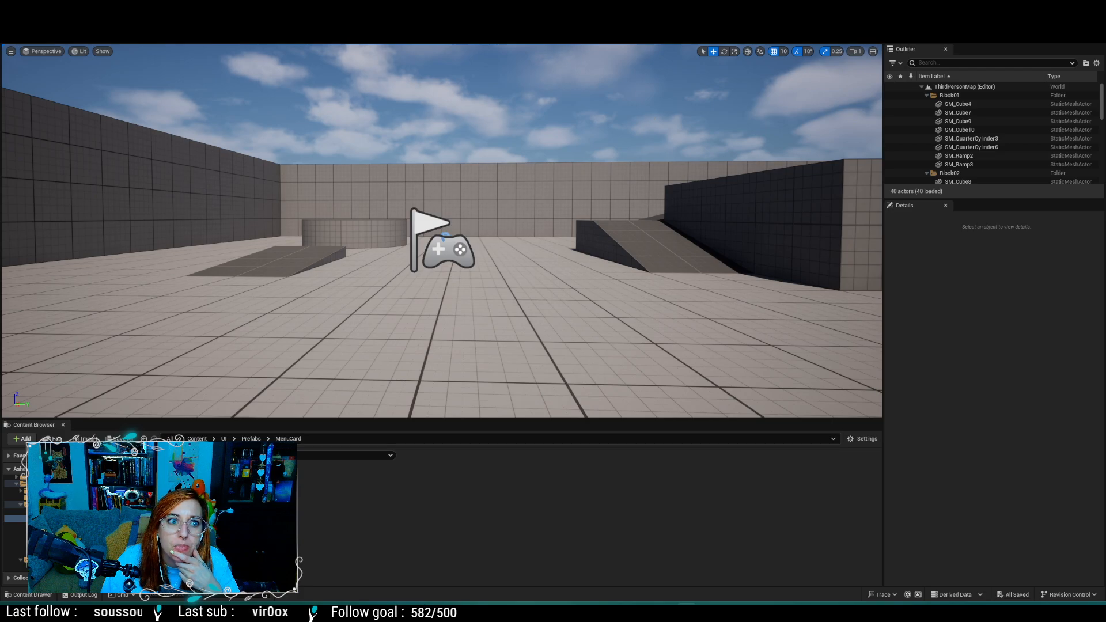
key("alt+p")
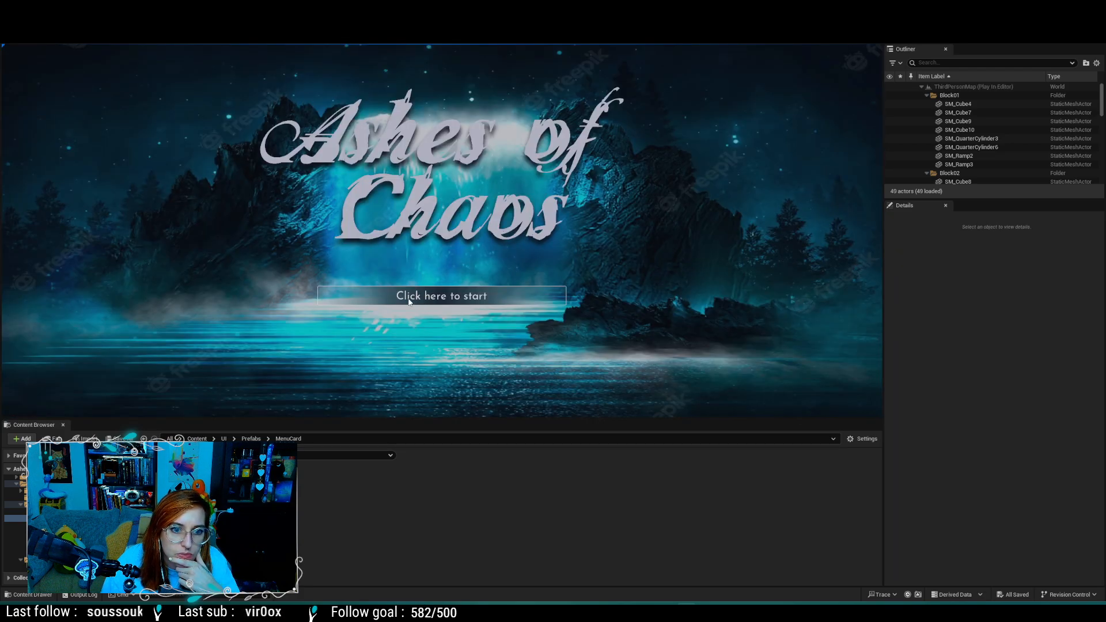
left_click(409, 301)
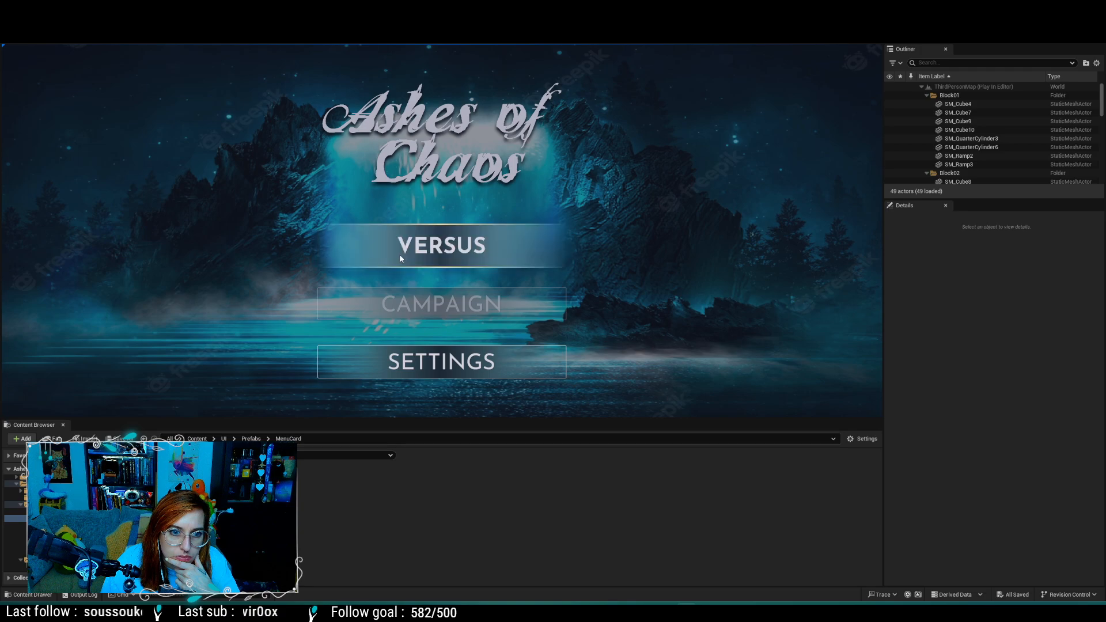
left_click(400, 257)
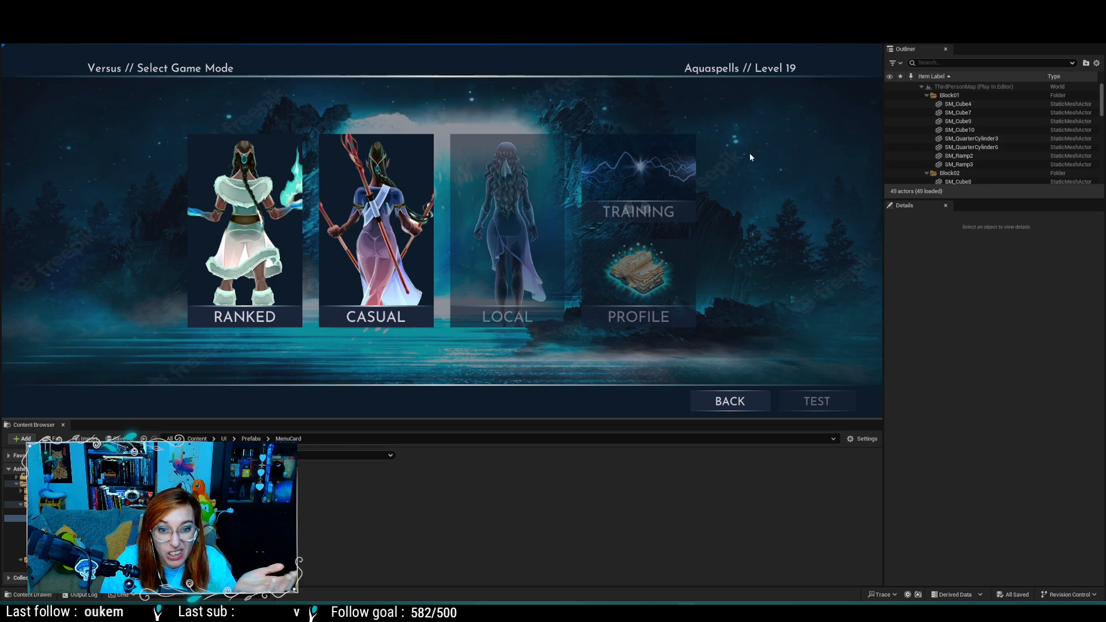
Step: Switch to the Adobe XD prototype and show the layers of the Training card on the Proto - Versus - 3 artboard
key("alt+Tab")
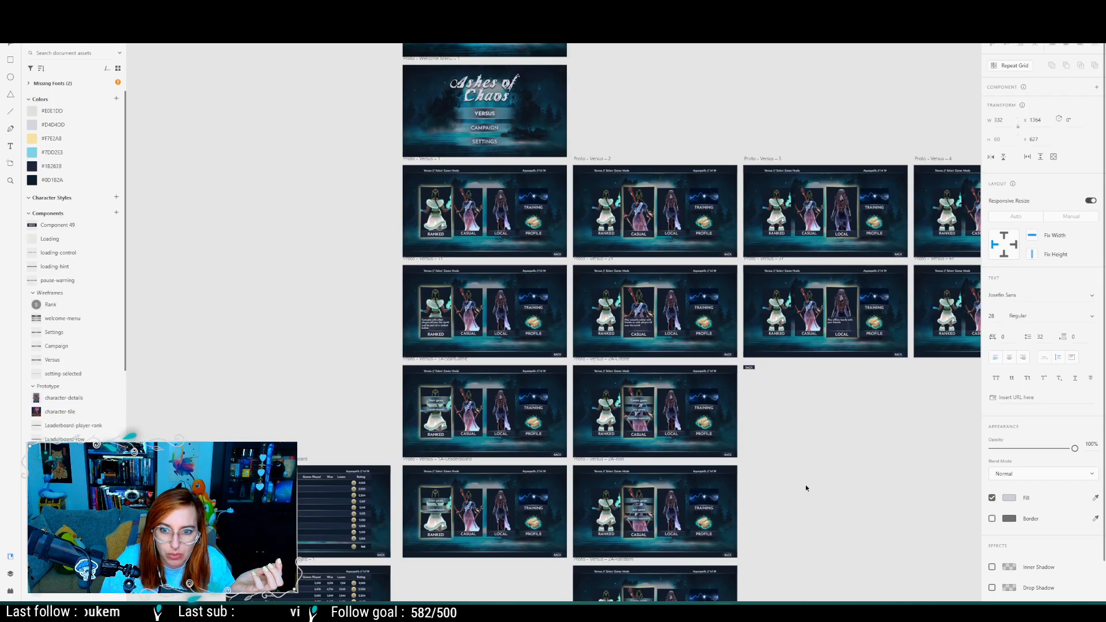
left_click(876, 201)
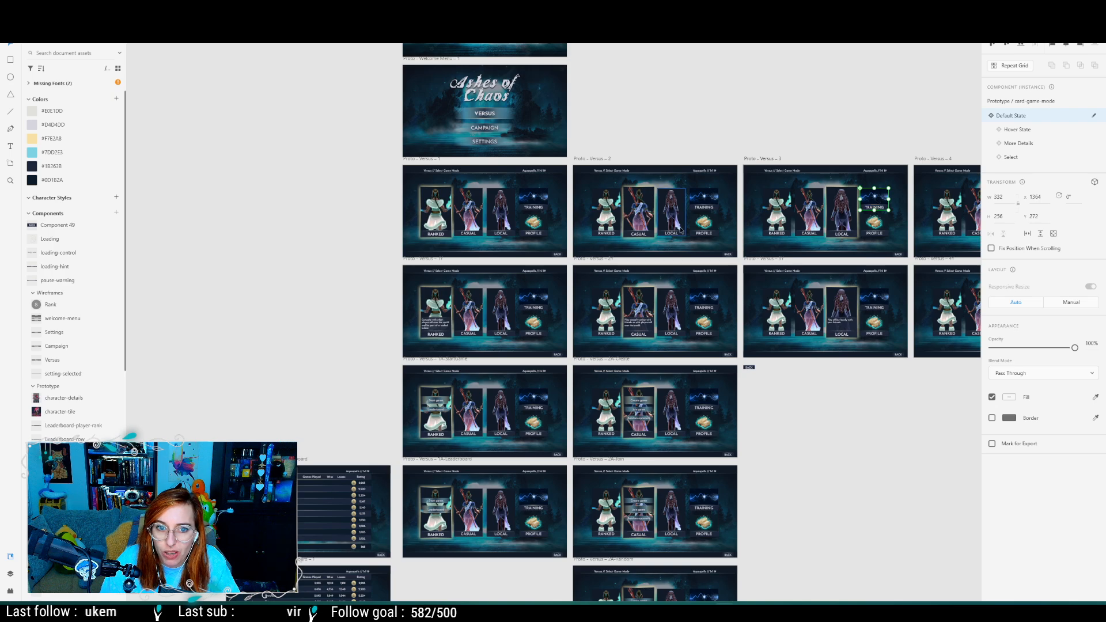
scroll(610, 236, "up", 2, "ctrl")
middle_click_drag(774, 260, 112, 362)
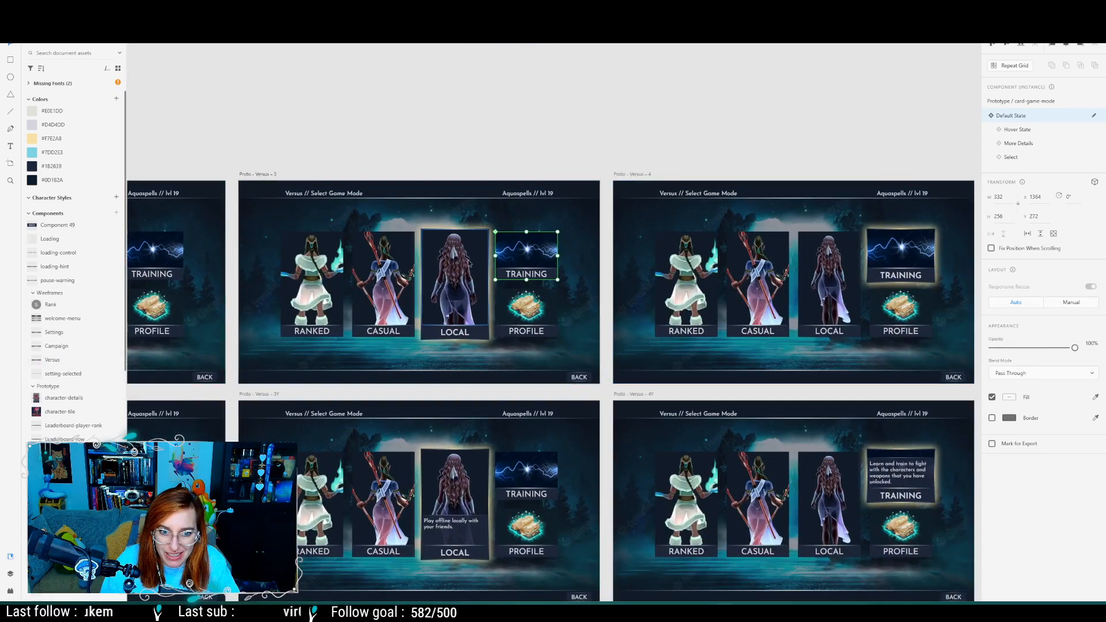
scroll(460, 260, "up", 3, "ctrl")
double_click(657, 226)
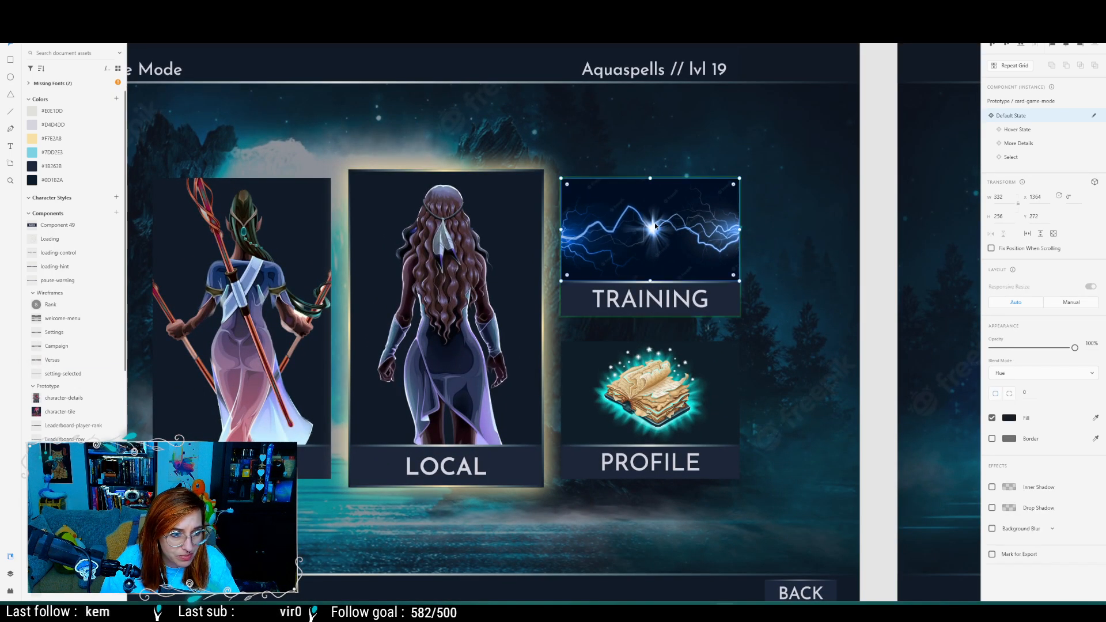
left_click(10, 574)
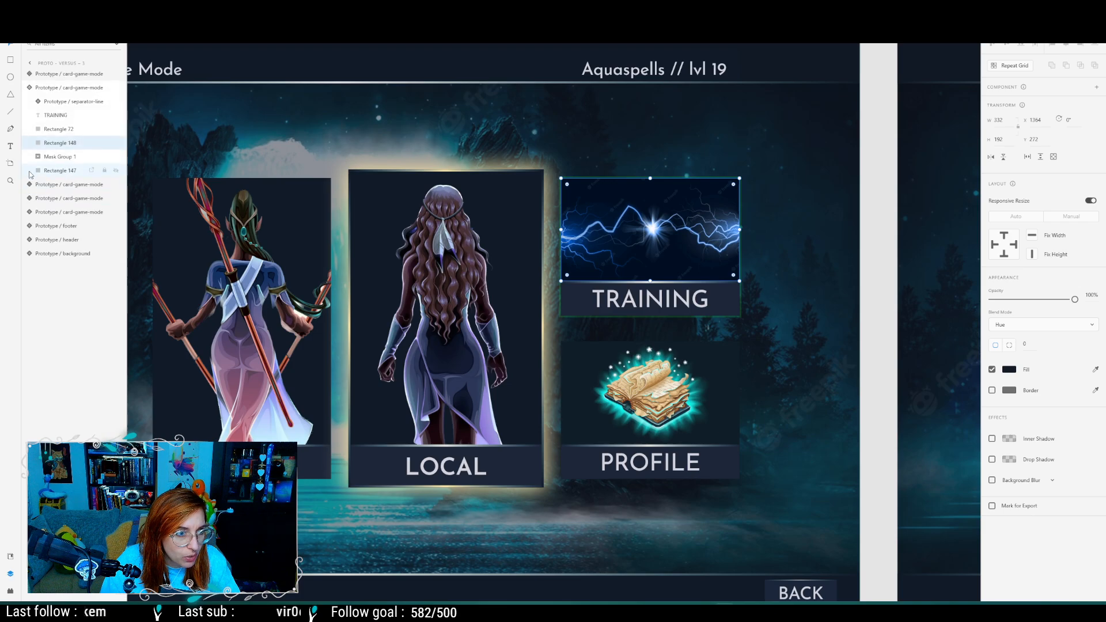
Step: Select the Training card's Mask Group 1 and hide Rectangle 148 and Rectangle 72 above it
left_click(42, 157)
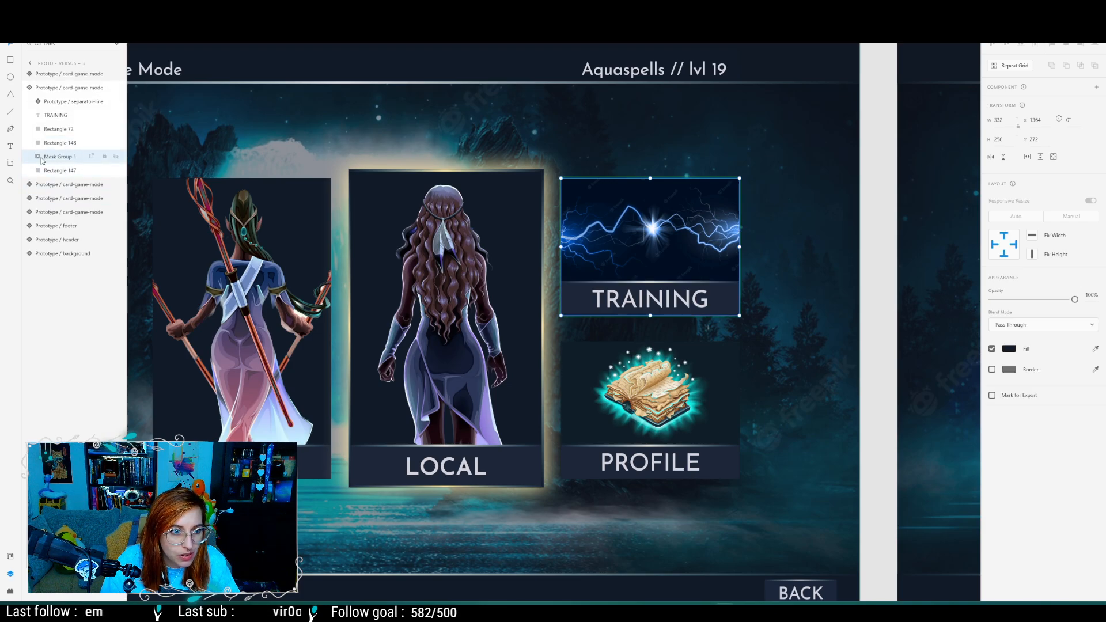
left_click(117, 171)
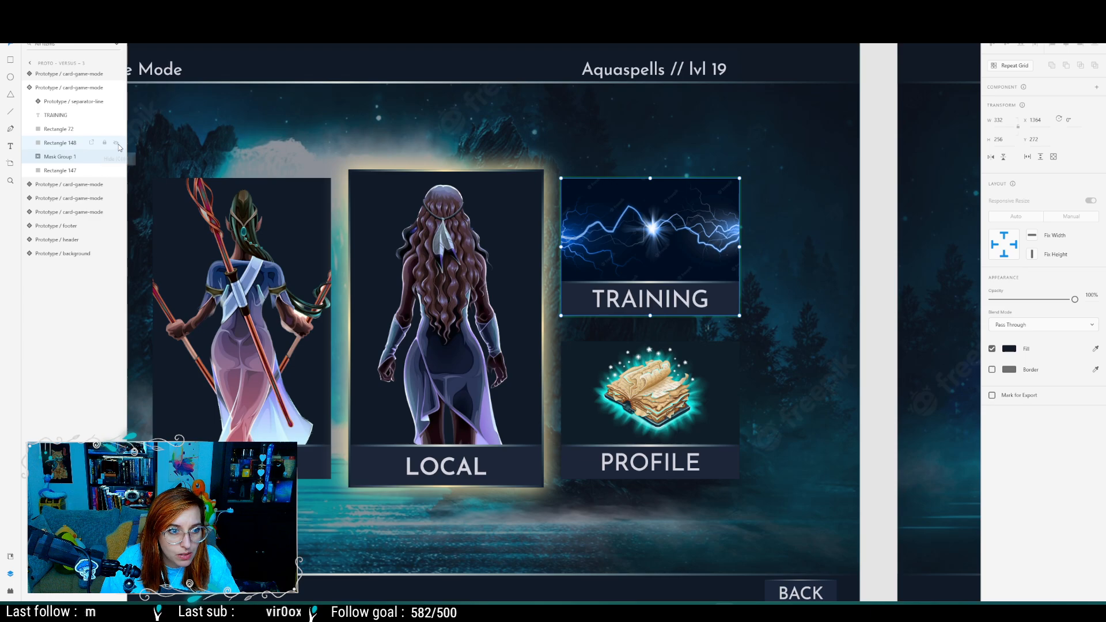
left_click(119, 144)
left_click(116, 130)
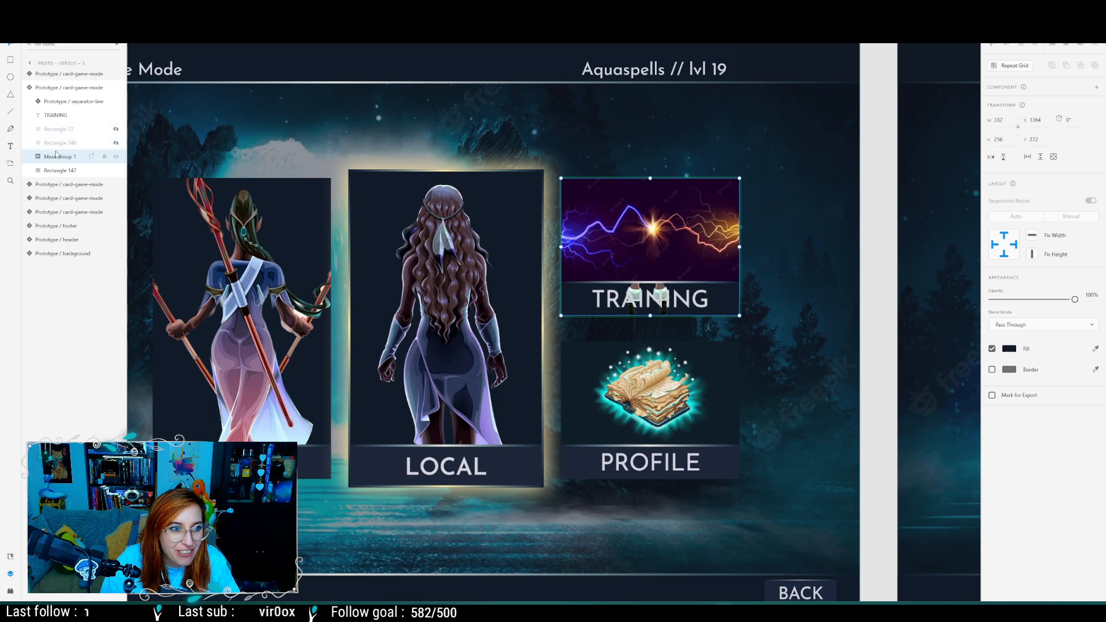
Step: Expand Mask Group 1 and hide the IMG_3711 character image inside it
left_click(40, 157)
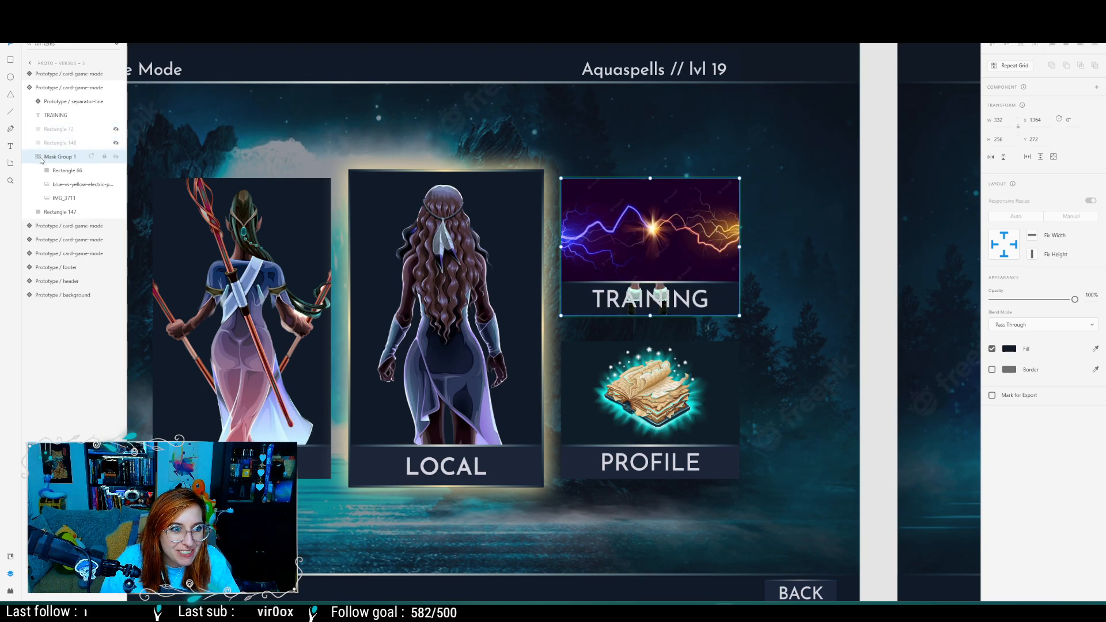
left_click(64, 199)
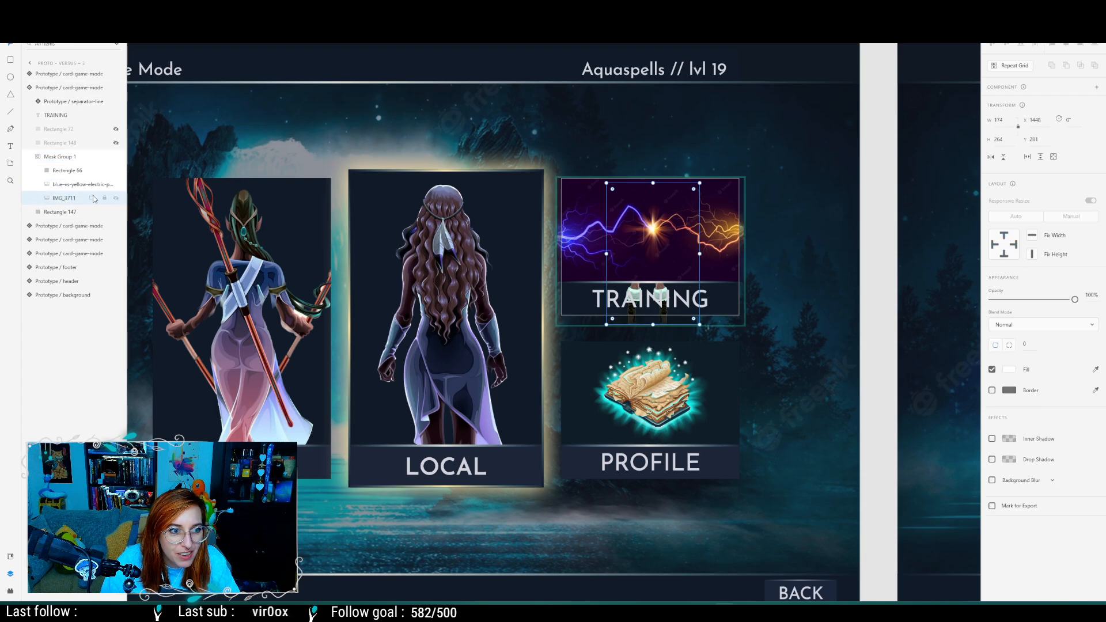
left_click(116, 199)
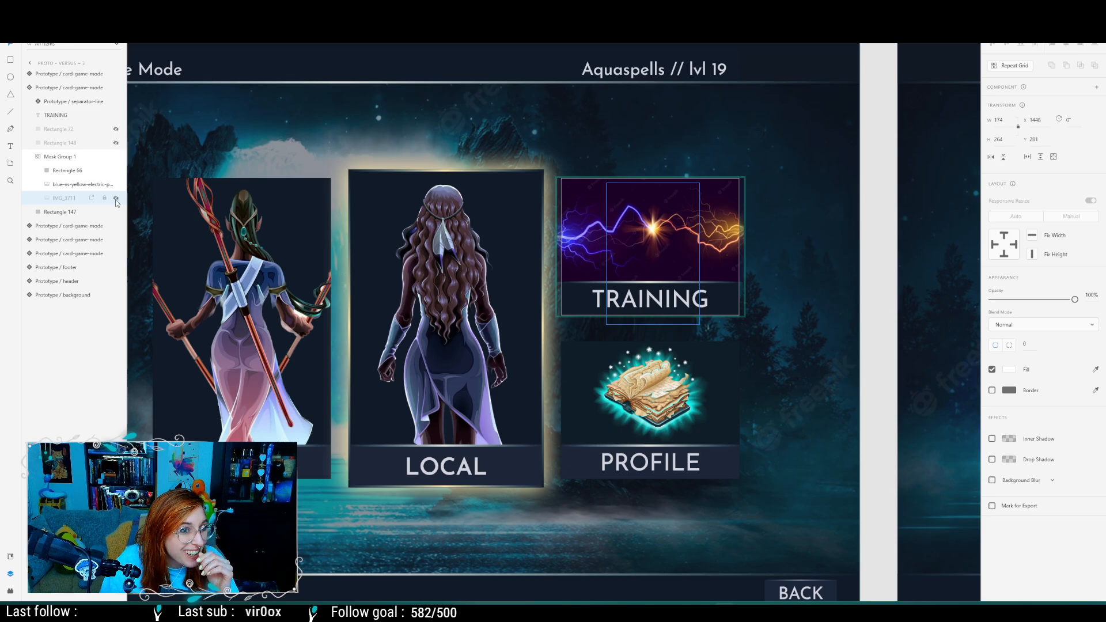
Step: Toggle the visibility of Rectangle 66 and the blue-and-yellow lightning image in Mask Group 1 to check what each contributes
left_click(115, 162)
left_click(116, 161)
left_click(116, 170)
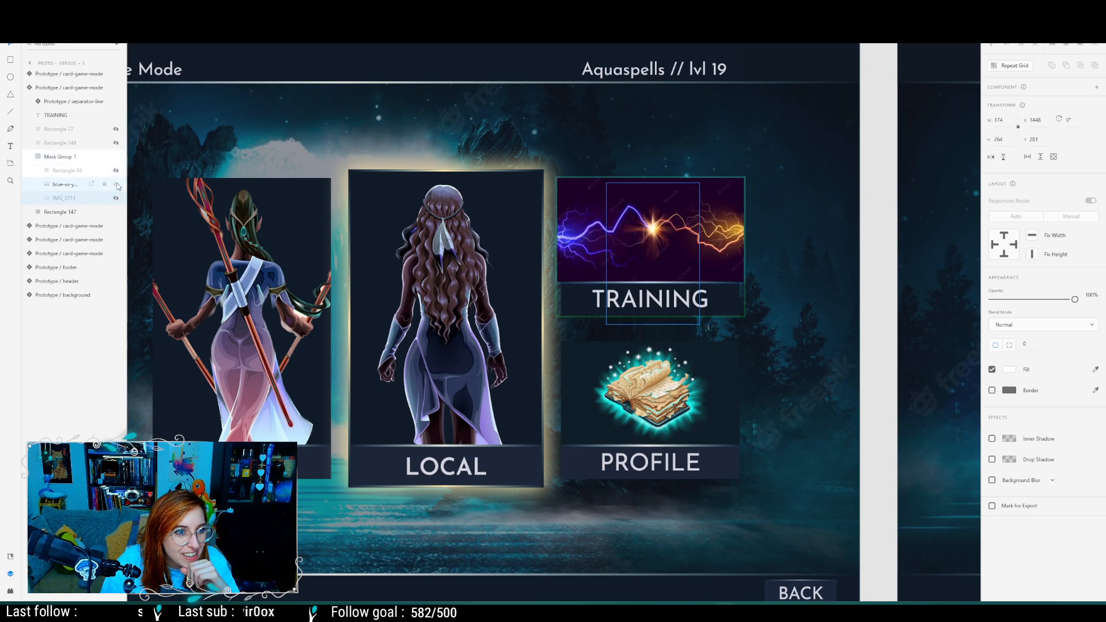
left_click(116, 184)
left_click(116, 184)
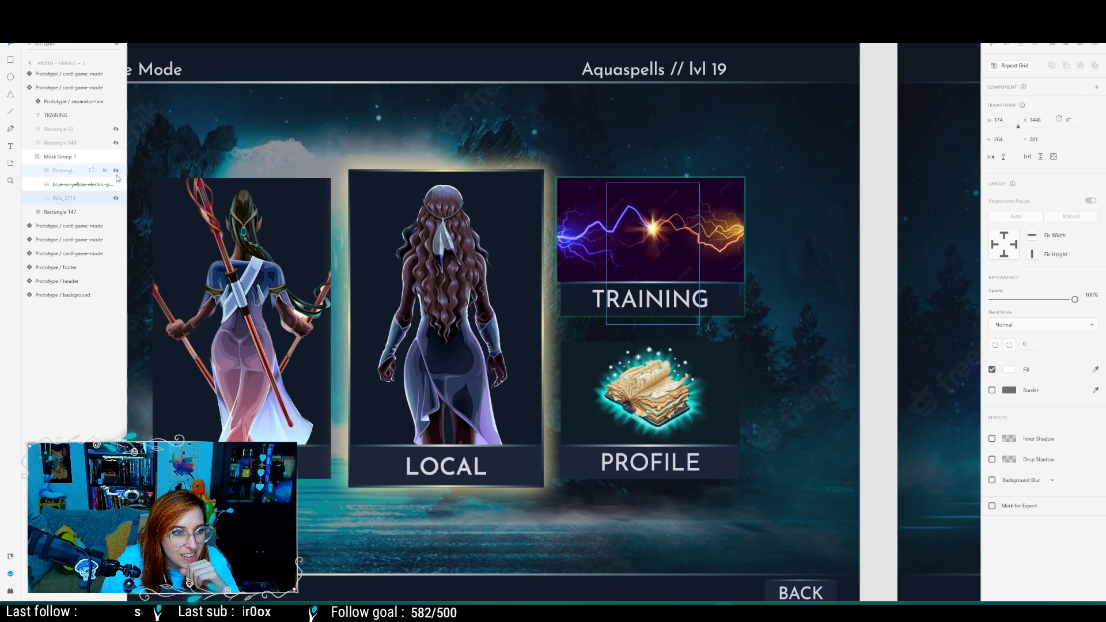
left_click(116, 170)
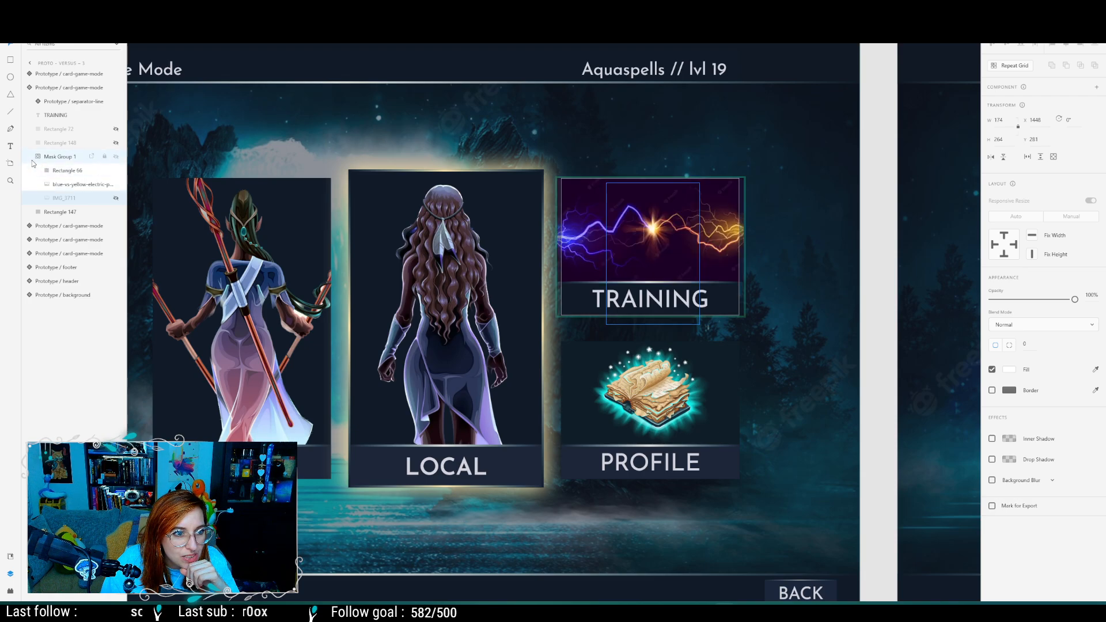
Step: Collapse and select Mask Group 1, and make Rectangle 148 and Rectangle 72 visible again
left_click(40, 158)
left_click(41, 159)
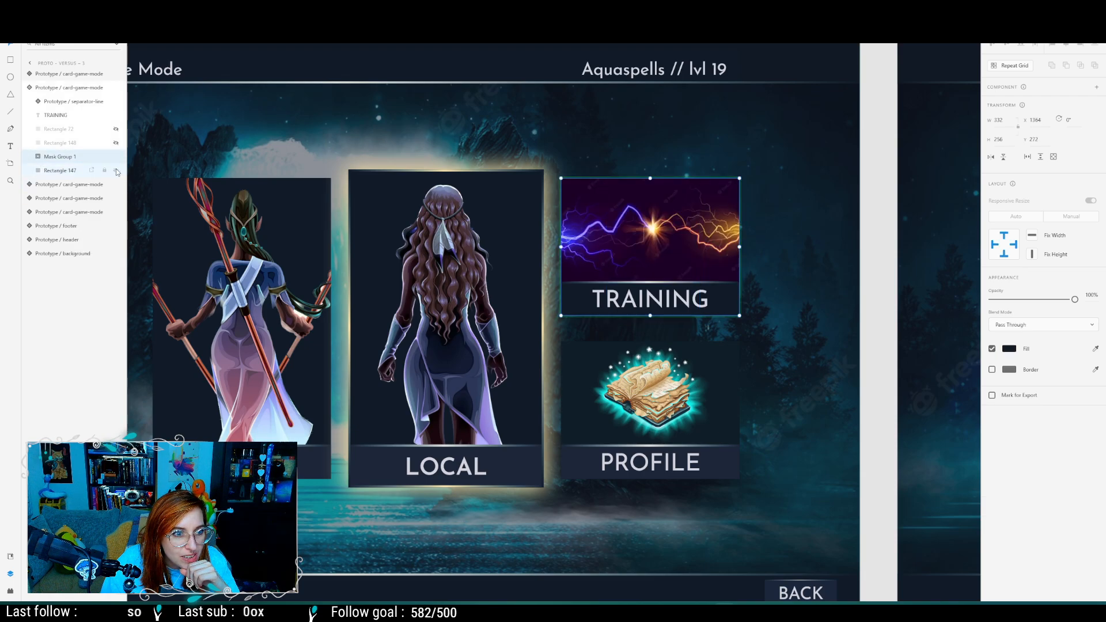
left_click(116, 144)
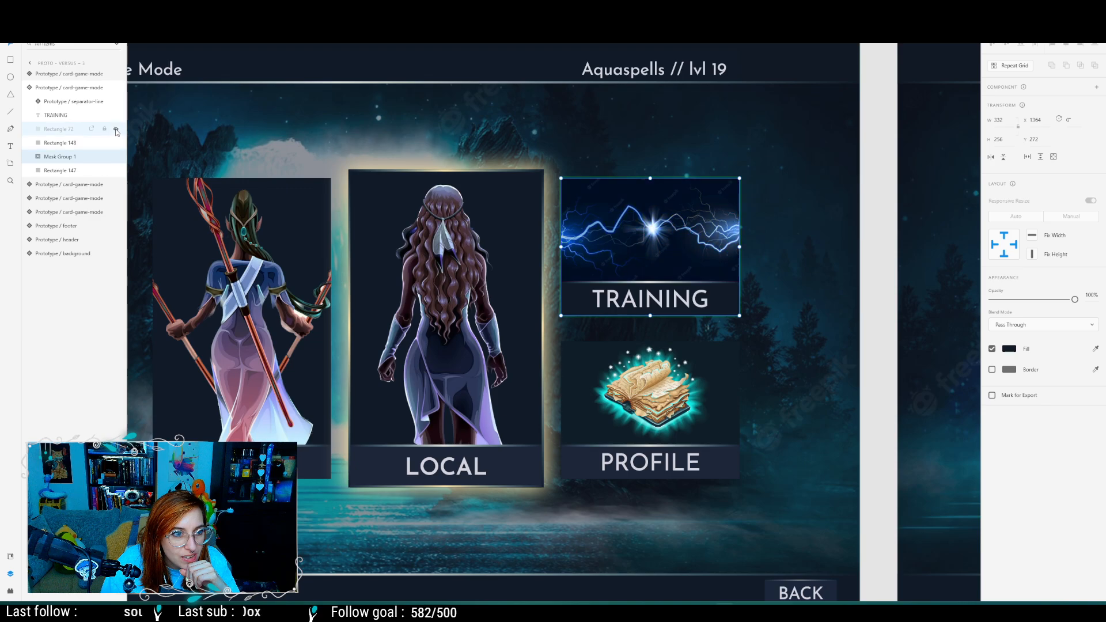
left_click(116, 129)
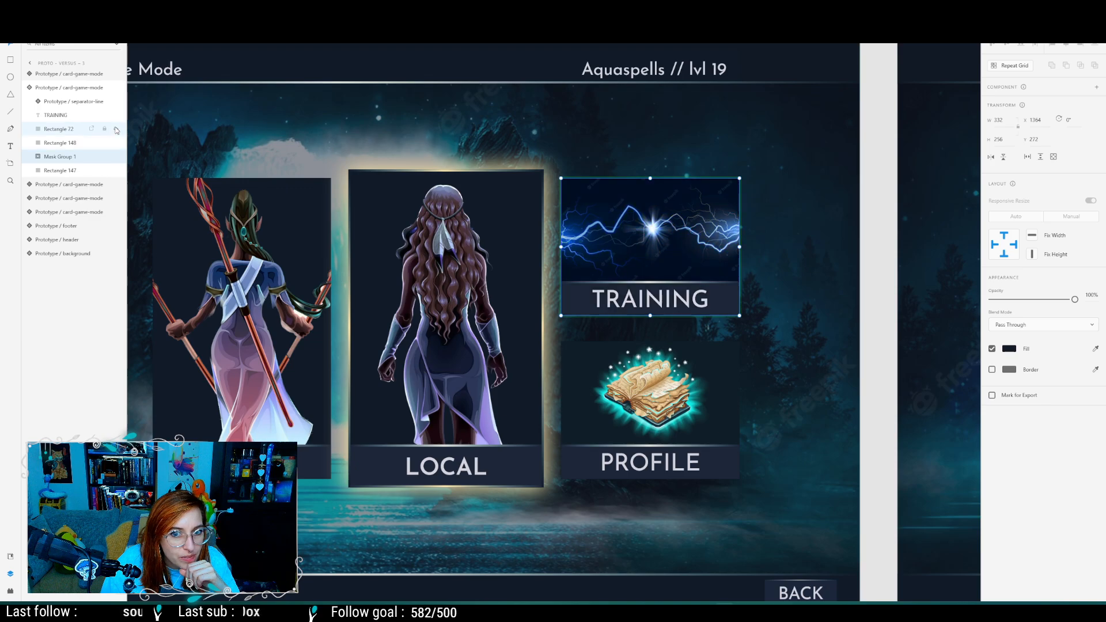
Step: Group Rectangle 148 with Mask Group 1 and export the group as a PNG at 2x to the MenuCard assets folder
left_click(63, 144)
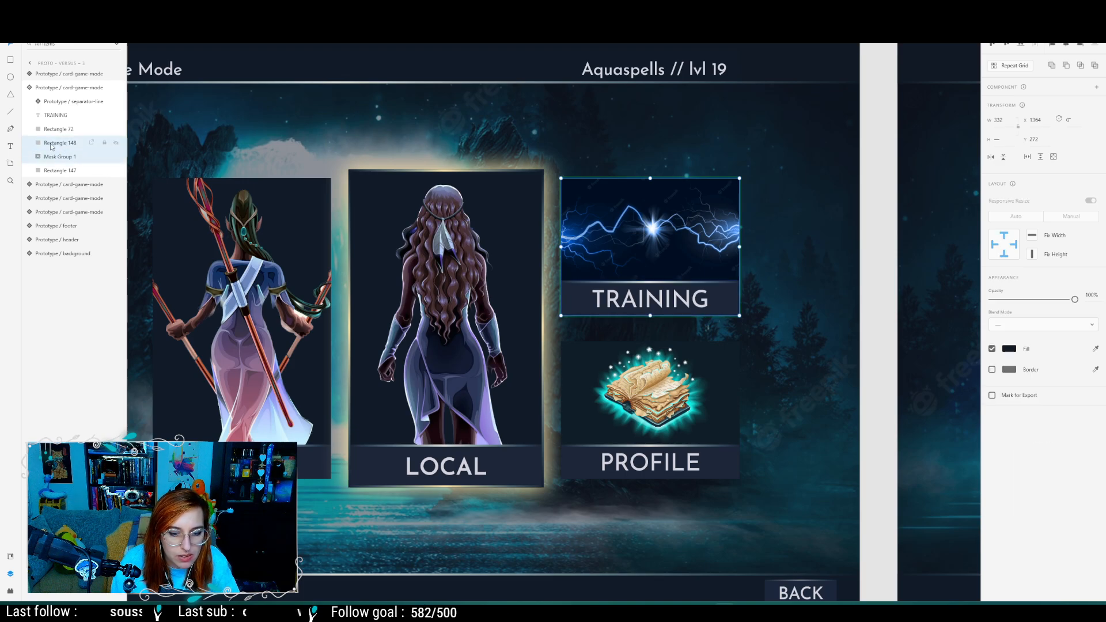
key("ctrl+g")
right_click(51, 145)
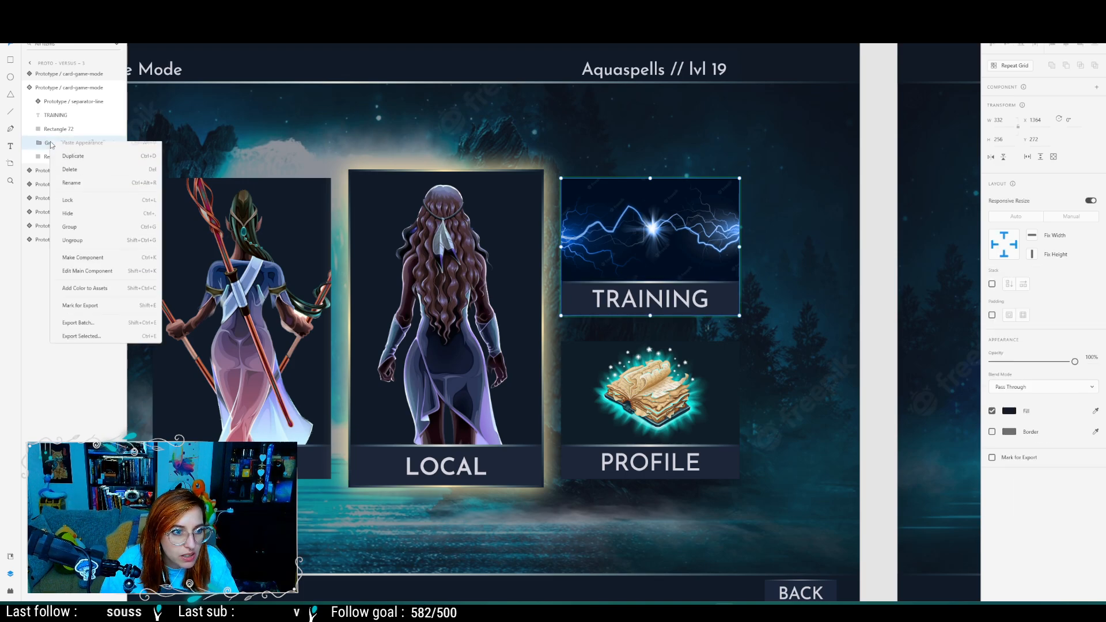
left_click(81, 381)
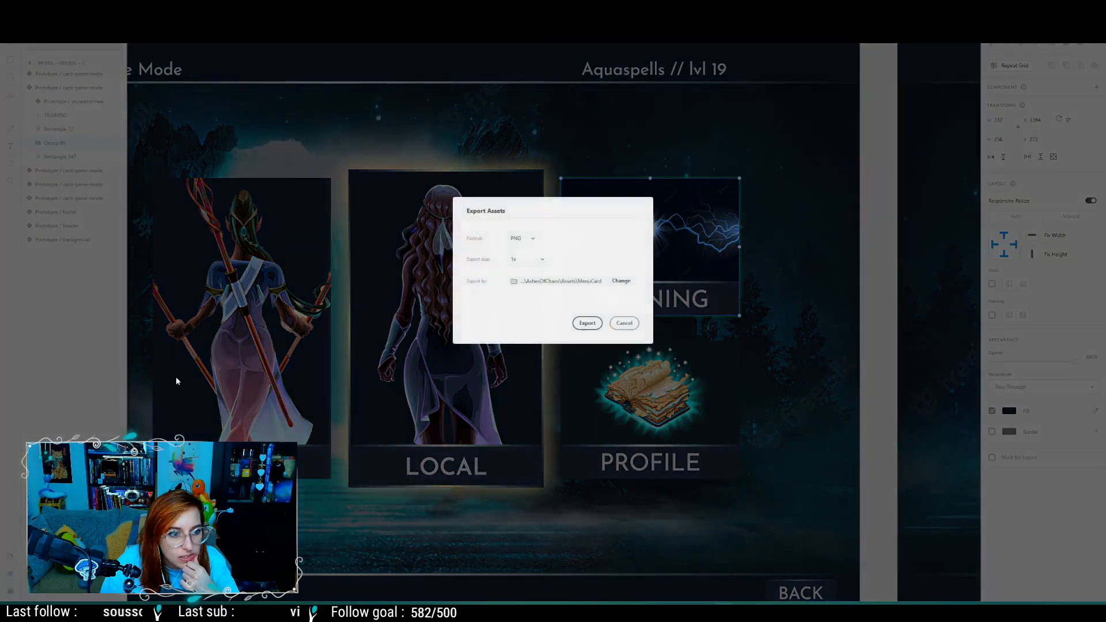
left_click(540, 260)
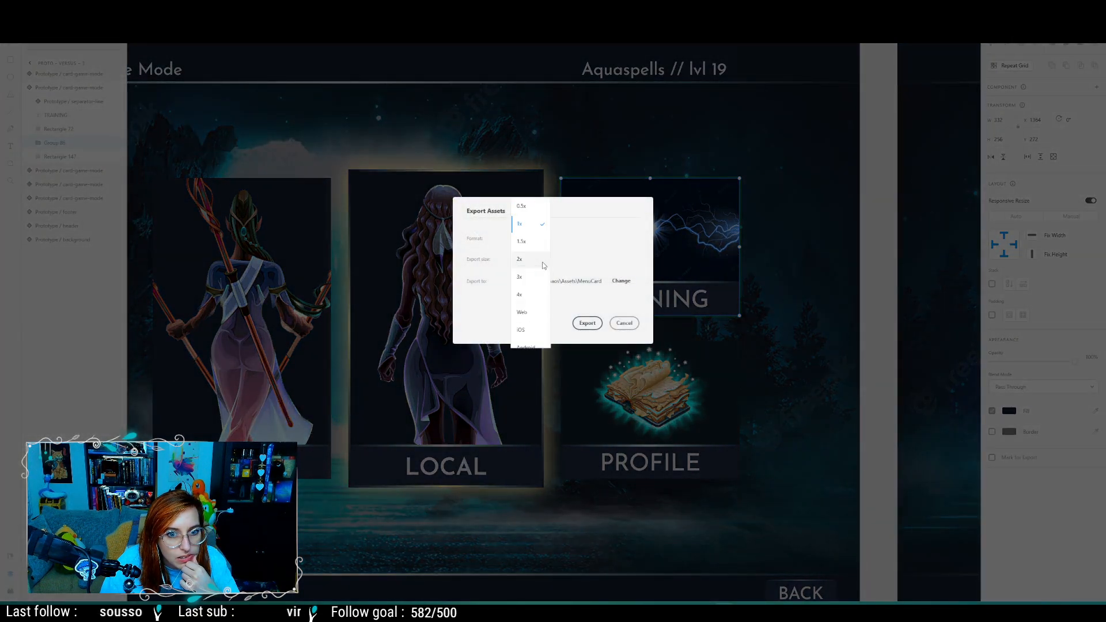
left_click(528, 261)
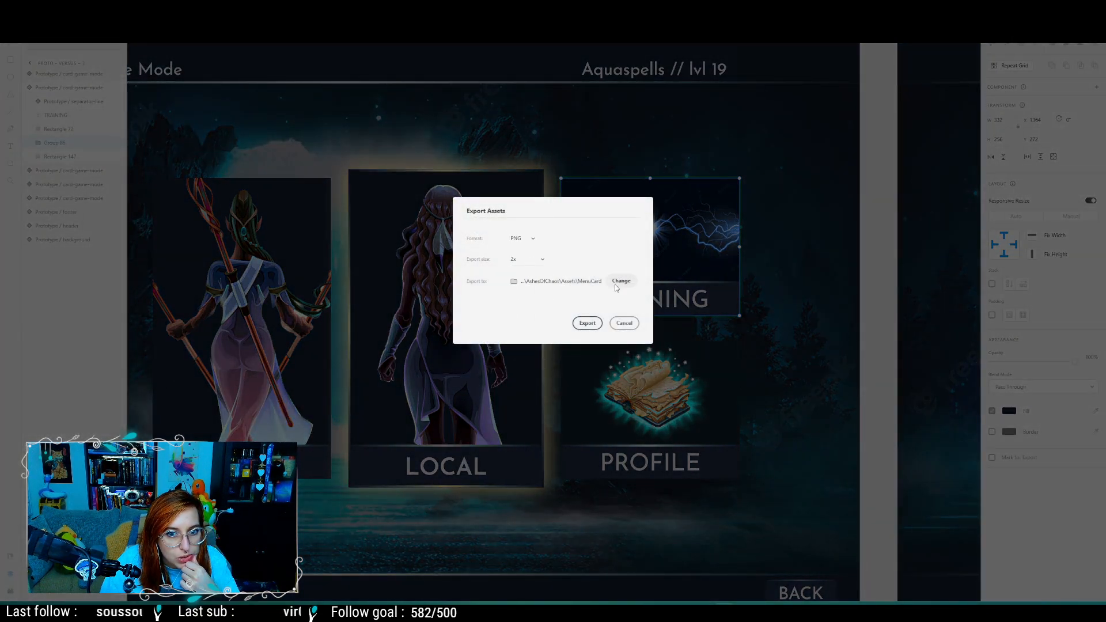
left_click(587, 323)
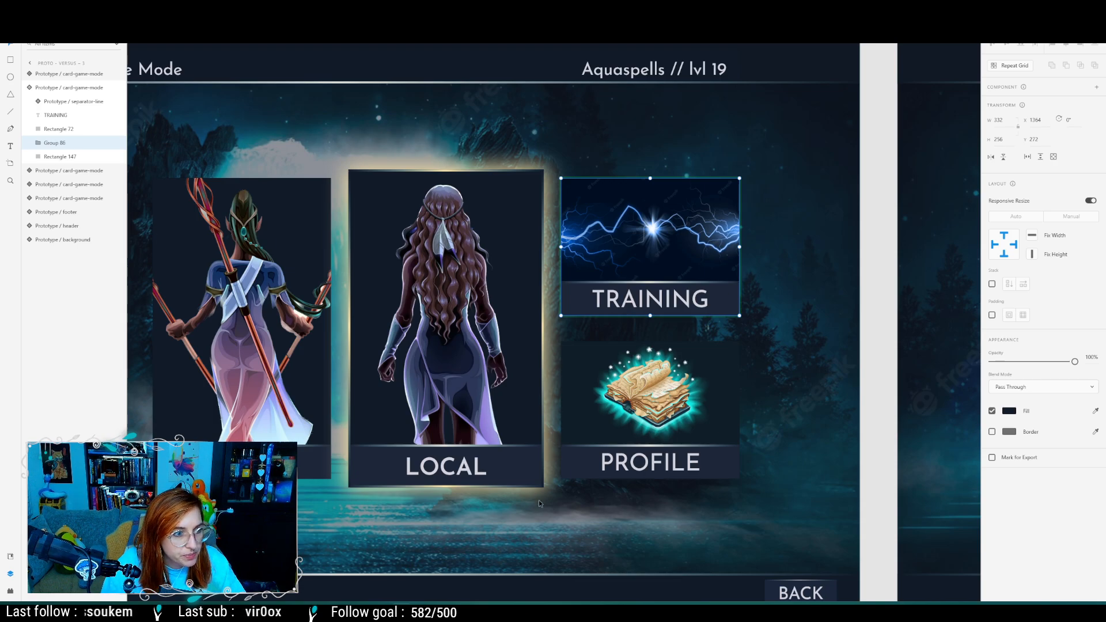
Step: Switch to Unreal Editor, browse to the UI/Assets/MenuCard folder and look through the Training texture's available actions
left_click(683, 611)
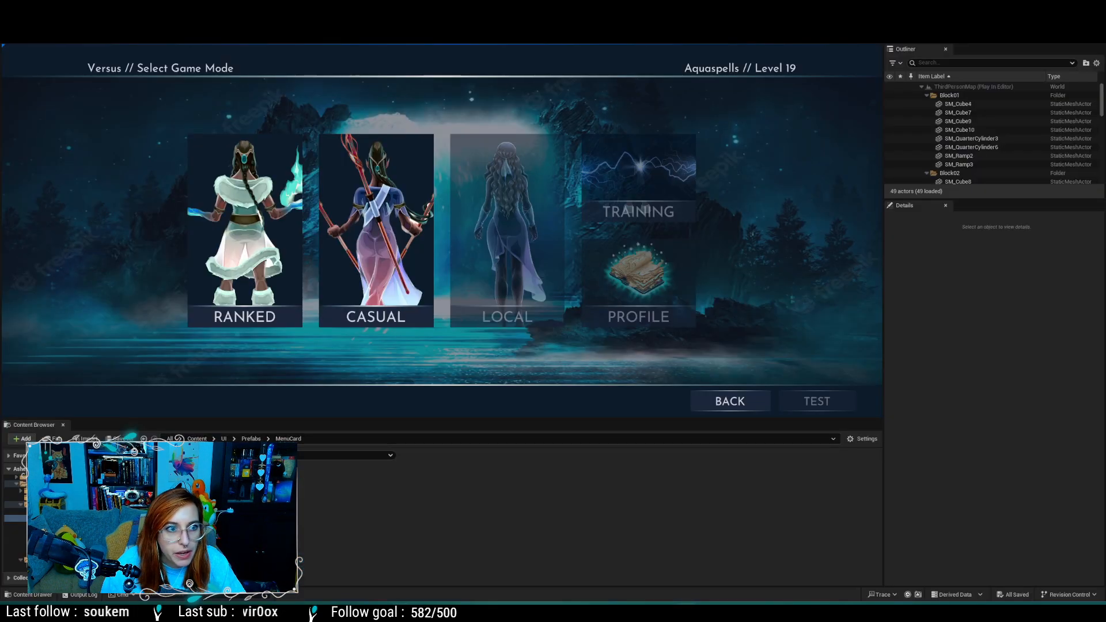
scroll(64, 515, "up", 2)
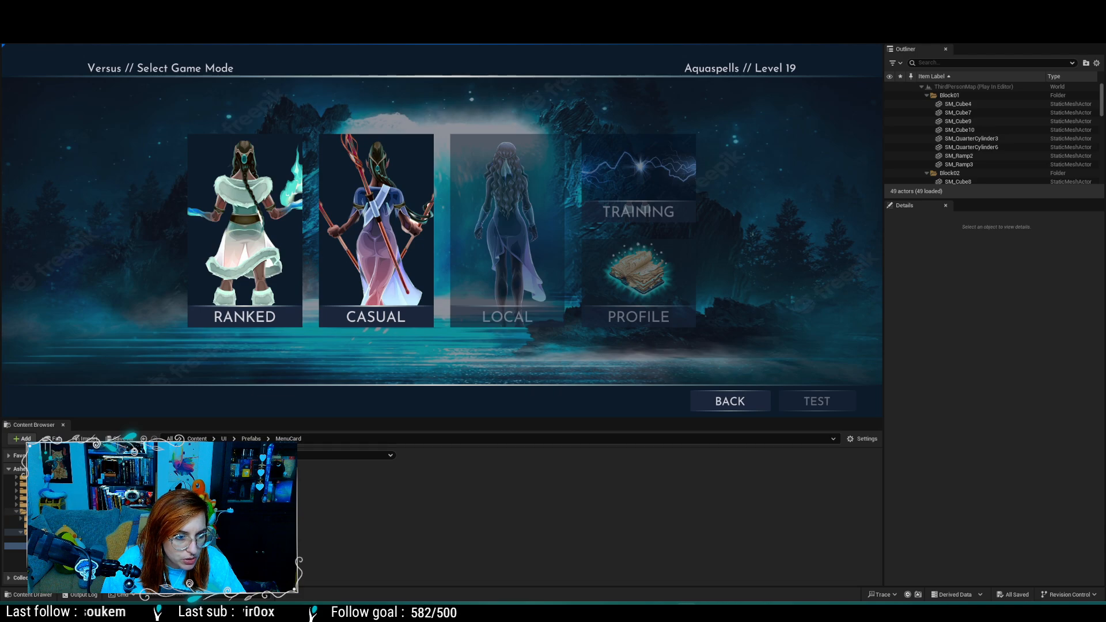
left_click(40, 519)
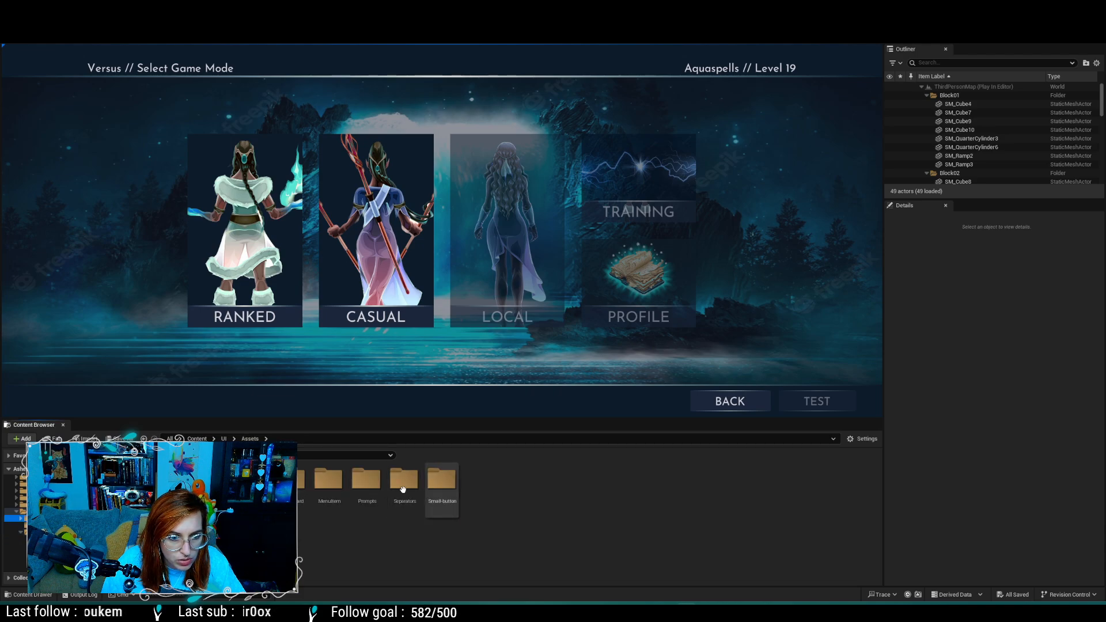
left_click(300, 490)
double_click(300, 490)
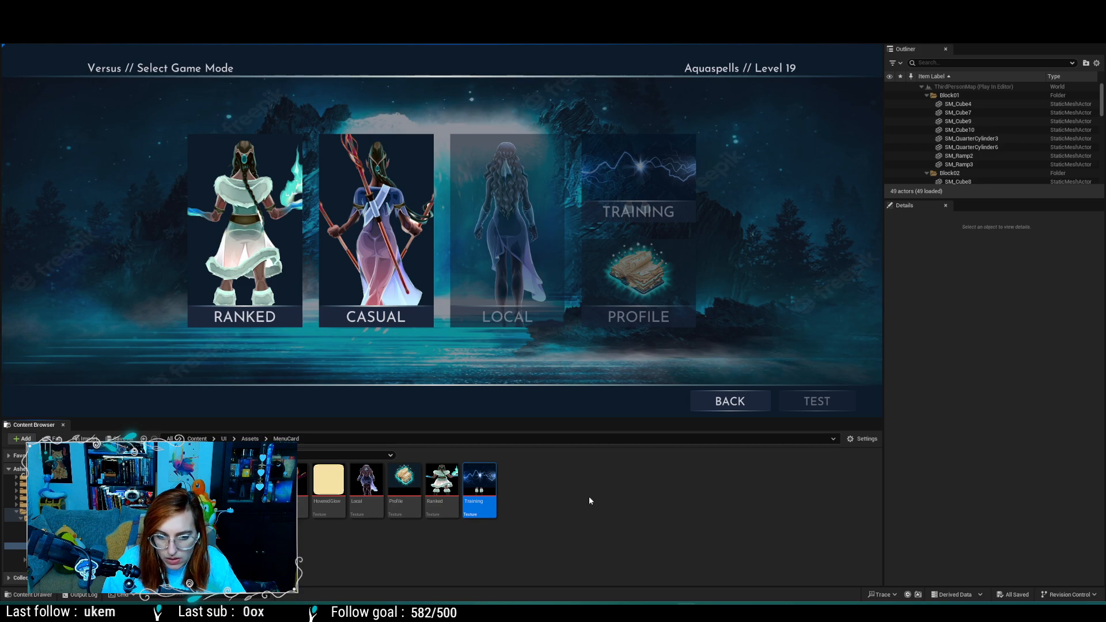
right_click(485, 489)
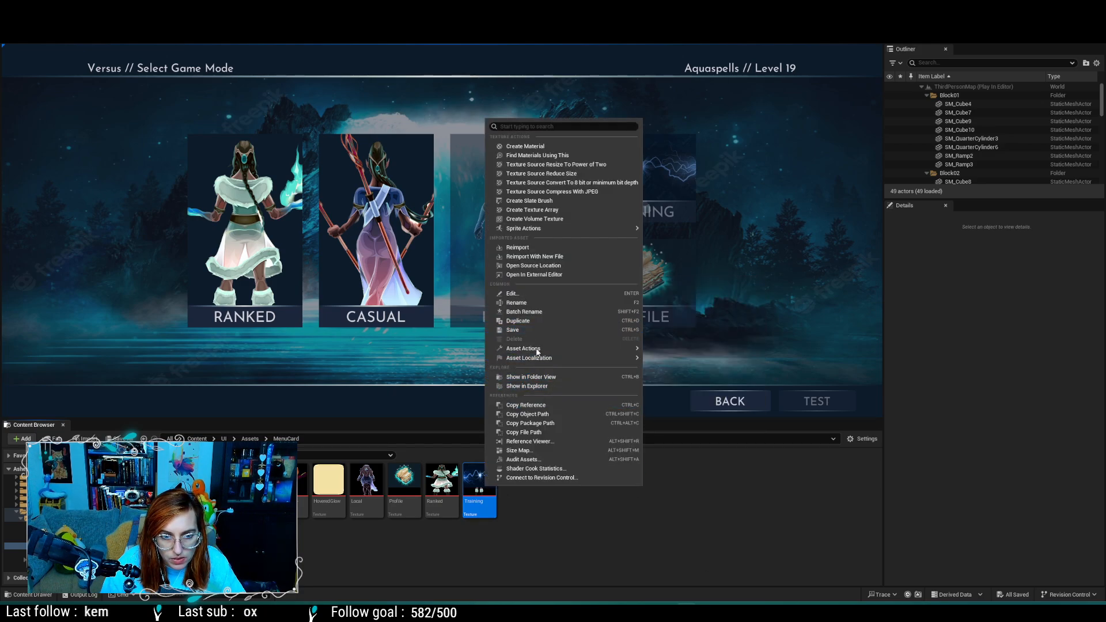
left_click(533, 535)
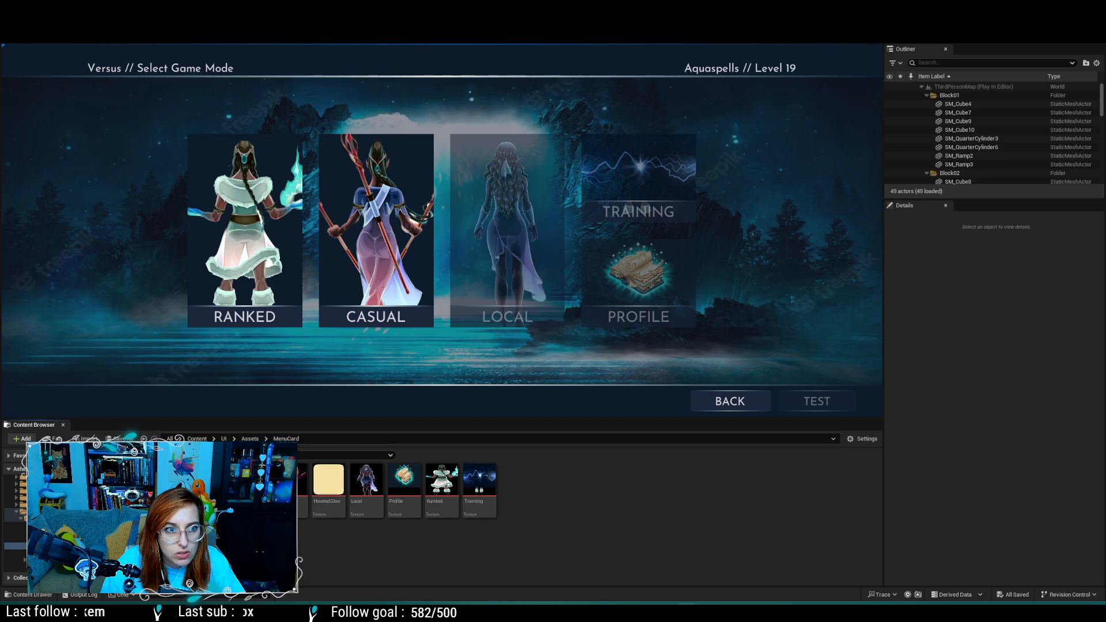
Step: Stop the play session and set WBP_Prefab_MenuCard_TR's default image to T_Wood_Walnut_D in WBP_VS_GameModeScreen
key("ctrl+Tab")
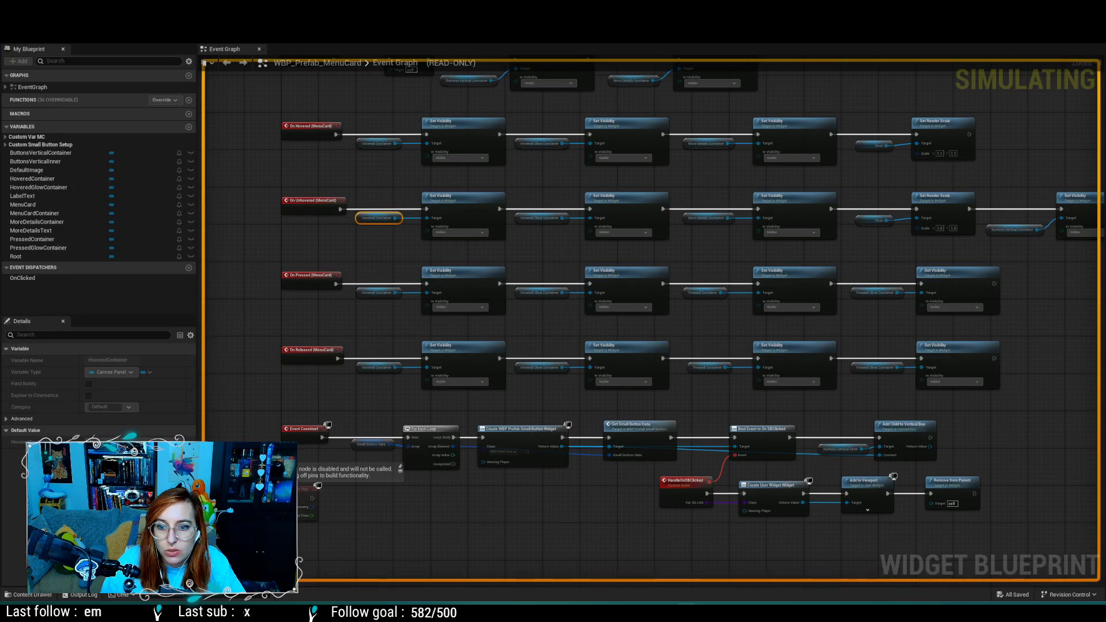
left_click(1047, 42)
key("Escape")
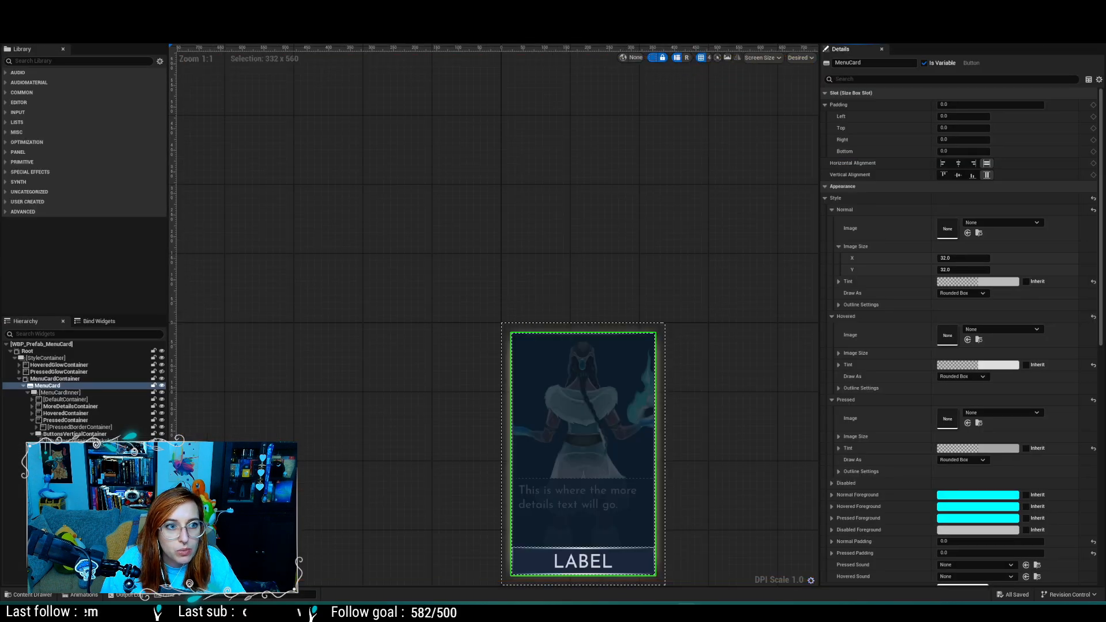
key("ctrl+Tab")
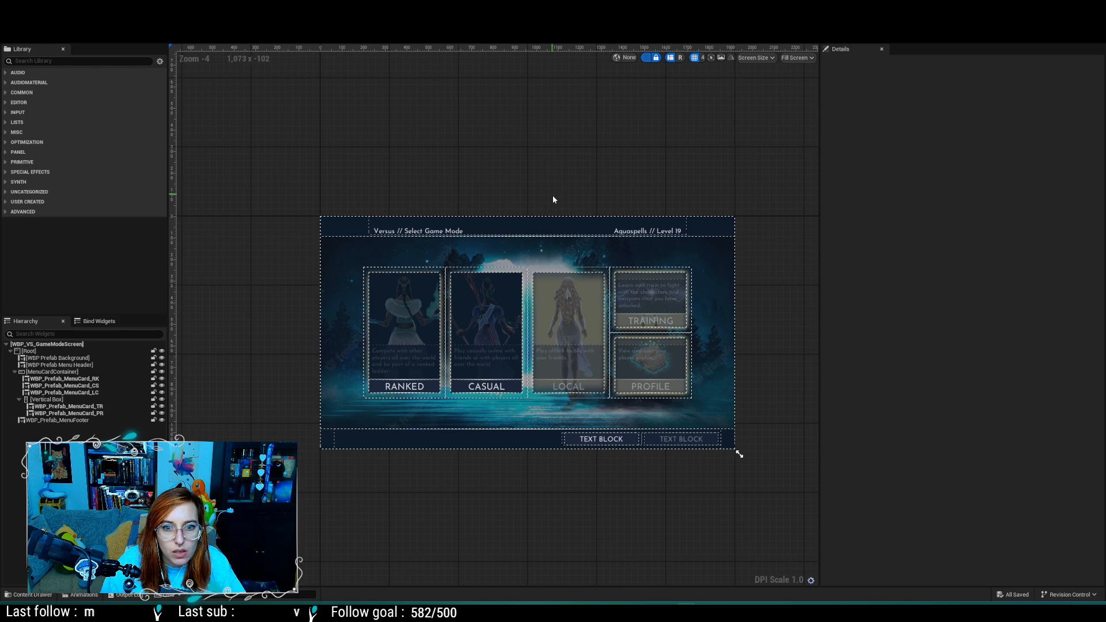
left_click(625, 287)
left_click(87, 406)
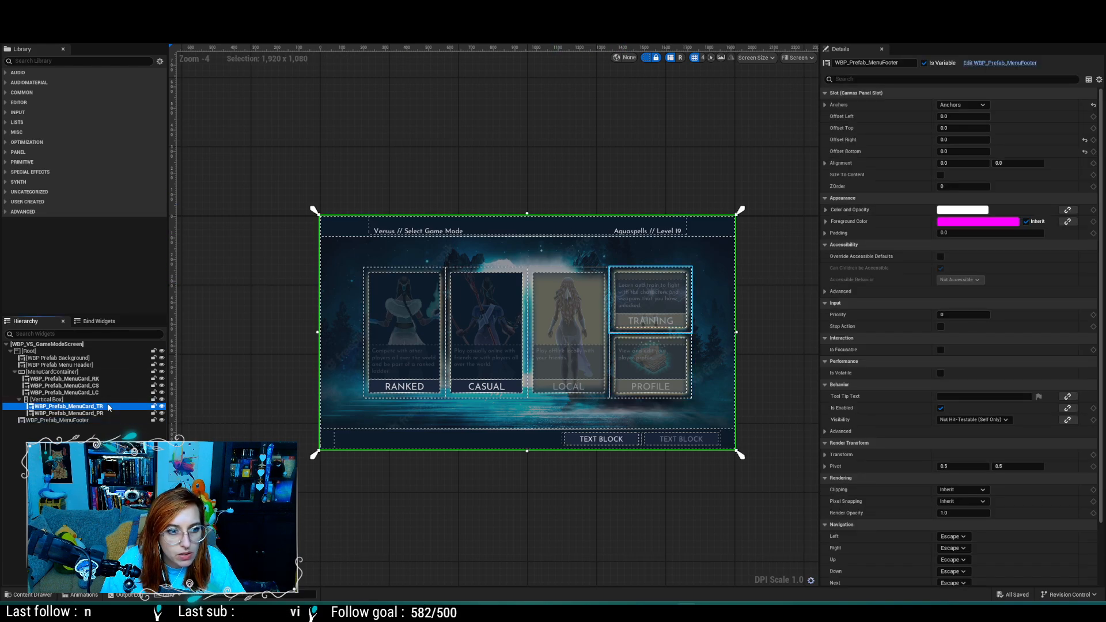
left_click(1038, 191)
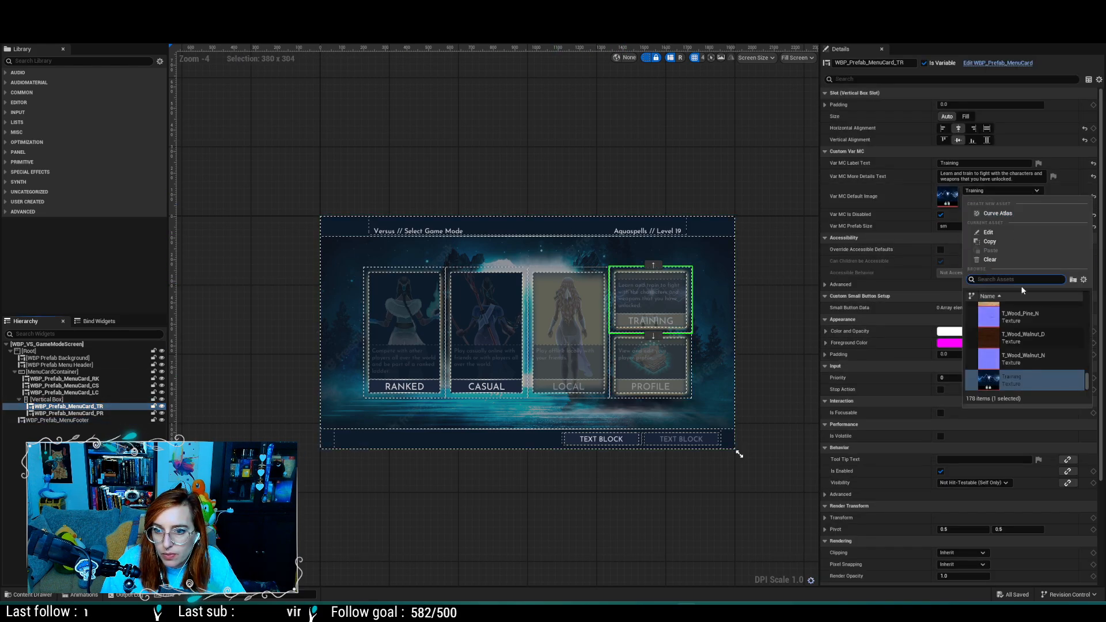
left_click(1026, 341)
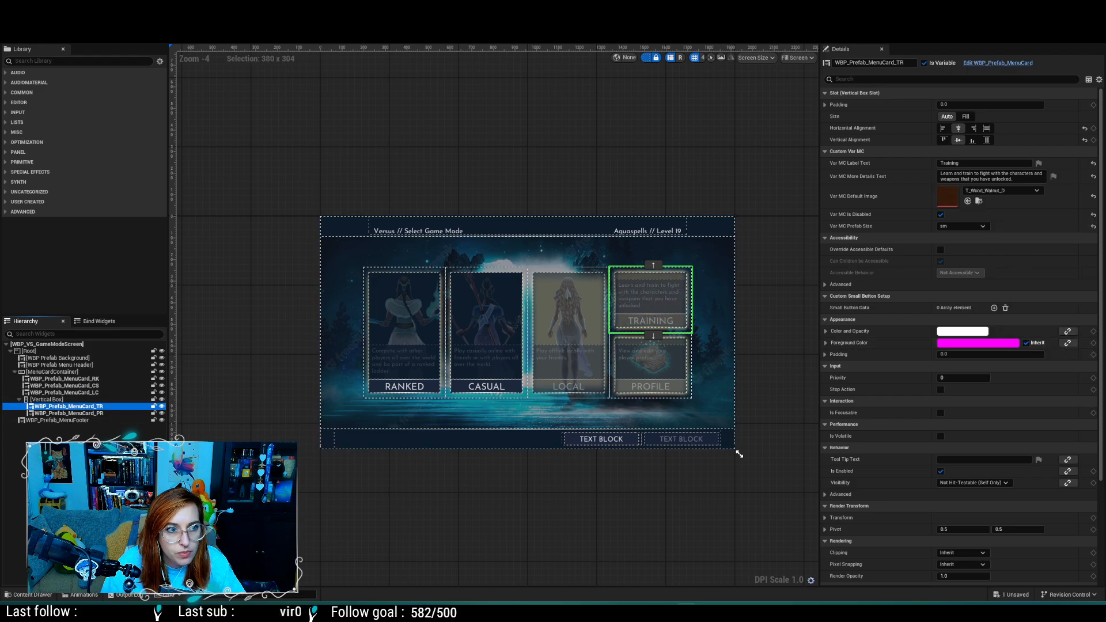
Step: Force-delete the old Training texture from the MenuCard folder and import the re-exported training image in its place
key("ctrl+Tab")
key("ctrl+Tab")
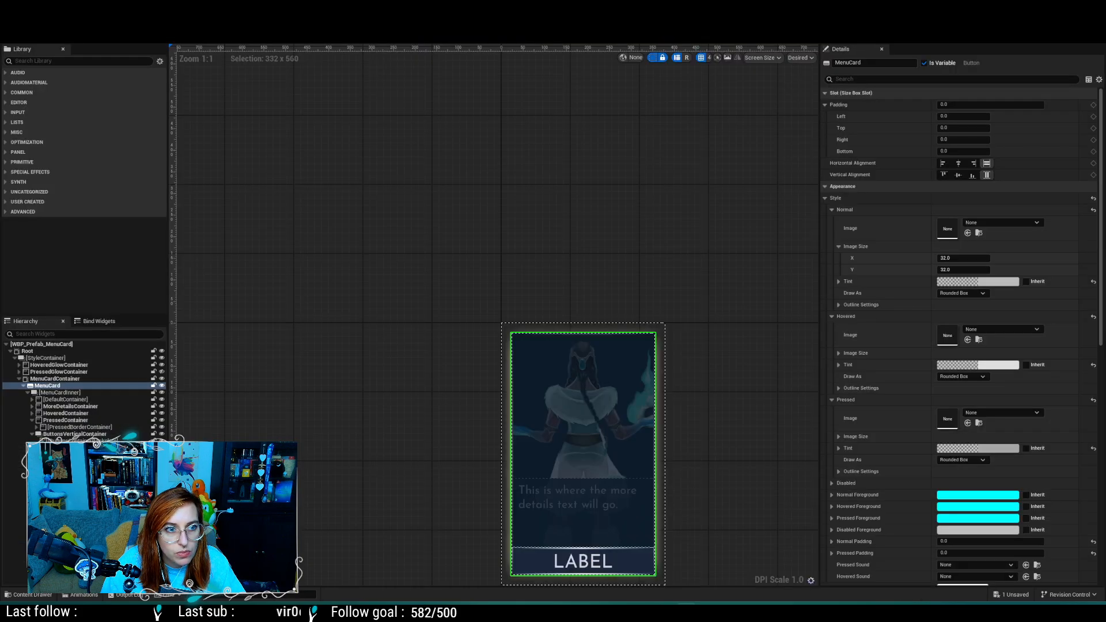
key("ctrl+Tab")
key("ctrl+Tab")
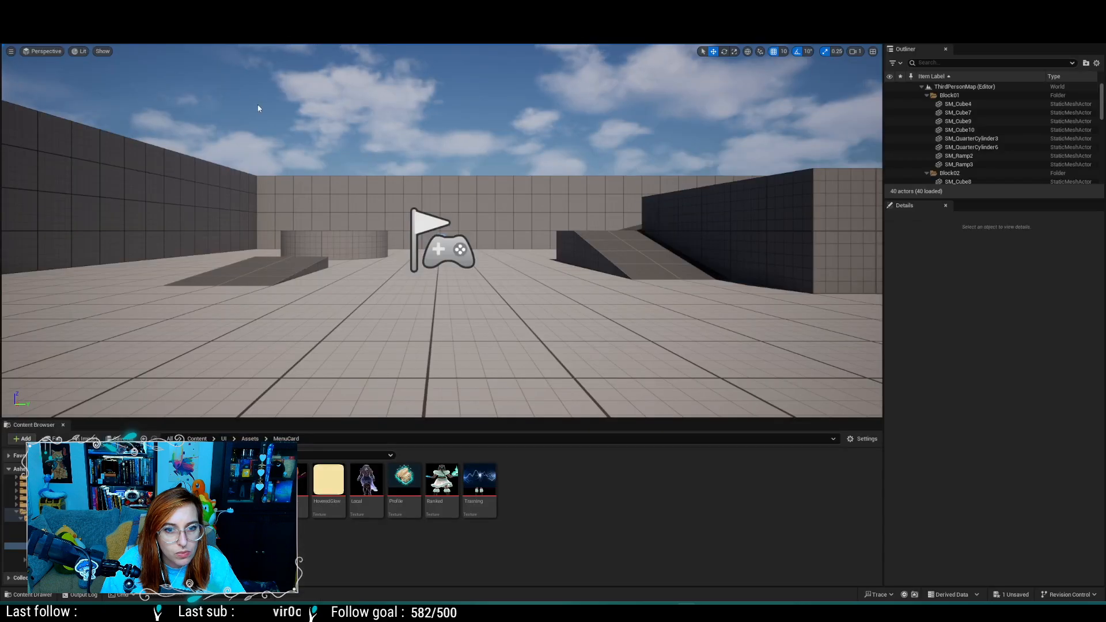
left_click(478, 497)
key("Delete")
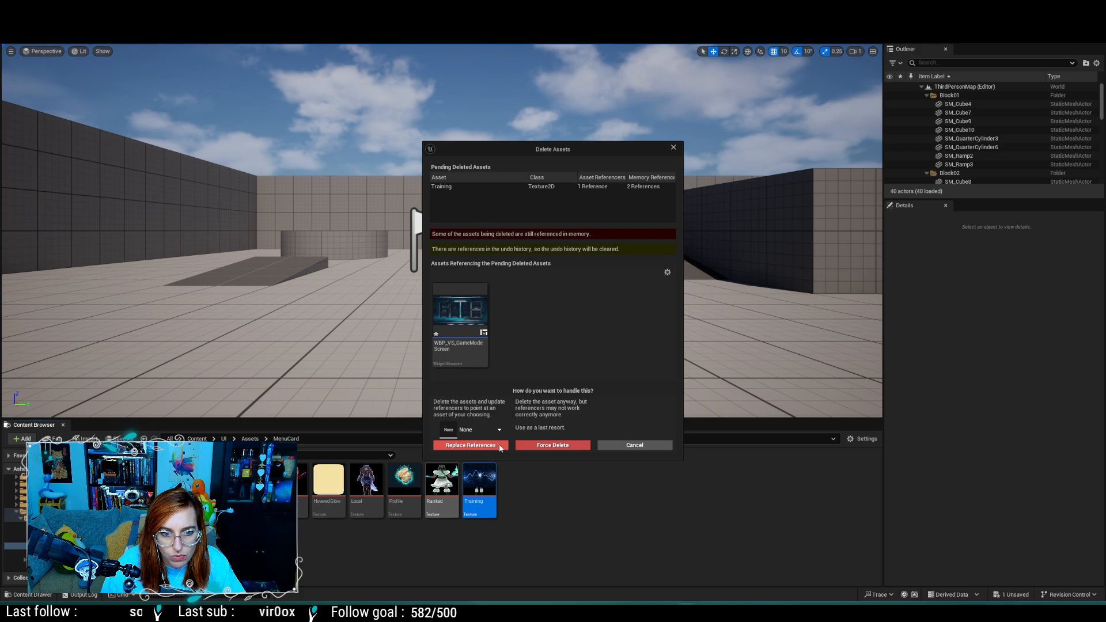
left_click(524, 444)
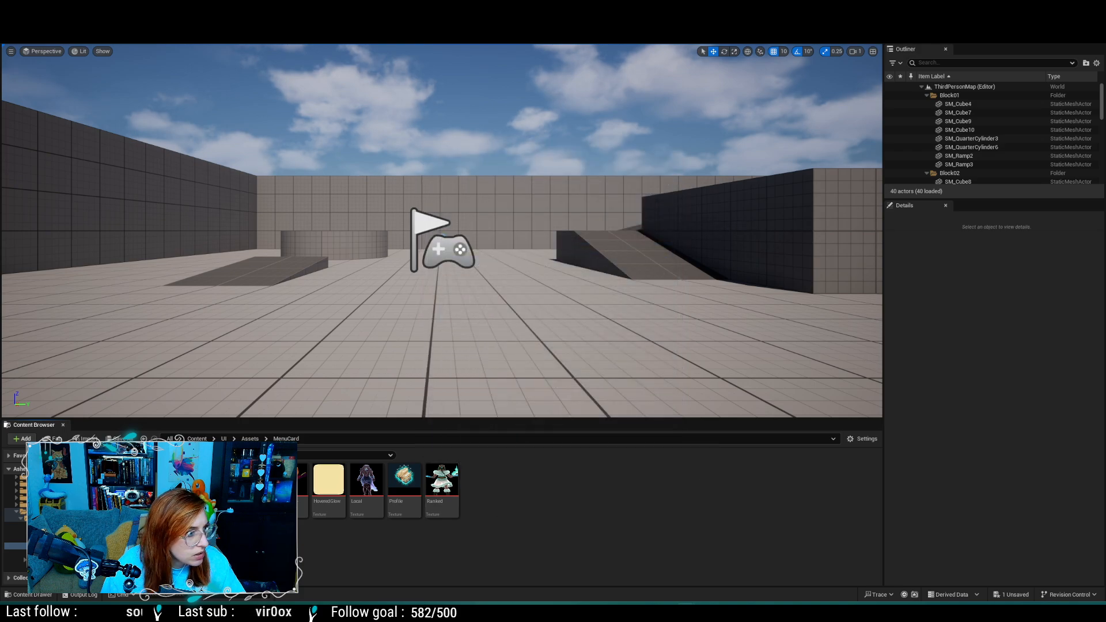
left_click_drag(427, 394, 518, 500)
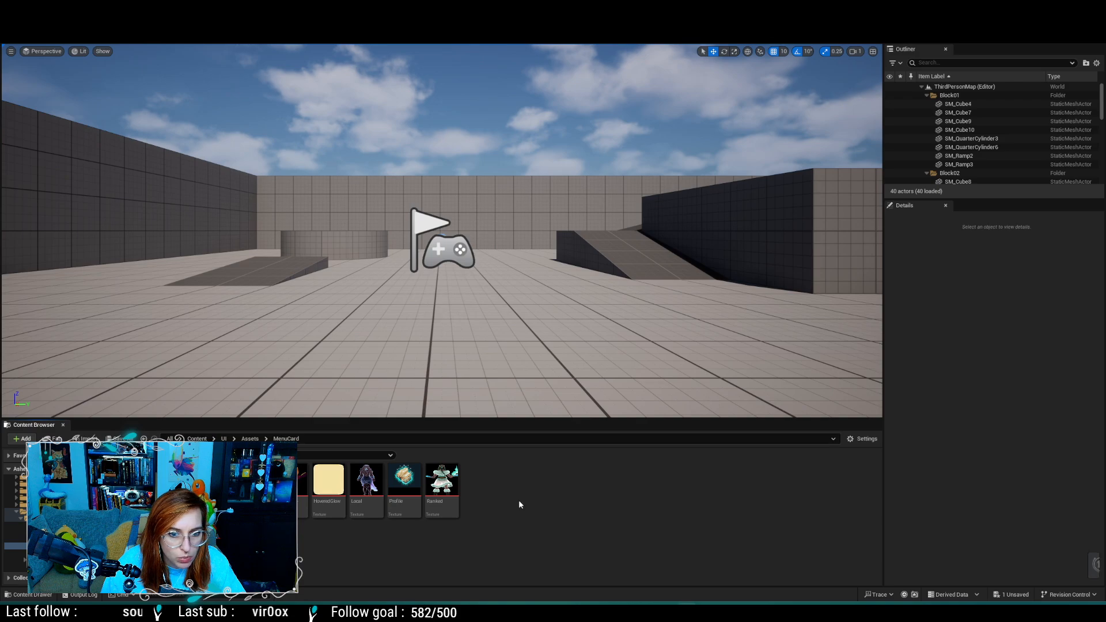
left_click(531, 491)
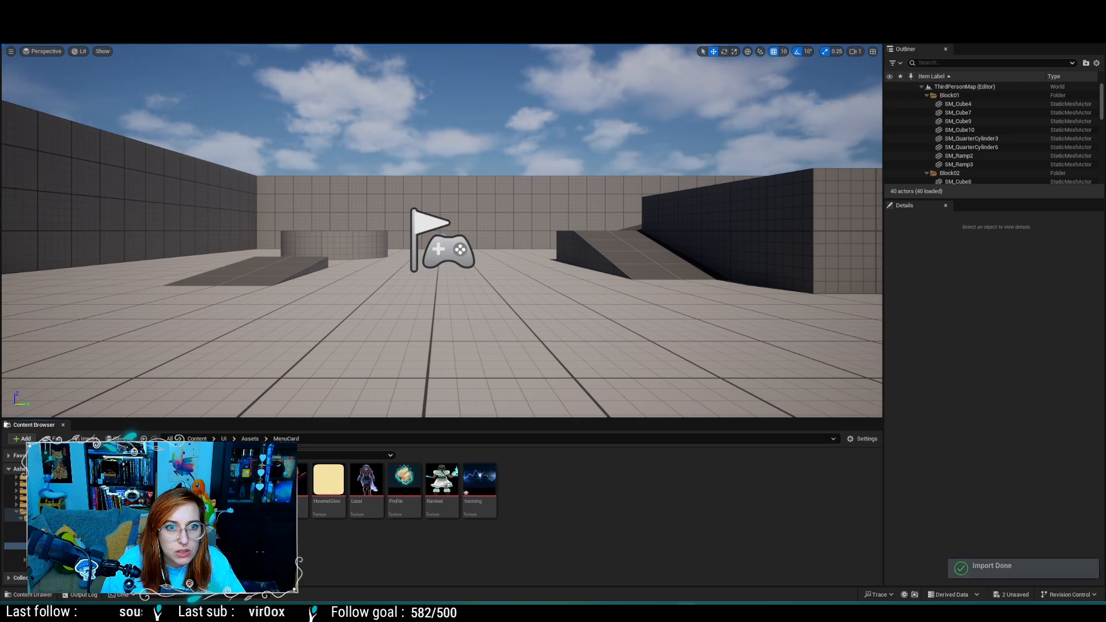
Step: Set WBP_Prefab_MenuCard_TR's default image in WBP_VS_GameModeScreen to the imported training texture
left_click(173, 22)
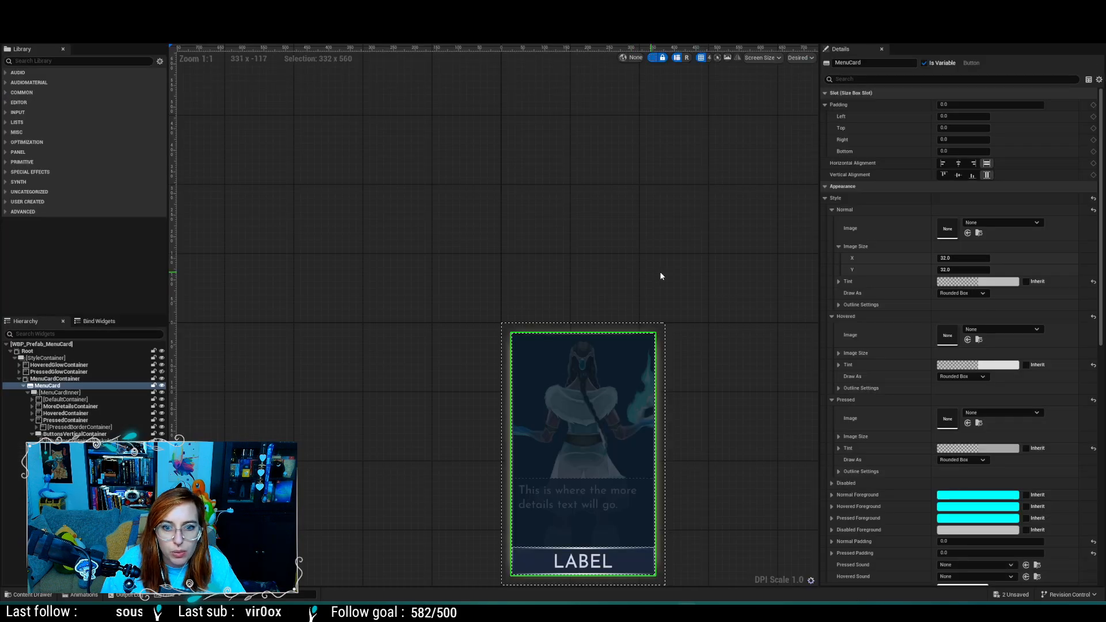
left_click(259, 21)
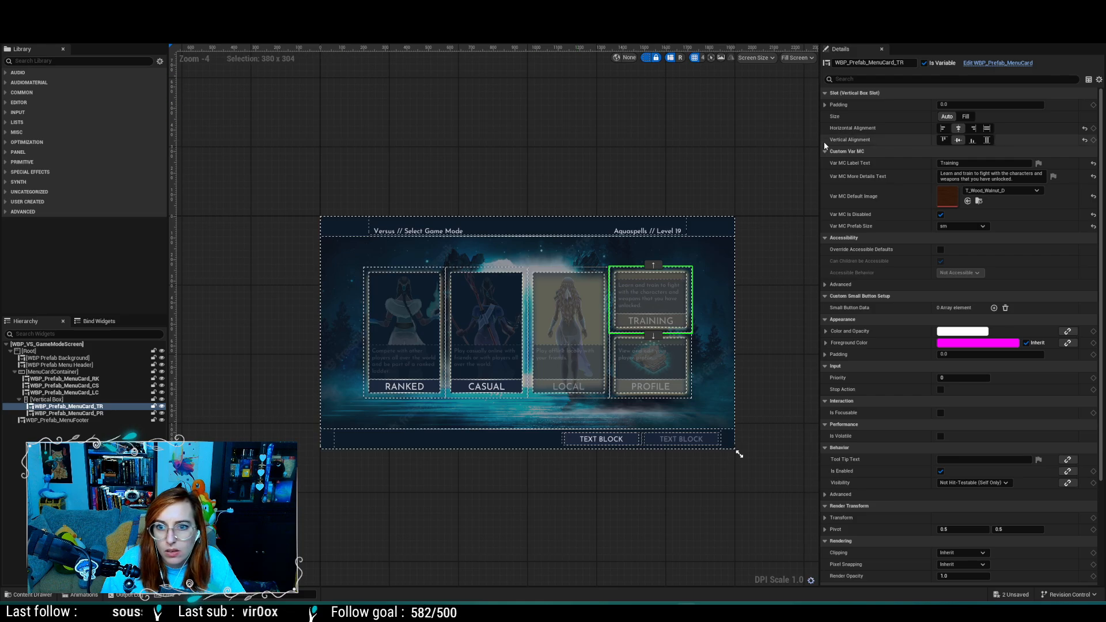
left_click(1022, 196)
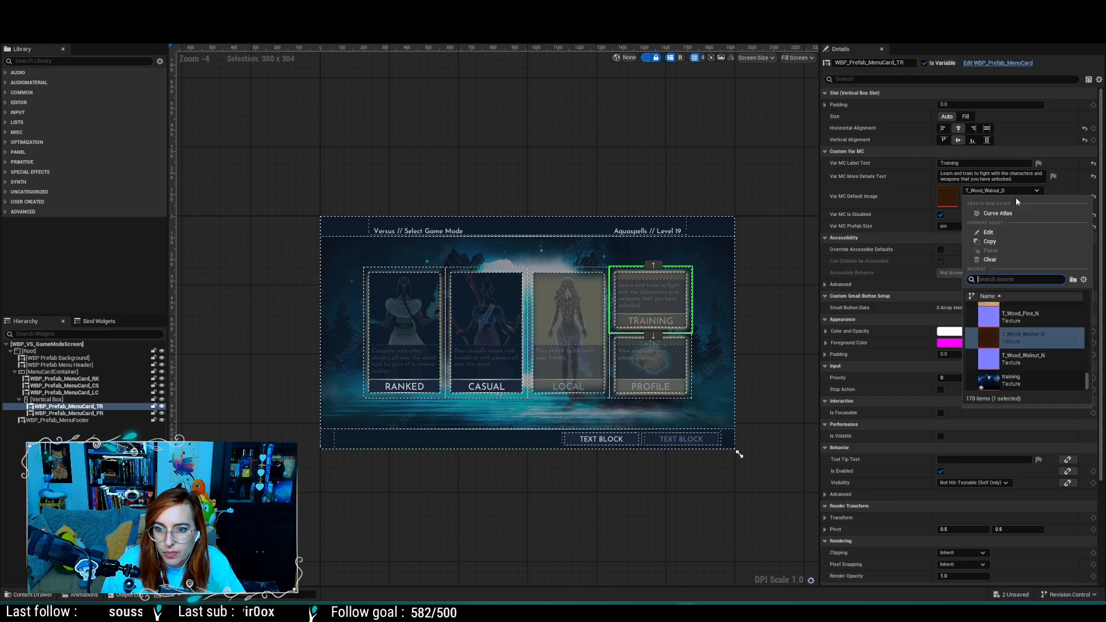
type("tar")
key("BackSpace")
key("BackSpace")
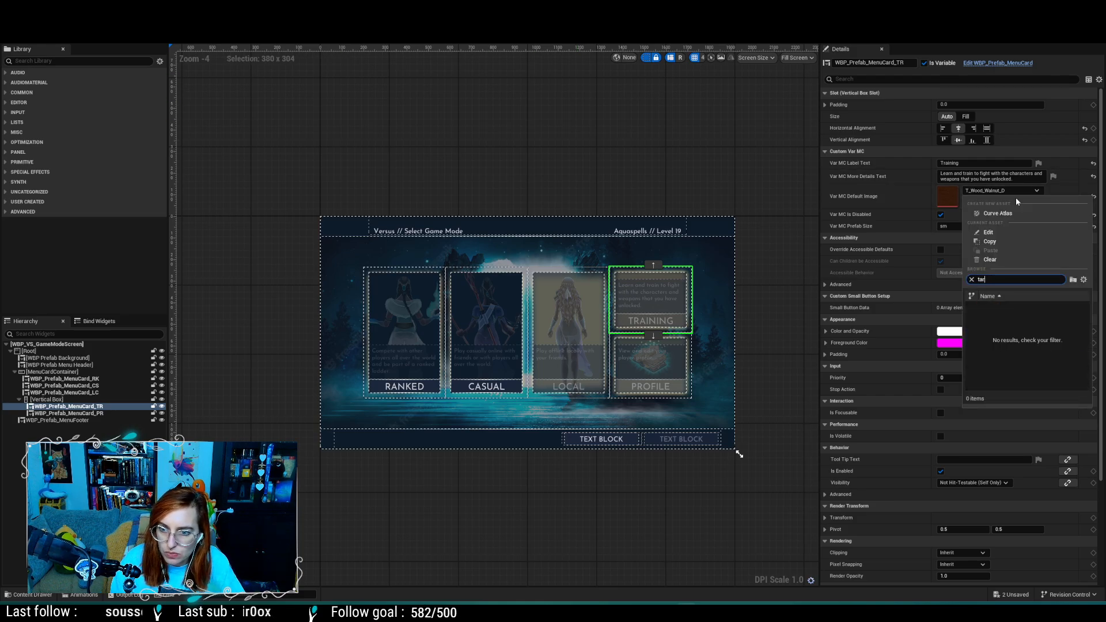
type("rainin")
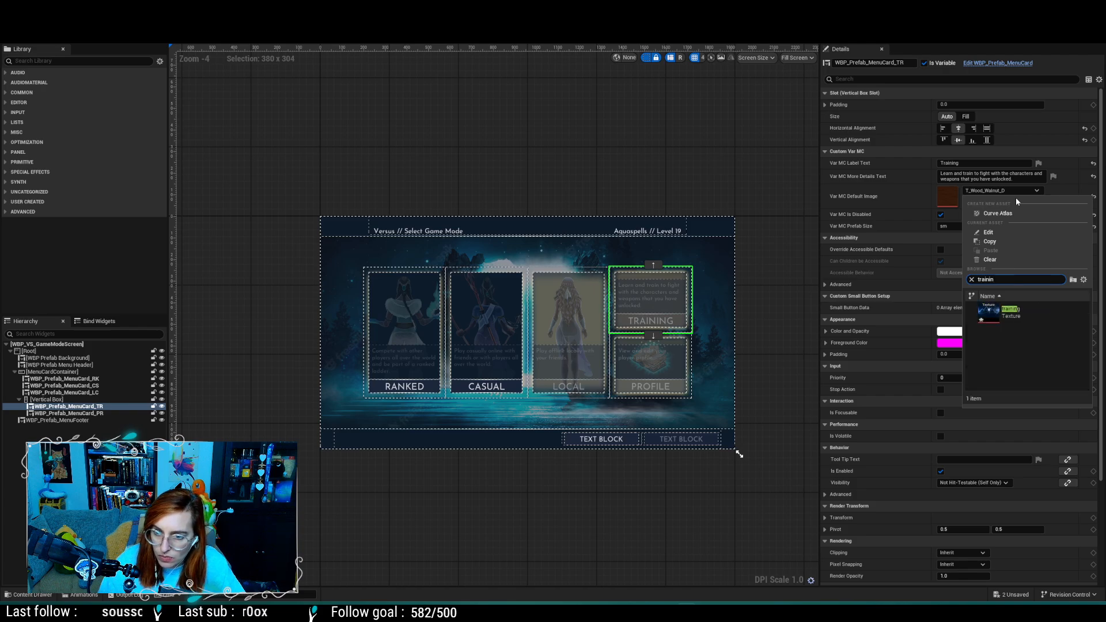
left_click(1003, 317)
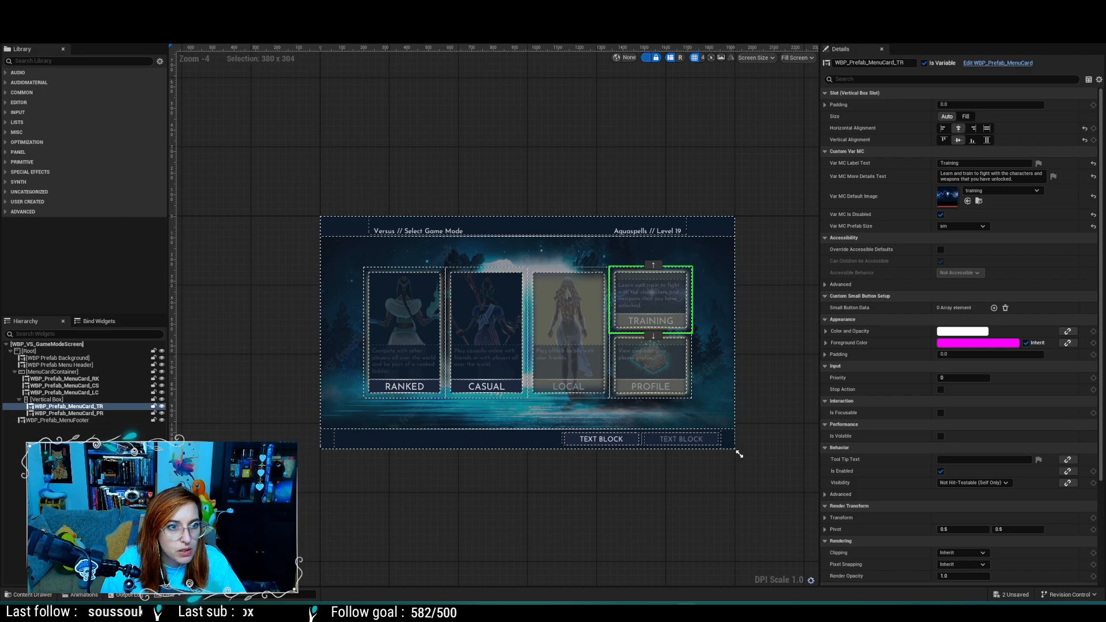
Step: Play the game in the editor and go to the Versus game mode selection to check the Training card
left_click(71, 22)
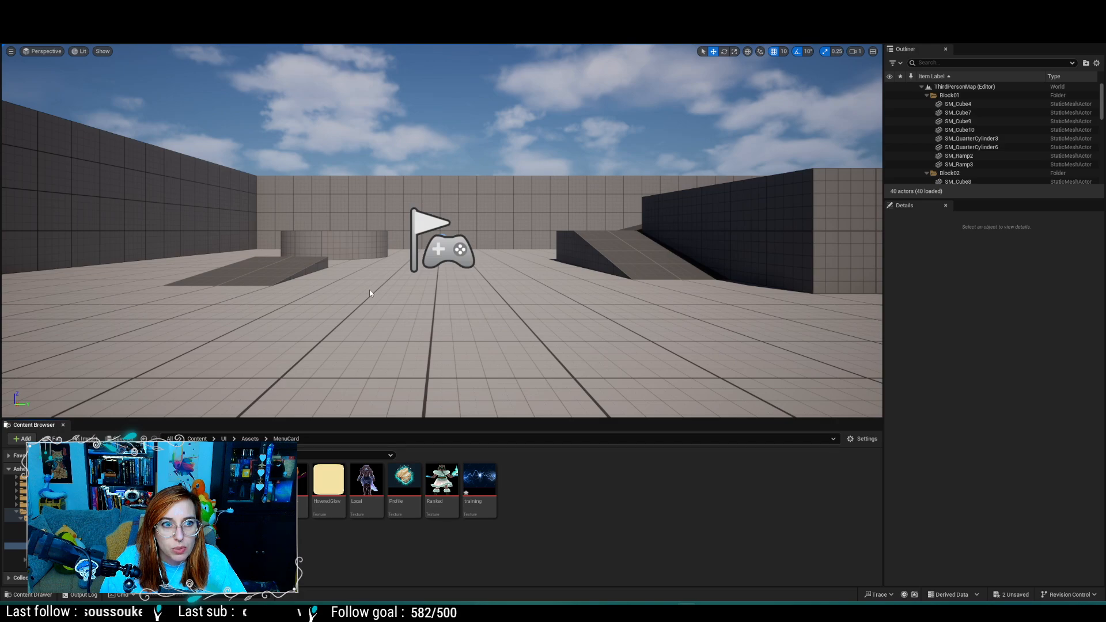
key("alt+p")
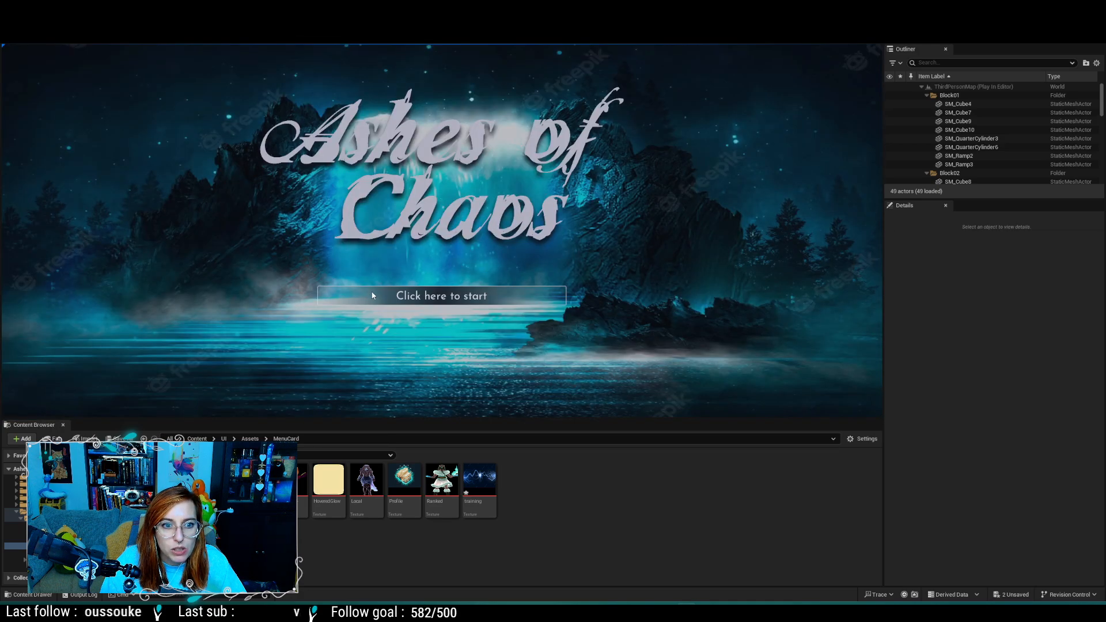
left_click(372, 296)
left_click(387, 246)
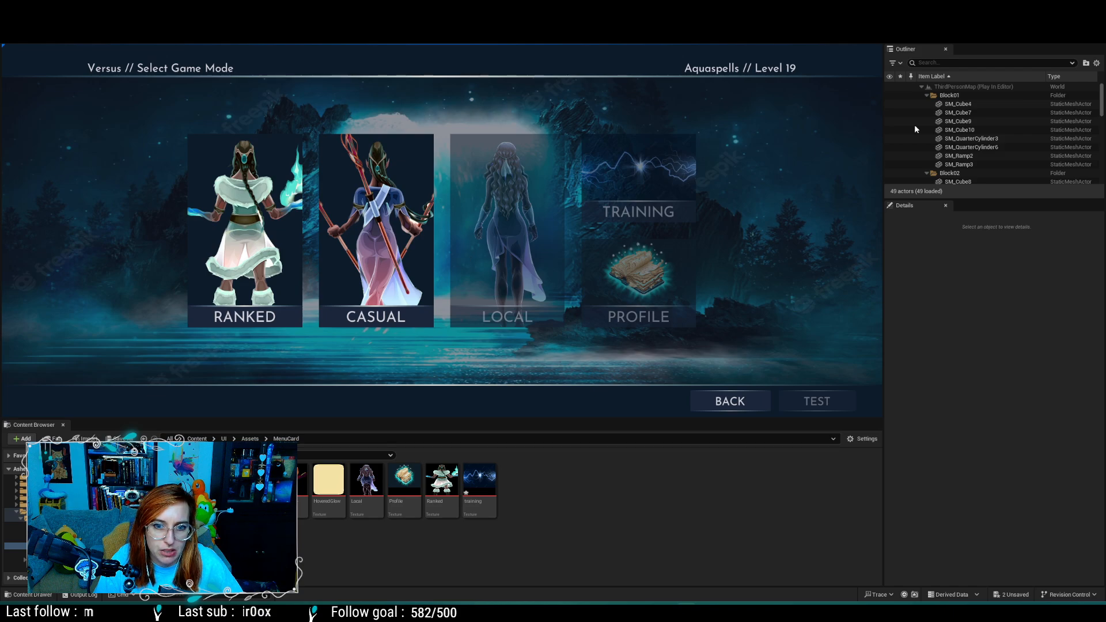
Step: Test the Casual and Ranked cards' options, open the Ranked Leaderboard screen, and stop the play session
left_click(378, 224)
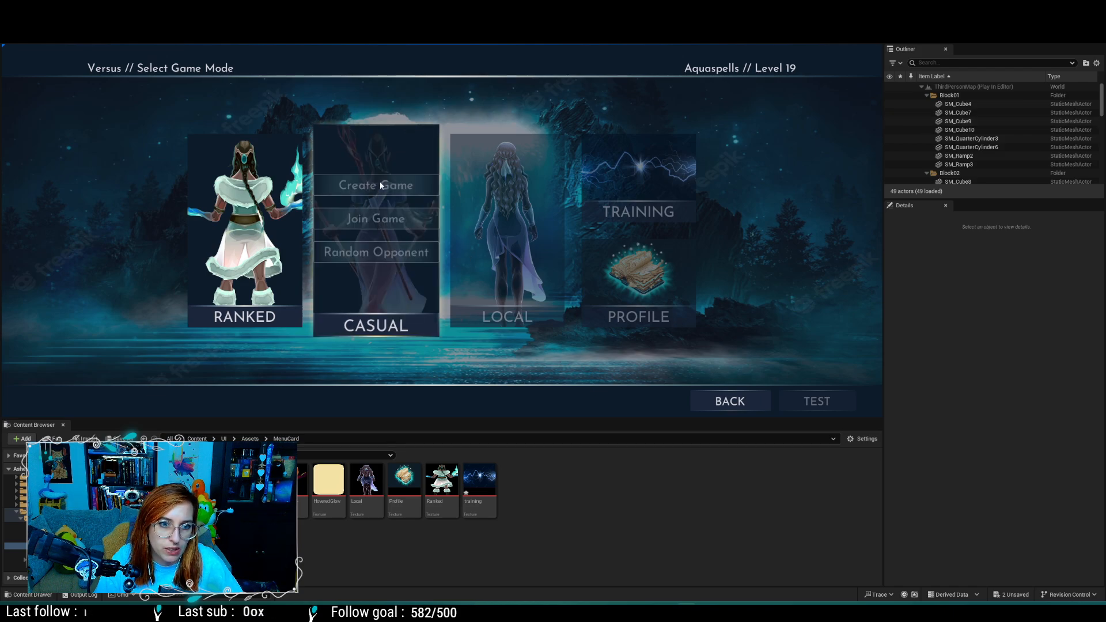
left_click(256, 247)
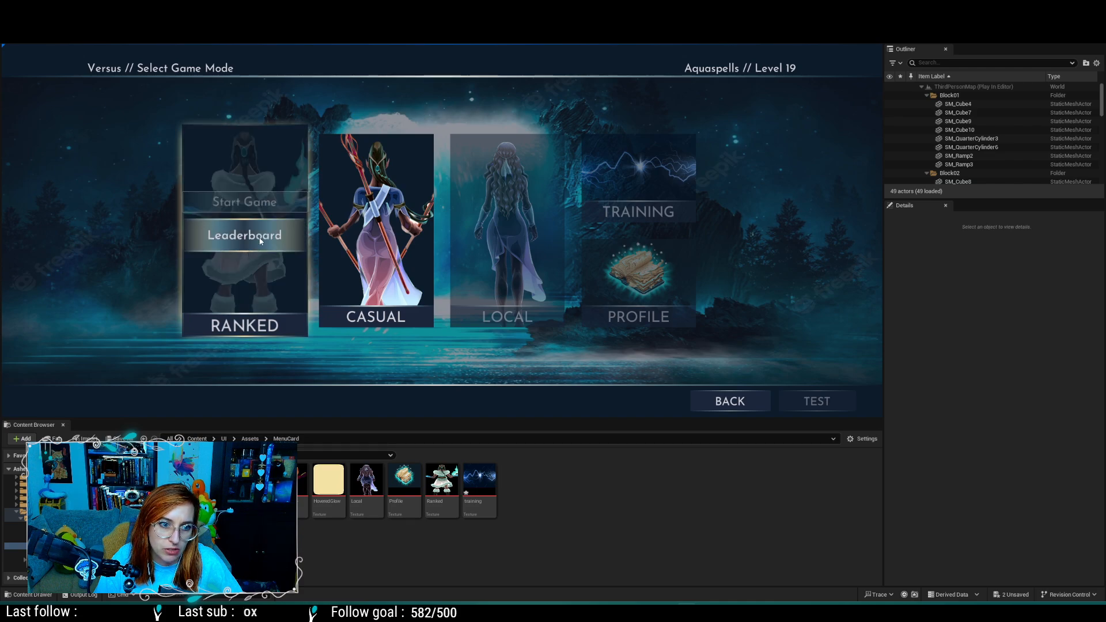
left_click(259, 242)
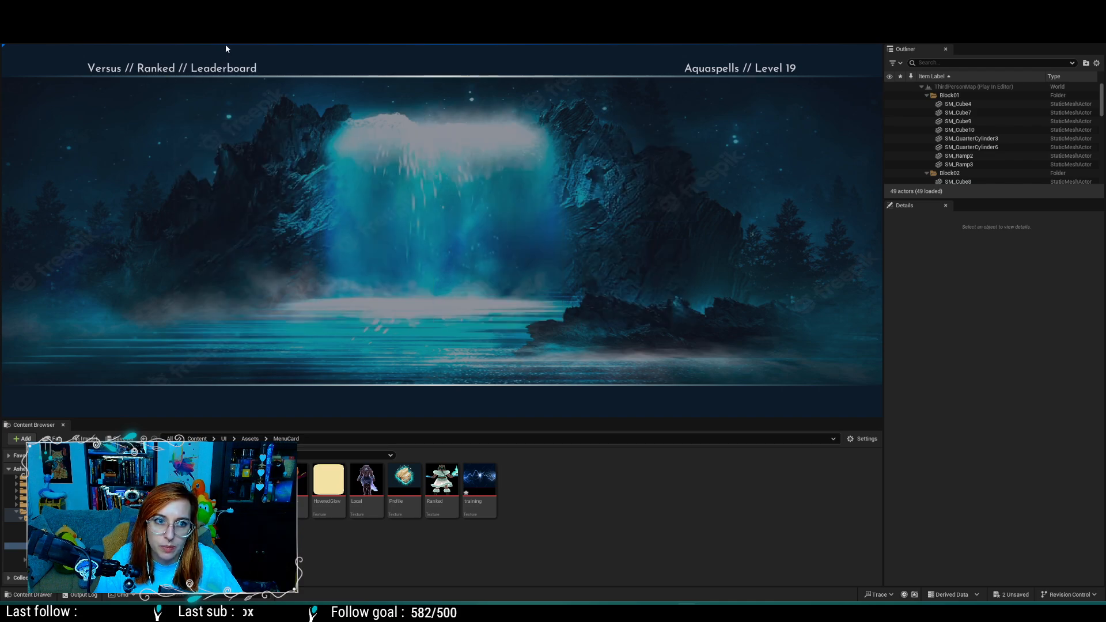
key("Escape")
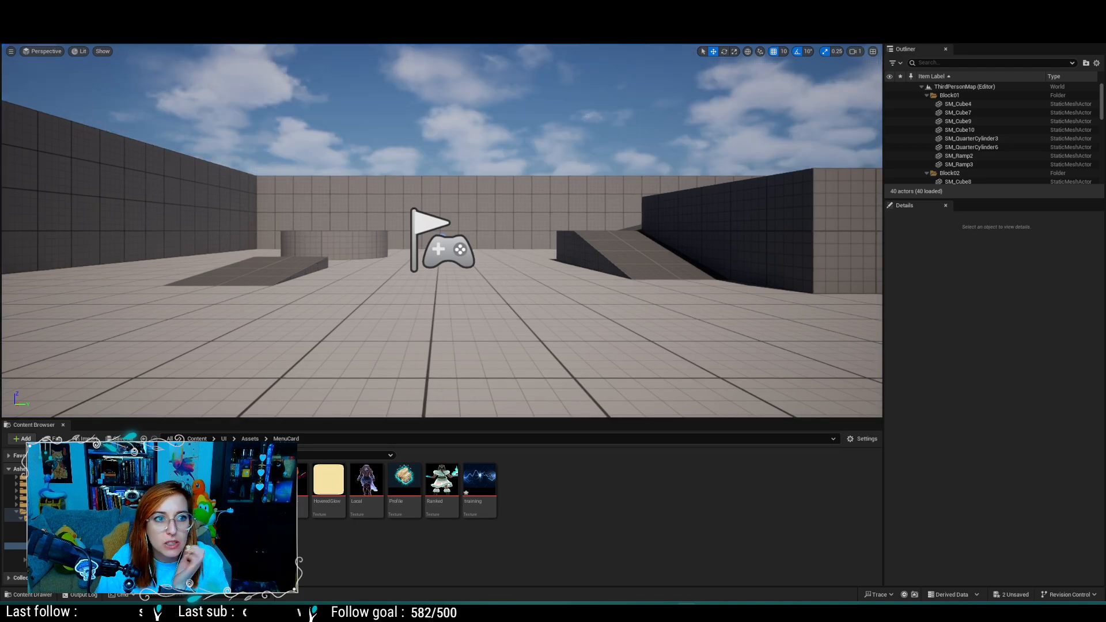
Step: Save WBP_VS_GameModeScreen, push the pending AshesOfChaos commit to origin in GitHub Desktop, and return to Unreal Editor
key("ctrl+Tab")
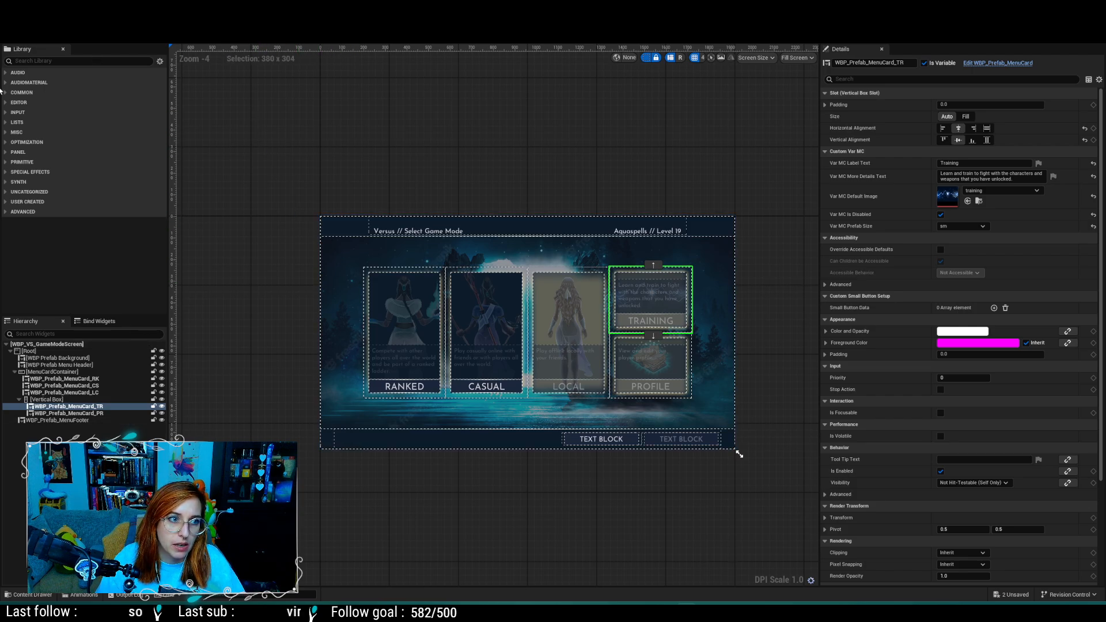
key("ctrl+s")
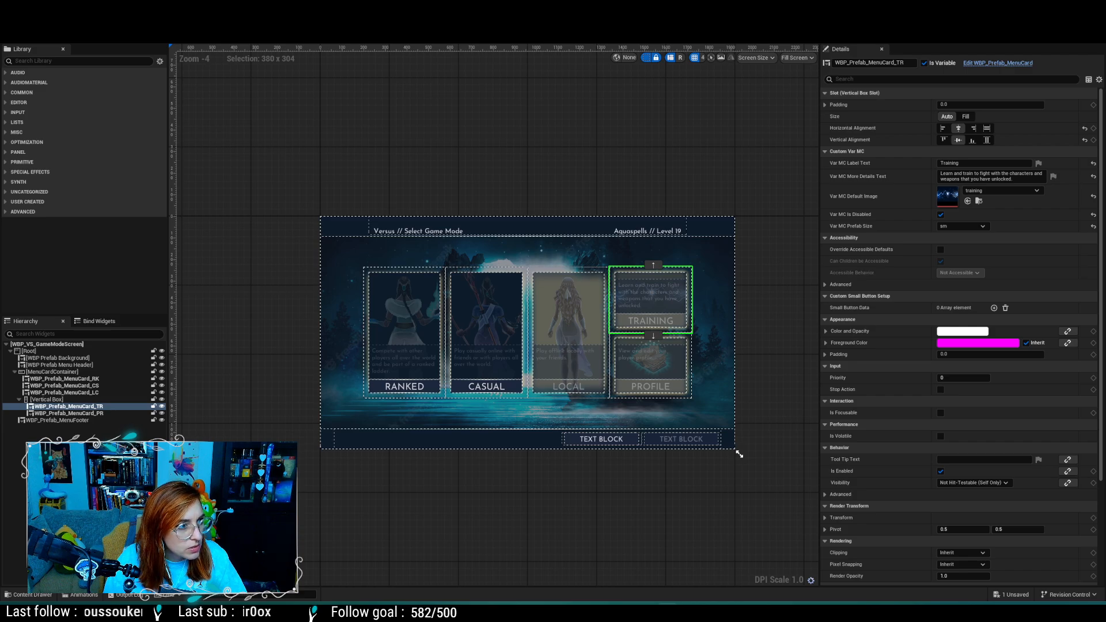
left_click_drag(0, 173, 579, 211)
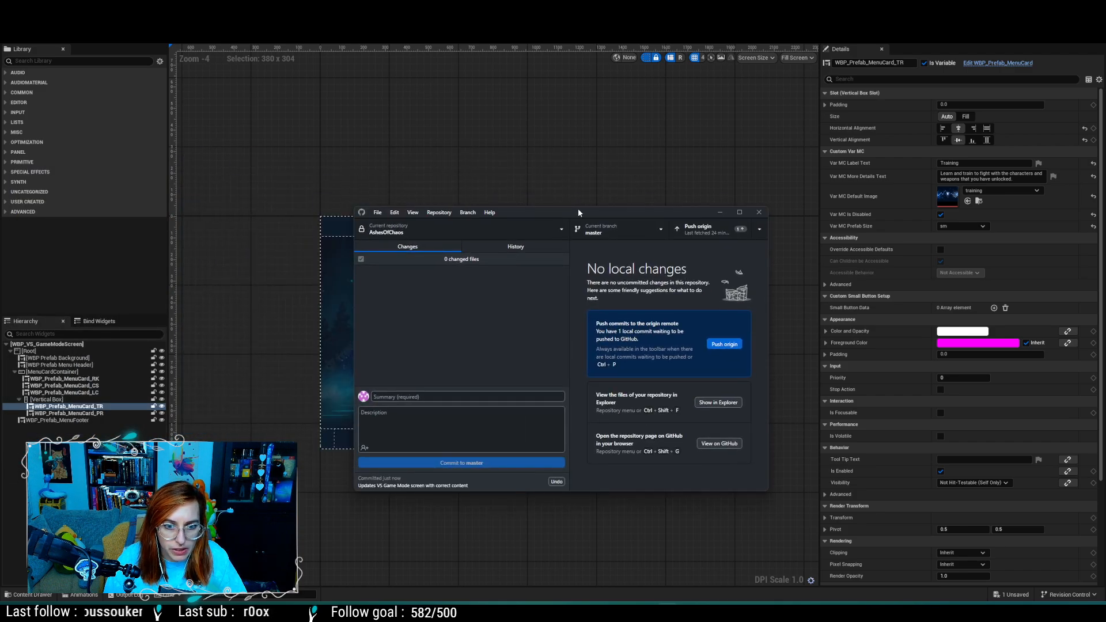
left_click(733, 348)
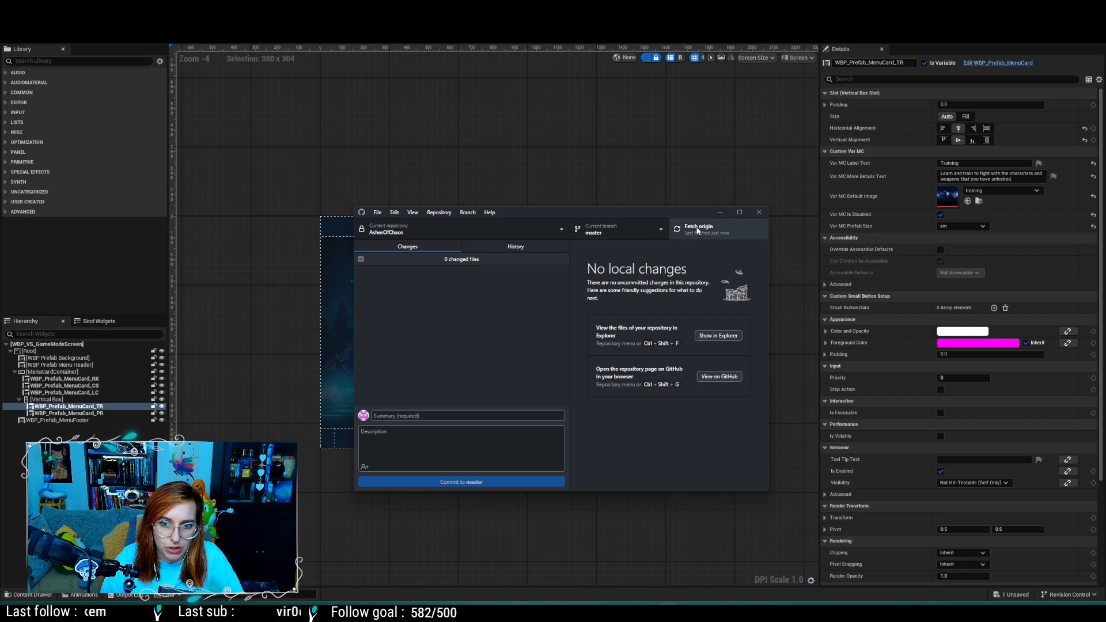
left_click(720, 212)
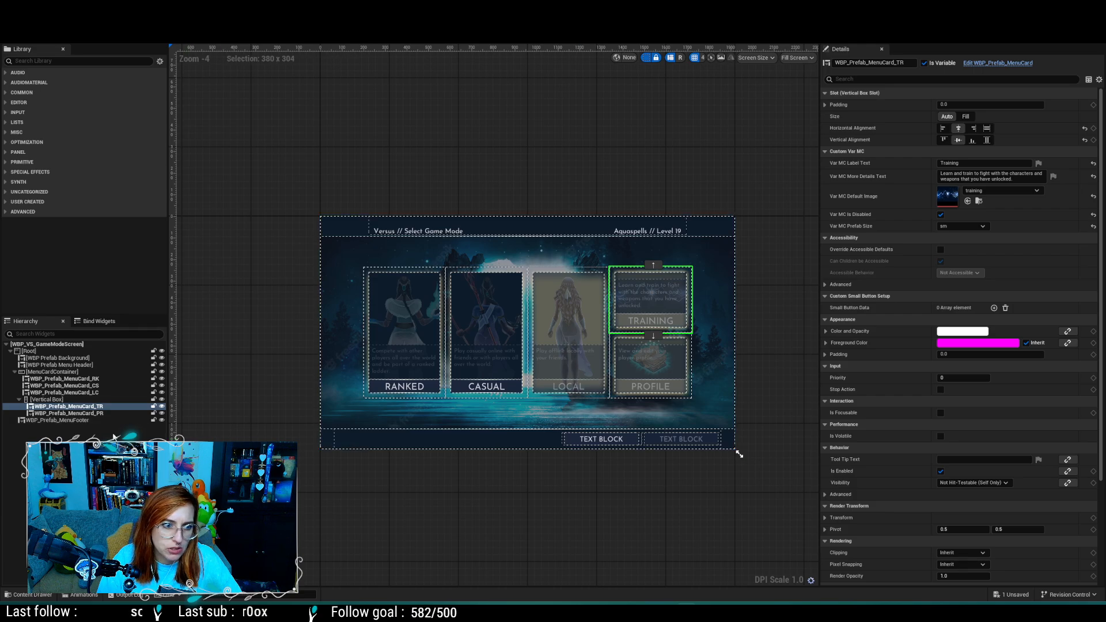
Step: Select WBP_Prefab_MenuFooter and open WBP_VS_GameModeScreen's Event Graph to examine the footer navigation nodes
left_click(497, 442)
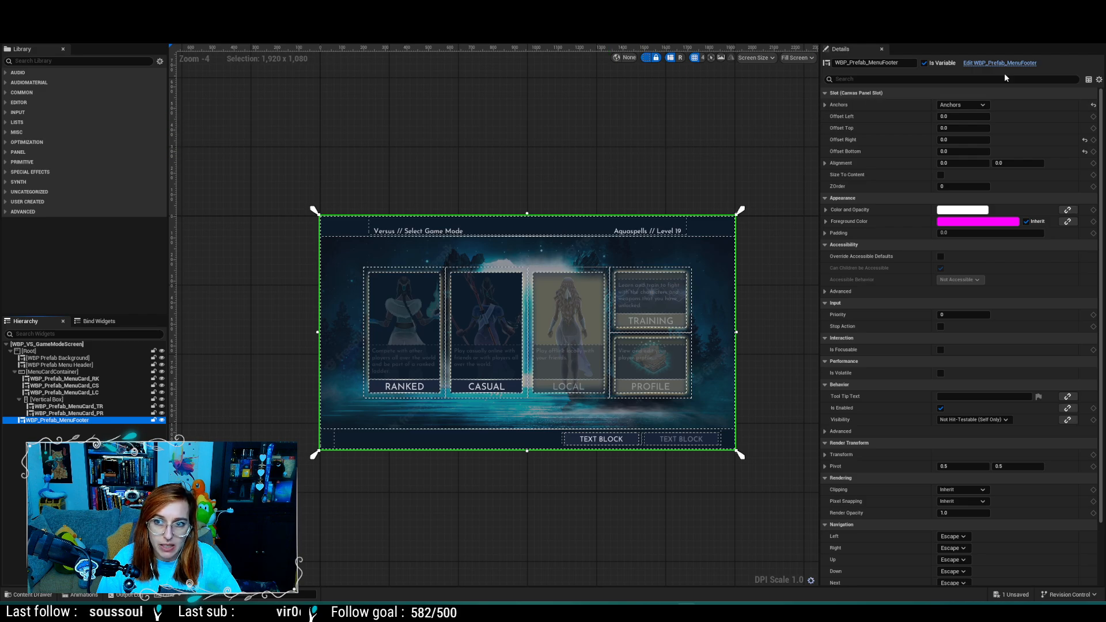
left_click(1071, 53)
scroll(411, 242, "up", 3)
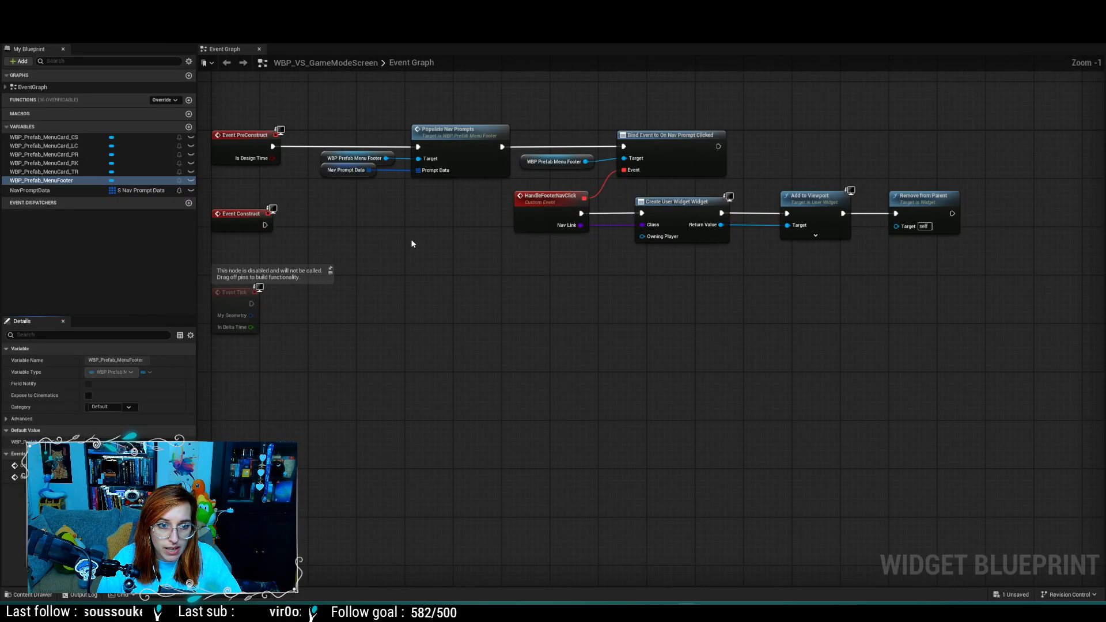
right_click_drag(403, 288, 358, 348)
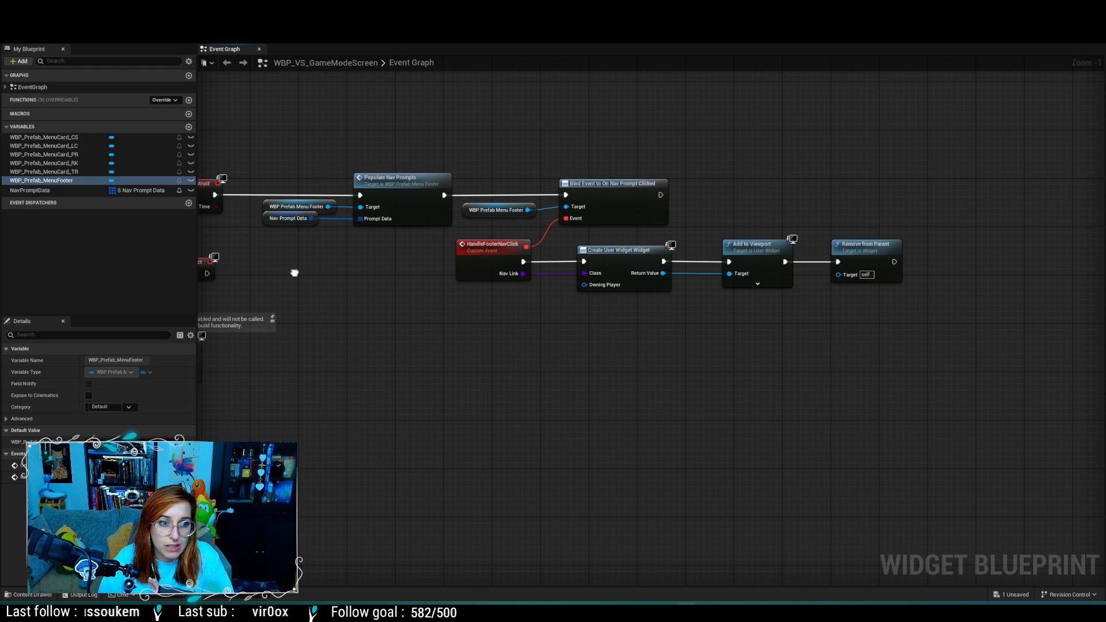
Step: Delete the nodes that populate the footer prompts and handle their clicks from the WBP_VS_GameModeScreen event graph, keeping the default event nodes
right_click_drag(292, 270, 417, 275)
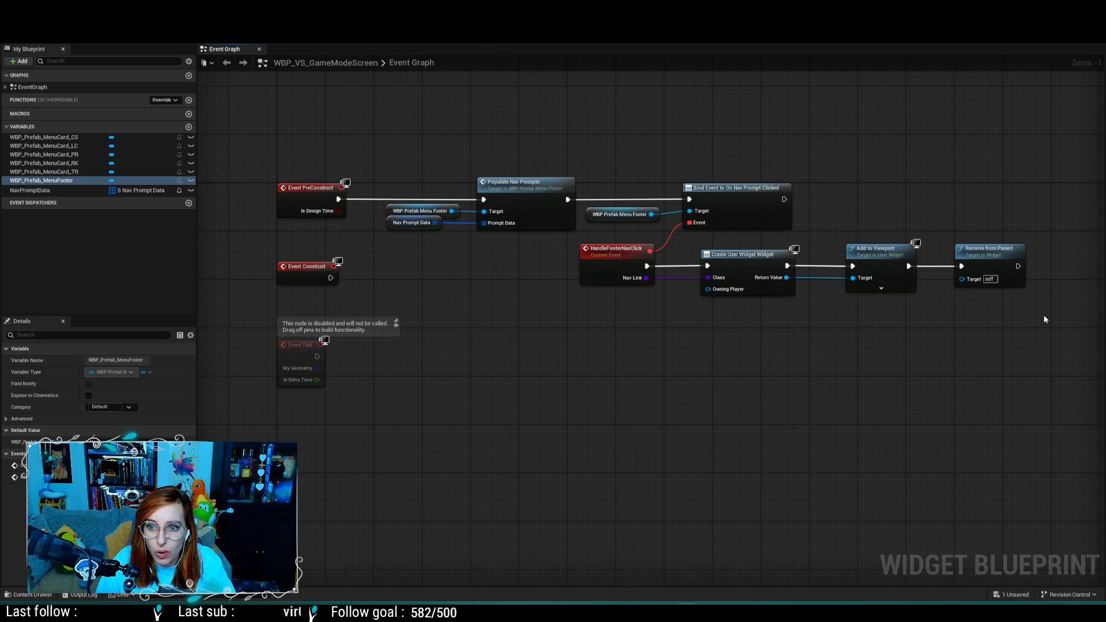
left_click_drag(1047, 313, 381, 115)
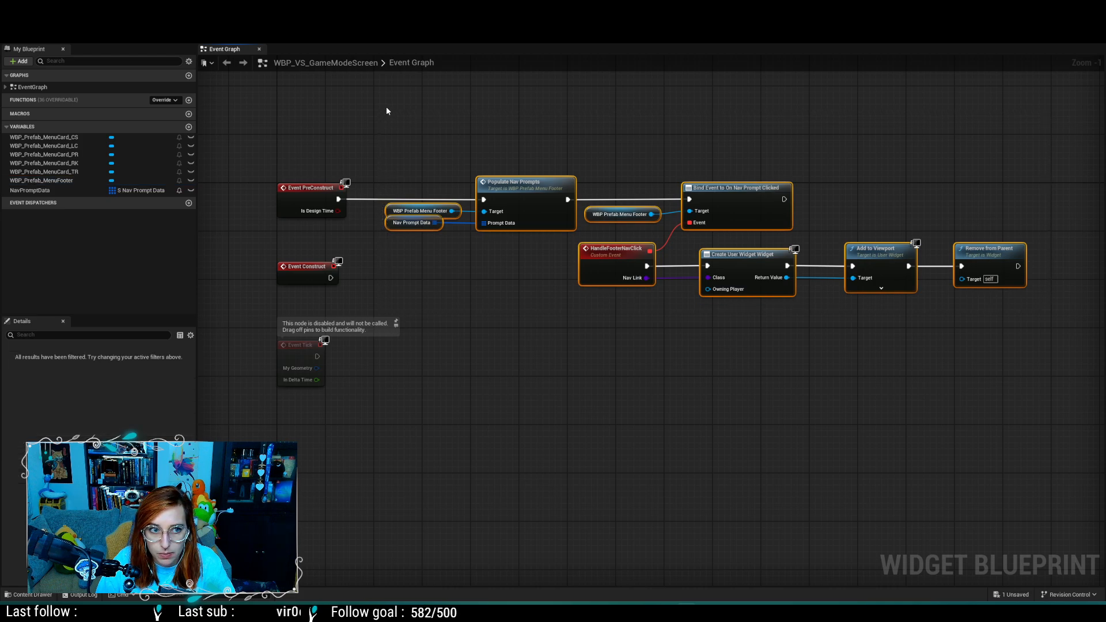
key("Delete")
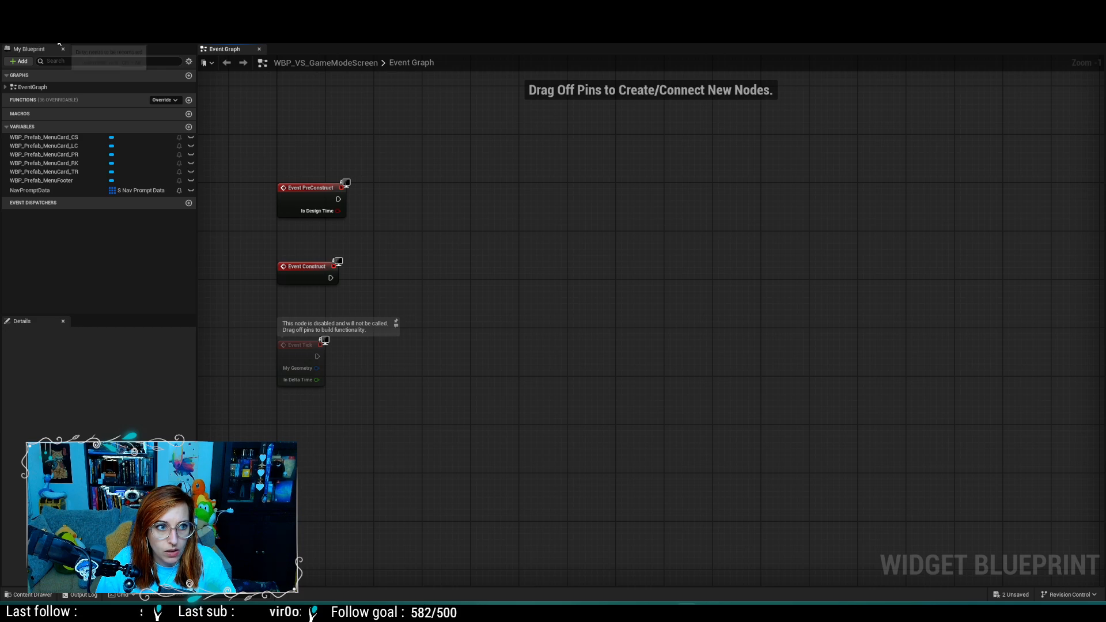
Step: Open the WBP_Prefab_MenuFooter widget from the UI/Prefabs/MenuFooter folder in the level editor's content browser
key("alt+Tab")
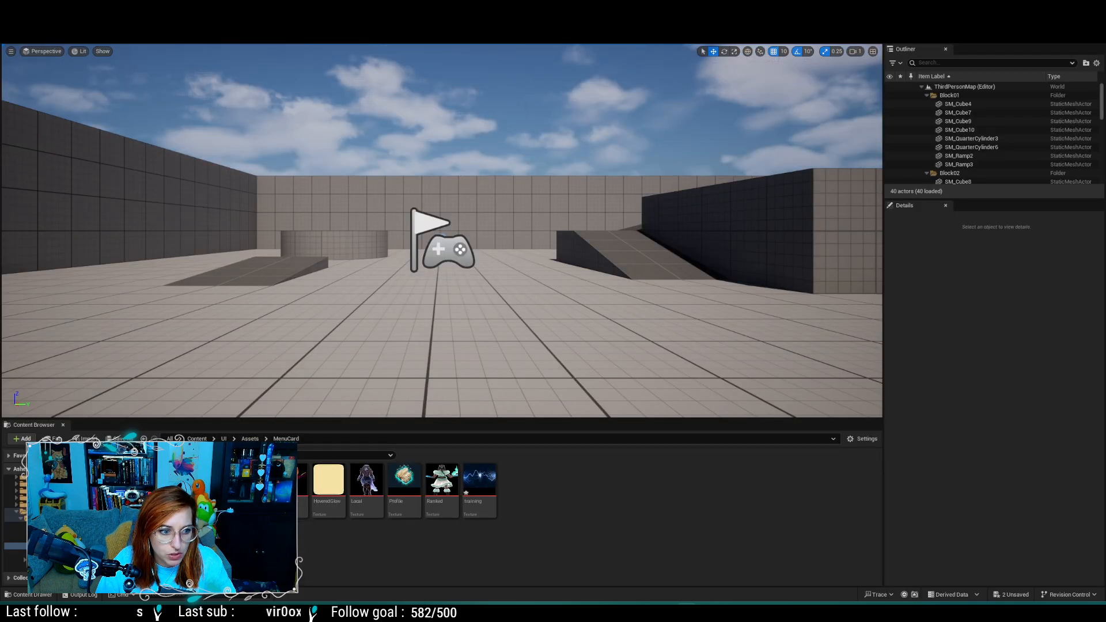
scroll(75, 545, "down", 4)
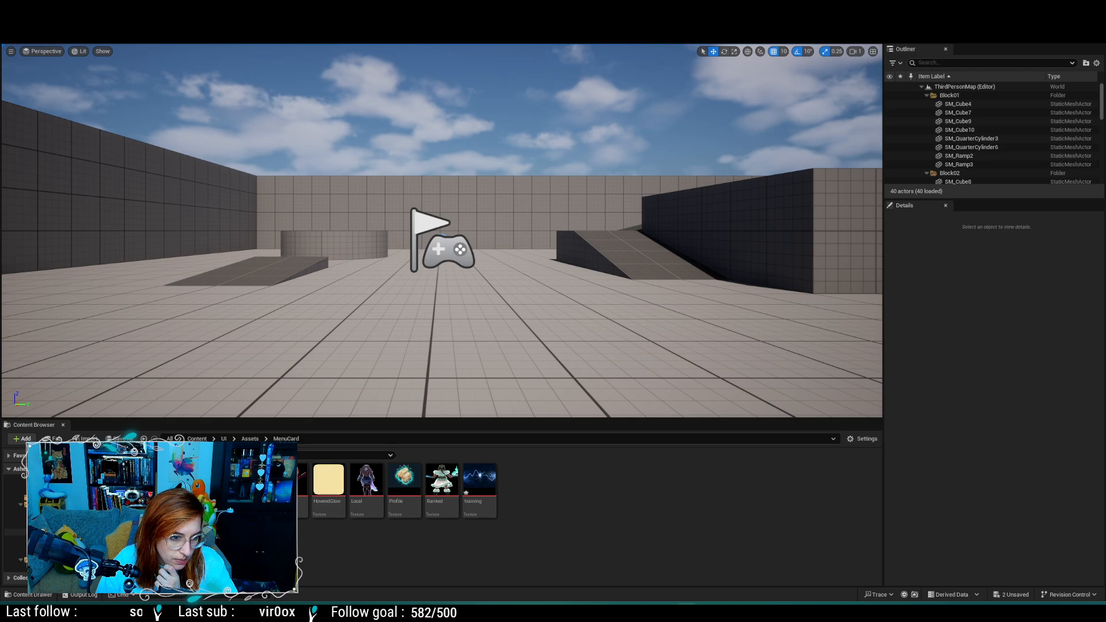
left_click(75, 526)
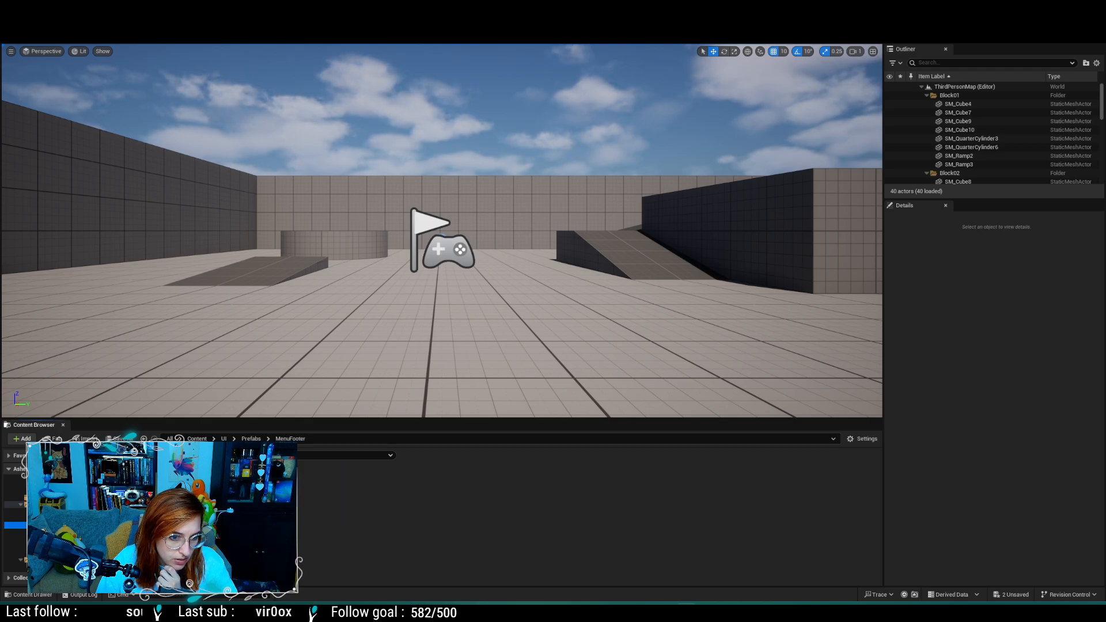
double_click(173, 502)
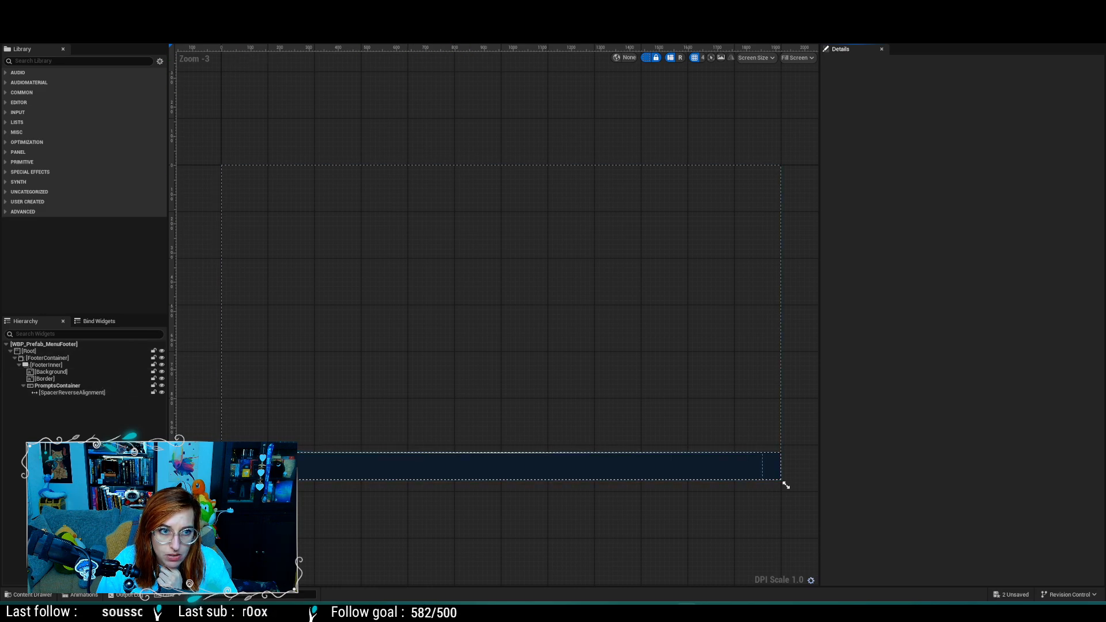
Step: Open the WBP_Prefab_NavPrompt widget and the nav prompt data structure from the UI/Prefabs/NavPrompt folder
left_click(75, 21)
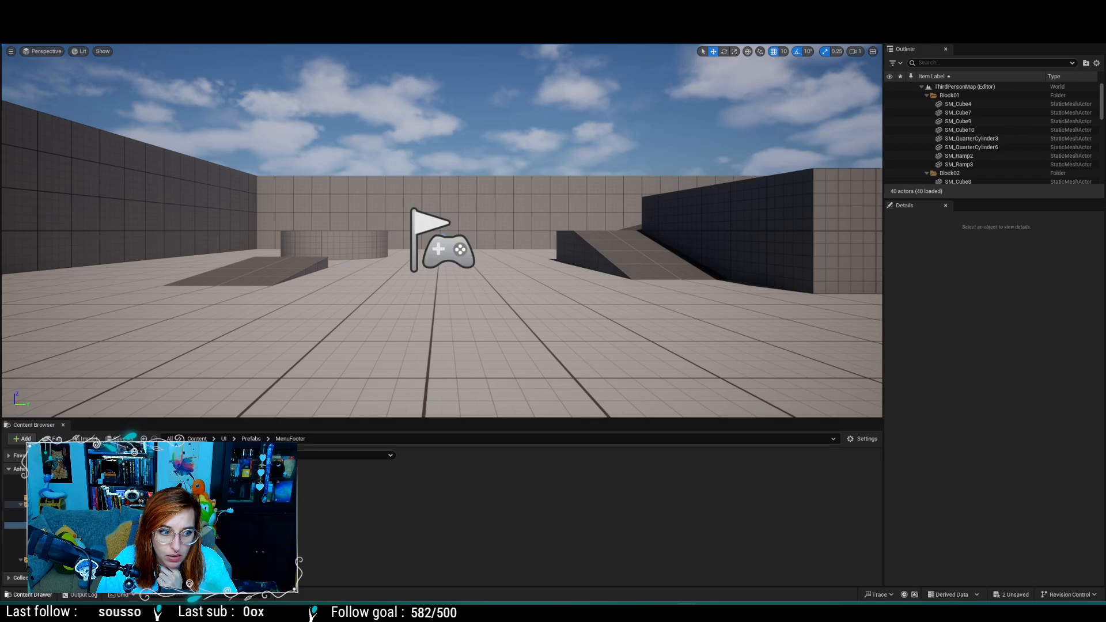
left_click(57, 547)
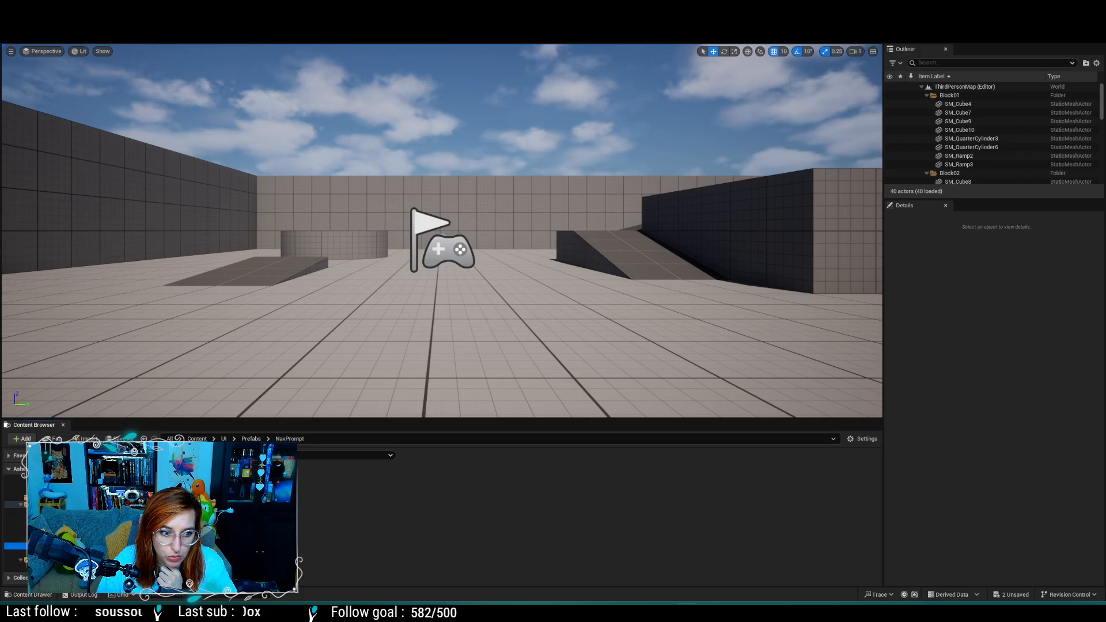
double_click(208, 507)
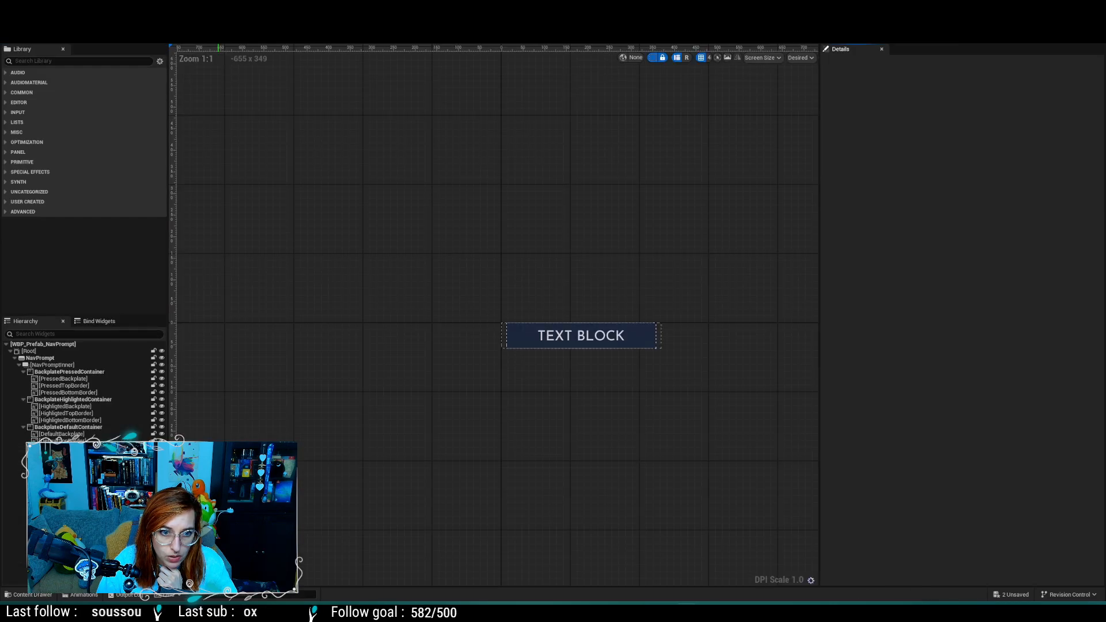
left_click(75, 21)
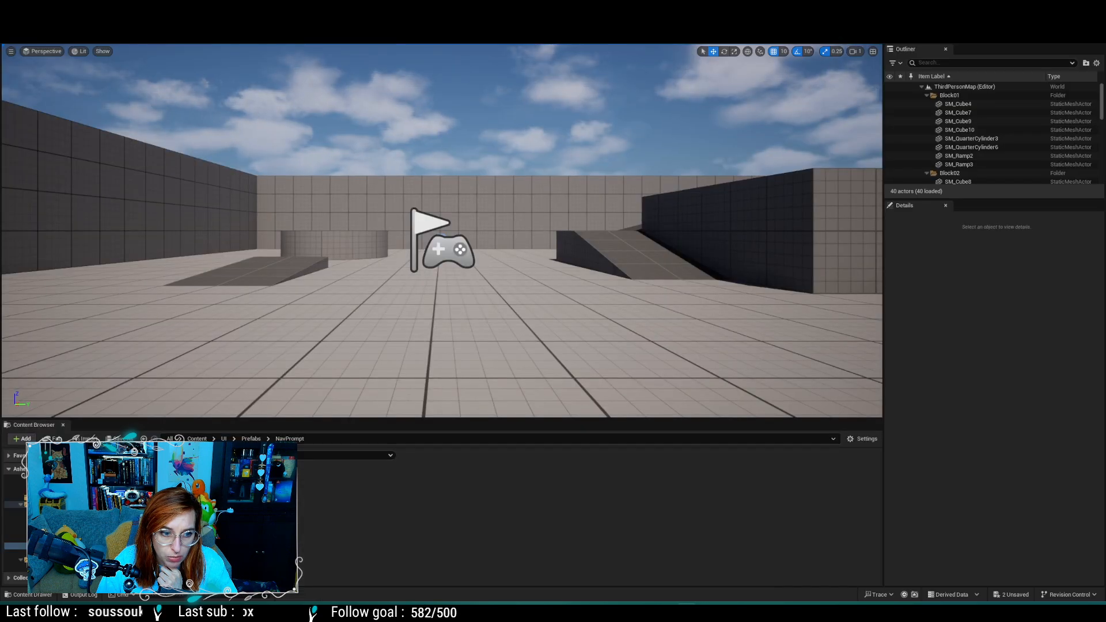
double_click(195, 507)
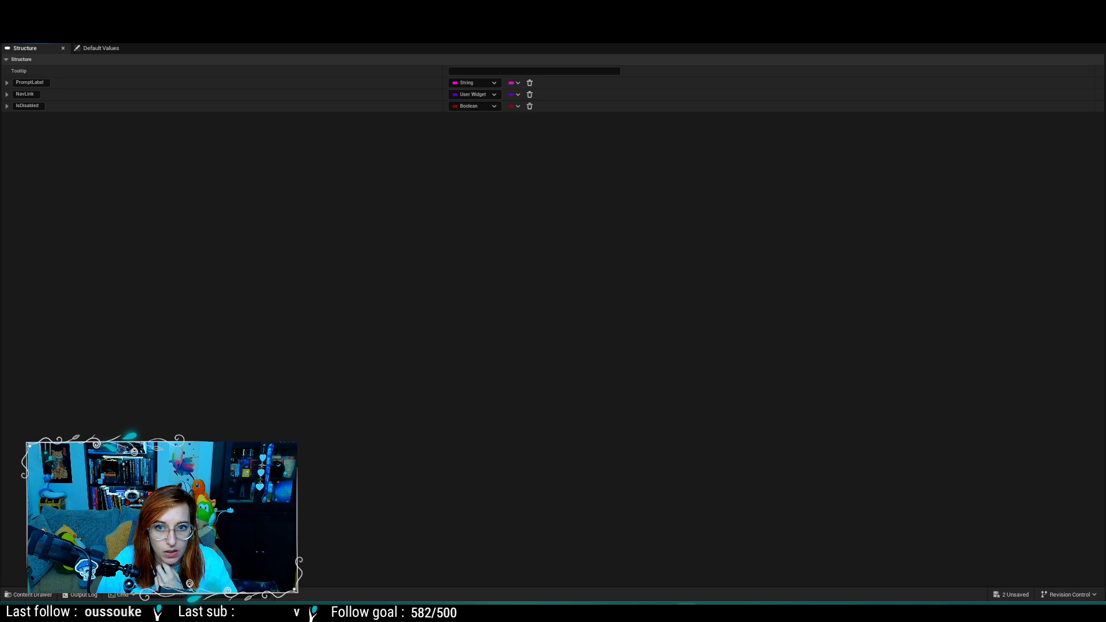
Step: Delete the Get_Label_Text function and its nodes from the WBP_Prefab_NavPrompt blueprint, and save the widget
left_click(190, 21)
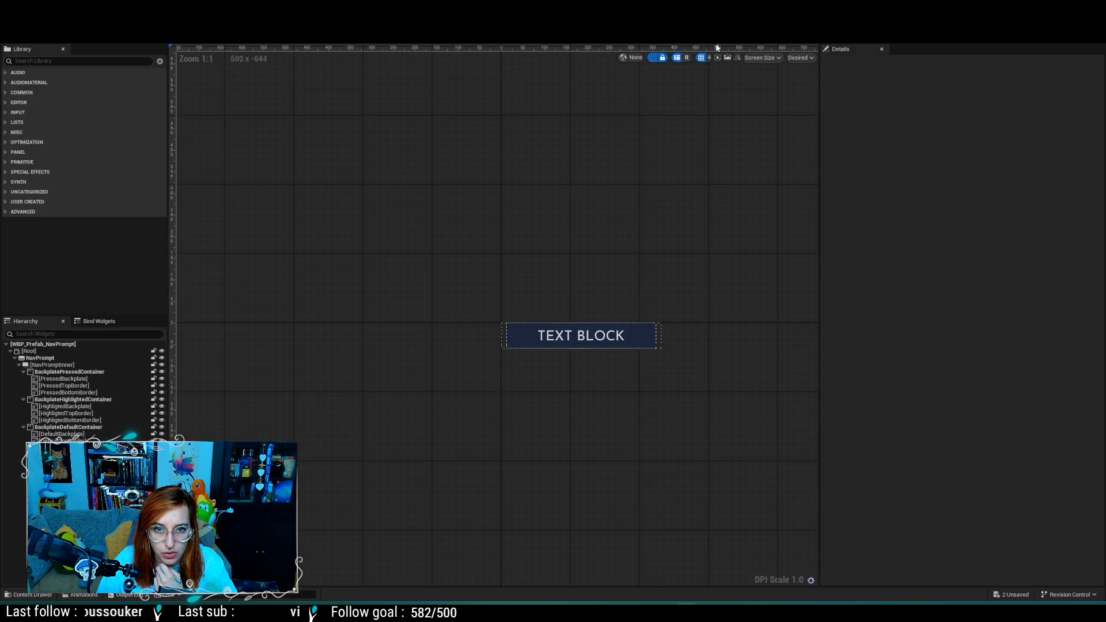
left_click(1075, 49)
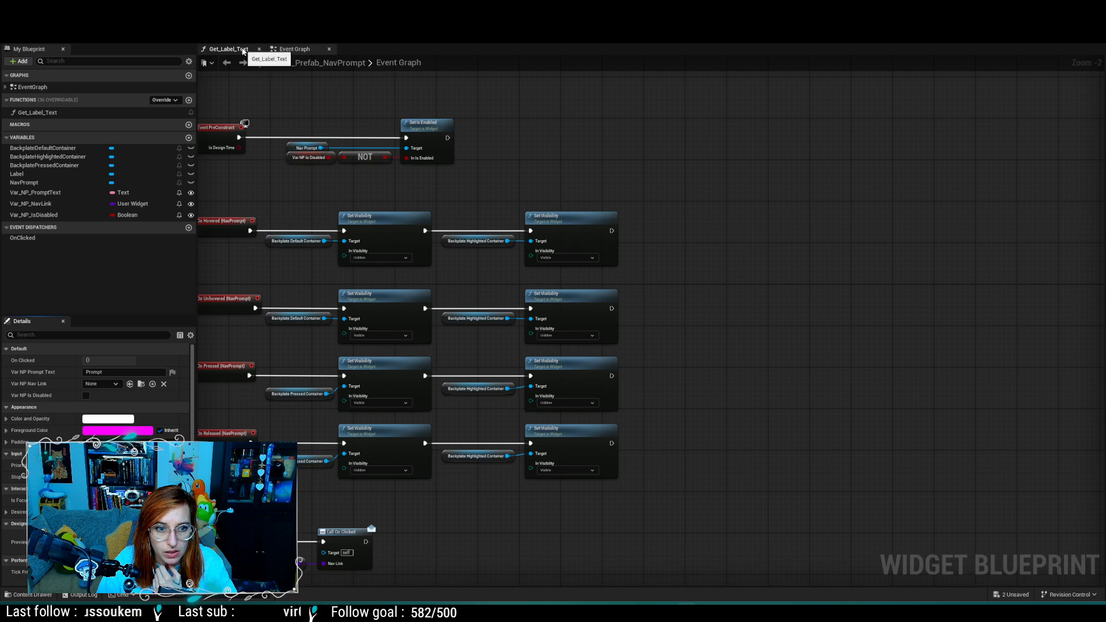
right_click_drag(507, 172, 637, 95)
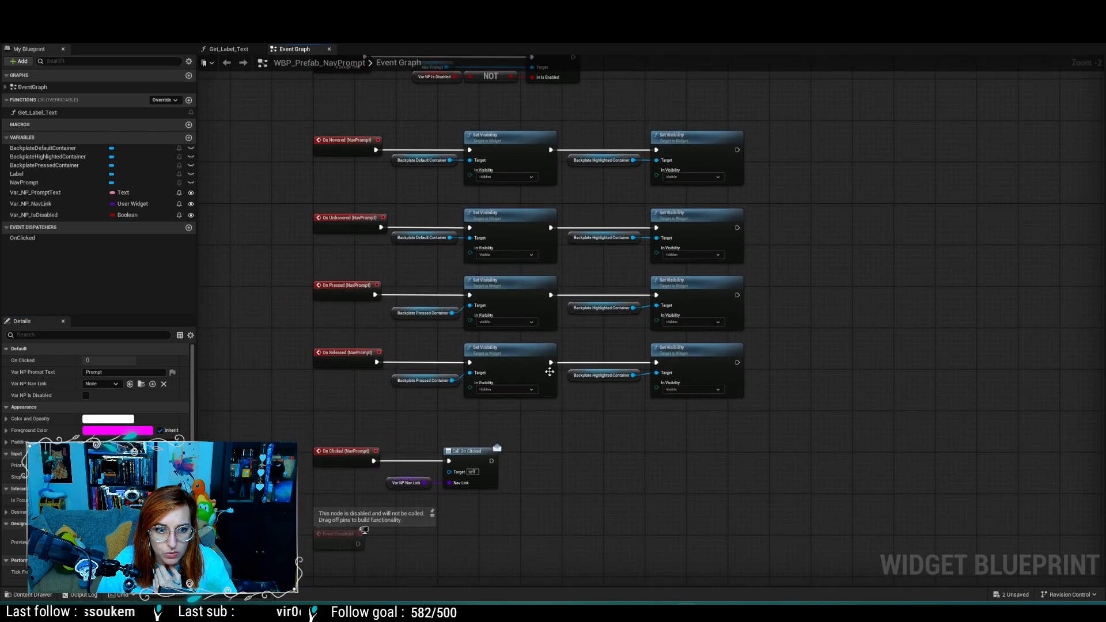
right_click_drag(561, 434, 567, 521)
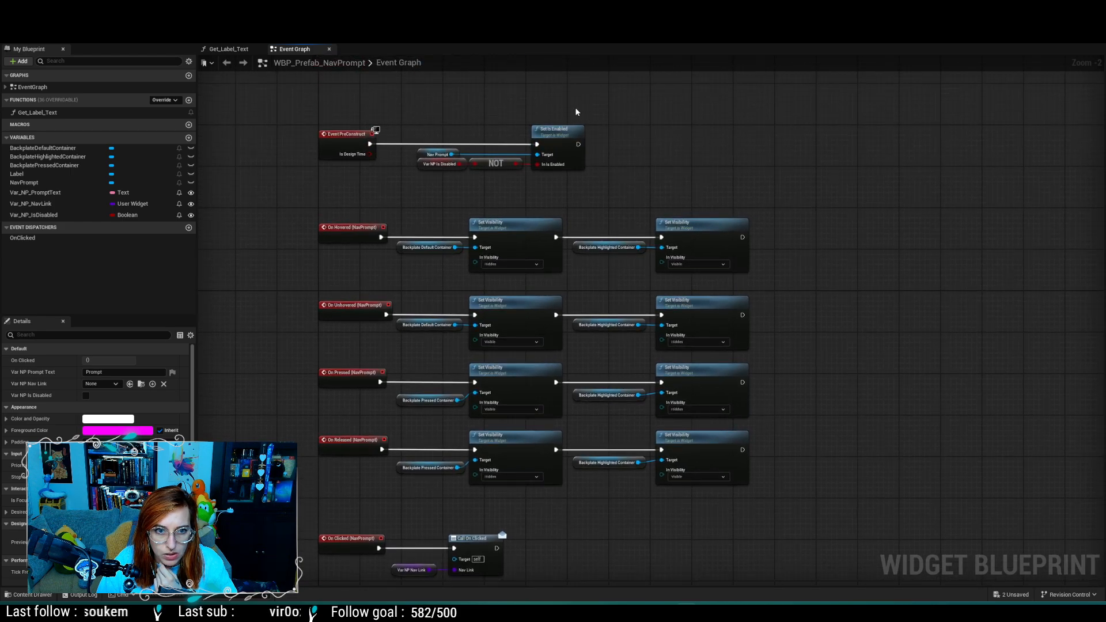
left_click(226, 49)
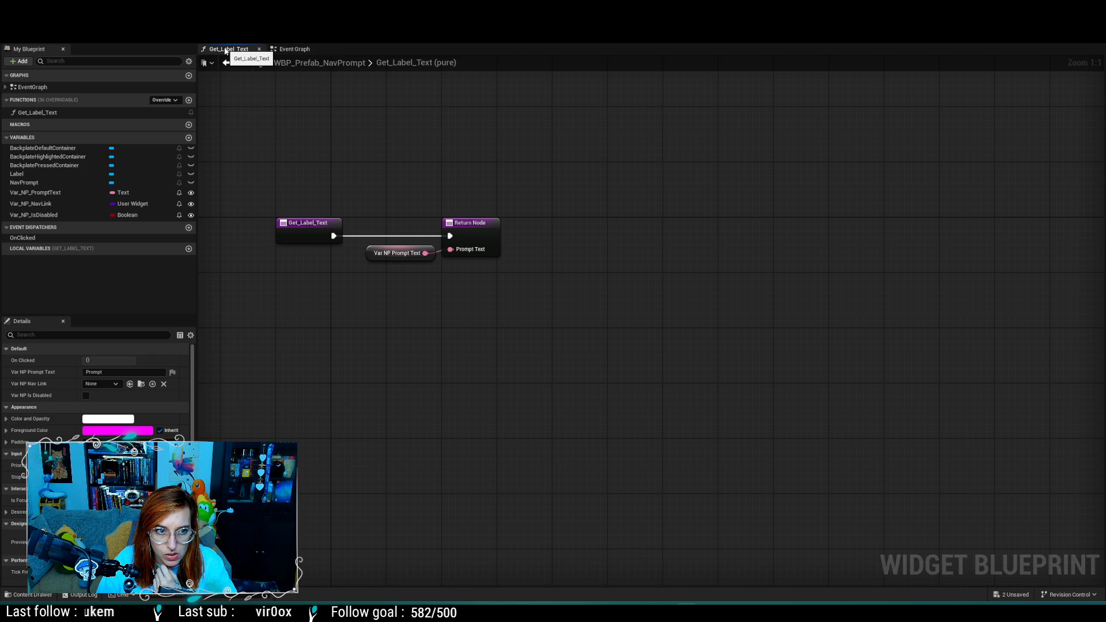
left_click_drag(271, 170, 628, 294)
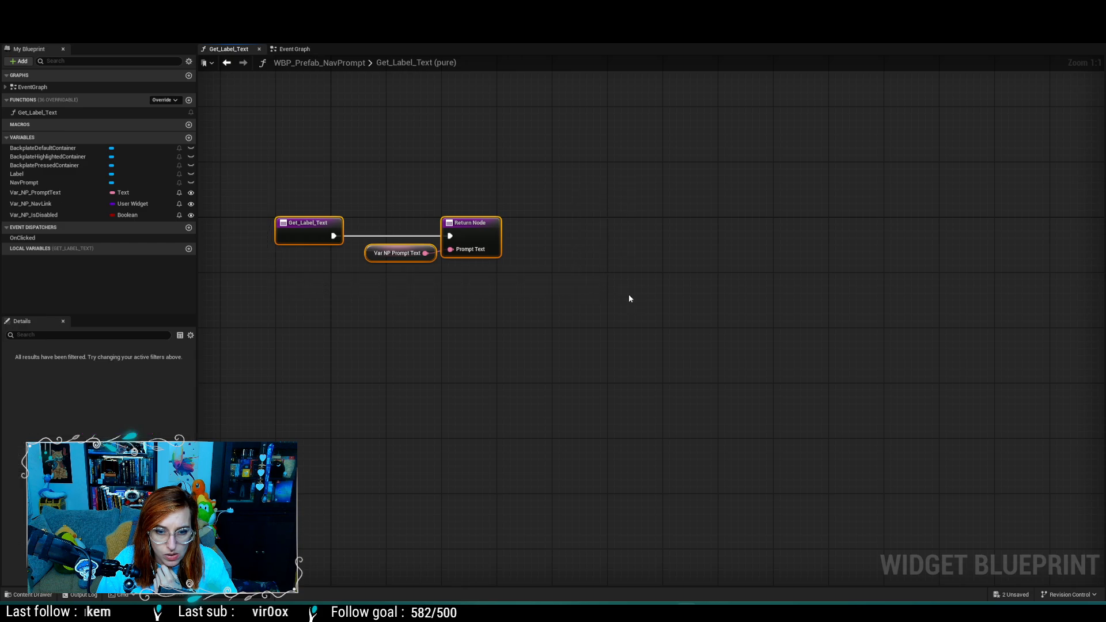
key("Delete")
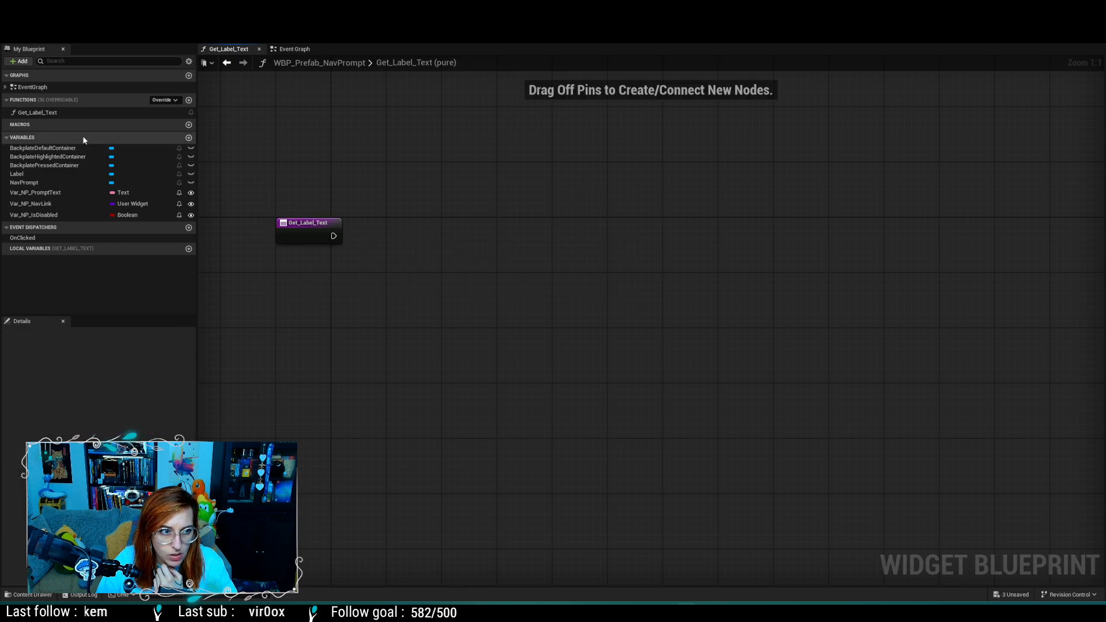
right_click(98, 112)
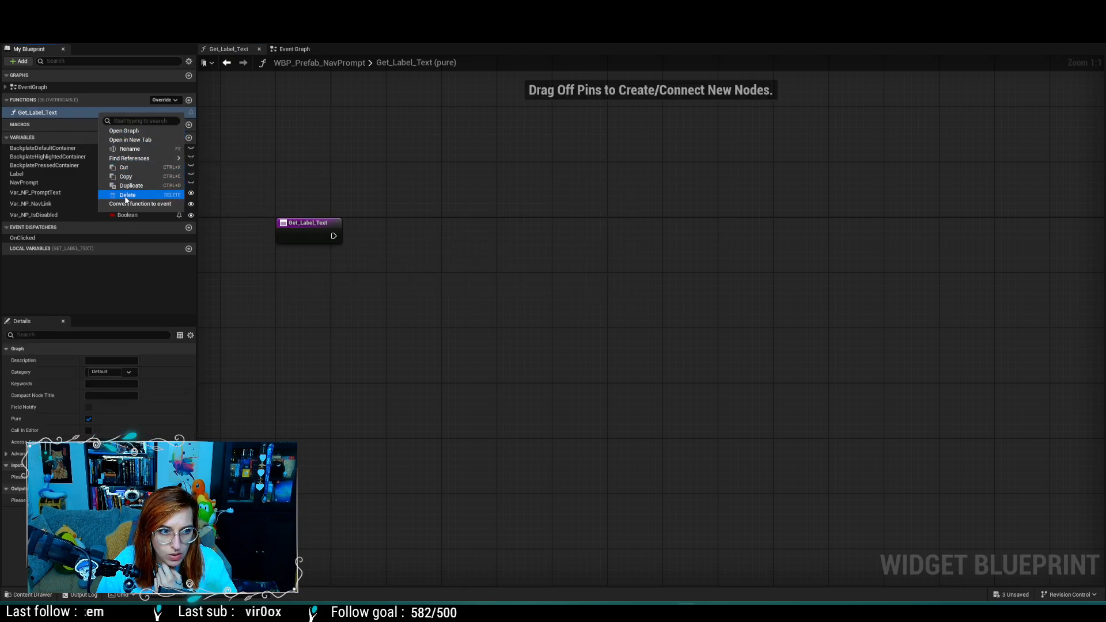
left_click(127, 194)
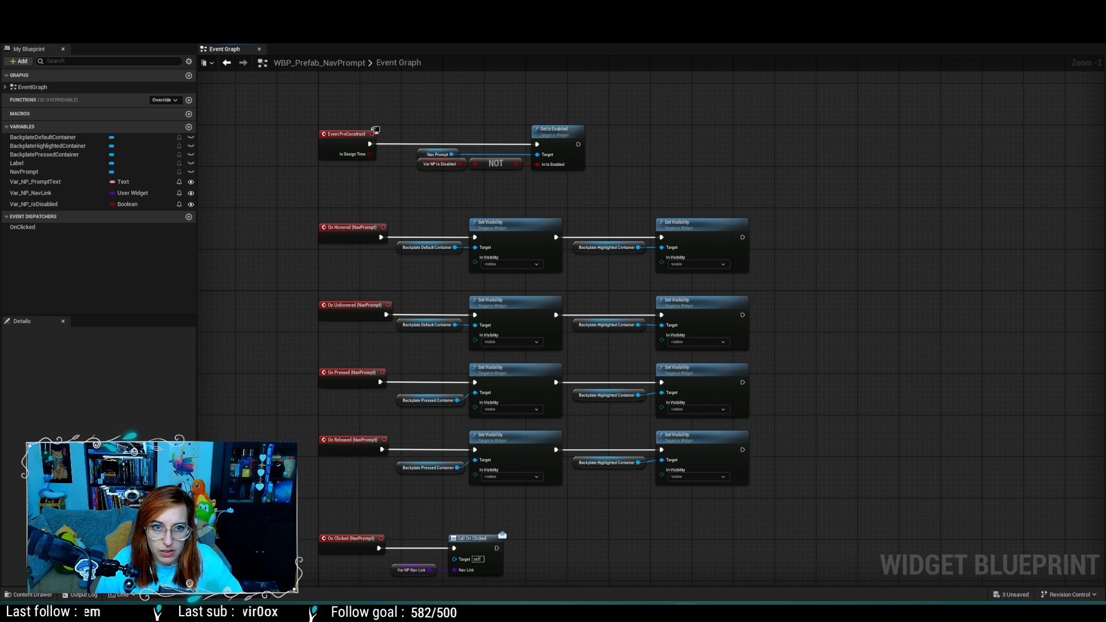
key("ctrl+s")
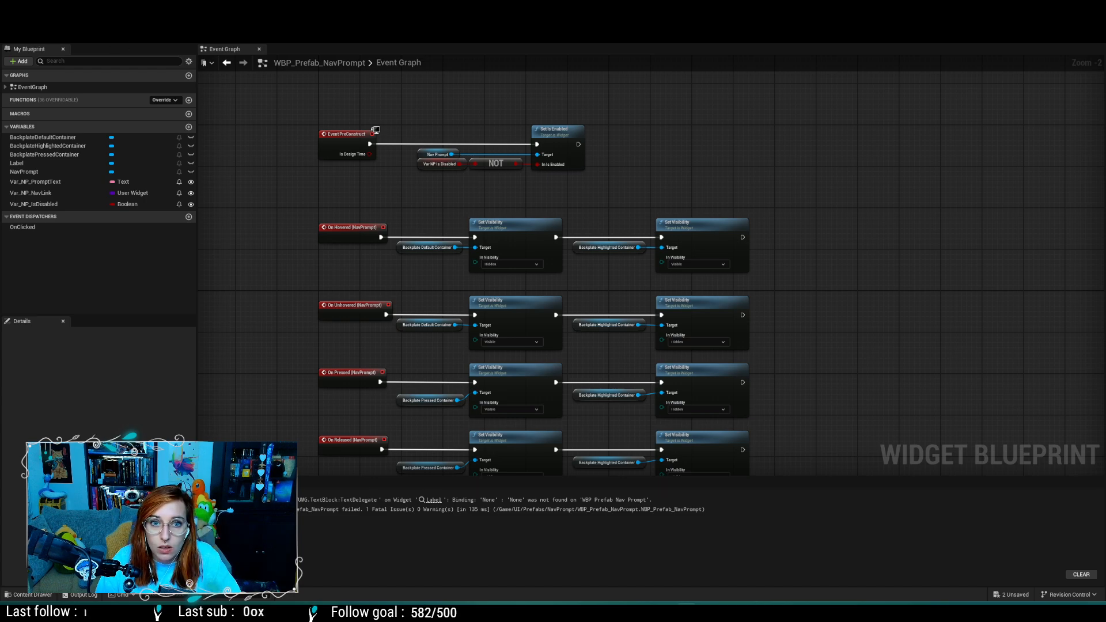
Step: Delete the Call On Nav Prompt Clicked node from the WBP_Prefab_MenuFooter event graph
key("ctrl+Tab")
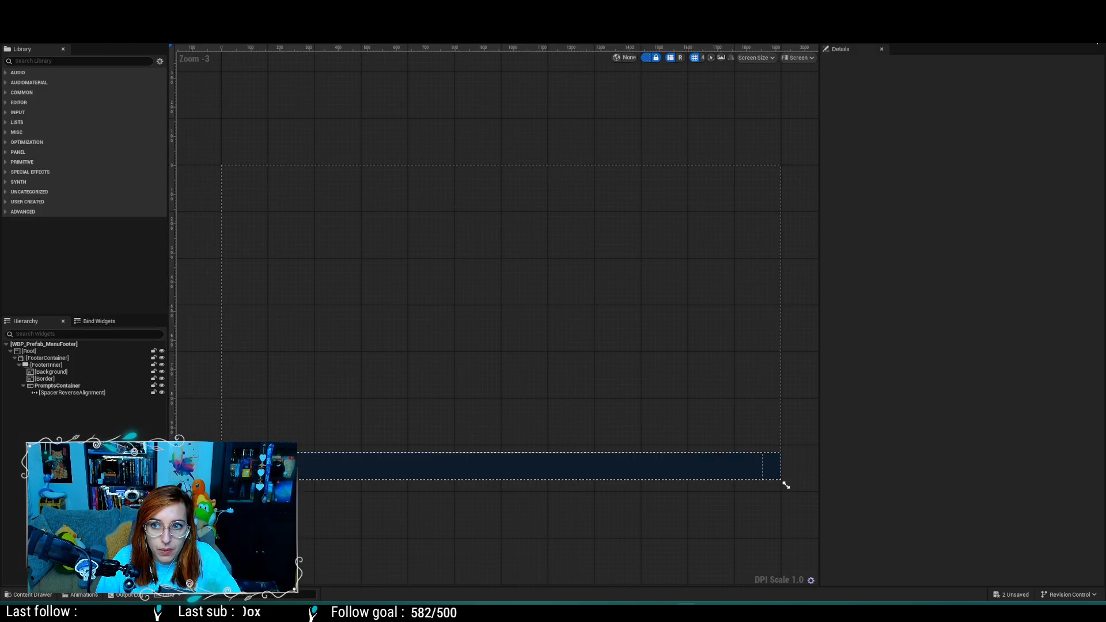
left_click(1086, 33)
right_click_drag(458, 309, 675, 385)
left_click_drag(674, 269, 559, 227)
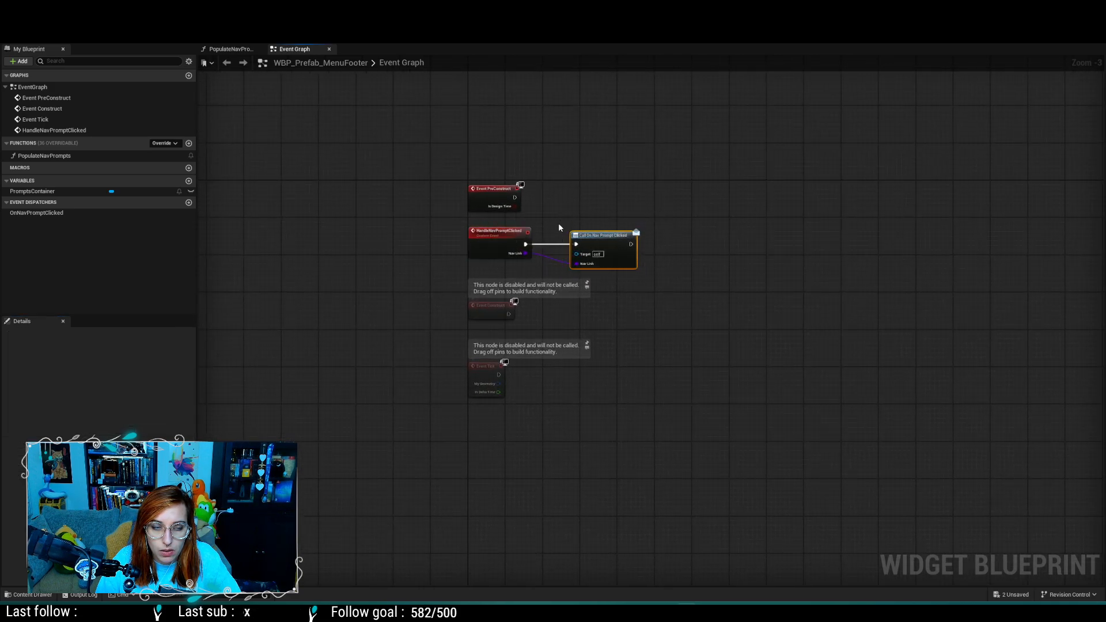
key("Delete")
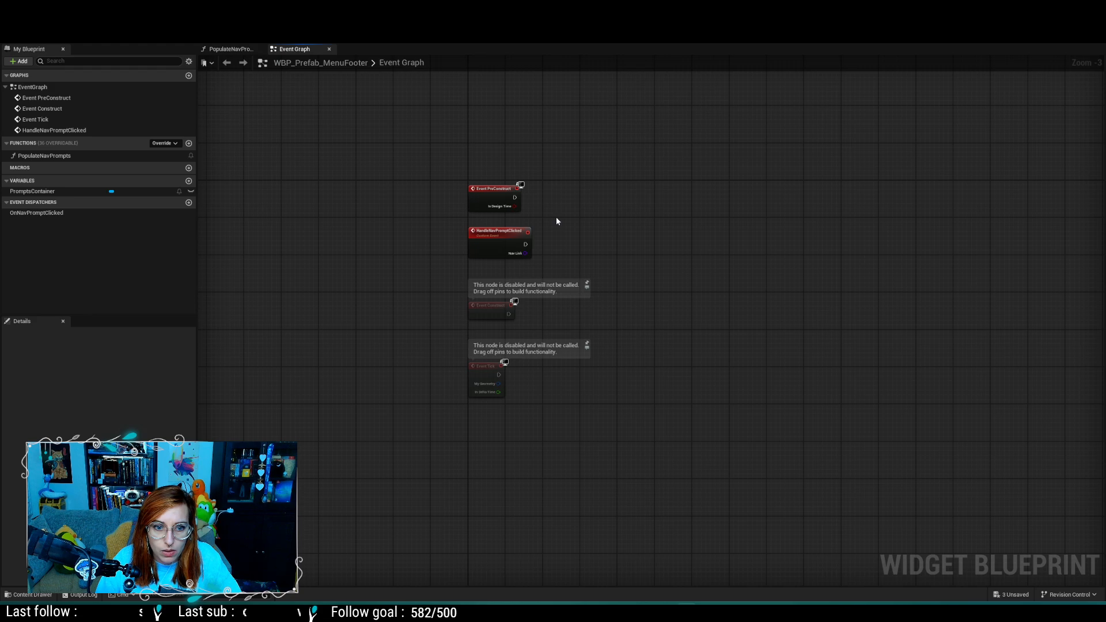
Step: Delete the PopulateNavPrompts function from WBP_Prefab_MenuFooter, then compile and save the widget
left_click(230, 49)
right_click_drag(484, 363, 769, 466)
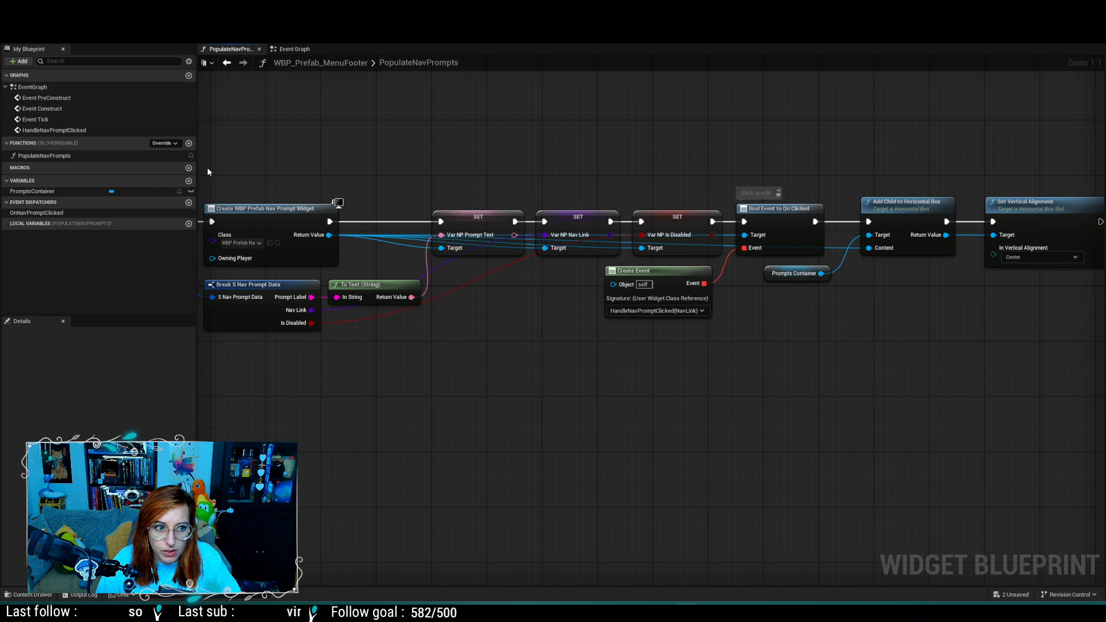
right_click(154, 156)
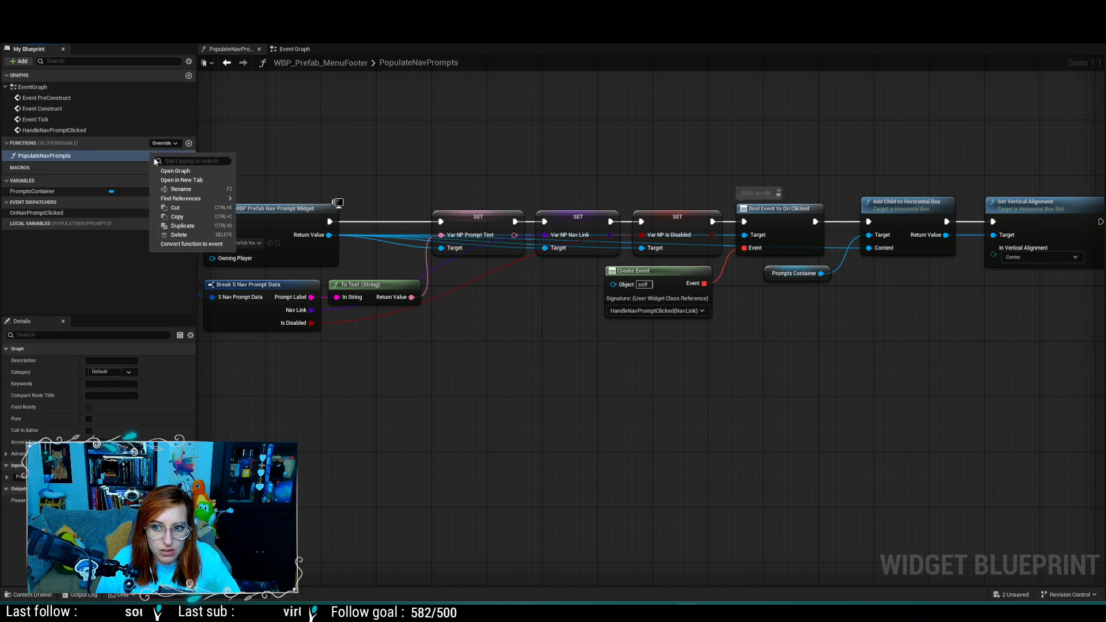
left_click(191, 234)
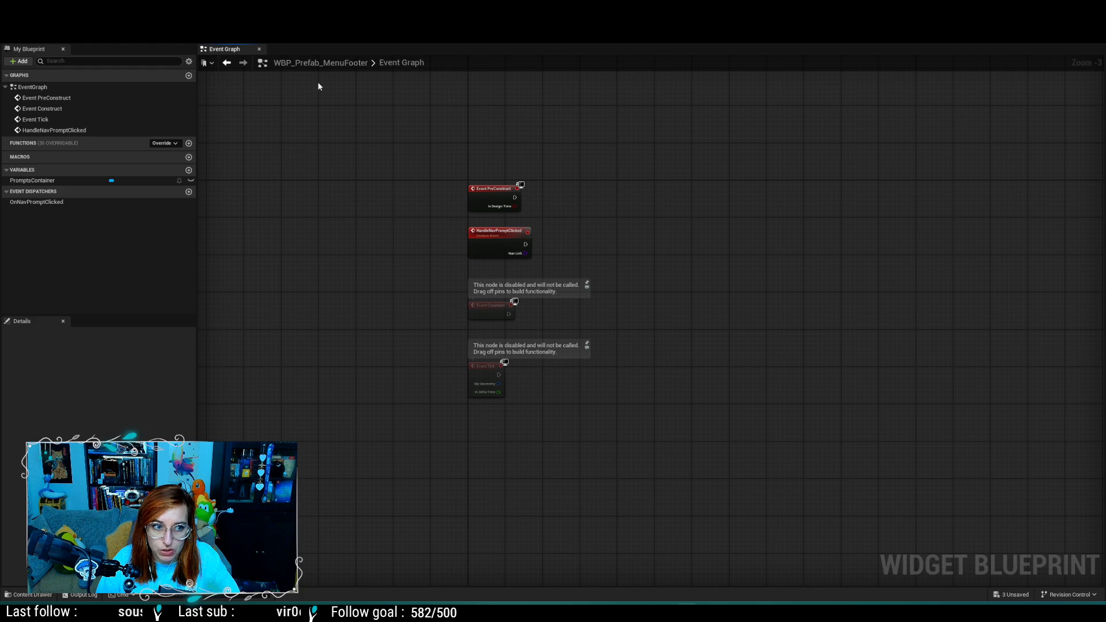
left_click(56, 35)
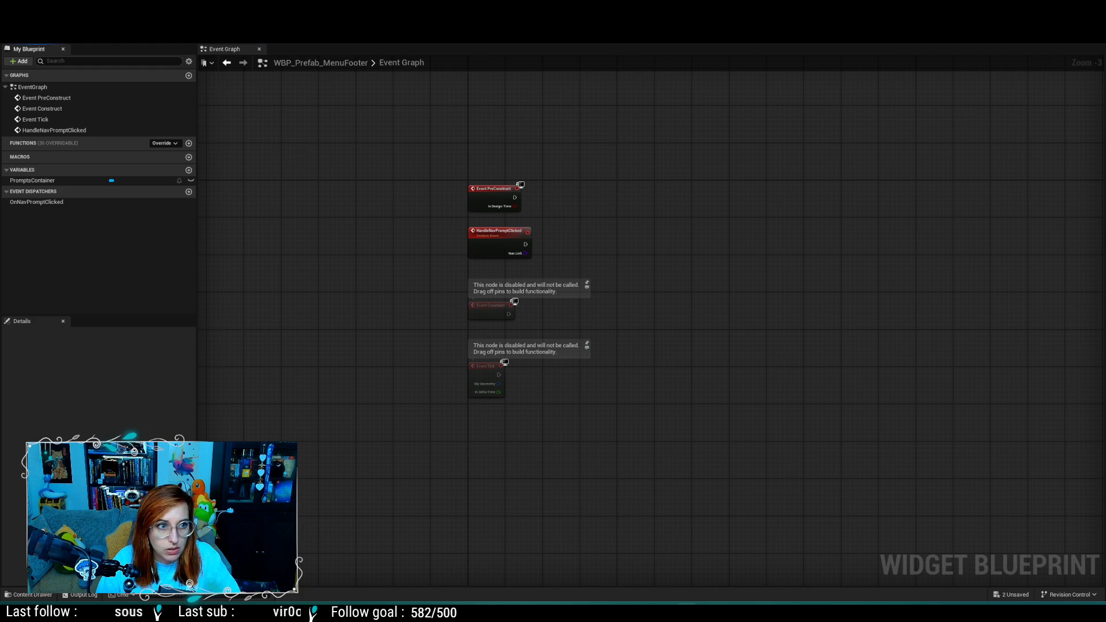
key("ctrl+s")
Step: Examine the Small Button Data array entries of the Ranked menu card in the WBP_VS_GameModeScreen designer
key("ctrl+Tab")
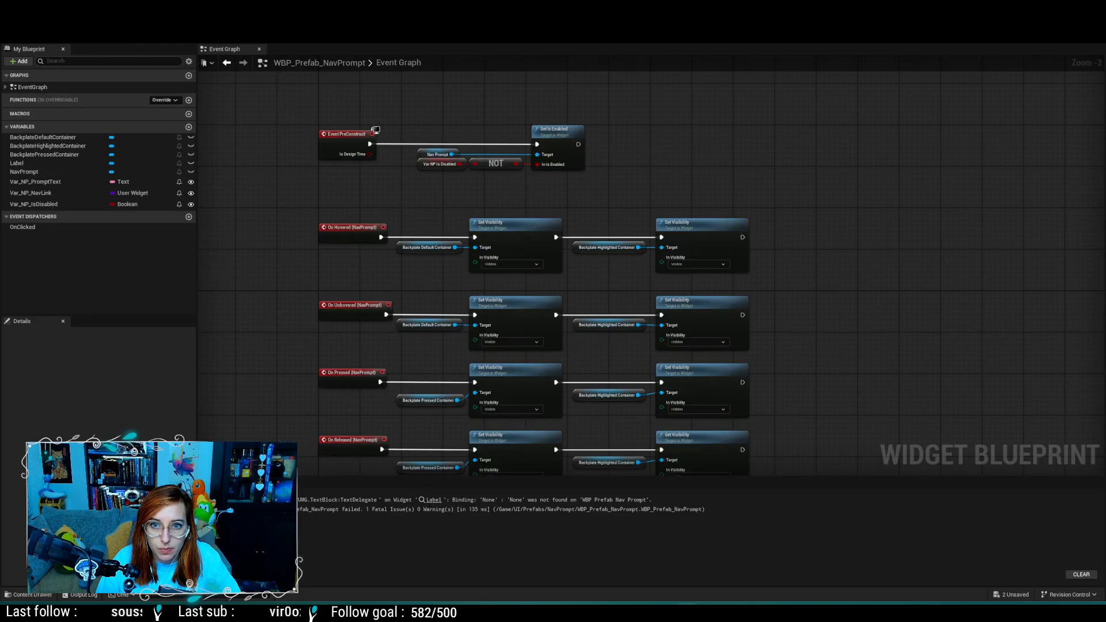
key("ctrl+Tab")
key("ctrl+Tab")
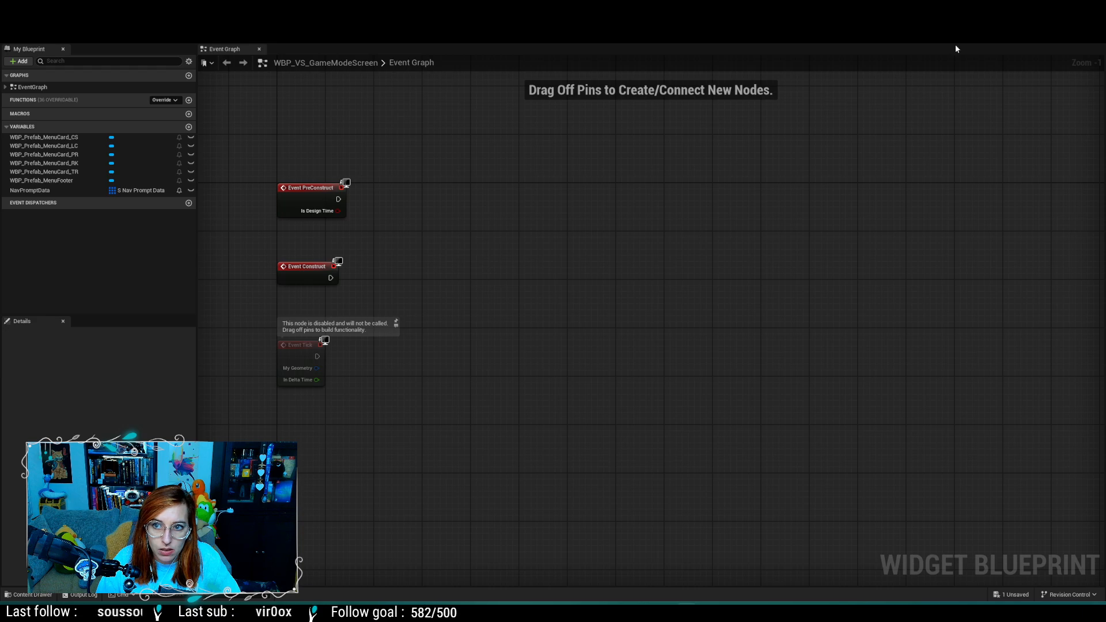
left_click(1034, 34)
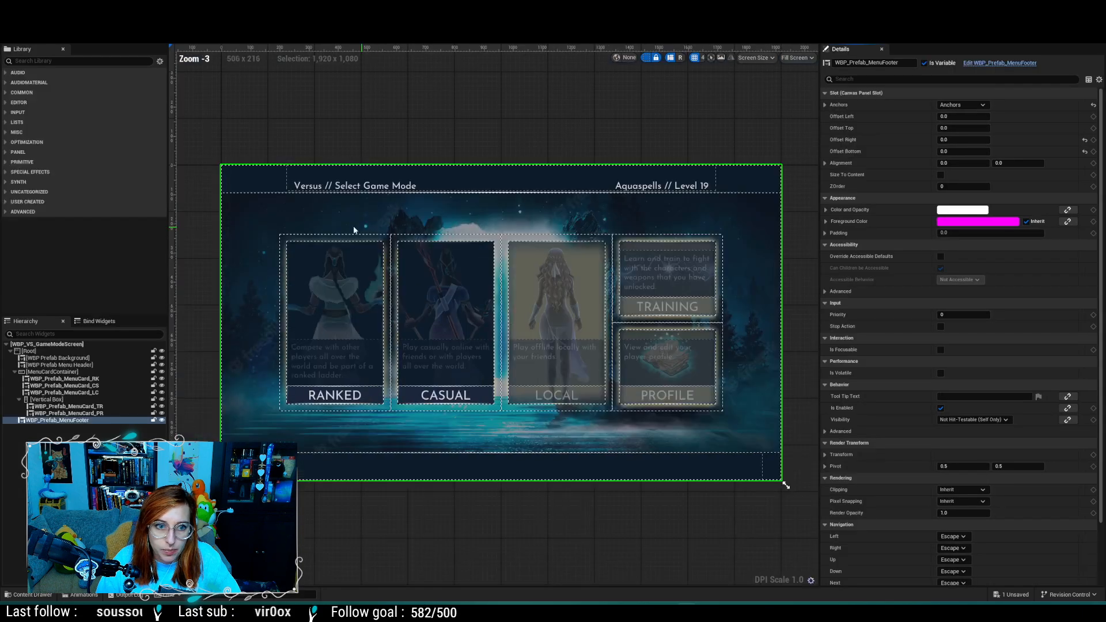
left_click(47, 421)
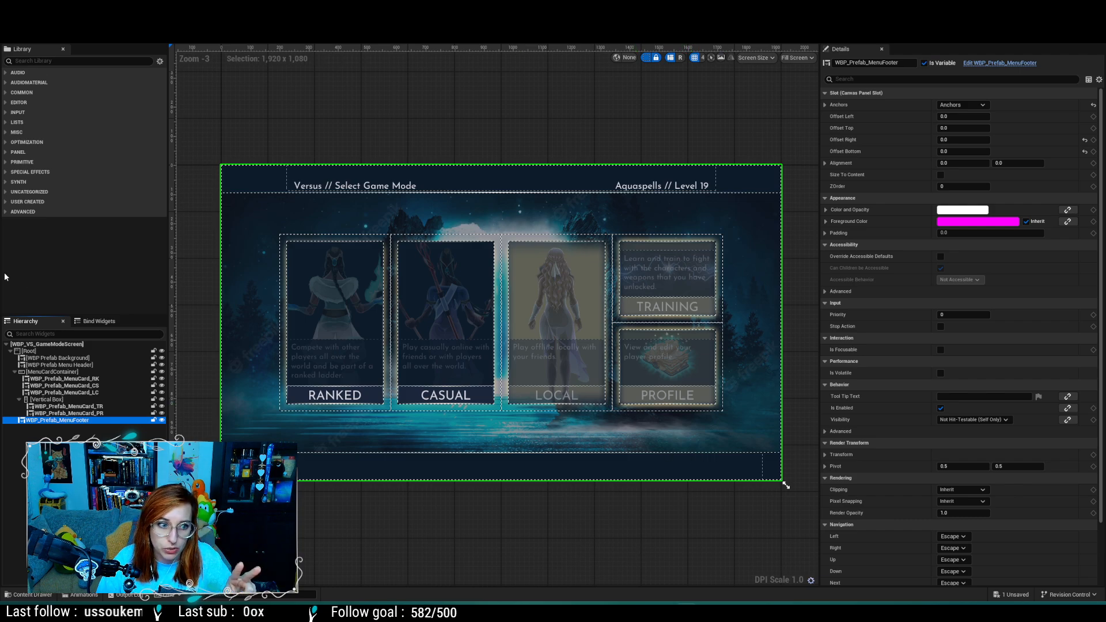
left_click(57, 379)
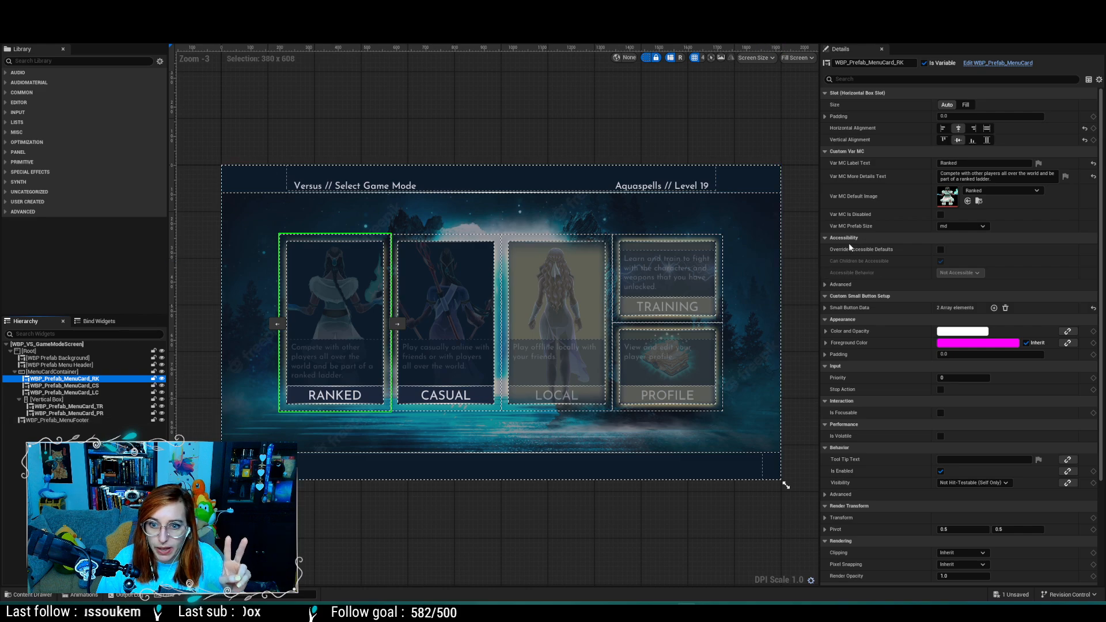
left_click(827, 307)
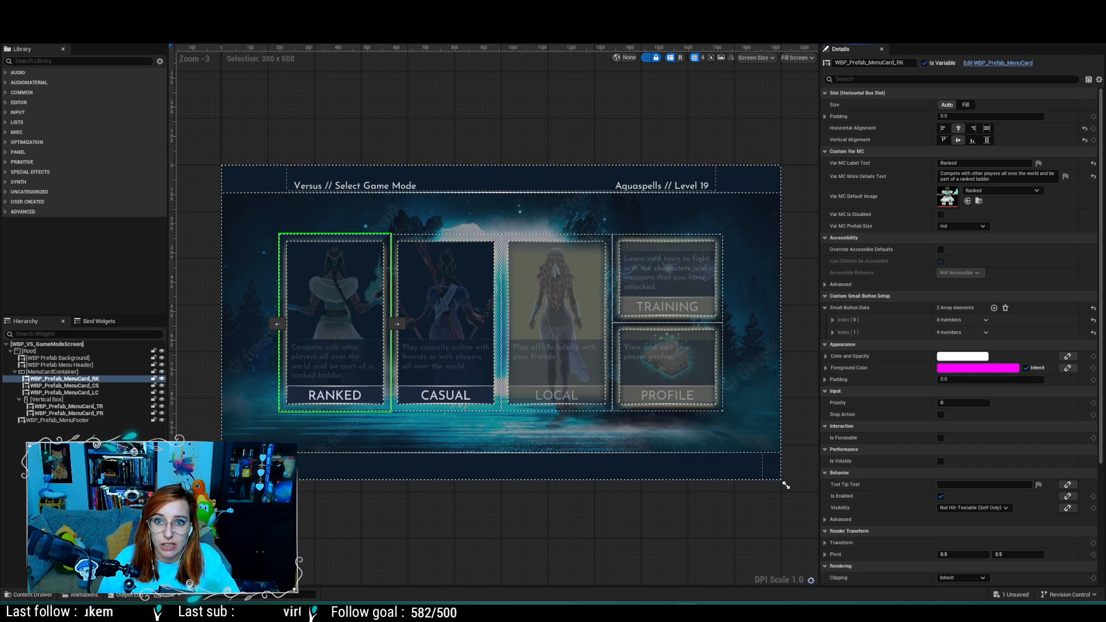
Step: Change the PromptLabel member of the nav prompt structure to the Text type, using the small button structure as reference
left_click(770, 20)
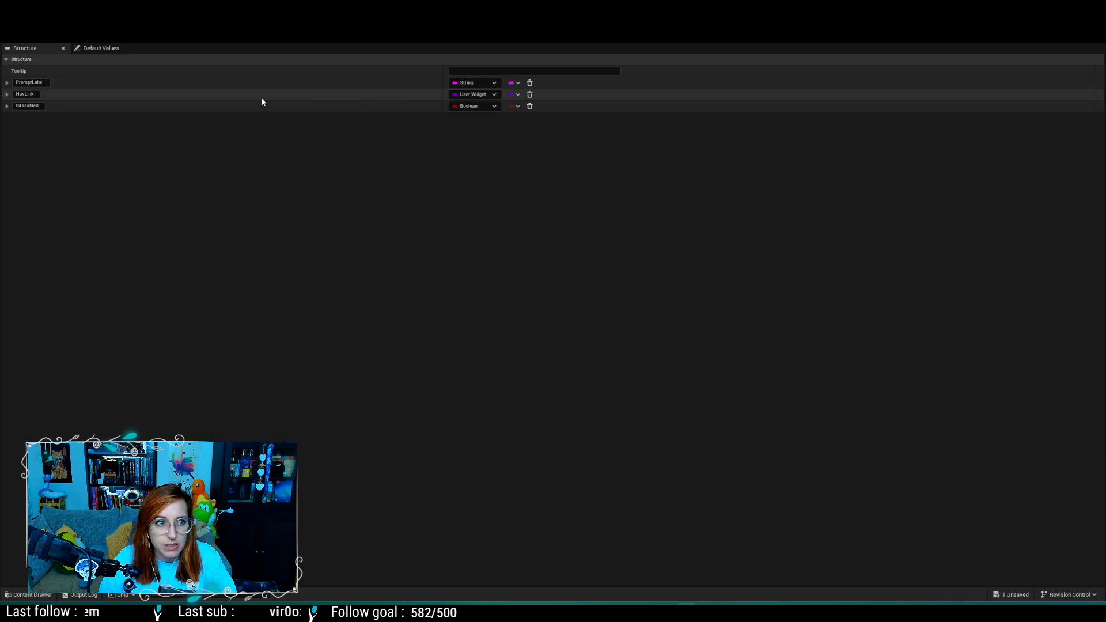
left_click(7, 83)
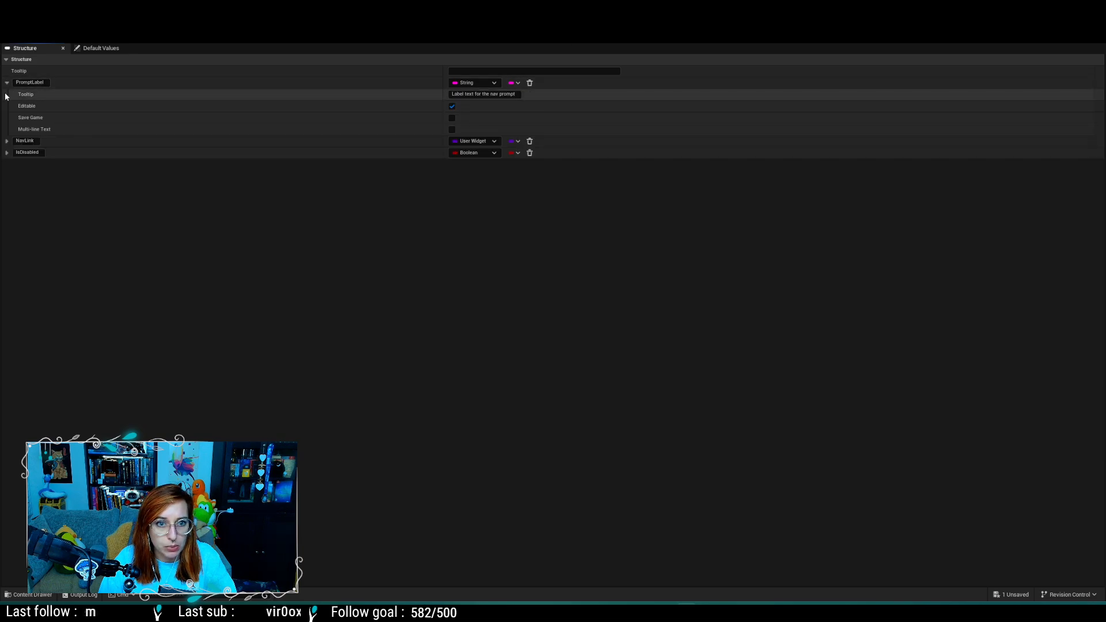
left_click(7, 144)
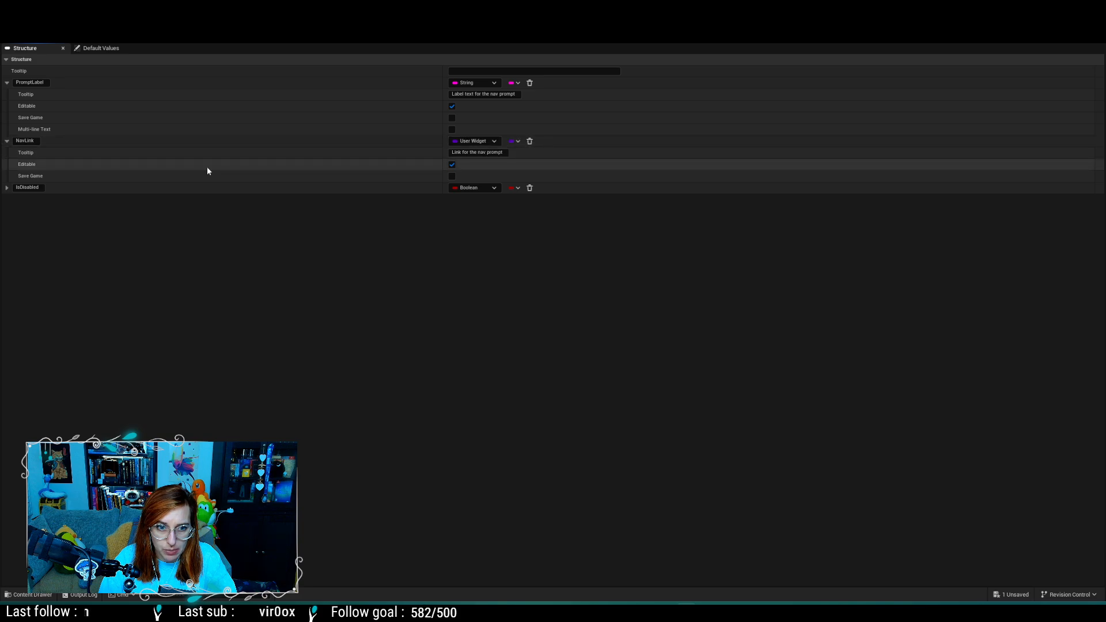
left_click(8, 189)
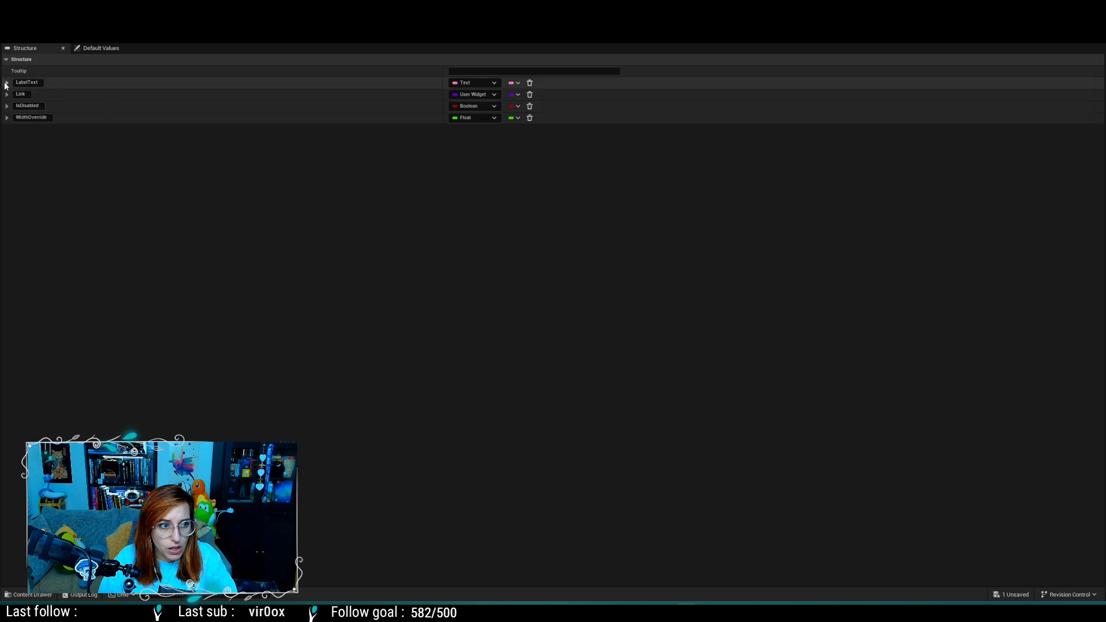
left_click(7, 83)
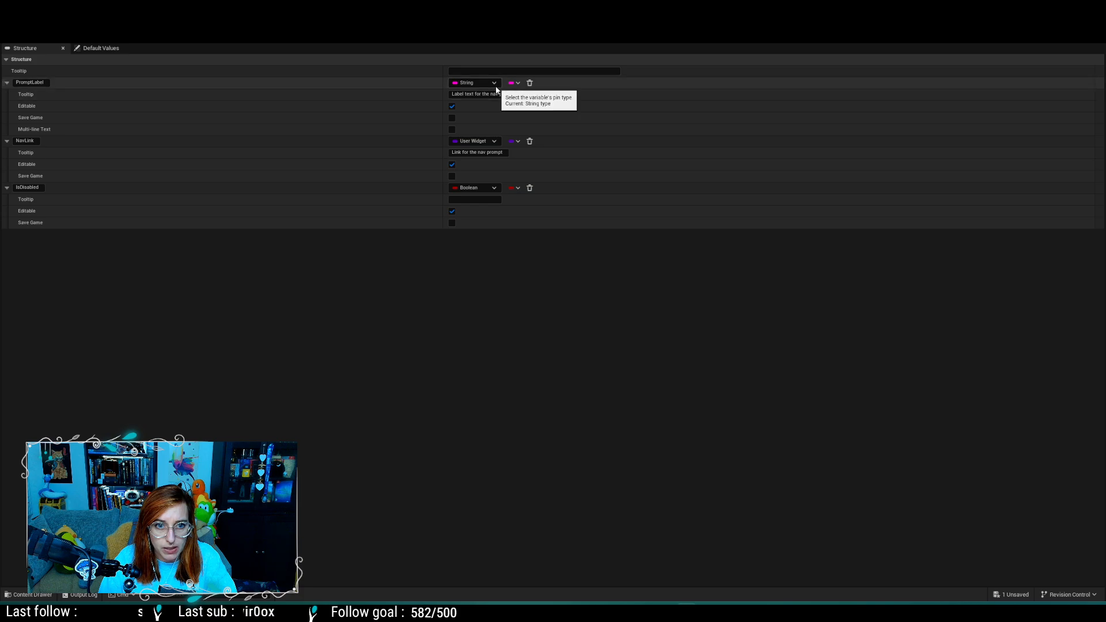
left_click(475, 83)
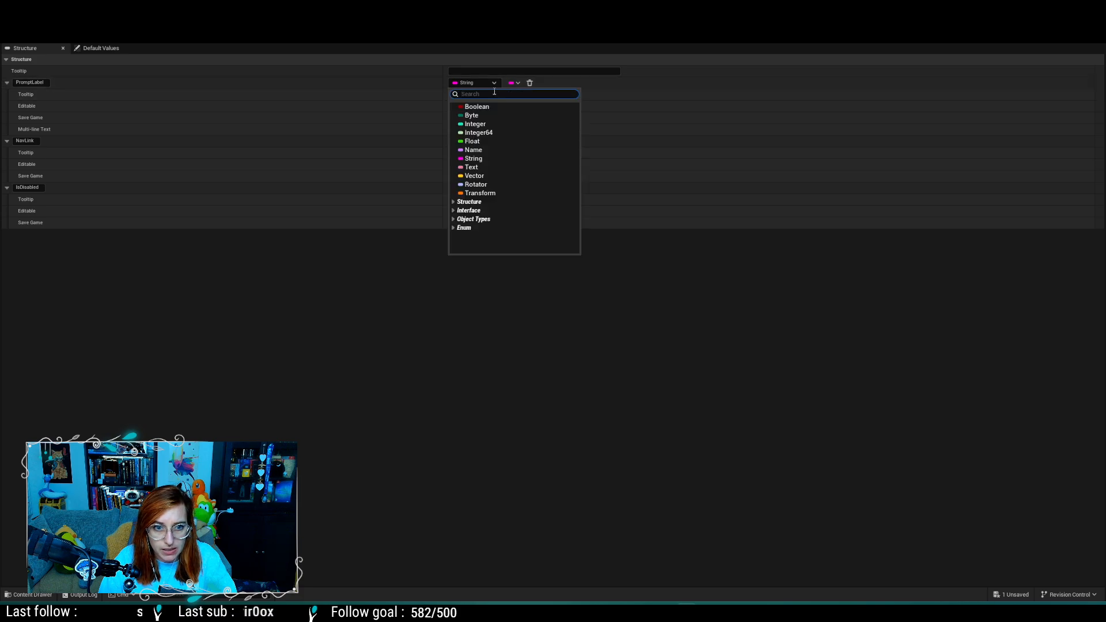
left_click(482, 167)
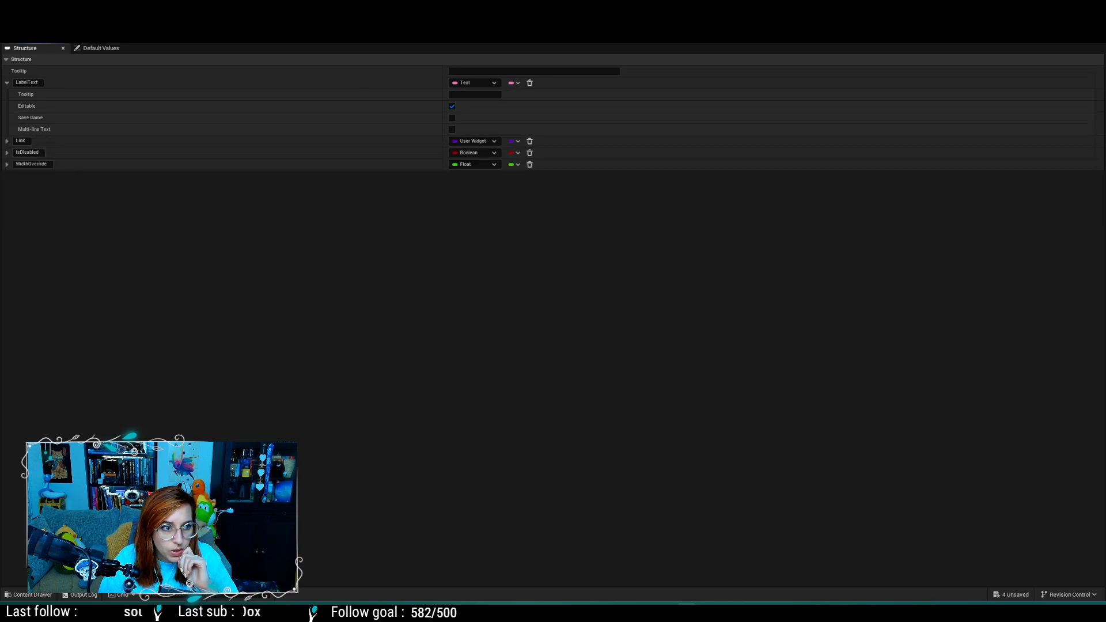
Step: Rename the nav prompt structure's PromptLabel member to LabelText, matching the name used in the small button structure
left_click(6, 140)
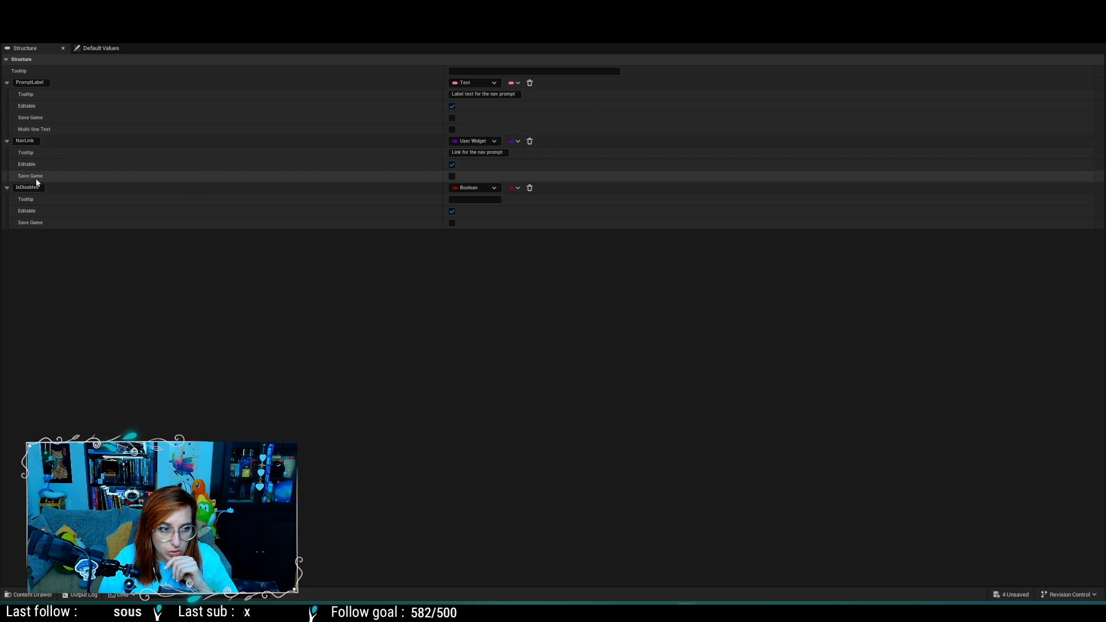
left_click(25, 140)
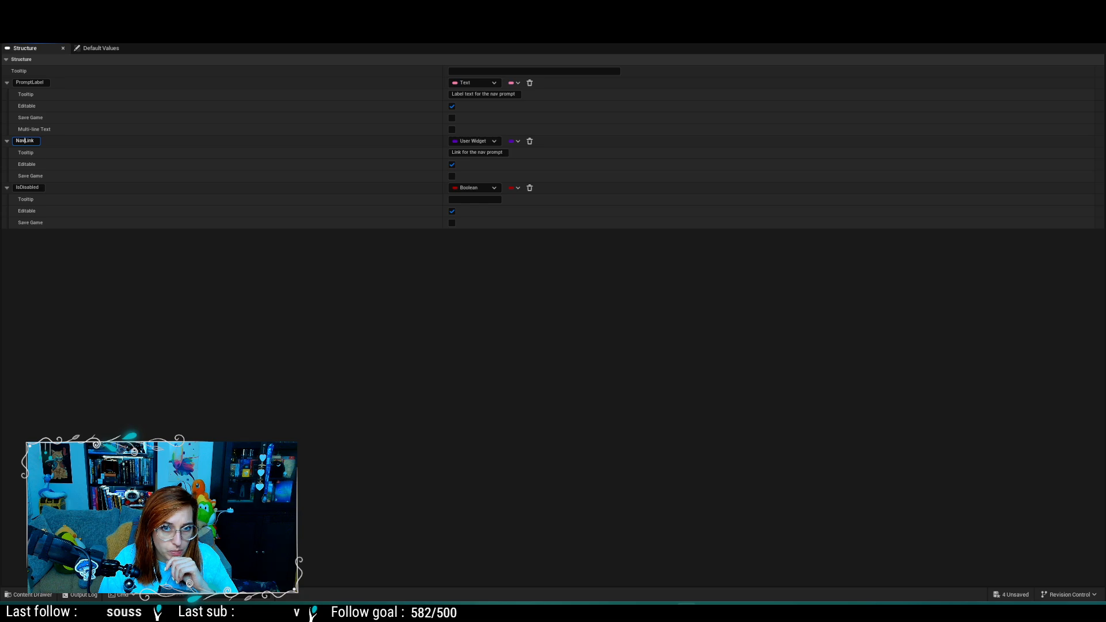
key("ctrl+Tab")
key("ctrl+Tab")
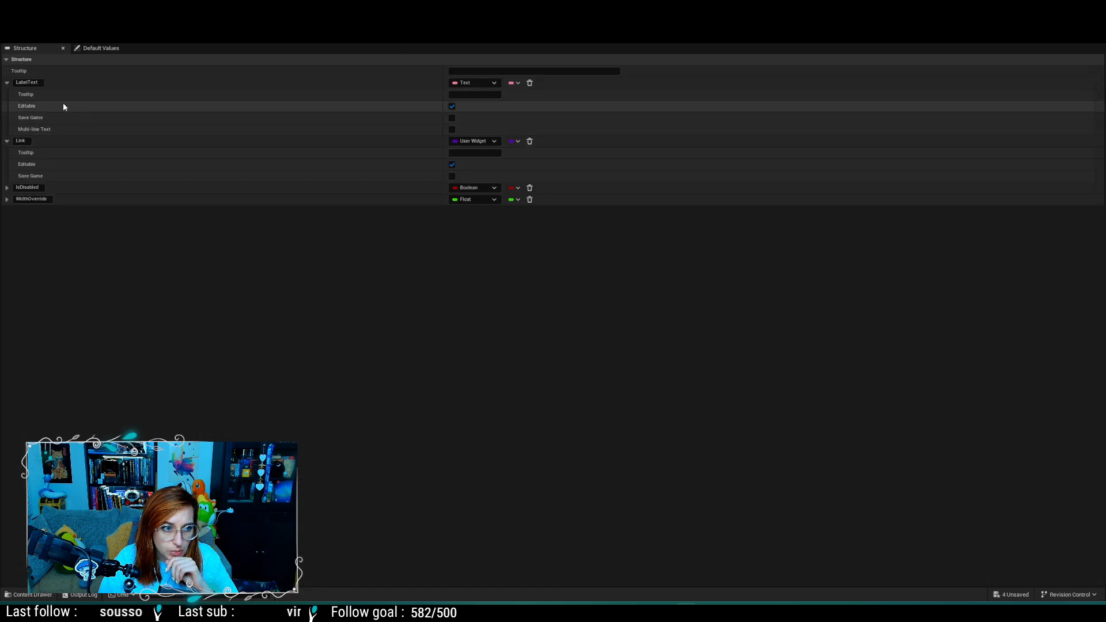
double_click(28, 82)
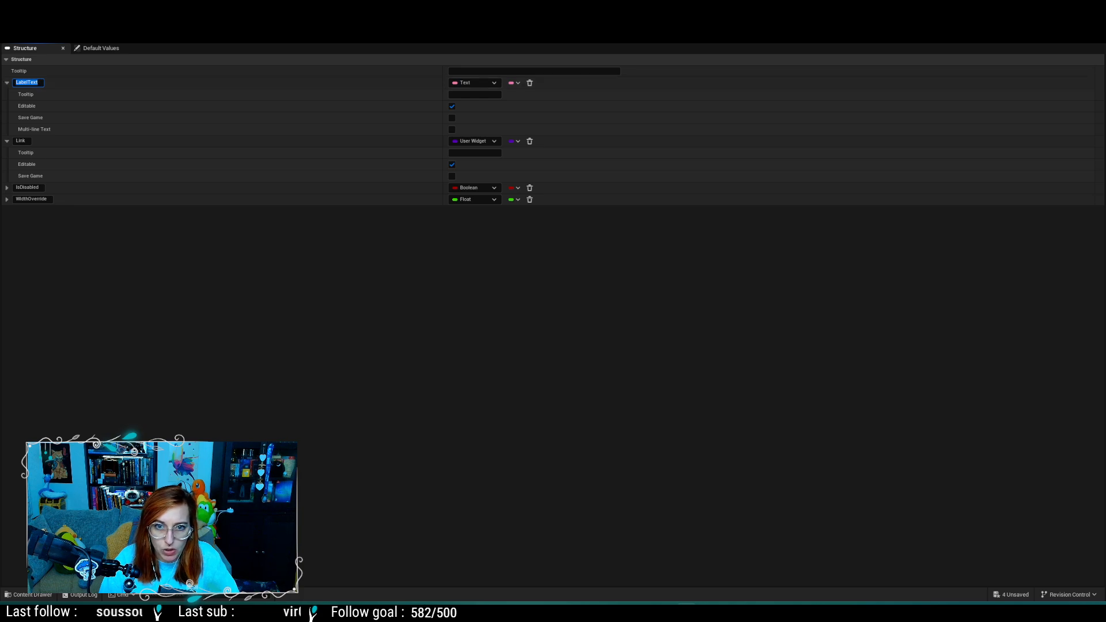
double_click(29, 83)
type("LabelText")
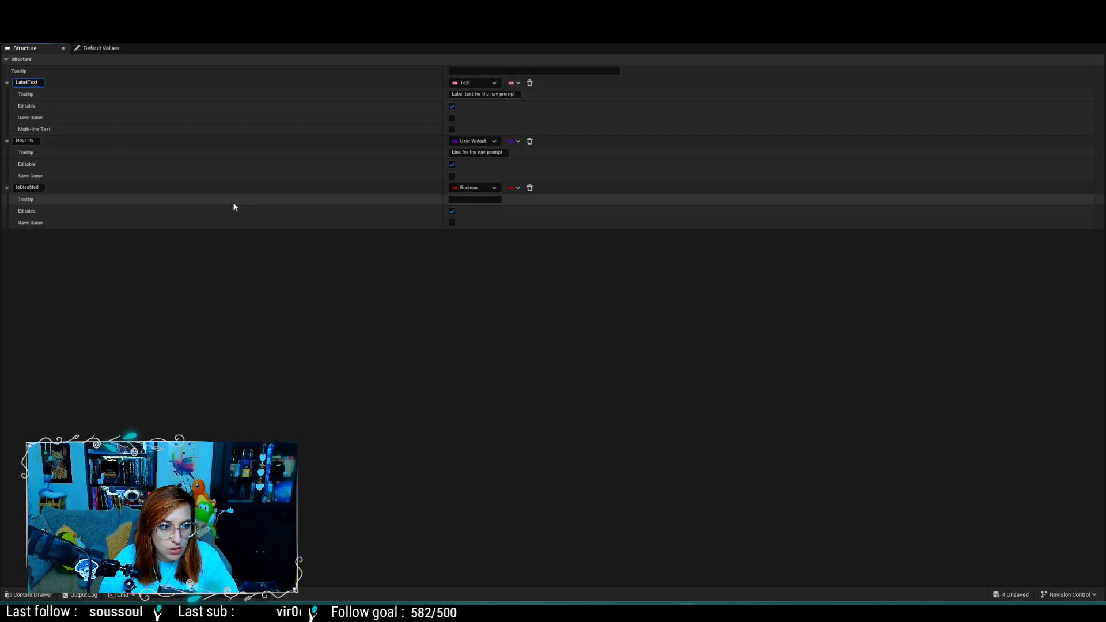
Step: Rename the NavLink member of the nav prompt structure to Link
left_click(26, 141)
key("BackSpace")
key("BackSpace")
key("BackSpace")
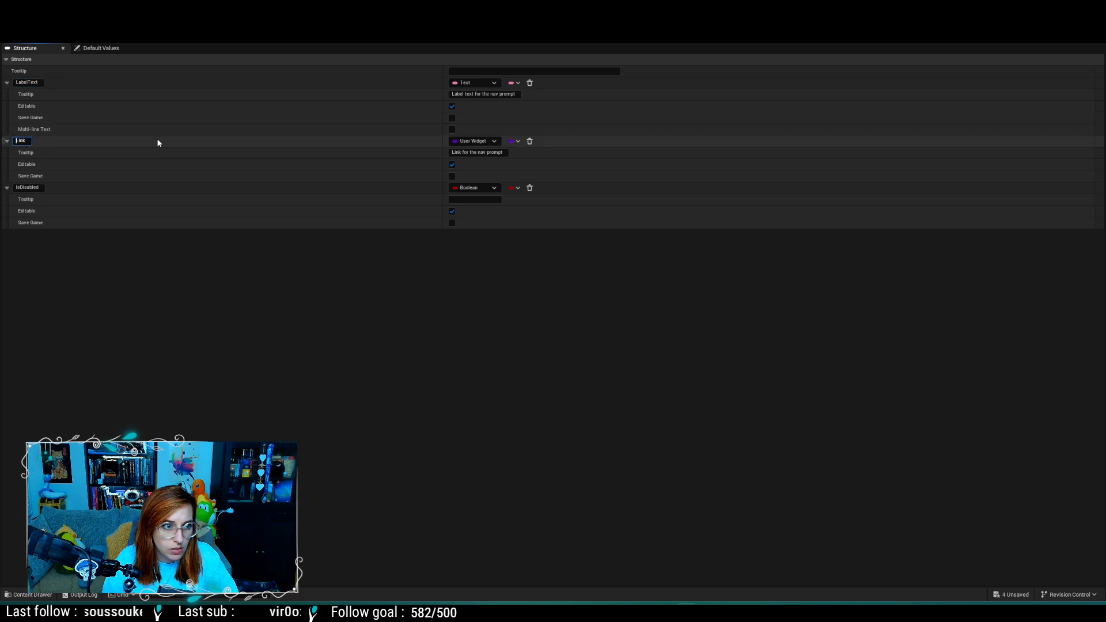
key("Return")
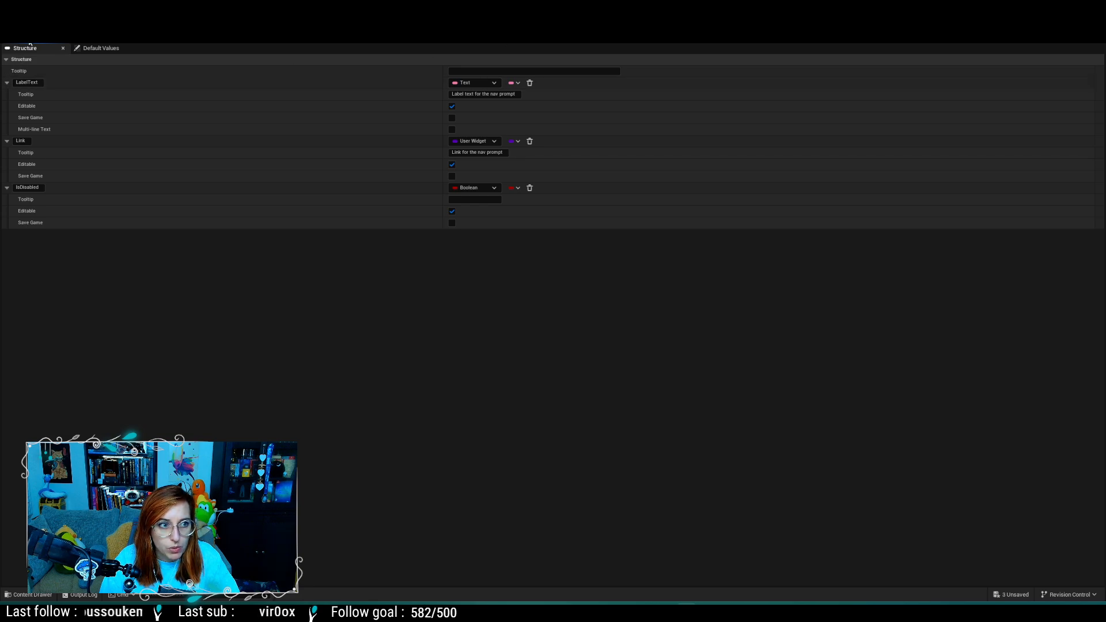
Step: Examine the Event PreConstruct chain in the WBP_Prefab_SmallButton event graph
key("ctrl+Tab")
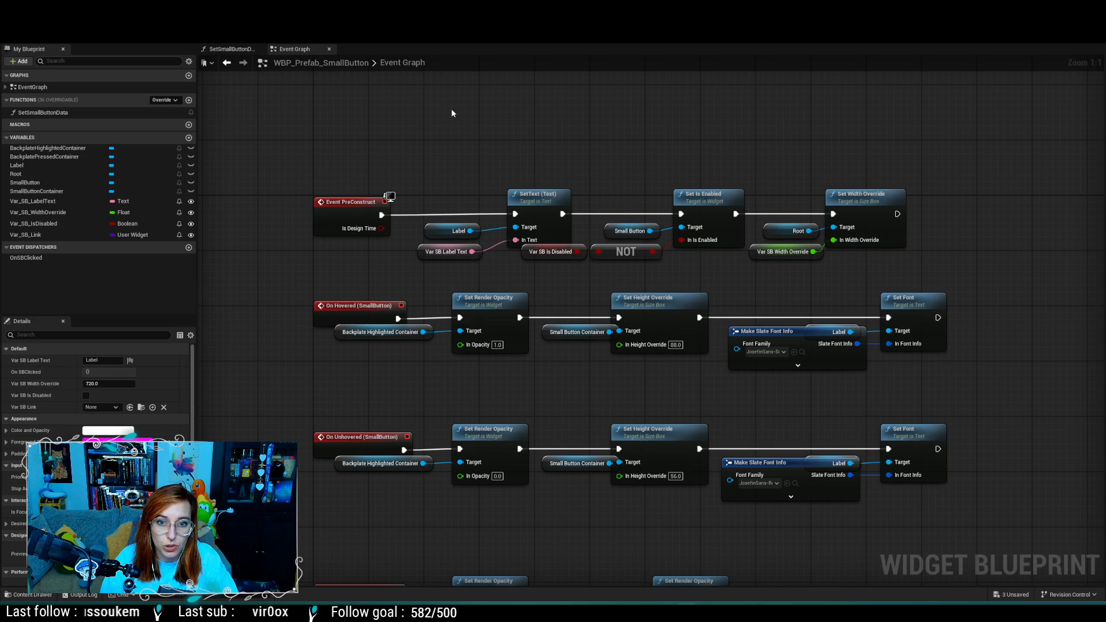
scroll(443, 119, "down", 2)
scroll(451, 112, "up", 1)
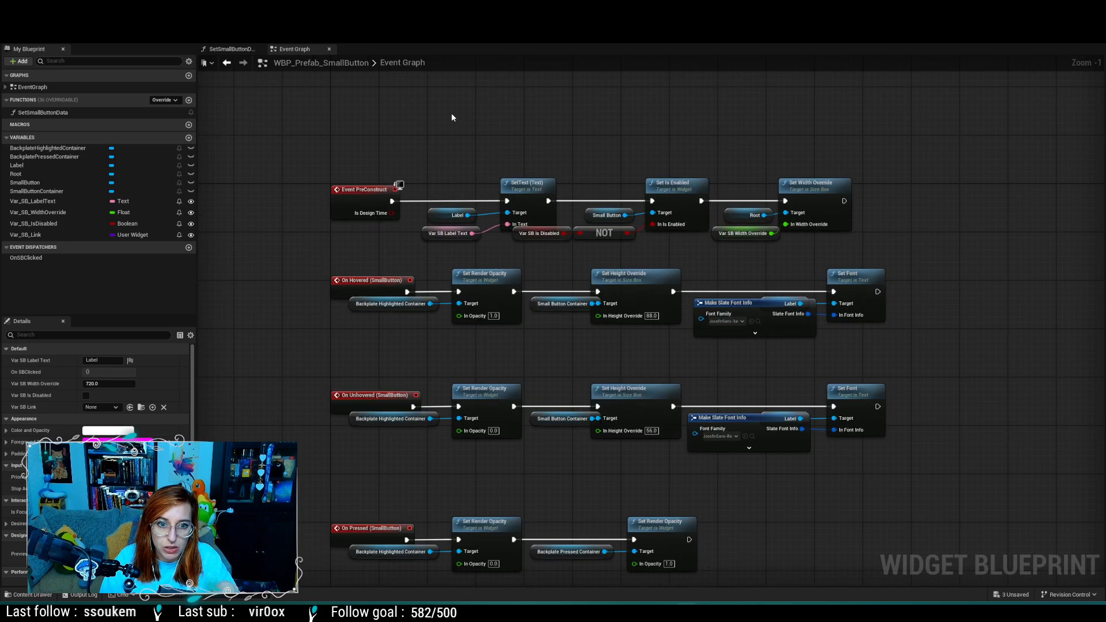
scroll(452, 115, "up", 1)
right_click_drag(471, 148, 381, 165)
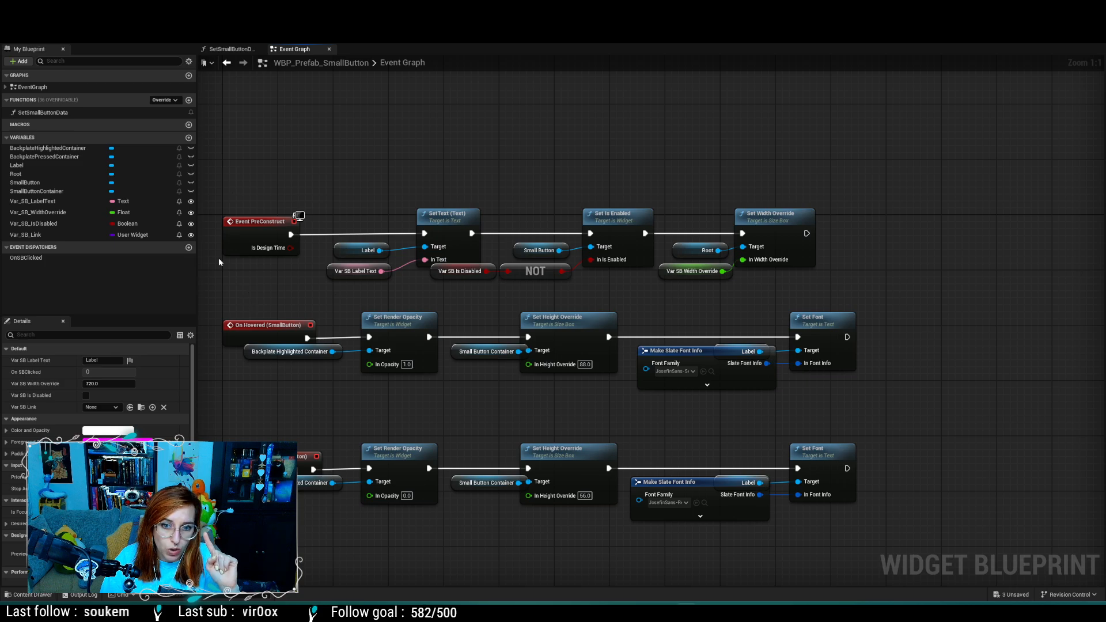
mouse_move(287, 304)
right_mouse_down()
mouse_move(328, 306)
mouse_move(316, 333)
mouse_move(288, 313)
right_mouse_up()
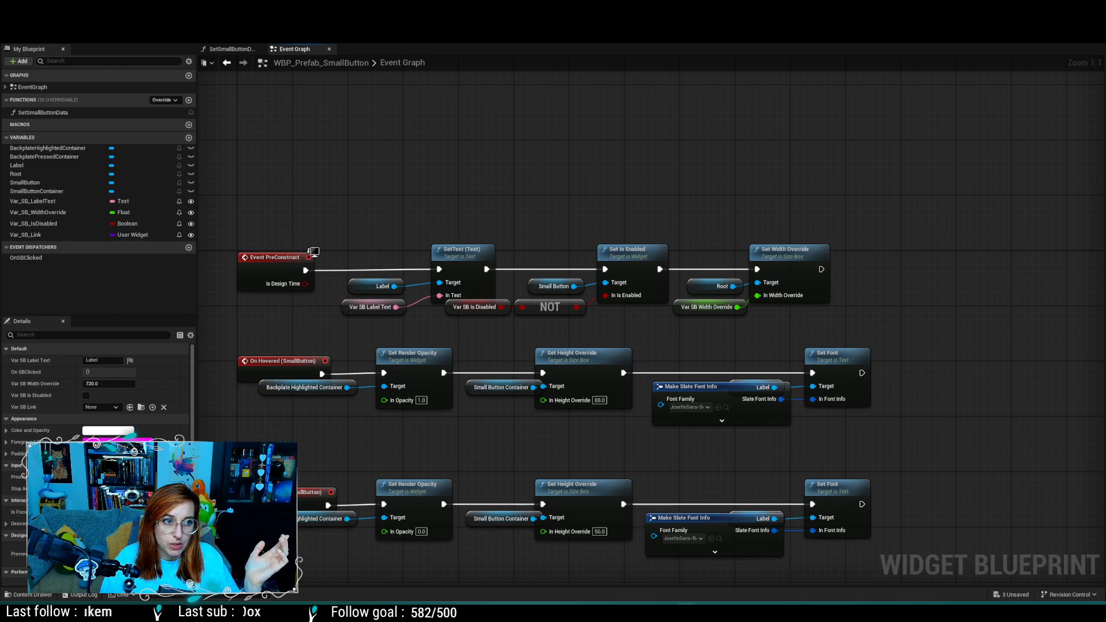
Step: Try to play the level in the editor
left_click(69, 20)
left_click(222, 36)
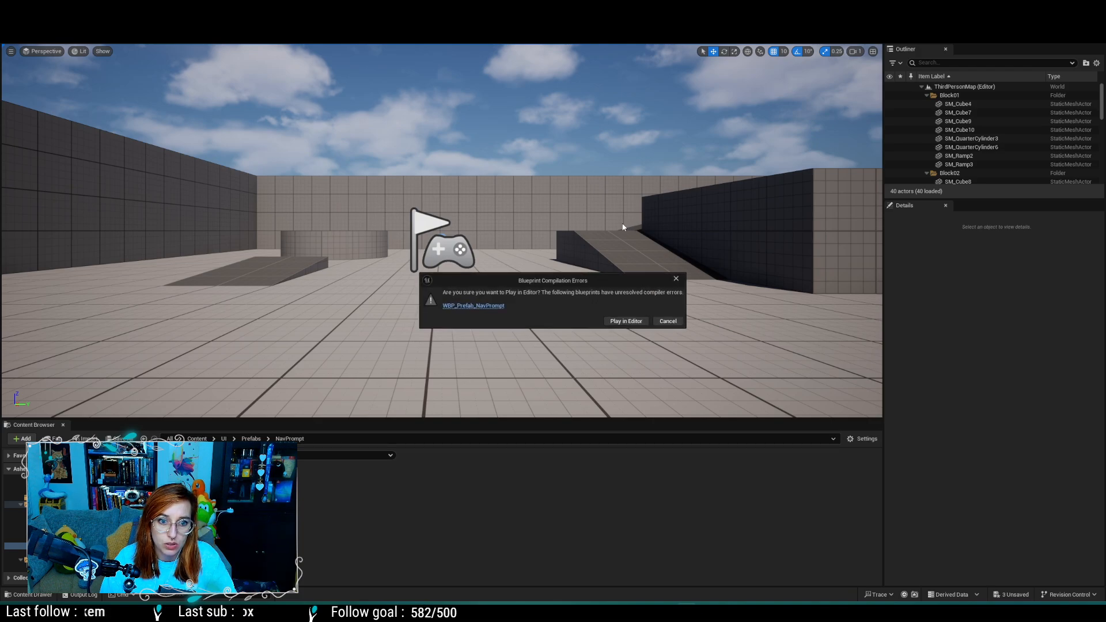
left_click(668, 321)
Step: Examine the event graph and compiler results of the WBP_Prefab_NavPrompt blueprint
left_click(190, 21)
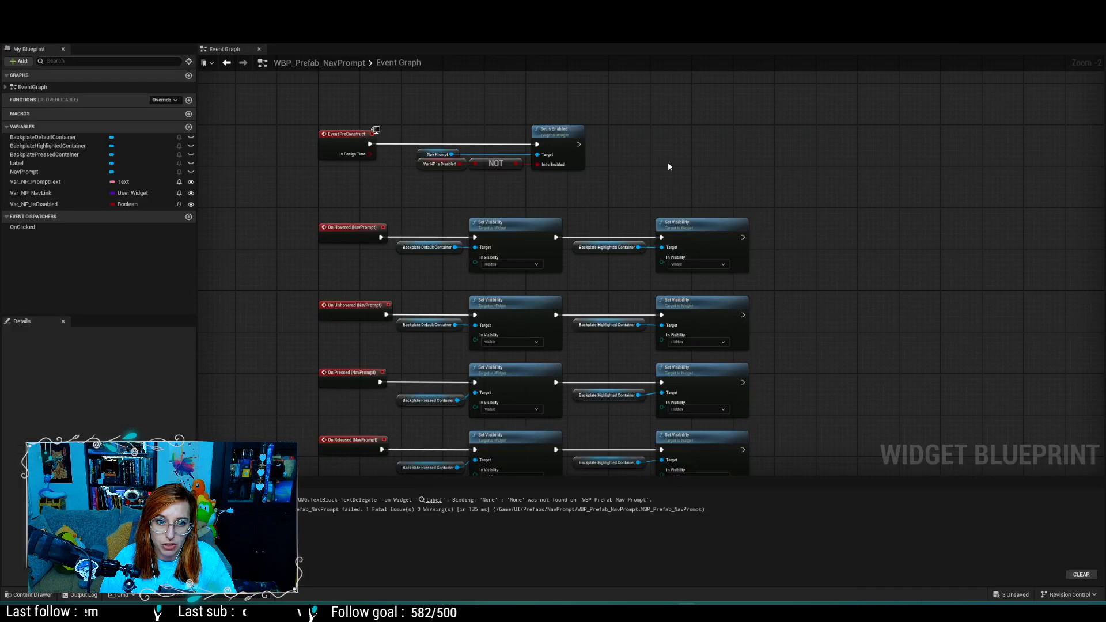
right_click_drag(843, 348, 869, 136)
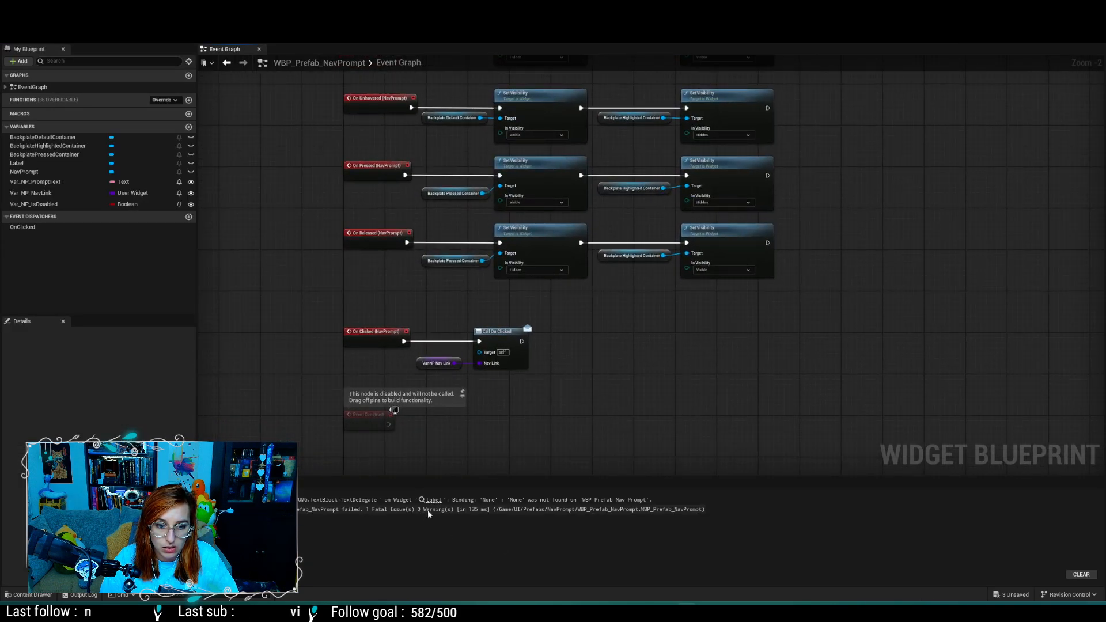
right_click_drag(593, 358, 594, 475)
right_click_drag(787, 192, 779, 327)
right_click_drag(663, 248, 669, 202)
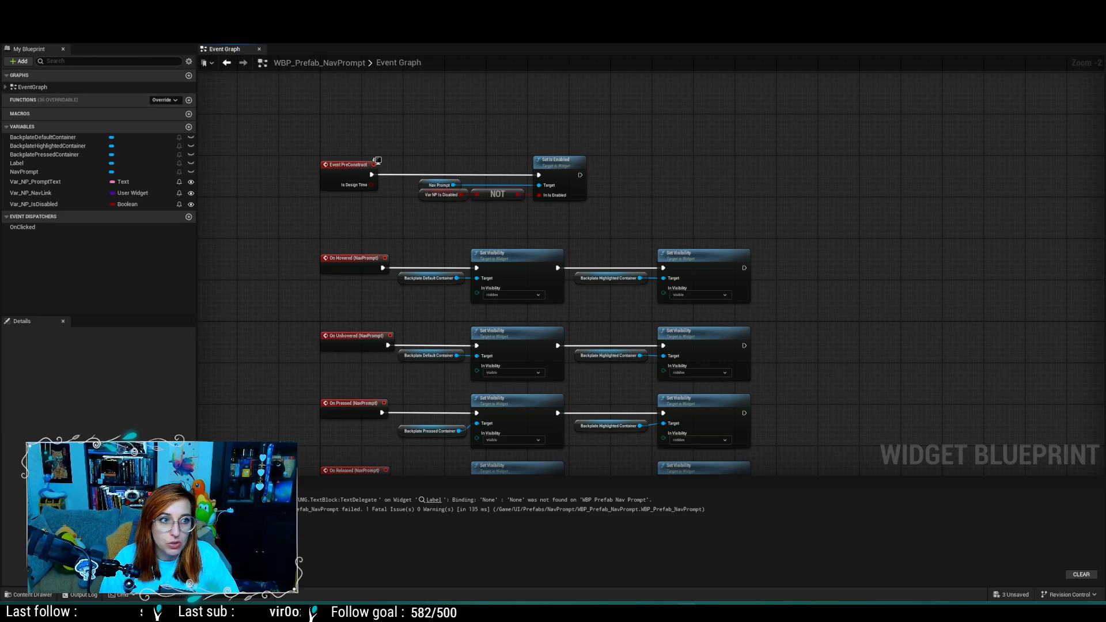
Step: Open the WBP_SplashScreen designer and select its "Click here to start" small button for inspection
left_click(72, 20)
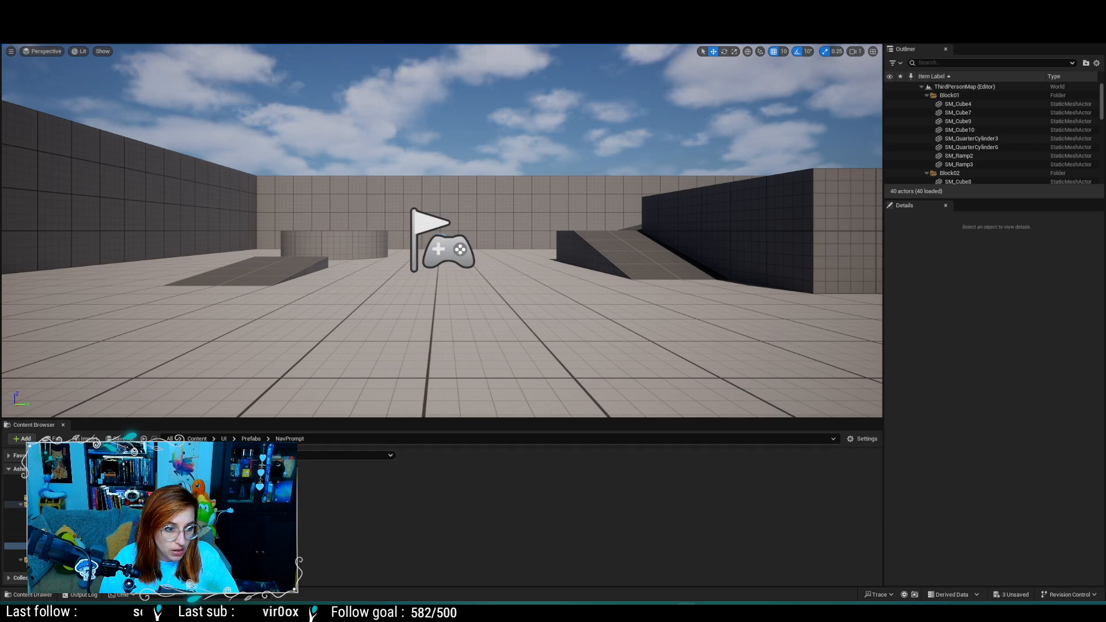
left_click(46, 560)
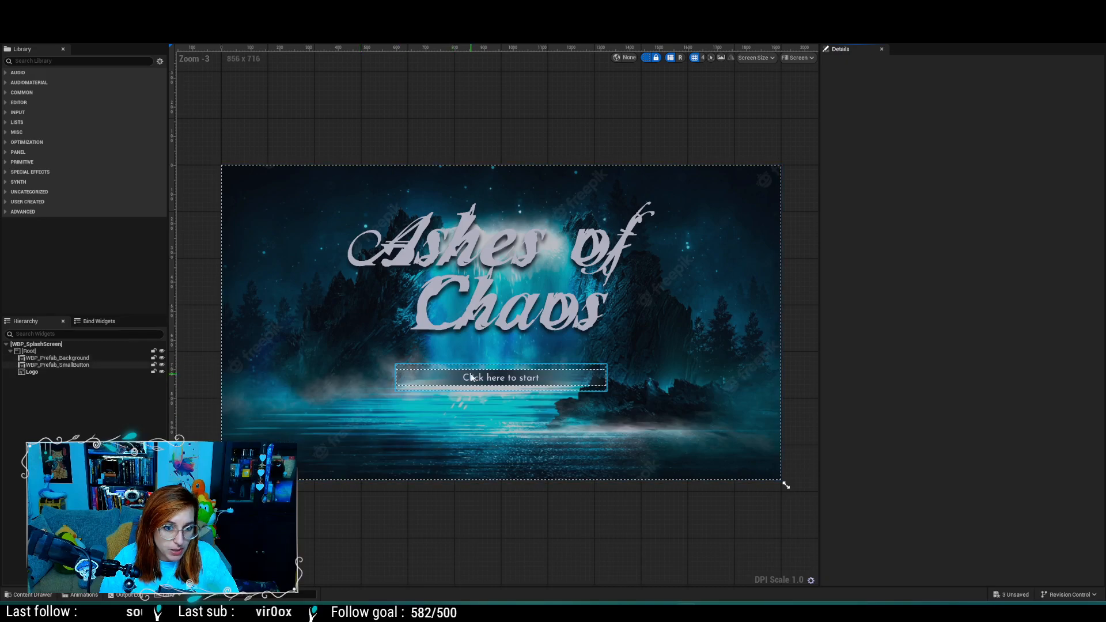
left_click(527, 386)
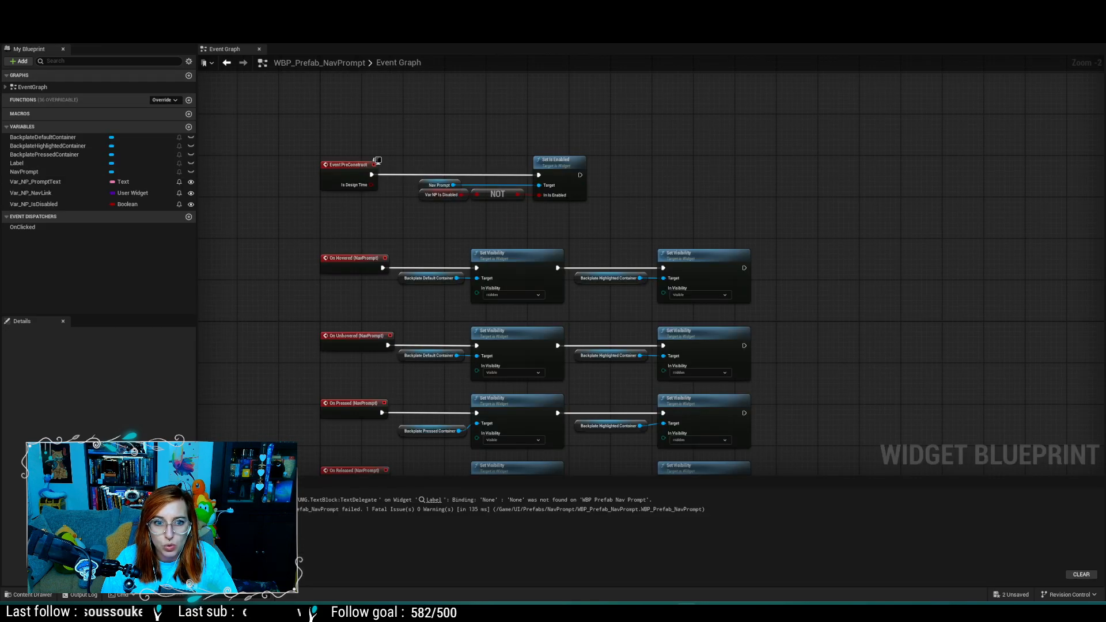
Step: In the WBP_Prefab_NavPrompt event graph, move Set Is Enabled and its input nodes farther from Event PreConstruct and break their execution link
right_click_drag(685, 206, 761, 191)
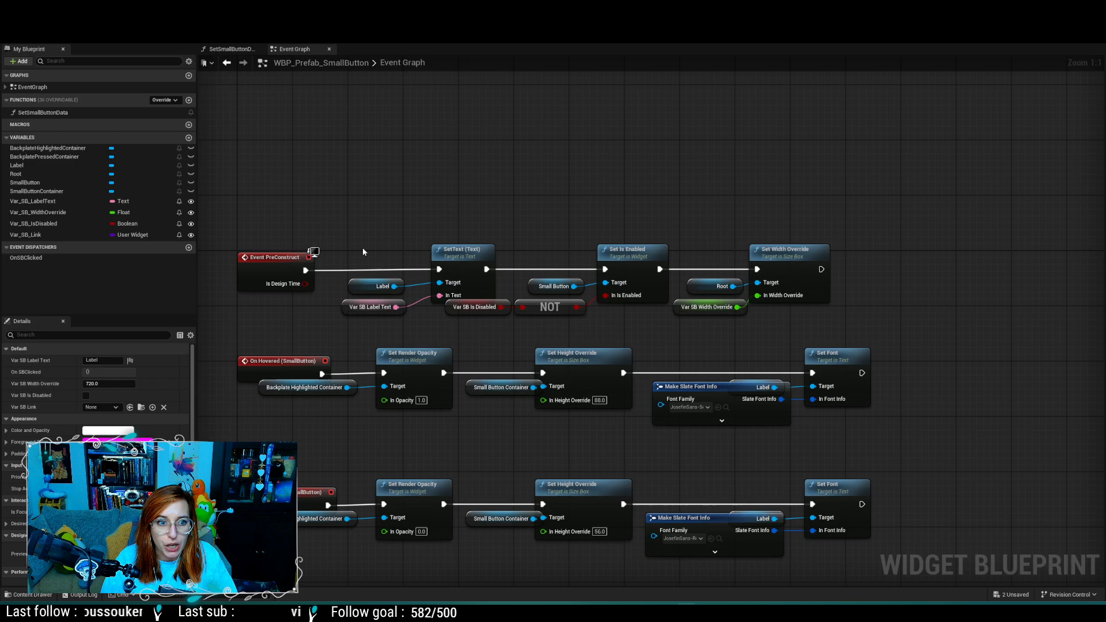
scroll(362, 247, "up", 2)
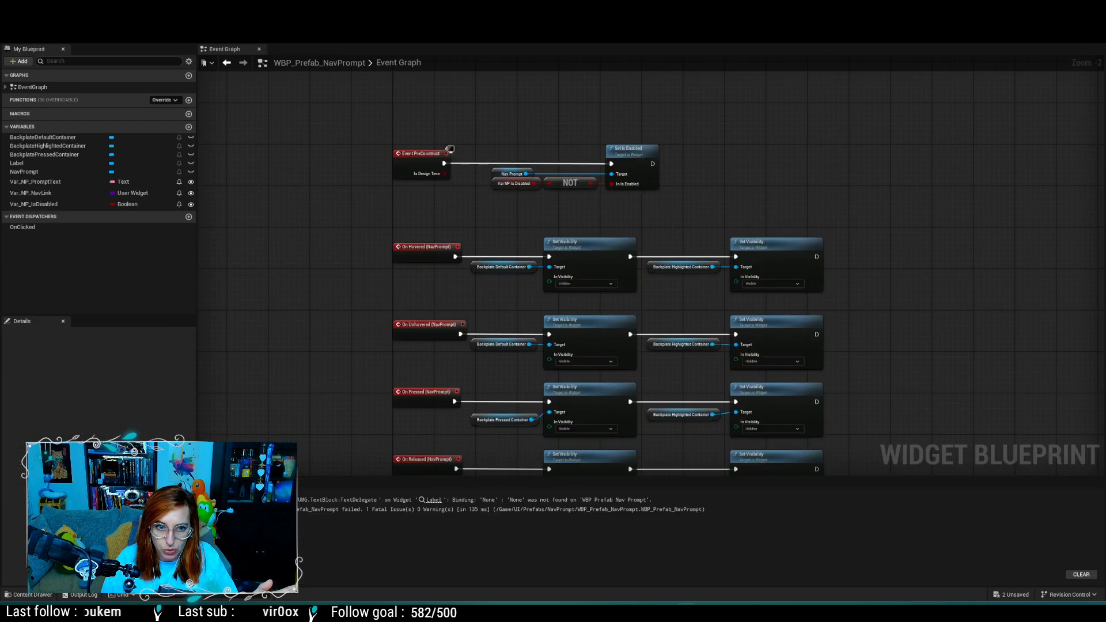
scroll(655, 189, "up", 1)
scroll(655, 189, "up", 1)
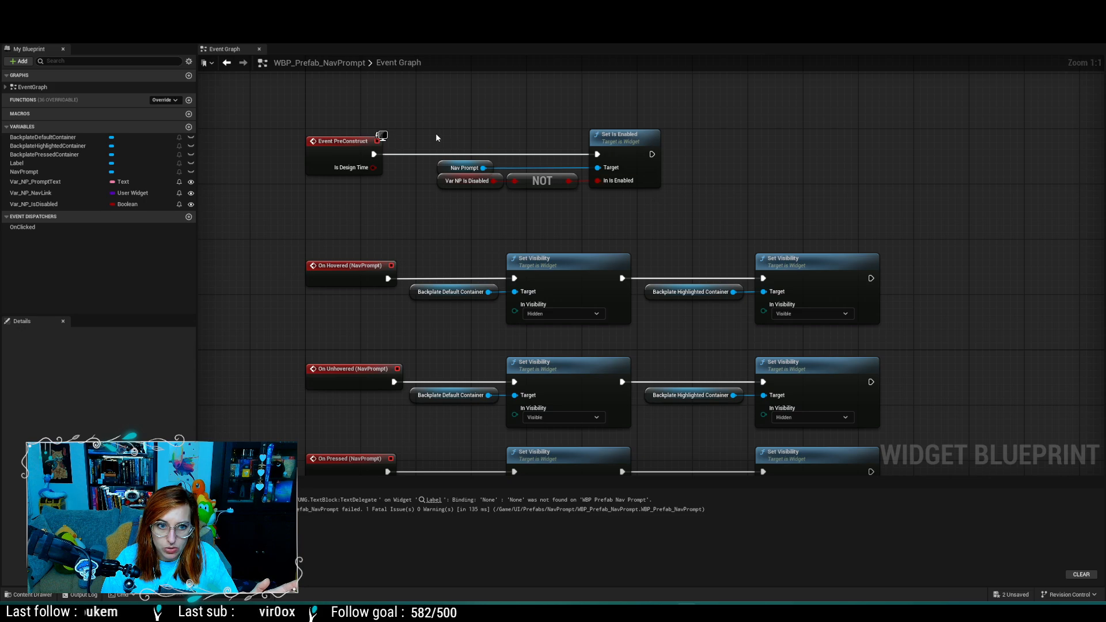
left_click_drag(417, 116, 701, 207)
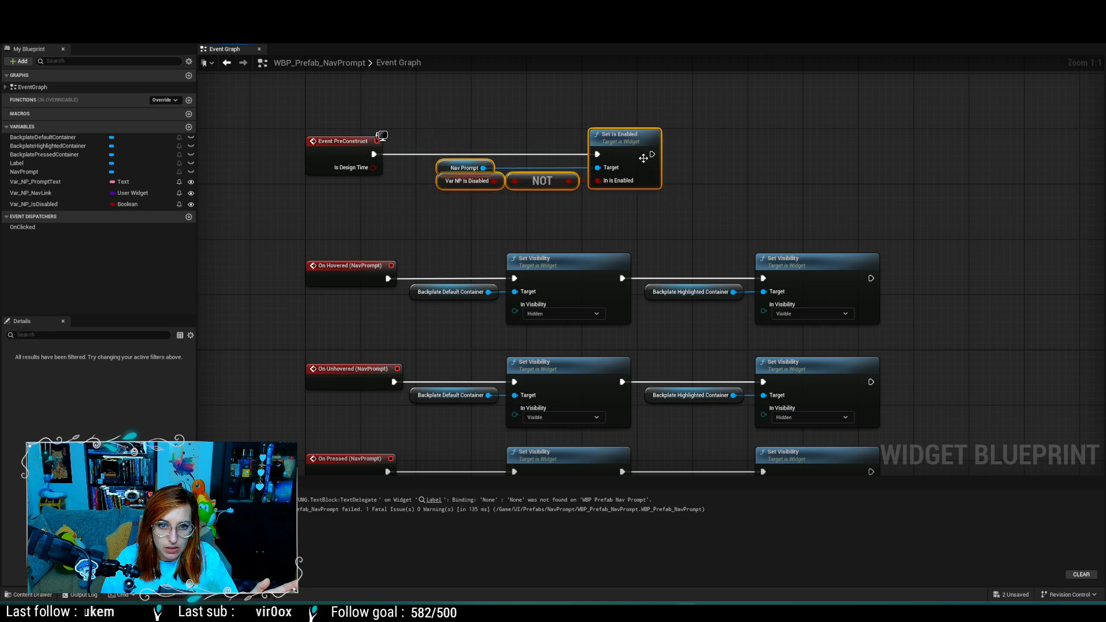
left_click_drag(650, 154, 805, 151)
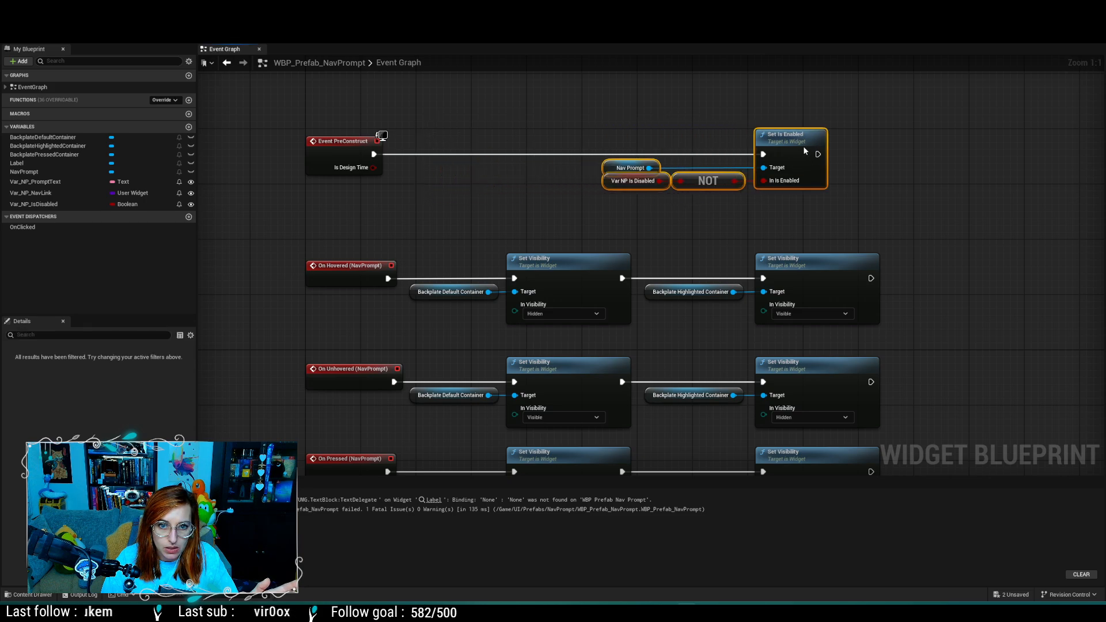
left_click(458, 155)
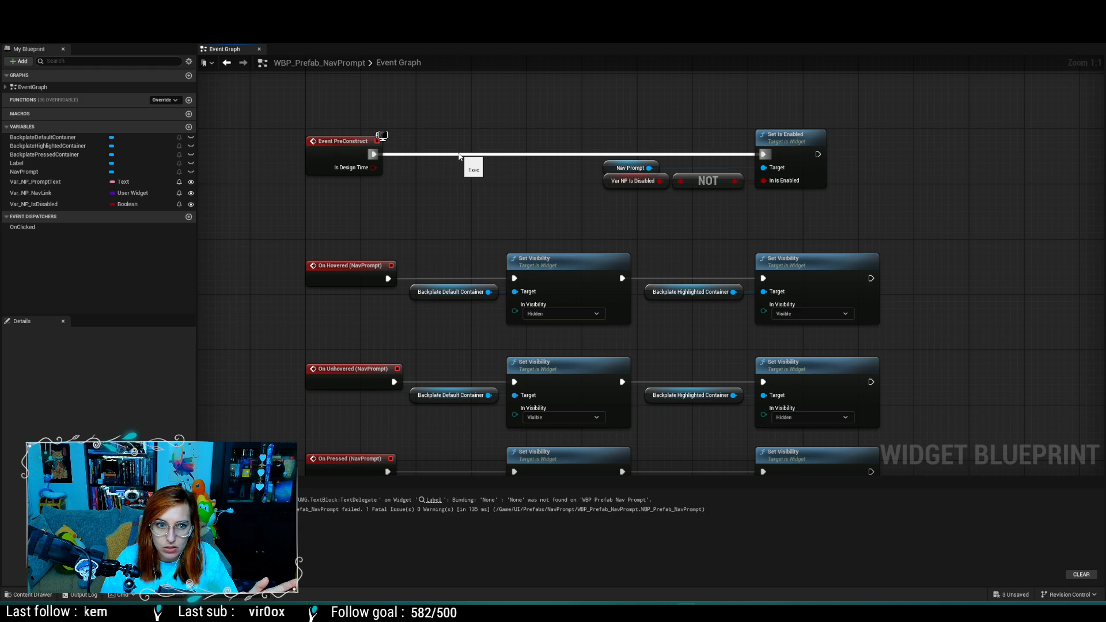
right_click(373, 154)
left_click(404, 181)
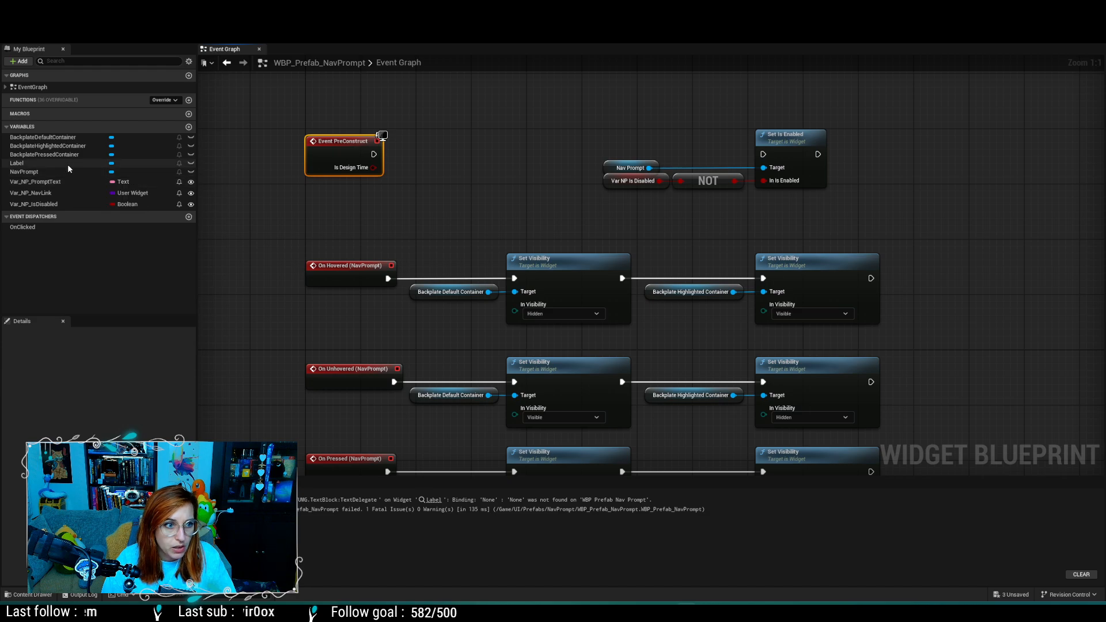
Step: Add getter nodes for the Label and Var_NP_PromptText variables beside Event PreConstruct in the nav prompt graph
left_click_drag(68, 166, 431, 171)
left_click(443, 180)
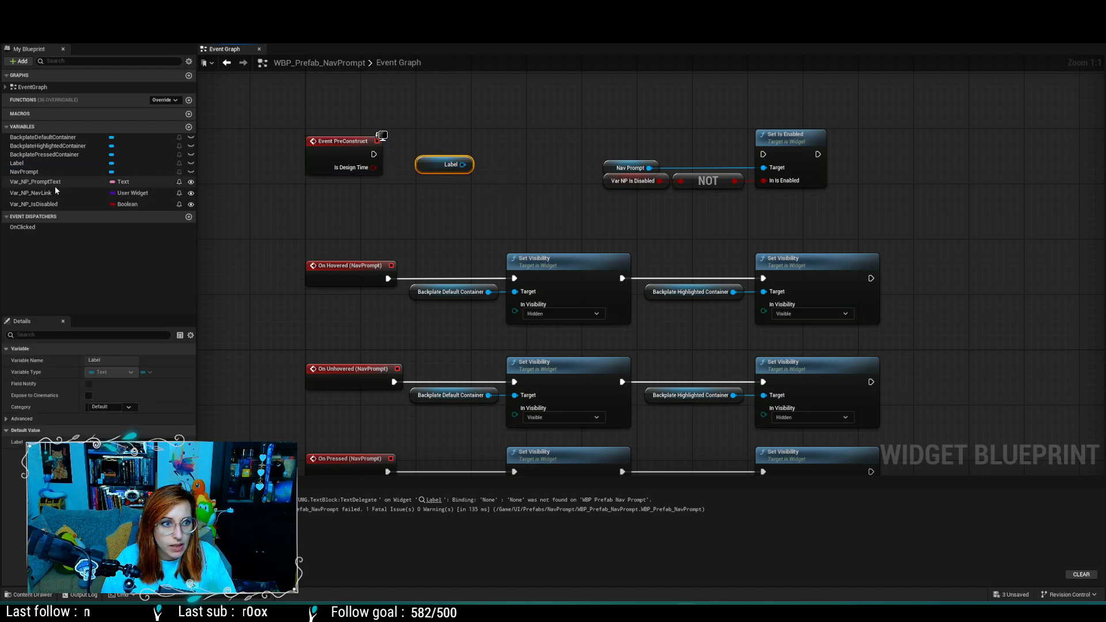
left_click_drag(51, 183, 438, 195)
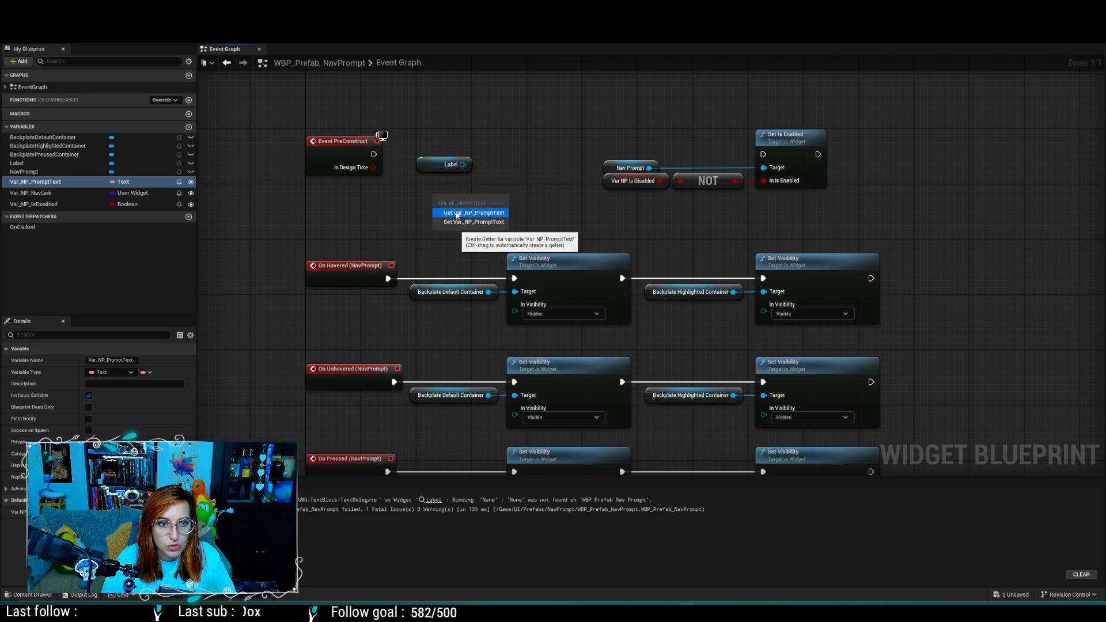
left_click(456, 214)
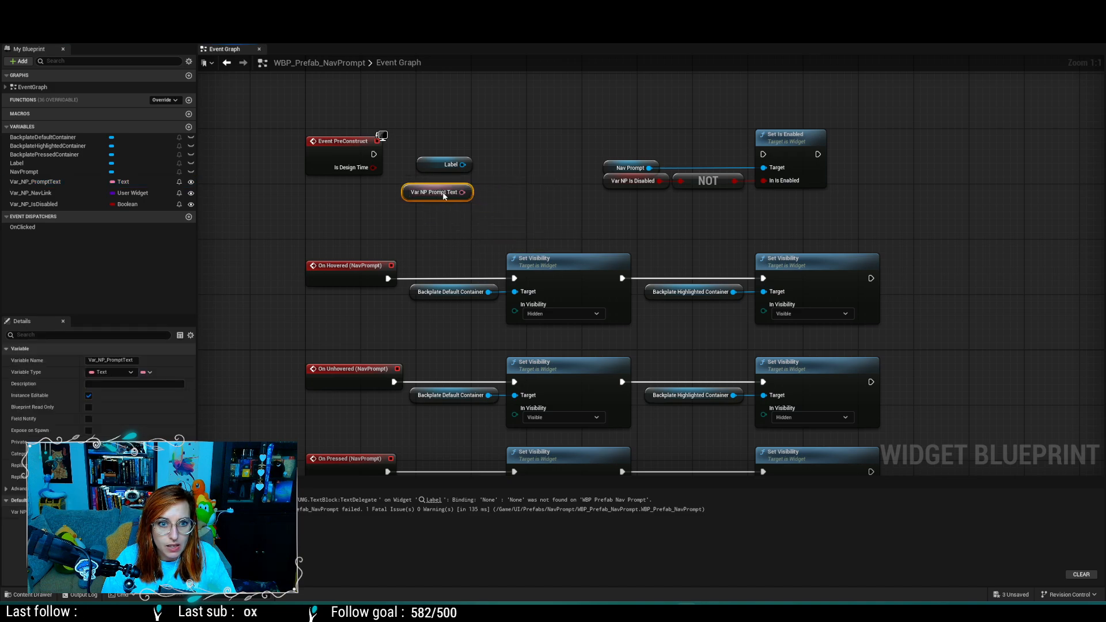
left_click_drag(462, 192, 510, 159)
type("s")
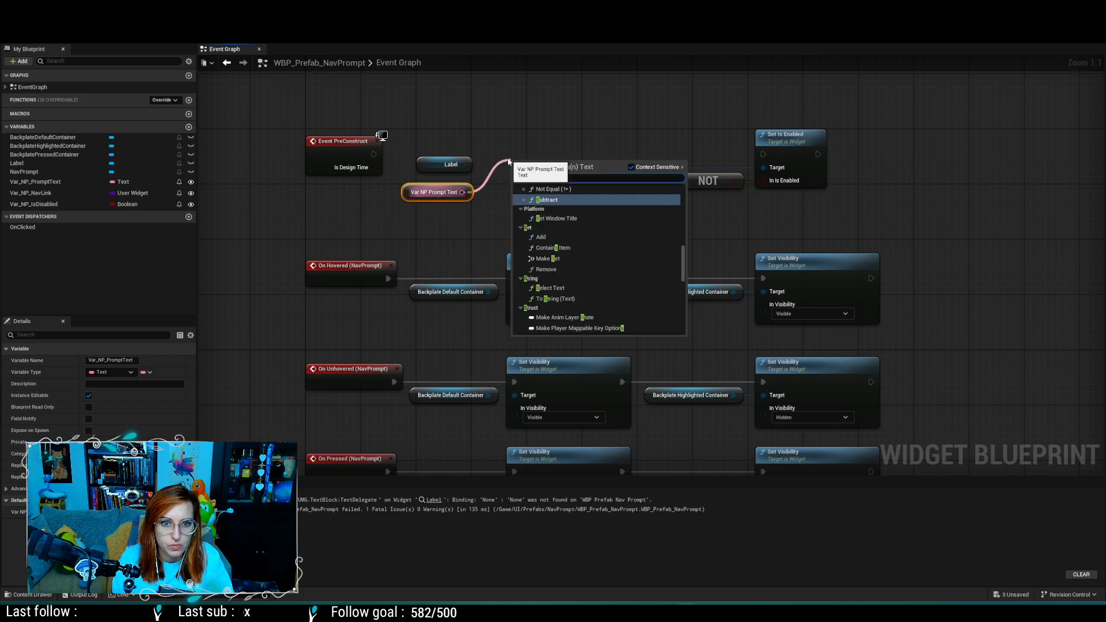
type("et text")
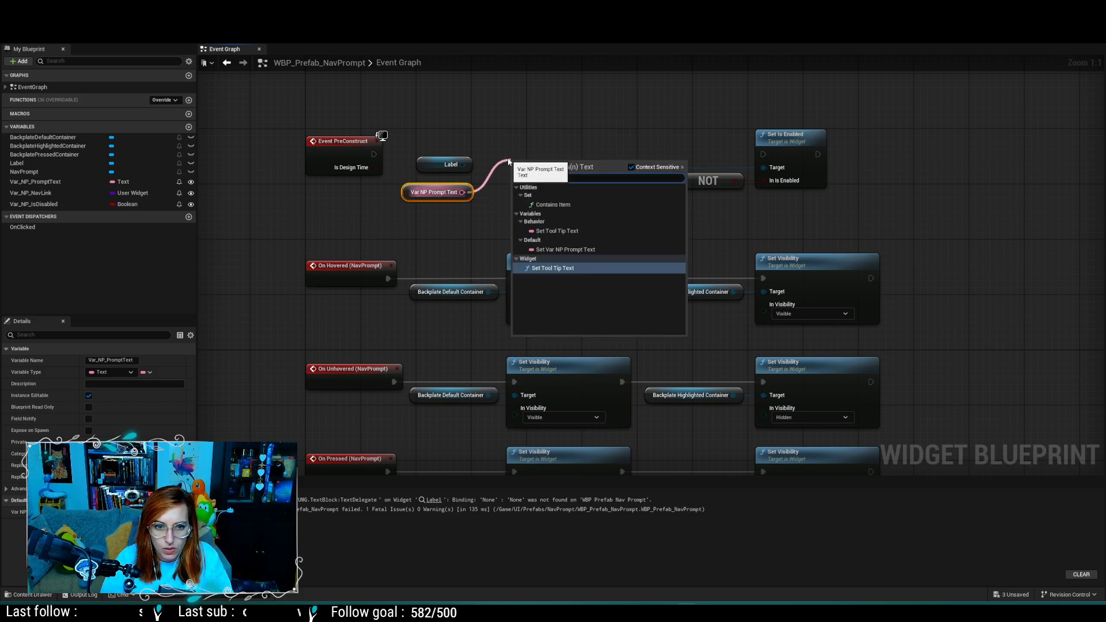
left_click(502, 98)
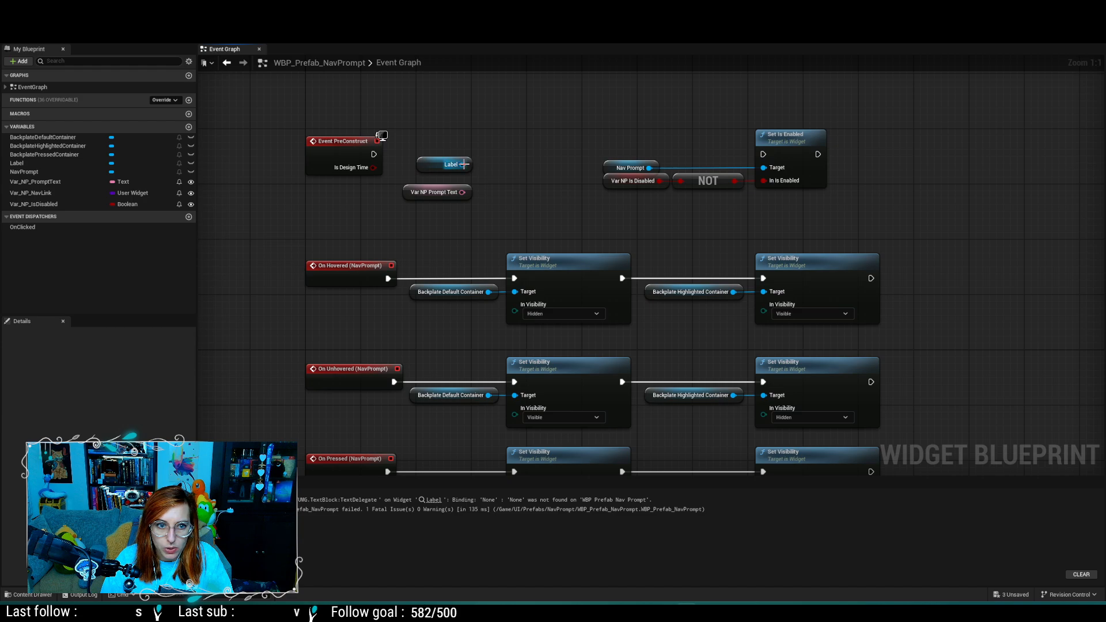
Step: Add a SetText (Text) node targeting the Label getter and place it level with Event PreConstruct
left_click_drag(462, 164, 530, 152)
type("set tex")
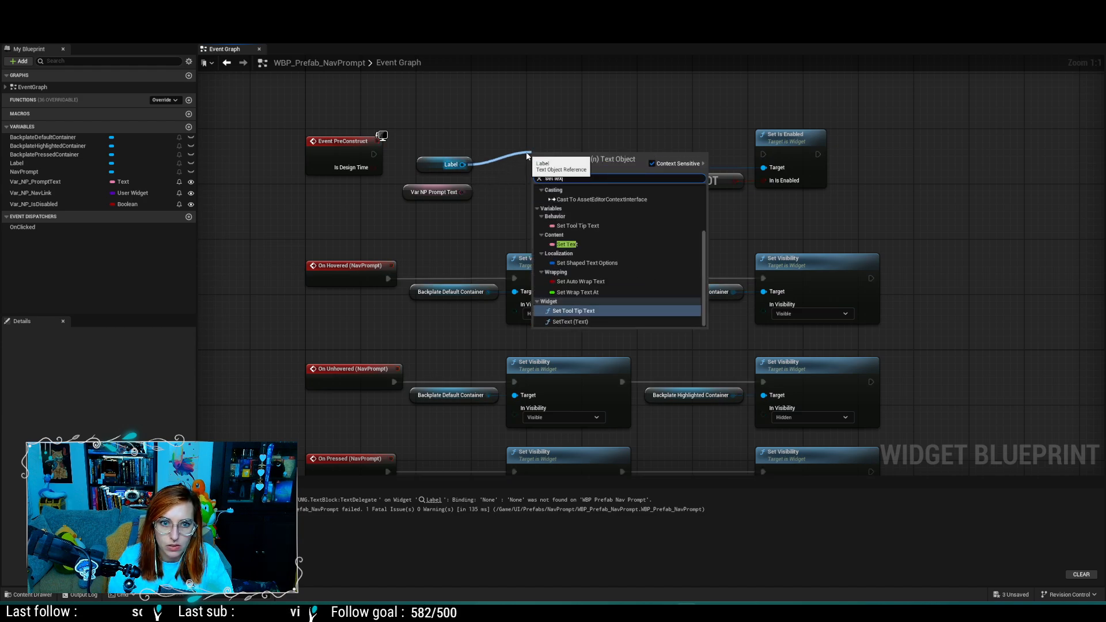
left_click(576, 322)
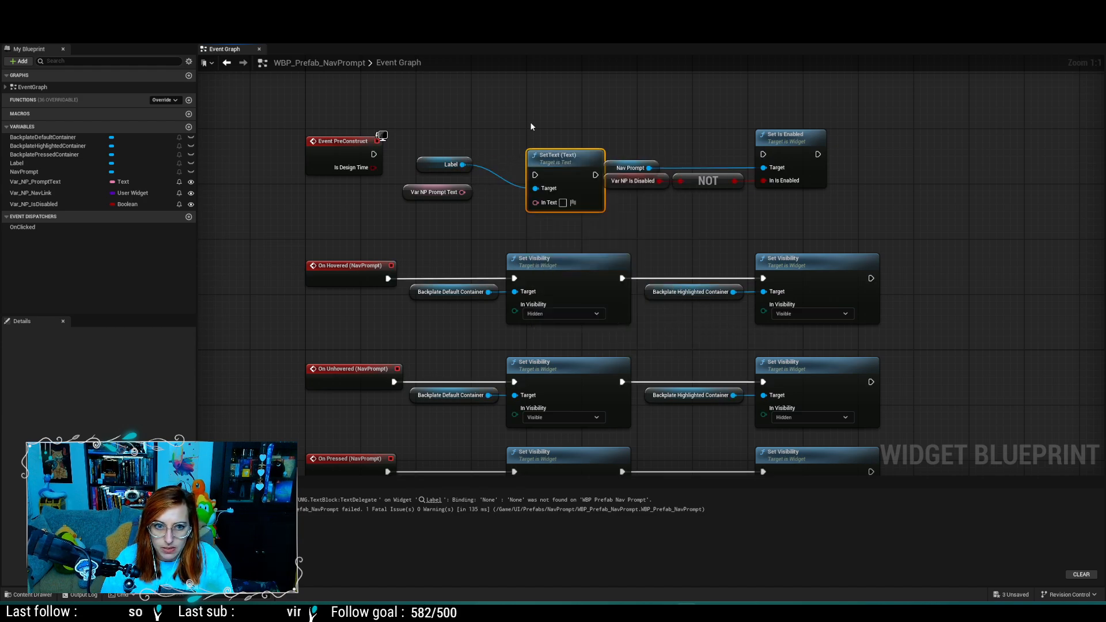
left_click_drag(557, 153, 536, 133)
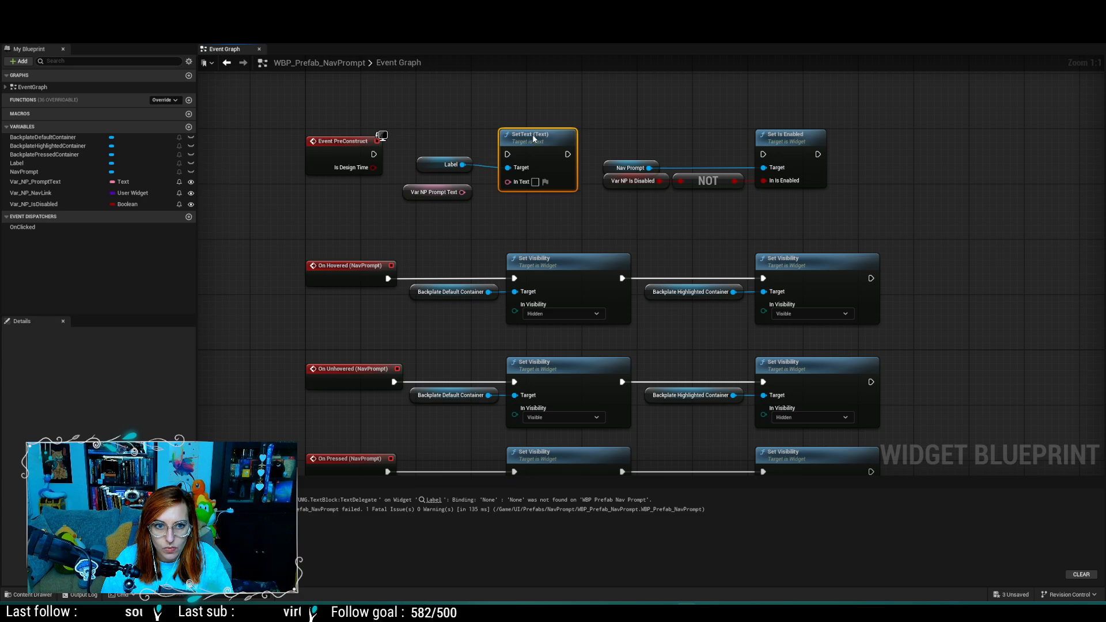
Step: Wire Event PreConstruct through SetText into Set Is Enabled, and connect Var NP Prompt Text to SetText's In Text input
left_click_drag(374, 154, 516, 154)
left_click_drag(462, 191, 515, 180)
left_click_drag(431, 166, 432, 173)
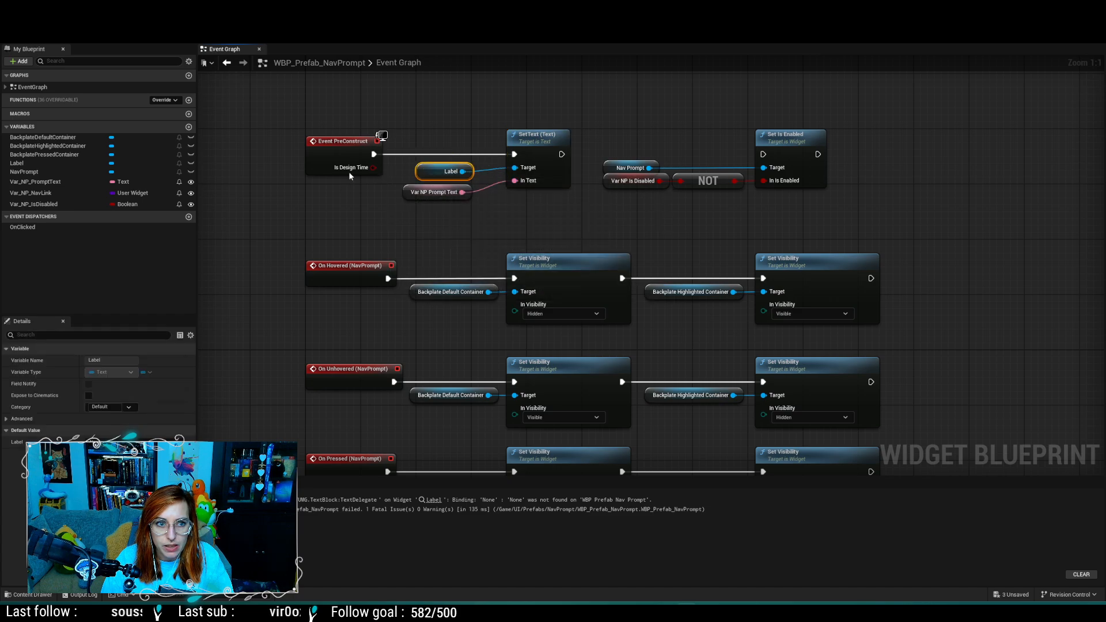
mouse_move(340, 141)
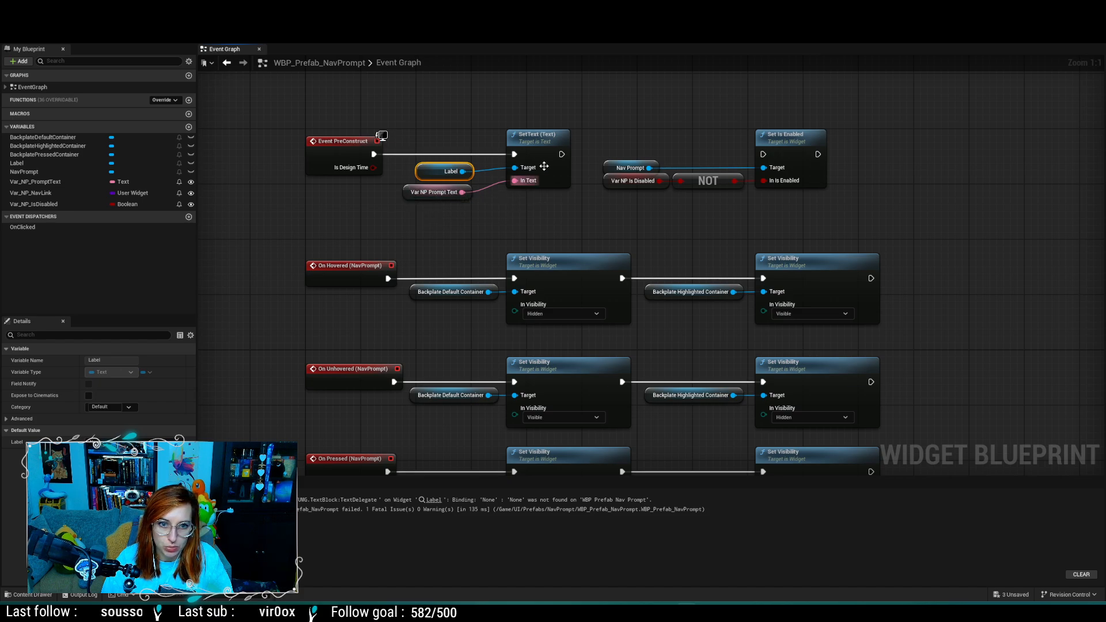
left_click_drag(561, 155, 764, 154)
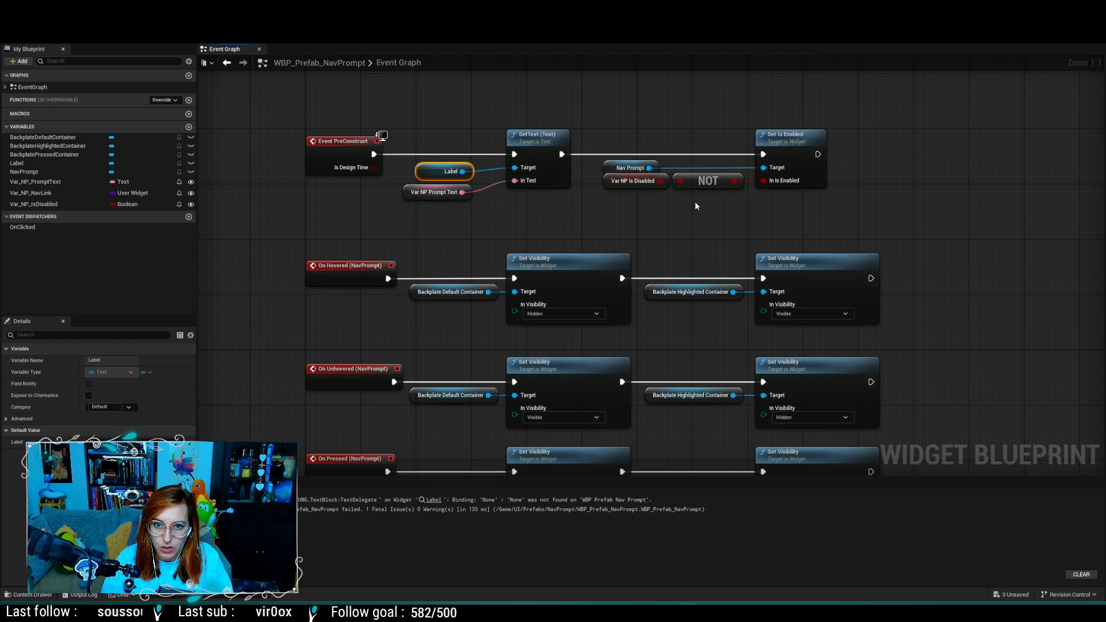
left_click(624, 224)
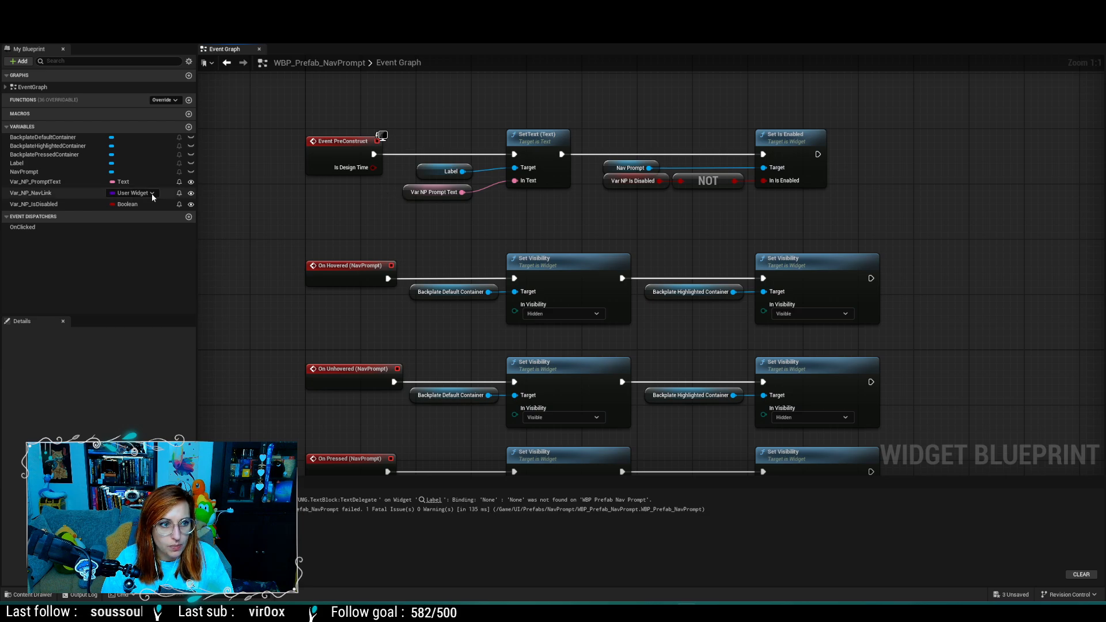
Step: Remove the NP prefix from the Var_NP_PromptText variable, renaming it Var_PromptText
left_click(41, 183)
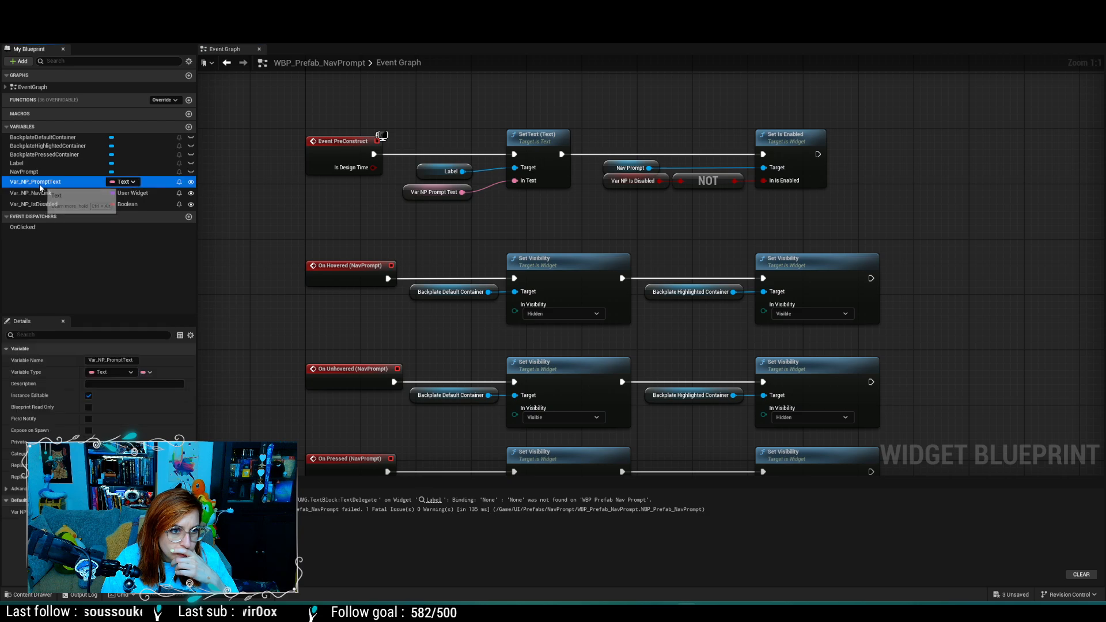
left_click(102, 361)
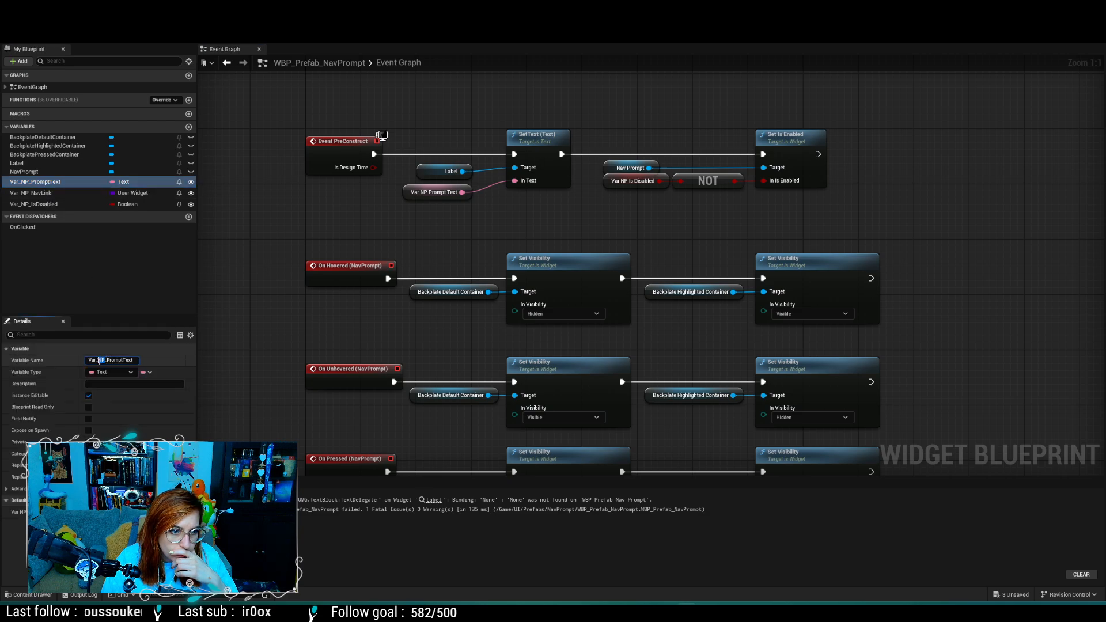
key("BackSpace")
key("BackSpace")
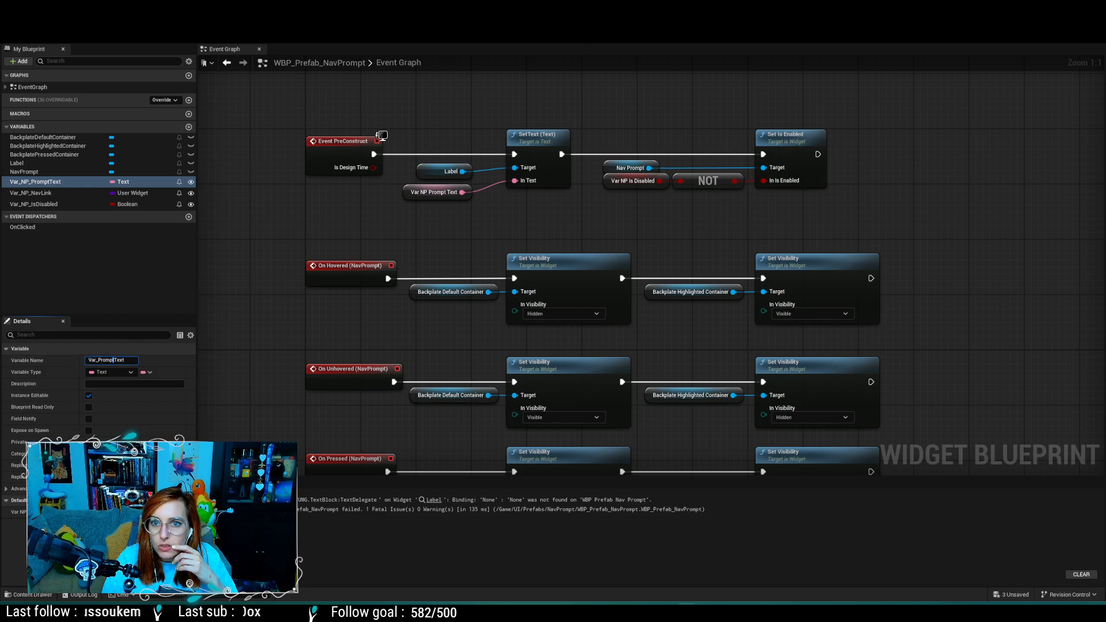
Step: Check the nav prompt structure's field names, rename Var_PromptText to Var_LabelText, and align its getter directly beneath the Label getter
left_click(277, 18)
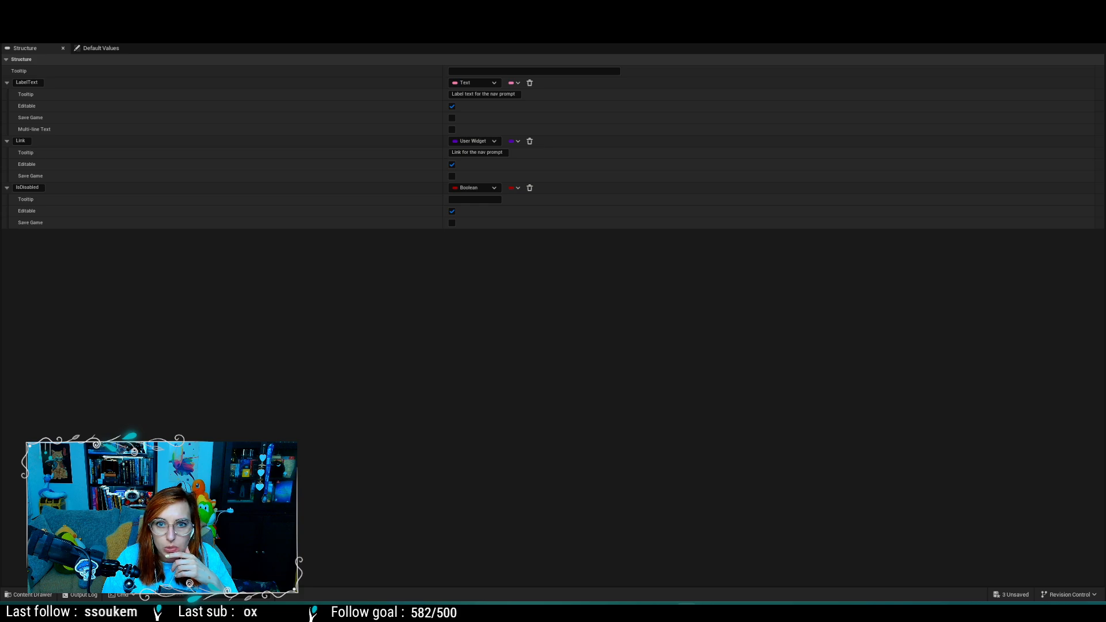
left_click(358, 17)
left_click(111, 362)
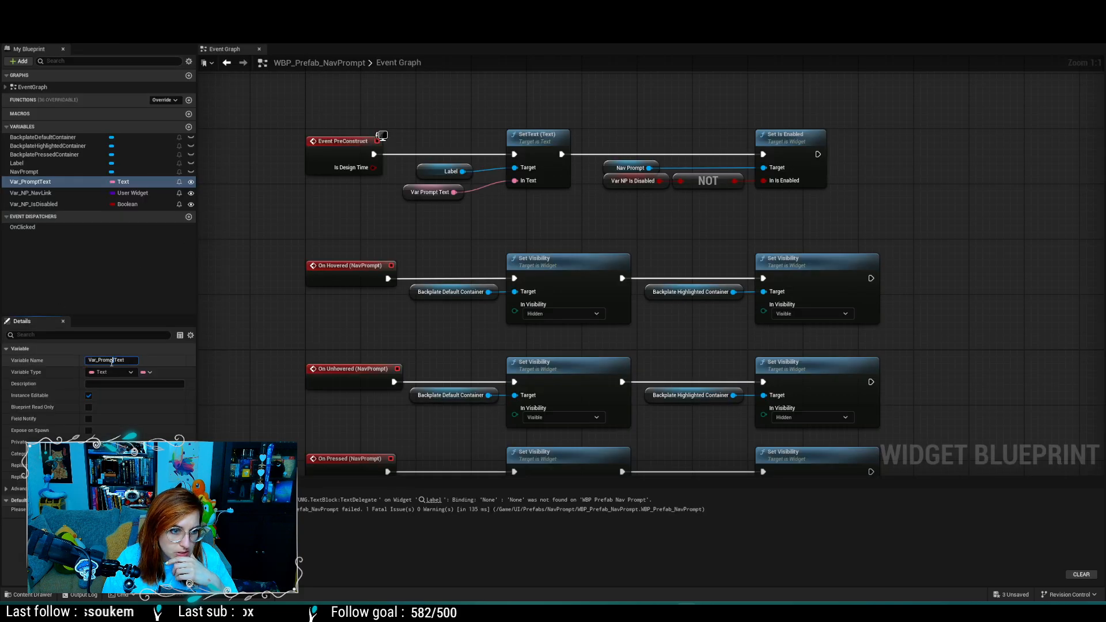
key("BackSpace")
key("BackSpace")
key("BackSpace")
key("BackSpace")
key("BackSpace")
key("BackSpace")
type("Label")
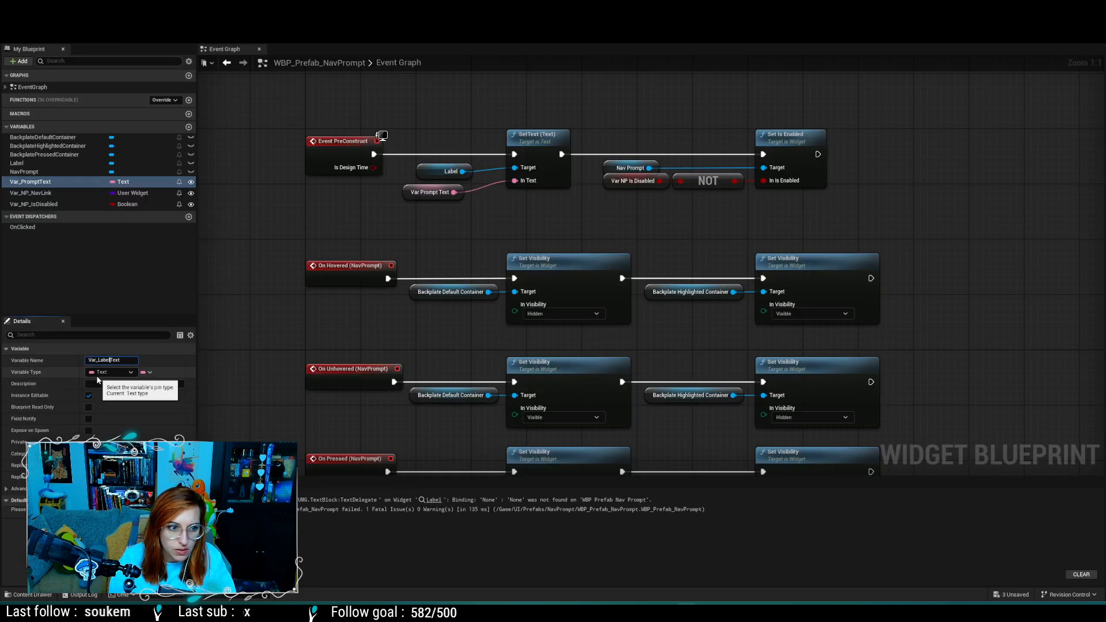
key("Return")
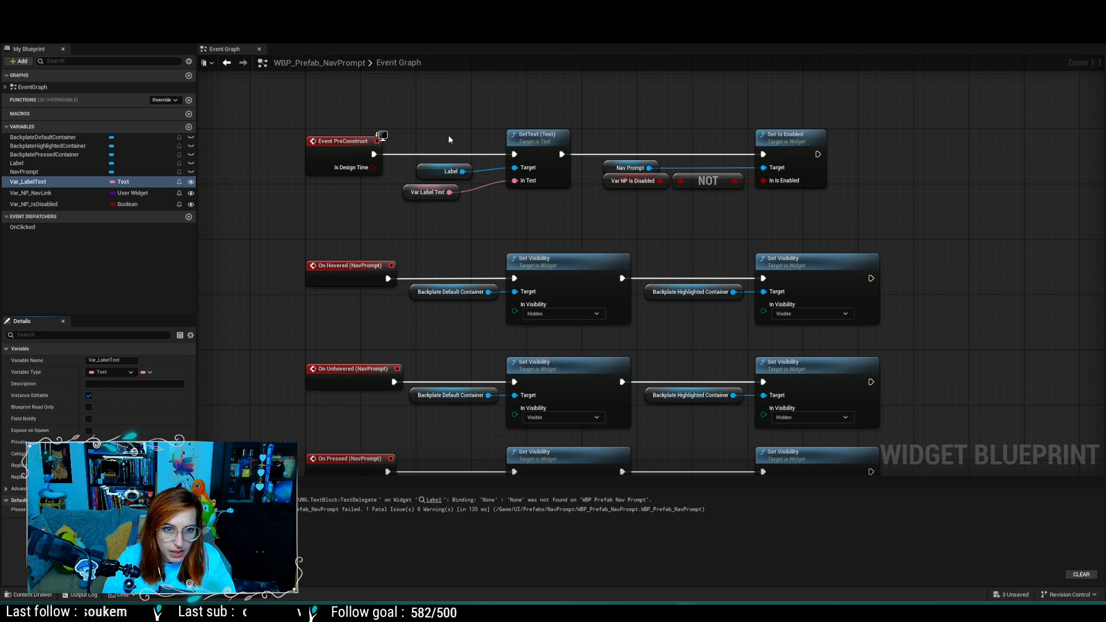
left_click_drag(402, 197, 416, 190)
left_click(452, 217)
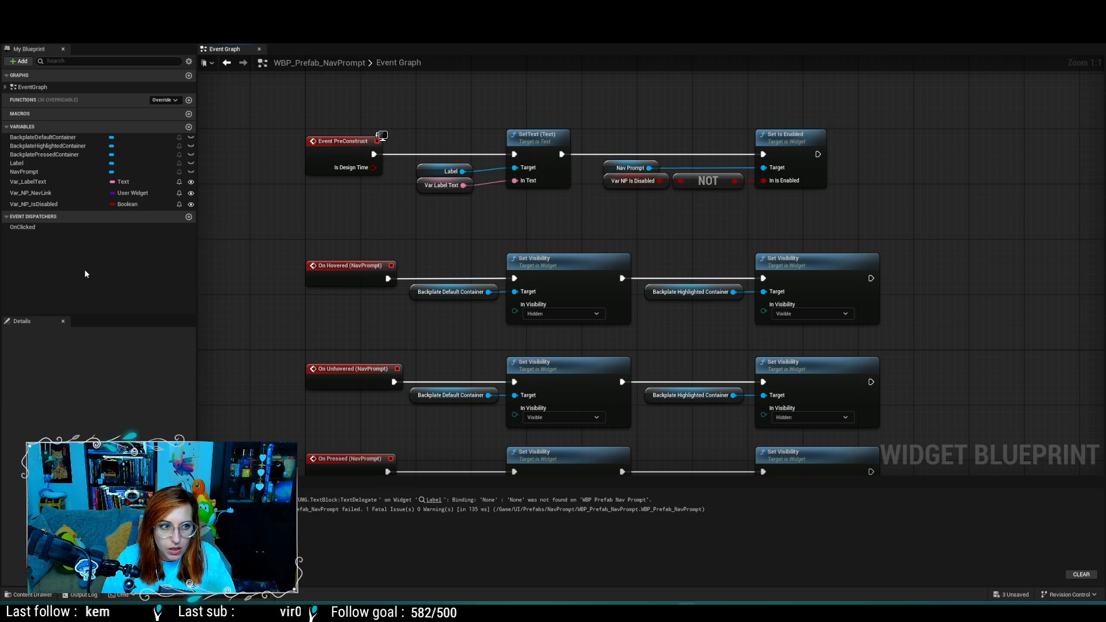
Step: Rename the Var_NP_NavLink variable to Var_Link
left_click(51, 193)
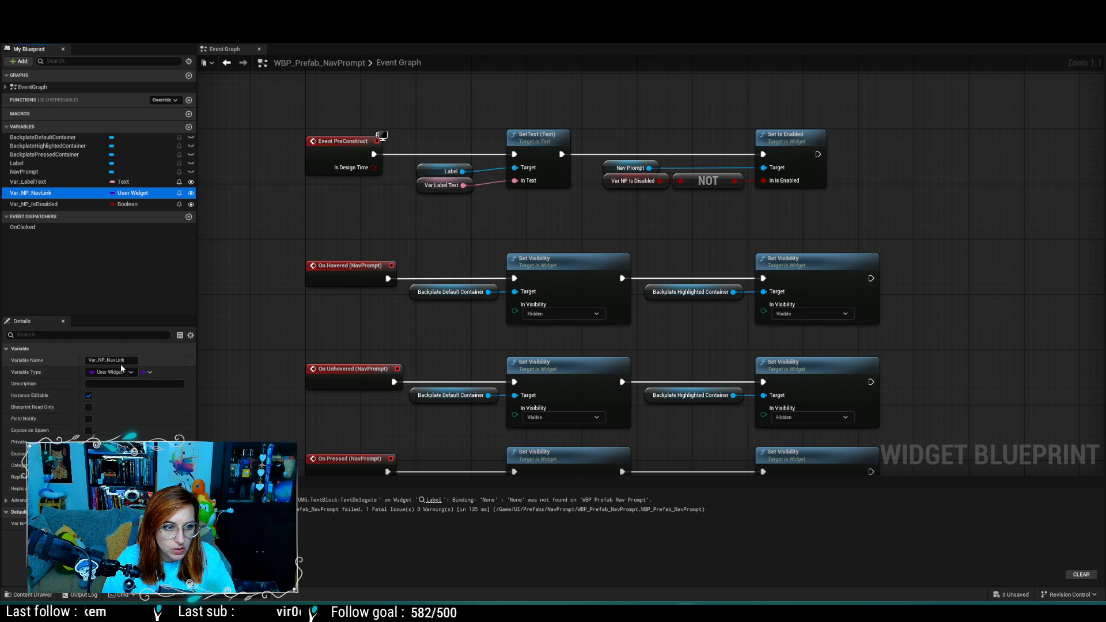
left_click(97, 360)
key("BackSpace")
key("BackSpace")
key("BackSpace")
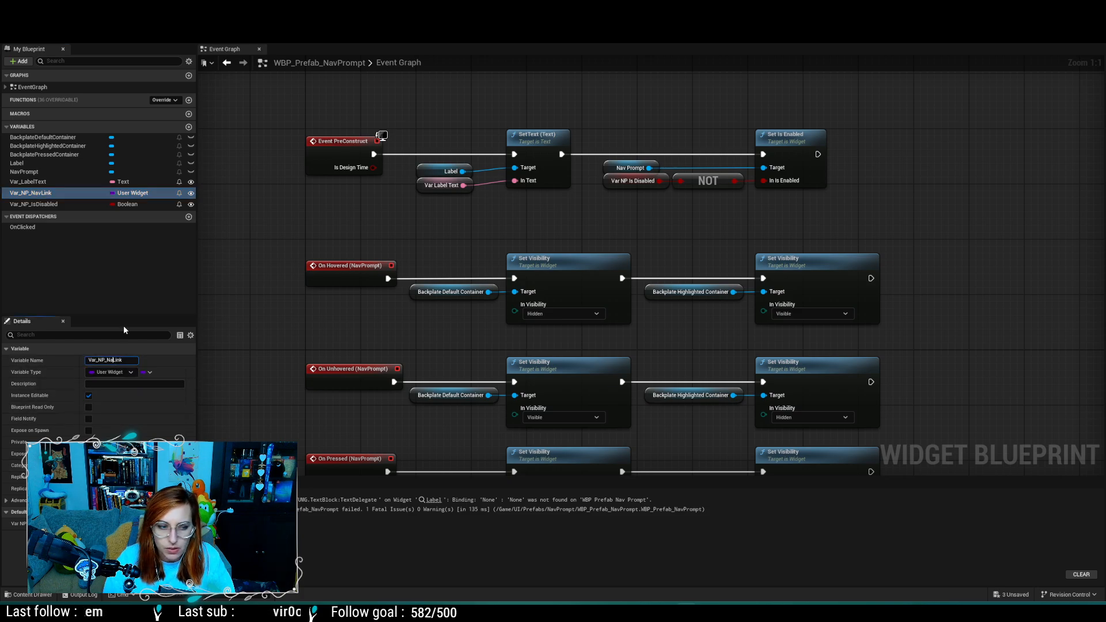
key("BackSpace")
key("BackSpace")
key("BackSpace")
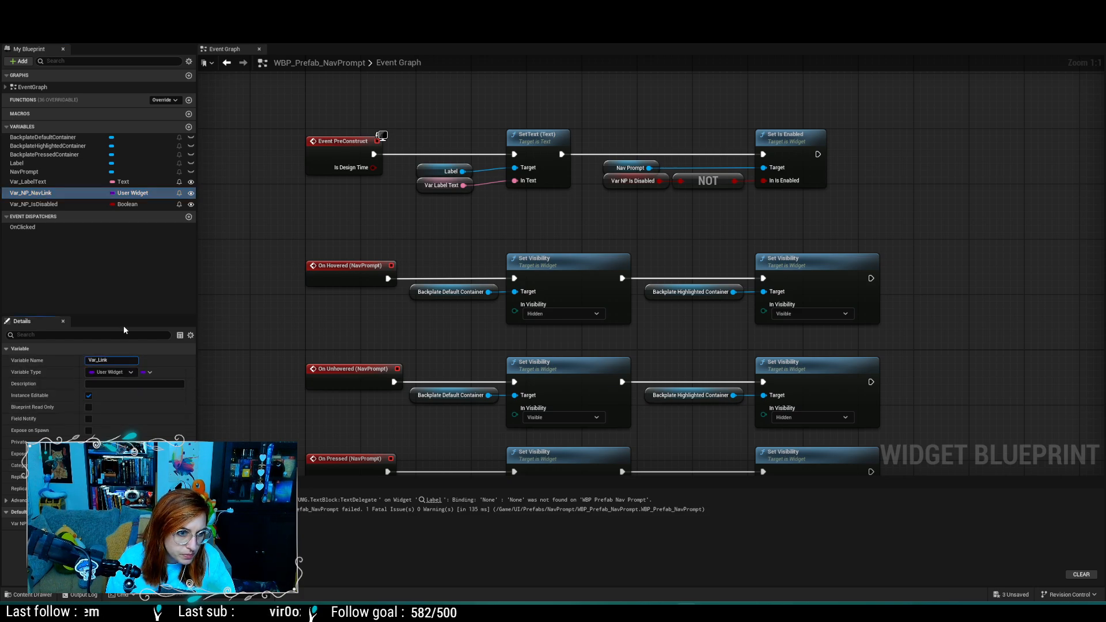
key("Return")
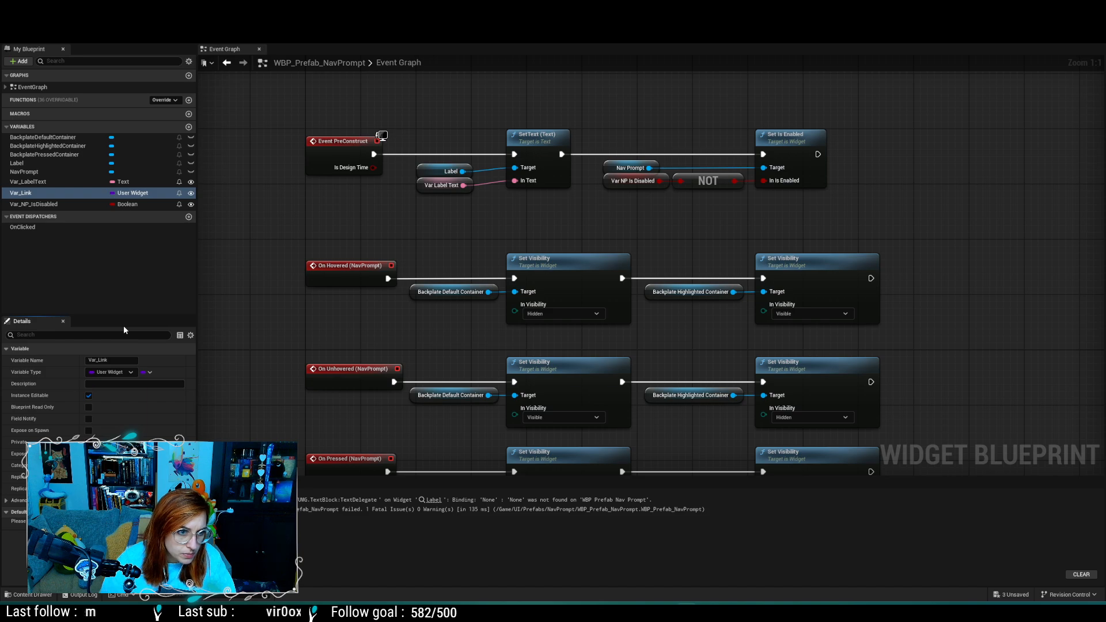
Step: Rename the Var_NP_IsDisabled variable to Var_IsDisabled and compile the nav prompt blueprint
left_click(86, 205)
left_click(106, 360)
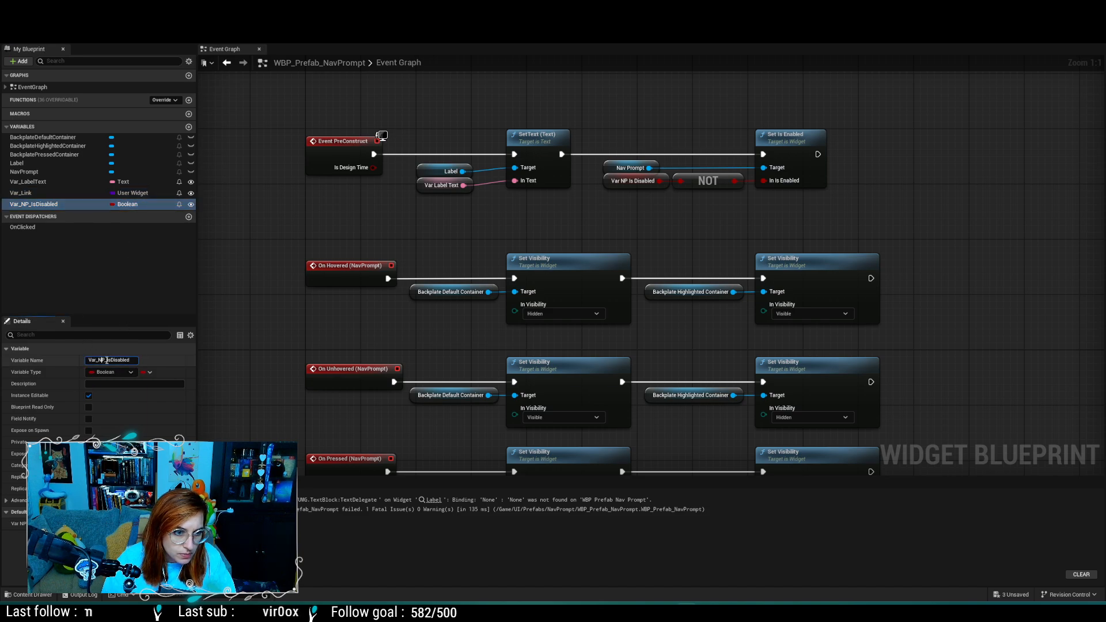
key("BackSpace")
key("BackSpace")
key("BackSpace")
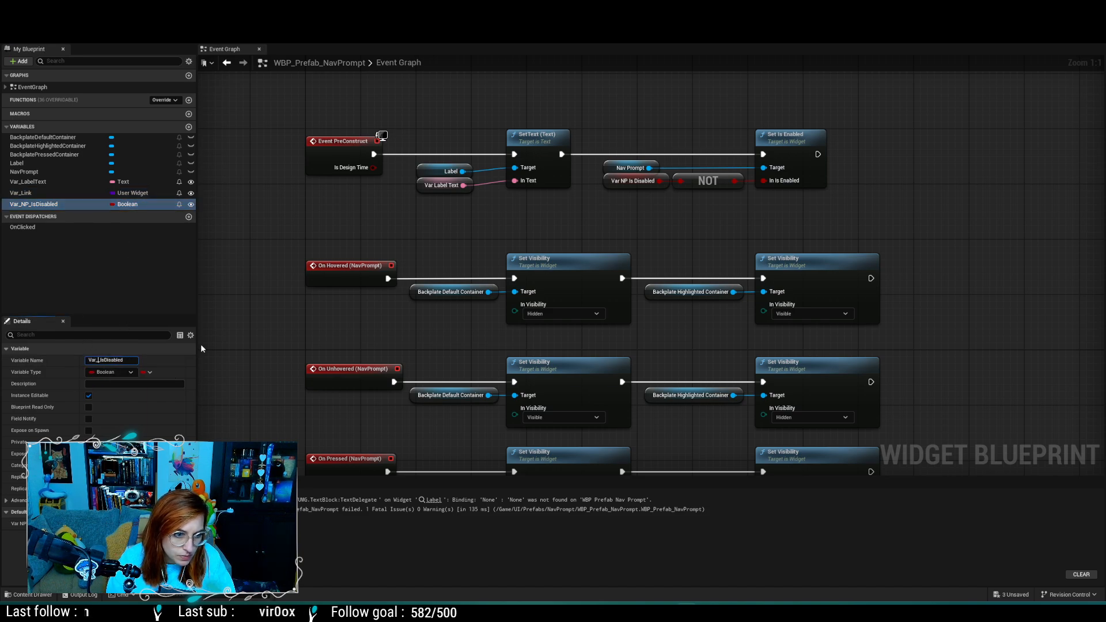
key("Return")
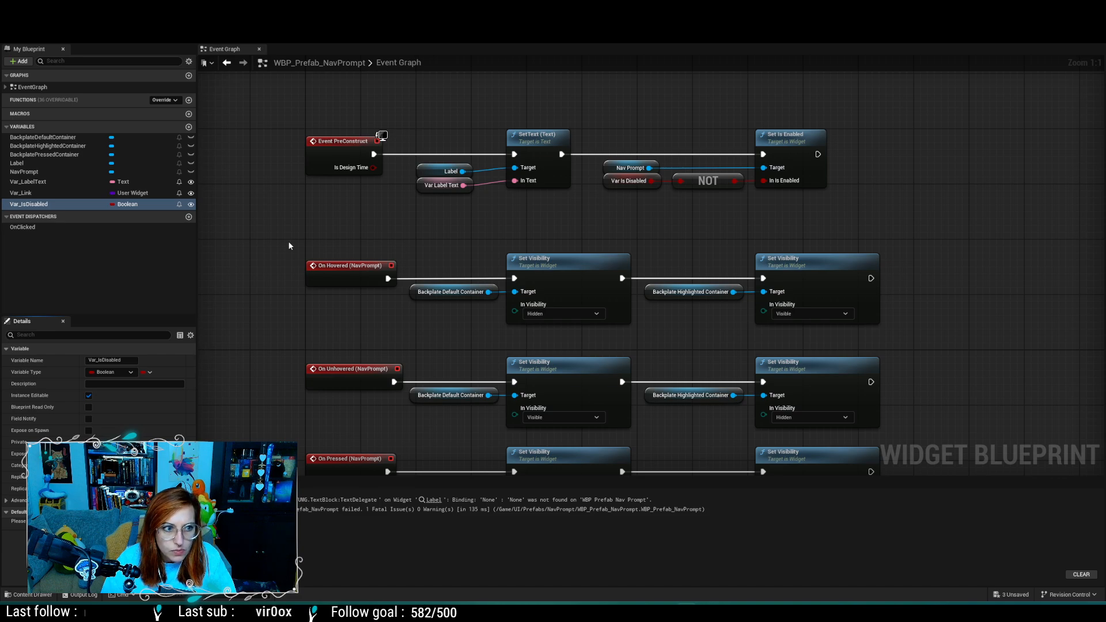
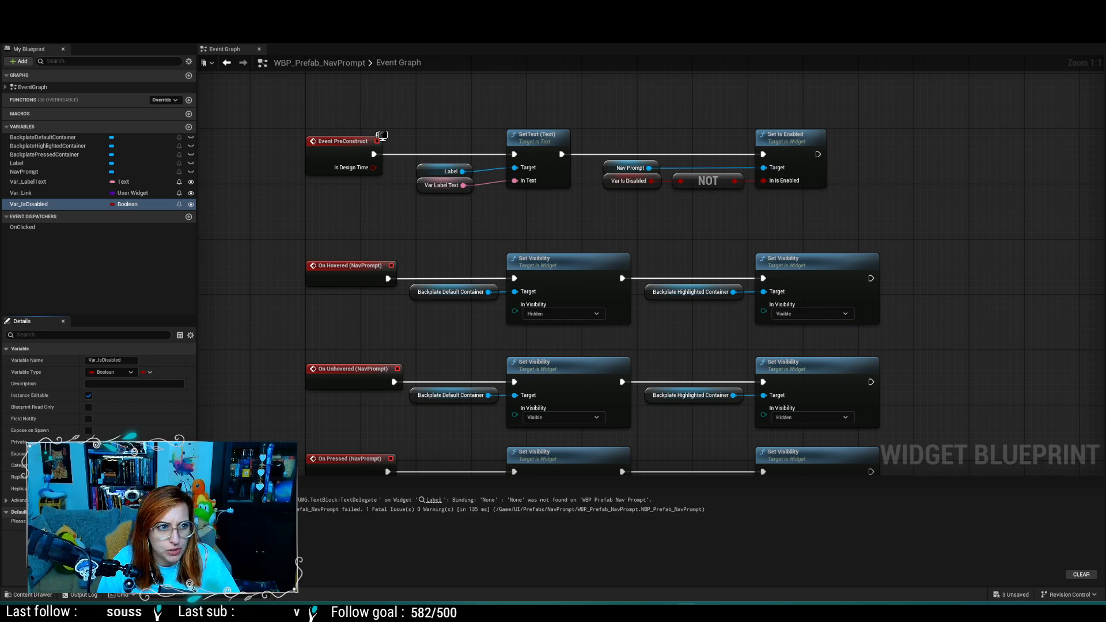
left_click(76, 36)
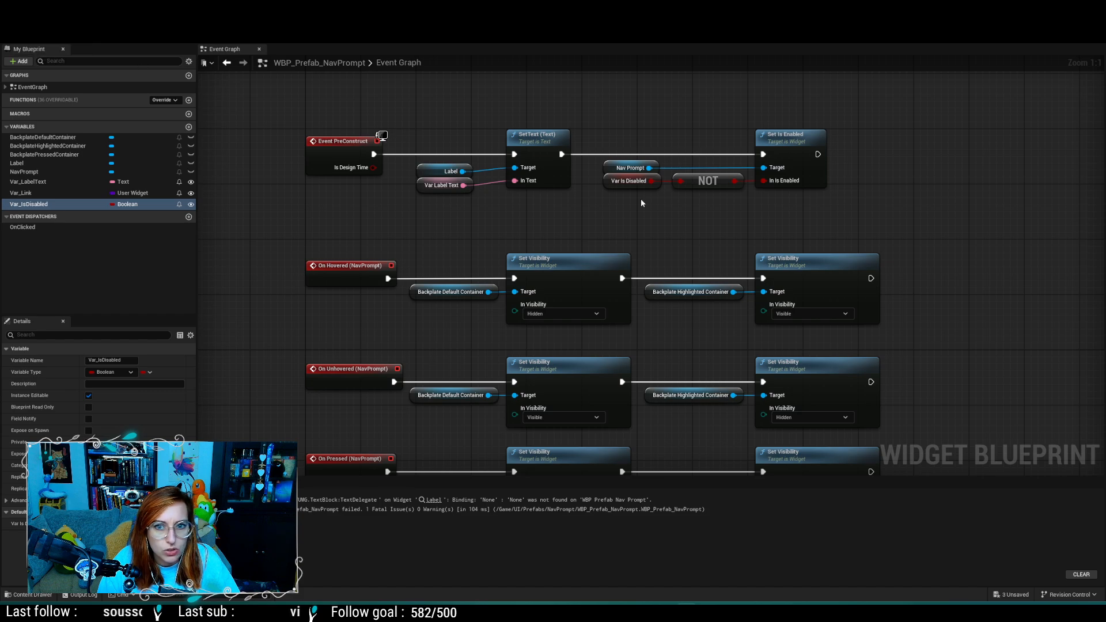
left_click(76, 36)
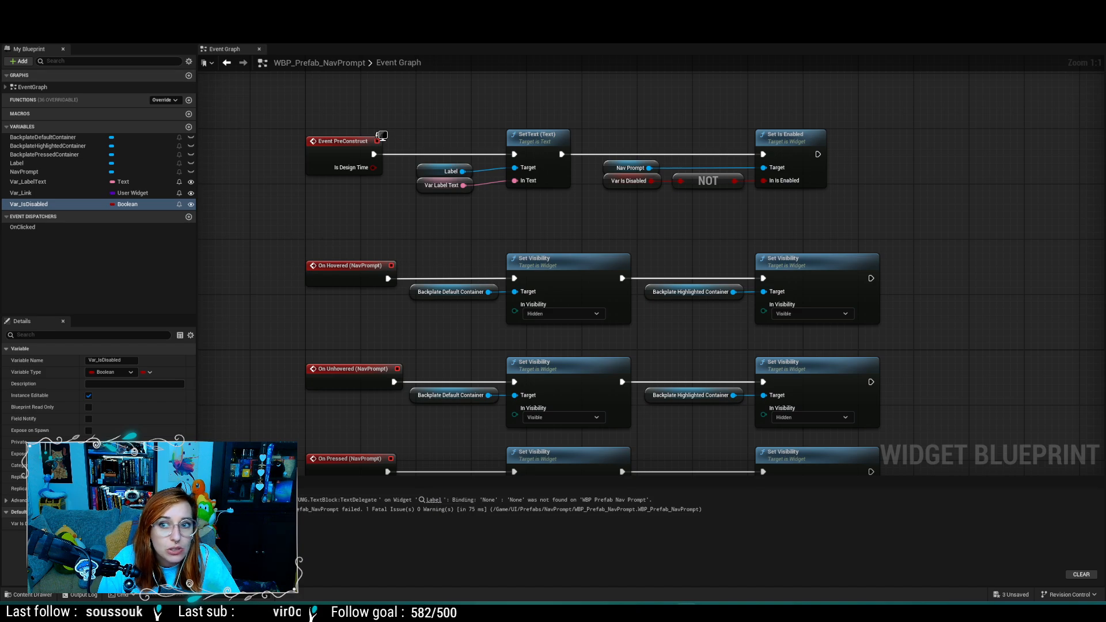
Step: In the nav prompt's designer, remove the binding from the Label text block's Text property
left_click(1045, 33)
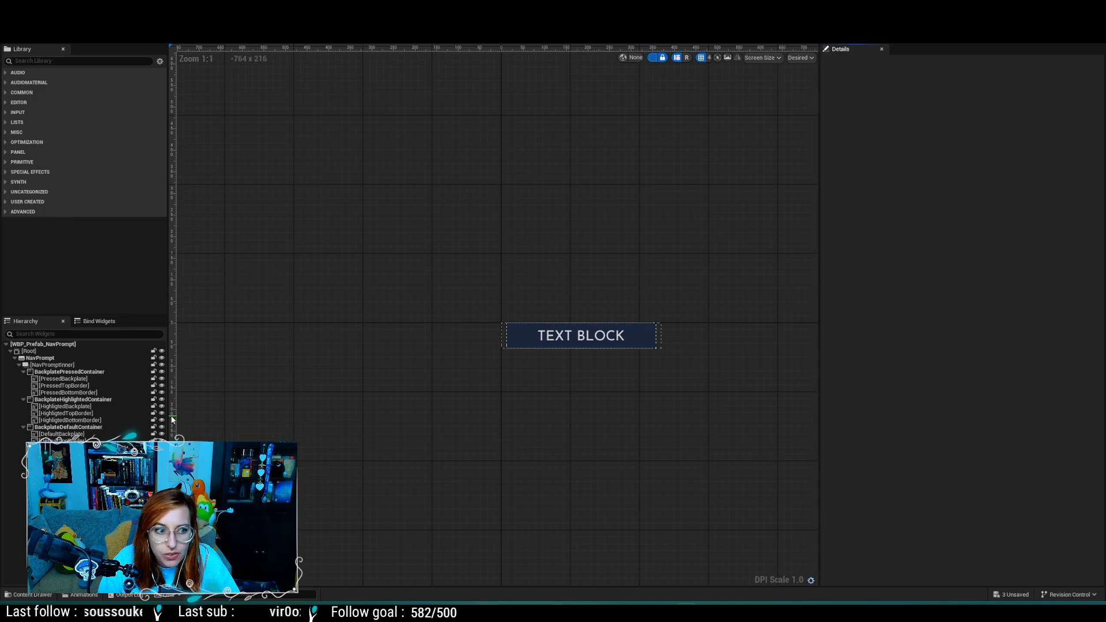
left_click(582, 336)
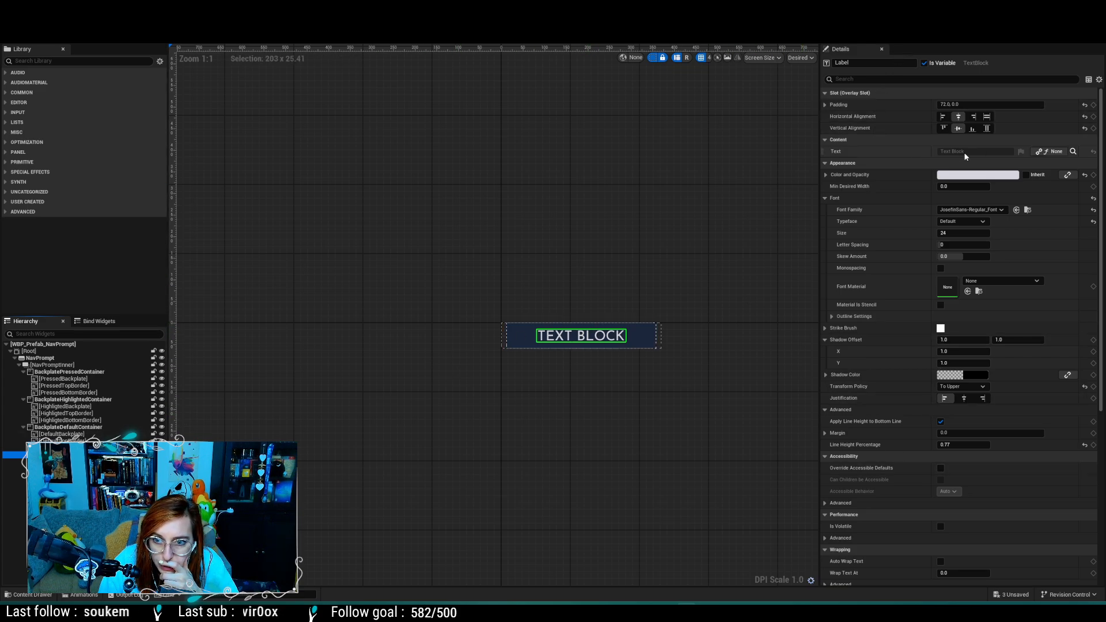
right_click(1057, 155)
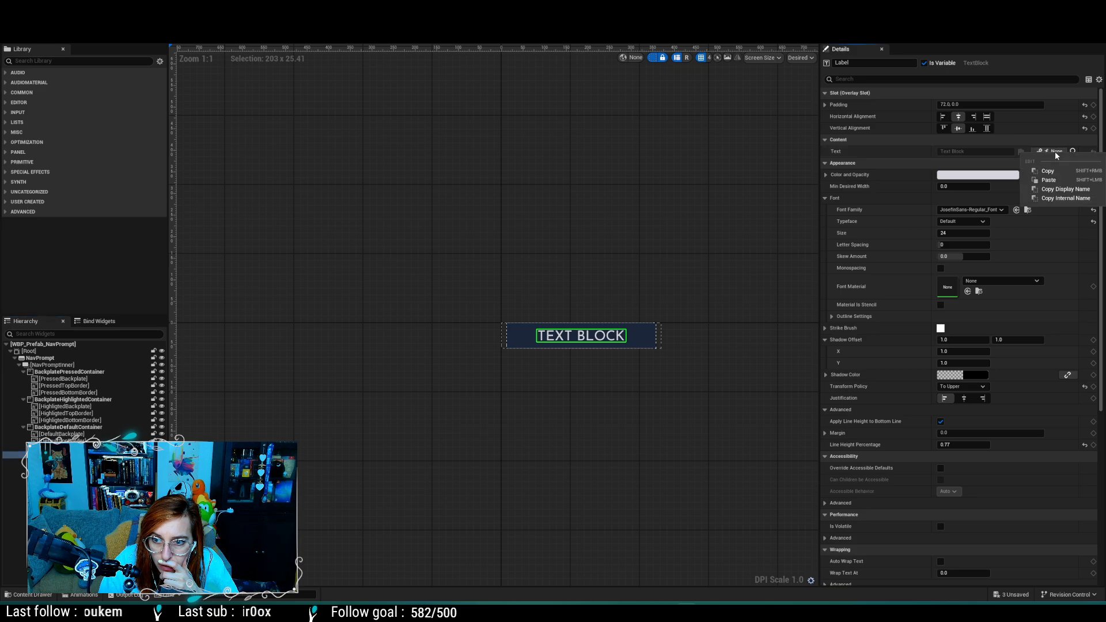
left_click(910, 156)
right_click(1011, 154)
left_click(1034, 156)
left_click(1034, 156)
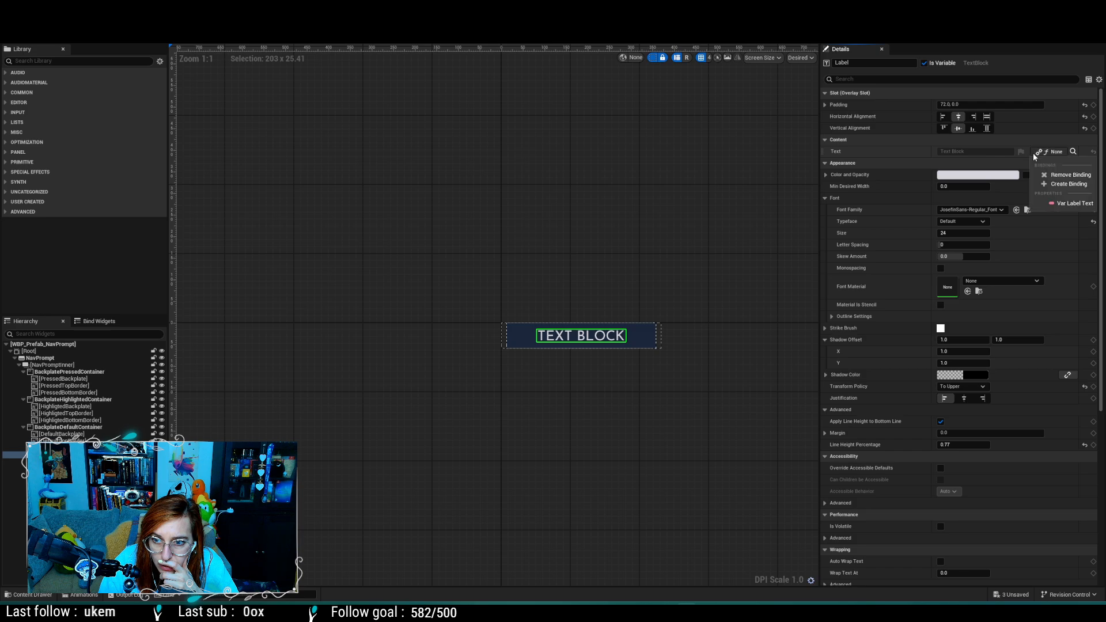
left_click(1060, 175)
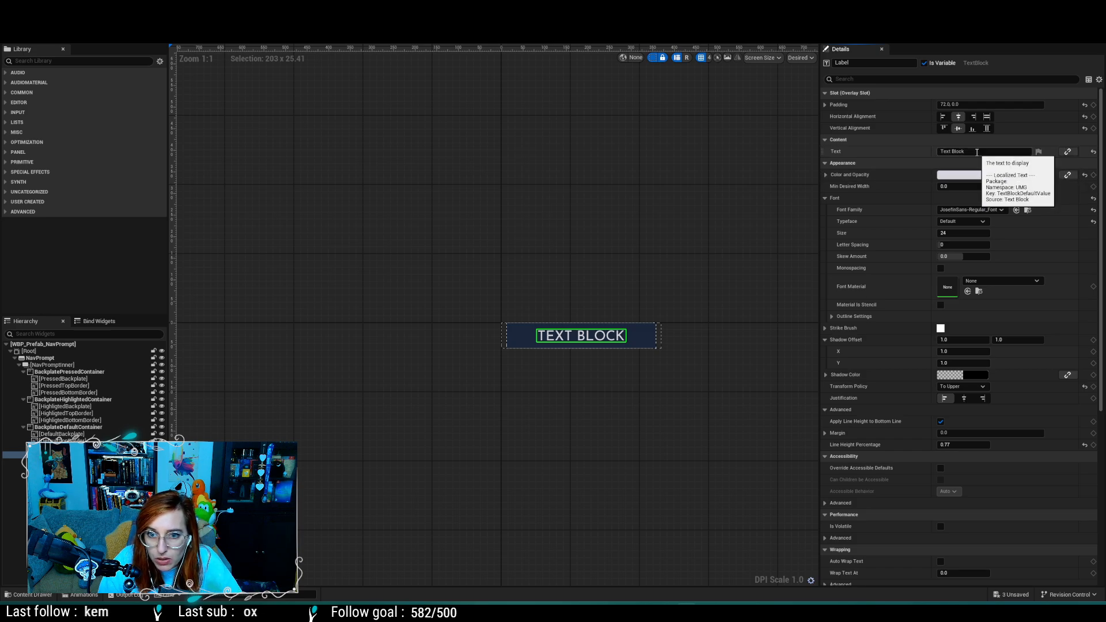
Step: Set the Label text block's default text to "Label Text", then save and compile the nav prompt blueprint
left_click(976, 152)
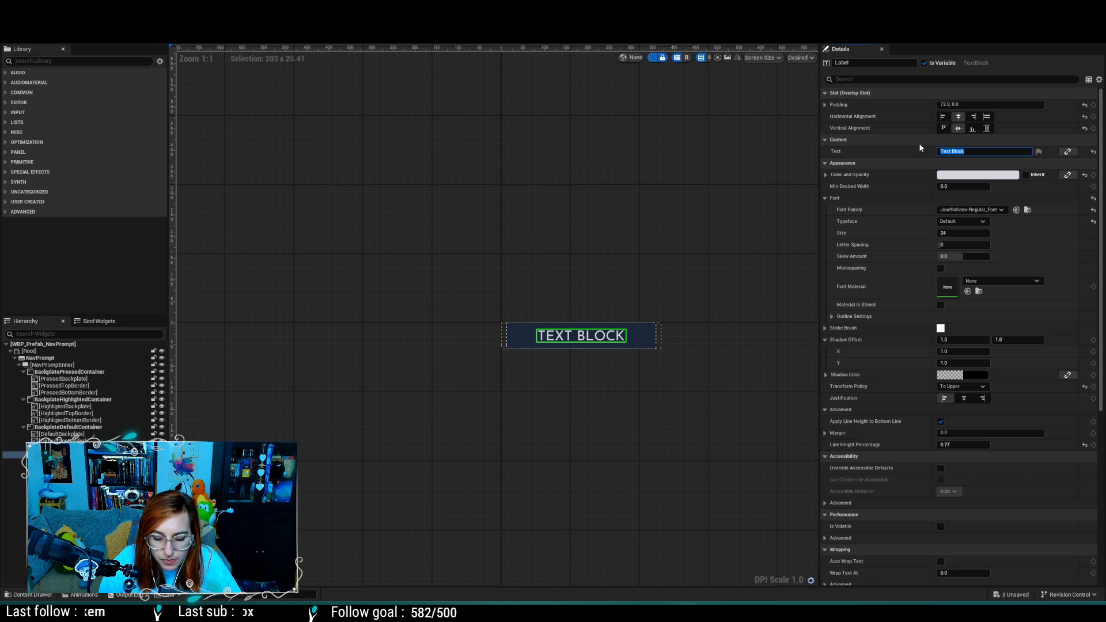
type("LabelT")
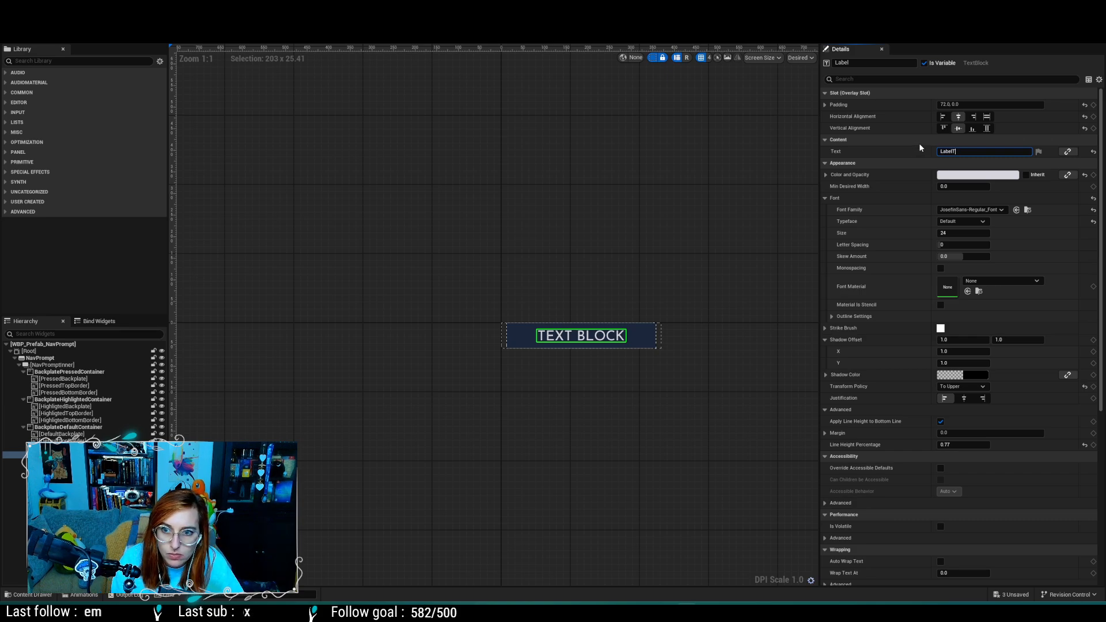
type("ext")
key("Return")
key("ctrl+s")
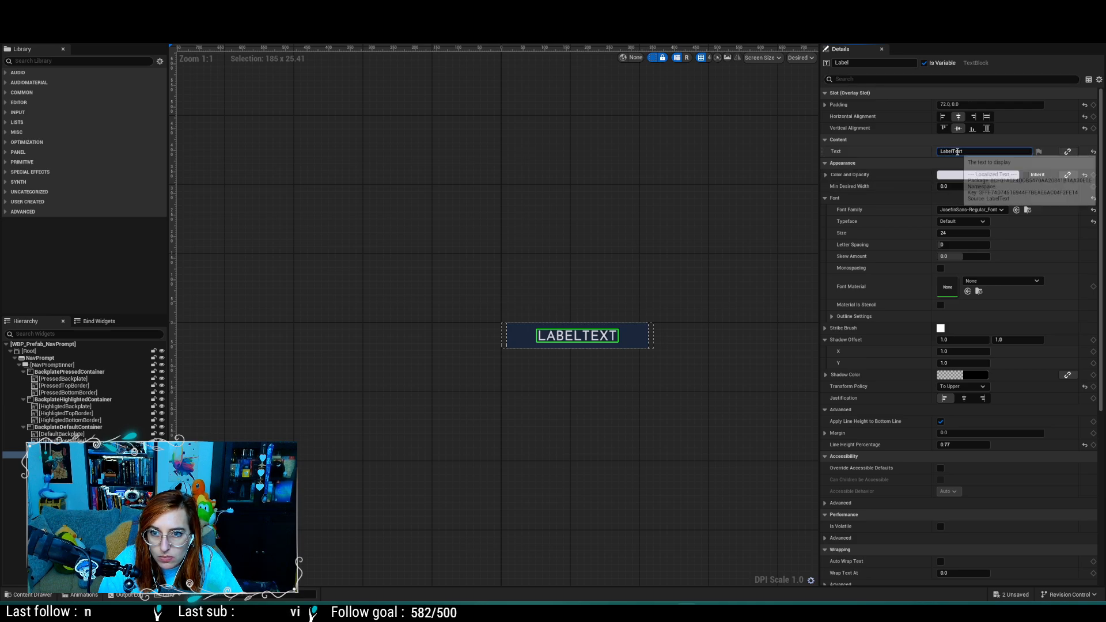
key("Return")
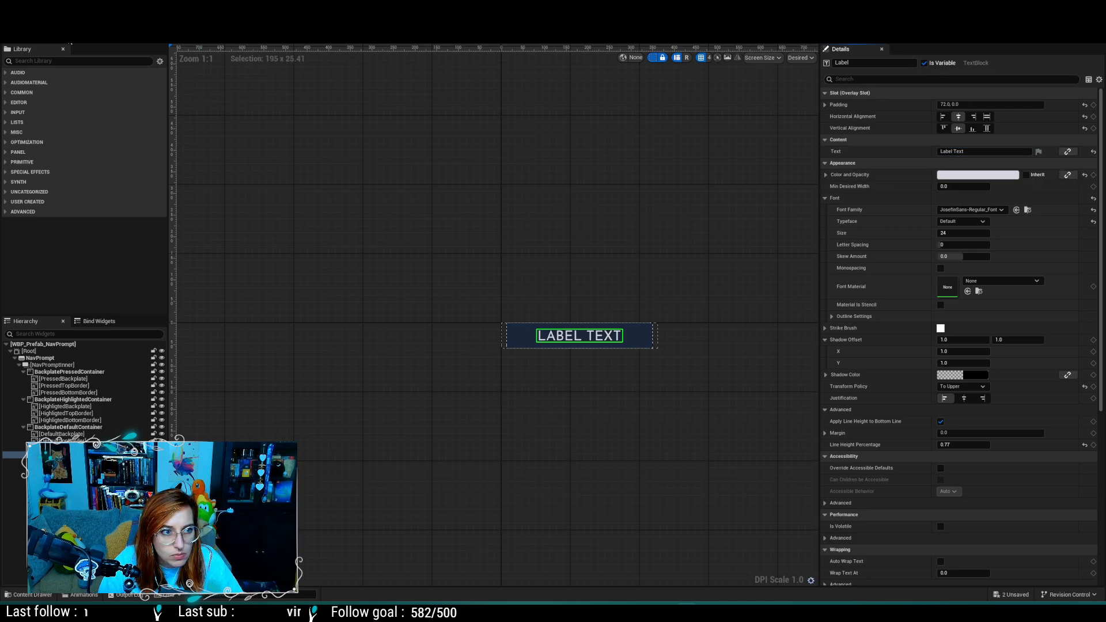
left_click(70, 43)
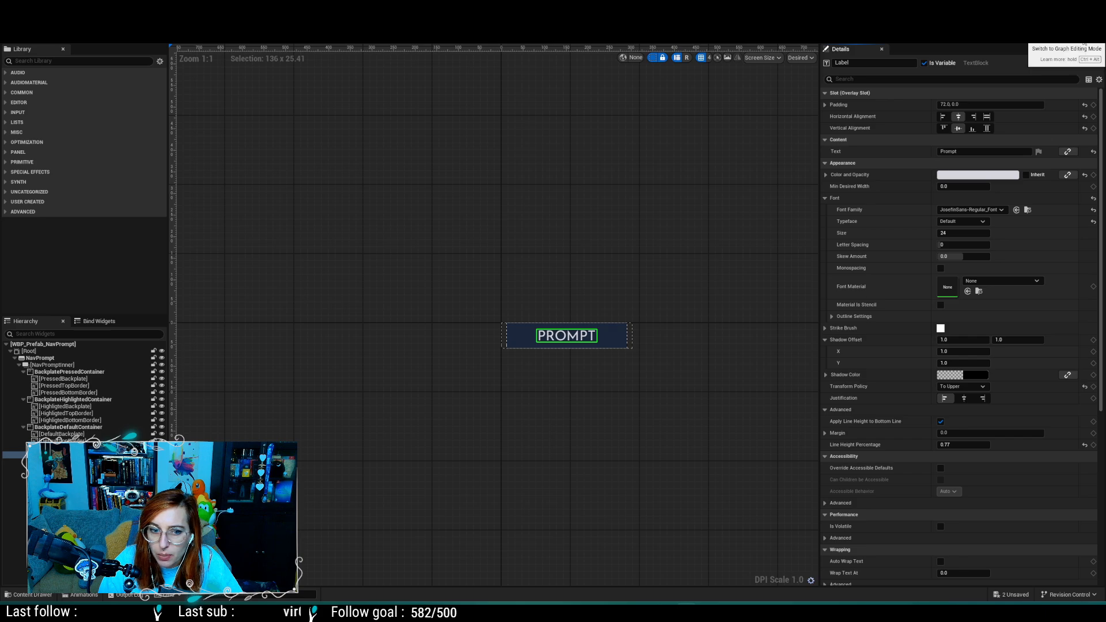
Step: Check the nav prompt's PreConstruct label nodes, then examine the small button prefab's event graph down to its On Clicked event
left_click(1083, 43)
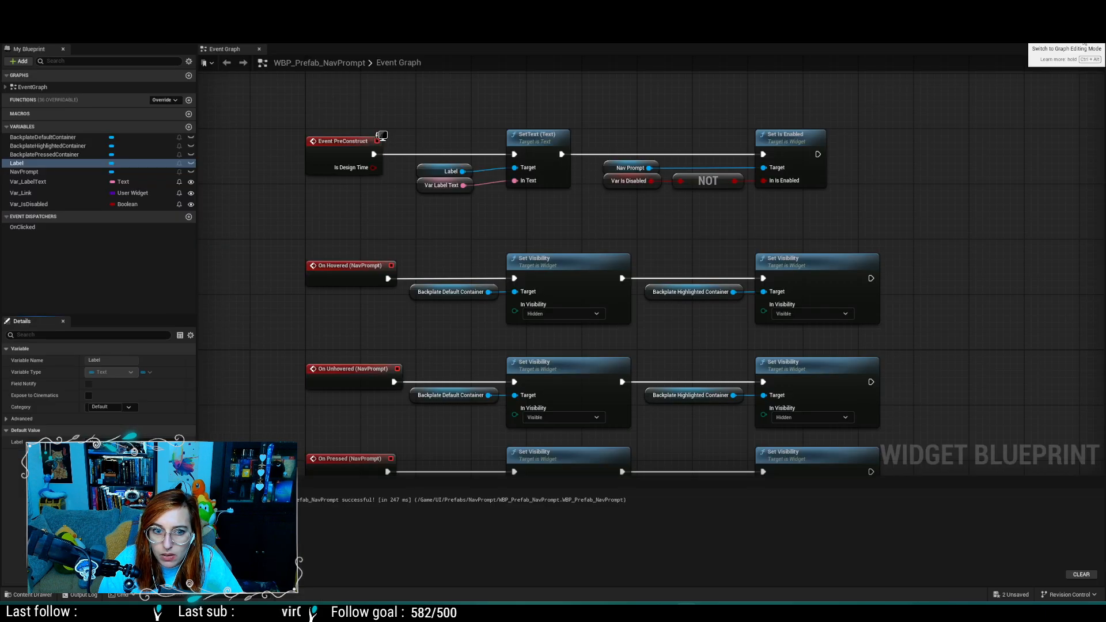
left_click(433, 172)
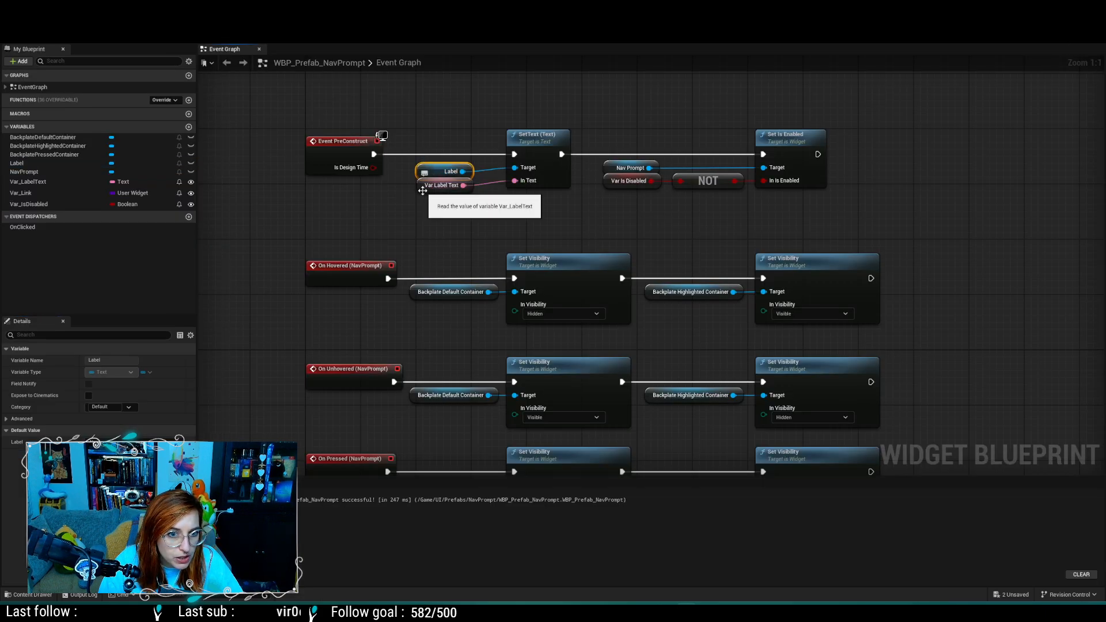
left_click(423, 189)
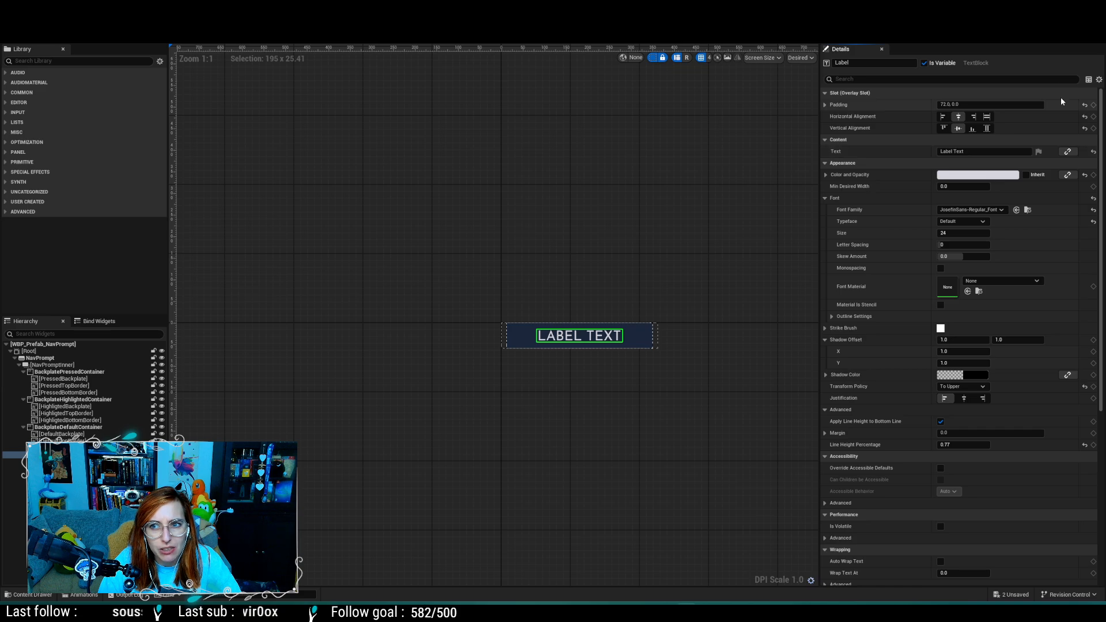
left_click(1083, 33)
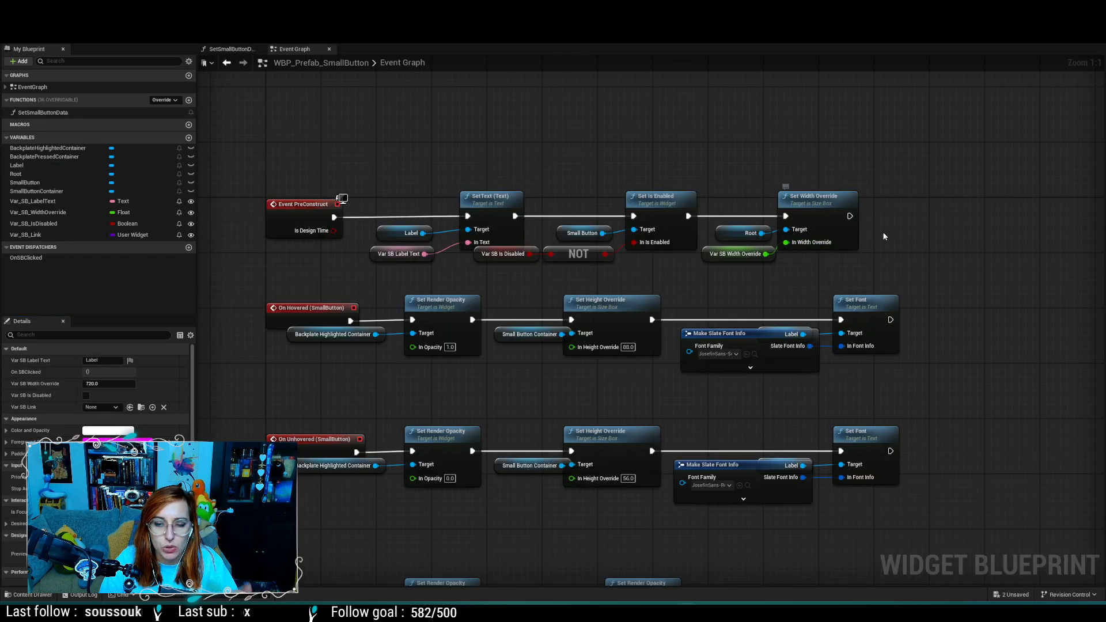
right_click_drag(912, 279, 917, 107)
right_click_drag(859, 554, 901, 354)
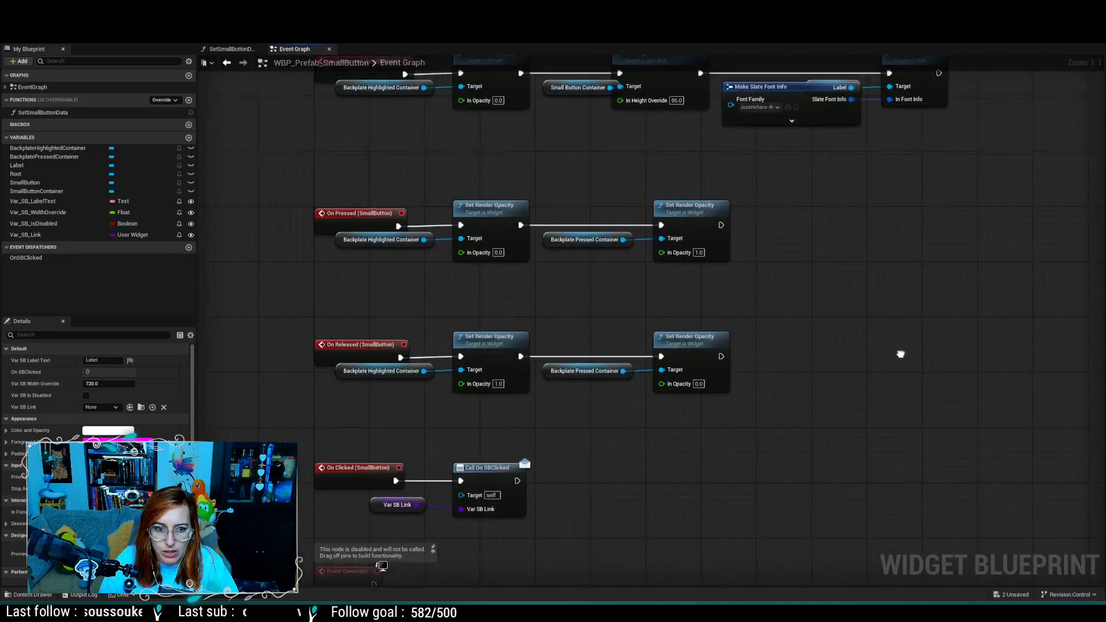
right_click_drag(634, 490, 671, 416)
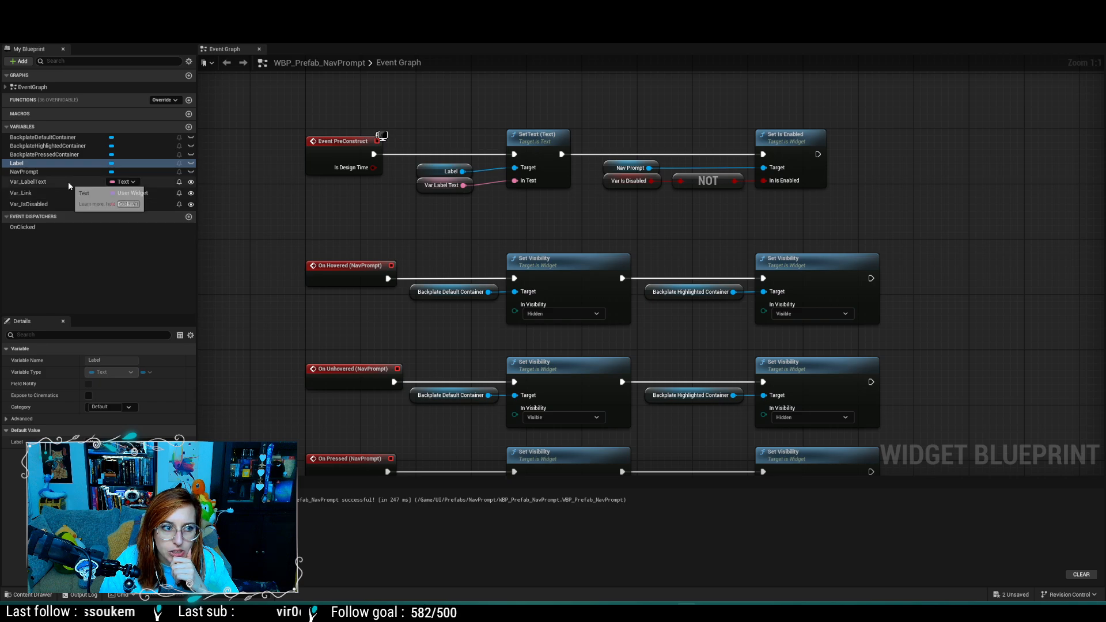
Step: In WBP_Prefab_NavPrompt, rename the Var_LabelText variable to Var_NP_LabelText
left_click(68, 181)
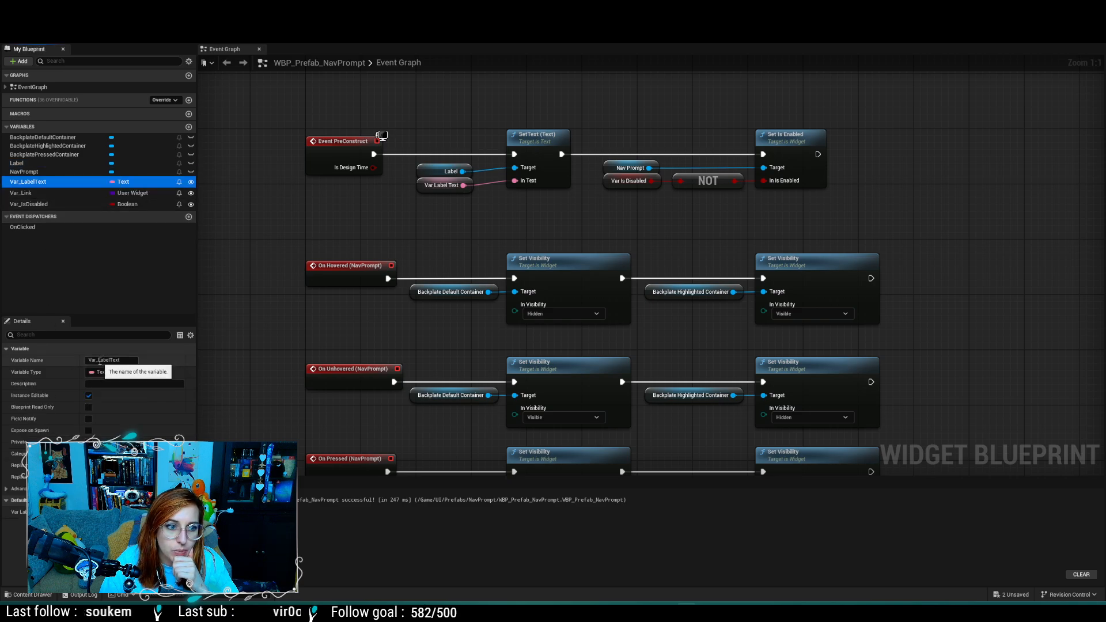
left_click(148, 360)
type("NP_")
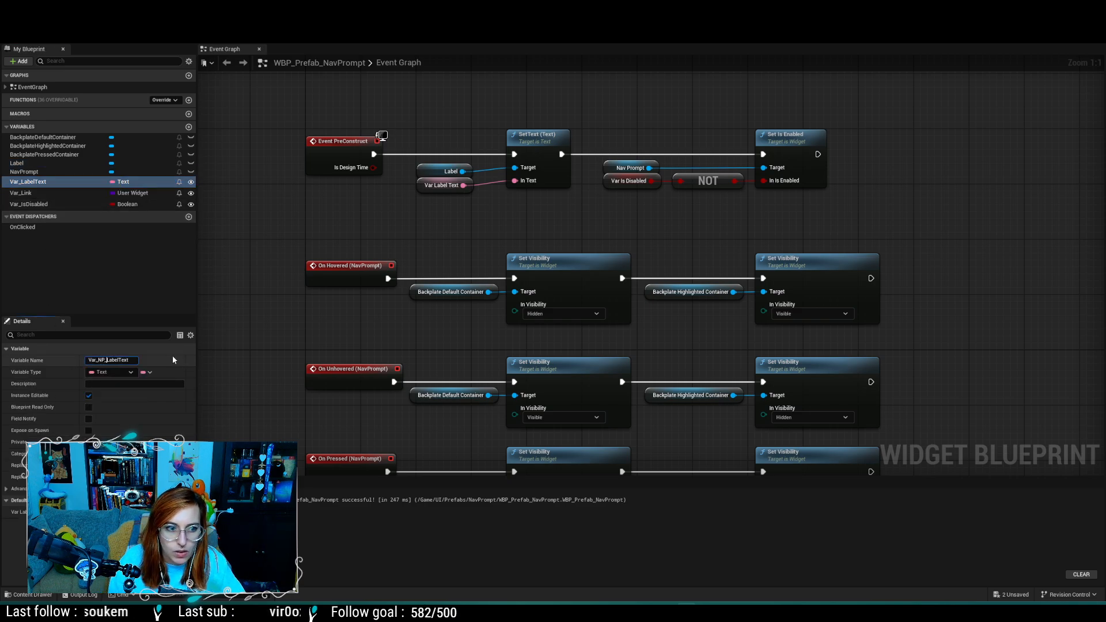
key("Return")
Step: Rename the Var_Link variable to Var_NP_Link
left_click(59, 194)
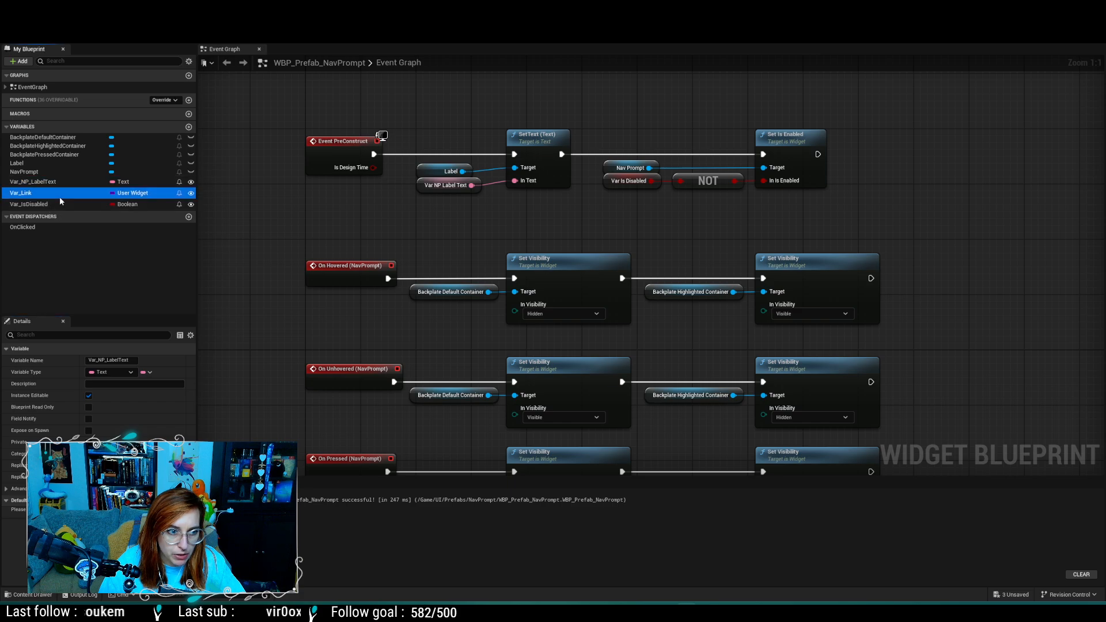
left_click(96, 360)
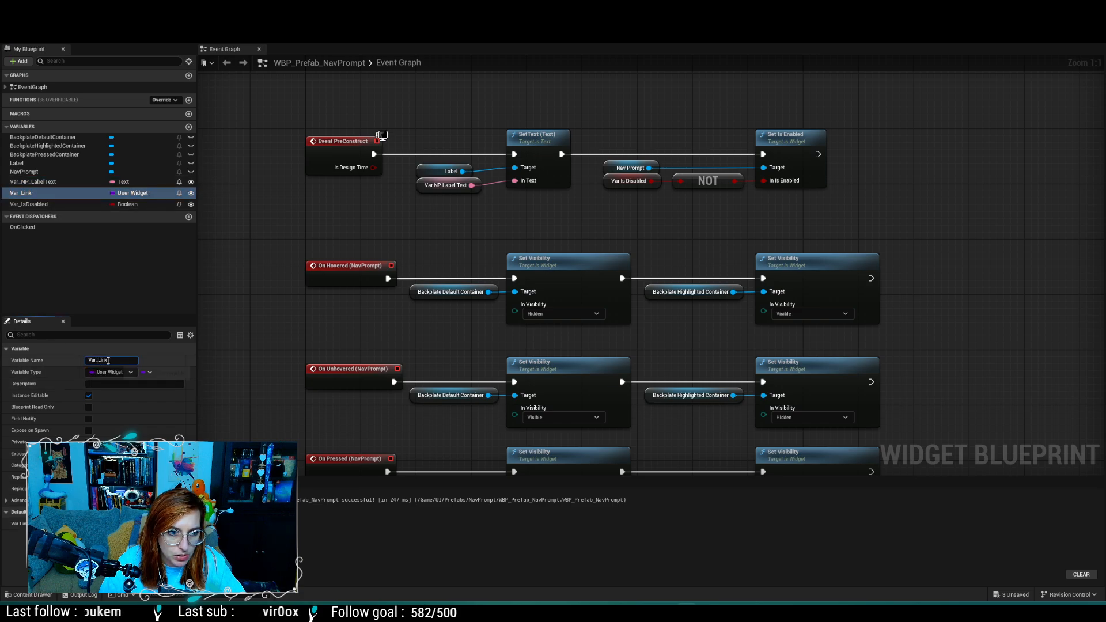
type("_NP")
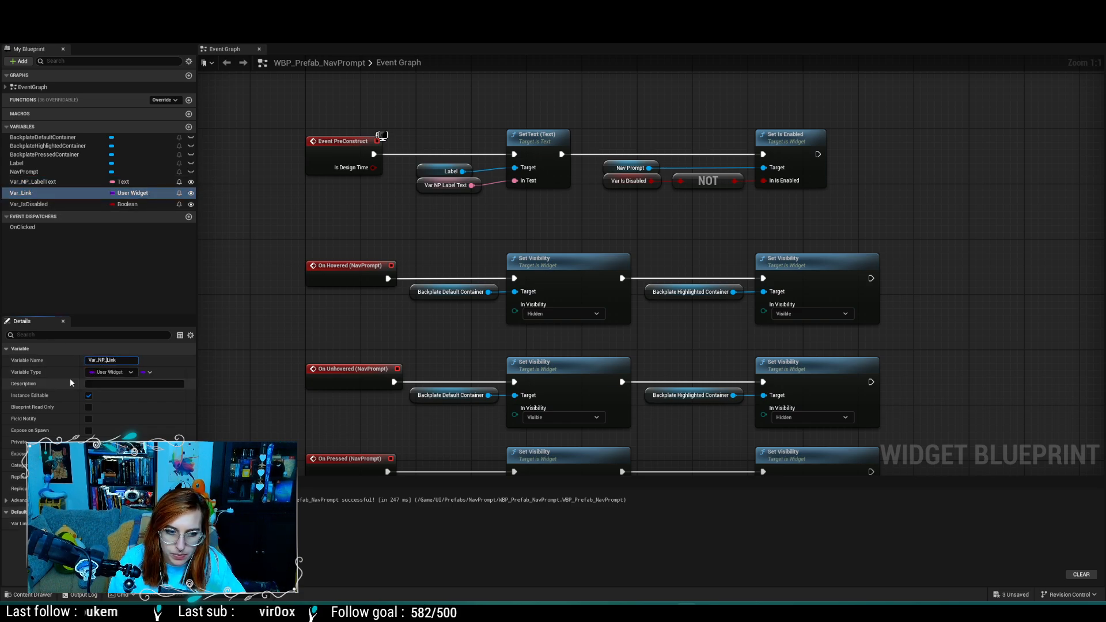
key("Return")
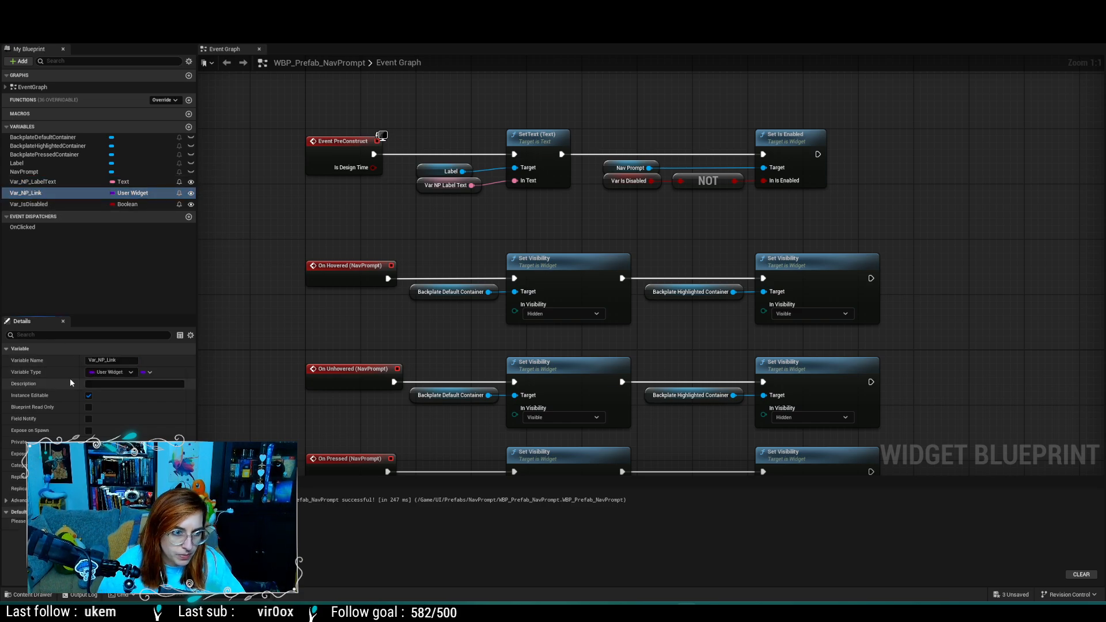
Step: Rename the Var_IsDisabled variable to Var_NP_IsDisabled
left_click(30, 203)
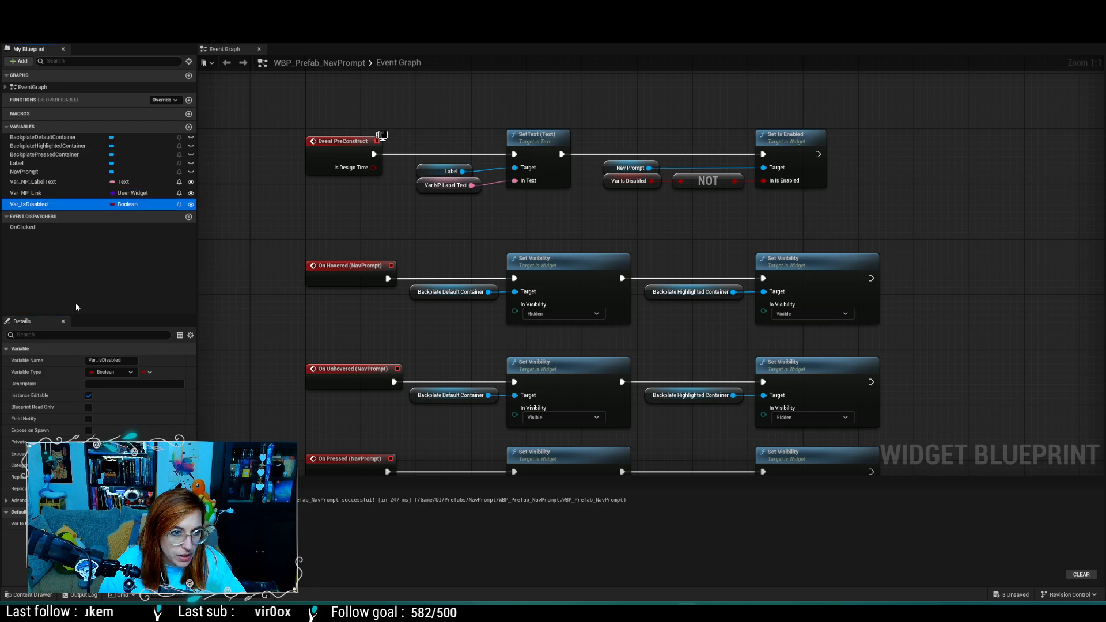
left_click(98, 360)
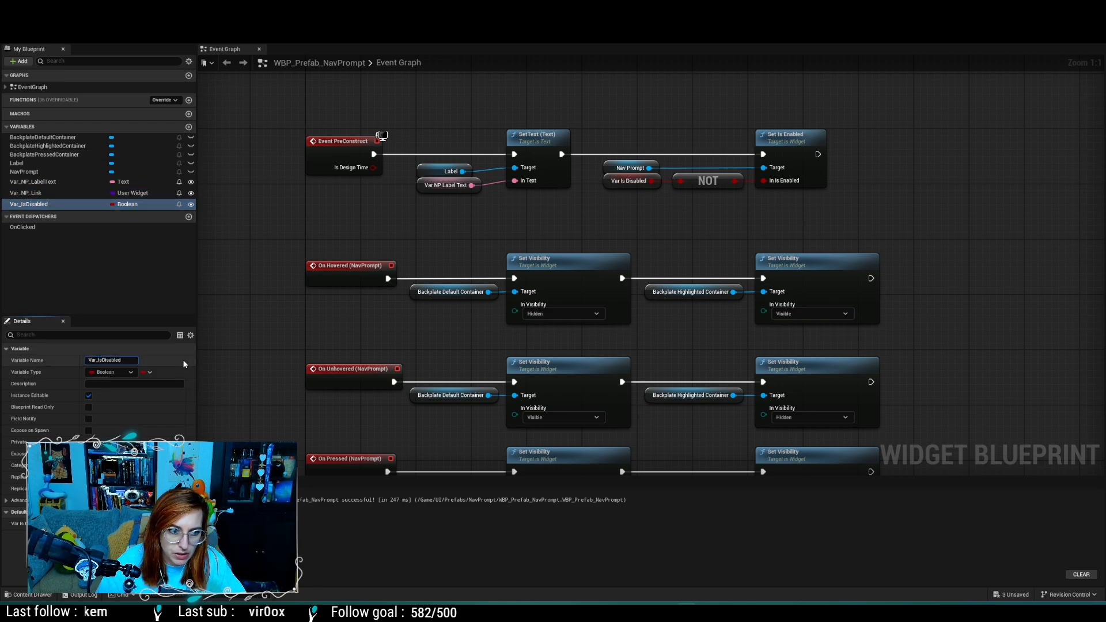
type("NP_")
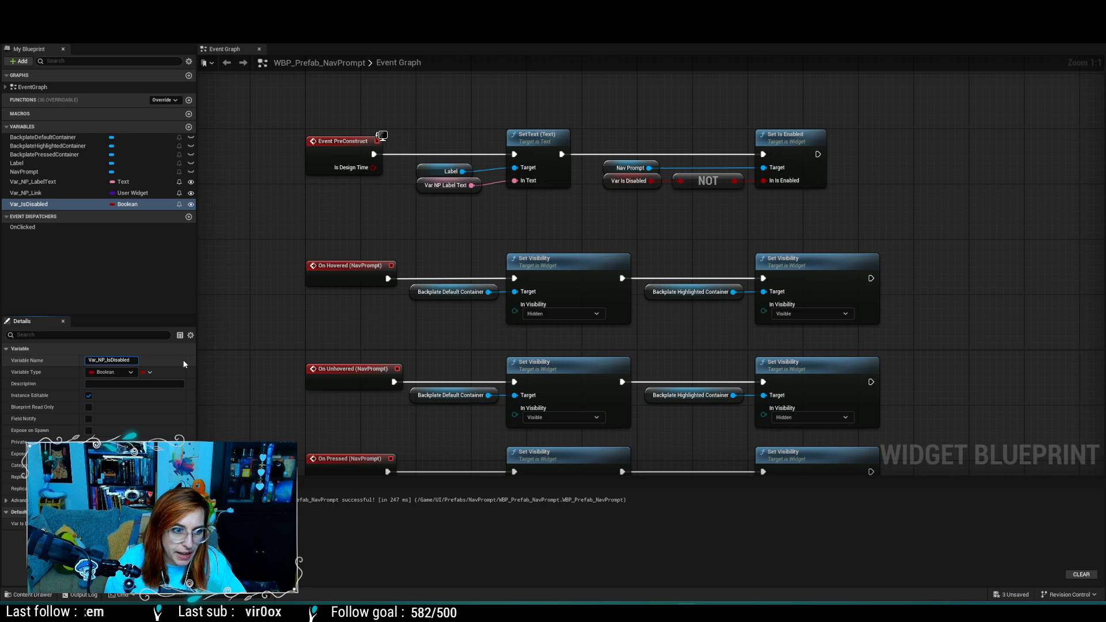
key("Return")
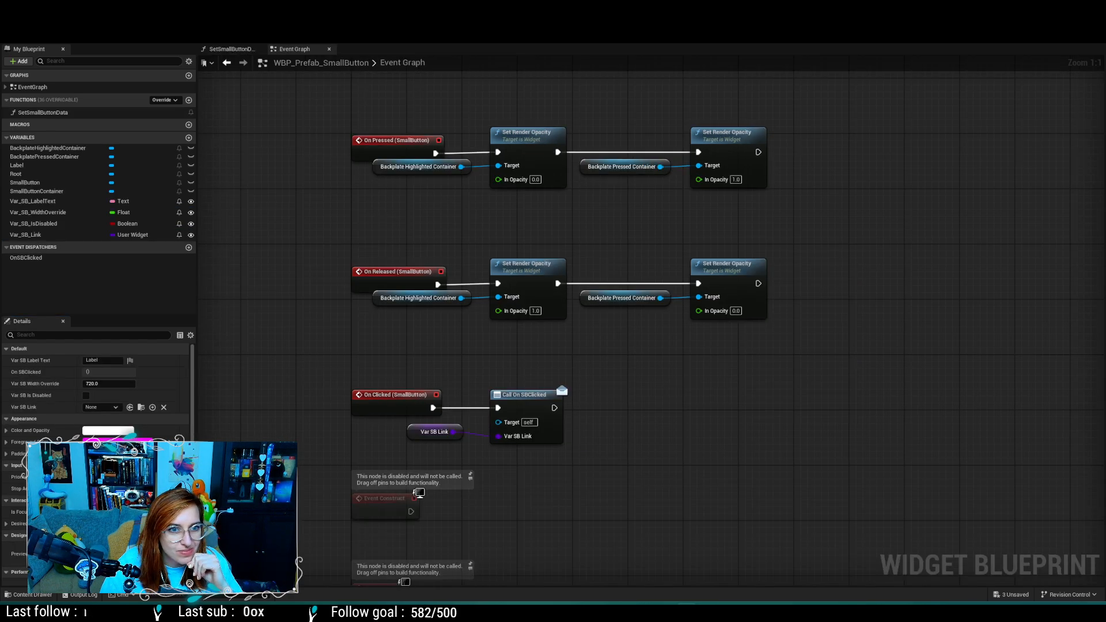
Step: Following the small button's dispatcher naming, rename the nav prompt's OnClicked event dispatcher to OnNPClicked
right_click_drag(700, 408, 712, 340)
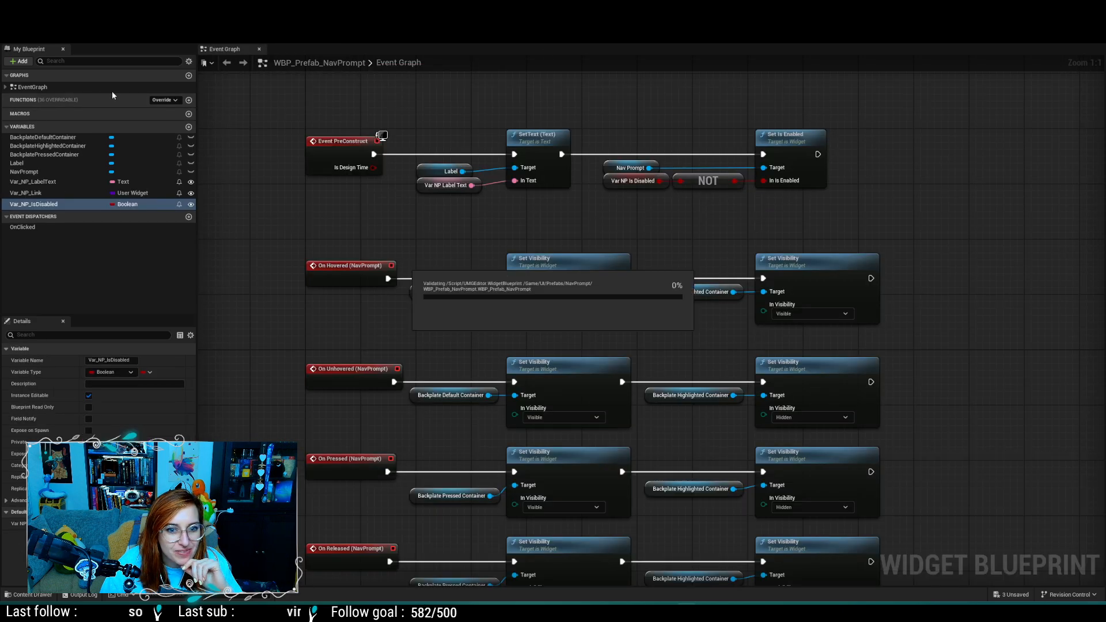
scroll(555, 375, "down", 1)
right_click_drag(793, 467, 829, 261)
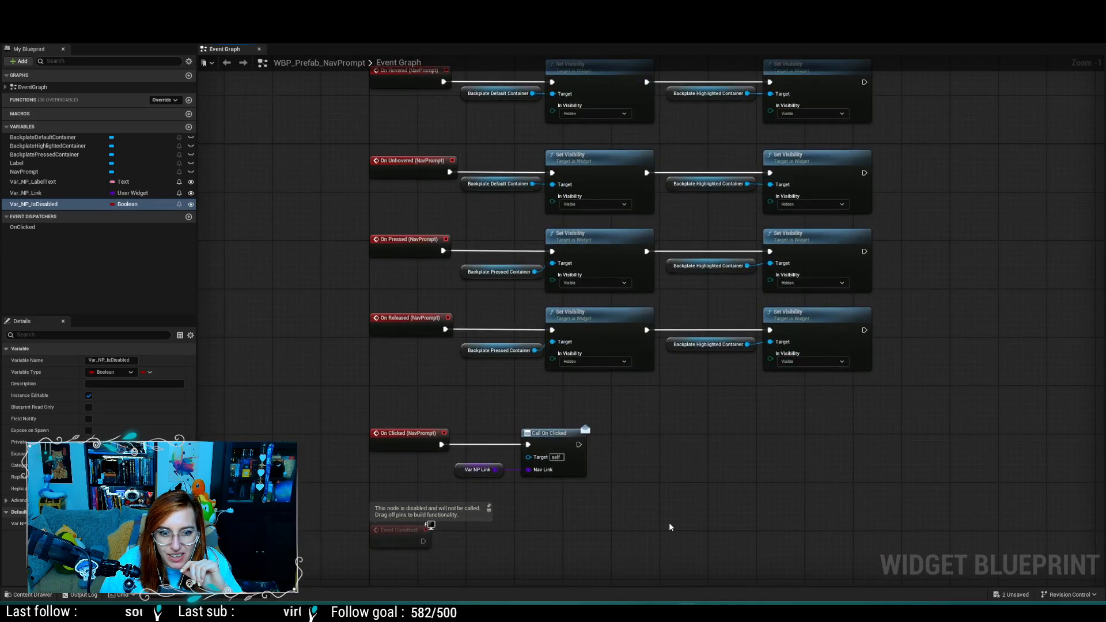
right_click_drag(669, 523, 675, 472)
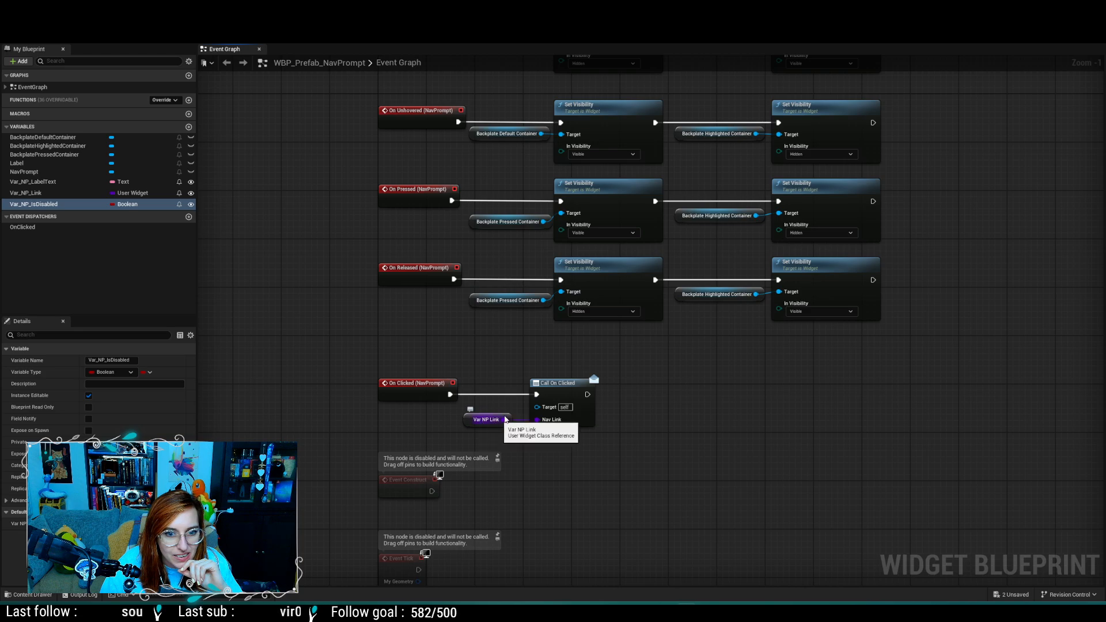
left_click(564, 399)
right_click(34, 229)
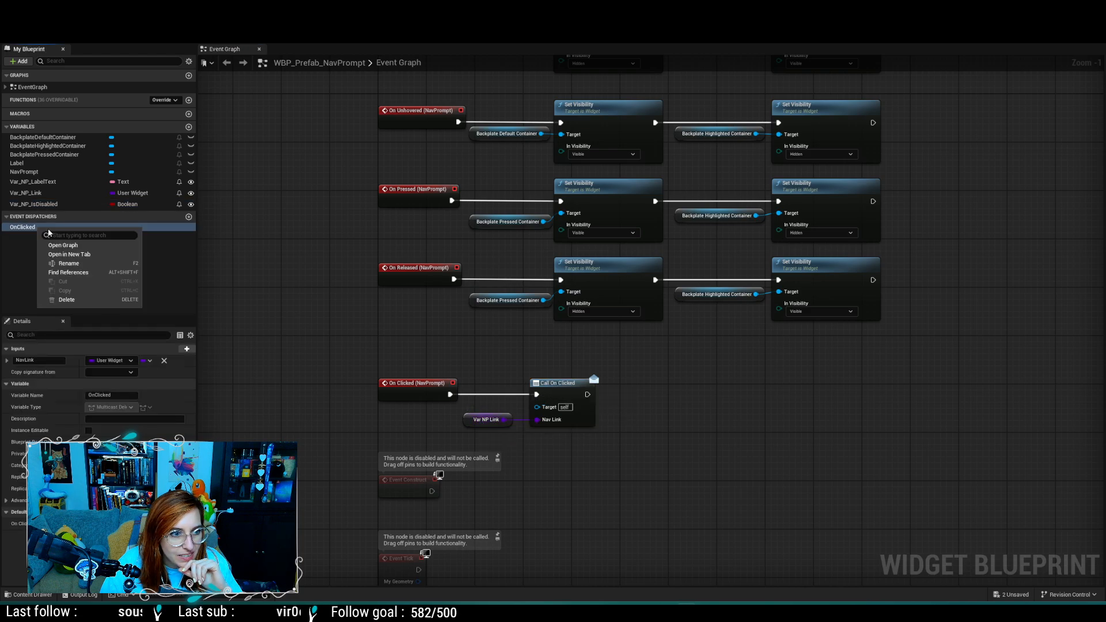
left_click(22, 228)
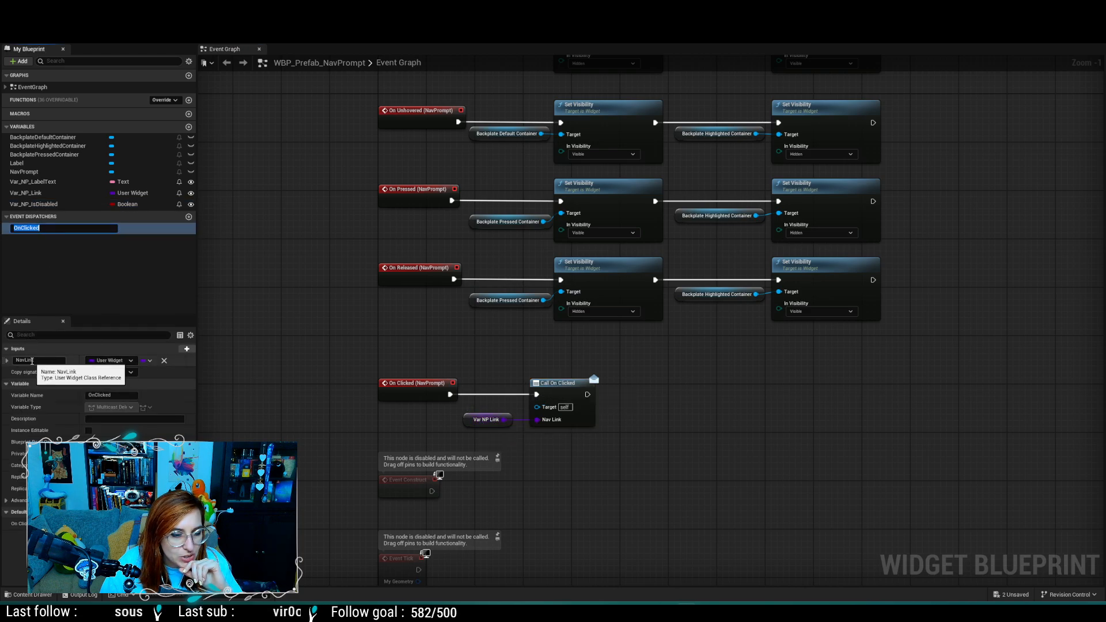
left_click(94, 396)
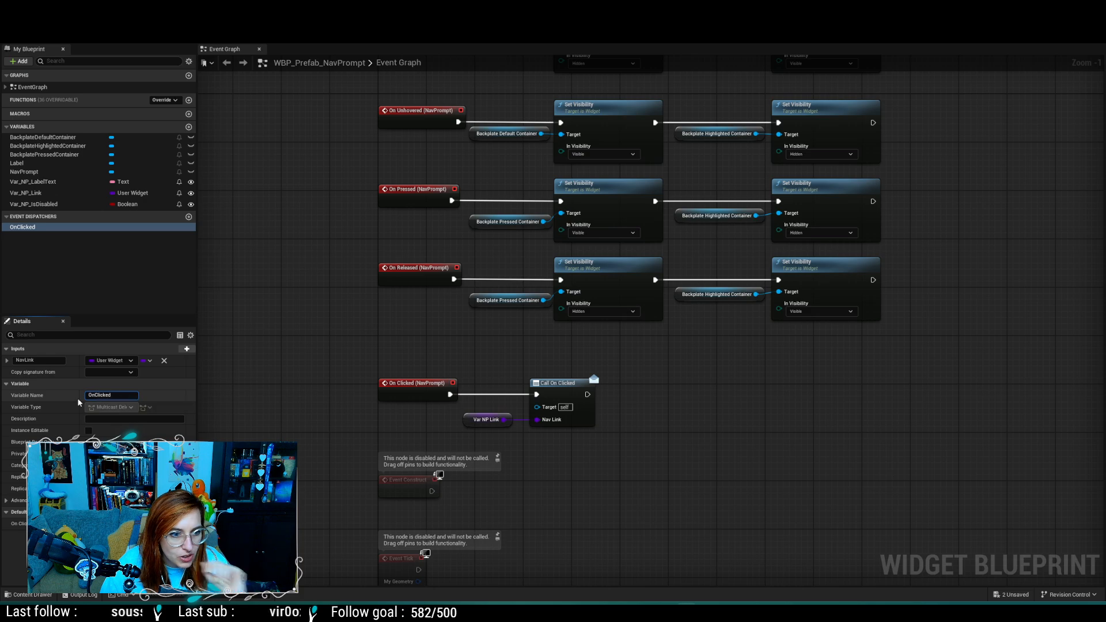
type("NP")
key("Return")
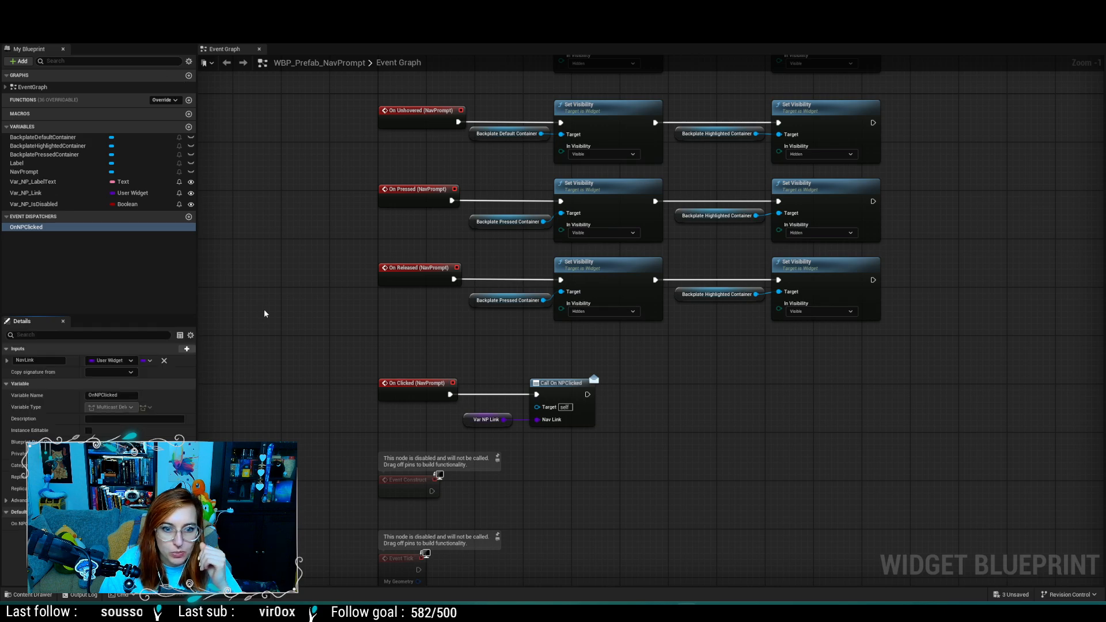
Step: Examine the SetSmallButtonData function in WBP_Prefab_SmallButton, including its input, break node and variable setters
right_click_drag(777, 401, 778, 461)
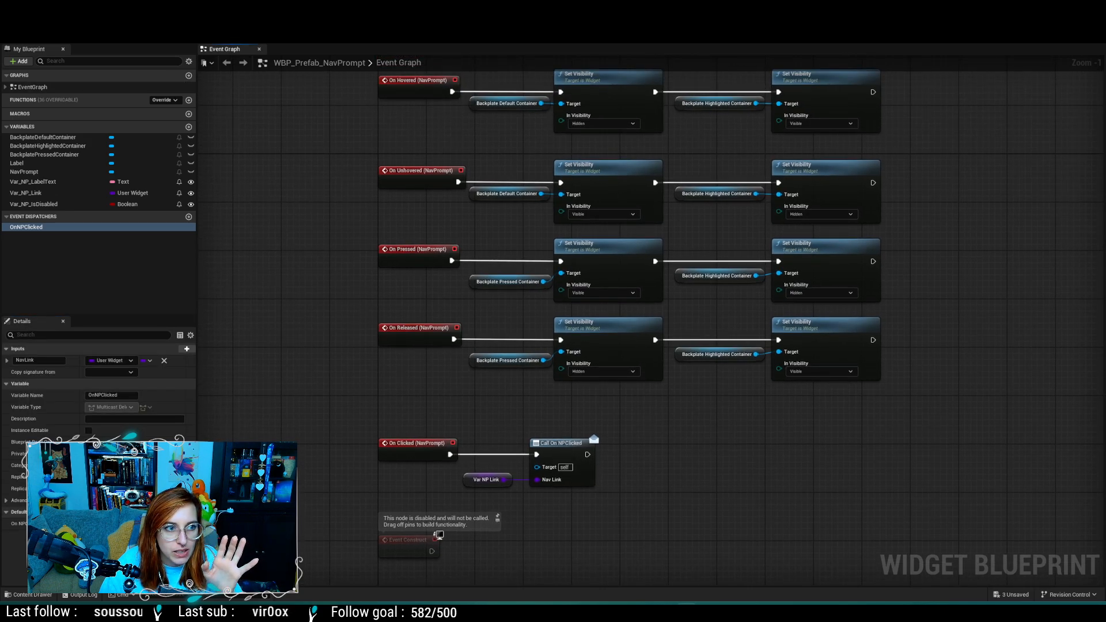
key("ctrl+Tab")
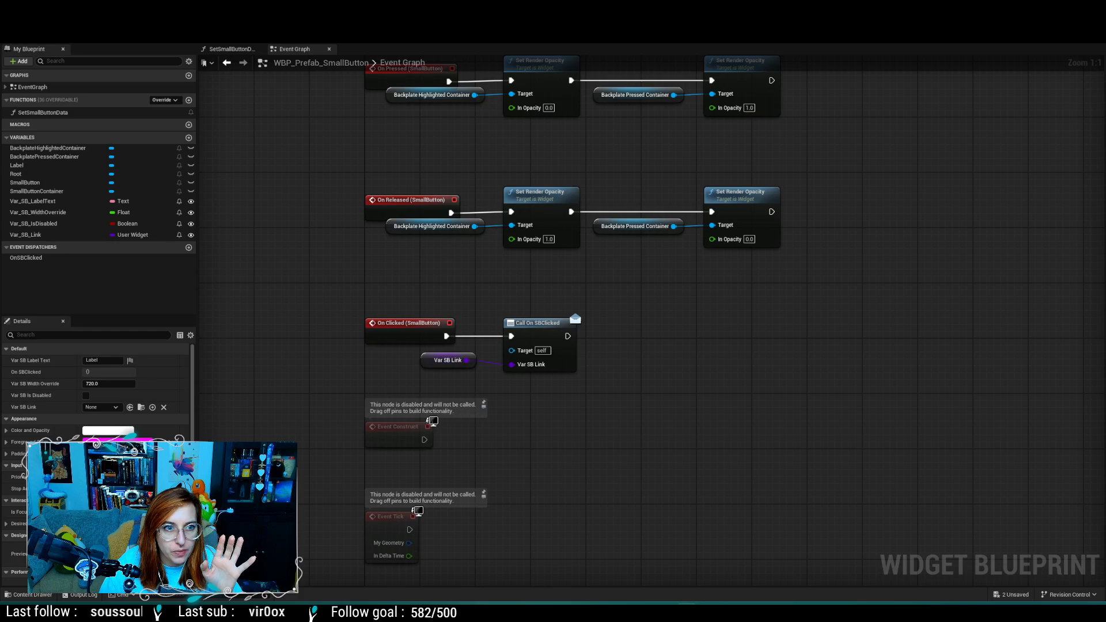
left_click(230, 51)
right_click_drag(318, 175, 398, 196)
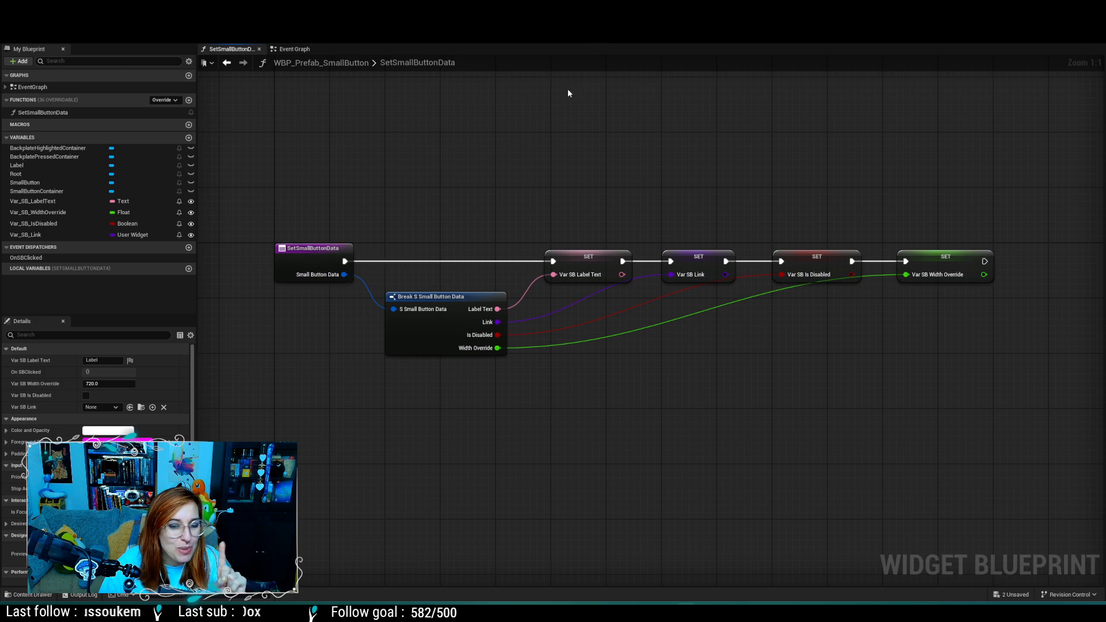
left_click(308, 256)
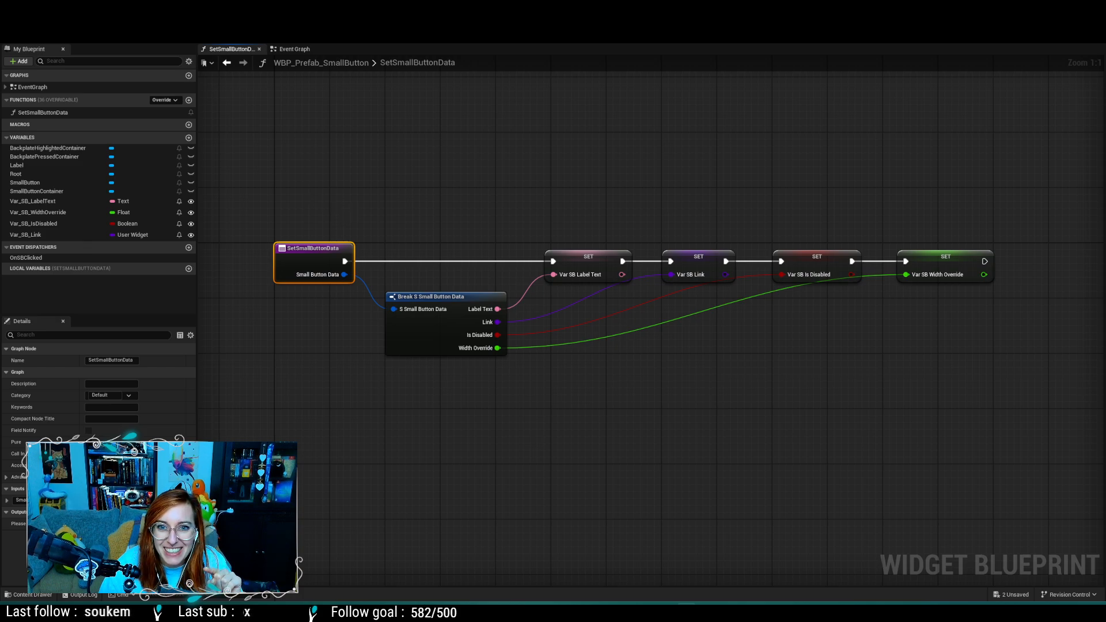
Step: Add a function named SetNavPromptData to WBP_Prefab_NavPrompt and reposition its entry node in the function graph
left_click(288, 21)
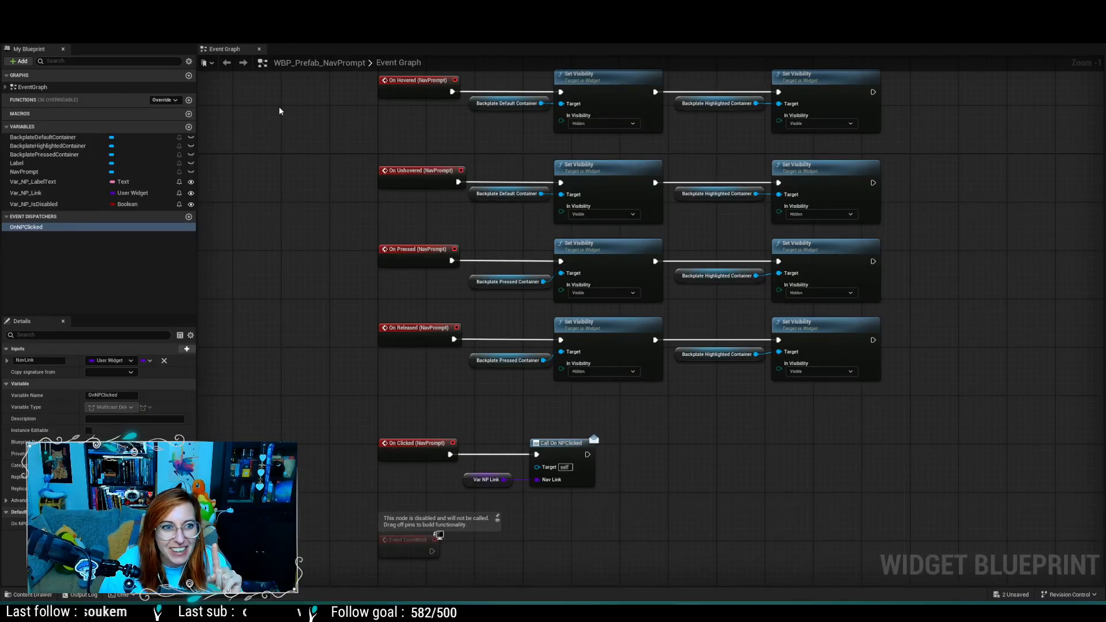
left_click(189, 100)
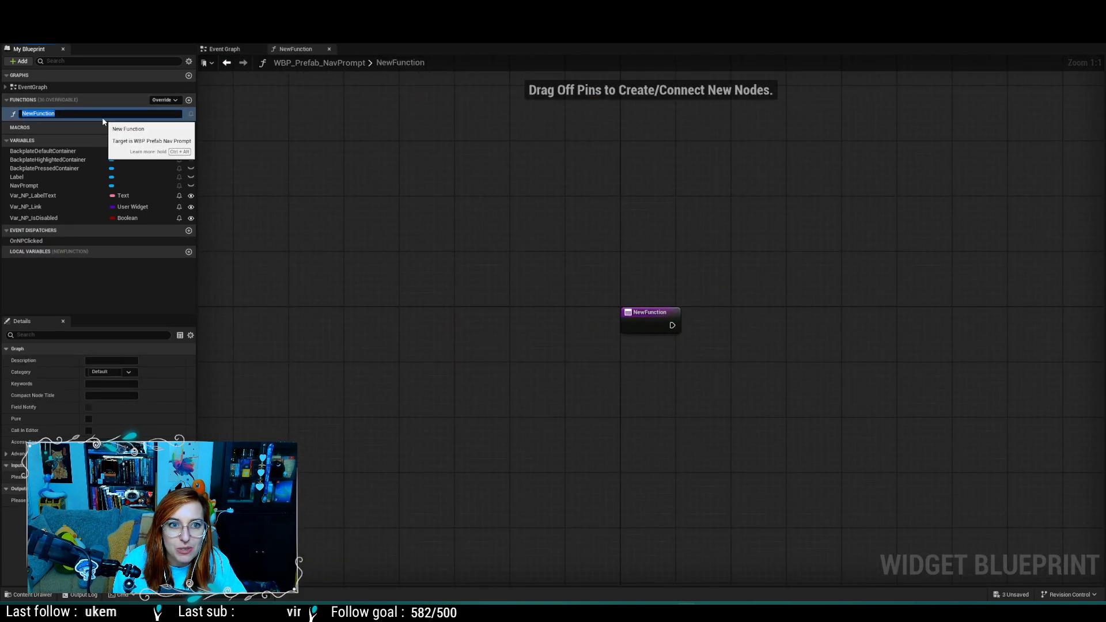
type("SetNav")
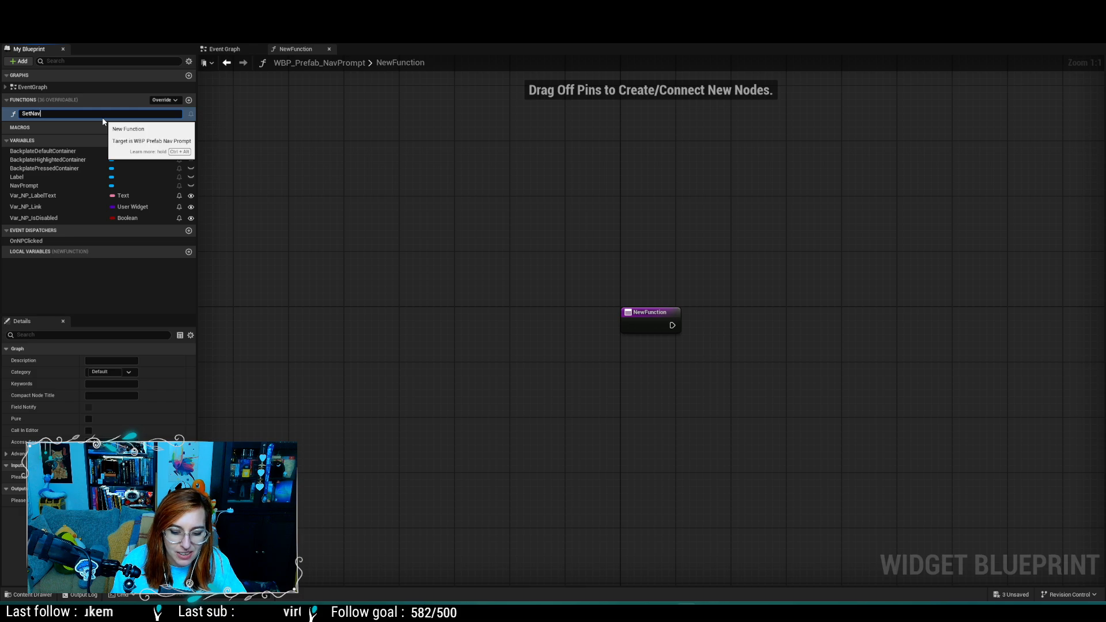
type("Prompt")
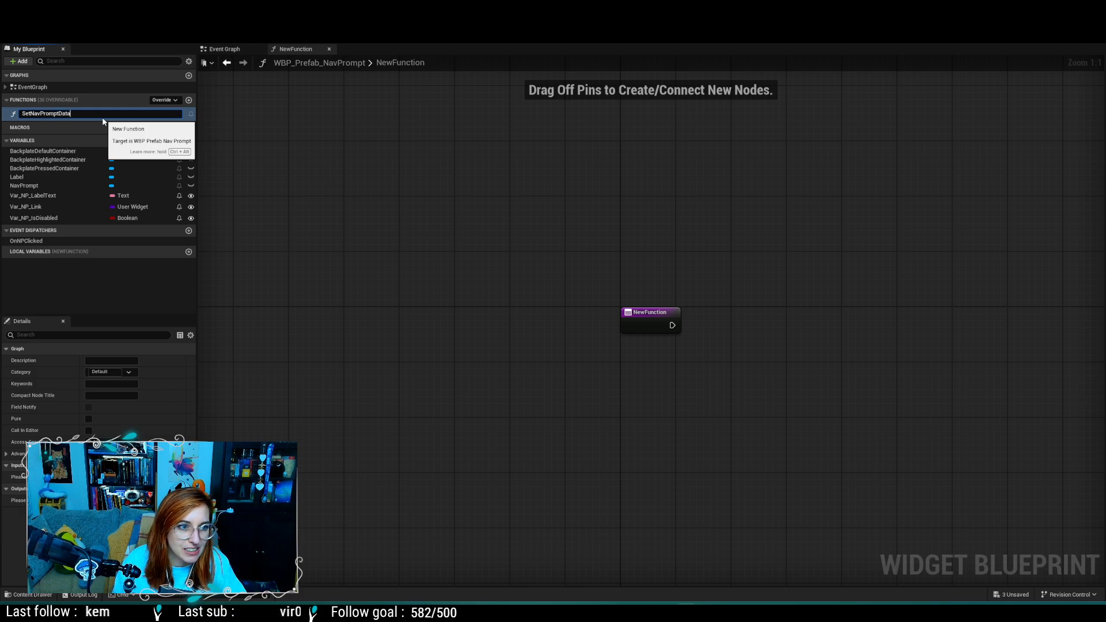
type("Data")
key("Return")
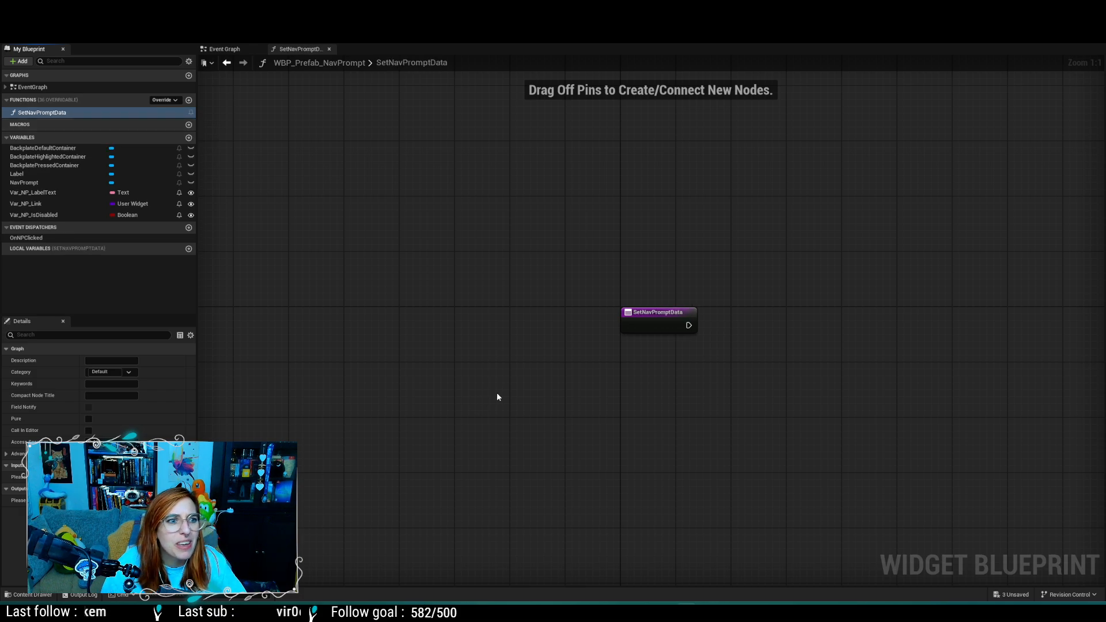
left_click_drag(633, 314, 446, 280)
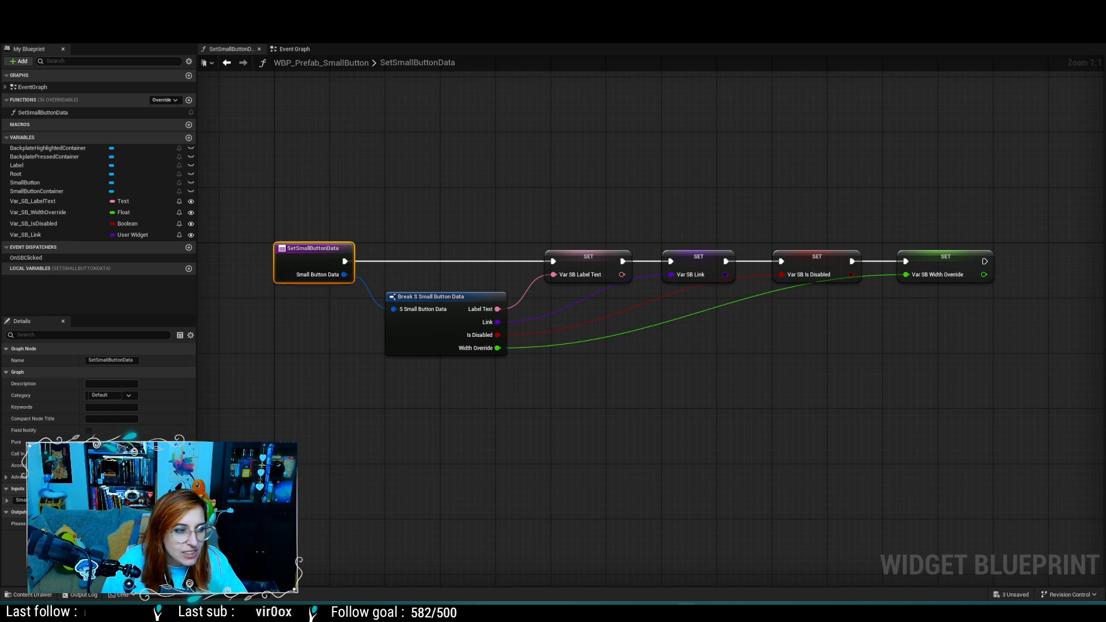
Step: Following the small button function's input, add an input parameter named NavPromptData to SetNavPromptData
left_click(7, 500)
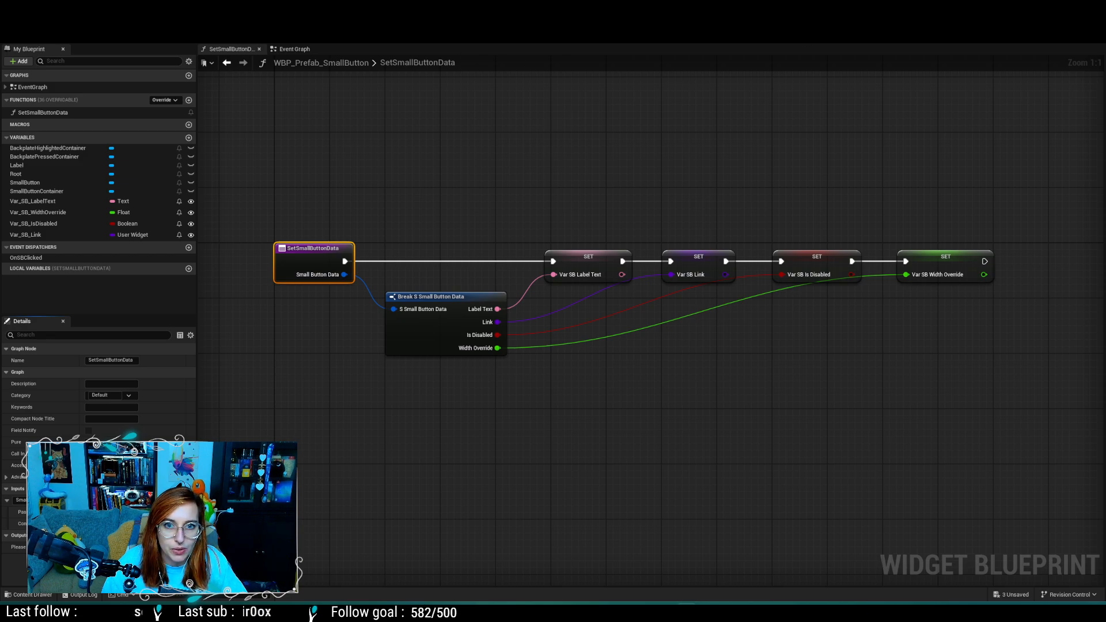
key("ctrl+Tab")
key("ctrl+Tab")
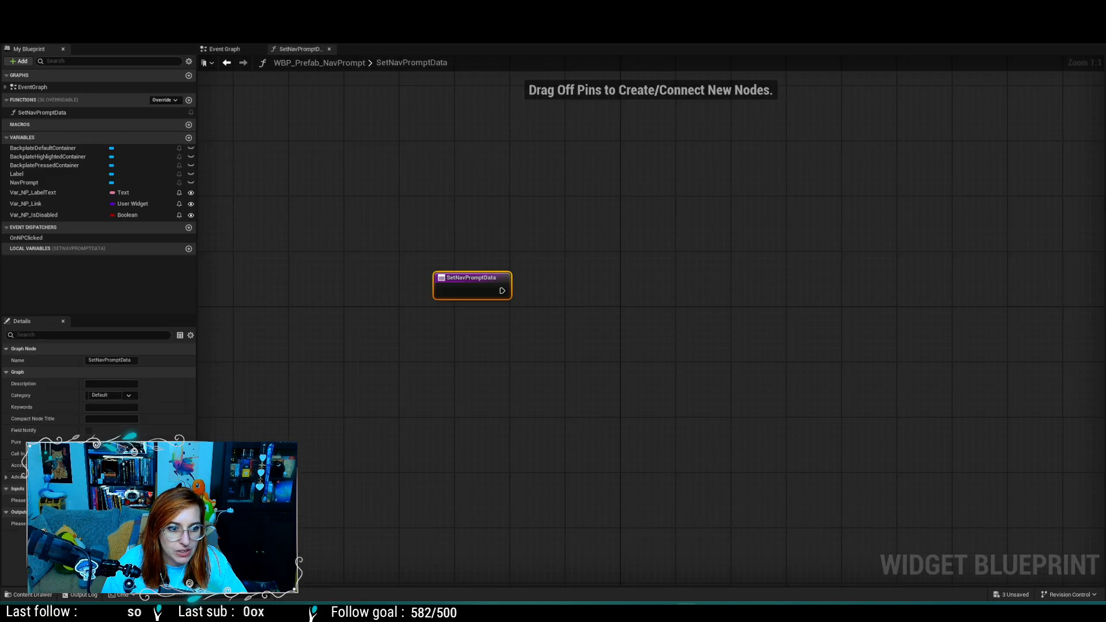
left_click(188, 489)
left_click(41, 501)
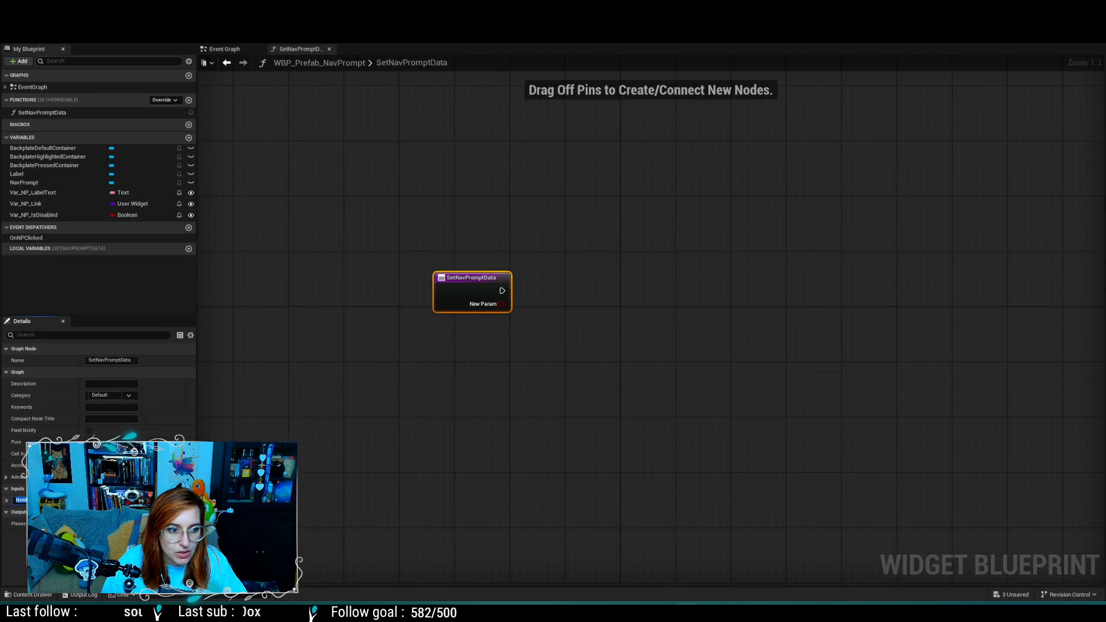
key("ctrl+Tab")
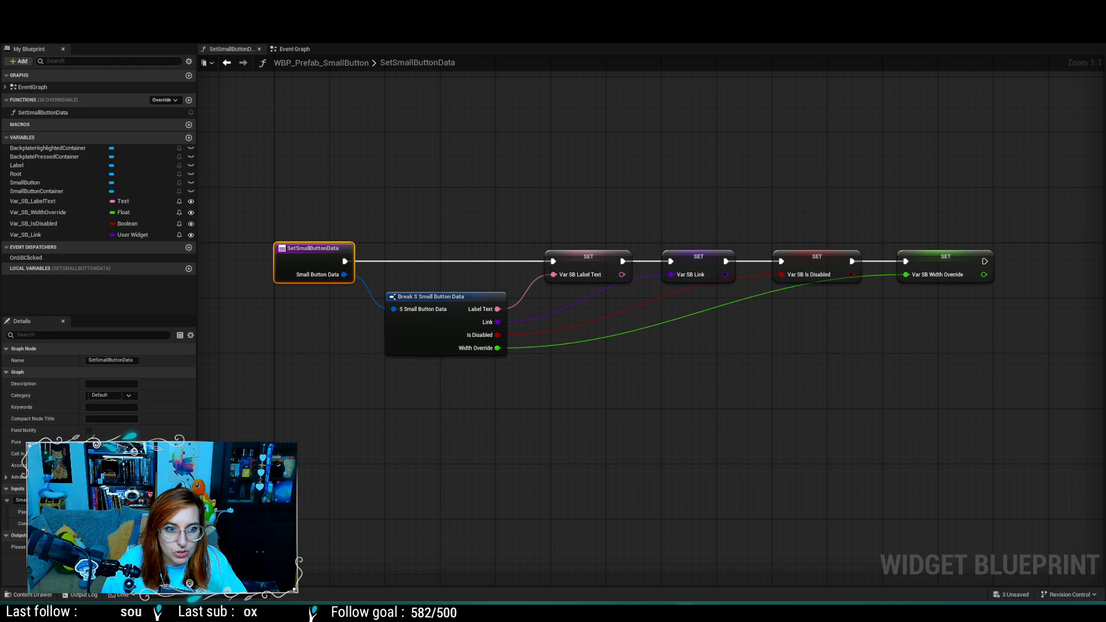
key("ctrl+Tab")
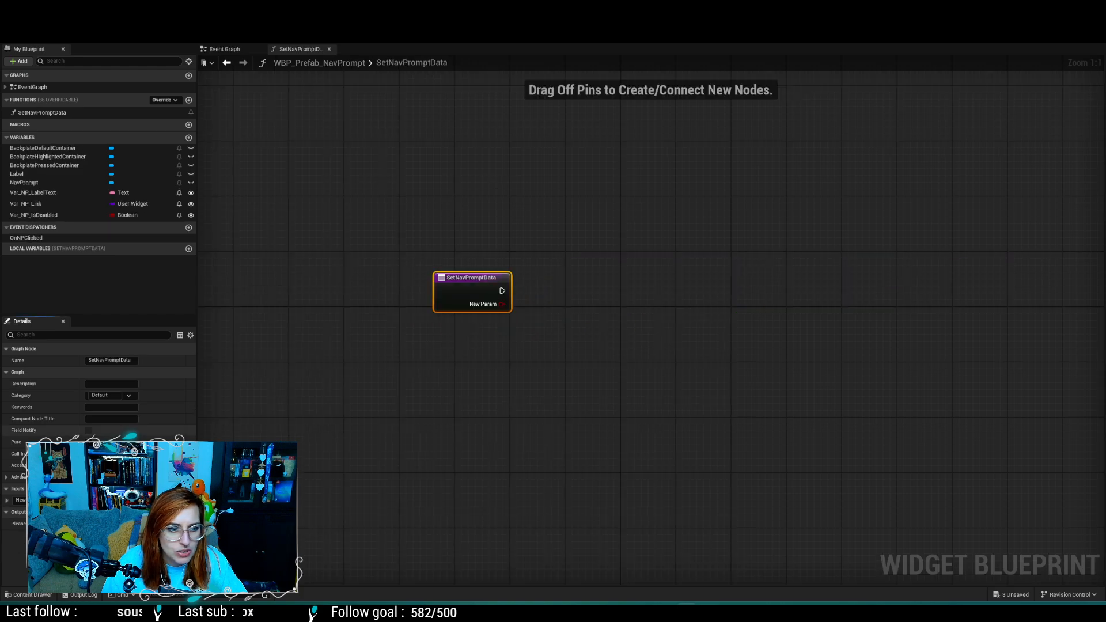
left_click(42, 501)
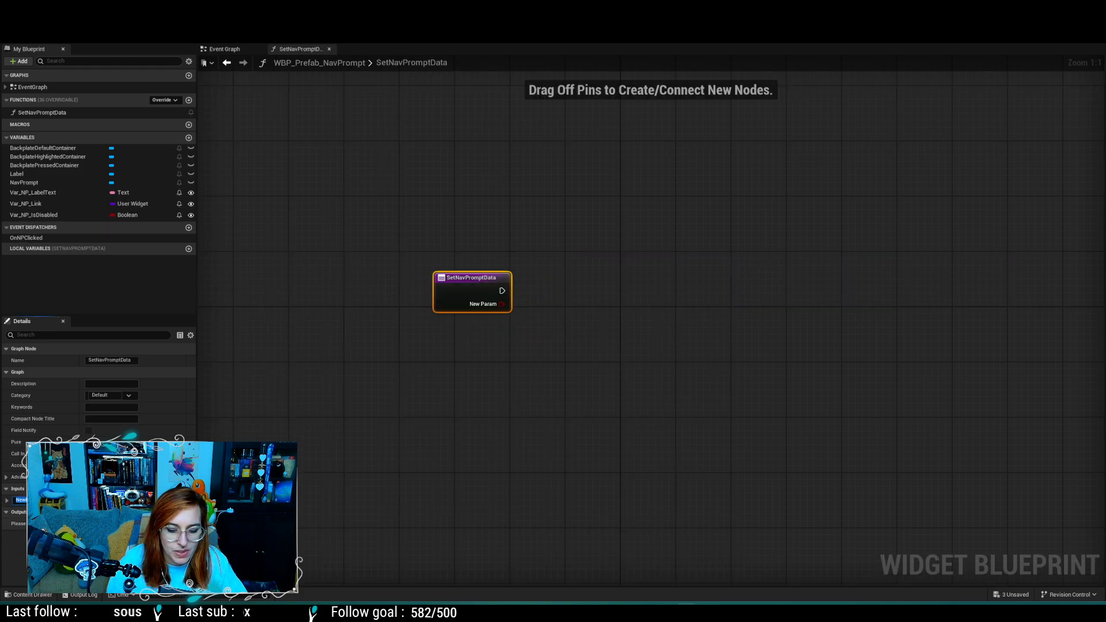
type("NavP")
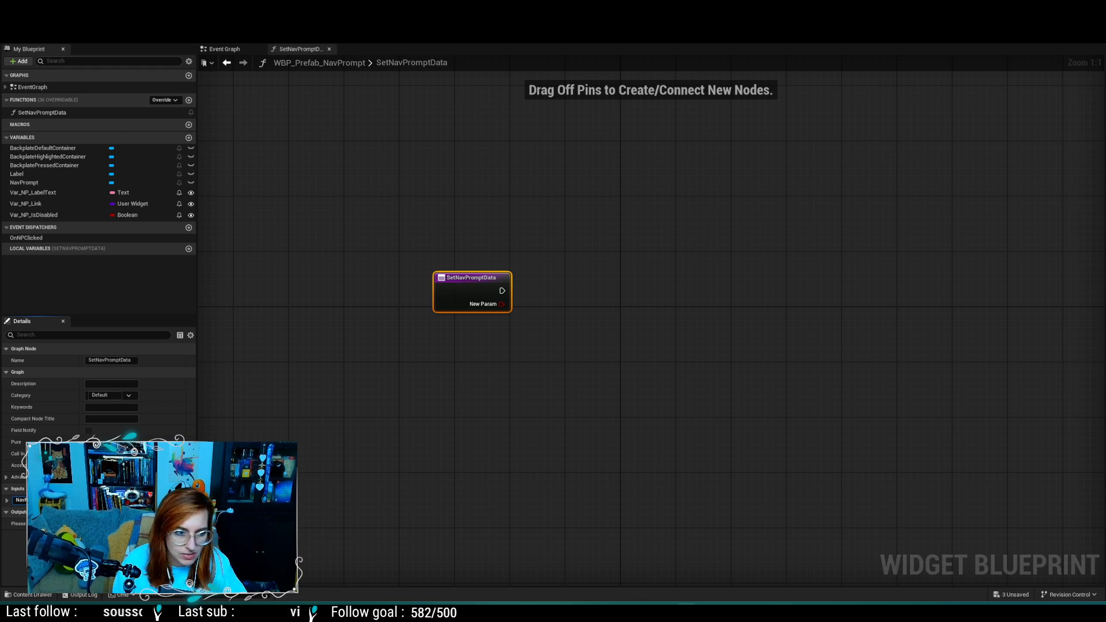
key("Return")
Step: Set the type of the NavPromptData input to the S Nav Prompt Data structure
left_click(111, 500)
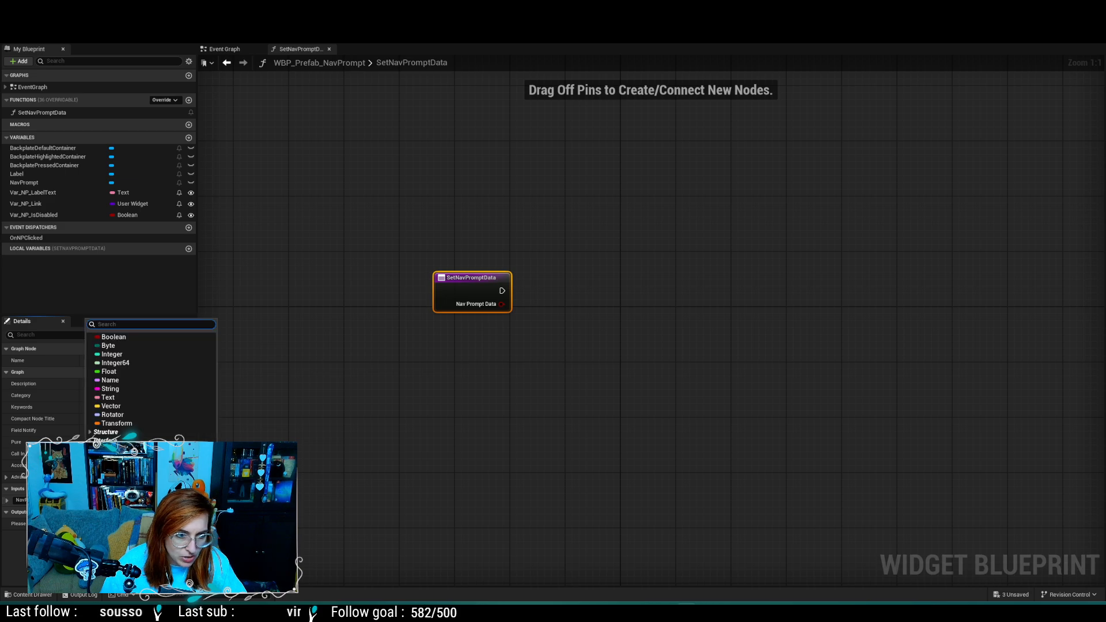
type("nav")
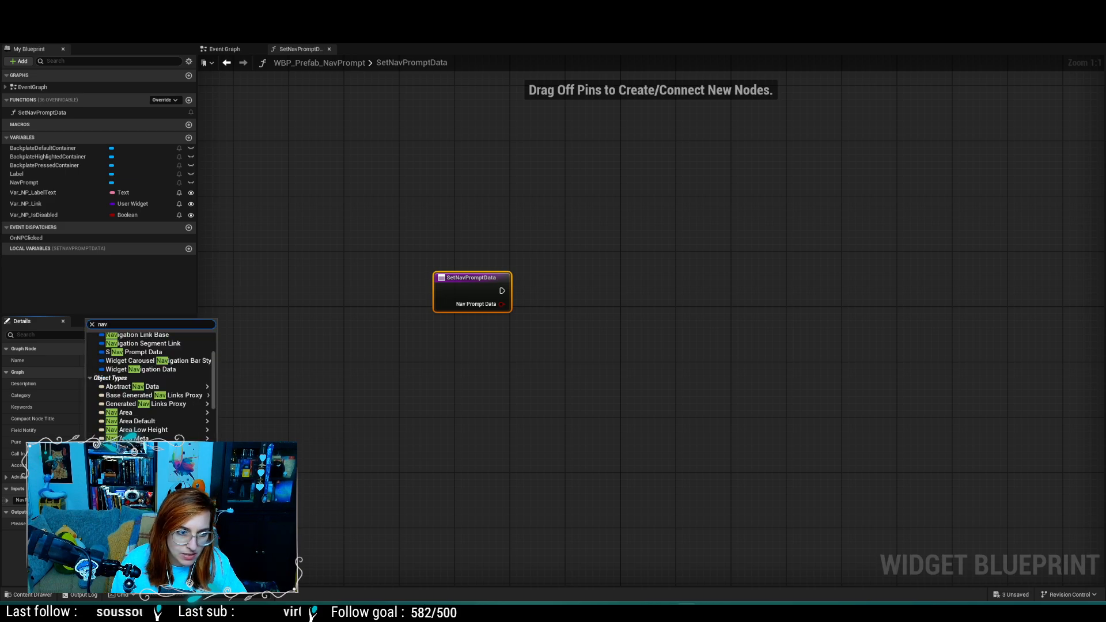
type("p")
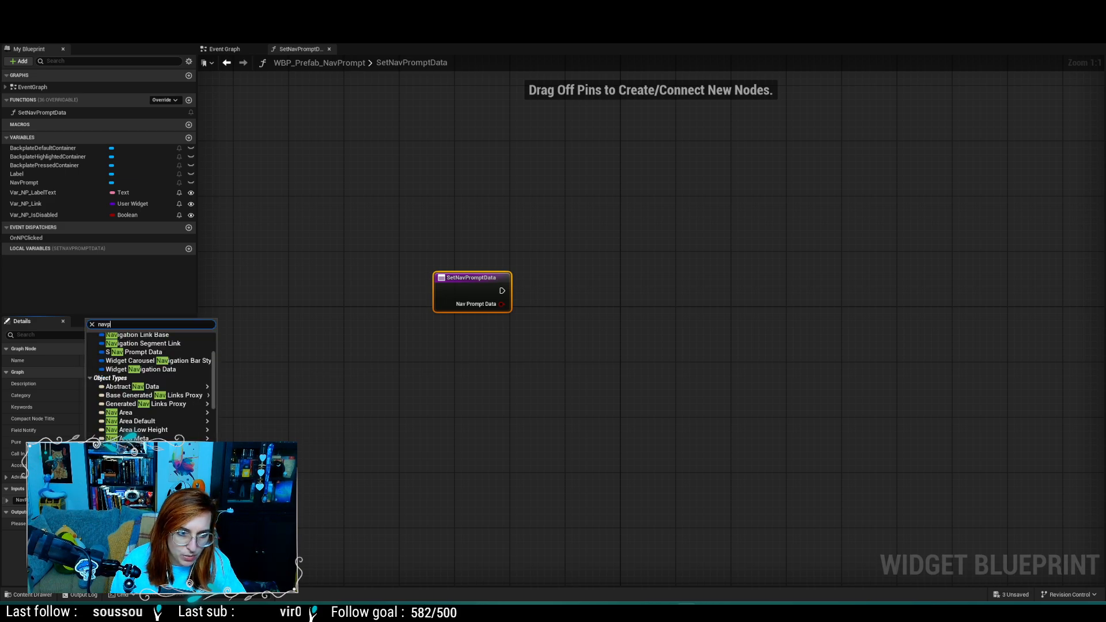
type("rom")
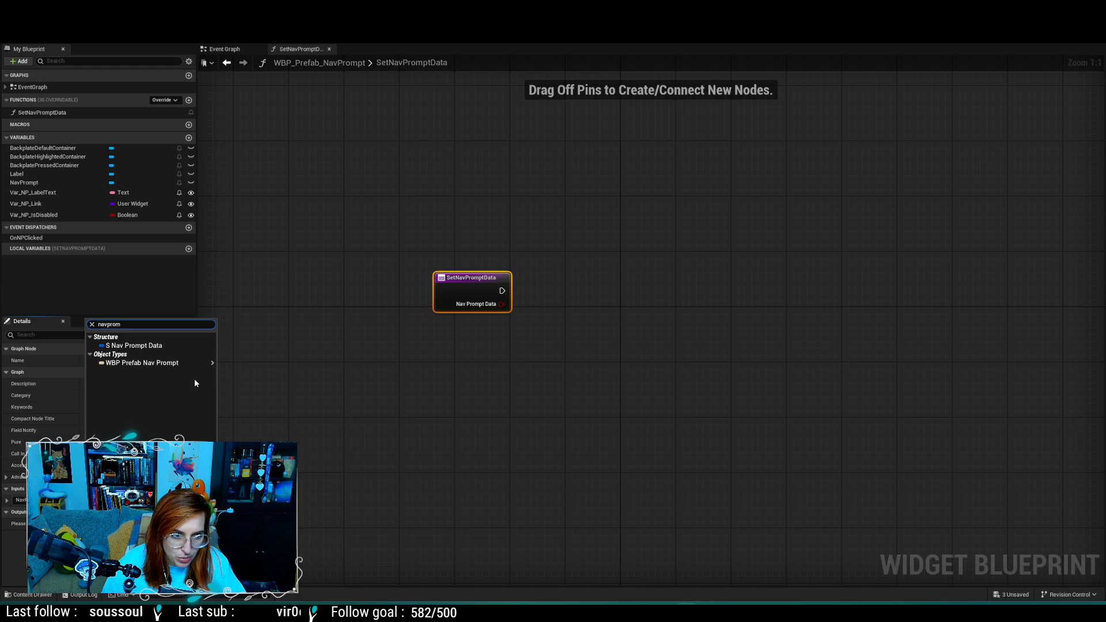
left_click(154, 345)
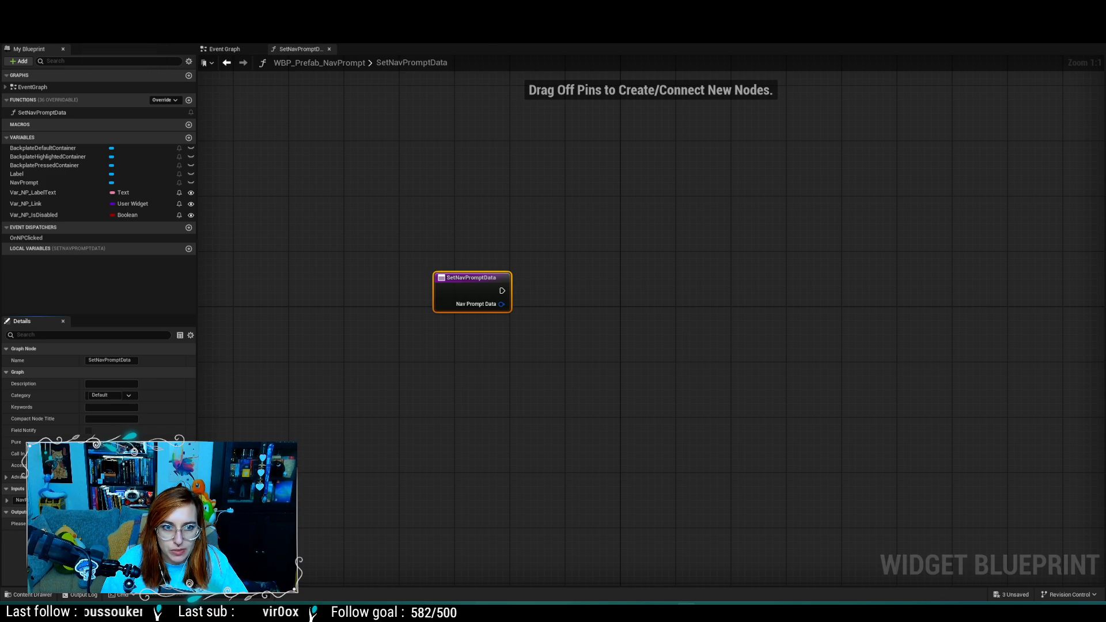
Step: Following the SetSmallButtonData layout, add a Break S Nav Prompt Data node fed by the Nav Prompt Data input
left_click(362, 22)
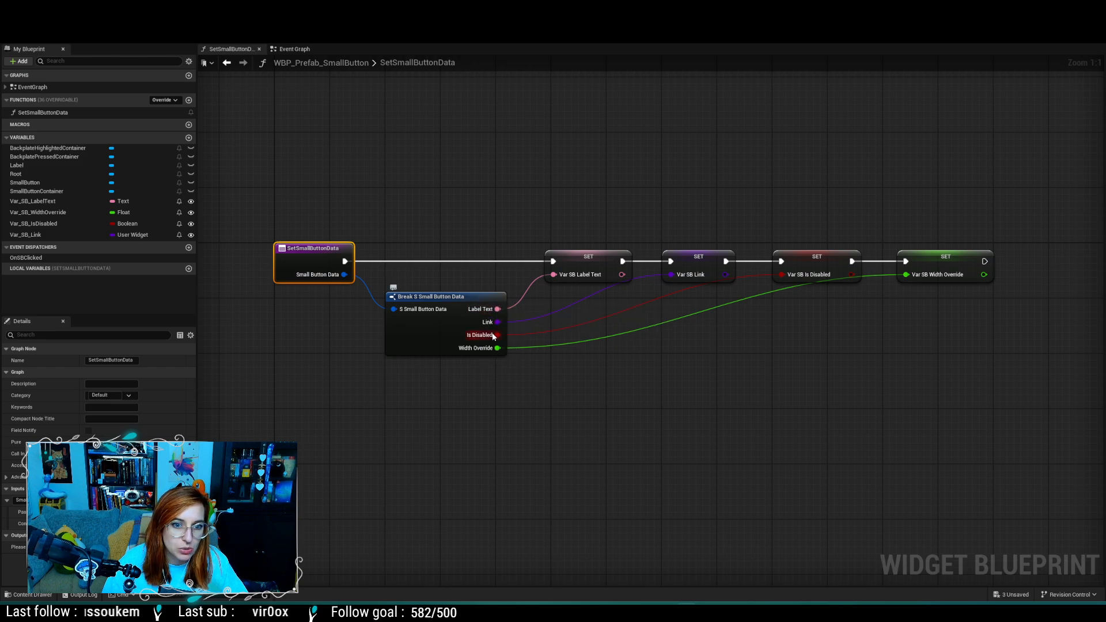
left_click(444, 19)
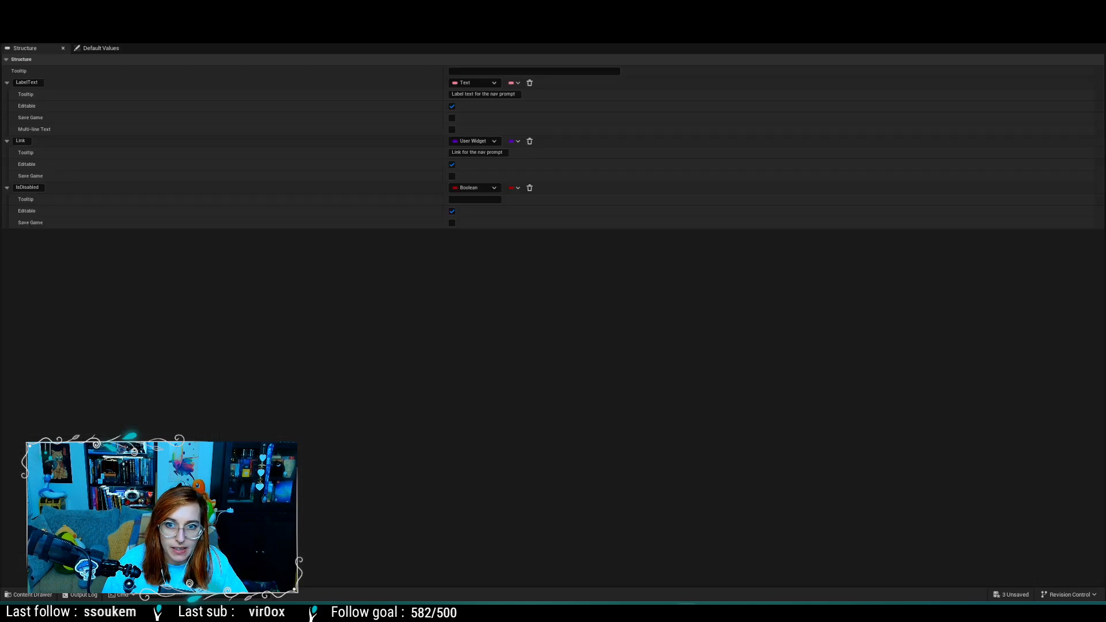
left_click(518, 19)
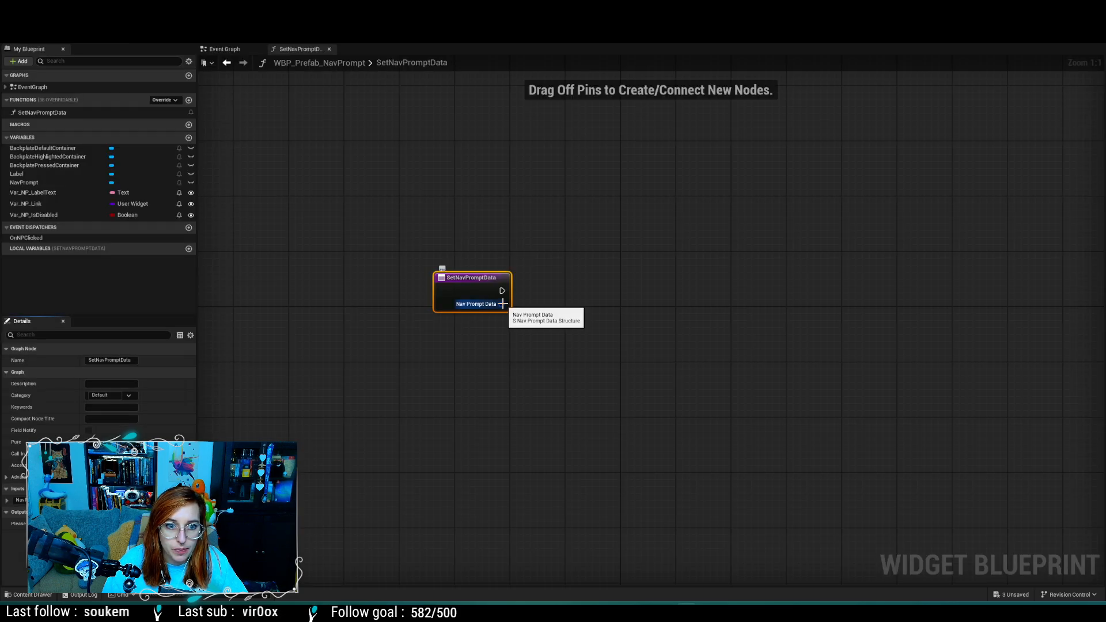
left_click_drag(502, 304, 577, 338)
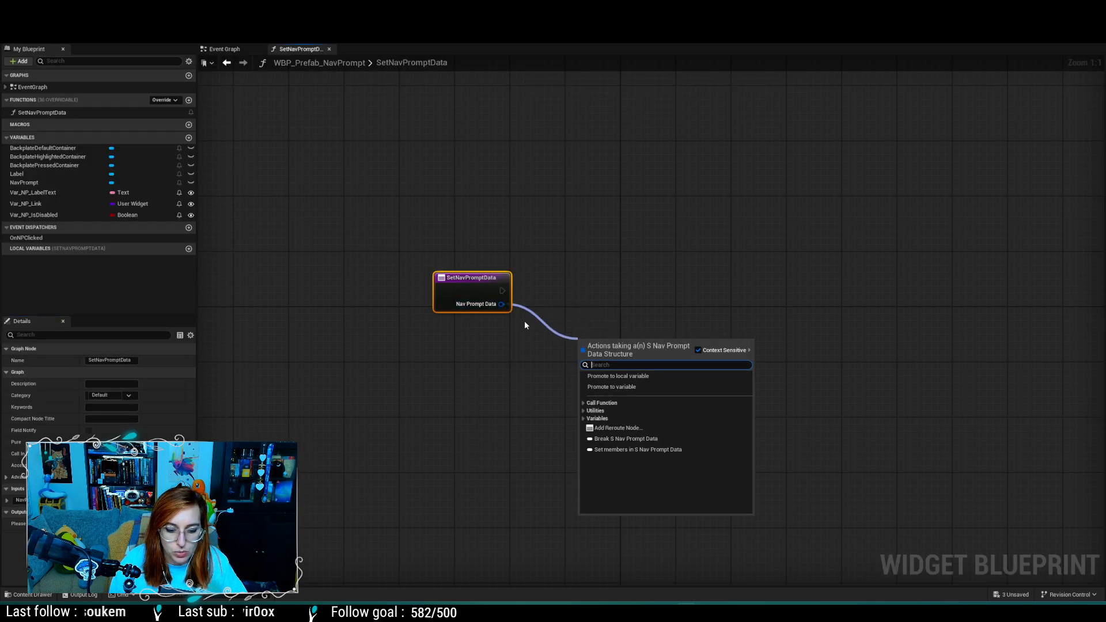
type("break")
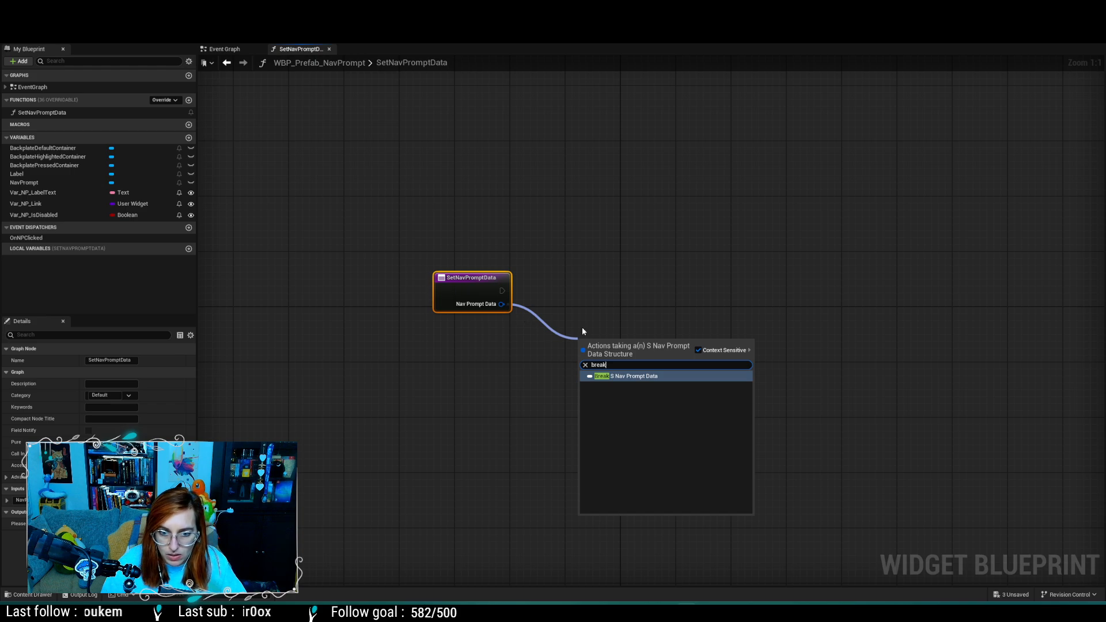
left_click(677, 376)
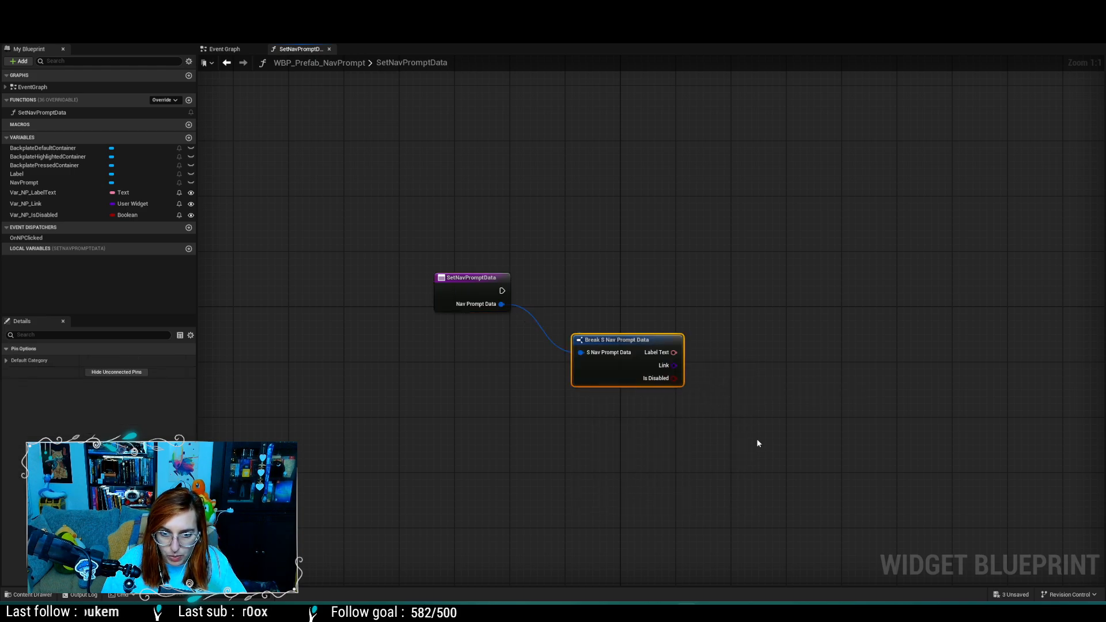
right_click_drag(798, 420, 681, 424)
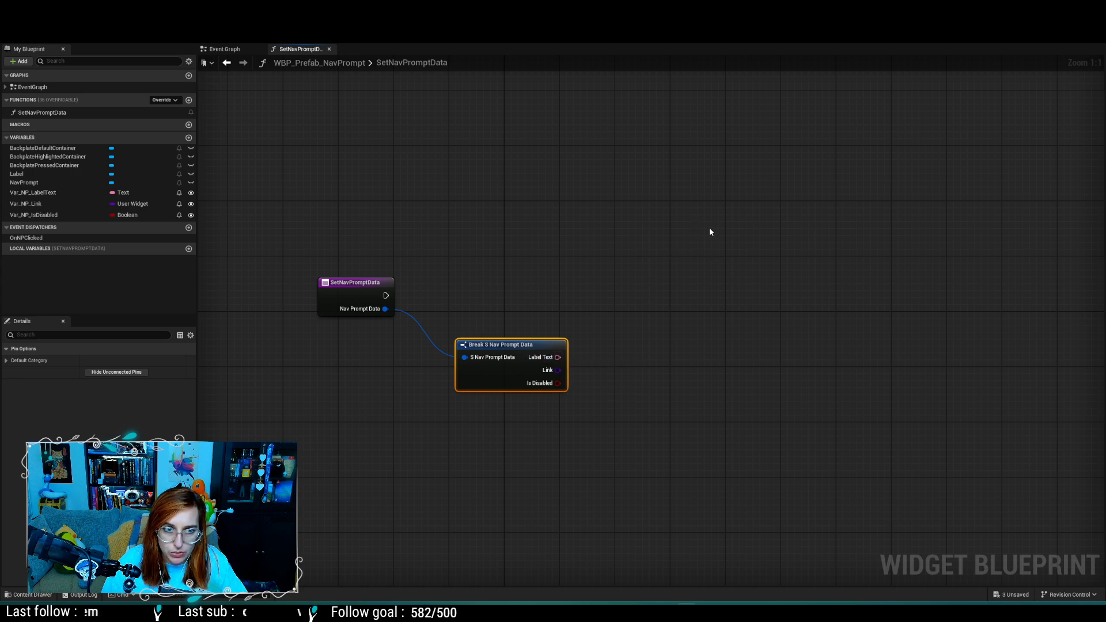
Step: After reviewing the event graph, structure and small button function, feed Label Text into a Set Var NP Label Text node placed above the break node
left_click(224, 51)
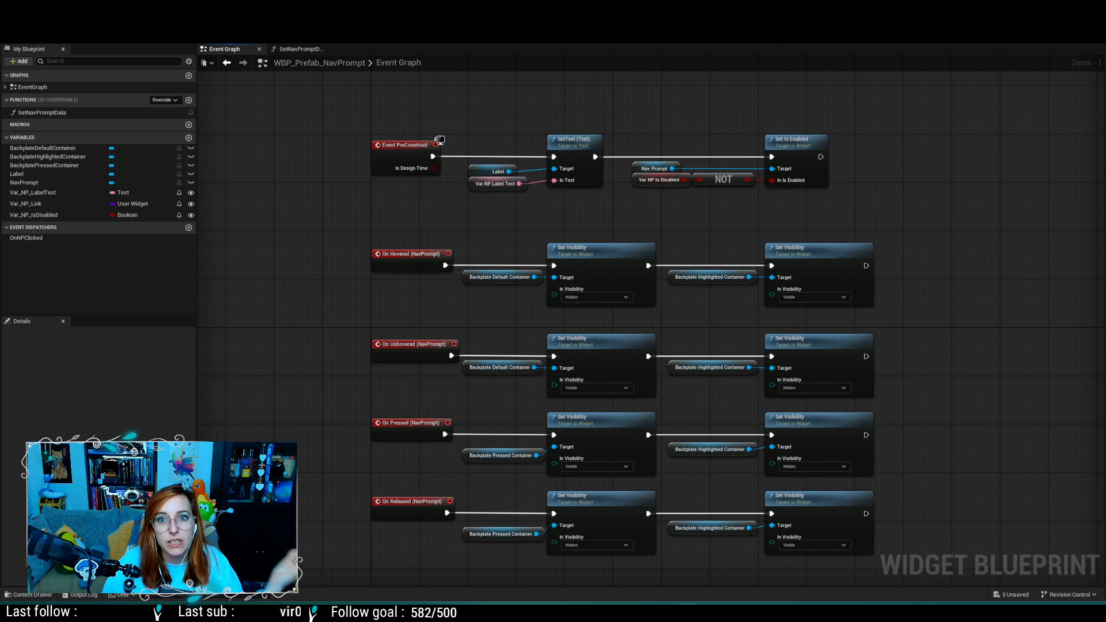
left_click(345, 10)
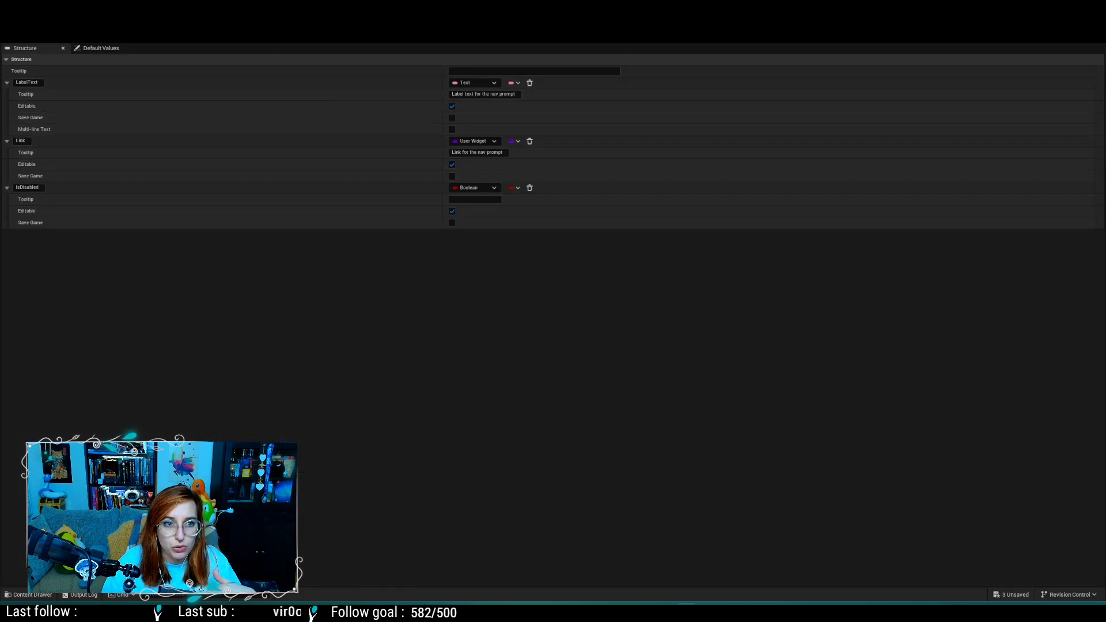
left_click(404, 21)
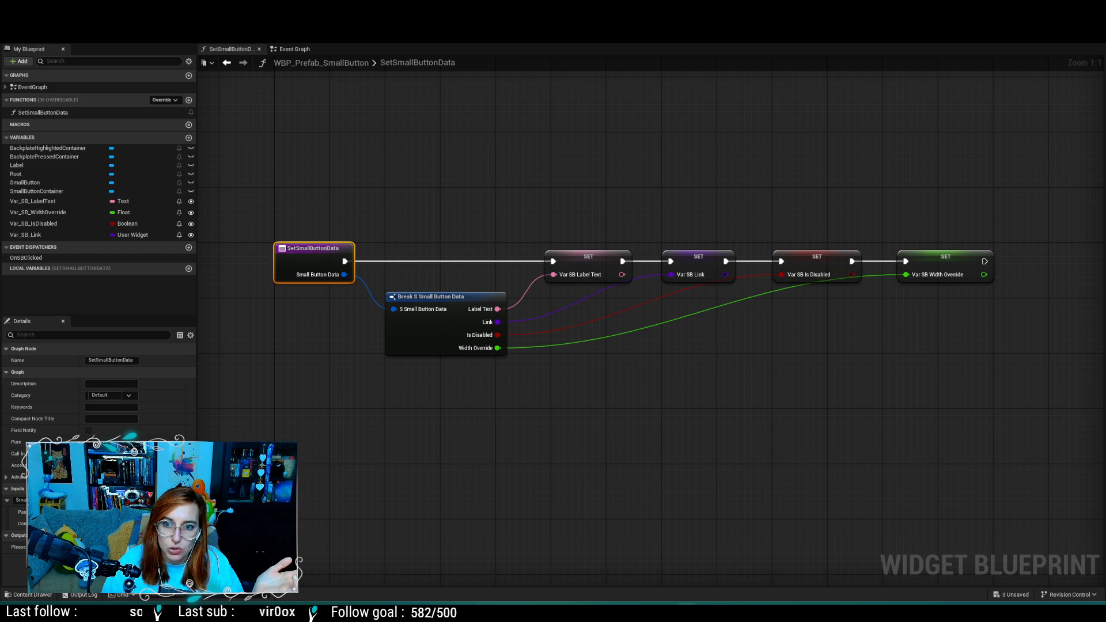
left_click(473, 21)
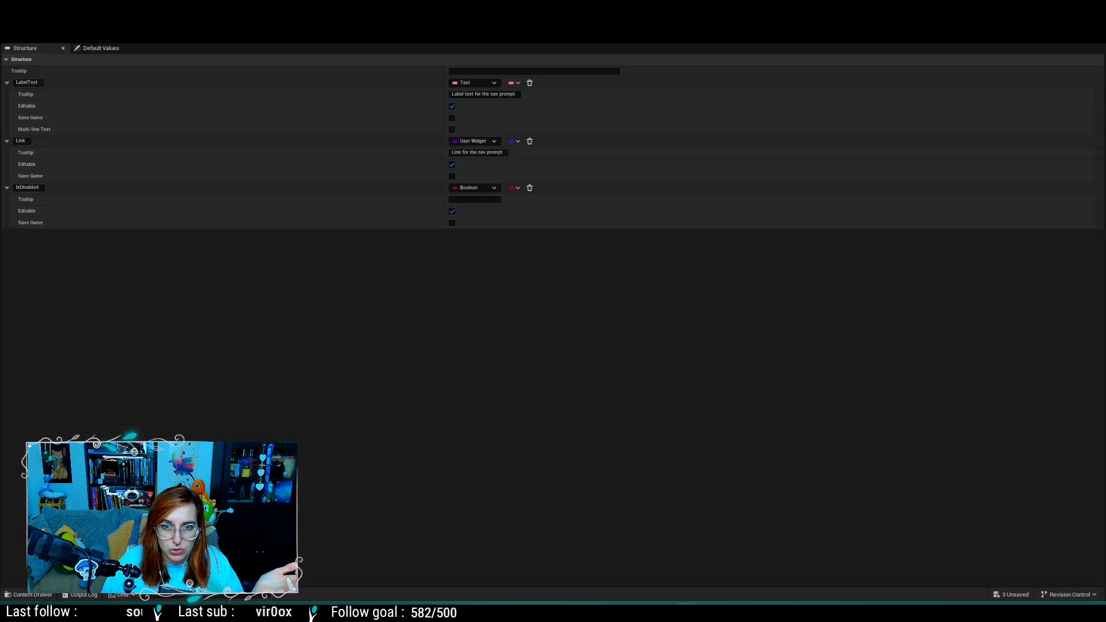
left_click(611, 12)
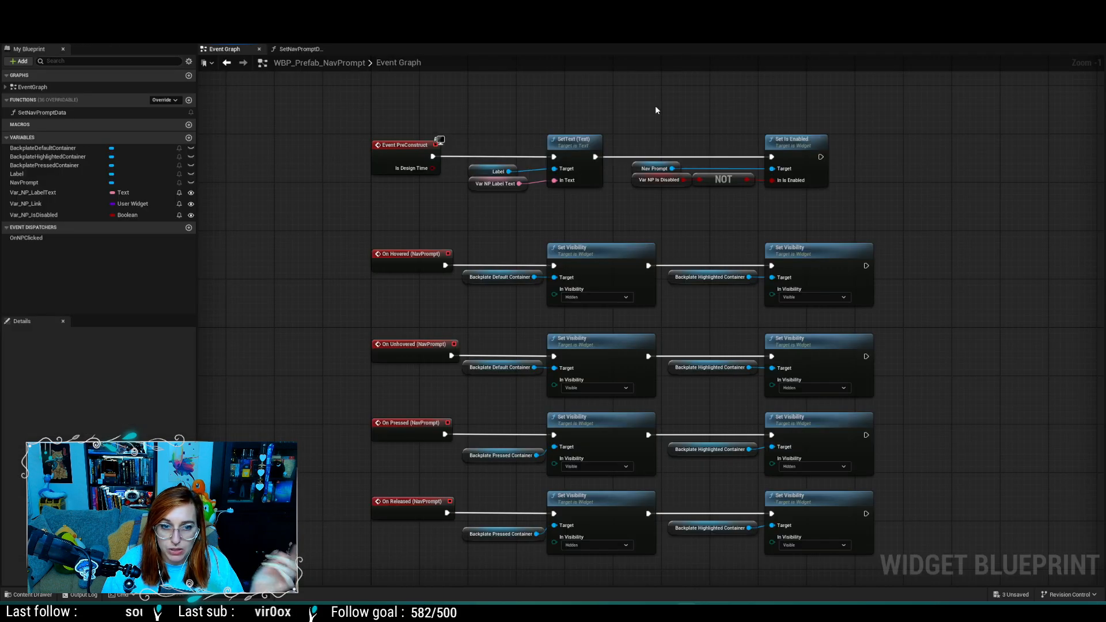
left_click(295, 50)
right_click_drag(664, 421, 526, 440)
right_click_drag(447, 405, 517, 424)
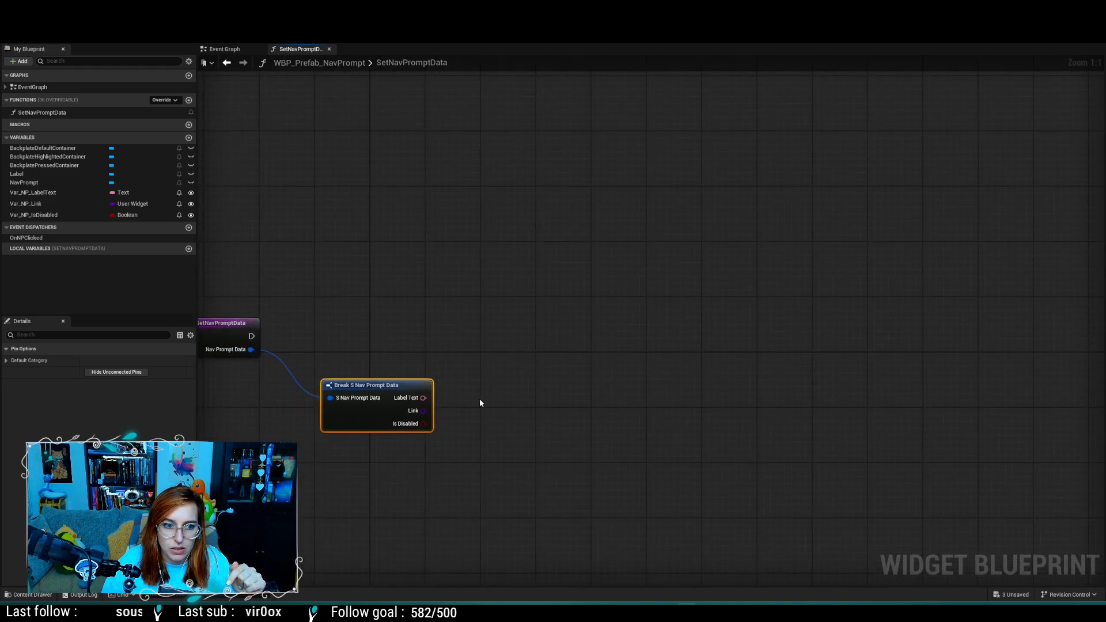
left_click_drag(423, 397, 511, 344)
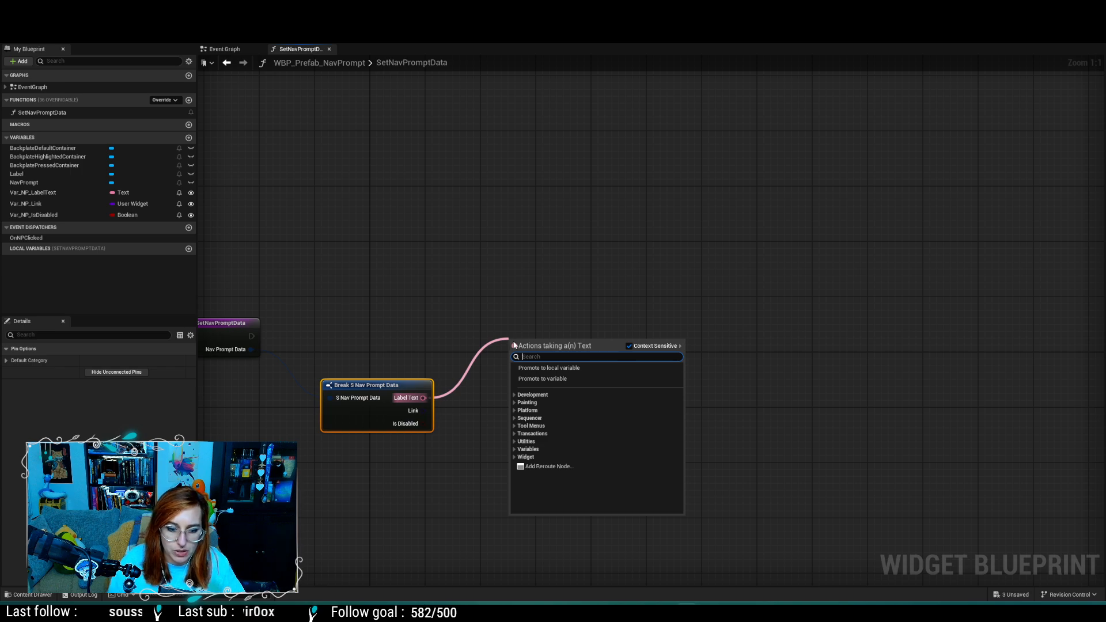
type("set tex")
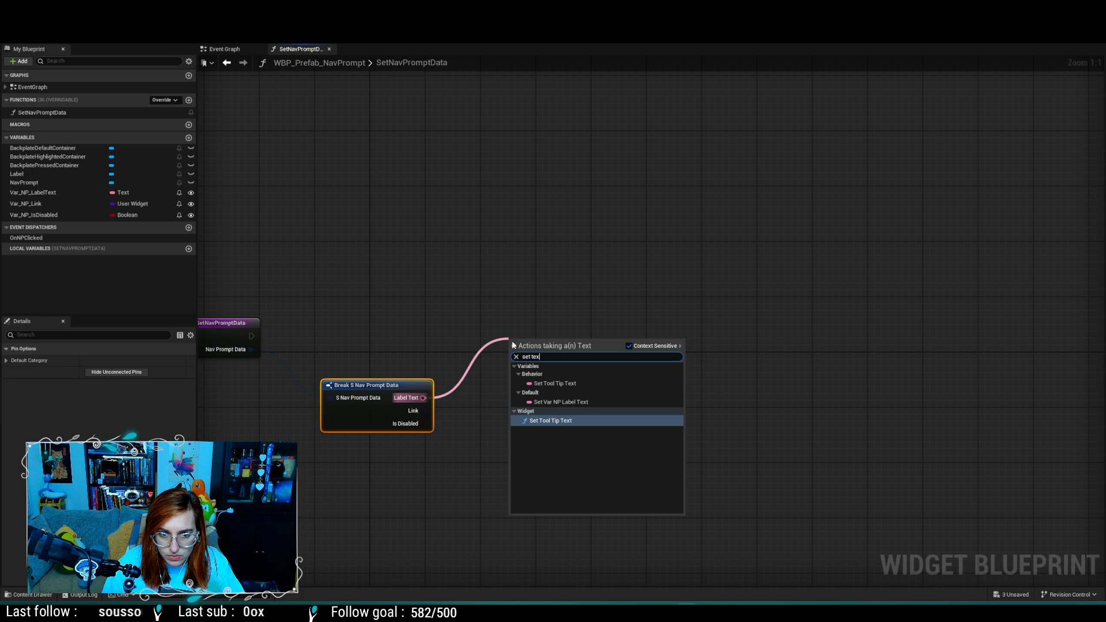
left_click(549, 402)
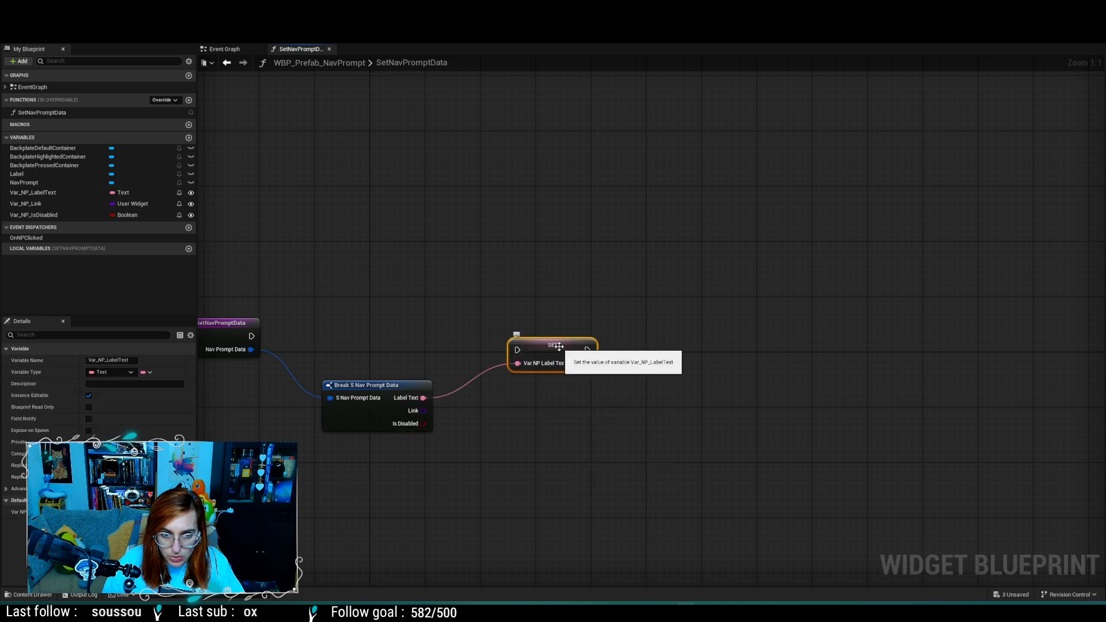
left_click_drag(556, 345, 528, 330)
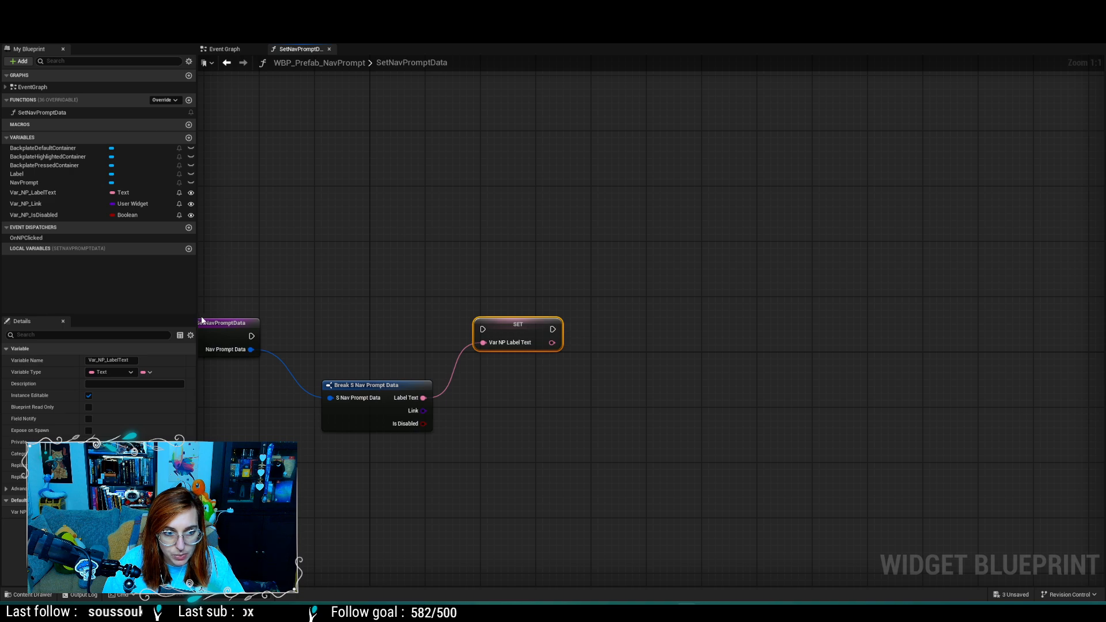
Step: Run the function entry into the Label Text setter, followed by a Set Var NP Link node fed by the break node's Link output
left_click_drag(251, 336, 530, 331)
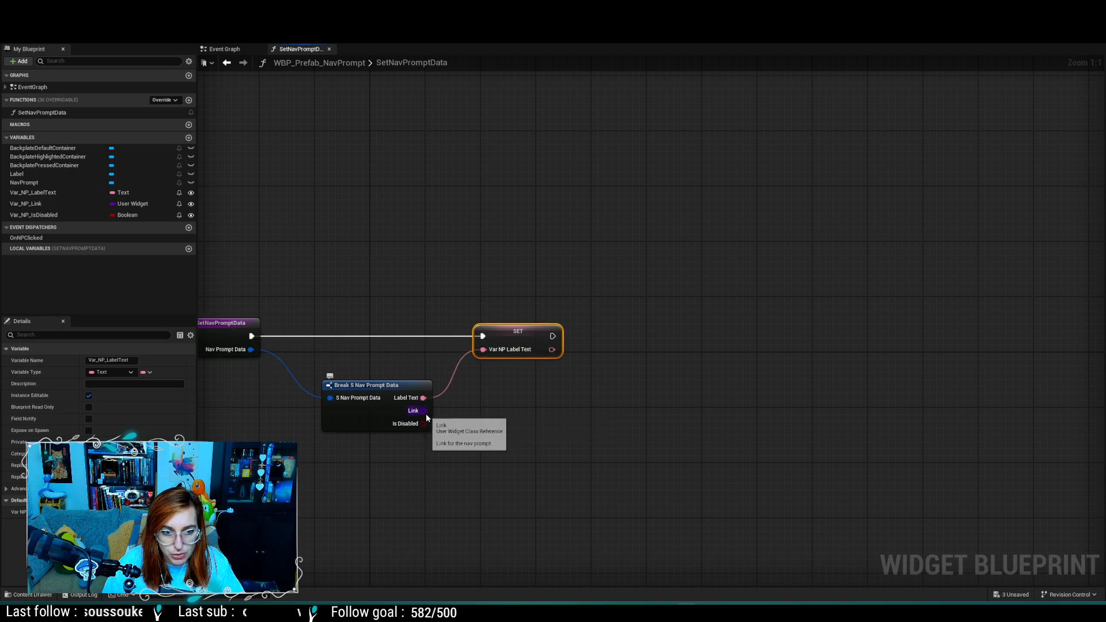
left_click_drag(425, 411, 647, 361)
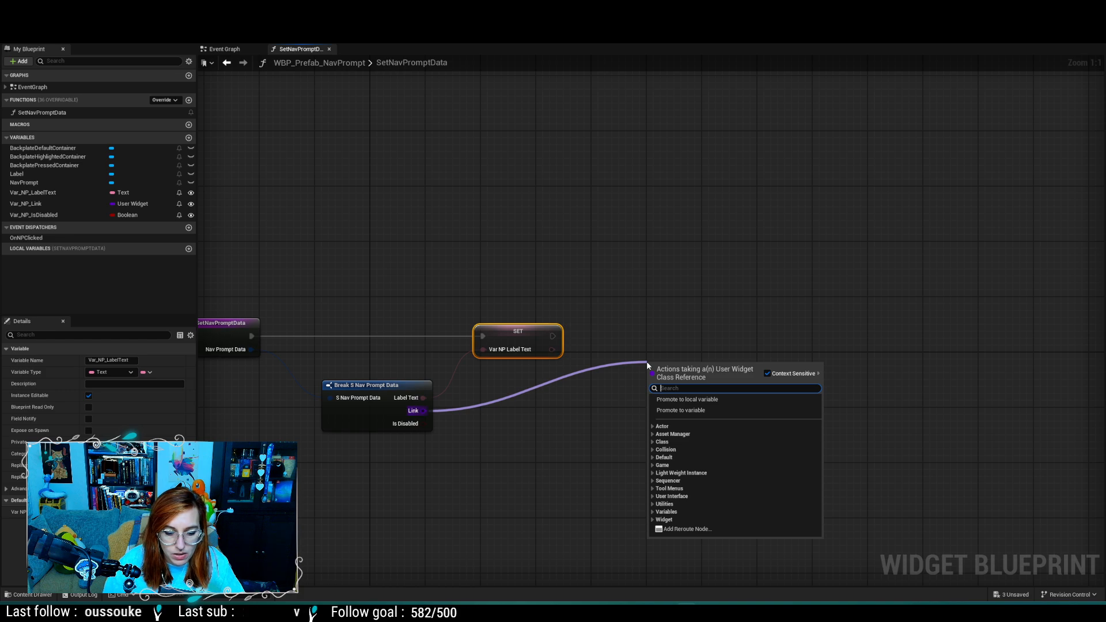
type("set np")
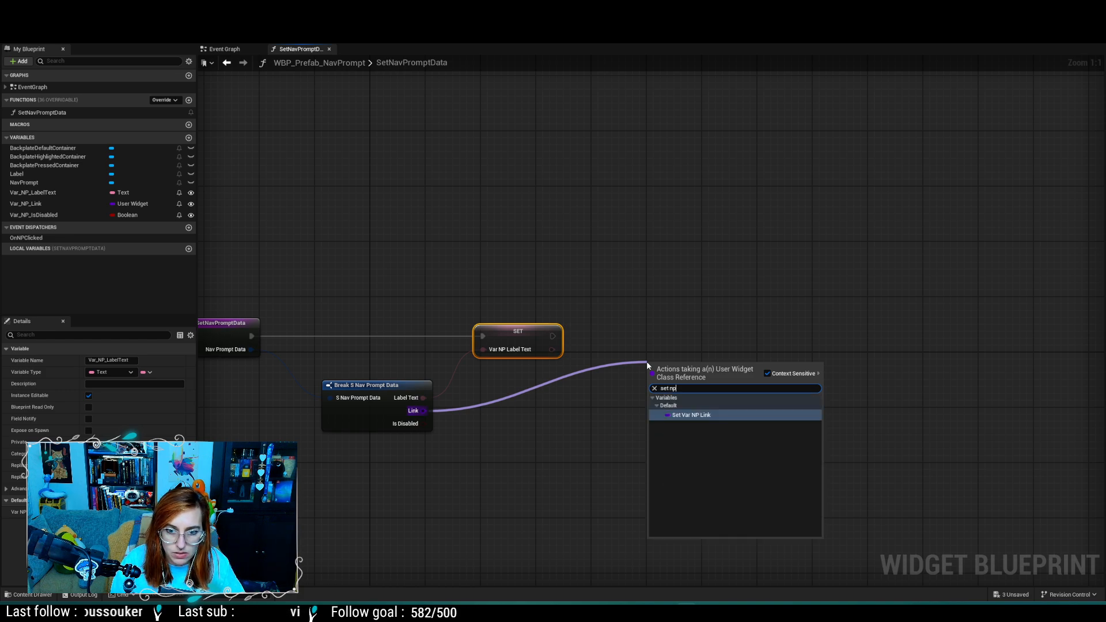
left_click(738, 416)
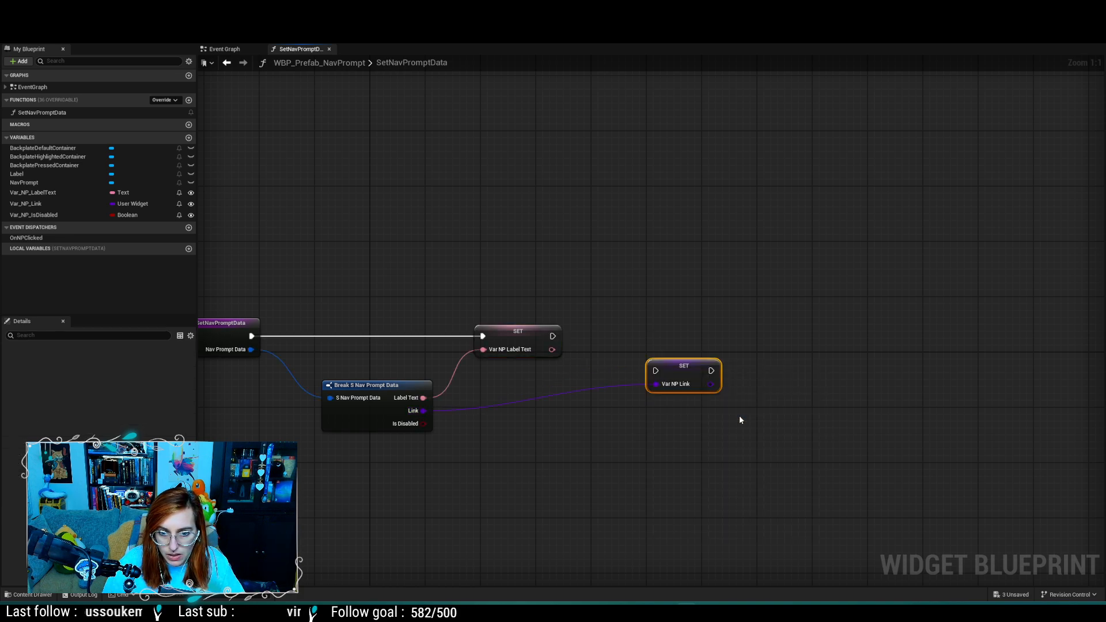
left_click_drag(697, 350, 694, 335)
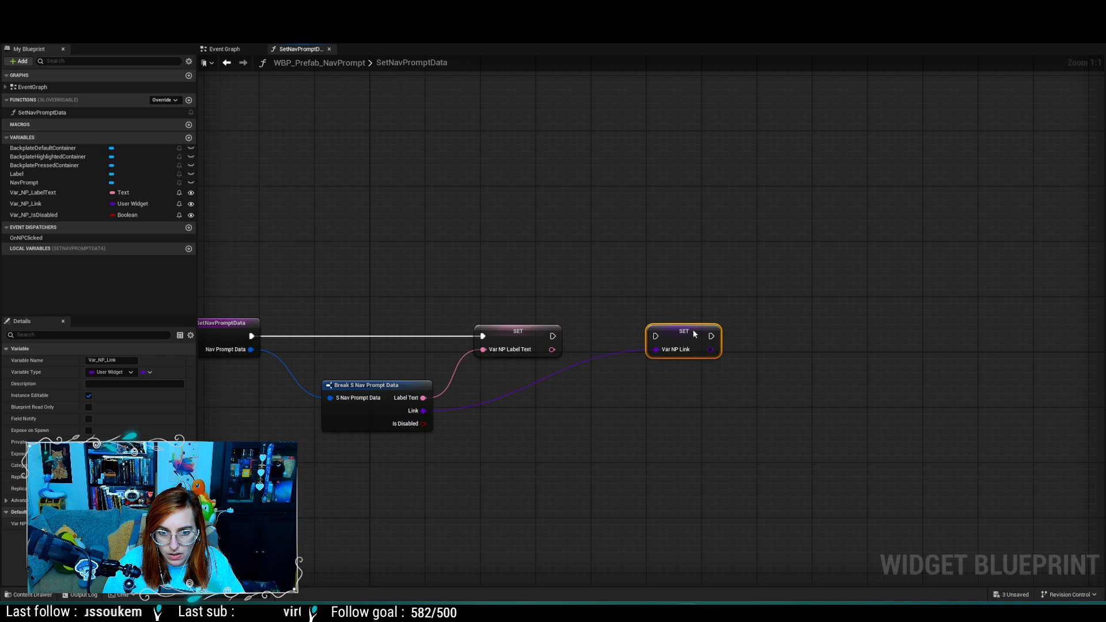
left_click_drag(561, 330, 655, 336)
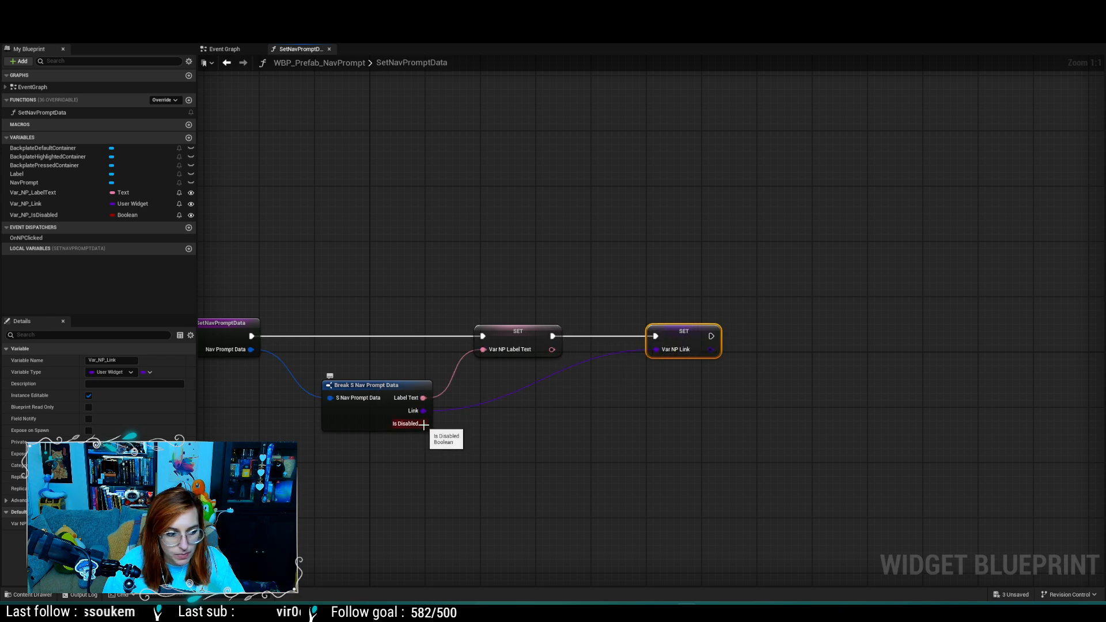
Step: Feed Is Disabled into a Set Var NP Is Disabled node aligned with the other setters and executed after the Link setter
left_click_drag(424, 424, 799, 366)
type("s")
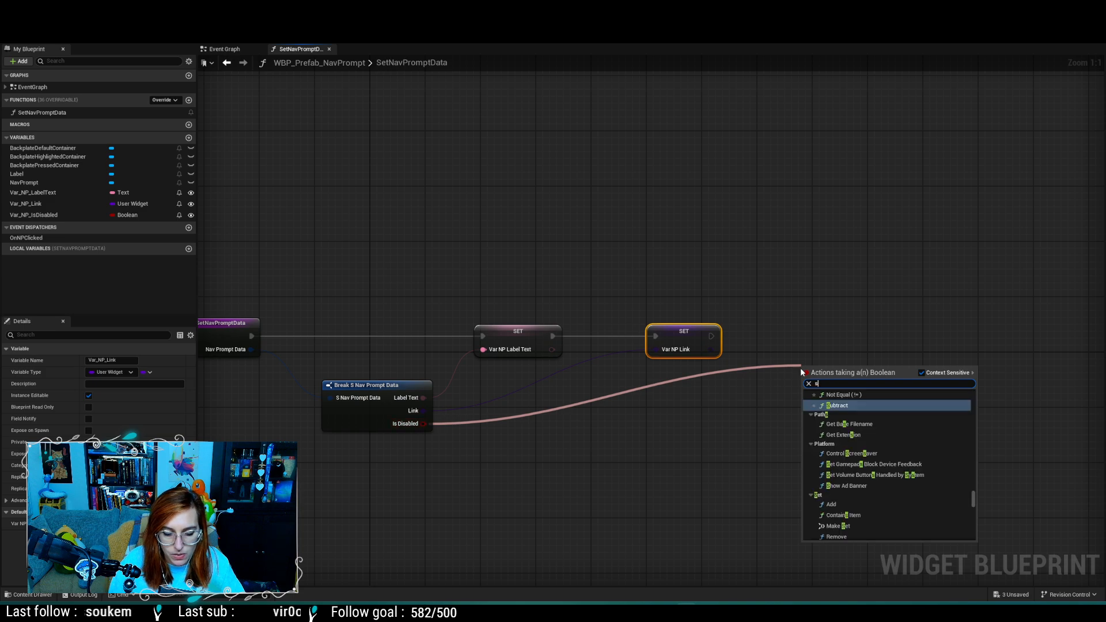
type("et np")
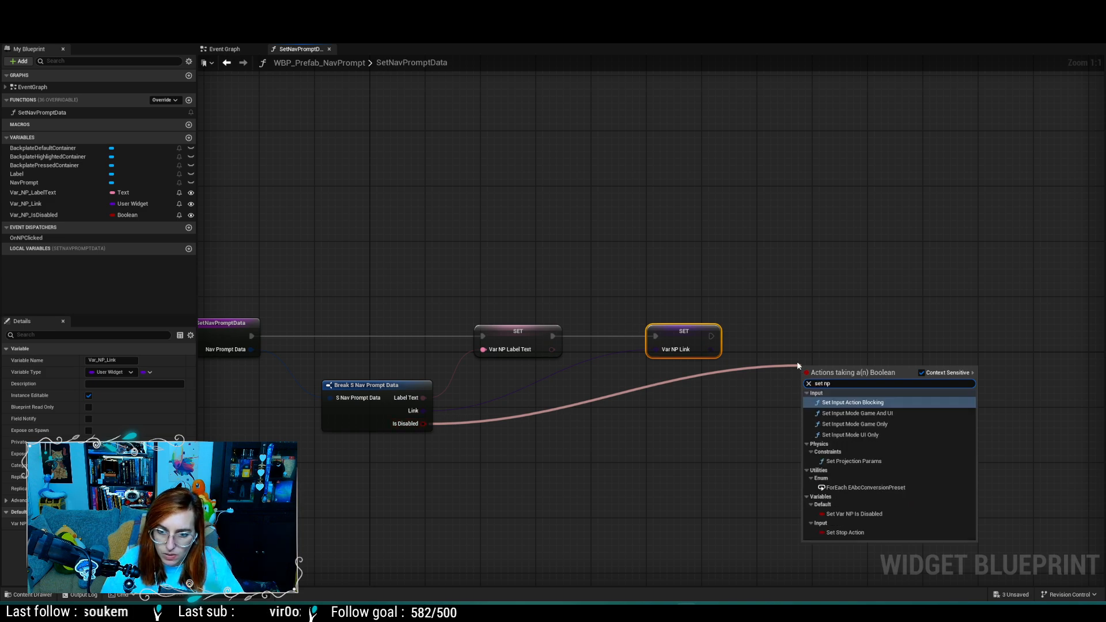
left_click(856, 513)
left_click_drag(838, 375, 836, 341)
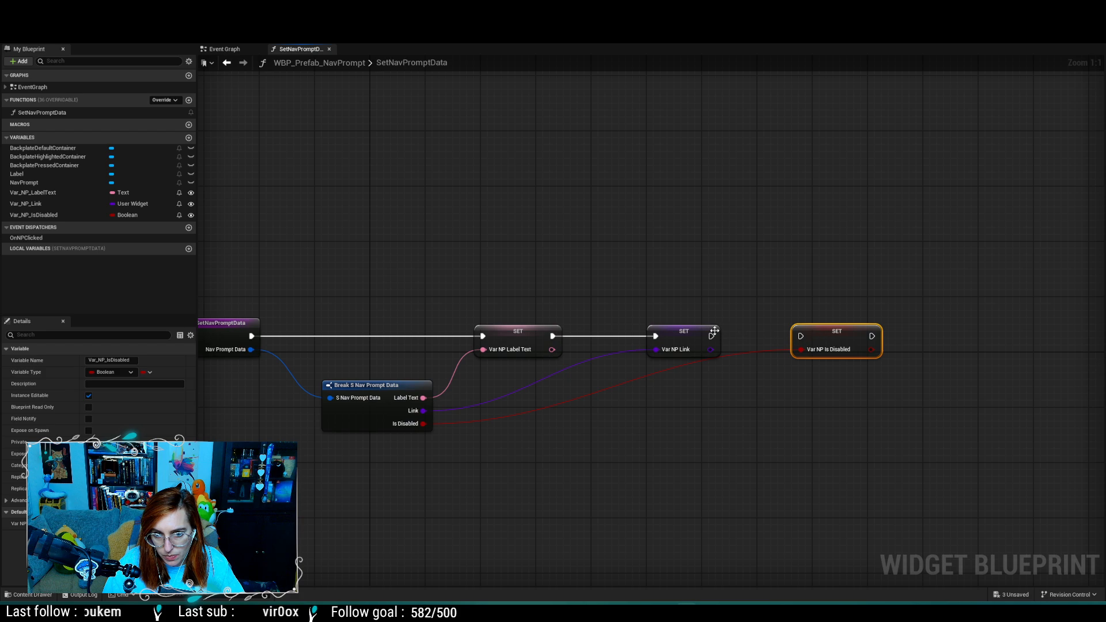
left_click_drag(711, 336, 801, 336)
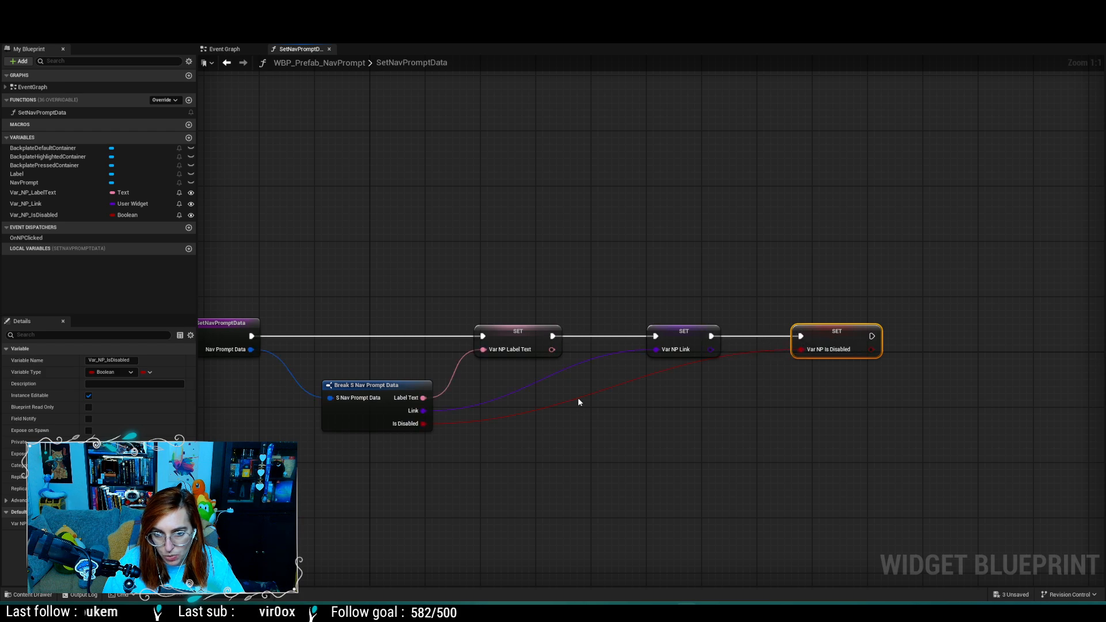
Step: Tidy SetNavPromptData like the small button function by closing the gaps between the Set nodes and moving the entry node nearer the break node
left_click_drag(496, 331, 475, 331)
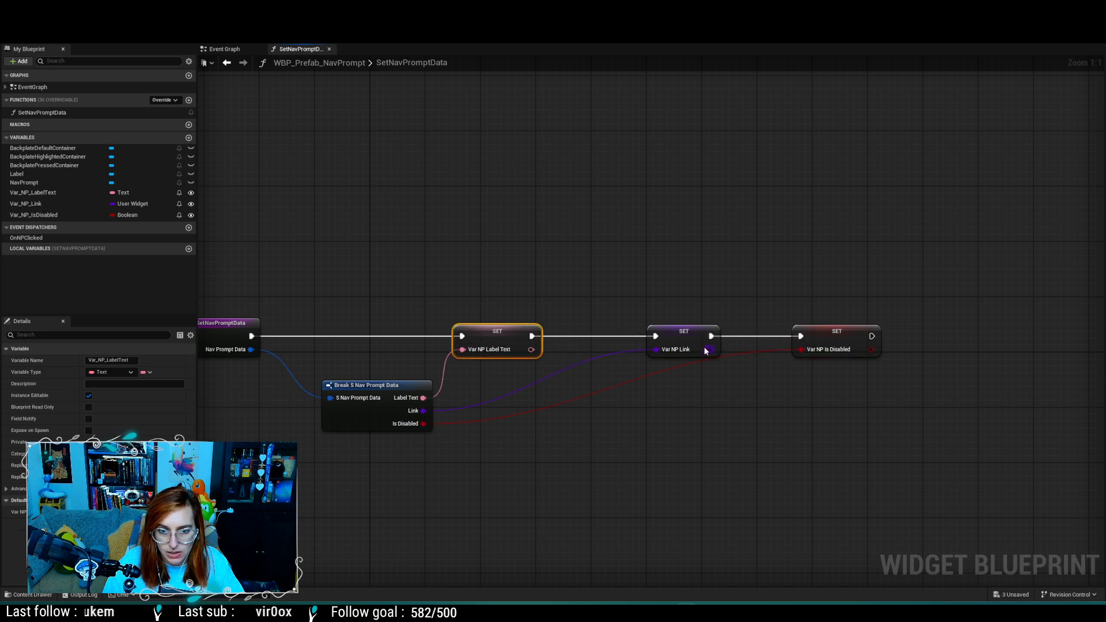
left_click_drag(686, 343, 593, 334)
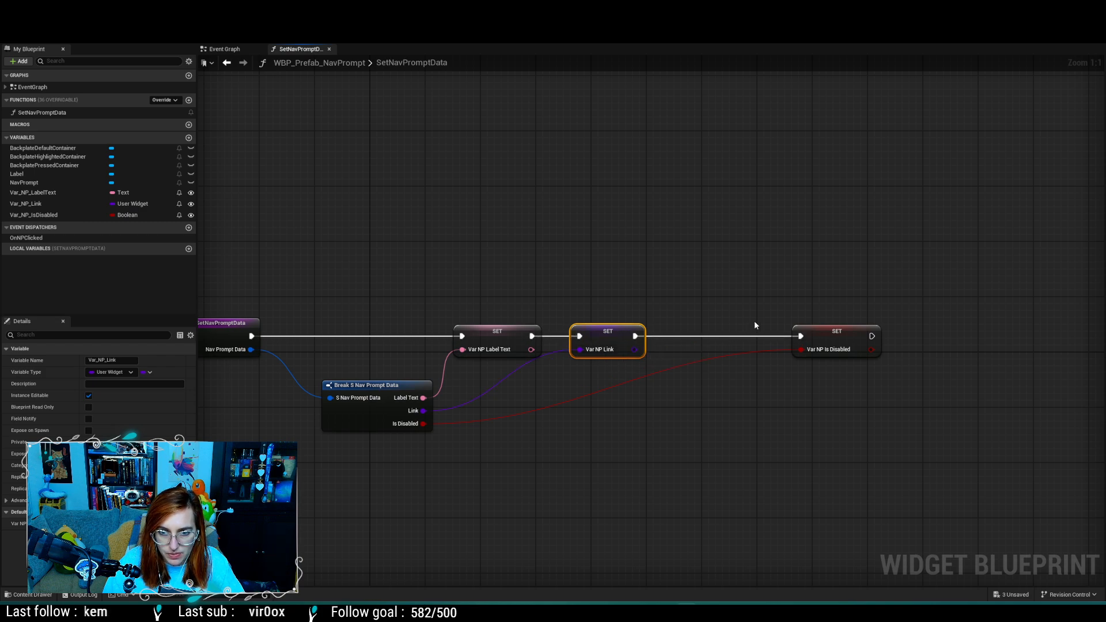
left_click_drag(813, 327, 695, 328)
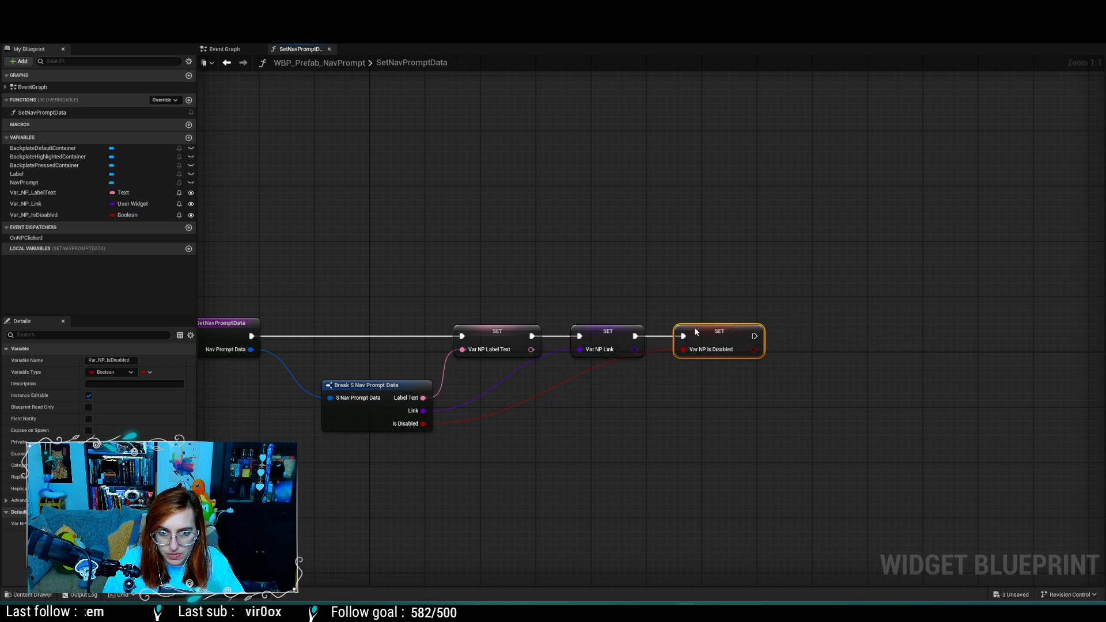
left_click(806, 342)
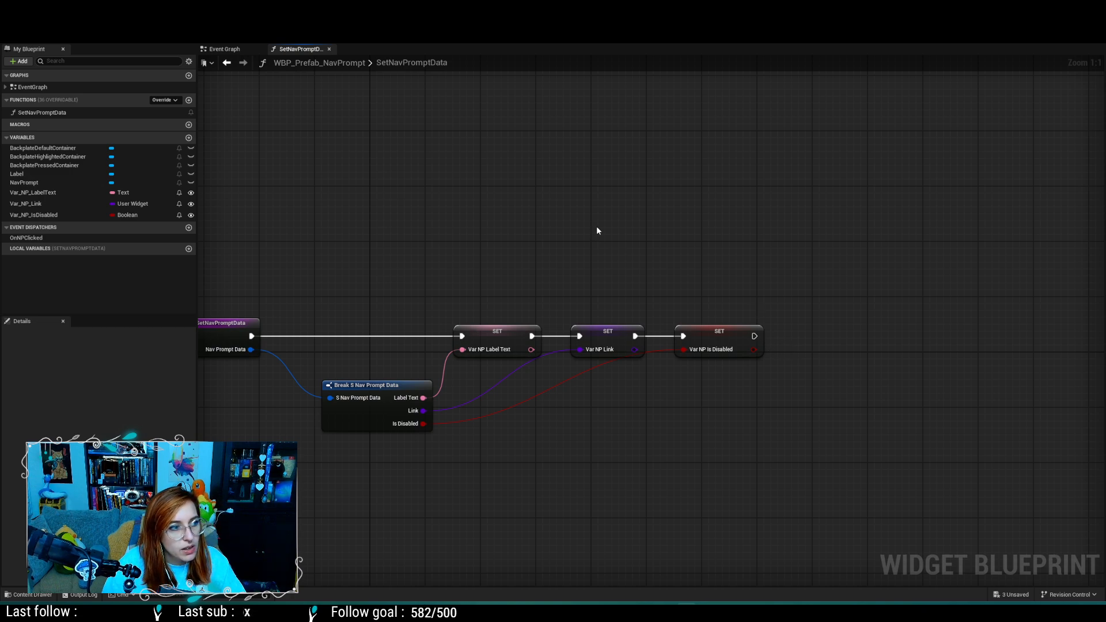
right_click_drag(575, 207, 677, 201)
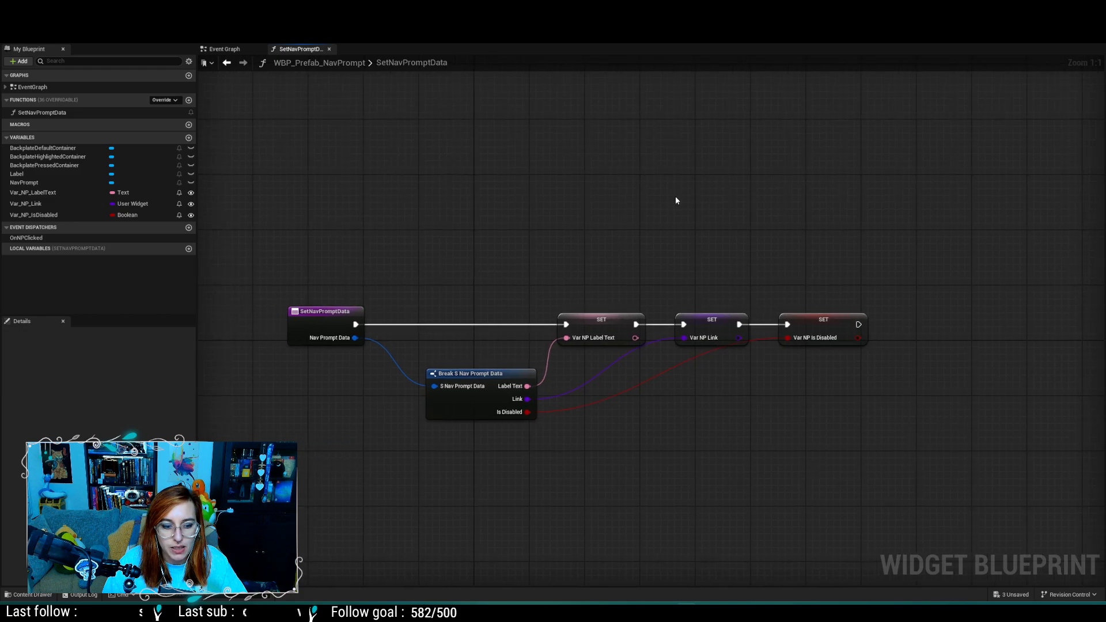
key("ctrl+Tab")
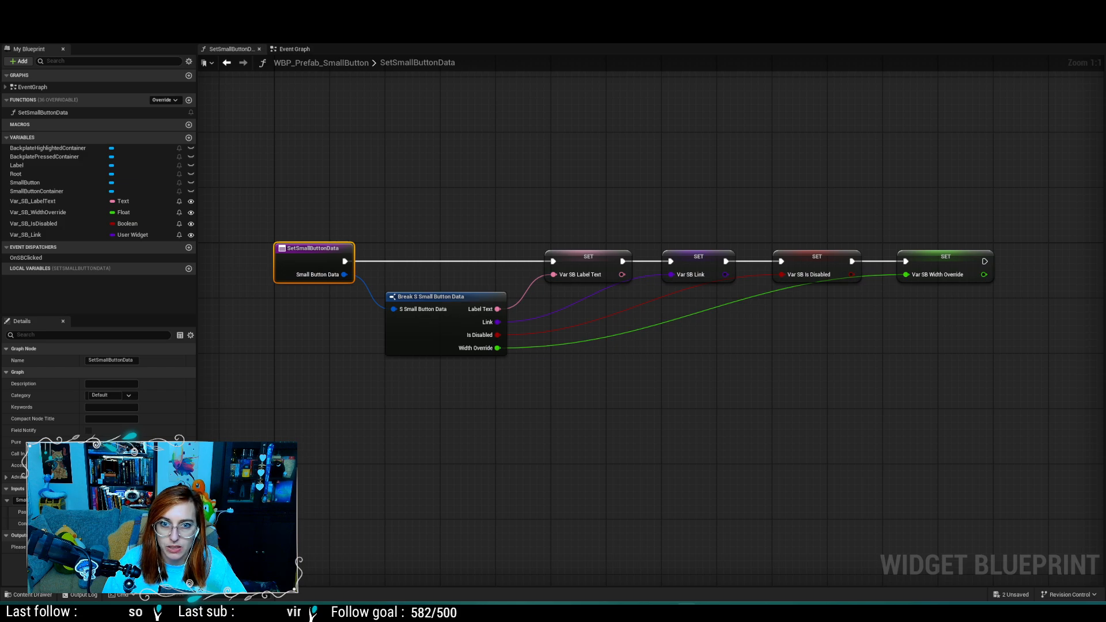
key("ctrl+Tab")
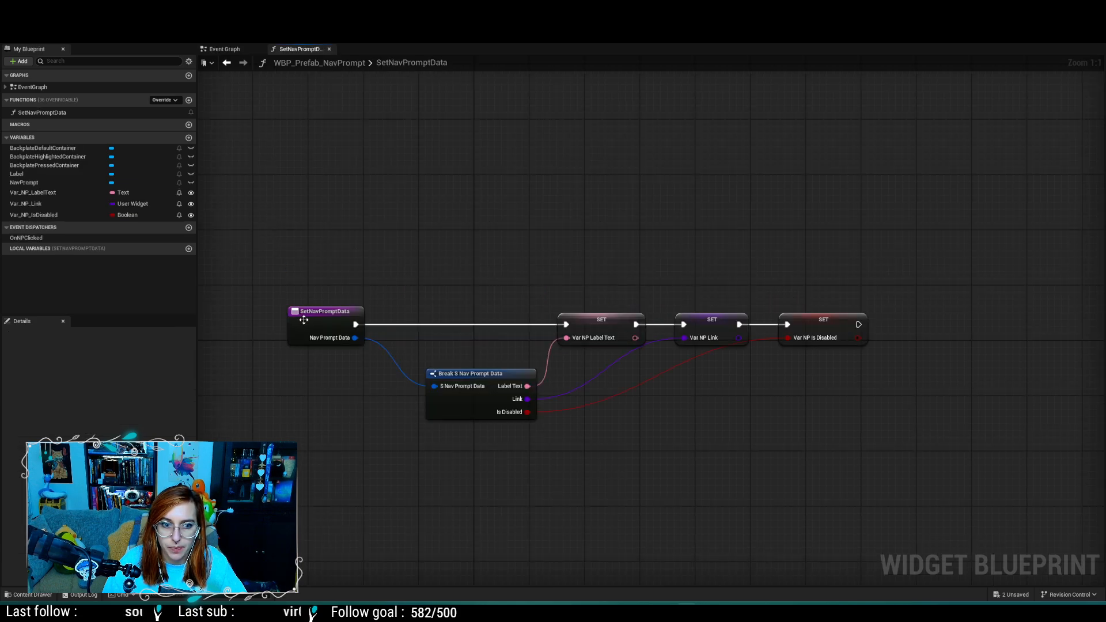
left_click_drag(313, 316, 344, 315)
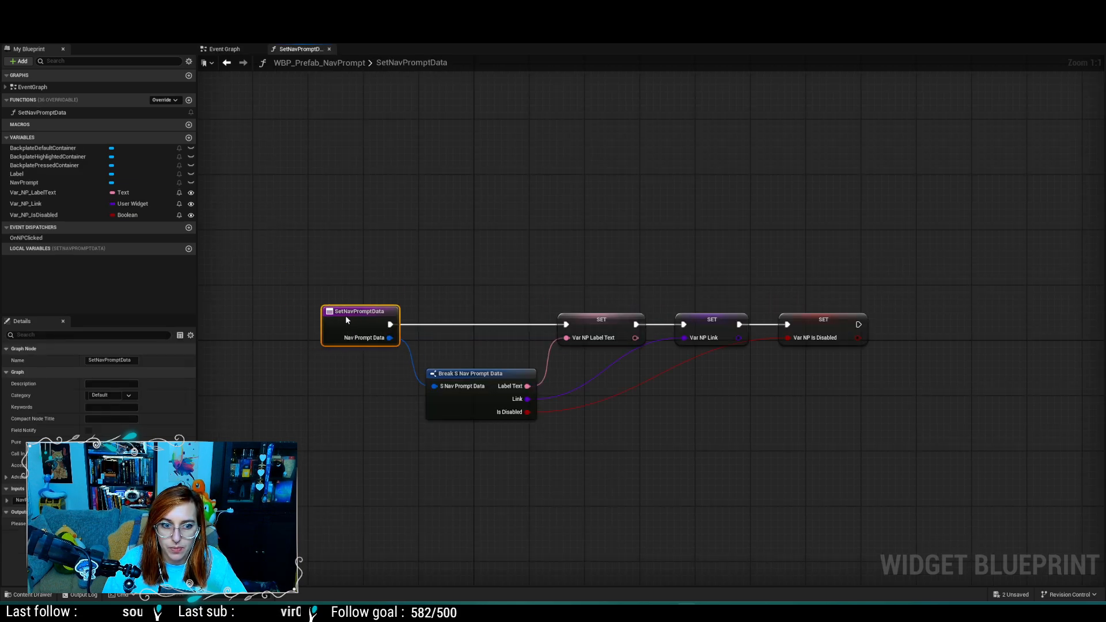
left_click(447, 264)
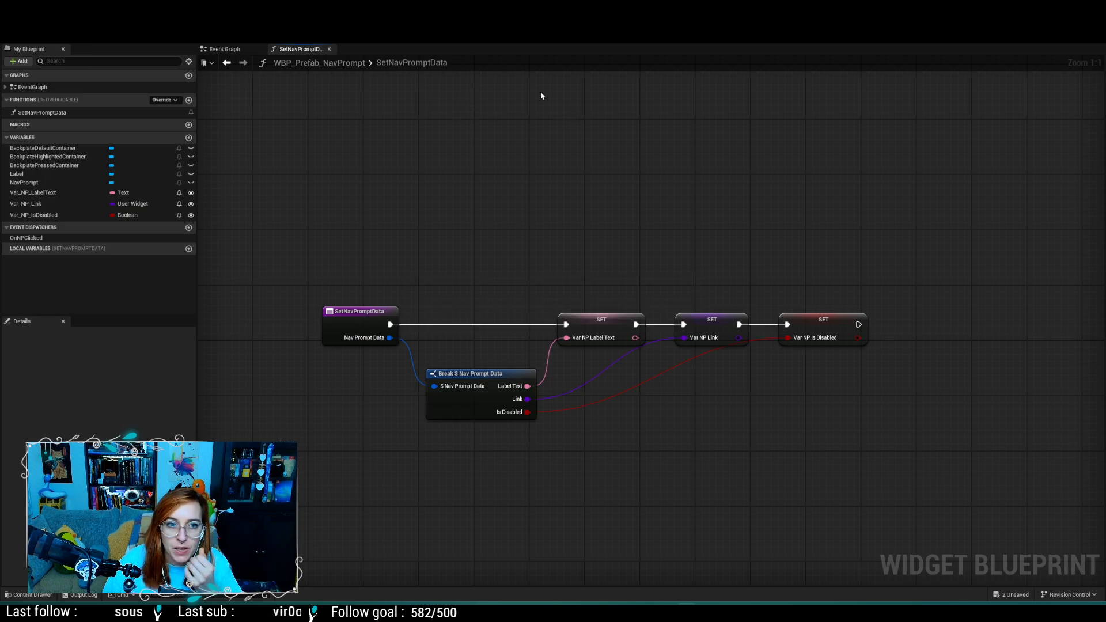
Step: Examine the small button prefab's event graph and the settings of its Var_SB label text, width override, disabled and link variables
key("ctrl+Tab")
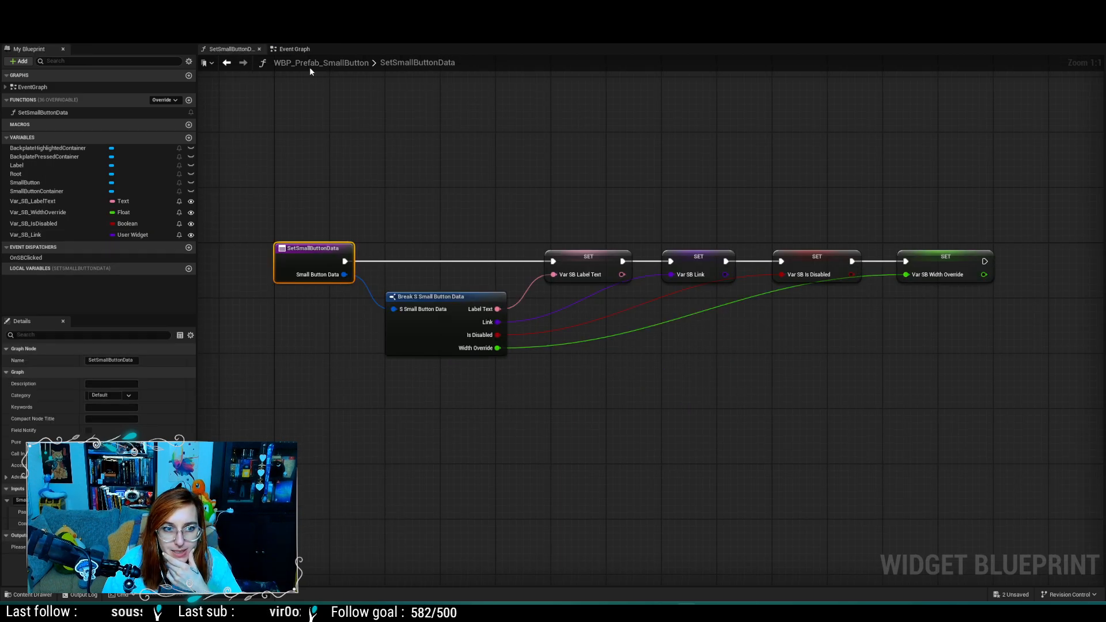
left_click(291, 49)
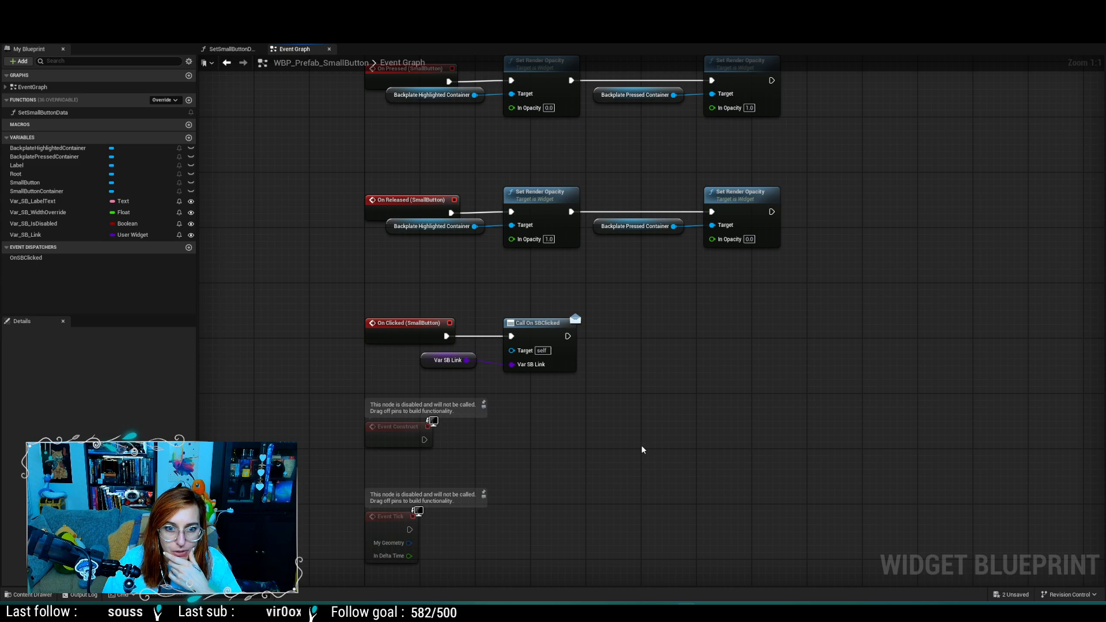
scroll(641, 444, "down", 1)
right_click_drag(611, 362, 570, 499)
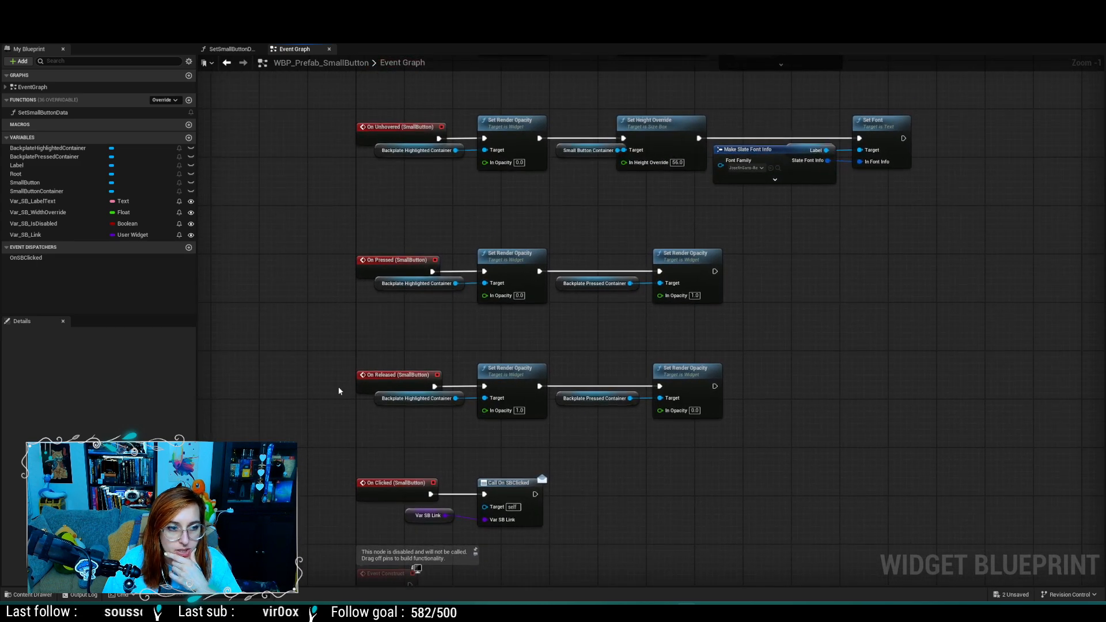
left_click(42, 203)
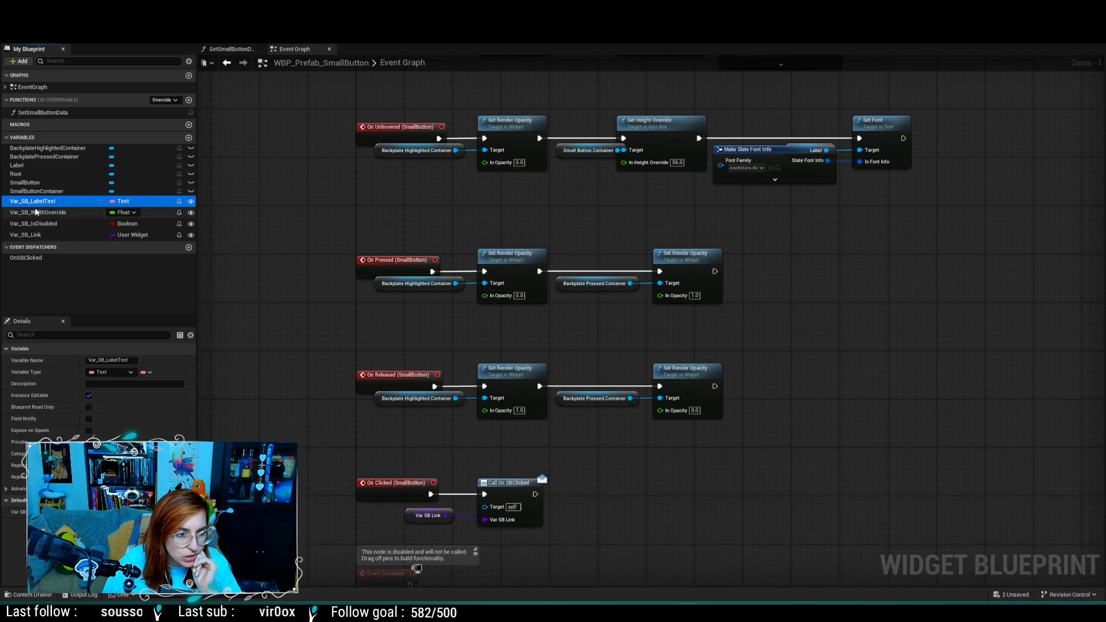
left_click(35, 212)
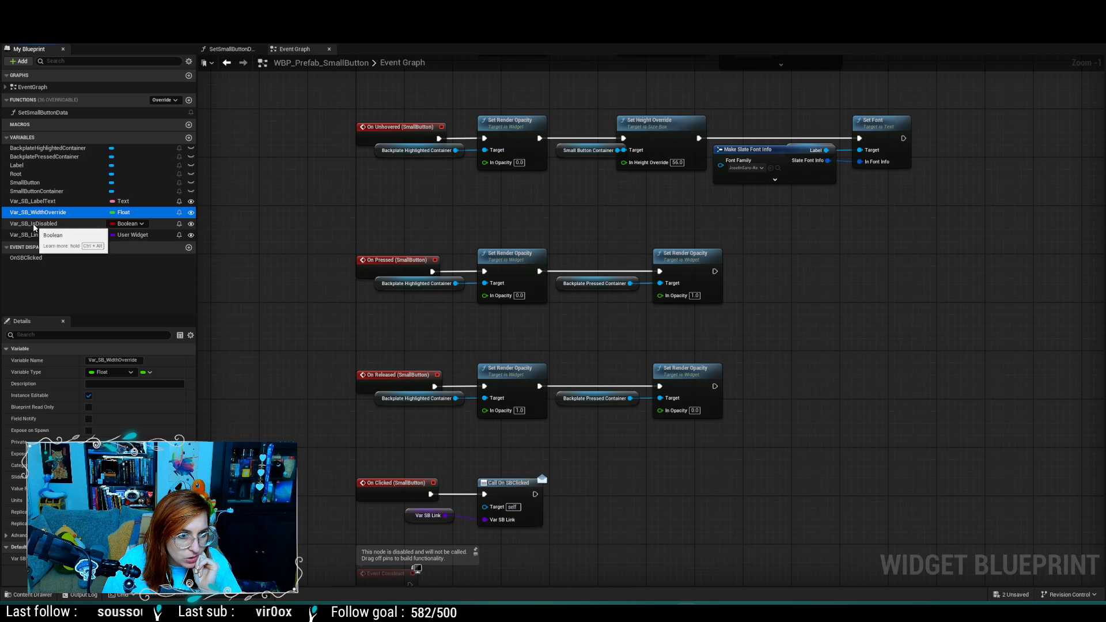
left_click(34, 226)
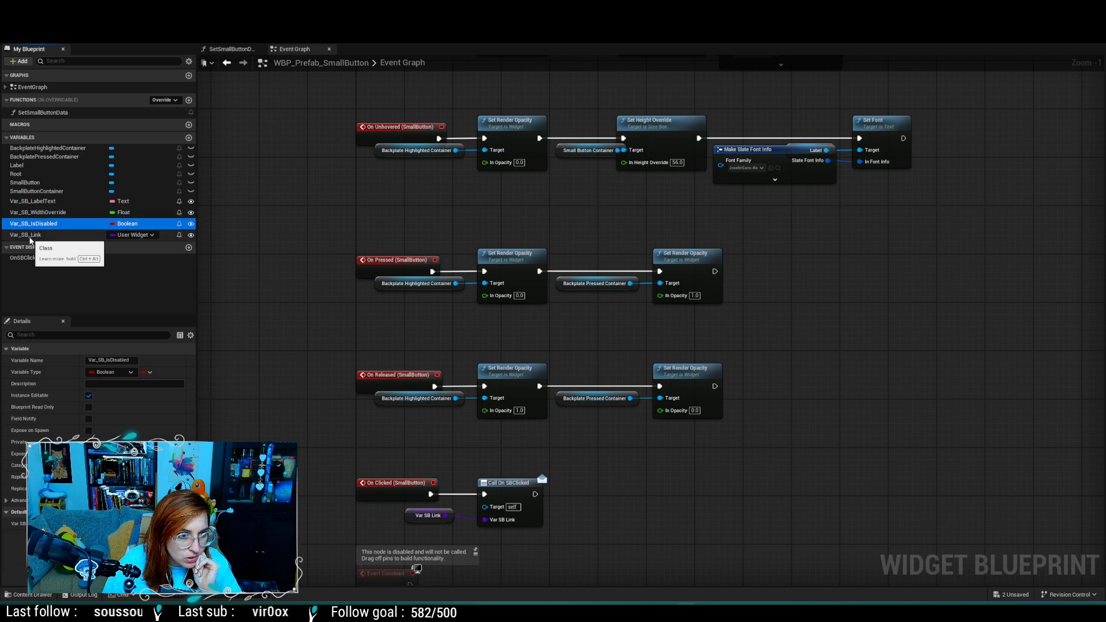
left_click(30, 236)
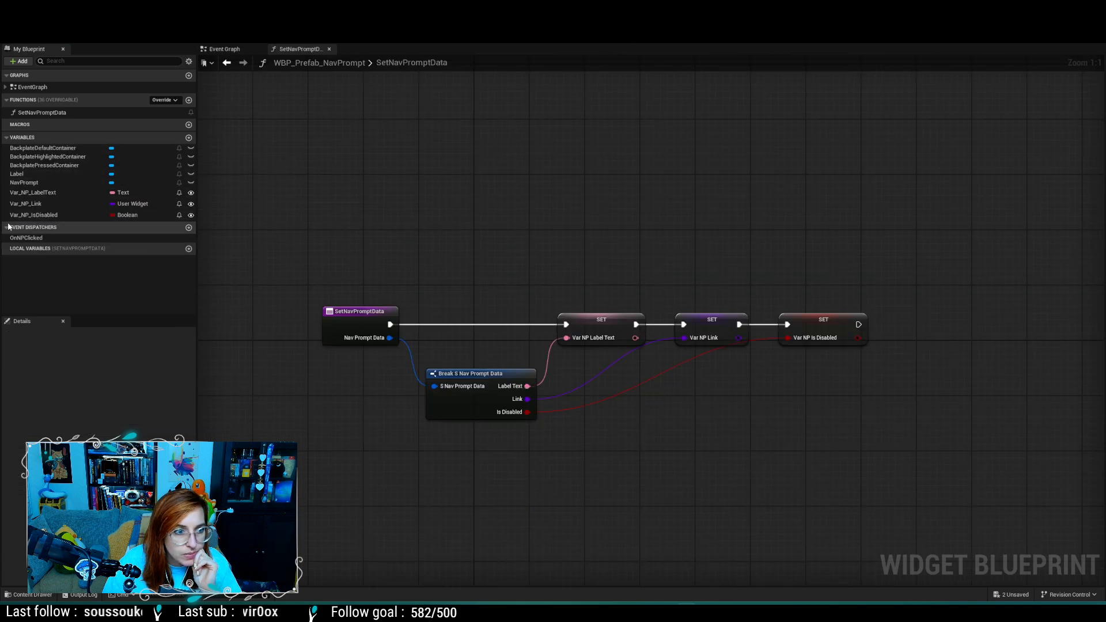
Step: Compare the nav prompt's Var_NP variables and OnNPClicked dispatcher with the small button's OnSBClicked dispatcher settings
left_click(36, 195)
left_click(29, 204)
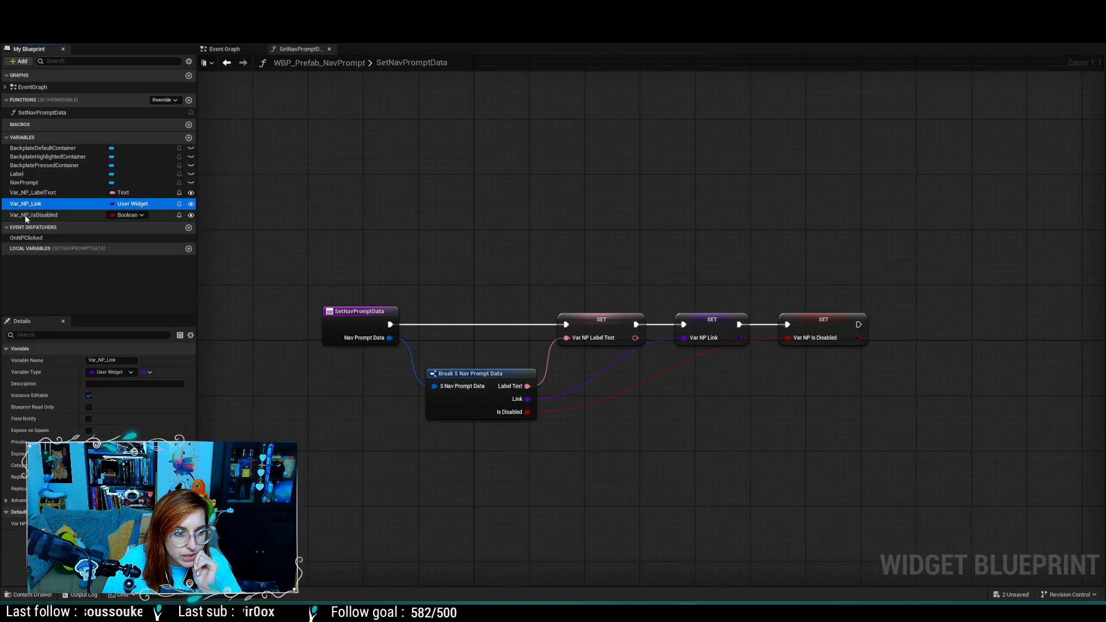
left_click(25, 215)
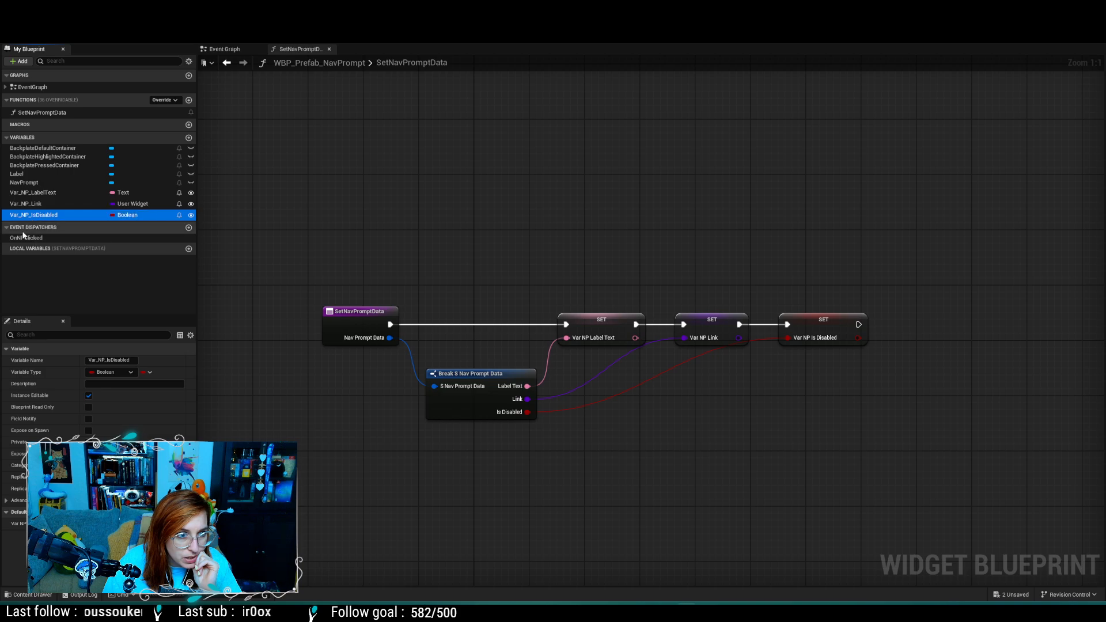
left_click(18, 238)
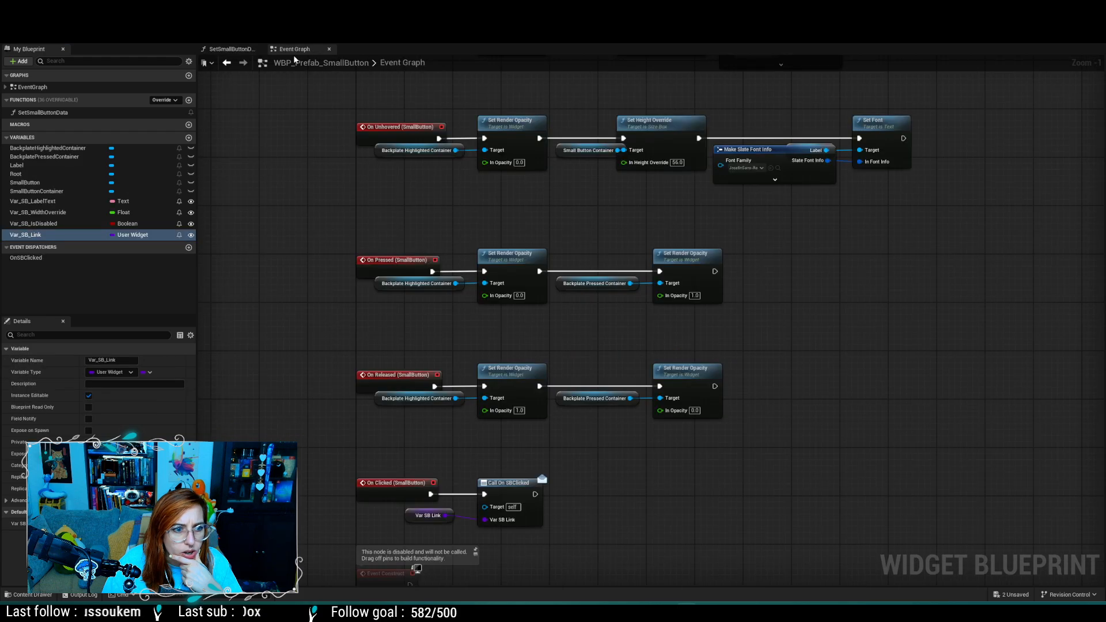
left_click(72, 257)
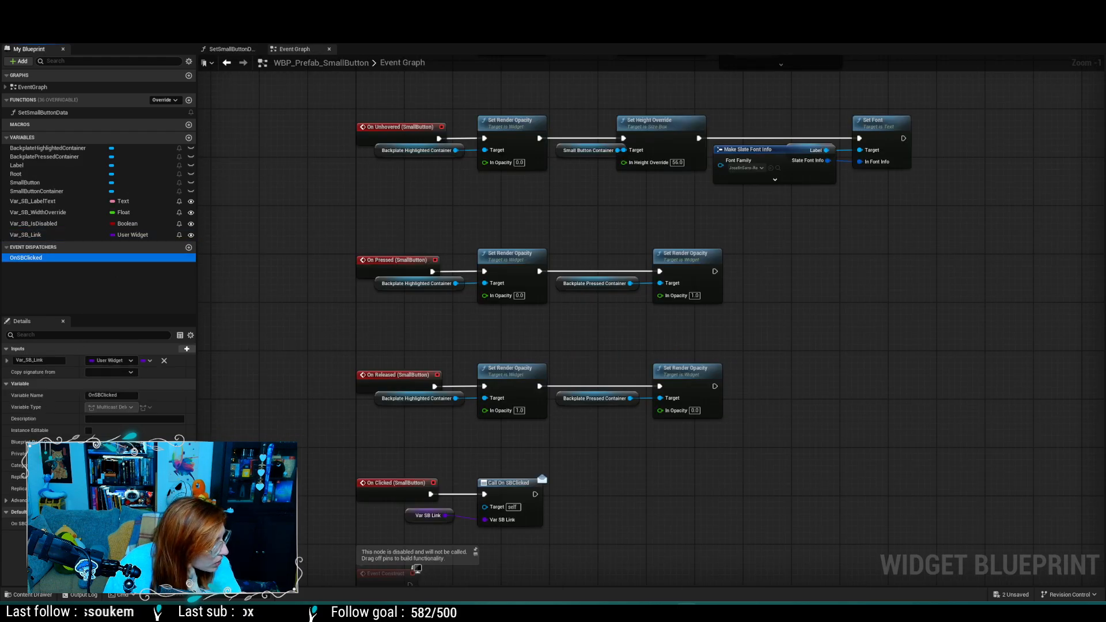
left_click(242, 386)
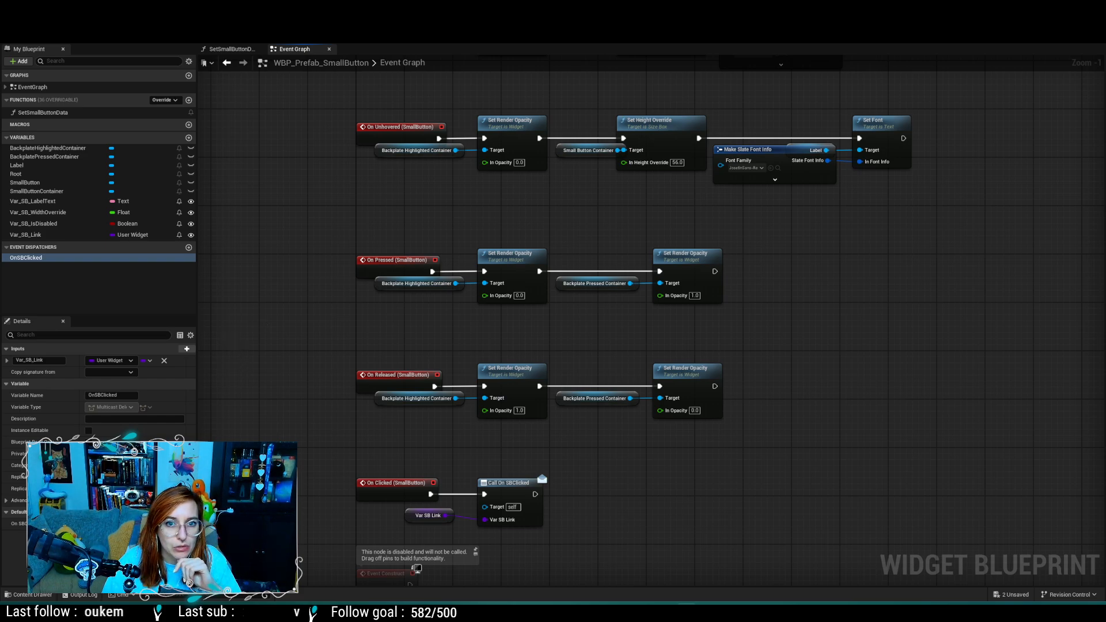
right_click_drag(476, 328, 377, 188)
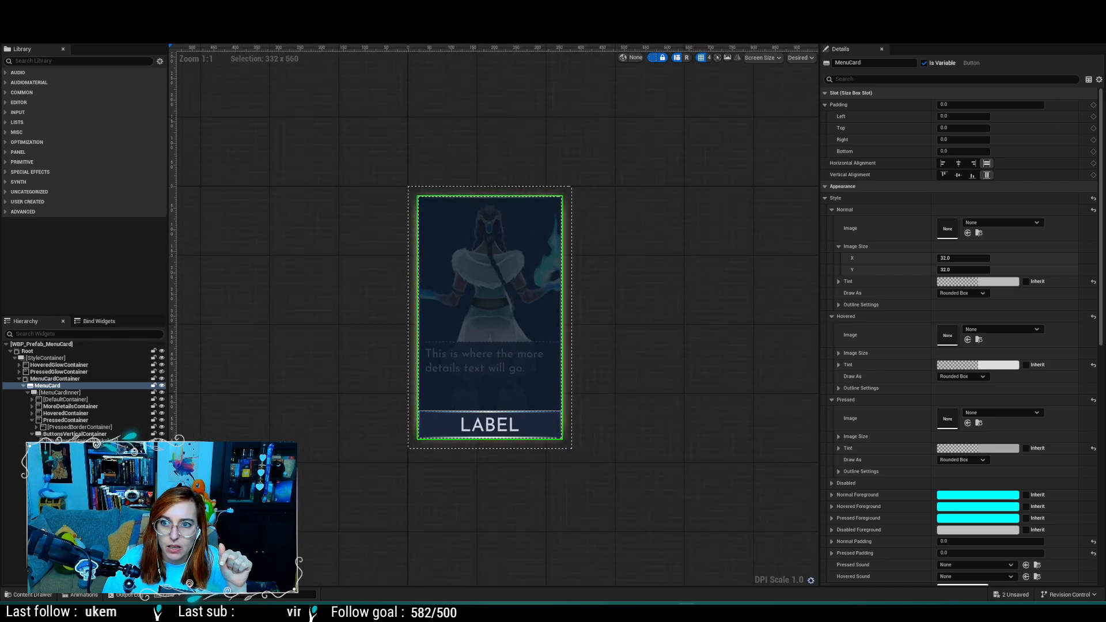
Step: Examine the WBP_Prefab_MenuCard event graph, covering its PreConstruct chain, click and hover events, and how it sets up small buttons
left_click(1083, 33)
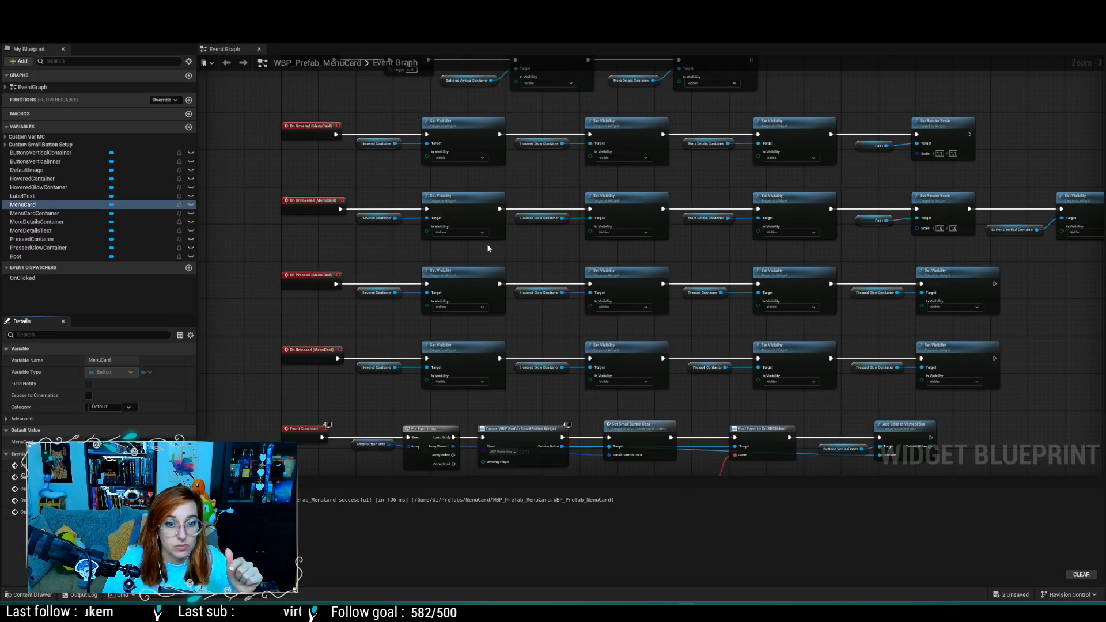
scroll(499, 245, "down", 2)
right_click_drag(526, 116, 528, 242)
scroll(438, 196, "up", 5)
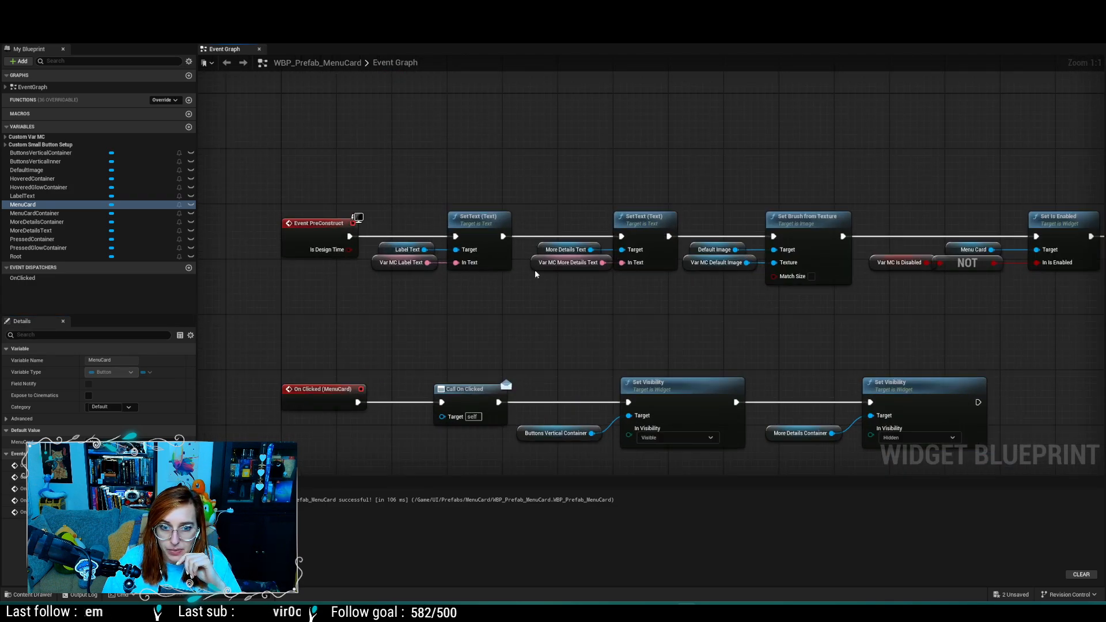
right_click_drag(822, 306, 651, 302)
right_click_drag(865, 327, 451, 287)
right_click_drag(753, 348, 978, 297)
right_click_drag(526, 397, 916, 380)
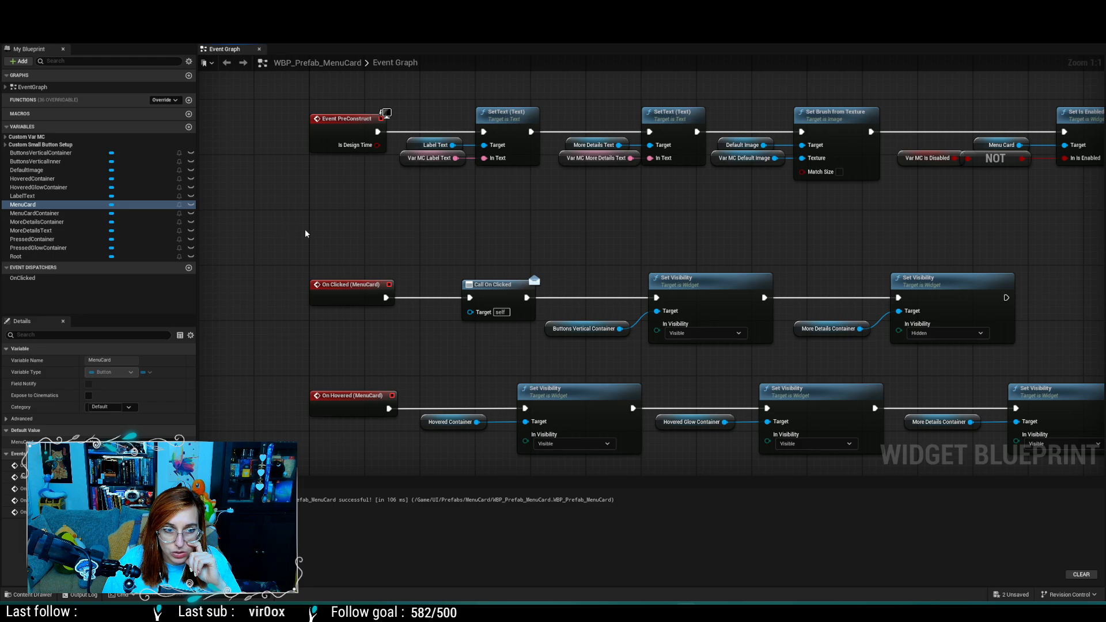
Step: Review the WBP_Prefab_MenuCard event chains, from PreConstruct through click, hover, press and release to Event Construct, against the menu footer's graph
right_click_drag(305, 229, 315, 289)
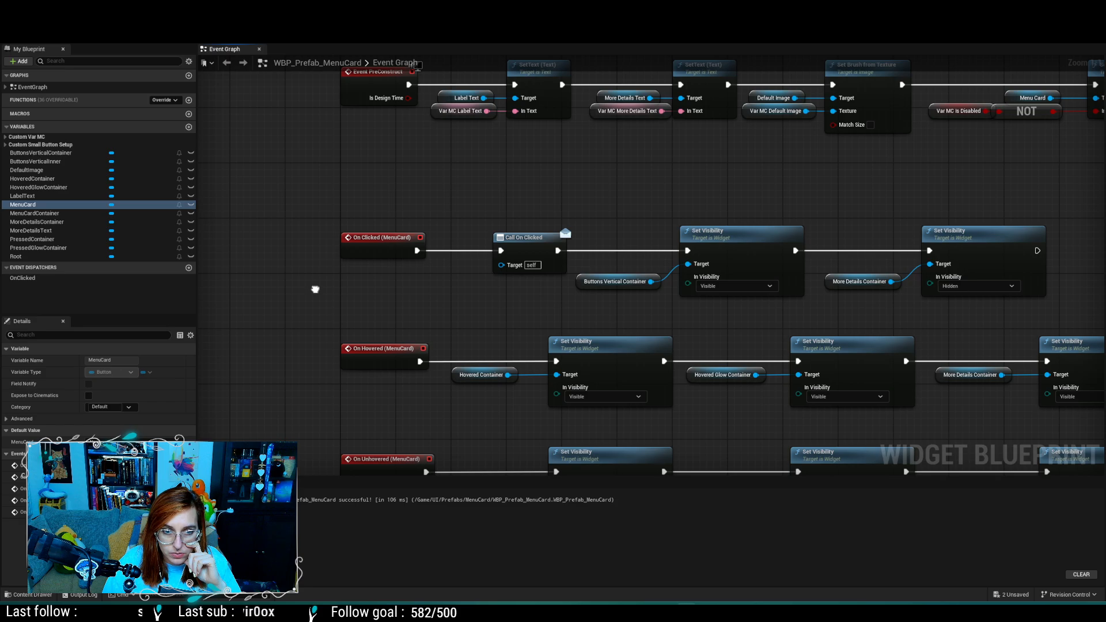
right_click_drag(315, 289, 303, 189)
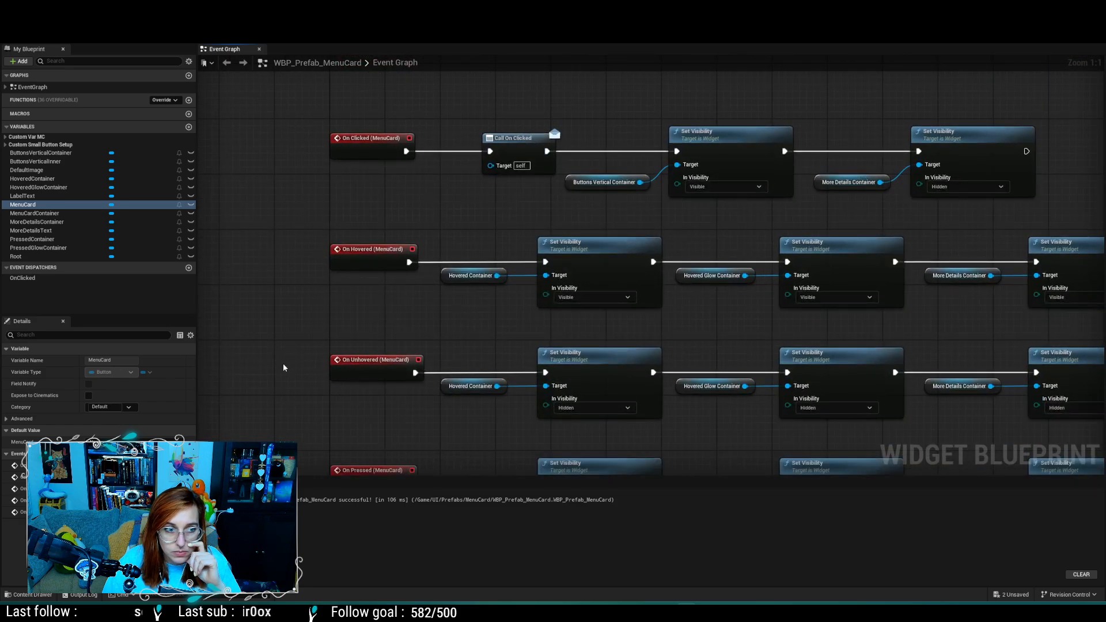
right_click_drag(282, 367, 284, 259)
right_click_drag(284, 403, 265, 277)
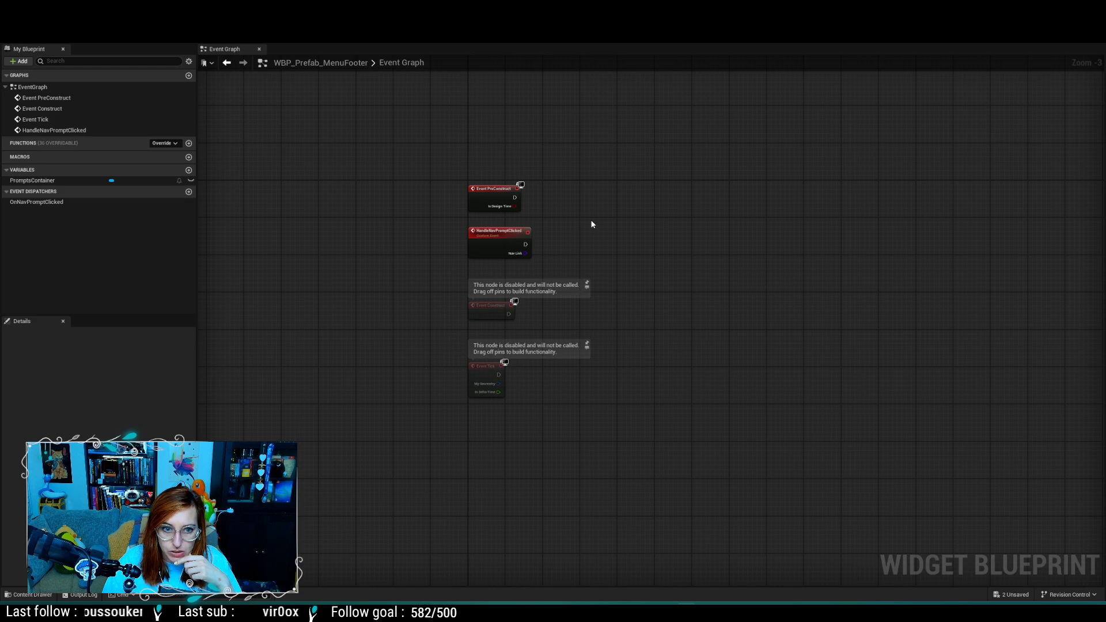
right_click_drag(589, 219, 558, 230)
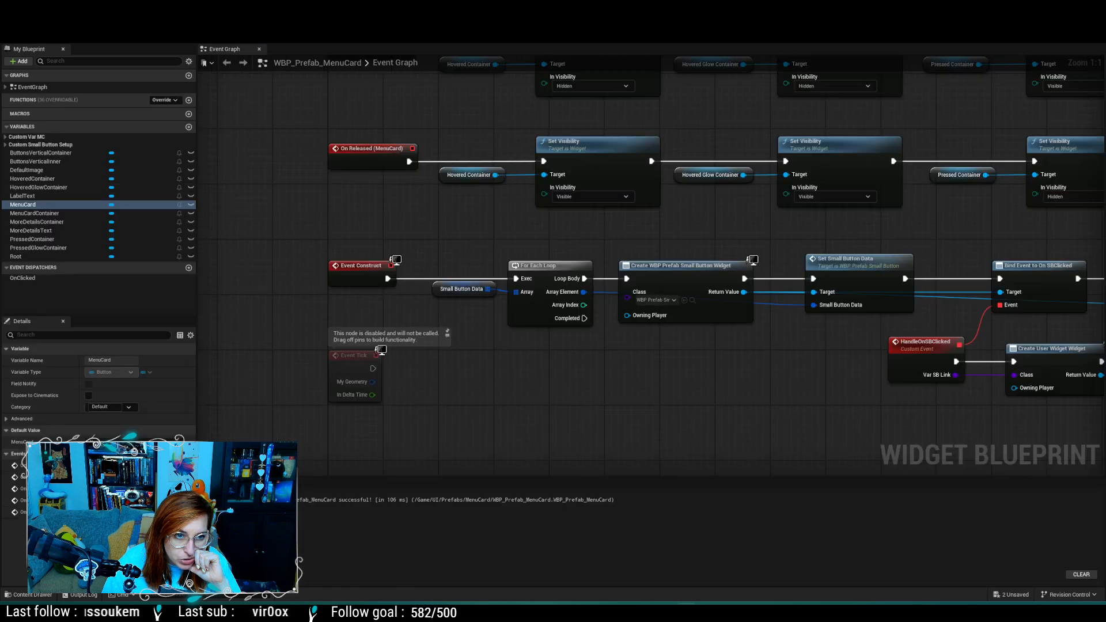
scroll(281, 264, "down", 4)
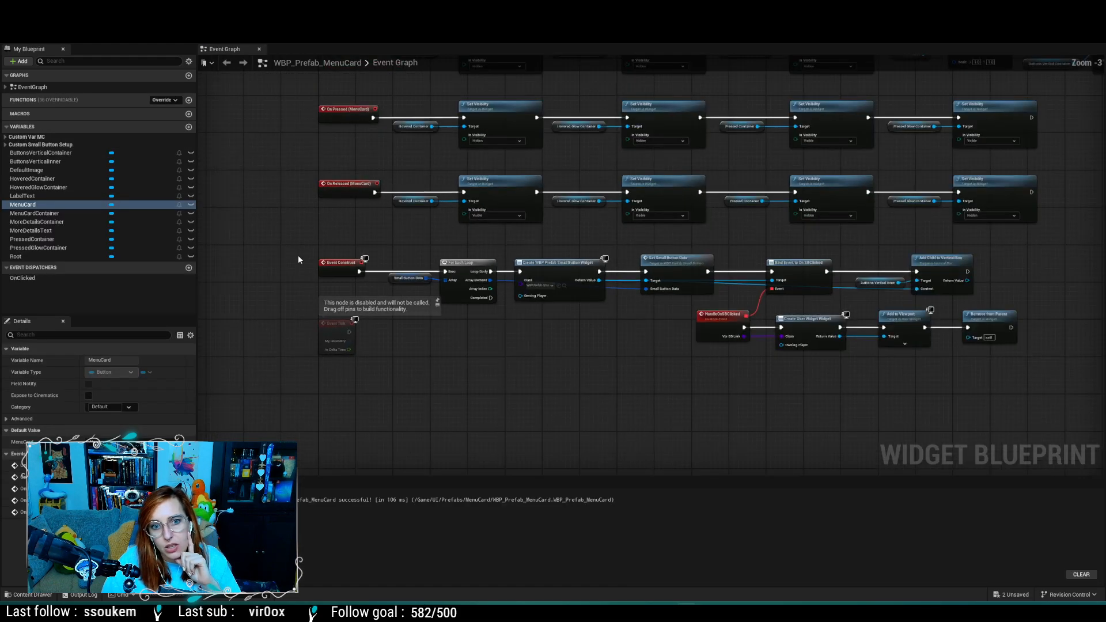
right_click_drag(299, 190, 341, 348)
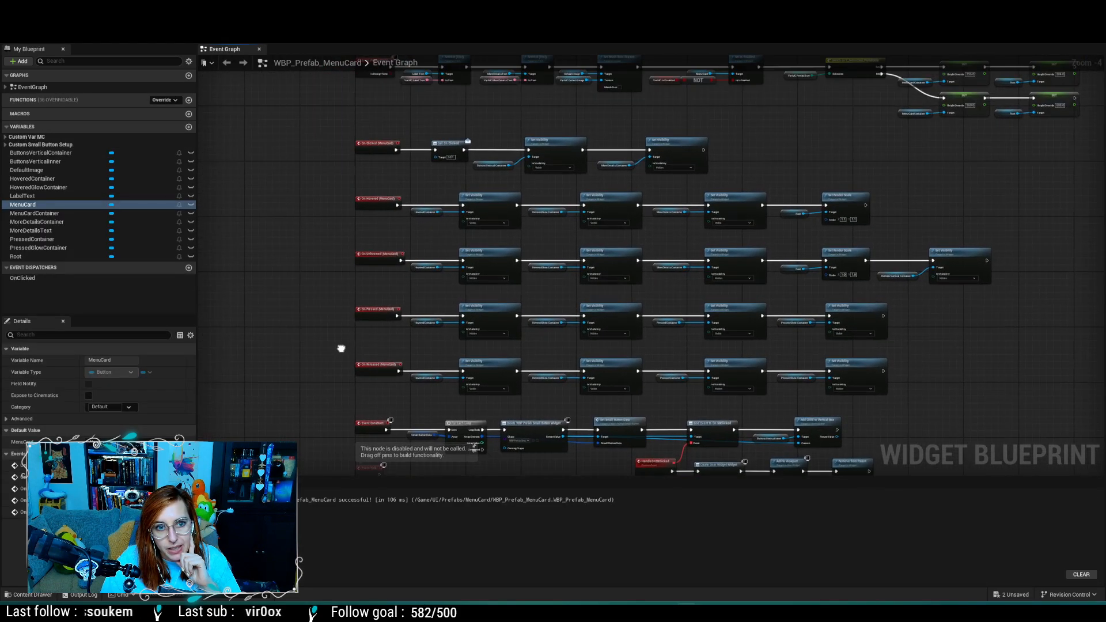
right_click_drag(304, 72, 321, 197)
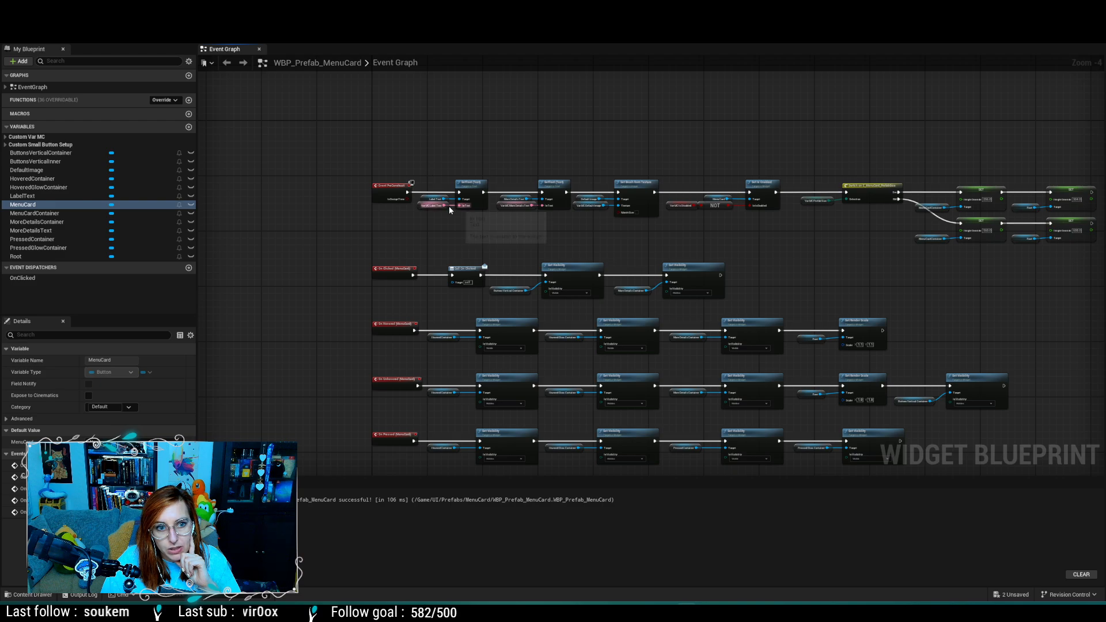
right_click_drag(335, 265, 324, 174)
right_click_drag(381, 308, 382, 186)
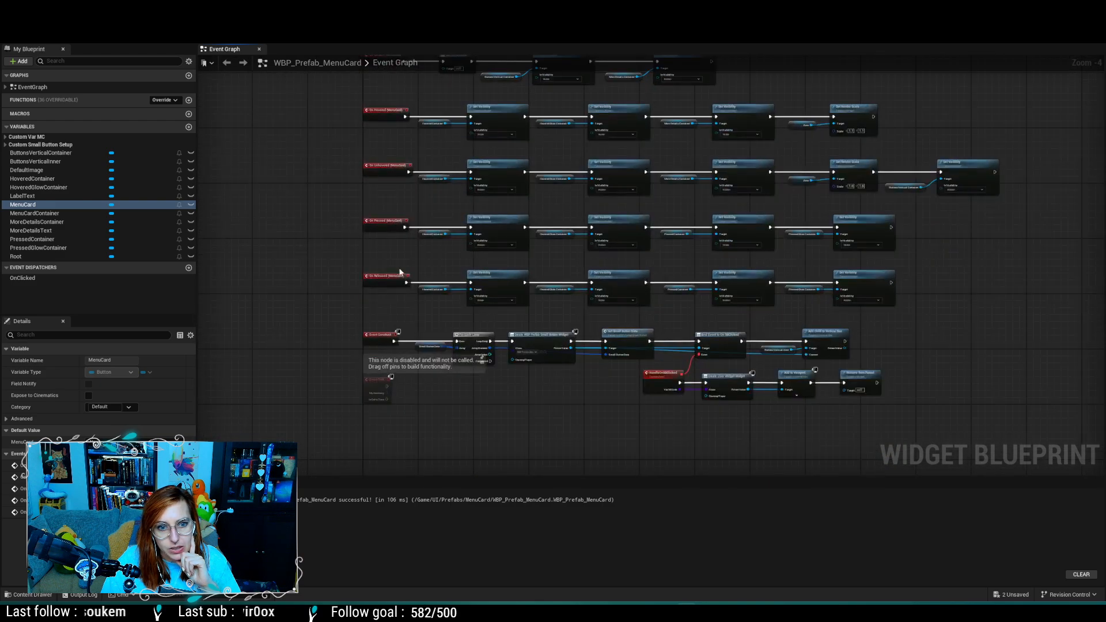
right_click_drag(353, 384, 348, 360)
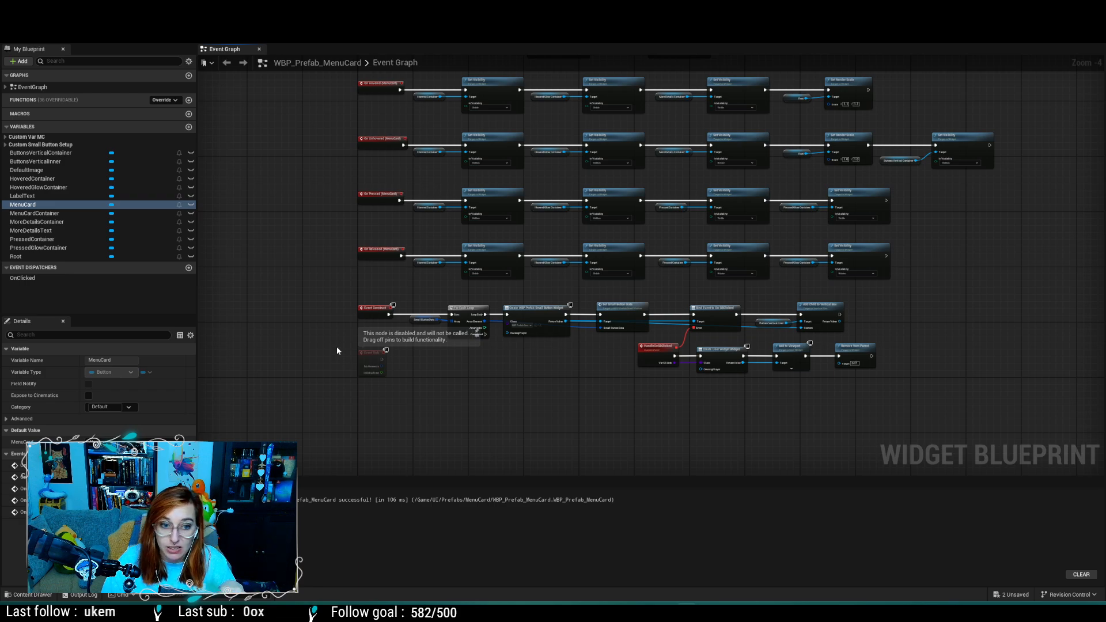
right_click_drag(302, 257, 286, 388)
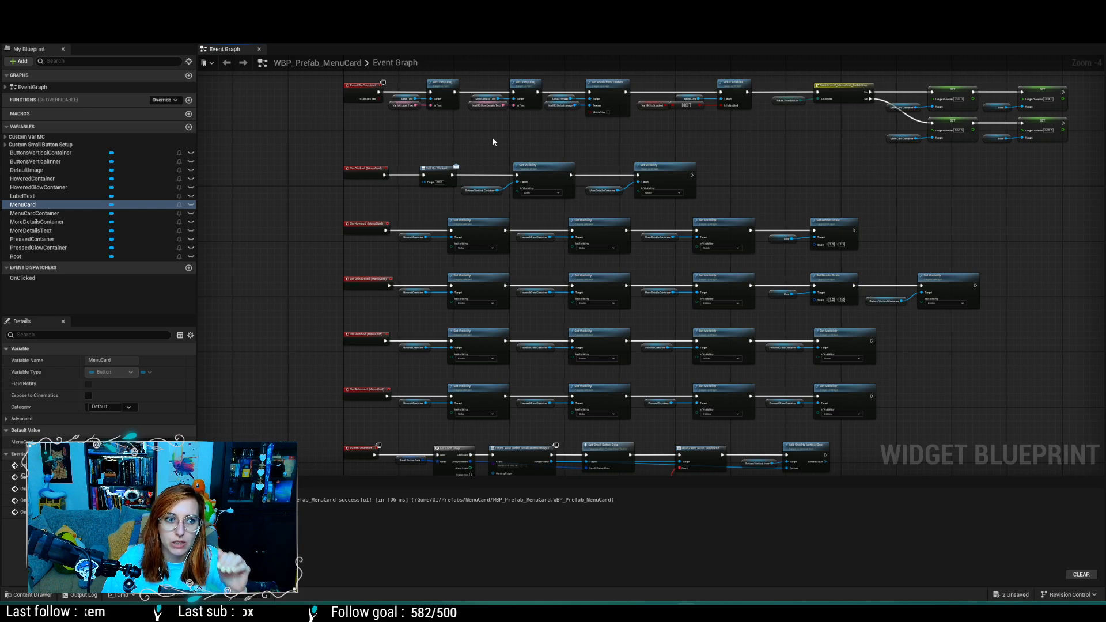
mouse_move(494, 141)
right_mouse_down()
mouse_move(507, 99)
mouse_move(496, 149)
right_mouse_up()
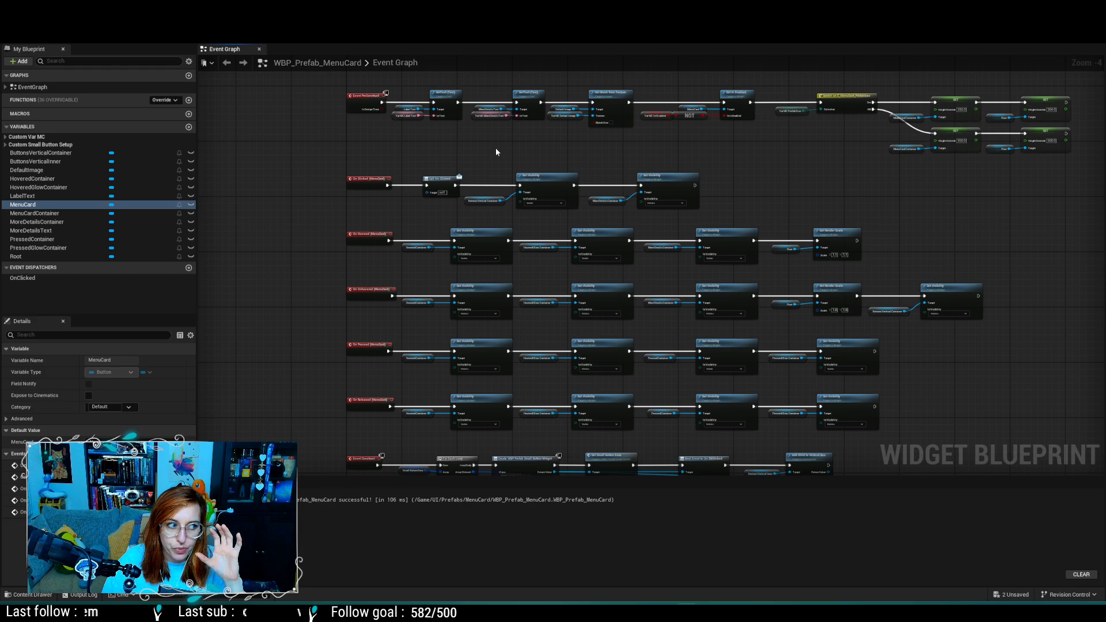
right_click_drag(496, 149, 513, 68)
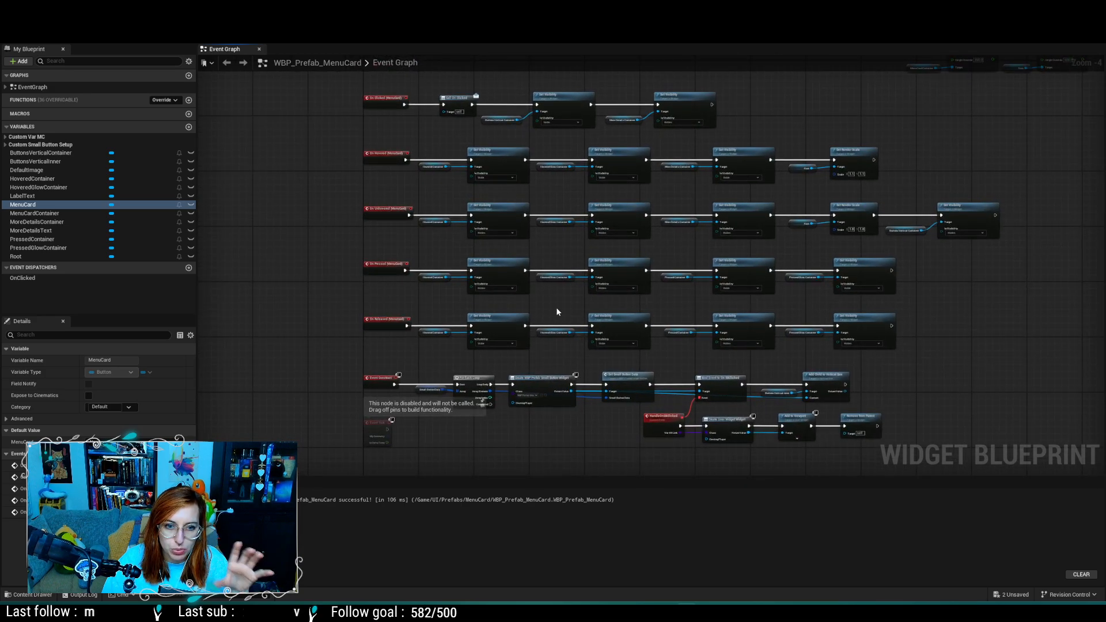
right_click_drag(557, 311, 557, 267)
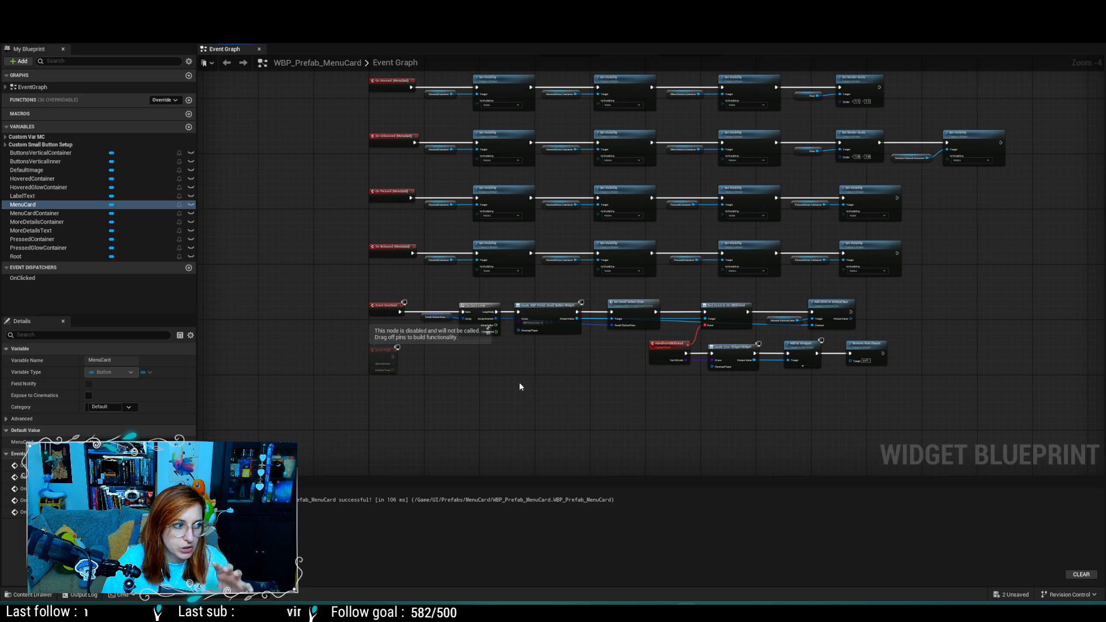
Step: Examine the menu card's Event Construct chain, from its For Each Loop over Small Button Data to the OnSBClicked binding
scroll(518, 382, "up", 1)
scroll(487, 323, "up", 2)
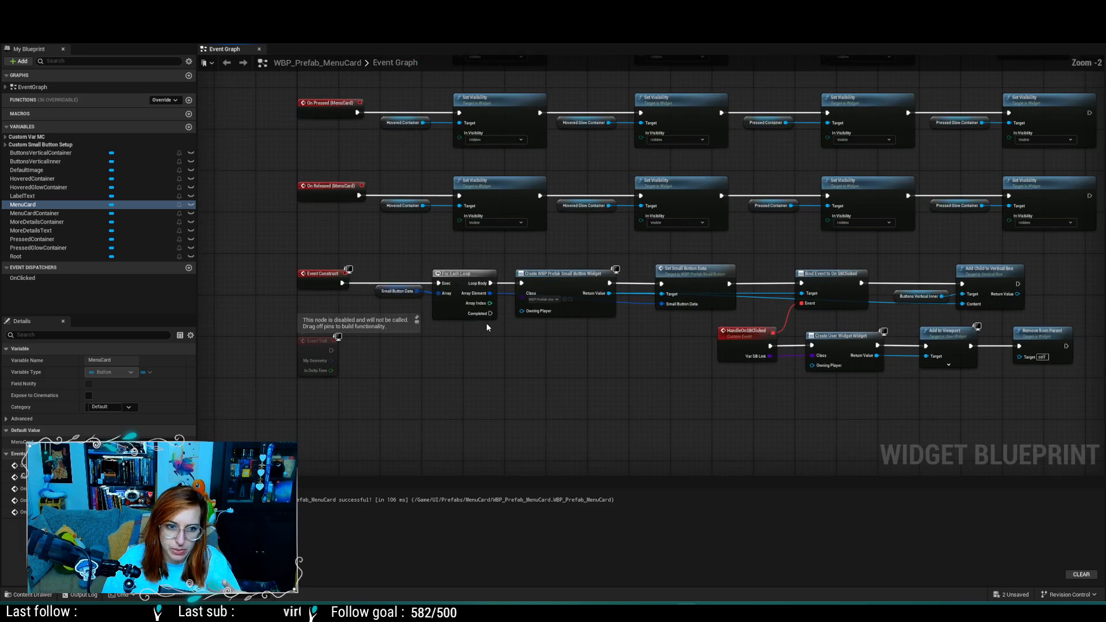
scroll(486, 330, "up", 1)
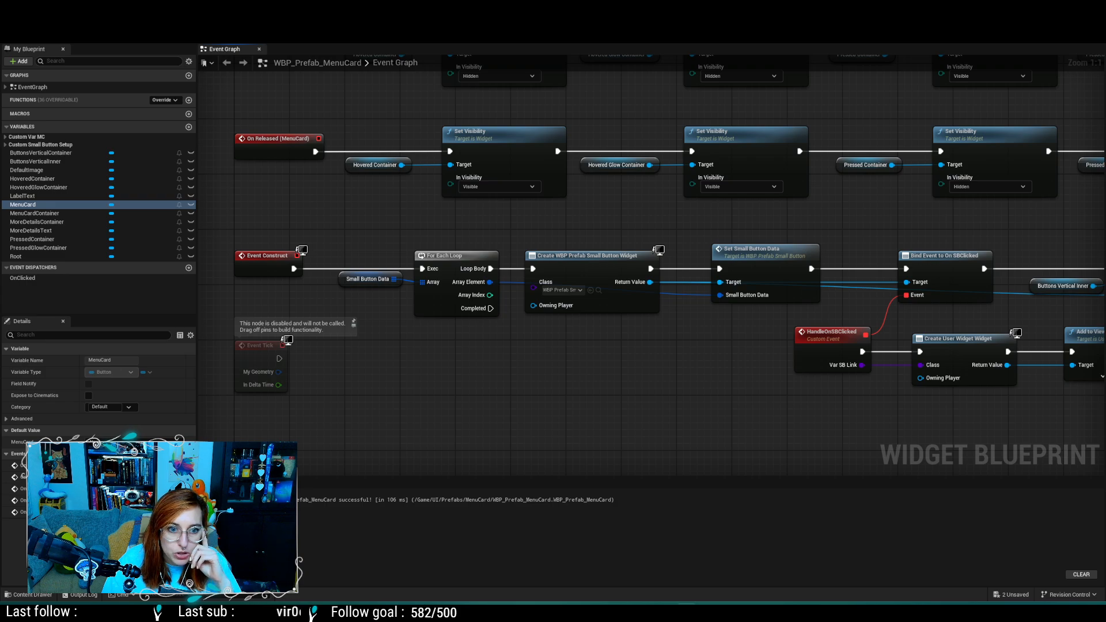
left_click(450, 257)
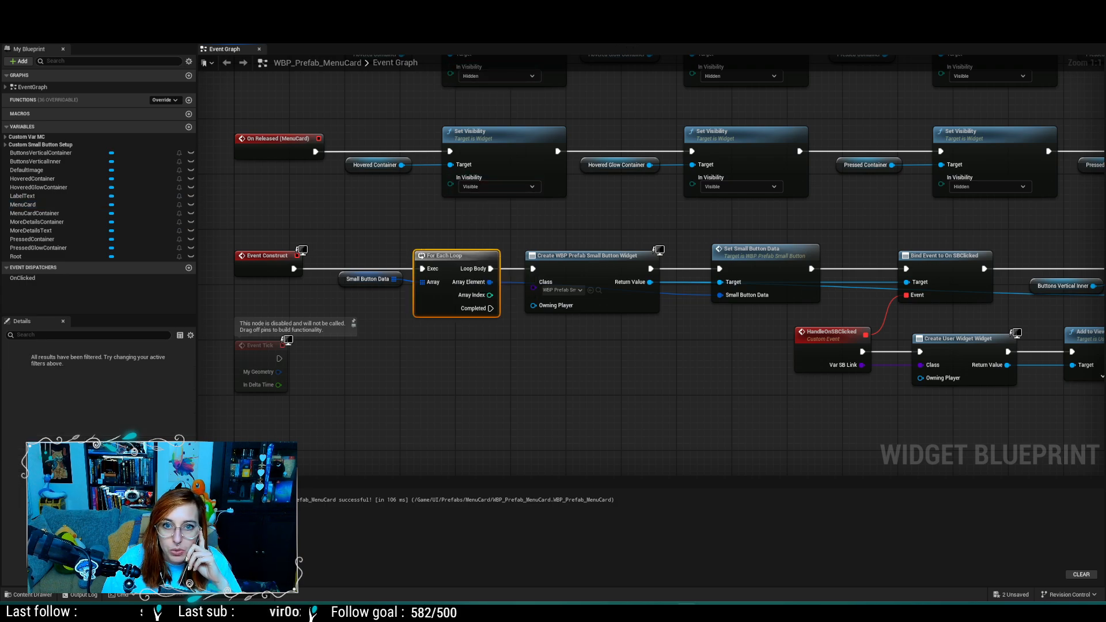
Step: In WBP_Prefab_MenuFooter, connect a For Each Loop to Event Construct, aligned close beside it, and move Event Tick well below
left_click(620, 22)
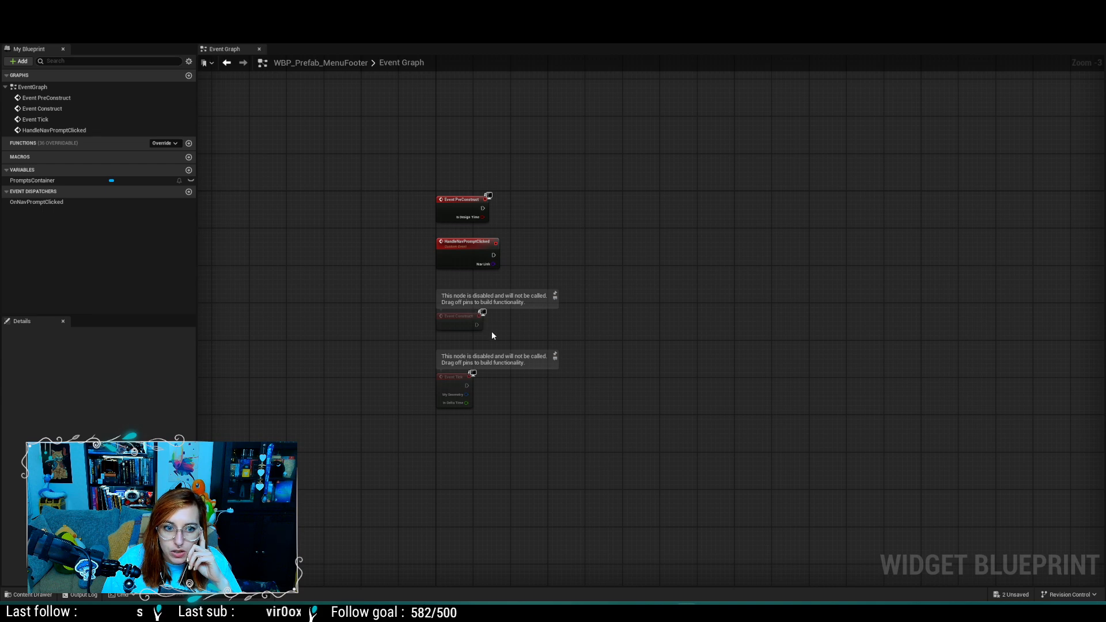
left_click_drag(478, 325, 599, 325)
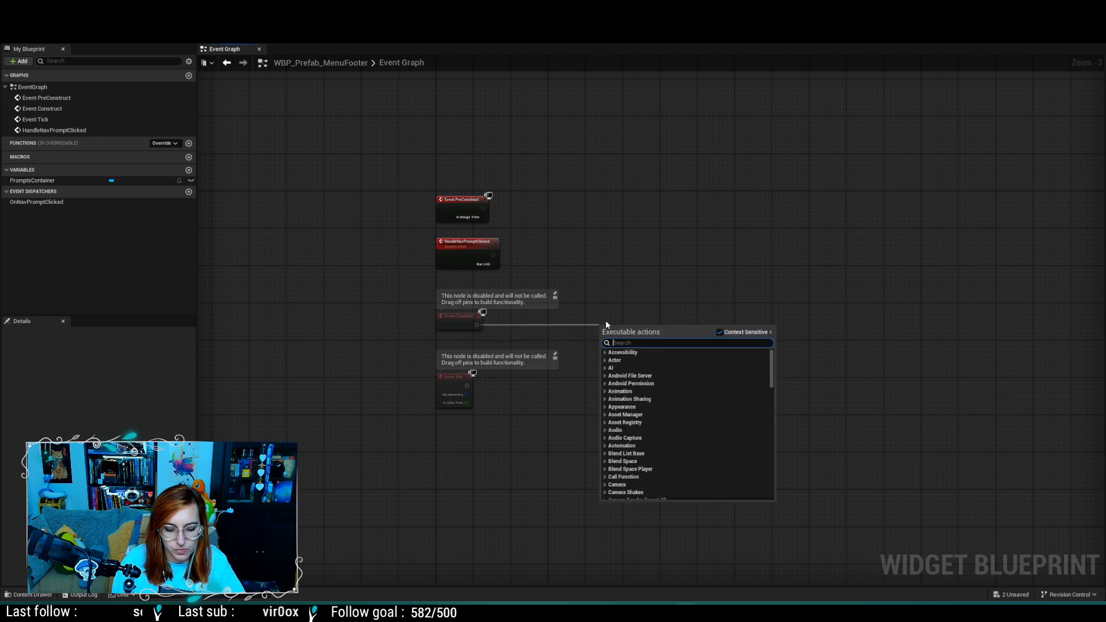
type("loop")
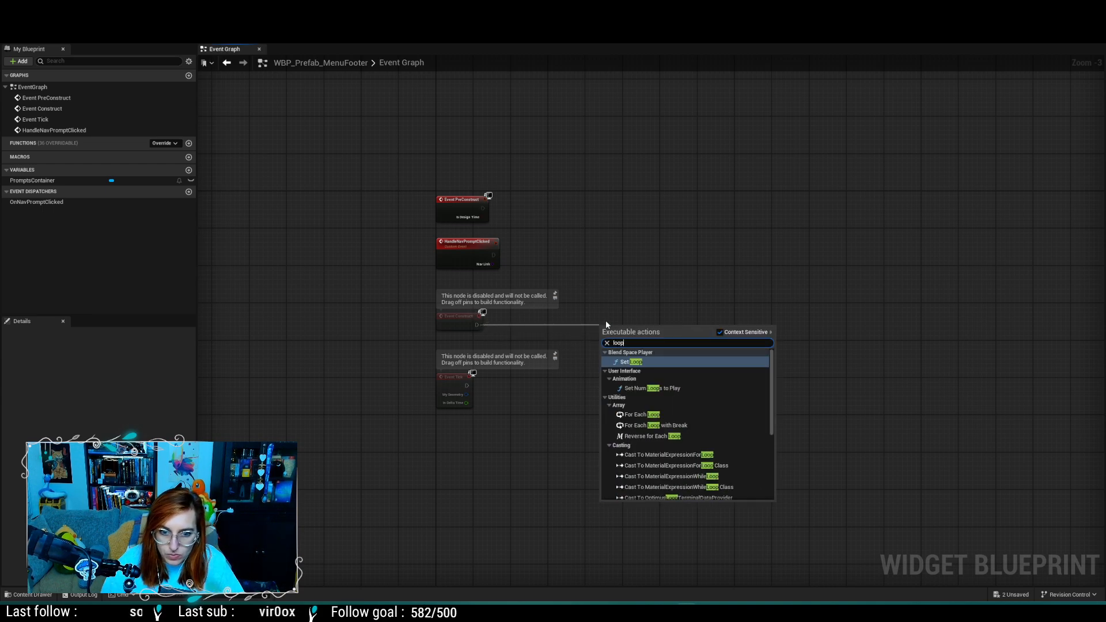
left_click(640, 415)
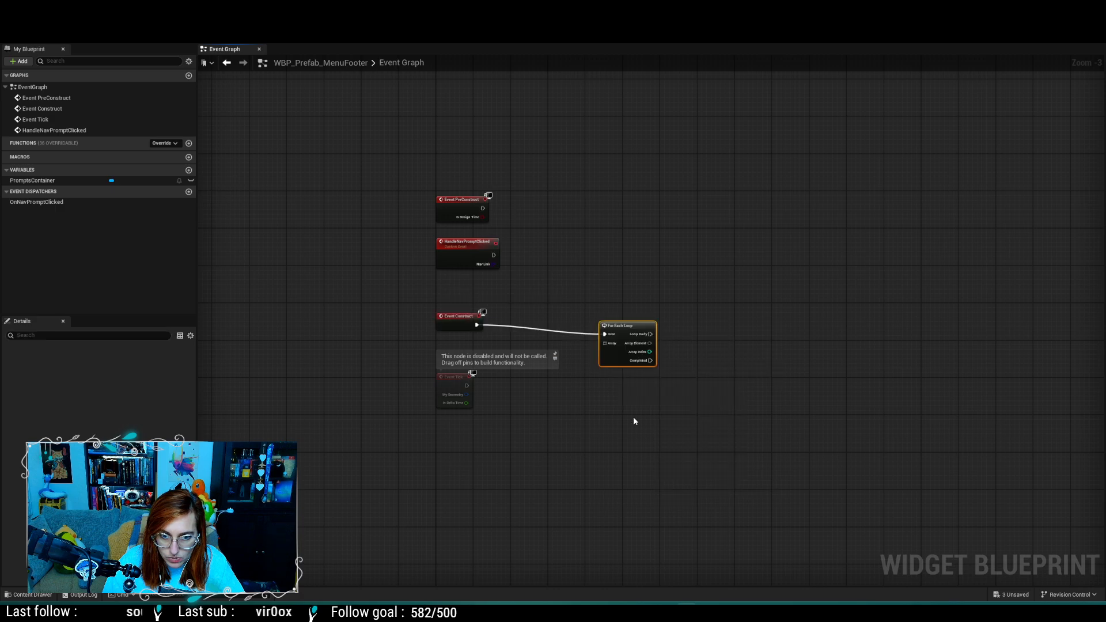
left_click_drag(627, 350, 627, 341)
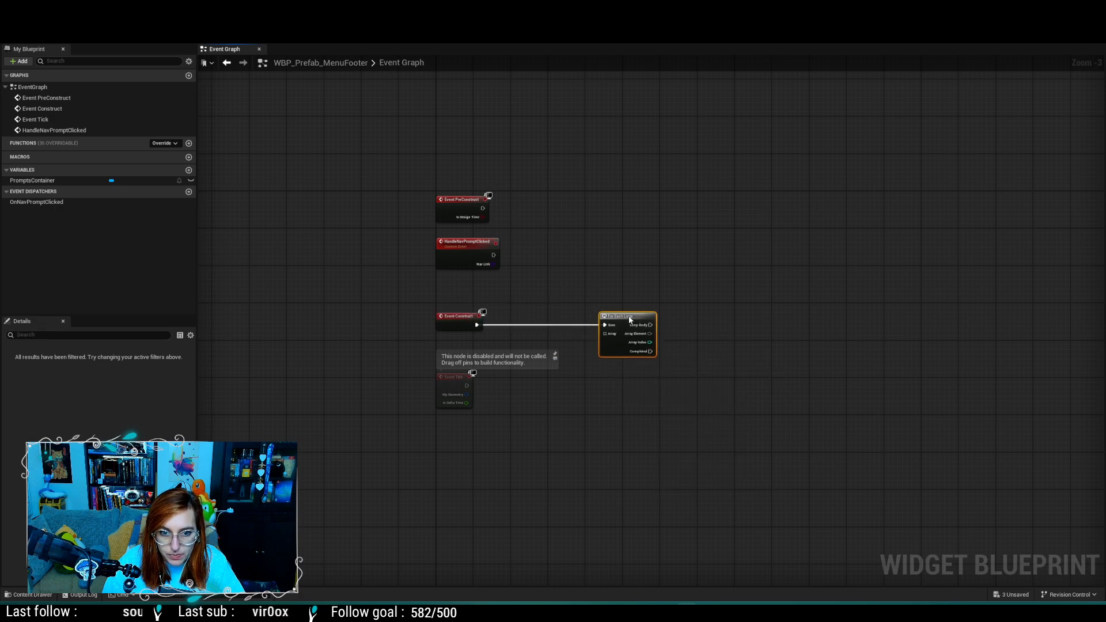
left_click_drag(454, 382, 455, 560)
scroll(506, 201, "up", 3)
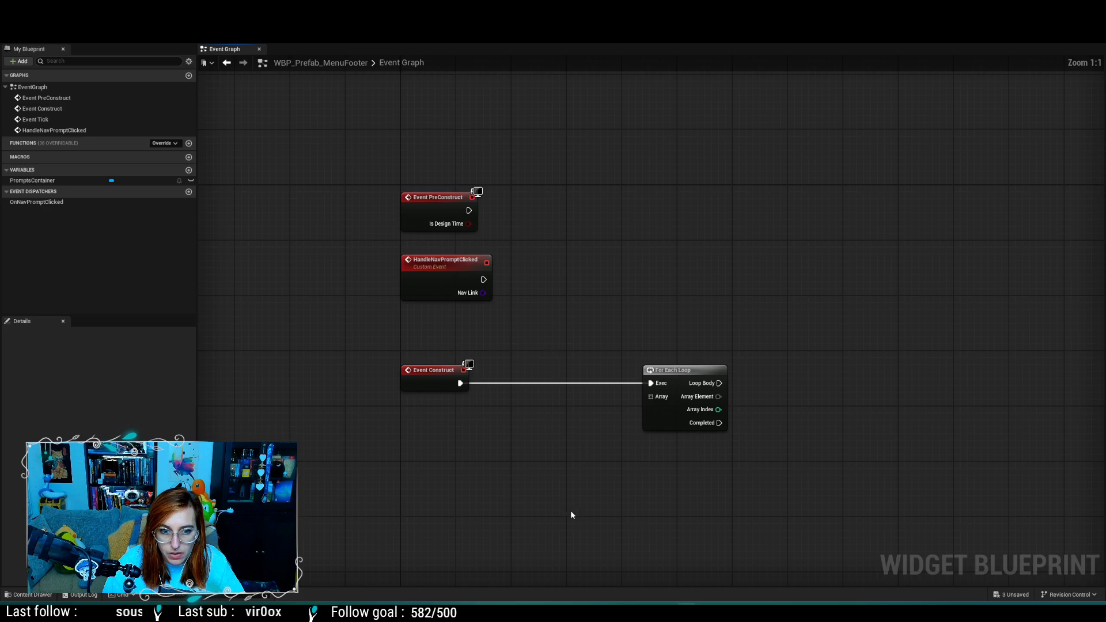
left_click_drag(719, 371, 621, 371)
left_click(452, 511)
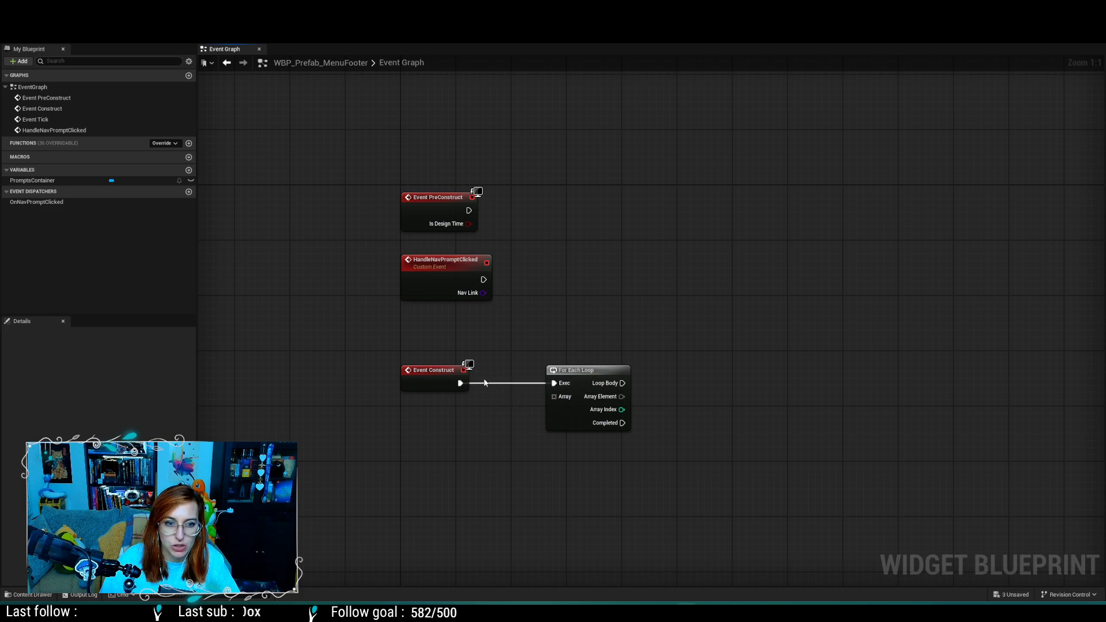
Step: Break the link between Event Construct and the For Each Loop, and place the loop beside Event PreConstruct
right_click(459, 384)
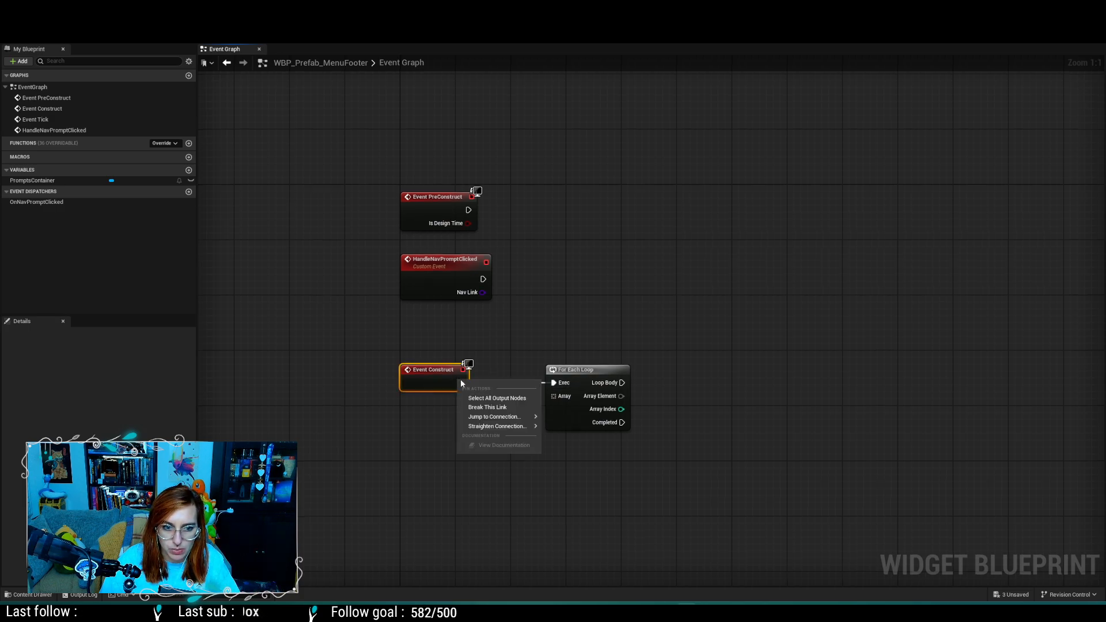
left_click(473, 408)
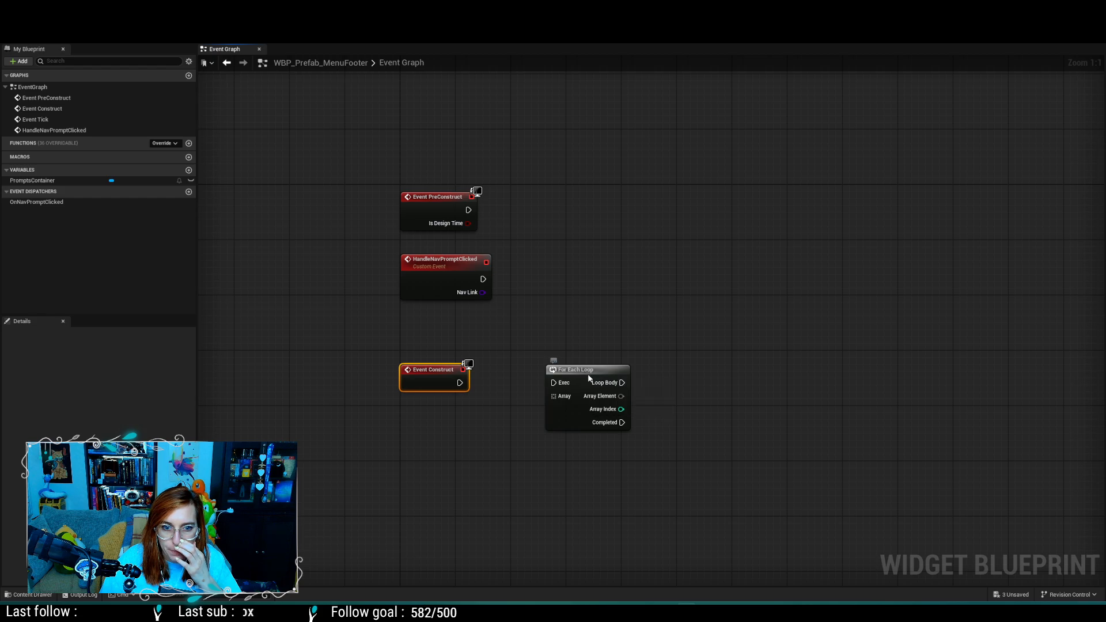
left_click_drag(591, 375, 597, 203)
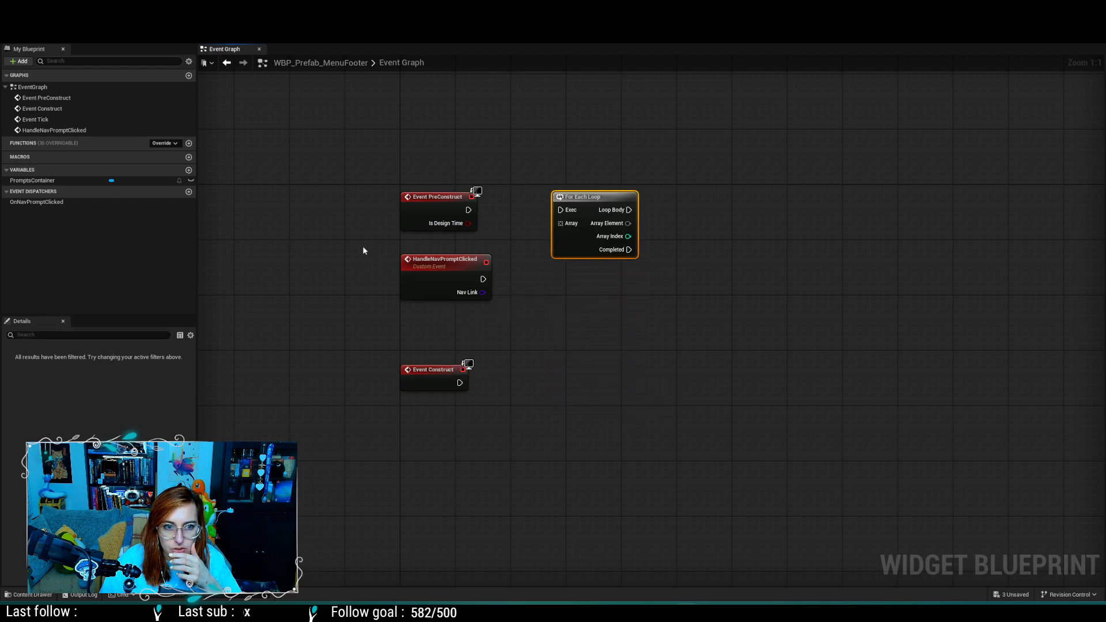
Step: Move HandleNavPromptClicked and Event Construct further down the footer graph, and delete the HandleNavPromptClicked custom event
left_click_drag(362, 247, 544, 394)
left_click_drag(462, 268, 461, 489)
left_click(503, 488)
left_click(463, 484)
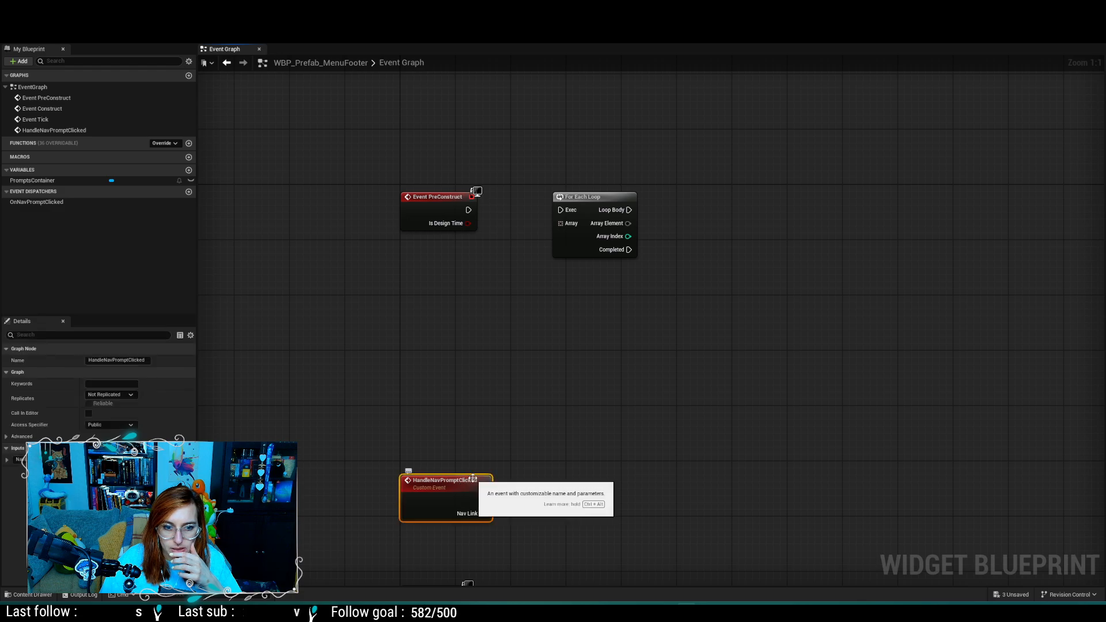
key("Delete")
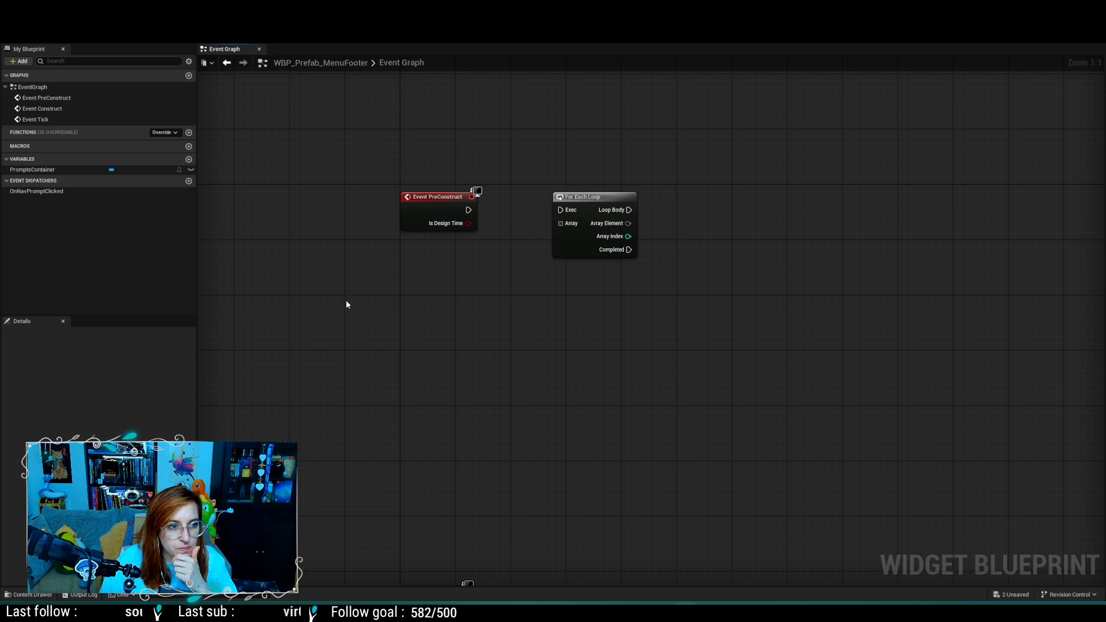
Step: Delete the OnNavPromptClicked event dispatcher from the menu footer
right_click_drag(657, 419, 654, 330)
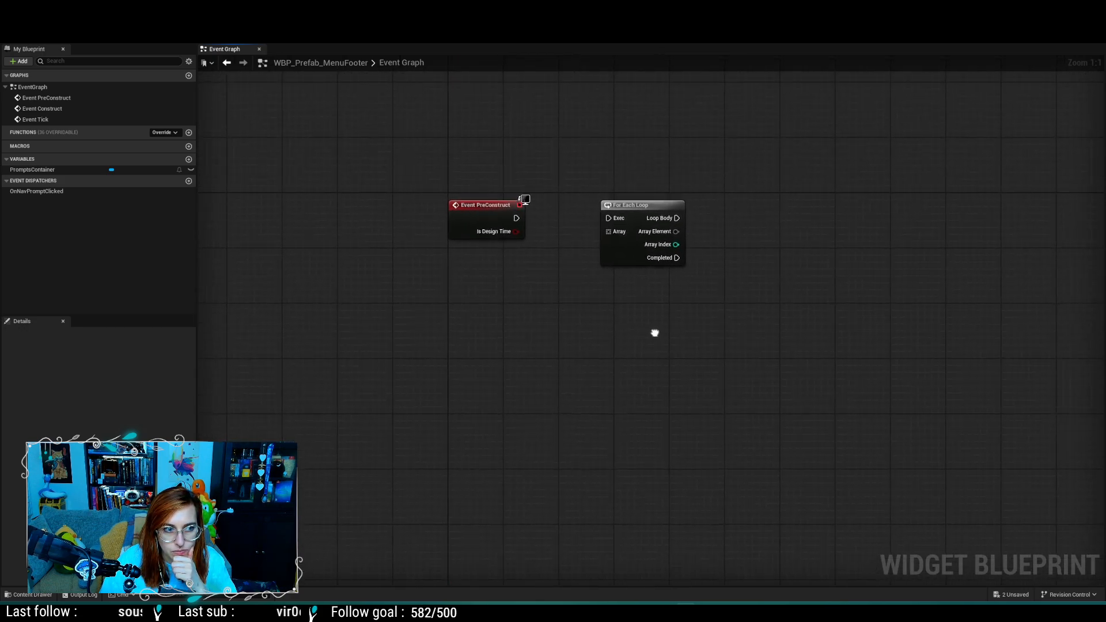
left_click(41, 192)
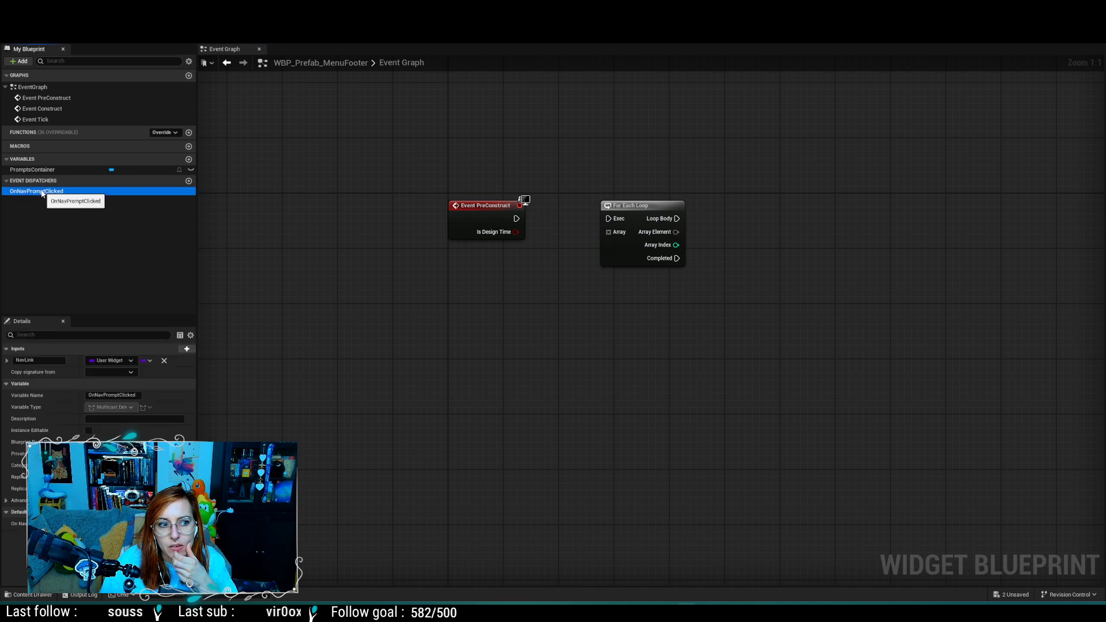
right_click(43, 193)
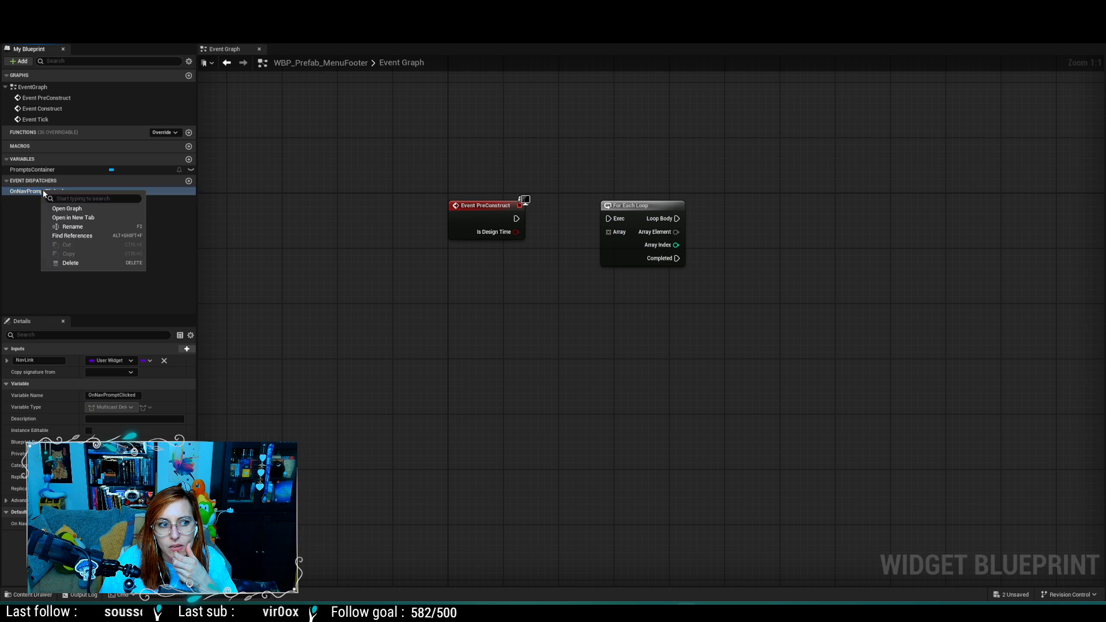
left_click(370, 255)
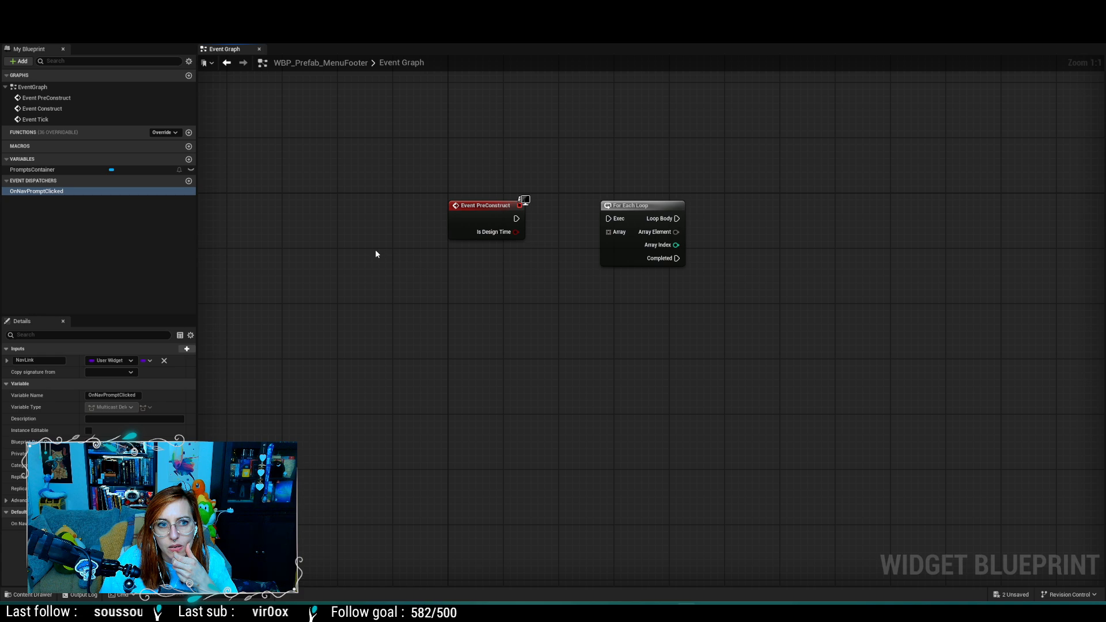
left_click(128, 193)
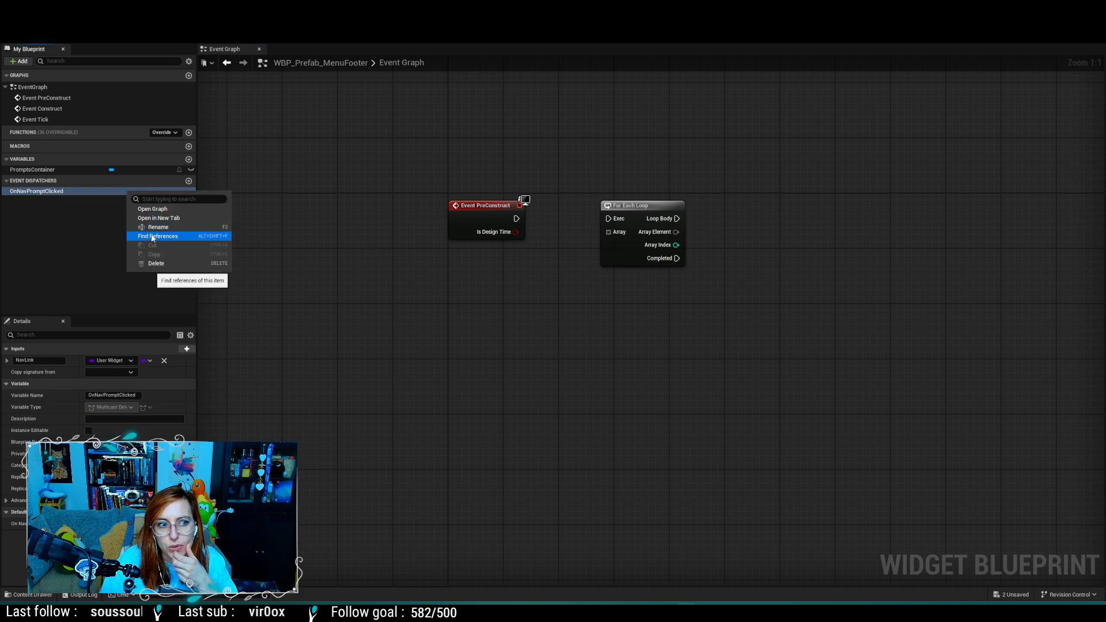
left_click(168, 264)
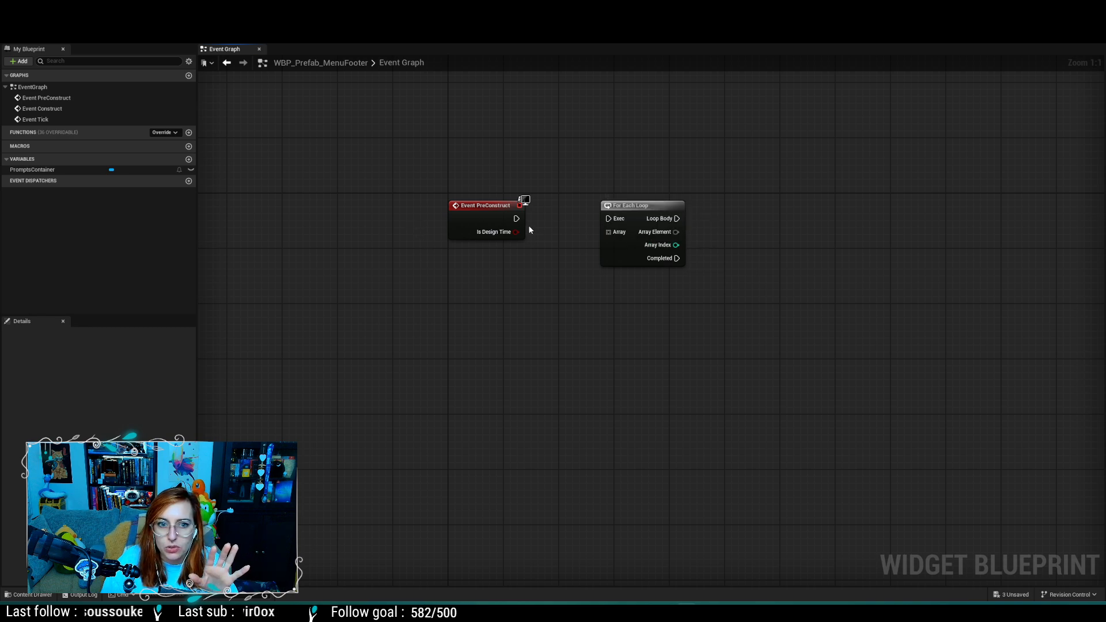
left_click_drag(519, 222, 656, 218)
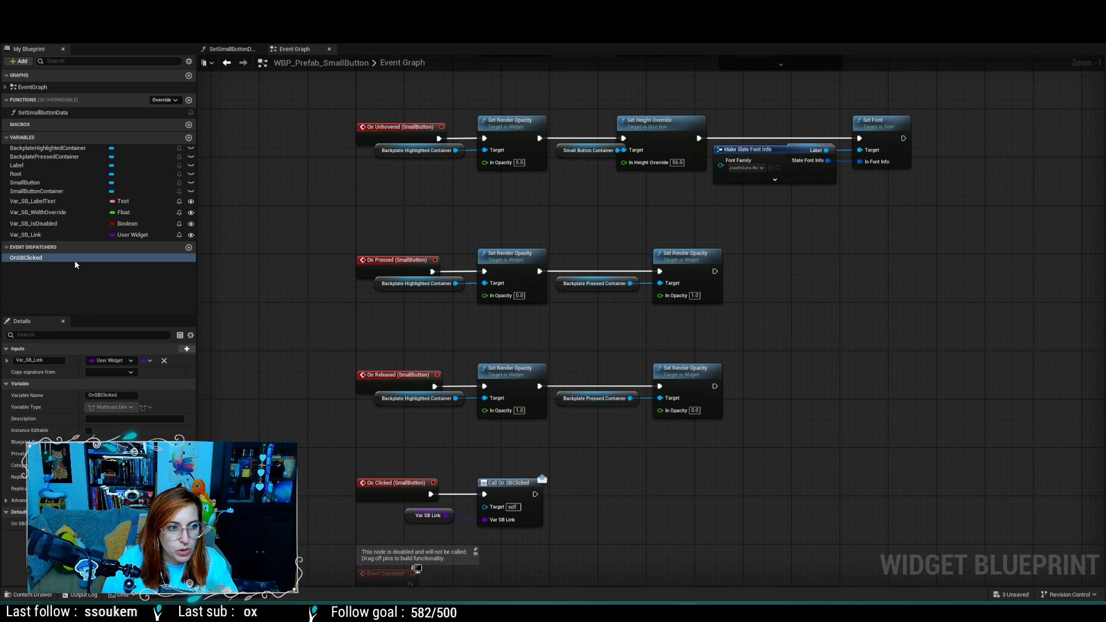
Step: Examine the SmallButtonData variable and the custom variable categories in the WBP_Prefab_MenuCard blueprint
left_click(261, 16)
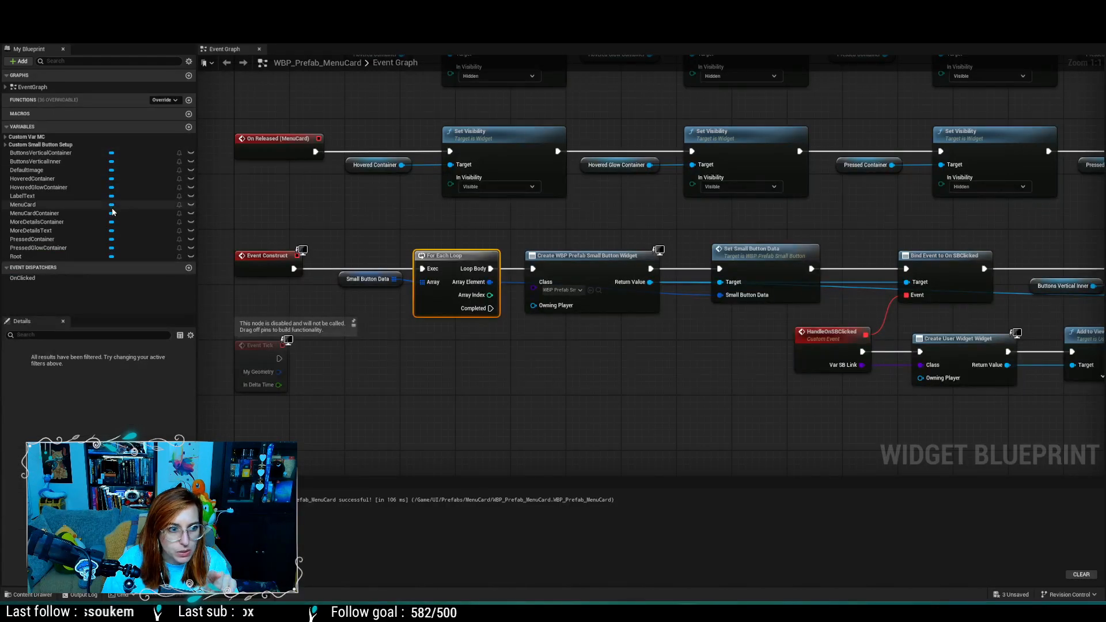
left_click(366, 281)
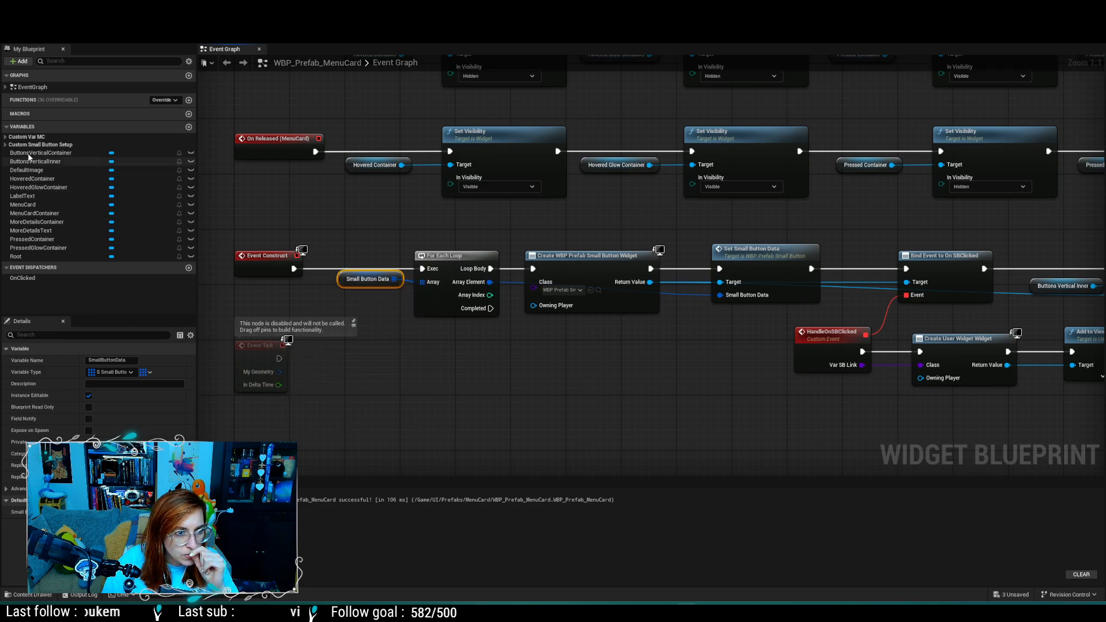
left_click(5, 137)
left_click(6, 139)
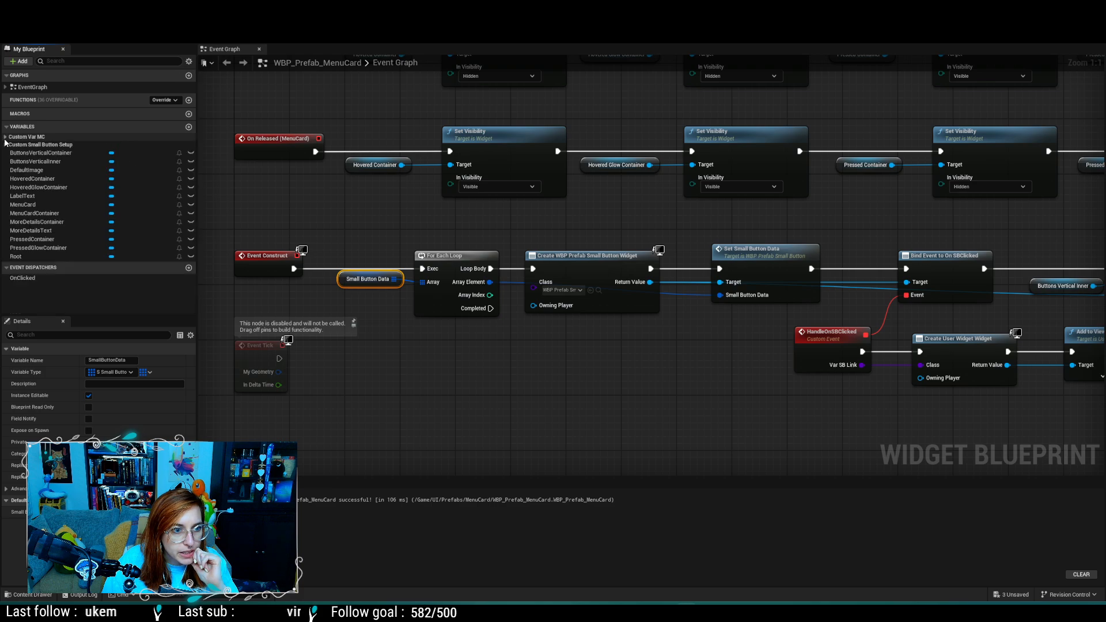
left_click(4, 145)
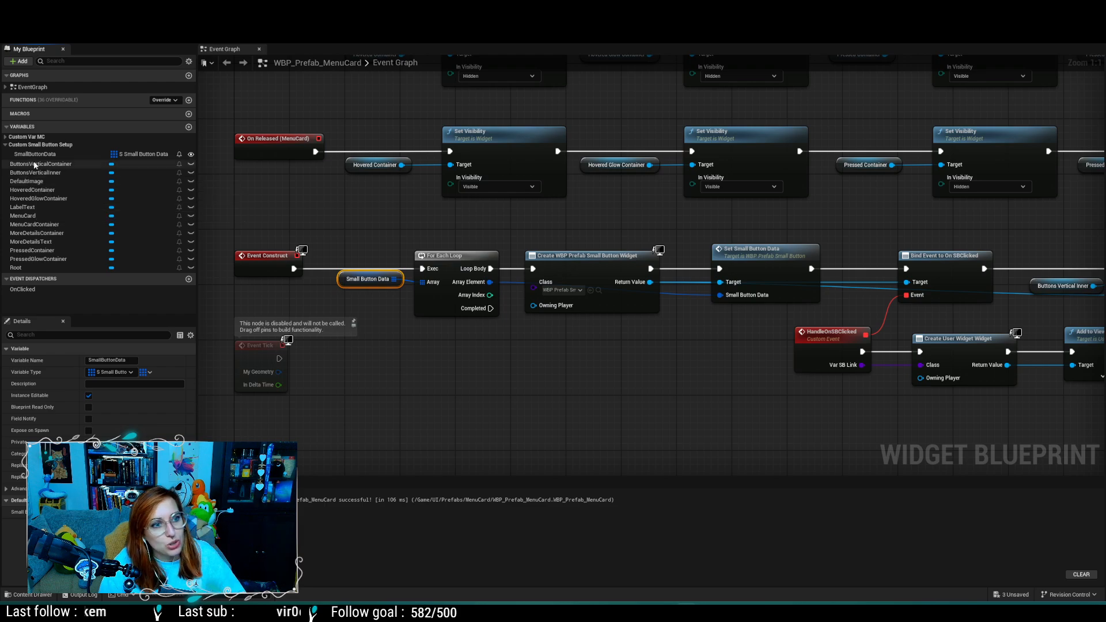
left_click(6, 138)
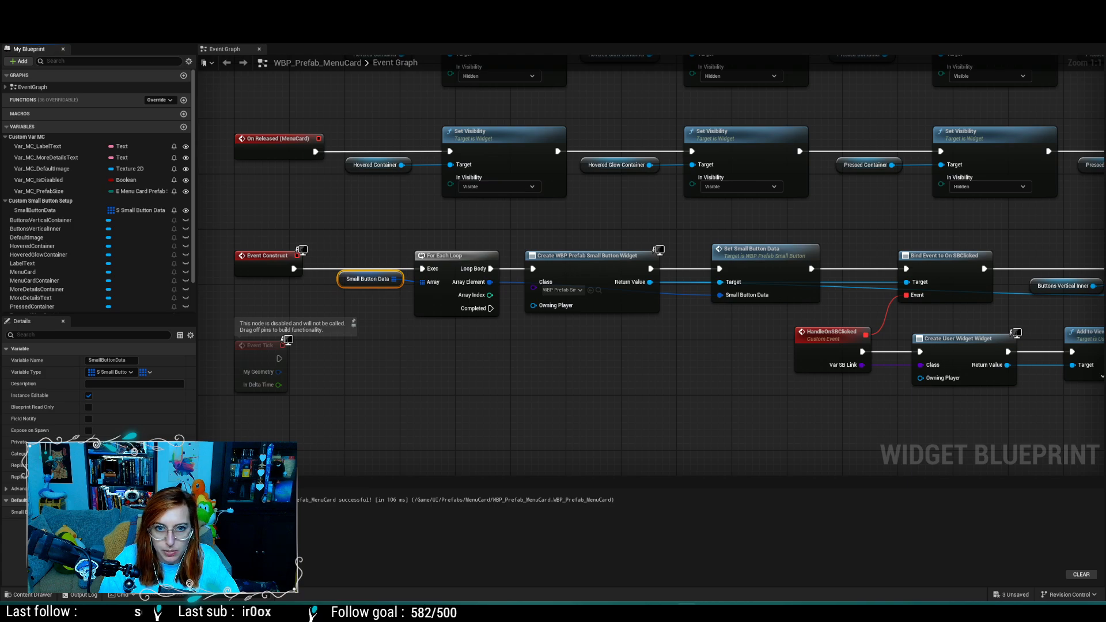
Step: Add a new variable named NavPromptData to the WBP_Prefab_MenuFooter blueprint
key("ctrl+Tab")
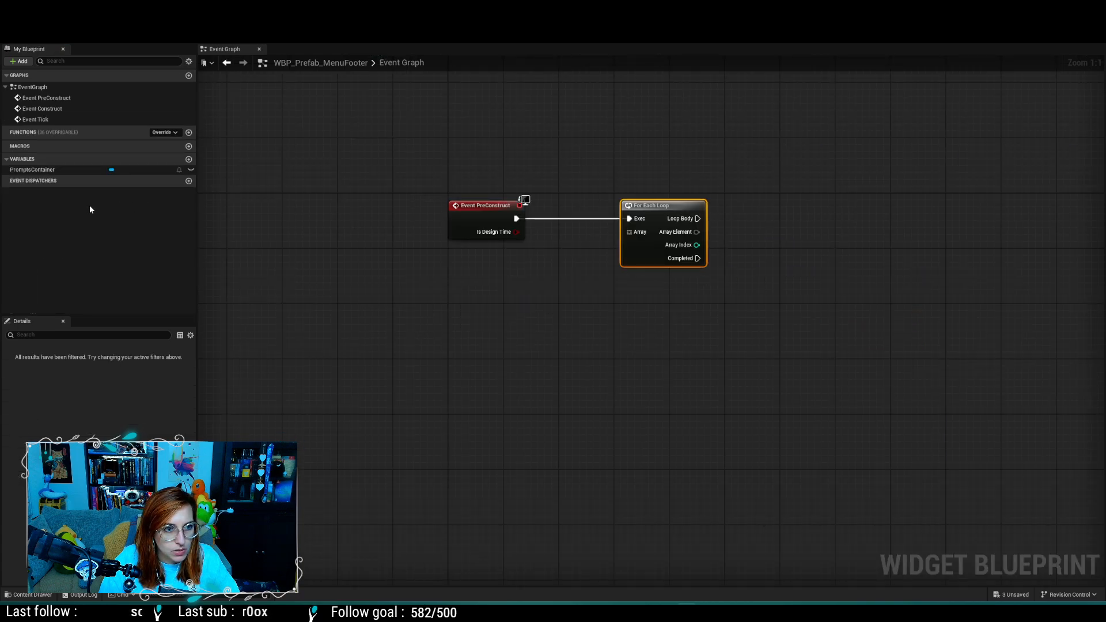
left_click(186, 159)
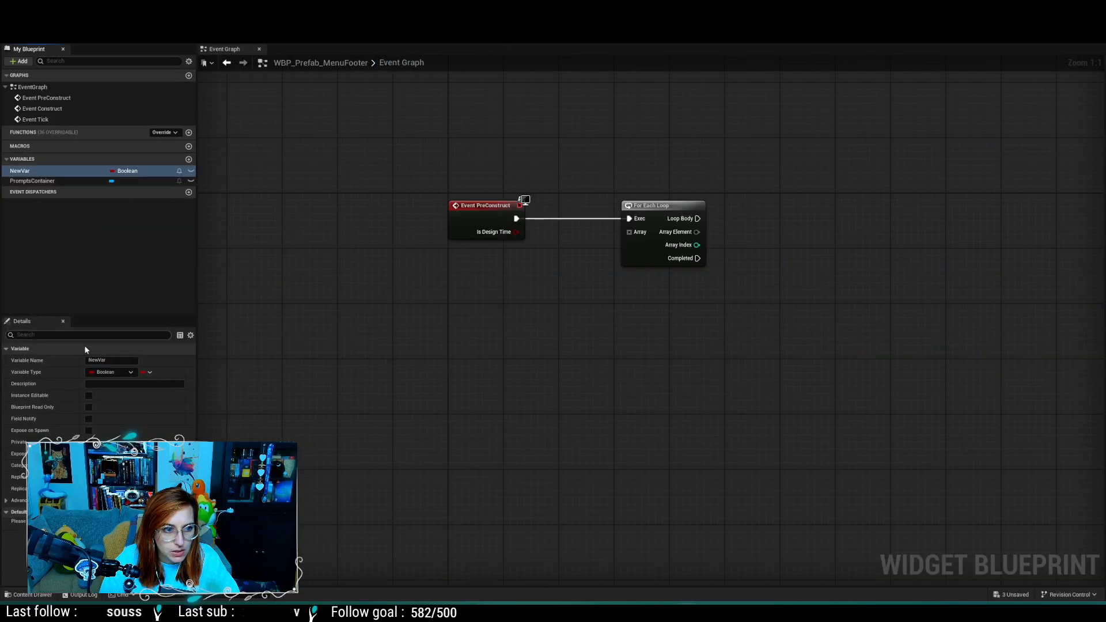
left_click(112, 358)
key("ctrl+a")
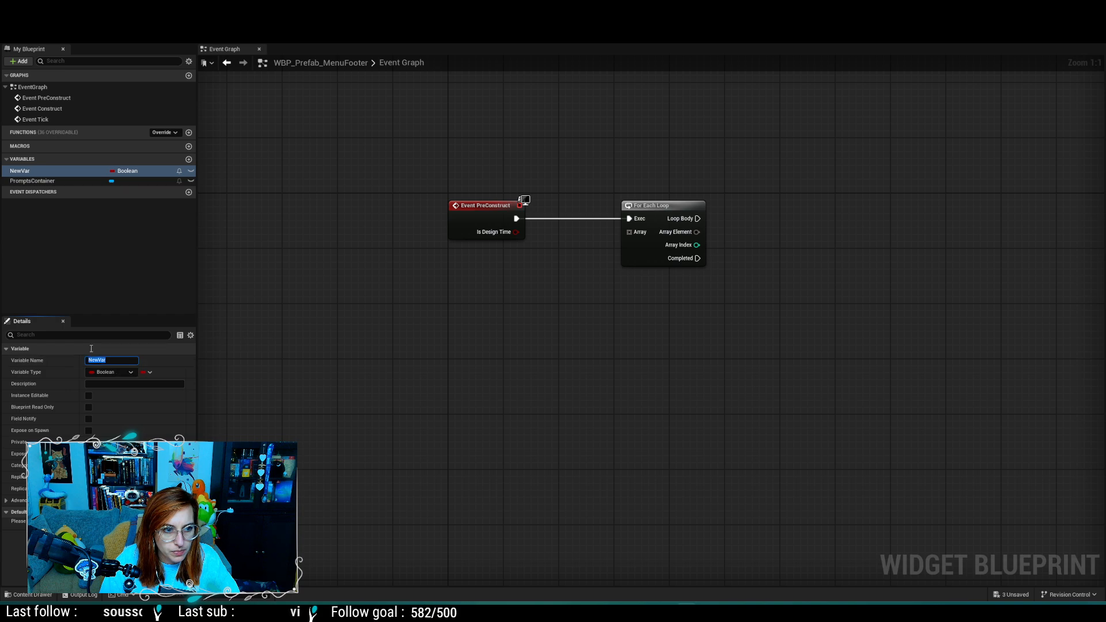
type("NavPro")
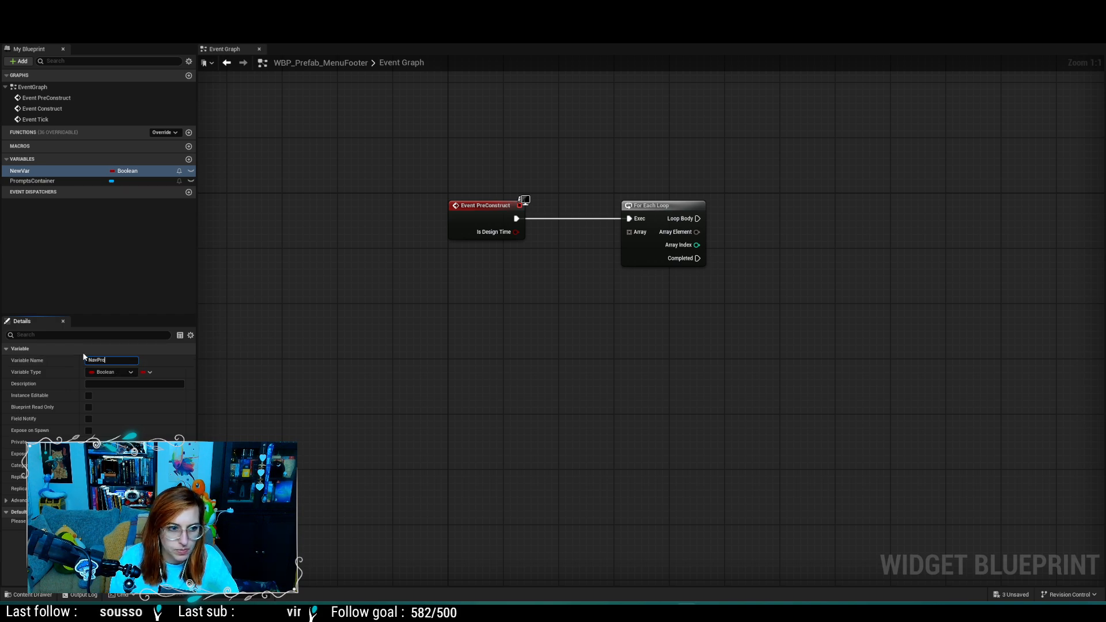
type("mpy")
type("Da")
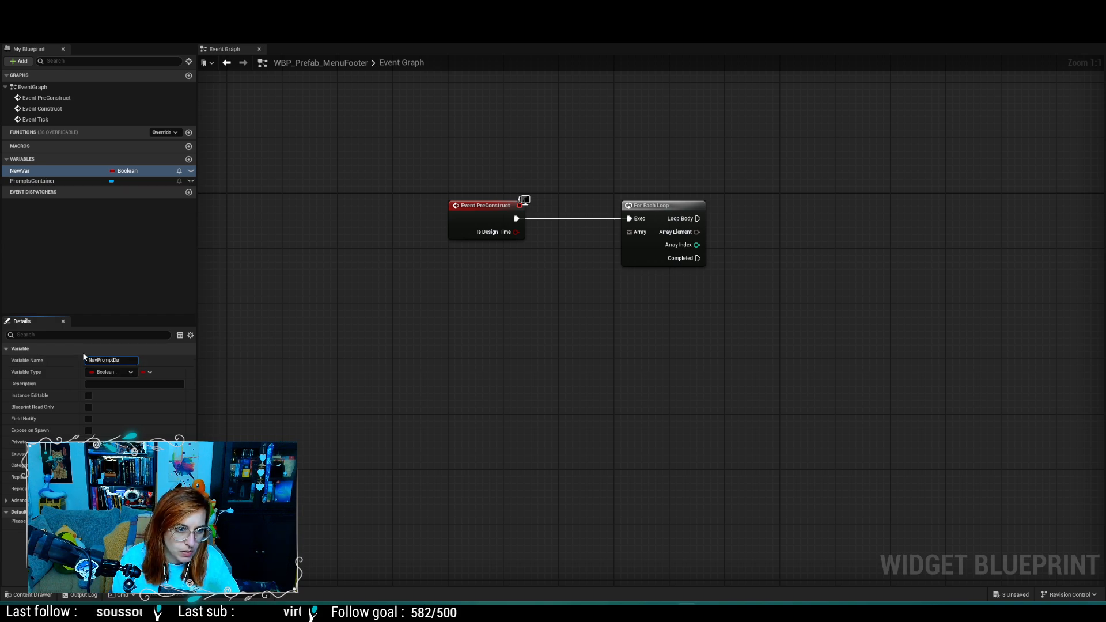
type("ta")
key("Return")
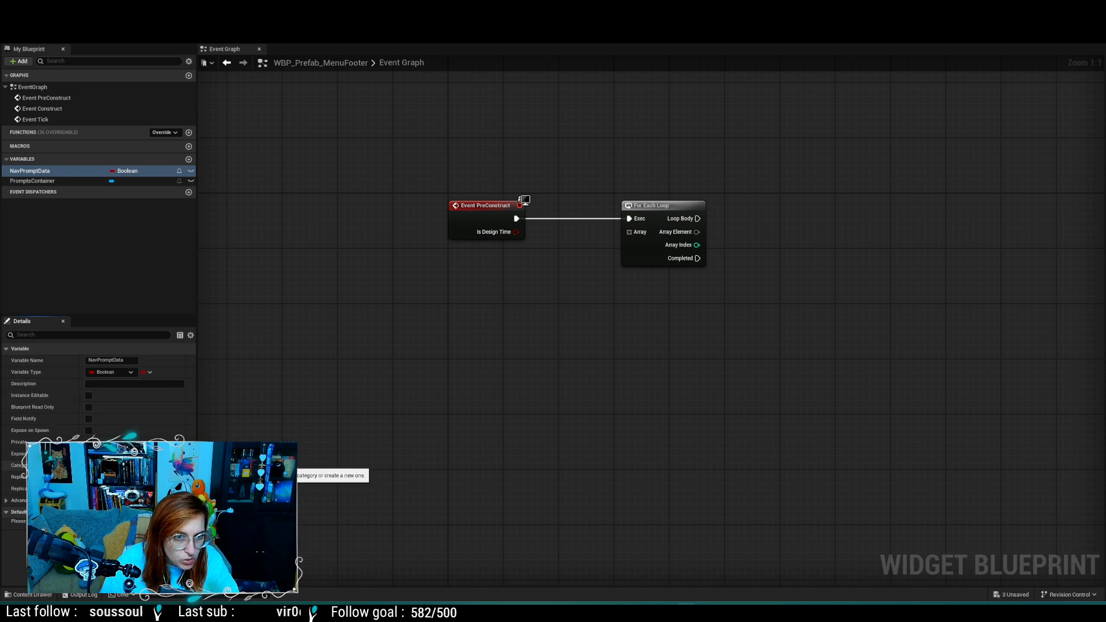
Step: Assign NavPromptData to a new category named Custom Nav Prompt Setup, following the menu card's category naming
key("ctrl+Tab")
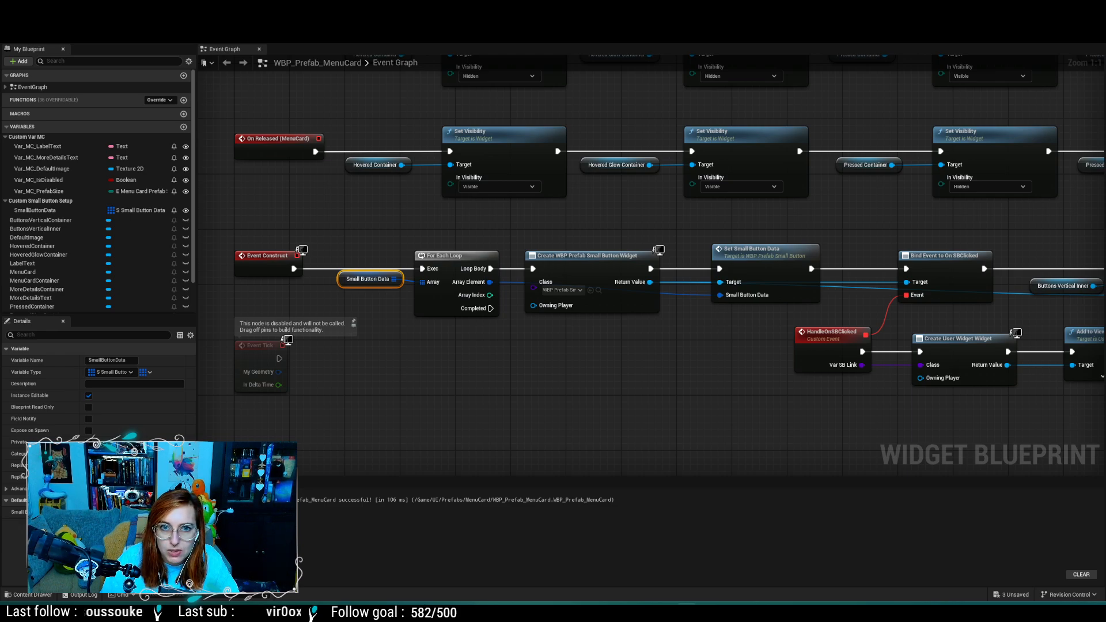
key("ctrl+Tab")
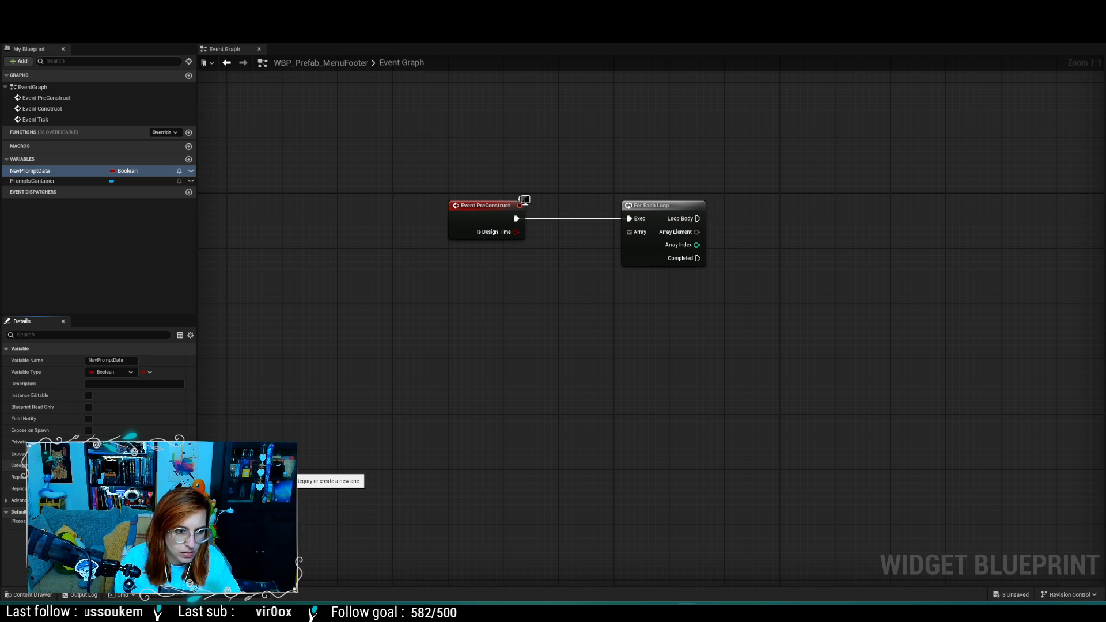
key("Return")
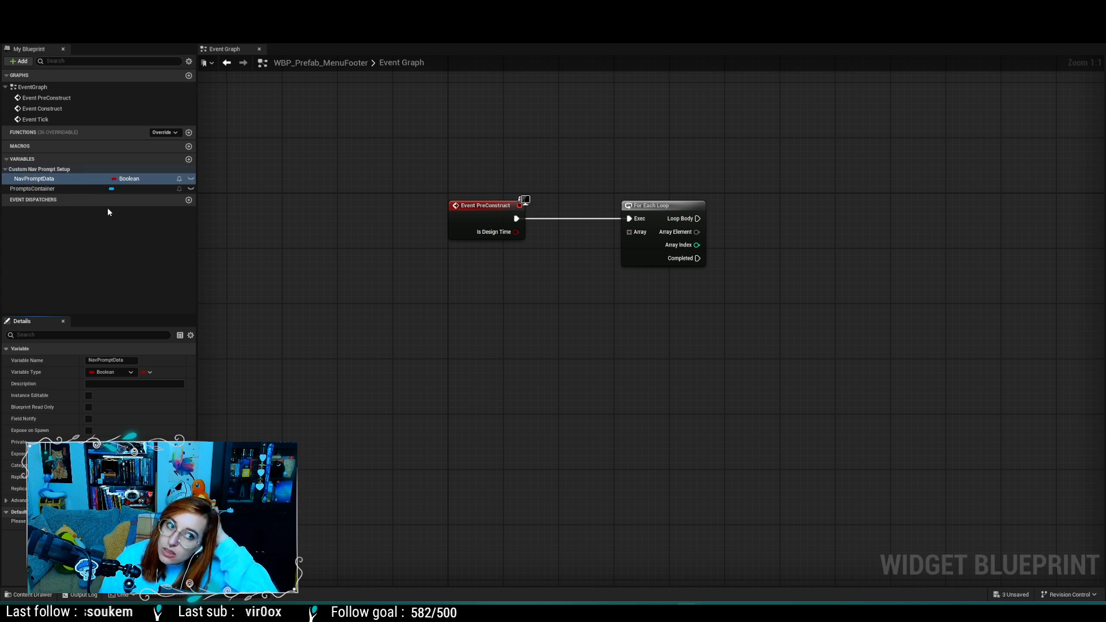
Step: Change NavPromptData's type to an array of S Nav Prompt Data structures and make it instance editable, like SmallButtonData in the menu card
left_click(78, 179)
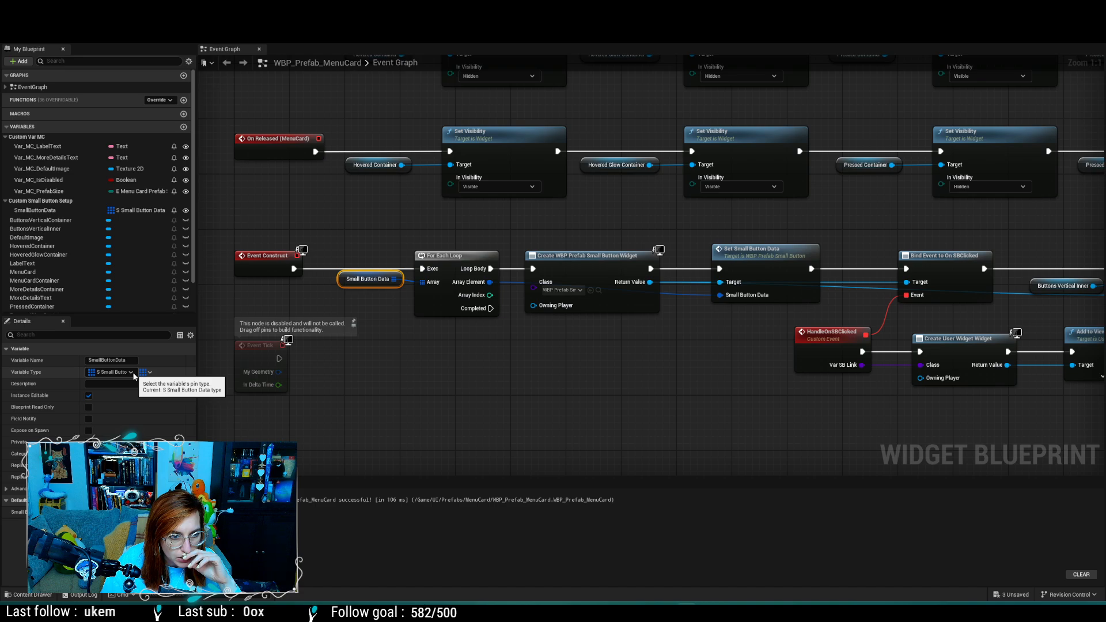
left_click(131, 373)
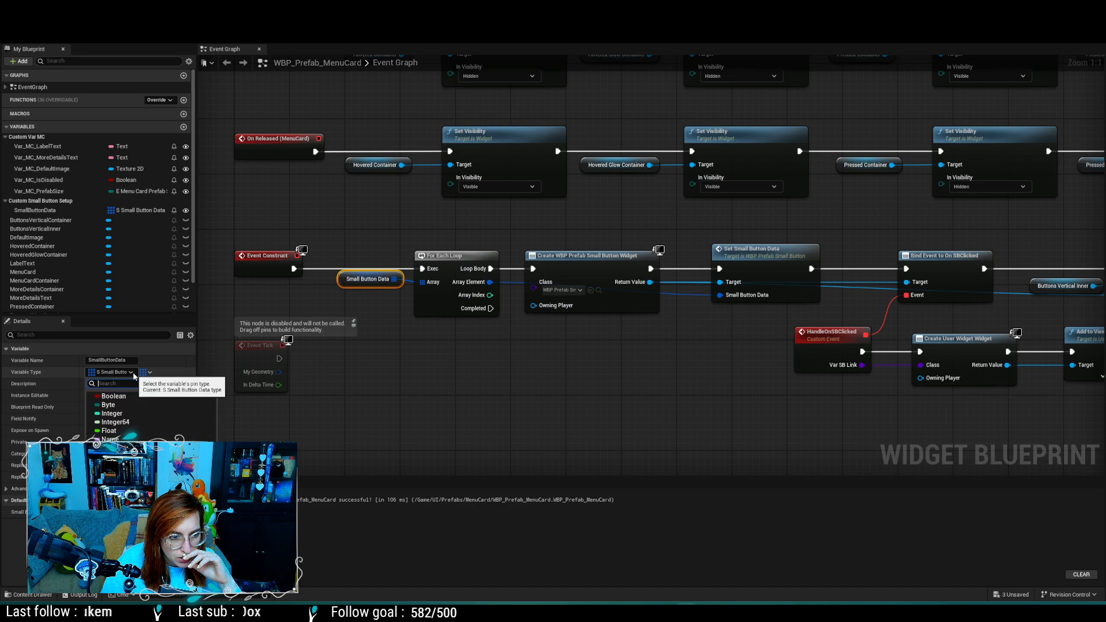
left_click(132, 373)
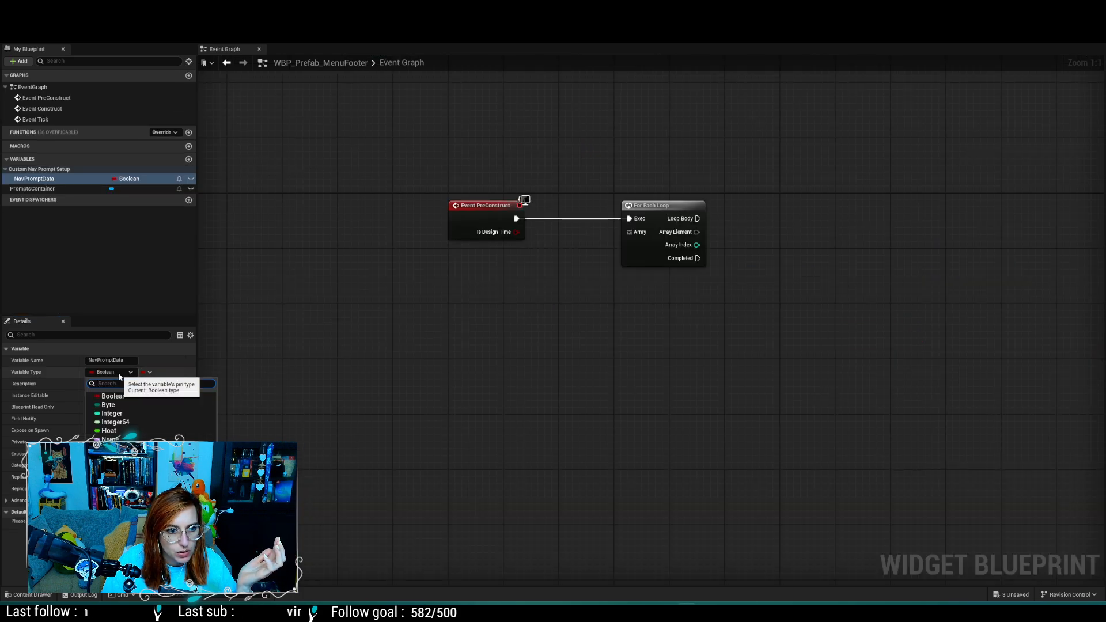
left_click(114, 372)
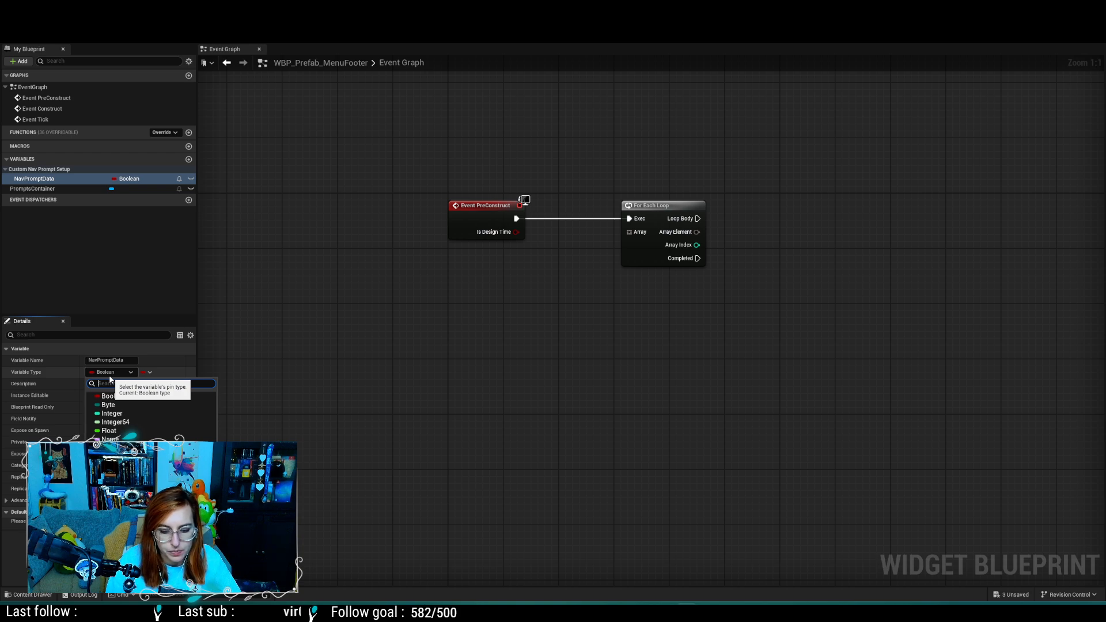
type("nav prompt")
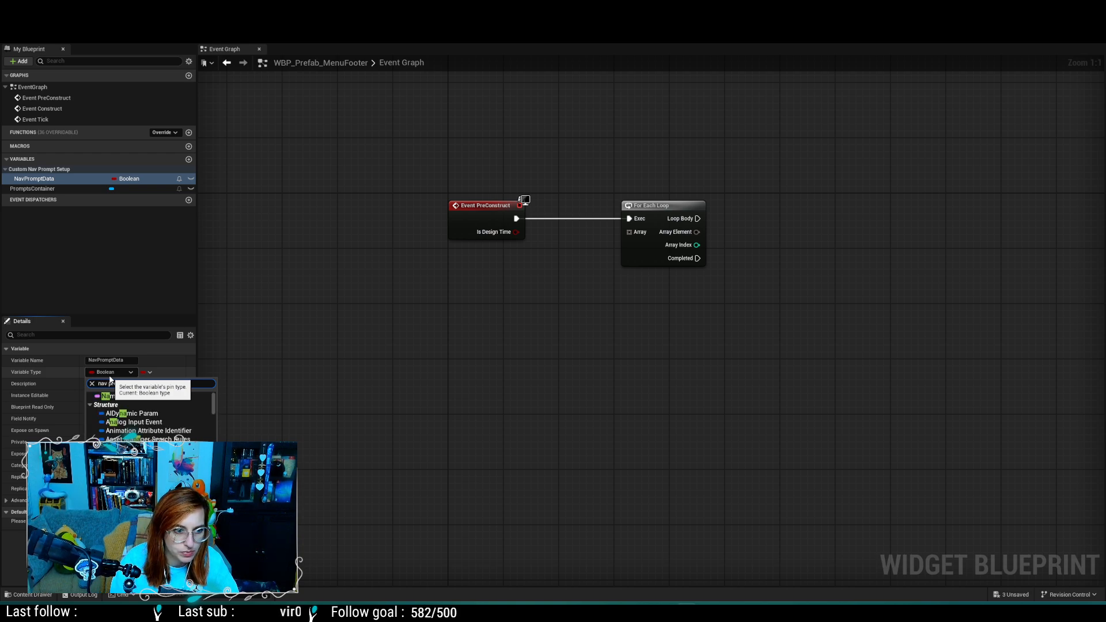
left_click(150, 405)
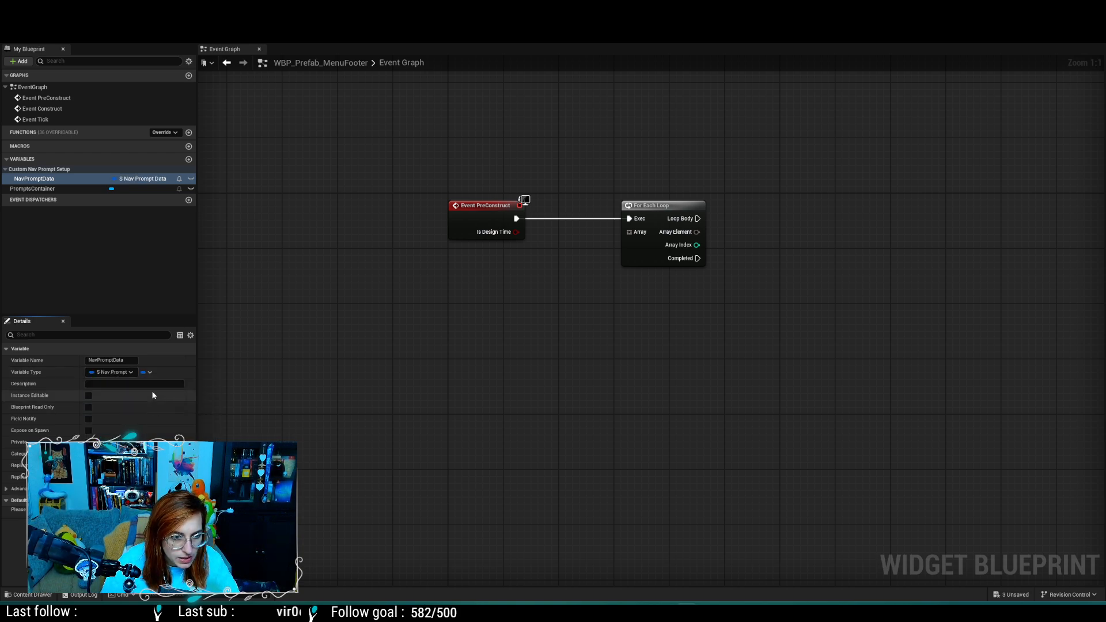
left_click(150, 373)
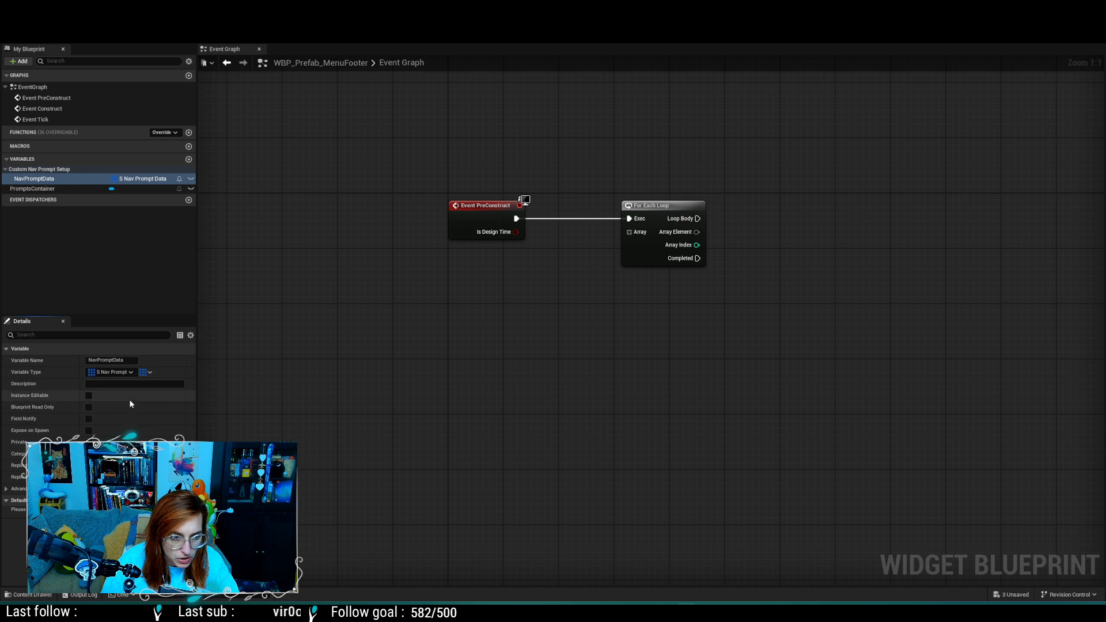
left_click(129, 400)
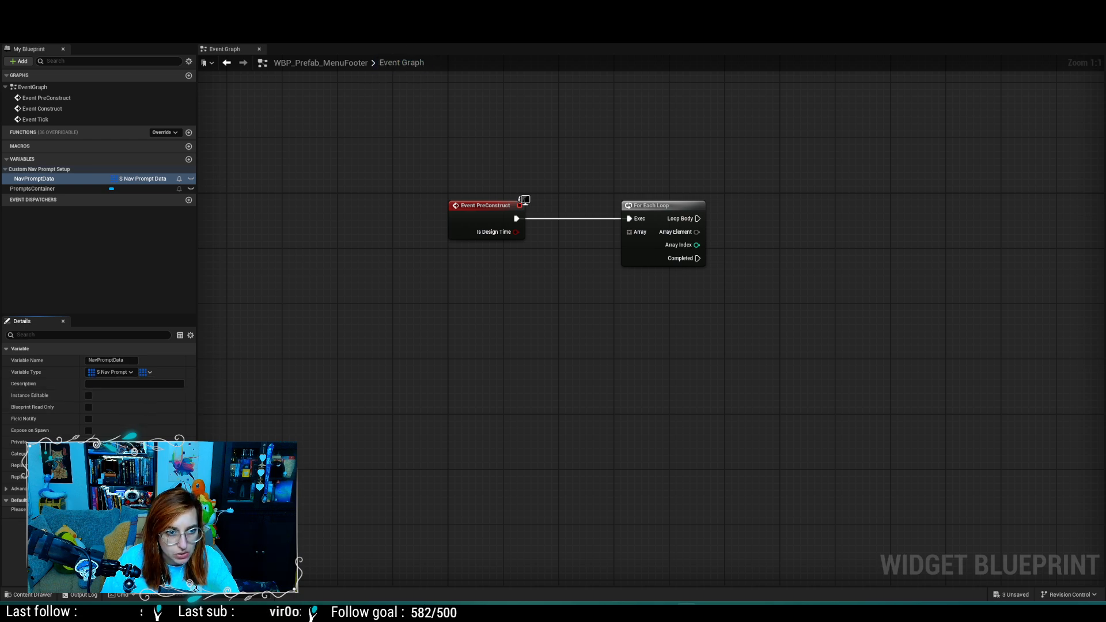
key("ctrl+Tab")
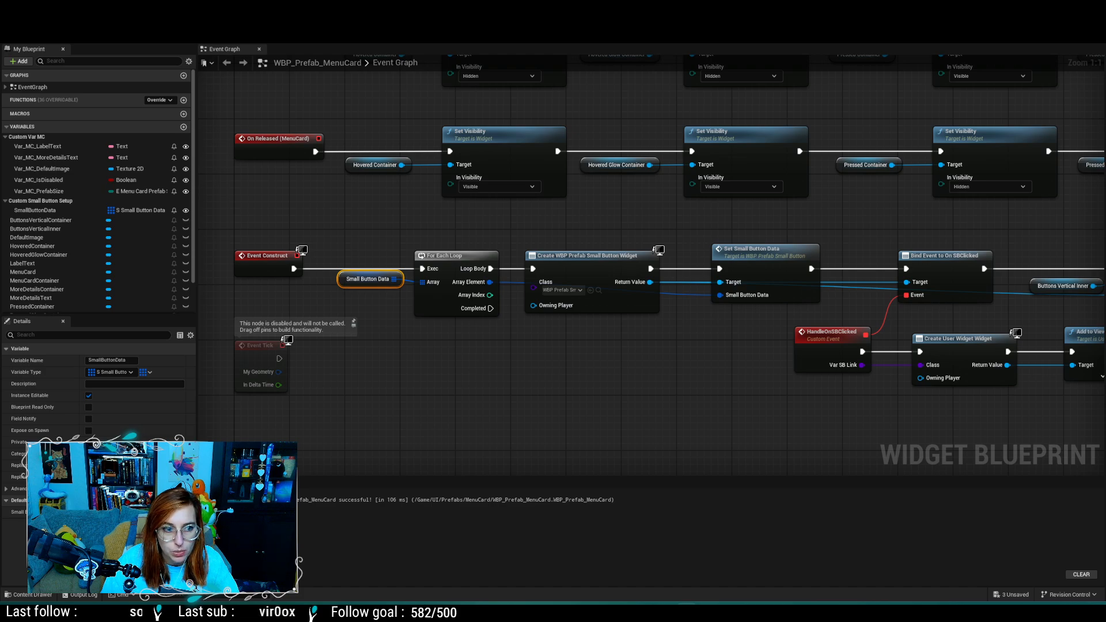
key("ctrl+Tab")
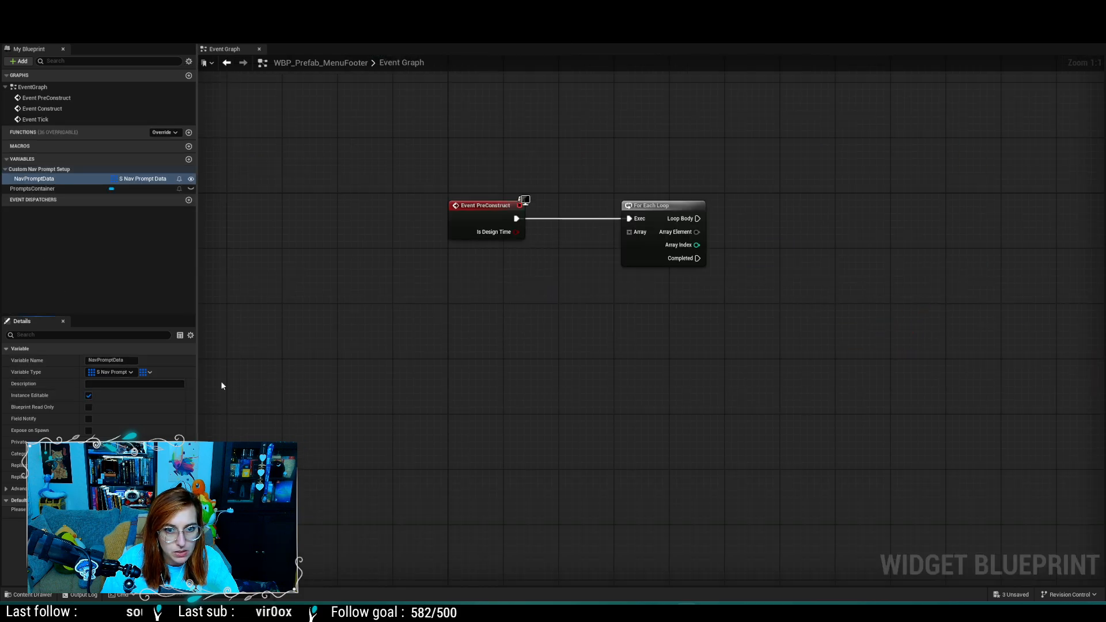
Step: Add a Nav Prompt Data getter, connect it to the For Each Loop's Array input, and place it between Event PreConstruct and the loop
left_click_drag(58, 178, 504, 282)
left_click(547, 295)
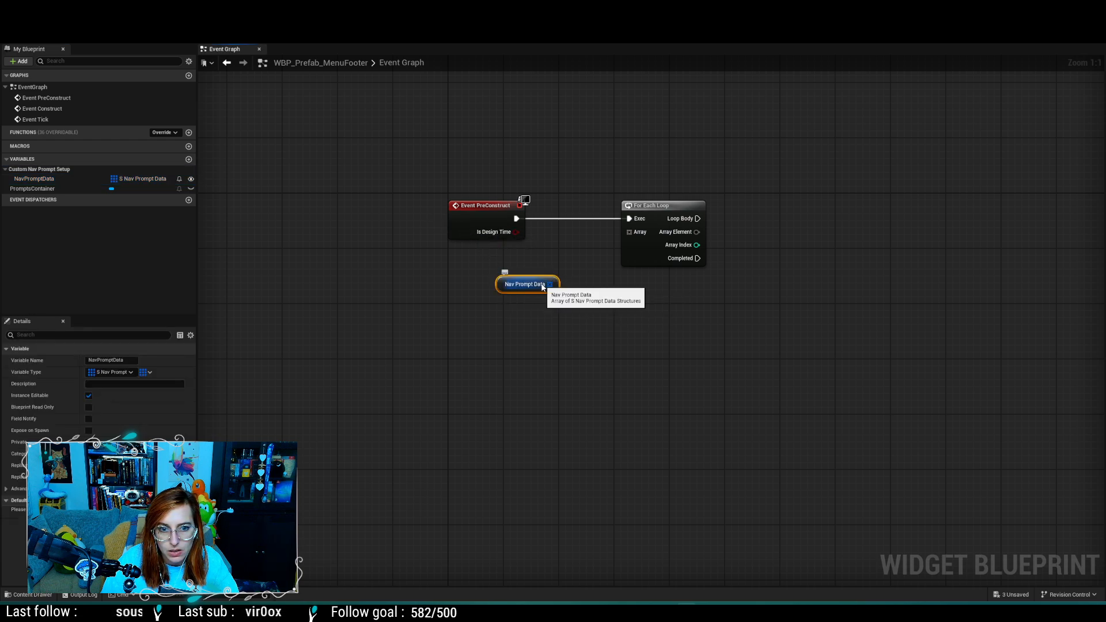
left_click_drag(550, 284, 628, 233)
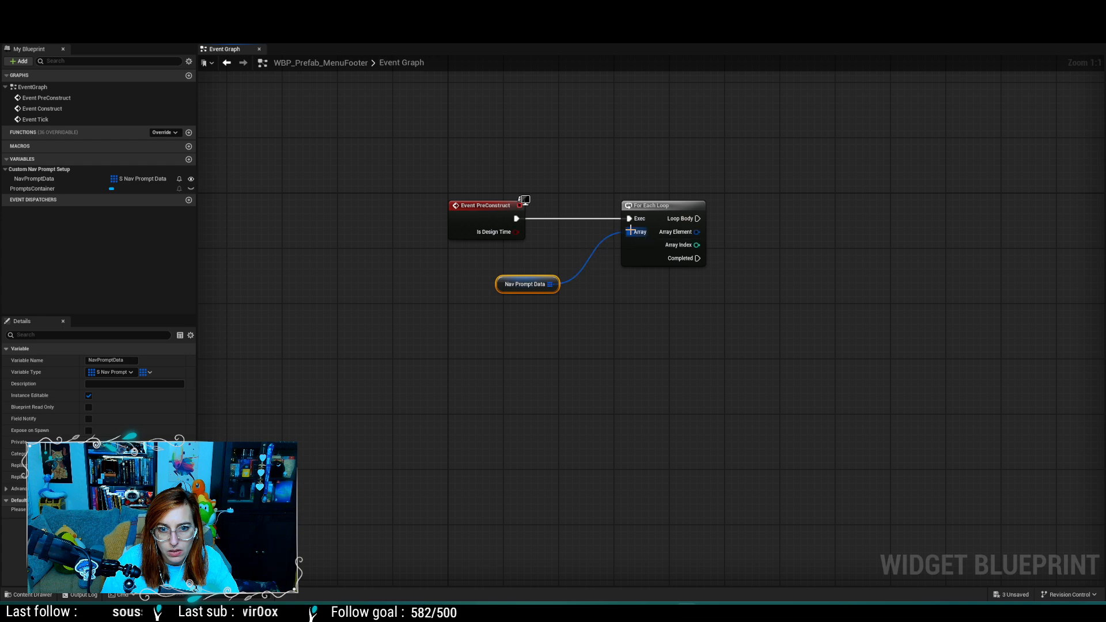
left_click_drag(523, 279, 584, 230)
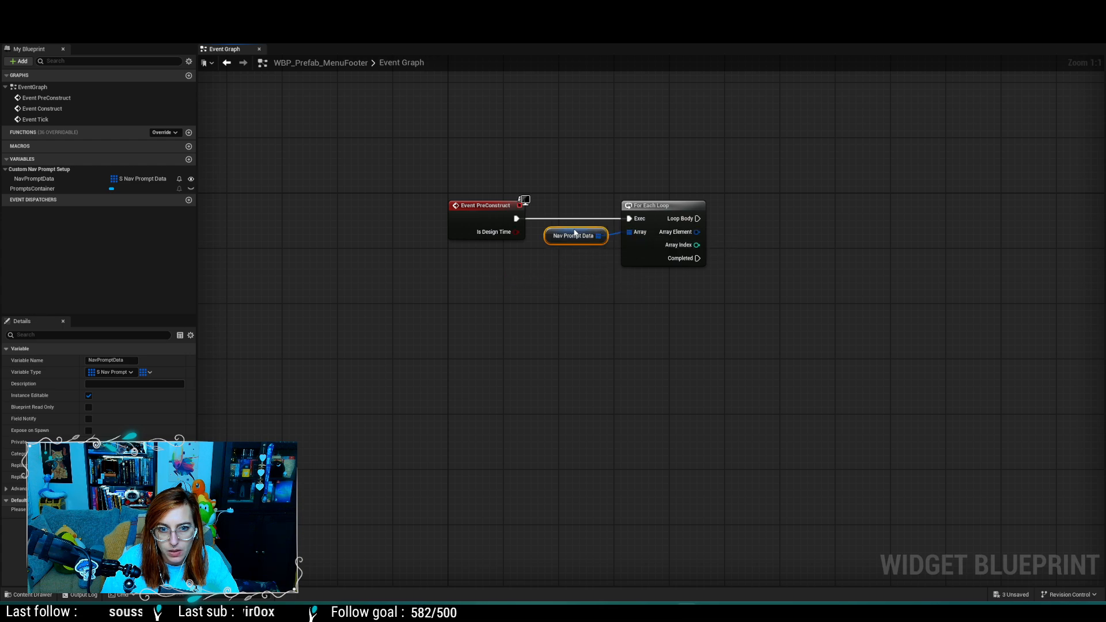
left_click(644, 292)
Step: Following the menu card's graph, add a Create Widget node to the footer graph and align it beside the For Each Loop
right_click_drag(644, 291, 488, 312)
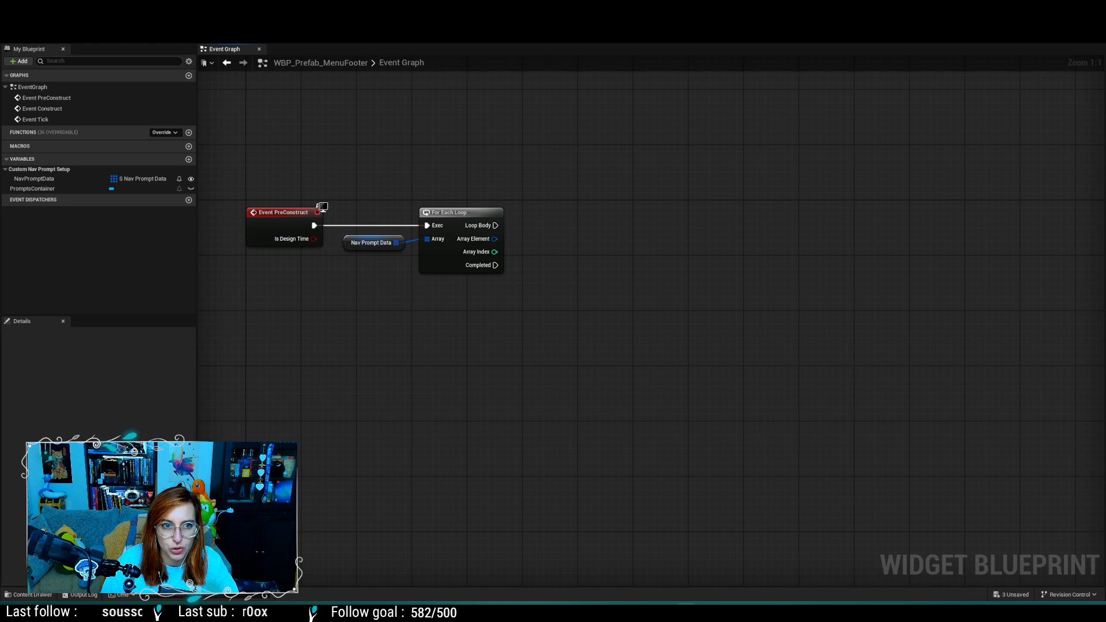
left_click(253, 12)
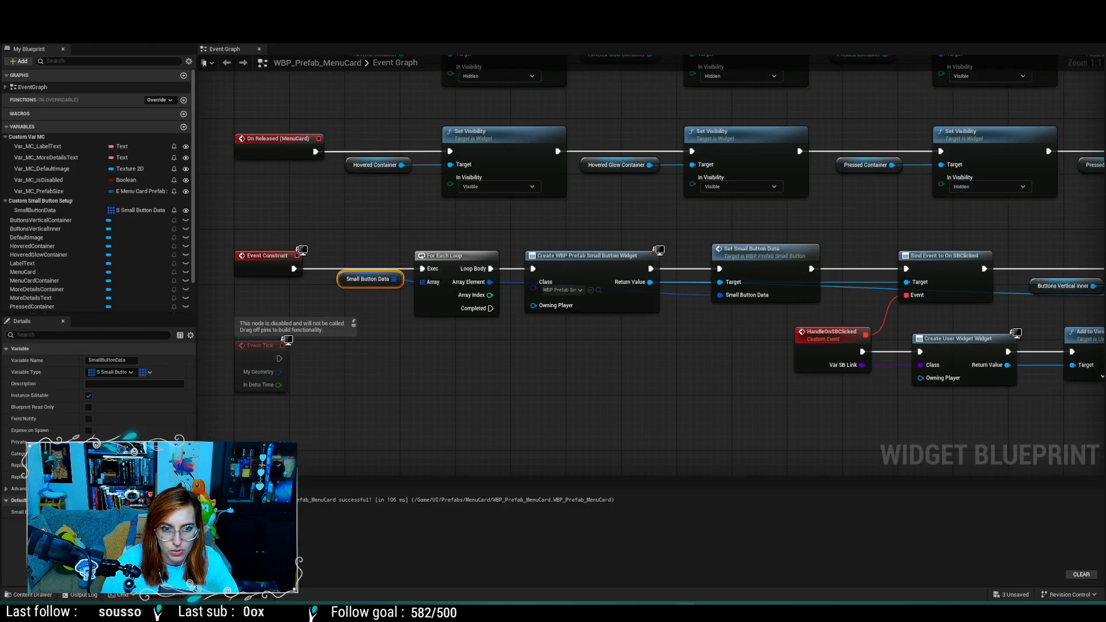
right_click_drag(683, 359, 556, 362)
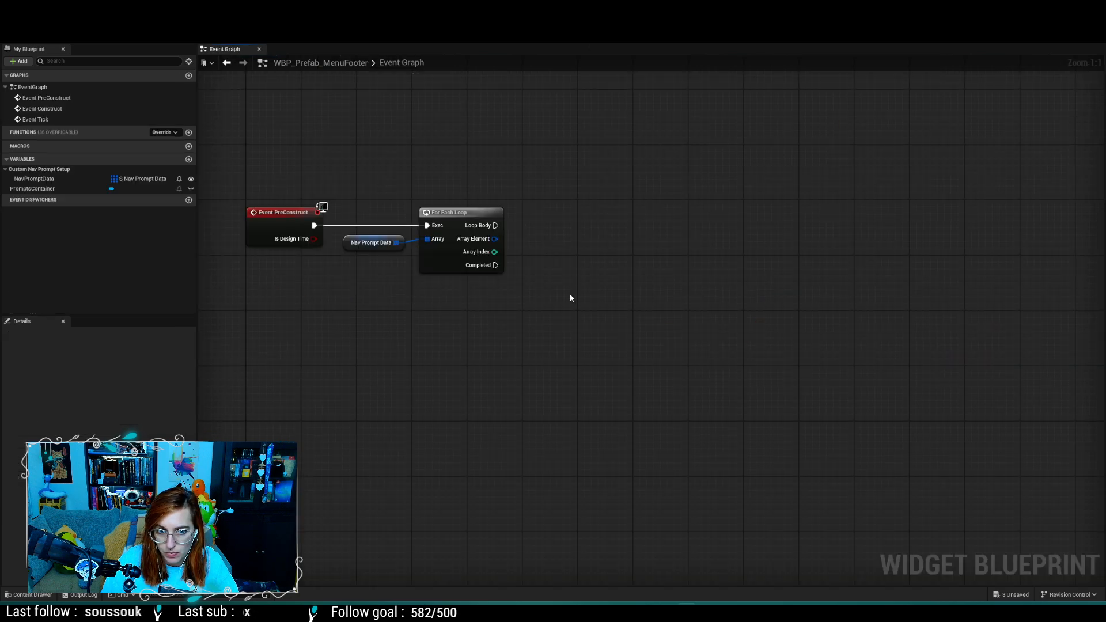
right_click(569, 293)
type("create")
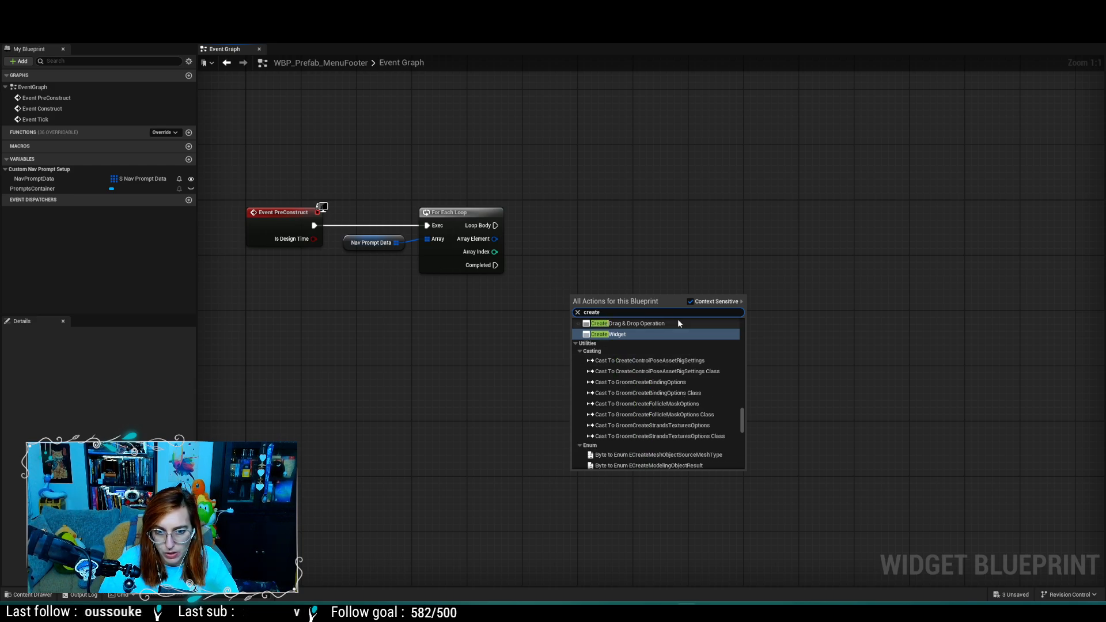
left_click(662, 334)
left_click_drag(657, 305, 660, 223)
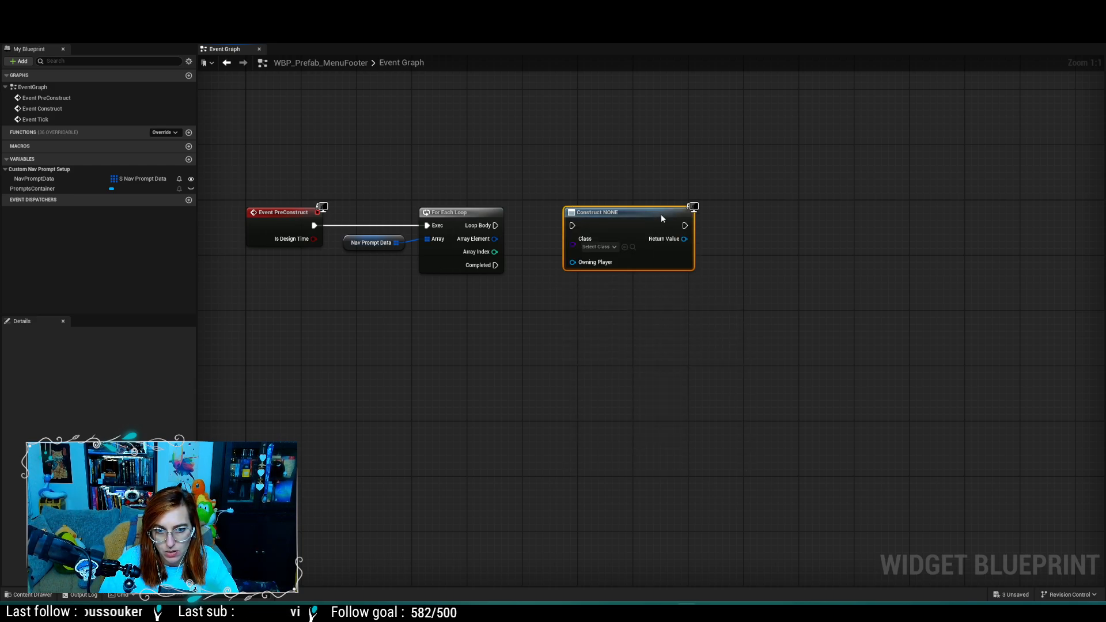
Step: Set the Create Widget node's class to WBP_Prefab_NavPrompt
left_click(612, 247)
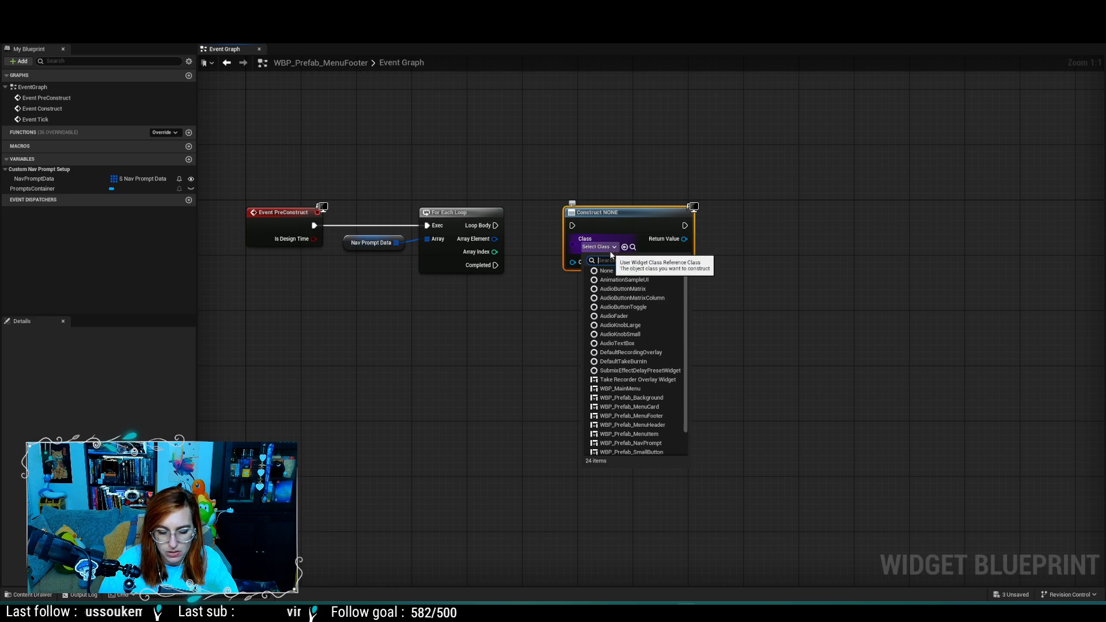
key("BackSpace")
key("BackSpace")
key("BackSpace")
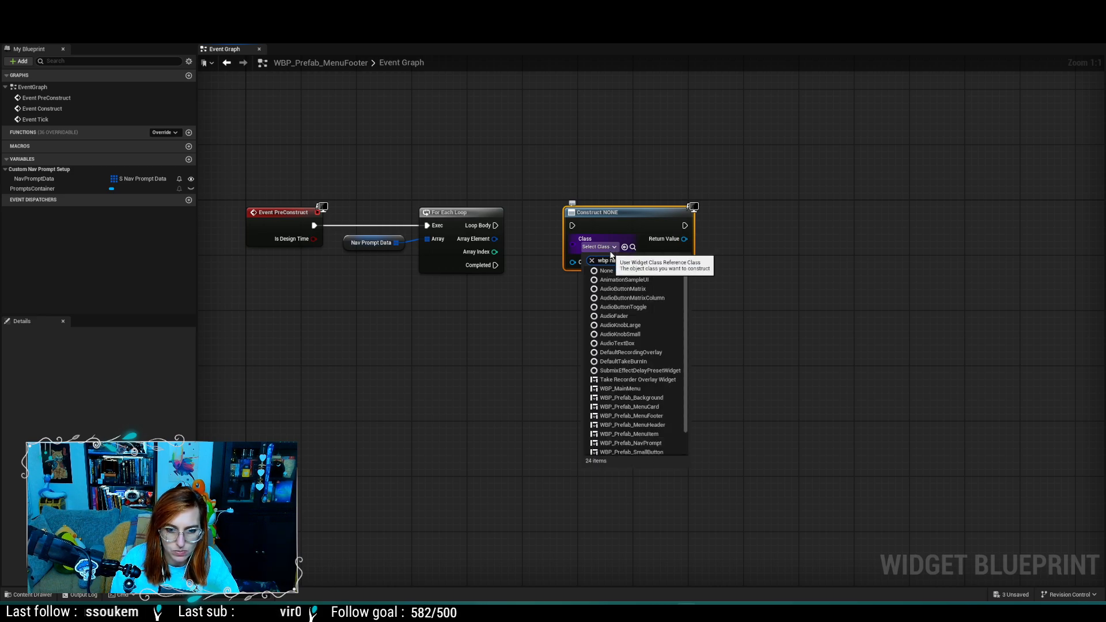
type("wbp na")
left_click(620, 278)
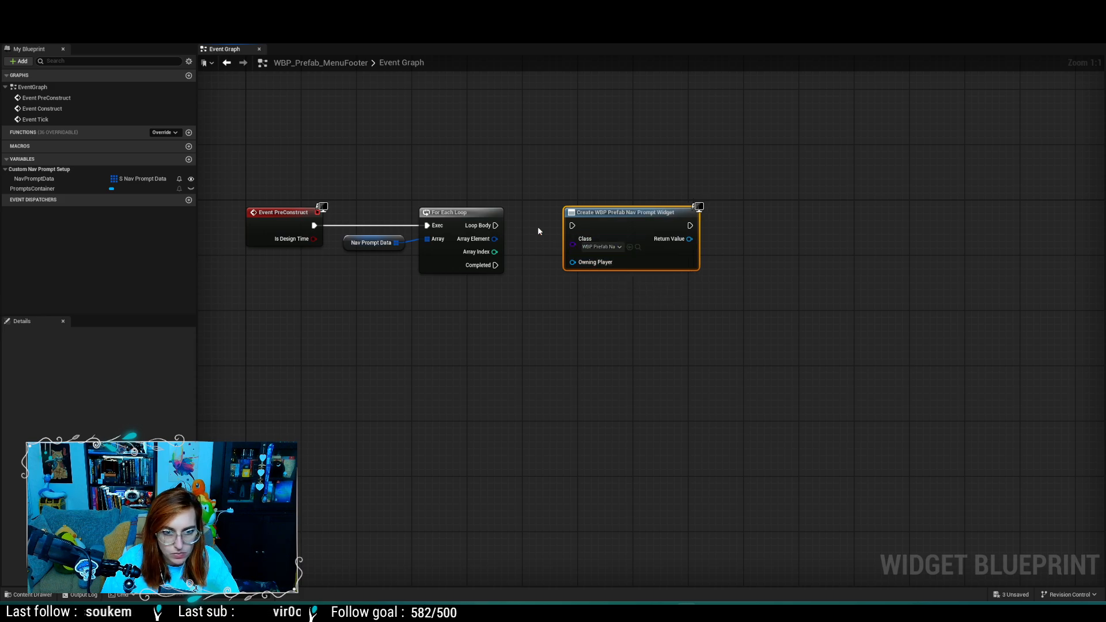
Step: Connect the For Each Loop's Loop Body to the Create WBP Prefab Nav Prompt Widget node and check the menu card's graph for the node that follows
left_click_drag(496, 225, 572, 226)
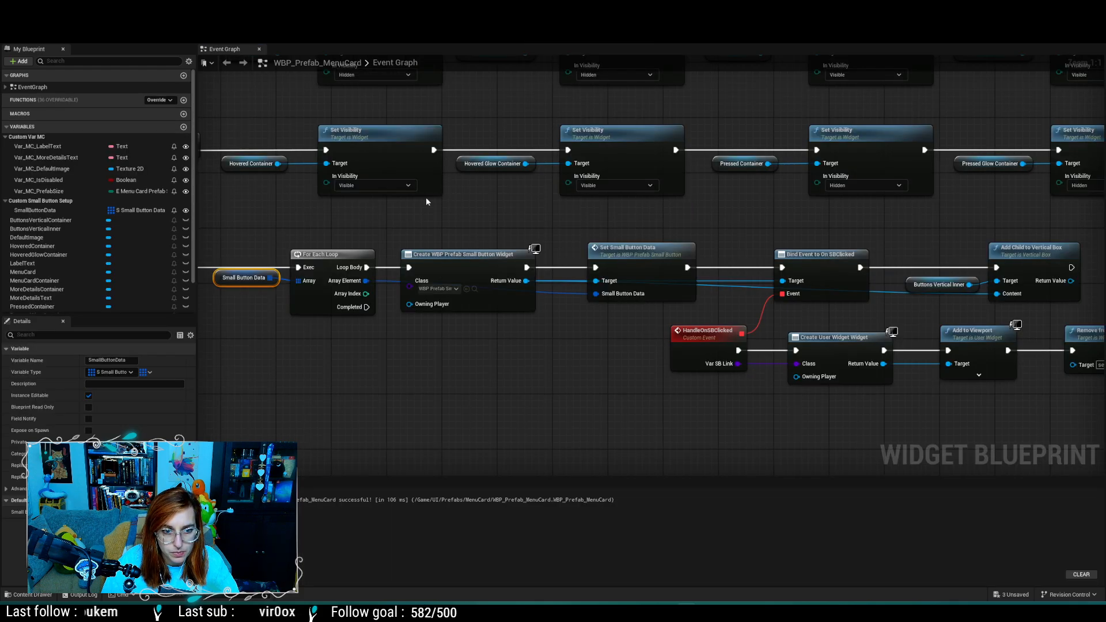
left_click_drag(441, 258, 447, 259)
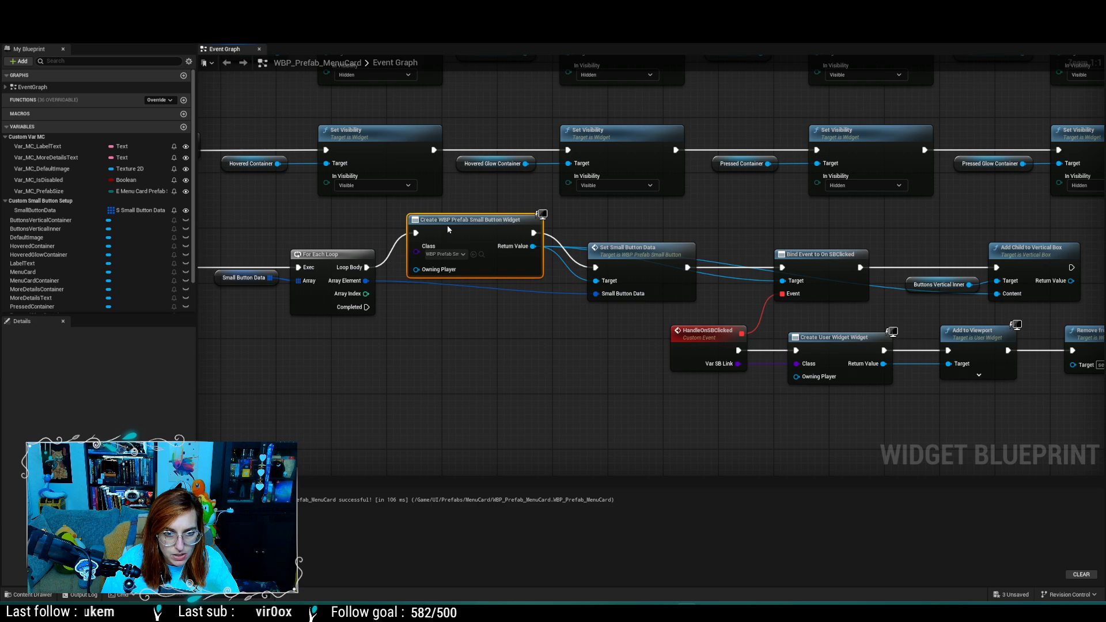
left_click(509, 371)
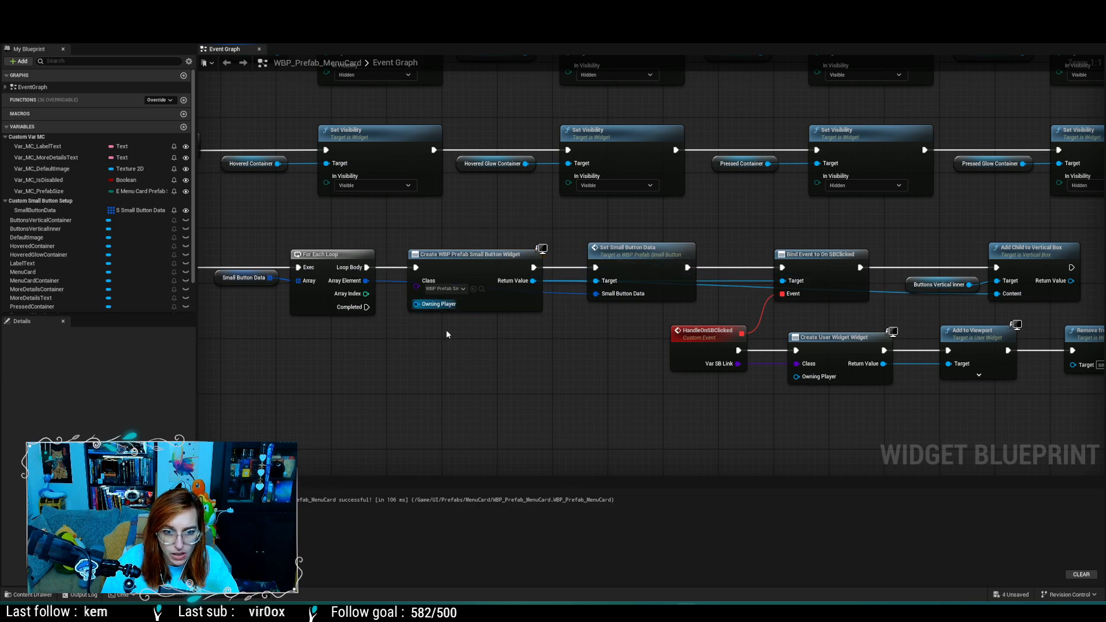
right_click_drag(578, 384, 517, 375)
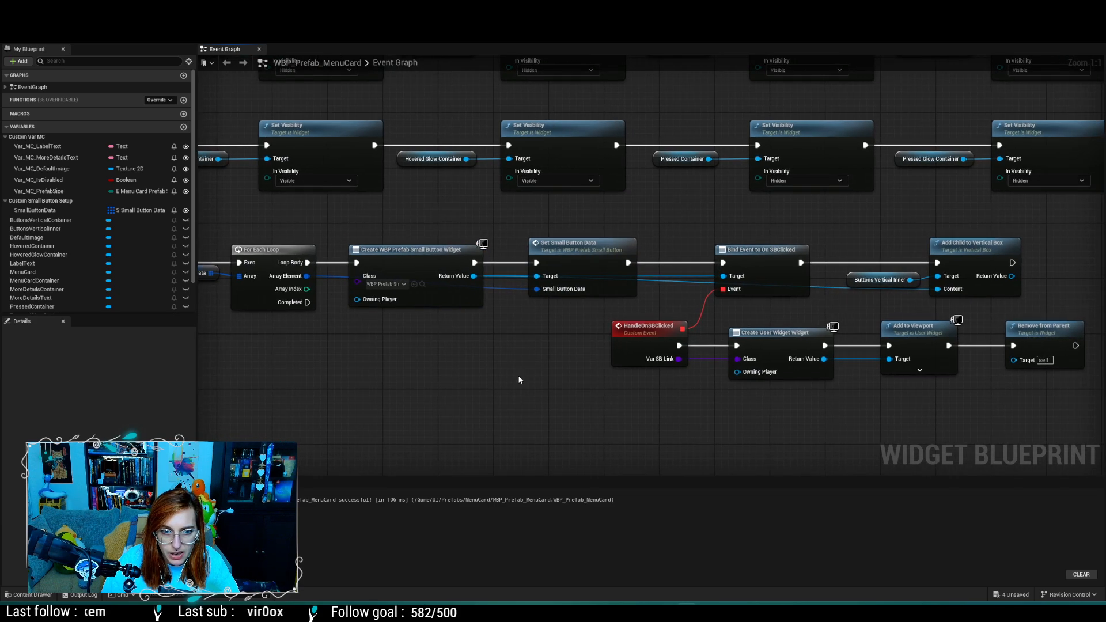
left_click(601, 242)
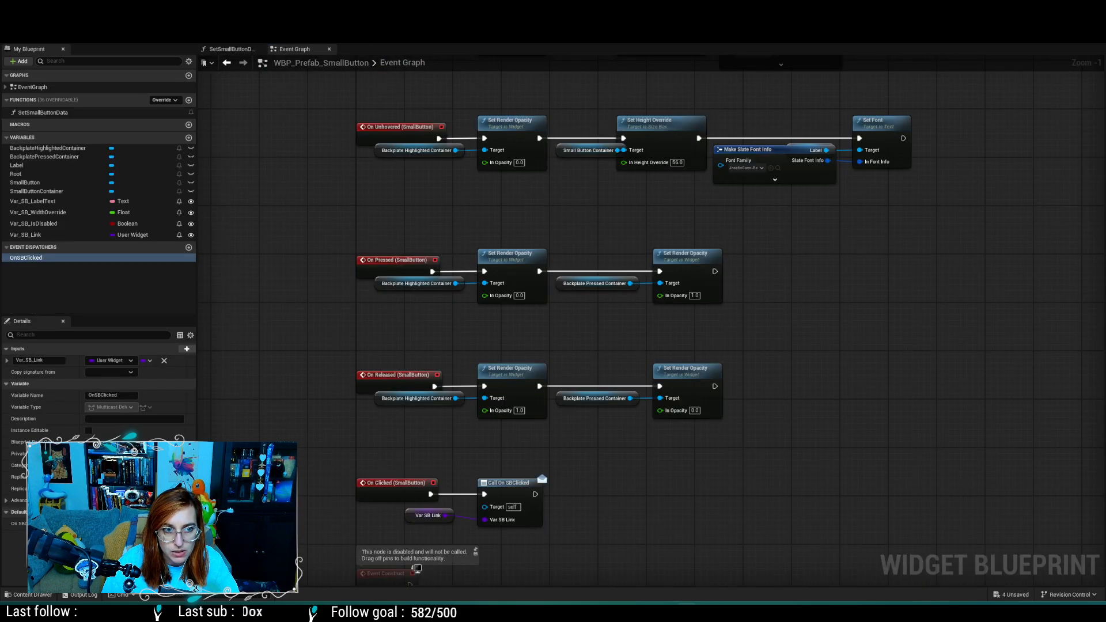
left_click(283, 21)
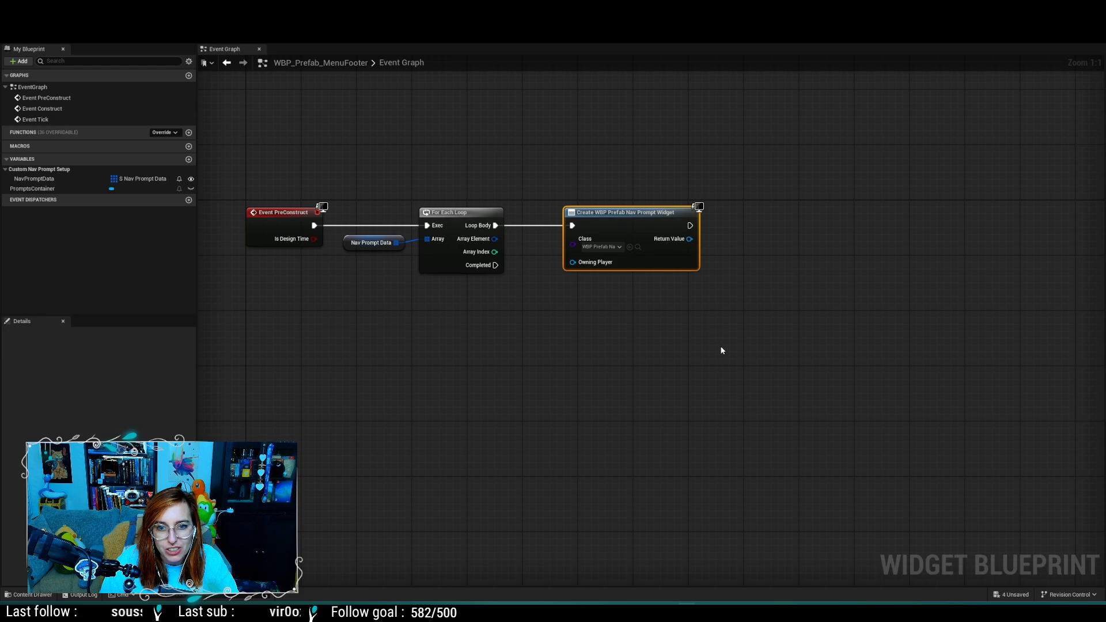
Step: Add a Set Nav Prompt Data node after the Create WBP Prefab Nav Prompt Widget node and align it in the same row
left_click_drag(689, 225, 746, 226)
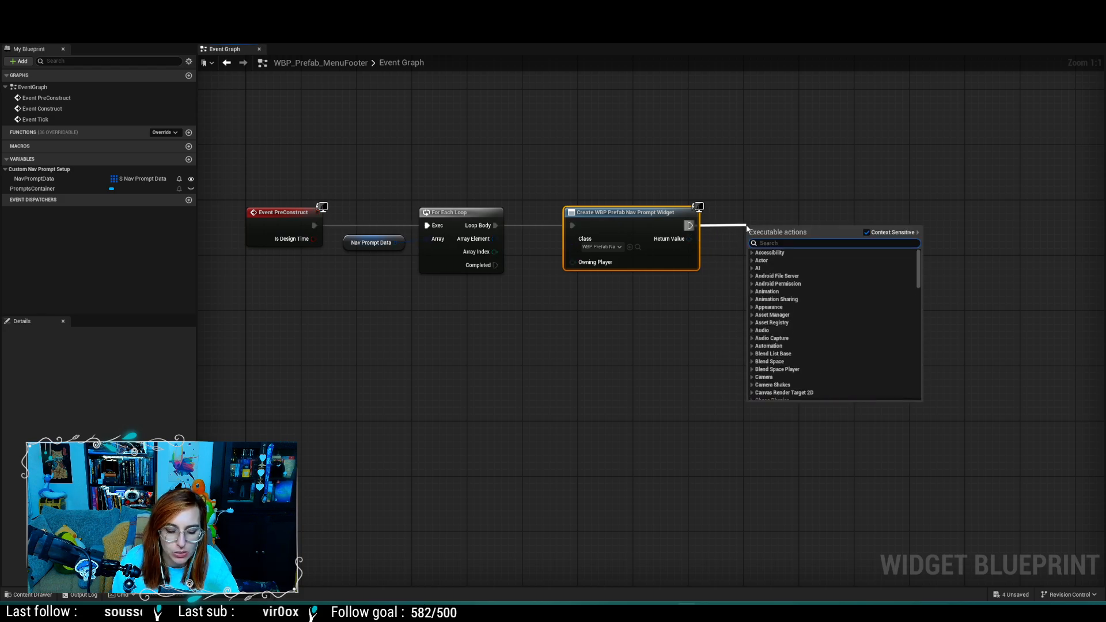
type("set")
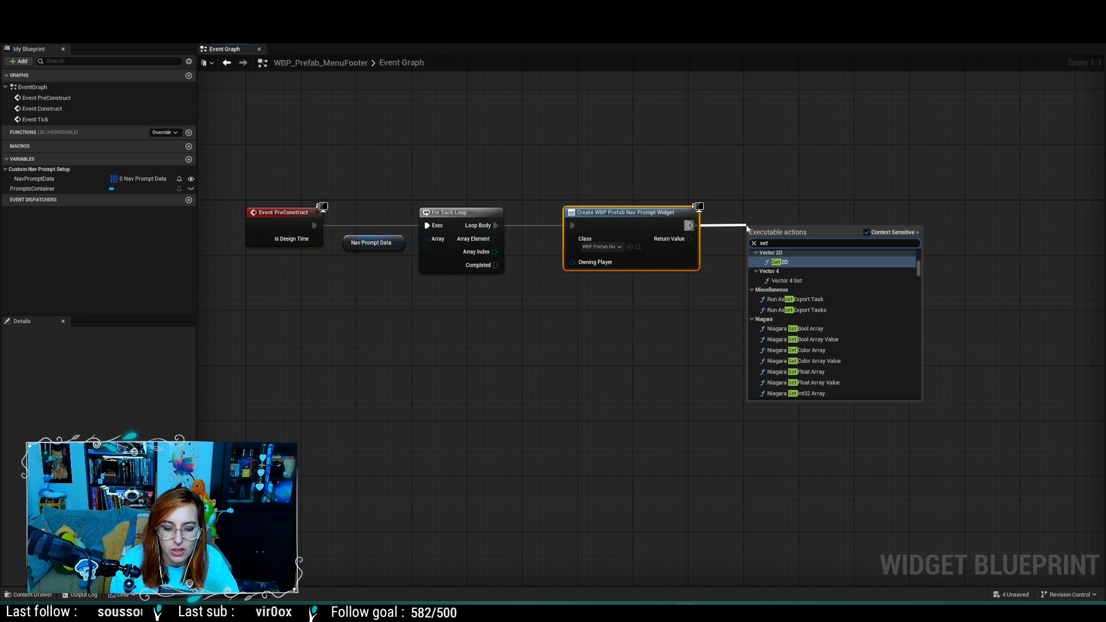
type(" nav")
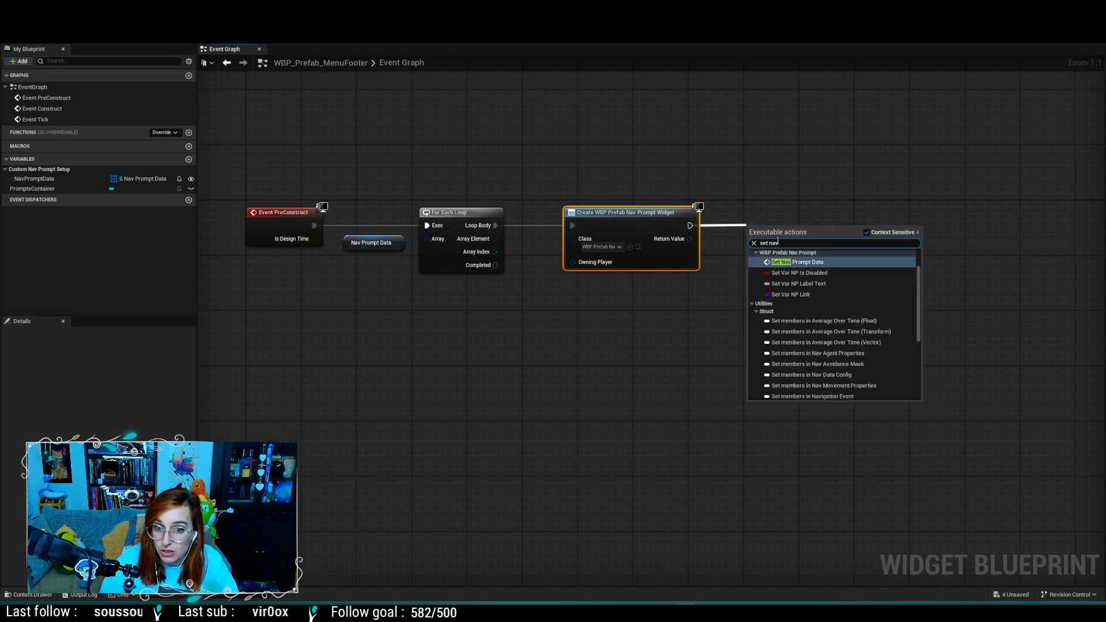
left_click(785, 261)
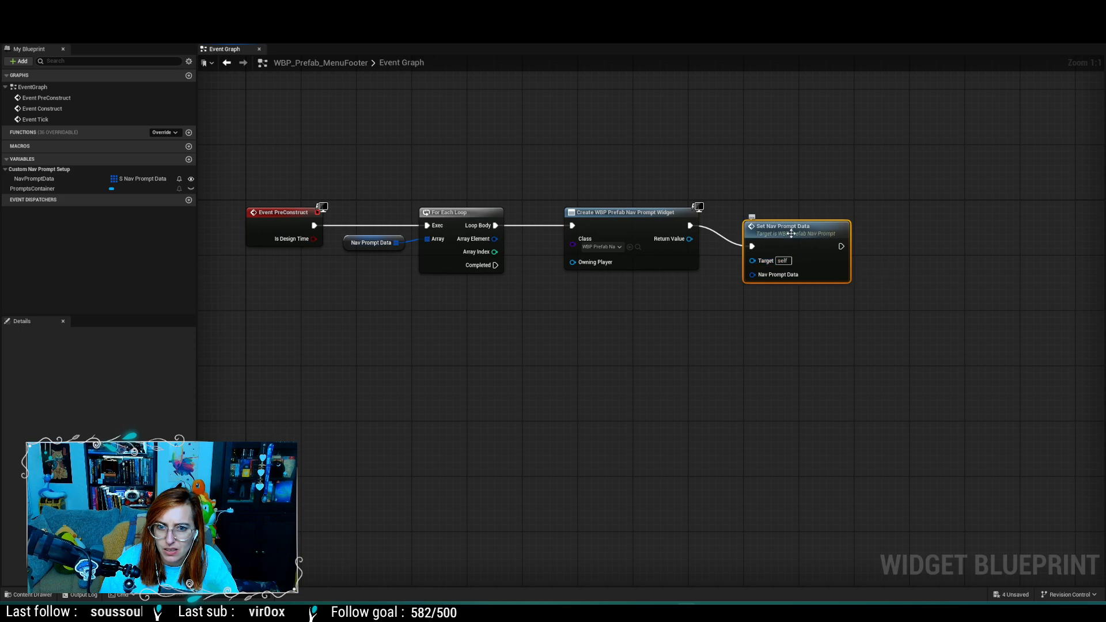
left_click_drag(794, 235, 818, 208)
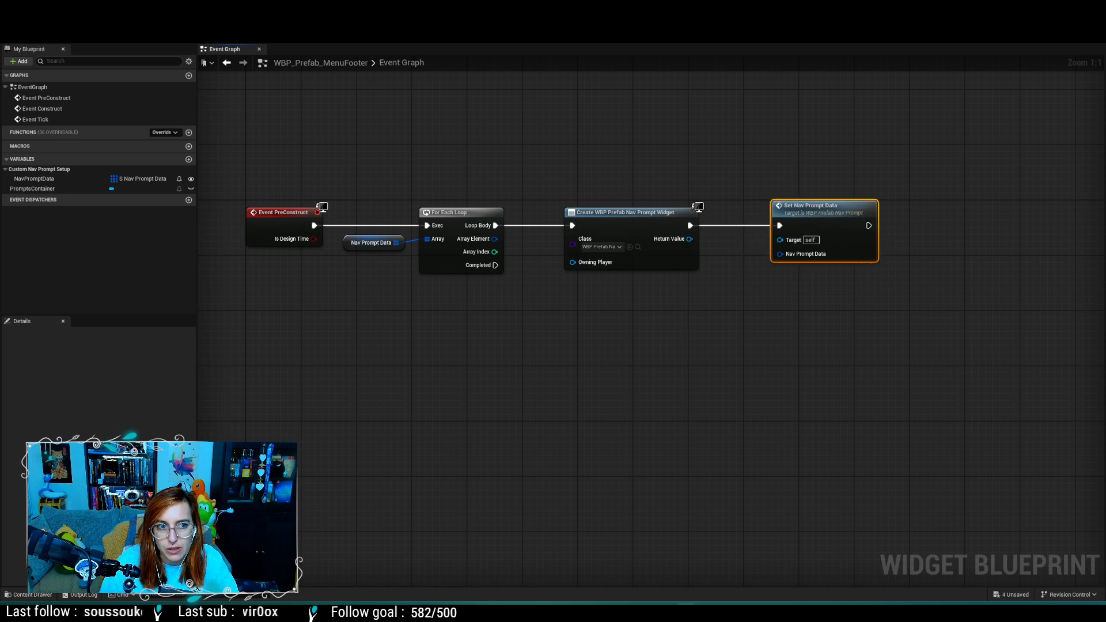
Step: Following the menu card's wiring, connect the created widget's Return Value to Set Nav Prompt Data's Target and the loop's Array Element to Nav Prompt Data
key("ctrl+Tab")
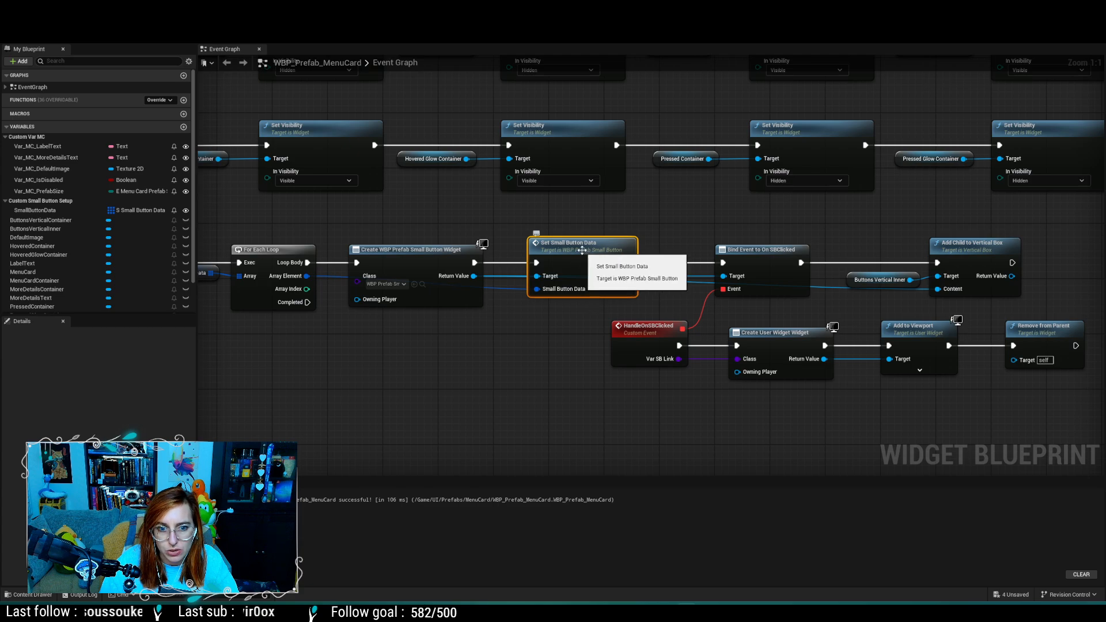
mouse_move(586, 250)
left_mouse_down()
mouse_move(603, 222)
mouse_move(600, 250)
left_mouse_up()
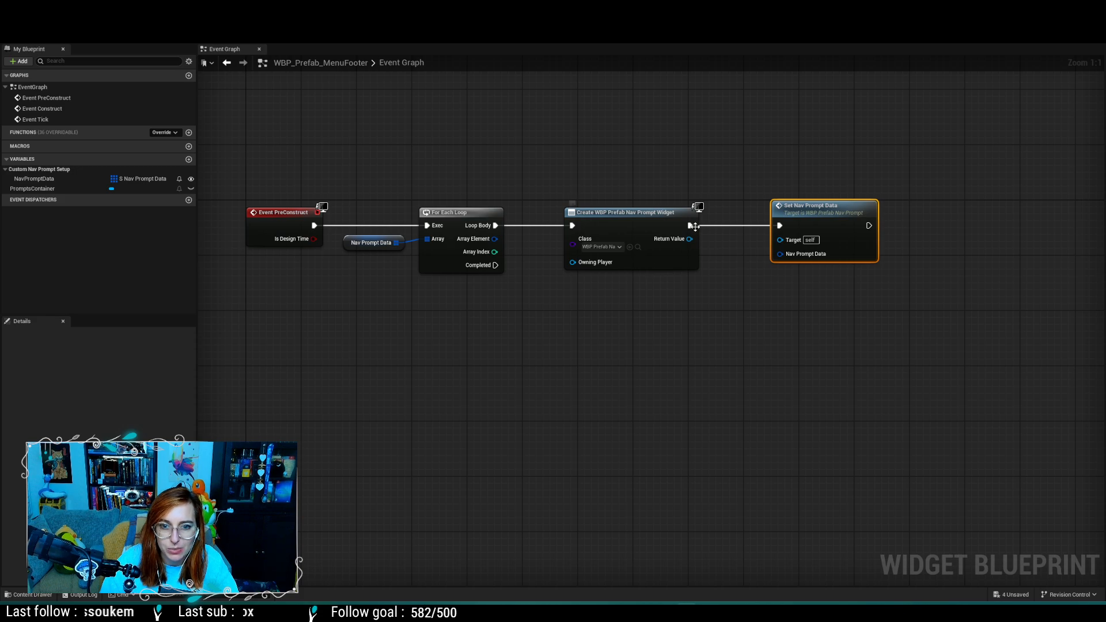
left_click_drag(689, 239, 778, 243)
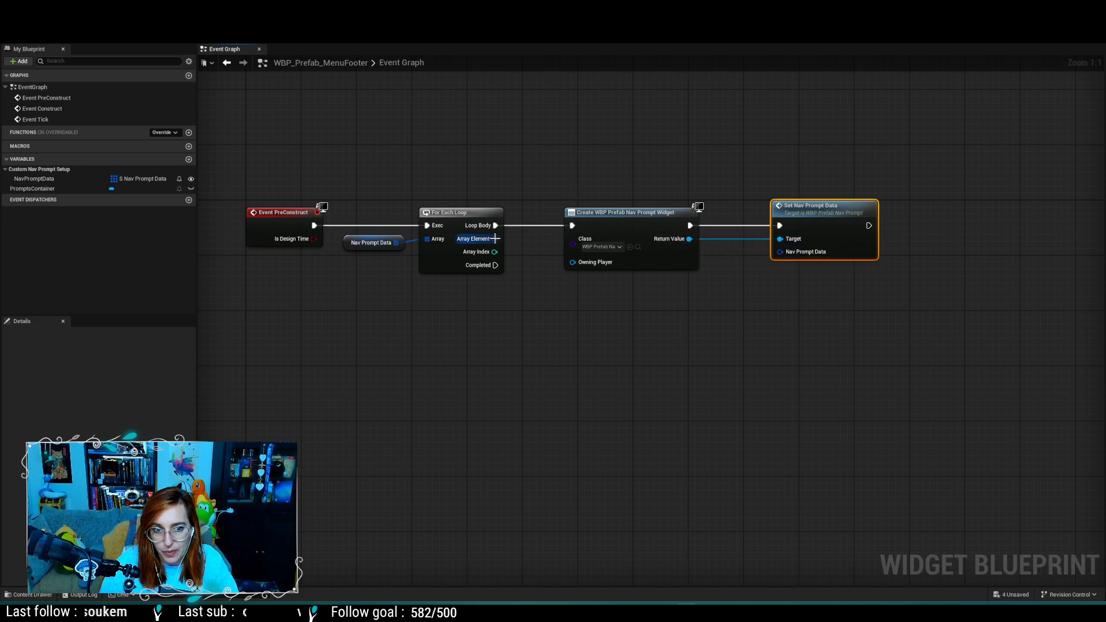
left_click_drag(494, 238, 780, 255)
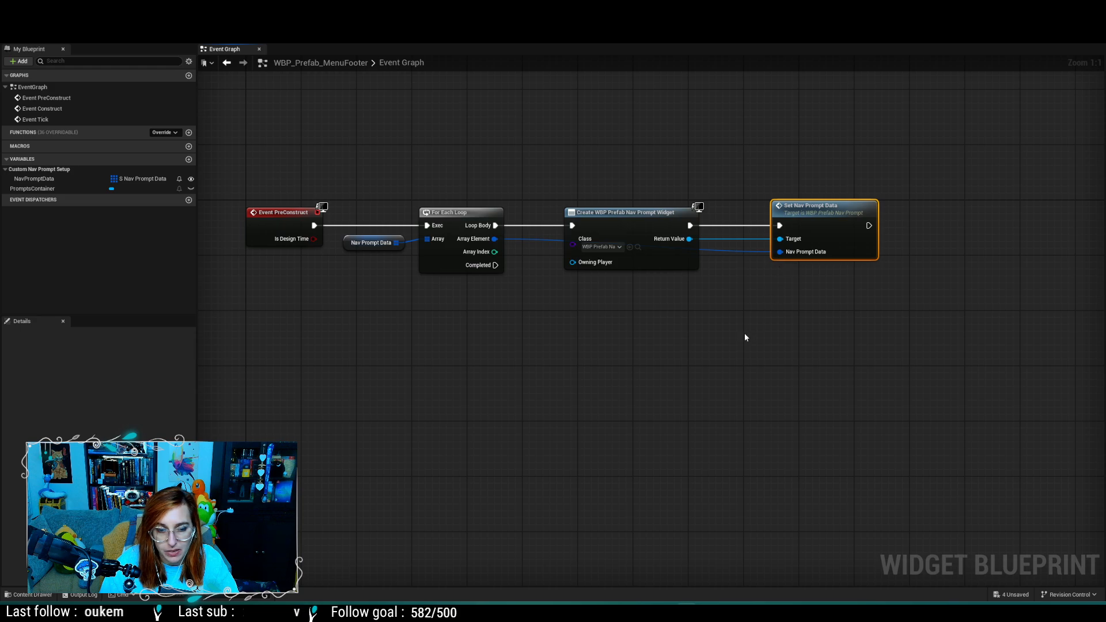
Step: Mirroring the menu card, add a Bind Event to On NPClicked node after Set Nav Prompt Data and connect the created widget's Return Value to its Target
right_click_drag(837, 321, 721, 328)
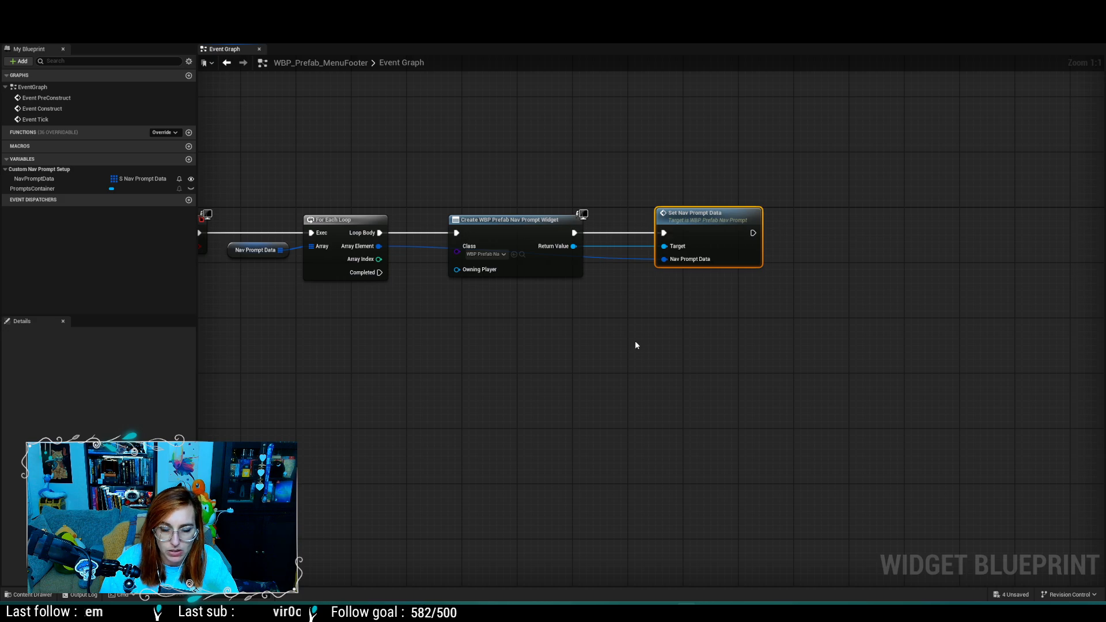
right_click_drag(768, 351, 650, 323)
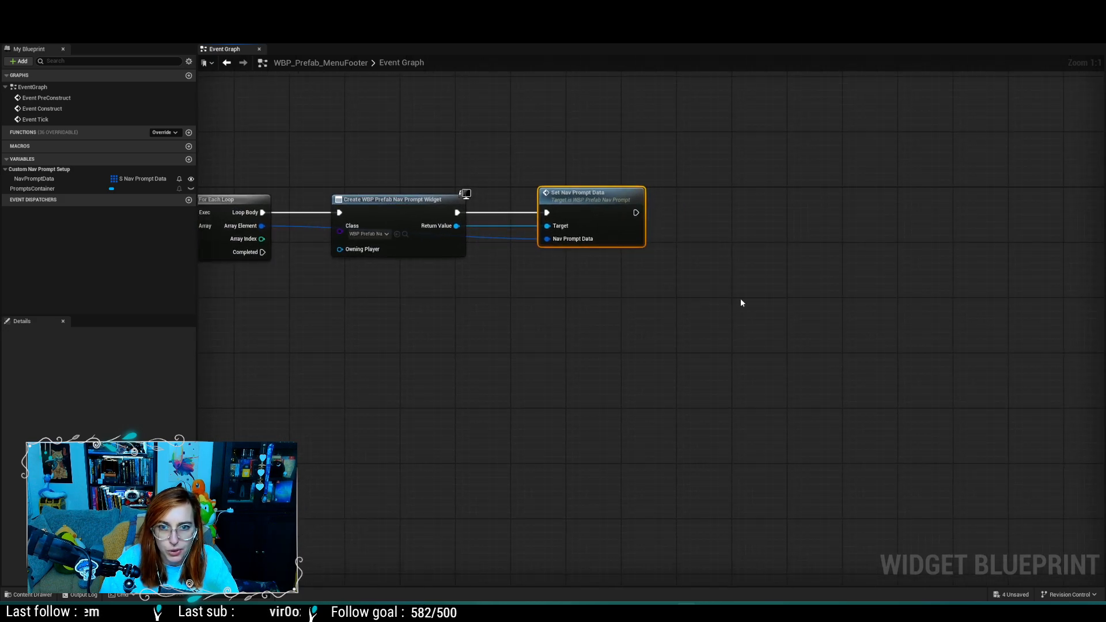
key("ctrl+Tab")
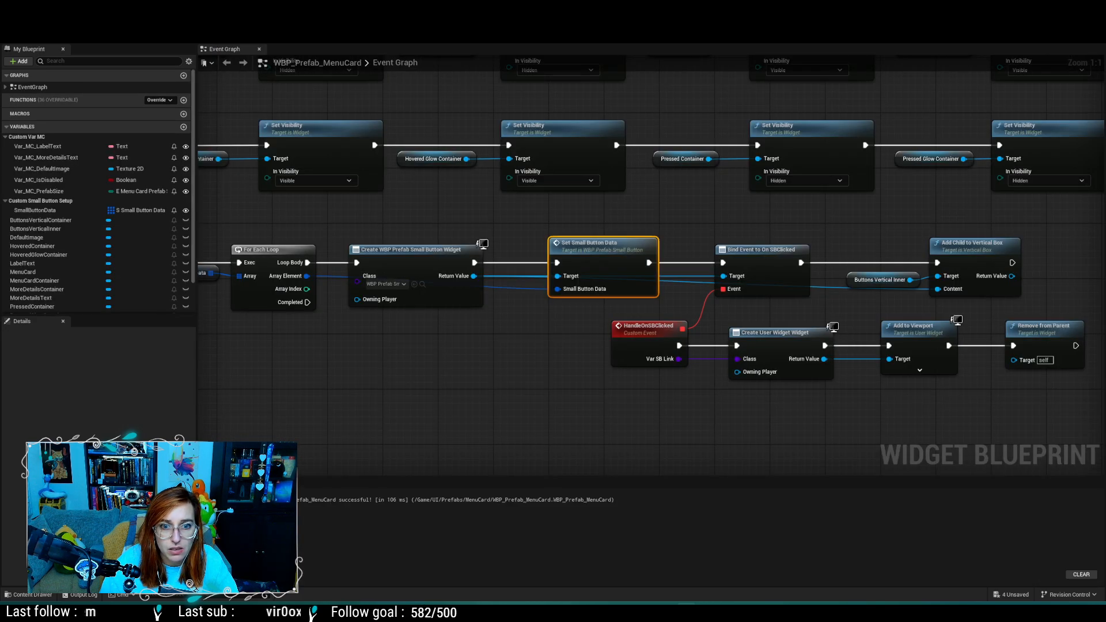
right_click_drag(849, 408, 647, 396)
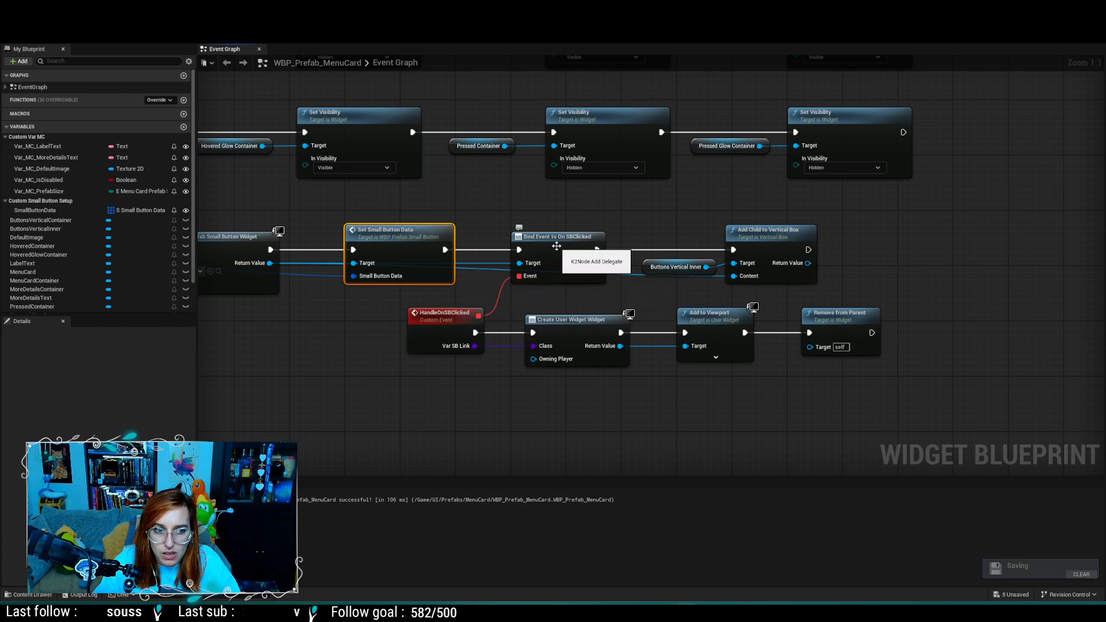
left_click(556, 246)
scroll(60, 295, "down", 2)
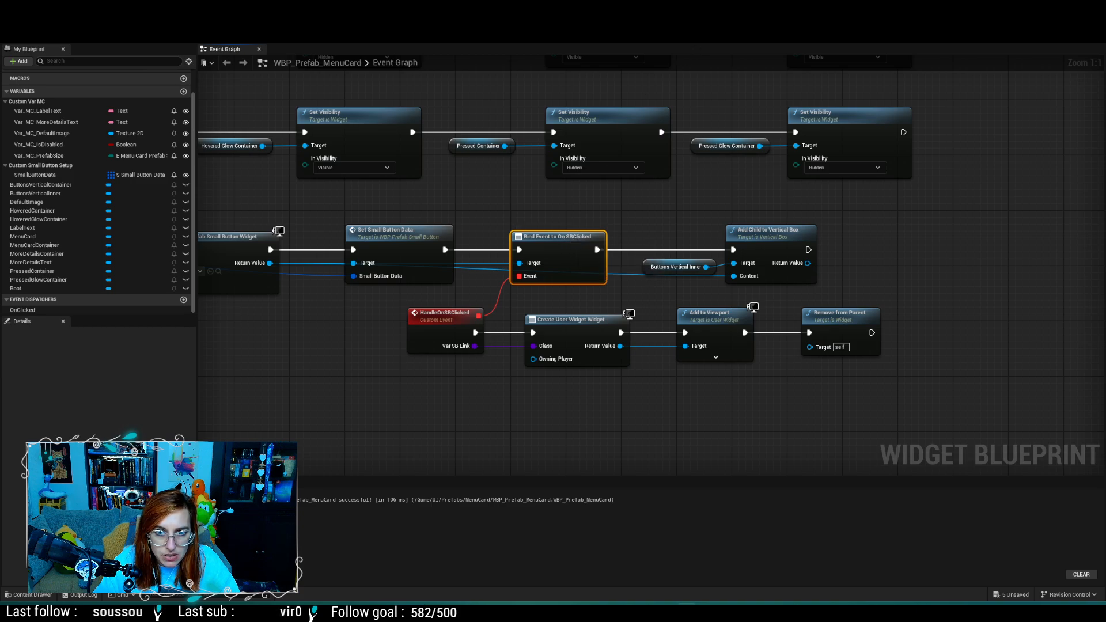
left_click(270, 20)
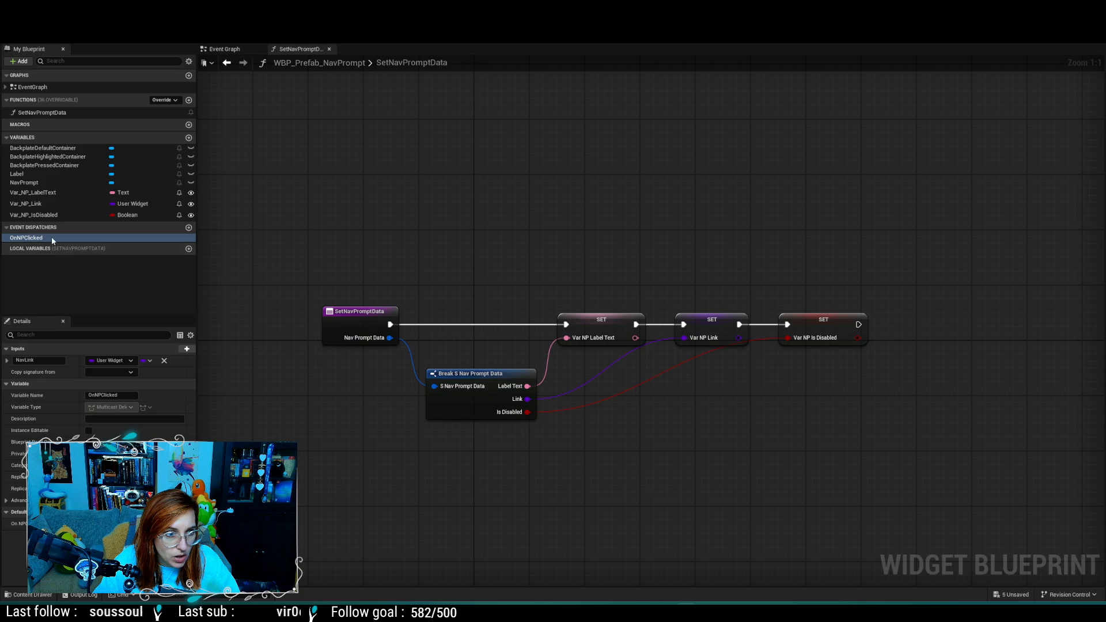
left_click(368, 21)
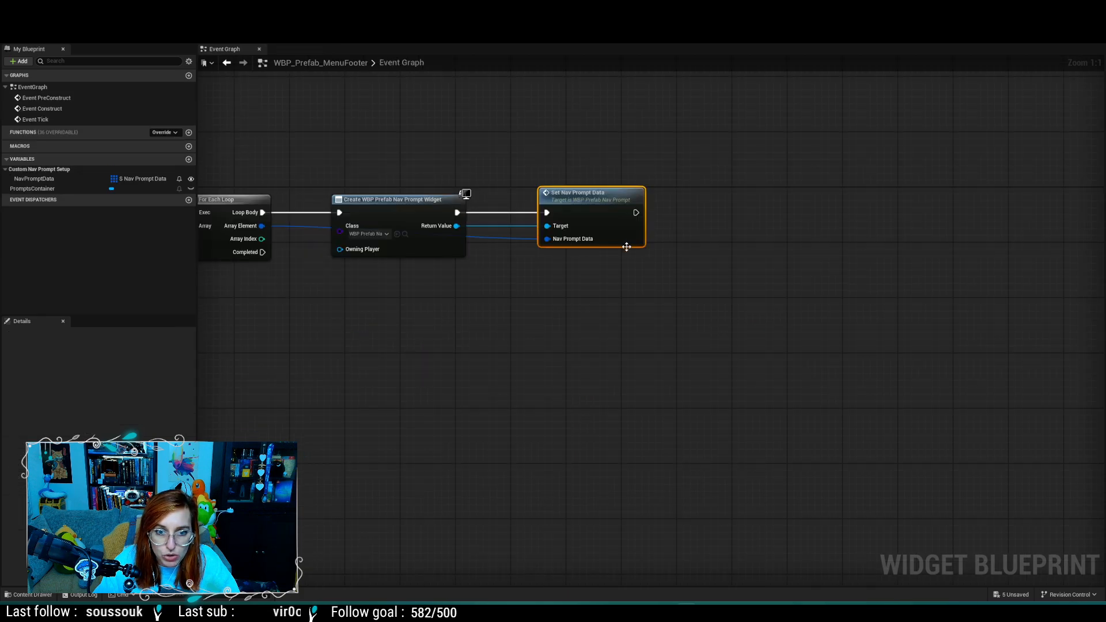
left_click_drag(636, 213, 719, 213)
type("bind even")
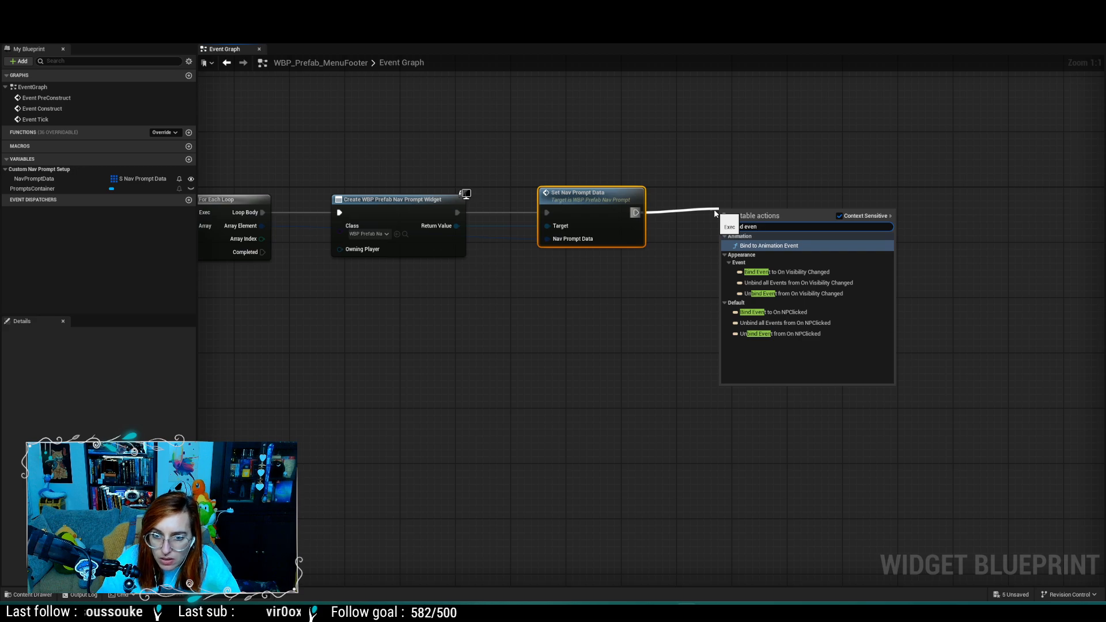
left_click(752, 314)
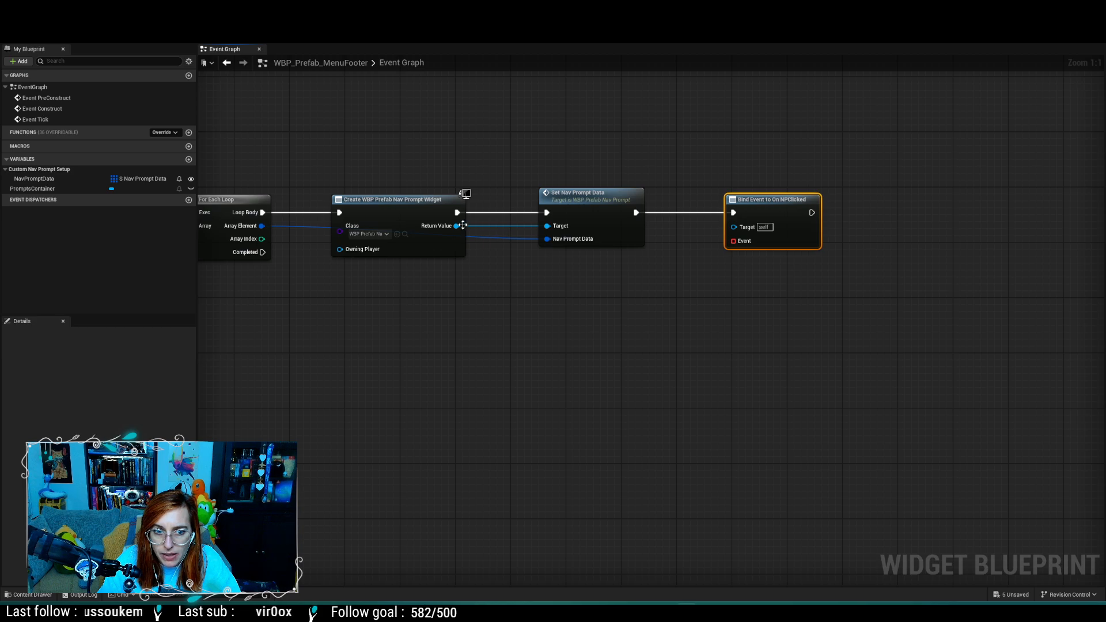
left_click_drag(463, 225, 741, 226)
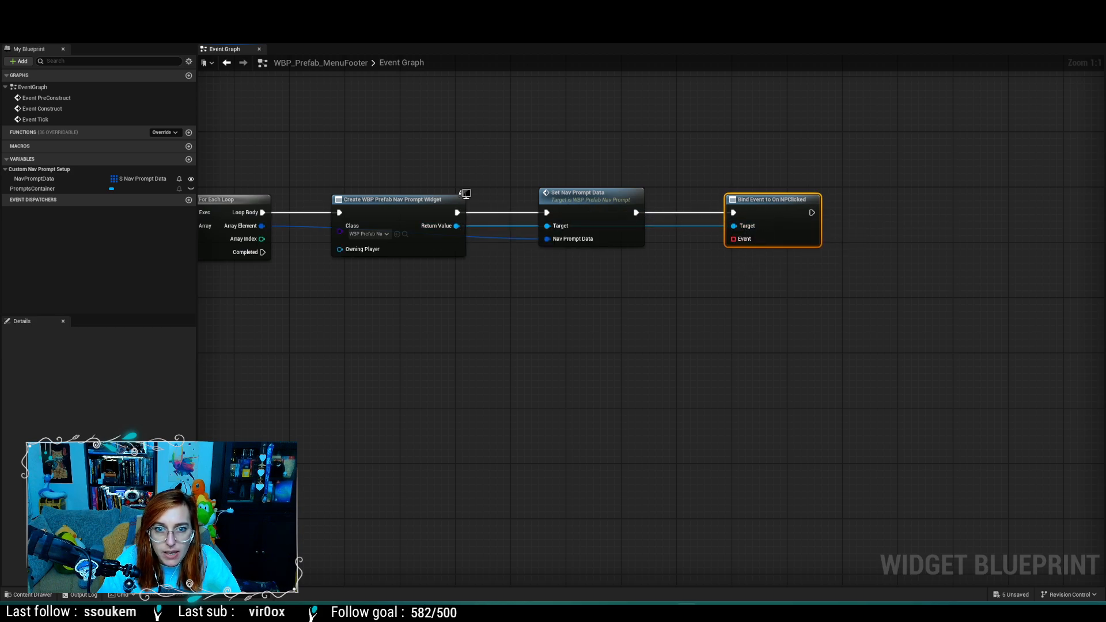
Step: Based on the menu card's HandleOnSBClicked, add a custom event named HandleOnNPClicked for the bind node's Event input and position it below the main row
left_click(369, 21)
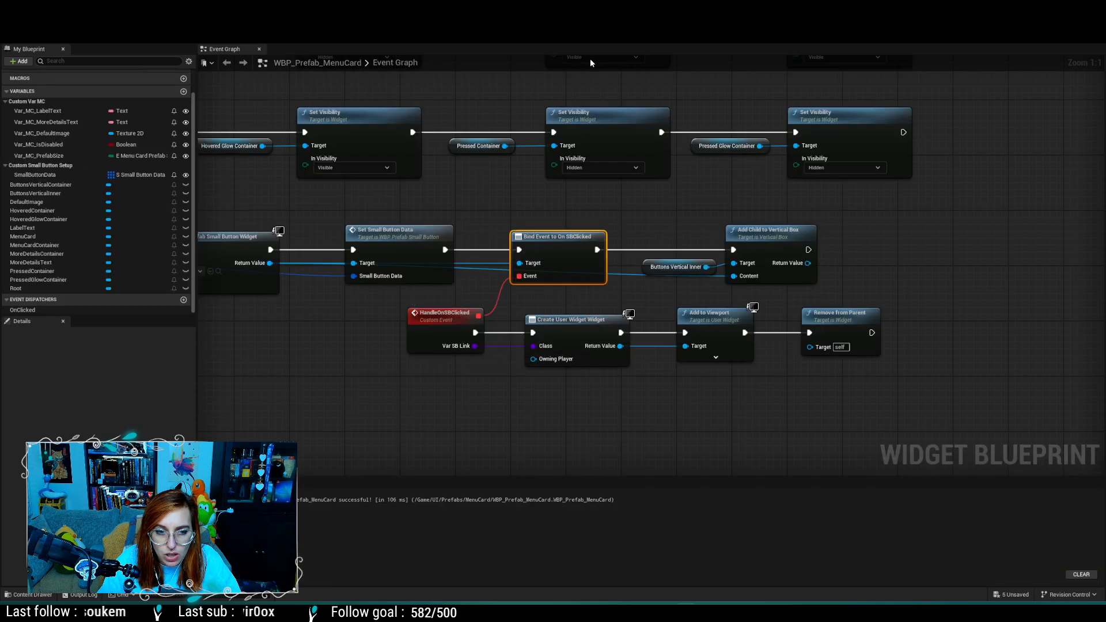
left_click(446, 320)
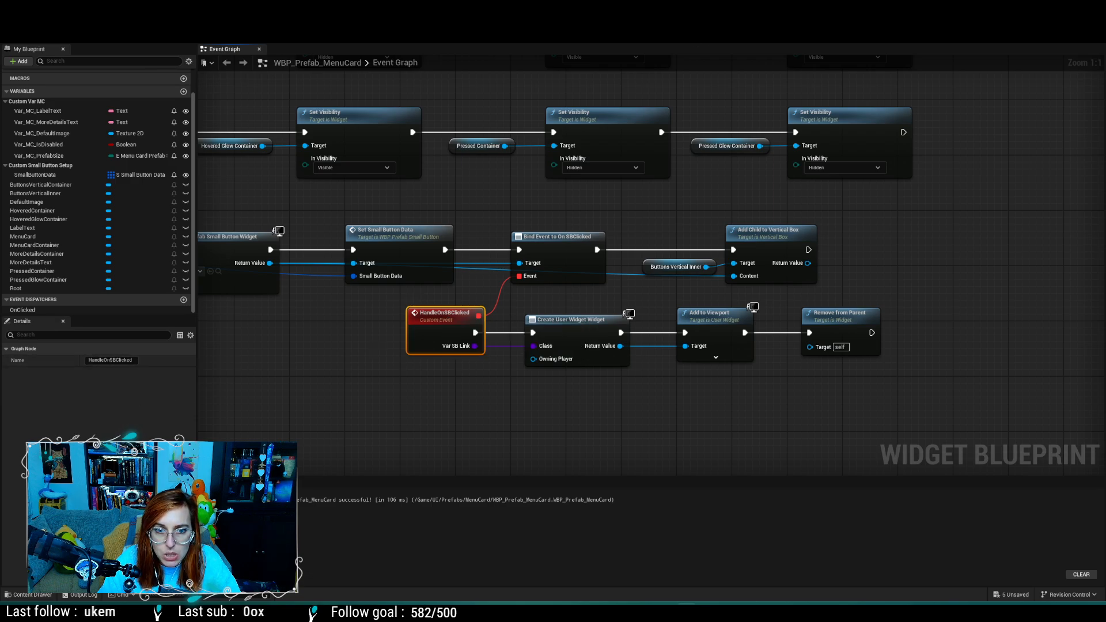
left_click_drag(734, 242, 634, 278)
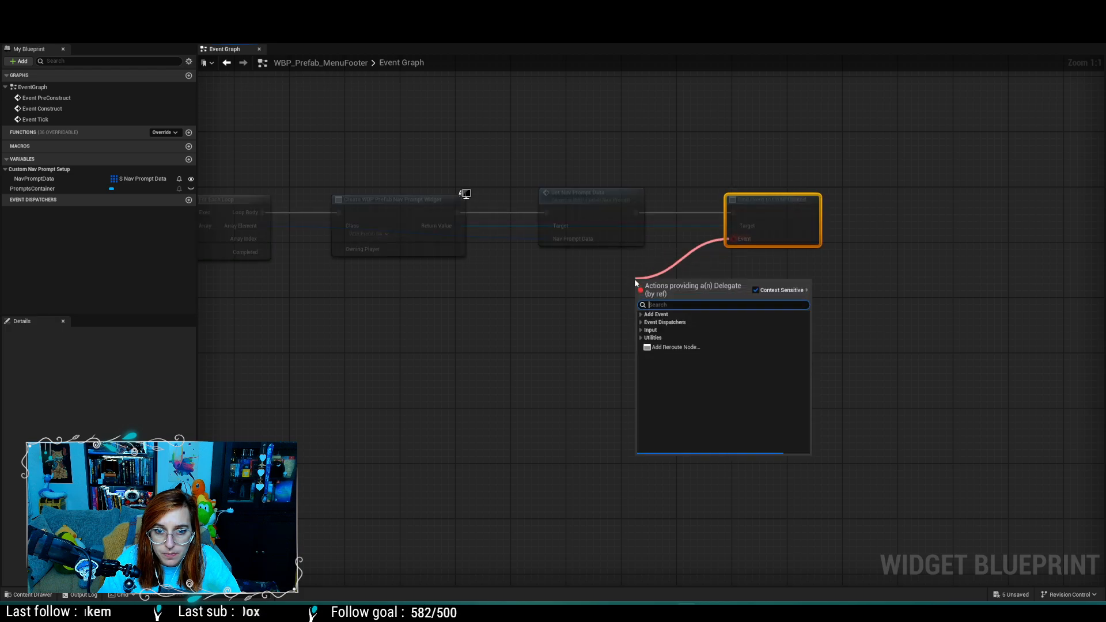
left_click(653, 314)
left_click(669, 322)
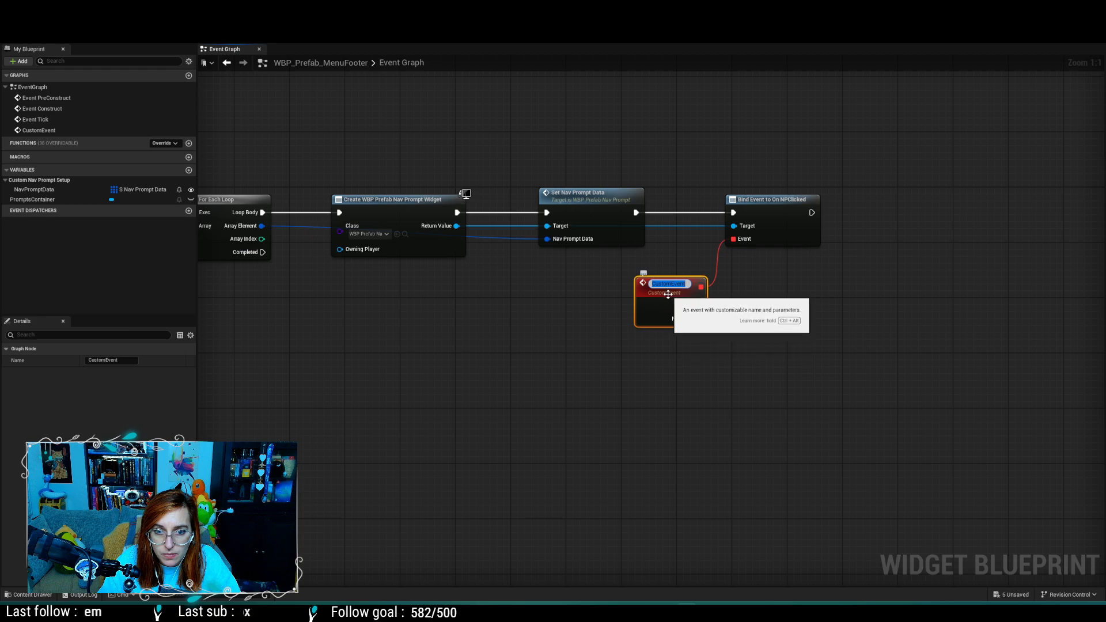
type("Handle")
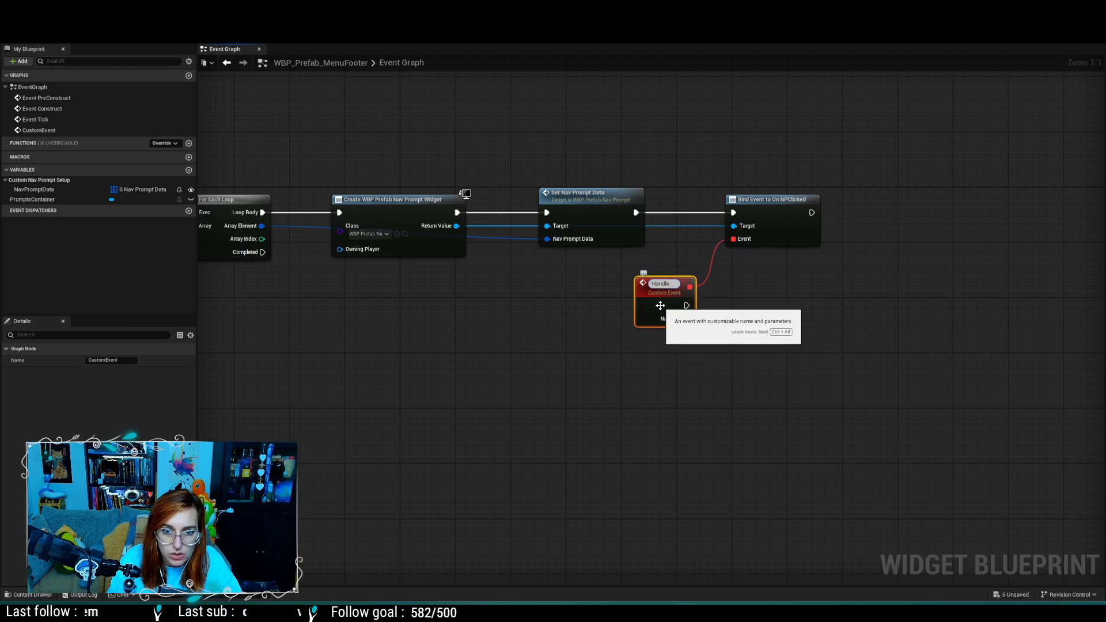
type("OnNPClicked")
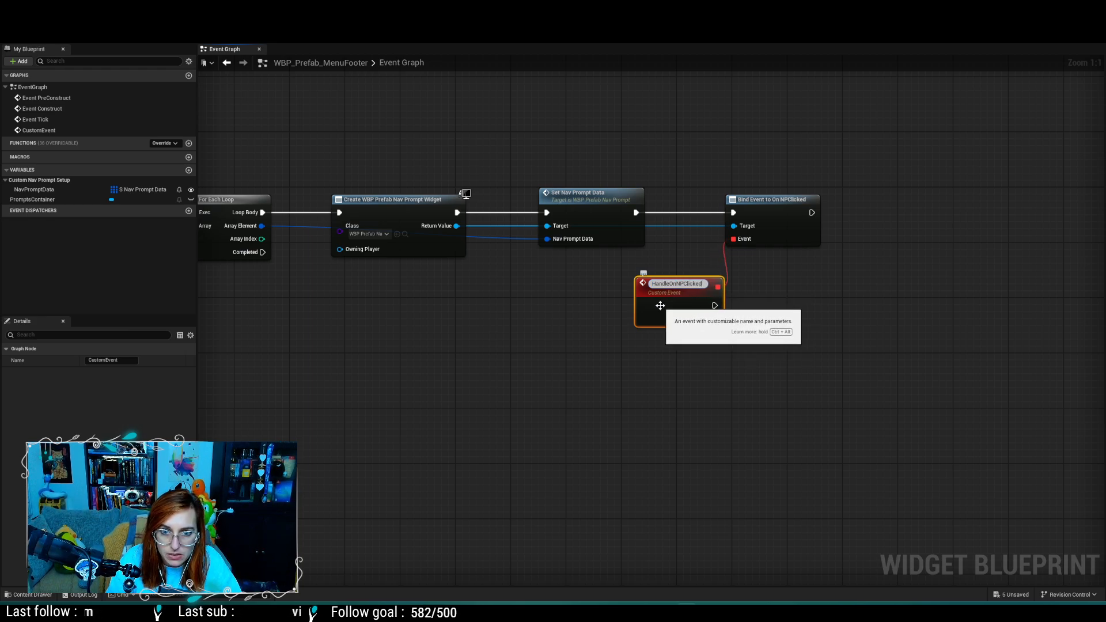
key("Return")
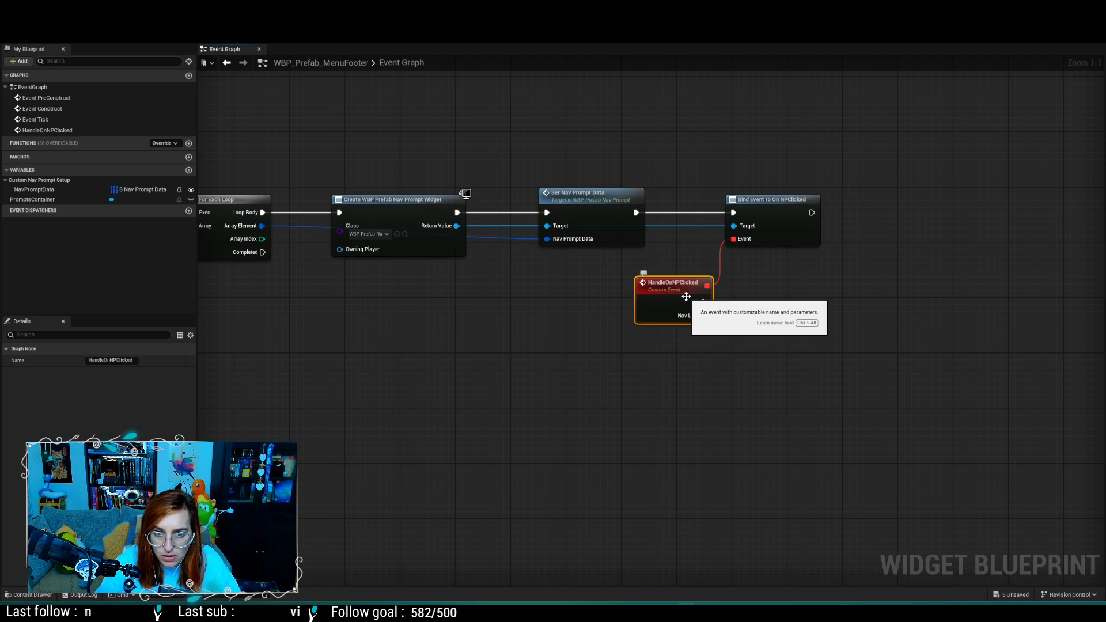
left_click_drag(666, 283, 691, 283)
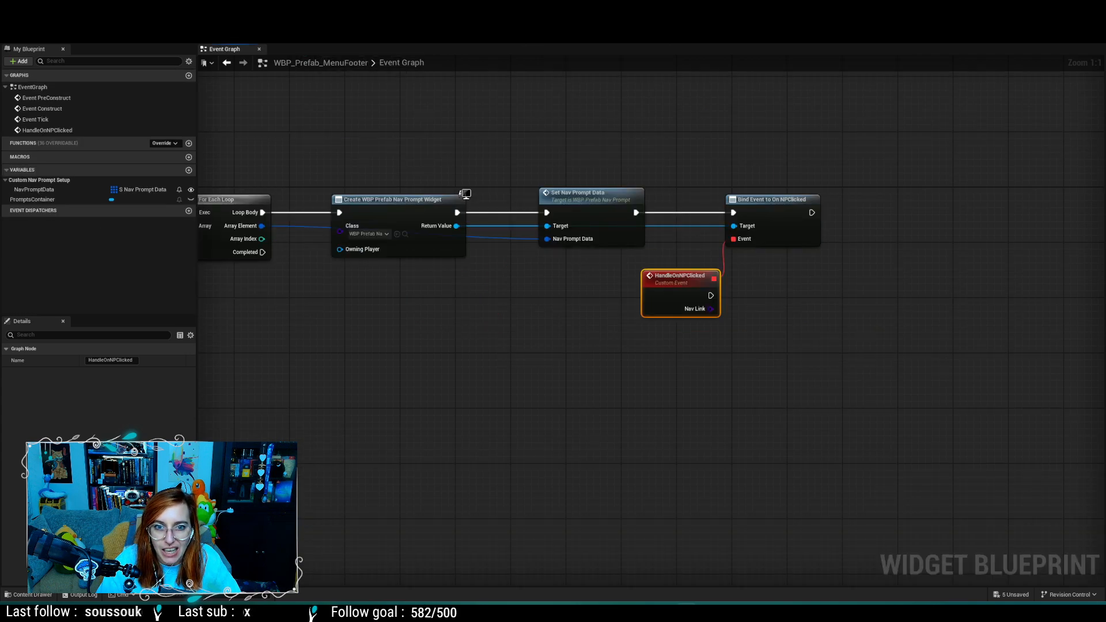
Step: Add a Create Widget node after HandleOnNPClicked, align it with the event, and connect the event's Nav Link to its Class input
left_click_drag(711, 295, 800, 297)
type("cr")
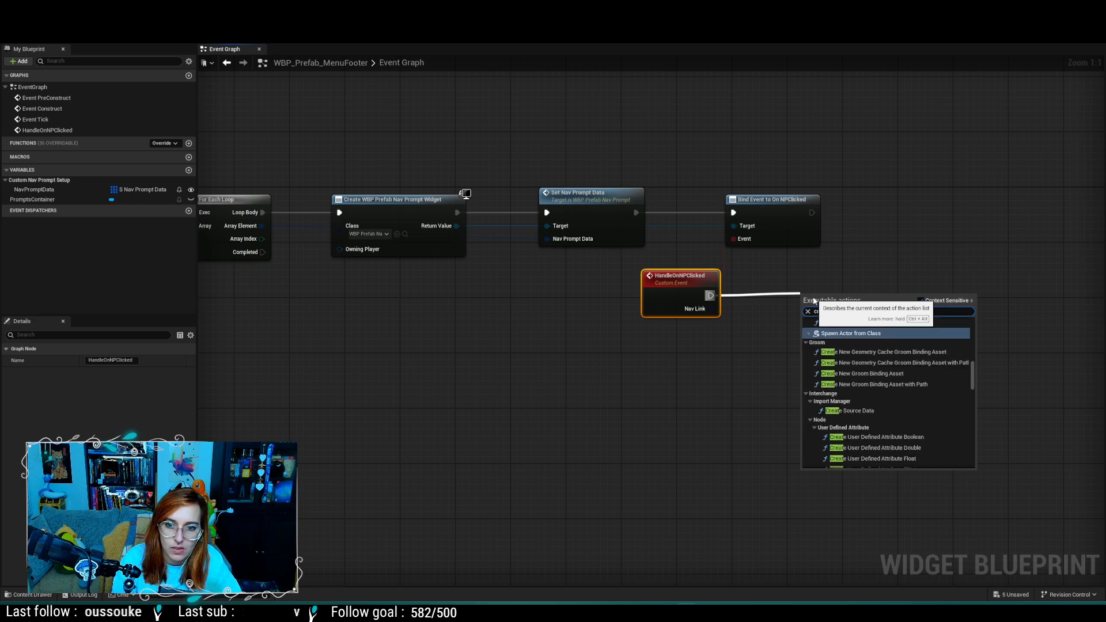
type("eate wi")
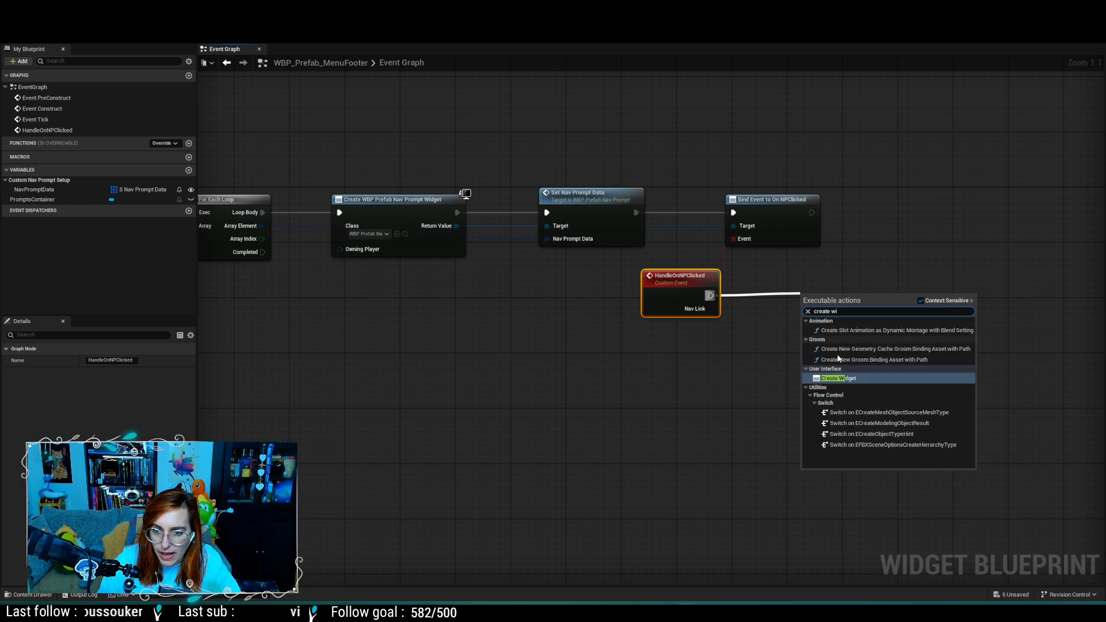
left_click(855, 380)
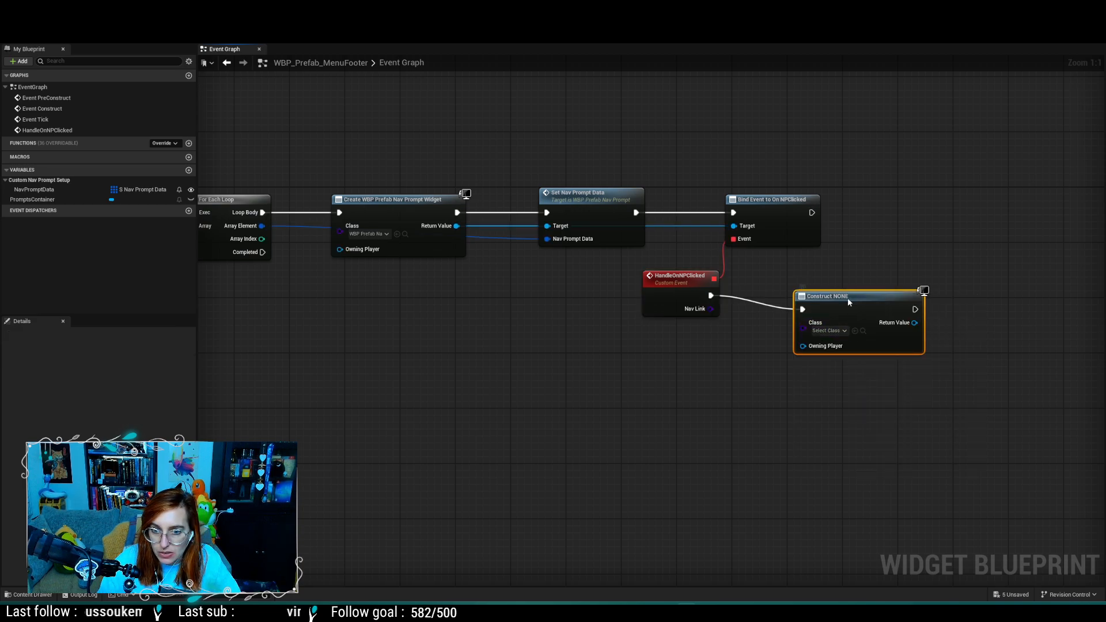
left_click_drag(848, 298, 840, 288)
left_click_drag(704, 312, 794, 315)
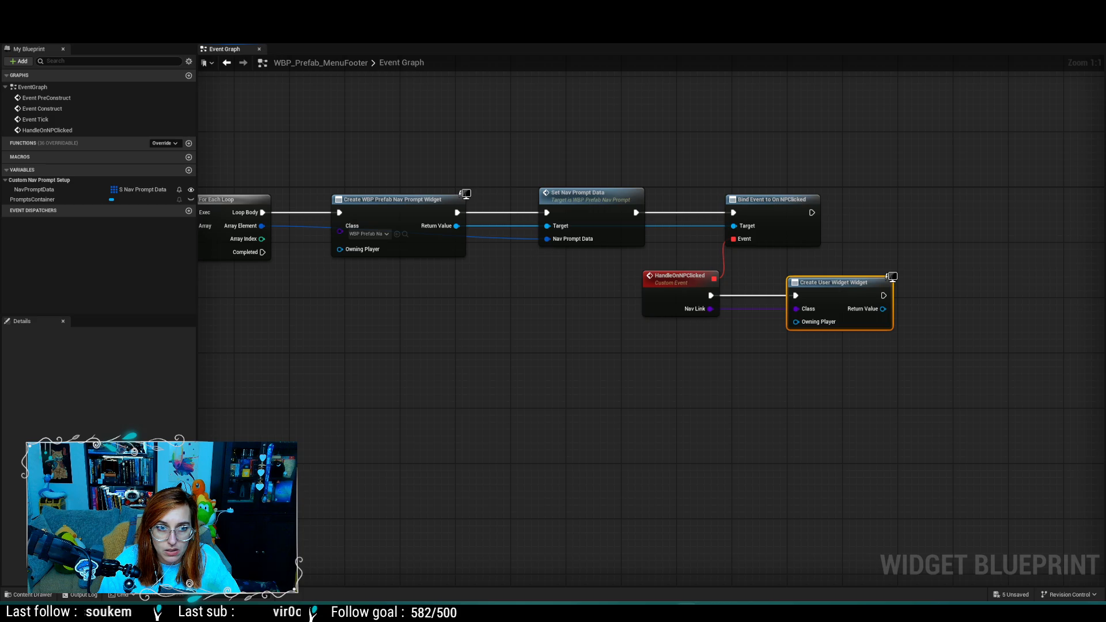
Step: In WBP_Prefab_NavPrompt's event graph, rename the NavLink input of the OnNPClicked event dispatcher to Var_NP_Link
key("ctrl+Tab")
key("ctrl+Tab")
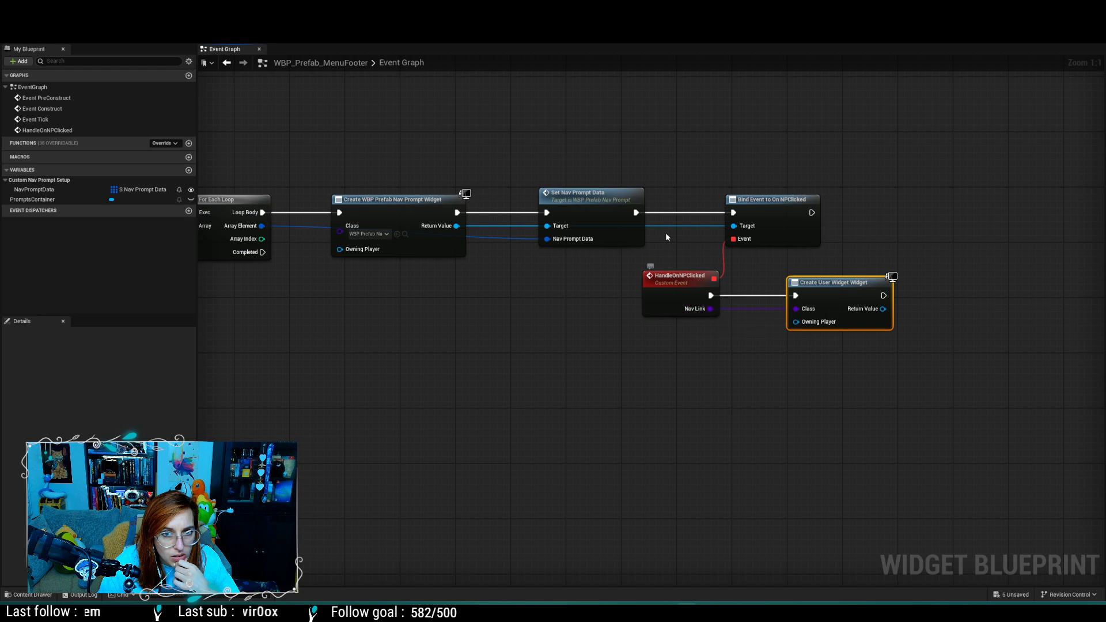
left_click(323, 22)
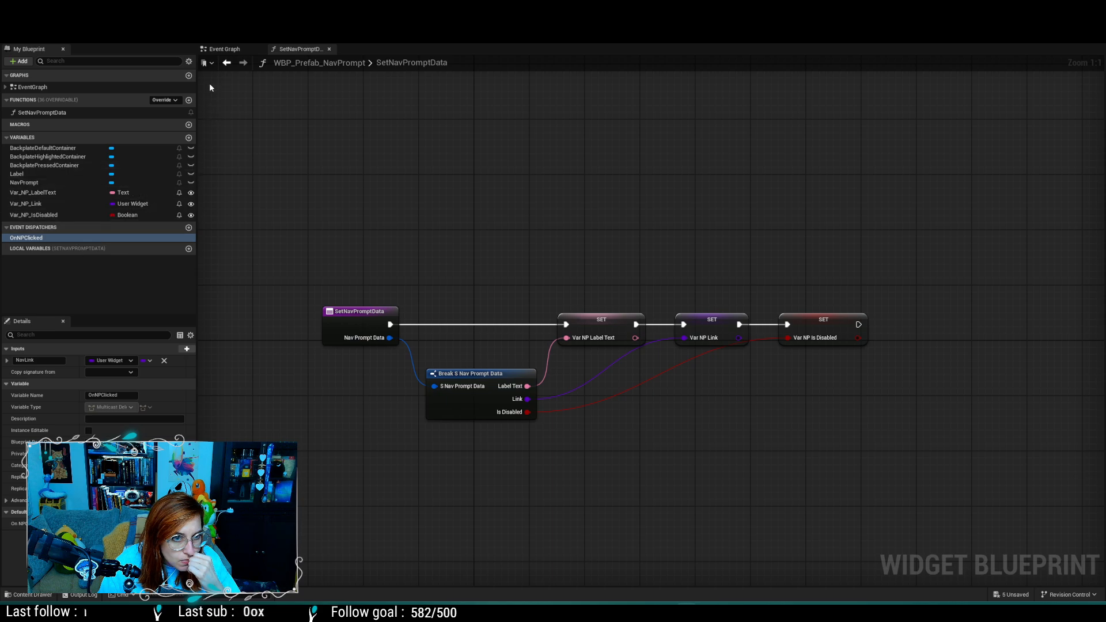
left_click(225, 49)
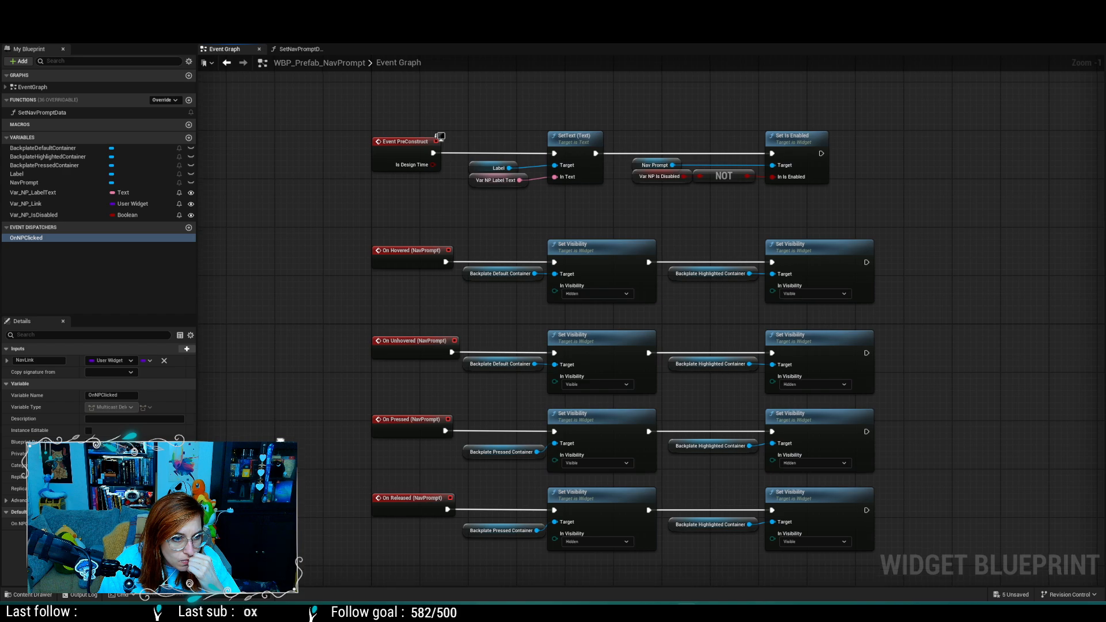
right_click_drag(277, 441, 279, 262)
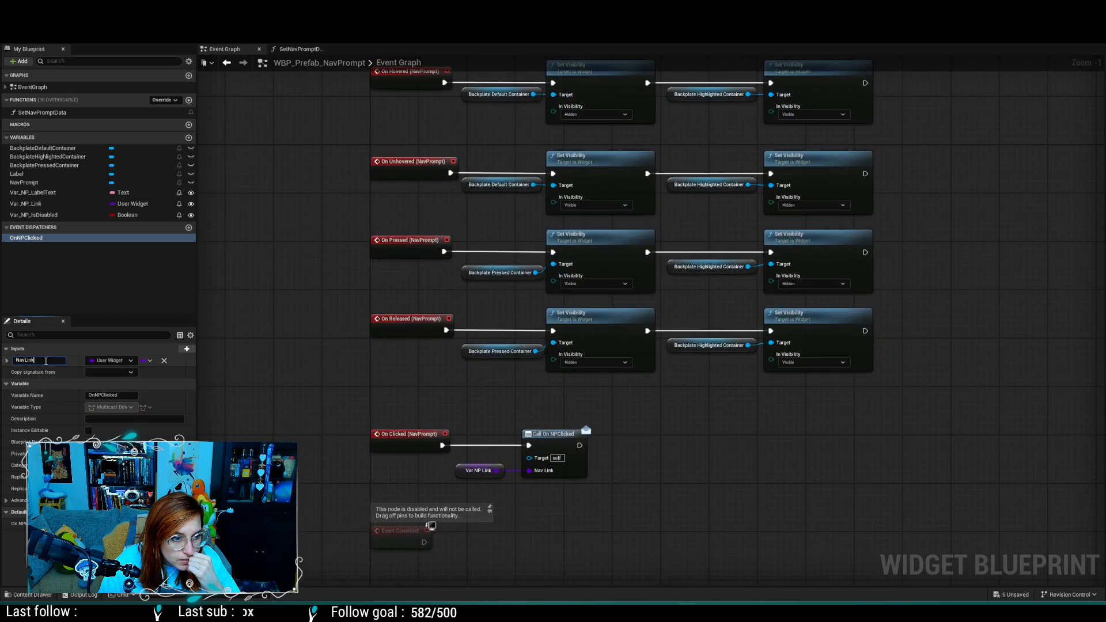
left_click(22, 361)
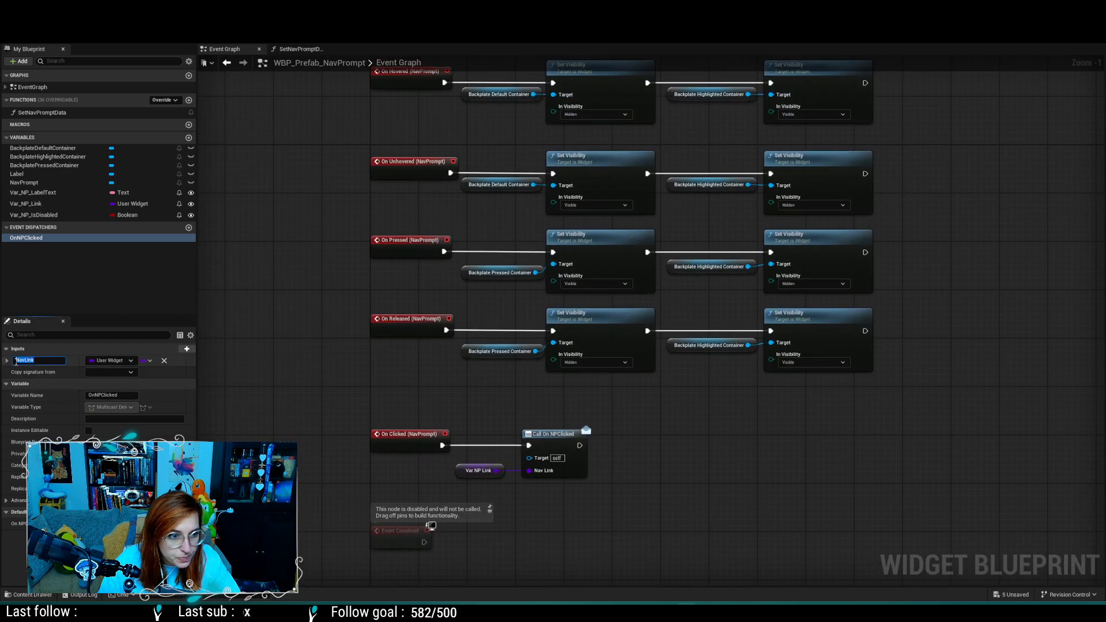
type("Var")
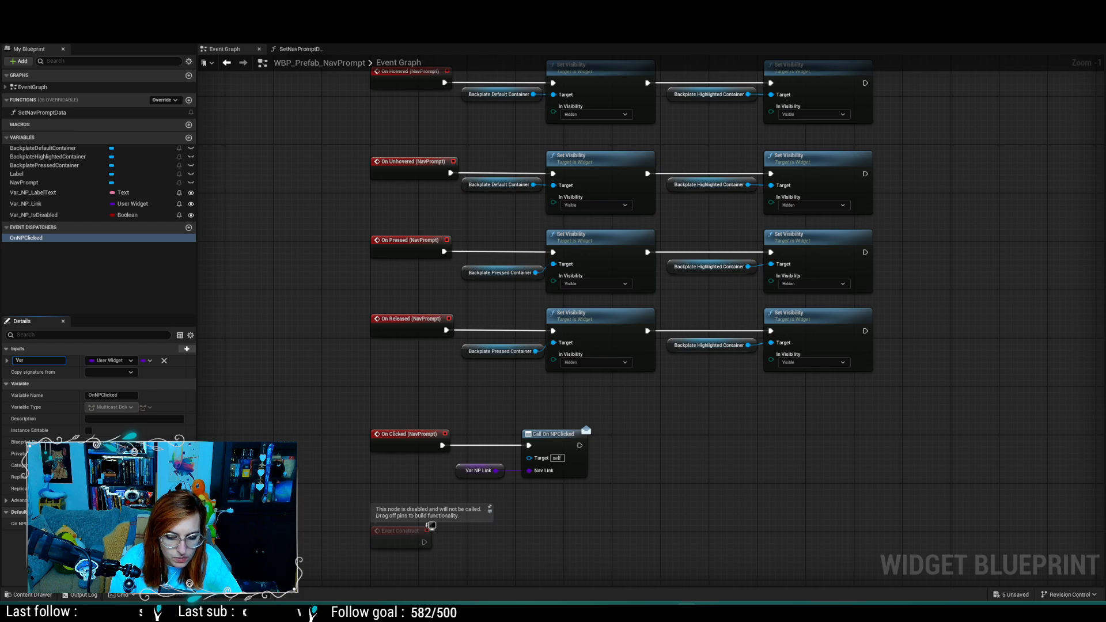
type("_NP_Link")
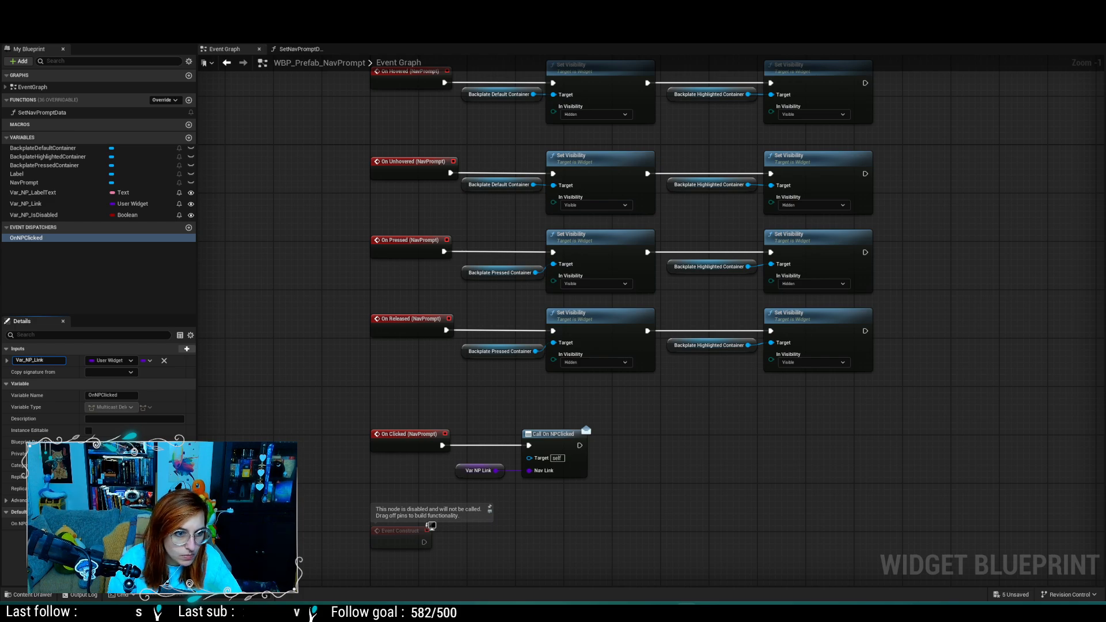
key("Return")
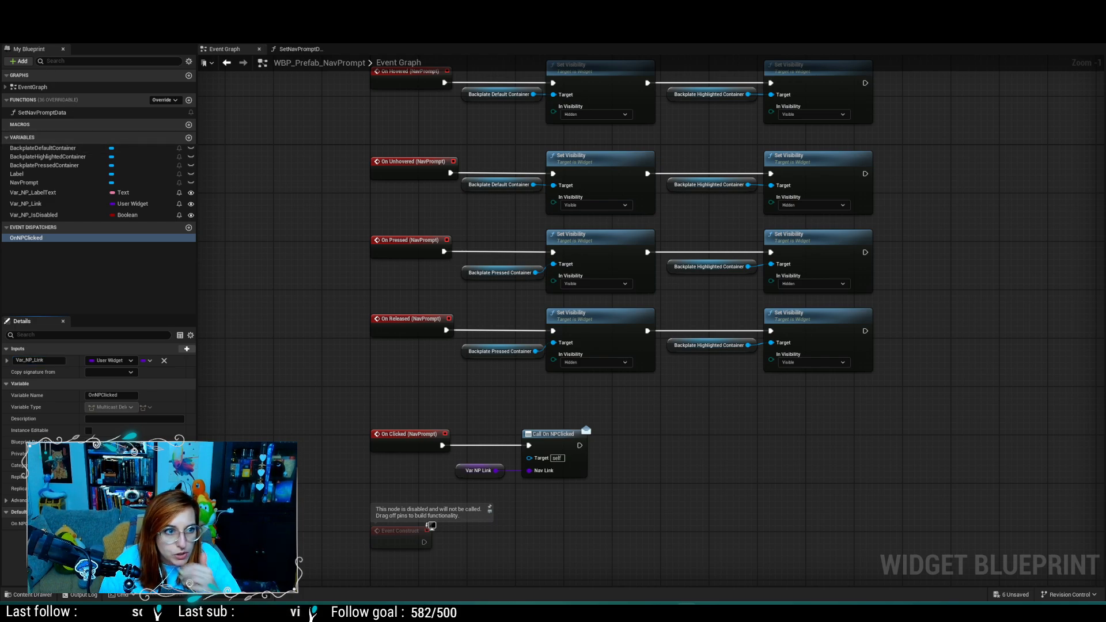
Step: Save the nav prompt blueprint, and in WBP_Prefab_MenuFooter connect HandleOnNPClicked's Var NP Link to the Create Widget node's Class input
left_click(23, 35)
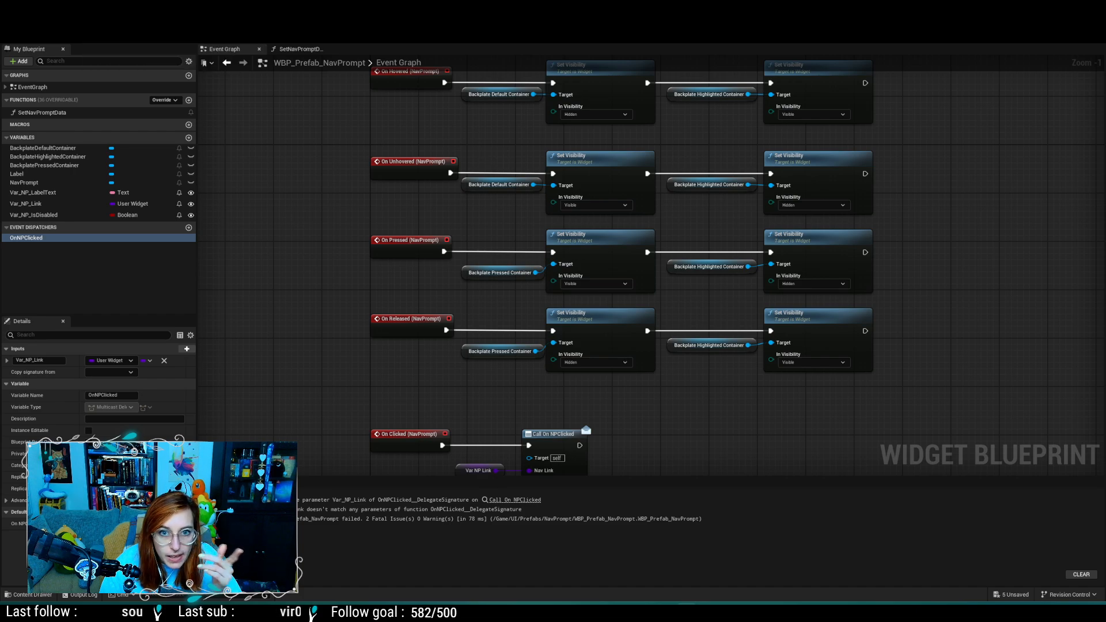
left_click(346, 22)
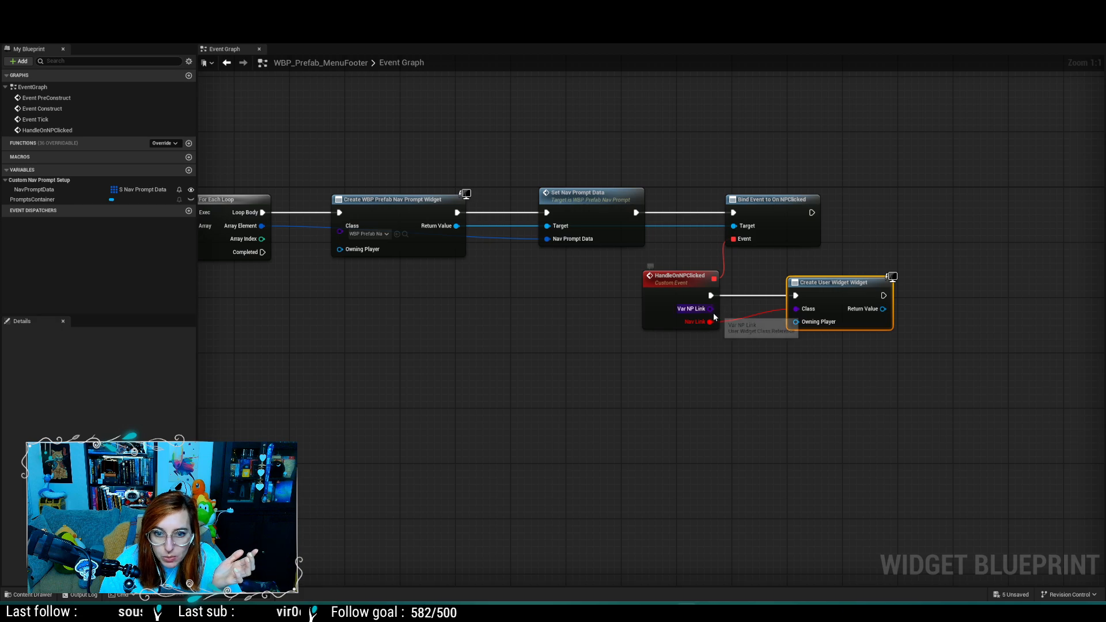
left_click_drag(711, 309, 795, 309)
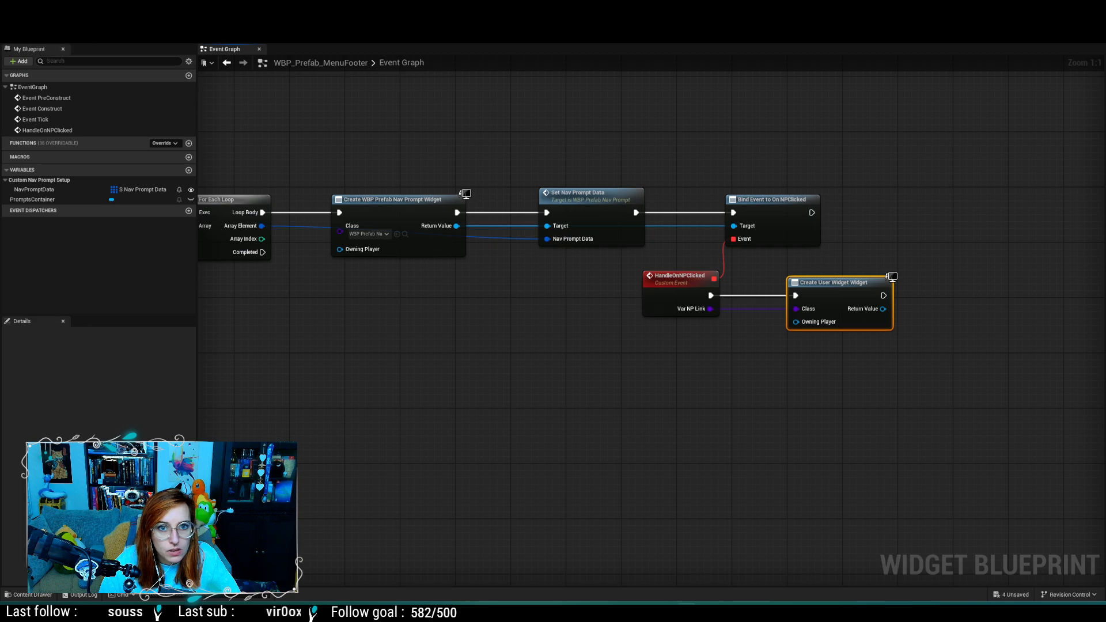
Step: Recompile WBP_Prefab_NavPrompt and refresh the faulty Call On NPClicked node in the On Clicked chain so it uses the renamed input
left_click(156, 23)
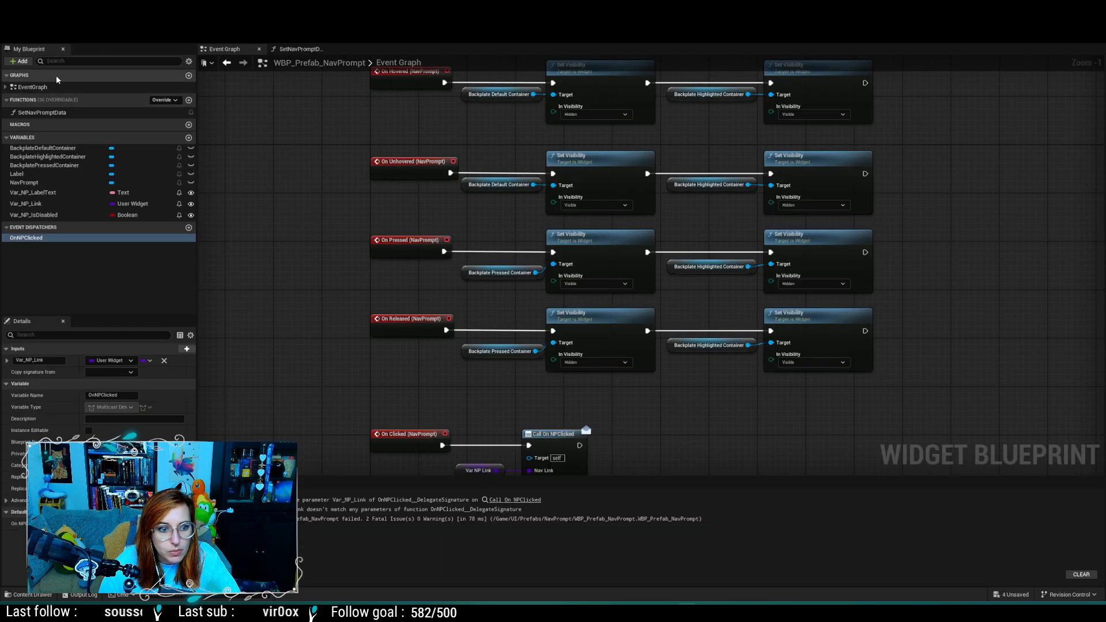
left_click(61, 37)
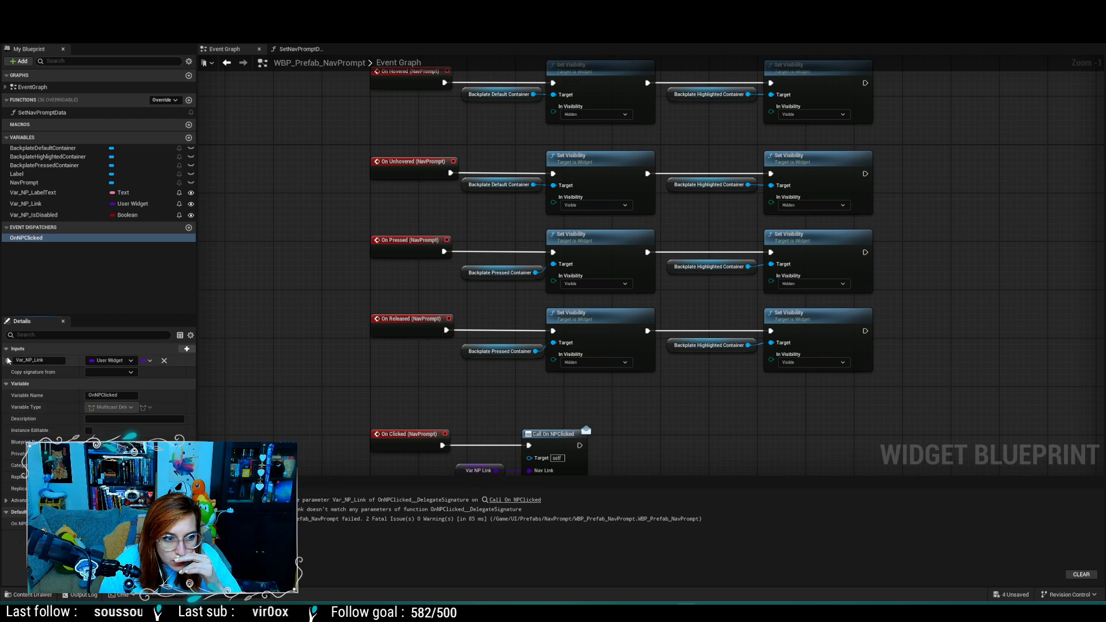
left_click(7, 360)
left_click(7, 361)
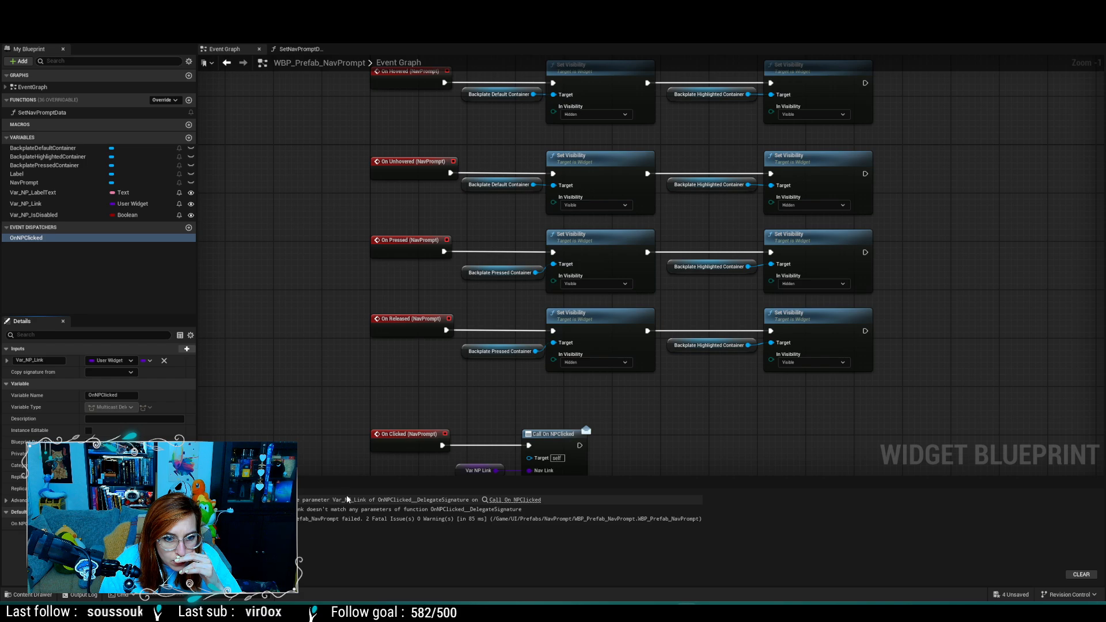
right_click_drag(353, 448, 309, 325)
left_click_drag(510, 315, 560, 315)
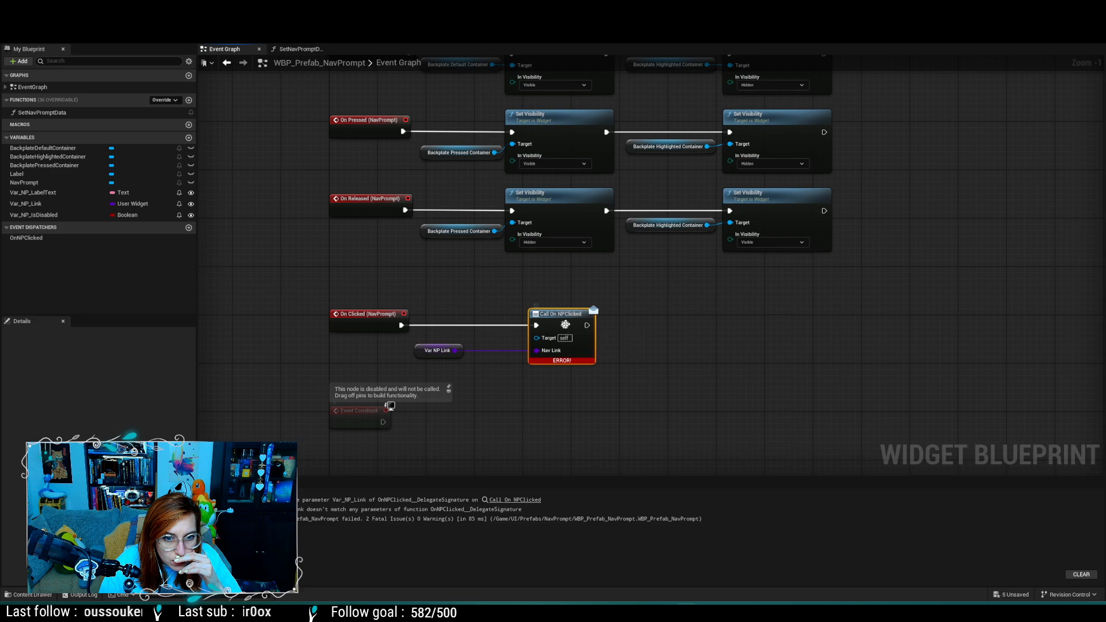
right_click(564, 322)
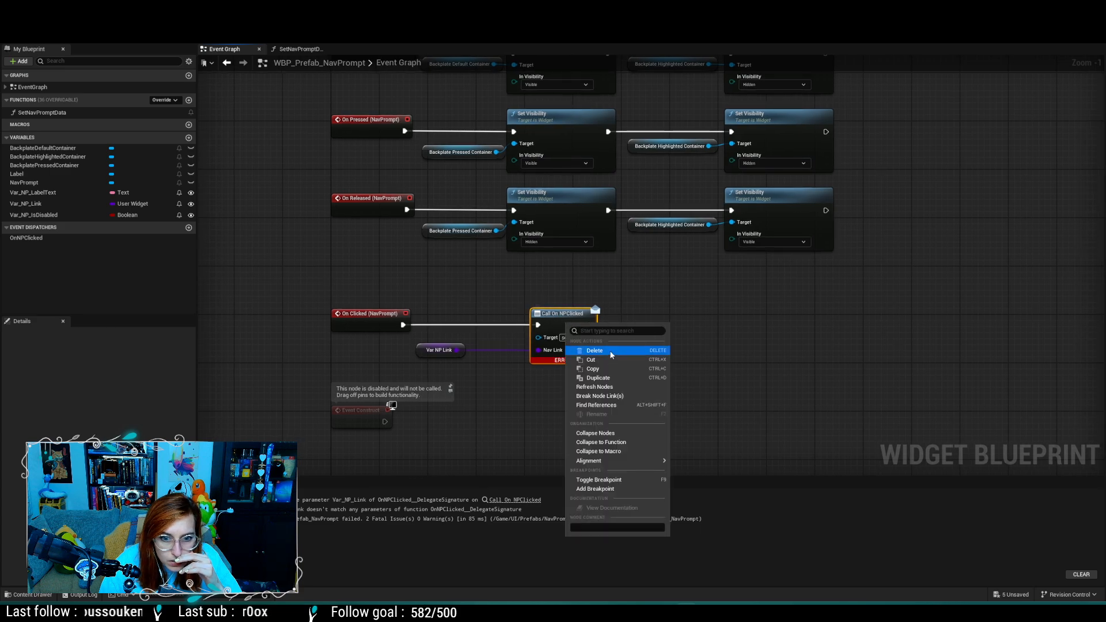
left_click(608, 387)
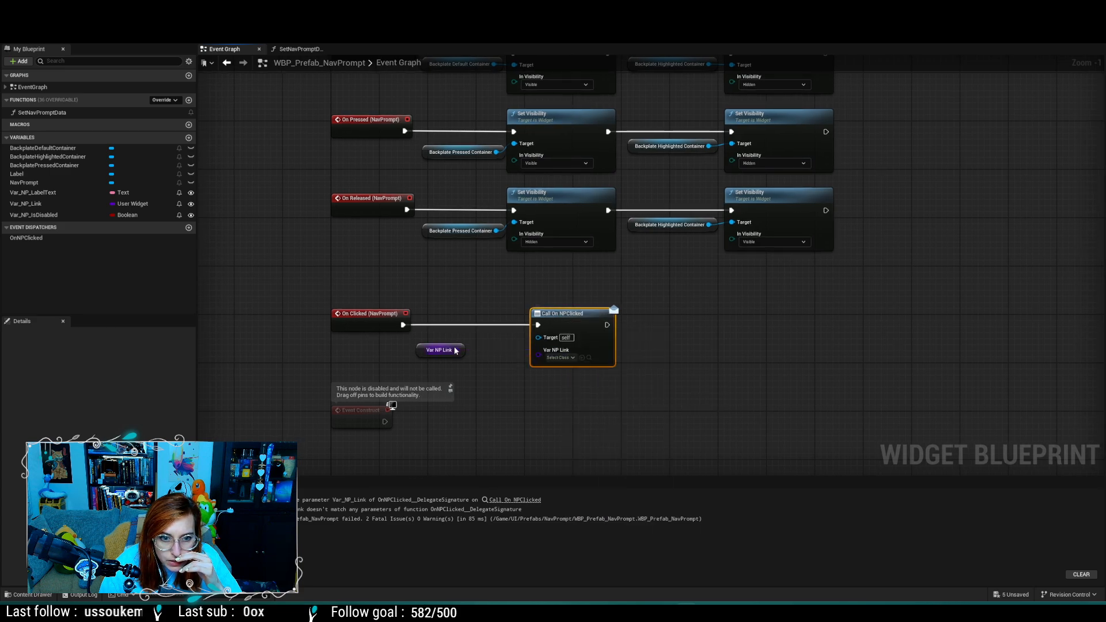
Step: Connect the Var NP Link getter to Call On NPClicked's Var NP Link input, move the node closer to On Clicked, and compile and save
left_click_drag(455, 349, 537, 356)
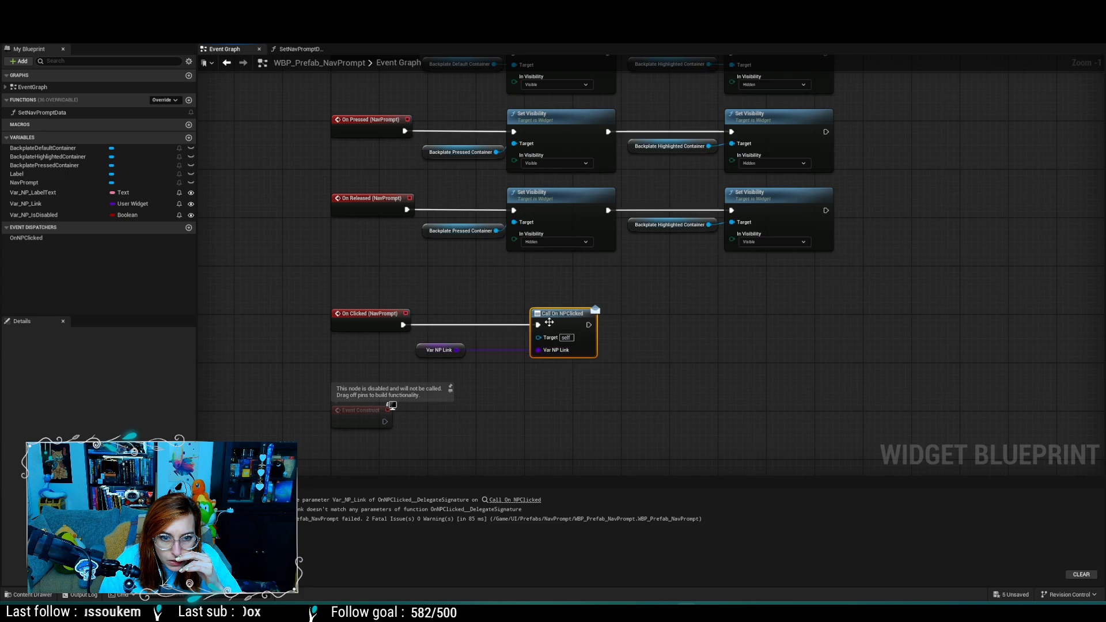
left_click_drag(553, 313, 510, 313)
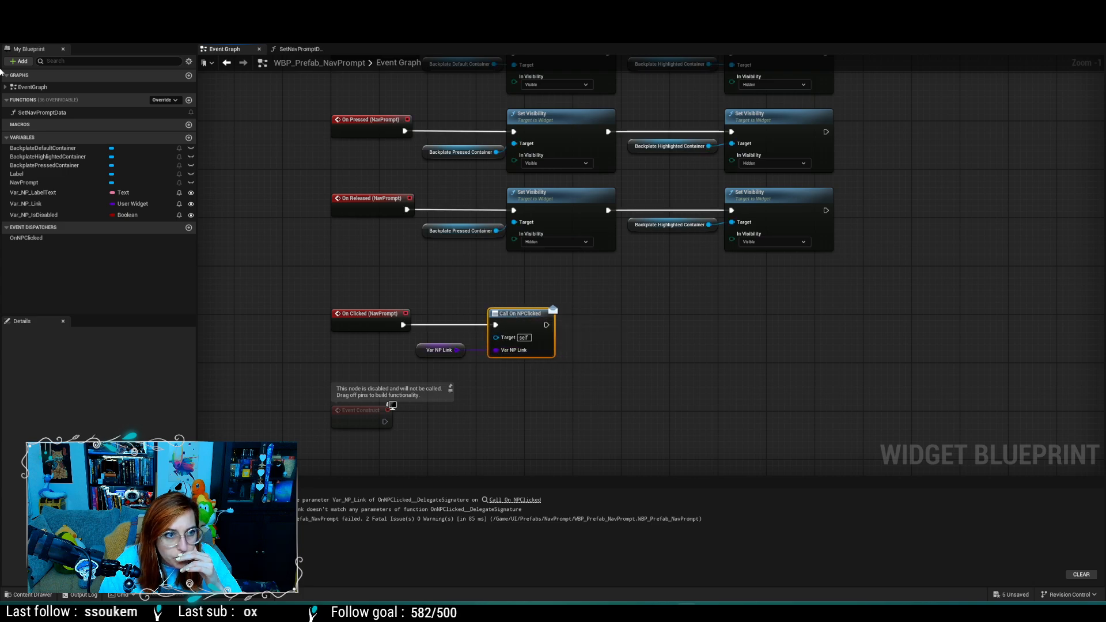
left_click(67, 35)
left_click(26, 34)
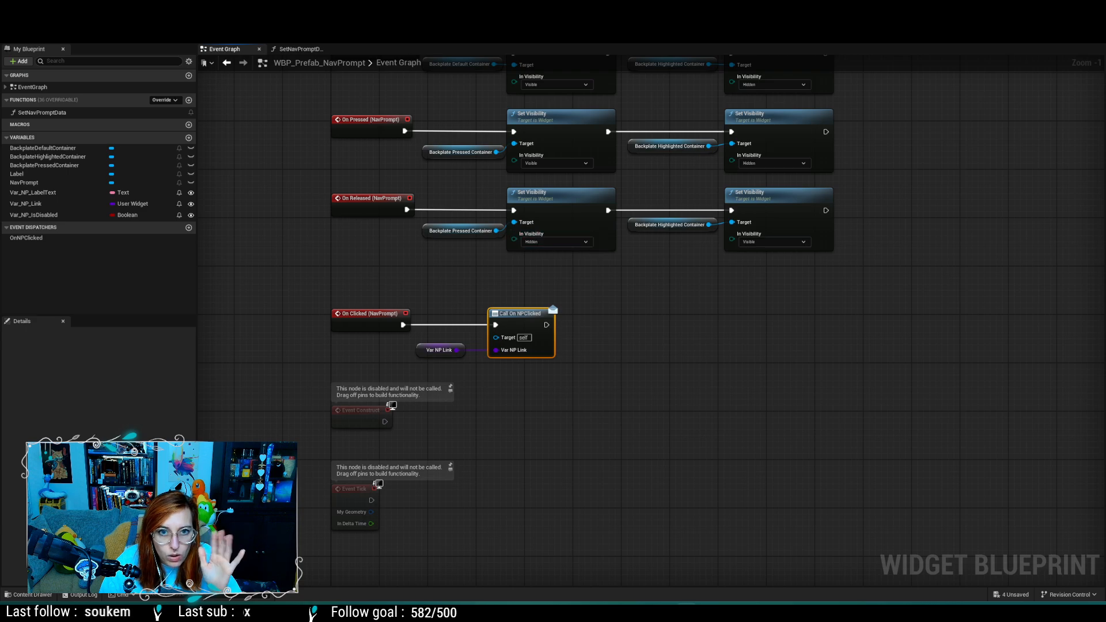
Step: Copy the Add to Viewport and Remove from Parent nodes from the HandleOnSBClicked chain in WBP_Prefab_MenuCard
left_click(288, 21)
right_click_drag(741, 425, 584, 431)
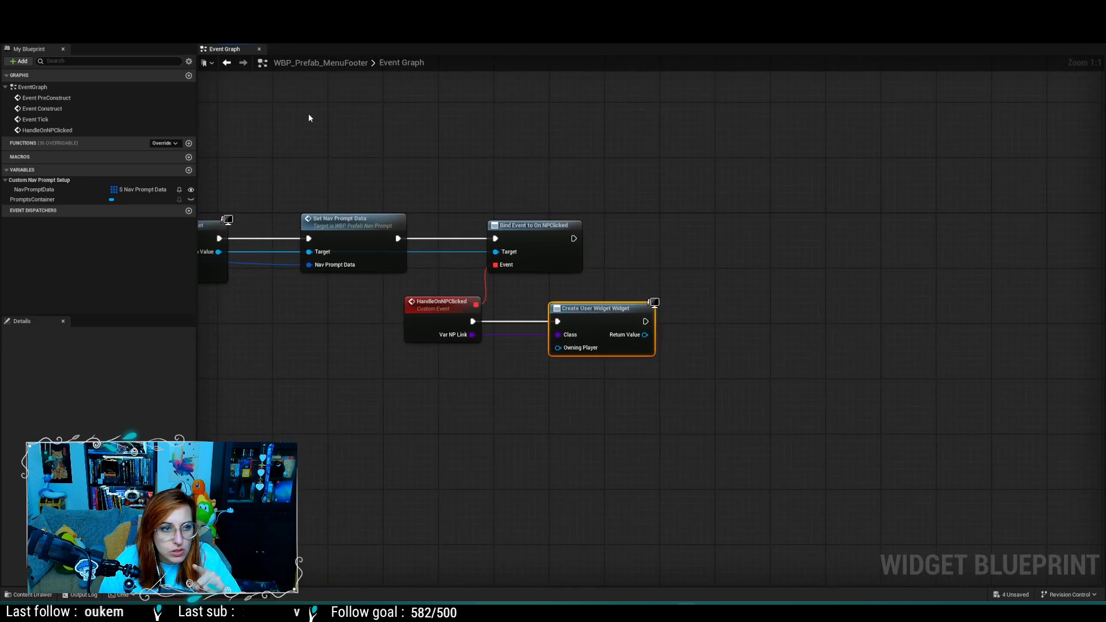
left_click(369, 21)
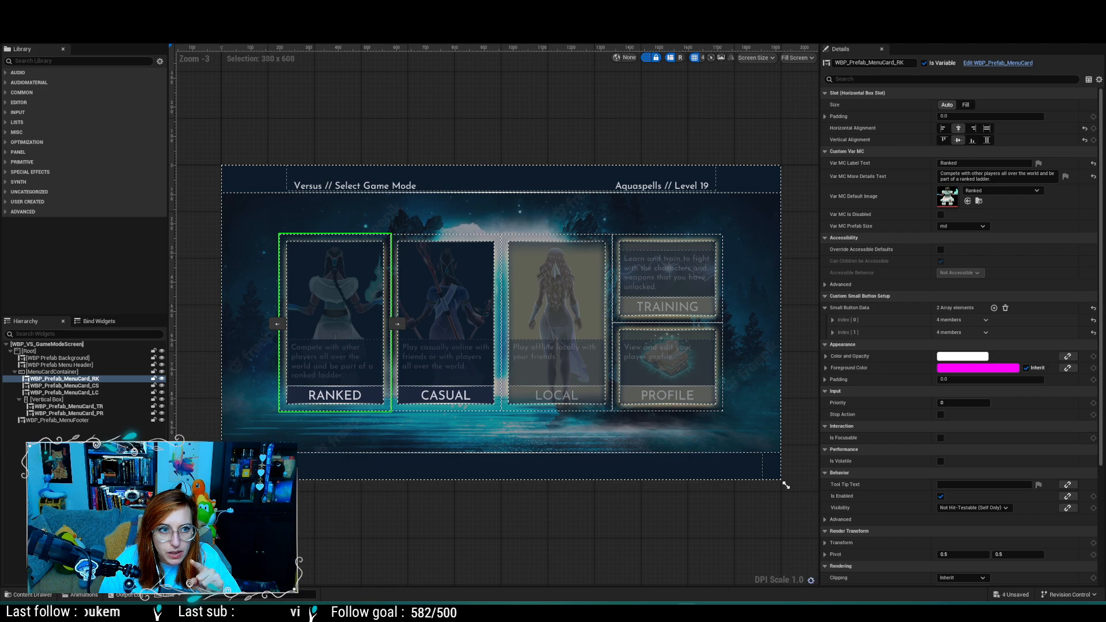
left_click(300, 21)
right_click_drag(574, 395, 481, 385)
right_click_drag(716, 368, 639, 360)
left_click_drag(732, 342, 501, 288)
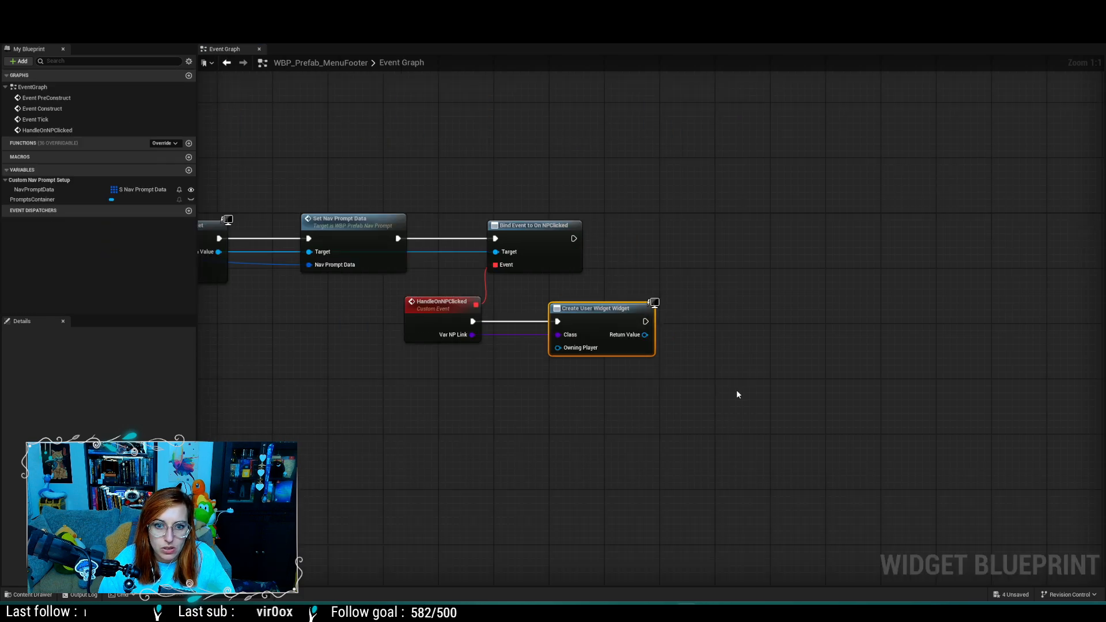
Step: Paste the copied nodes after the menu footer's Create Widget node, connecting its execution output and Return Value to Add to Viewport's execution and Target inputs
left_click(736, 394)
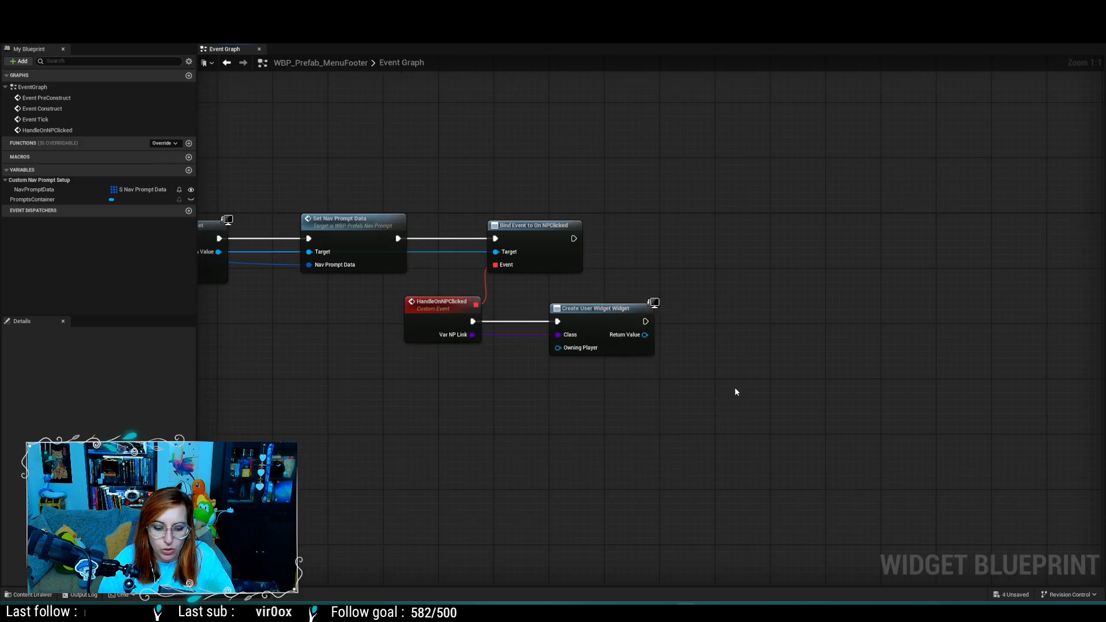
key("ctrl+v")
left_click_drag(706, 390, 734, 307)
left_click_drag(644, 323, 714, 337)
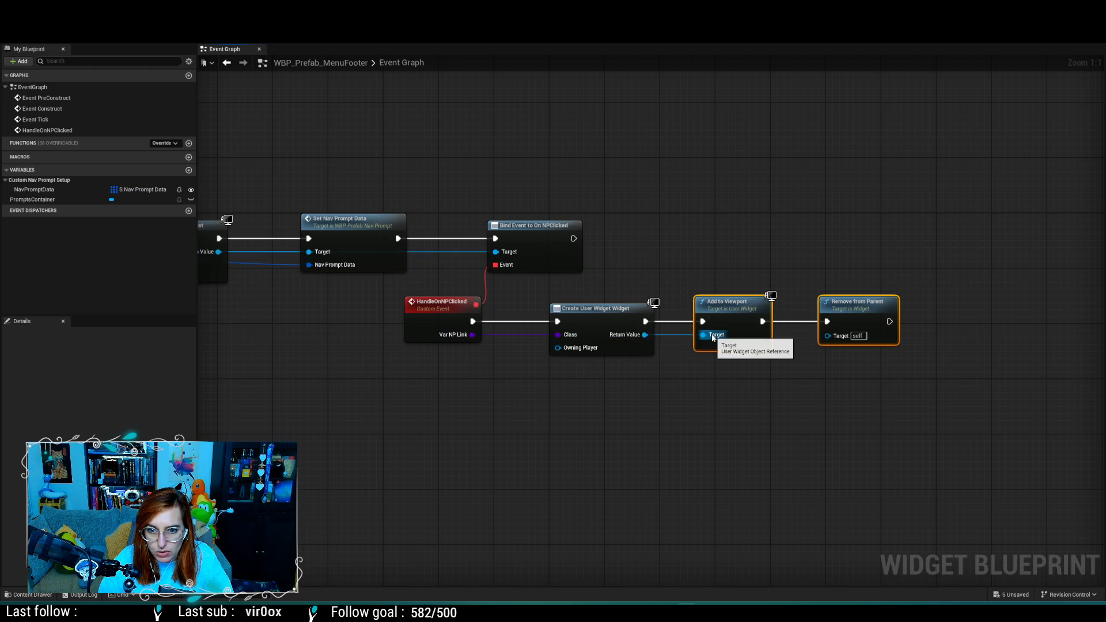
left_click(850, 393)
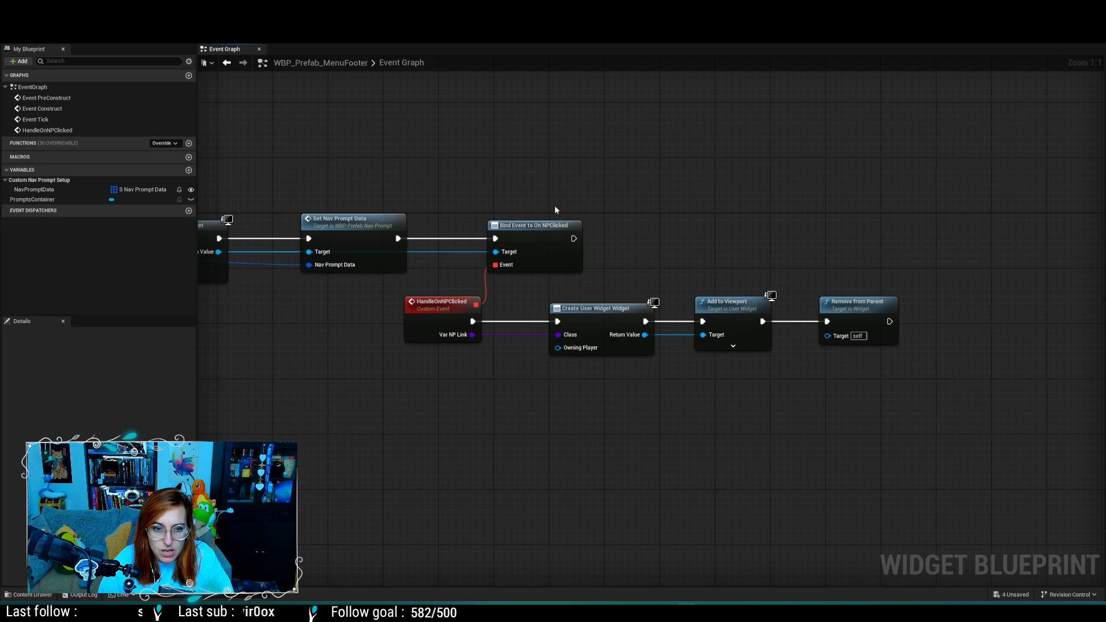
Step: Review how the menu card adds its small buttons to a container in its graph and layout, and open the menu footer's widget layout for comparison
key("ctrl+Tab")
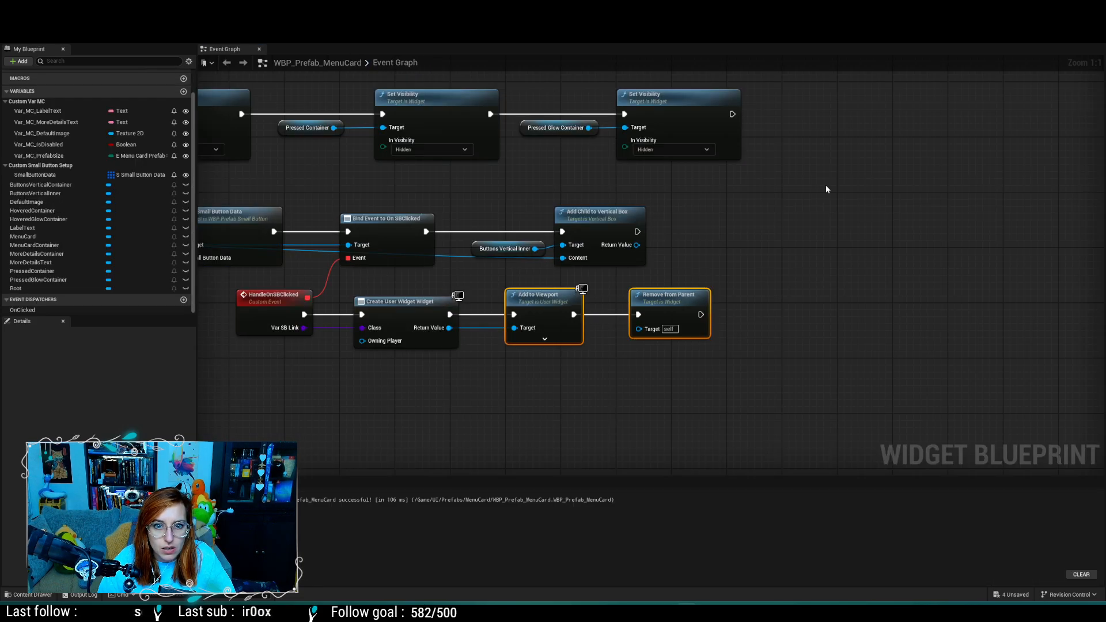
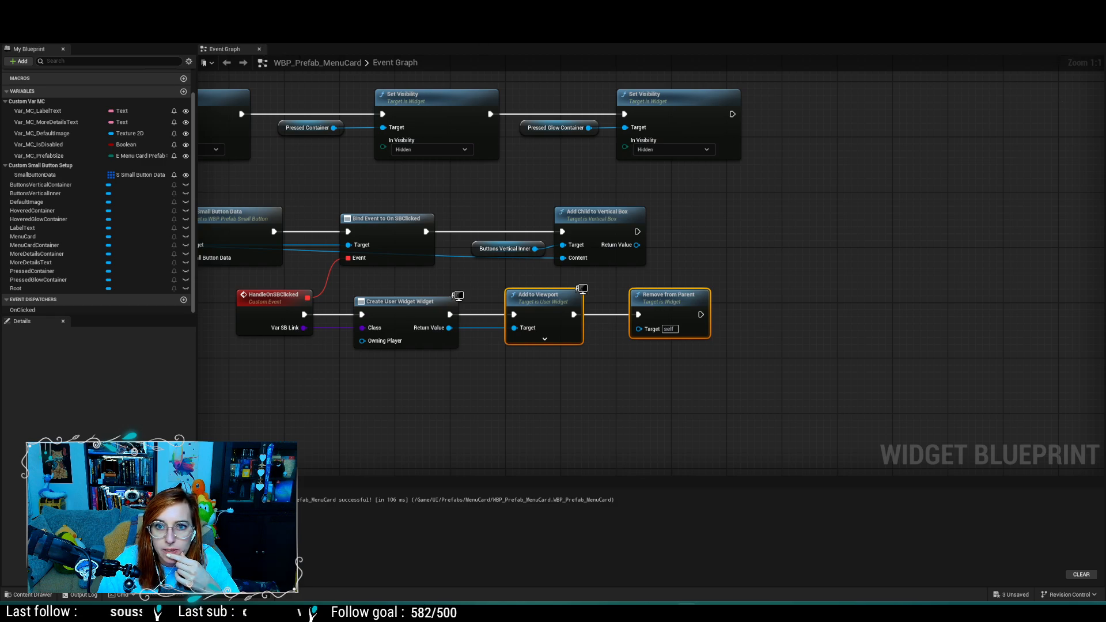
left_click(1039, 35)
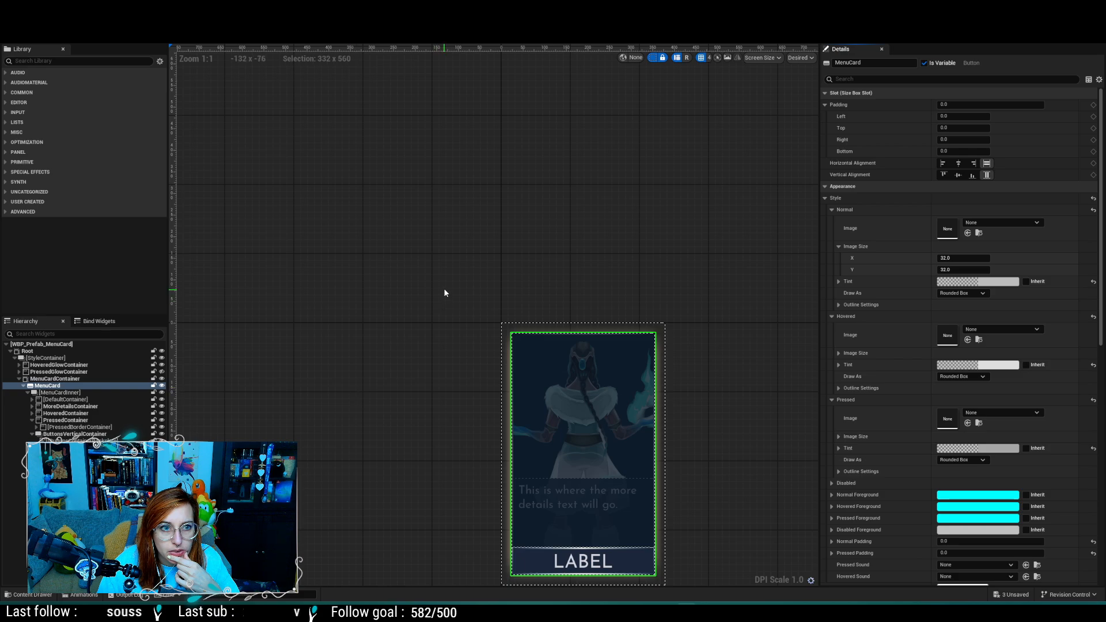
left_click(1078, 34)
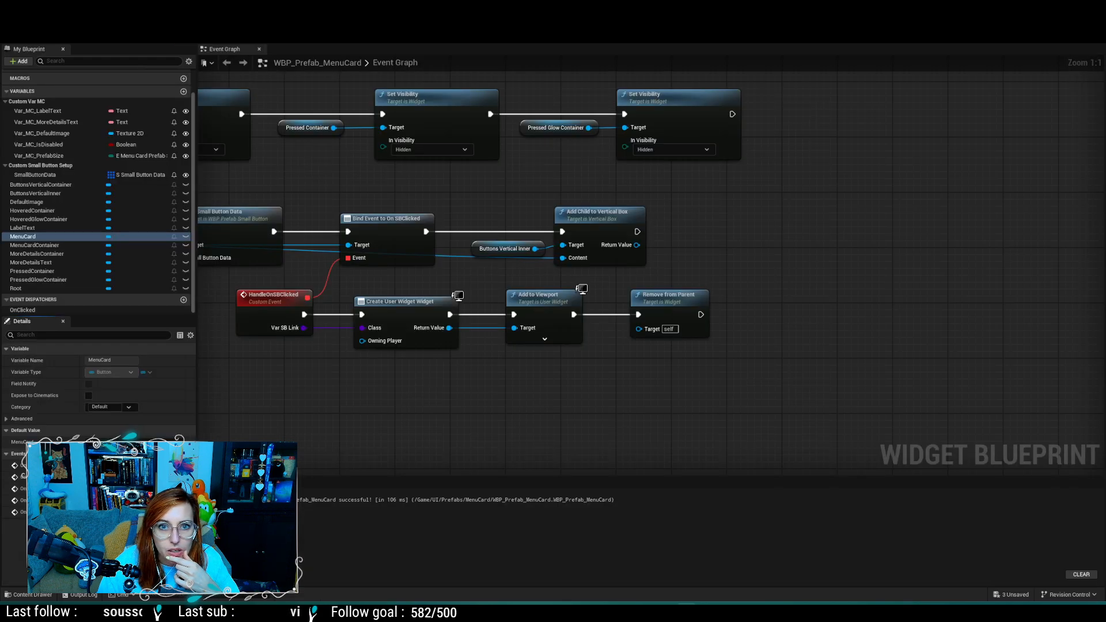
left_click(801, 21)
left_click(996, 45)
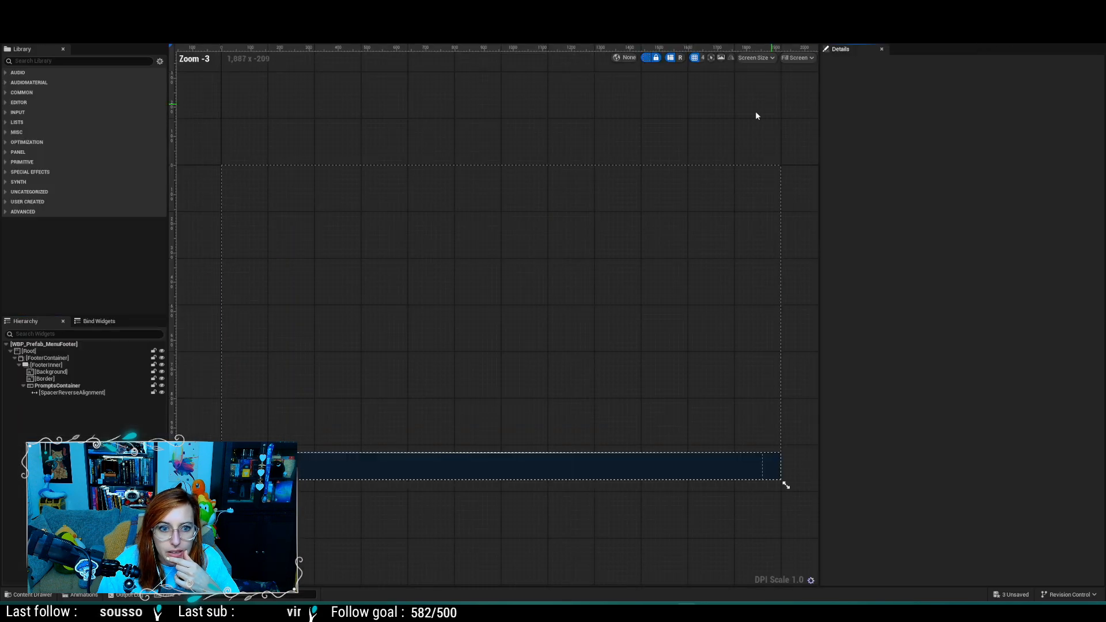
Step: Check the PromptsContainer widget's type in the footer layout and return to the event graph
left_click(53, 386)
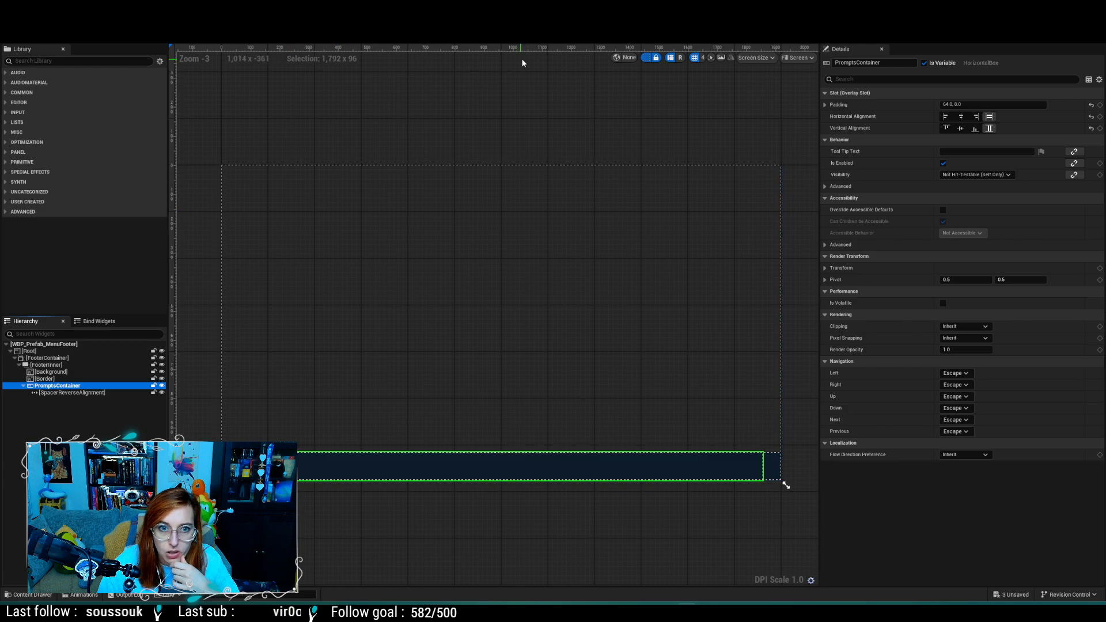
left_click(1039, 44)
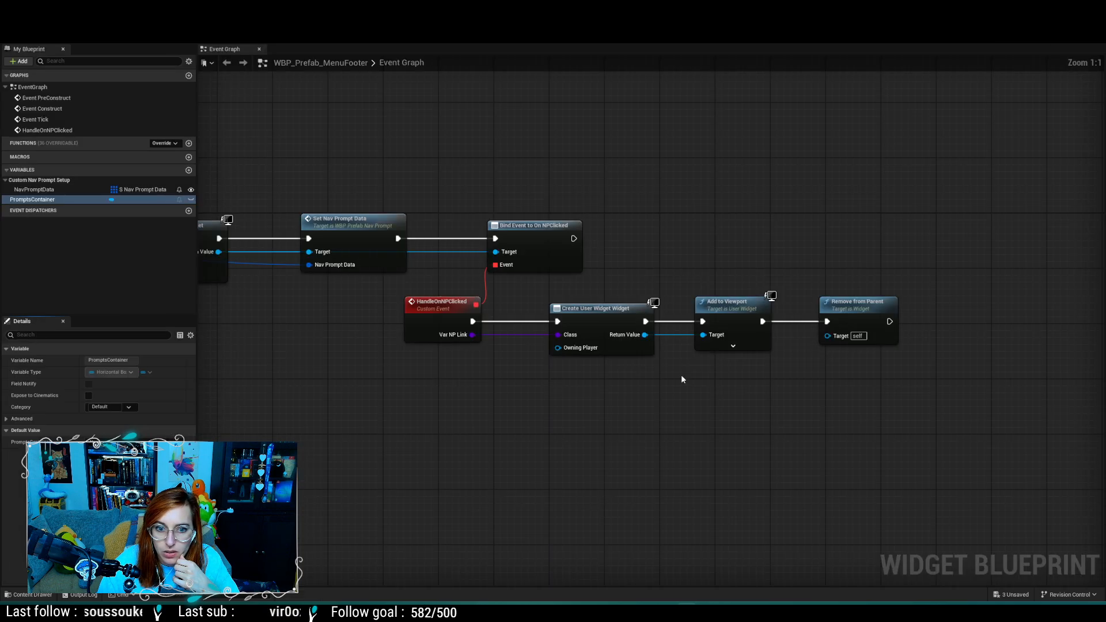
left_click_drag(573, 238, 708, 229)
type("child t")
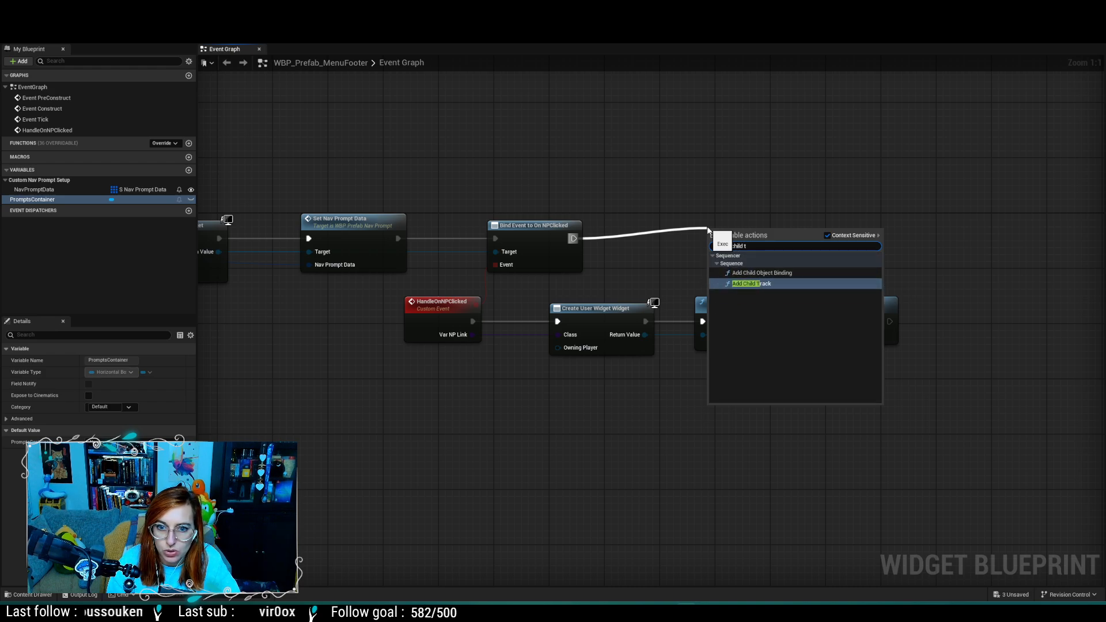
key("BackSpace")
key("BackSpace")
key("BackSpace")
key("BackSpace")
key("BackSpace")
key("BackSpace")
key("BackSpace")
type("ad")
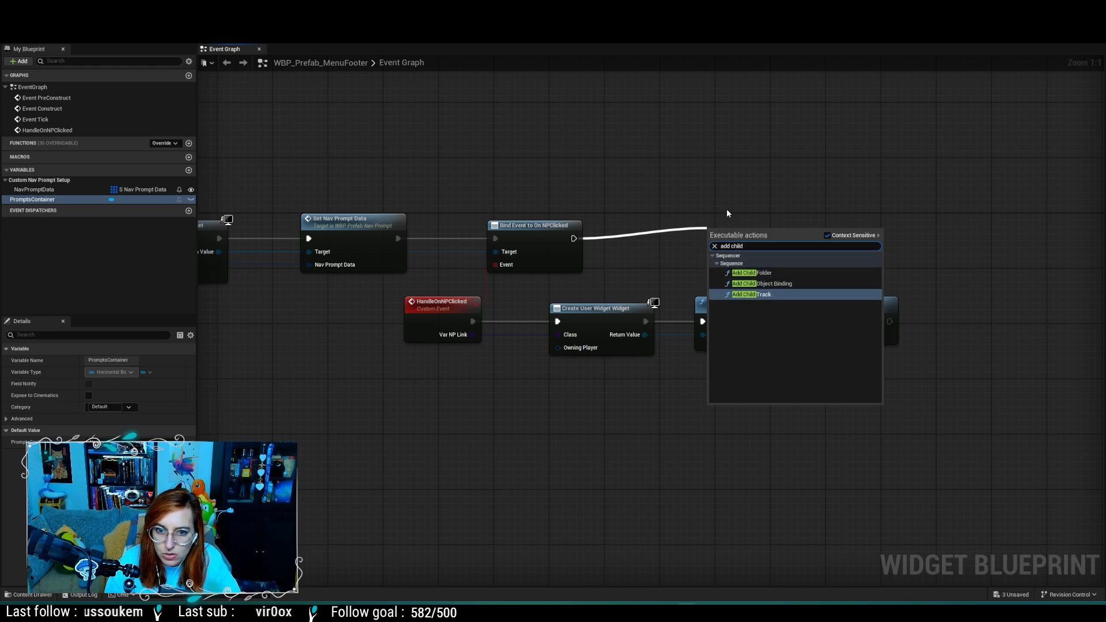
key("BackSpace")
key("BackSpace")
type("horizon")
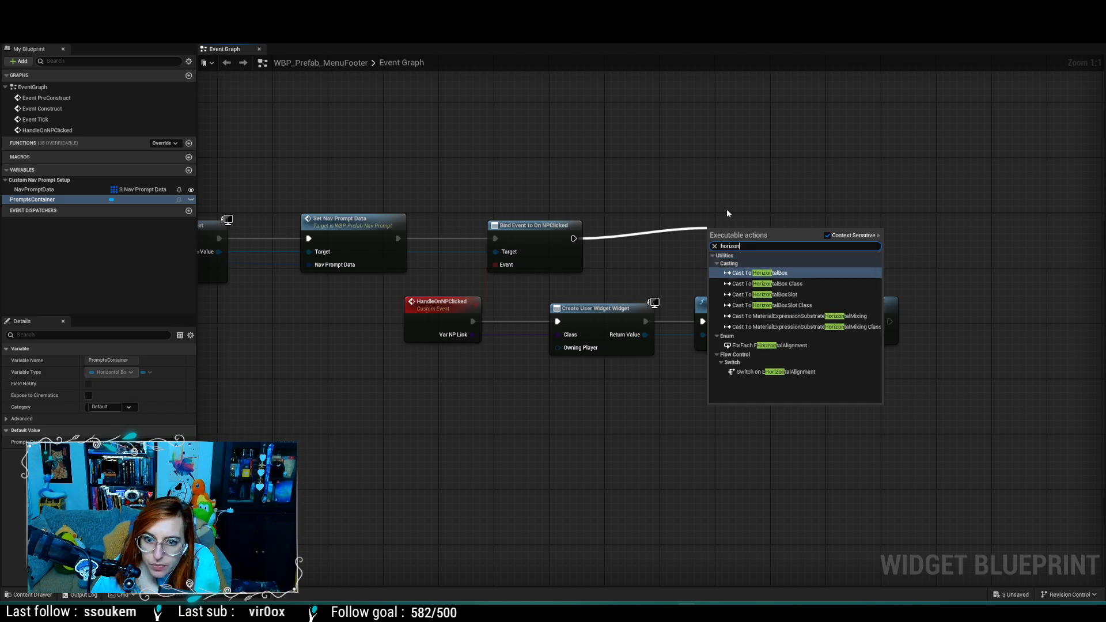
left_click(729, 185)
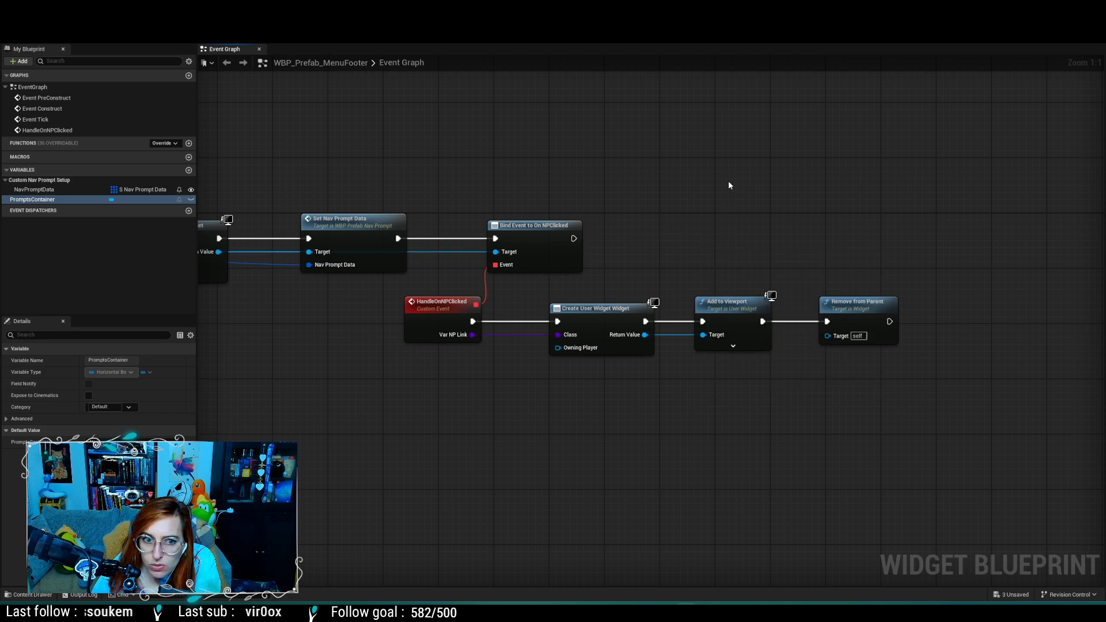
right_click(693, 188)
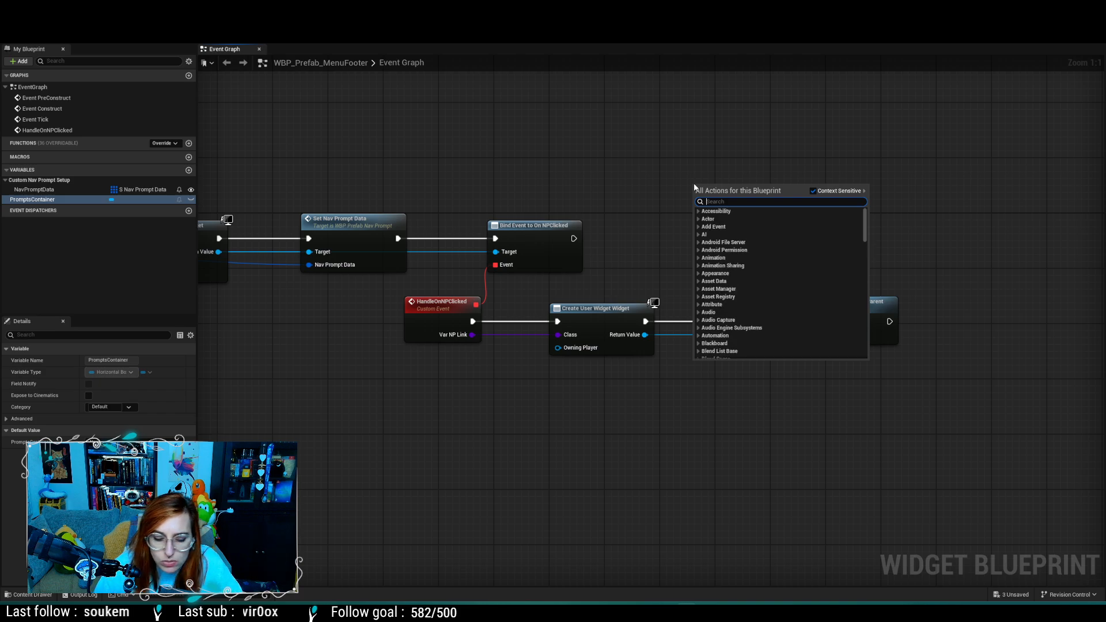
type("add chil")
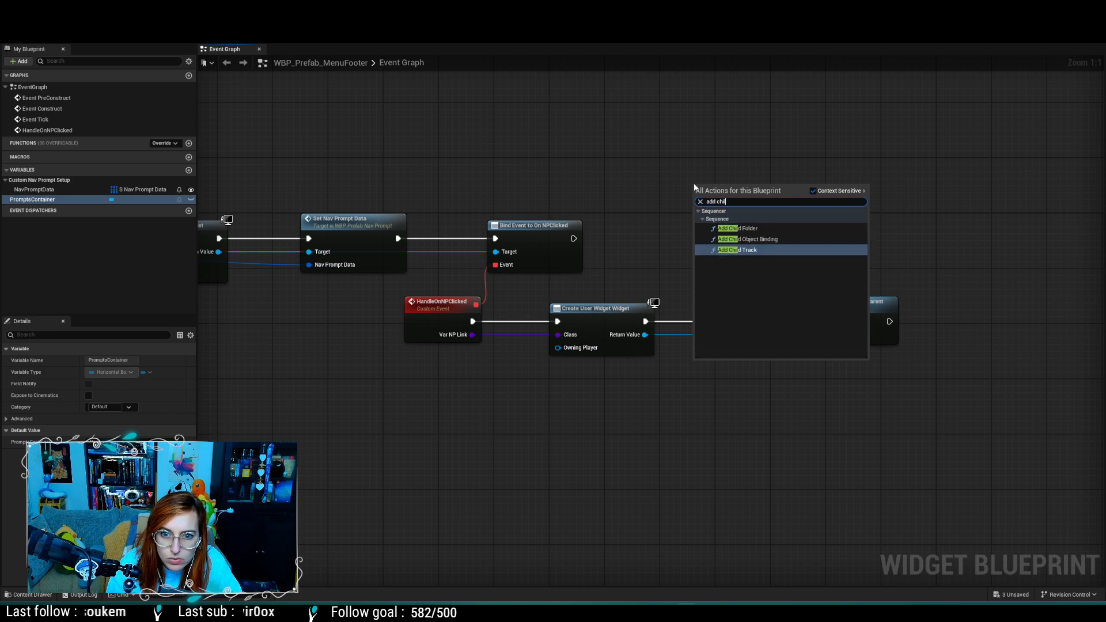
key("BackSpace")
key("BackSpace")
key("BackSpace")
key("BackSpace")
key("BackSpace")
key("BackSpace")
key("BackSpace")
key("BackSpace")
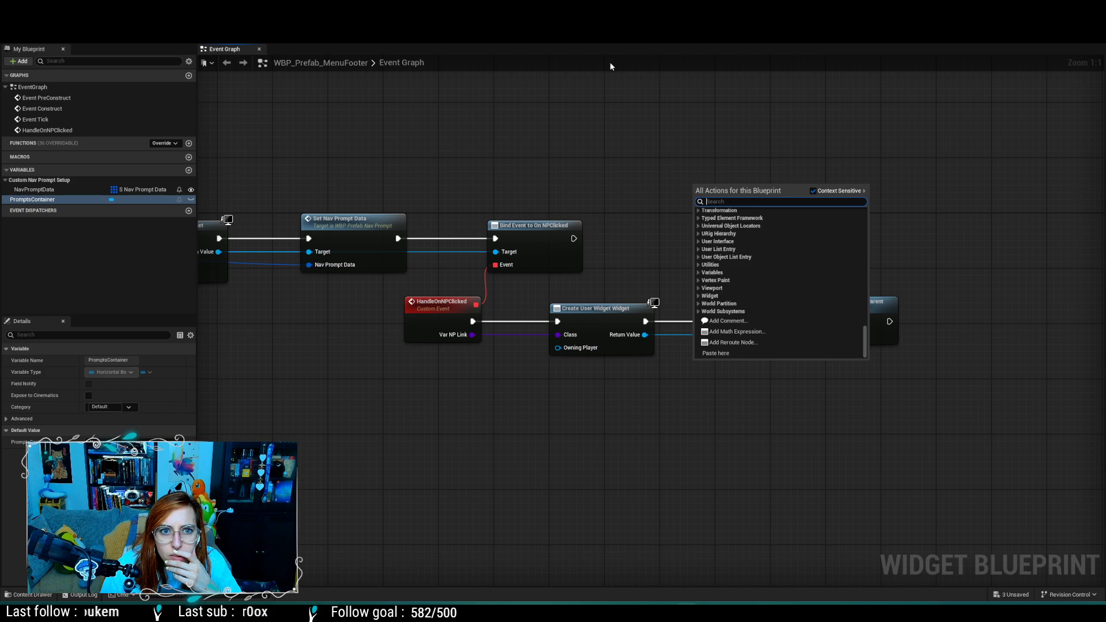
Step: Check which node WBP_Prefab_MenuCard uses to add its small buttons, and return to the menu footer's graph
left_click(614, 22)
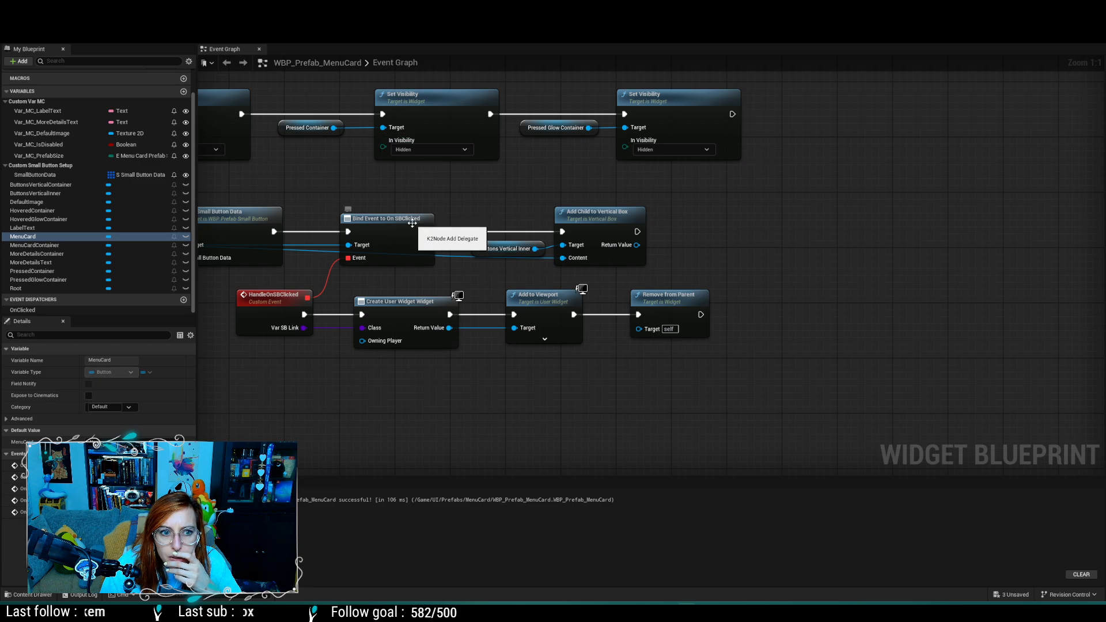
key("ctrl+Tab")
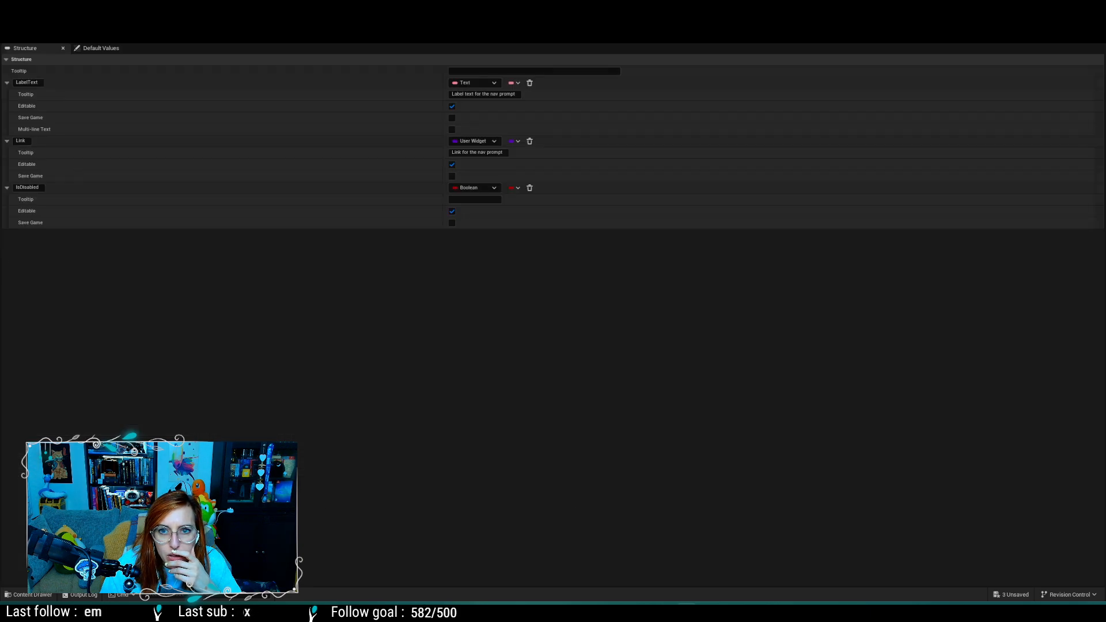
key("ctrl+Tab")
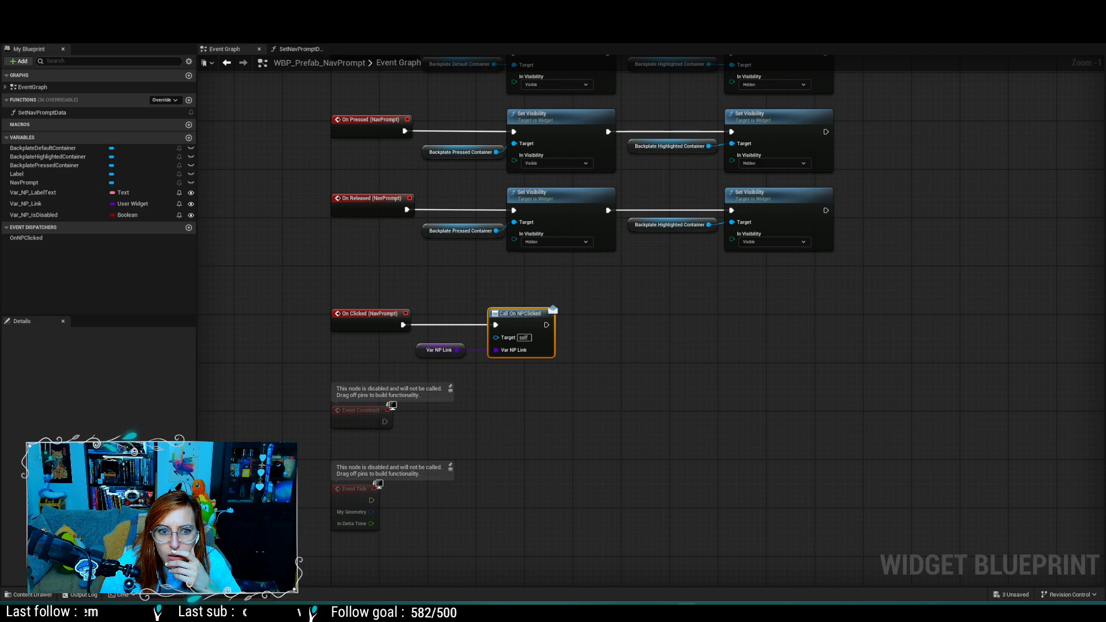
key("ctrl+Tab")
Step: Add an Add Child to Horizontal Box node from the unfiltered list of all actions and connect its execution after Bind Event to On NPClicked
right_click(682, 244)
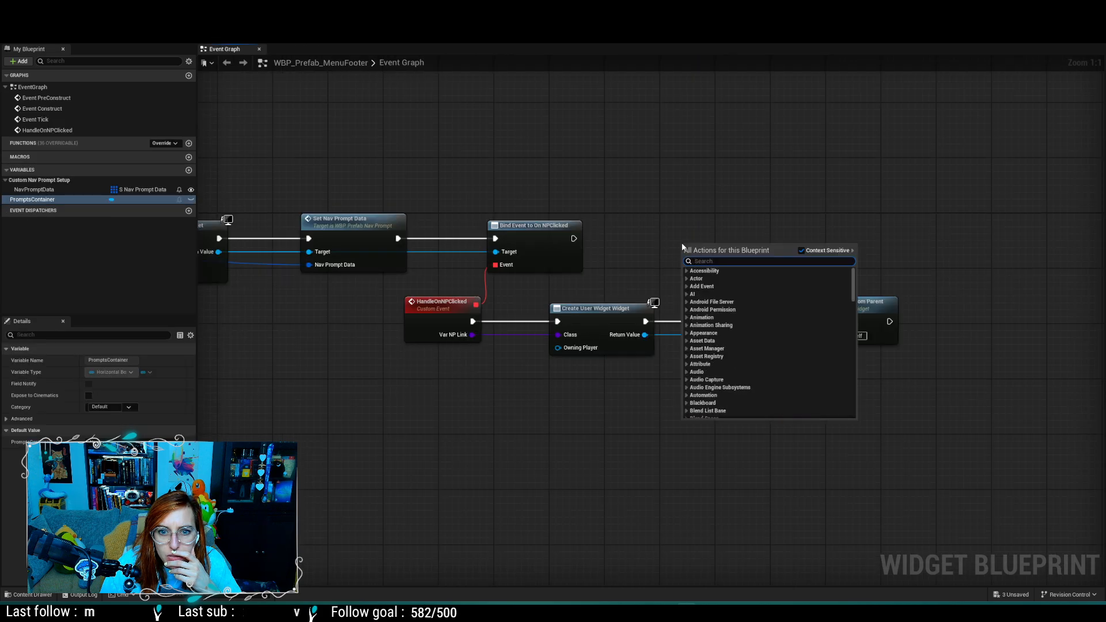
left_click(800, 251)
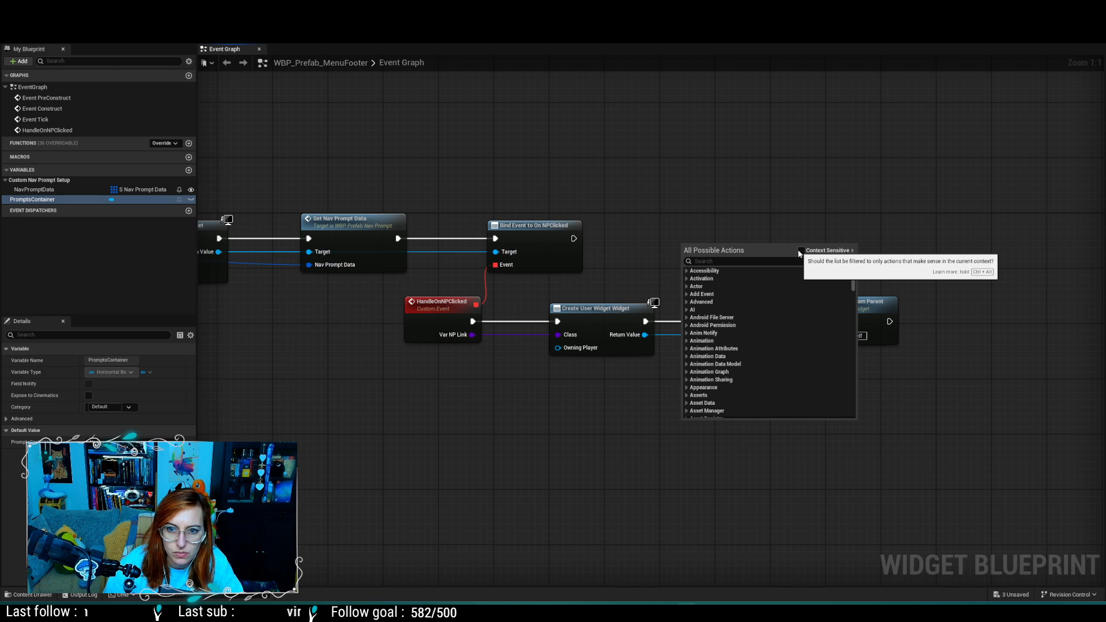
left_click(793, 261)
type("hor")
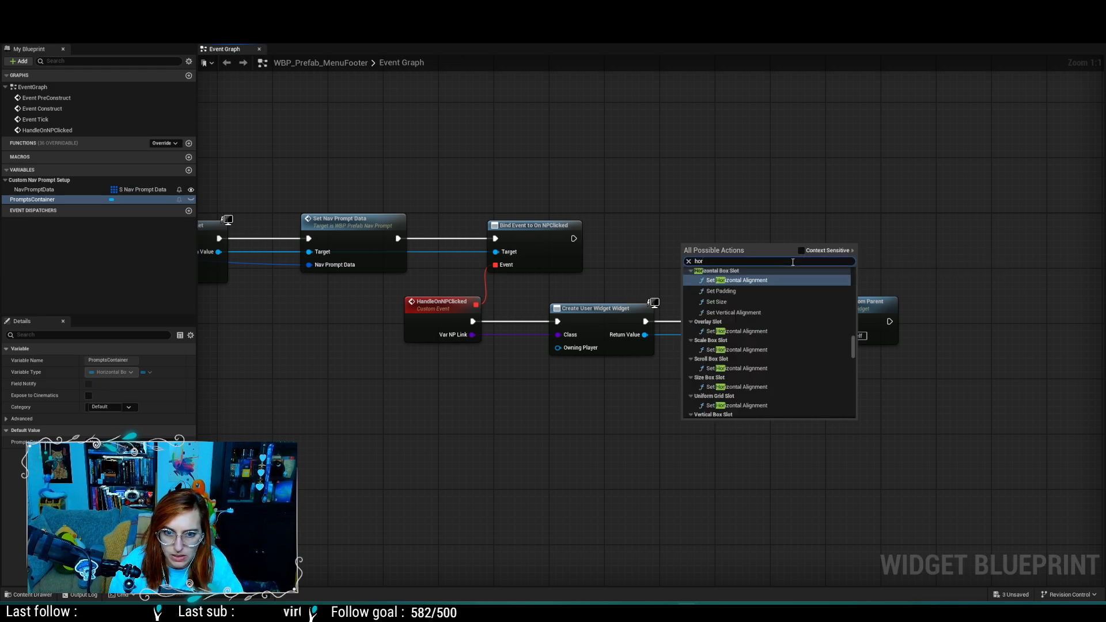
type("izontal bo")
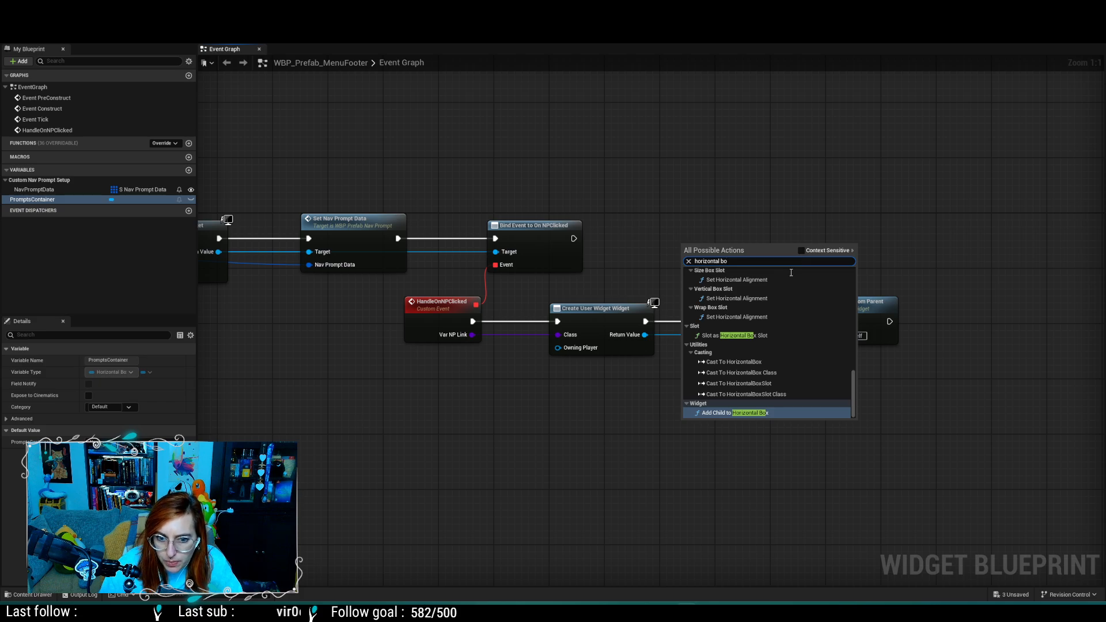
left_click(767, 413)
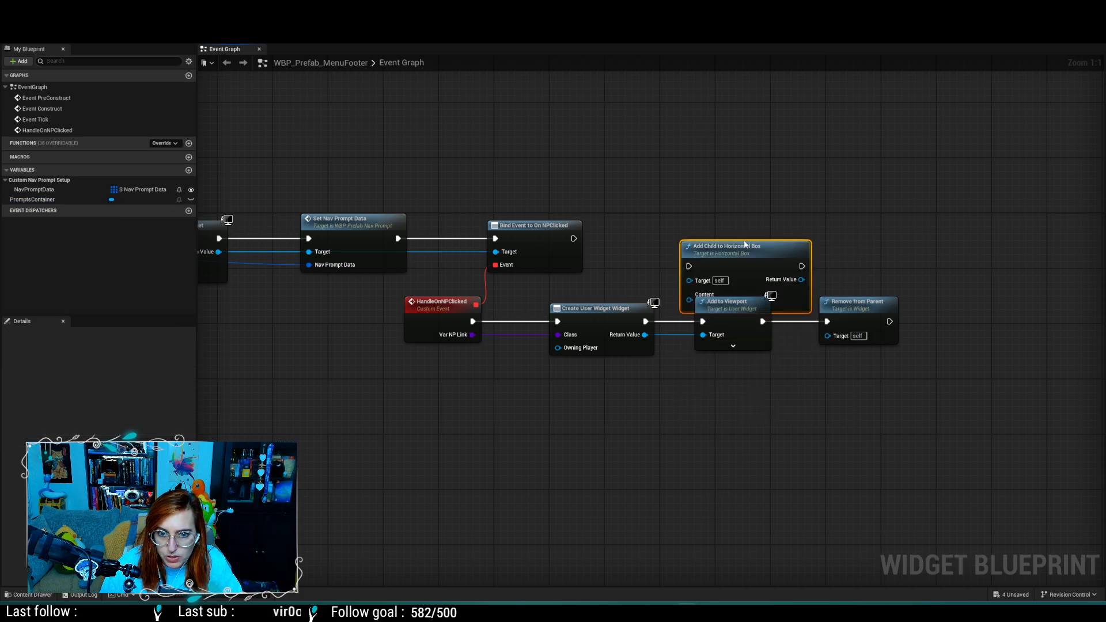
left_click_drag(745, 244, 738, 221)
left_click_drag(573, 238, 694, 241)
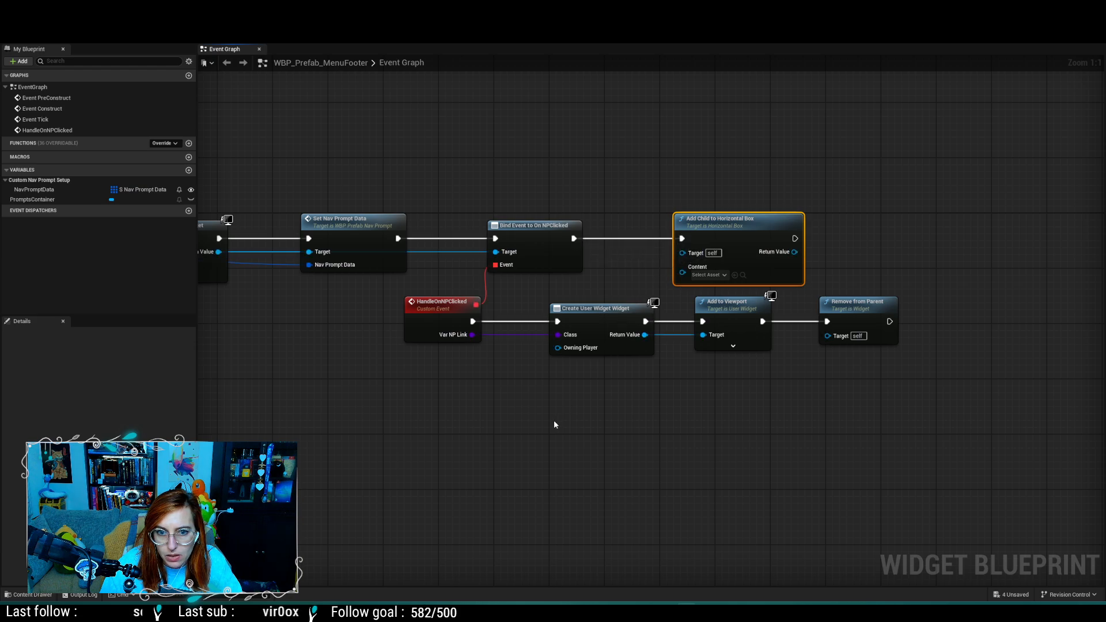
Step: Connect the nav prompt Create Widget's Return Value to Add Child to Horizontal Box's Content input and a PromptsContainer getter to its Target
right_click_drag(573, 427, 674, 424)
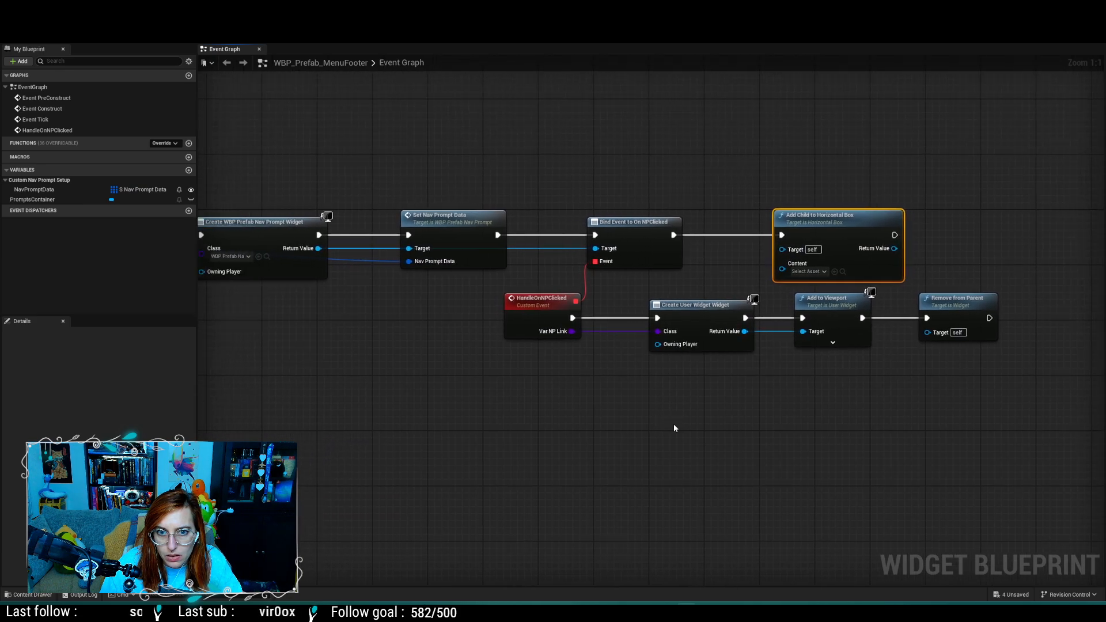
left_click(519, 11)
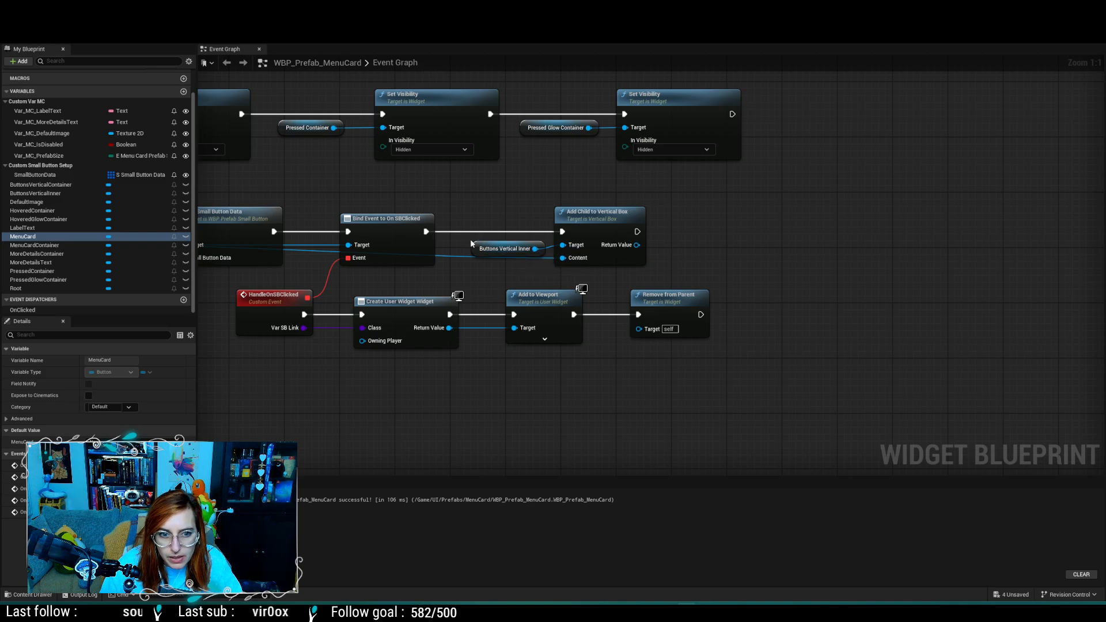
right_click_drag(483, 263, 548, 264)
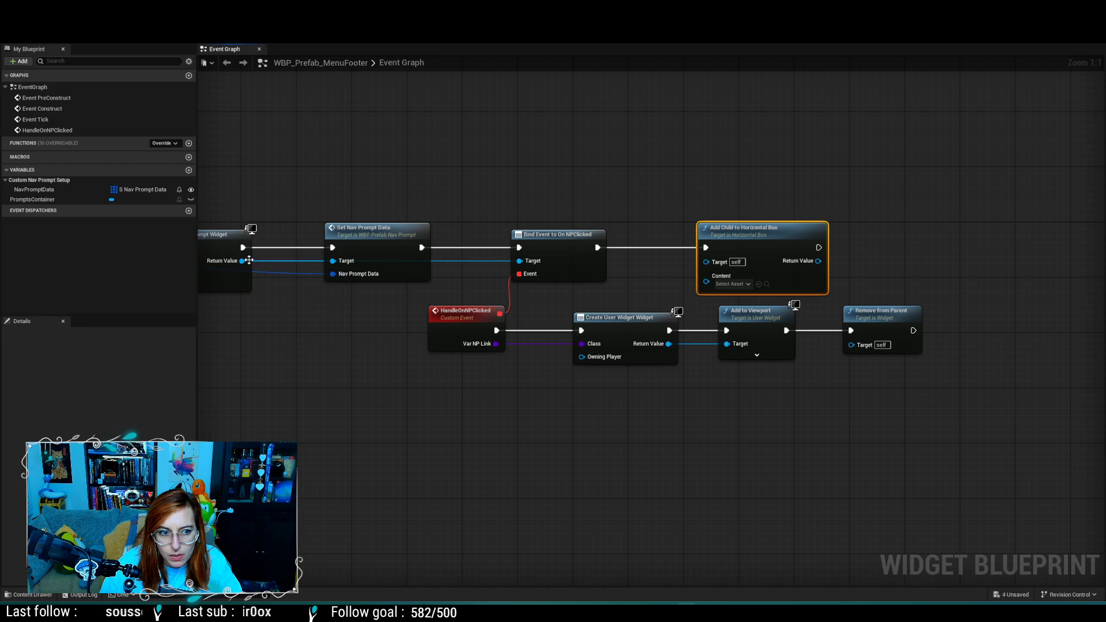
left_click_drag(242, 261, 706, 277)
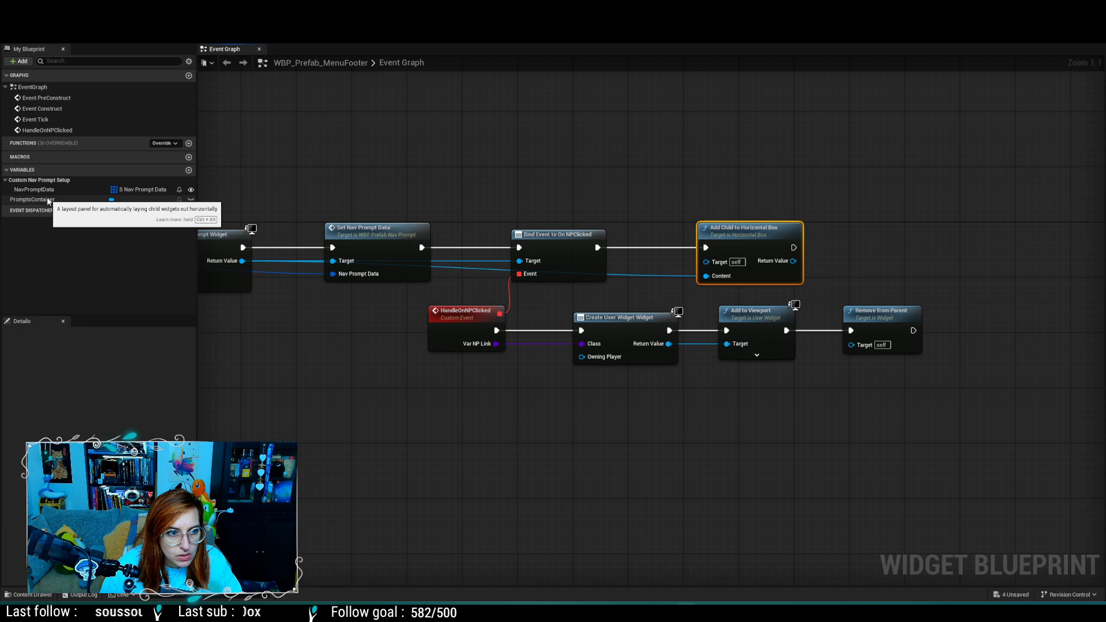
left_click_drag(48, 200, 703, 260)
left_click(673, 212)
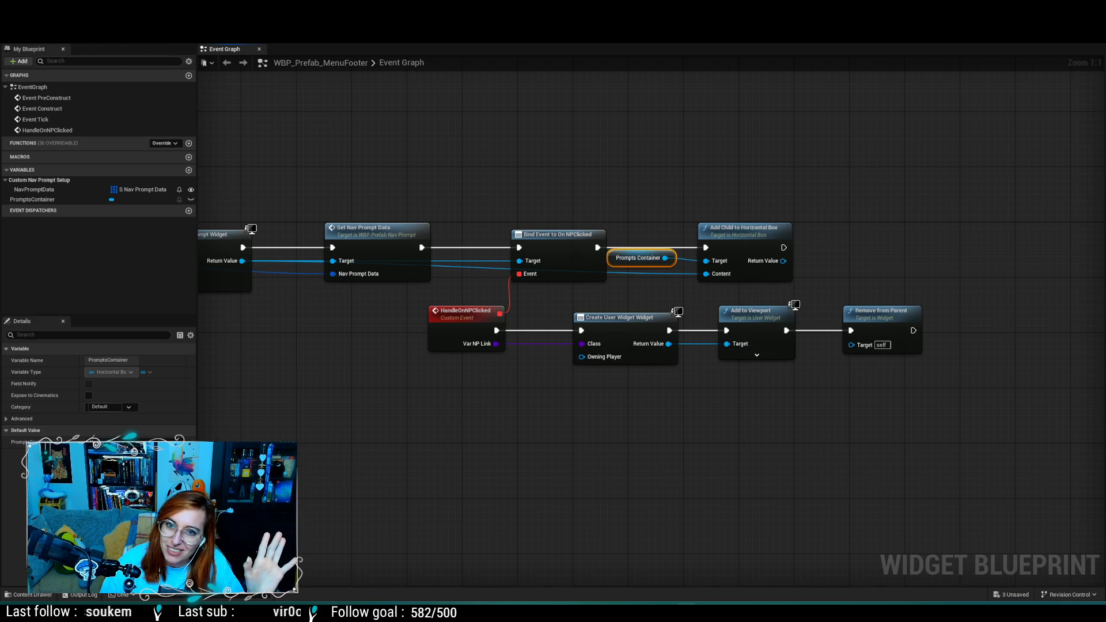
Step: Review the nav prompt, small button and menu card graphs and their data structures to compare them with the footer's setup
key("ctrl+Tab")
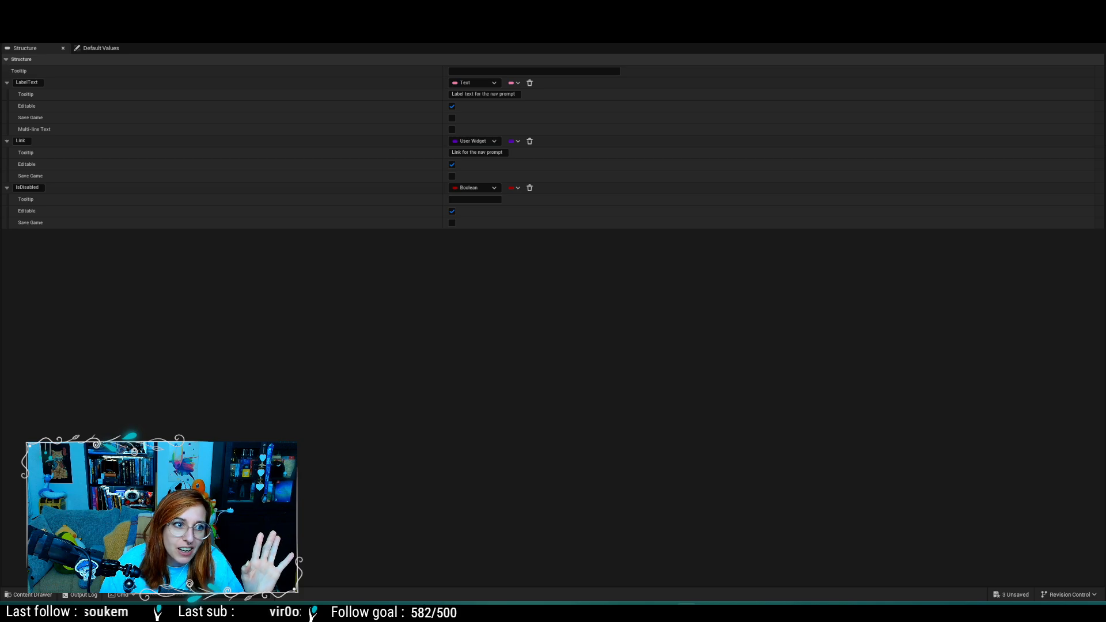
key("ctrl+Tab")
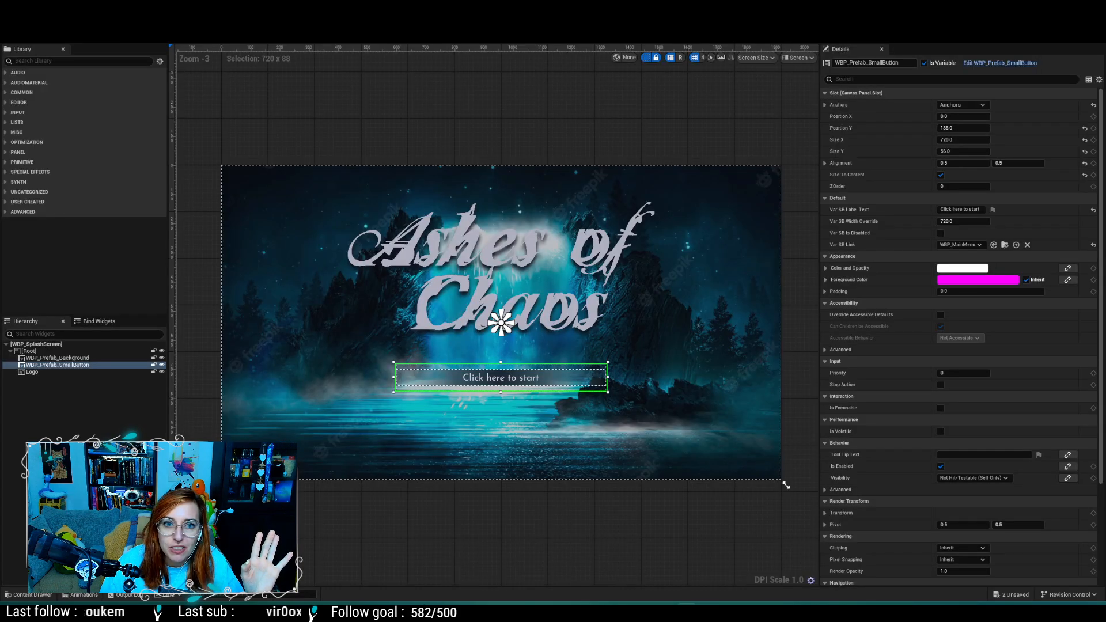
key("ctrl+Tab")
key("ctrl+Tab")
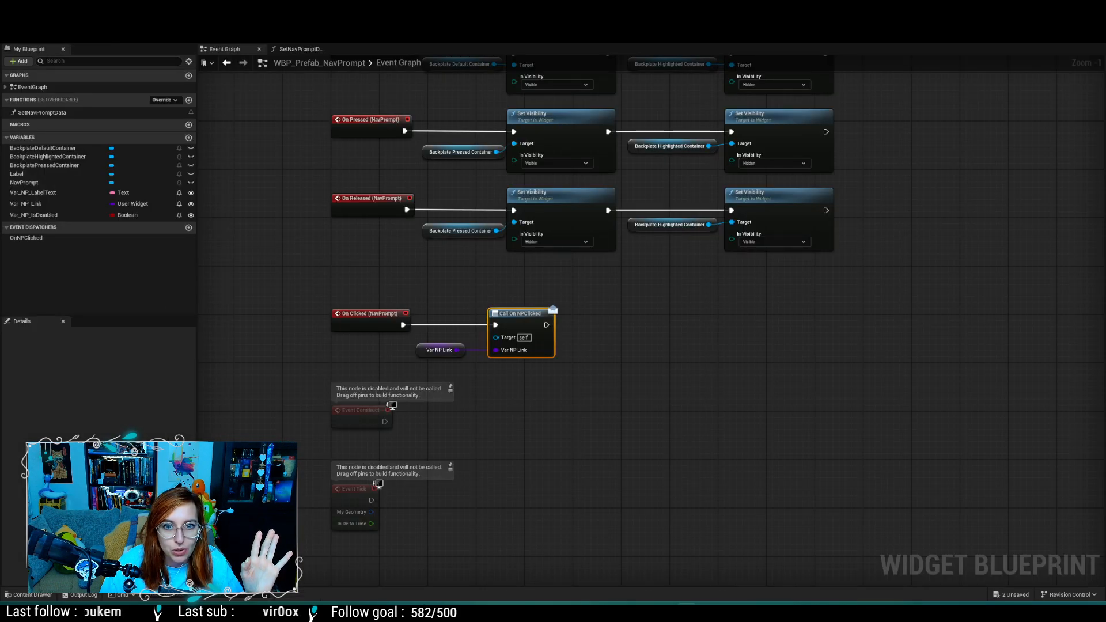
key("ctrl+Tab")
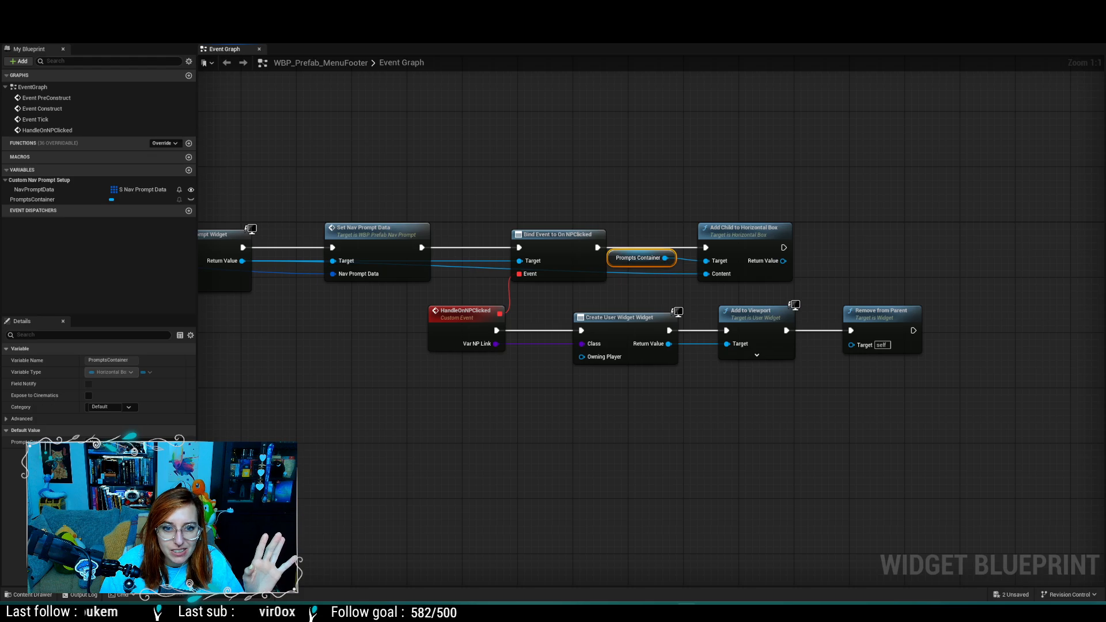
key("ctrl+Tab")
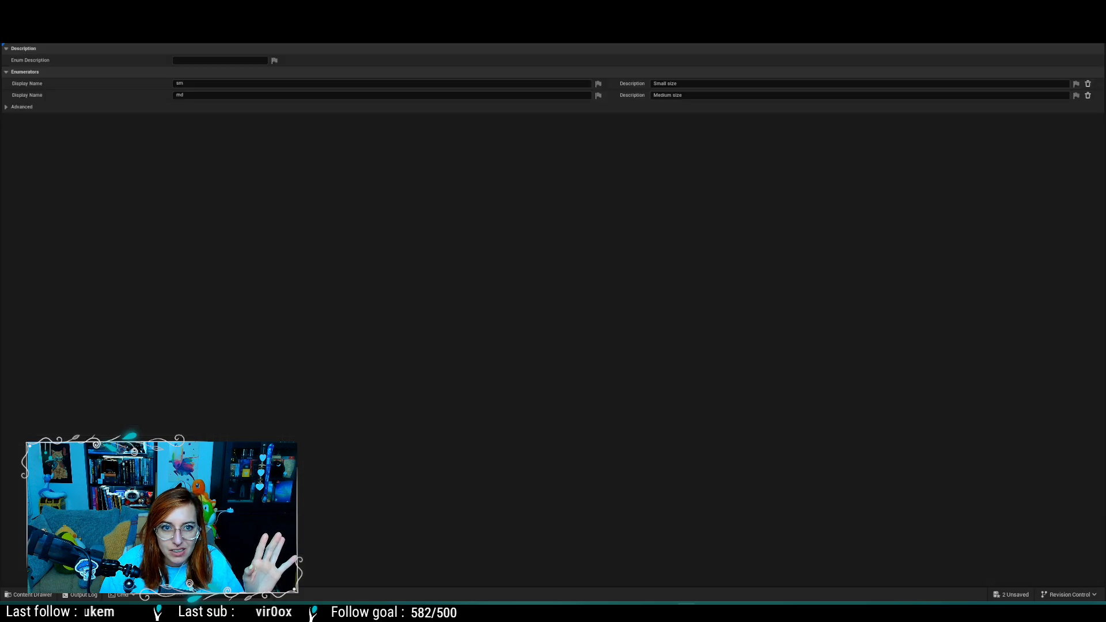
key("ctrl+Tab")
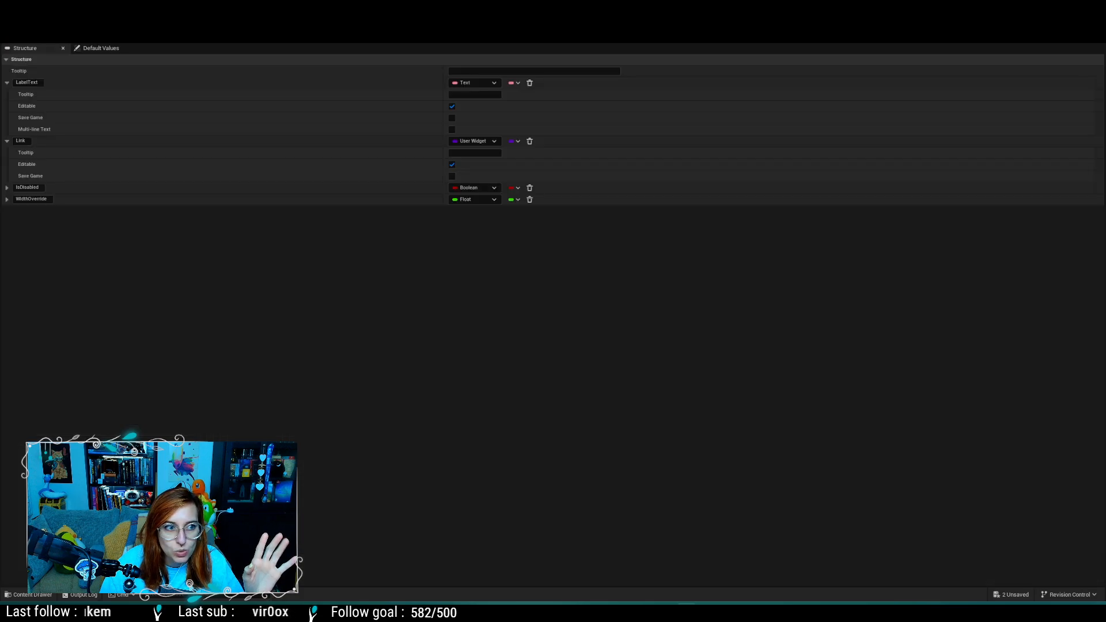
key("ctrl+Tab")
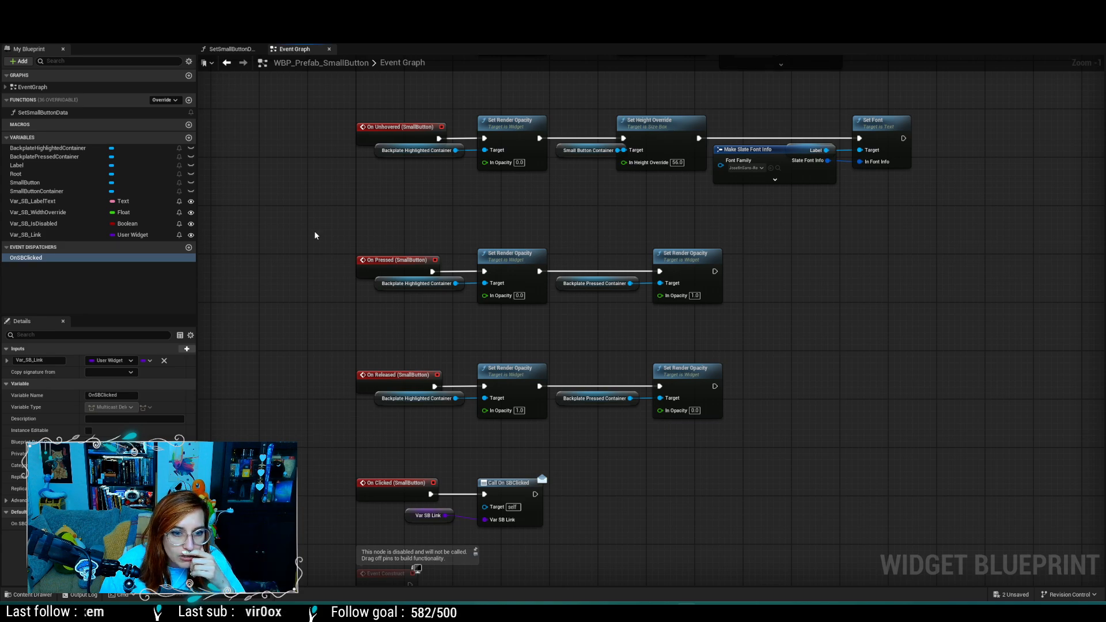
right_click_drag(314, 234, 356, 182)
key("ctrl+Tab")
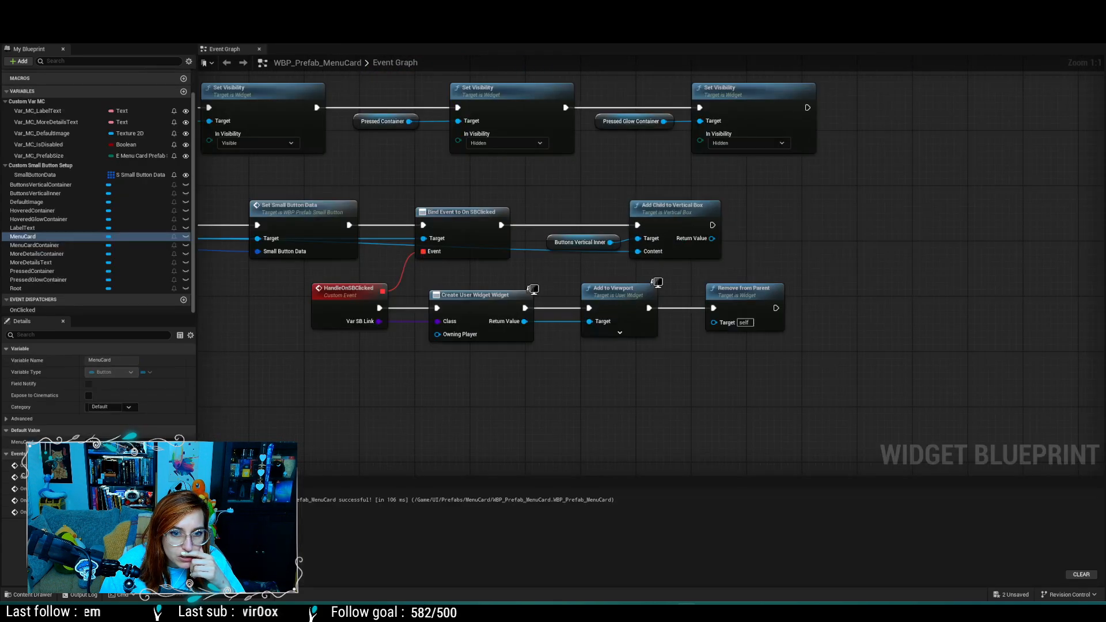
scroll(511, 450, "down", 2)
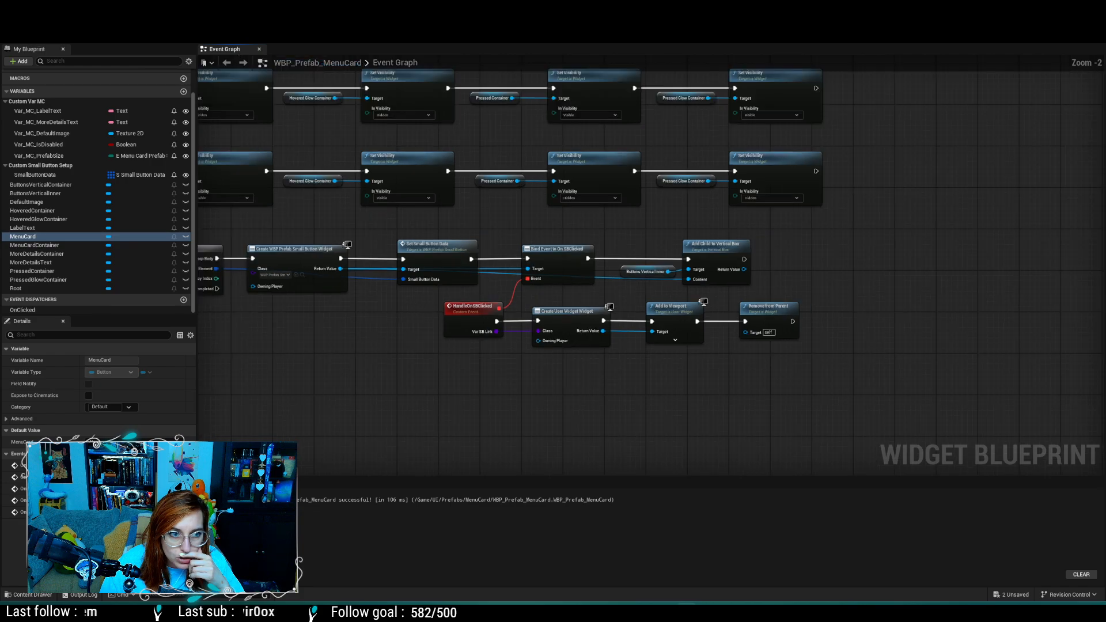
Step: Open WBP_VS_GameModeScreen's event graph and check what logic it contains
key("ctrl+Tab")
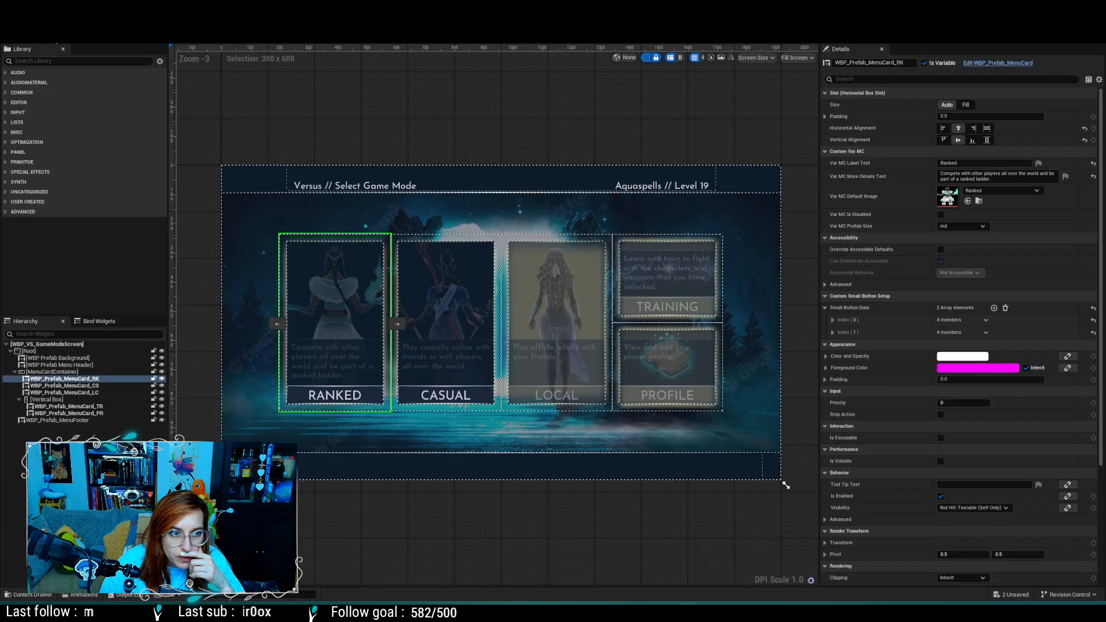
left_click(12, 35)
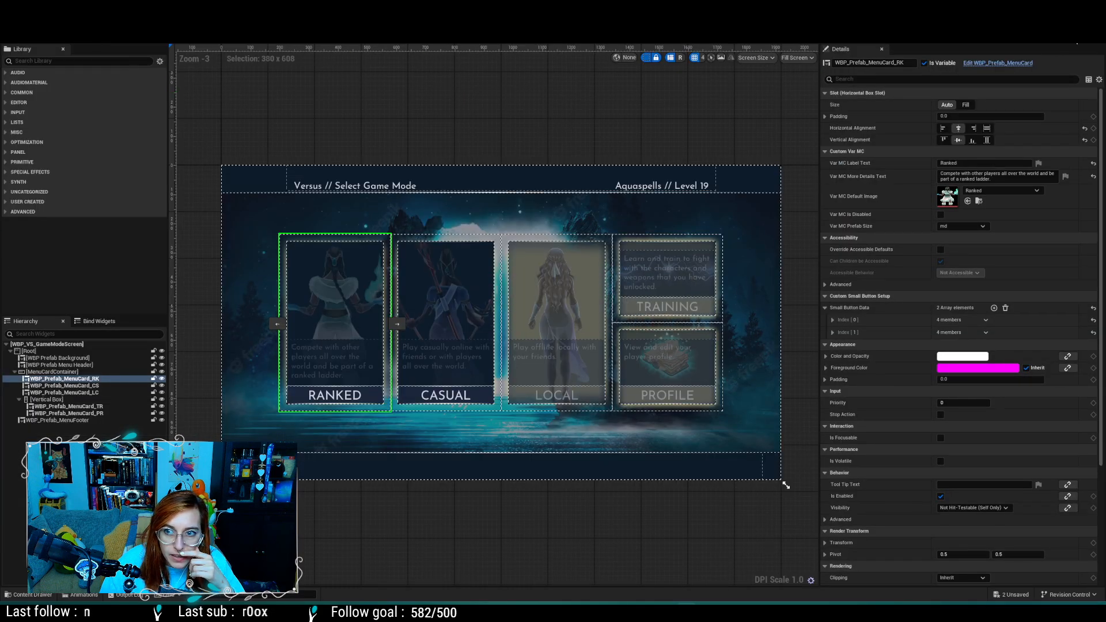
left_click(1080, 35)
scroll(429, 274, "down", 4)
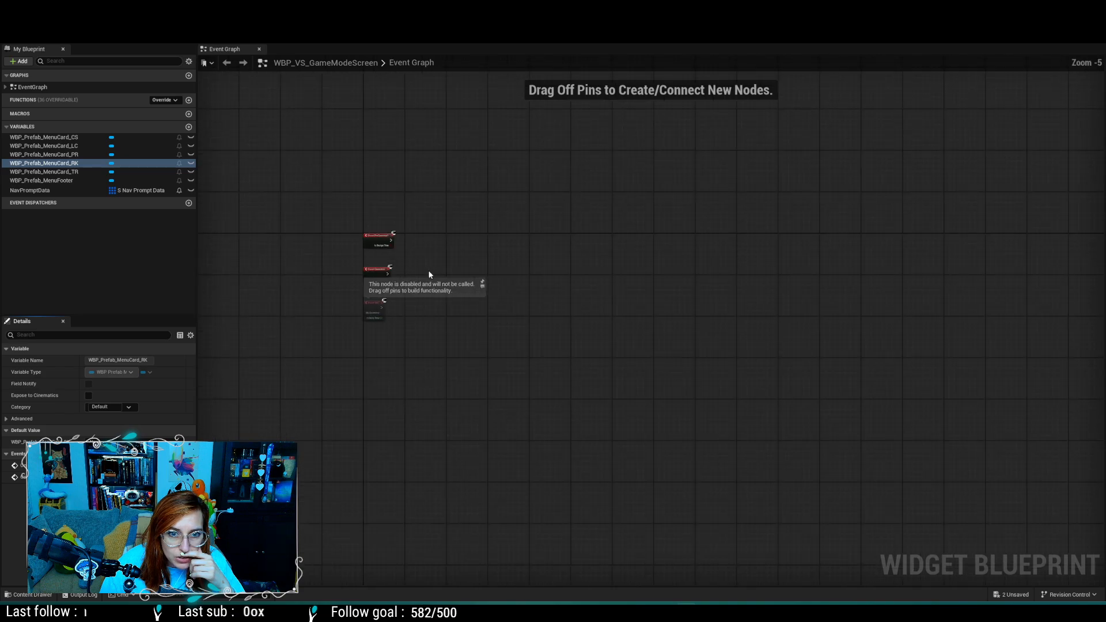
Step: In the game mode screen's designer, add one Nav Prompt Data element to WBP_Prefab_MenuFooter and set its LabelText to "Back"
scroll(428, 273, "up", 3)
scroll(428, 275, "up", 2)
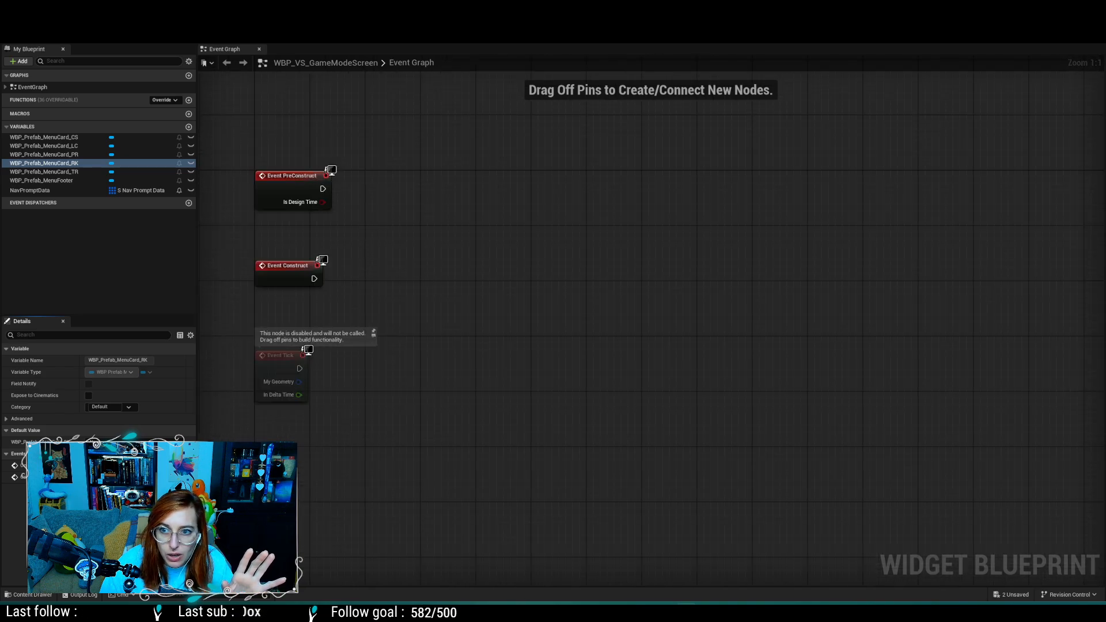
left_click(1044, 34)
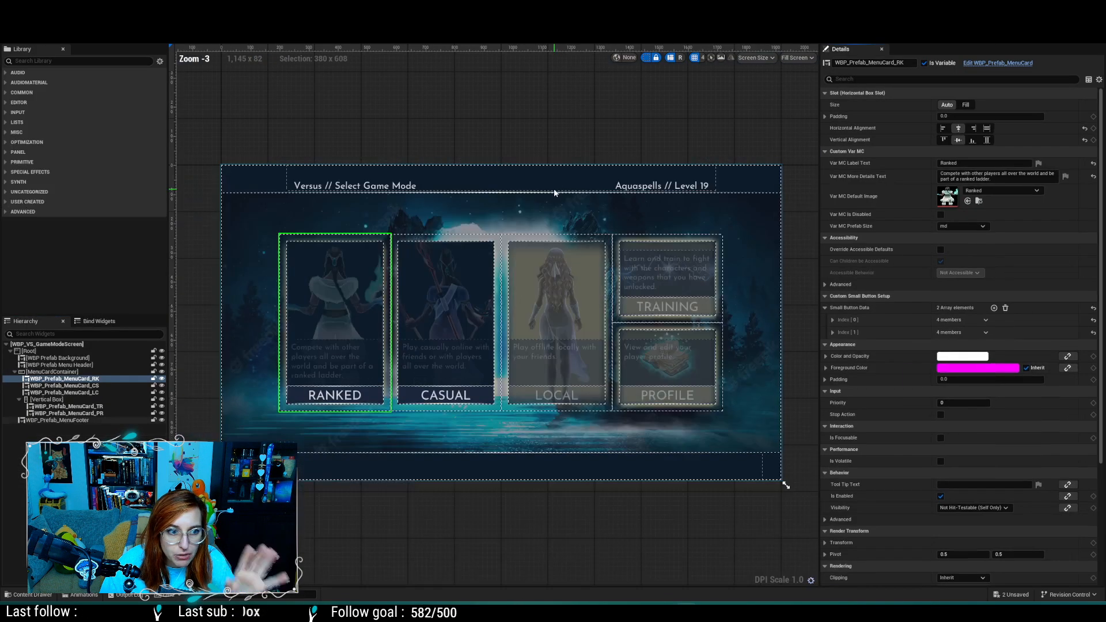
left_click(85, 421)
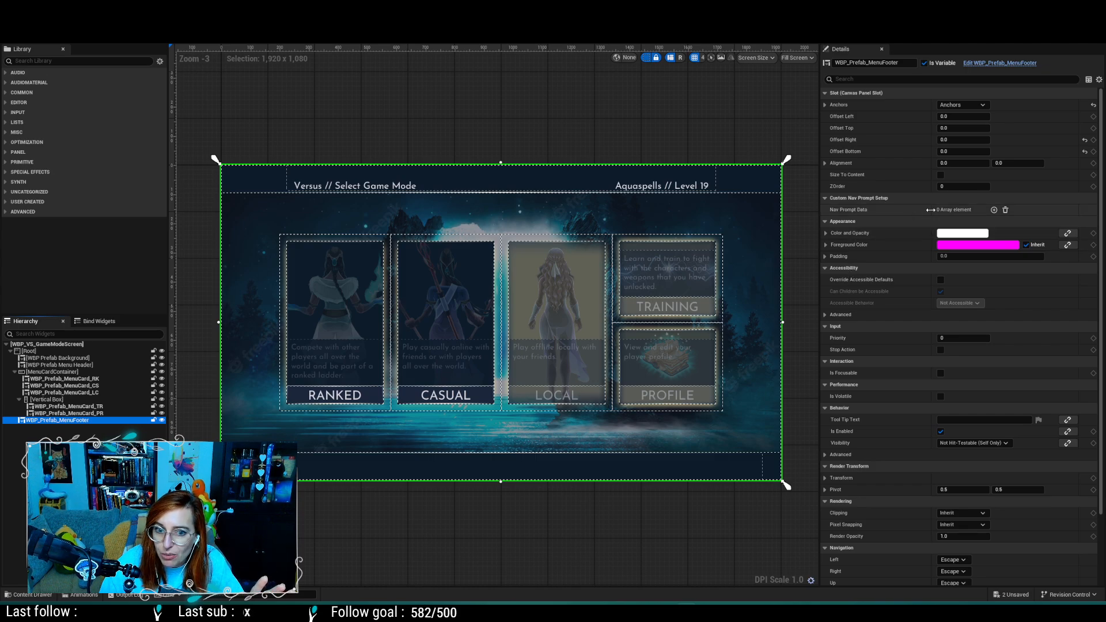
left_click(993, 210)
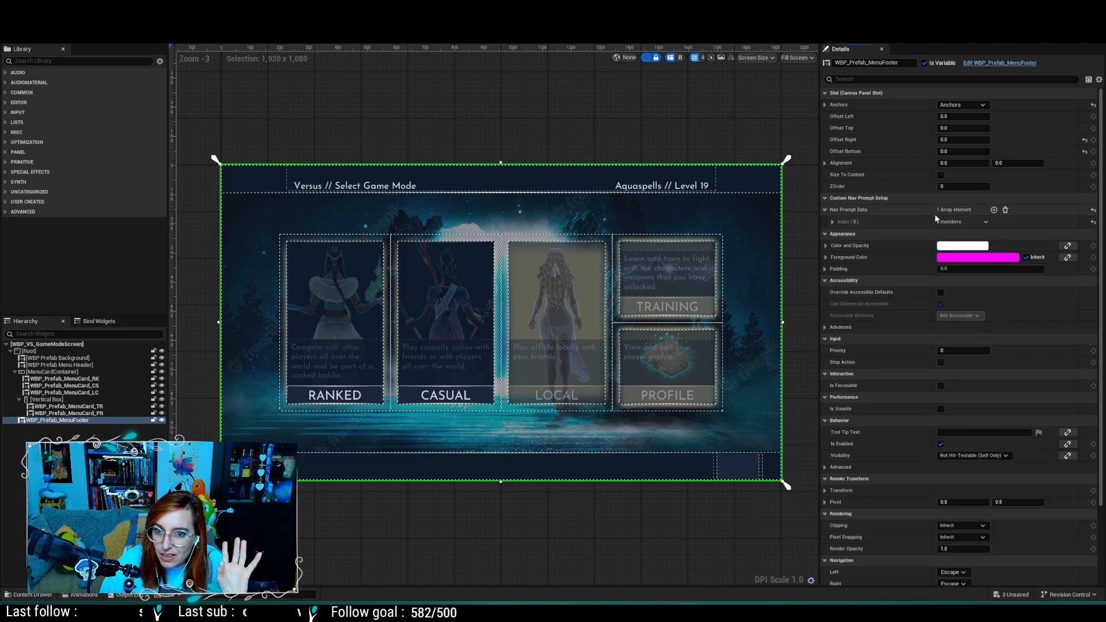
left_click(834, 222)
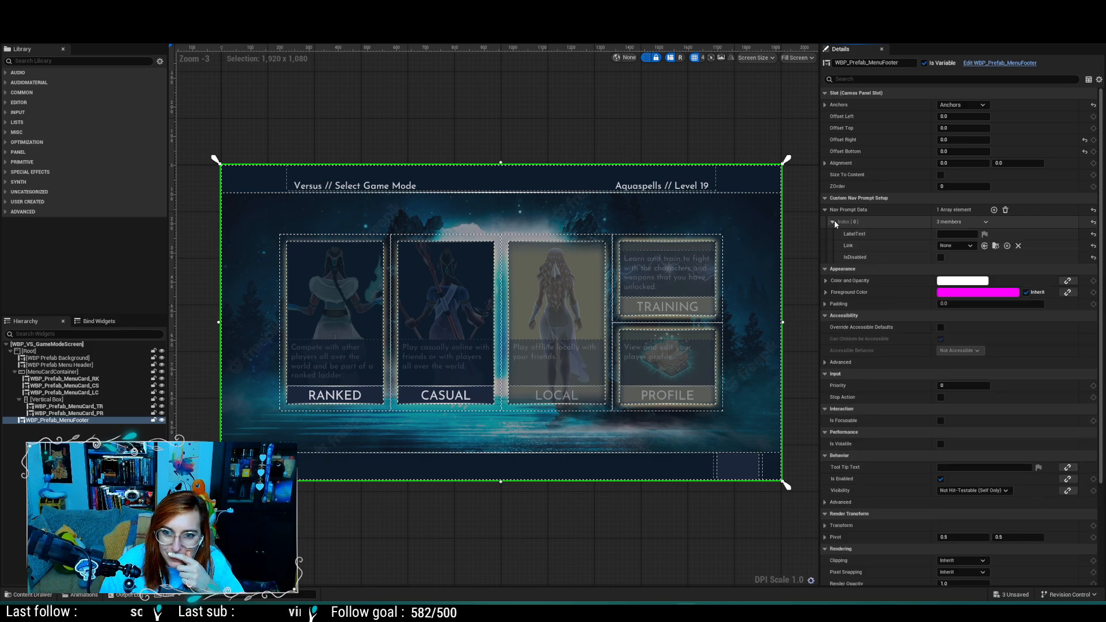
left_click(955, 234)
type("Back")
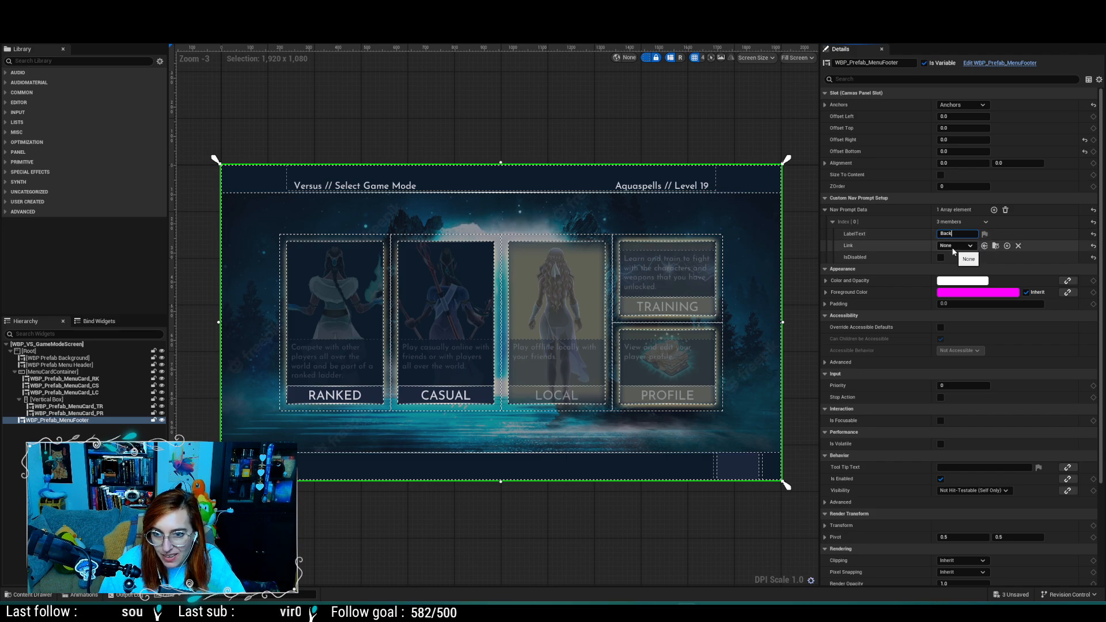
Step: Link the footer's Back nav prompt to WBP_MainMenu
left_click(955, 246)
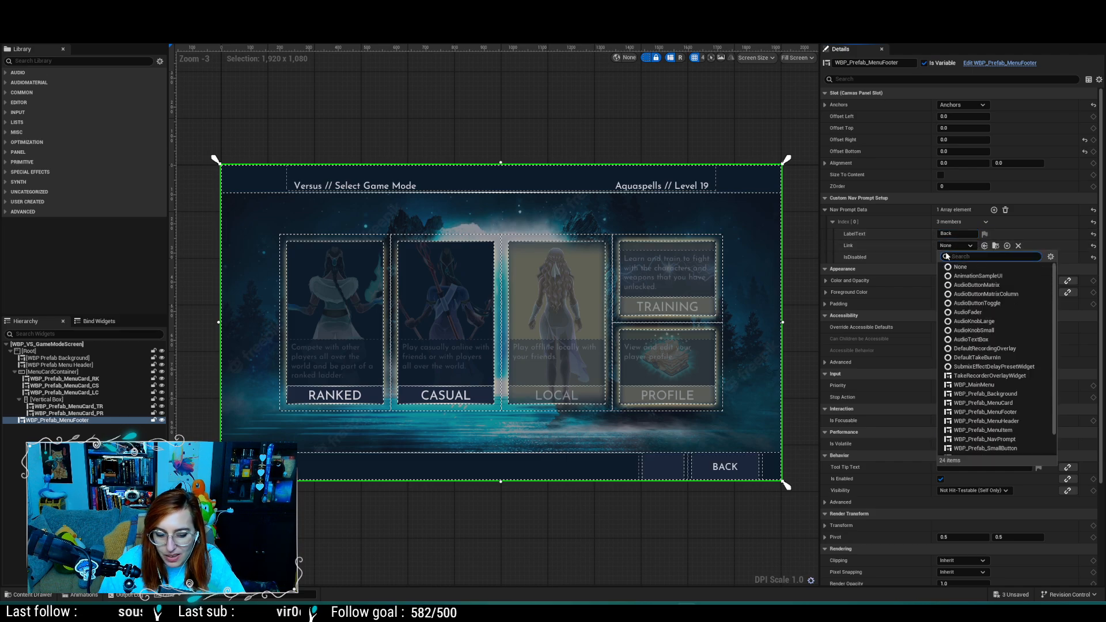
type("wbp")
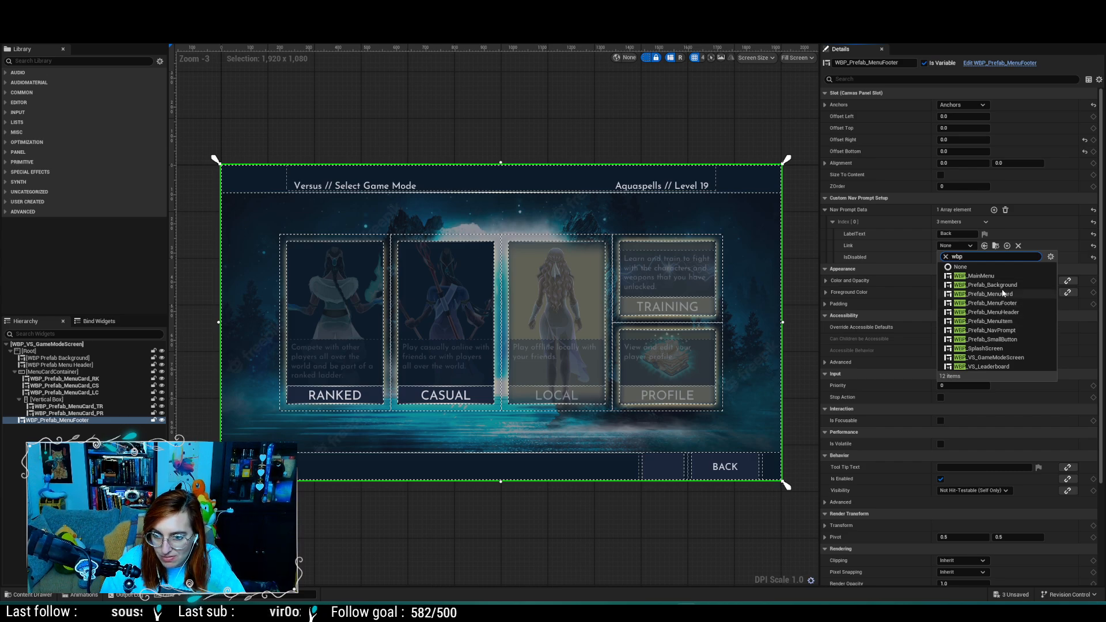
left_click(985, 277)
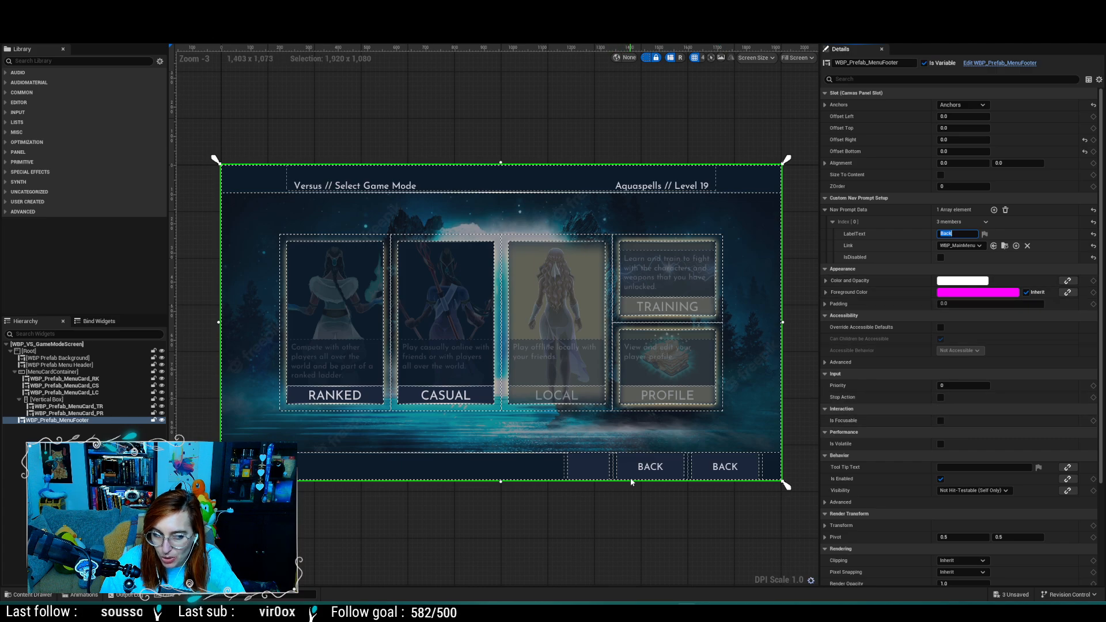
left_click(832, 221)
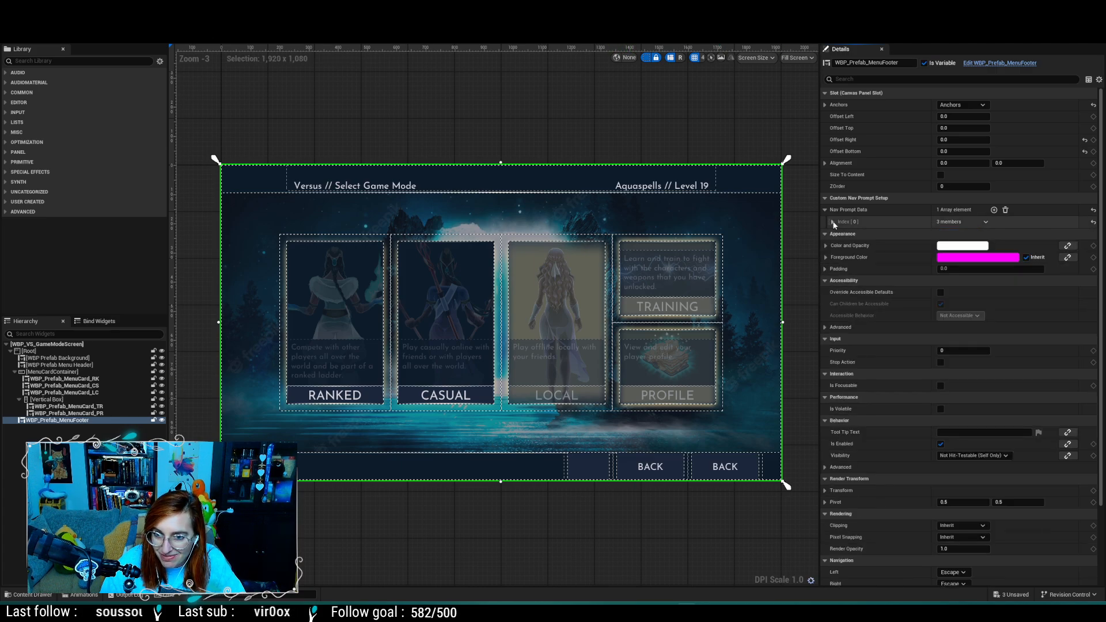
Step: Add a second nav prompt element to the menu footer, labelled Settings with no link, and mark it as disabled
left_click(994, 210)
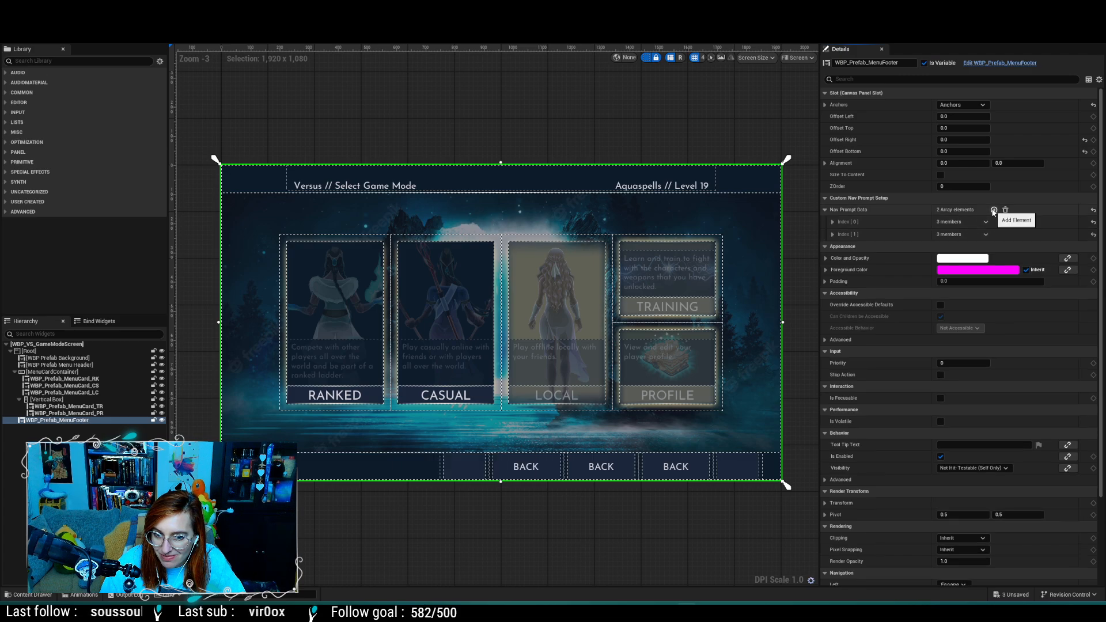
left_click(833, 236)
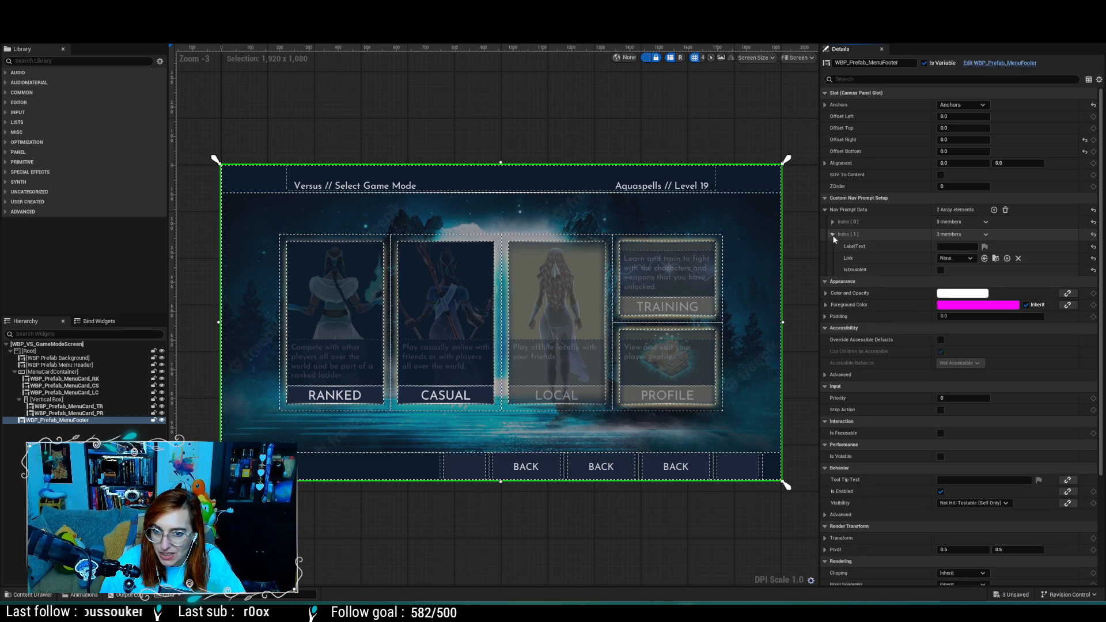
left_click(957, 247)
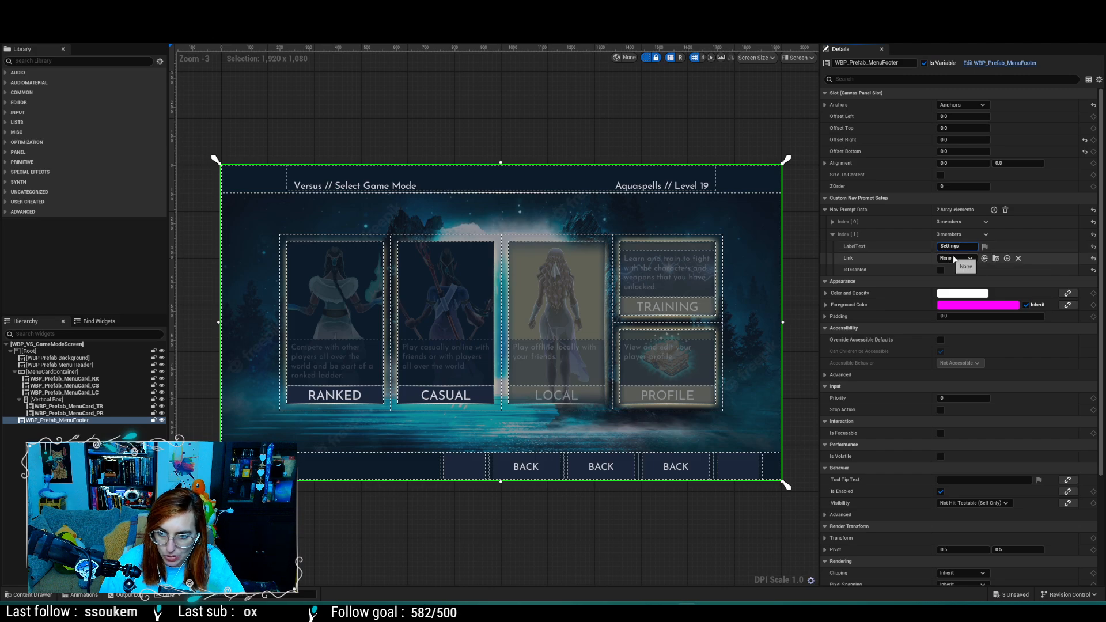
left_click(962, 259)
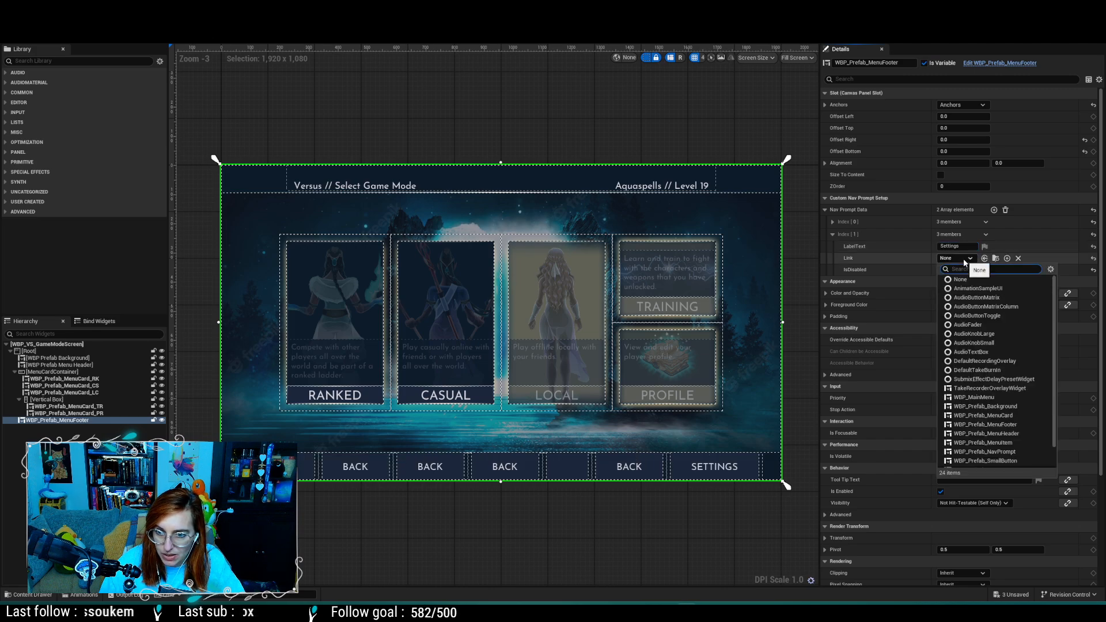
left_click(966, 258)
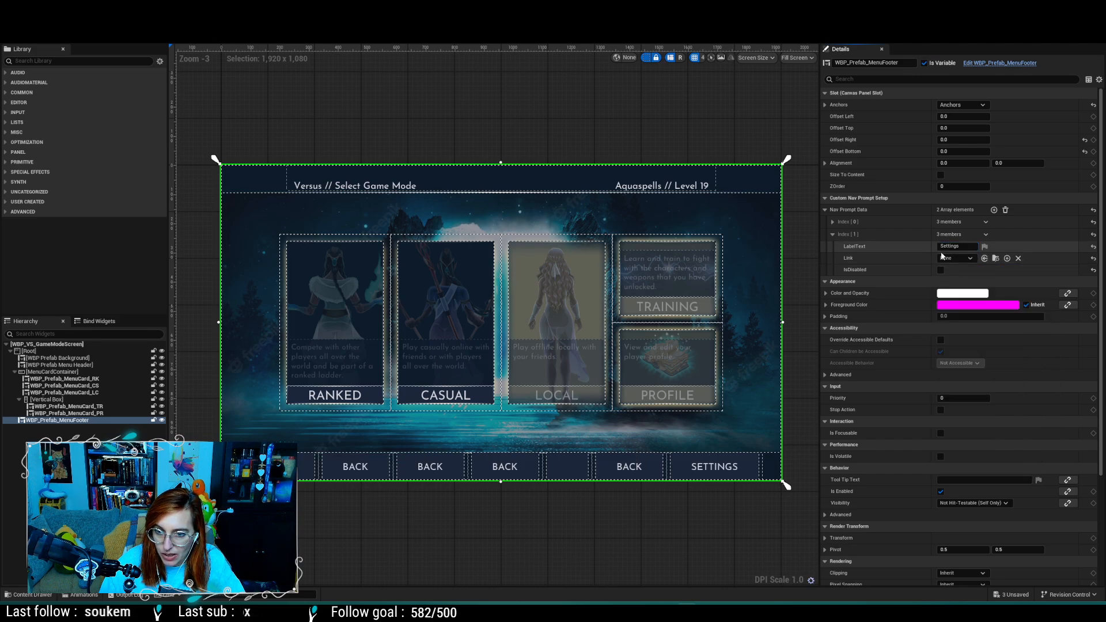
left_click(940, 270)
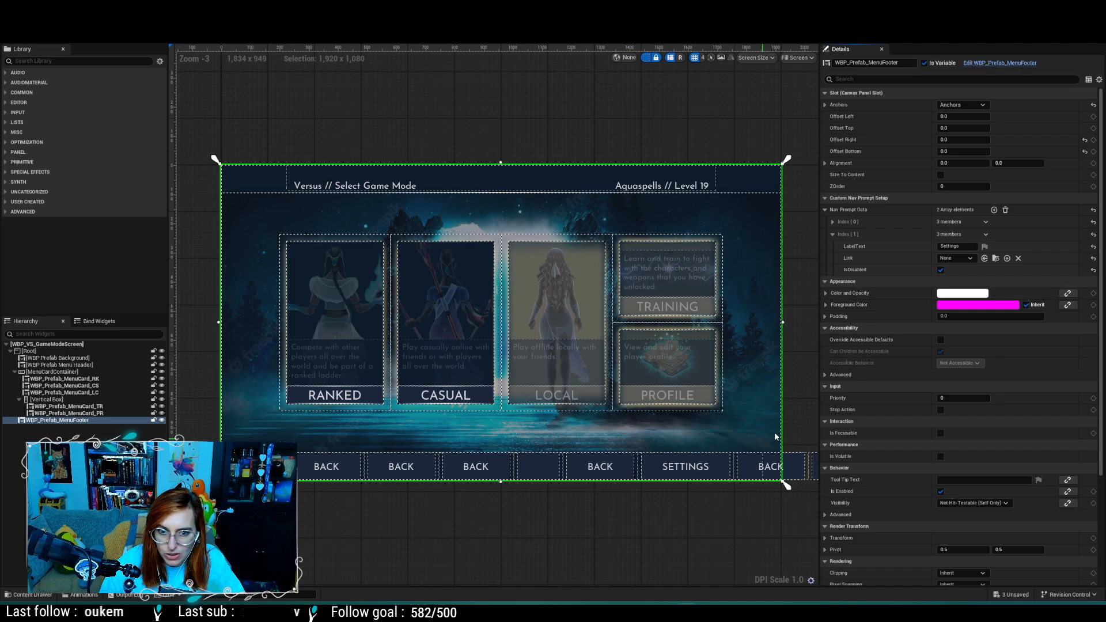
left_click(832, 234)
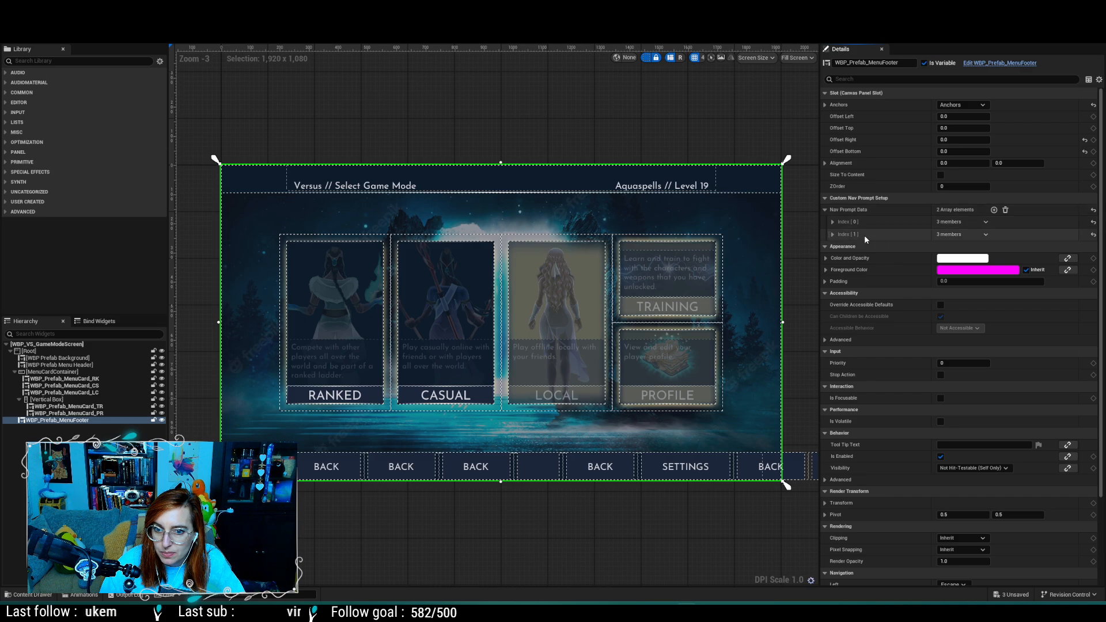
Step: Reorder the nav prompt array so the Settings element comes first, at index 0, ahead of Back
left_click(832, 235)
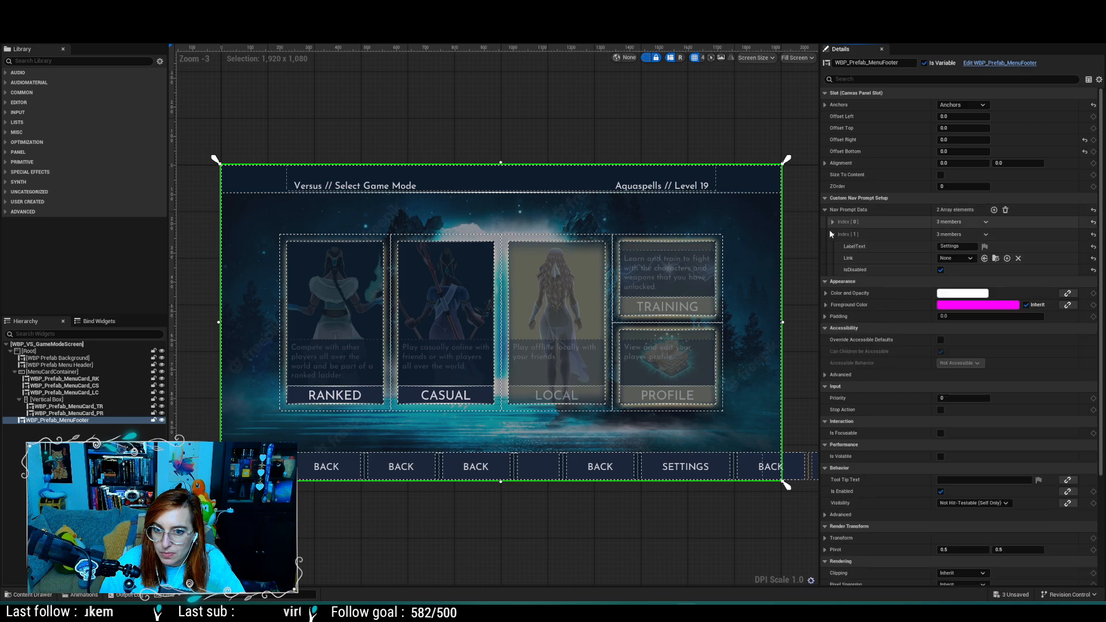
left_click(832, 234)
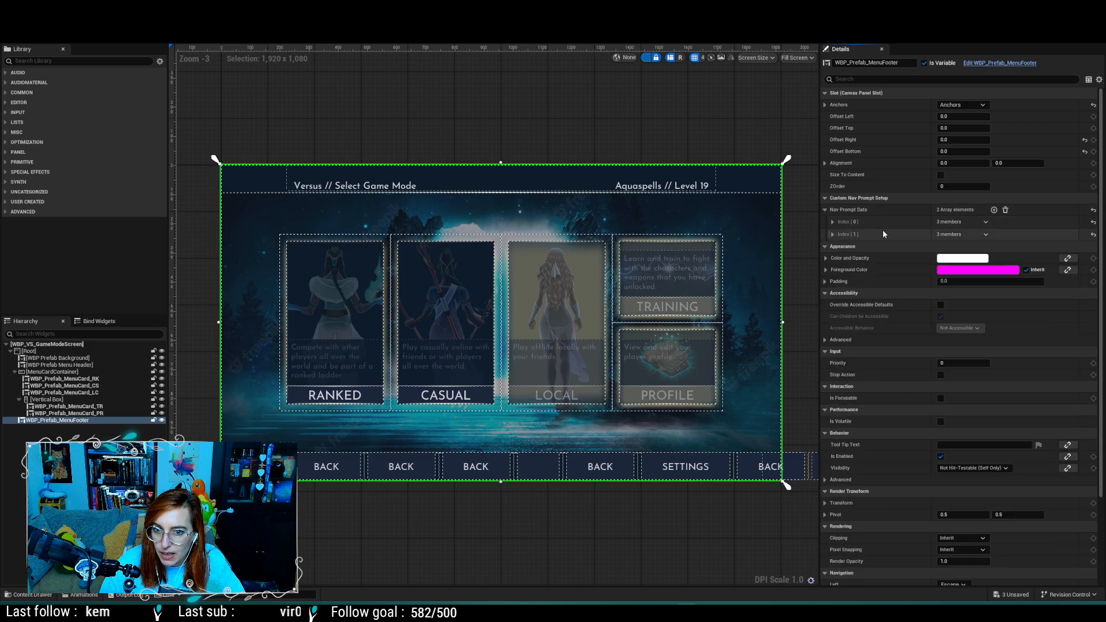
left_click(902, 243)
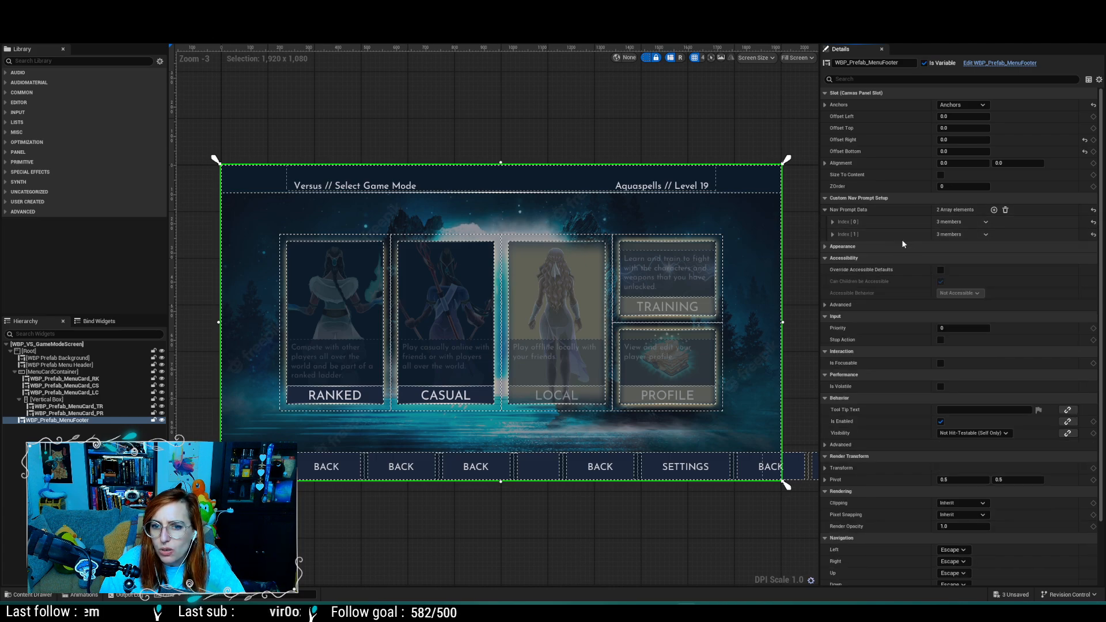
left_click(831, 235)
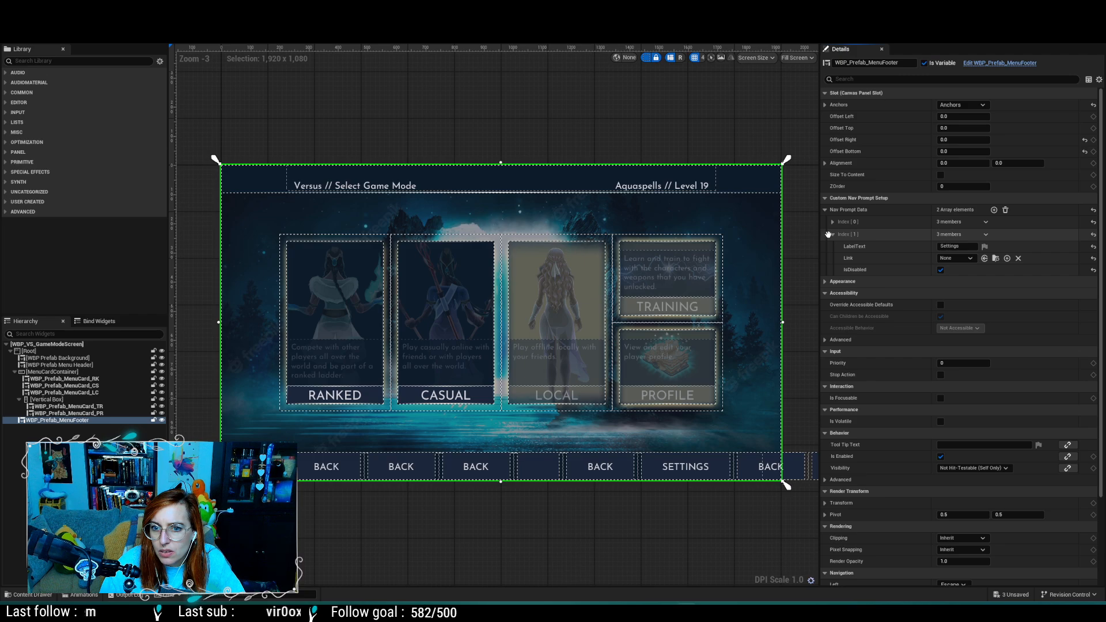
left_click(829, 234)
left_click(830, 222)
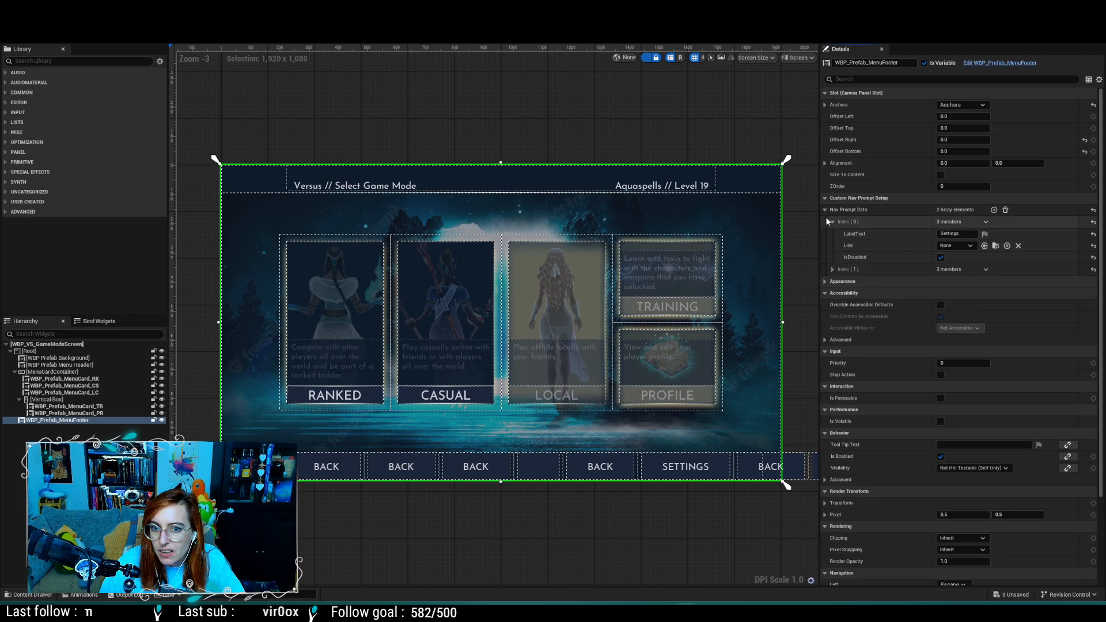
left_click(832, 221)
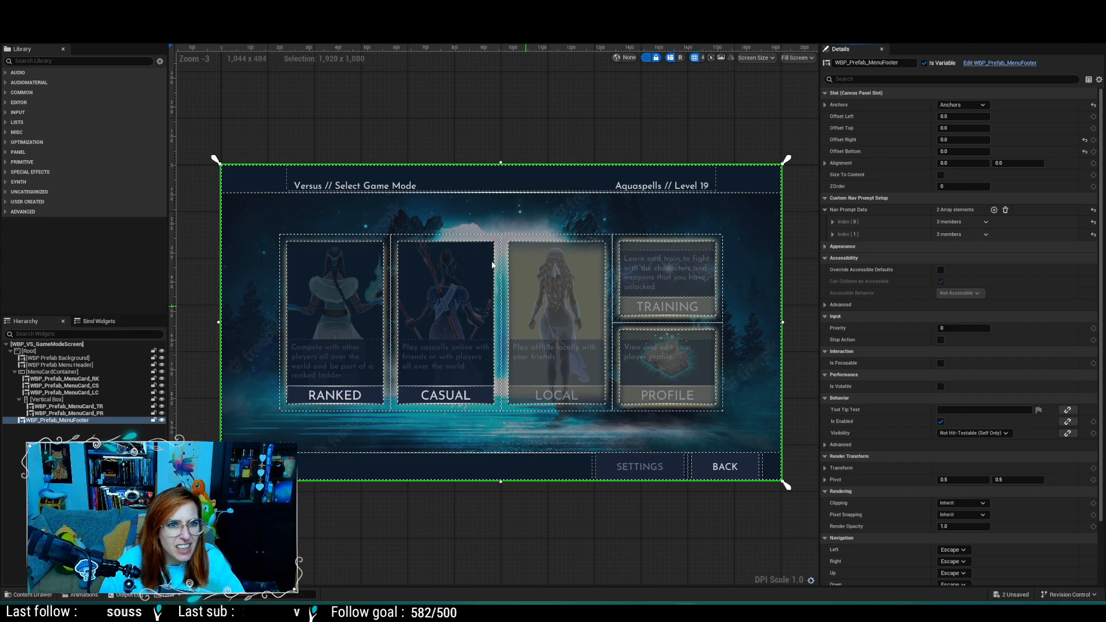
Step: Switch to the level editor, play the game, pass the splash screen and enter the Versus game mode screen
left_click(64, 20)
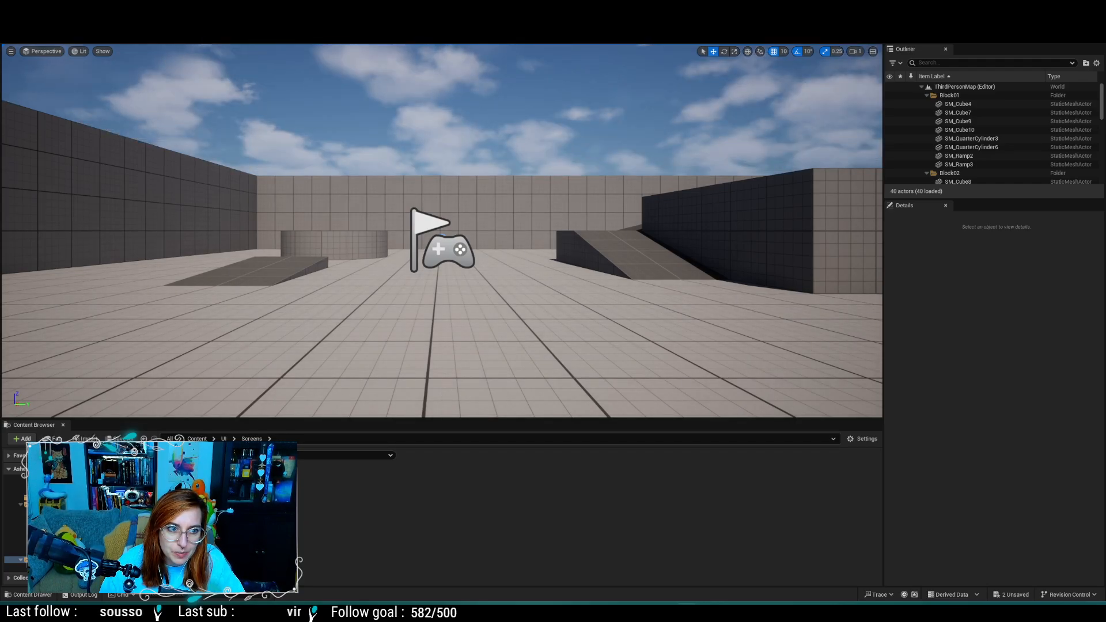
left_click(172, 33)
left_click(343, 239)
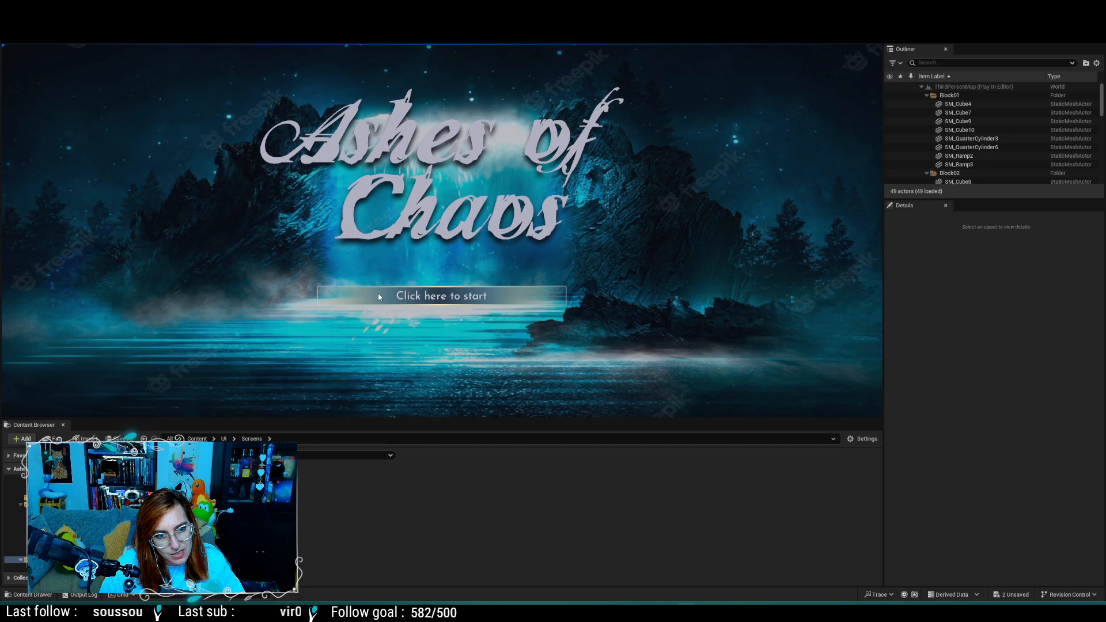
left_click(344, 296)
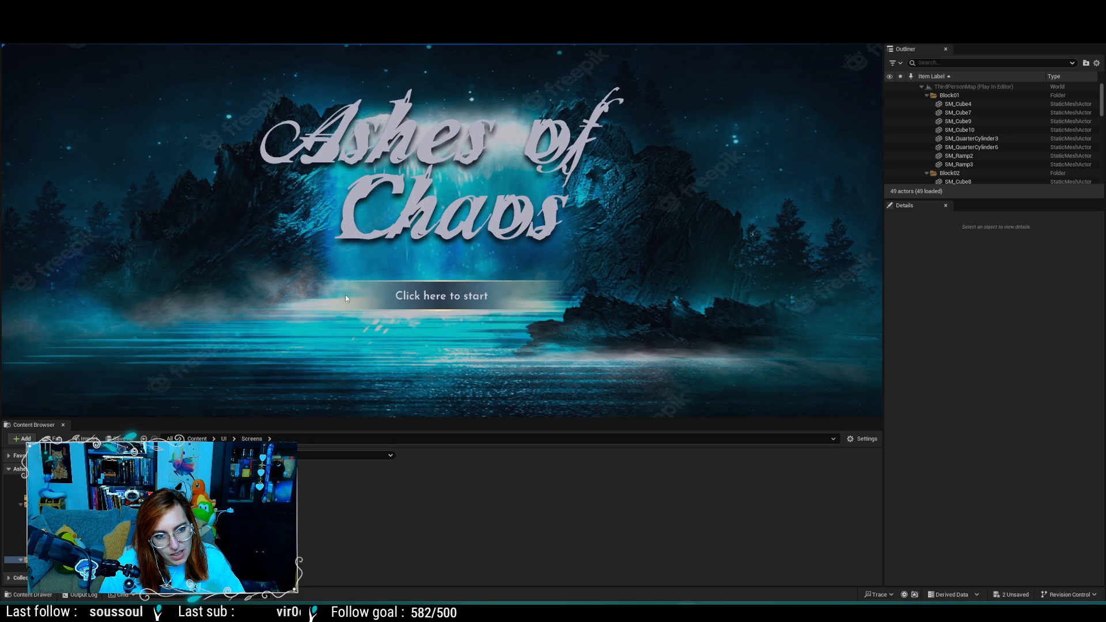
left_click(367, 252)
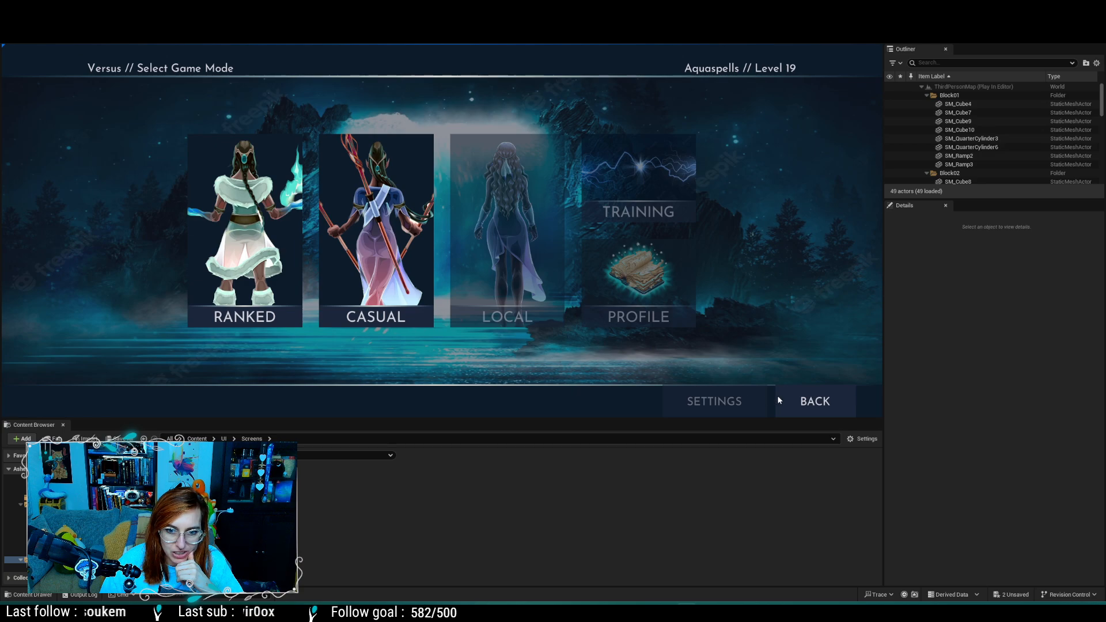
Step: Test the Back prompt on the game mode screen twice, re-entering Versus from the main menu each time
left_click(791, 401)
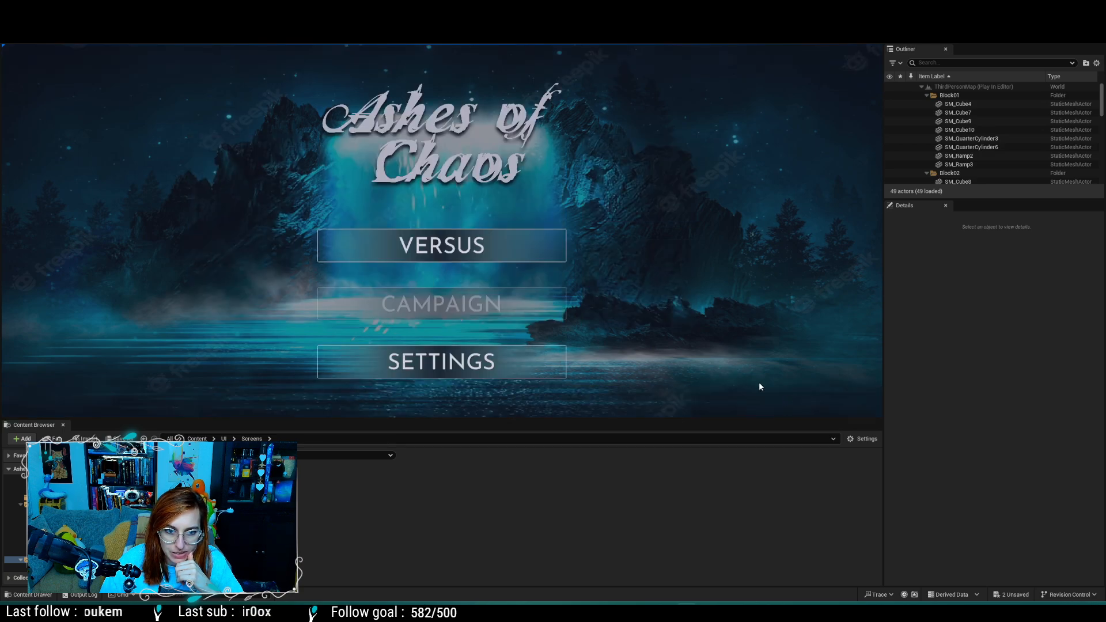
left_click(516, 258)
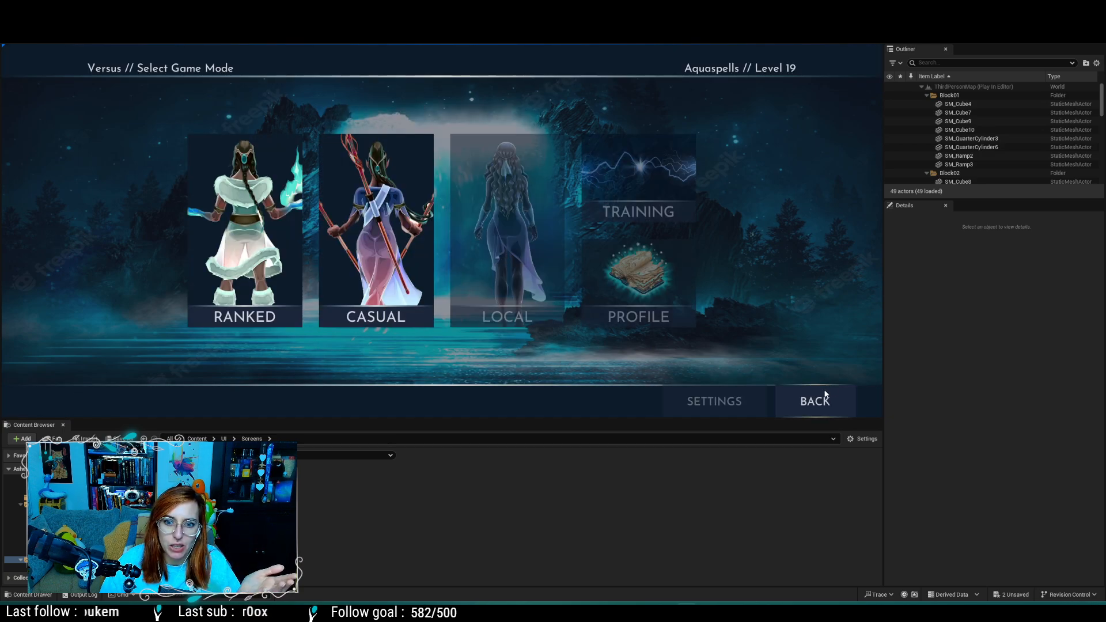
left_click(807, 401)
left_click(493, 252)
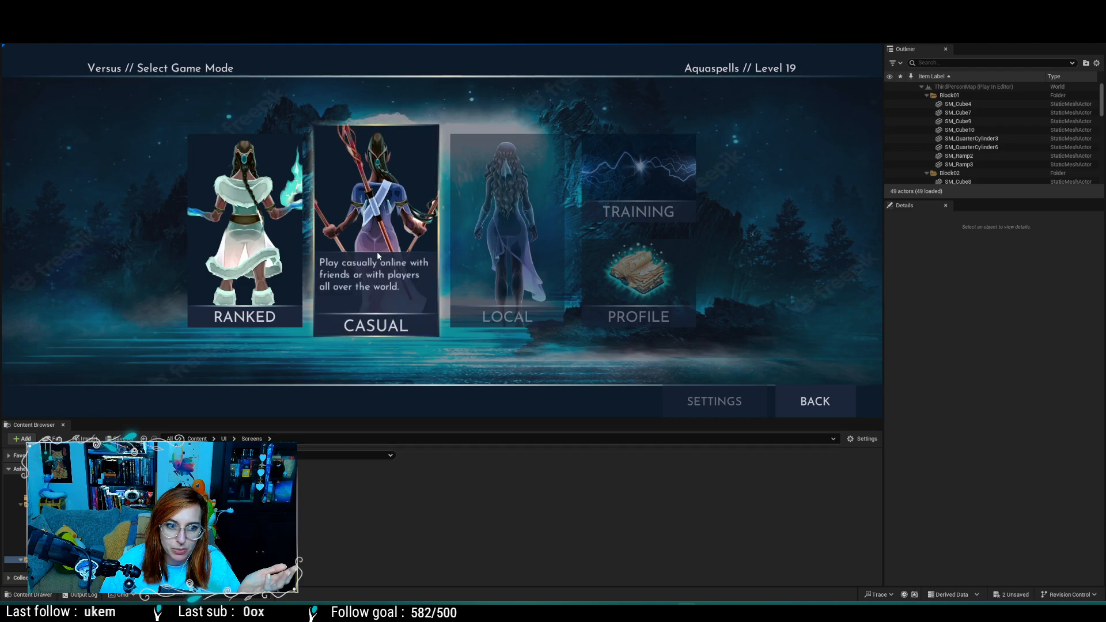
Step: Open the Leaderboard screen from the Ranked card to check its footer, and stop the play session
left_click(275, 259)
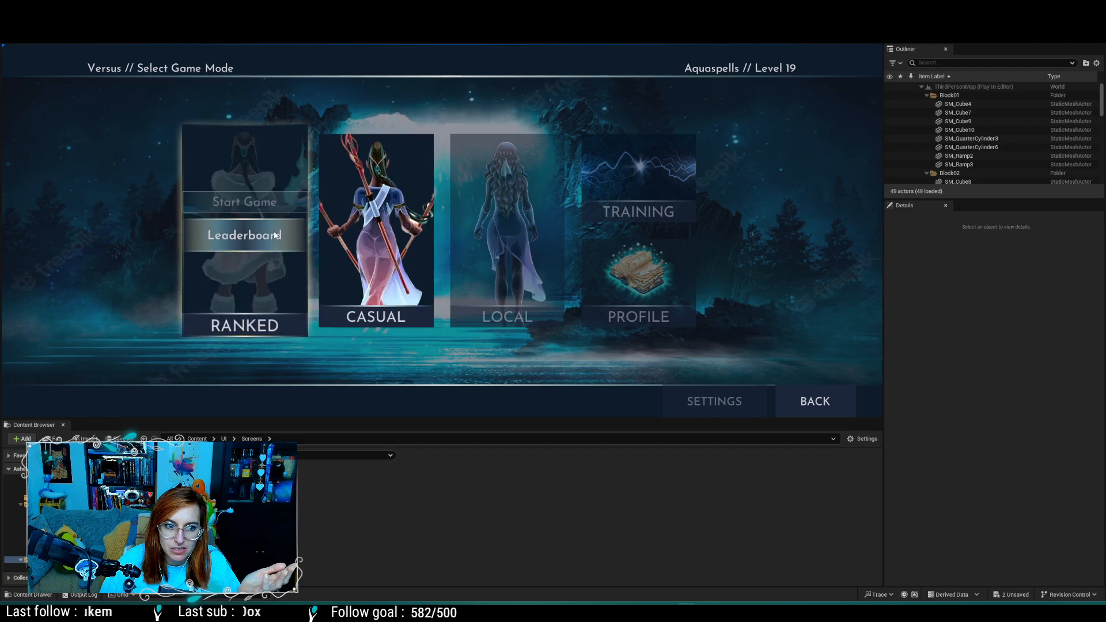
left_click(275, 233)
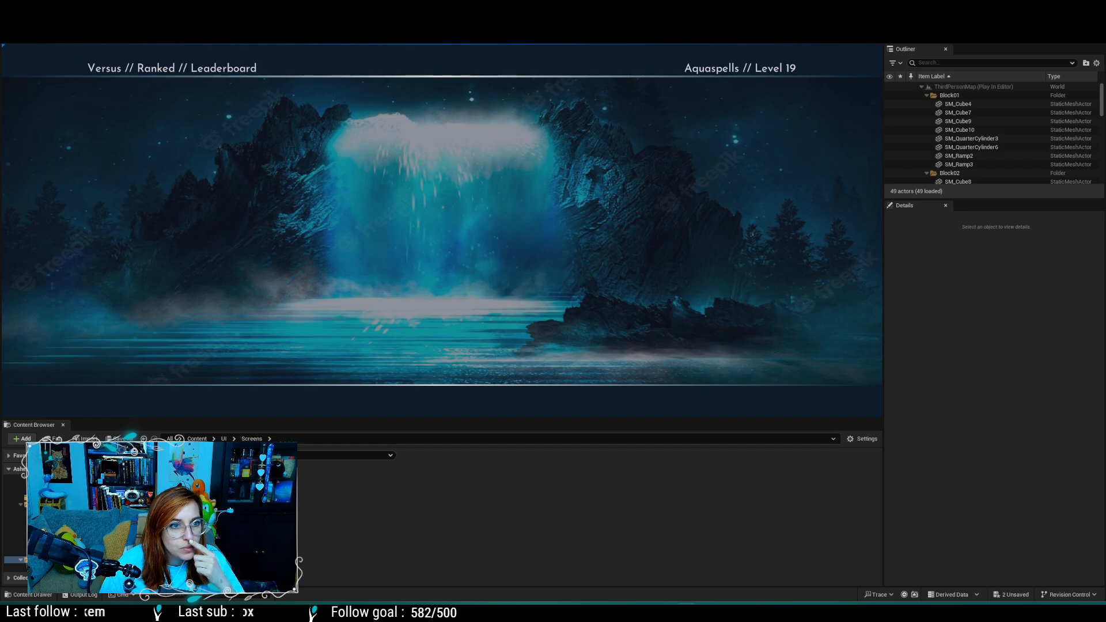
key("Escape")
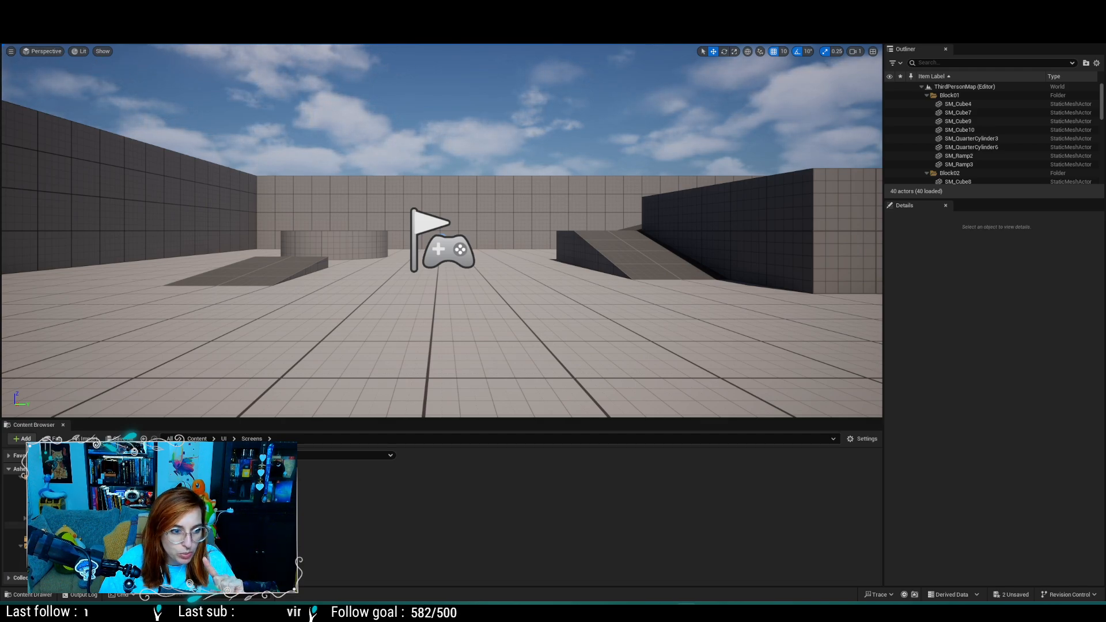
Step: Open the WBP_VS_Leaderboard widget from the Versus screens folder and select its WBP_Prefab_MenuFooter
scroll(63, 525, "down", 2)
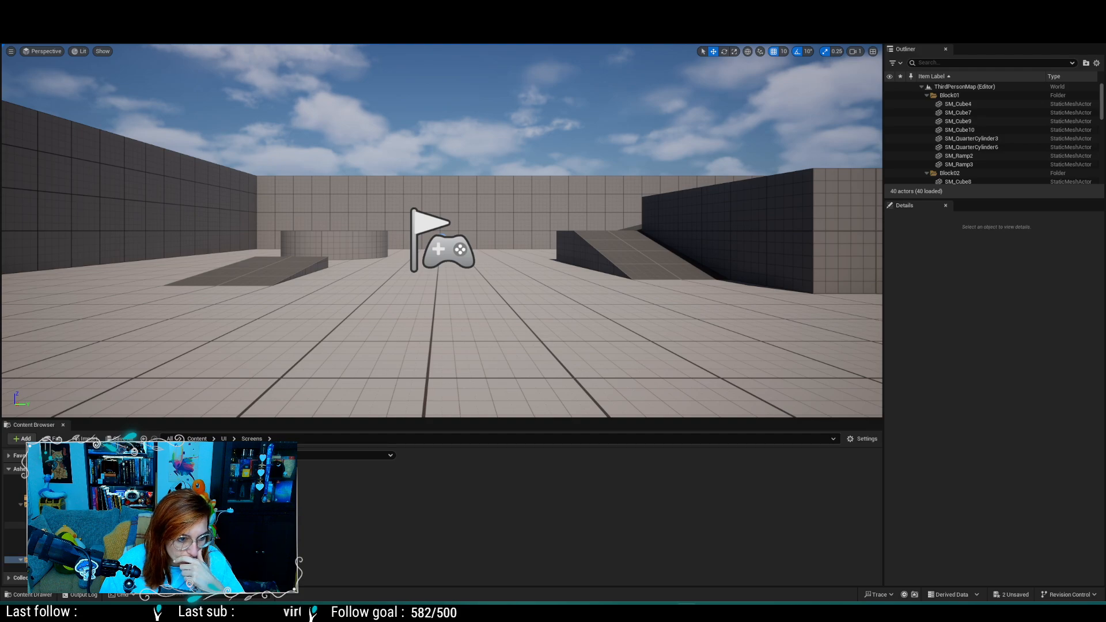
left_click(64, 567)
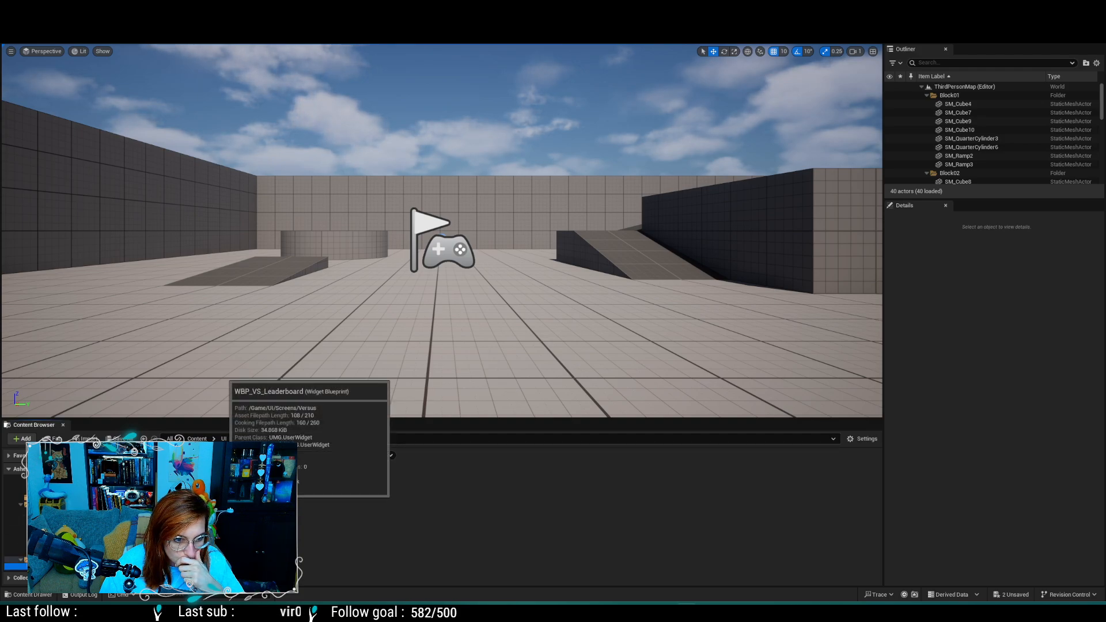
double_click(221, 503)
left_click(110, 386)
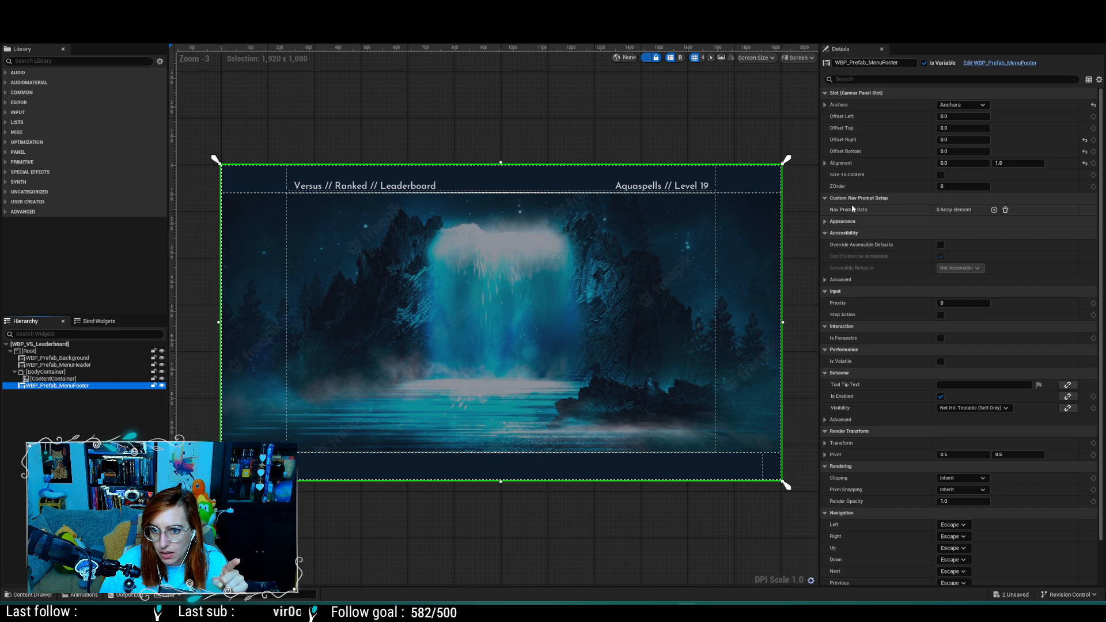
Step: Add a nav prompt entry labelled Back to the Leaderboard footer, link it to WBP_VS_GameModeScreen, and save the widget
left_click(994, 210)
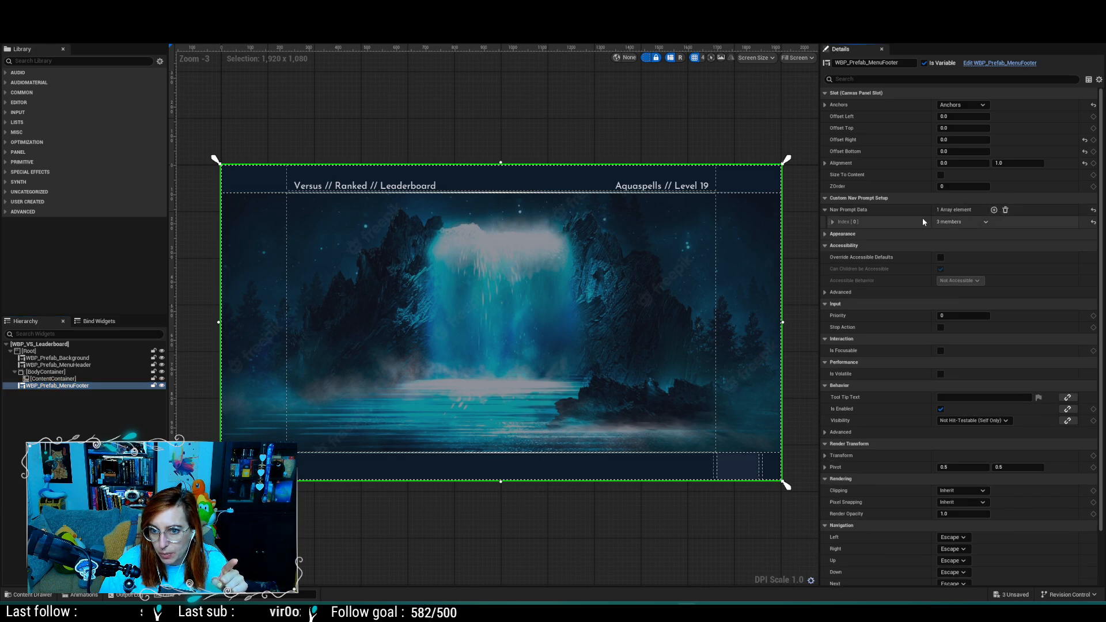
left_click(833, 222)
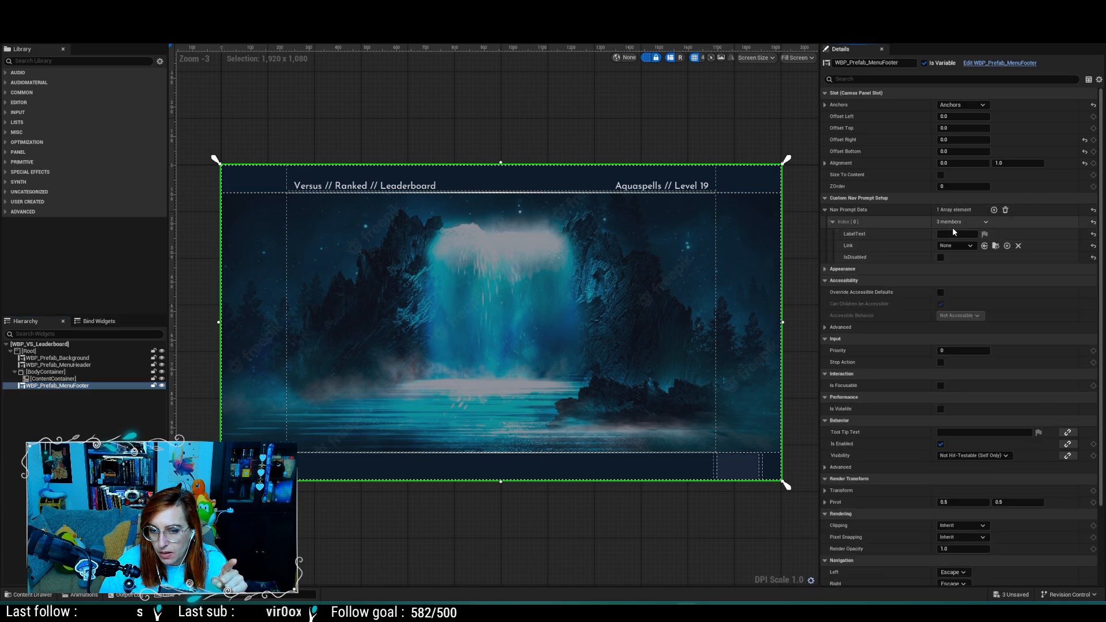
left_click(954, 234)
type("Back")
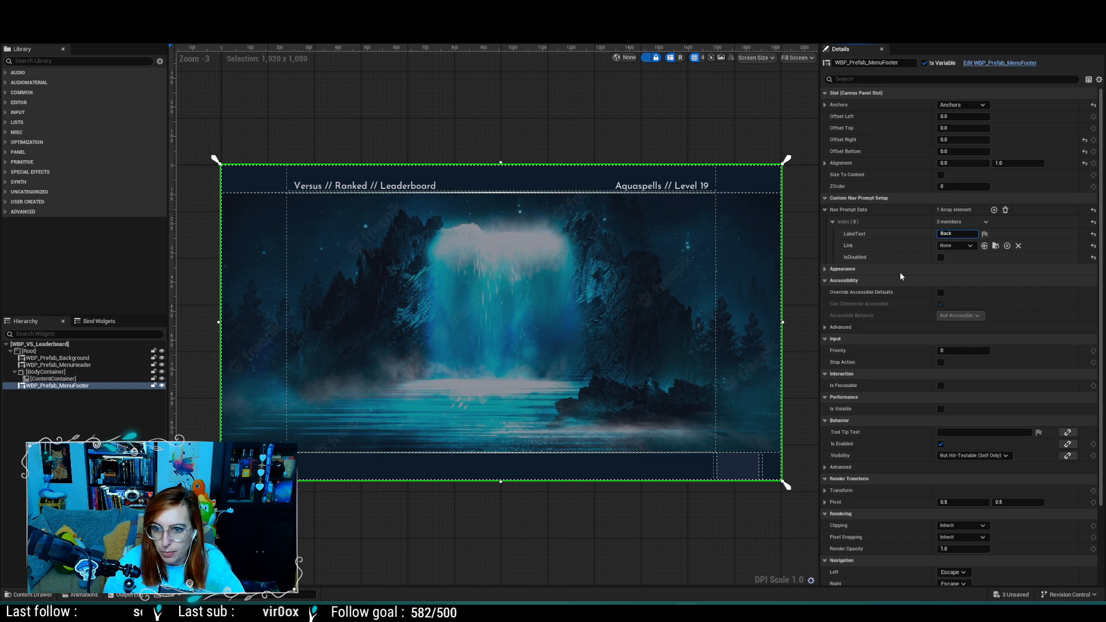
left_click(961, 246)
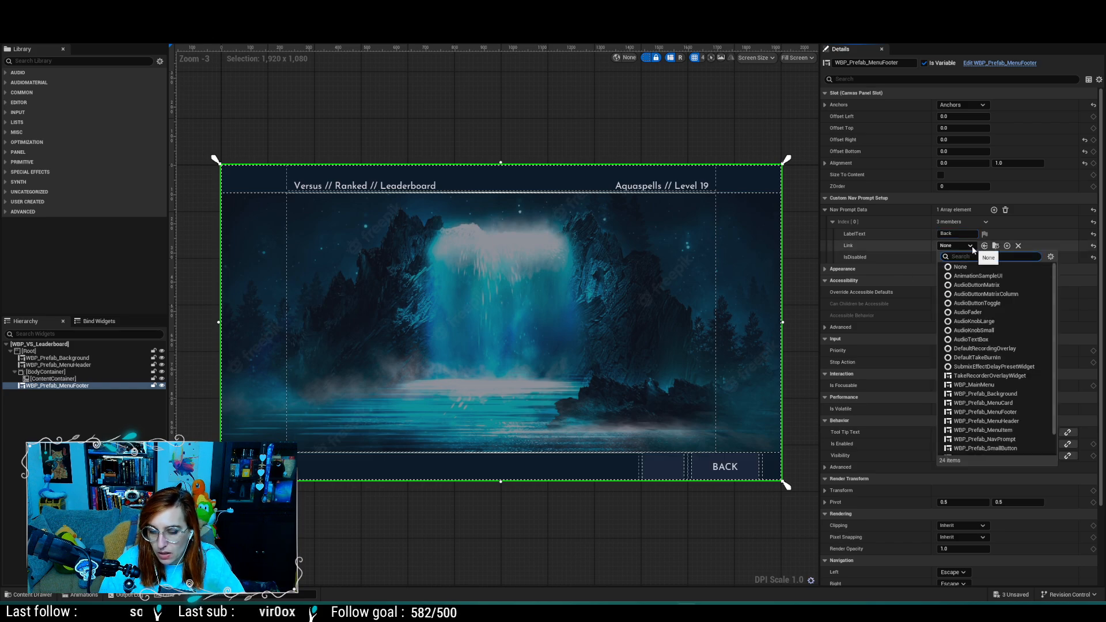
type("wbp")
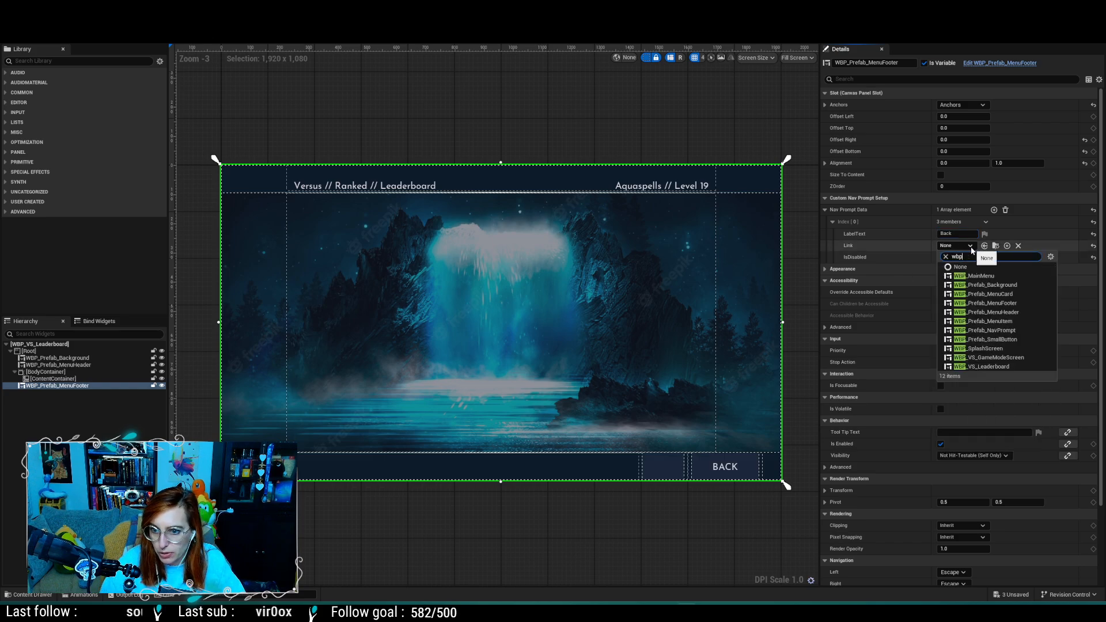
left_click(1008, 357)
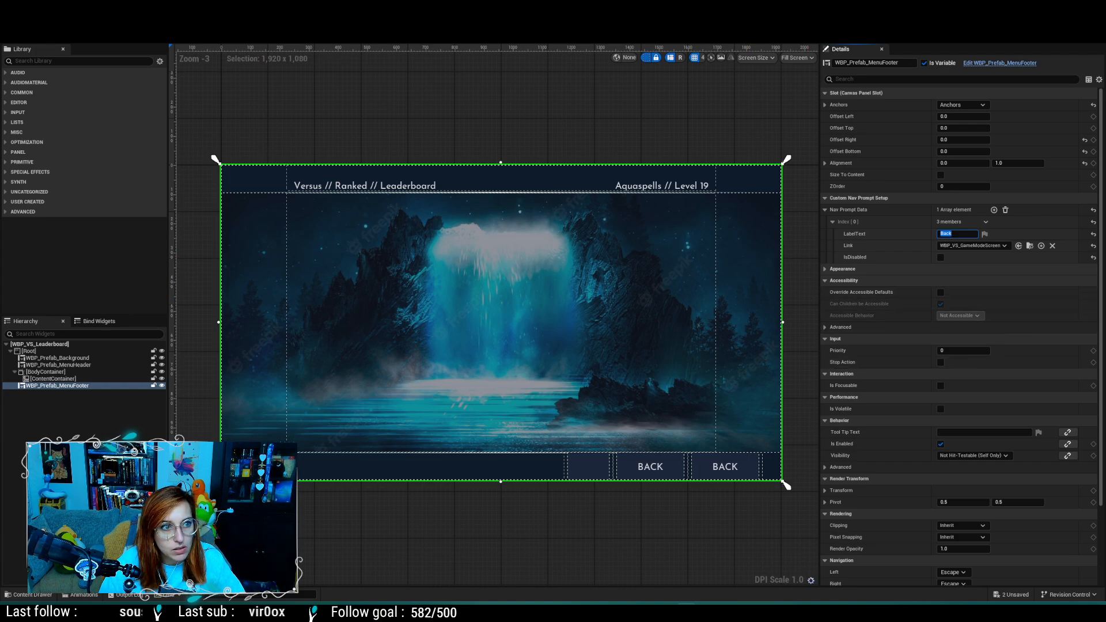
left_click(18, 37)
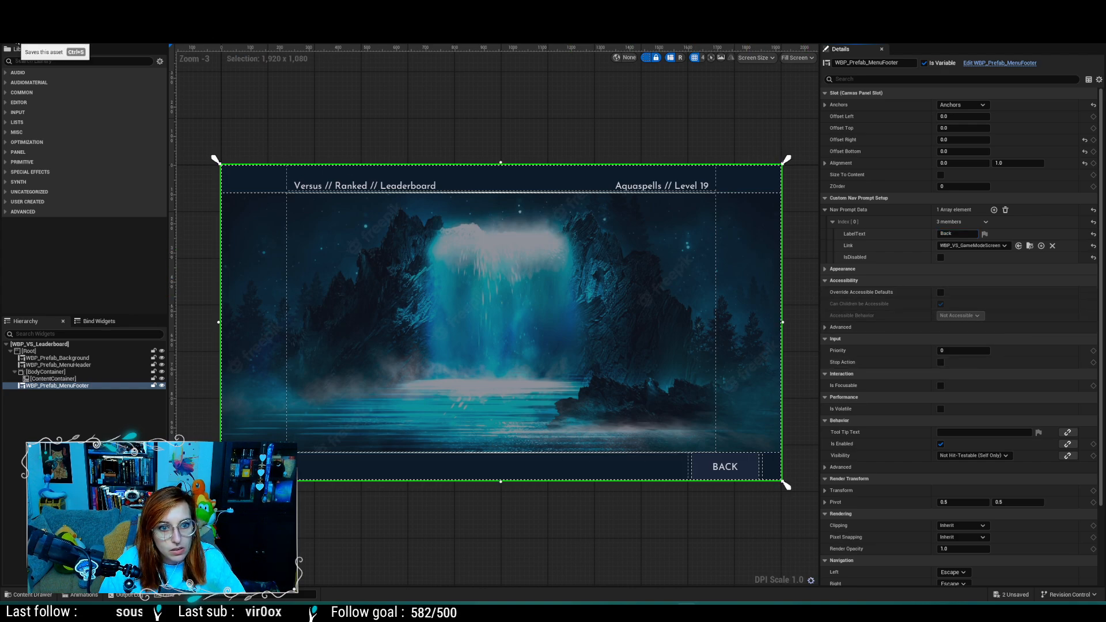
Step: Switch to the level editor, play the game, and go past the splash screen into the Versus game mode screen
left_click(53, 22)
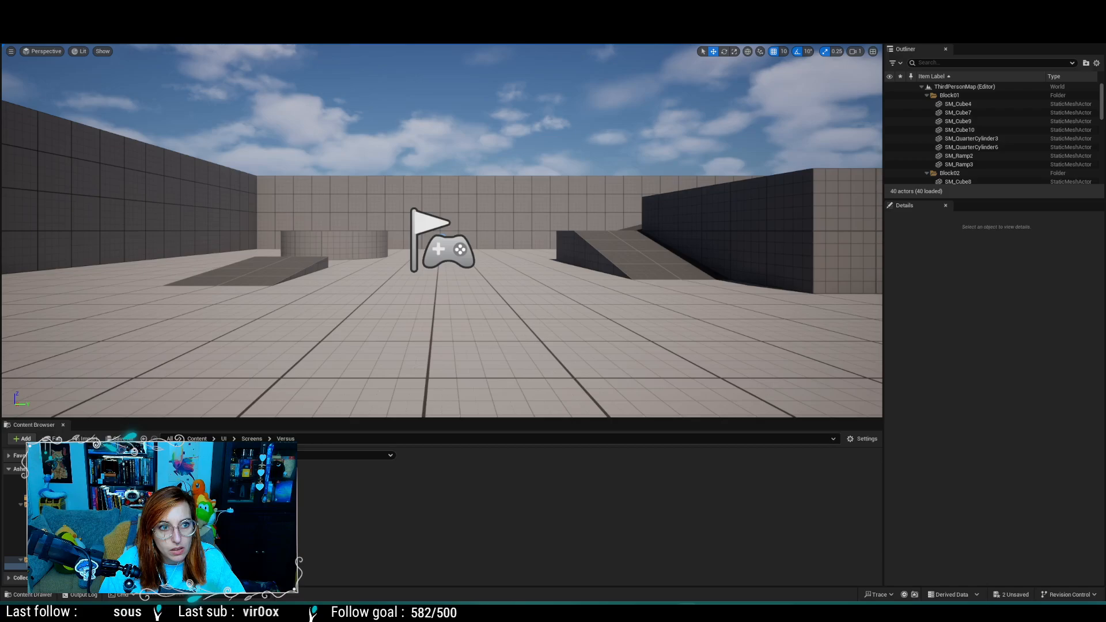
left_click(217, 37)
left_click(651, 343)
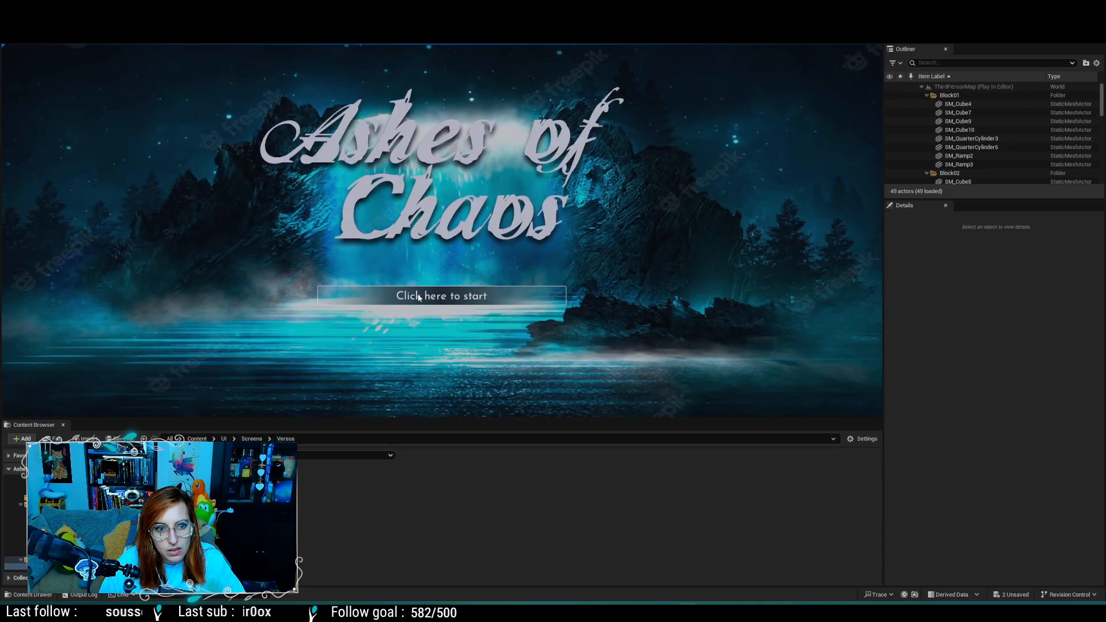
left_click(419, 296)
left_click(434, 248)
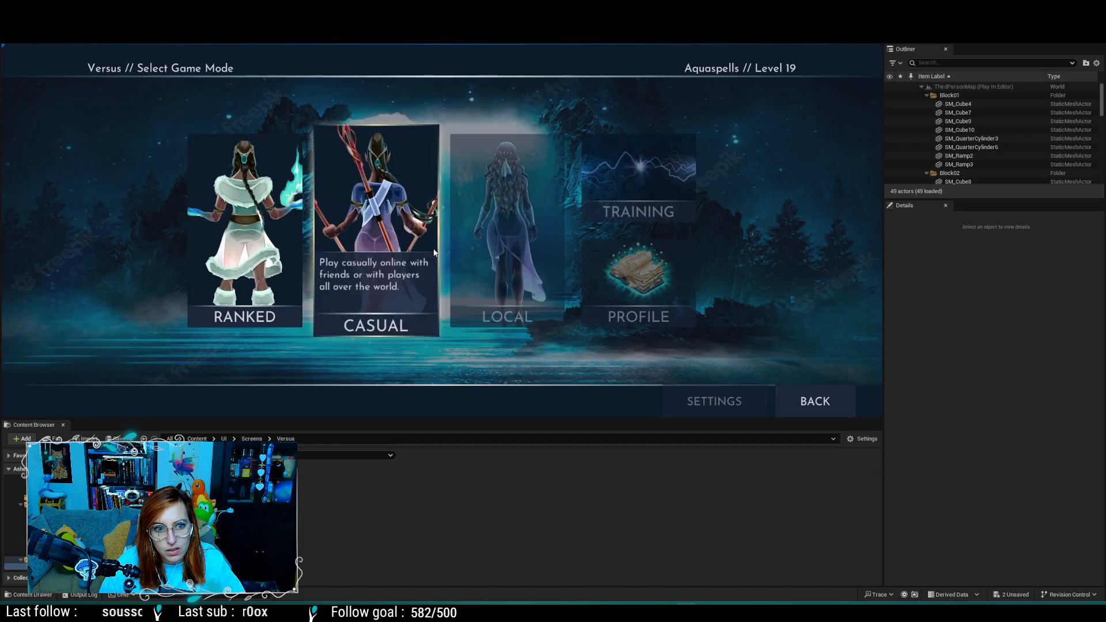
Step: Open the Leaderboard from the Ranked card, test its Back prompt, and stop the play session
left_click(255, 277)
left_click(255, 237)
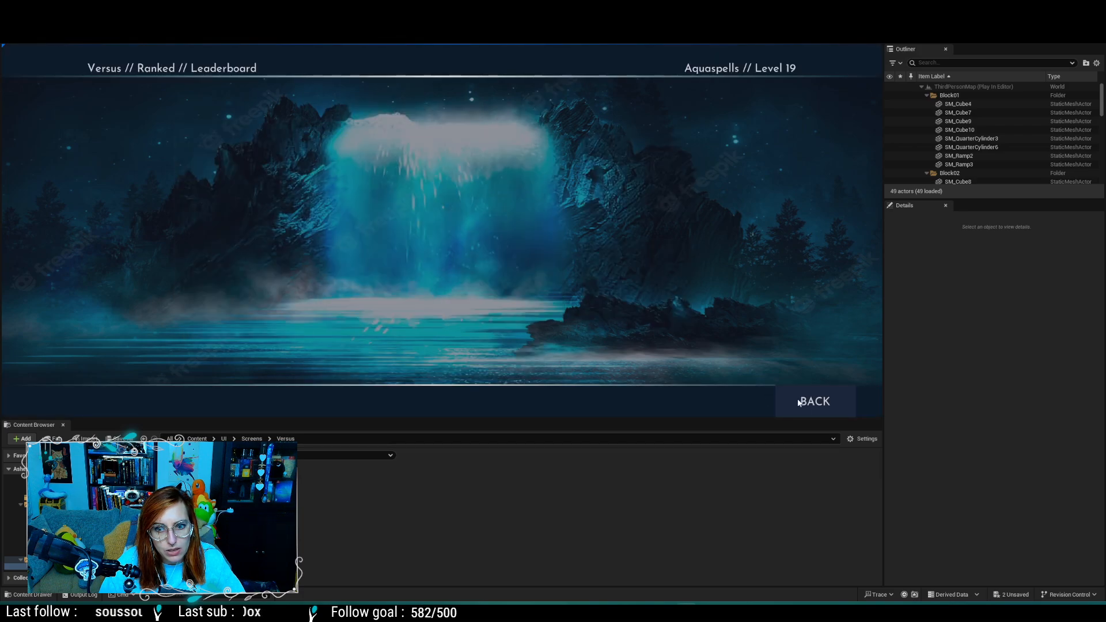
left_click(829, 405)
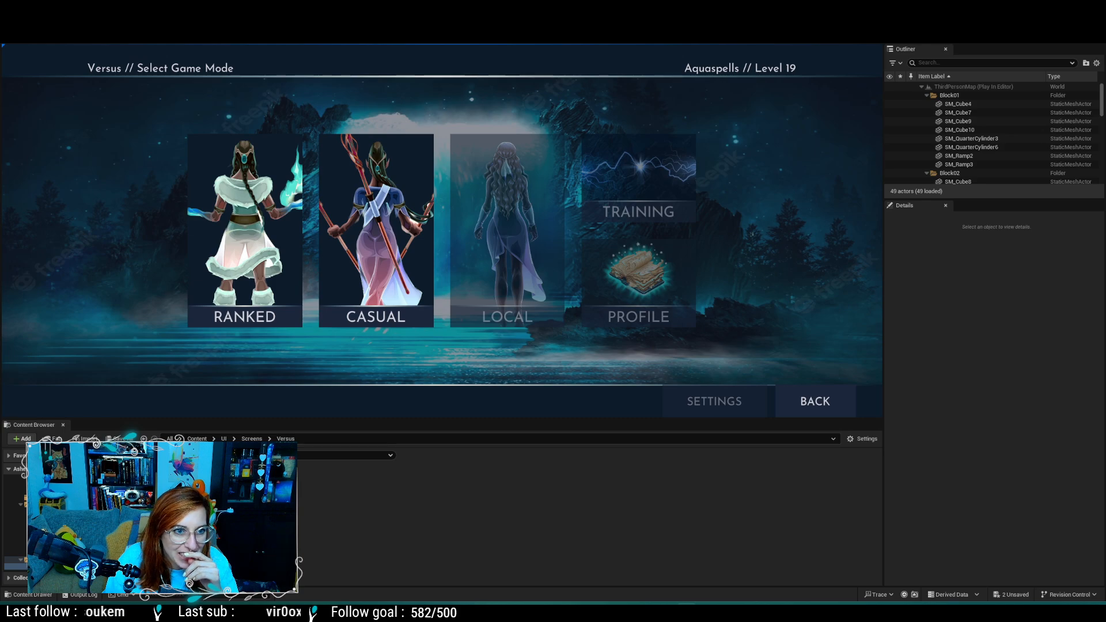
left_click(236, 38)
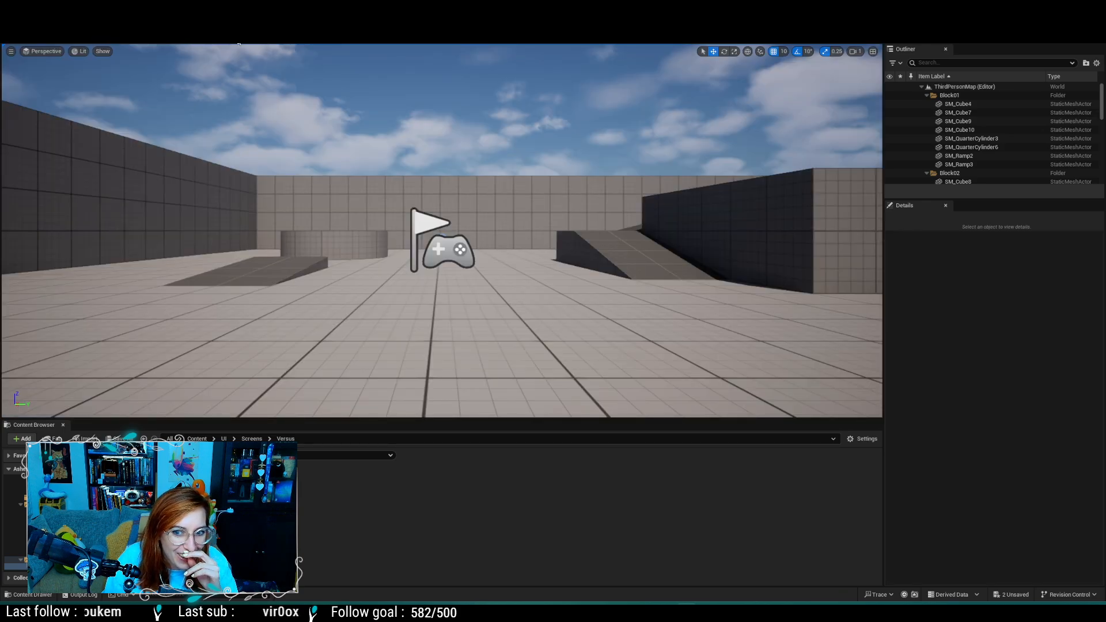
Step: Go through the open widget blueprints to WBP_Prefab_MenuFooter and inspect its PromptsContainer in the designer
key("ctrl+Tab")
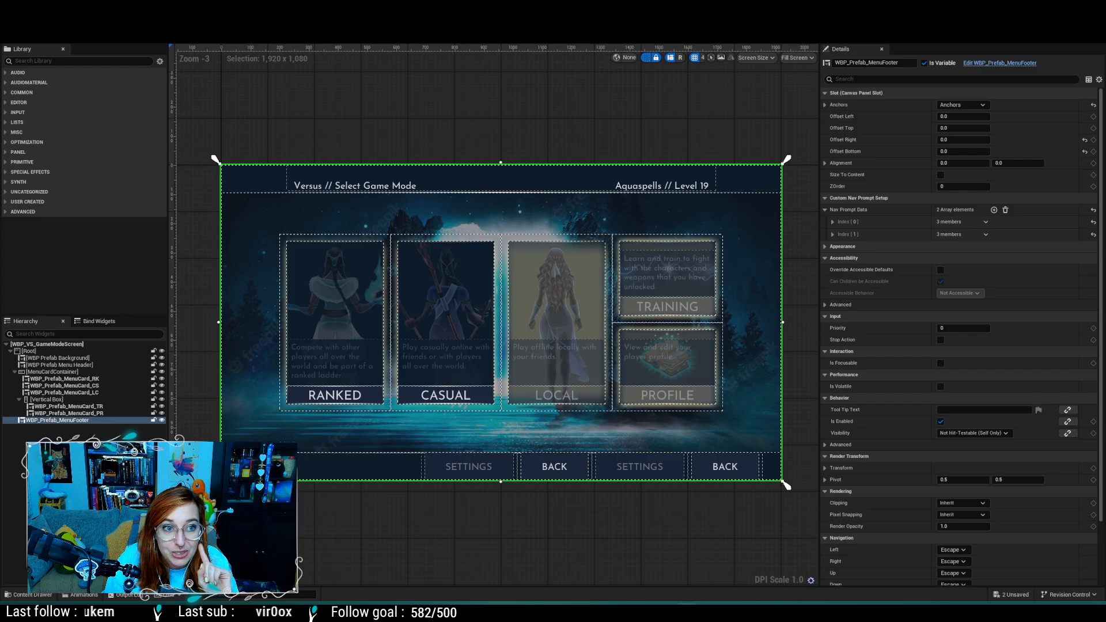
key("ctrl+Tab")
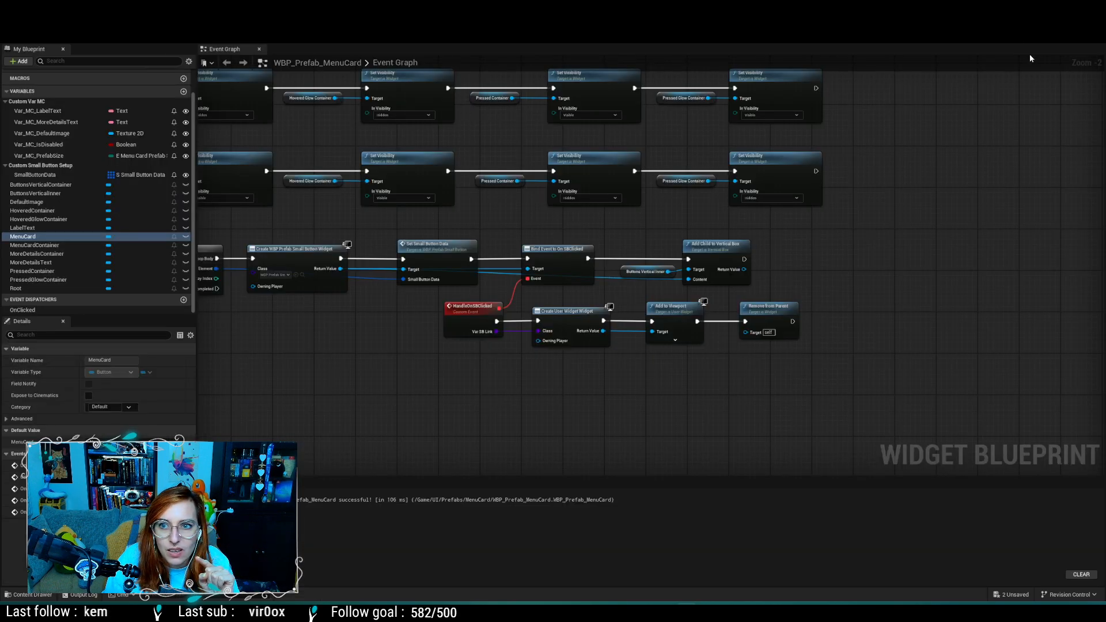
left_click(1039, 33)
key("ctrl+Tab")
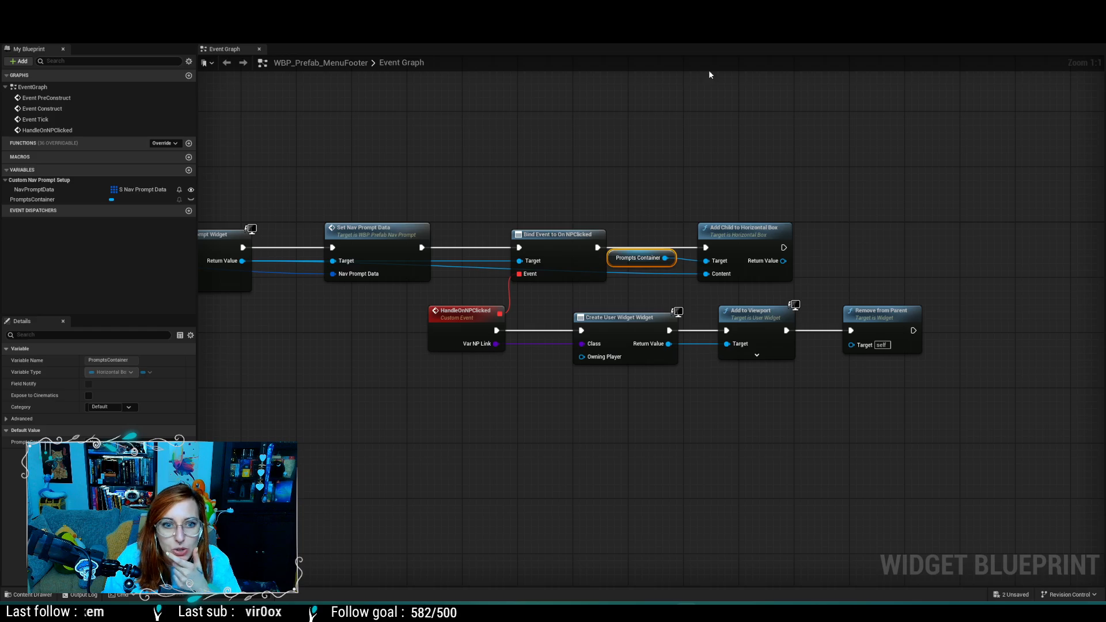
left_click(1039, 33)
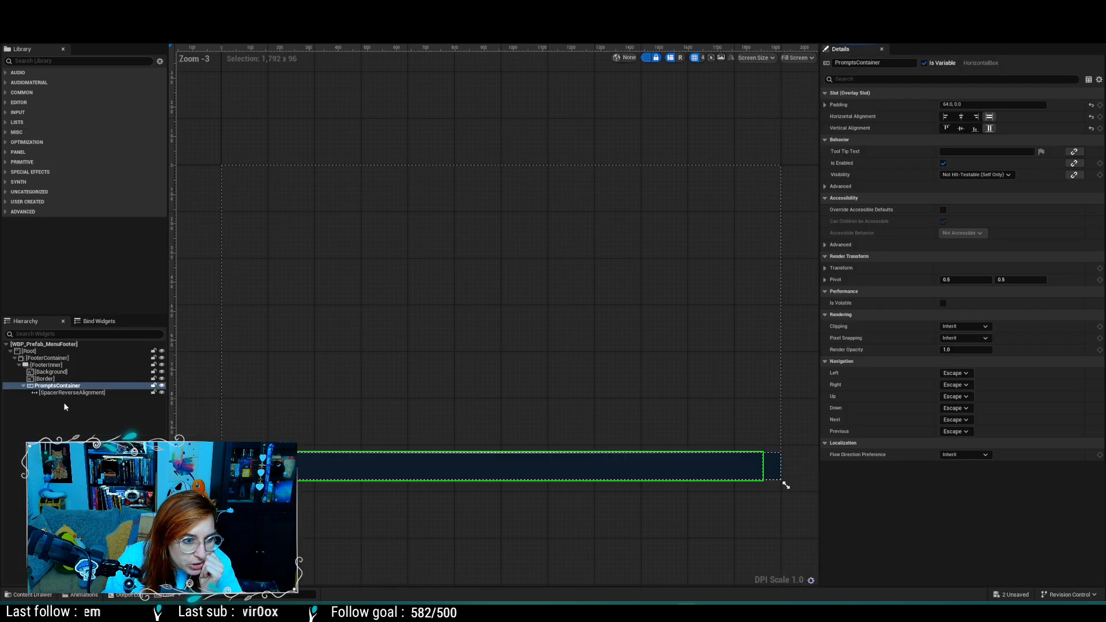
left_click(79, 387)
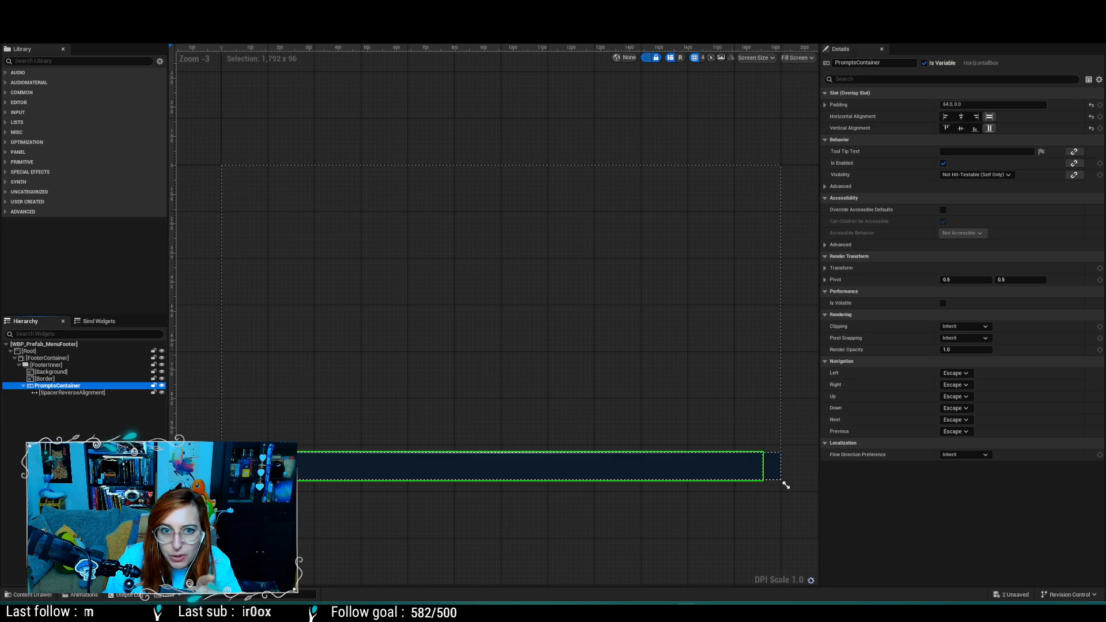
Step: Show WBP_Prefab_NavPrompt in the designer and select its Root size box
key("ctrl+Tab")
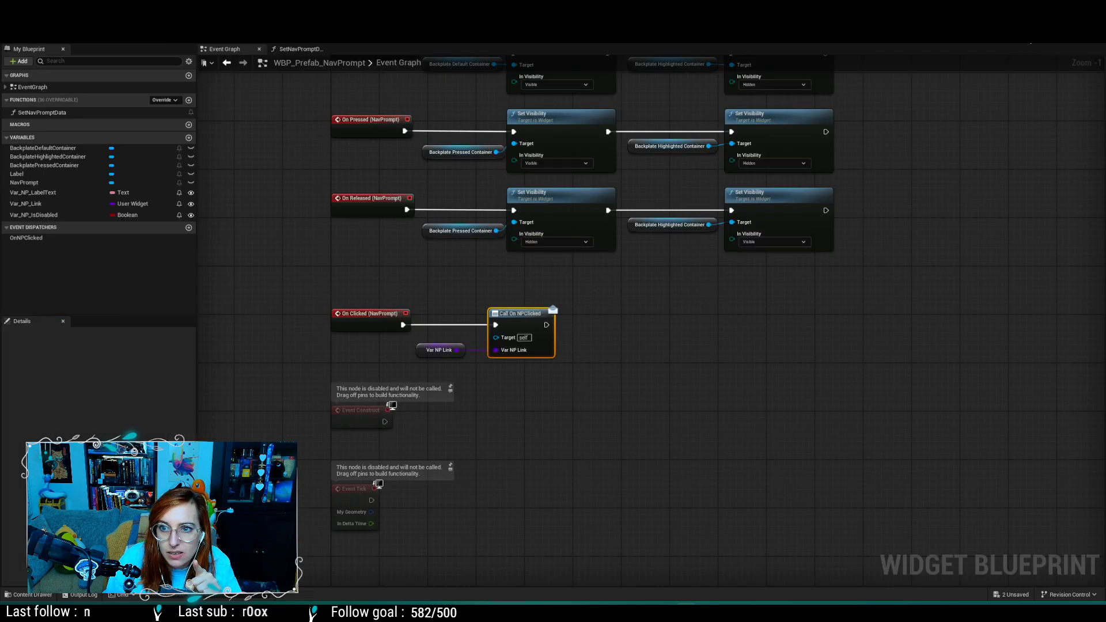
left_click(1031, 43)
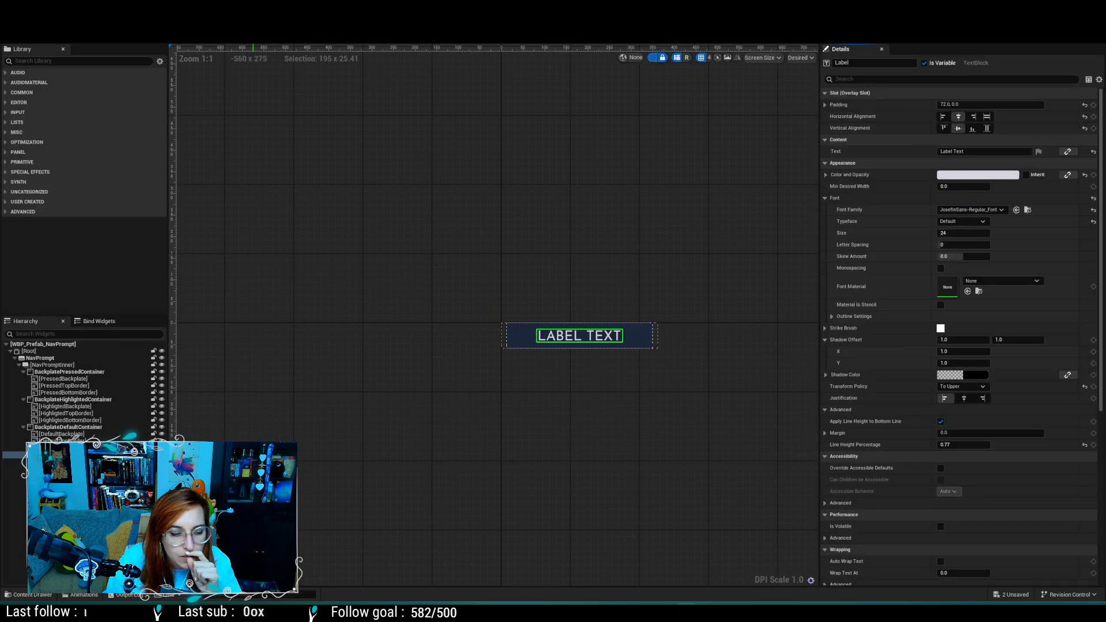
left_click(51, 352)
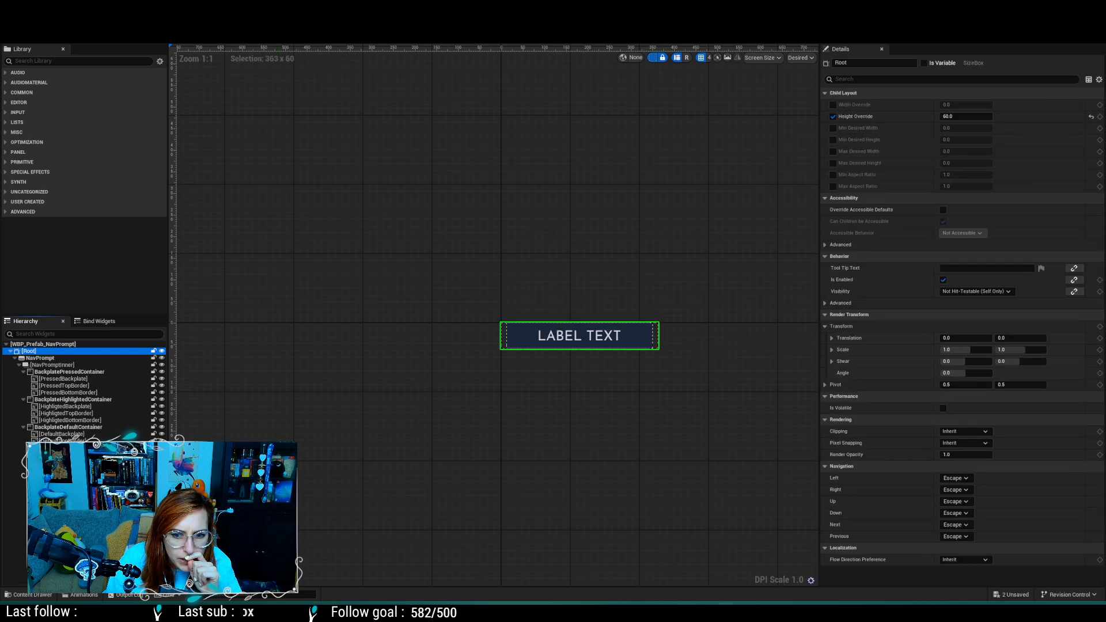
Step: Switch to the design mockup, check the size of the footer's Back button rectangle, and return to the widget editor
left_click(611, 611)
scroll(641, 482, "down", 1)
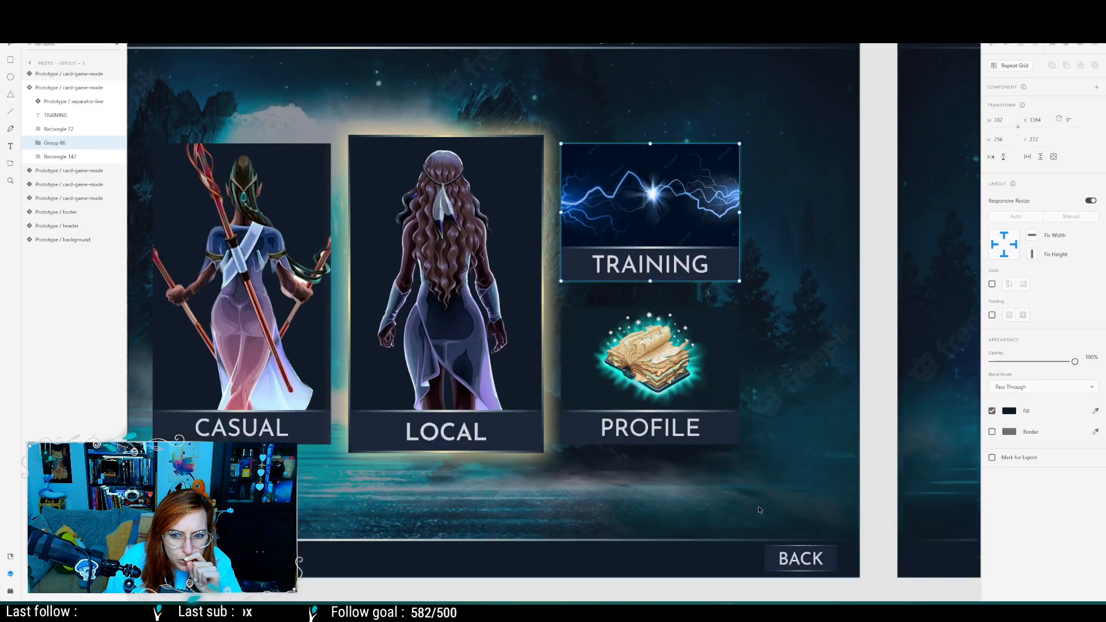
left_click(776, 567)
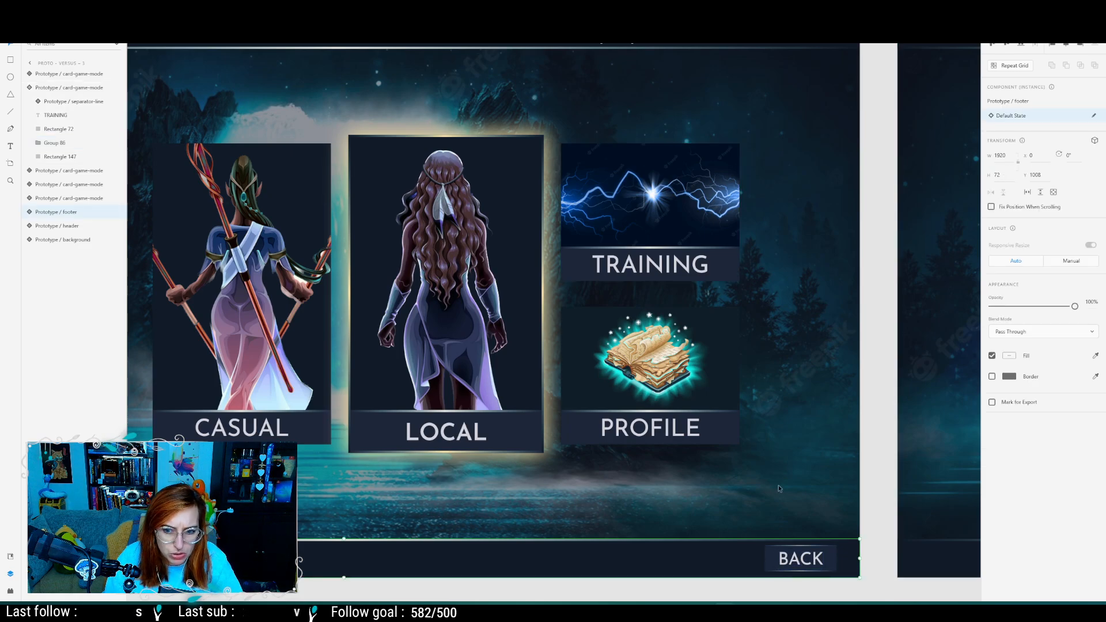
double_click(772, 567)
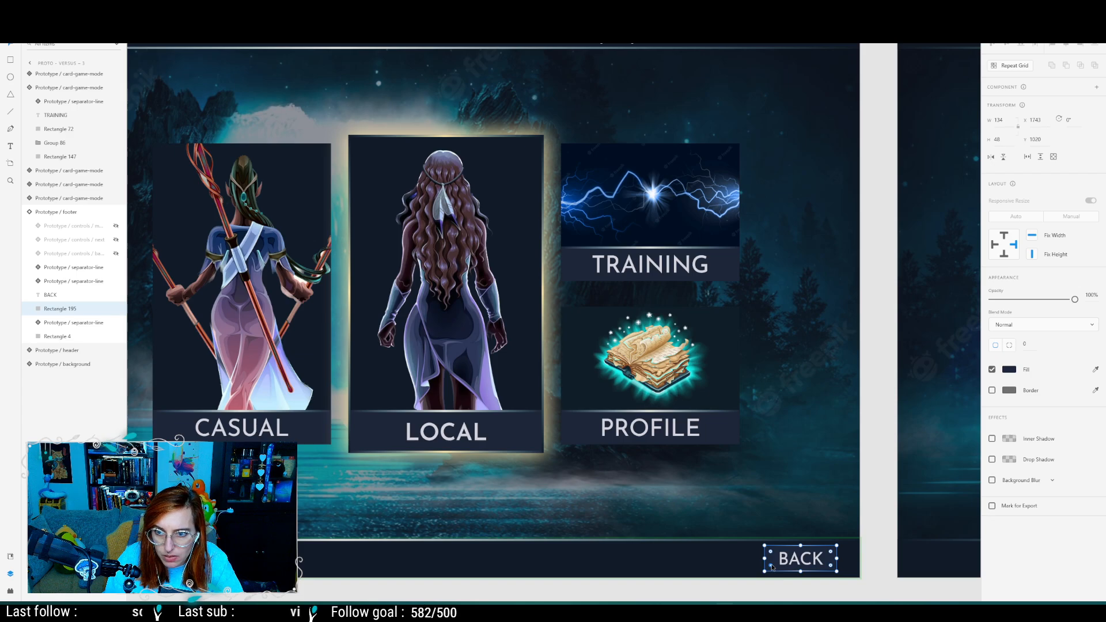
key("alt+Tab")
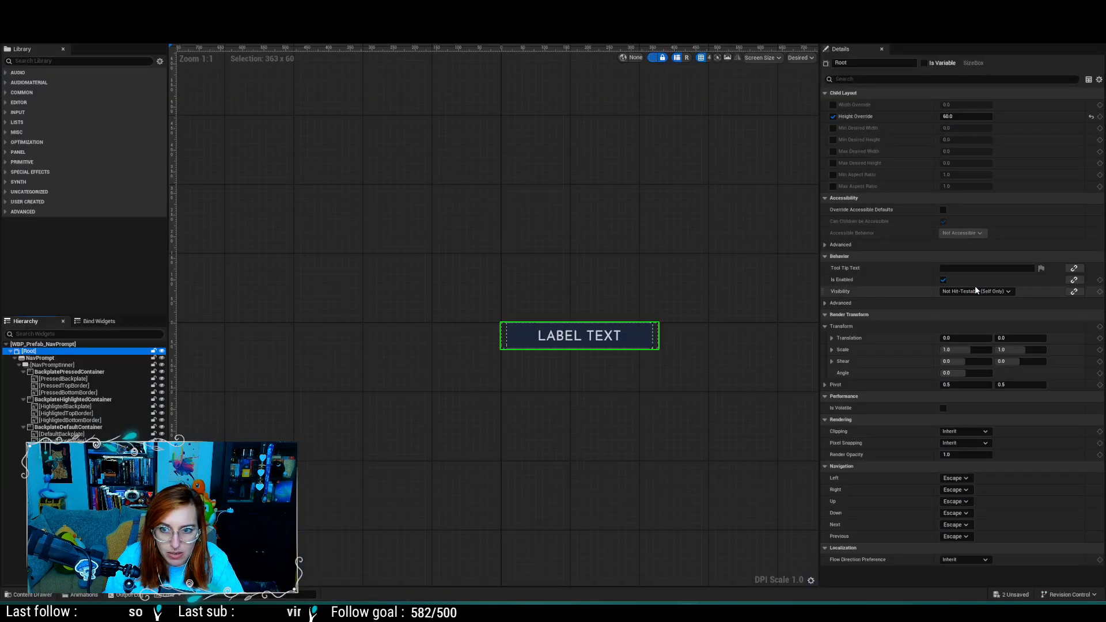
Step: Set the NavPrompt Root size box's Height Override to 48 and save the widget
left_click(959, 116)
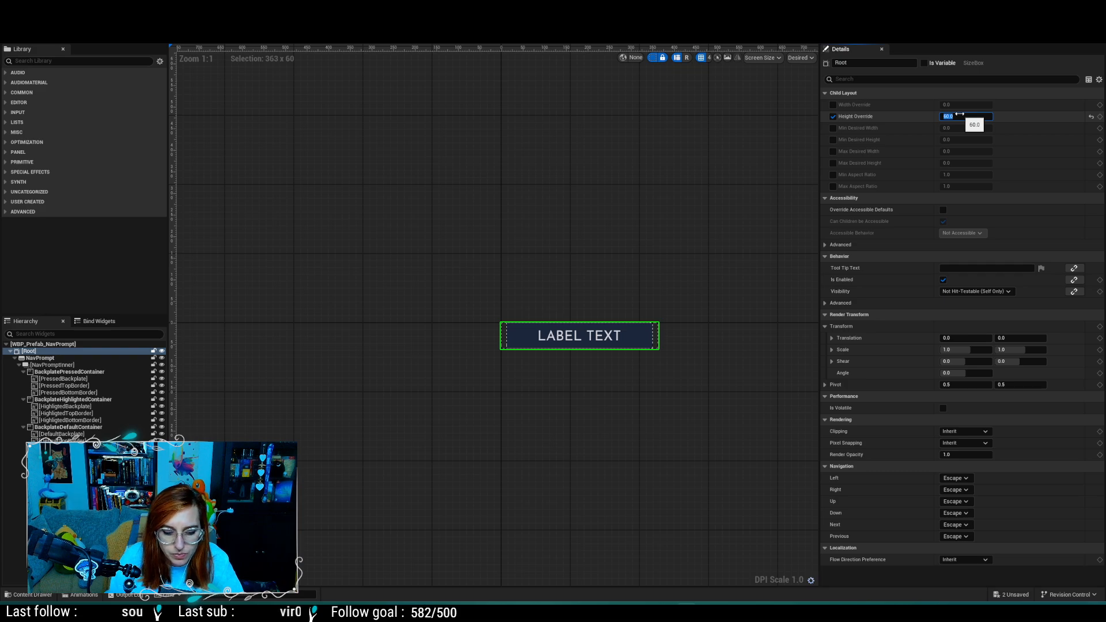
type("48")
key("Return")
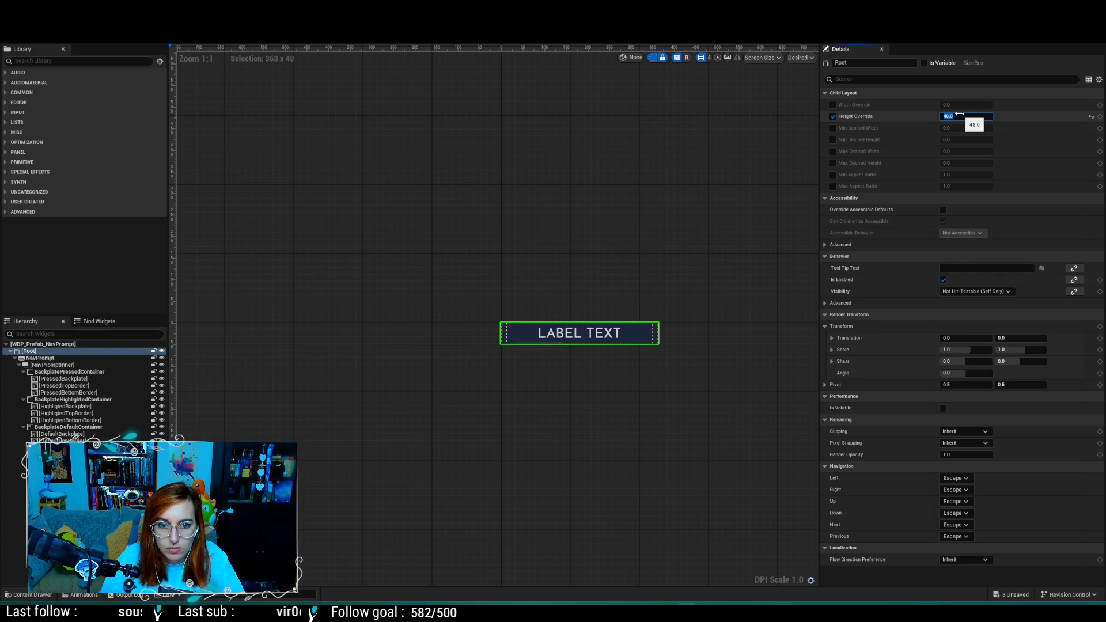
key("ctrl+s")
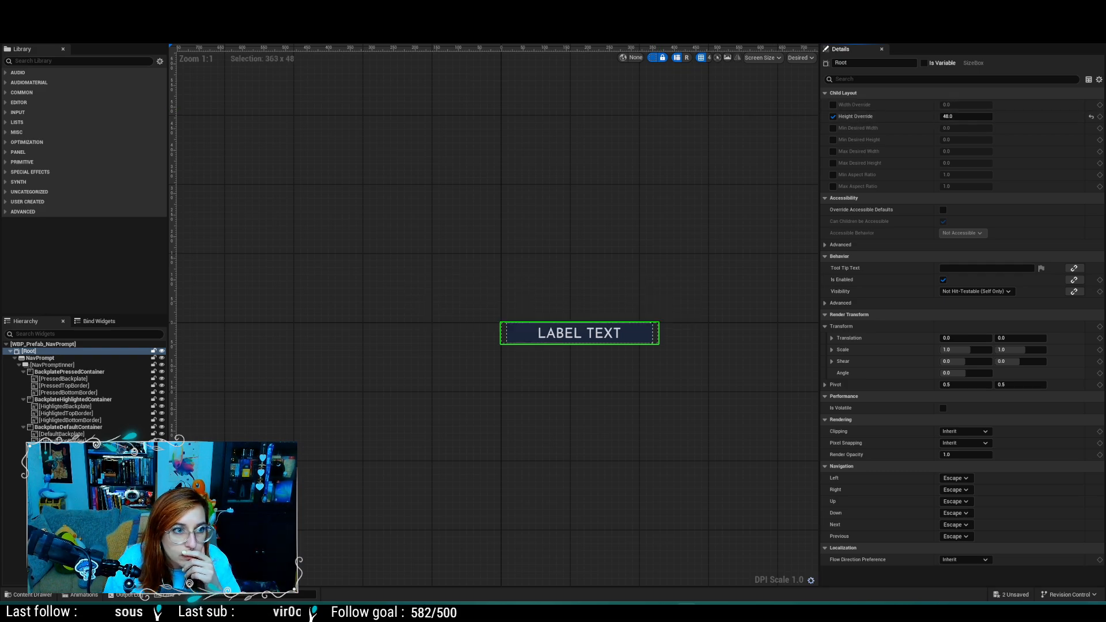
Step: Play the game from the level editor, check the resized footer prompts on the Versus game mode screen, and stop playing
left_click(75, 21)
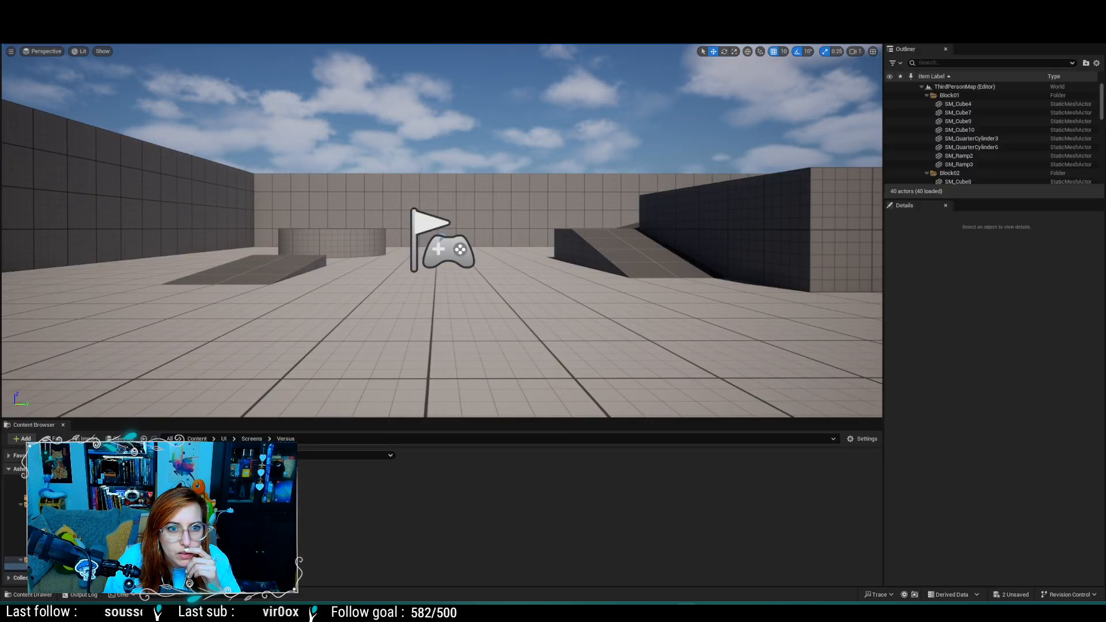
key("alt+p")
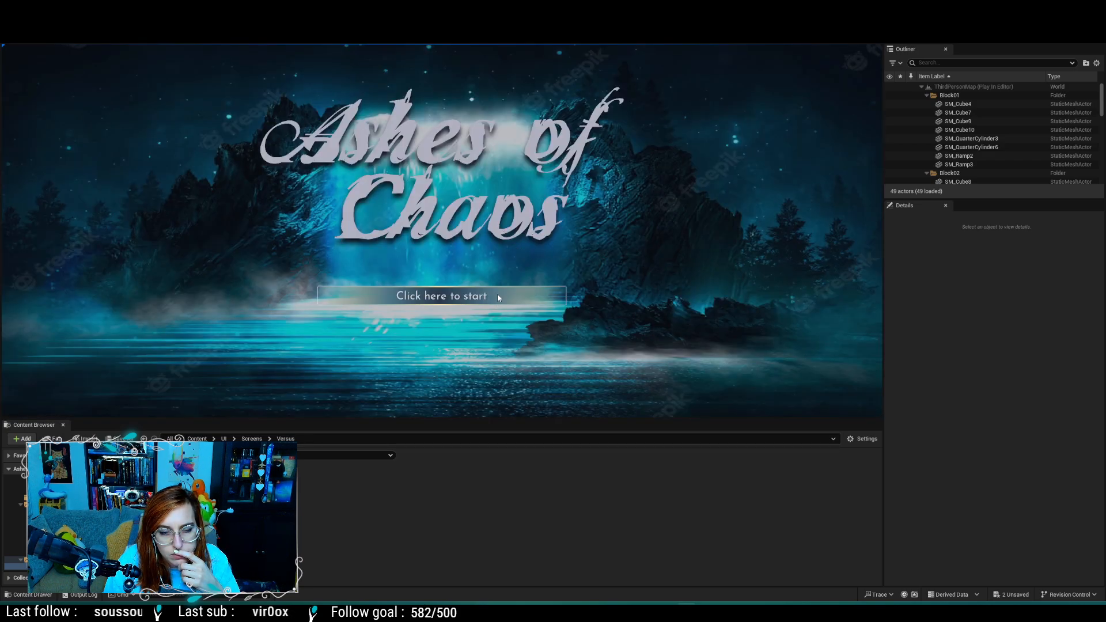
left_click(355, 296)
left_click(385, 244)
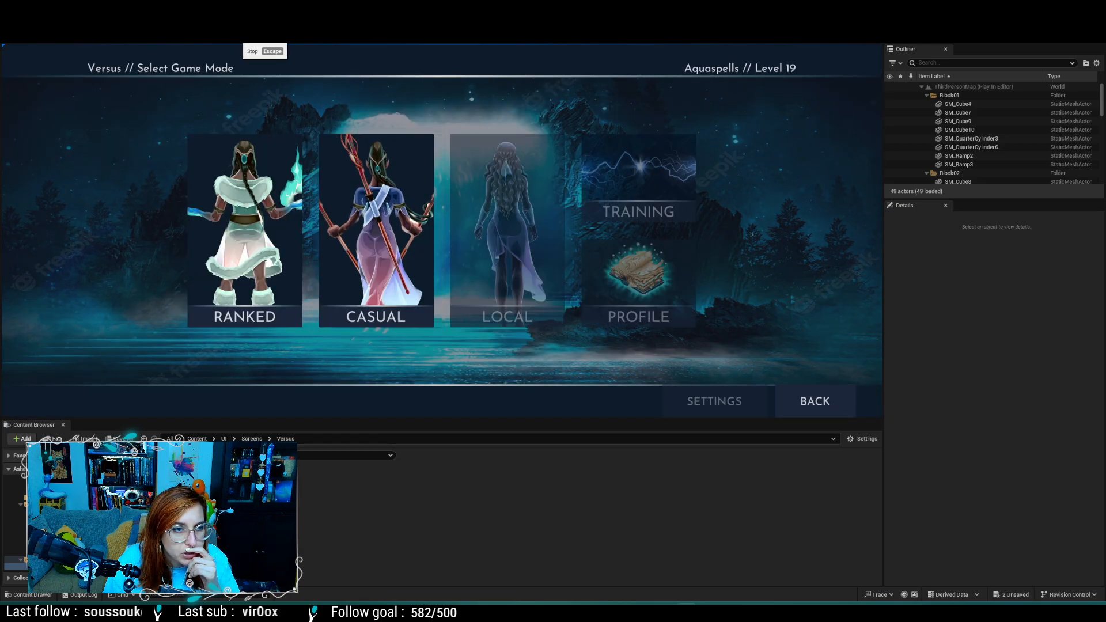
left_click(237, 35)
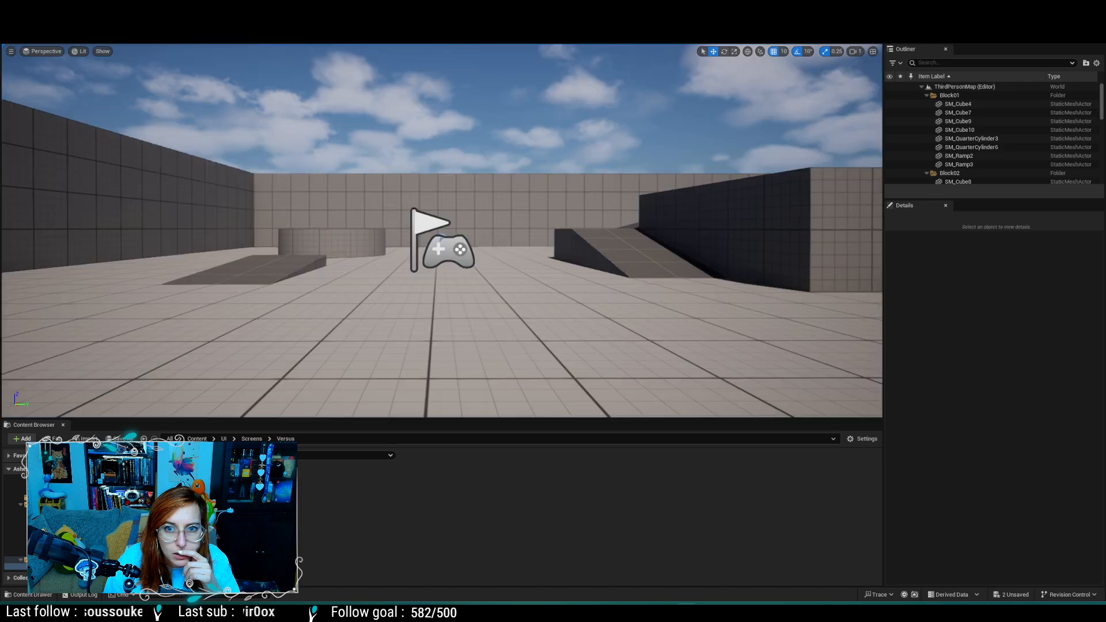
Step: Inspect the layout settings of the Root, NavPrompt and NavPromptInner widgets in WBP_Prefab_NavPrompt
left_click(259, 19)
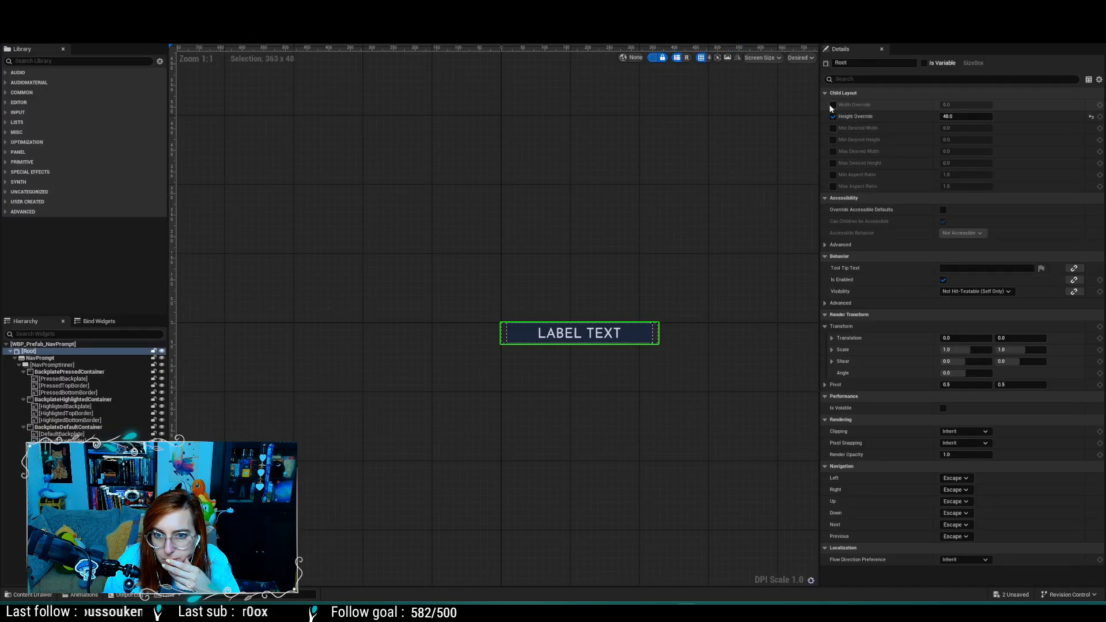
left_click(39, 358)
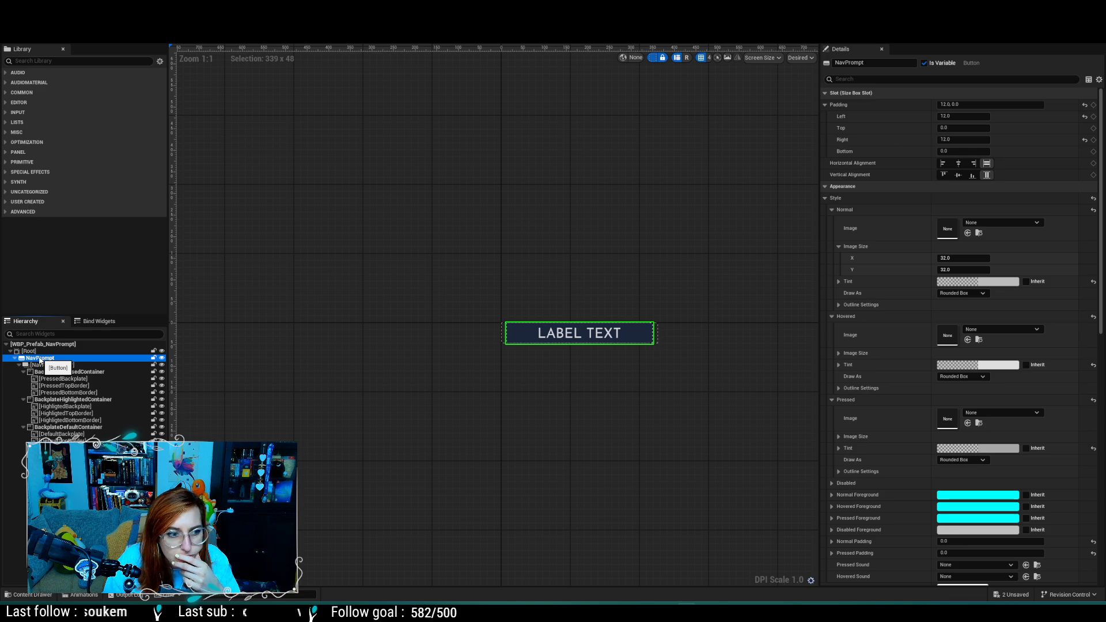
left_click(39, 353)
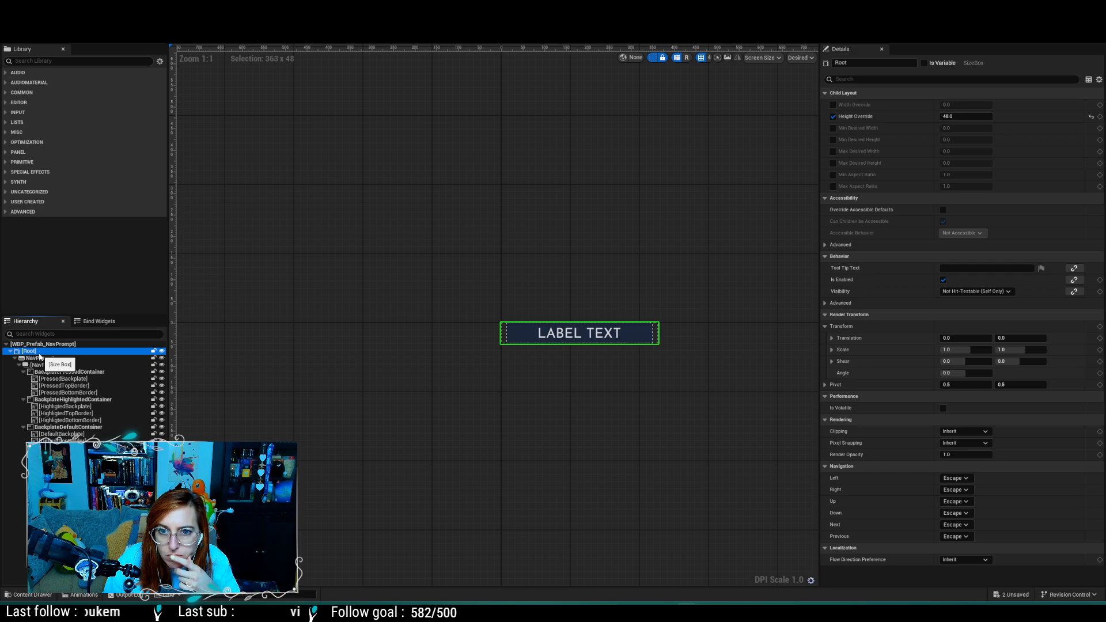
left_click(40, 358)
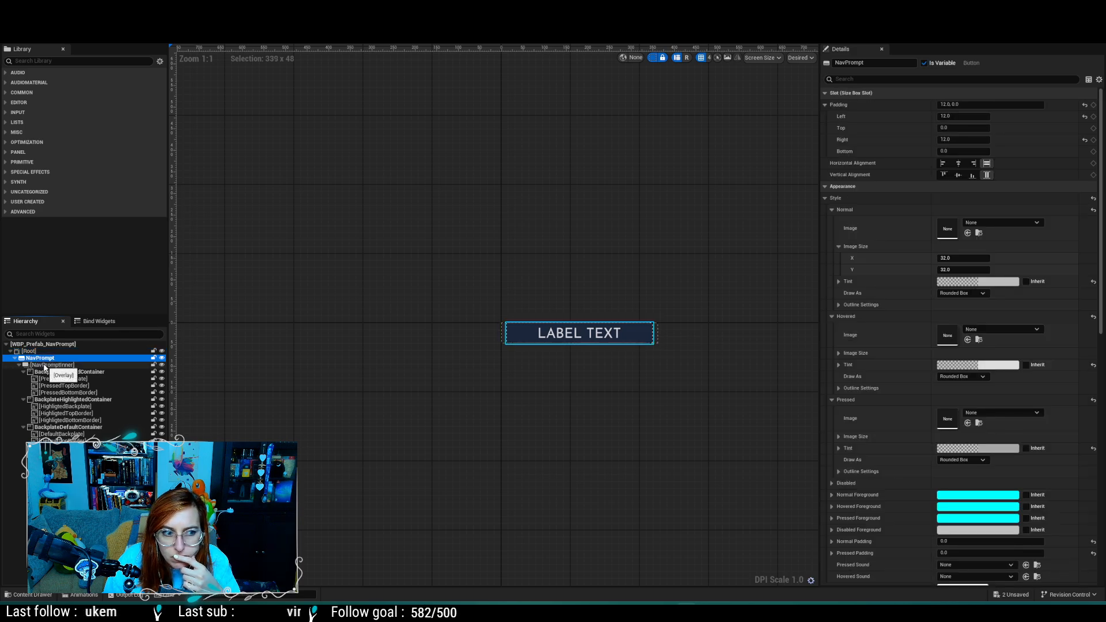
left_click(44, 365)
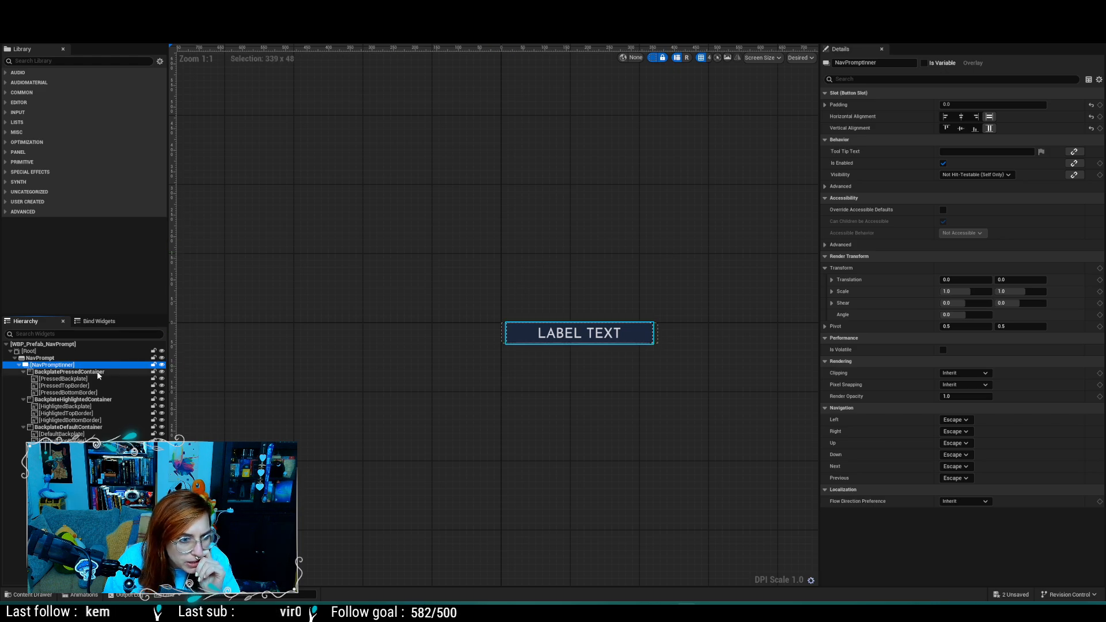
left_click(67, 351)
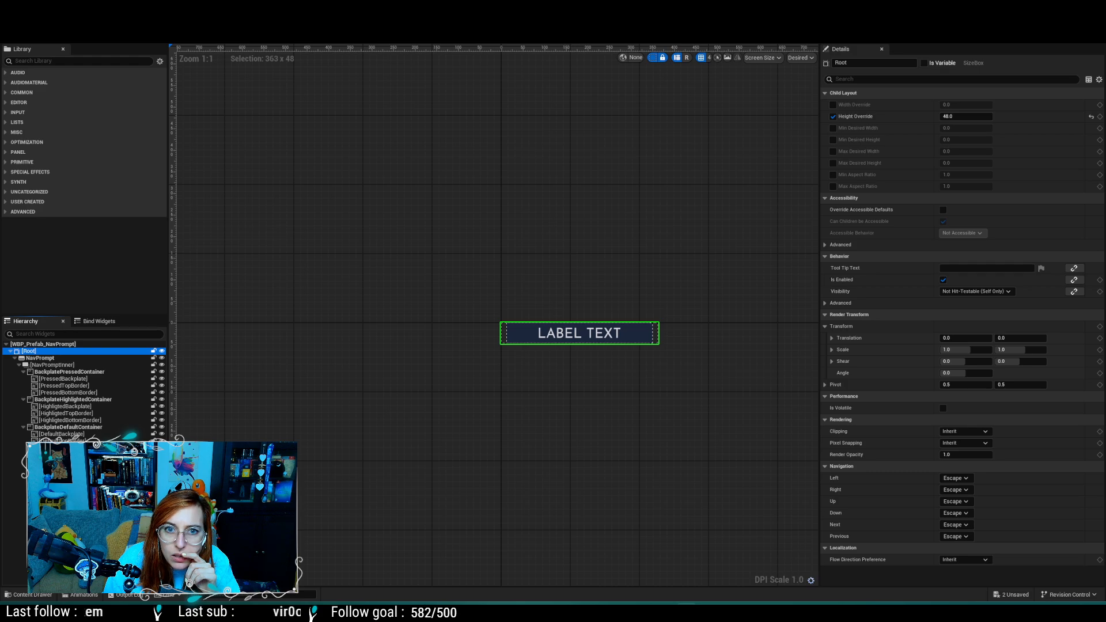
Step: Inspect the slot and alignment settings of each widget in the WBP_Prefab_MenuFooter hierarchy, from Root down to PromptsContainer and its spacer
left_click(546, 23)
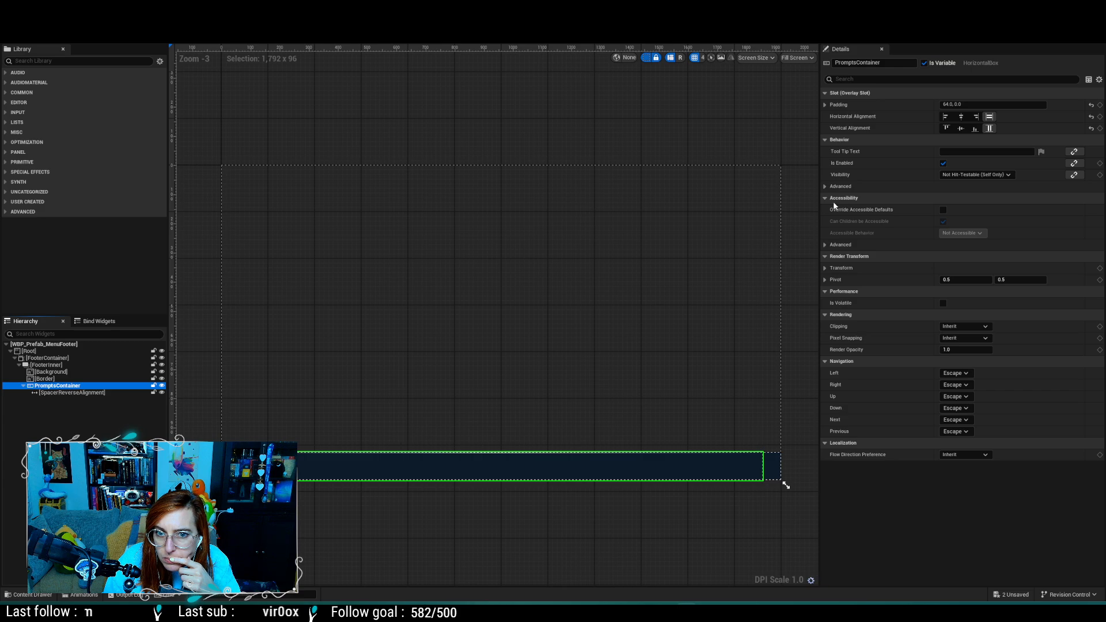
left_click(72, 393)
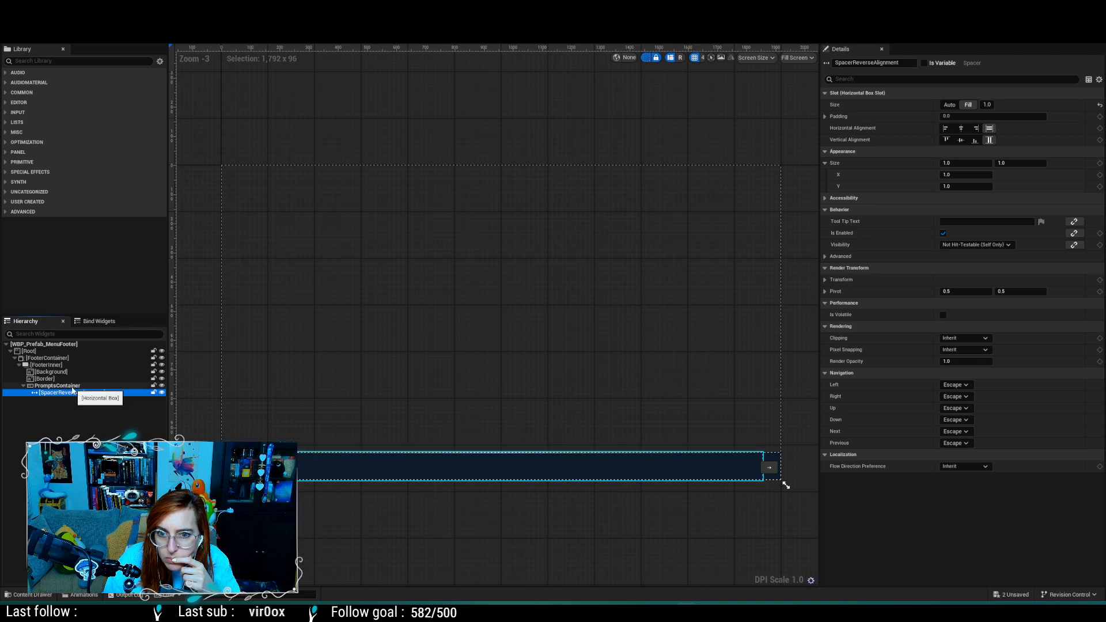
left_click(37, 353)
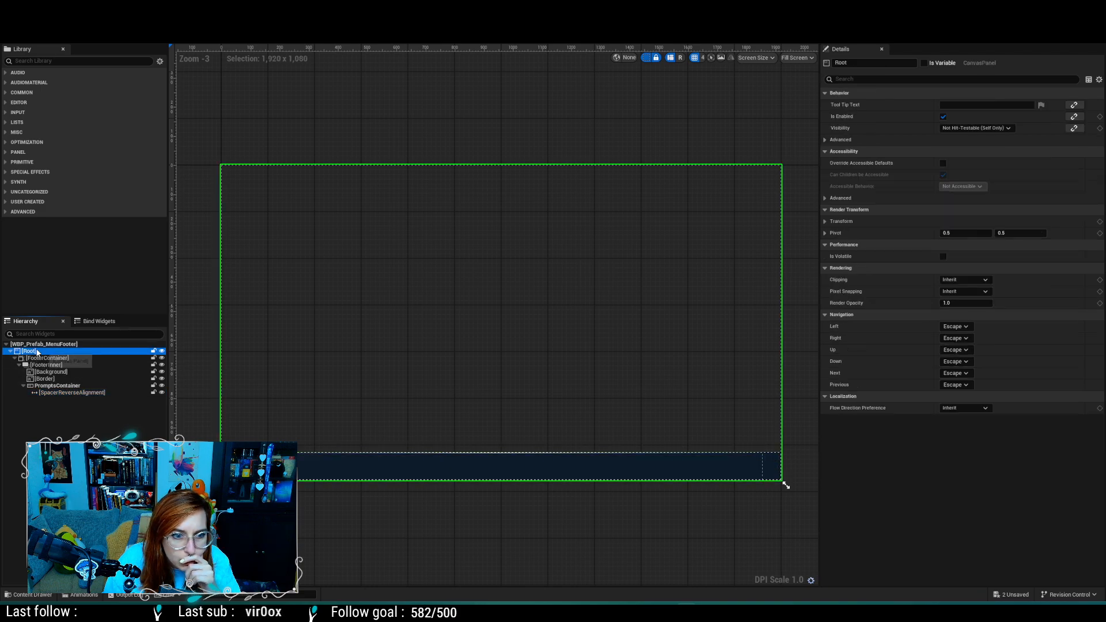
left_click(32, 359)
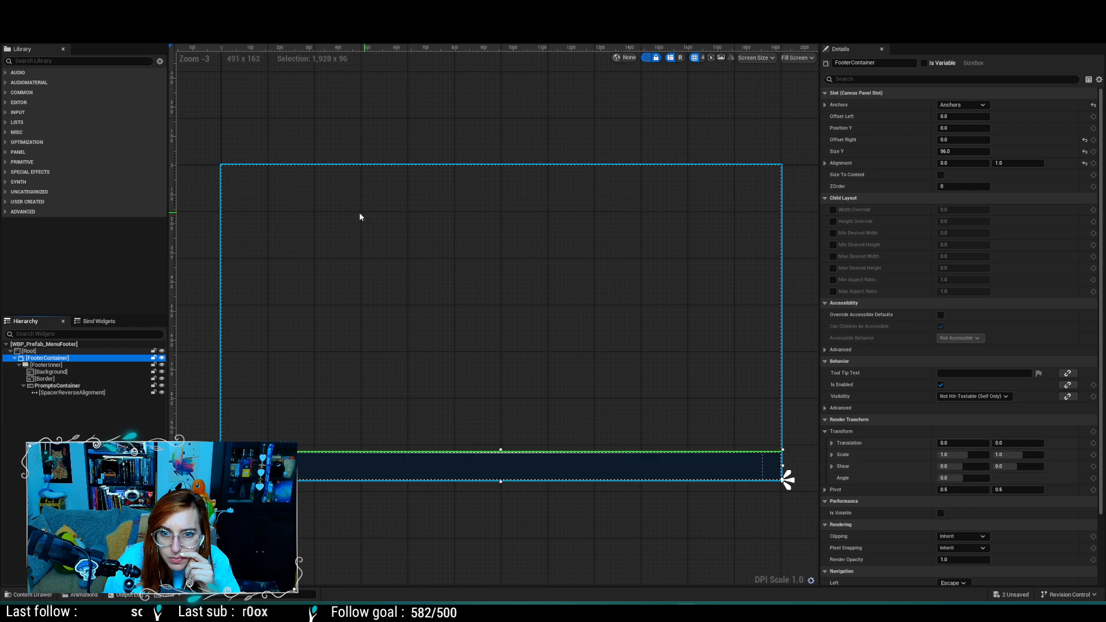
left_click(98, 367)
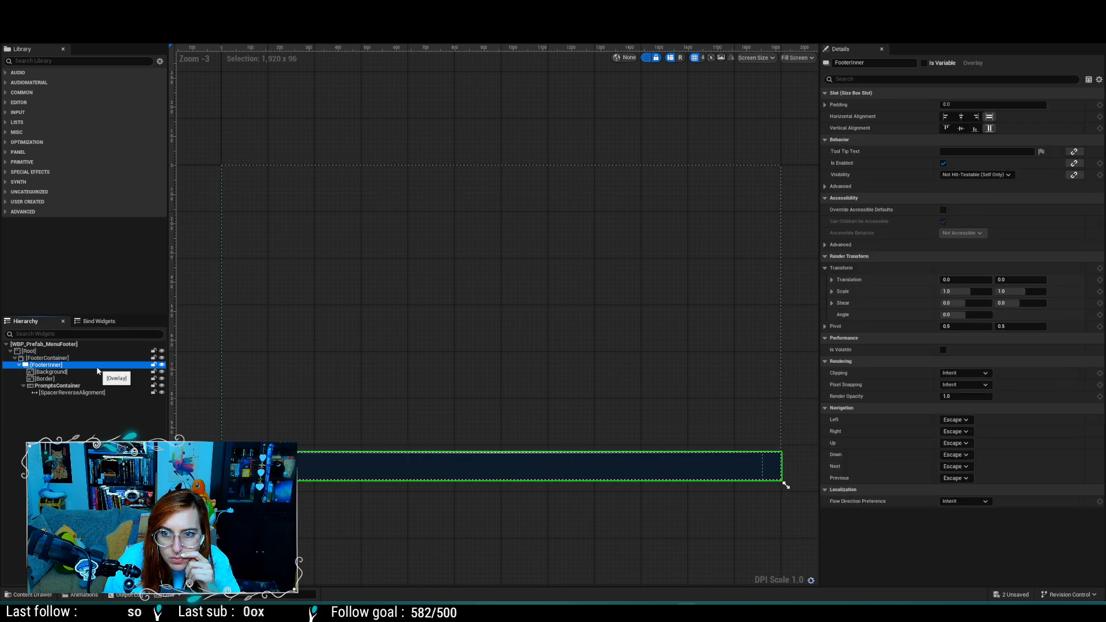
left_click(92, 372)
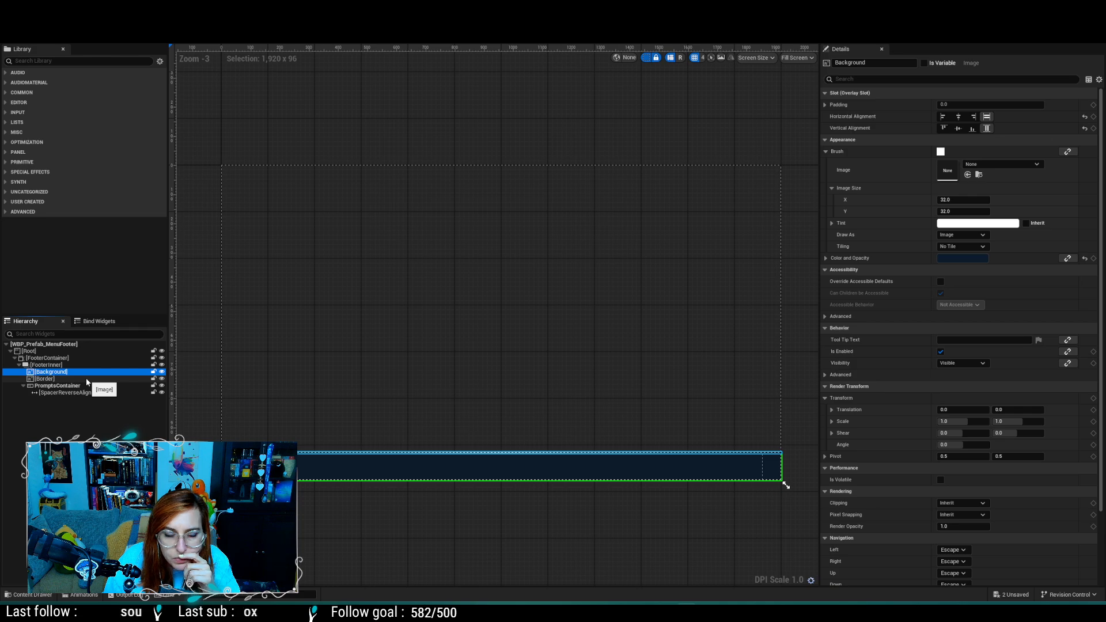
left_click(85, 378)
left_click(77, 386)
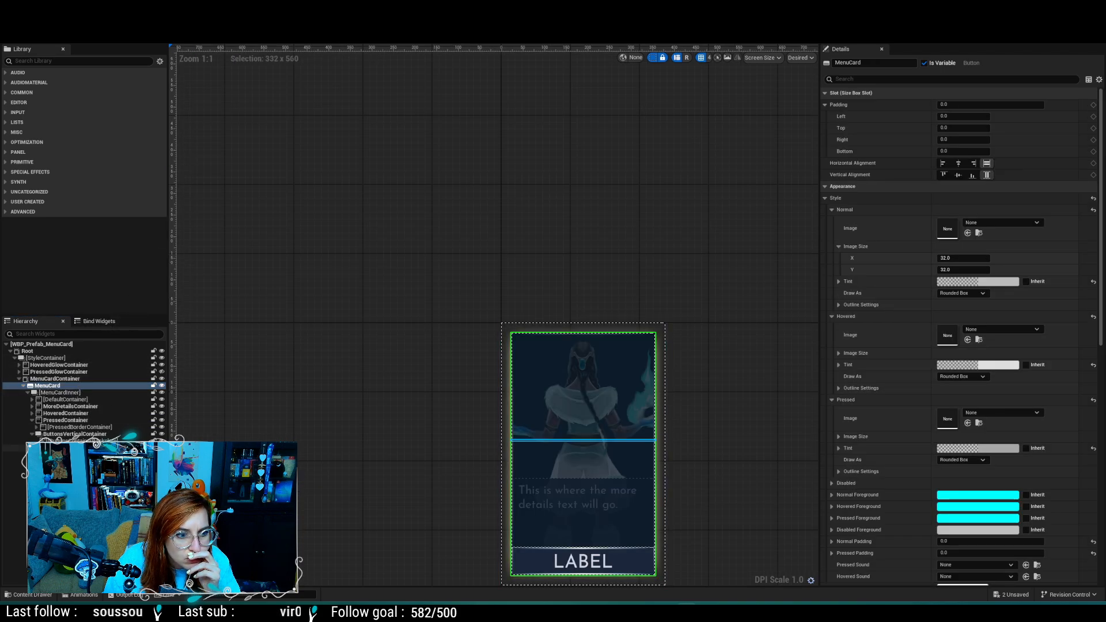
Step: Check ButtonsVerticalInner's alignment in WBP_Prefab_MenuCard, and align the MenuFooter's PromptsContainer to the vertical center, with horizontal alignment on fill
left_click(81, 441)
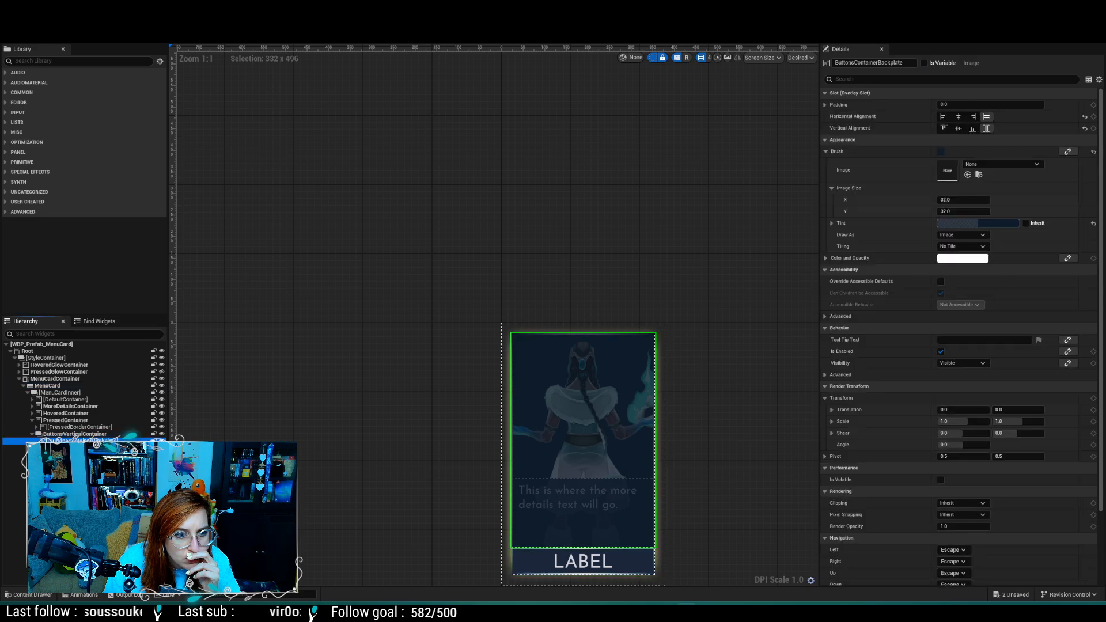
left_click(81, 448)
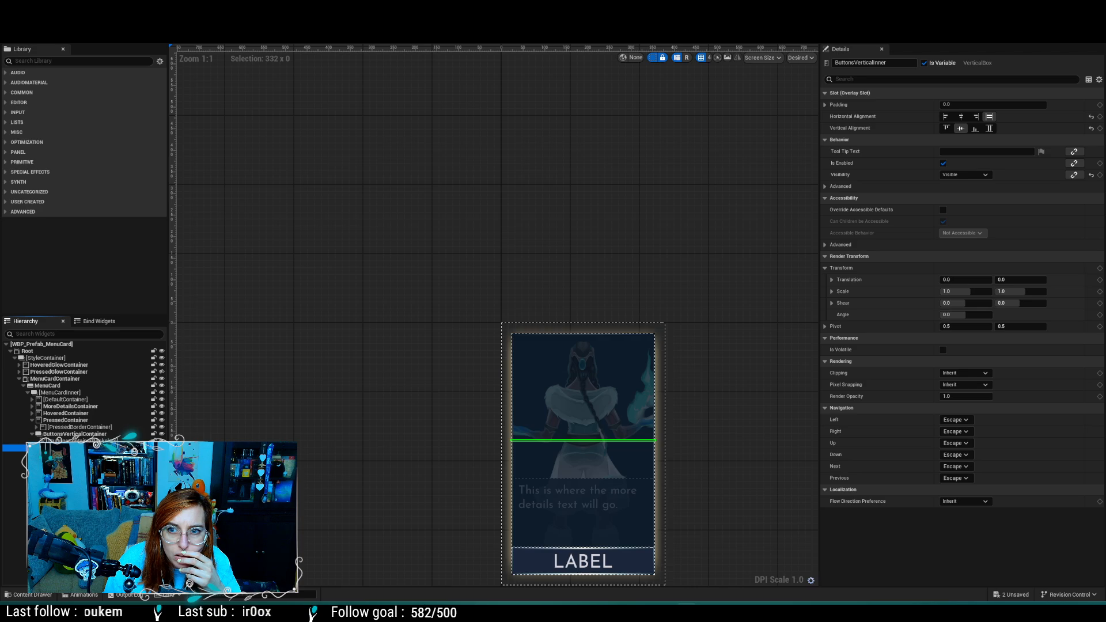
left_click(369, 19)
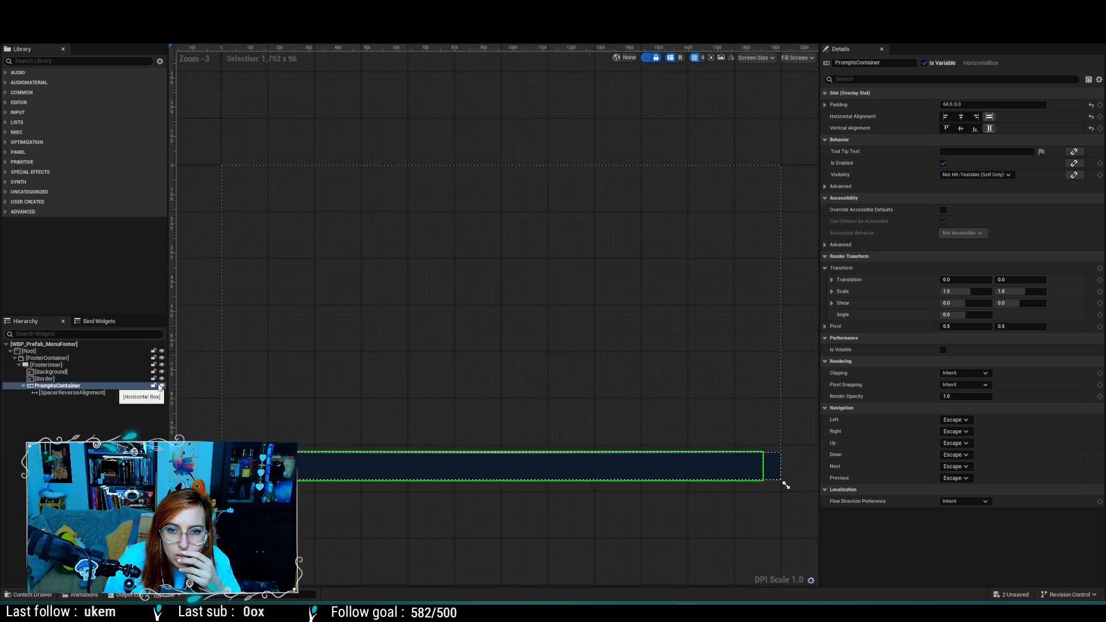
left_click(959, 117)
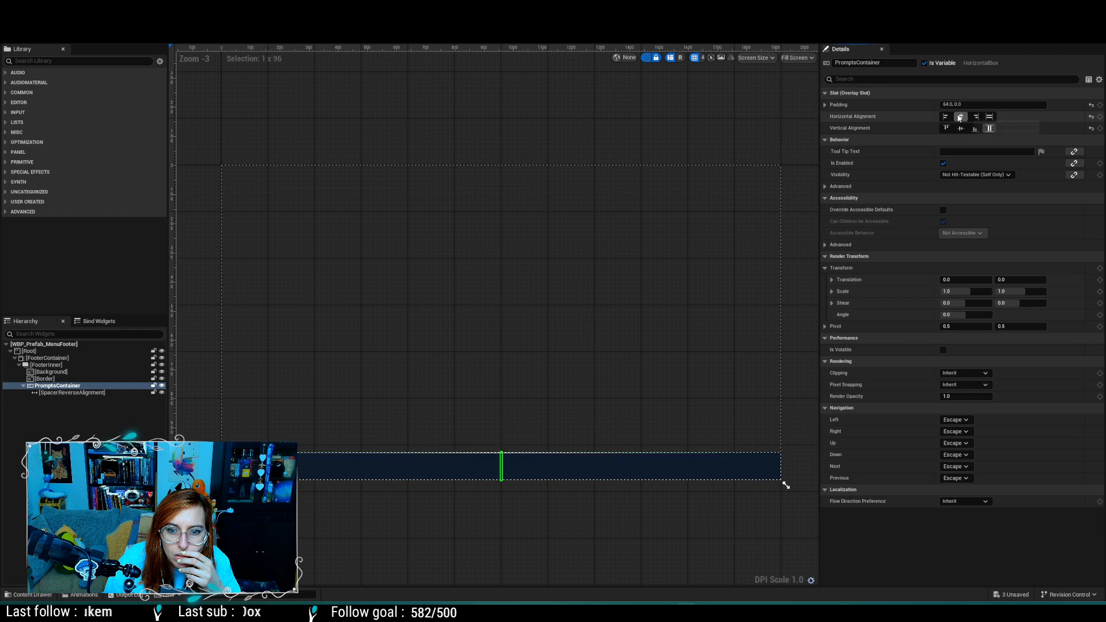
left_click(989, 118)
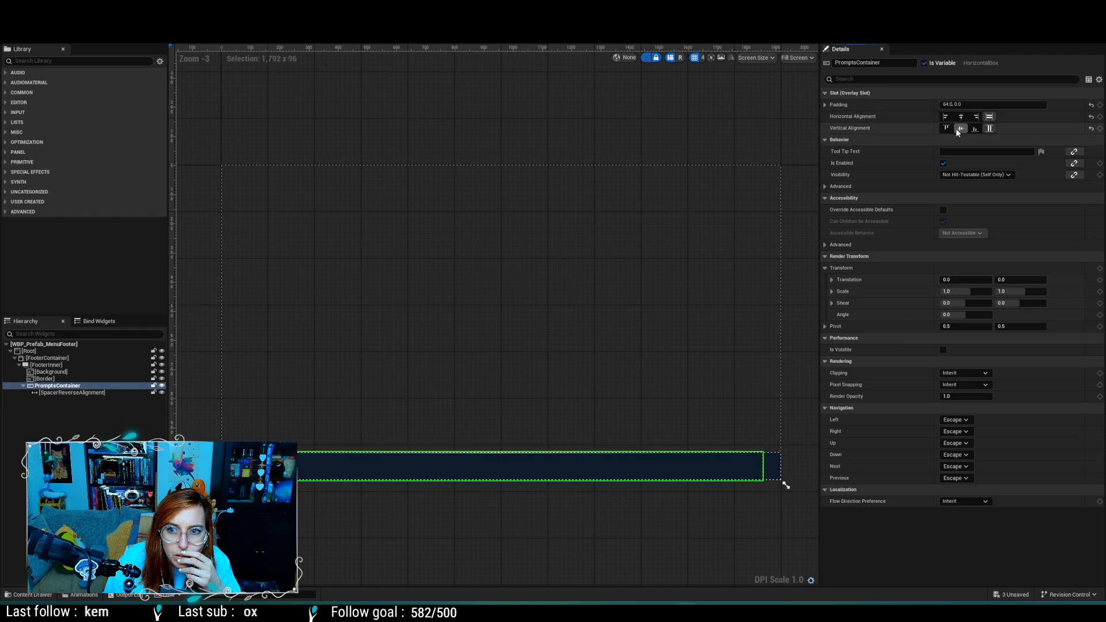
left_click(960, 128)
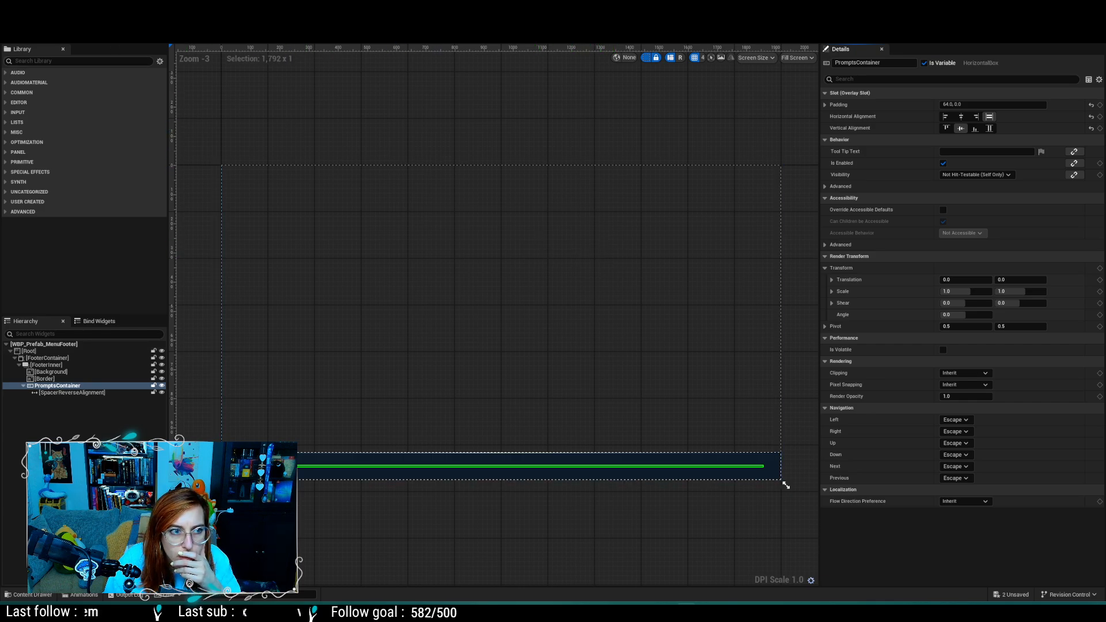
Step: Play the game from the level editor, check the footer prompts on the Versus game mode screen, and stop playing
left_click(721, 26)
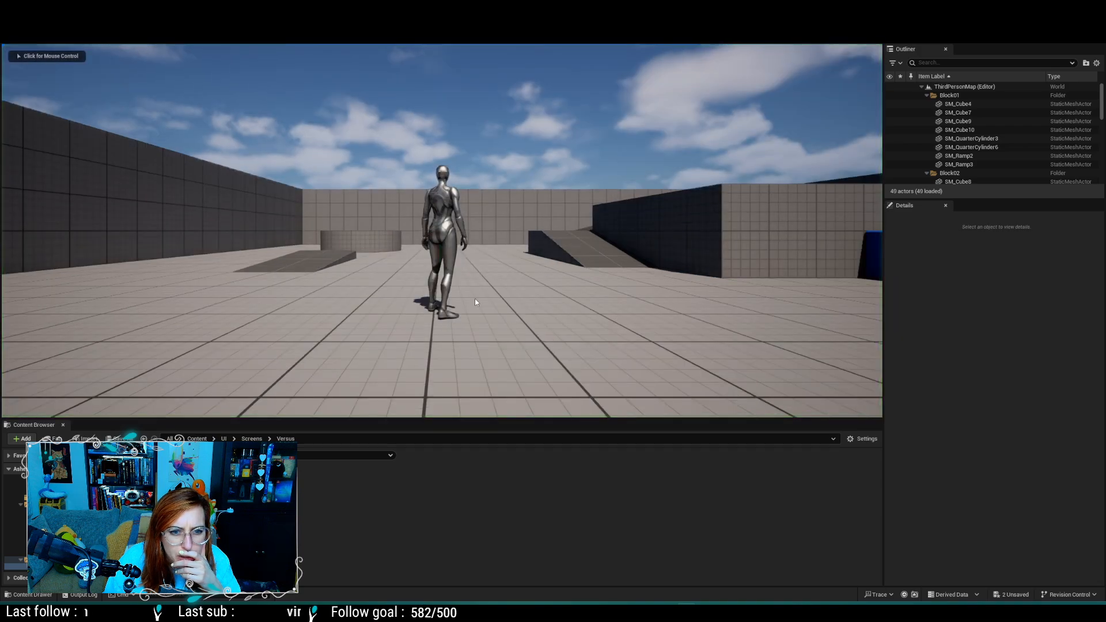
left_click(476, 297)
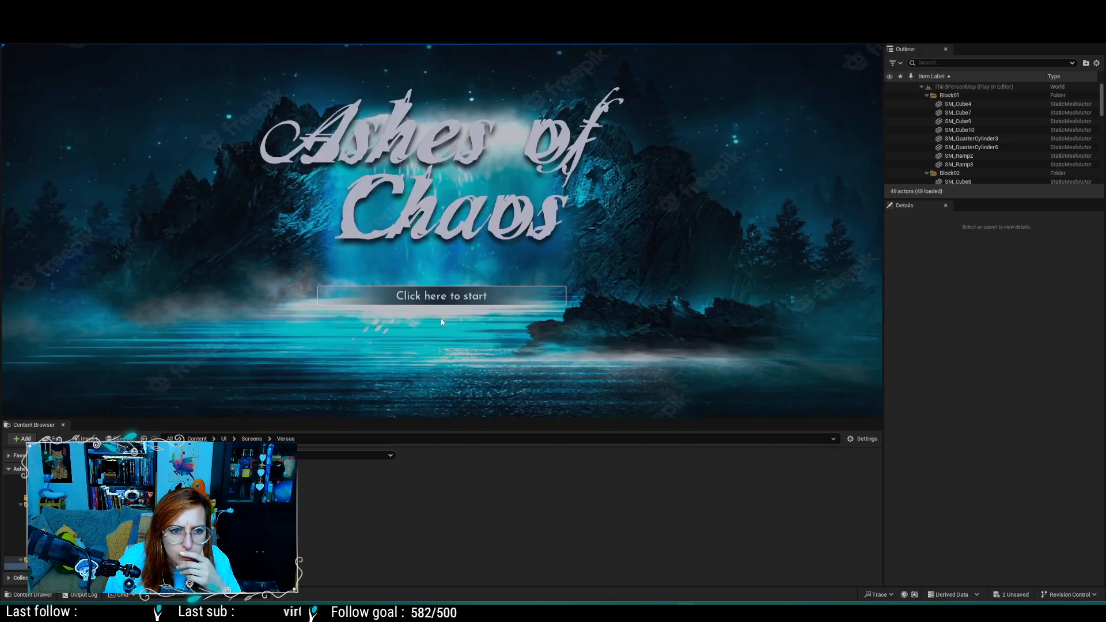
left_click(455, 298)
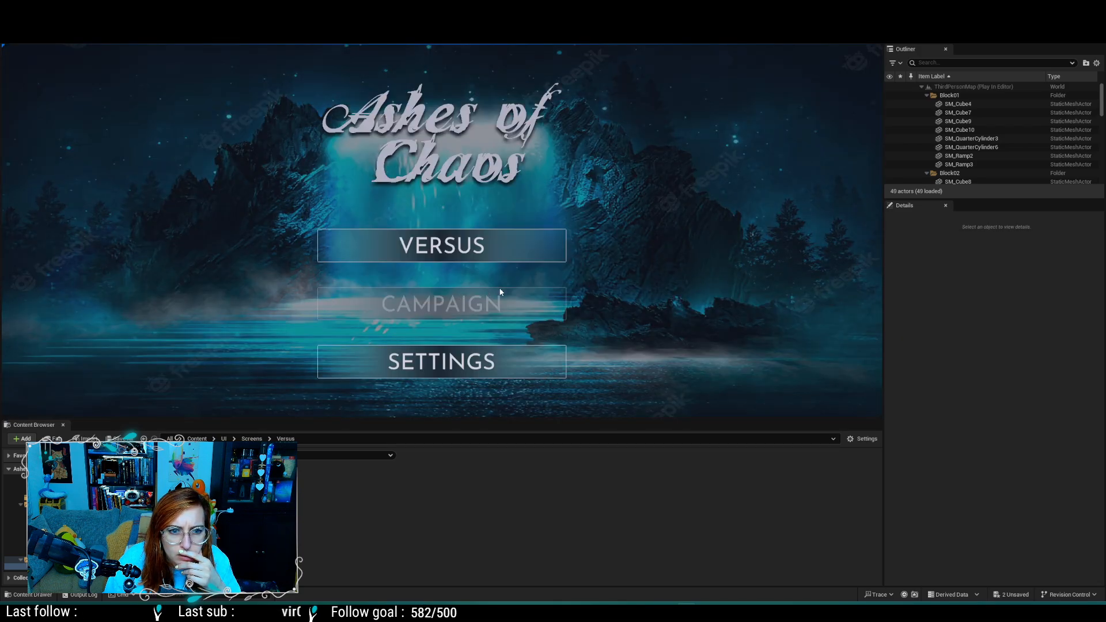
left_click(486, 249)
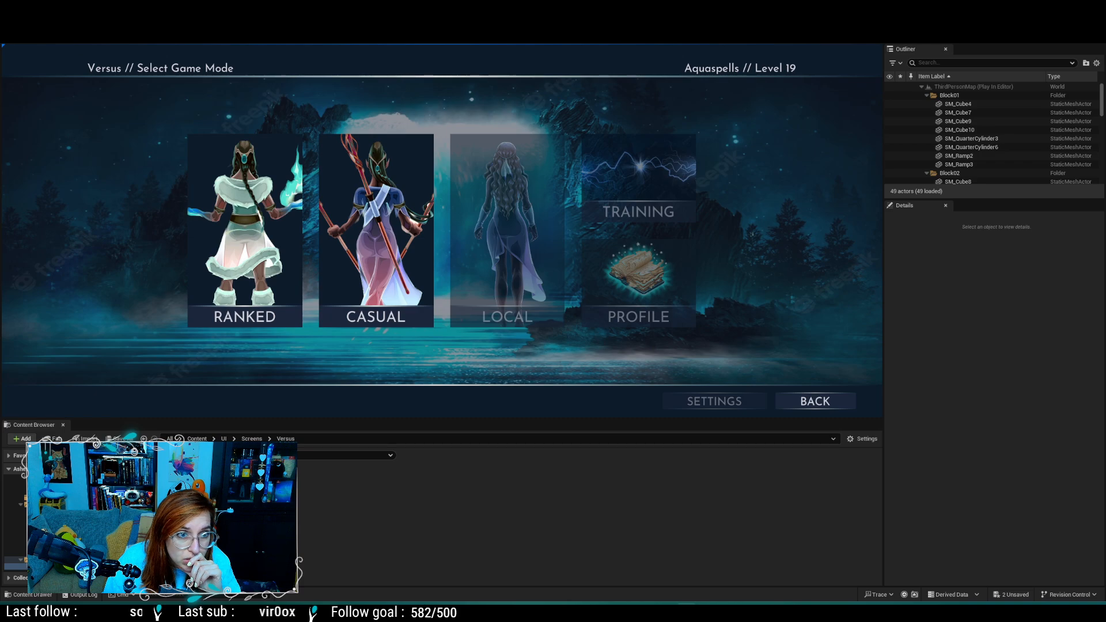
key("Escape")
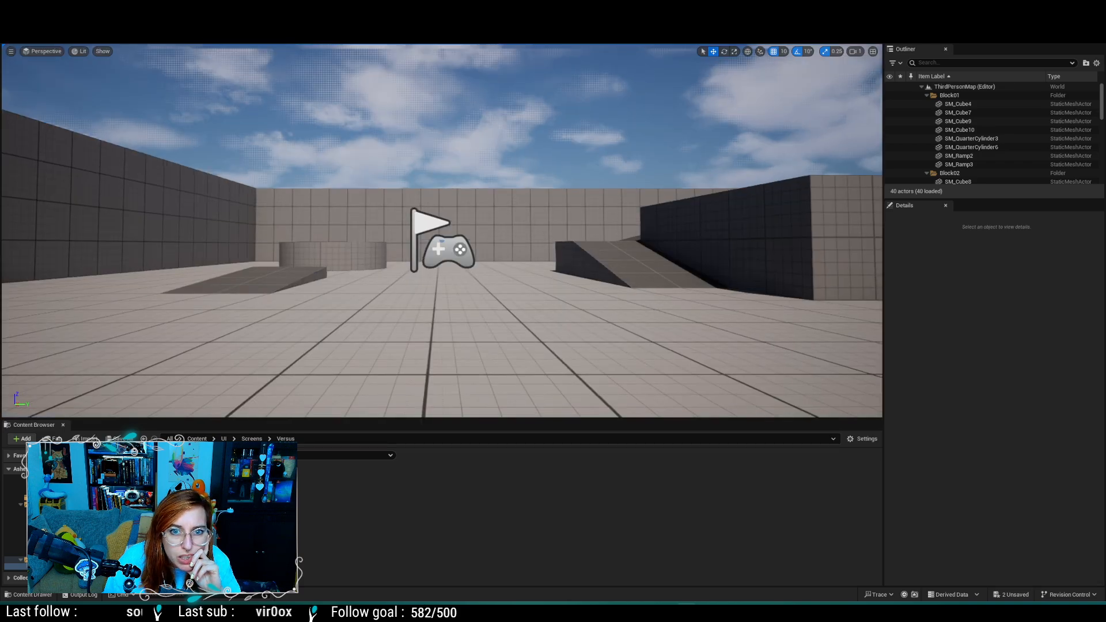
Step: Set the Height Override of the Root size box in WBP_Prefab_NavPrompt to 60 and save the widget
key("ctrl+Tab")
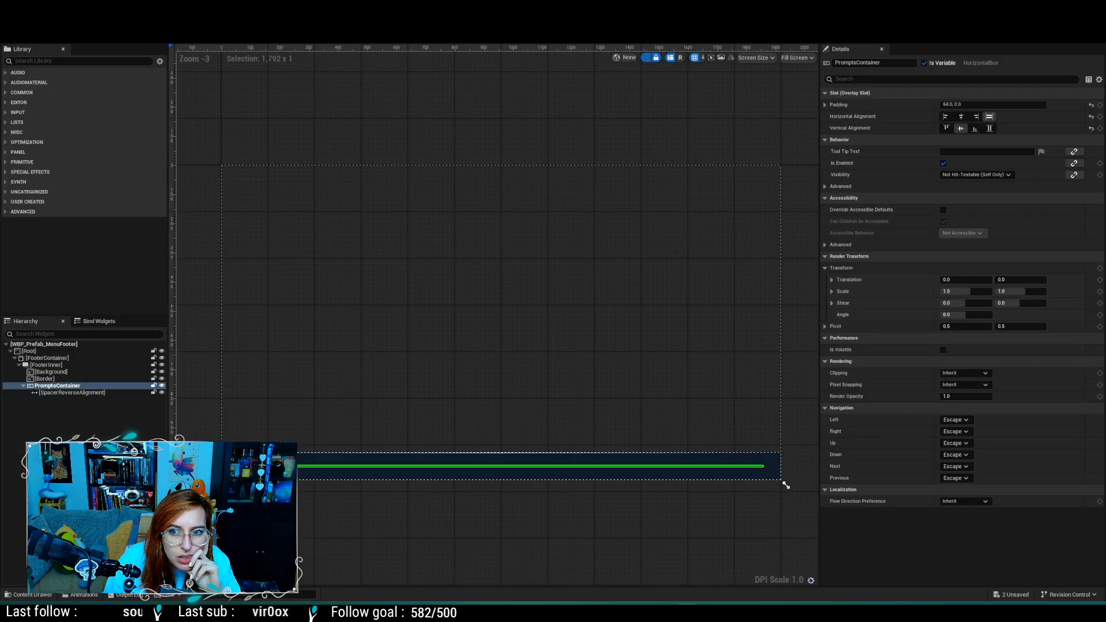
key("ctrl+Tab")
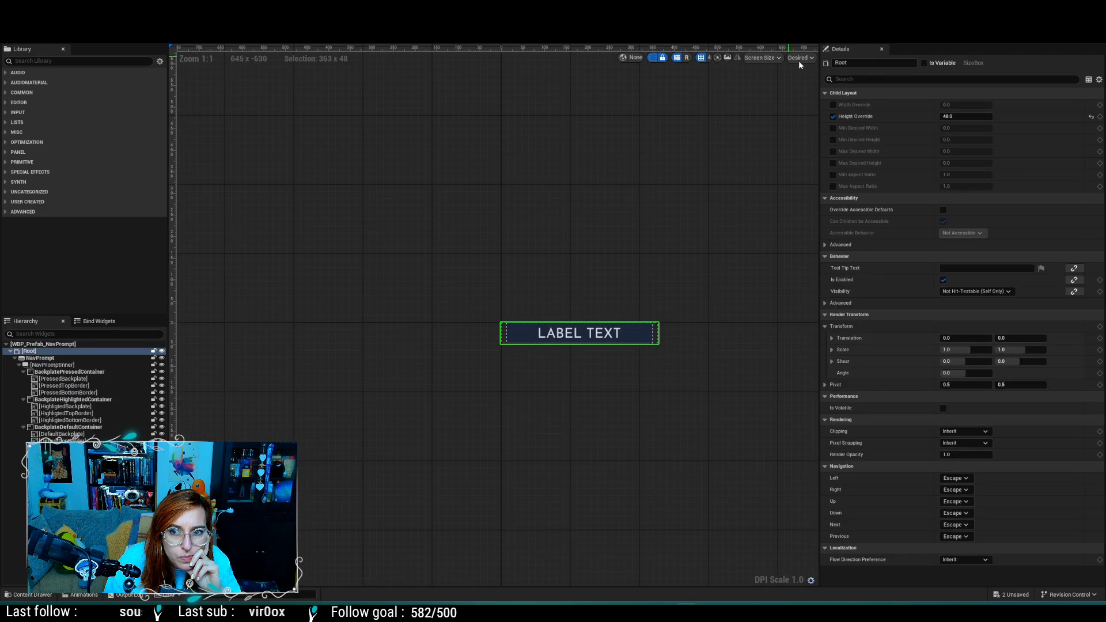
left_click(951, 116)
type("60")
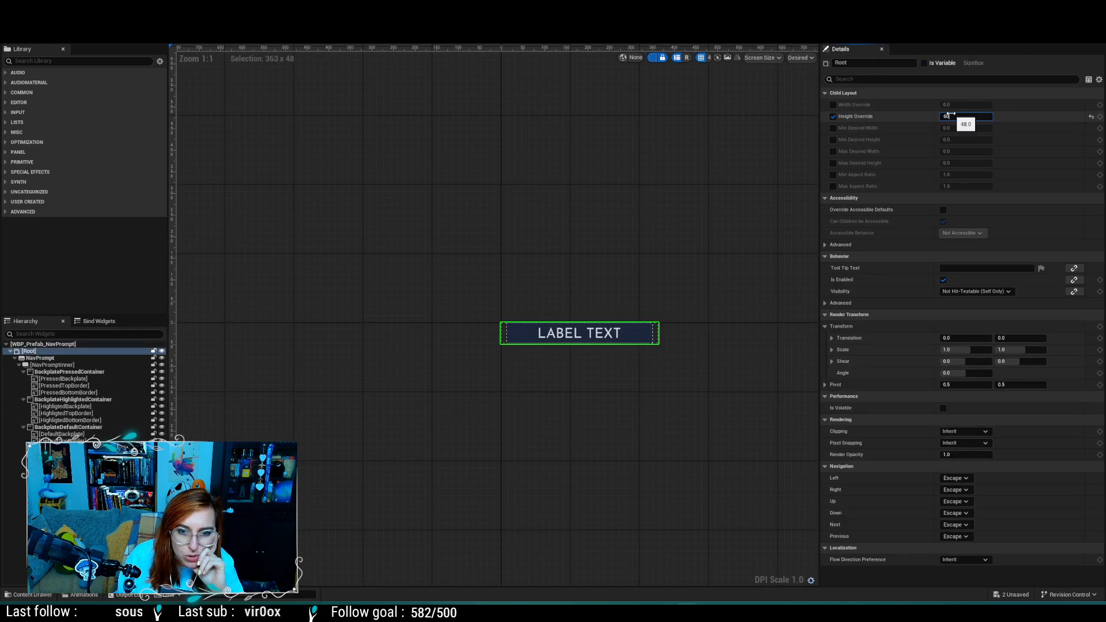
key("Return")
key("ctrl+s")
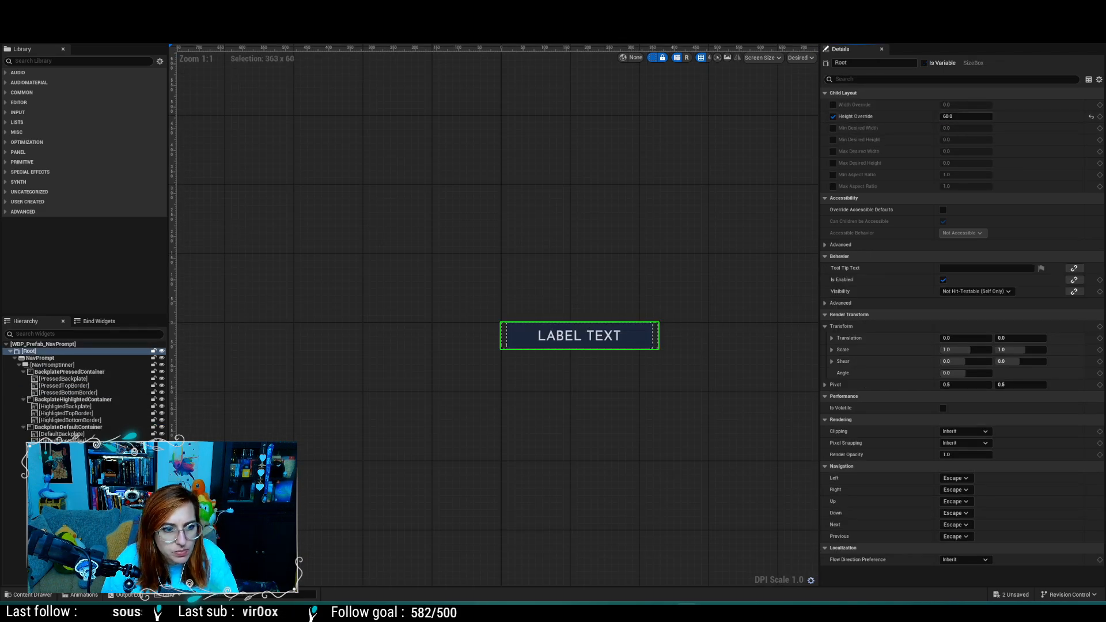
Step: Play the game again, test the Back prompt on the Versus game mode screen, and reopen Versus from the main menu
key("ctrl+Tab")
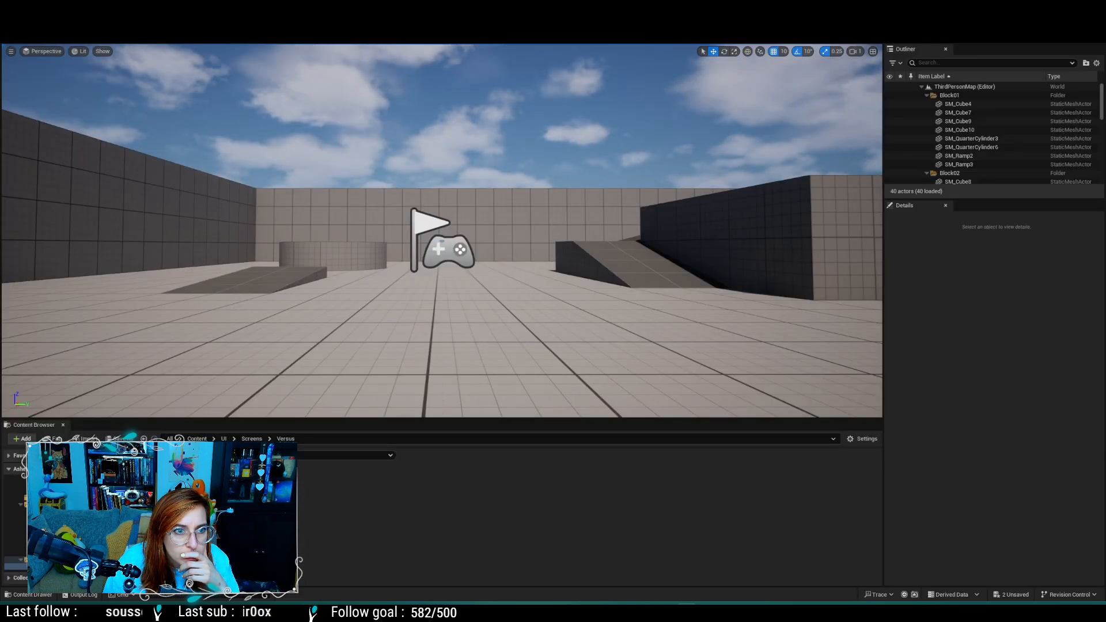
key("alt+p")
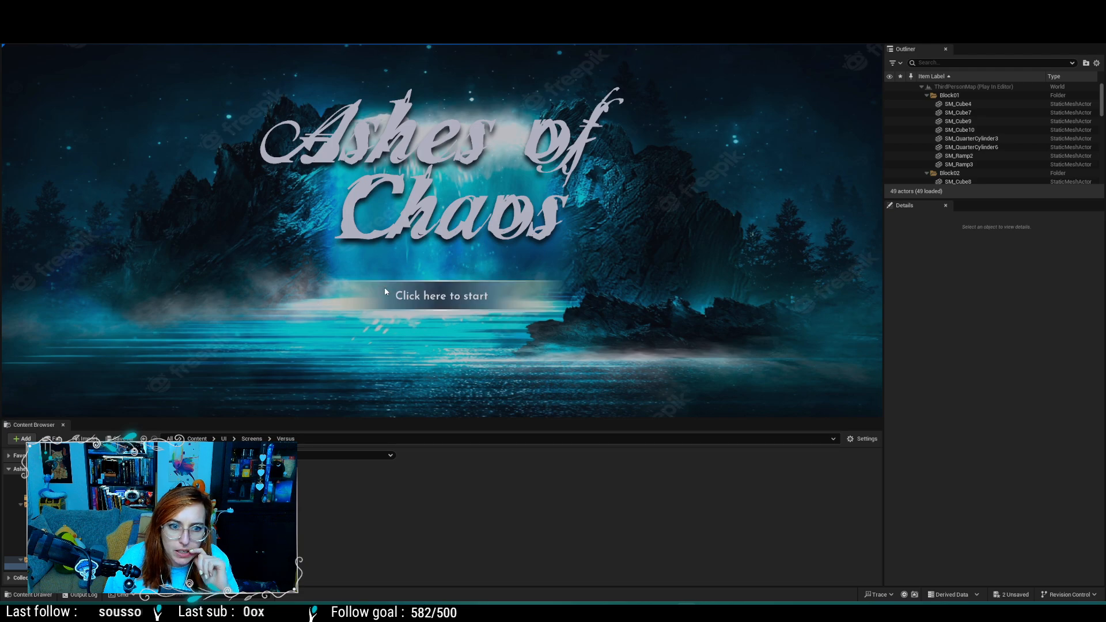
left_click(385, 288)
left_click(407, 250)
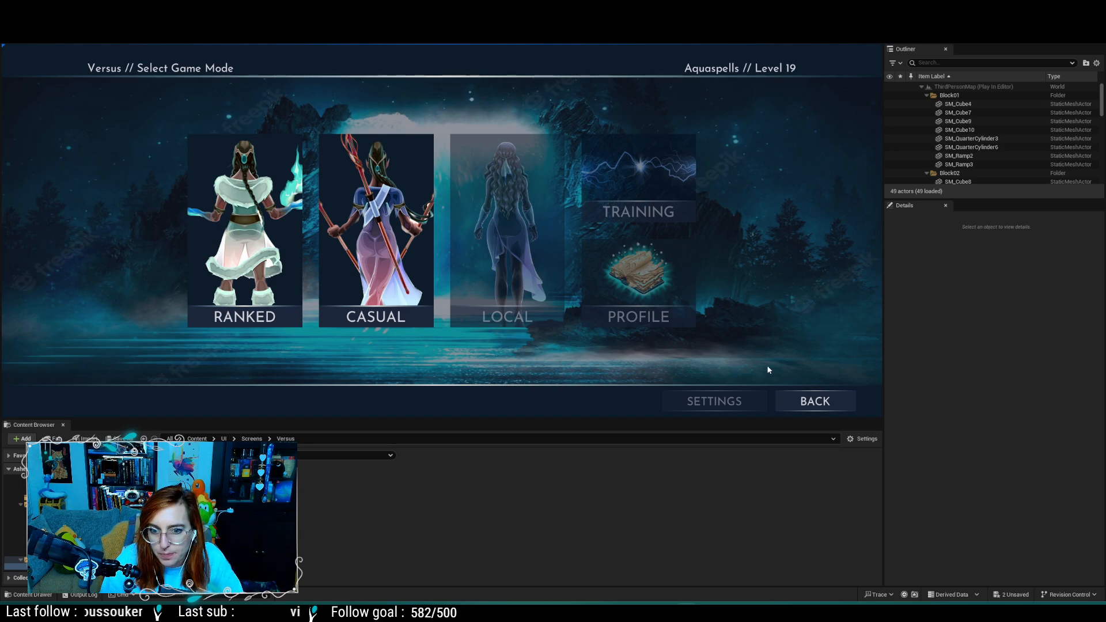
left_click(786, 395)
left_click(509, 253)
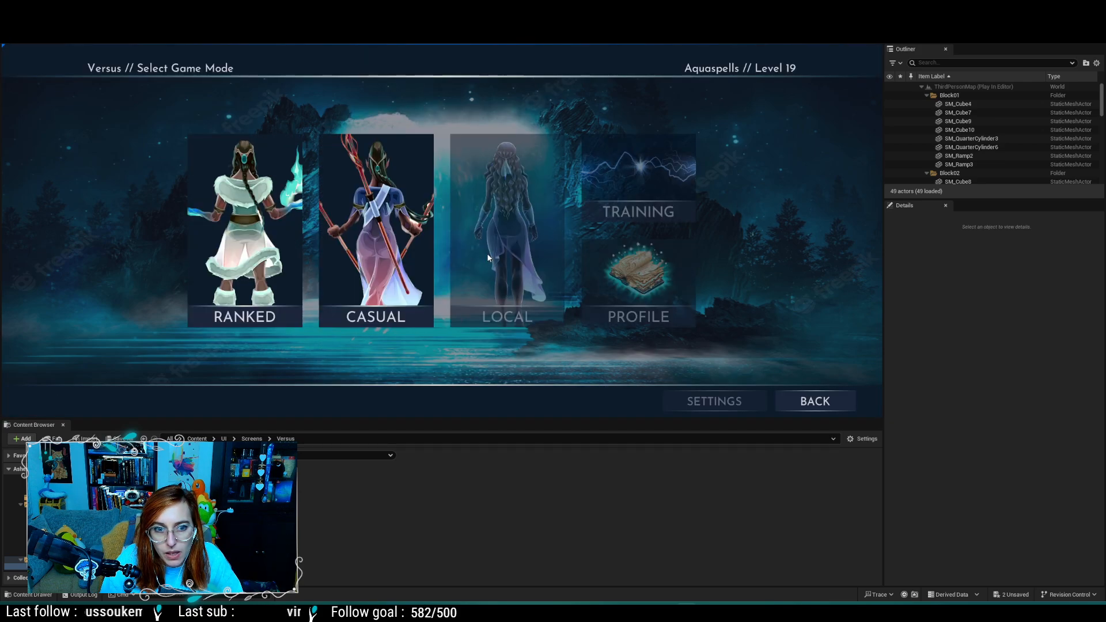
Step: Open the Ranked leaderboard screen, return to game mode selection with its Back prompt, and stop playing
left_click(231, 220)
left_click(235, 227)
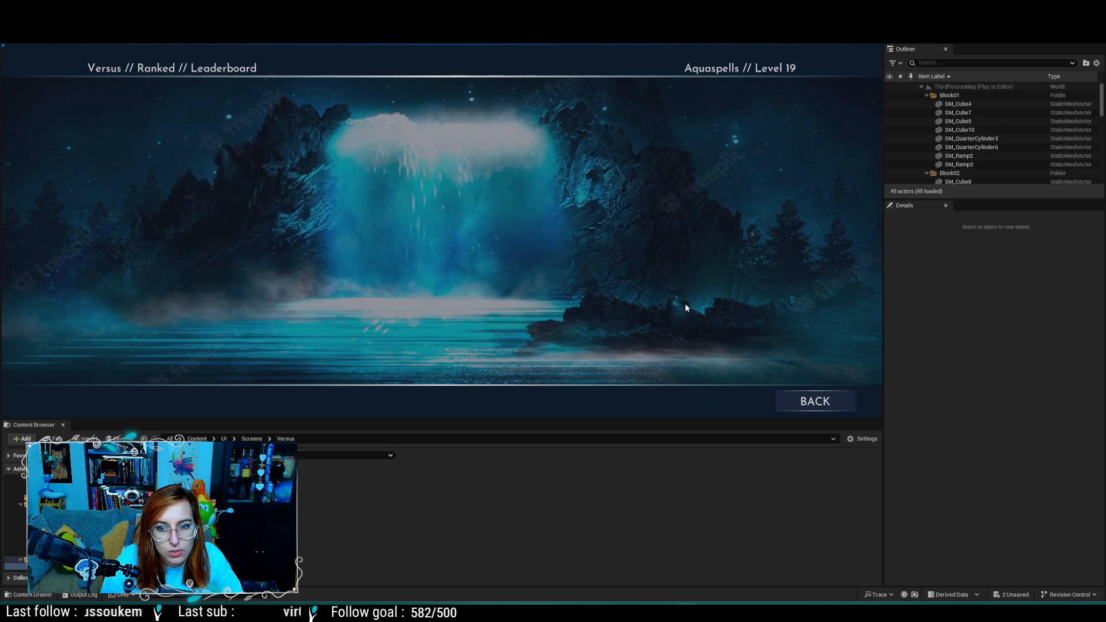
left_click(787, 394)
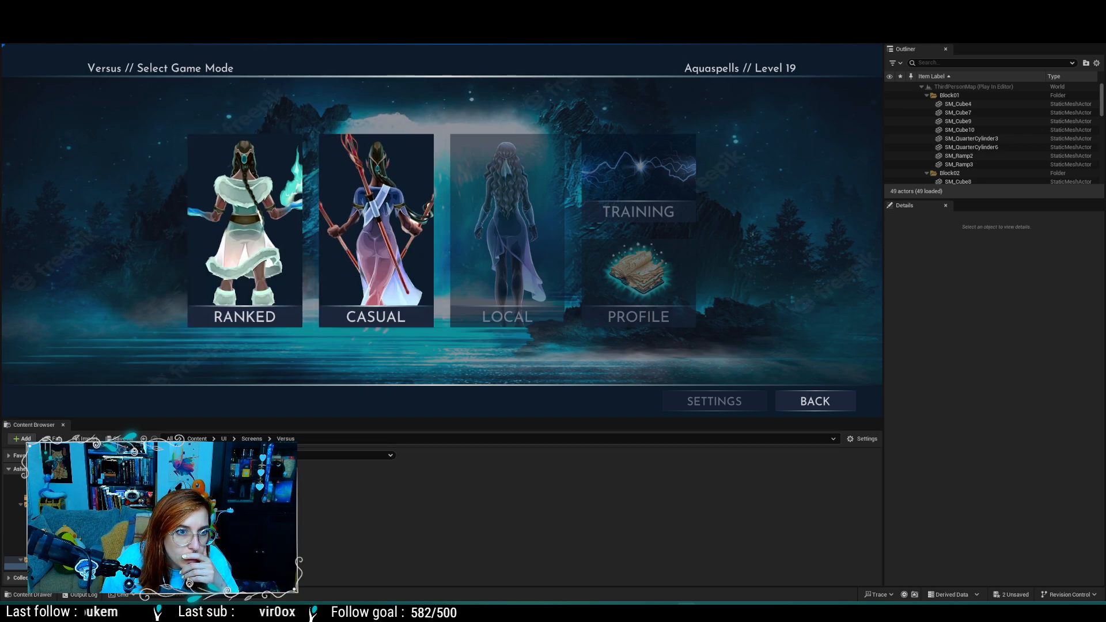
key("Escape")
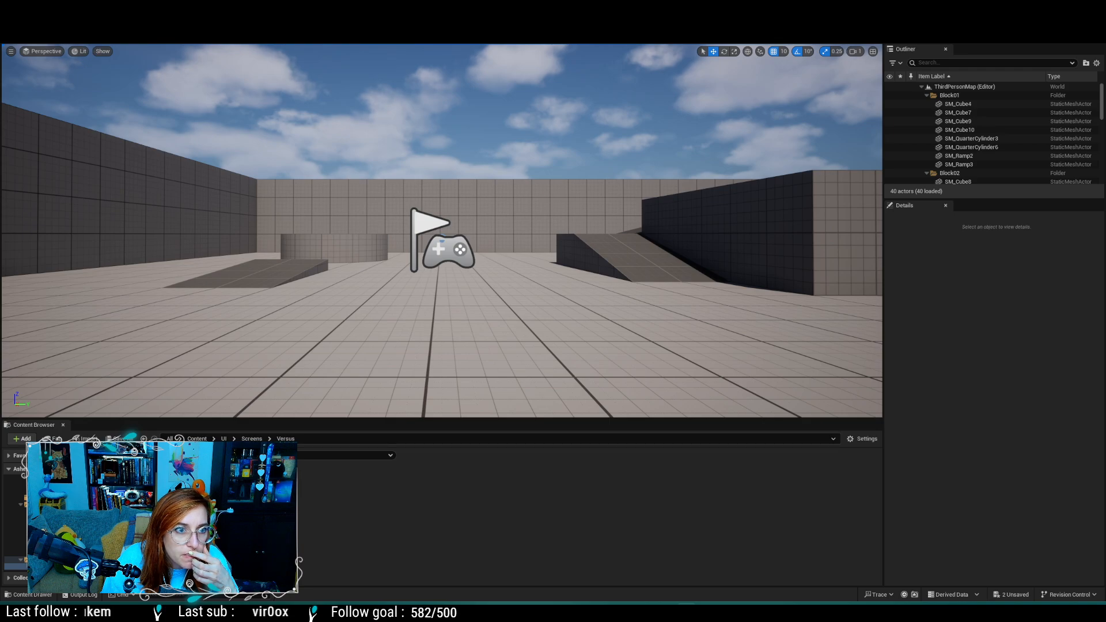
Step: Switch to GitHub Desktop and commit all changed files to master with the summary "Updates Nav Prompt dynamic functionality"
left_click(150, 24)
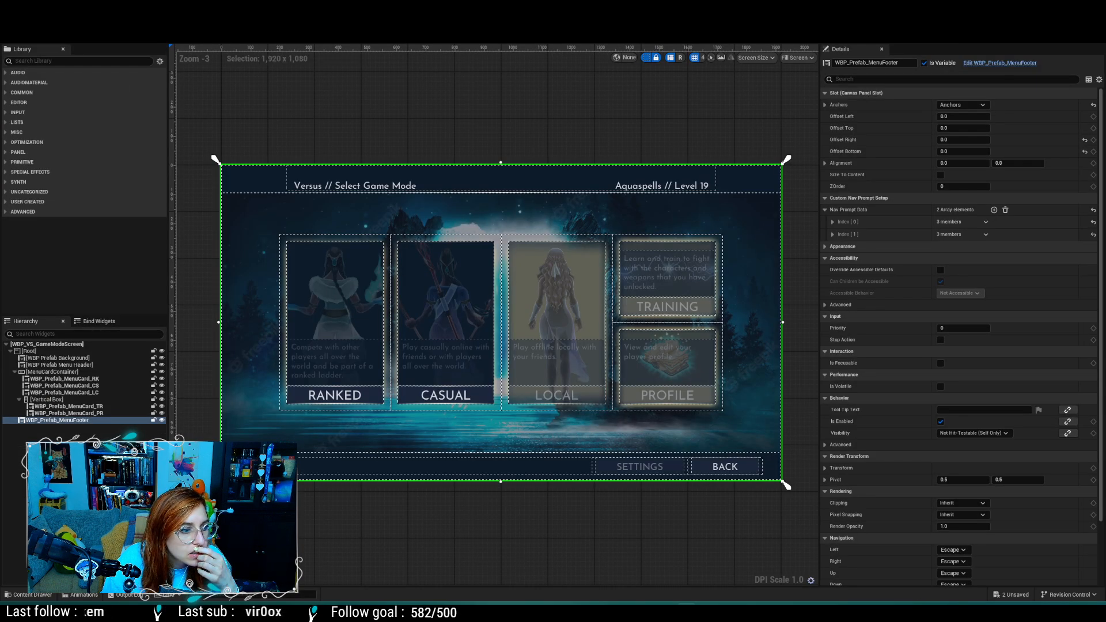
key("alt+Tab")
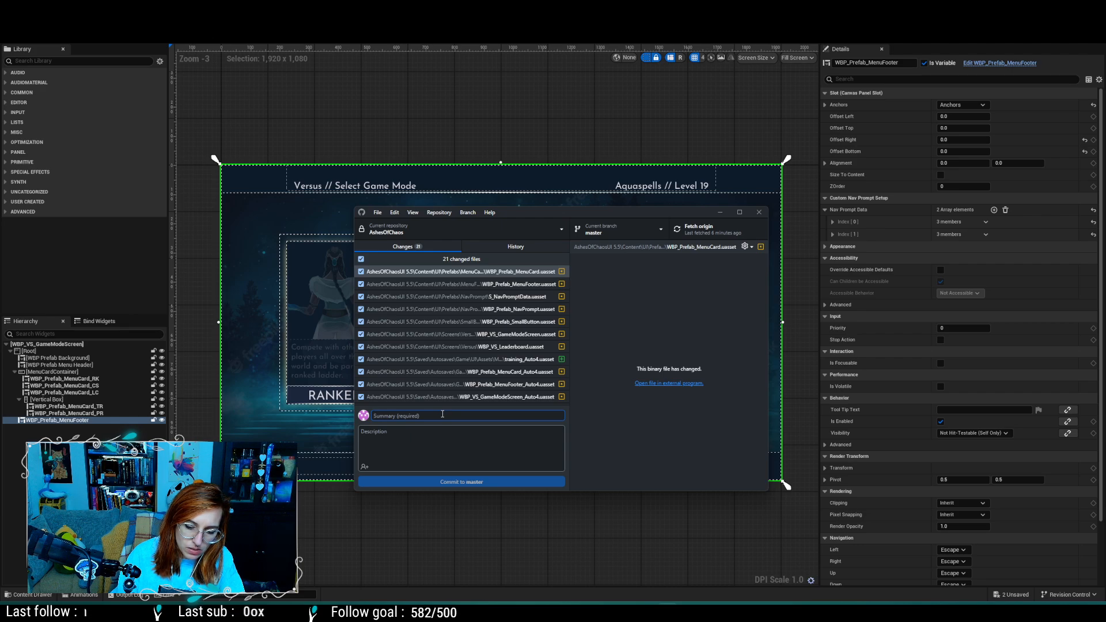
type("Upd")
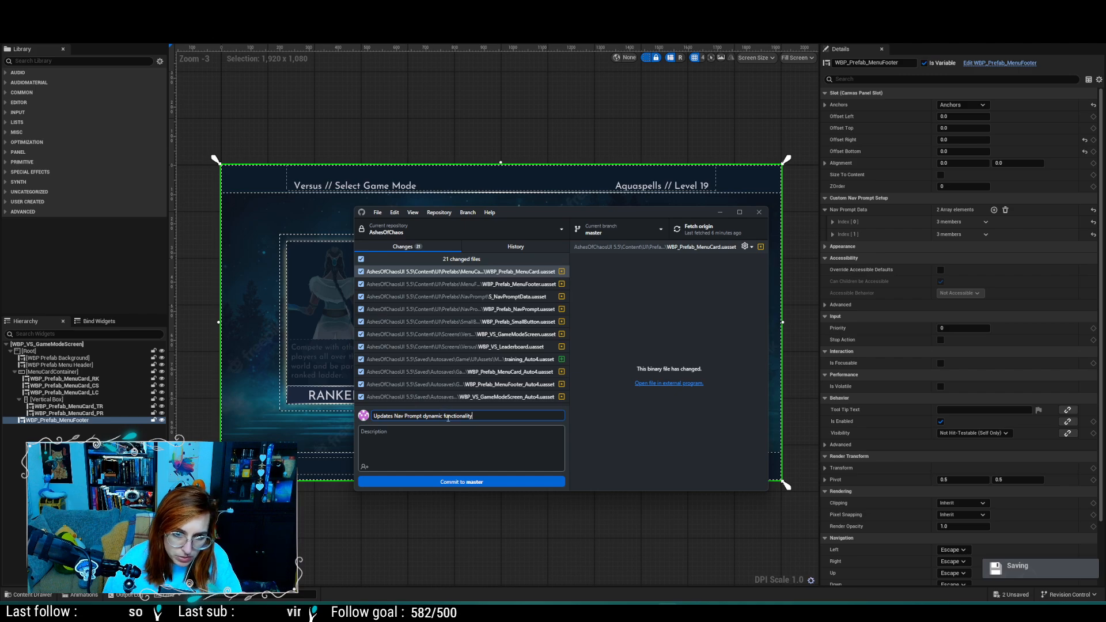
left_click(493, 483)
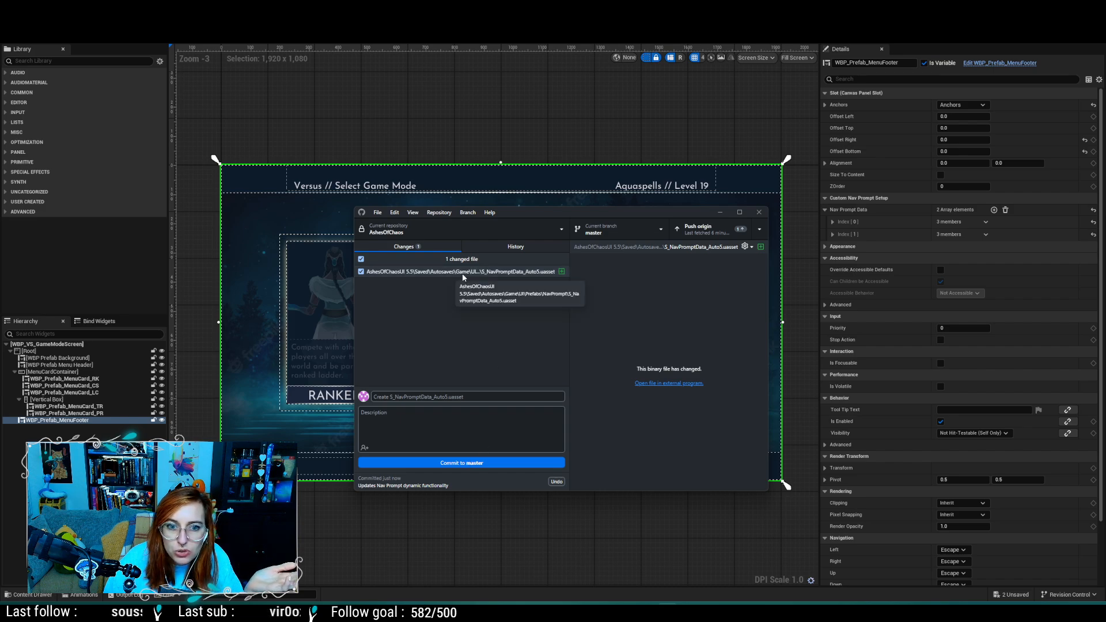
Step: Commit the remaining S_NavPromptData_Auto5.uasset autosave to master, push the commits to origin, and minimize GitHub Desktop
left_click(423, 464)
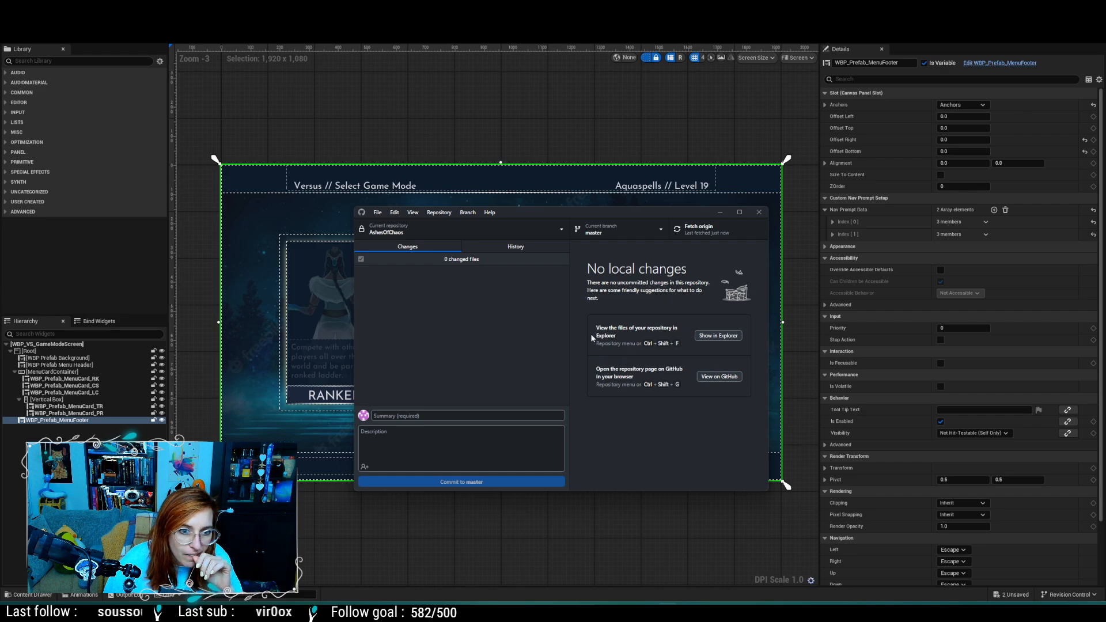
left_click(720, 212)
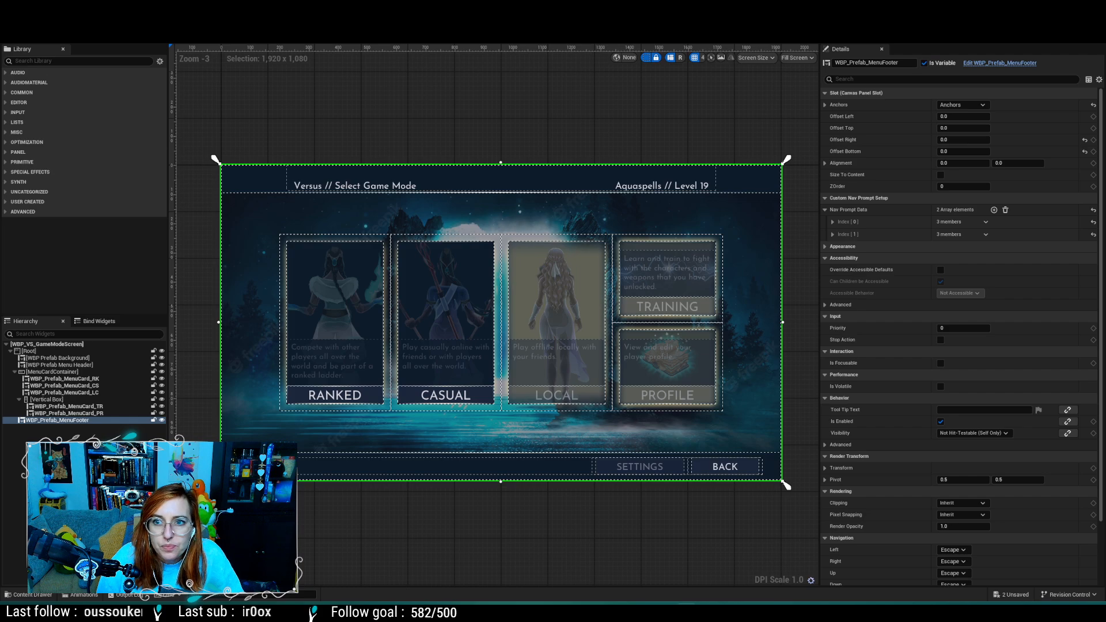
Step: Bring up the WBP_VS_Leaderboard widget, switch to Adobe XD, and examine the Ranked leaderboard and Casual game mode mockups
left_click(461, 20)
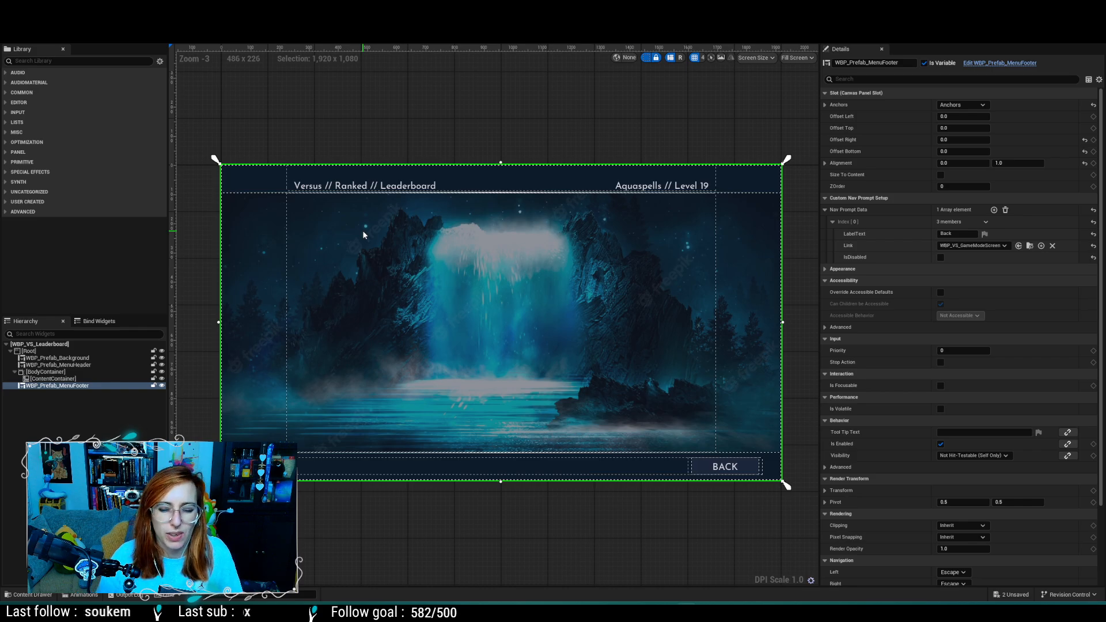
left_click(660, 611)
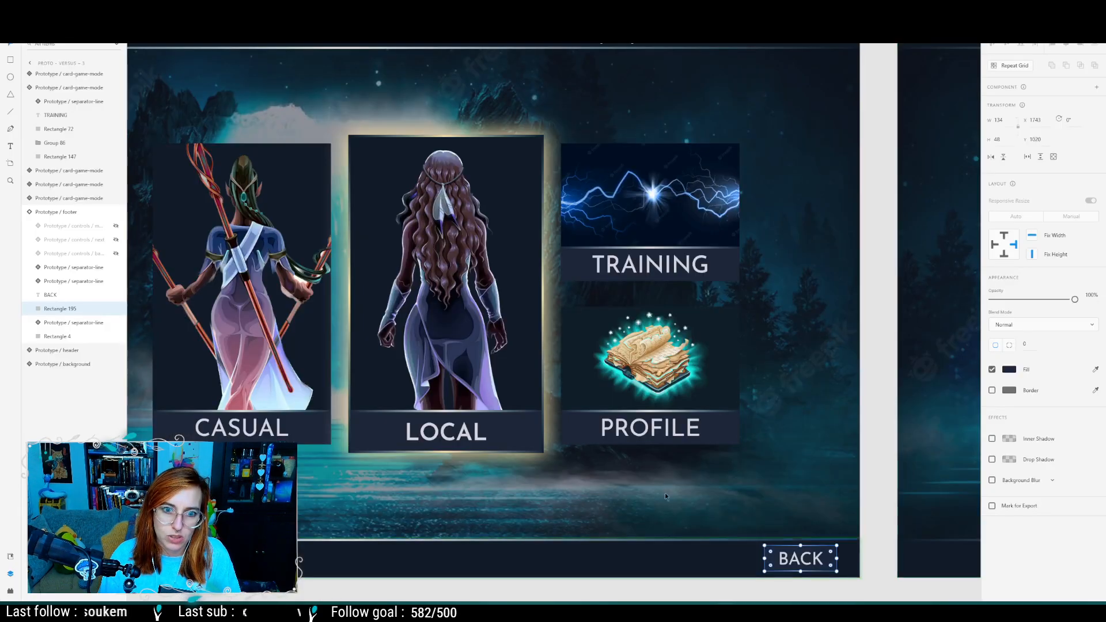
scroll(467, 251, "down", 10, "ctrl")
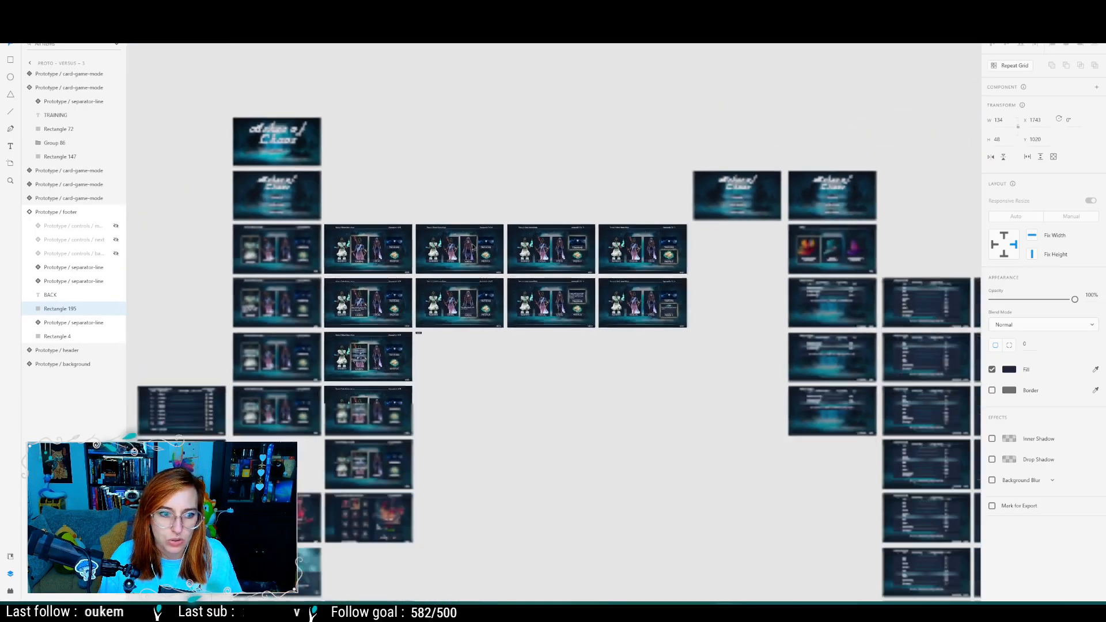
middle_click_drag(471, 423, 638, 218)
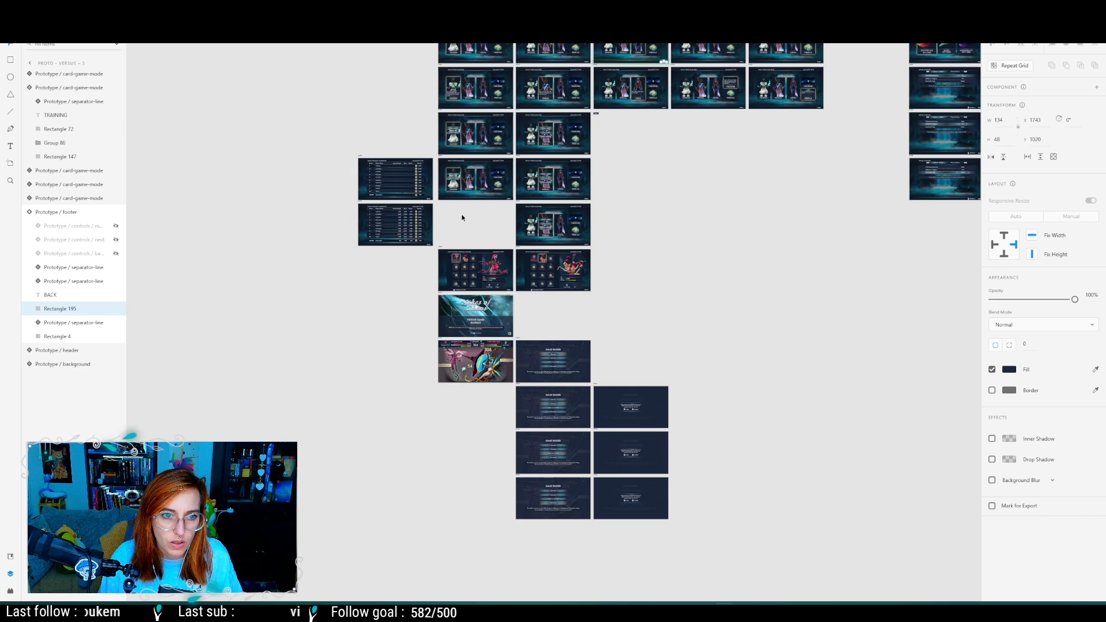
scroll(384, 183, "up", 8, "ctrl")
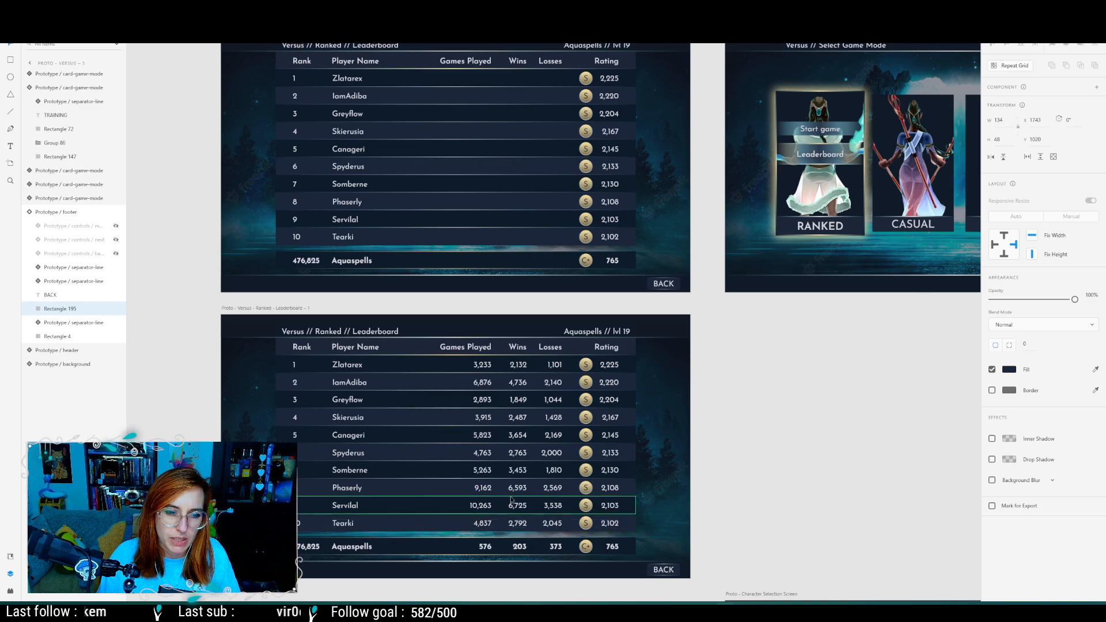
middle_click_drag(719, 403, 373, 395)
middle_click_drag(486, 400, 159, 507)
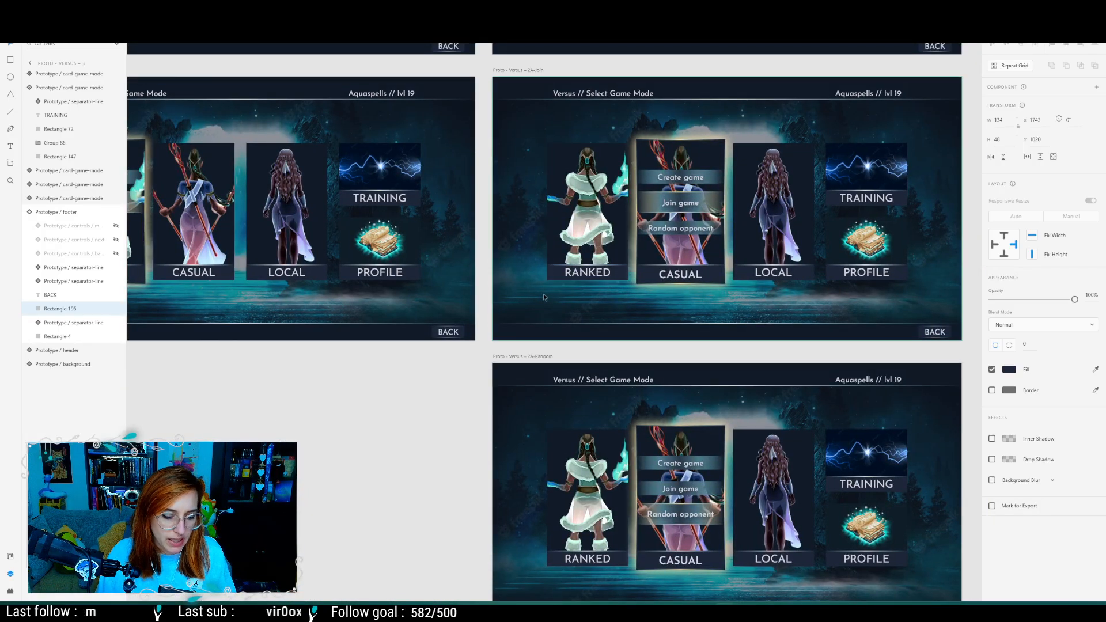
Step: Examine the Settings and Controller settings artboards, including their cards and footer prompts
scroll(544, 297, "down", 5, "ctrl")
middle_click_drag(961, 227, 311, 605)
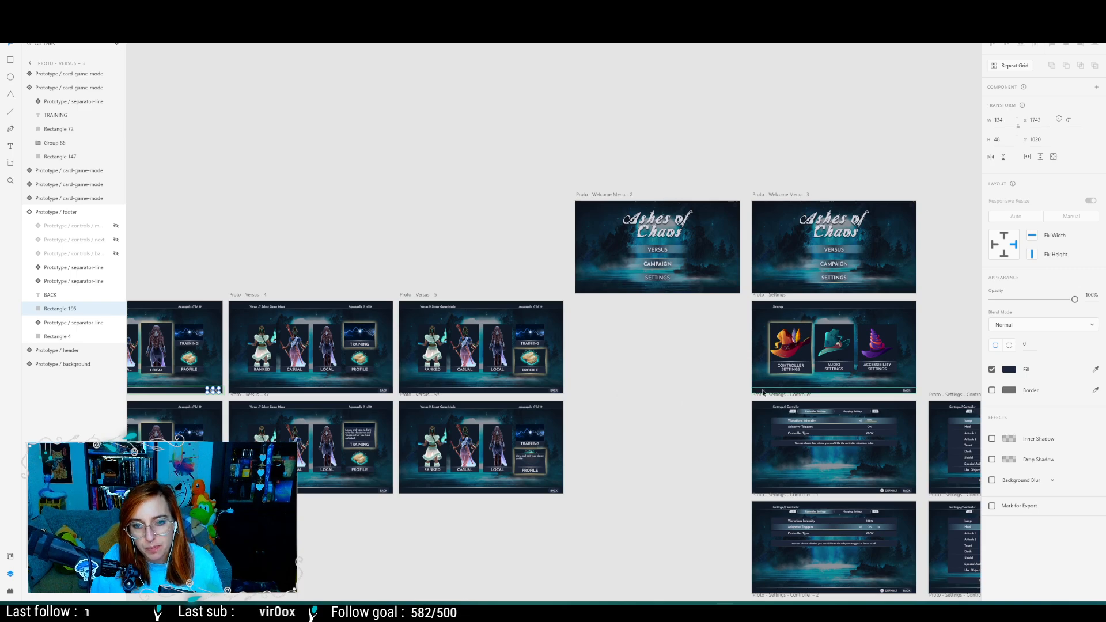
scroll(817, 354, "up", 3)
scroll(817, 355, "down", 2)
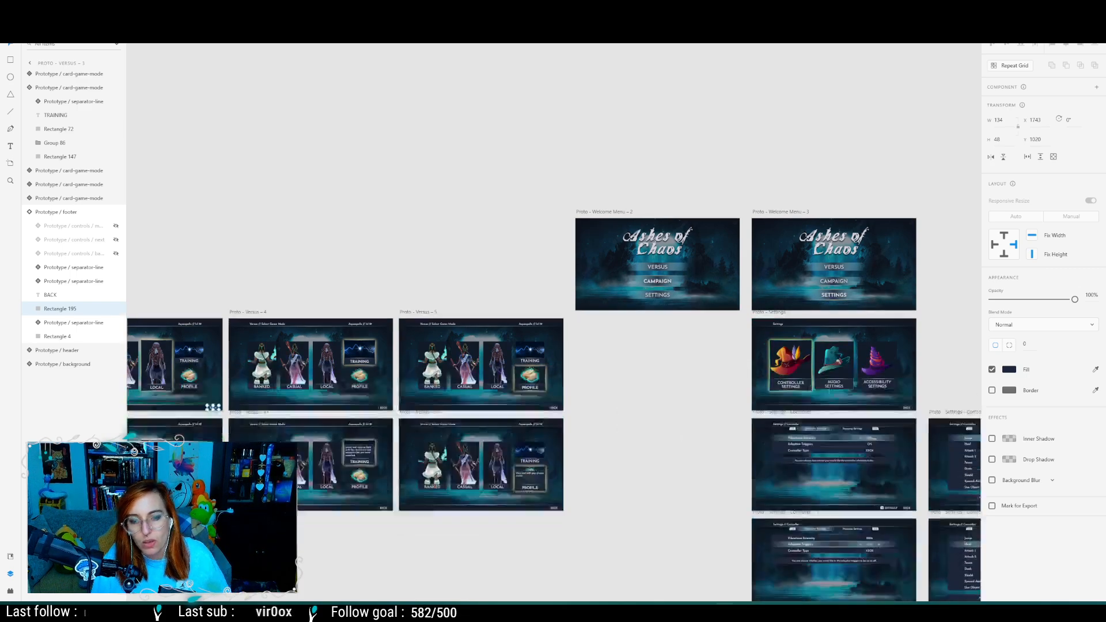
scroll(837, 390, "up", 5, "ctrl")
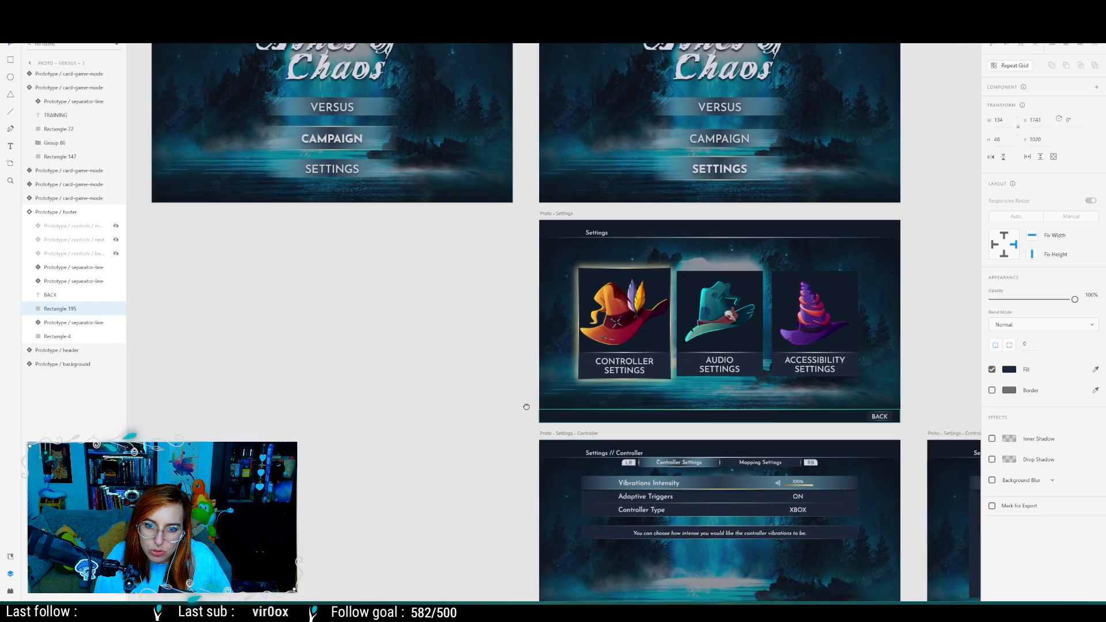
middle_click_drag(622, 399, 568, 382)
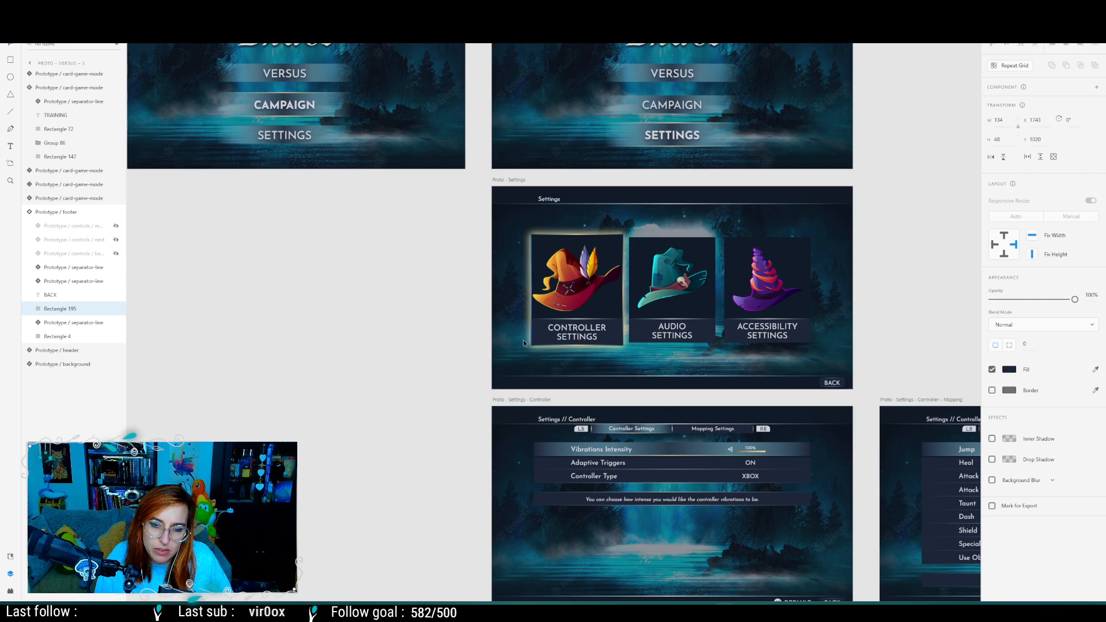
scroll(479, 328, "down", 2)
scroll(438, 333, "up", 2)
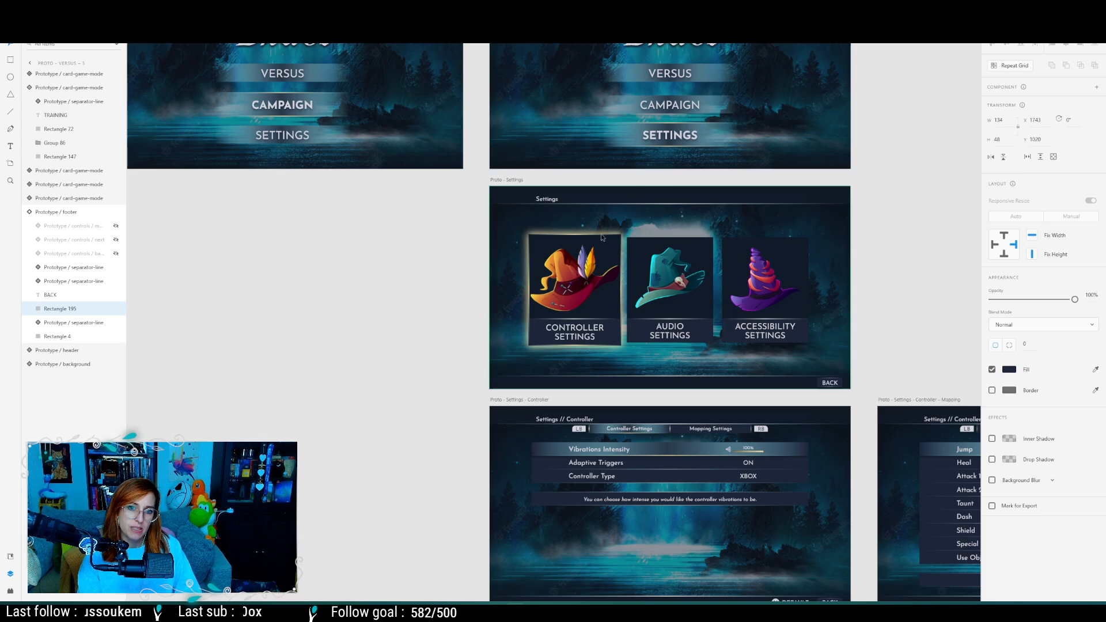
Step: Select the Controller Settings card and the Ranked card on the Versus artboard in turn, and compare their size, layout and component states
left_click(578, 291)
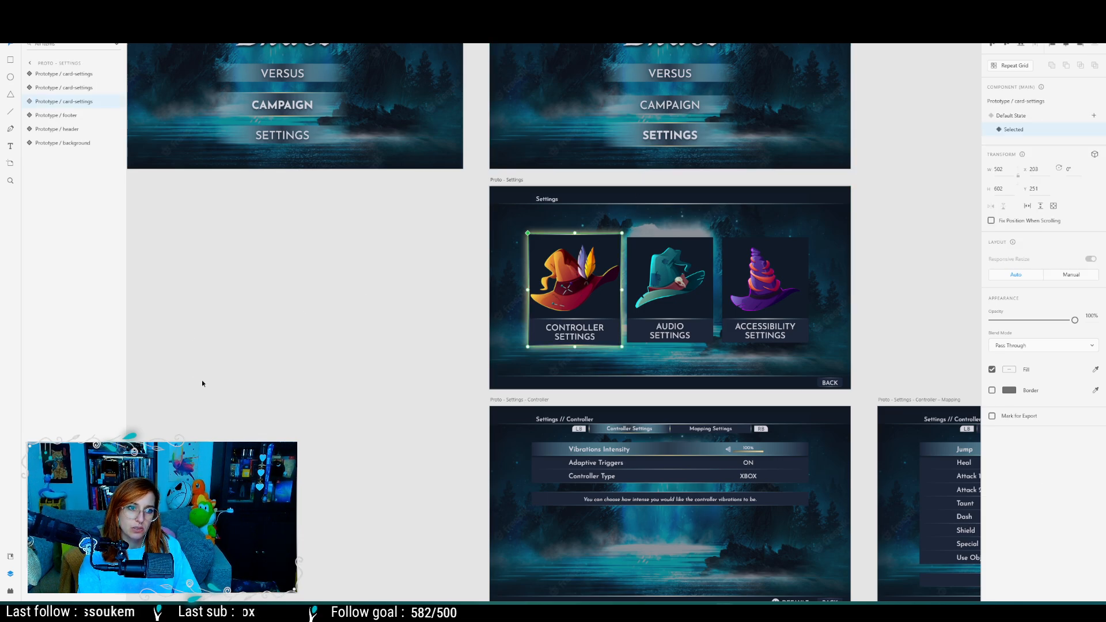
middle_click_drag(202, 381, 1064, 368)
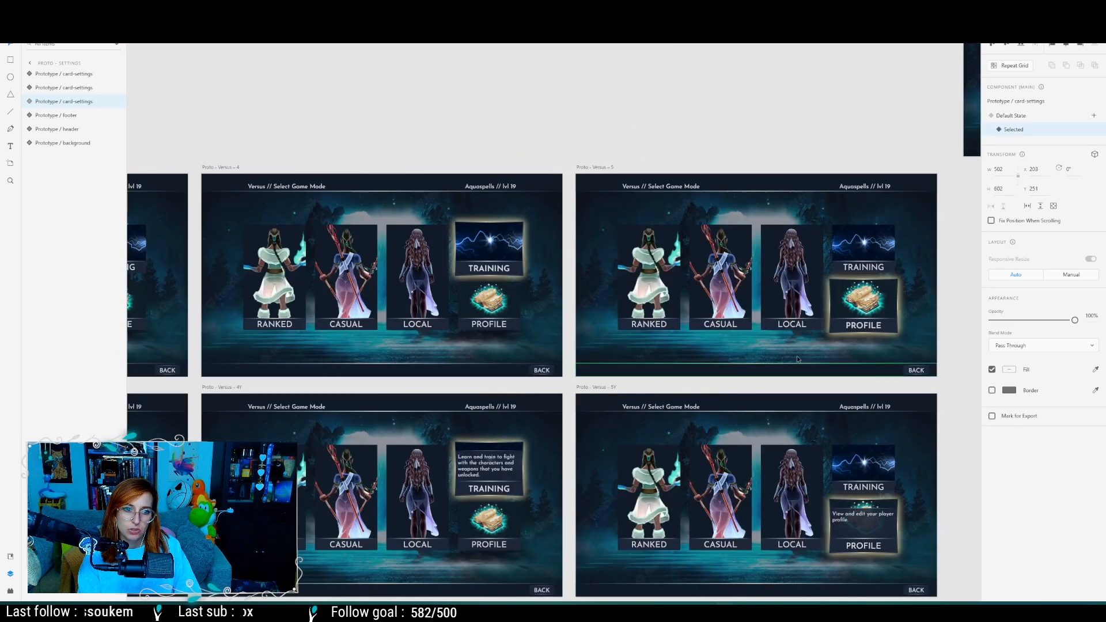
left_click(270, 293)
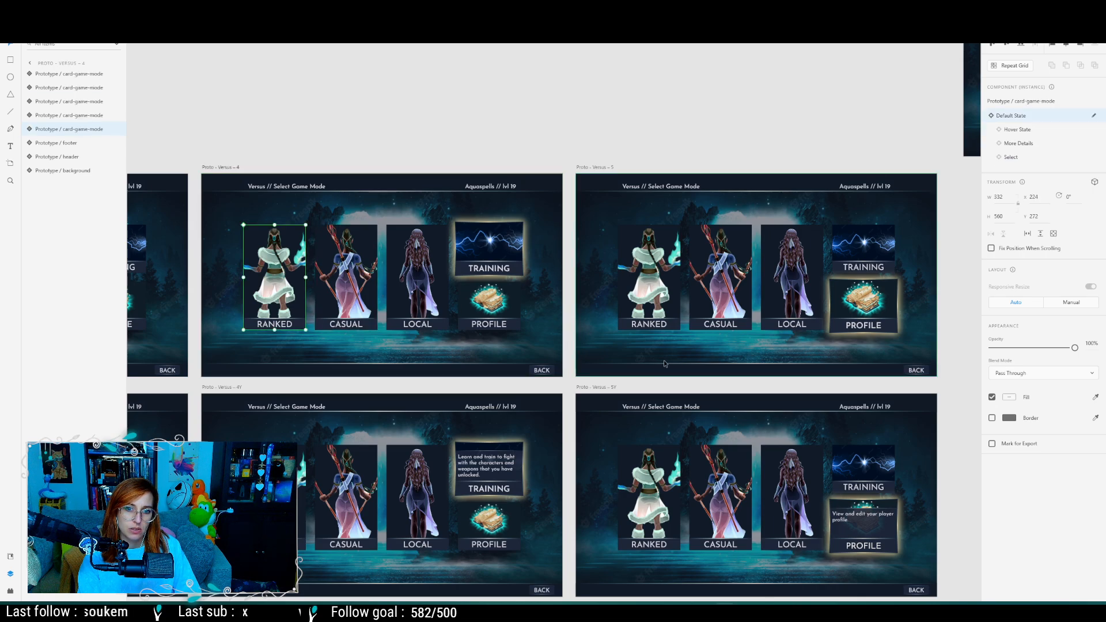
middle_click_drag(713, 349, 222, 336)
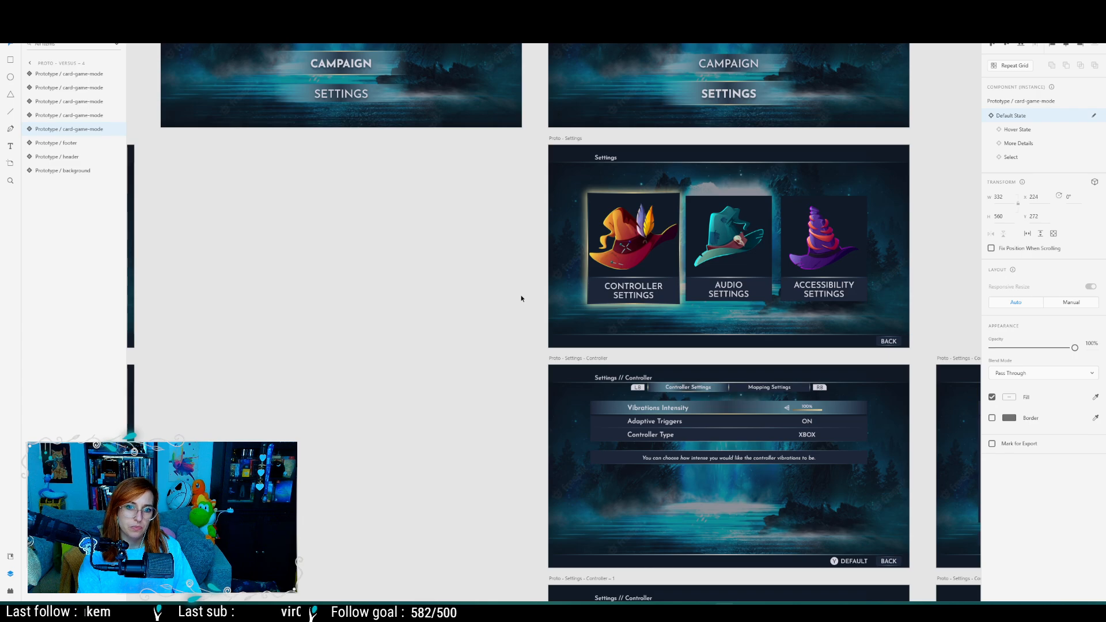
middle_click_drag(457, 337, 931, 420)
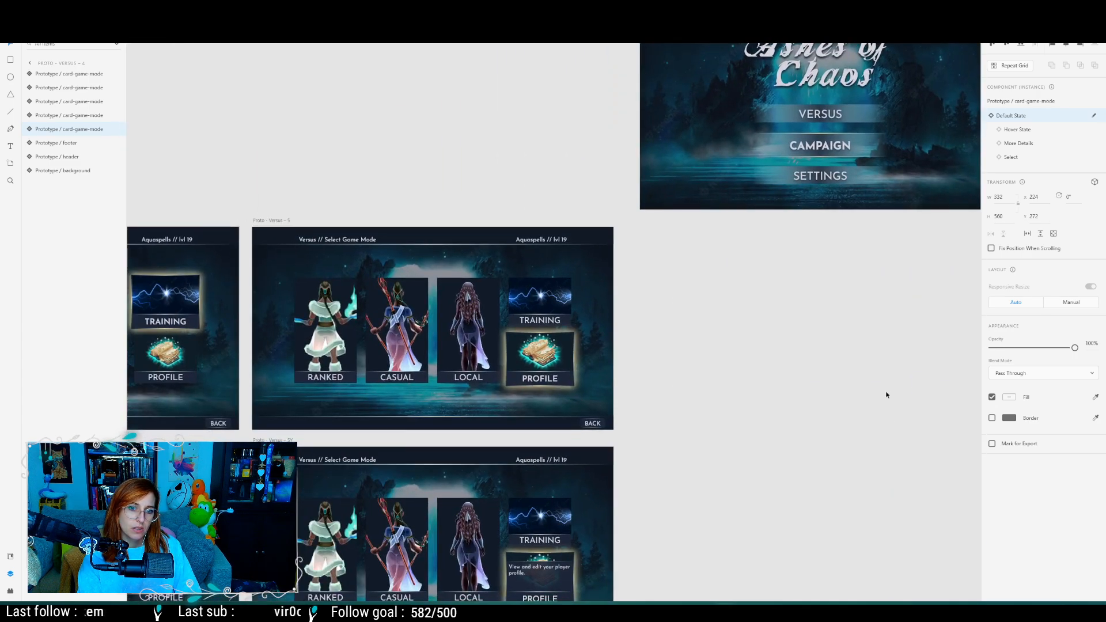
middle_click_drag(706, 330, 548, 284)
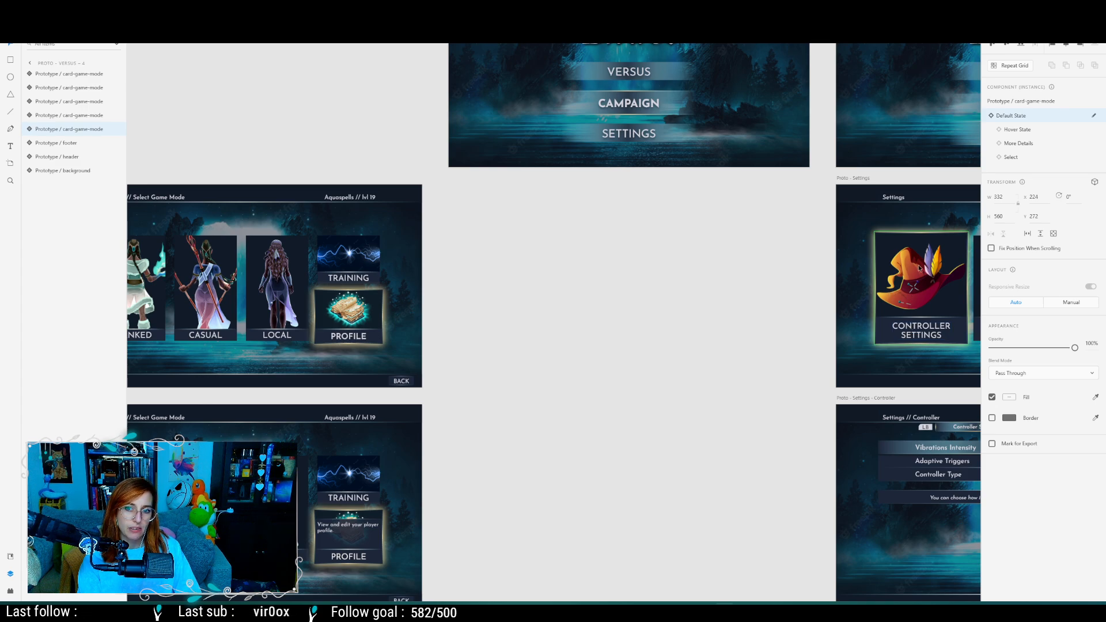
middle_click_drag(536, 431, 1105, 434)
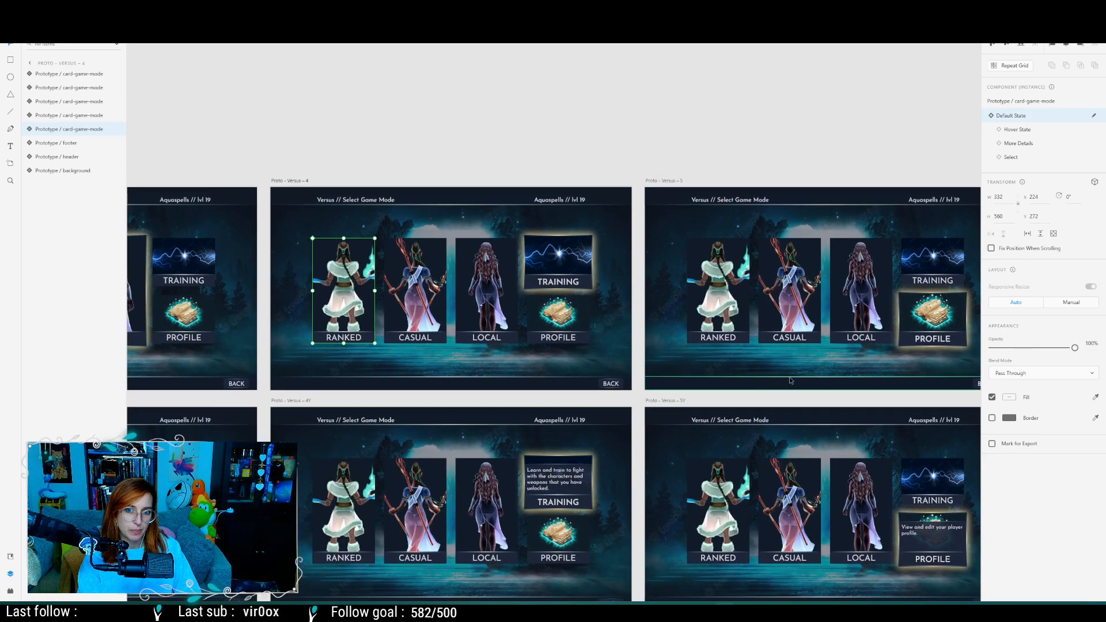
middle_click_drag(763, 369, 478, 345)
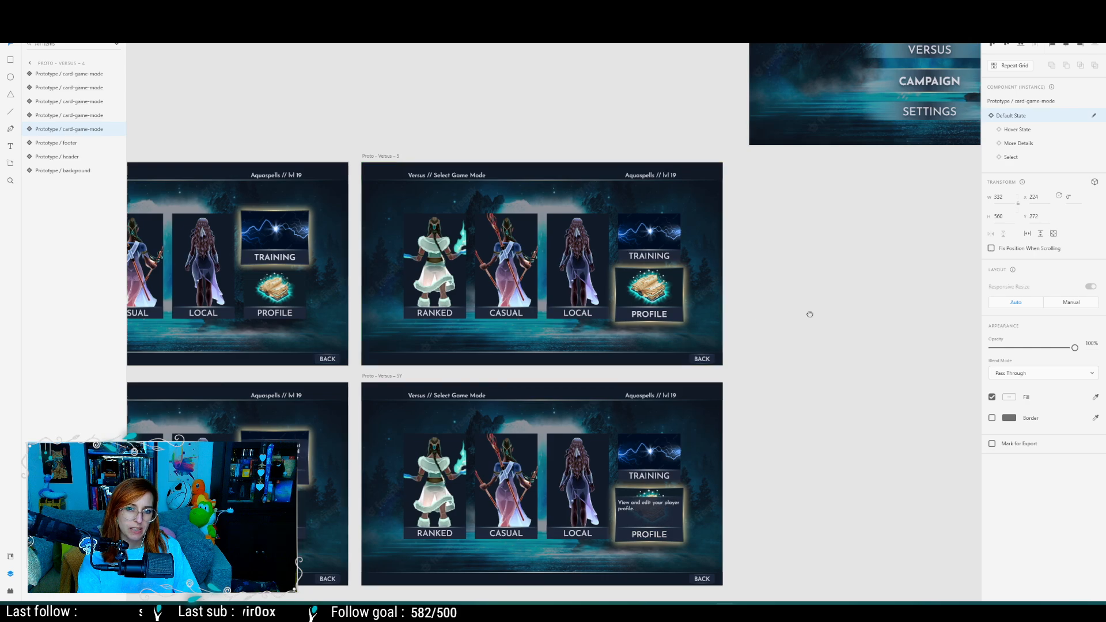
middle_click_drag(783, 313, 322, 380)
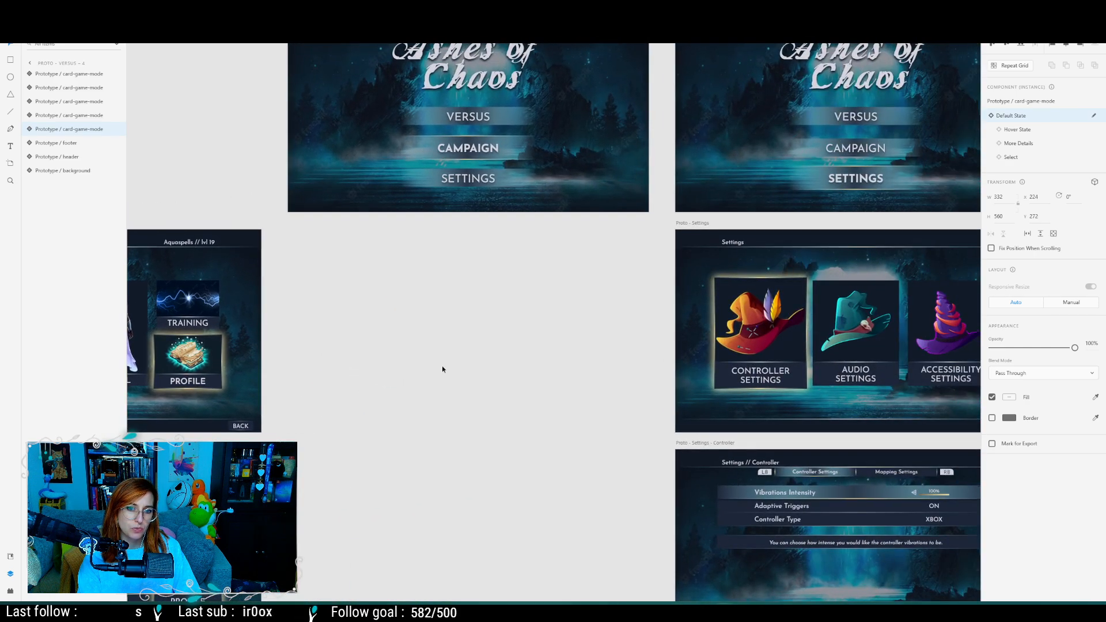
middle_click_drag(485, 413, 211, 374)
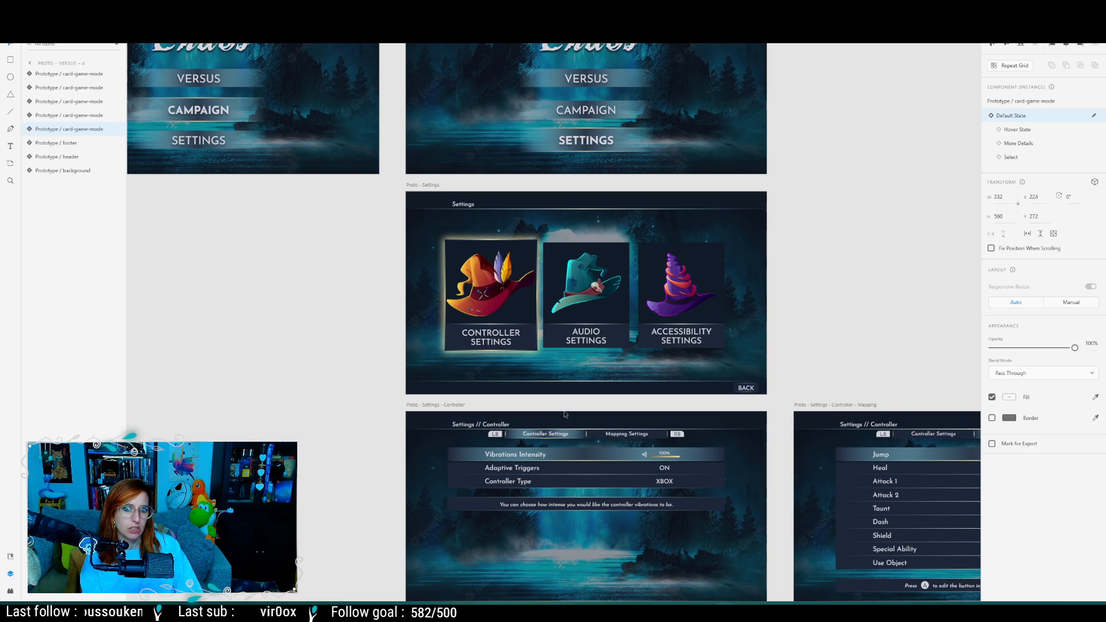
Step: Switch back to Unreal, open WBP_Prefab_MenuCard, select PressedContainer, and expand MoreDetailsContainer and HoveredContainer to inspect their widget hierarchy
key("alt+Tab")
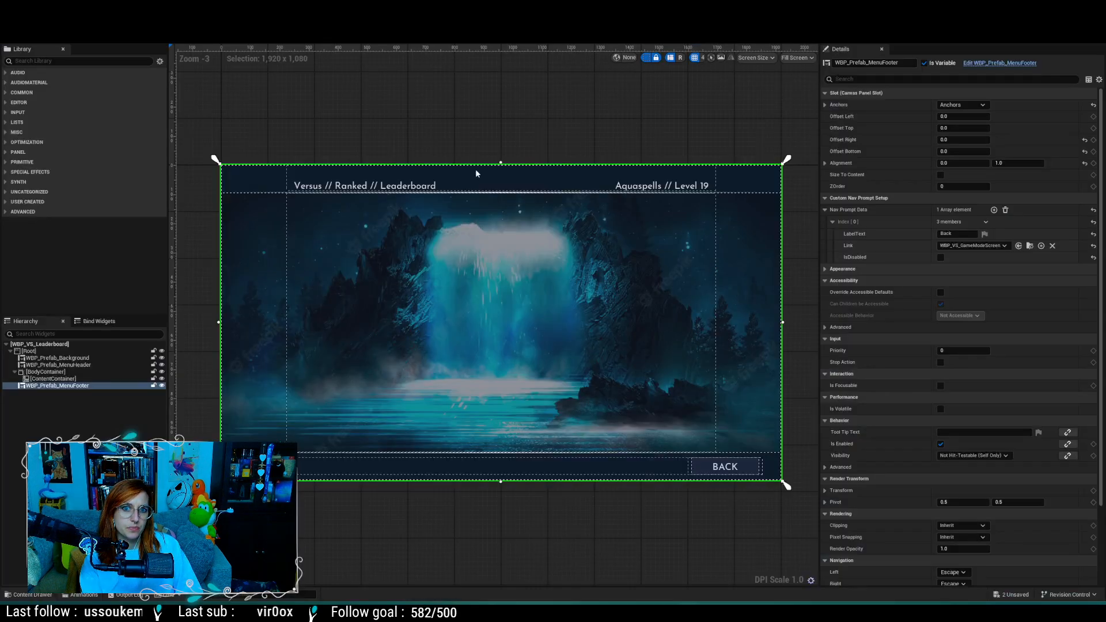
key("ctrl+Tab")
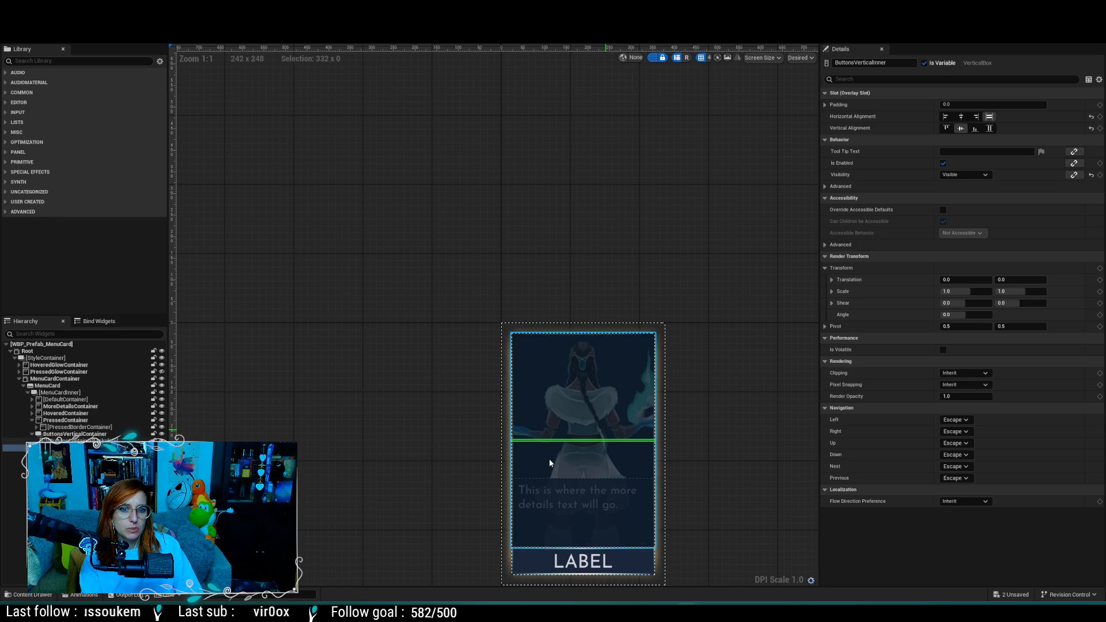
right_click_drag(438, 485, 387, 330)
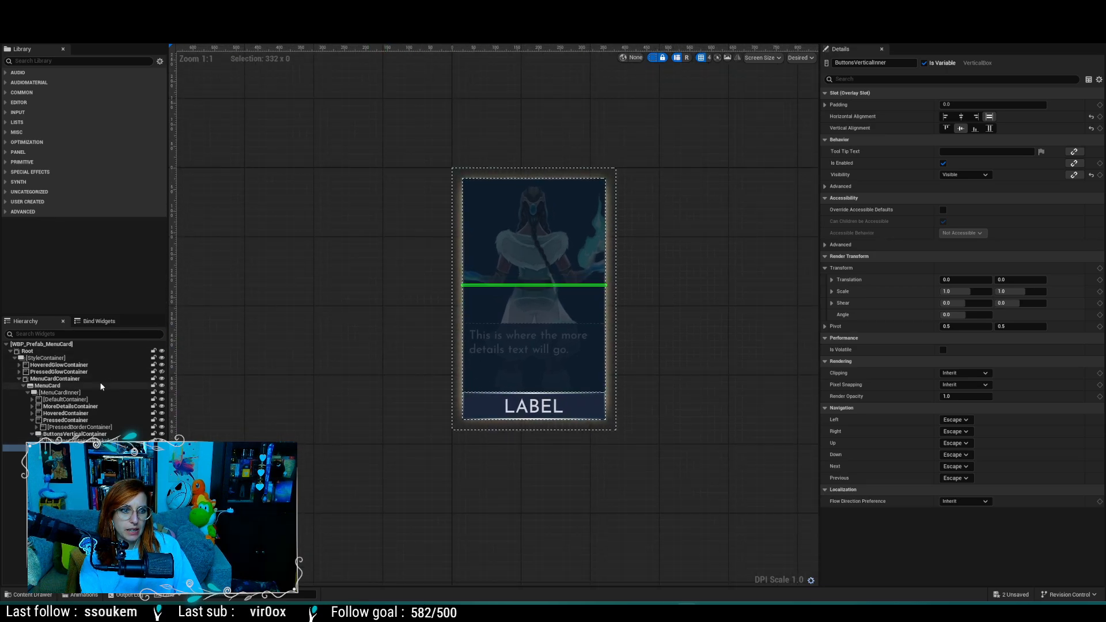
left_click(64, 420)
left_click(33, 407)
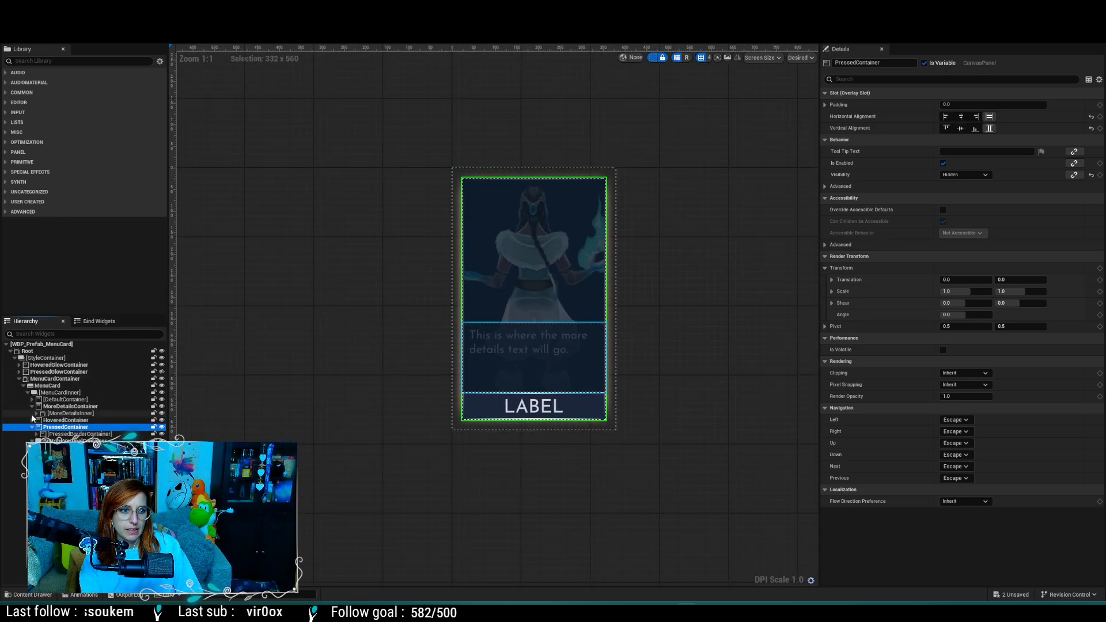
left_click(37, 413)
left_click(44, 420)
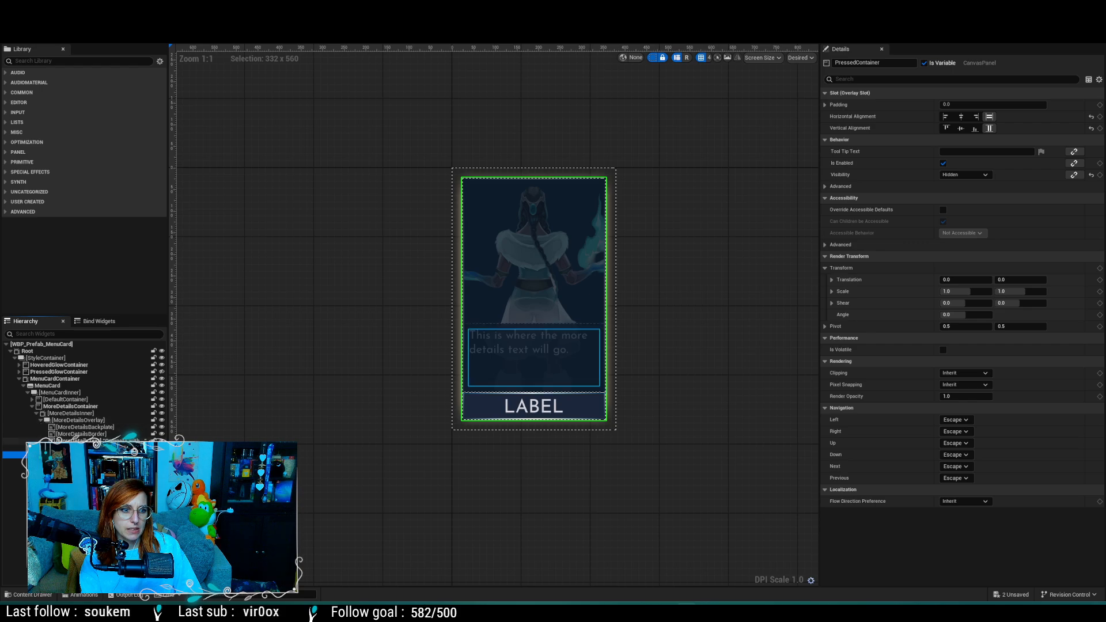
left_click(32, 448)
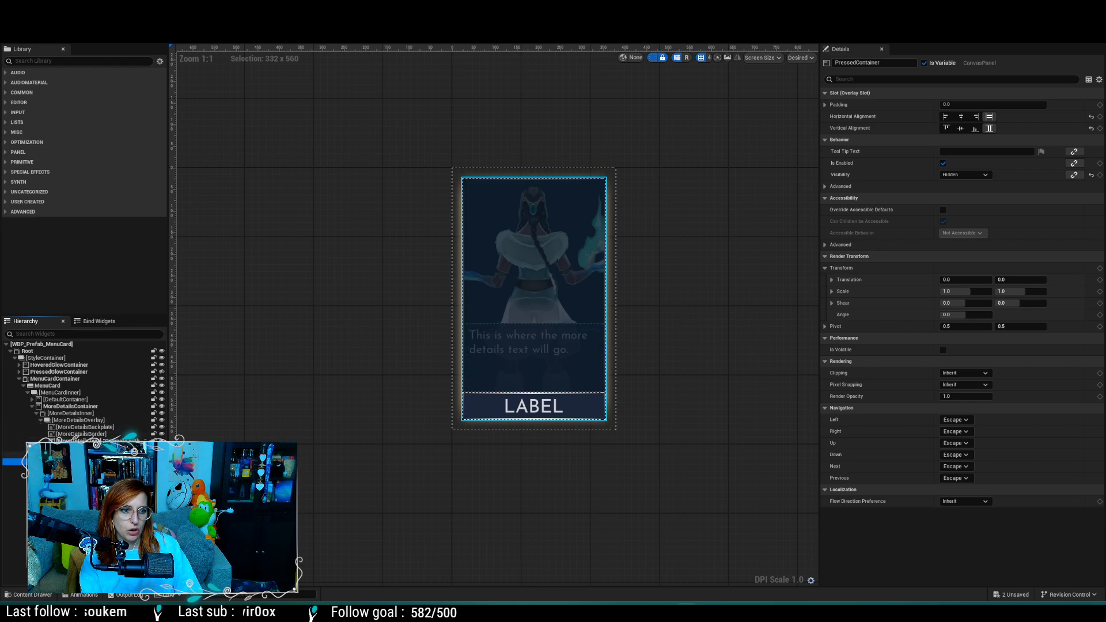
left_click(36, 455)
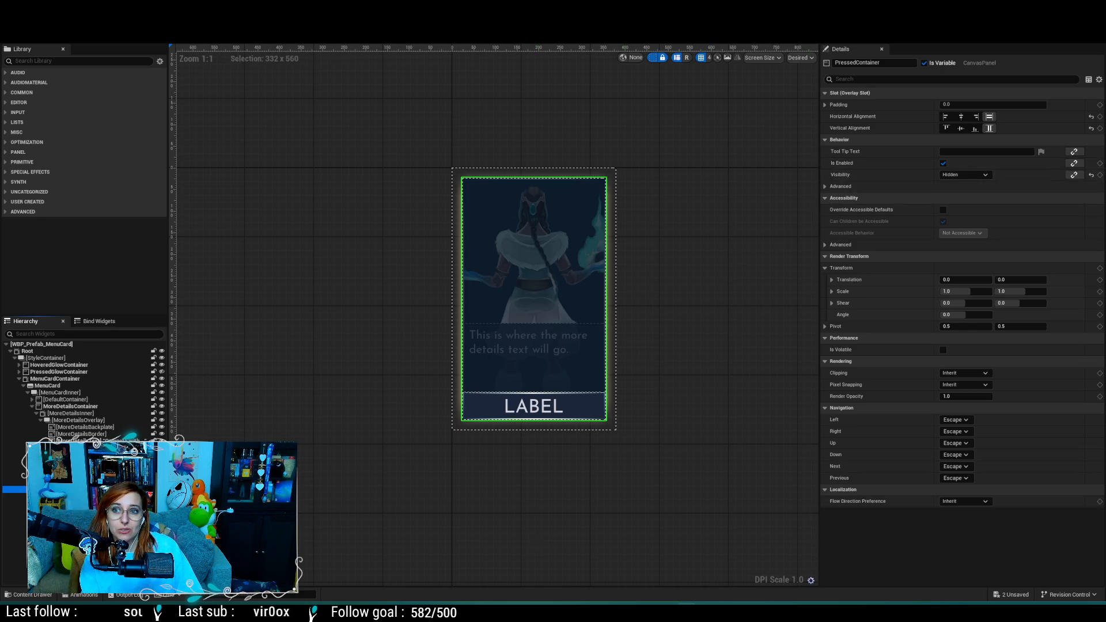
Step: Open the Event Graph of WBP_Prefab_MenuCard and examine its hover, press, release and small-button event chains
left_click(1085, 33)
scroll(551, 440, "down", 7)
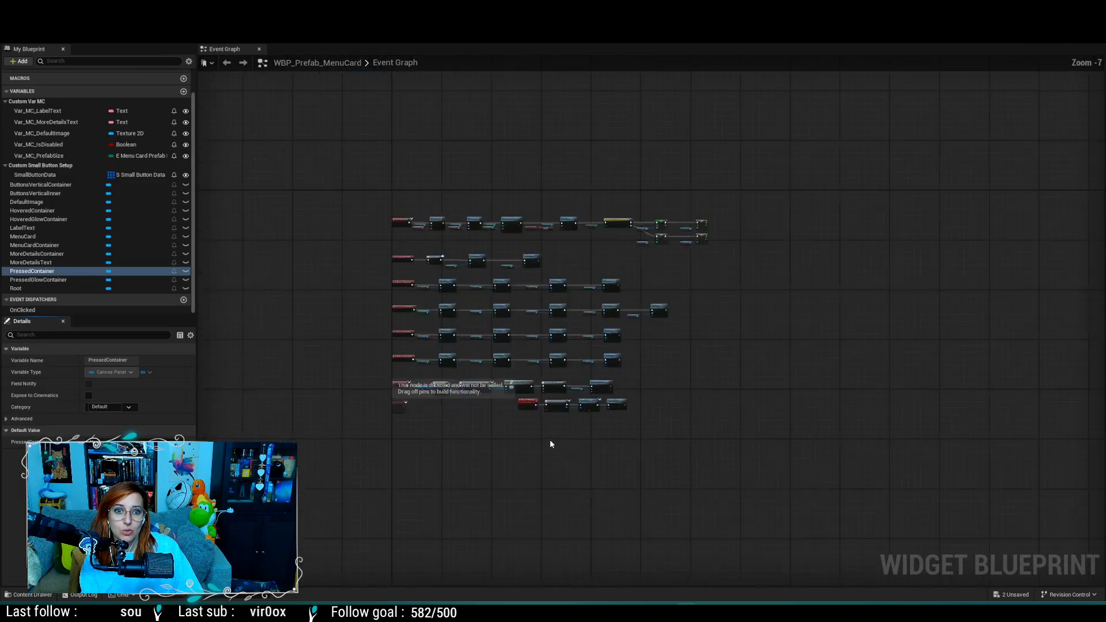
scroll(550, 439, "up", 5)
scroll(550, 439, "down", 2)
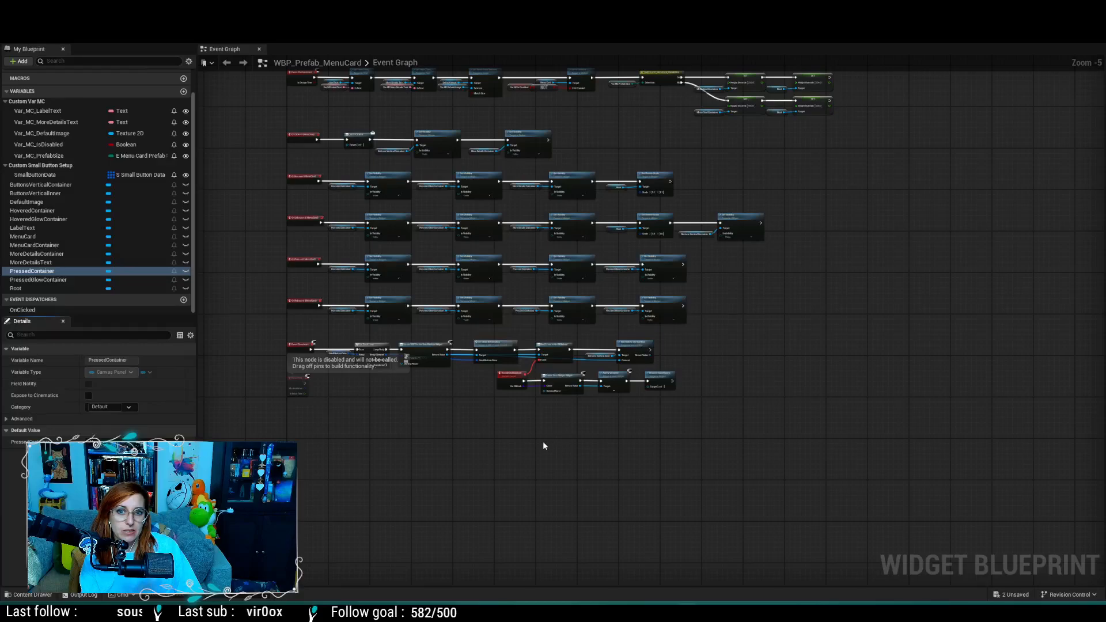
key("Home")
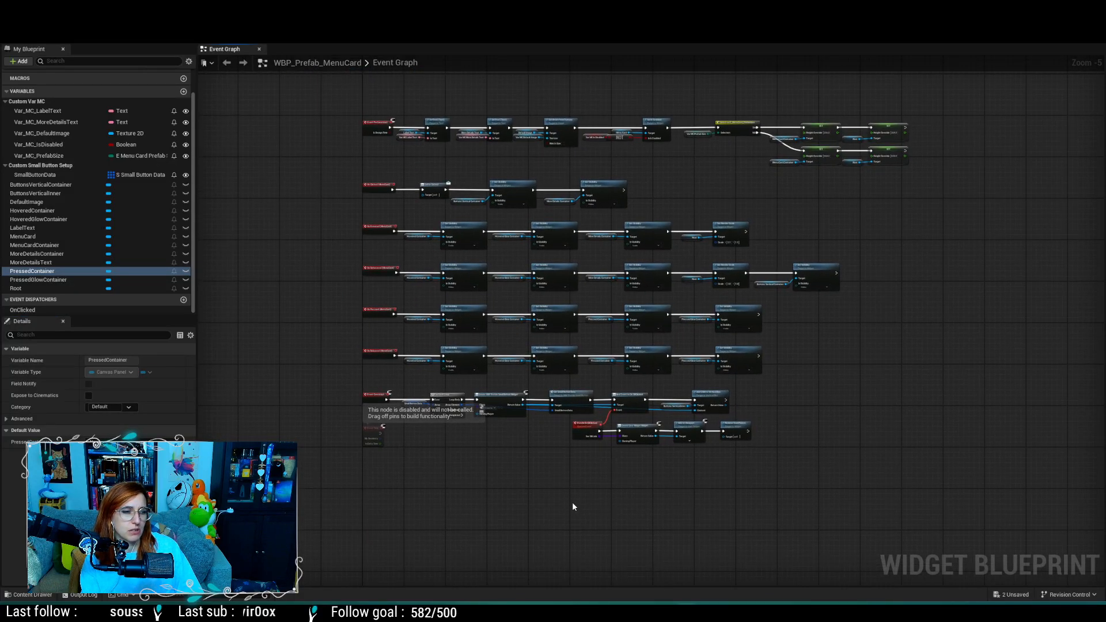
scroll(540, 473, "up", 2)
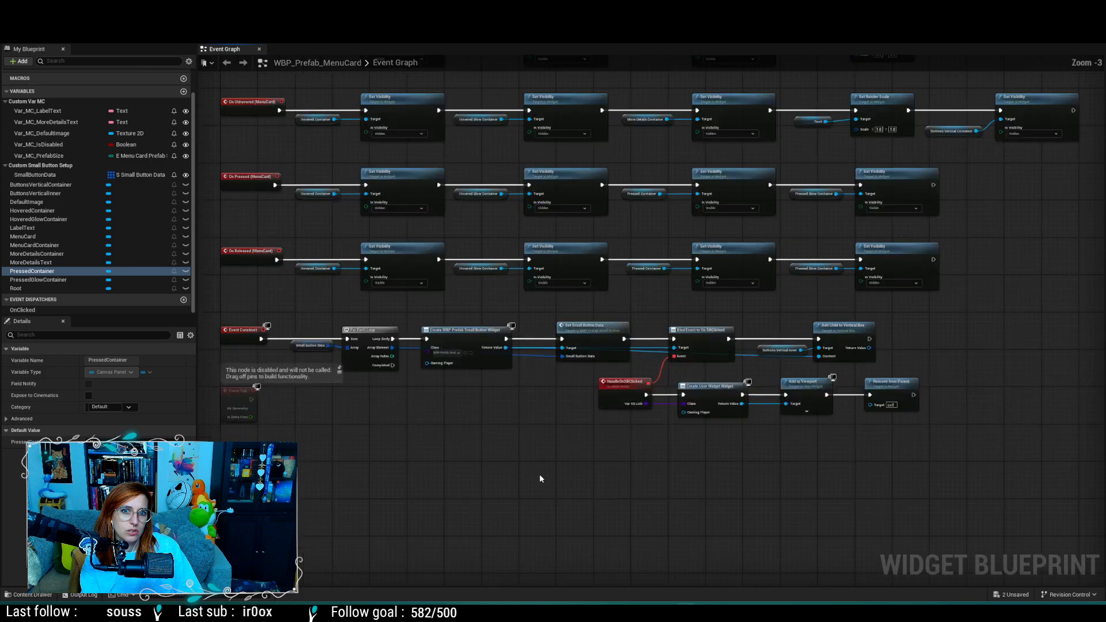
scroll(539, 474, "down", 1)
right_click_drag(540, 474, 542, 548)
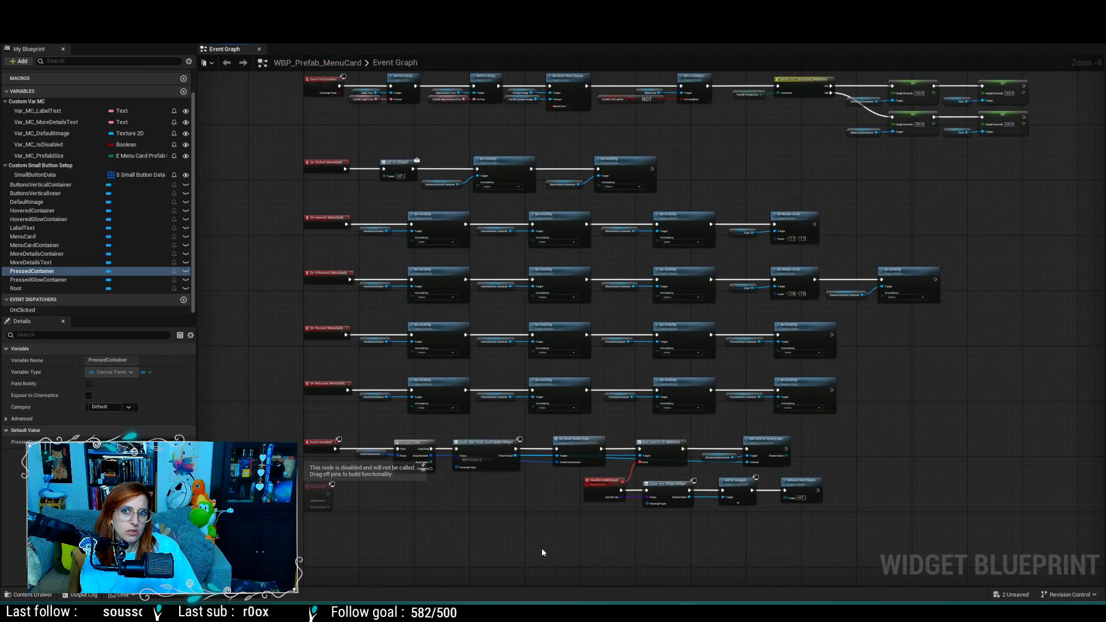
right_click_drag(973, 397, 918, 425)
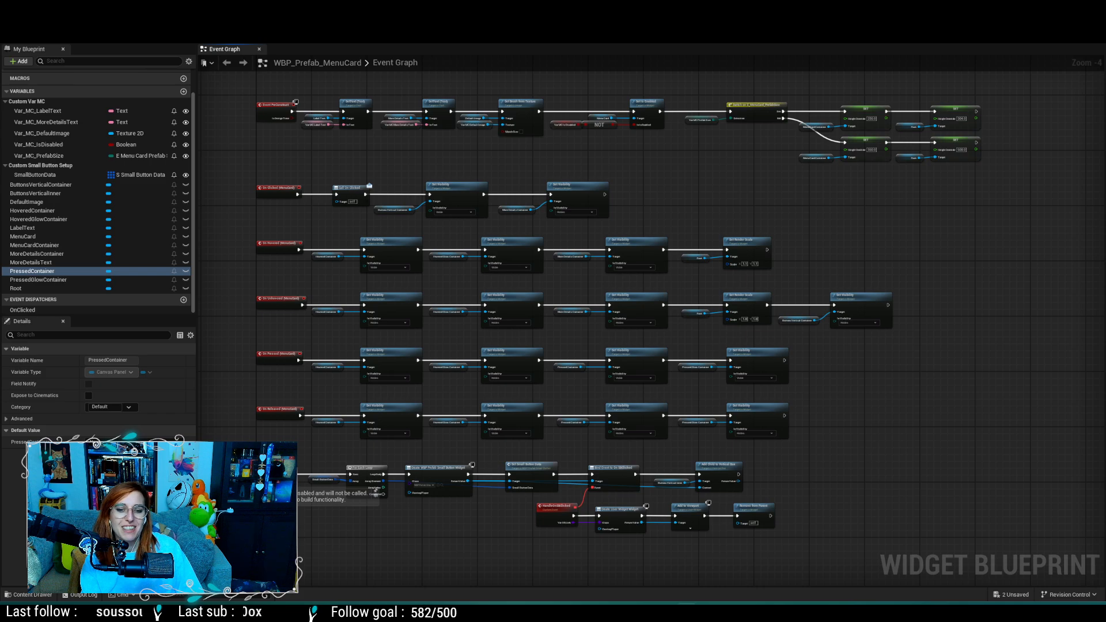
Step: Switch to Adobe XD and select the Ranked and Training cards on a Versus artboard in turn to compare their sizes
key("alt+Tab")
middle_click_drag(271, 326, 1101, 383)
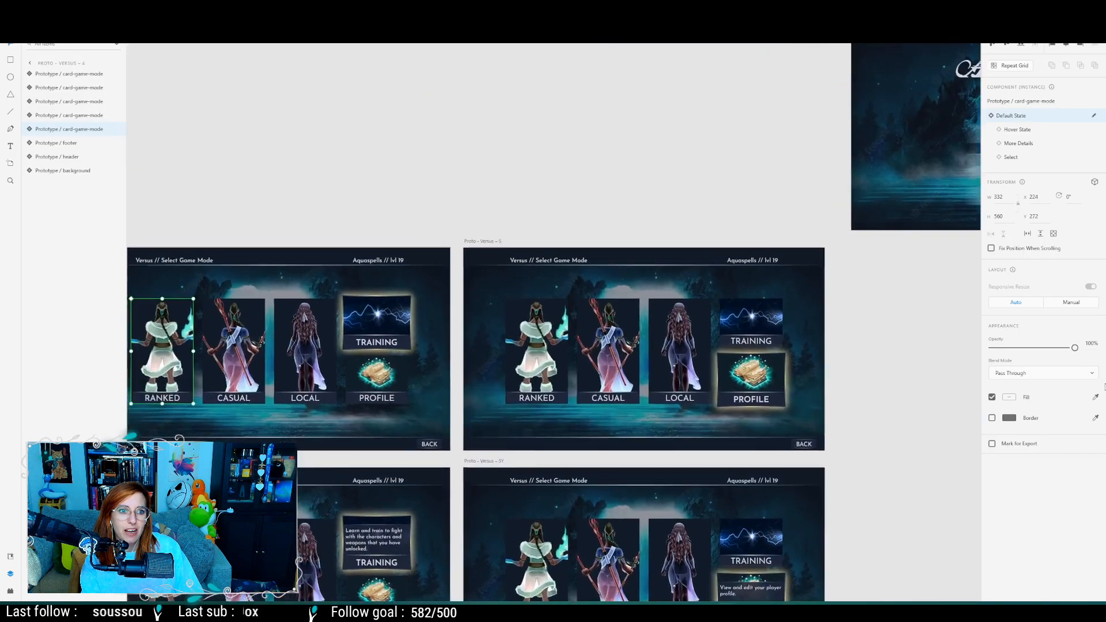
scroll(557, 363, "up", 1)
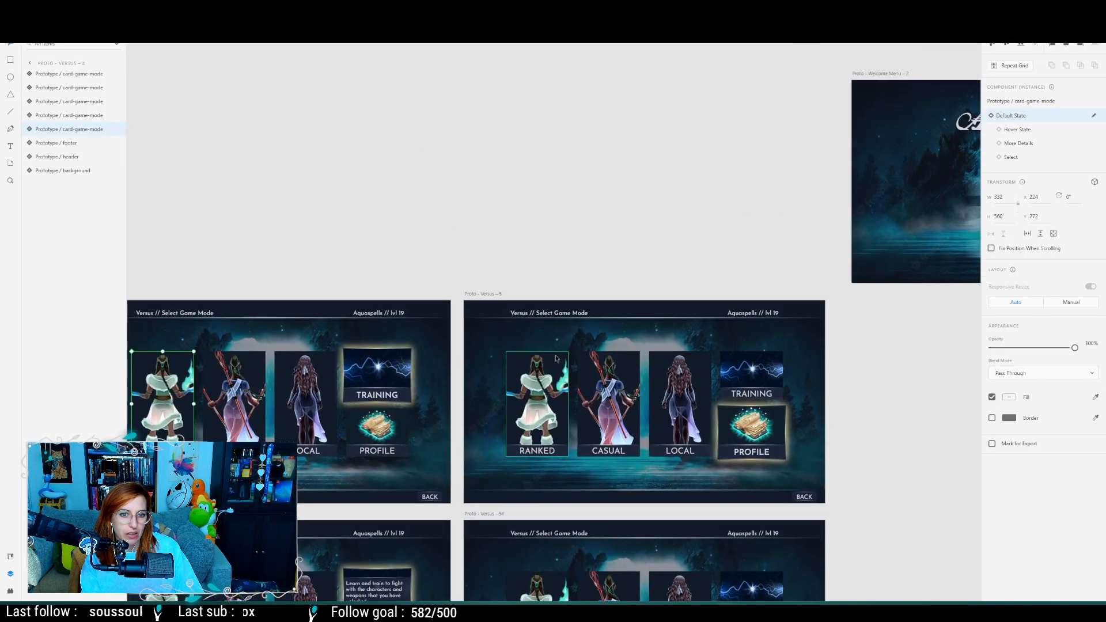
left_click(557, 363)
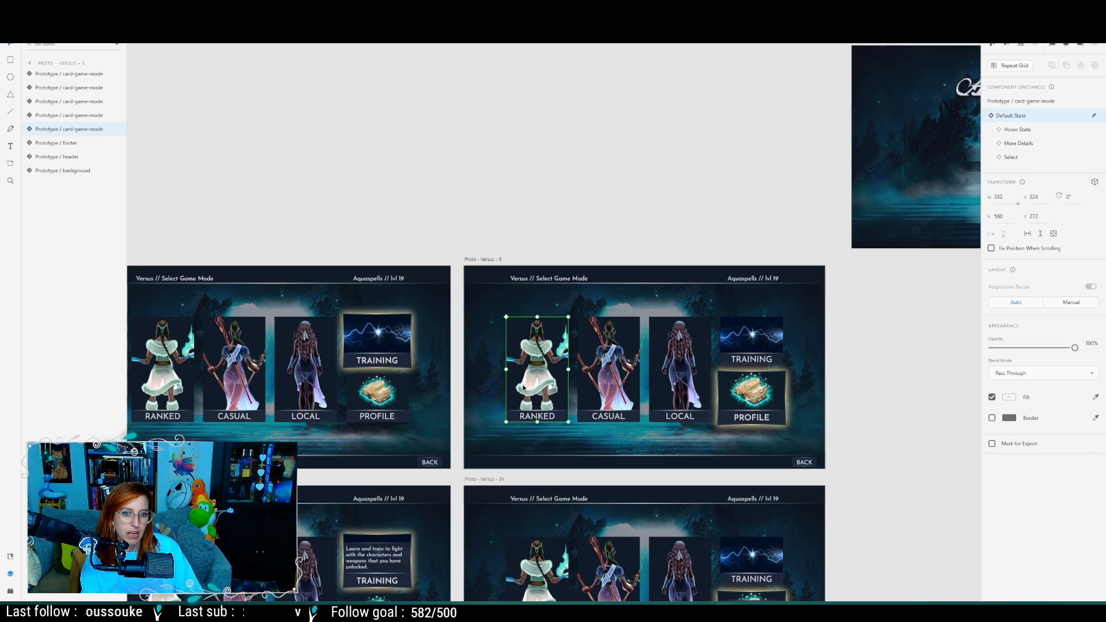
left_click(772, 363)
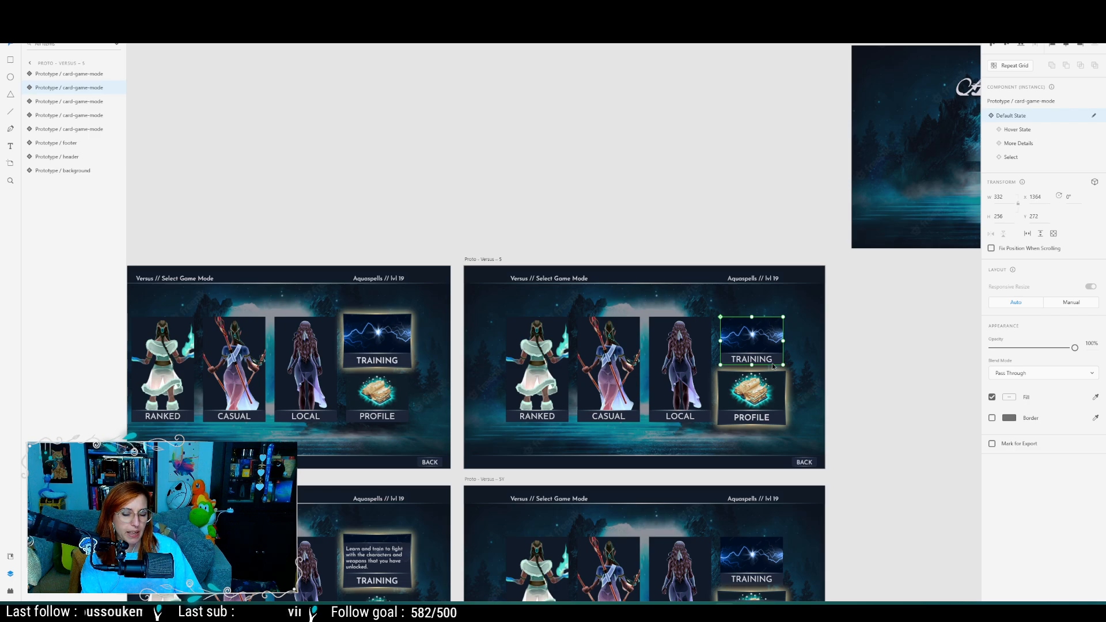
left_click(865, 390)
right_click(906, 379)
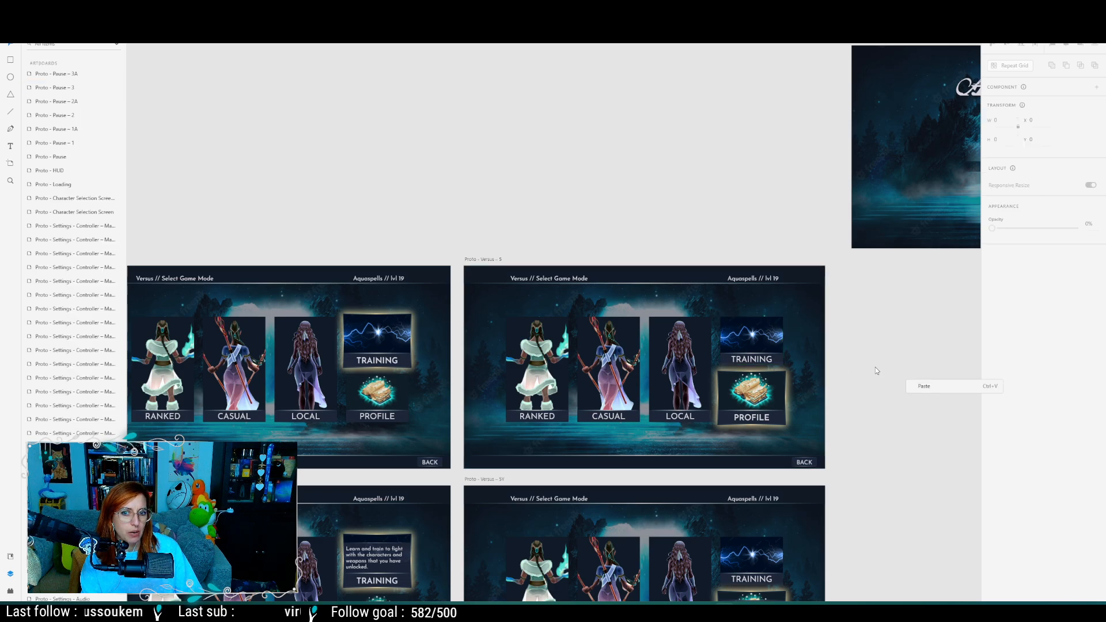
left_click(873, 358)
Step: Examine the Settings artboard's three cards up close and compare them with the Versus game mode cards and their more-details states
middle_click_drag(901, 419, 570, 434)
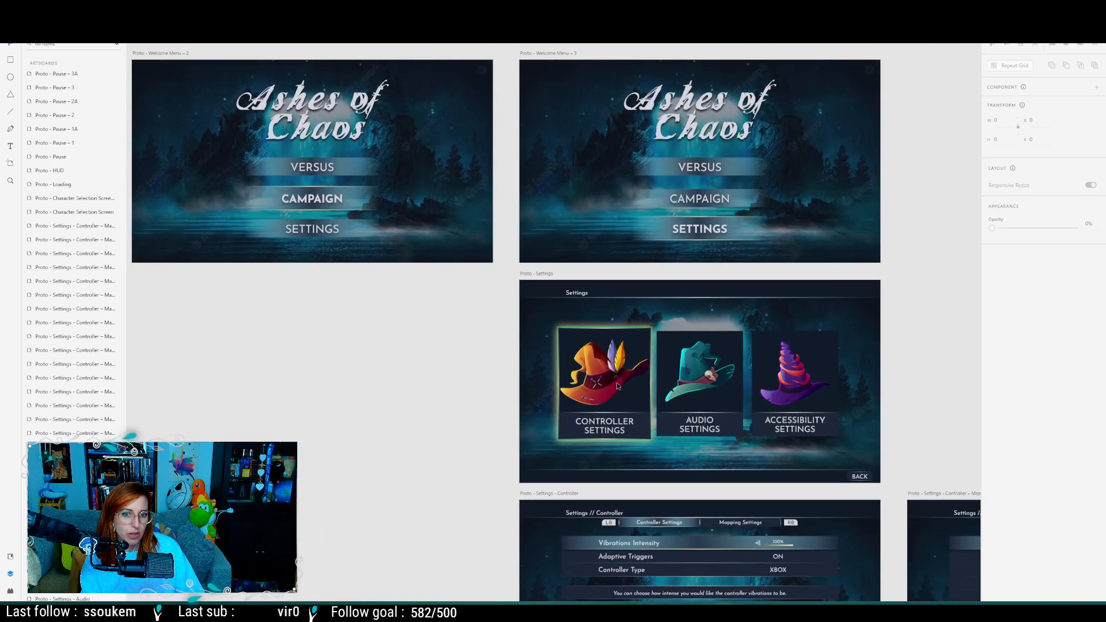
scroll(605, 376, "up", 2)
scroll(605, 376, "down", 2)
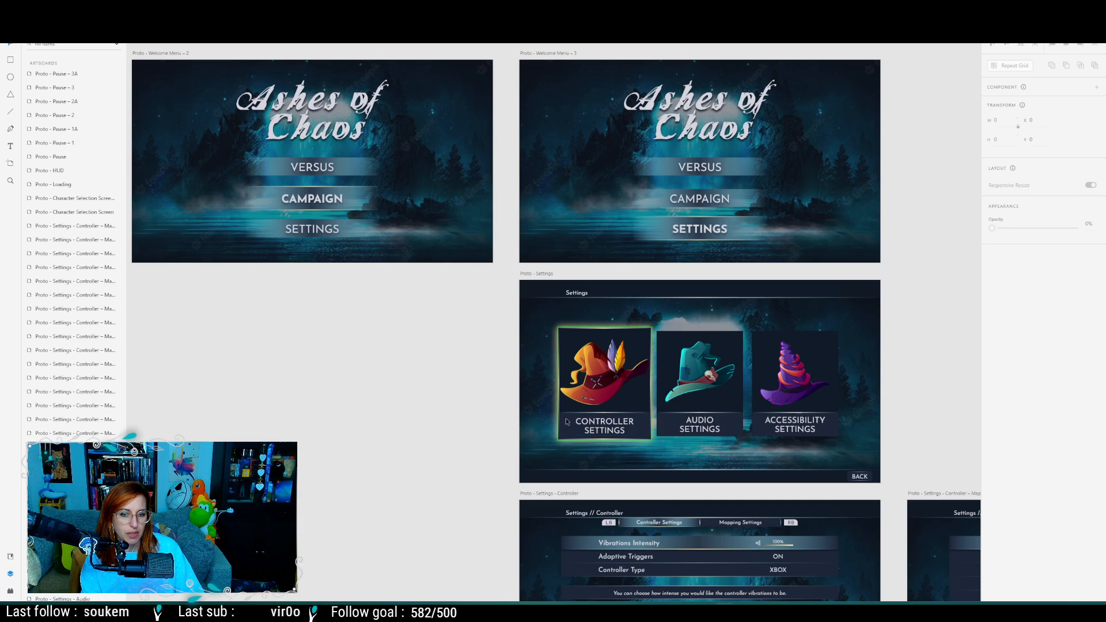
scroll(609, 441, "up", 5, "ctrl")
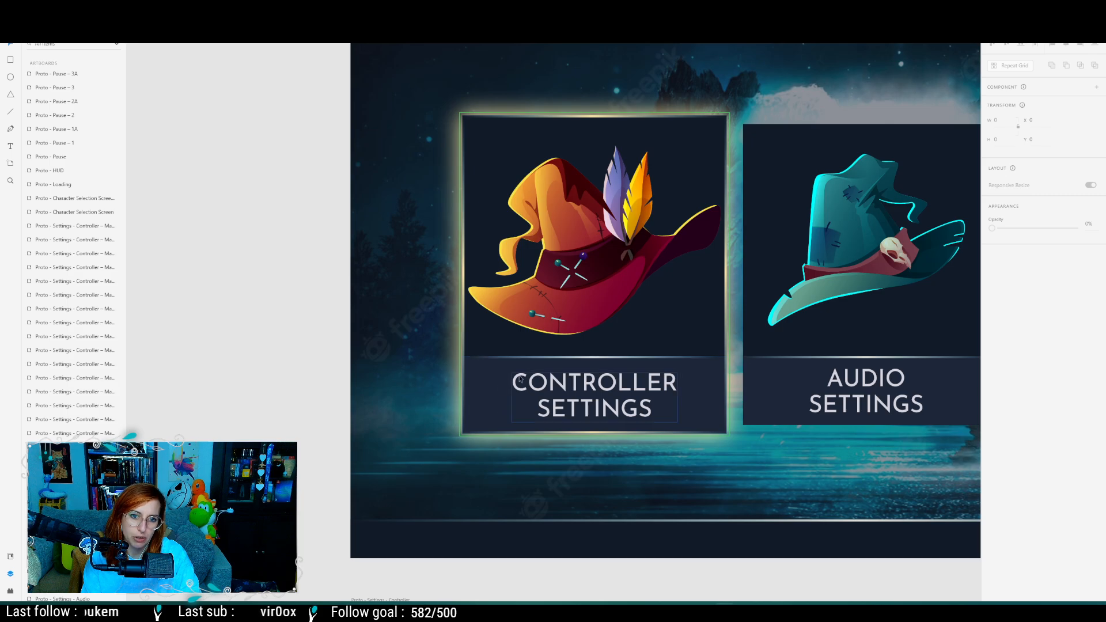
scroll(309, 392, "down", 5, "ctrl")
left_click_drag(269, 422, 865, 461)
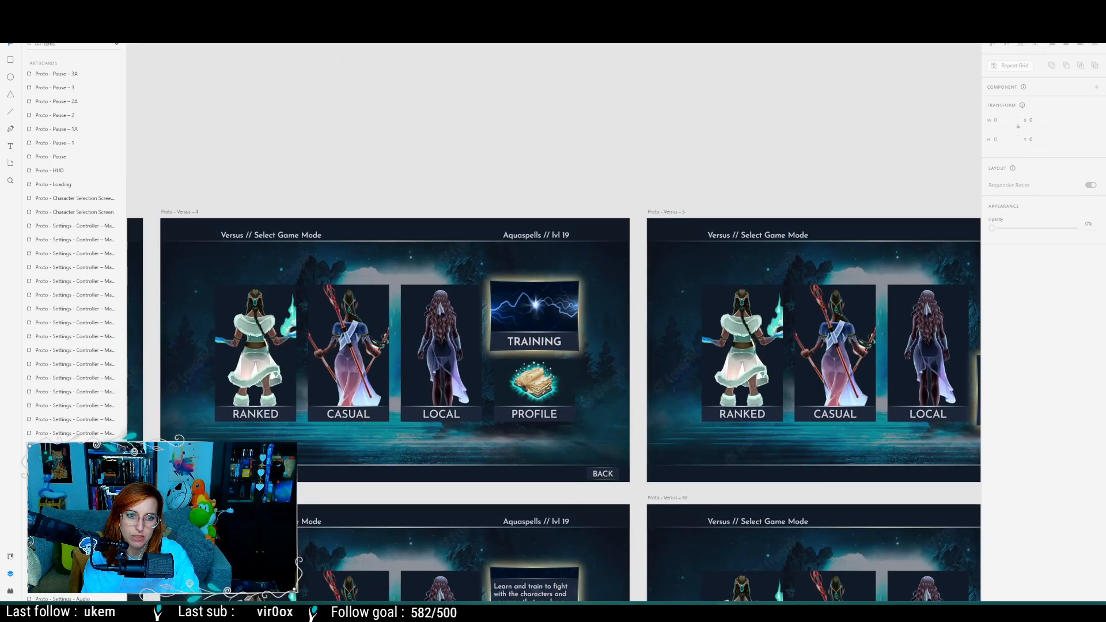
left_click_drag(542, 596, 641, 303)
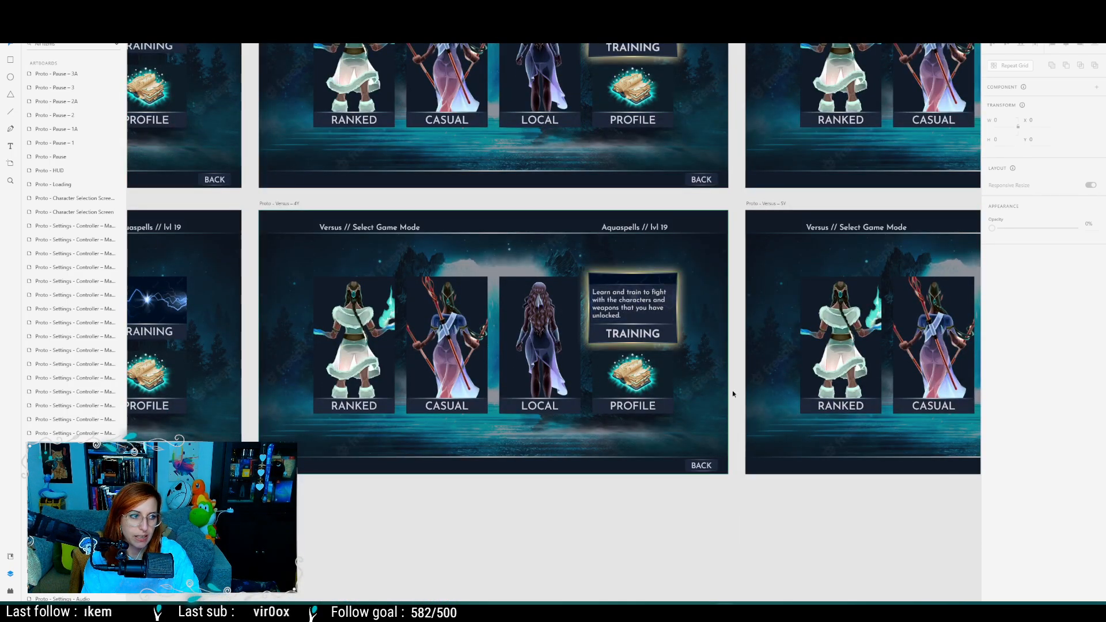
middle_click_drag(921, 441, 156, 441)
middle_click_drag(853, 184, 429, 348)
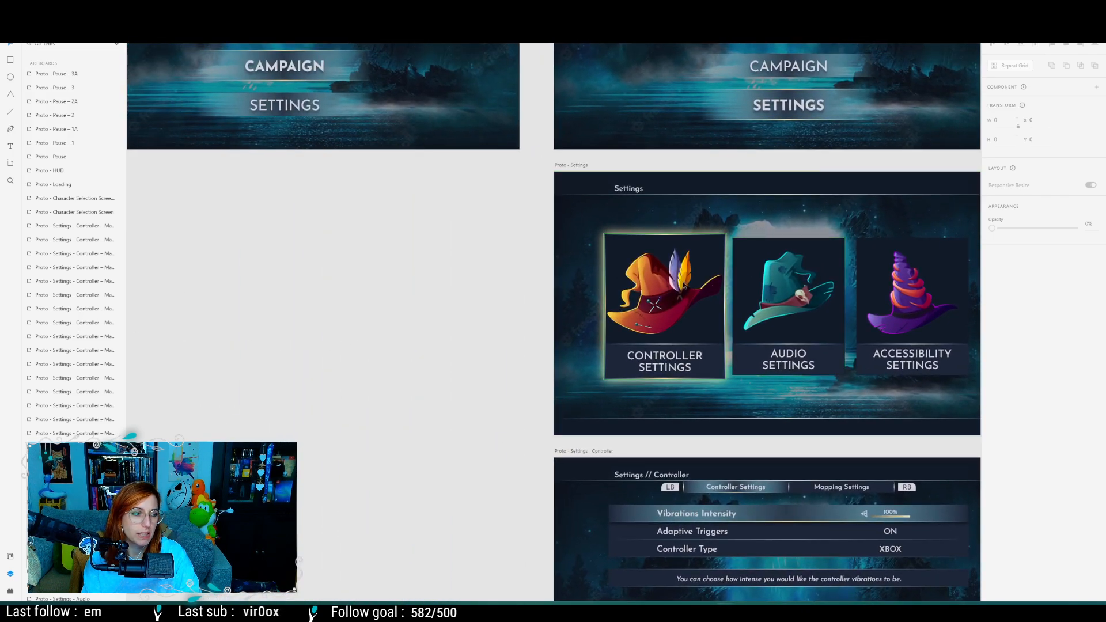
scroll(574, 337, "down", 2, "ctrl")
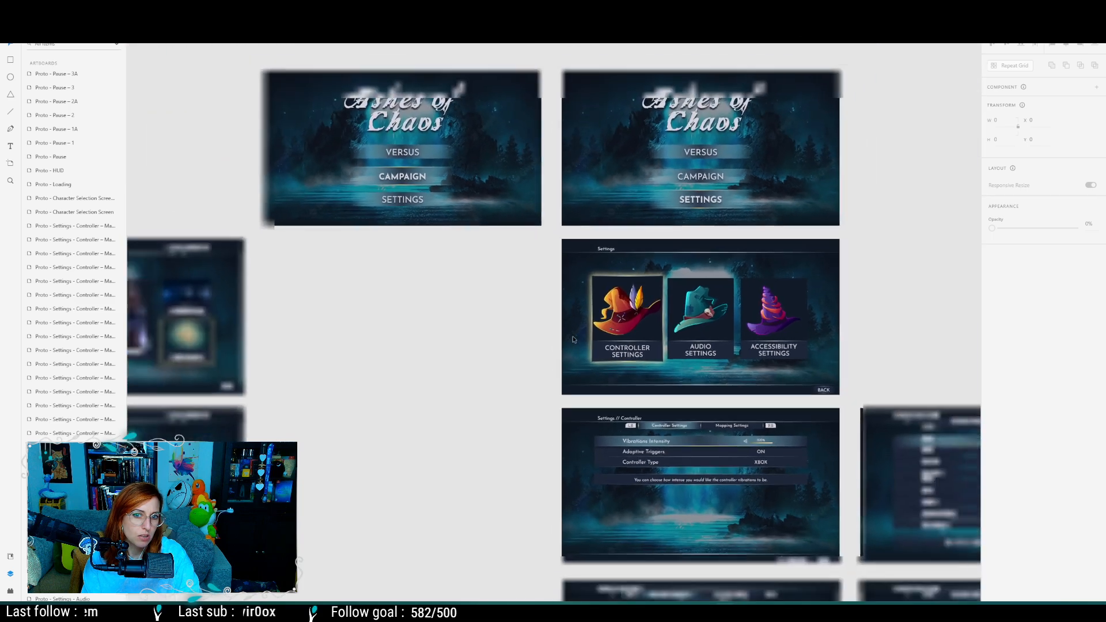
middle_click_drag(463, 377, 674, 360)
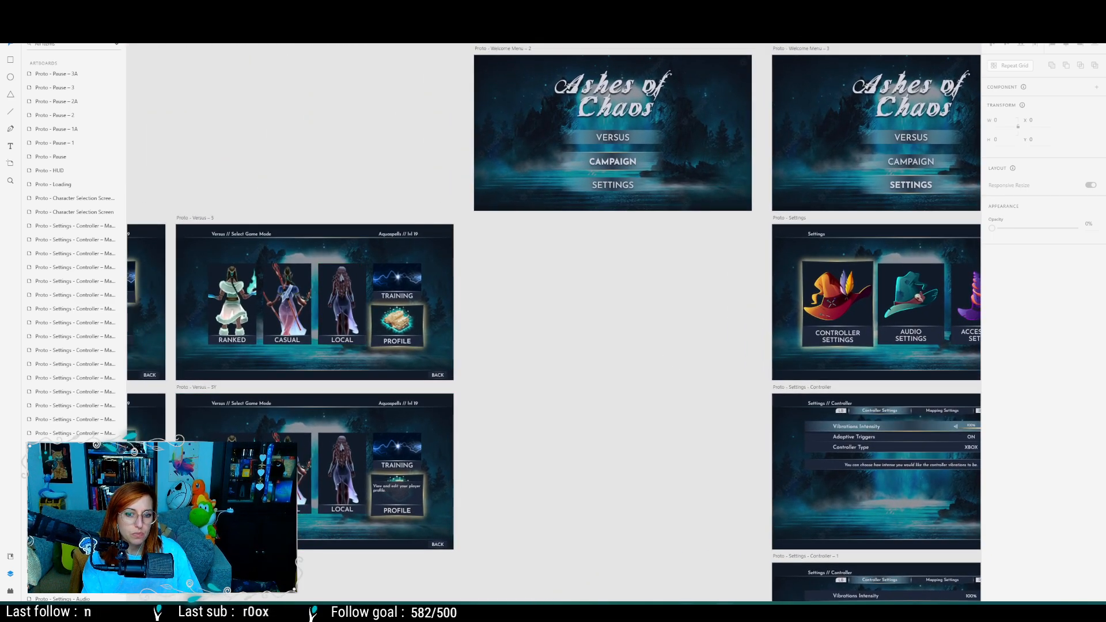
Step: Switch back to Unreal and inspect the menu card prefab's layout in the widget designer
left_click(647, 612)
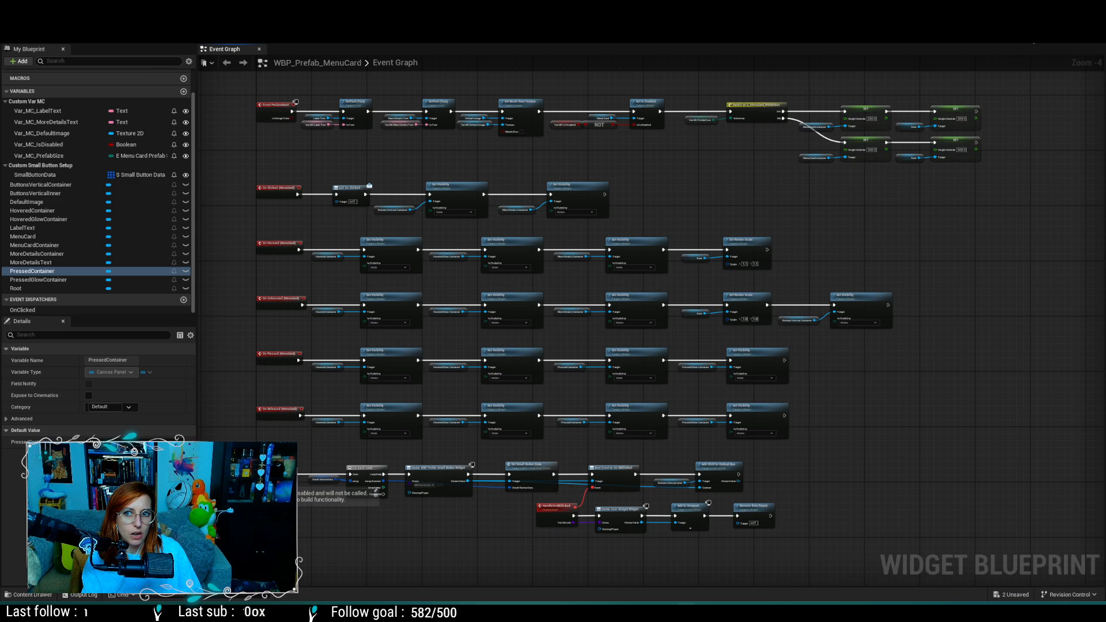
left_click(1031, 34)
right_click_drag(676, 461, 629, 375)
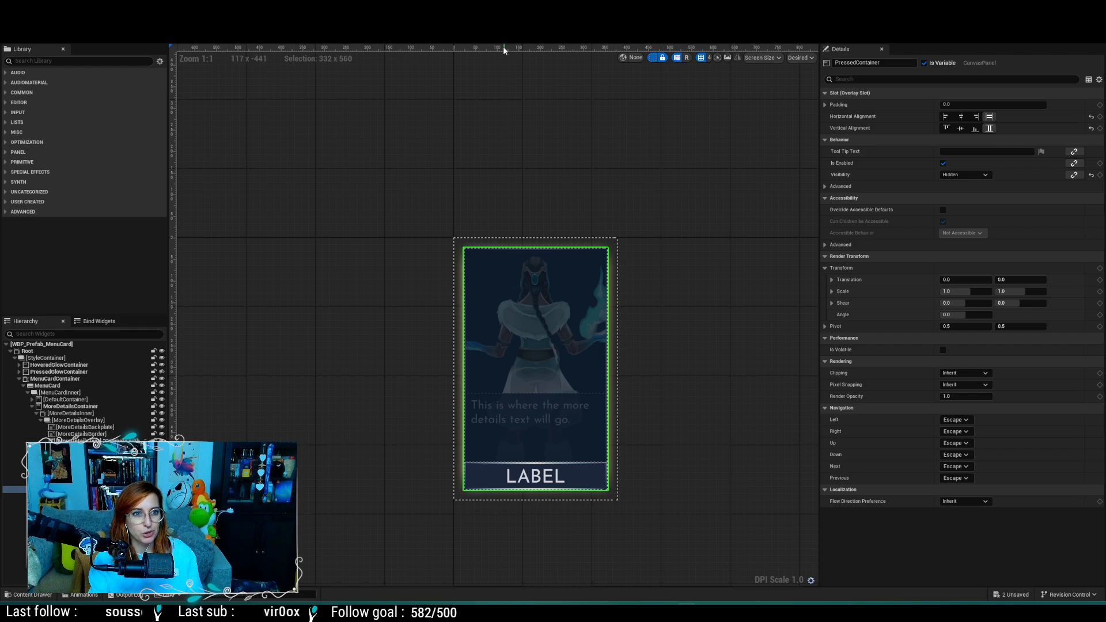
Step: Create a new folder named Settings inside the UI Screens folder of the level editor's content
left_click(75, 23)
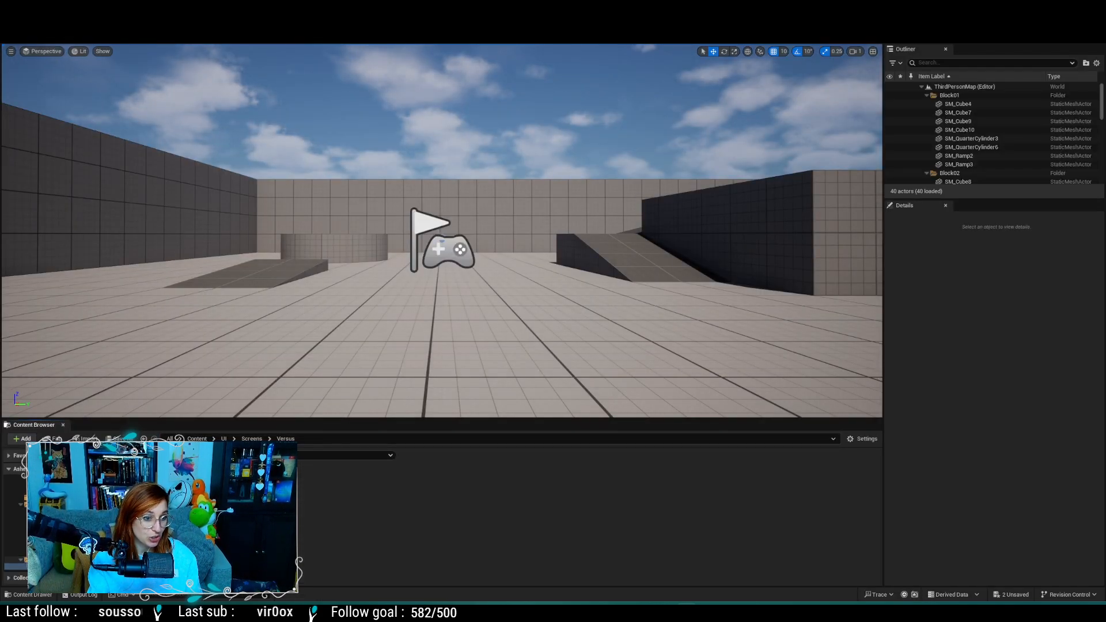
left_click(42, 560)
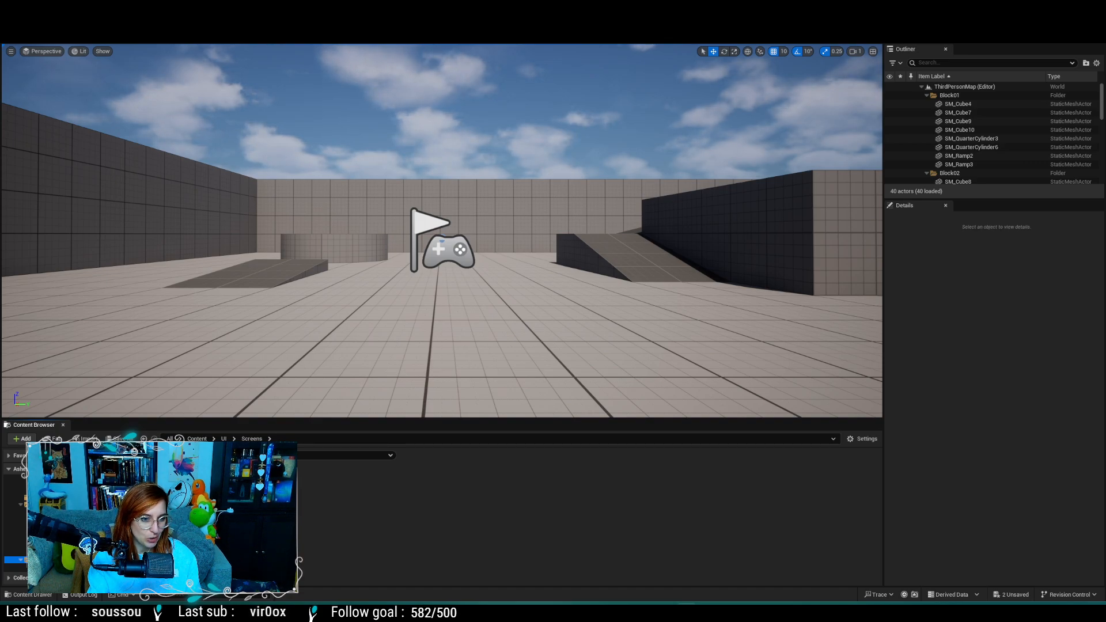
right_click(69, 560)
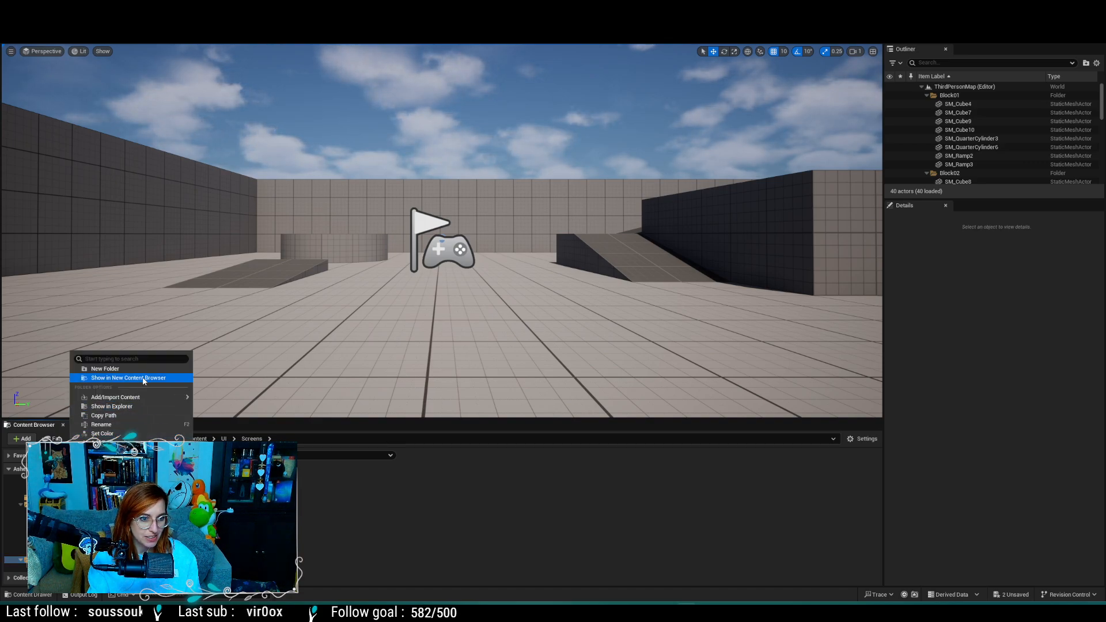
left_click(106, 368)
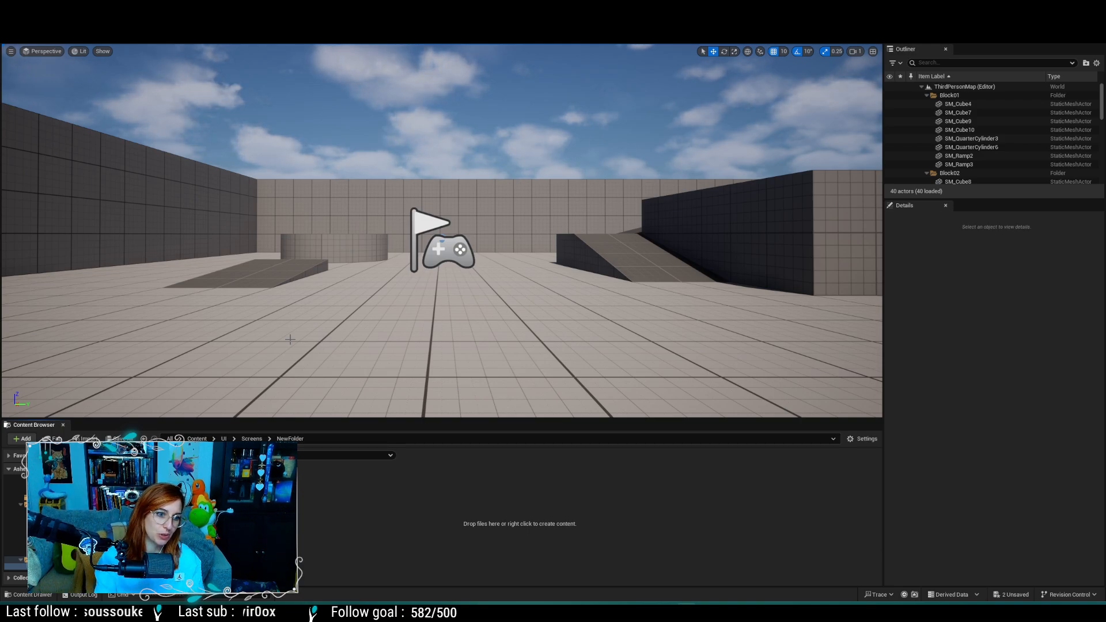
key("Return")
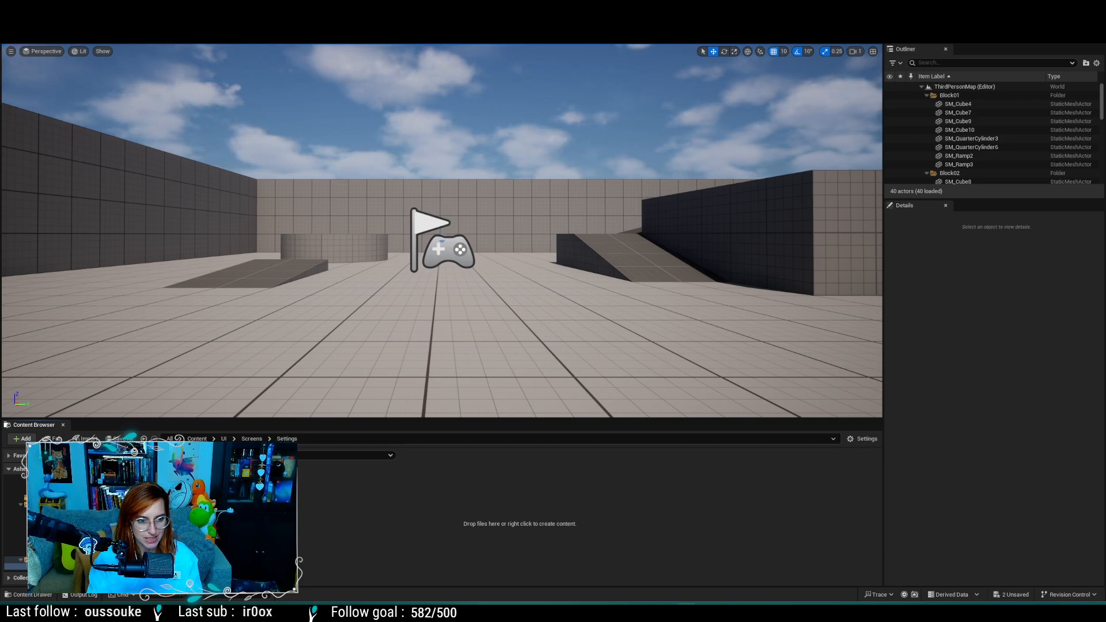
Step: Create a Widget Blueprint in the Settings folder with User Widget as its parent class
right_click(261, 533)
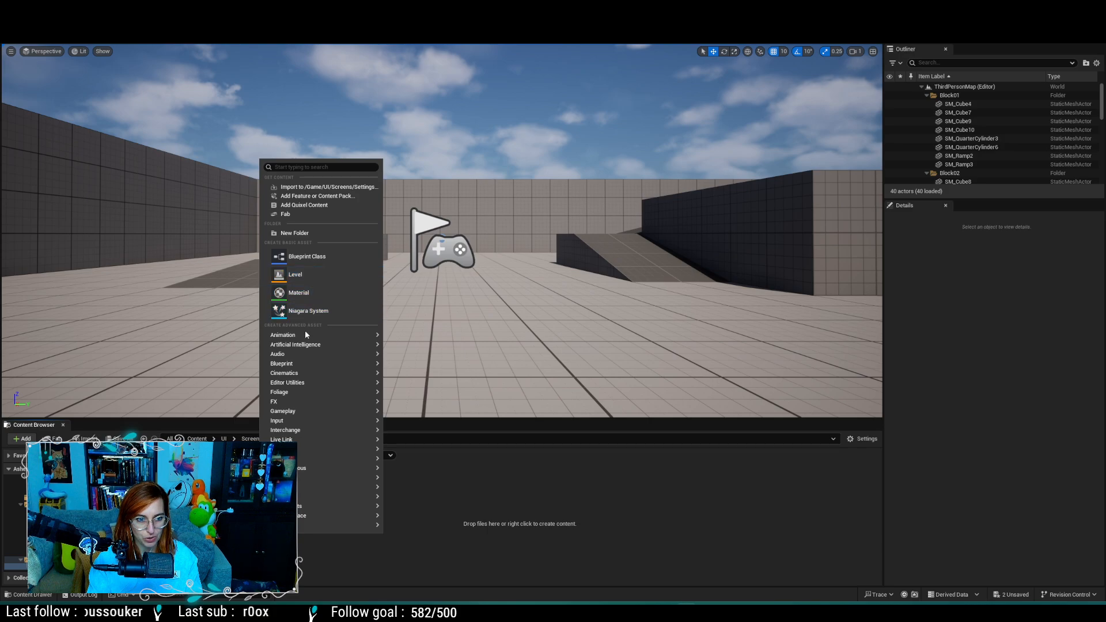
mouse_move(323, 517)
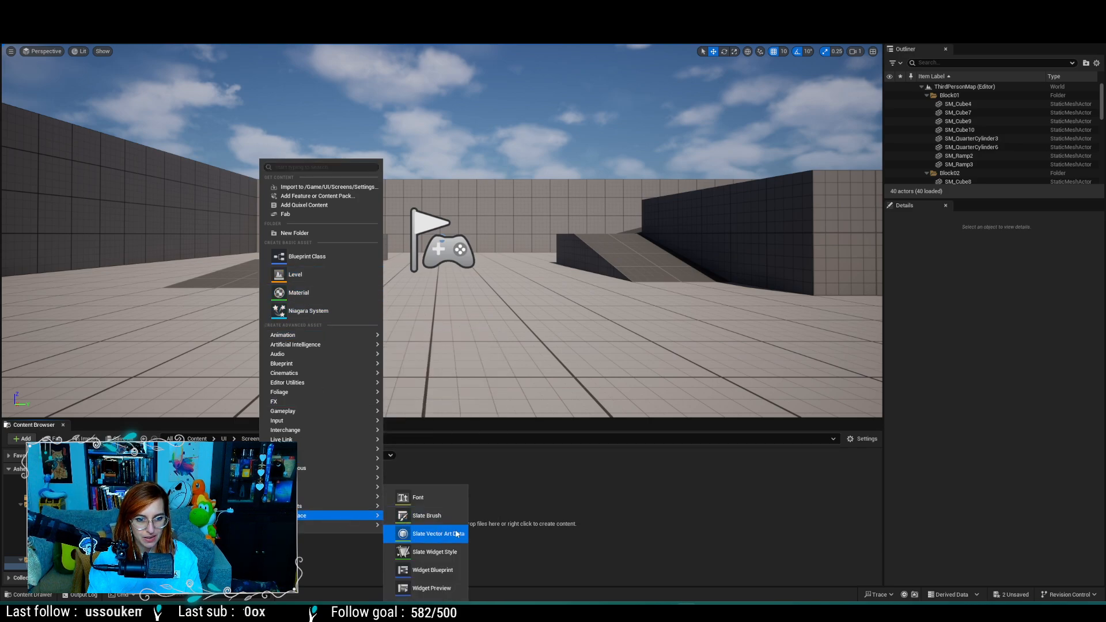
left_click(433, 570)
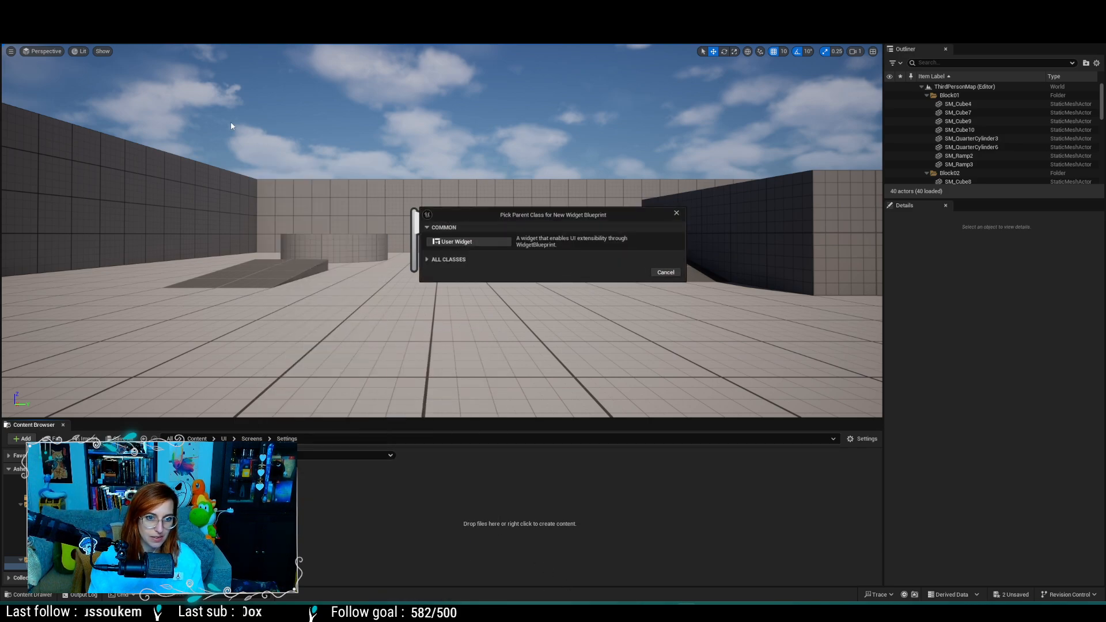
left_click(456, 245)
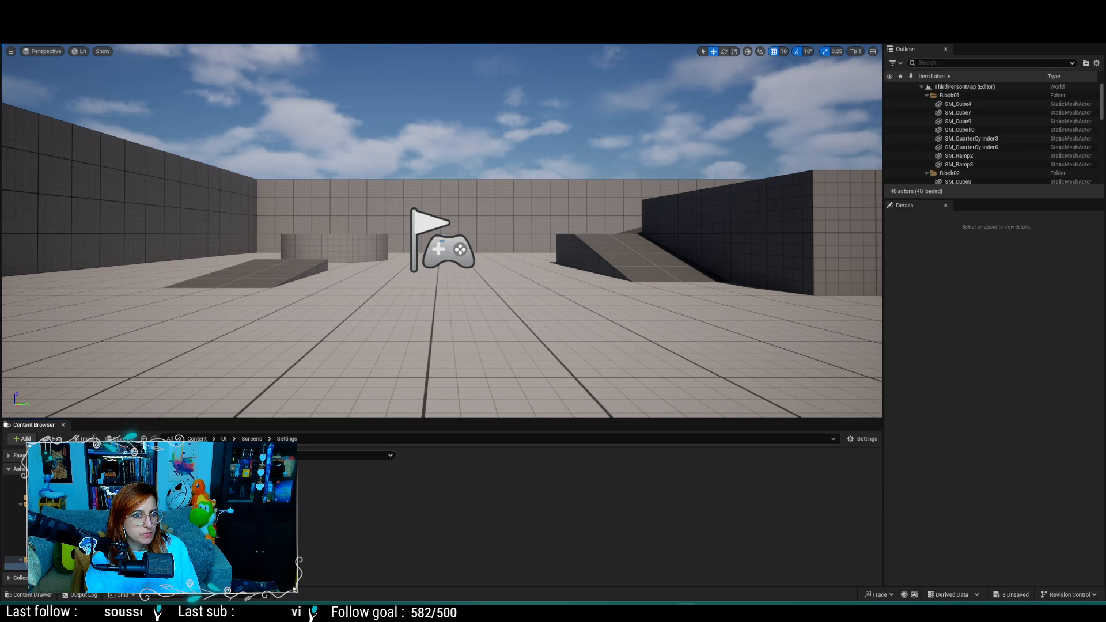
Step: Inspect MoreDetailsOverlay in the menu card prefab and compare it with the cards in WBP_VS_GameModeScreen, ending at the level editor
key("ctrl+Tab")
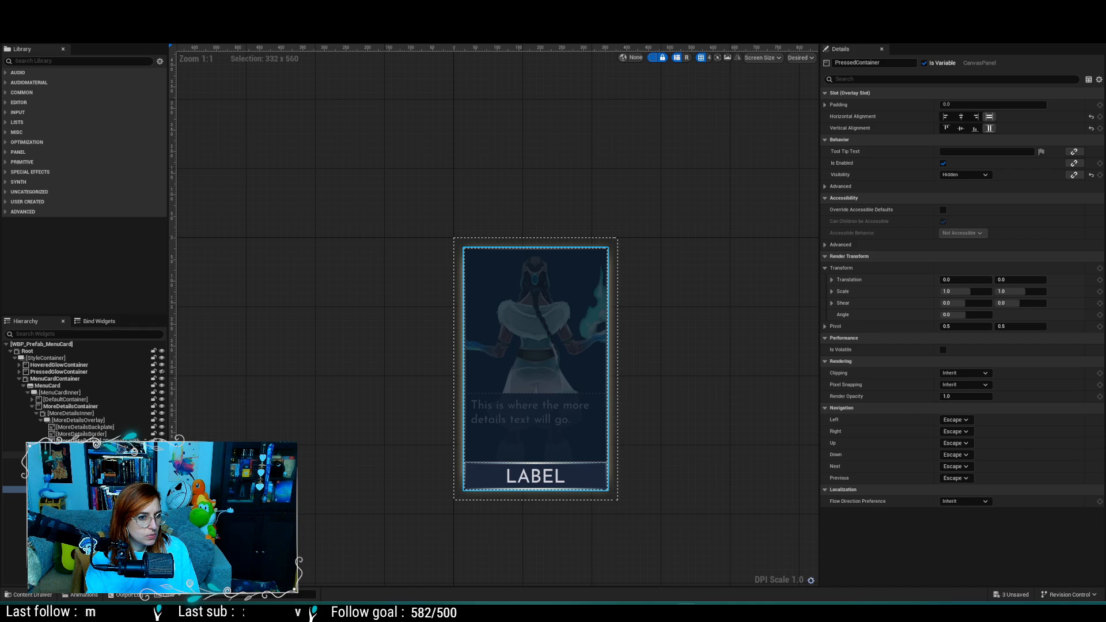
left_click(95, 422)
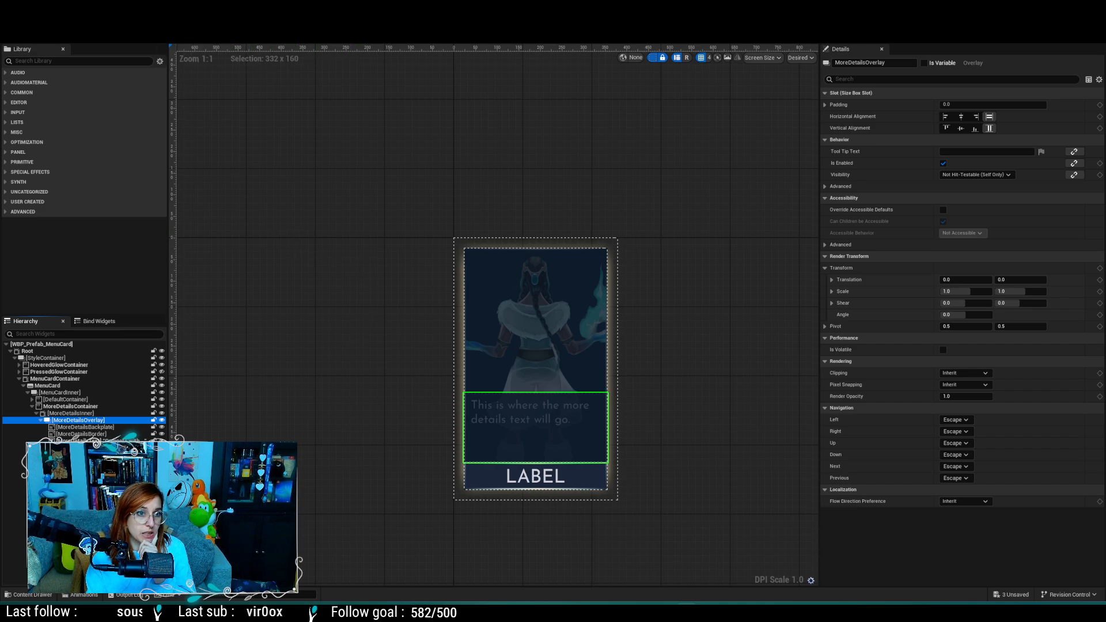
left_click(144, 22)
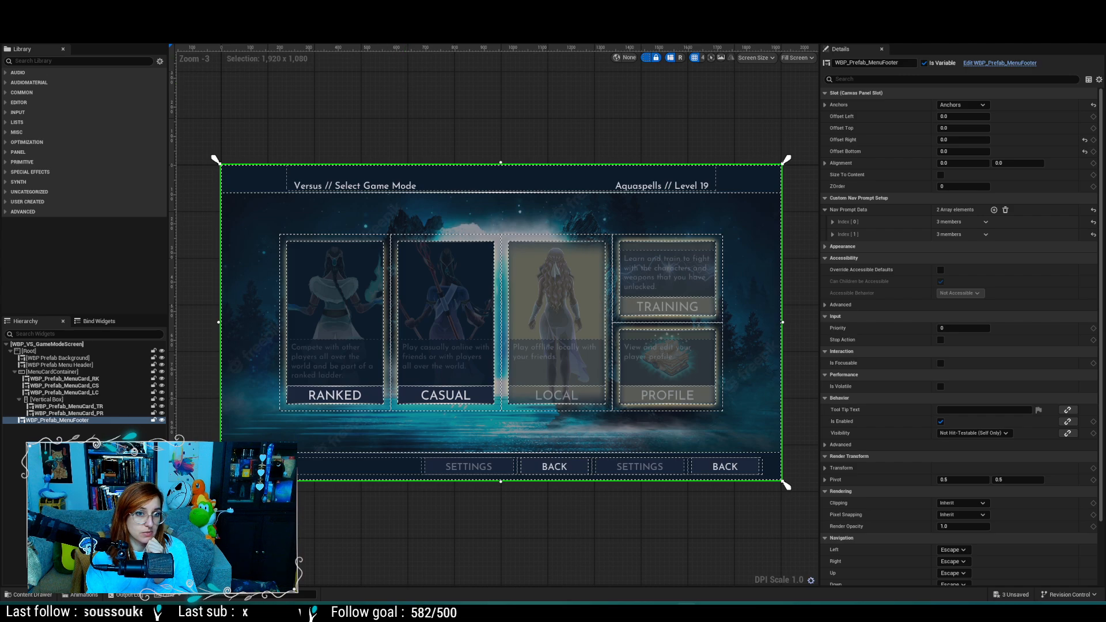
left_click(369, 9)
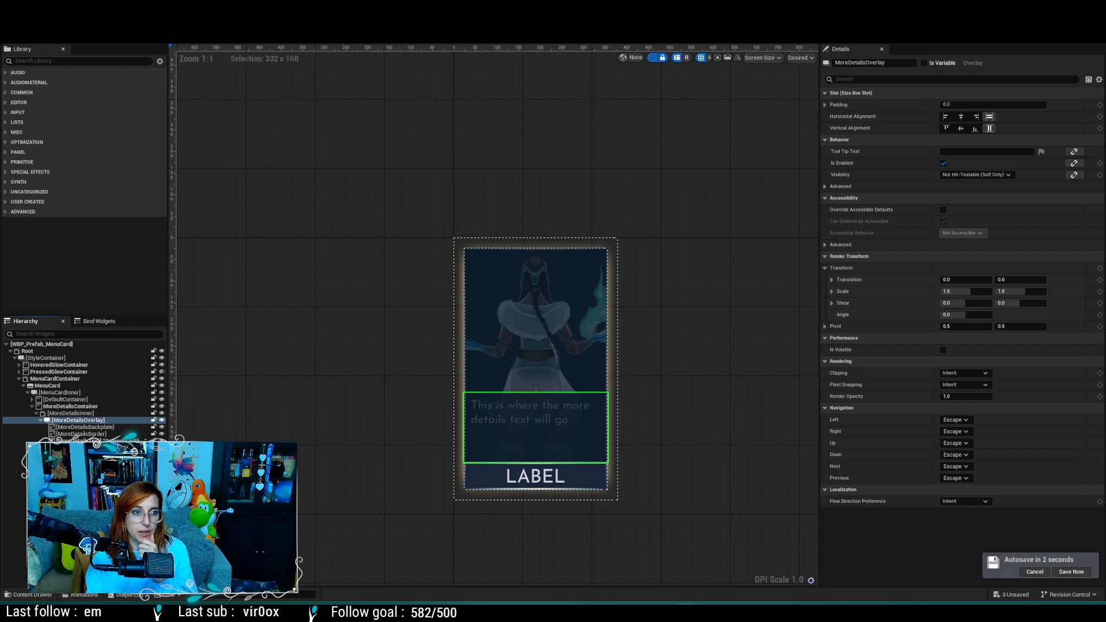
key("ctrl+Tab")
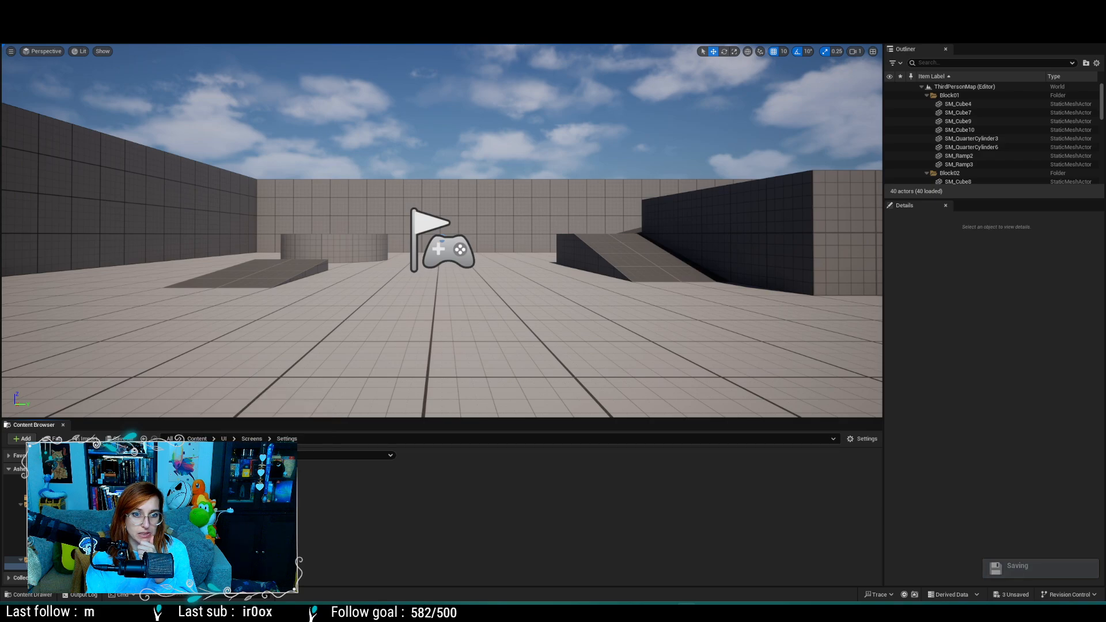
Step: Check the root canvas panel in the hierarchy of WBP_VS_GameModeScreen for reference, ending back in the empty WBP_MainSettings designer
key("ctrl+Tab")
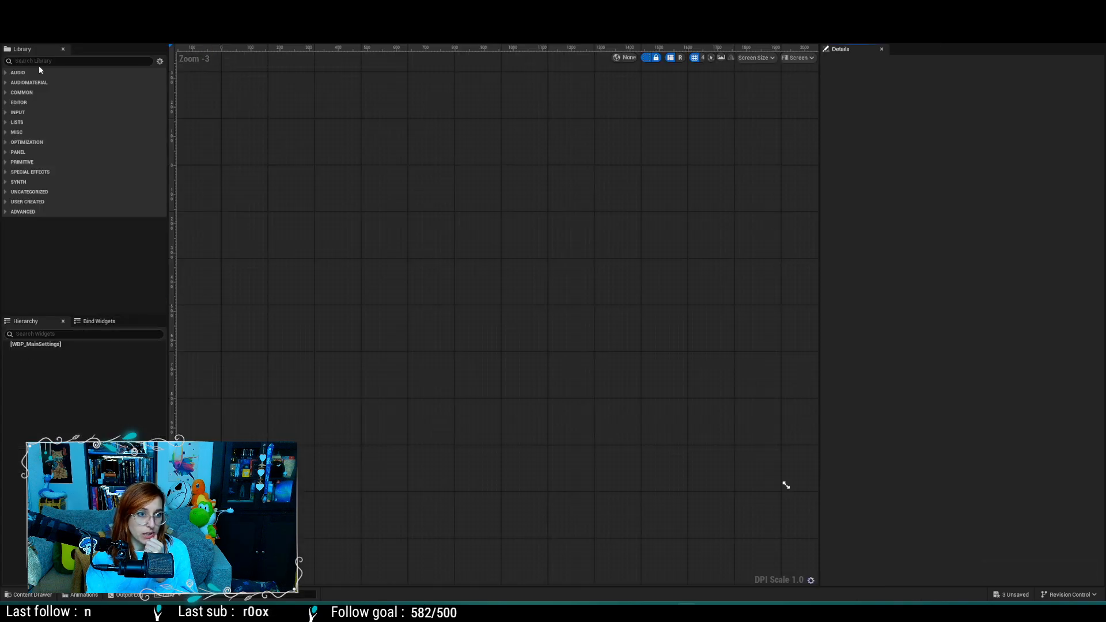
left_click(48, 60)
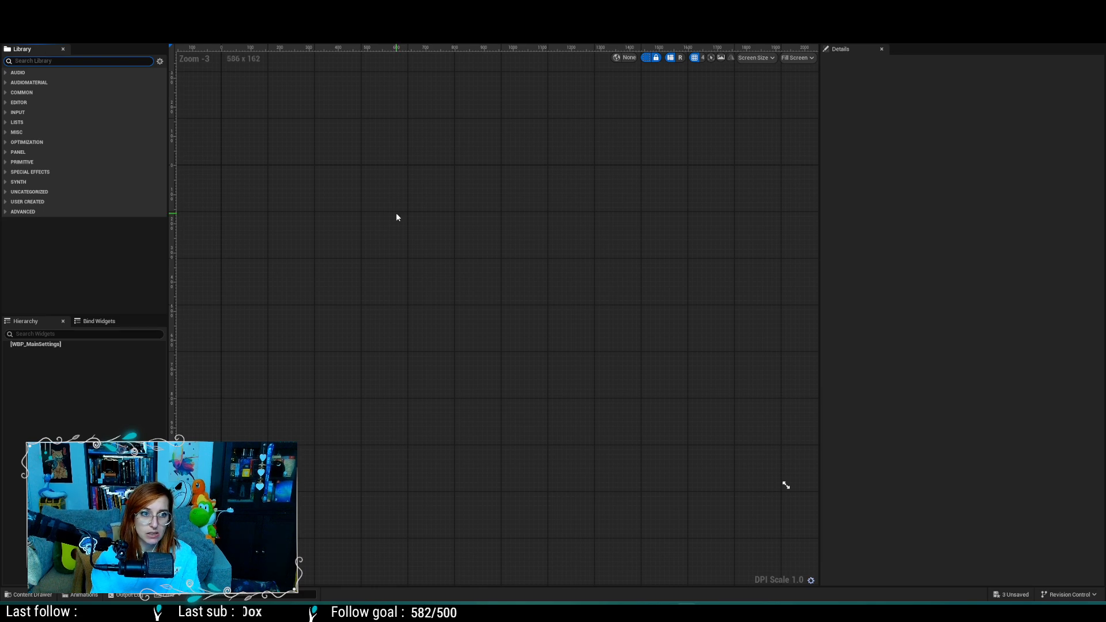
left_click(190, 21)
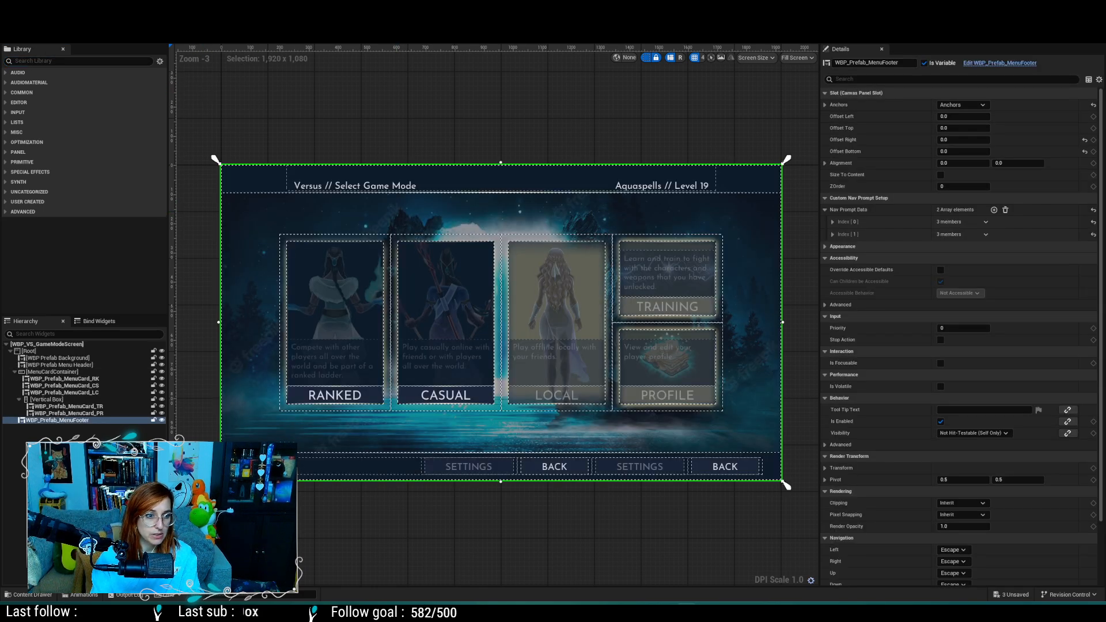
left_click(106, 358)
left_click(106, 351)
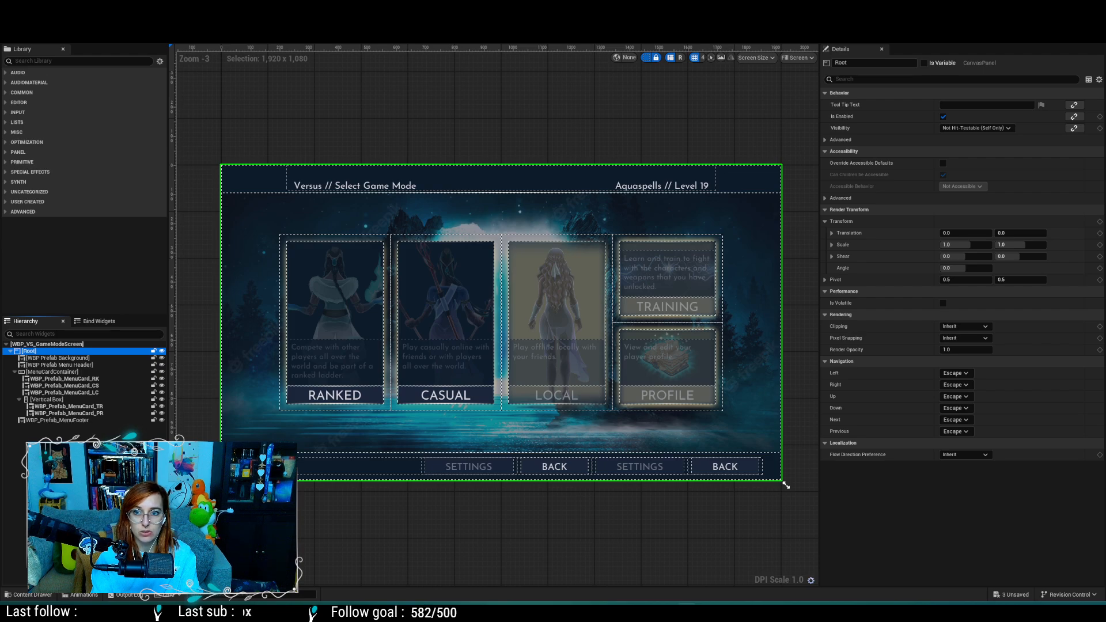
key("ctrl+Tab")
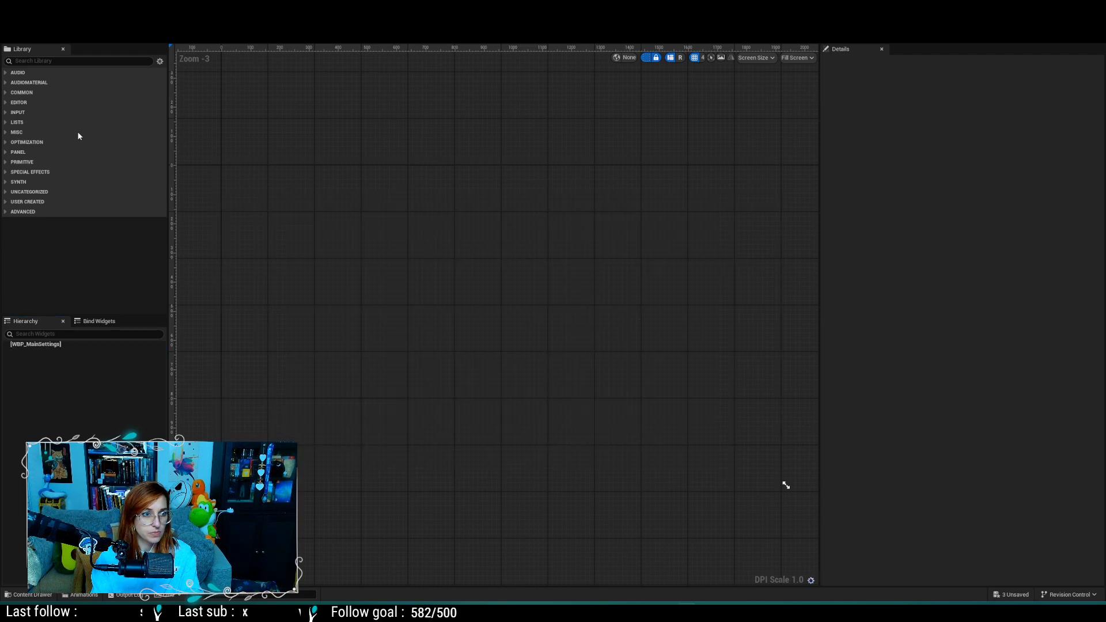
Step: Add a Canvas Panel as the root of WBP_MainSettings and name it Root
left_click(74, 62)
type("canvas")
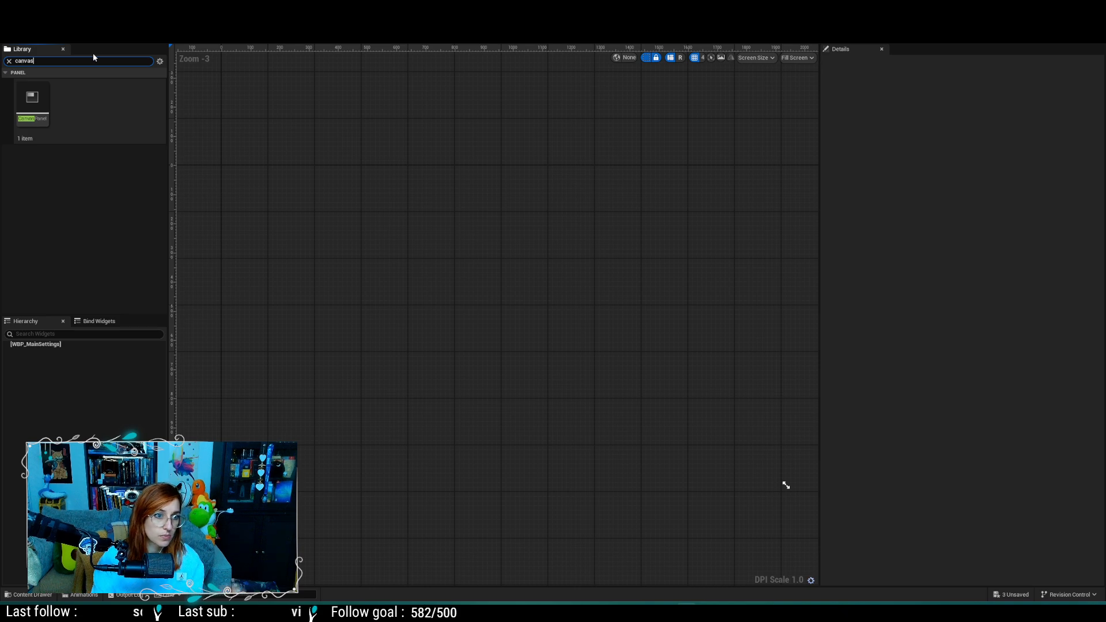
left_click_drag(33, 102, 67, 342)
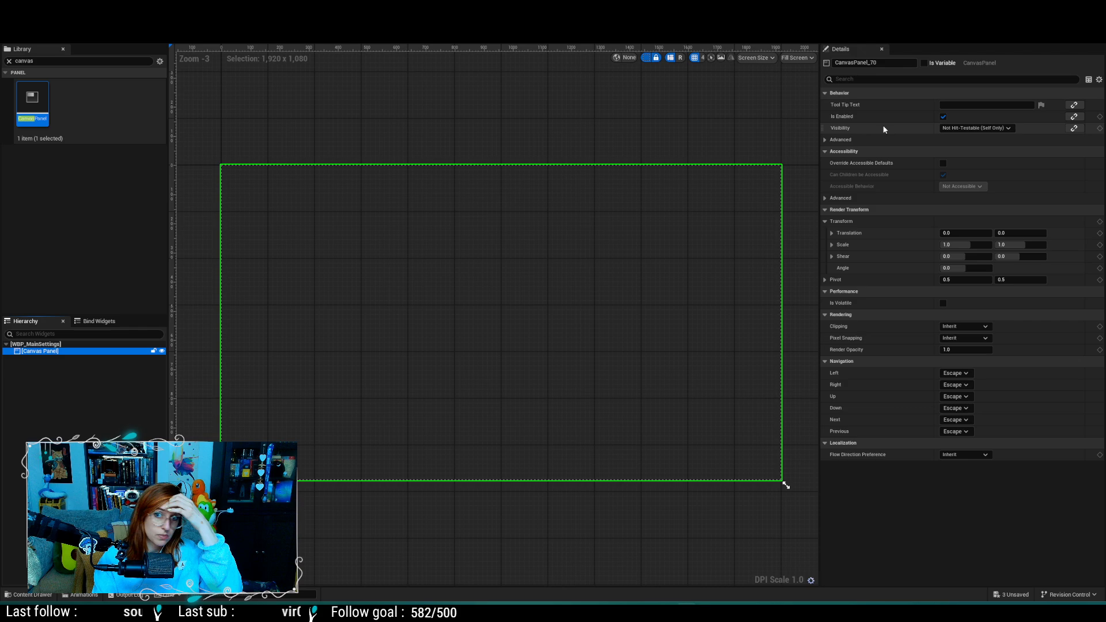
left_click(892, 61)
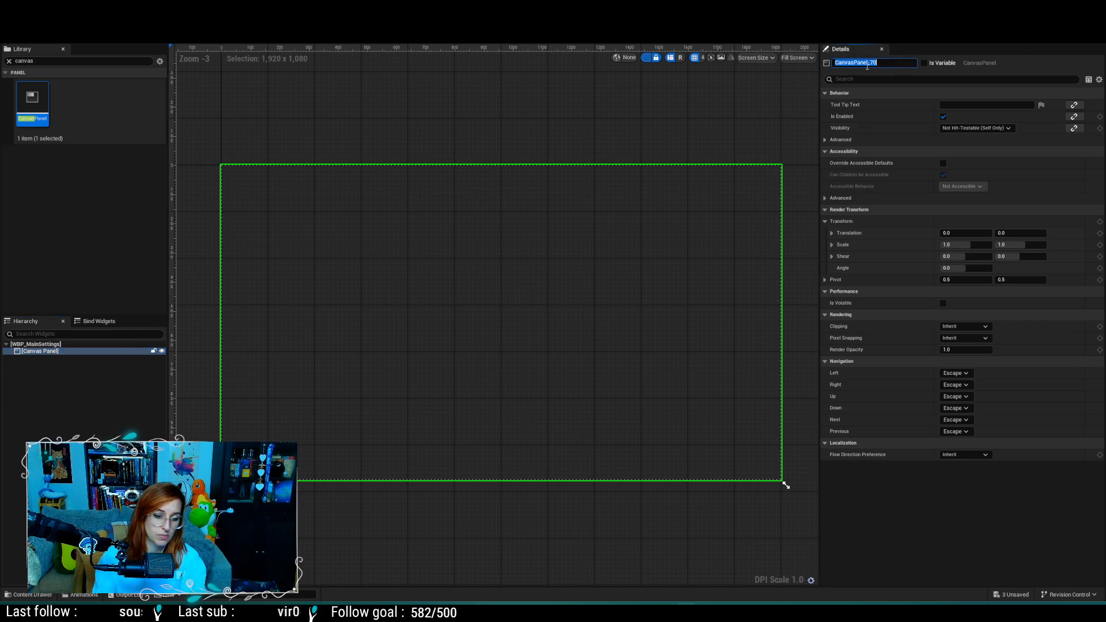
type("Root")
key("Return")
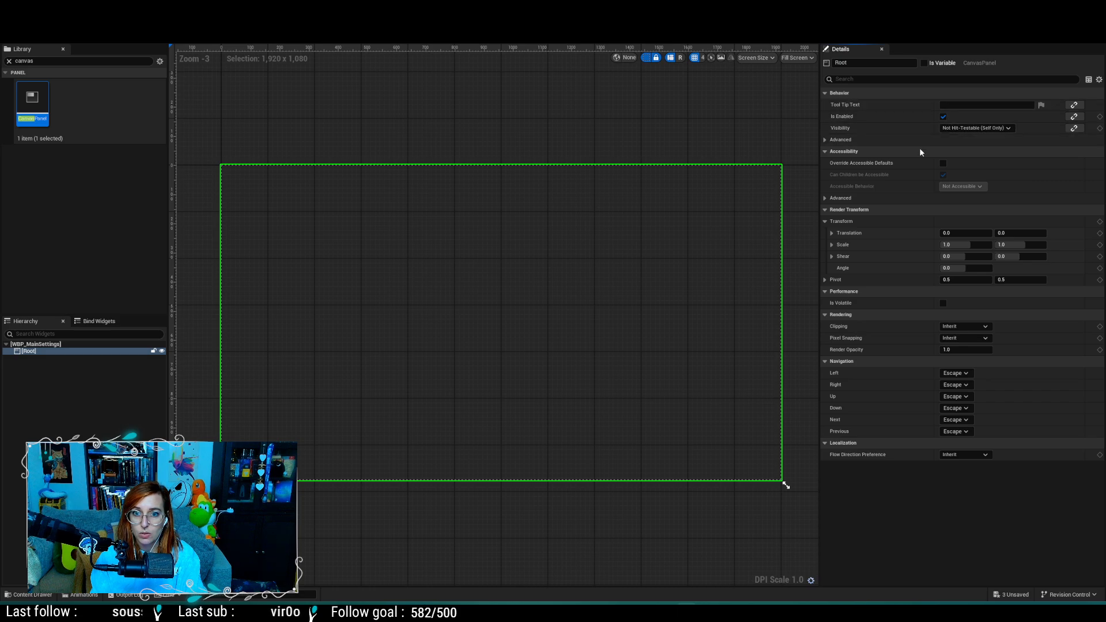
Step: Show the library's WBP widgets as a list and add WBP_Prefab_Background, WBP_Prefab_MenuHeader and WBP_Prefab_MenuFooter under Root
left_click(44, 61)
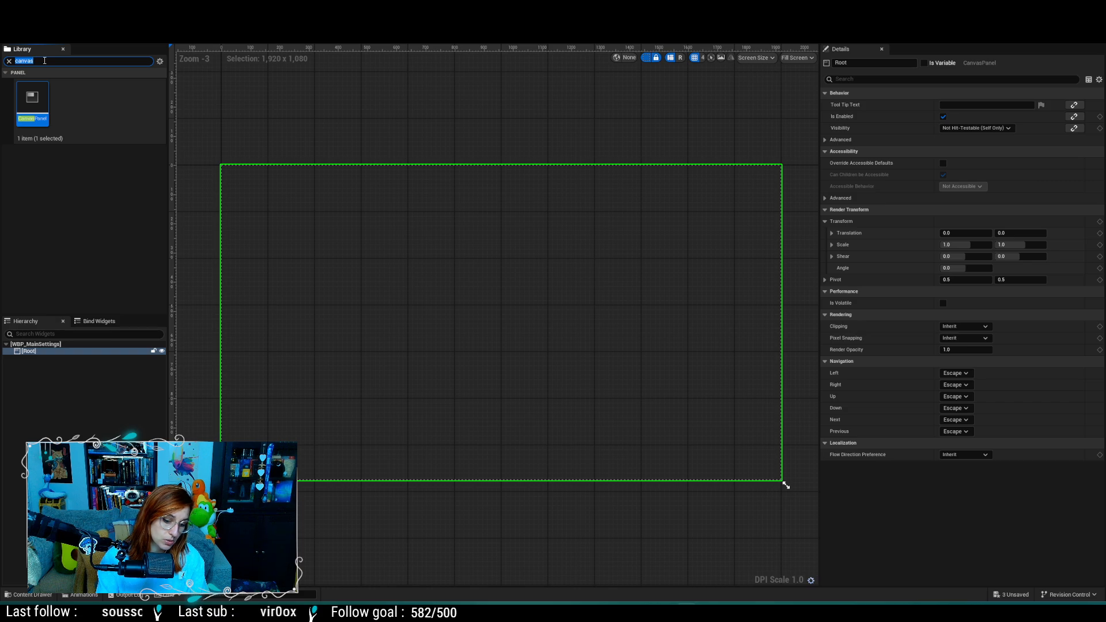
type("wbp")
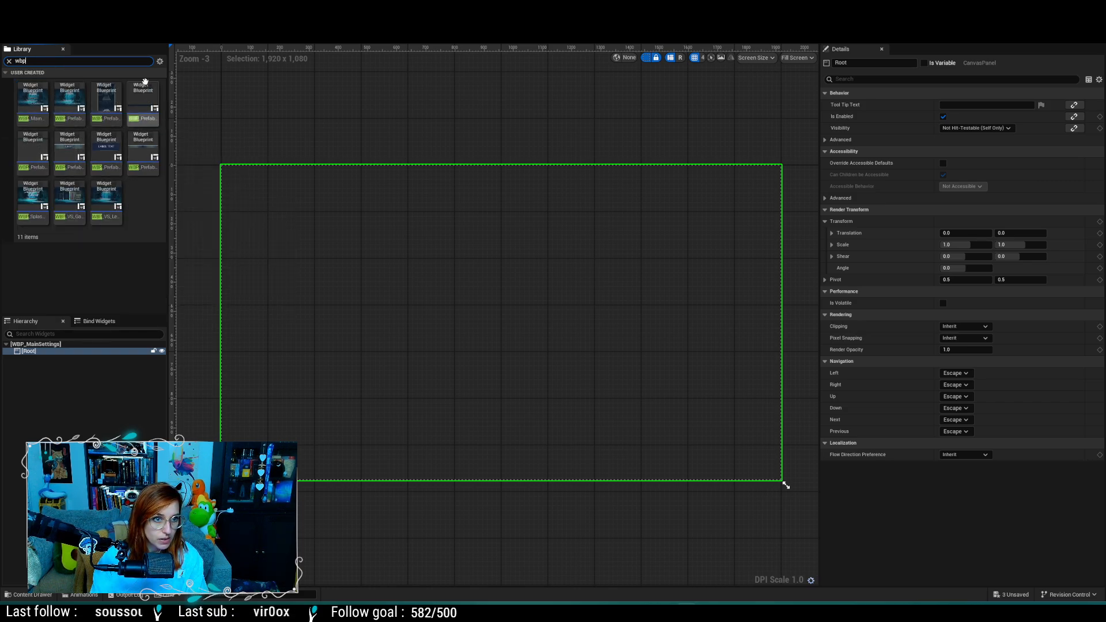
left_click(161, 64)
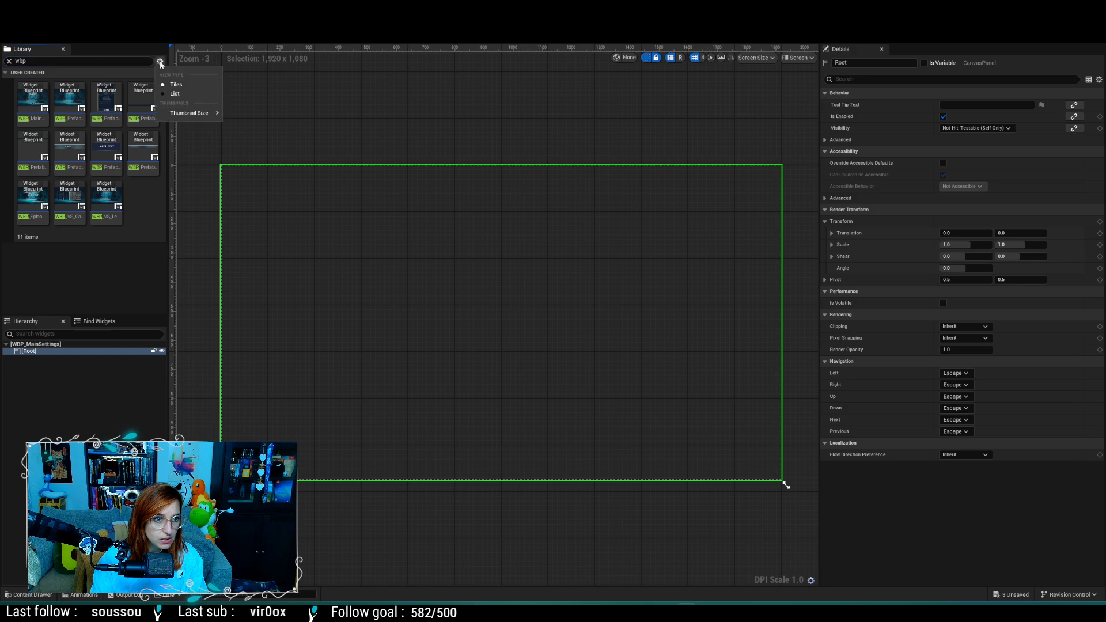
left_click(177, 91)
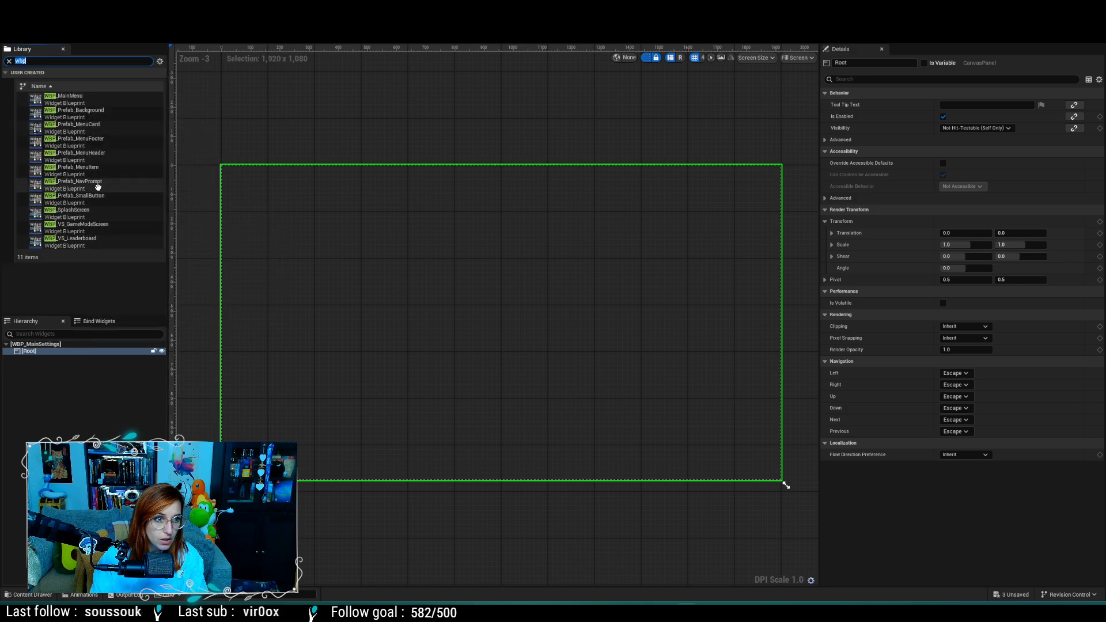
left_click_drag(101, 119, 31, 352)
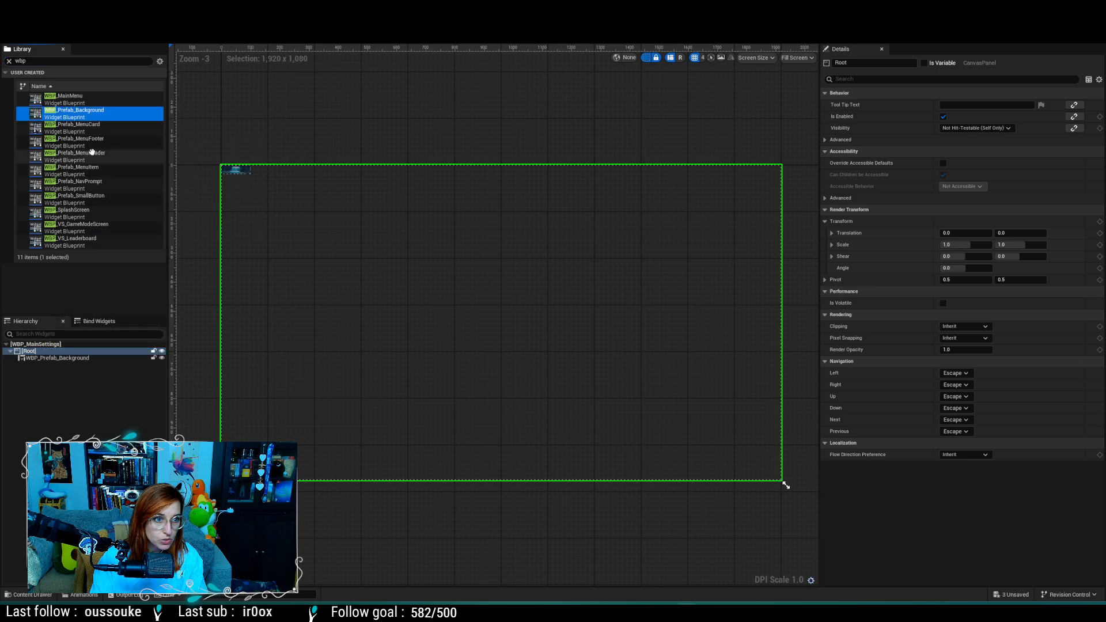
left_click_drag(75, 154, 70, 350)
left_click_drag(101, 141, 65, 357)
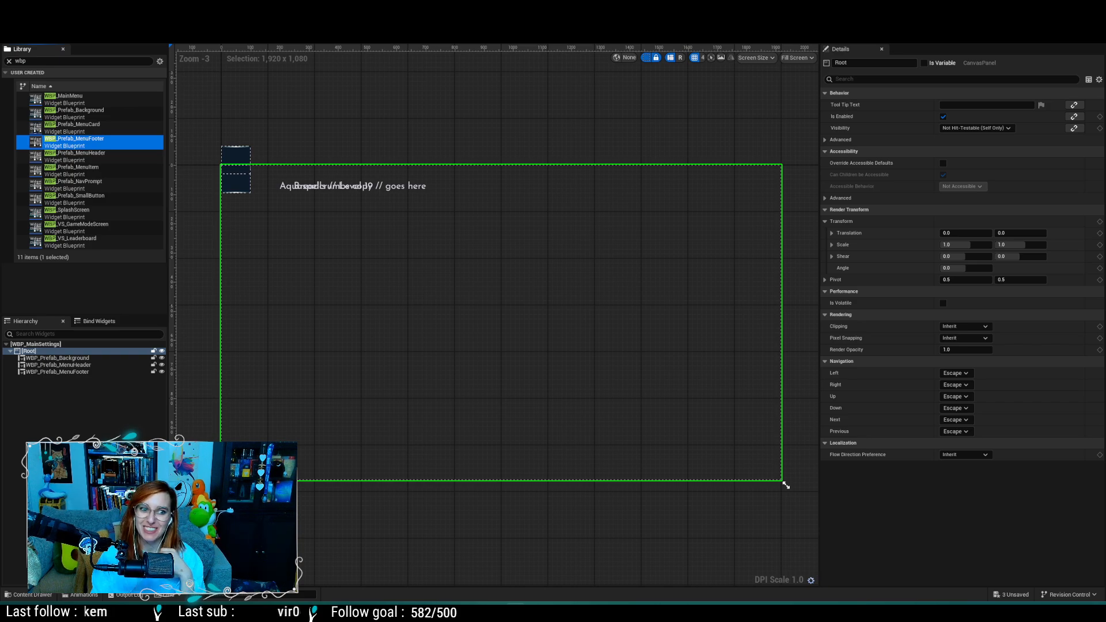
Step: Anchor the background, menu header and menu footer prefabs to fill the whole canvas, with their positions matched to the anchors
left_click(116, 358)
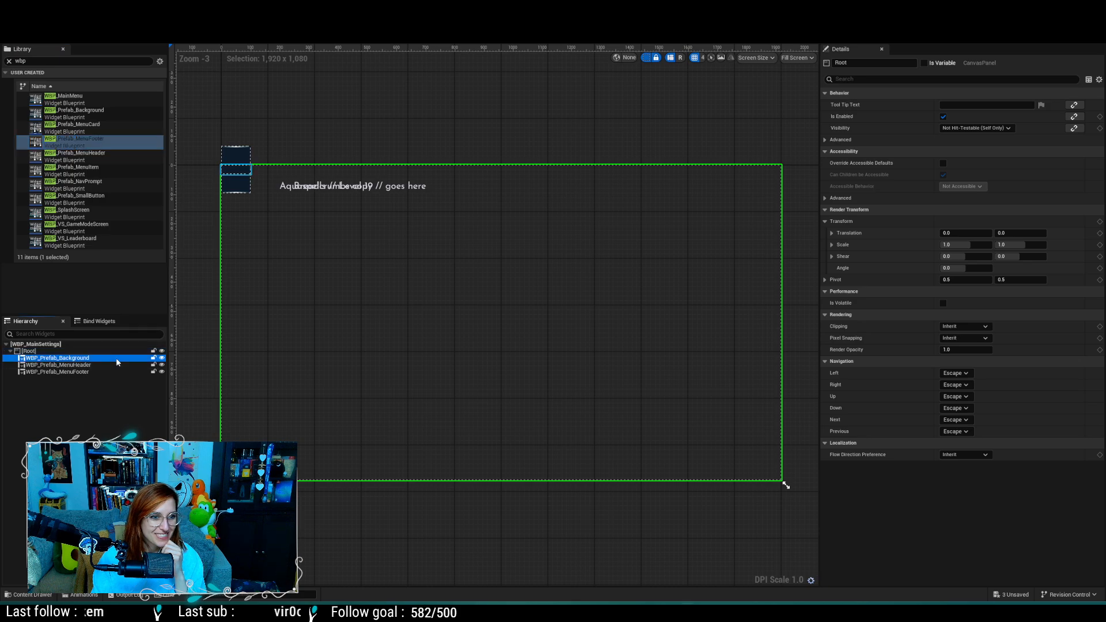
left_click(986, 104)
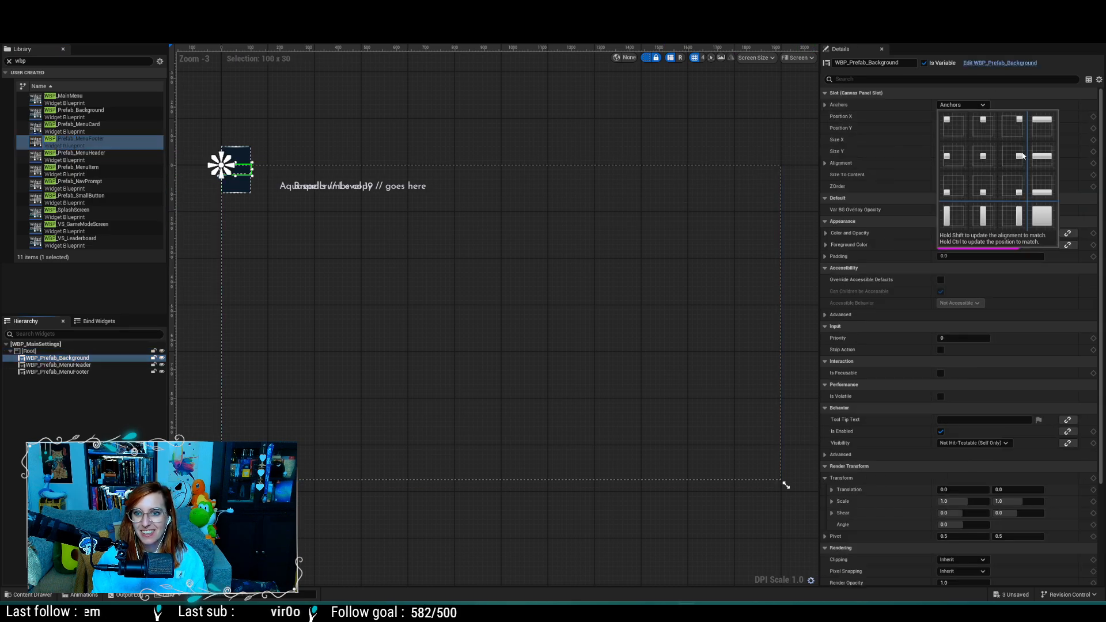
left_click(1046, 215, "ctrl+shift")
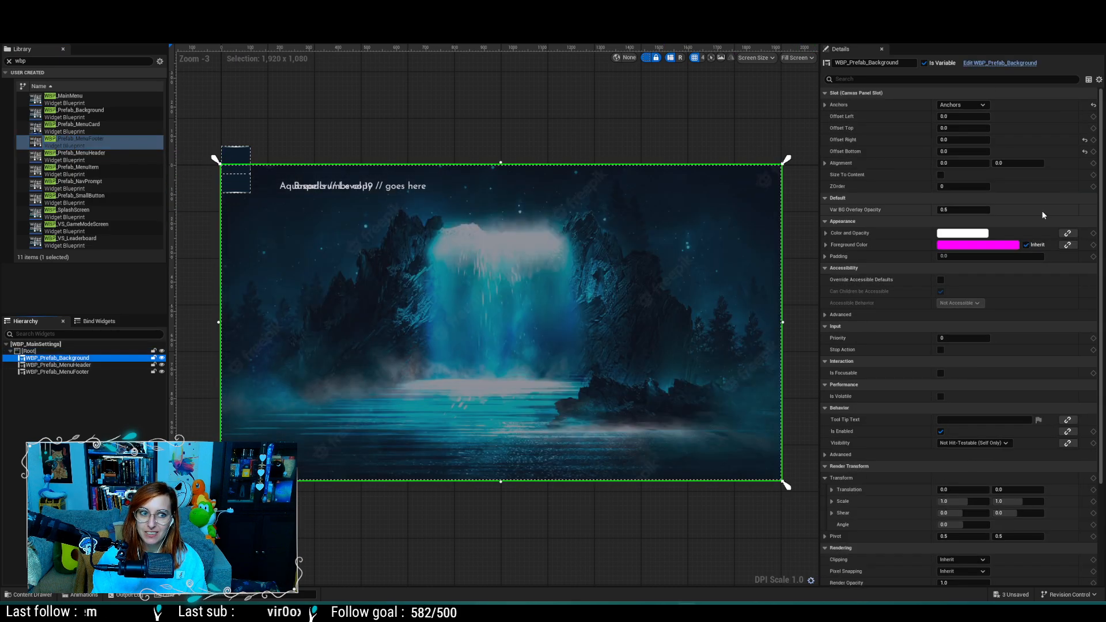
left_click(95, 366)
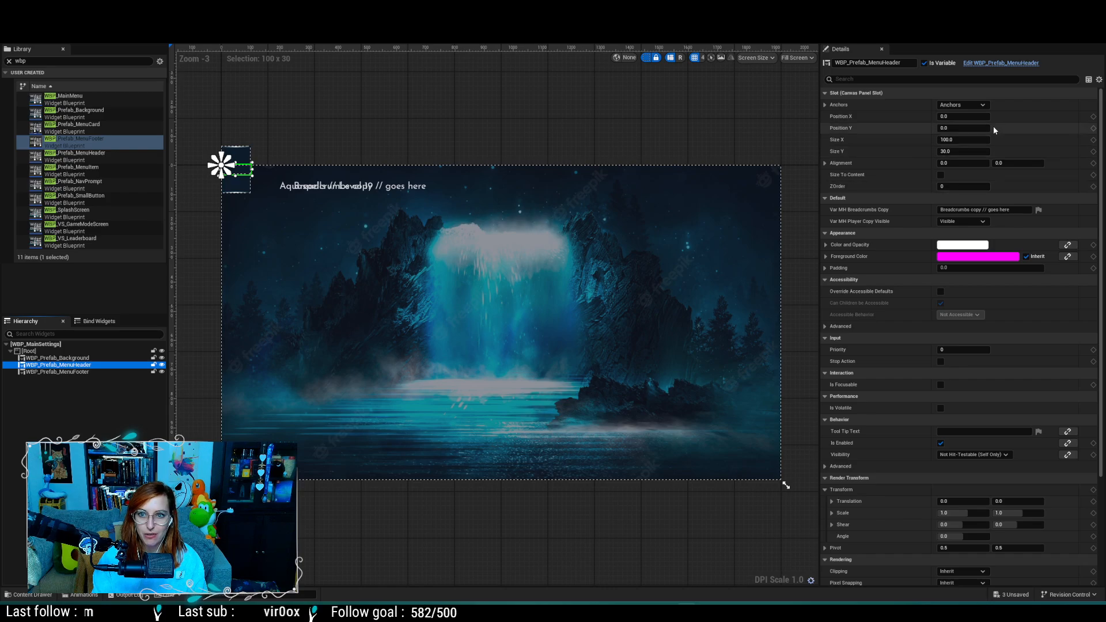
left_click(985, 105)
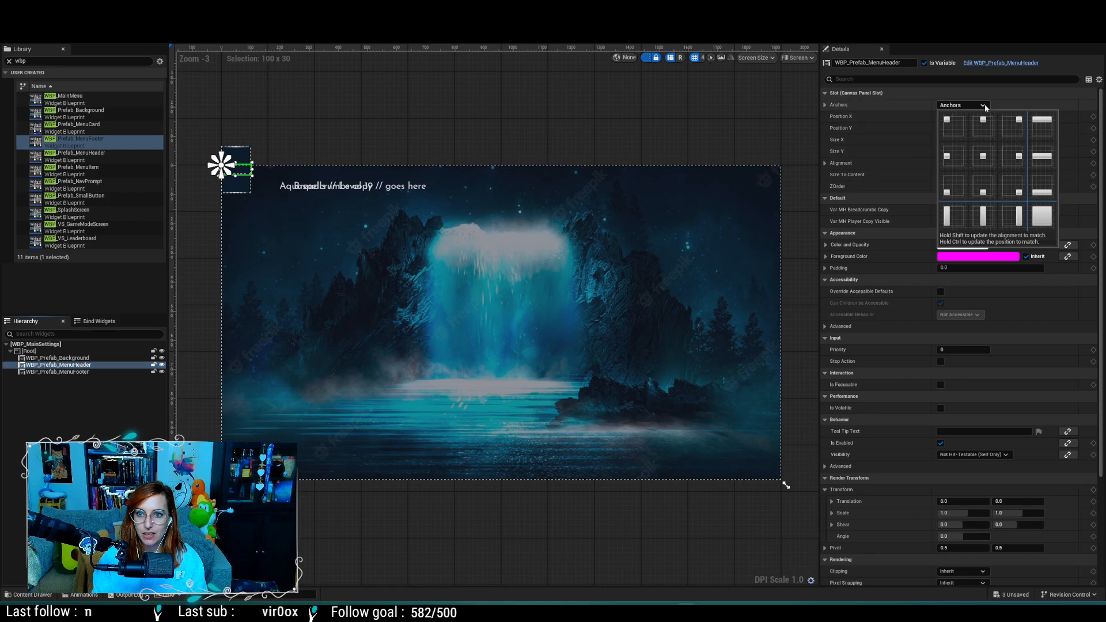
left_click(1042, 216, "ctrl+shift")
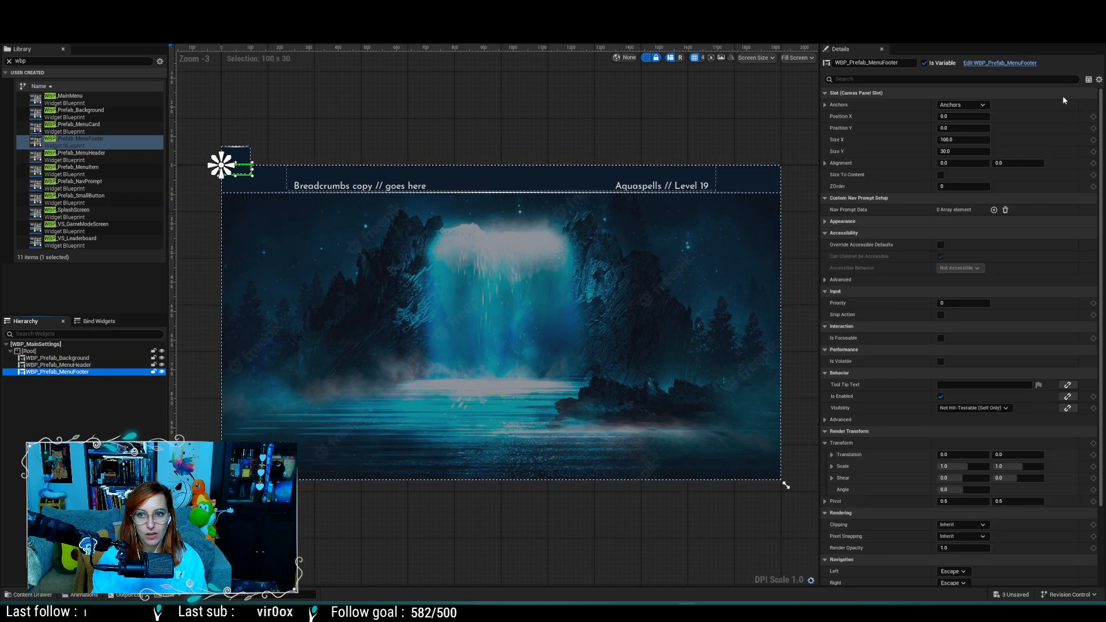
left_click(981, 105)
left_click(1042, 215, "ctrl")
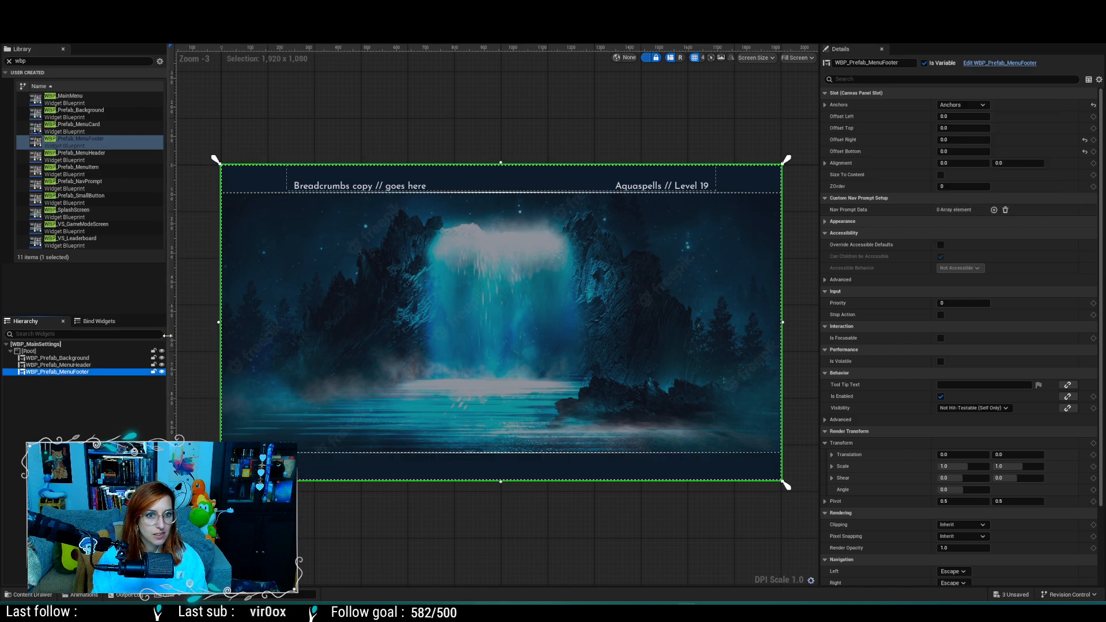
left_click(58, 358)
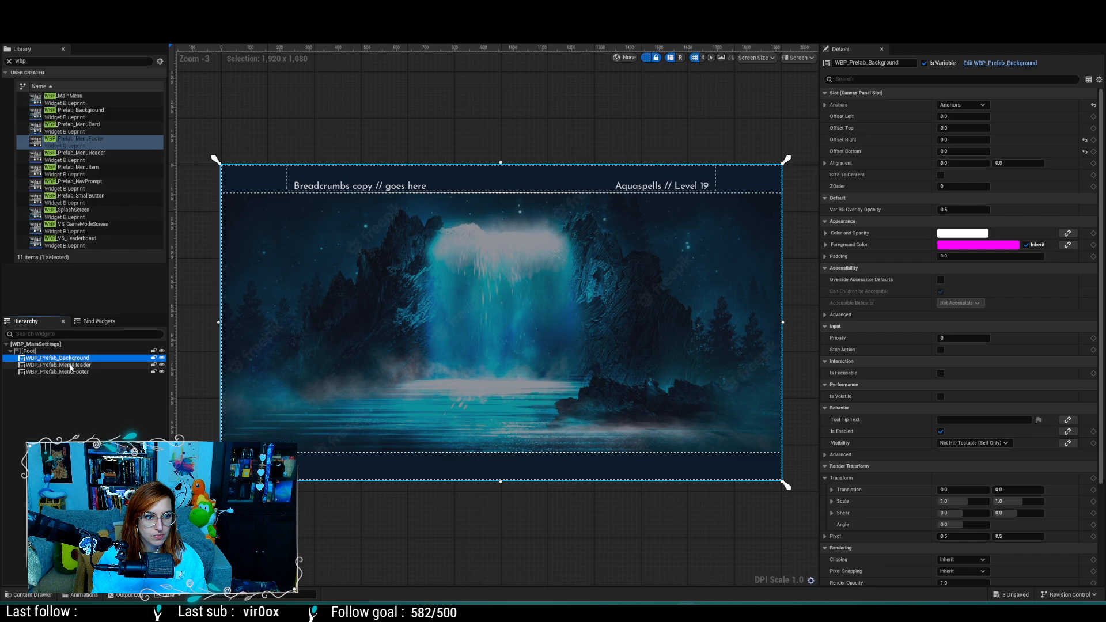
left_click(70, 365)
Step: Add a Nav Prompt Data entry to the menu footer with label text Back and its link set to WBP_MainMenu
left_click(64, 372)
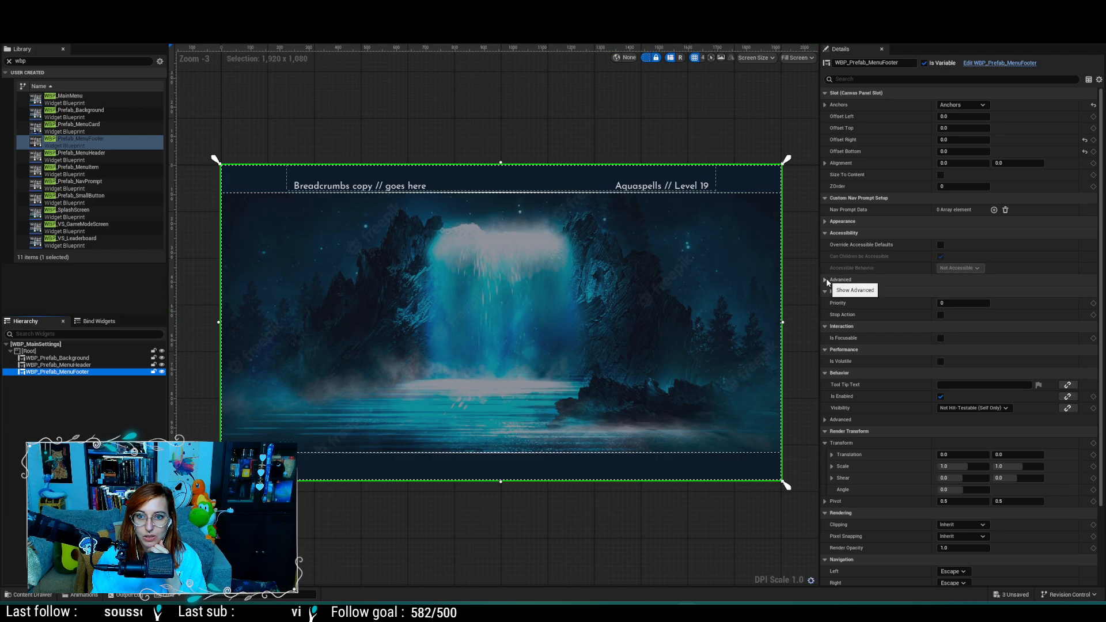
left_click(994, 210)
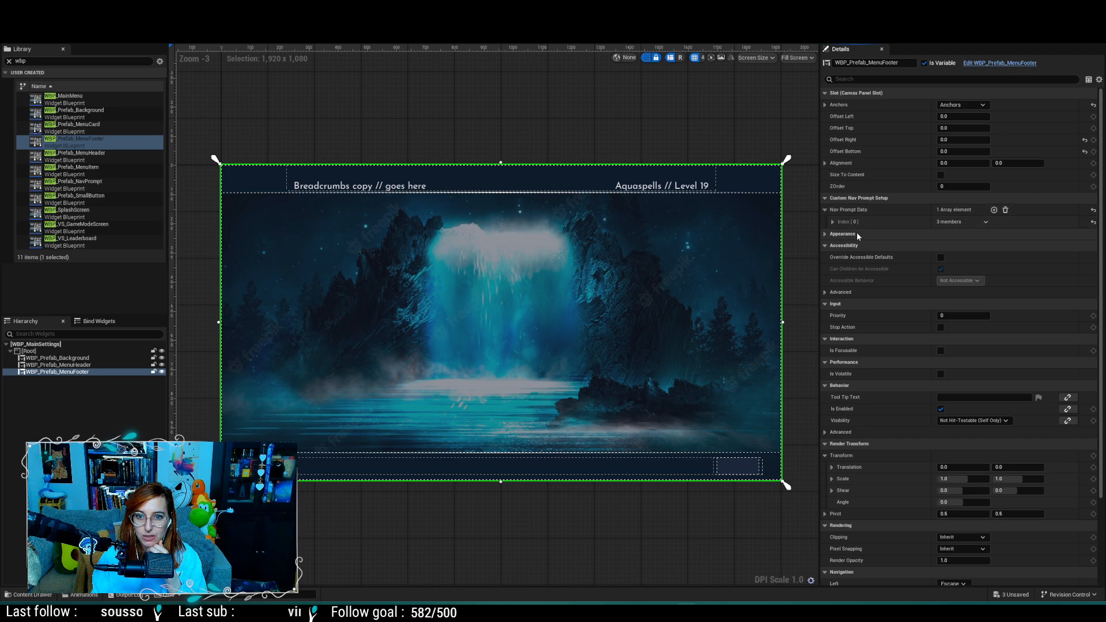
left_click(832, 221)
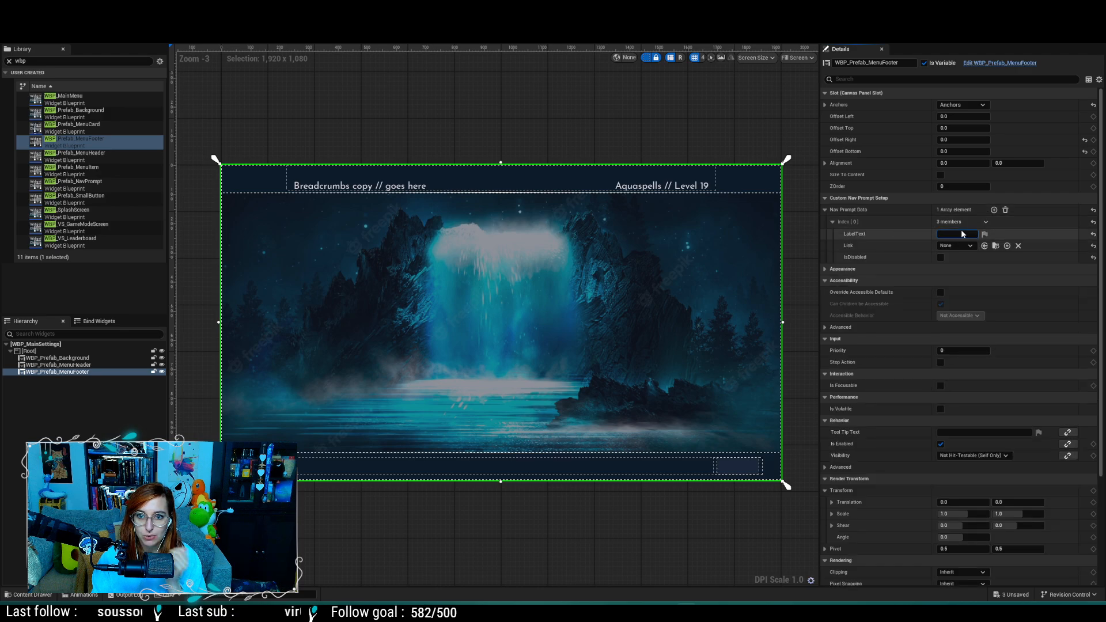
type("Bac")
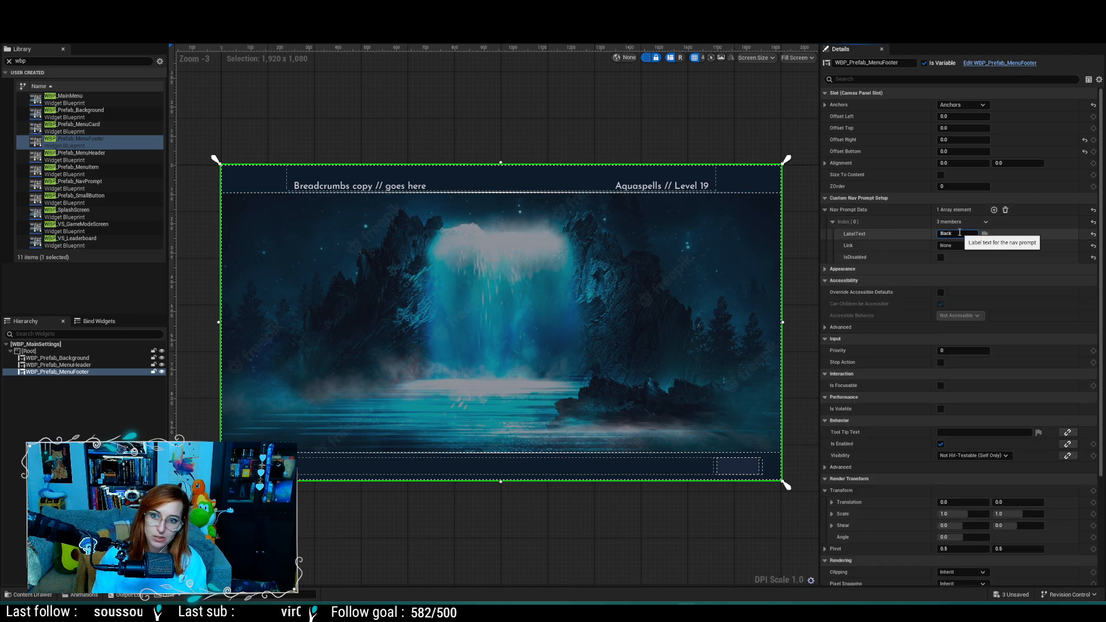
type("k")
left_click(958, 245)
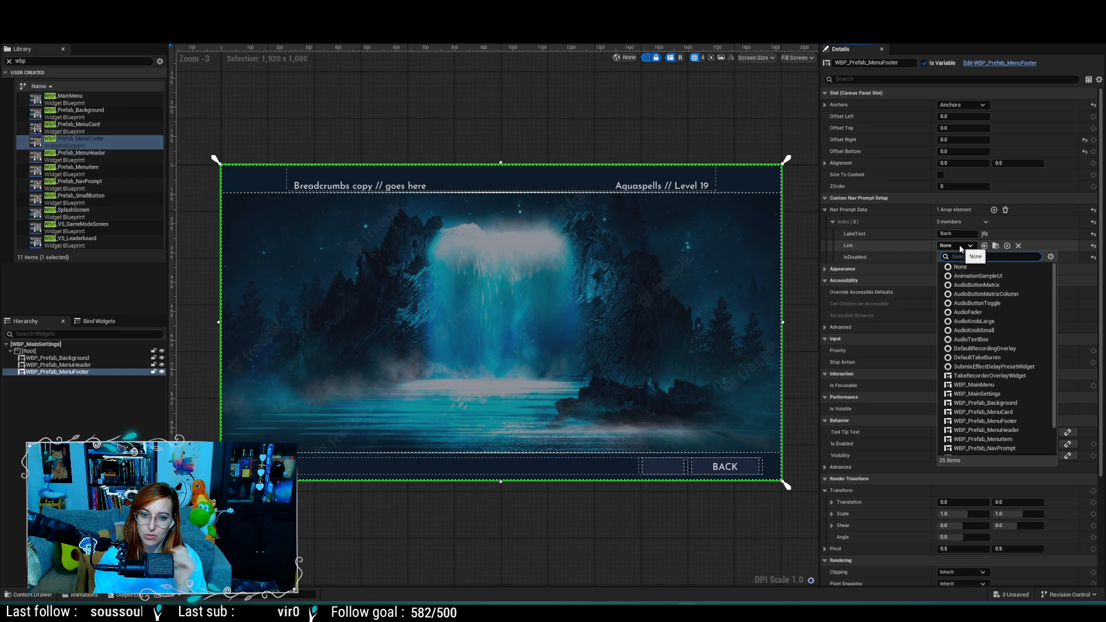
type("mainme")
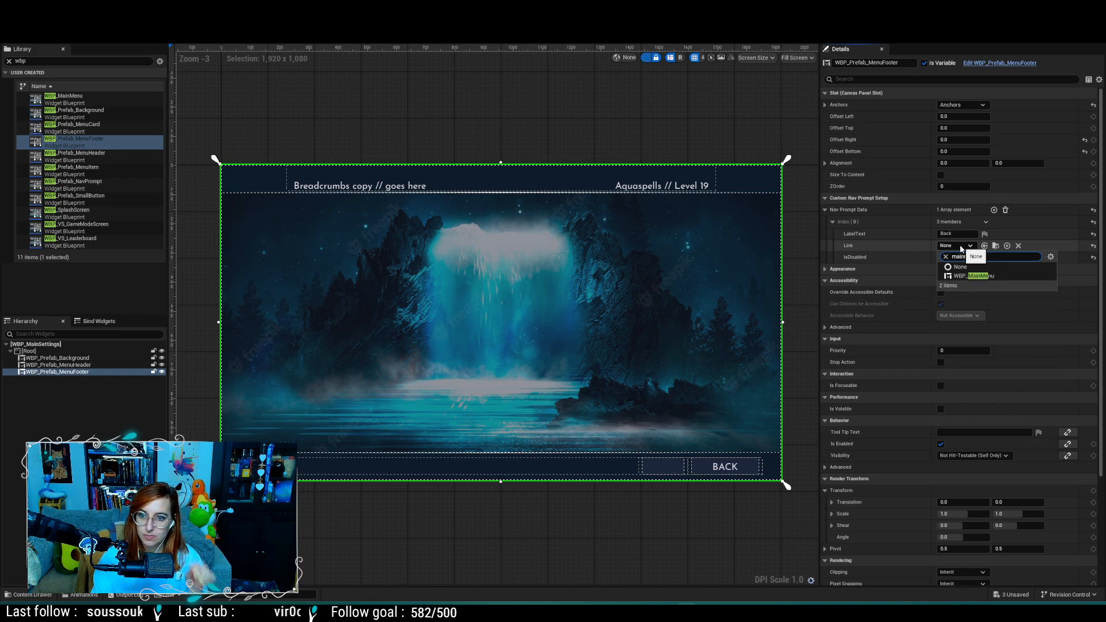
left_click(974, 276)
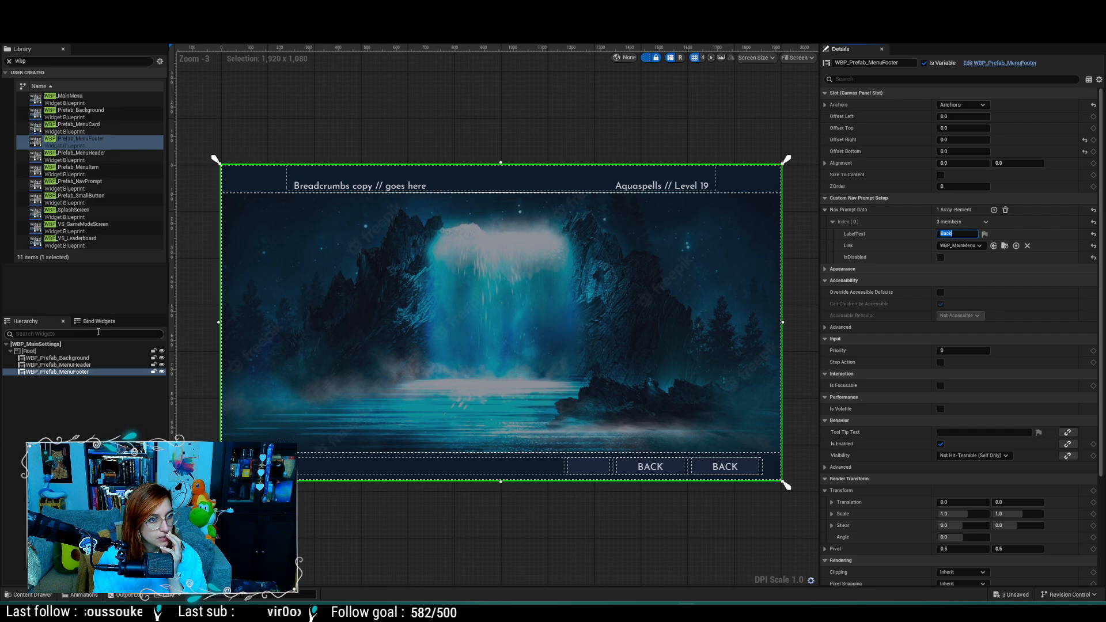
Step: Set the menu header's breadcrumbs copy to Settings and its player copy visibility to Hidden
left_click(58, 365)
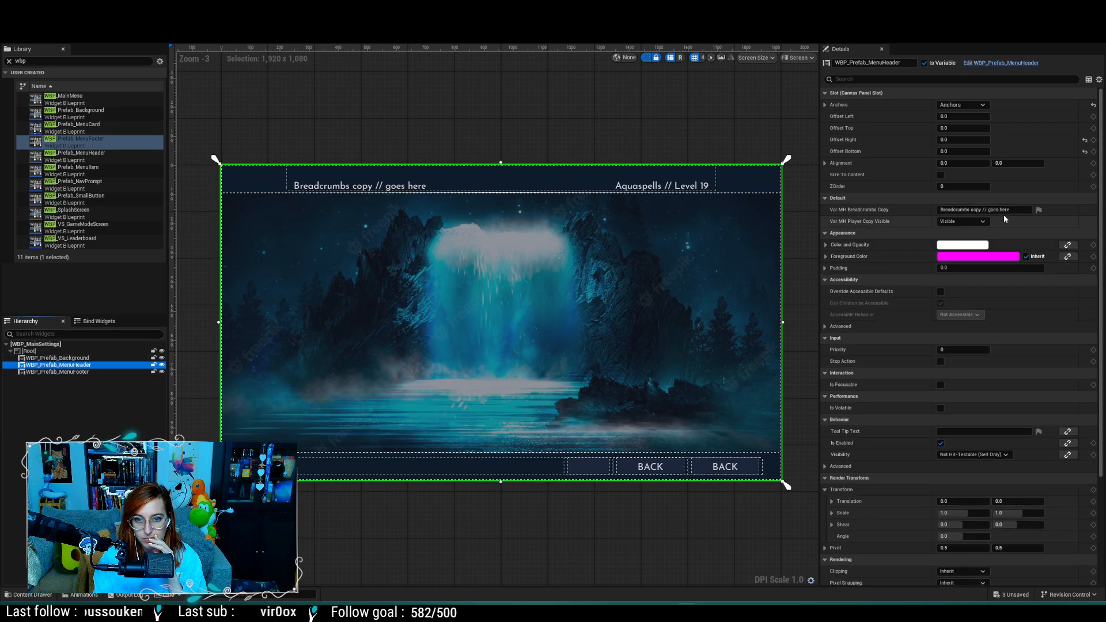
left_click(973, 210)
type("S")
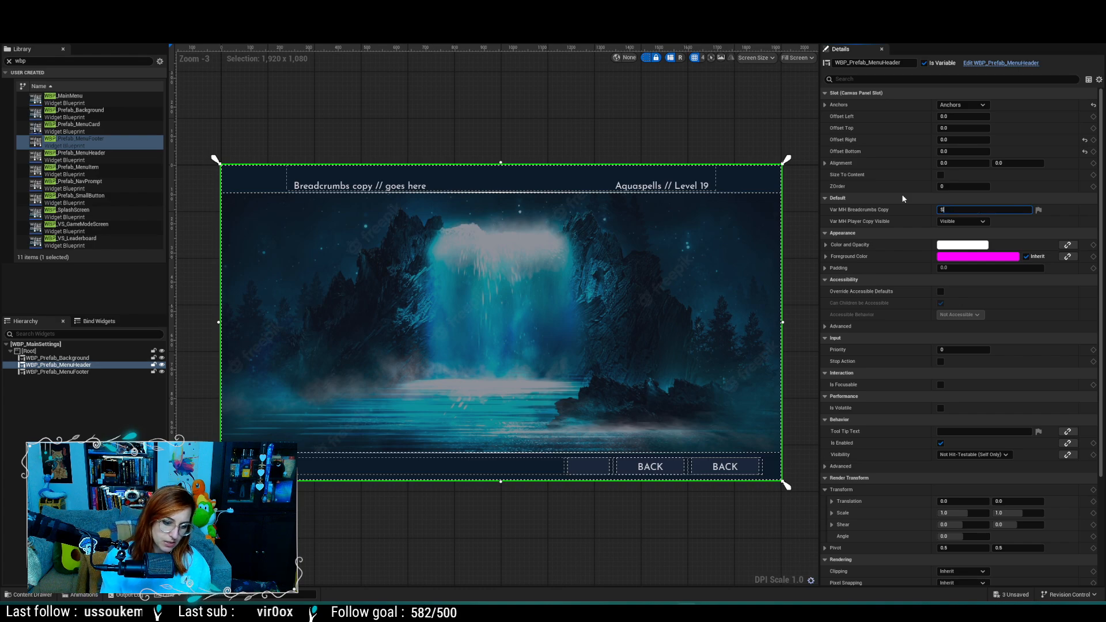
type("ettings")
key("Return")
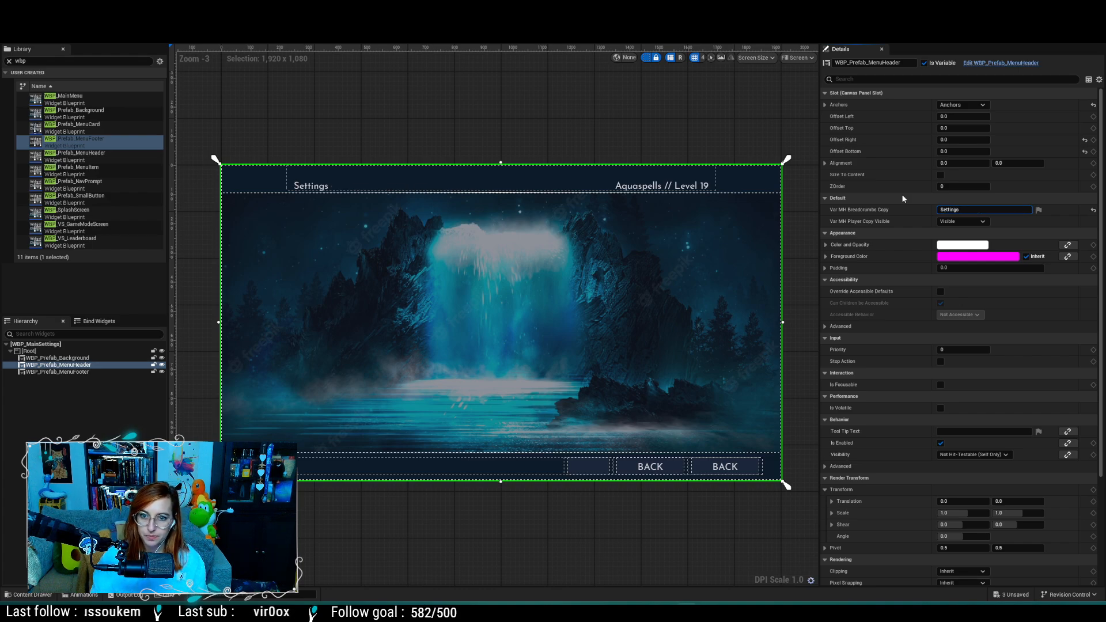
left_click(956, 221)
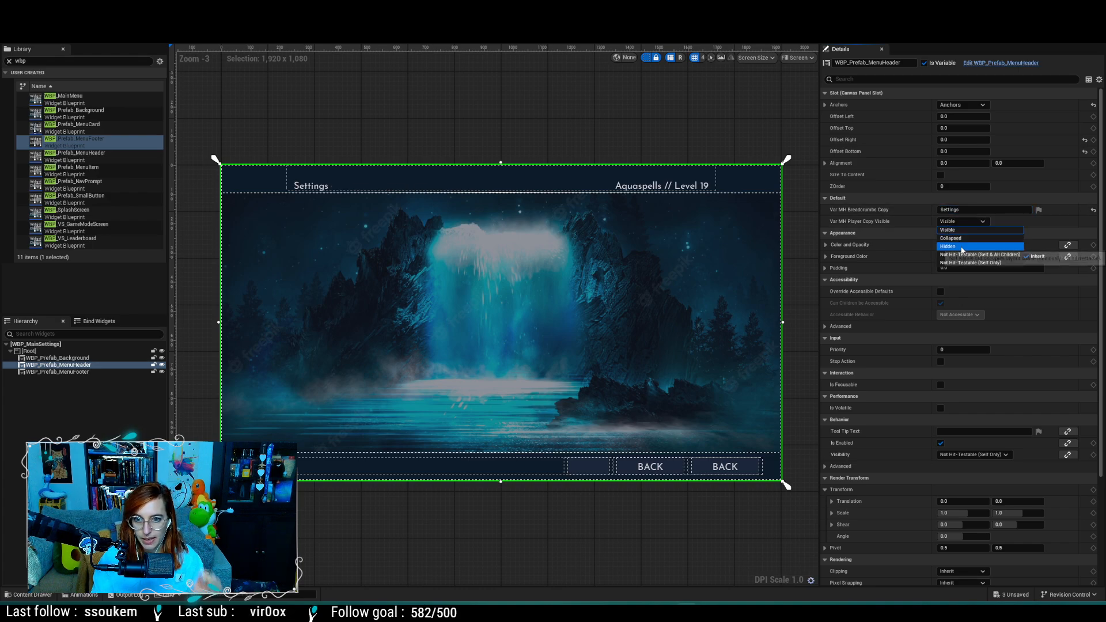
left_click(961, 248)
left_click(346, 516)
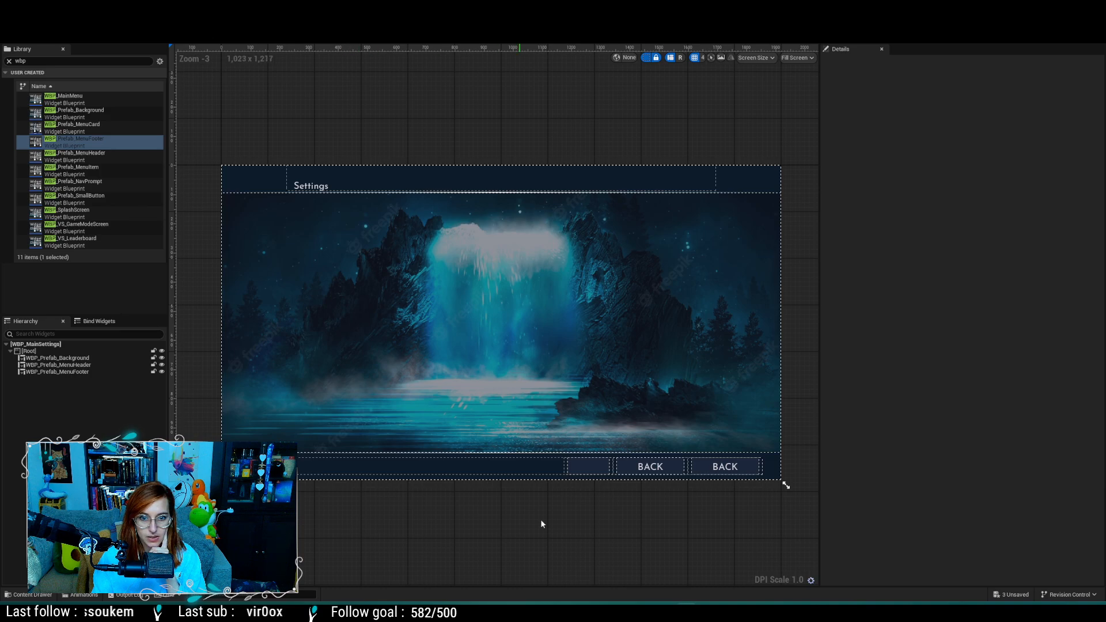
Step: Check the card layout of the Proto - Settings artboard in the design mockups and save the settings widget
key("alt+Tab")
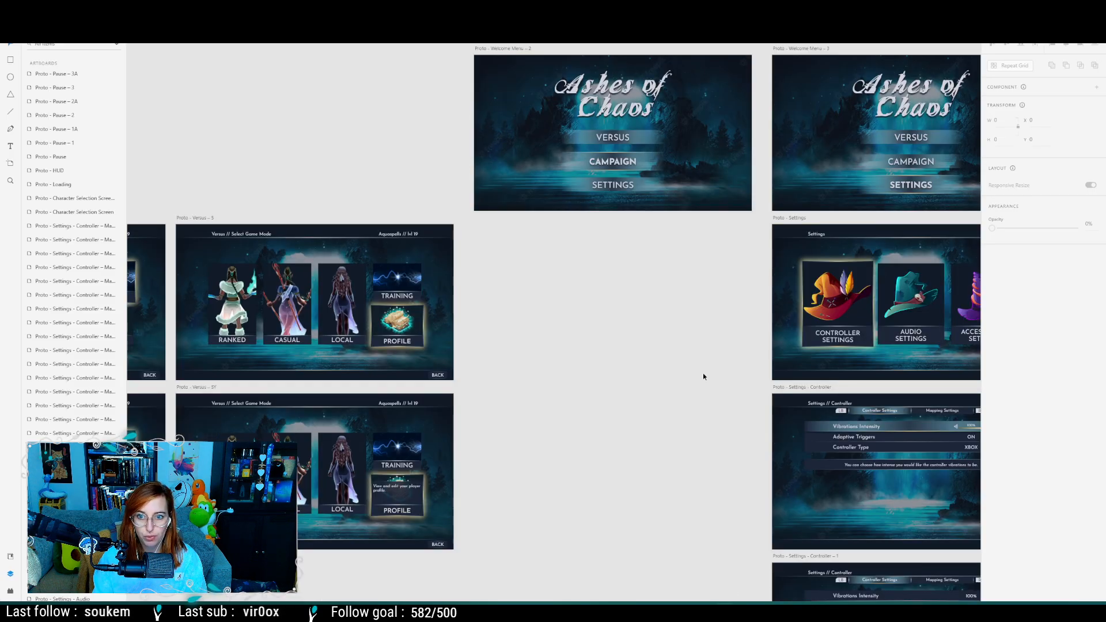
left_click_drag(703, 372, 291, 377)
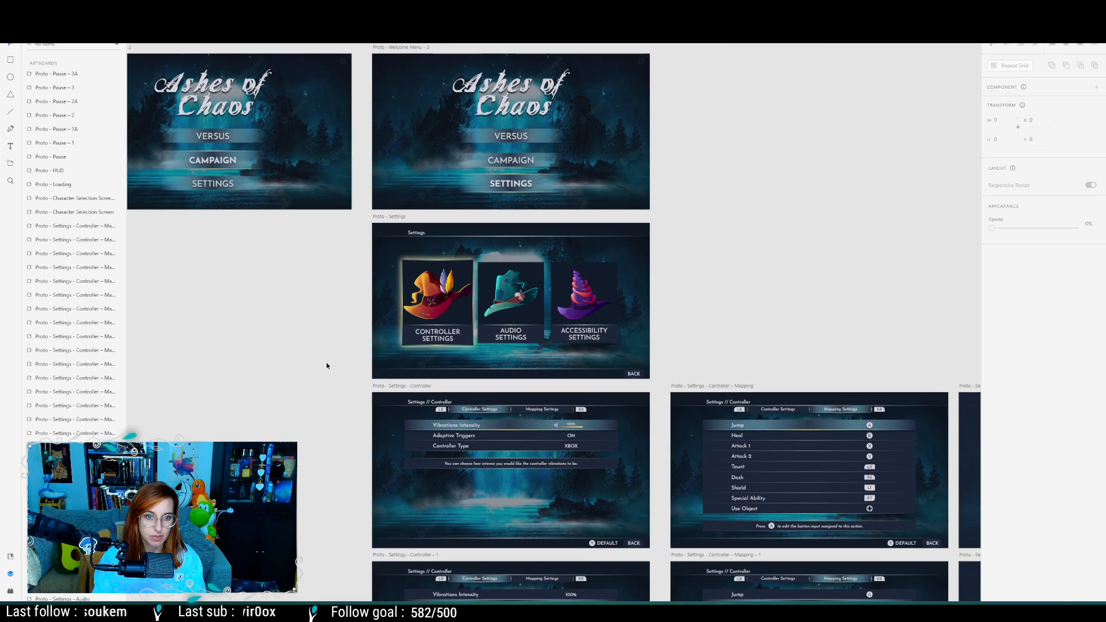
key("alt+Tab")
key("ctrl+s")
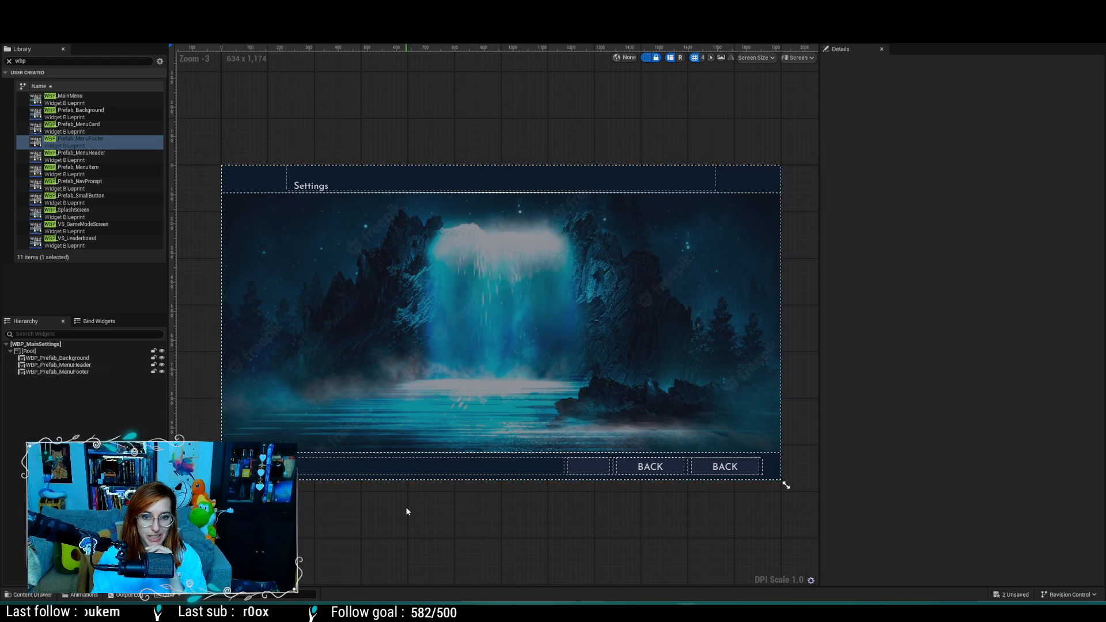
right_click_drag(407, 511, 388, 485)
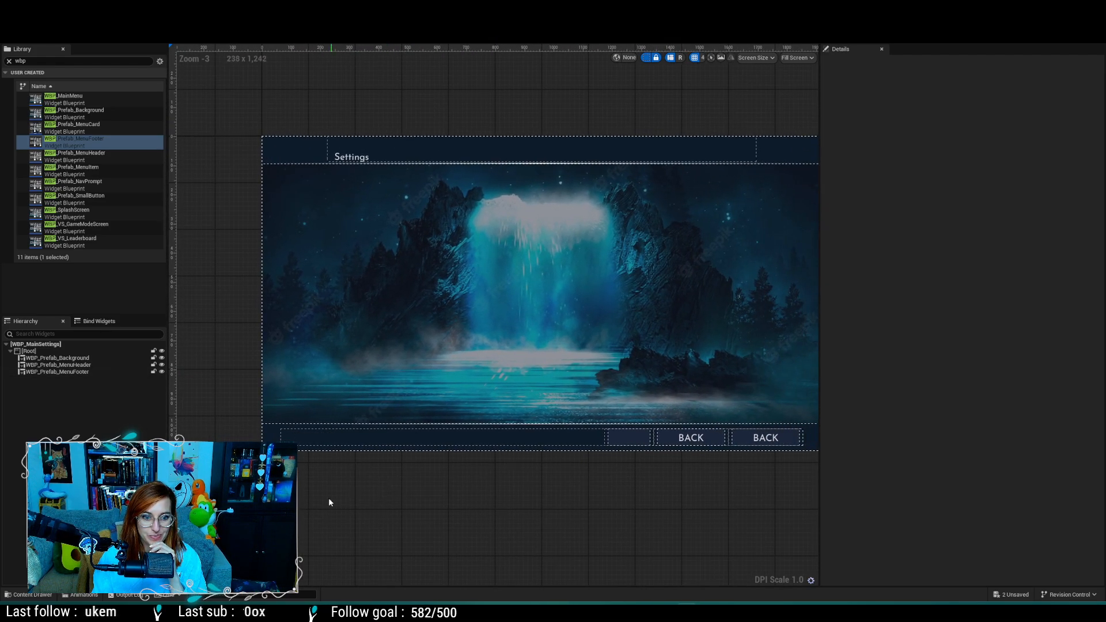
right_click_drag(467, 488, 461, 514)
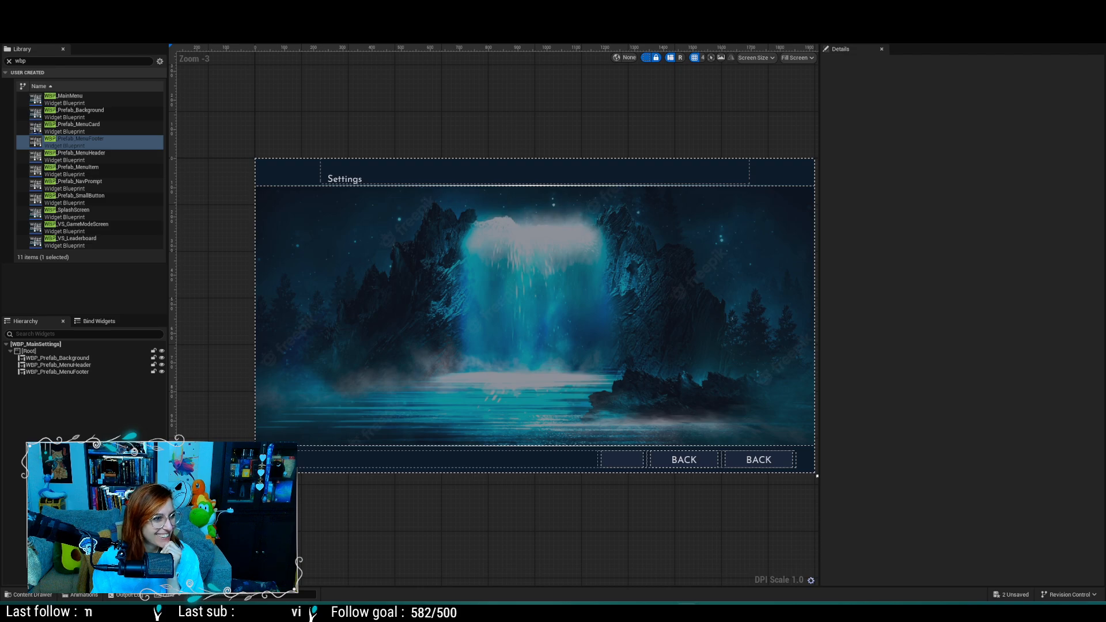
Step: Examine how MenuCardContainer in WBP_VS_GameModeScreen and BodyContainer with ContentContainer in WBP_VS_Leaderboard are set up, comparing them with the Settings mockup
right_click(84, 351)
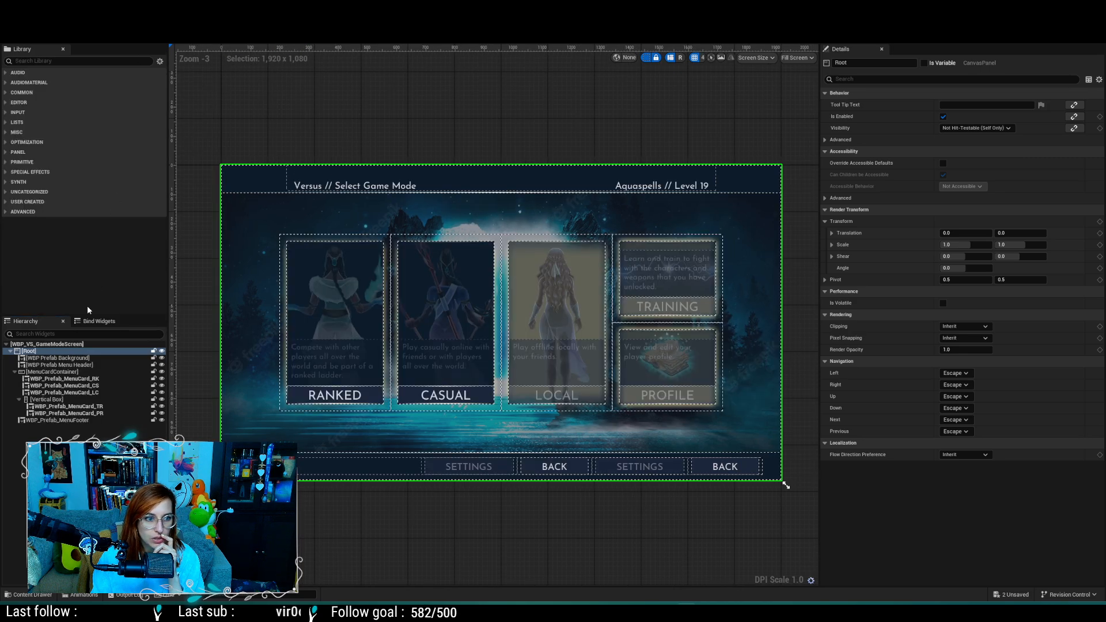
left_click(58, 372)
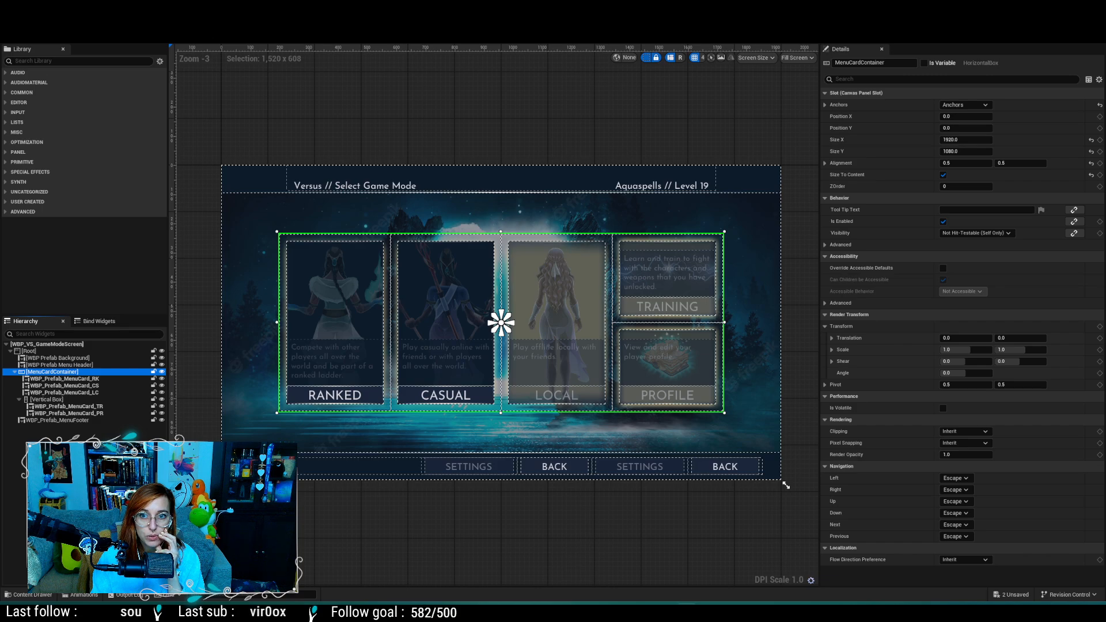
left_click(774, 21)
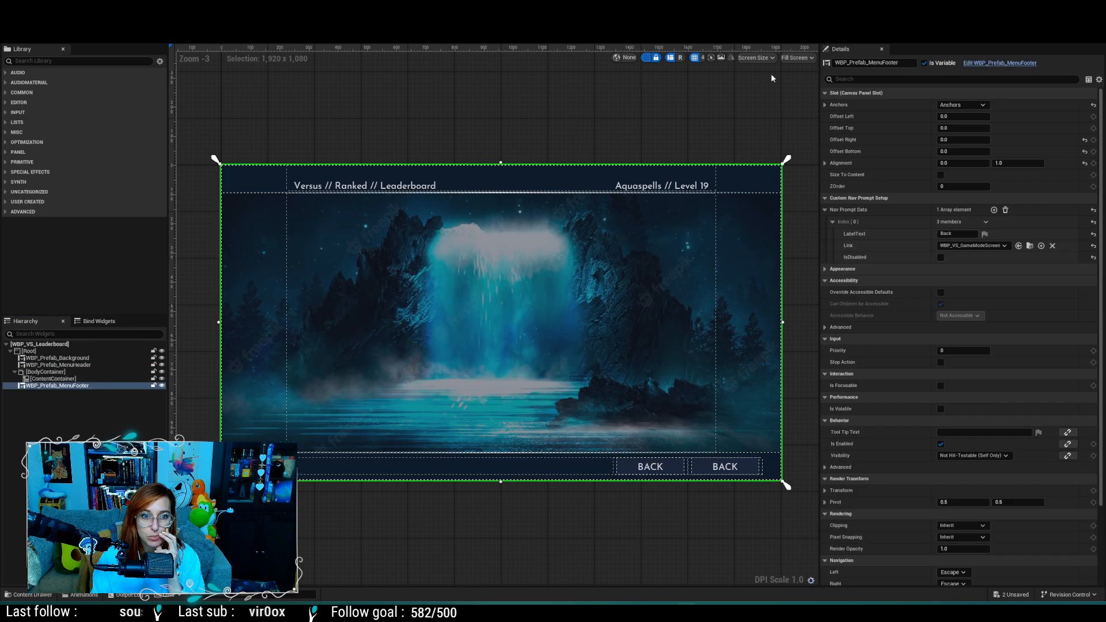
left_click(51, 372)
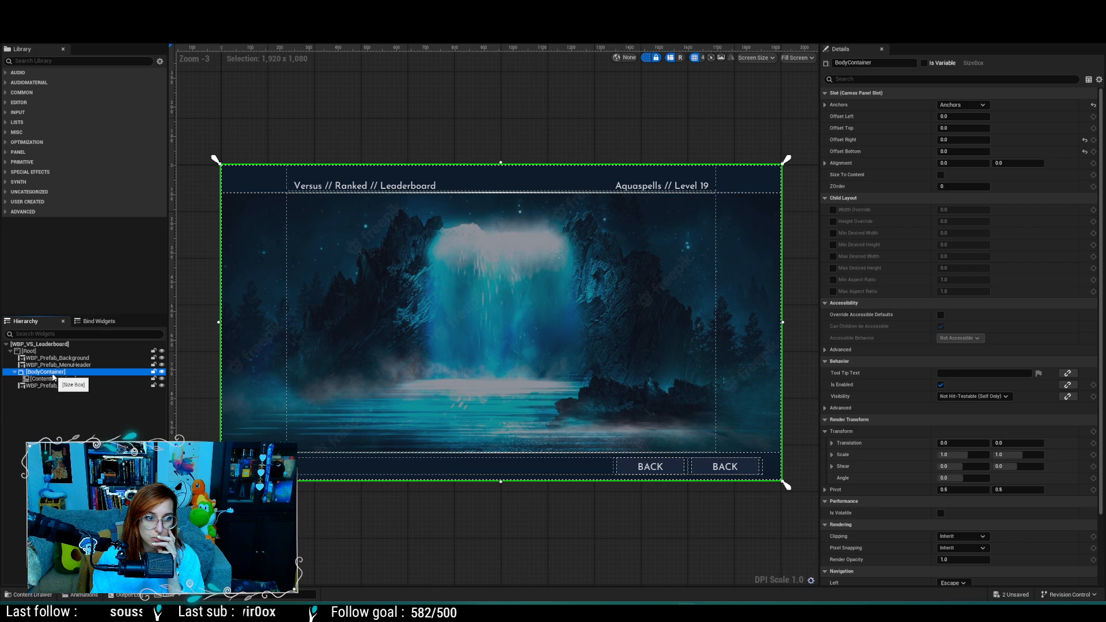
left_click(54, 379)
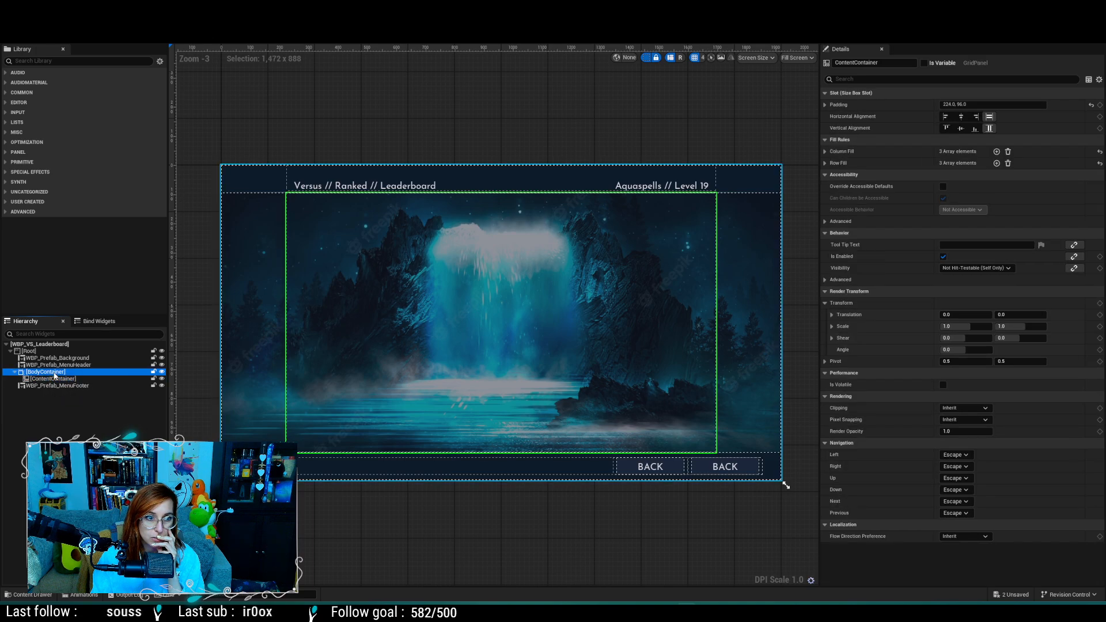
left_click(55, 373)
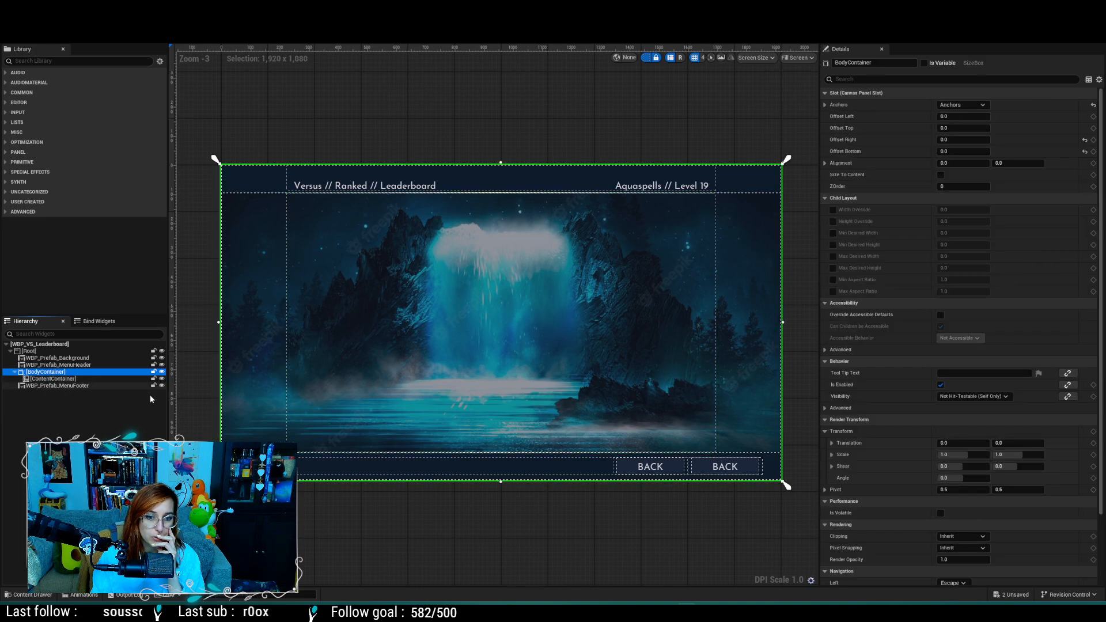
key("alt+Tab")
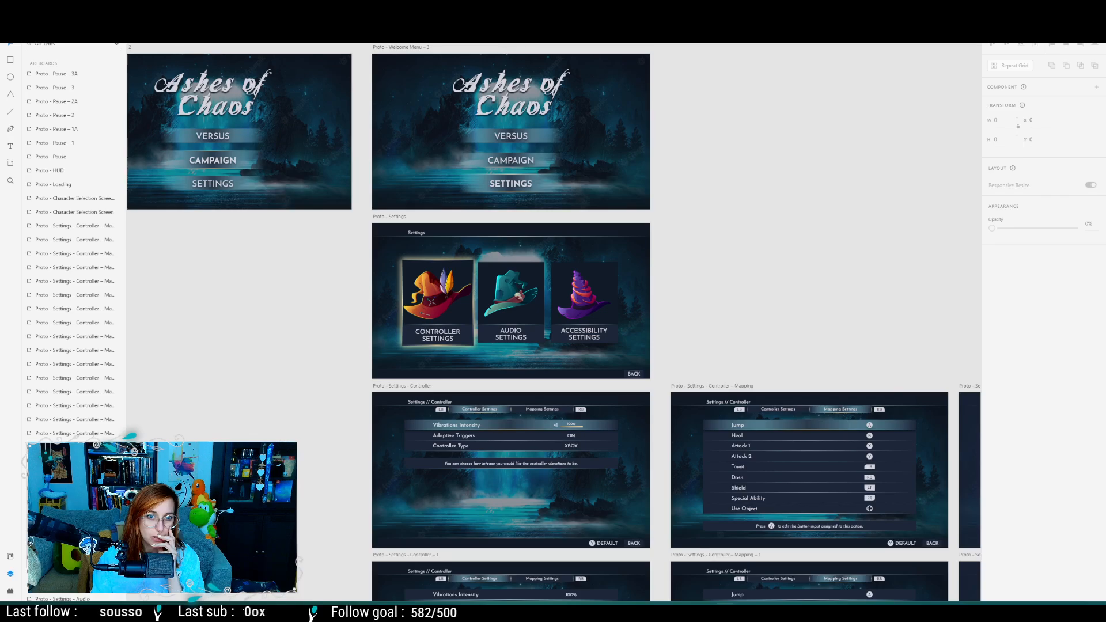
key("alt+Tab")
key("ctrl+Tab")
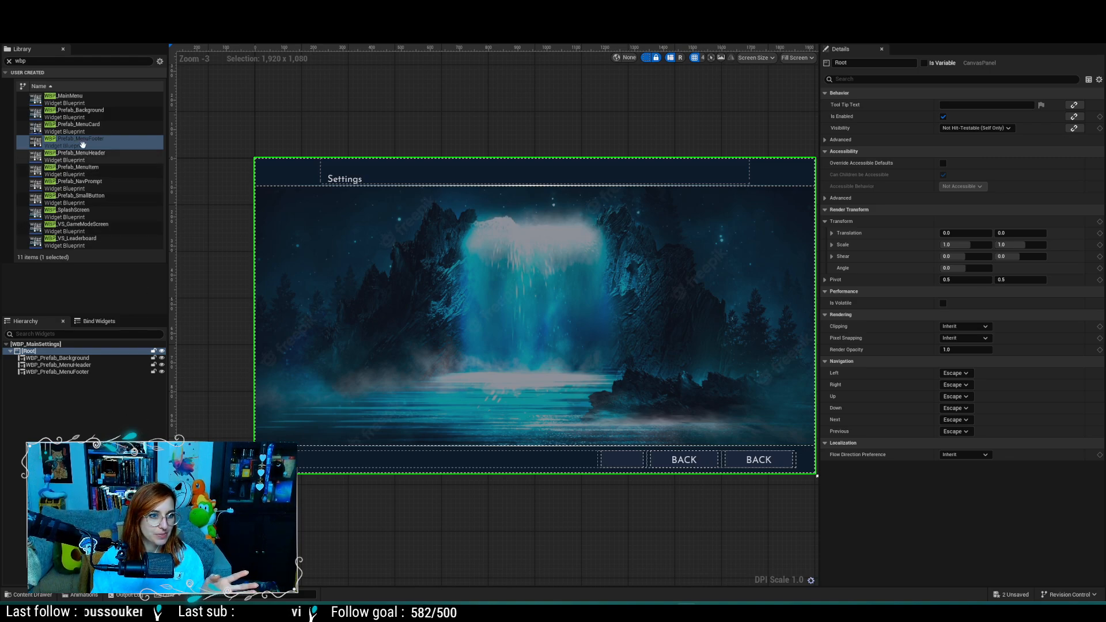
Step: Find the Horizontal Box in the library and add one under Root between the background and menu header prefabs
left_click(130, 60)
left_click_drag(130, 59, 10, 61)
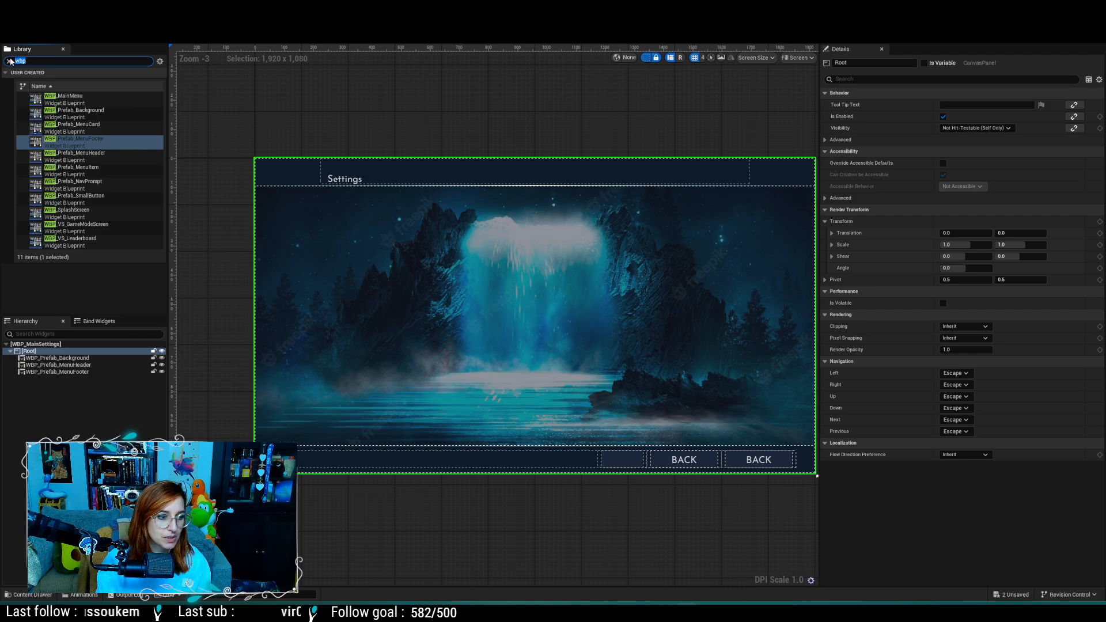
type("i")
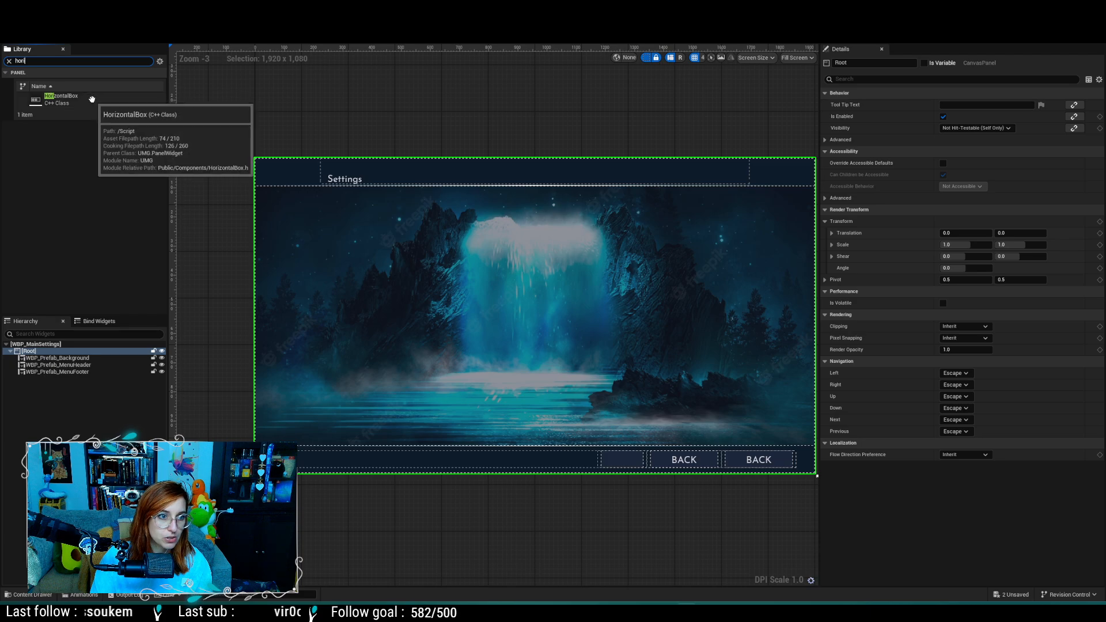
left_click_drag(92, 99, 58, 360)
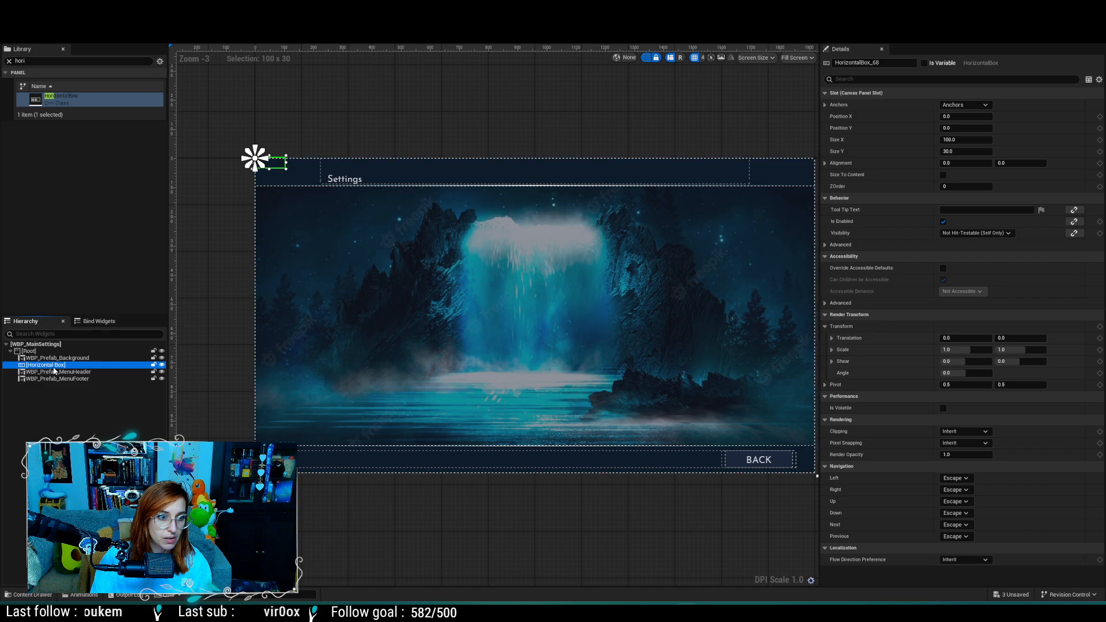
Step: Anchor the Horizontal Box to the canvas centre with 0.5 alignment, enable Size To Content and set its X and Y sizes to 0
left_click(986, 105)
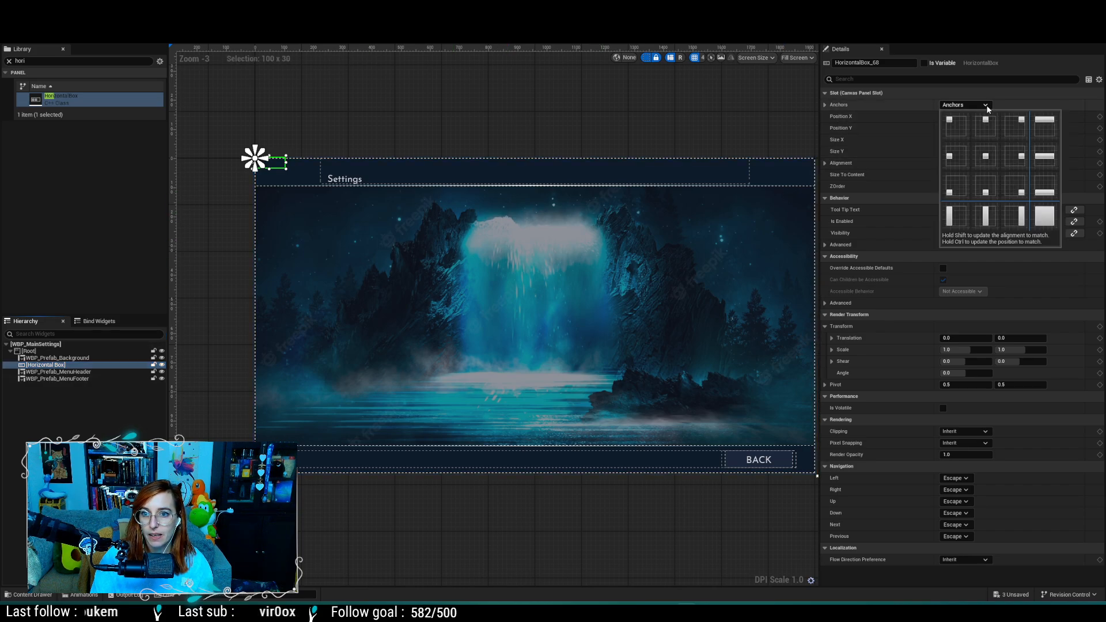
left_click(989, 157)
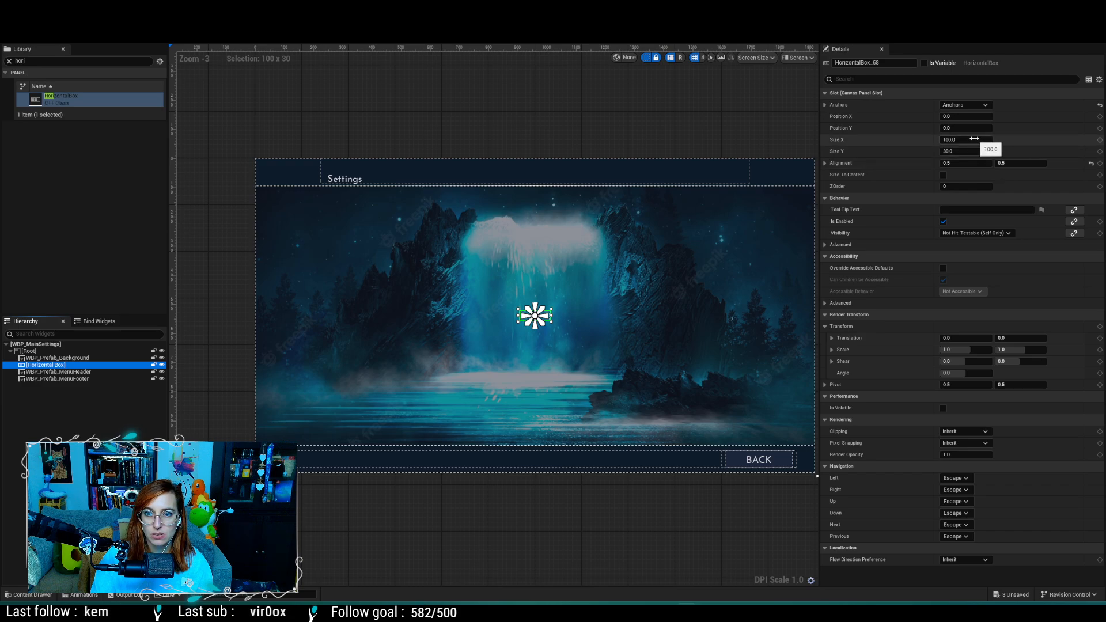
left_click(944, 174)
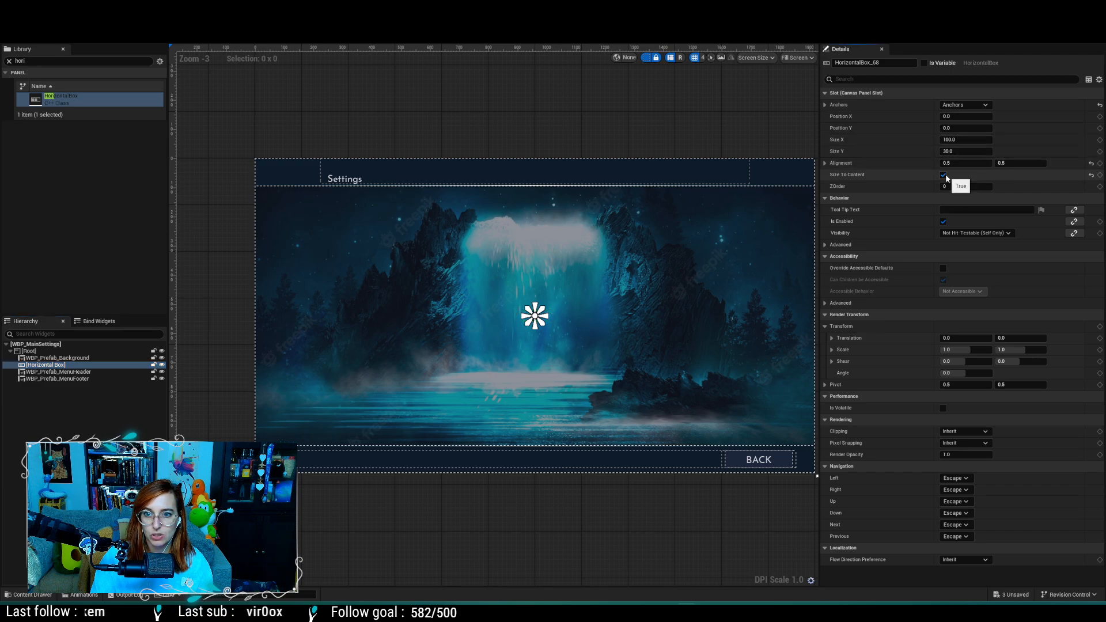
left_click(960, 140)
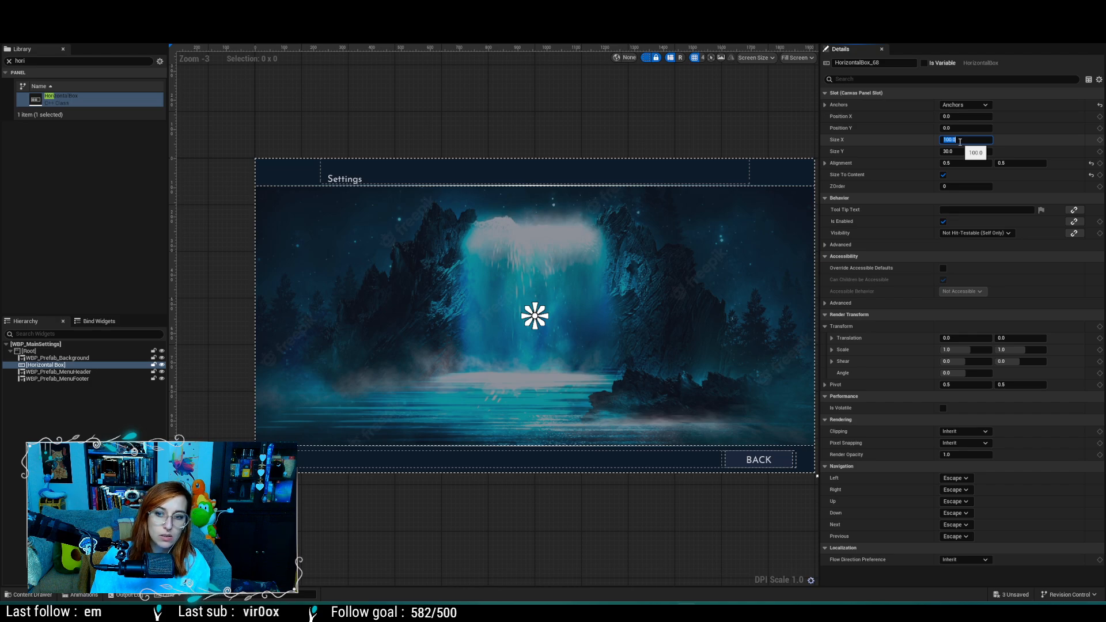
type("0")
key("Tab")
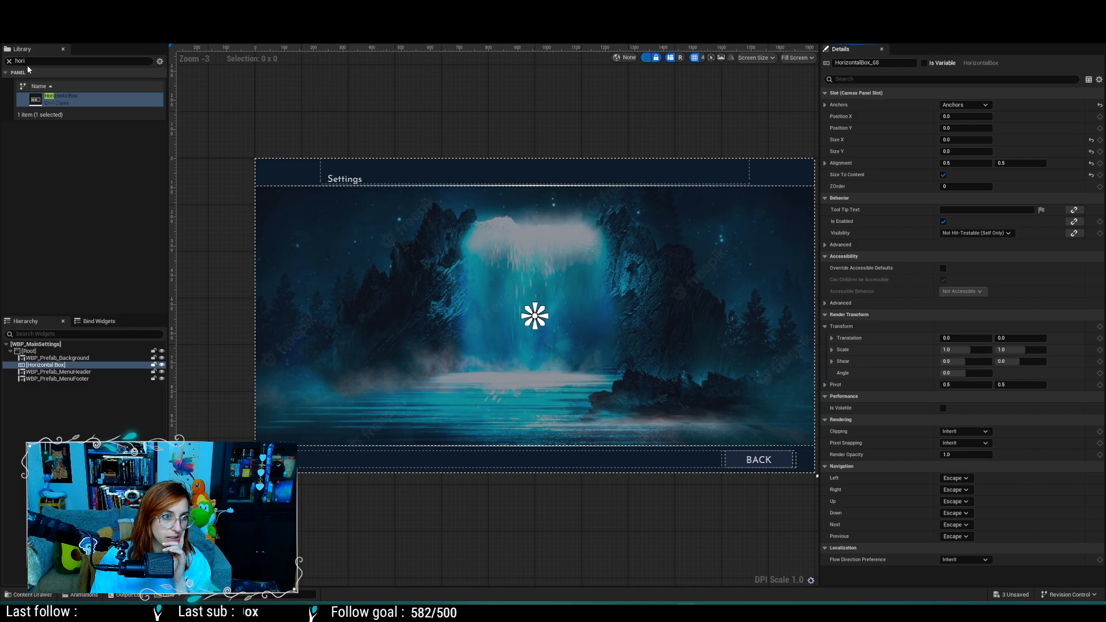
Step: Add three WBP_Prefab_MenuCard widgets inside the Horizontal Box and save the settings widget
left_click(8, 60)
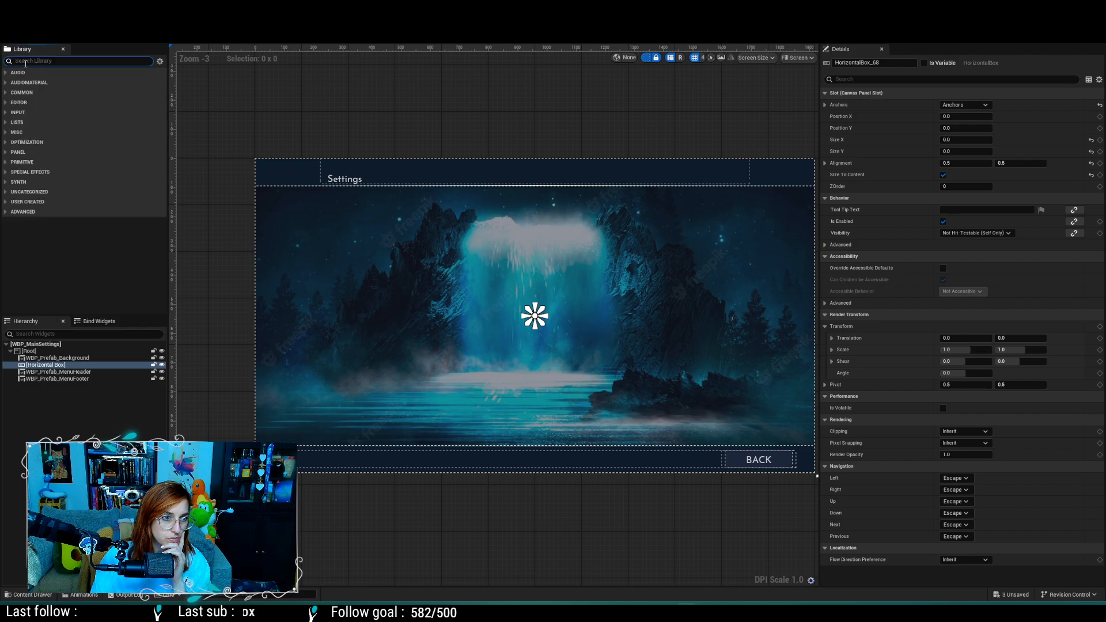
type("wbp")
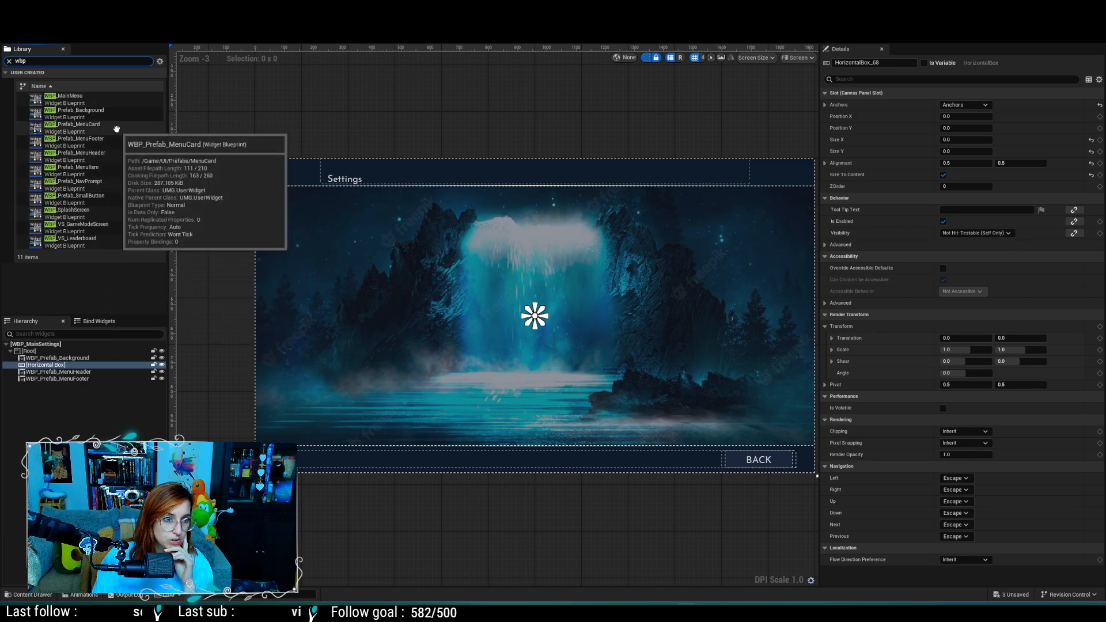
left_click_drag(119, 128, 51, 368)
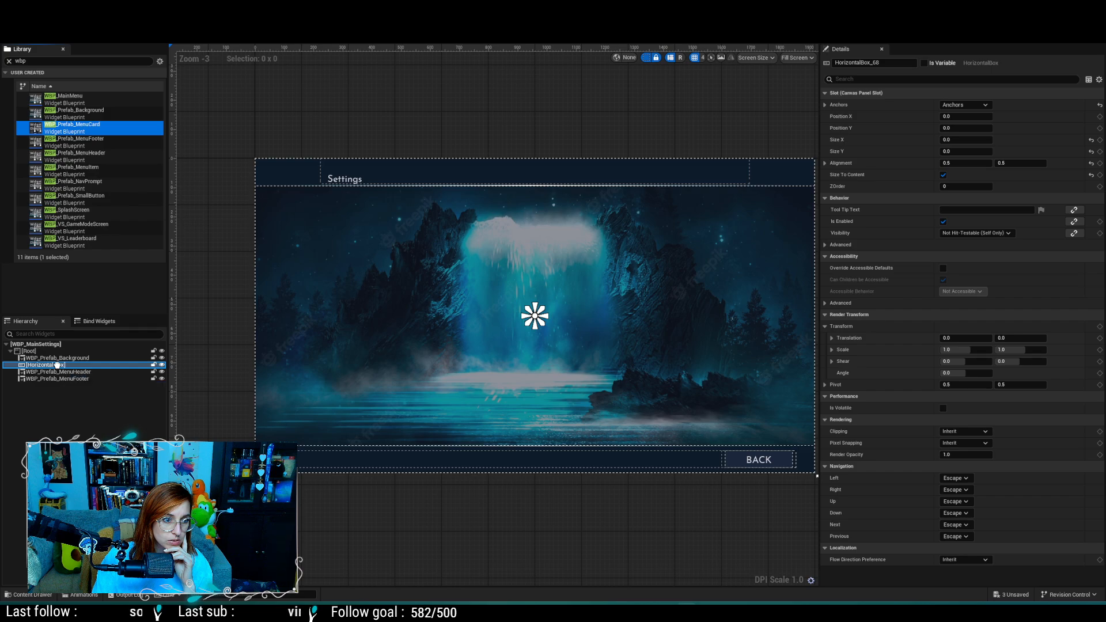
left_click_drag(70, 131, 54, 367)
left_click_drag(85, 132, 51, 363)
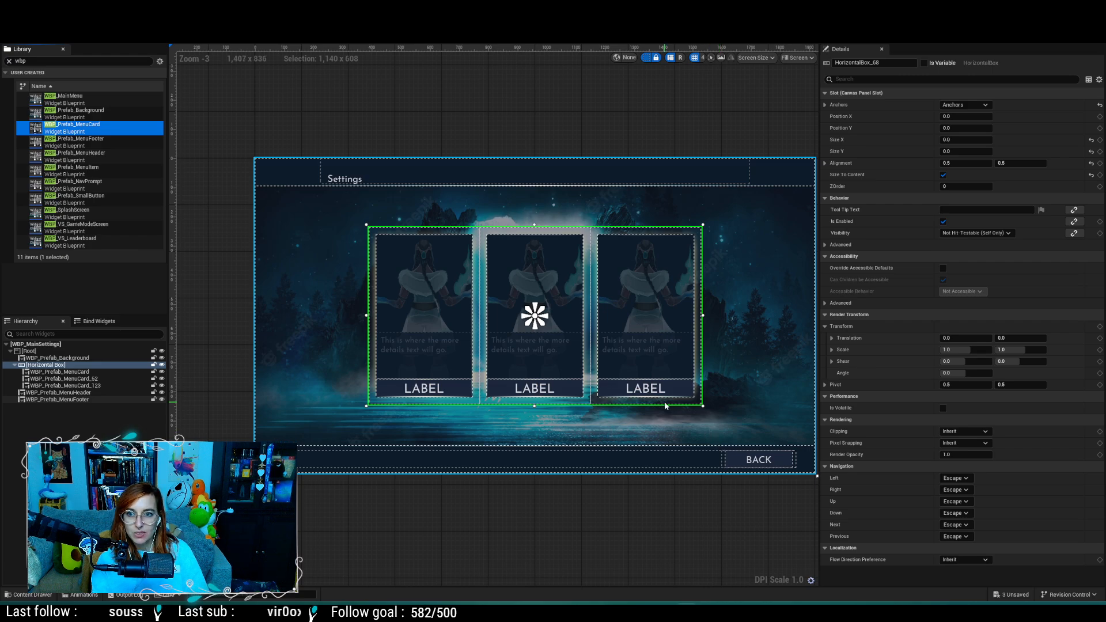
left_click(482, 496)
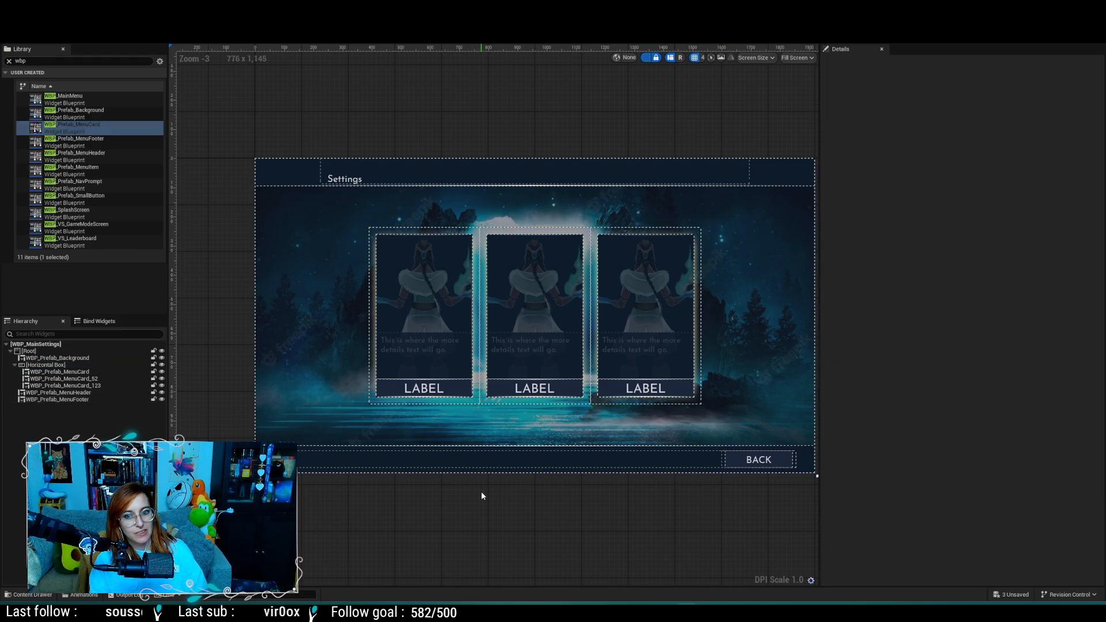
key("ctrl+s")
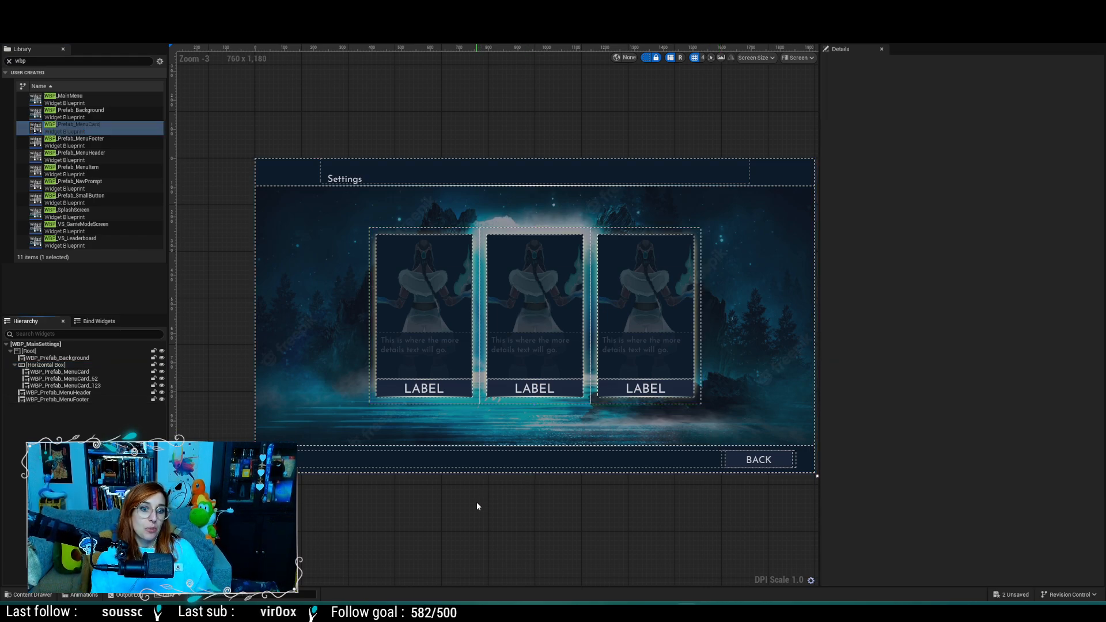
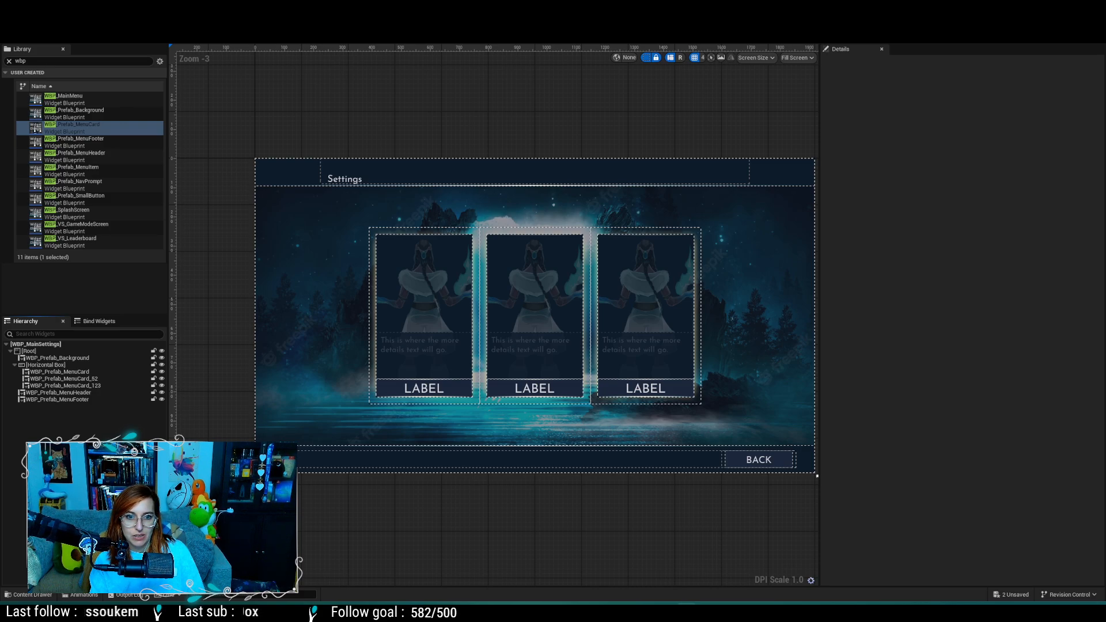
Step: Open the E_MenuCard_PrefabSize enumeration and add an enumerator named lg with the description "Large size"
left_click(43, 374)
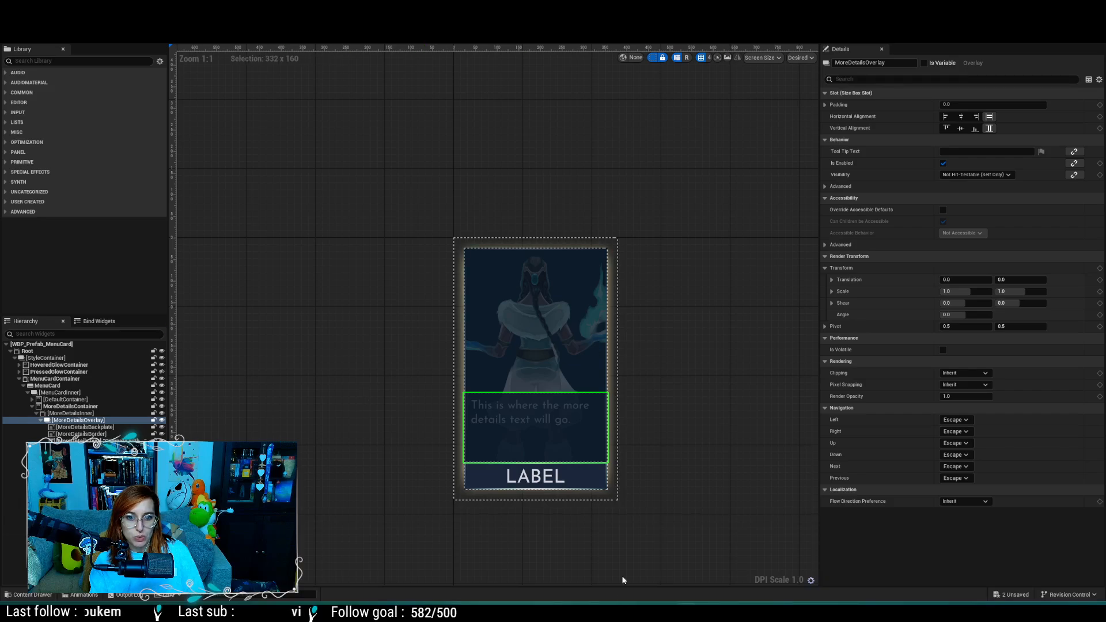
left_click(275, 319)
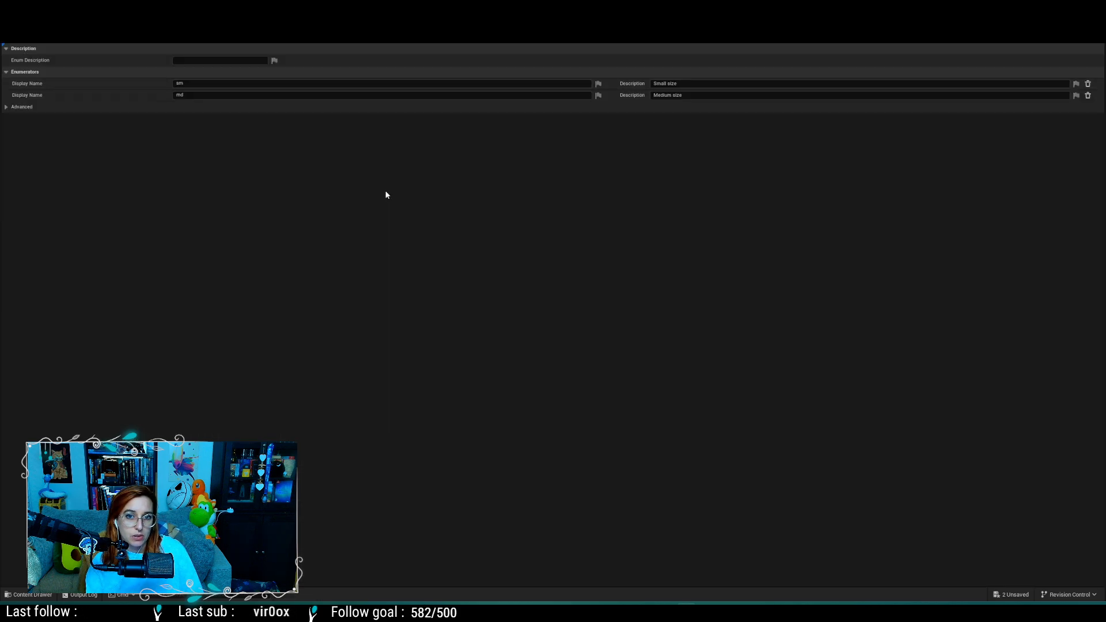
left_click(253, 83)
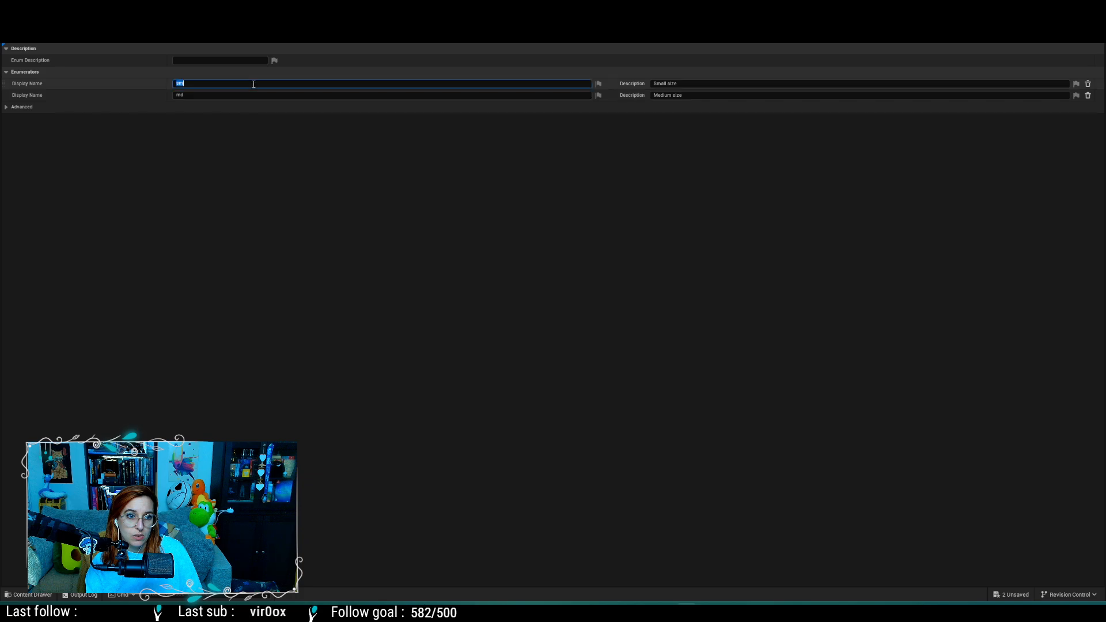
left_click(250, 84)
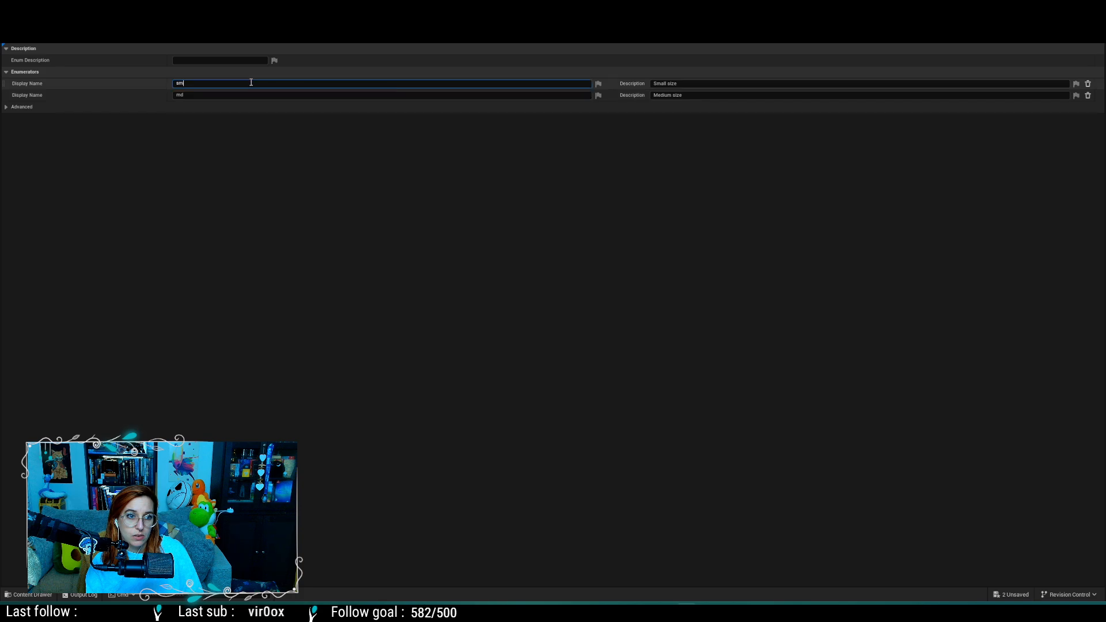
left_click(226, 98)
left_click(226, 97)
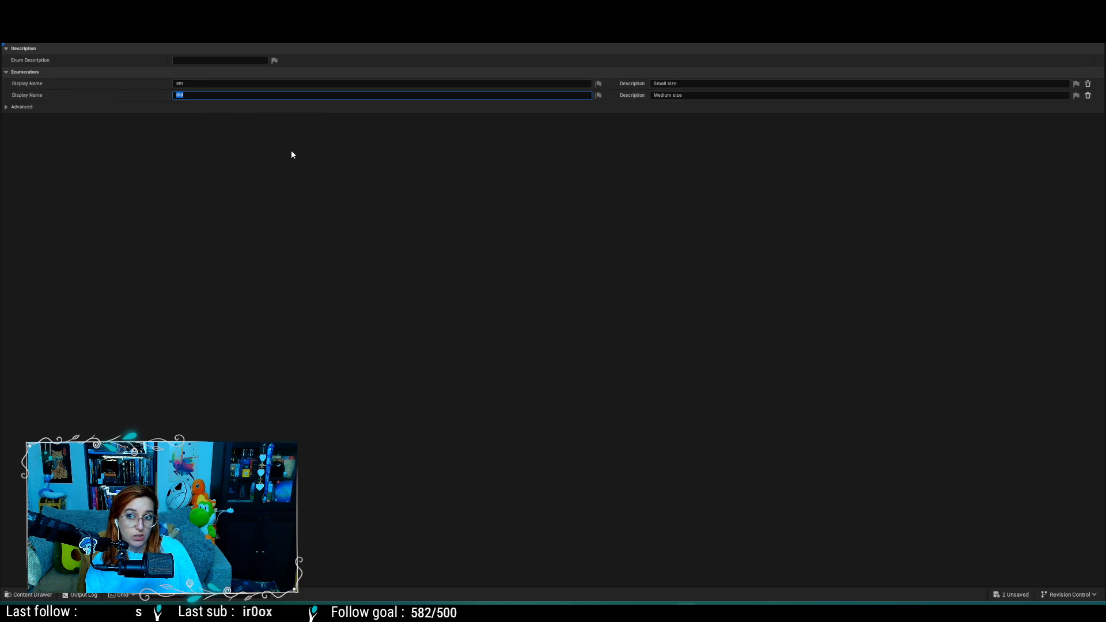
left_click(86, 34)
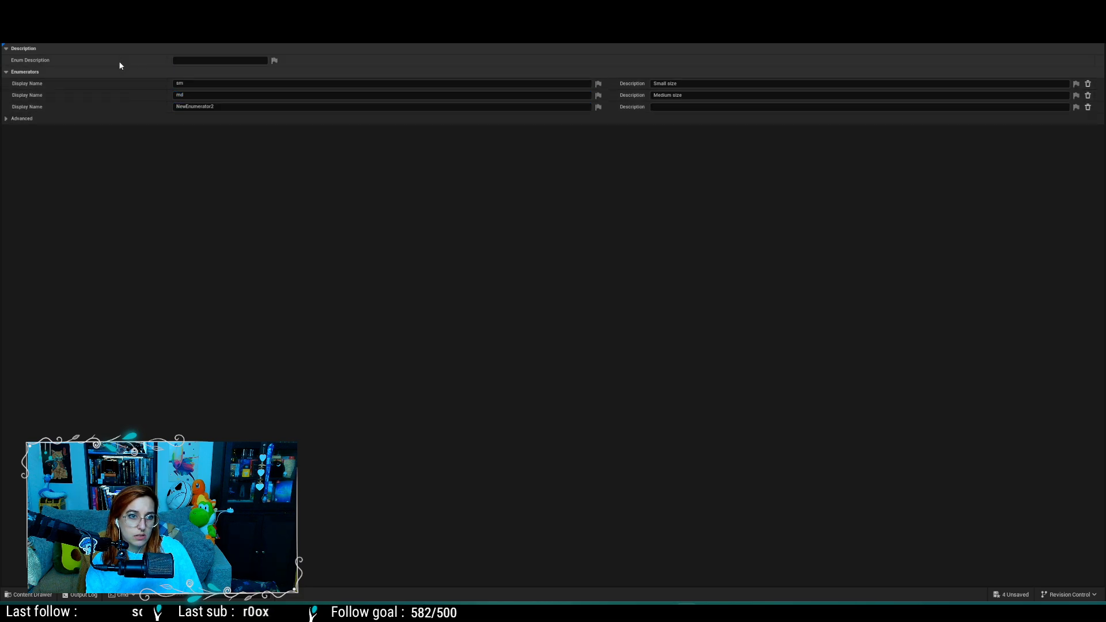
left_click(190, 104)
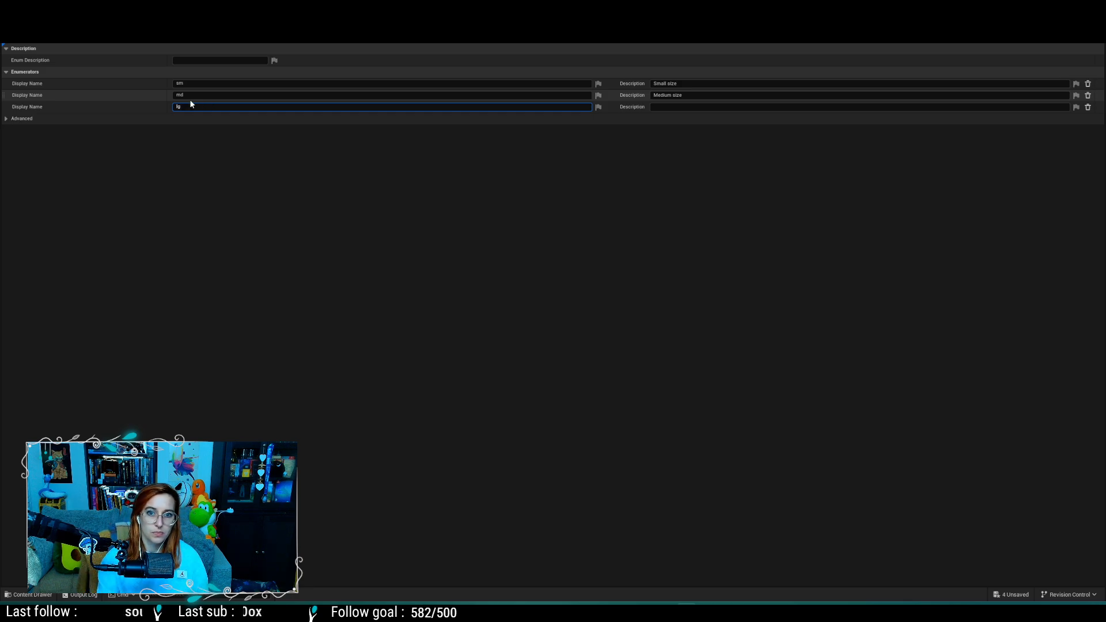
left_click(715, 118)
left_click(720, 108)
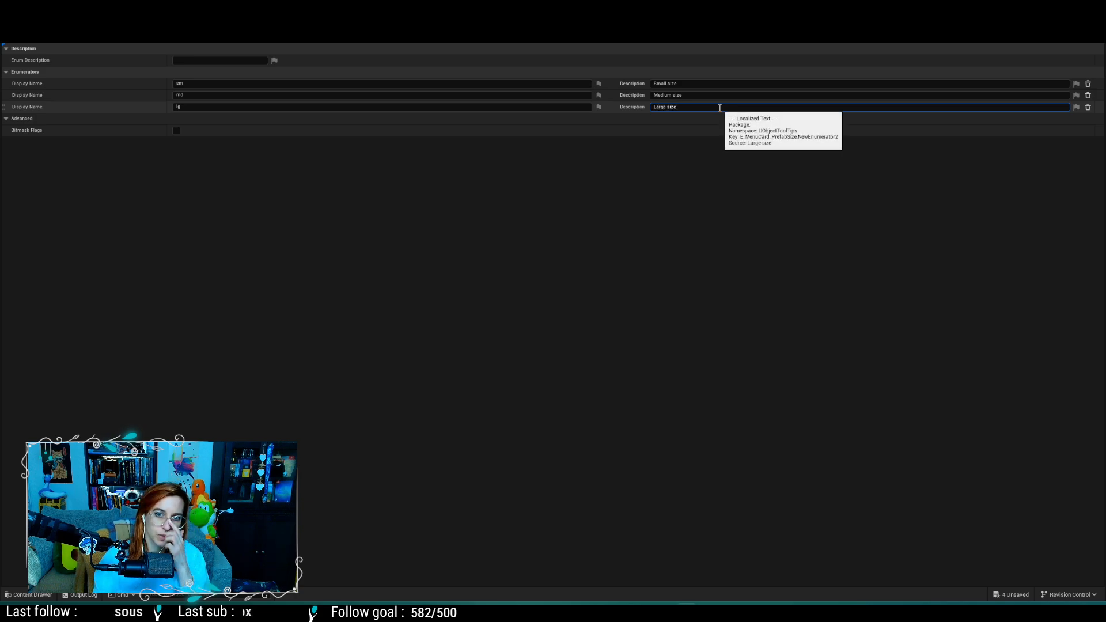
Step: Switch to the Adobe XD mockups and compare the Local game mode card's size with the Controller Settings card's default and selected states
left_click(687, 612)
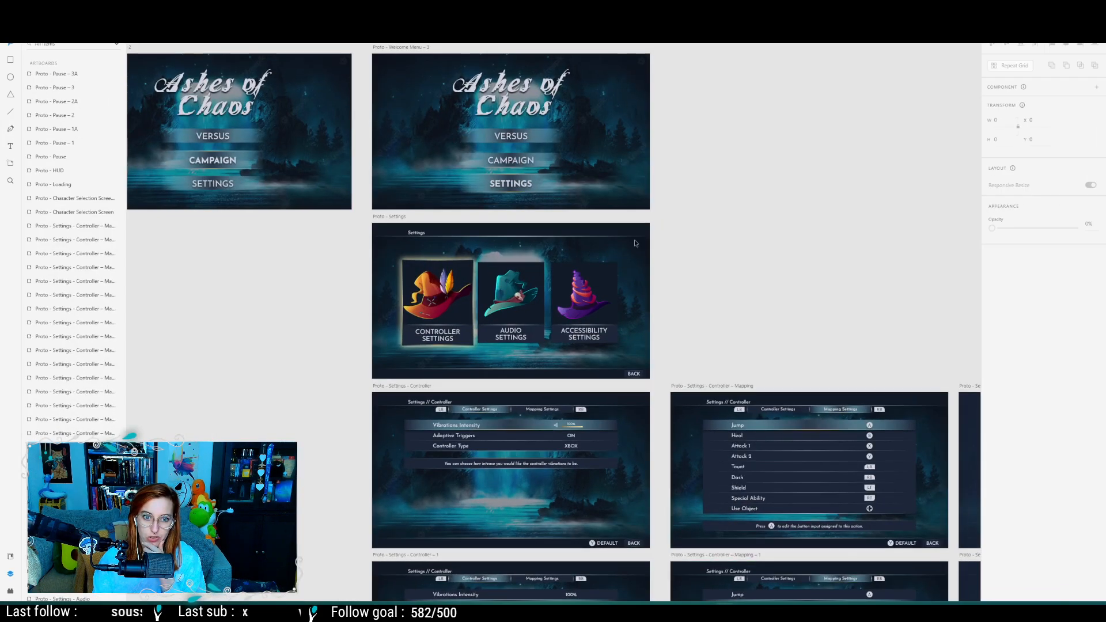
middle_click_drag(346, 342, 571, 324)
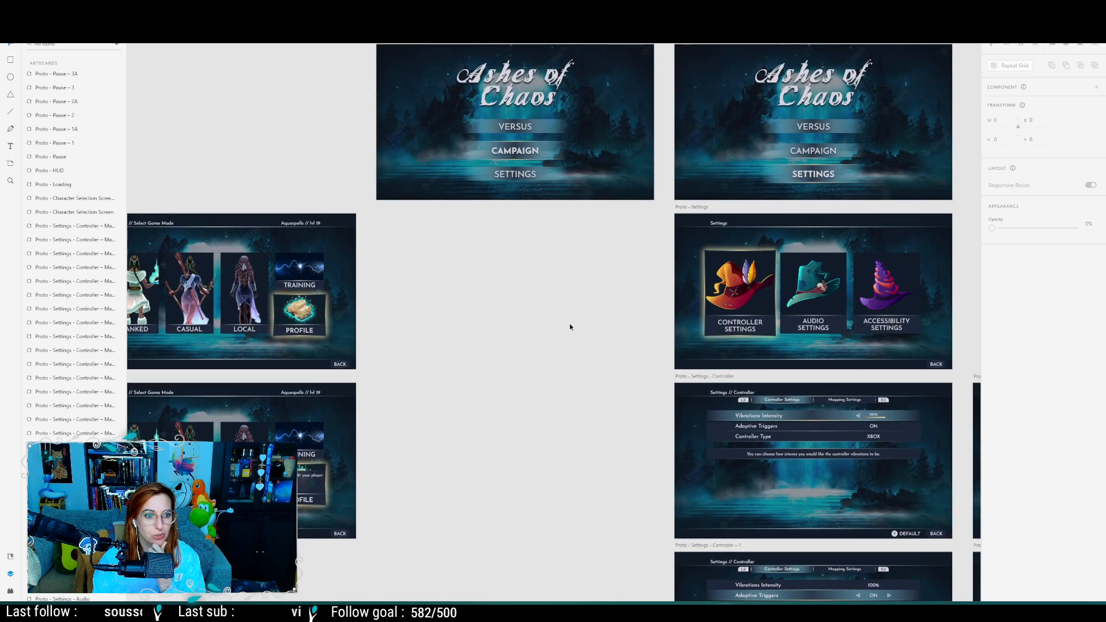
left_click(231, 304)
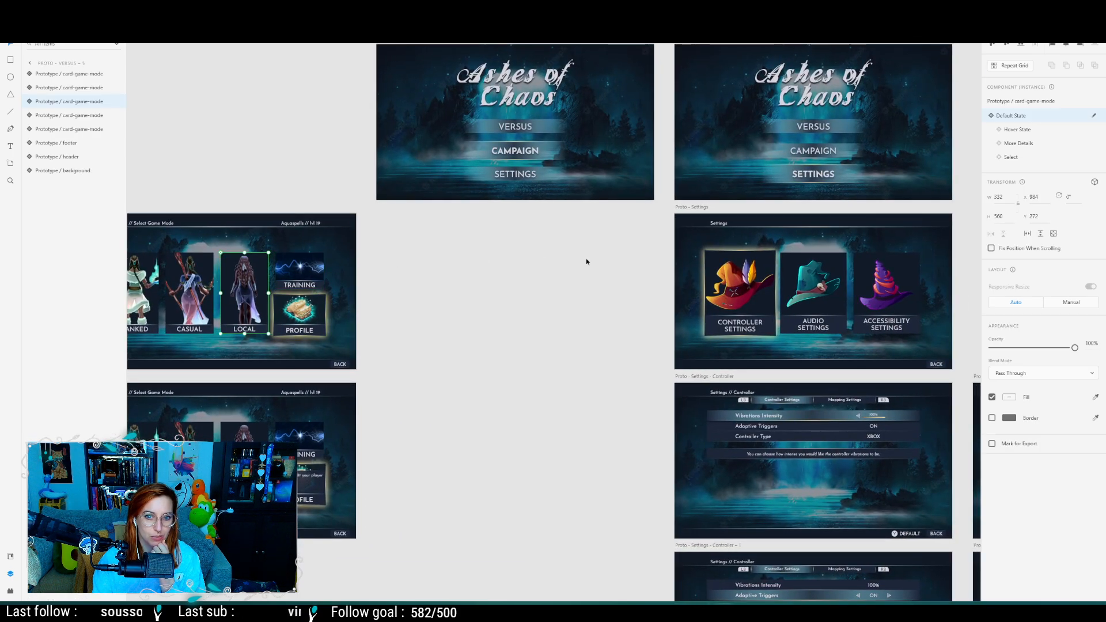
left_click(715, 288)
left_click(533, 344)
middle_click_drag(533, 344, 312, 366)
left_click(547, 335)
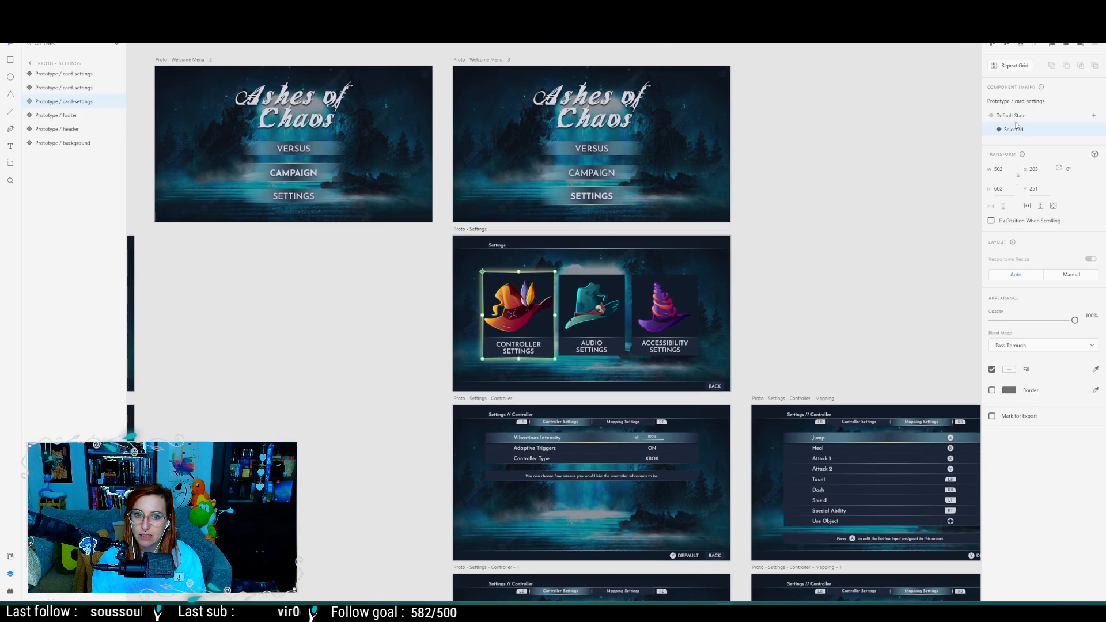
left_click(1014, 117)
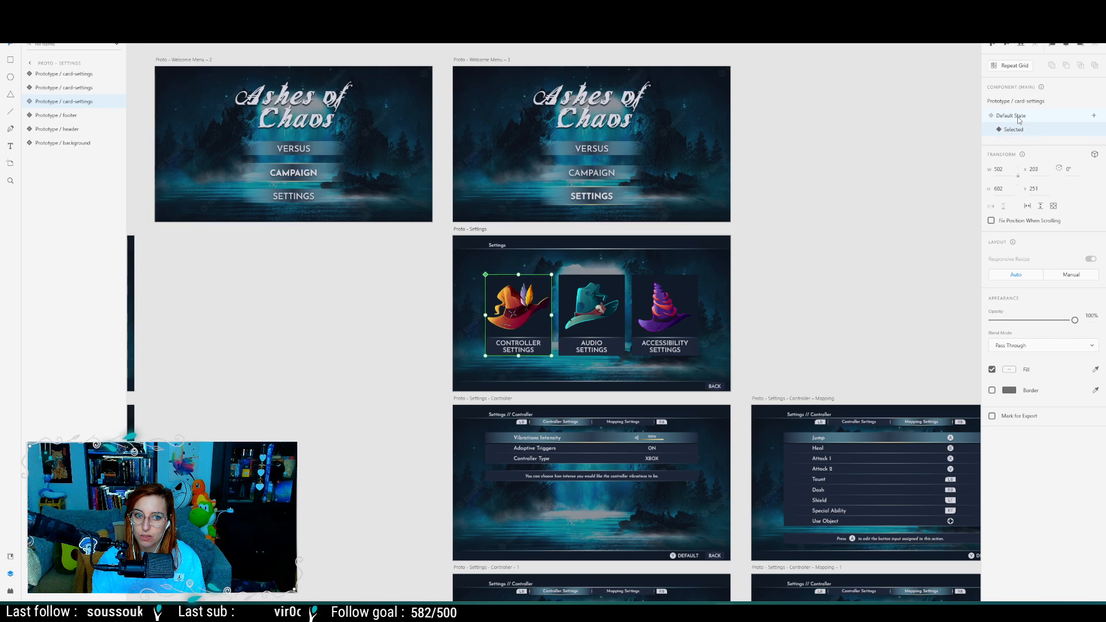
left_click(1011, 128)
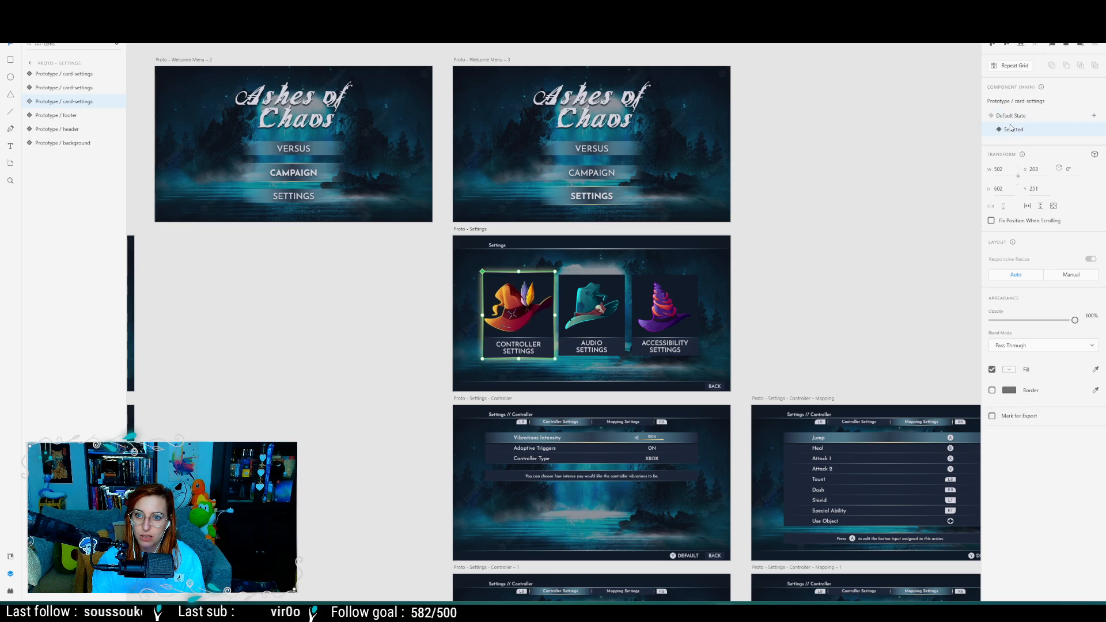
left_click(1019, 118)
left_click(1014, 130)
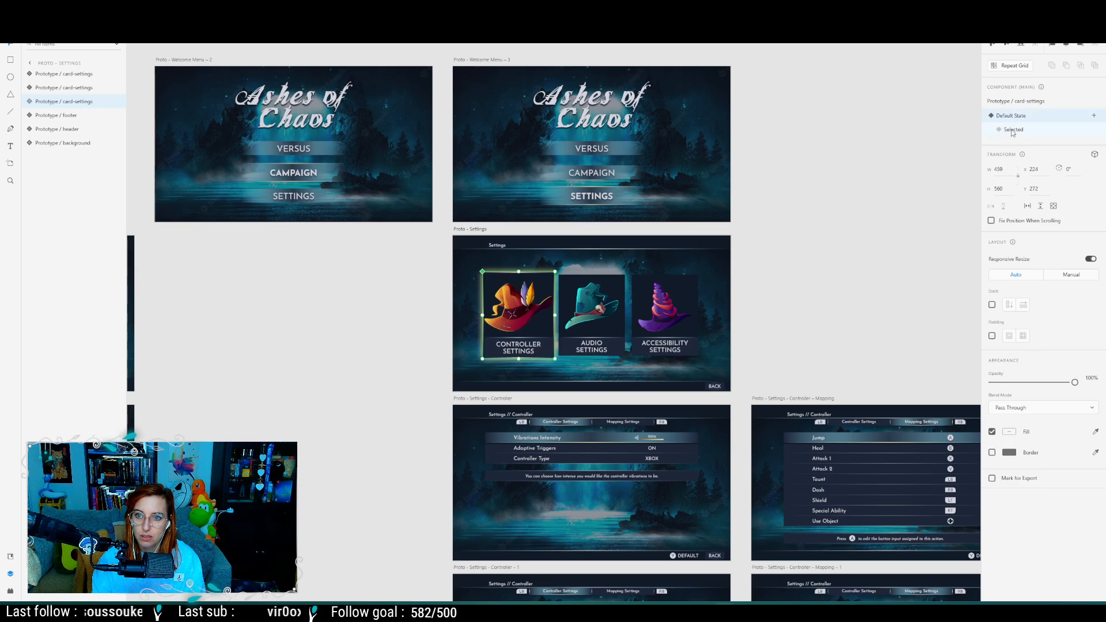
left_click(1021, 119)
key("alt+Tab")
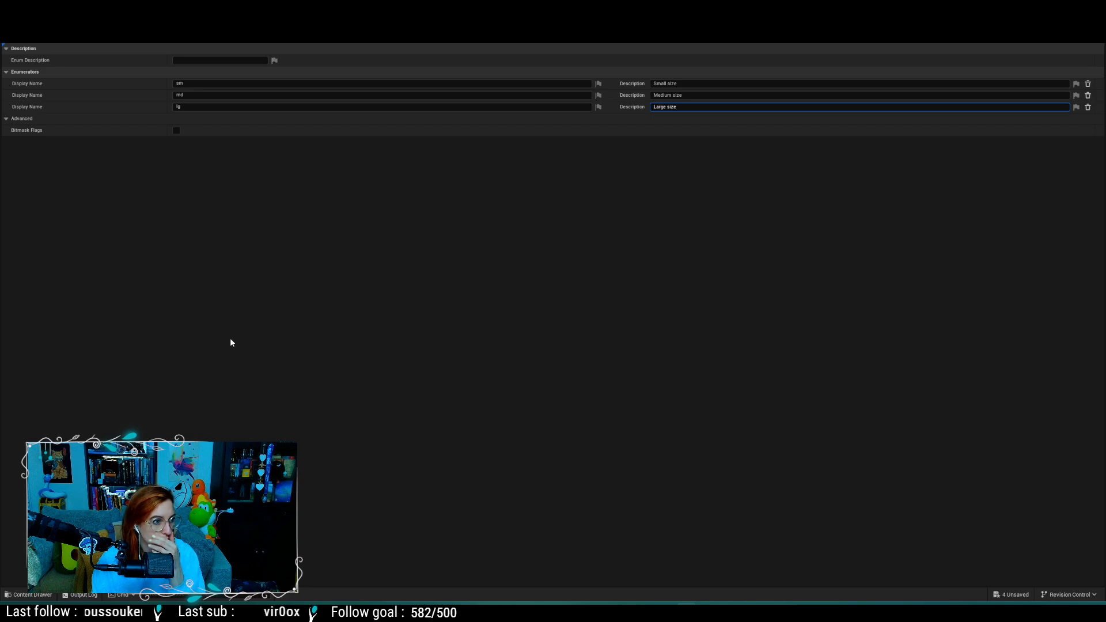
Step: In the WBP_Prefab_MenuCard event graph, duplicate the Md branch's Height Override nodes with their targets and connect the copy to the size switch's Lg output
left_click(681, 142)
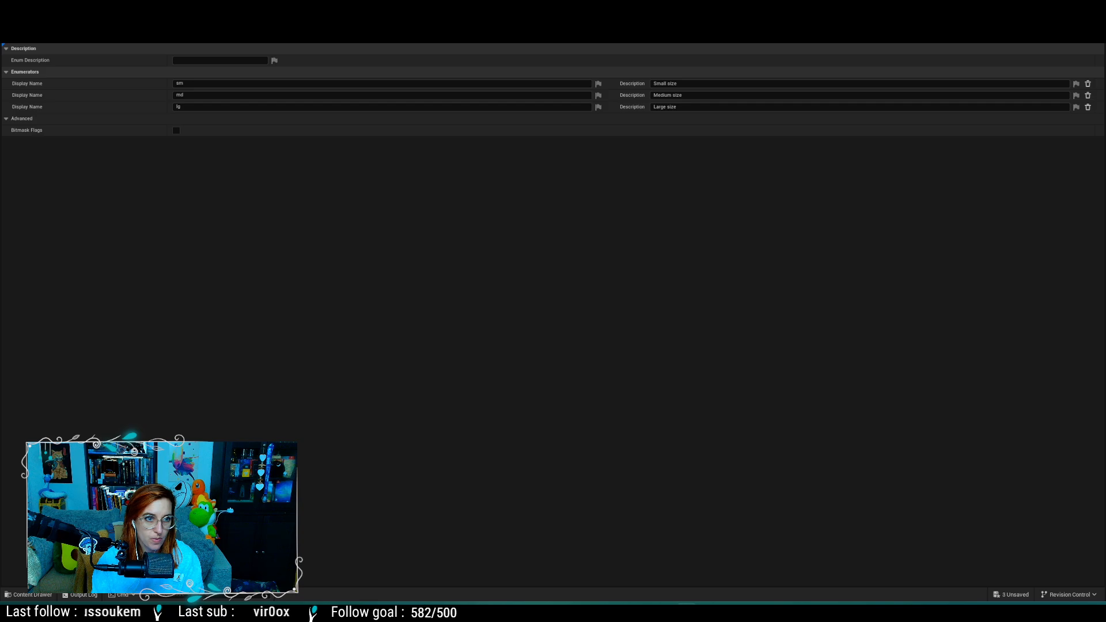
left_click(445, 21)
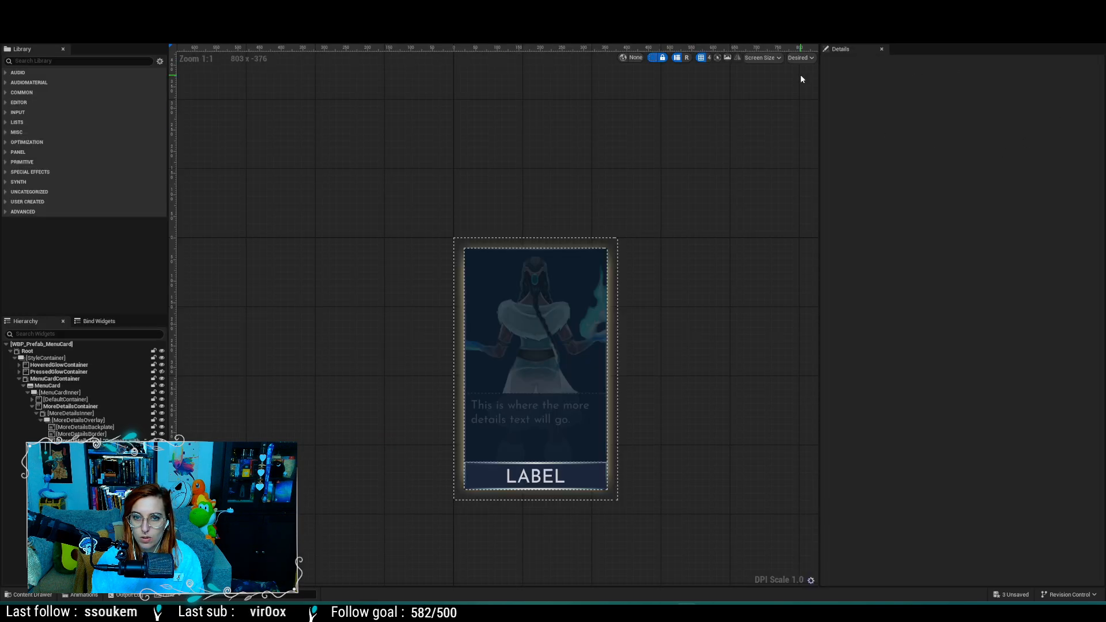
left_click(1068, 44)
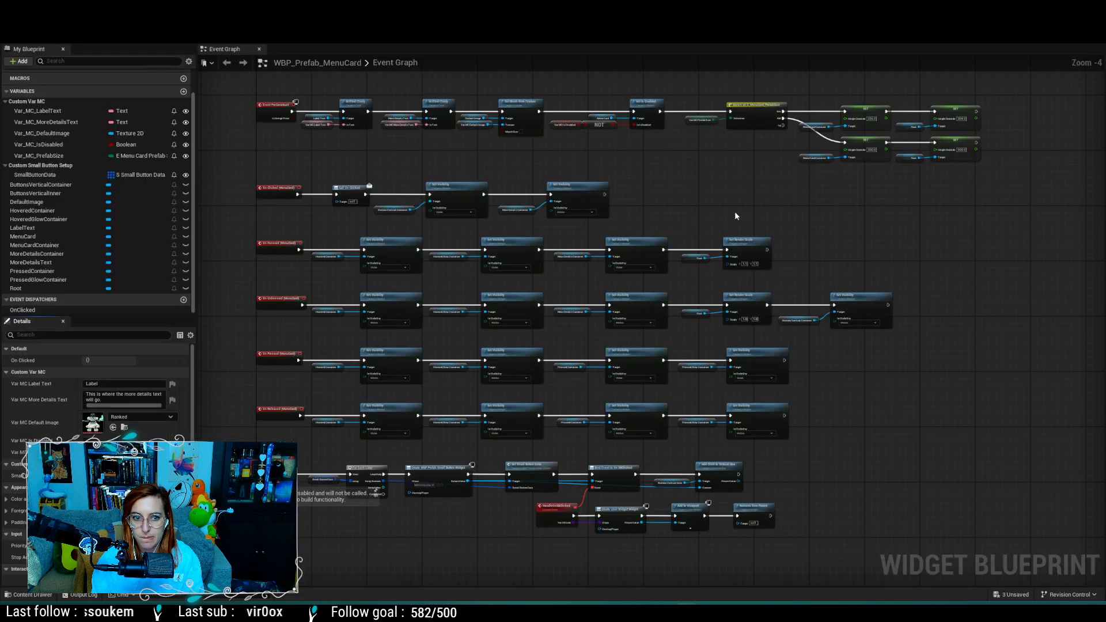
scroll(847, 210, "up", 3)
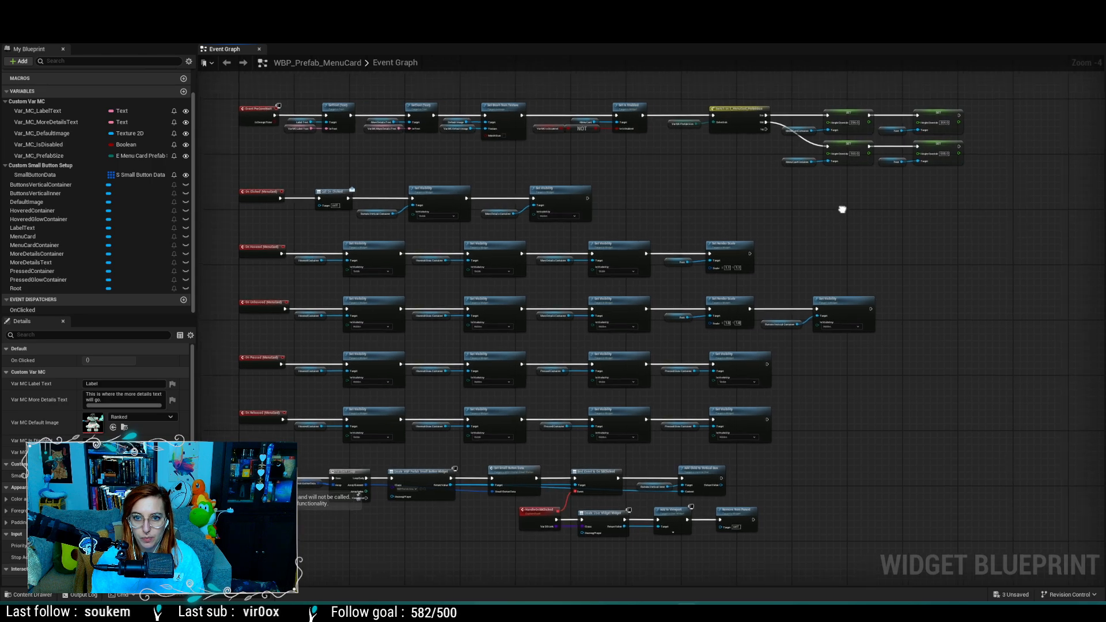
scroll(692, 247, "up", 1)
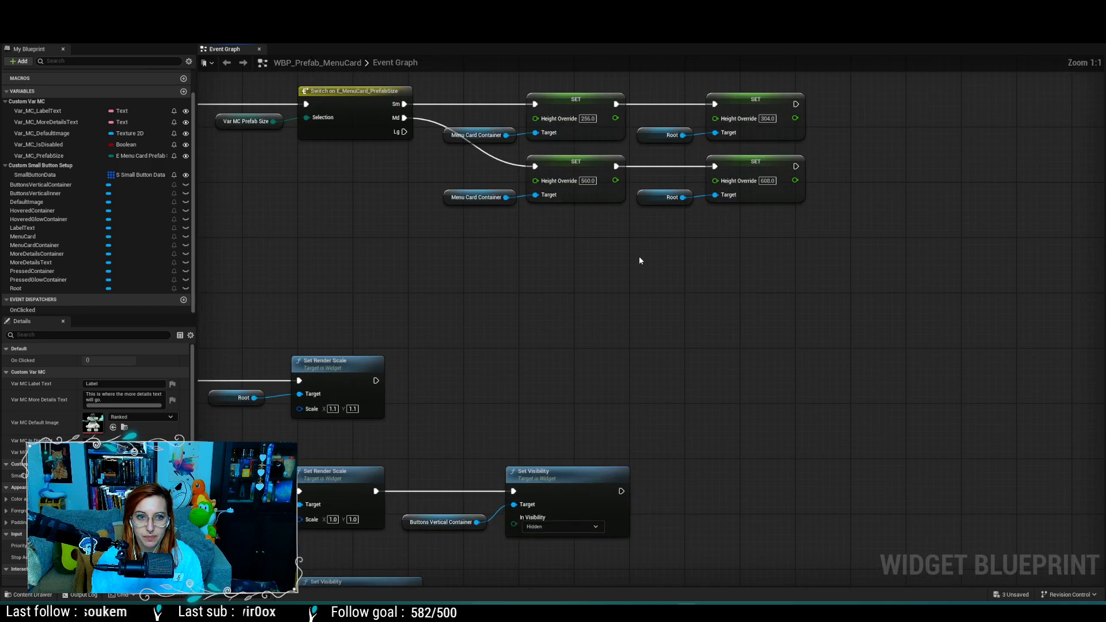
left_click_drag(853, 239, 433, 157)
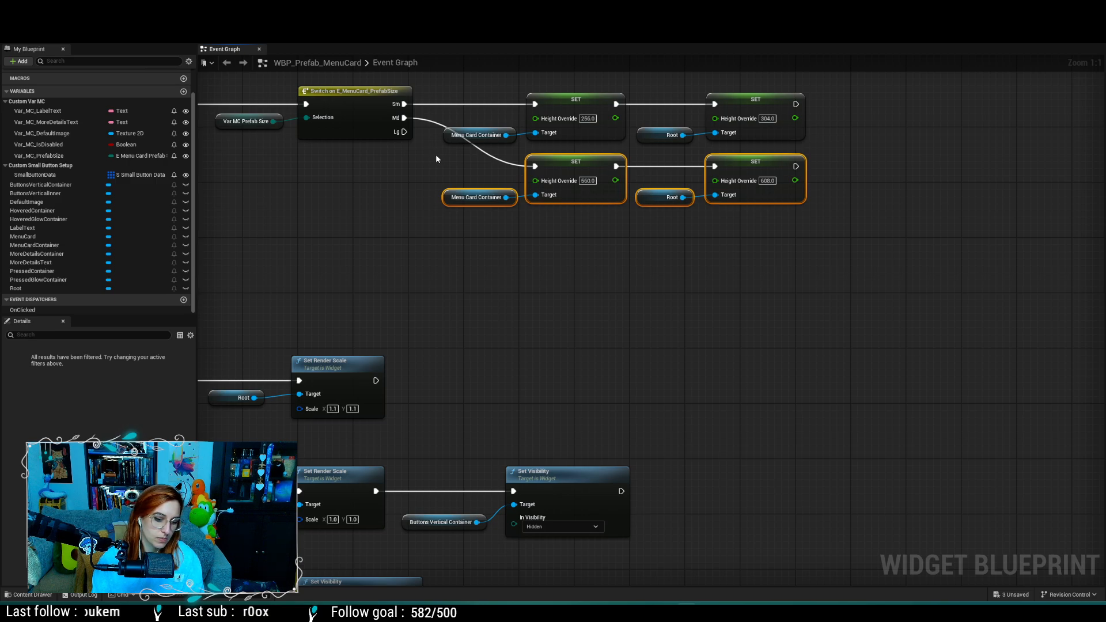
key("ctrl+v")
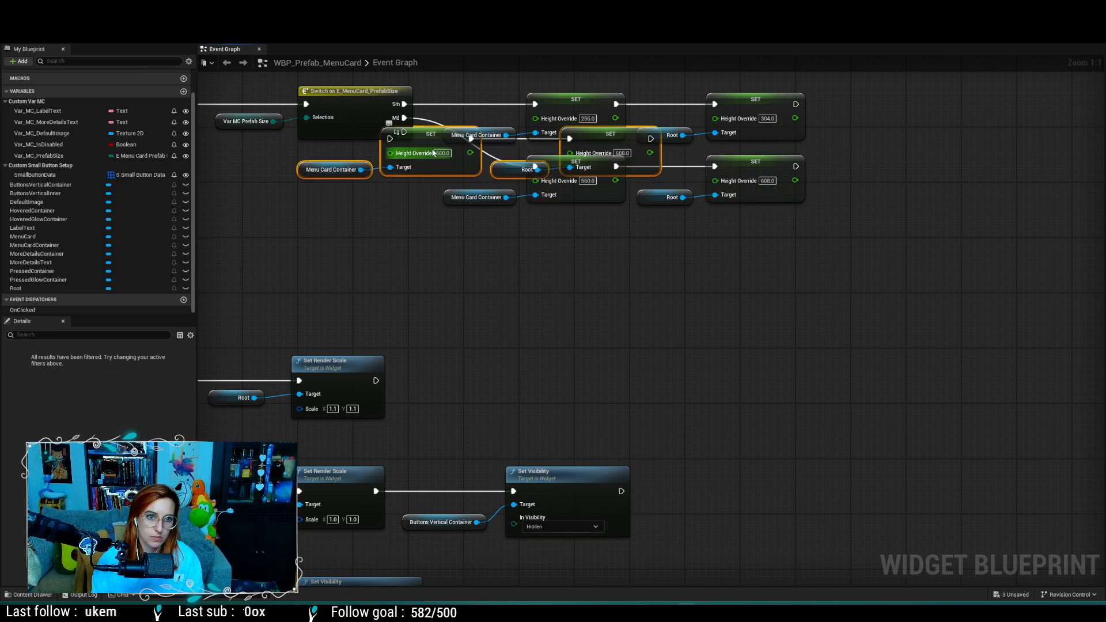
left_click_drag(430, 139, 575, 229)
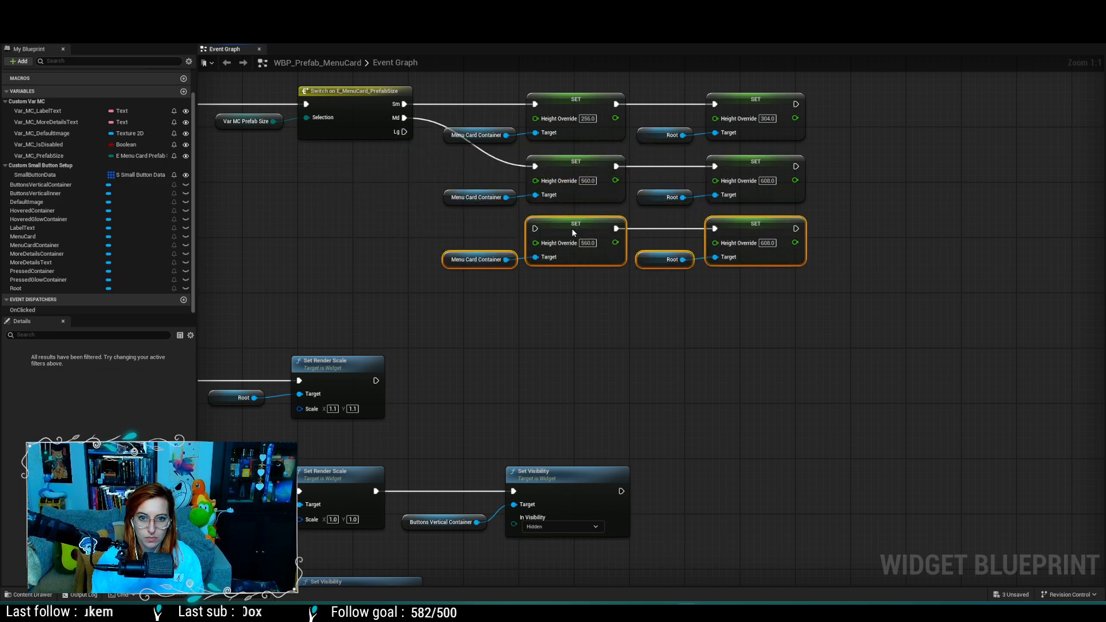
left_click_drag(405, 132, 540, 233)
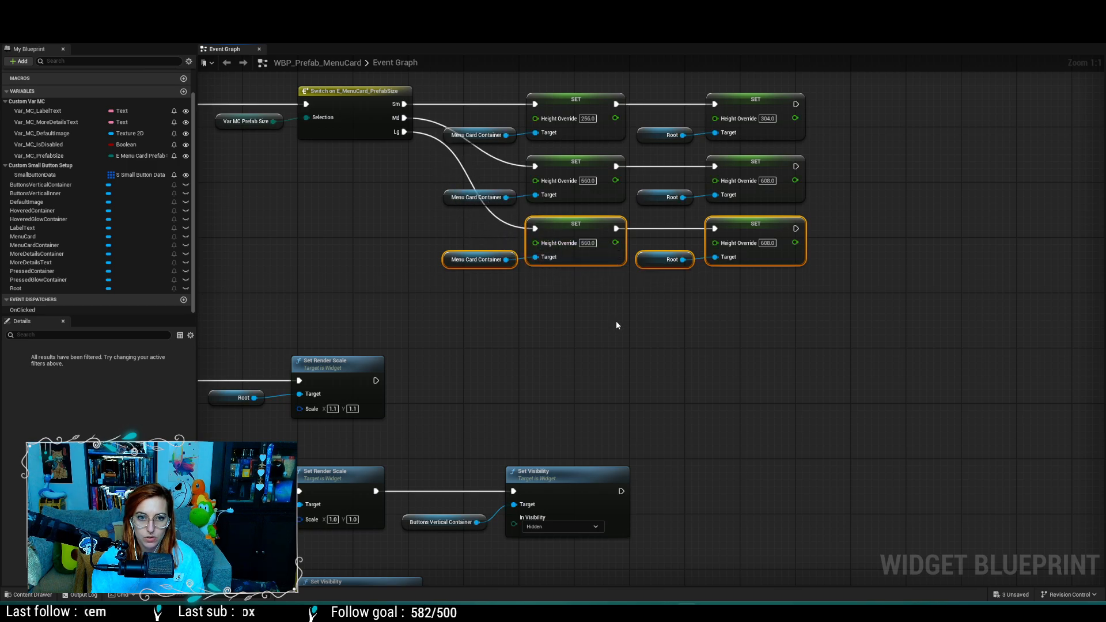
Step: Switch to the Adobe XD mockups and compare the Local game mode card's dimensions in its Default State and Hover State
key("alt+Tab")
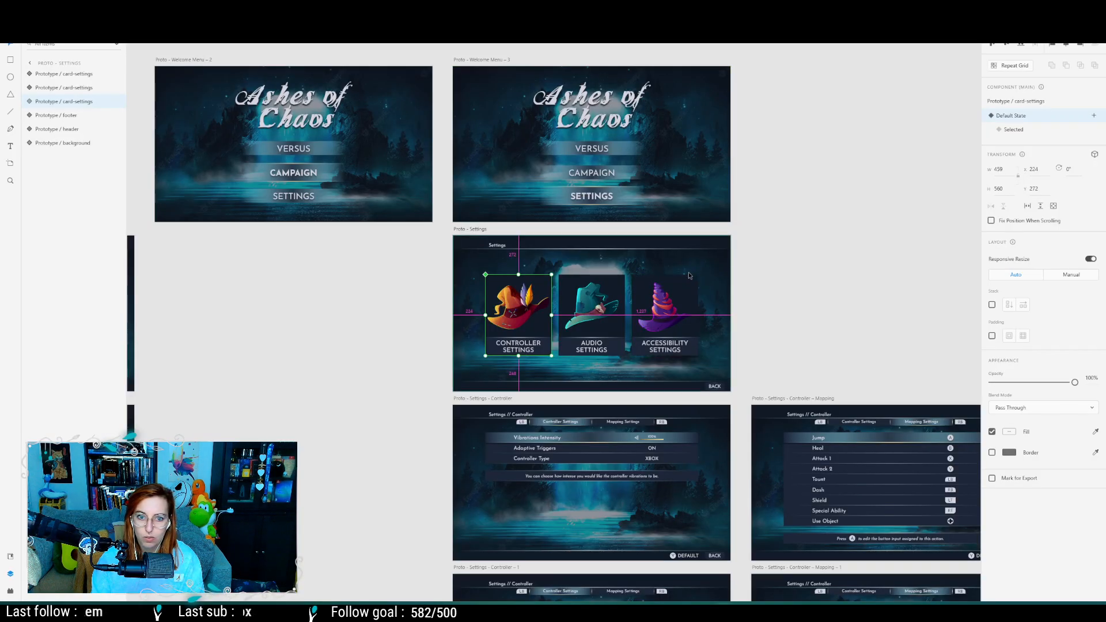
left_click(853, 294)
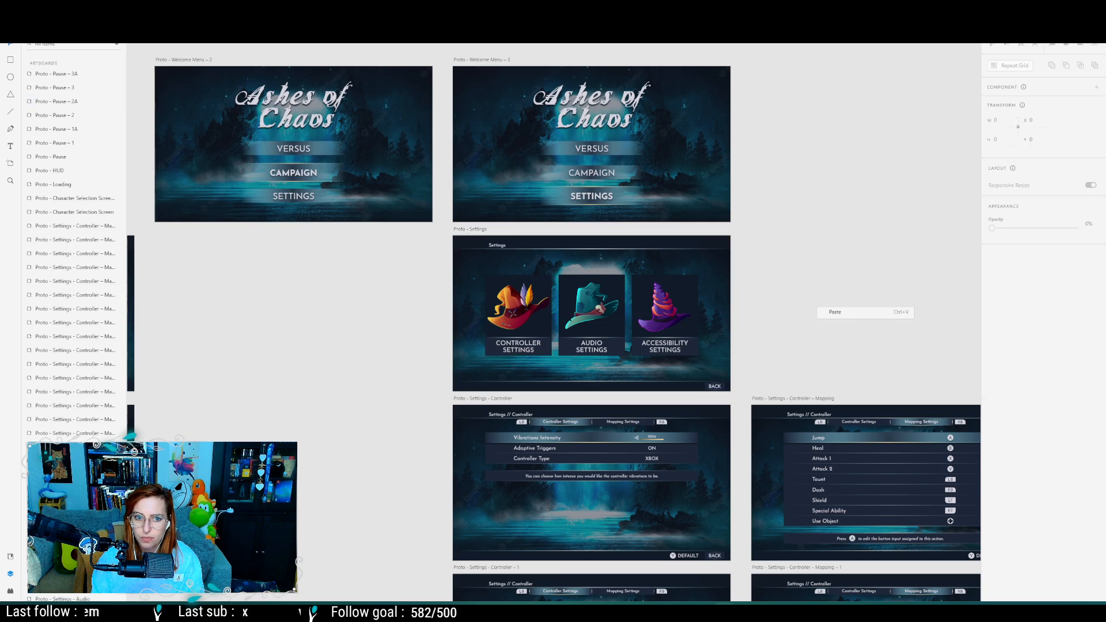
scroll(337, 367, "left", 10)
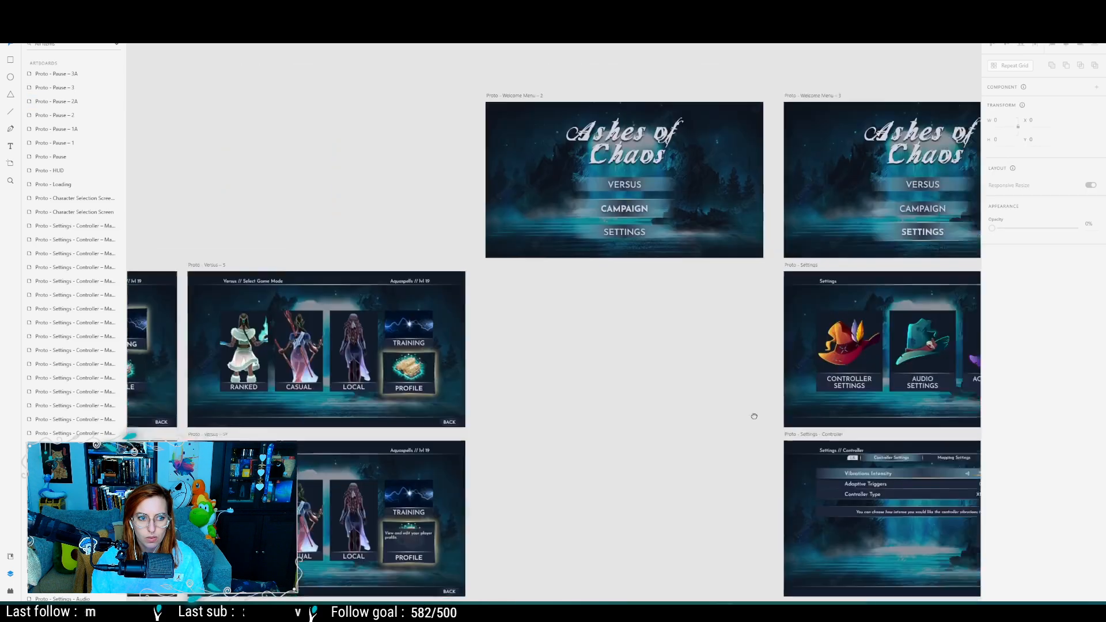
left_click(525, 365)
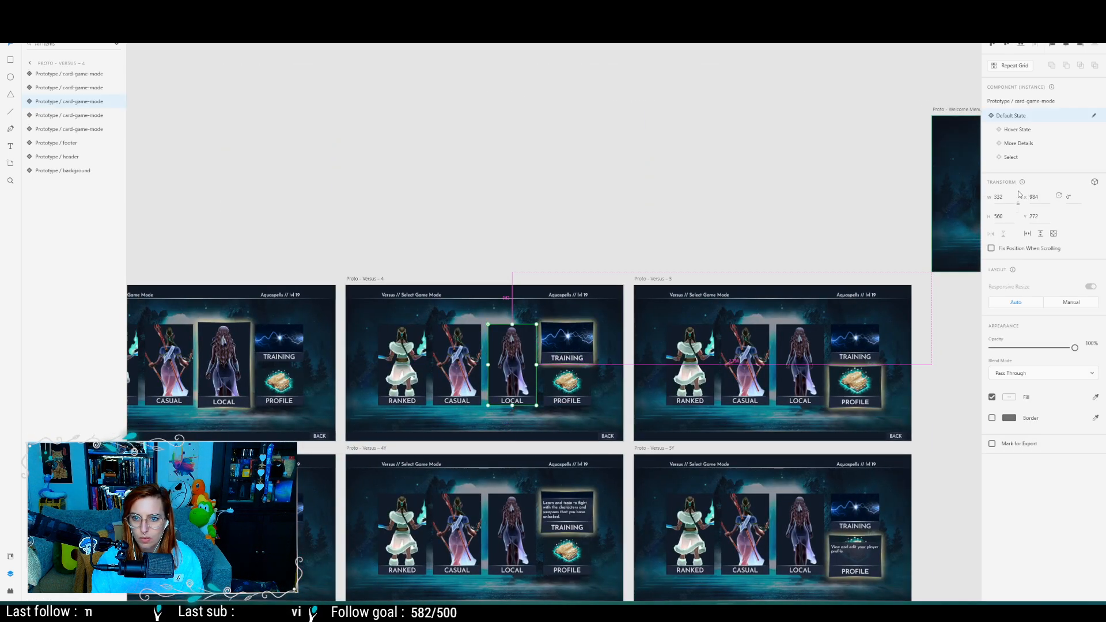
left_click(1015, 131)
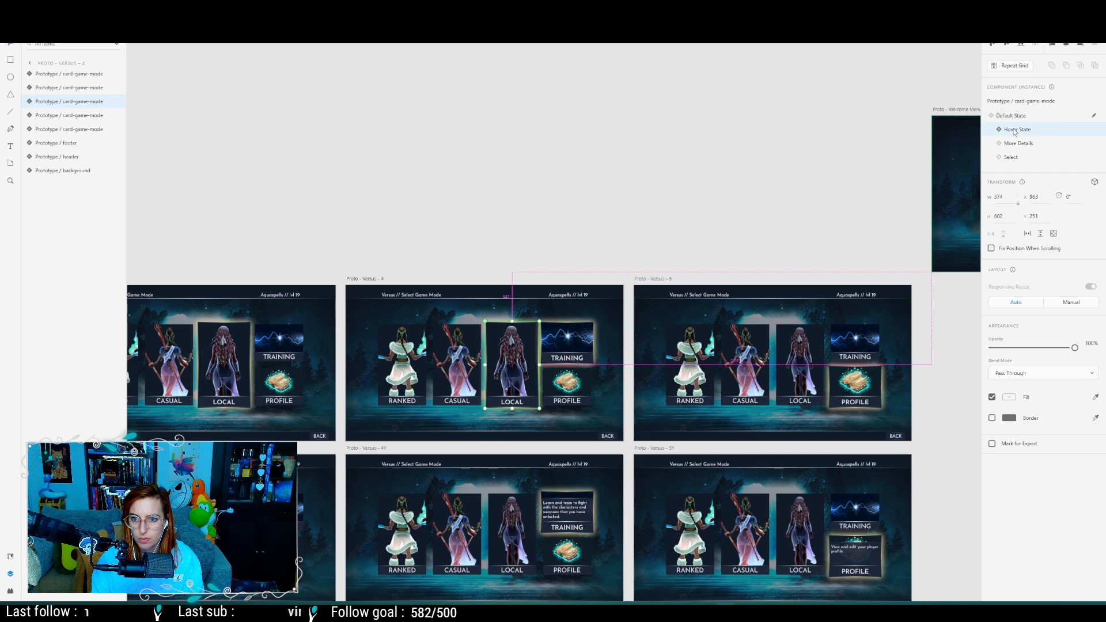
left_click(1017, 116)
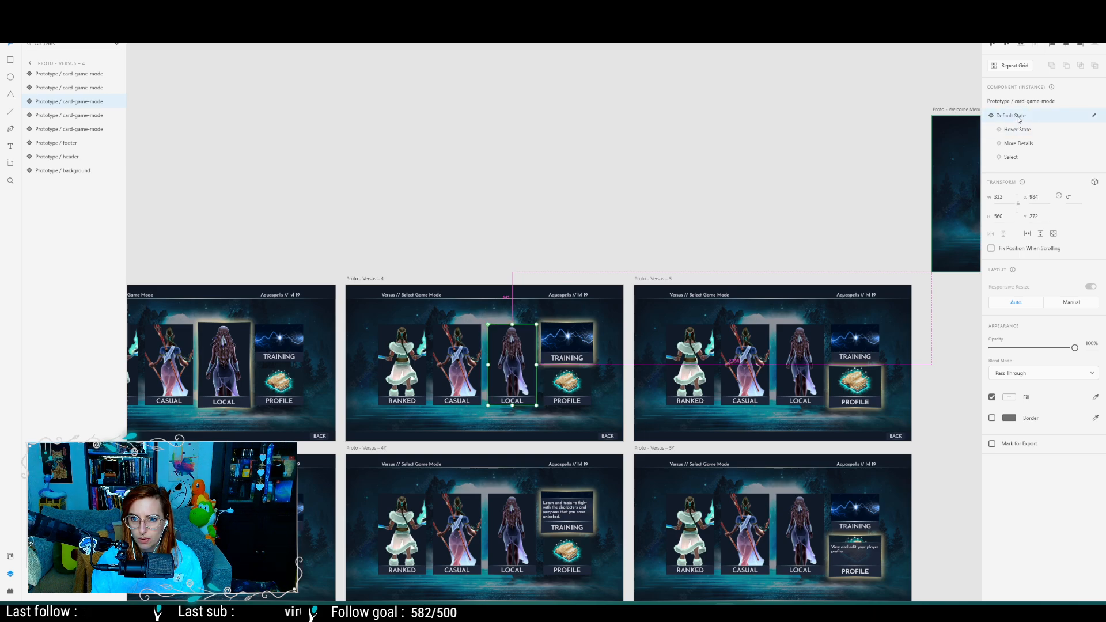
key("alt+Tab")
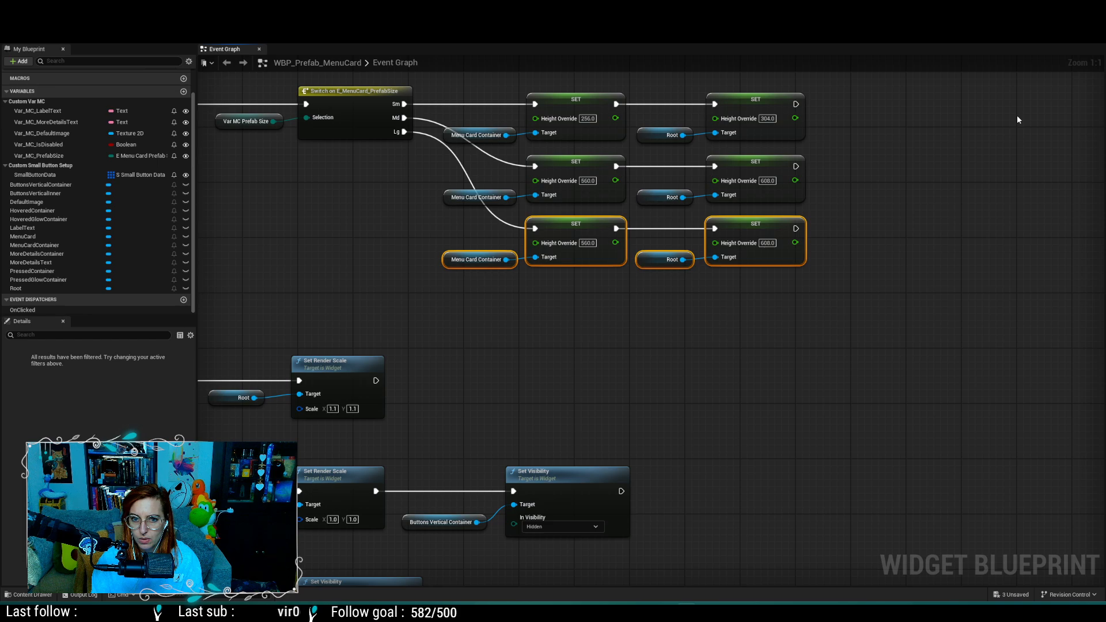
key("alt+Tab")
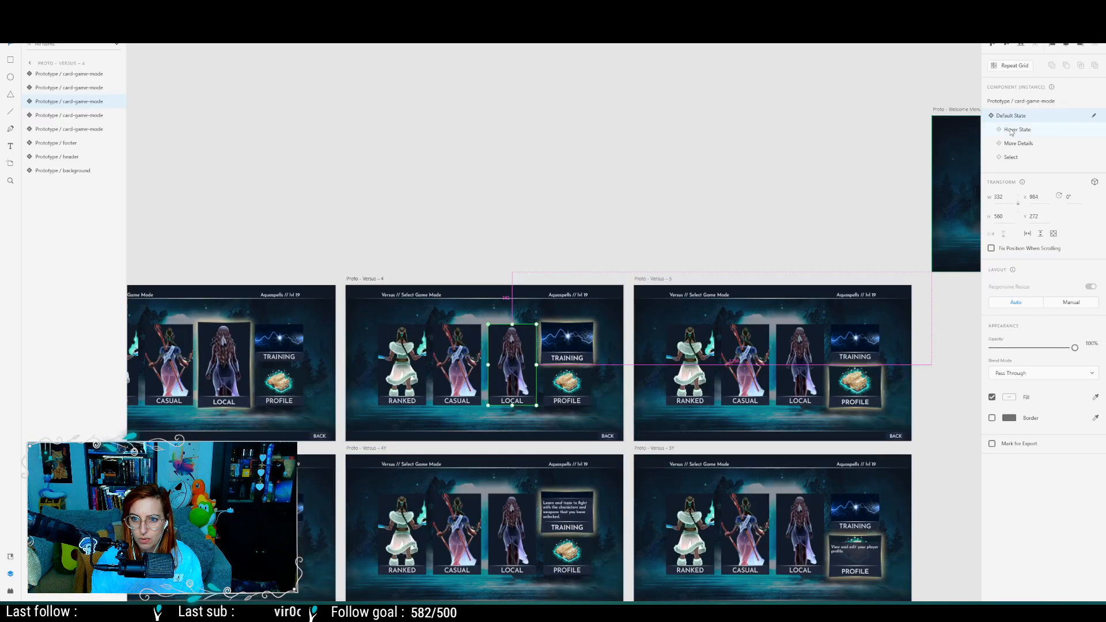
left_click(1011, 130)
left_click(1014, 117)
left_click(1018, 130)
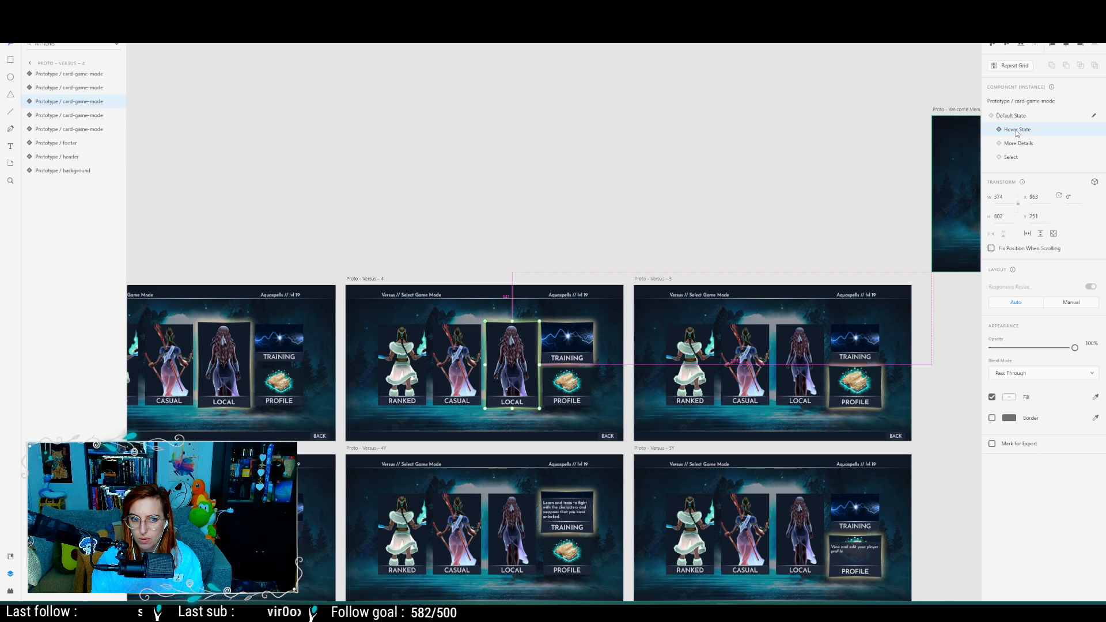
left_click(1020, 117)
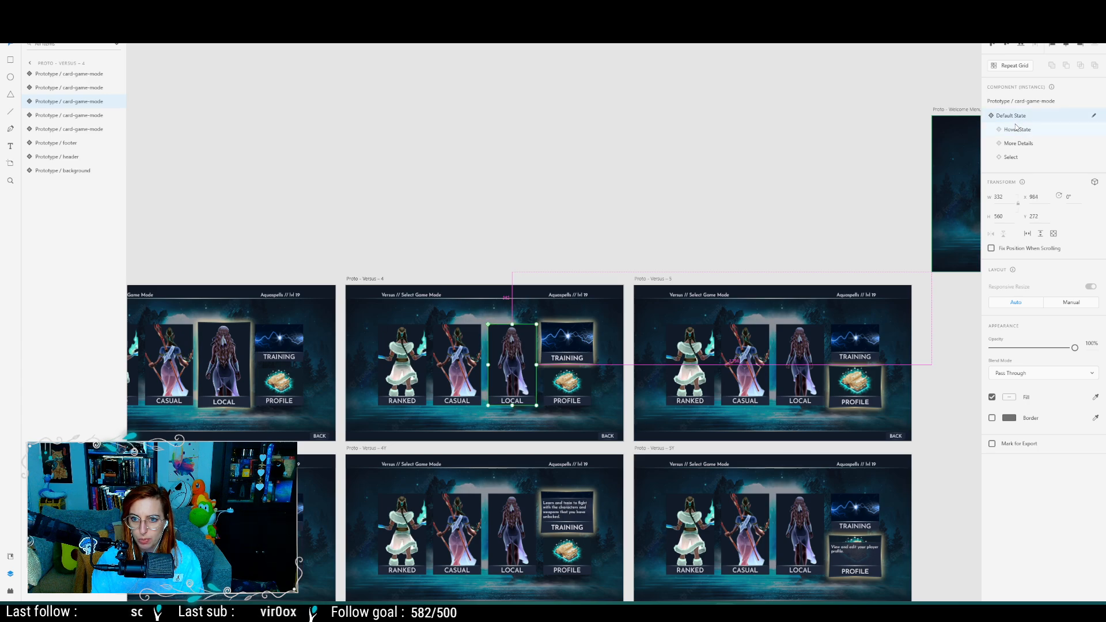
Step: In the Adobe XD mockups, go to the Settings screen and inspect the Controller Settings card's dimensions
middle_click_drag(803, 200, 254, 185)
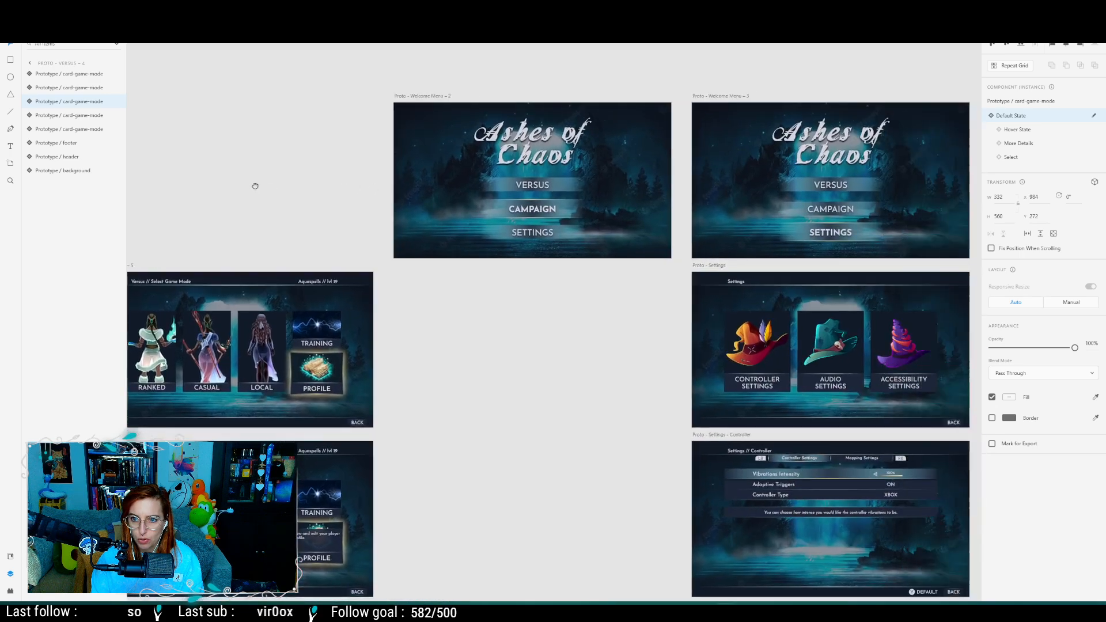
middle_click_drag(891, 350, 536, 306)
left_click(390, 308)
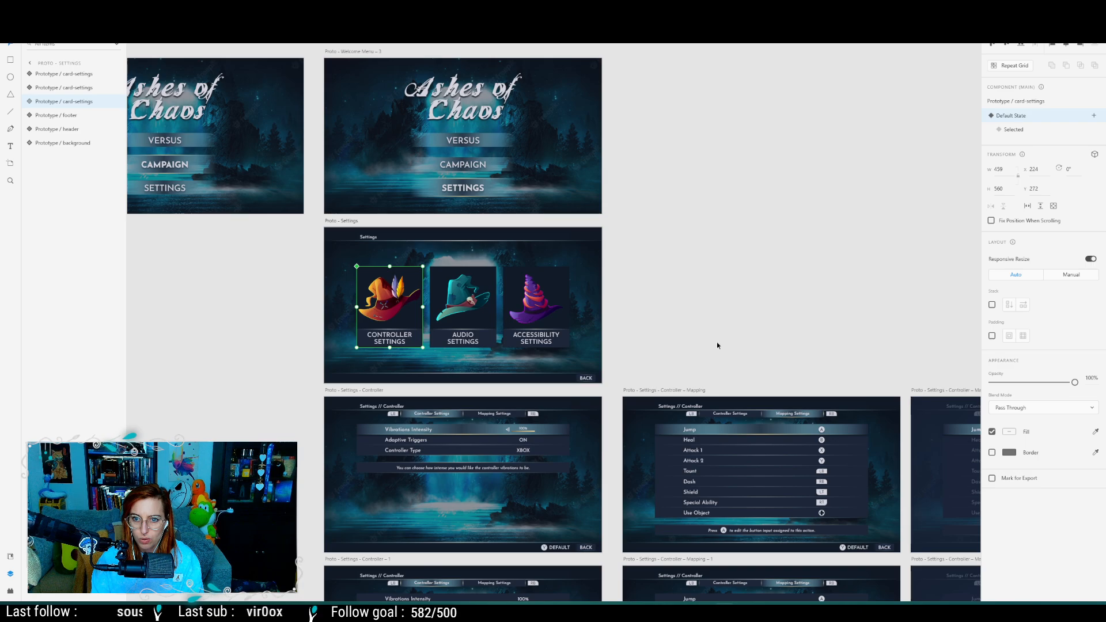
Step: Back in the WBP_Prefab_MenuCard event graph, add a Size Box Set Width Override node ending the Lg branch, with Menu Card Container as target
key("alt+Tab")
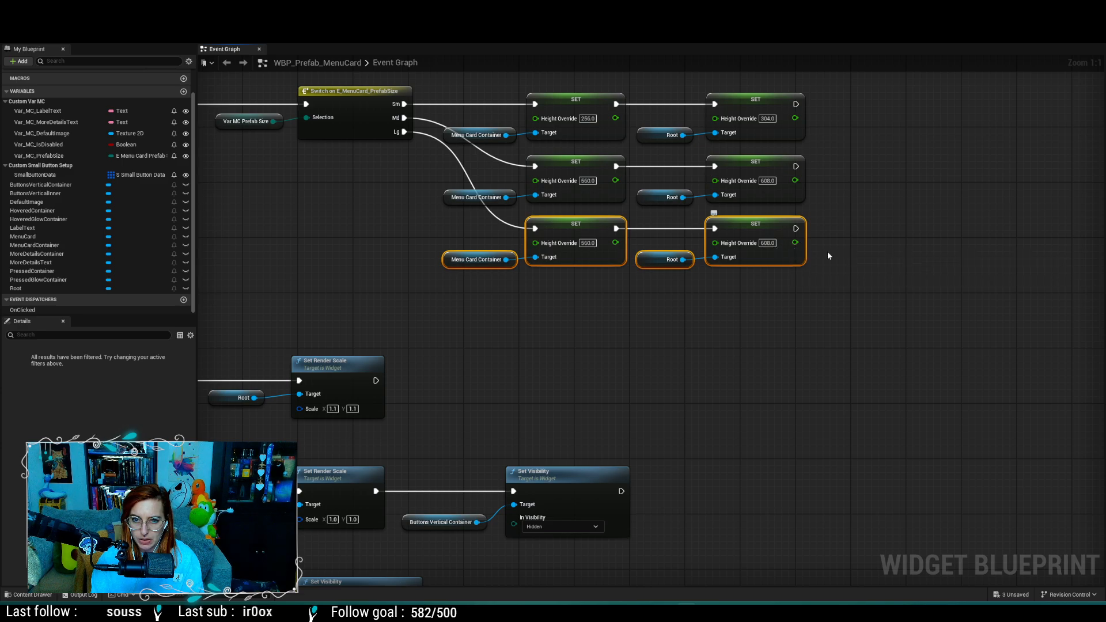
right_click_drag(894, 289, 738, 384)
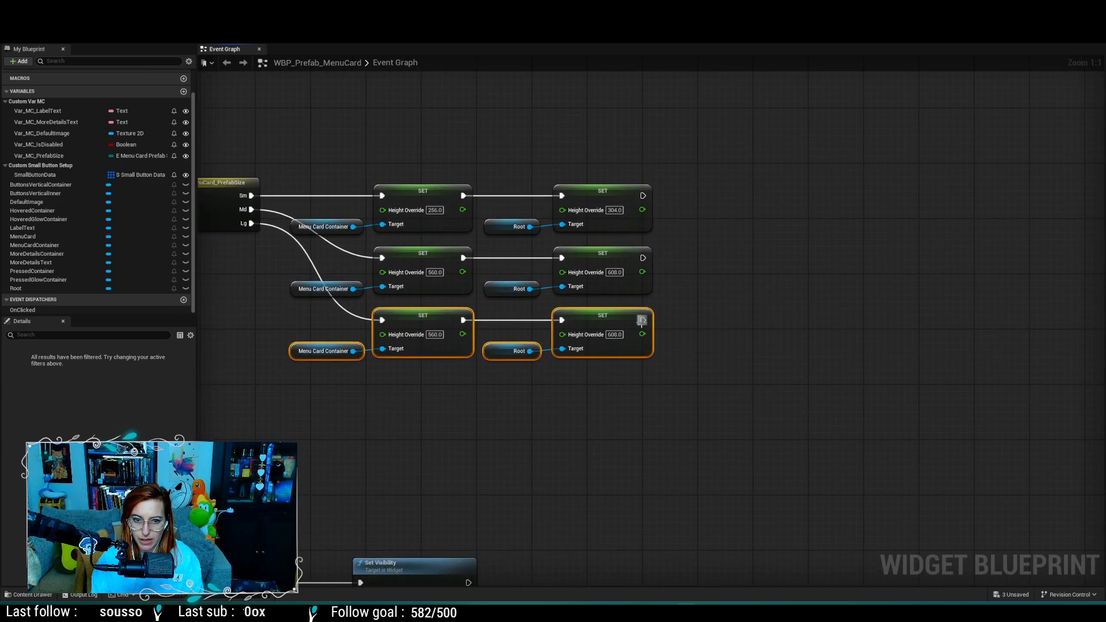
left_click_drag(643, 320, 780, 321)
type("width over")
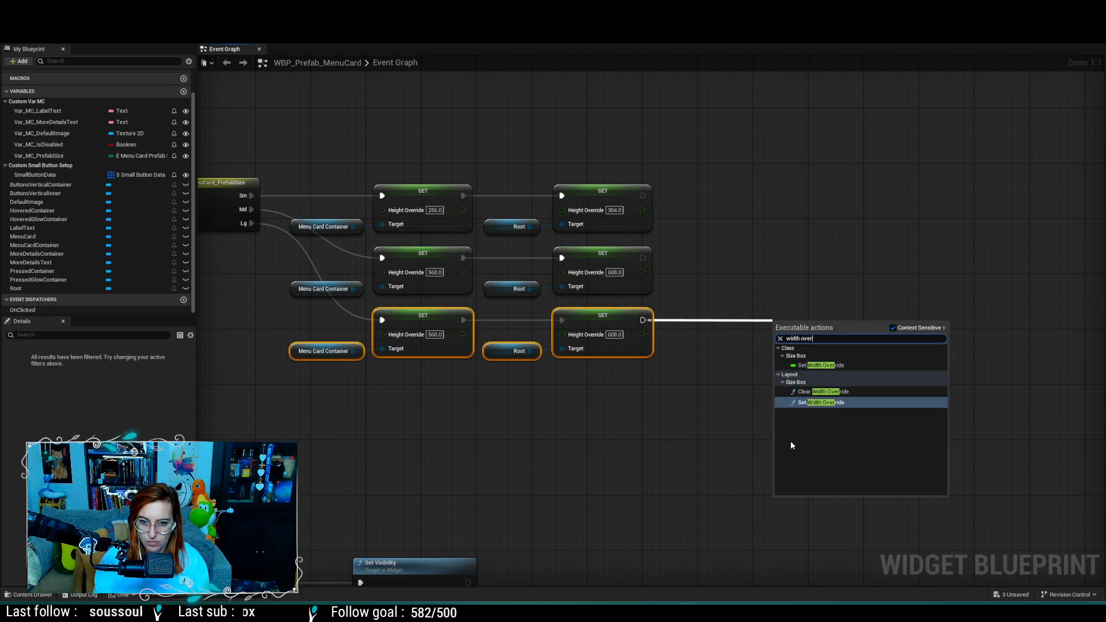
left_click(816, 366)
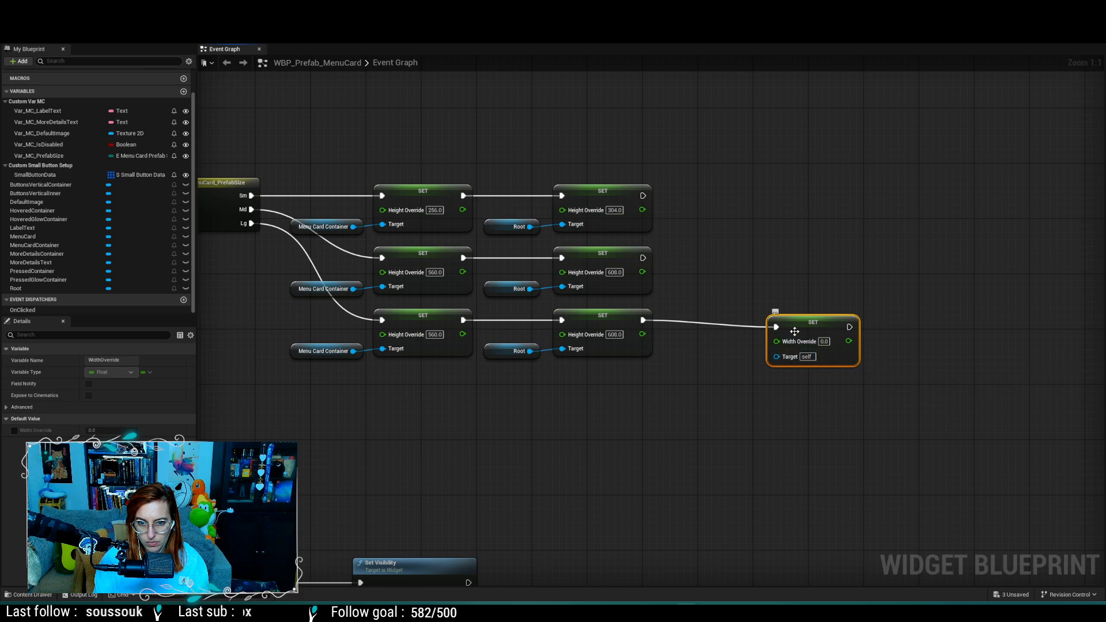
left_click_drag(798, 322, 732, 316)
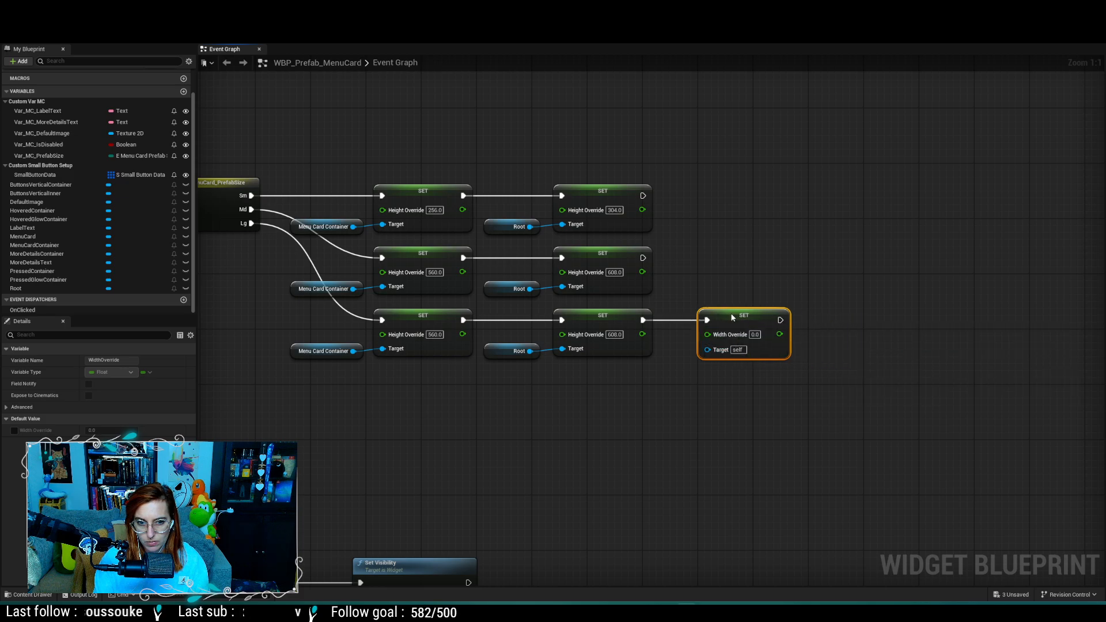
left_click_drag(354, 351, 710, 349)
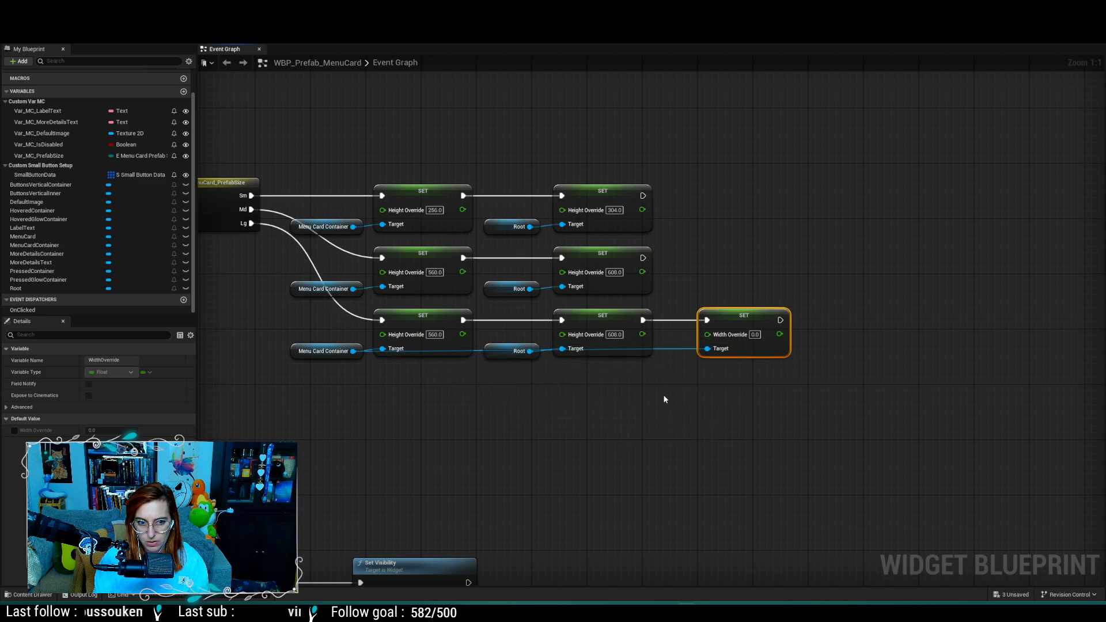
Step: Make room in the Lg branch by moving Root's Height Override node with its reference further along, and break the node's incoming and outgoing execution links
left_click_drag(744, 321, 668, 419)
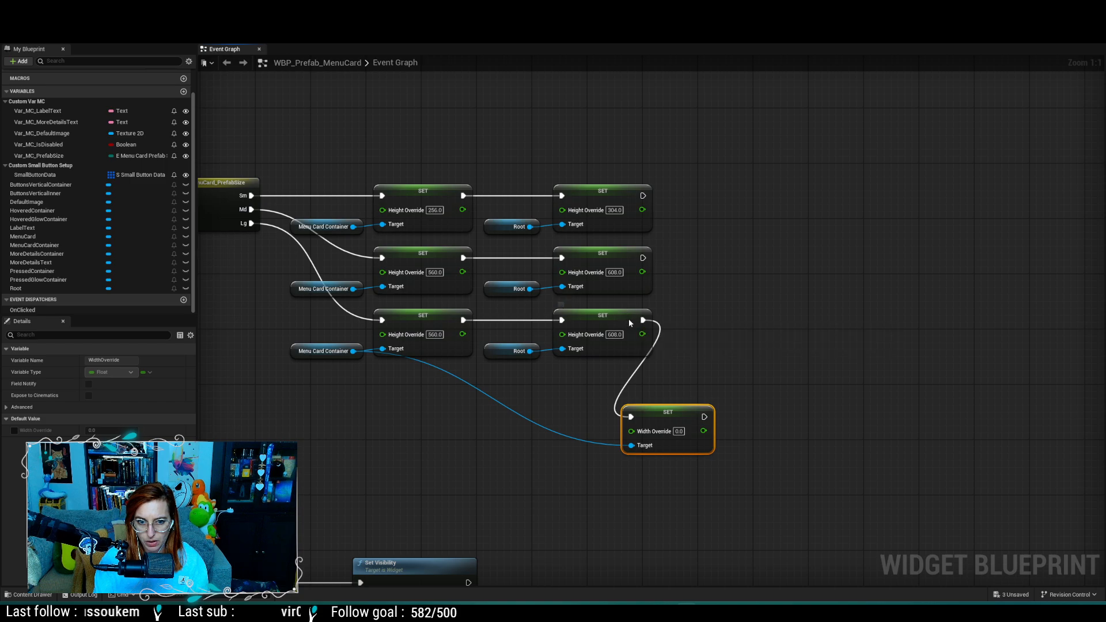
left_click_drag(637, 349, 819, 326)
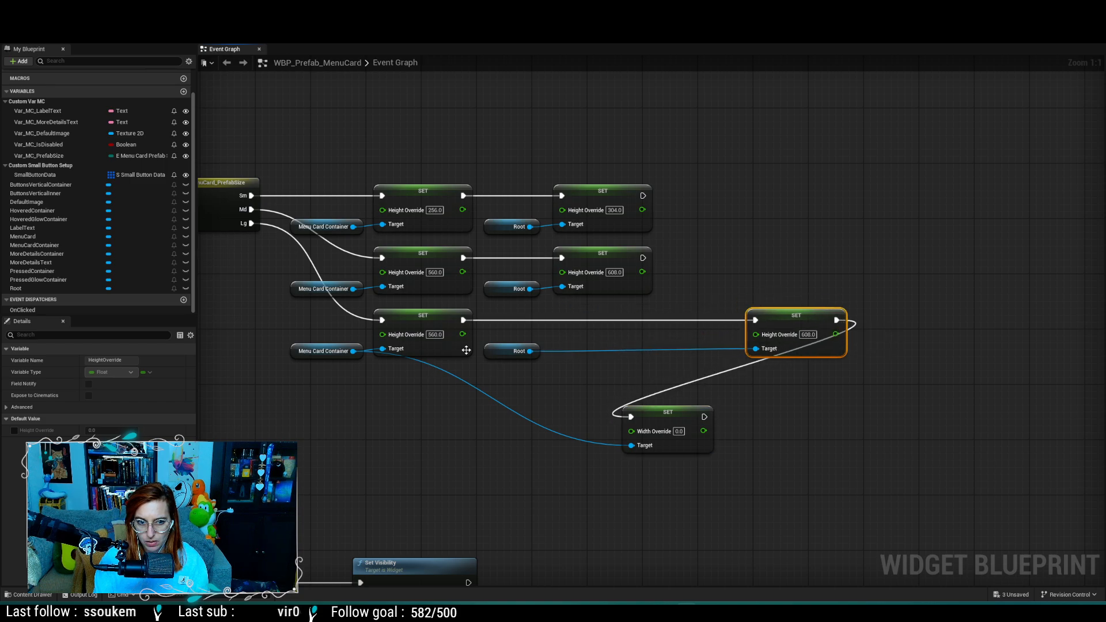
left_click_drag(494, 351, 680, 351)
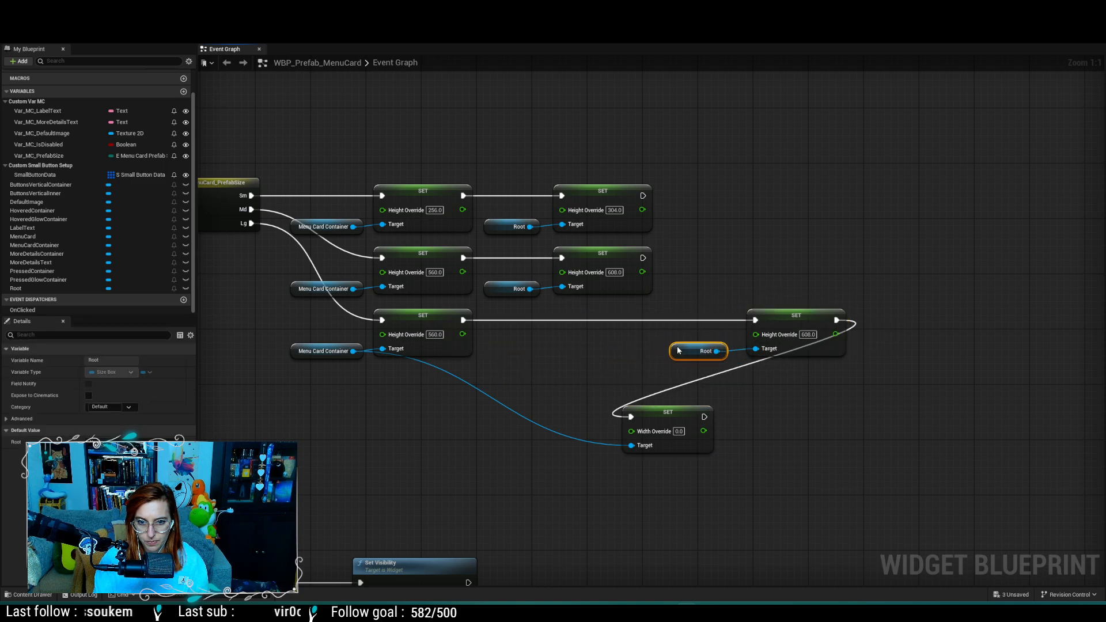
left_click(656, 398)
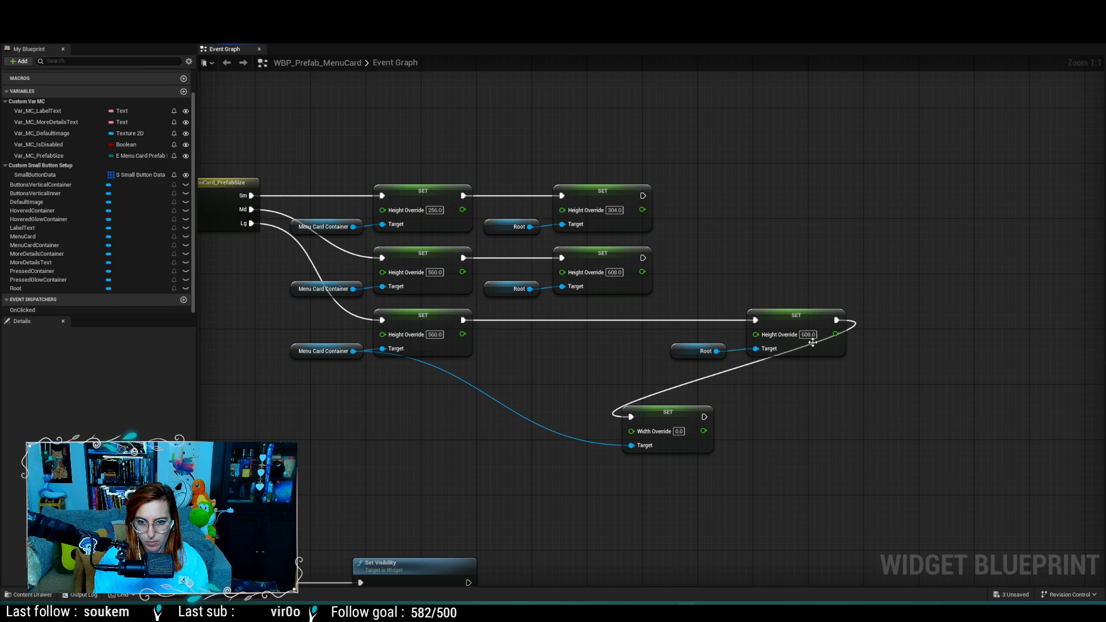
right_click(835, 320)
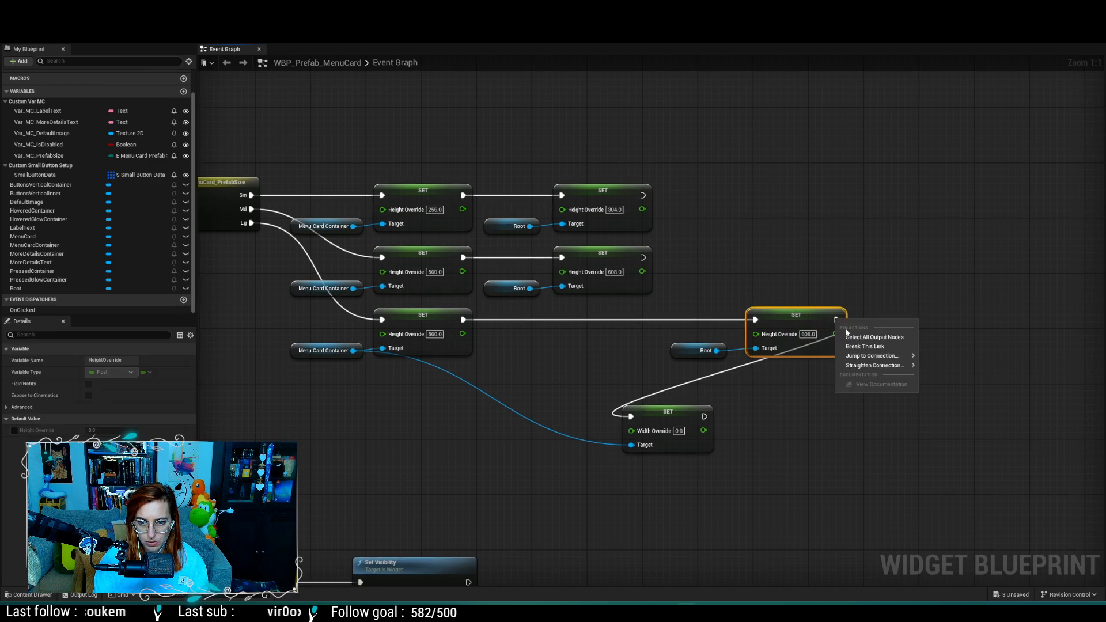
left_click(865, 346)
right_click(463, 320)
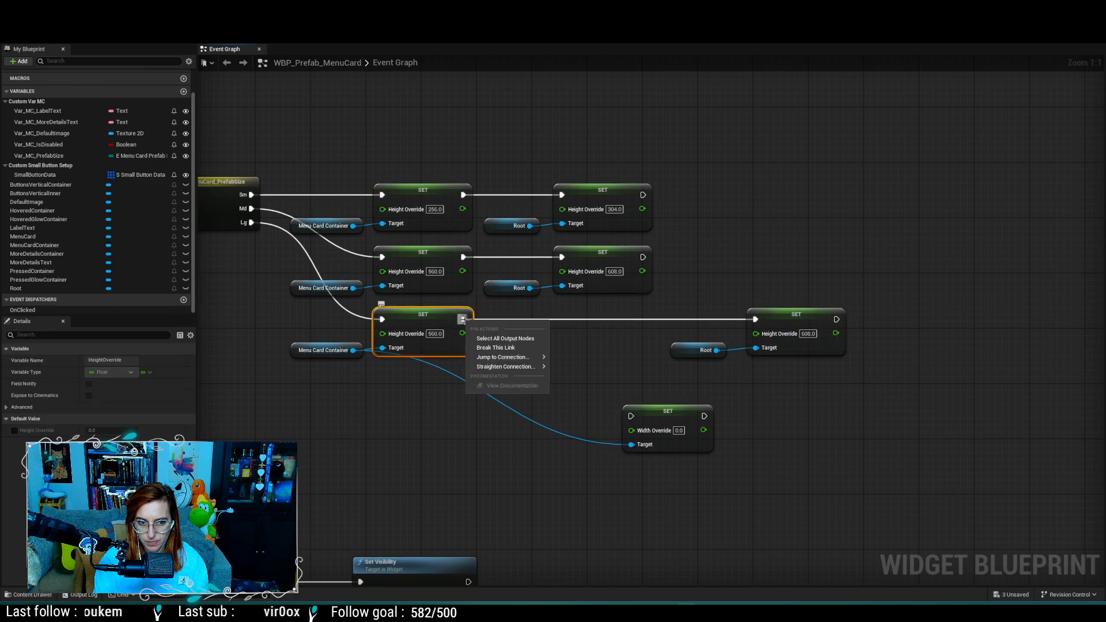
left_click(493, 347)
Step: Place the Width Override node between the Lg branch's two Height Override nodes and connect all three in execution order
left_click_drag(657, 414, 557, 321)
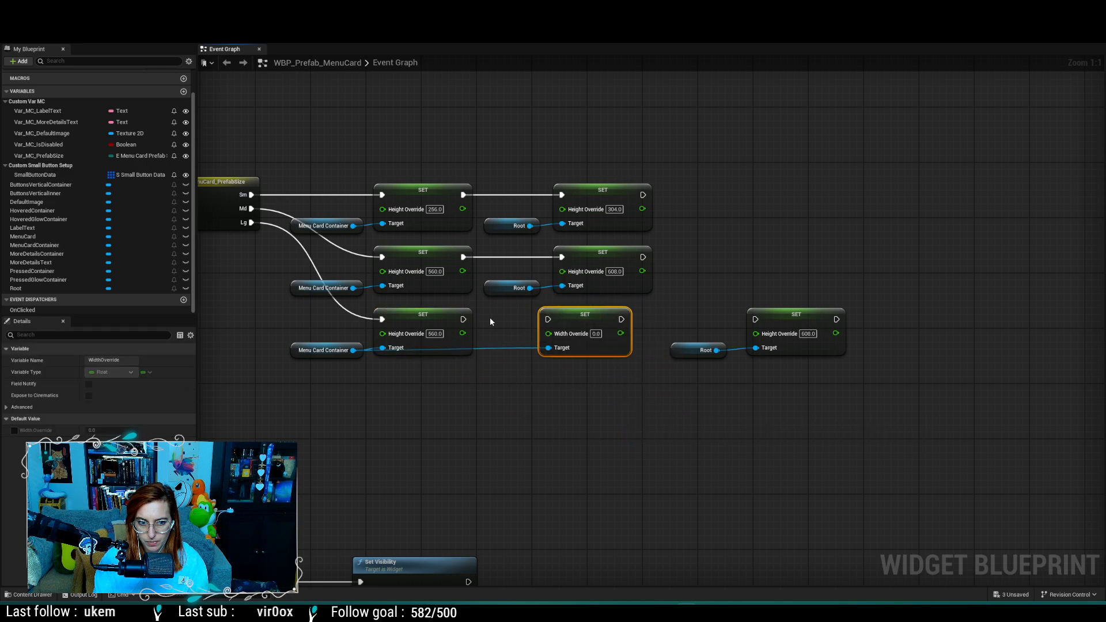
left_click_drag(464, 319, 549, 320)
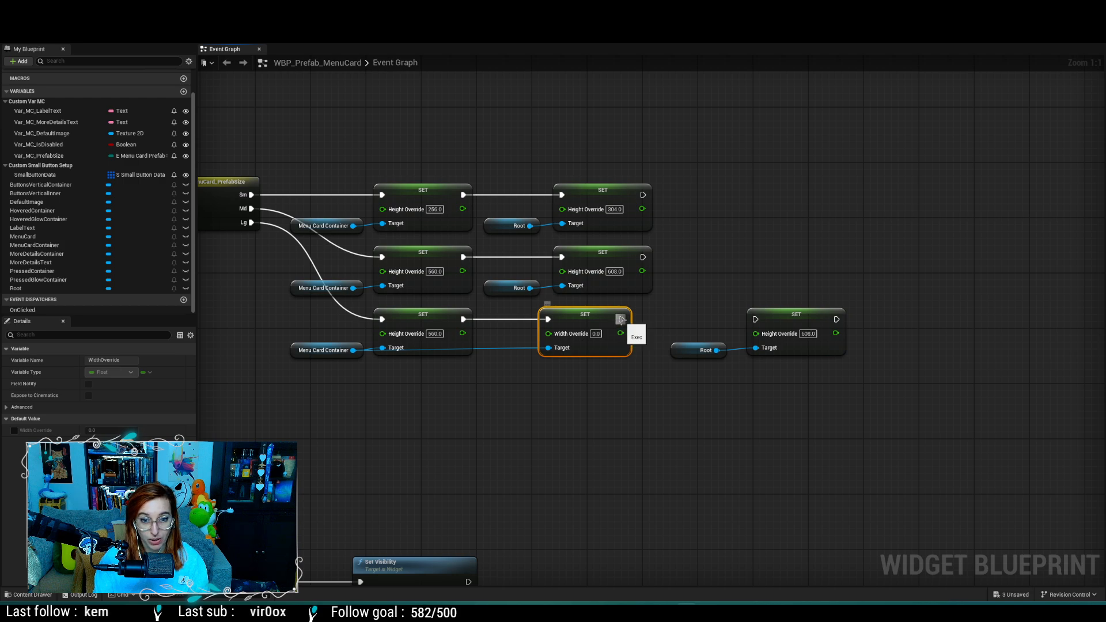
left_click_drag(621, 319, 768, 320)
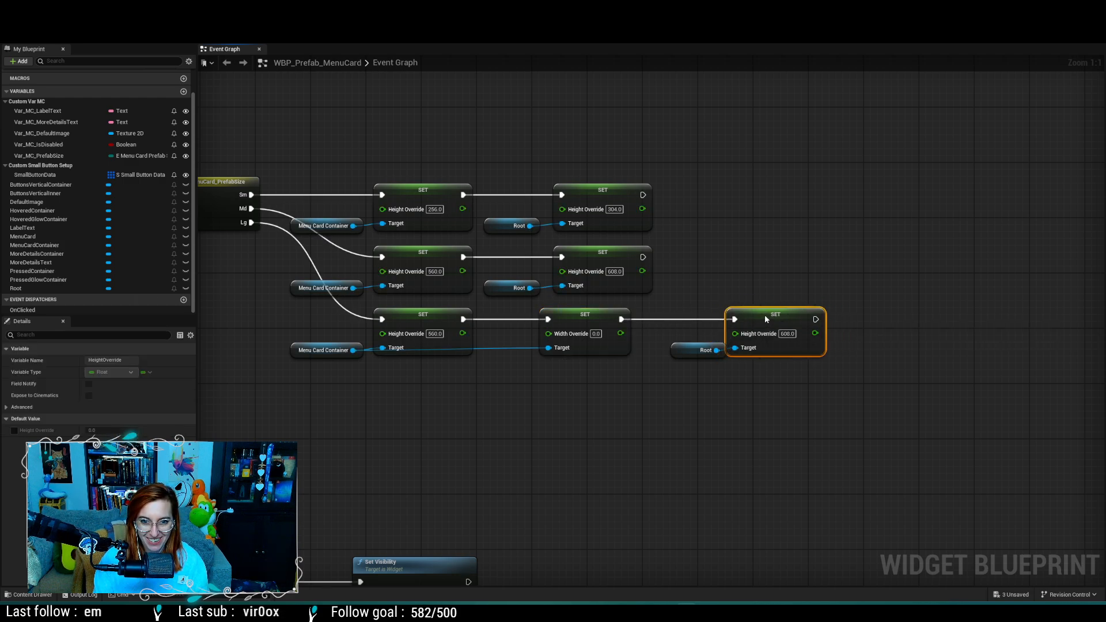
left_click_drag(680, 354, 660, 354)
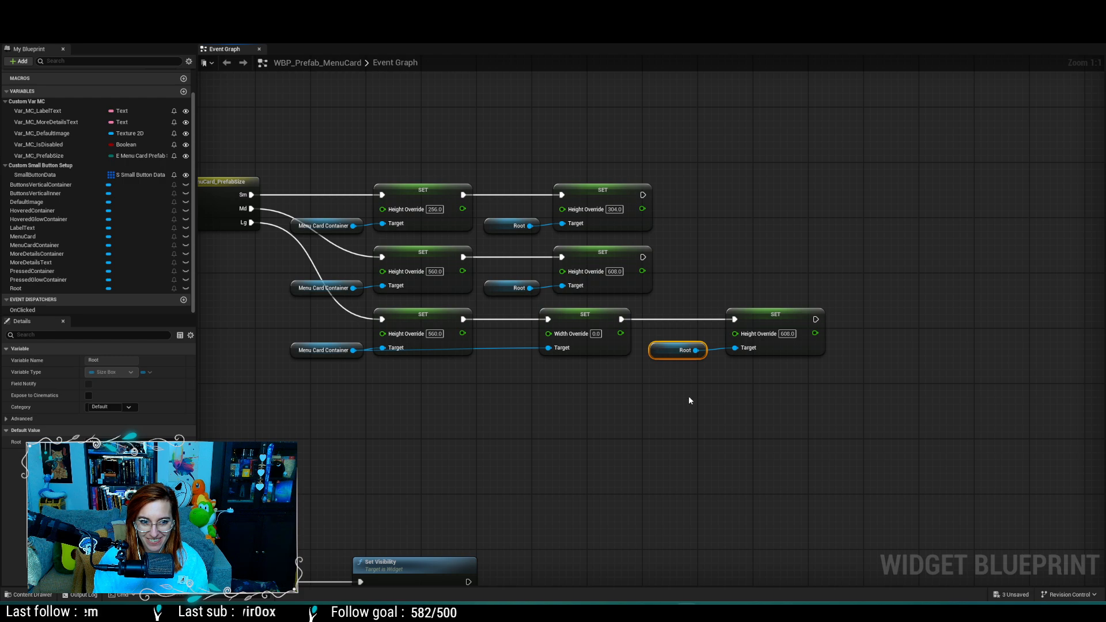
left_click(595, 435)
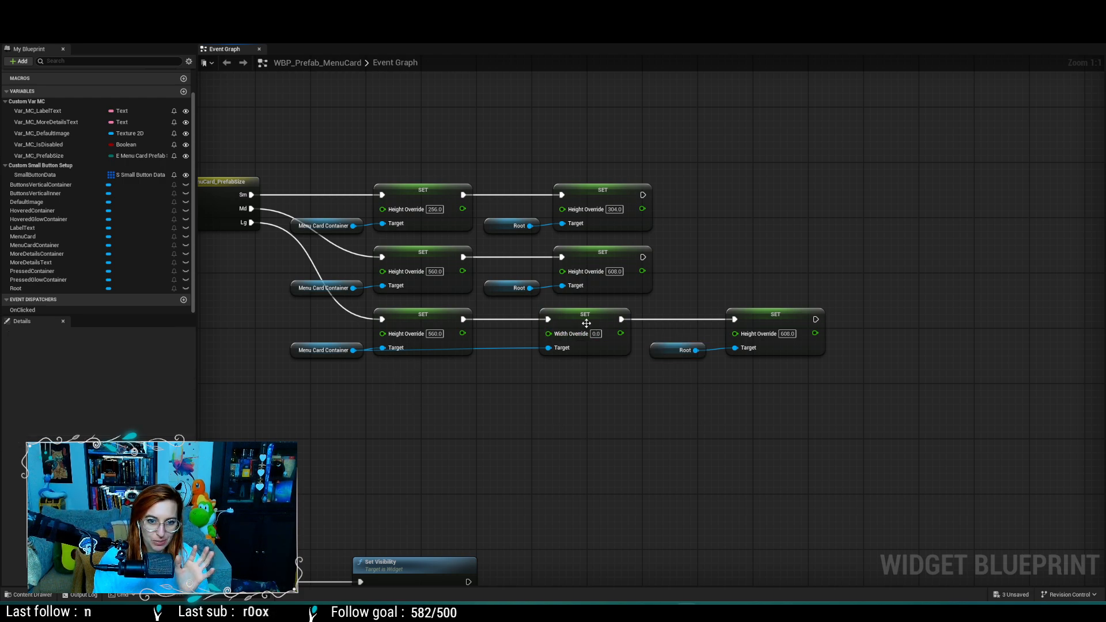
left_click_drag(585, 317, 544, 317)
left_click(549, 379)
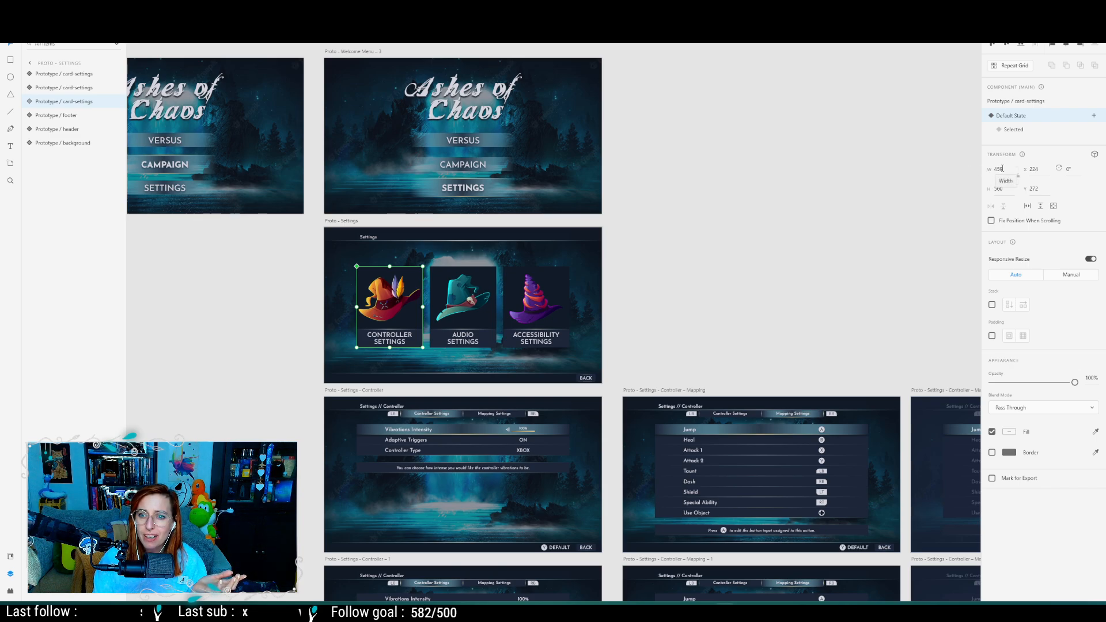
Step: Check the Audio Settings card's width in Adobe XD, and set the Menu Card Container's Width Override in the Lg branch to 460
left_click(480, 319)
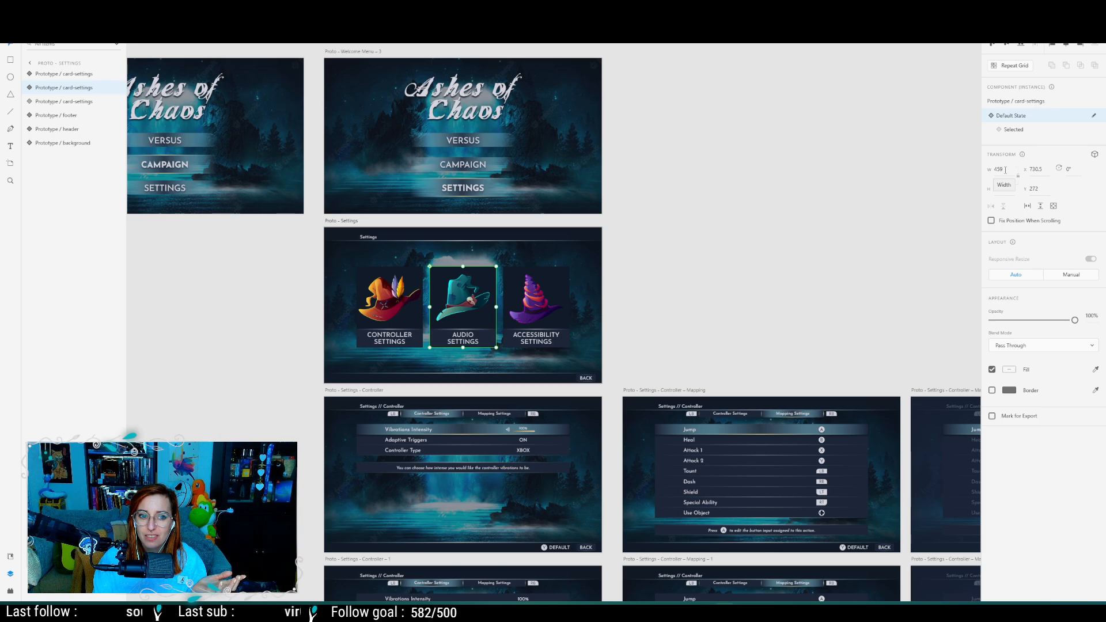
key("alt+Tab")
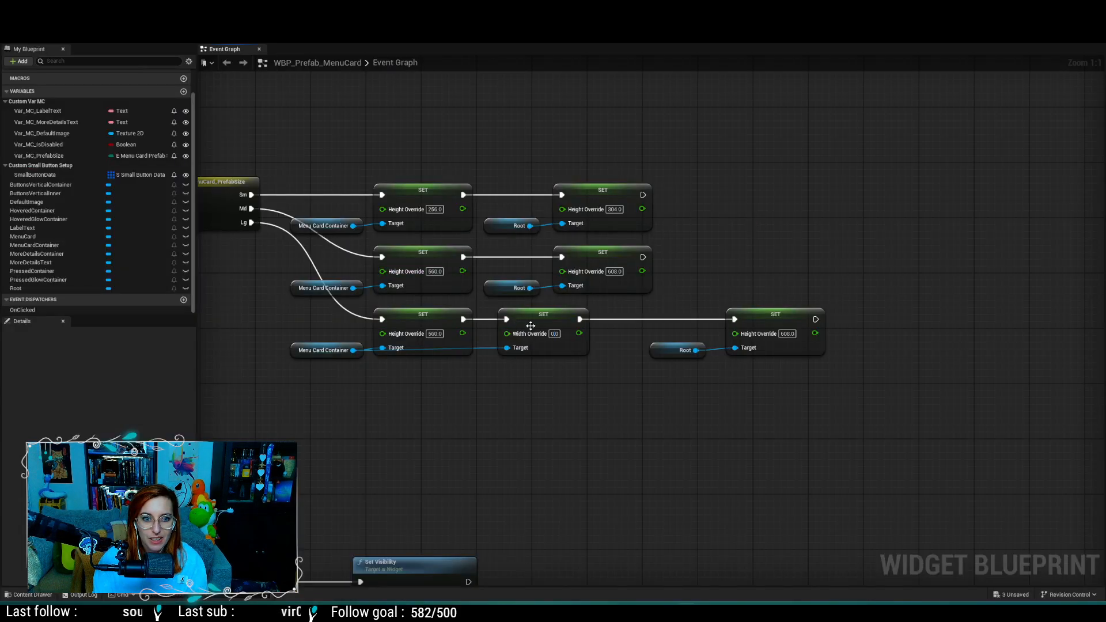
left_click(554, 334)
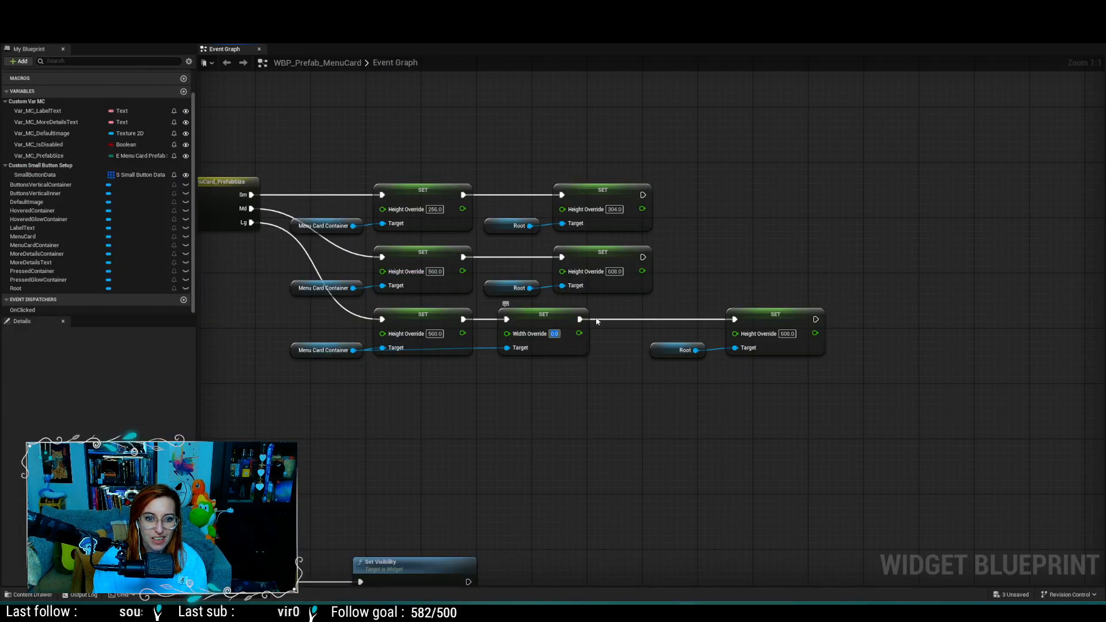
type("460")
key("Return")
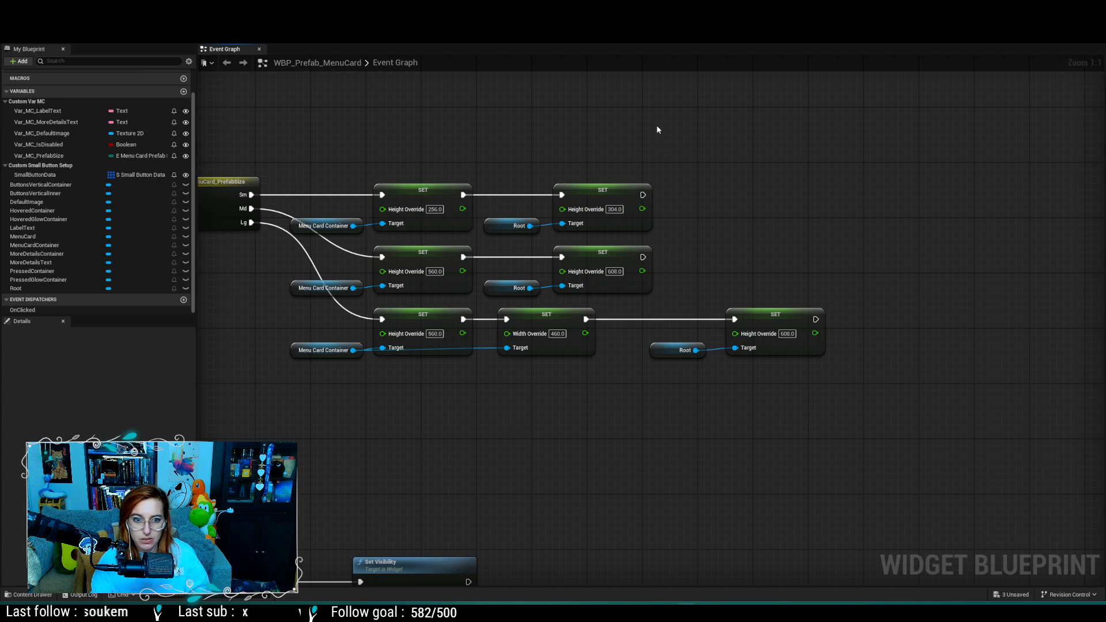
Step: Duplicate the Lg branch's Width Override node and connect the copy after Root's Height Override node
left_click(542, 316)
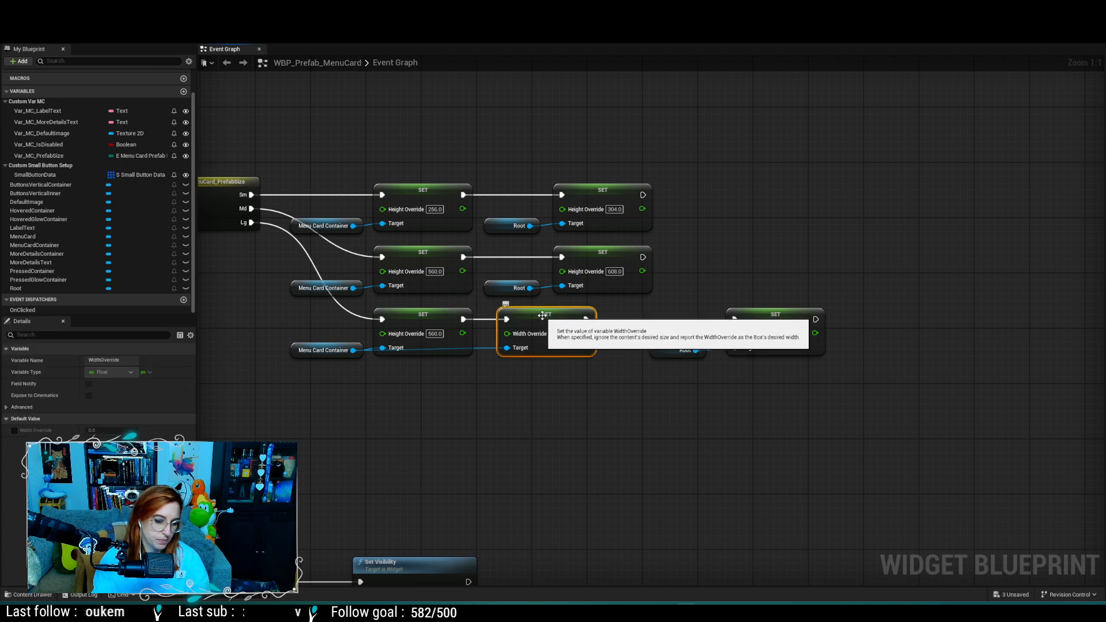
key("ctrl+d")
left_click_drag(618, 329, 963, 324)
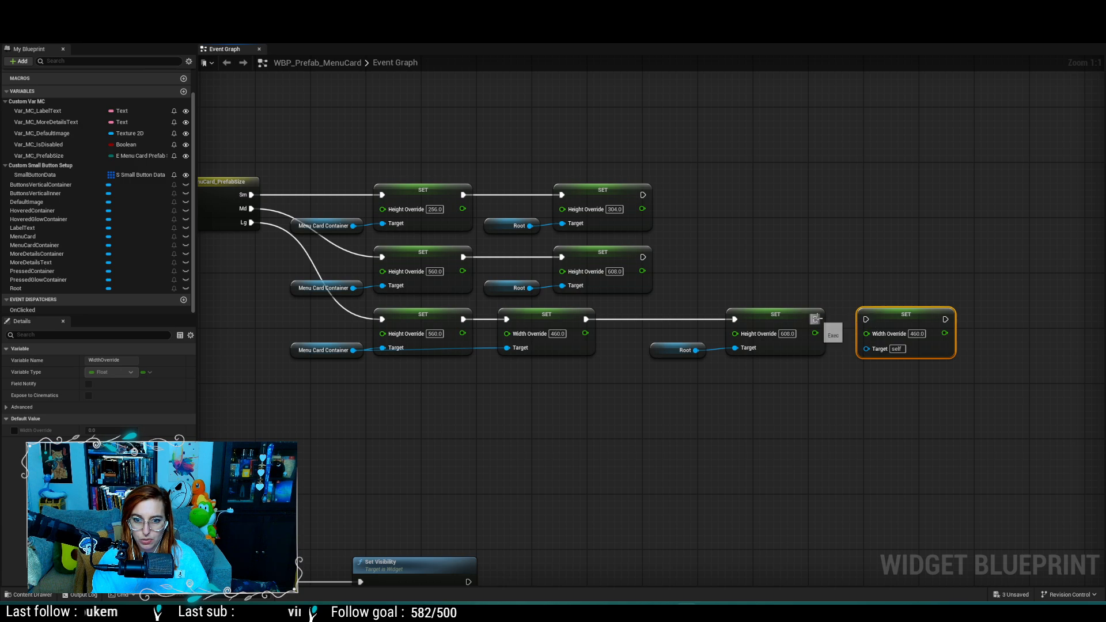
left_click_drag(816, 319, 866, 319)
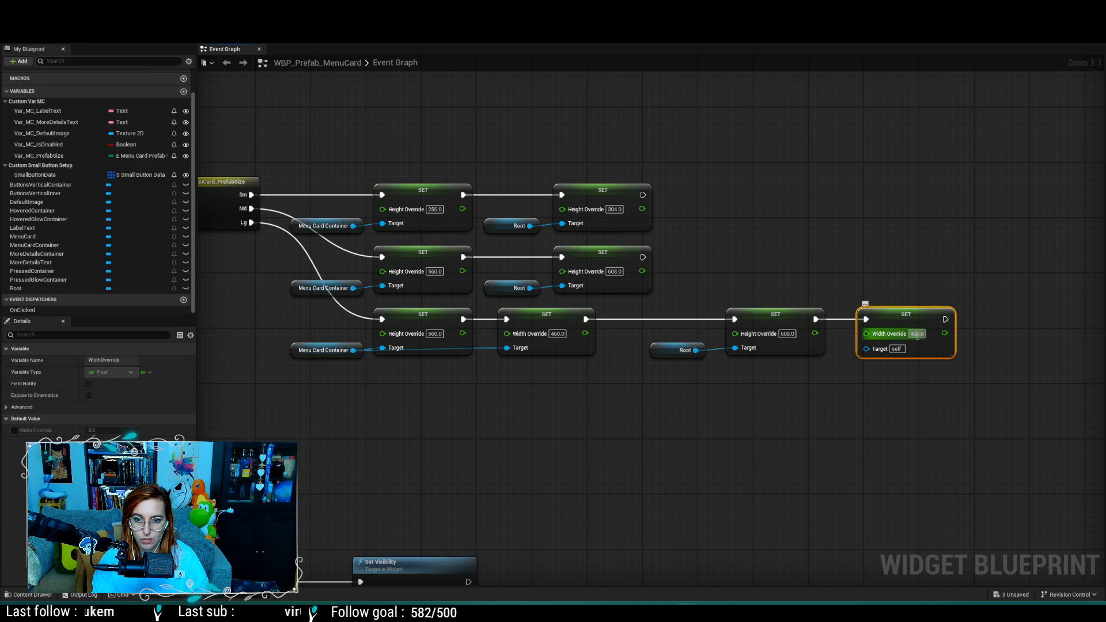
Step: Set the duplicated node's Width Override to 508 and connect Root as its target
left_click(915, 334)
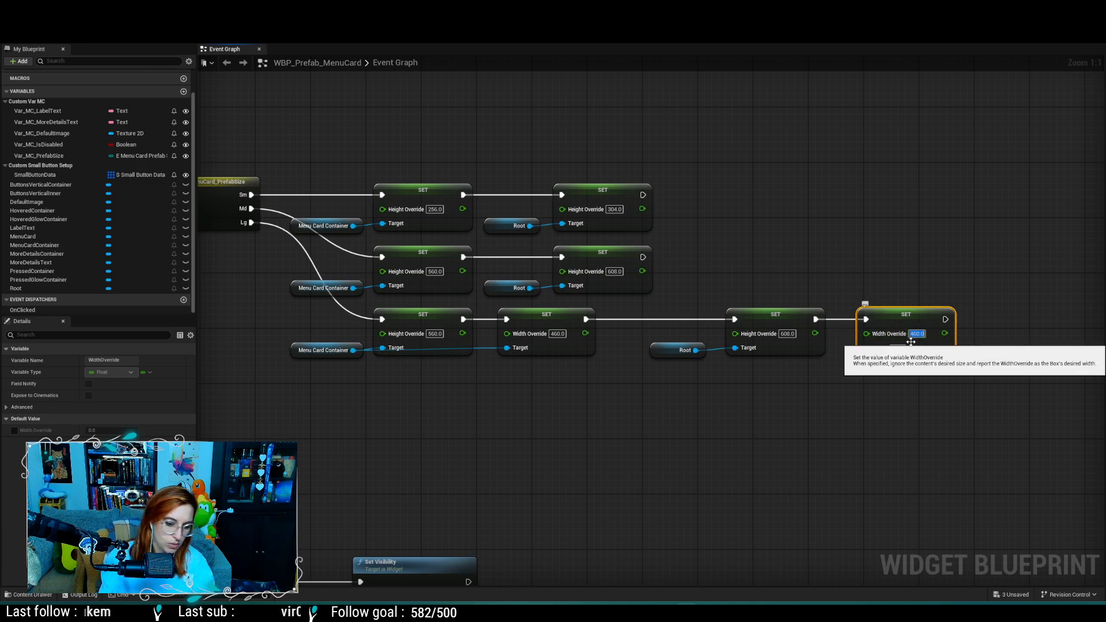
type("508")
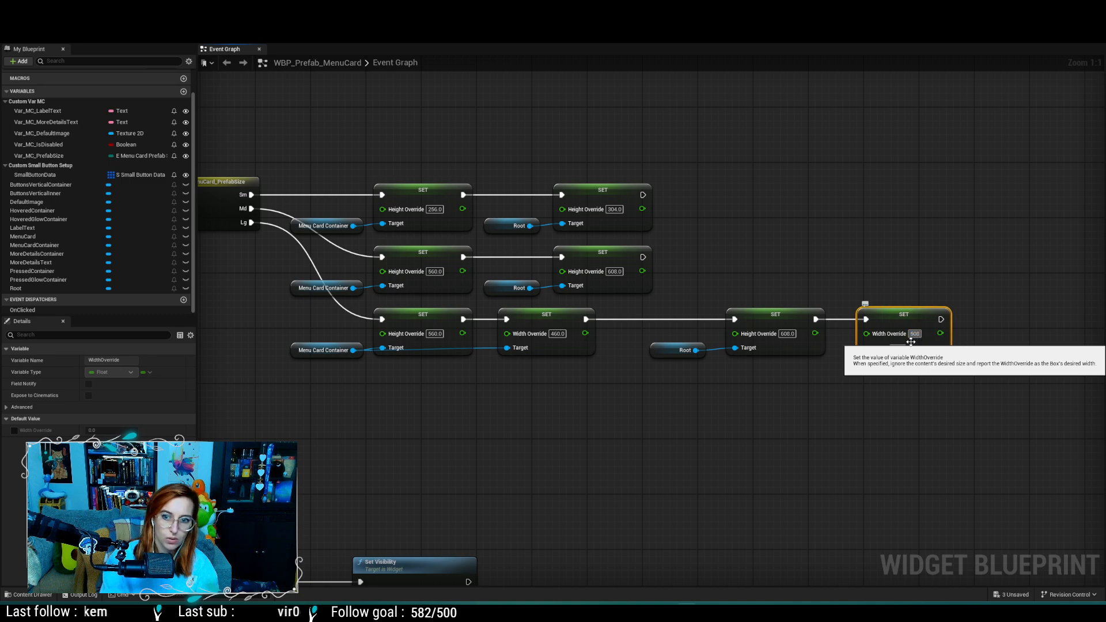
key("Return")
left_click(770, 356)
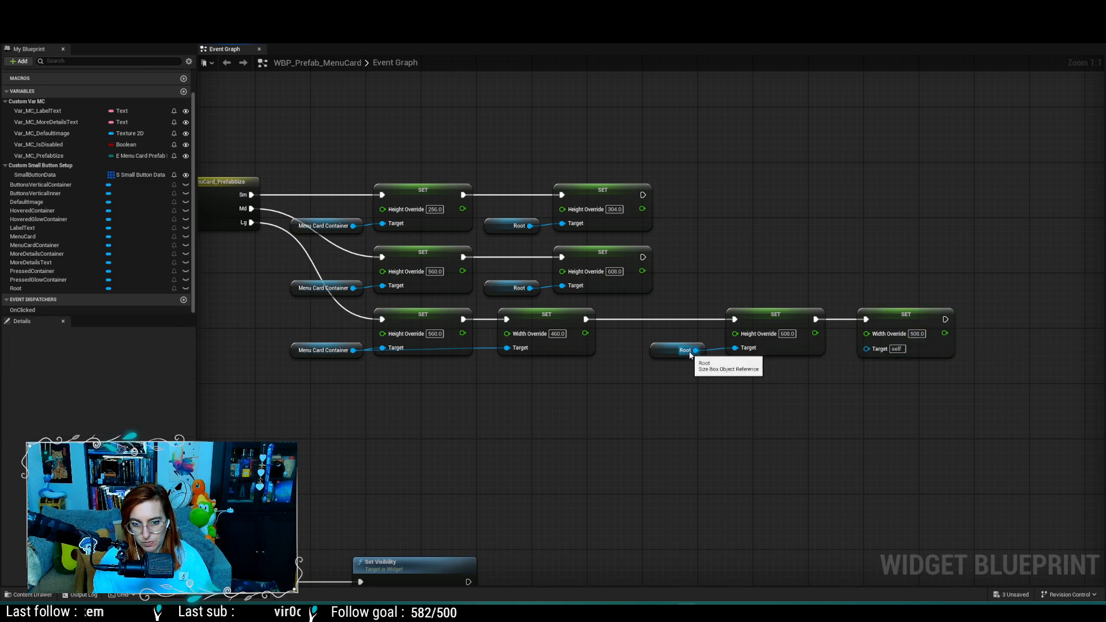
left_click_drag(696, 350, 864, 350)
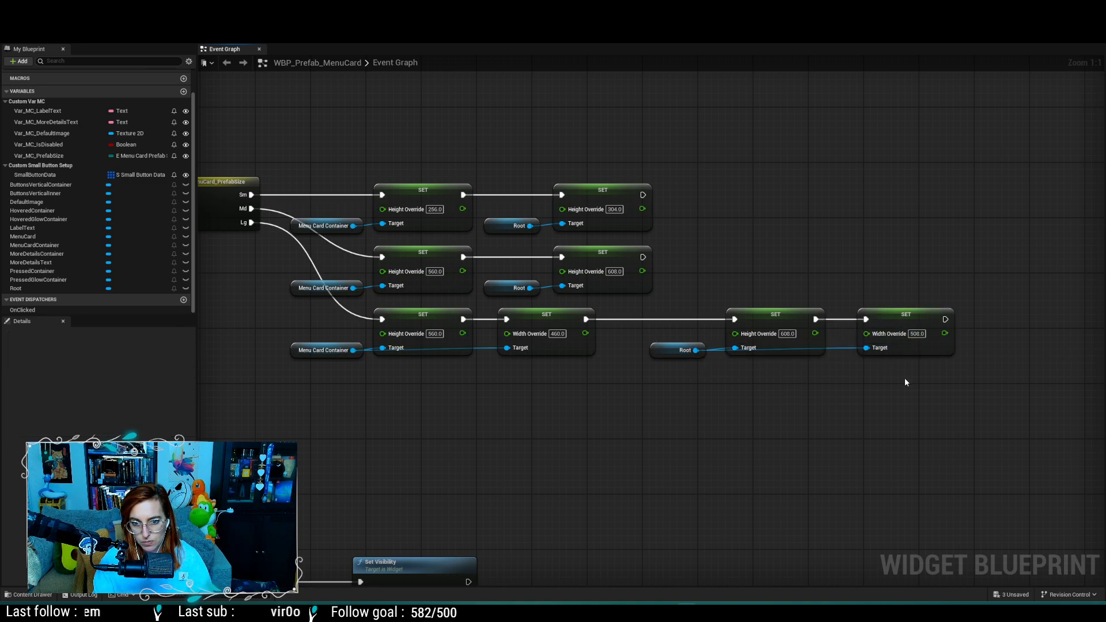
Step: Tidy the Lg branch by moving the Root reference and its two override nodes closer to the Menu Card Container nodes
left_click_drag(1015, 397, 625, 304)
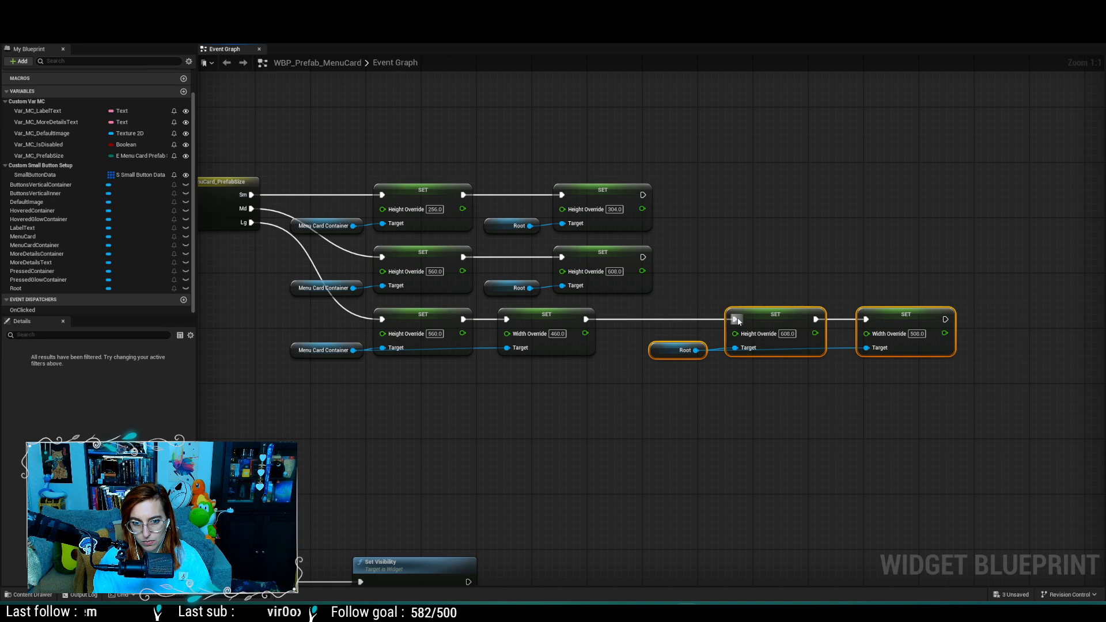
left_click_drag(762, 314, 719, 316)
left_click(686, 443)
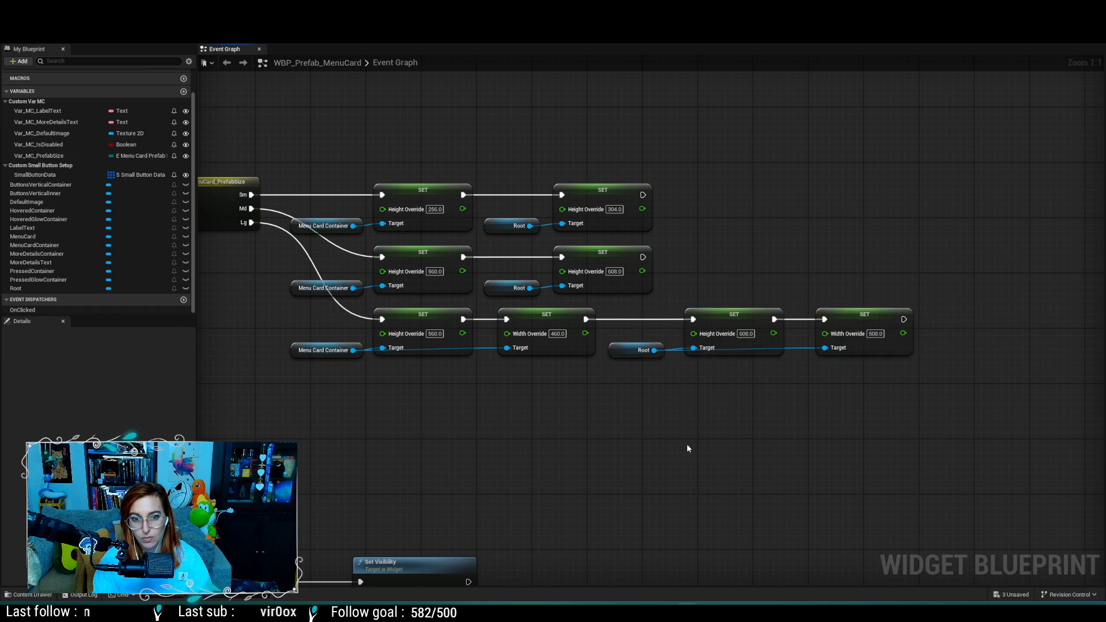
left_click_drag(617, 349, 623, 348)
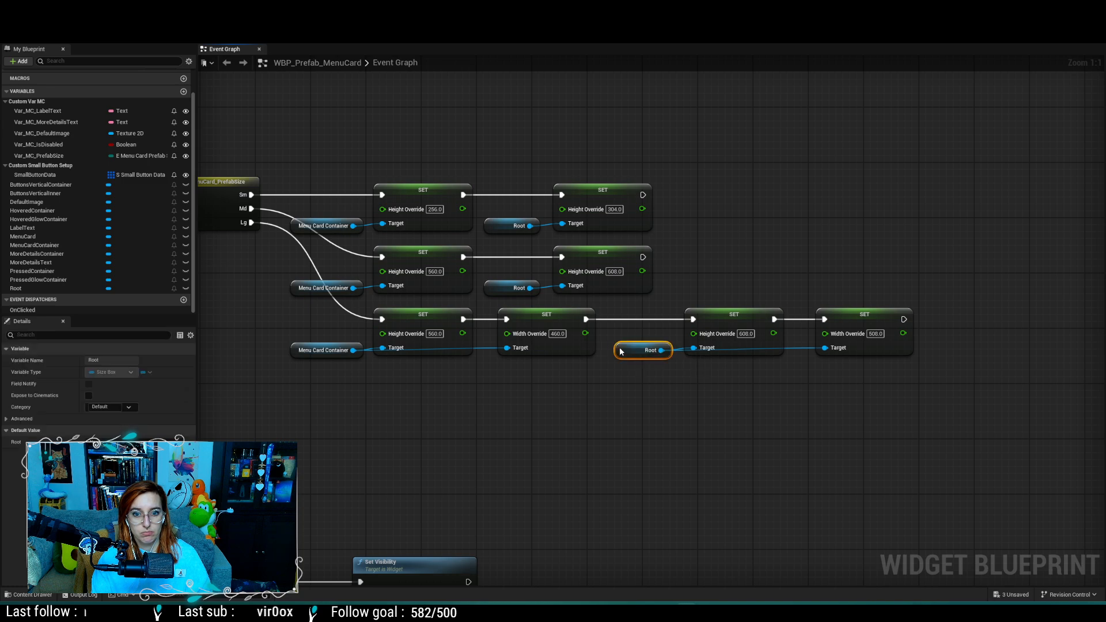
left_click(620, 327)
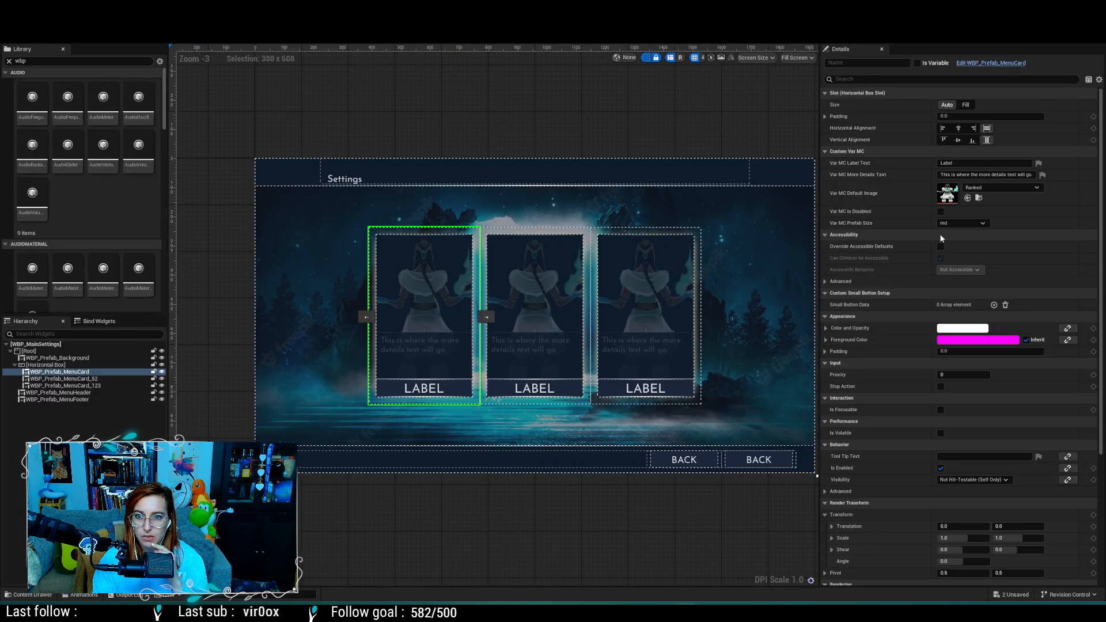
Step: Set the Var MC Prefab Size of all three menu cards in the Horizontal Box to lg
left_click(966, 224)
left_click(942, 248)
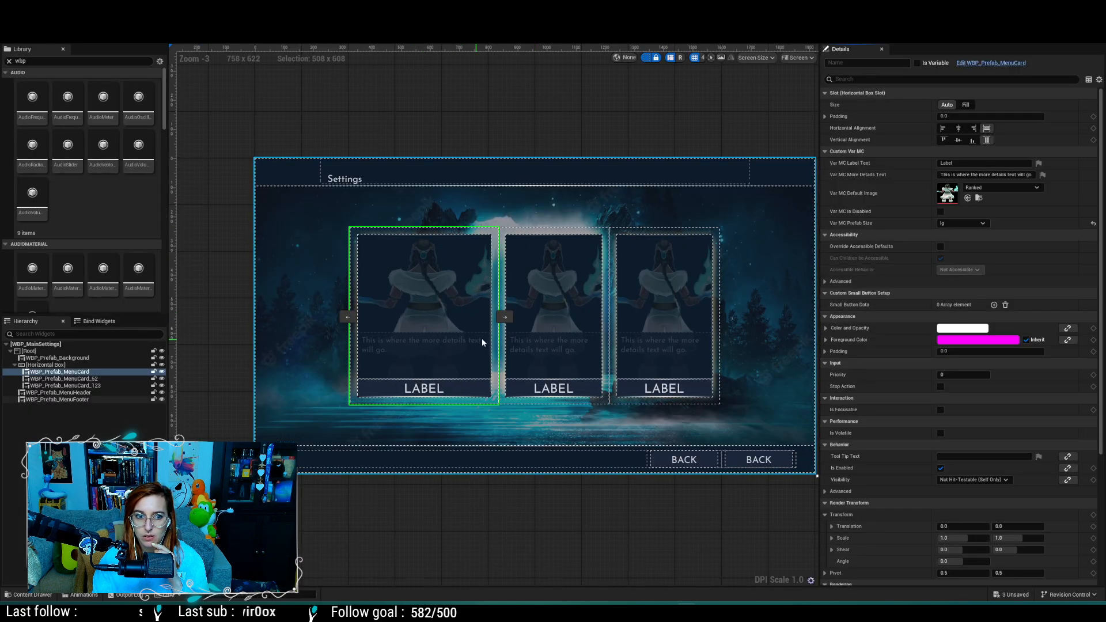
left_click(814, 267)
left_click(583, 310)
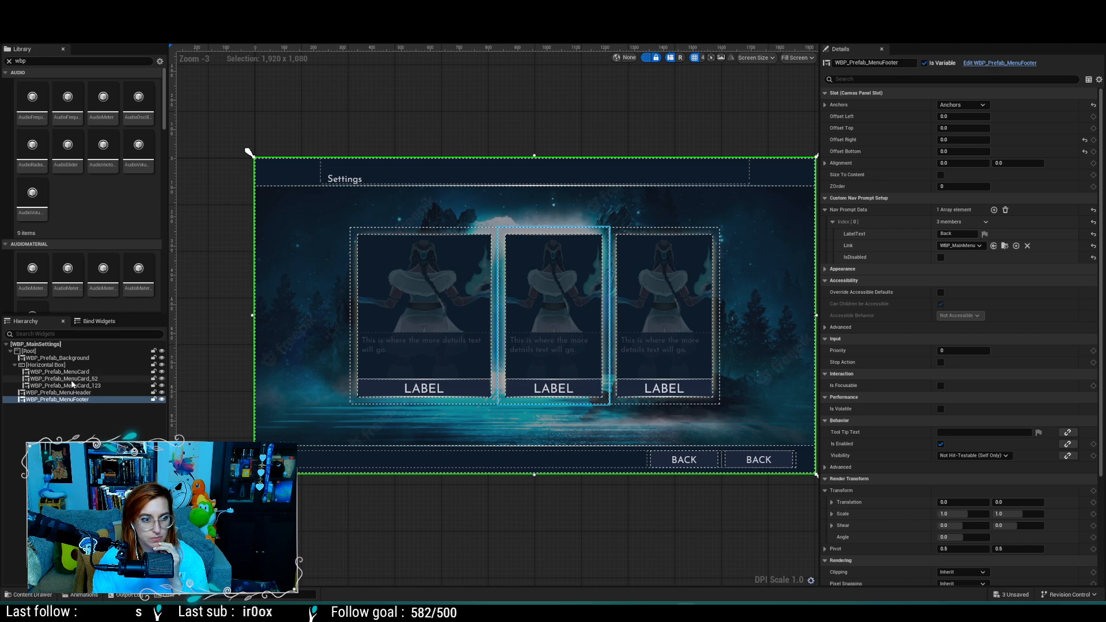
left_click(961, 224)
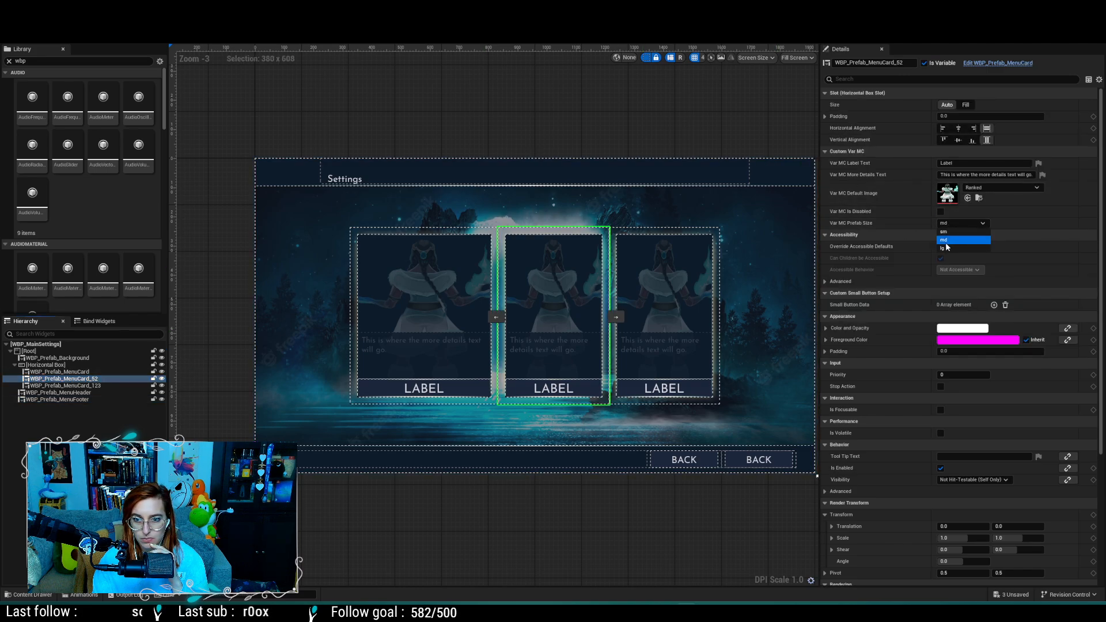
left_click(947, 248)
left_click(75, 386)
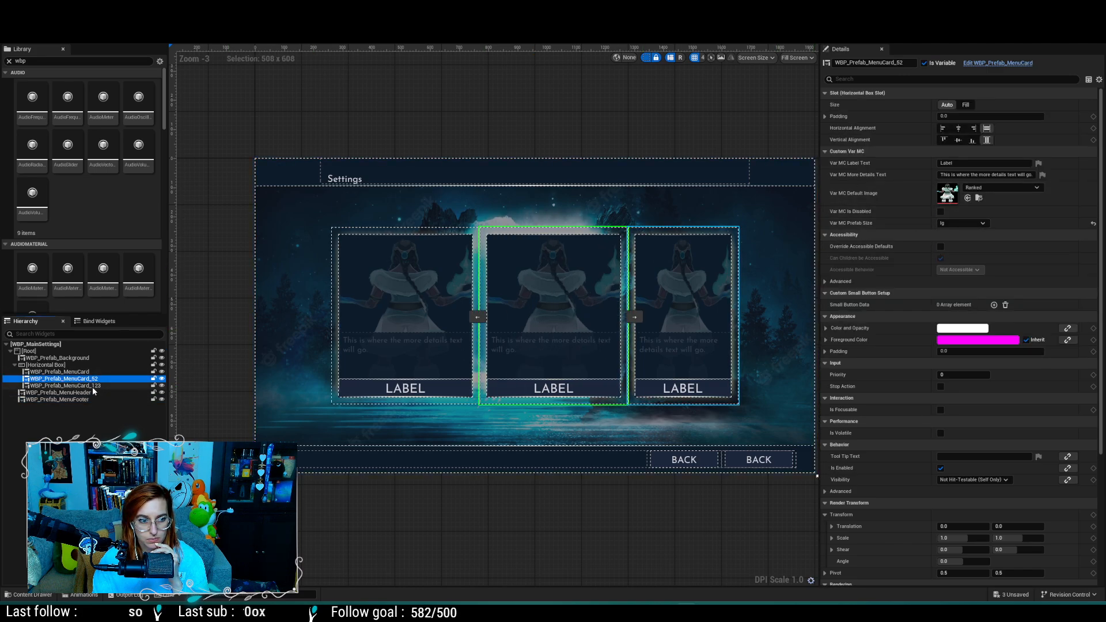
left_click(968, 224)
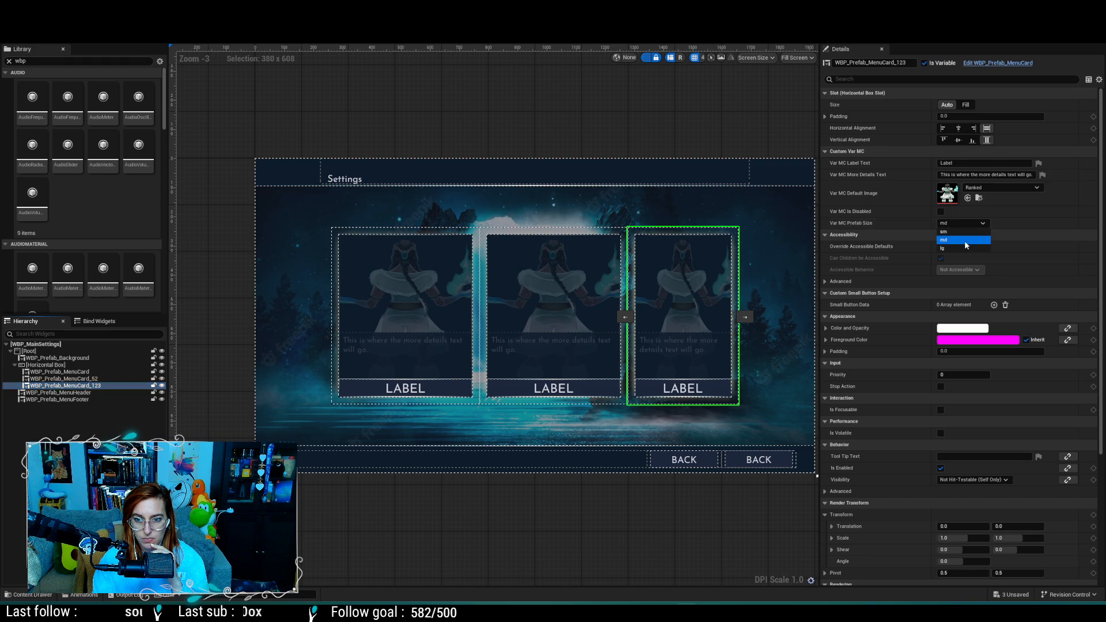
left_click(961, 245)
left_click(469, 520)
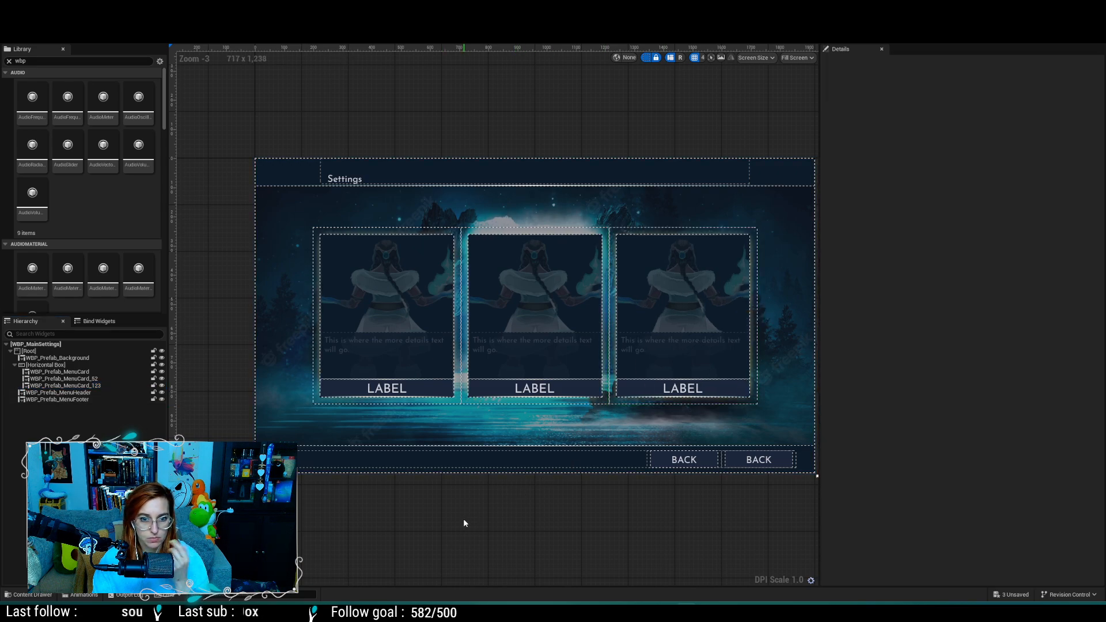
Step: Check the Settings mockup in Adobe XD and set the first menu card's default image to Controller-Settings
left_click(94, 371)
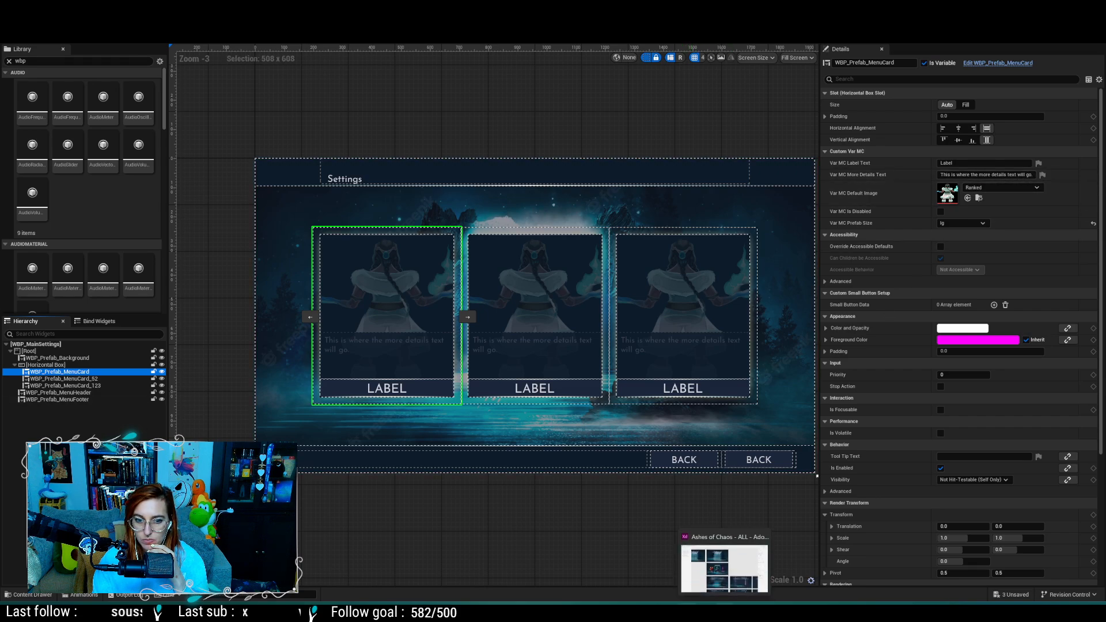
left_click(724, 612)
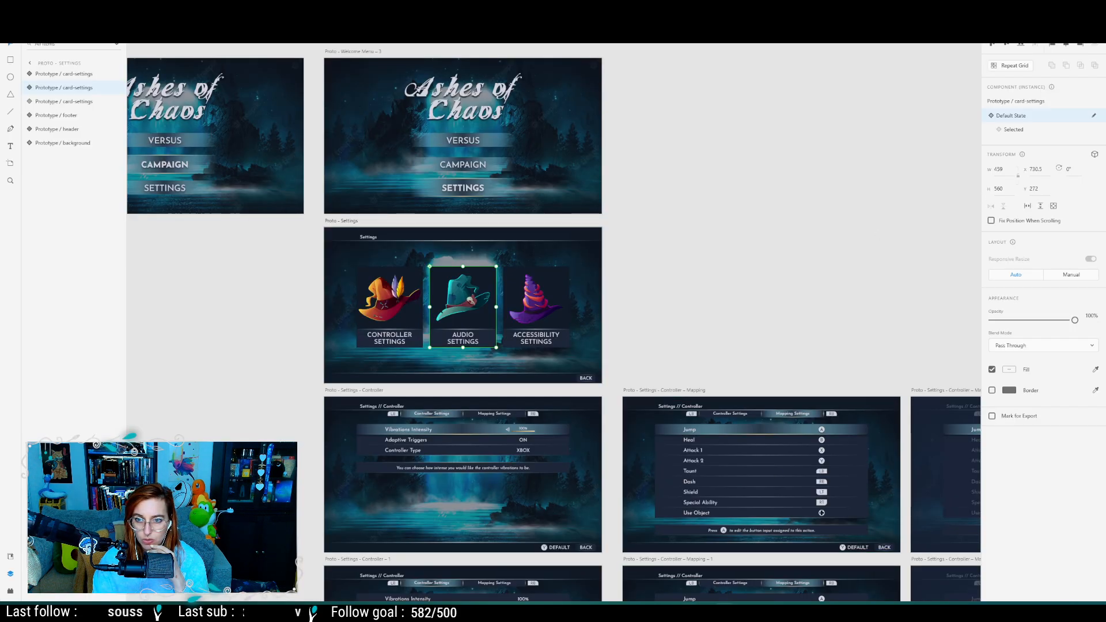
key("alt+Tab")
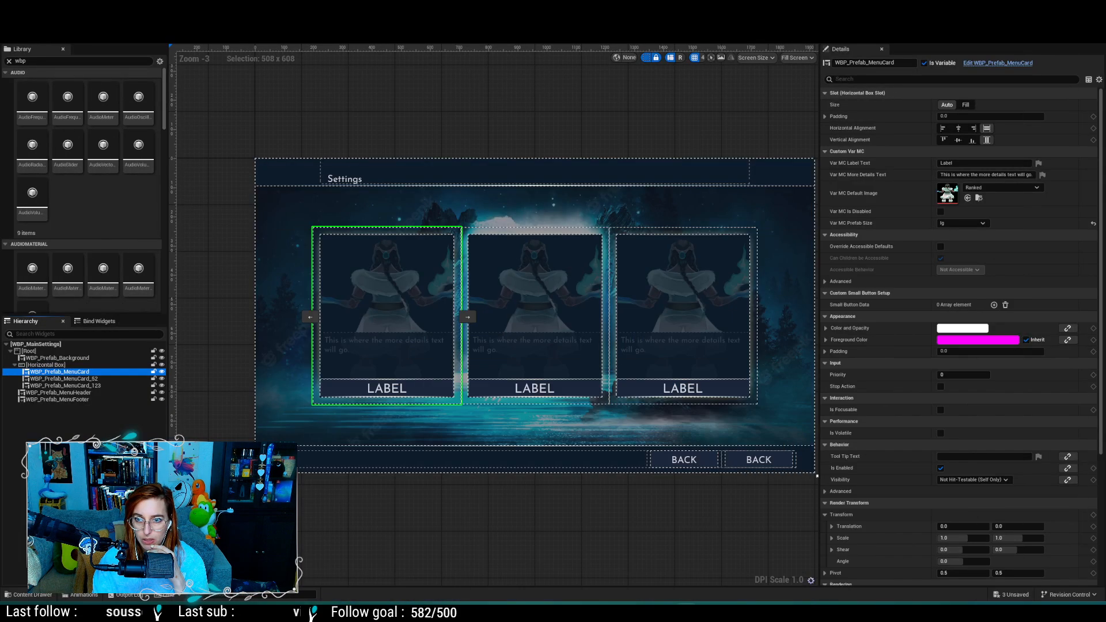
left_click(1025, 190)
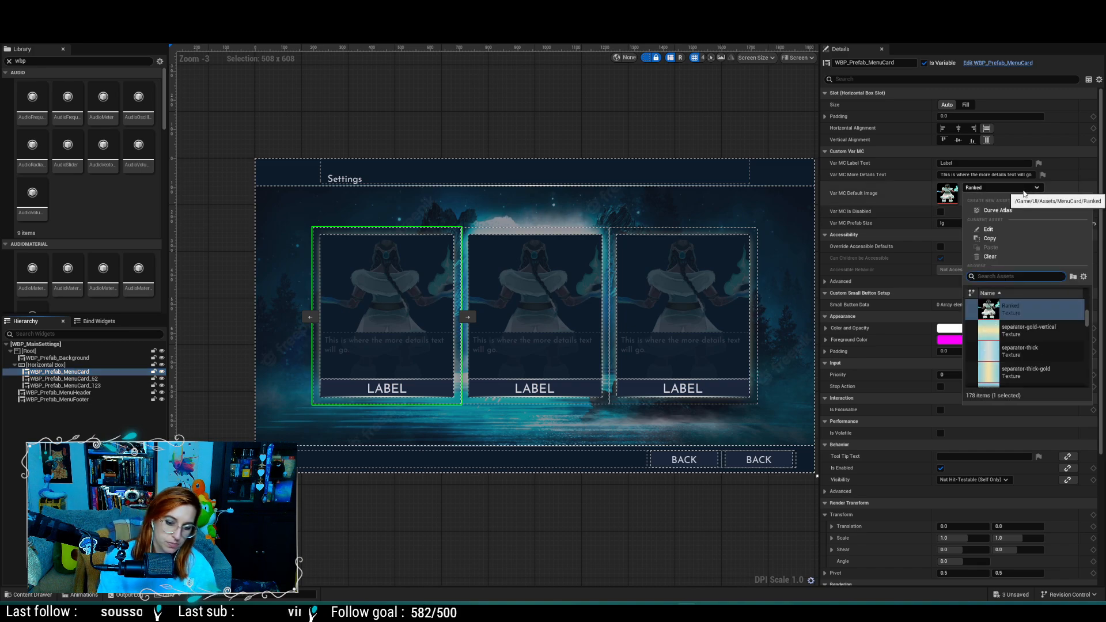
type("contro")
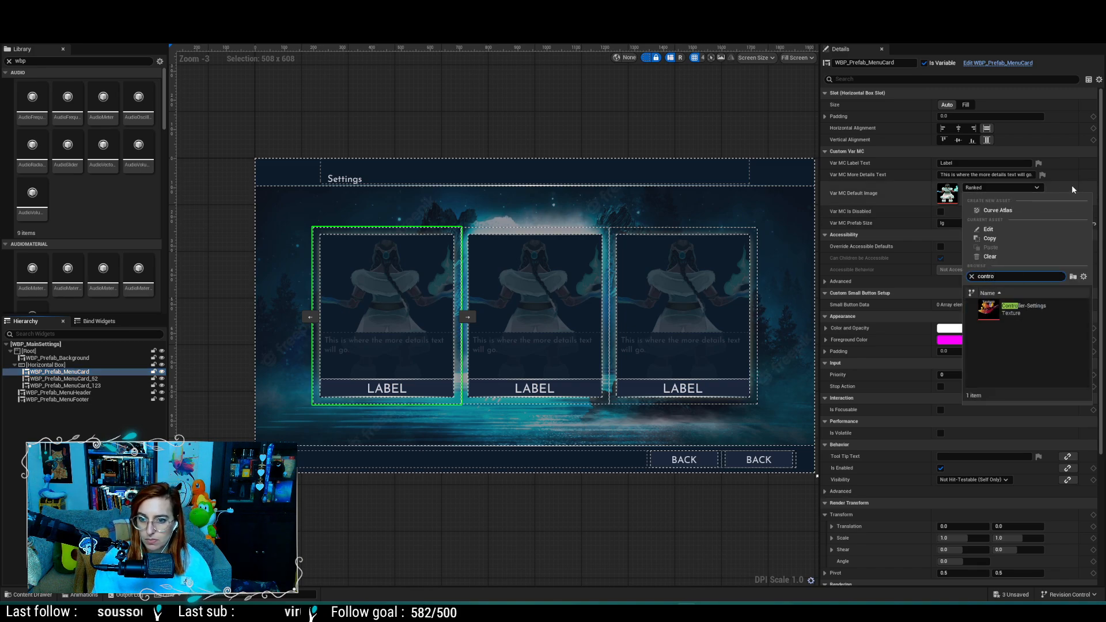
left_click(1021, 316)
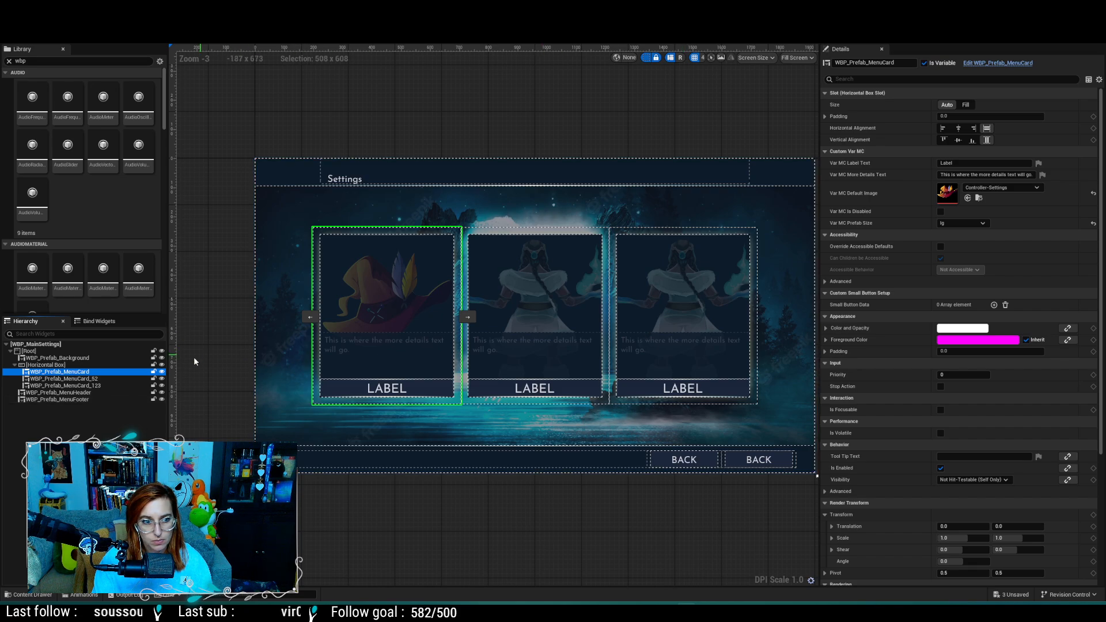
Step: Set the default image of the second menu card, WBP_Prefab_MenuCard_52, to Audio-Settings
left_click(106, 379)
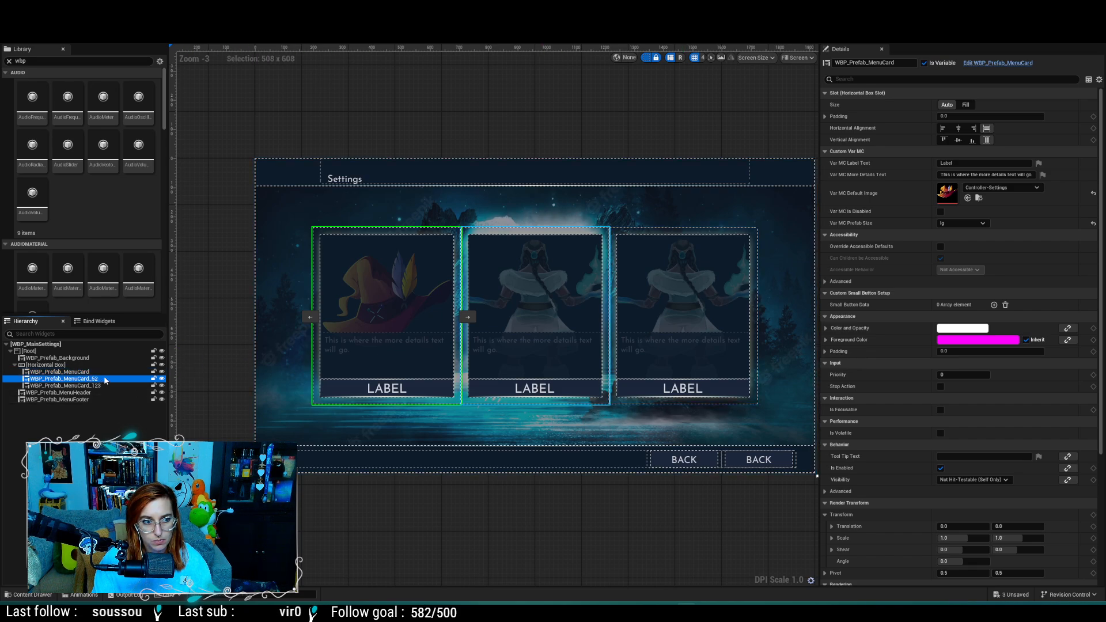
left_click(1000, 188)
type("audio")
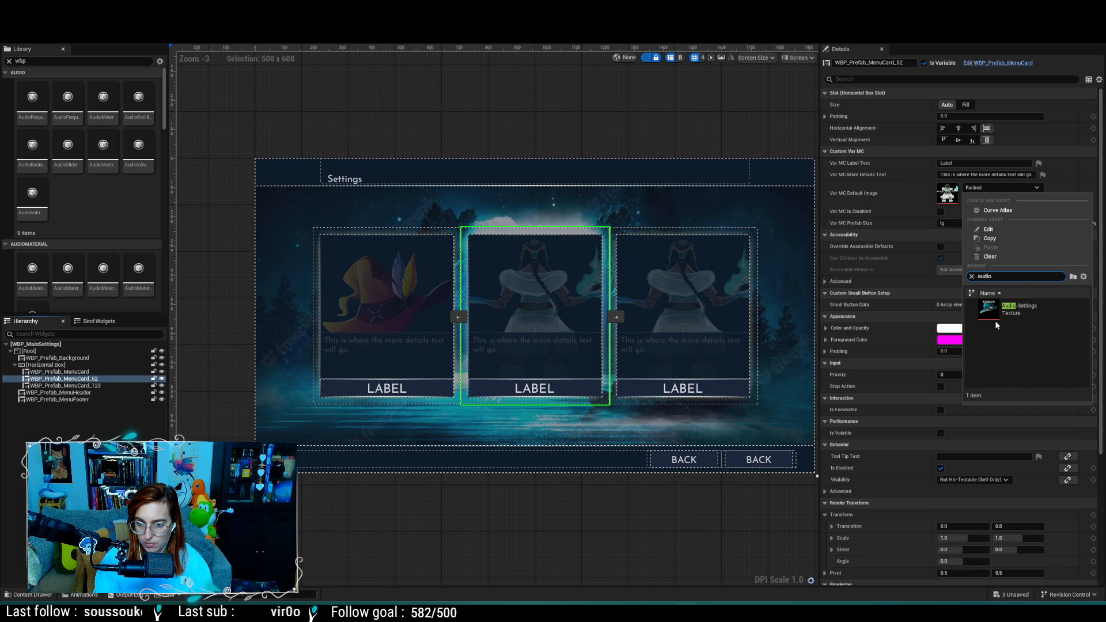
left_click(1001, 312)
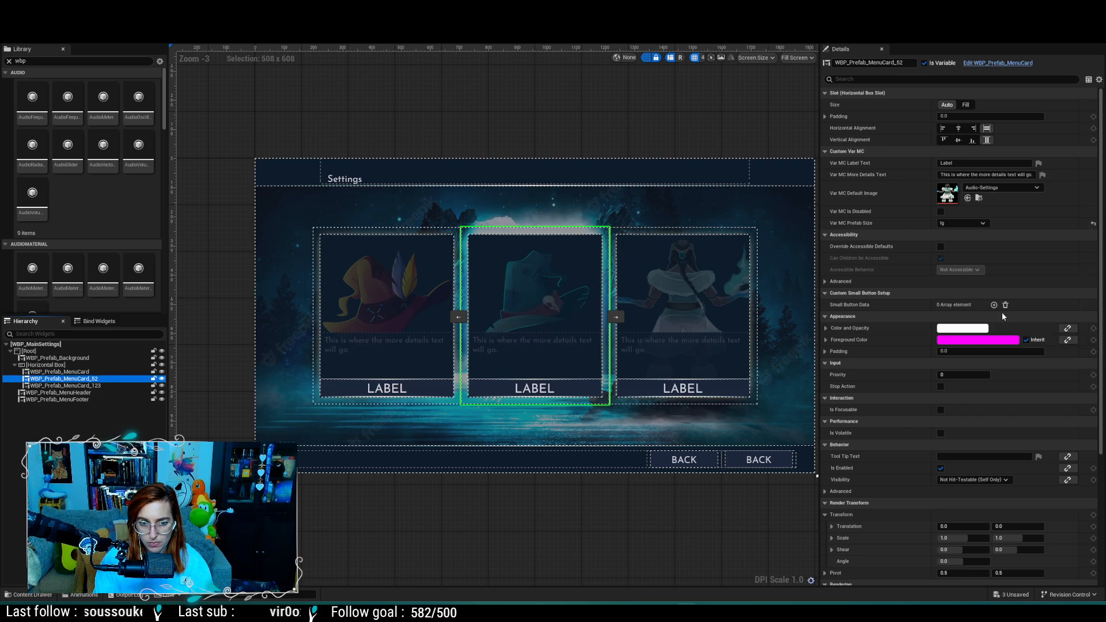
Step: Set the default image of the third menu card, WBP_Prefab_MenuCard_123, to Accessibility-Settings
left_click(90, 385)
left_click(983, 187)
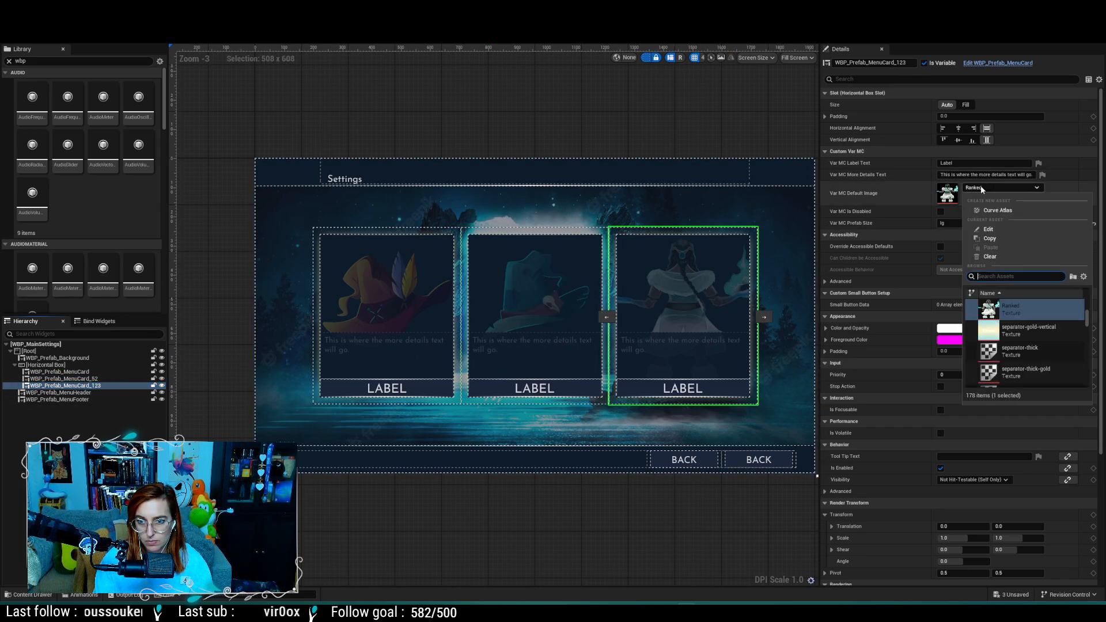
type("access")
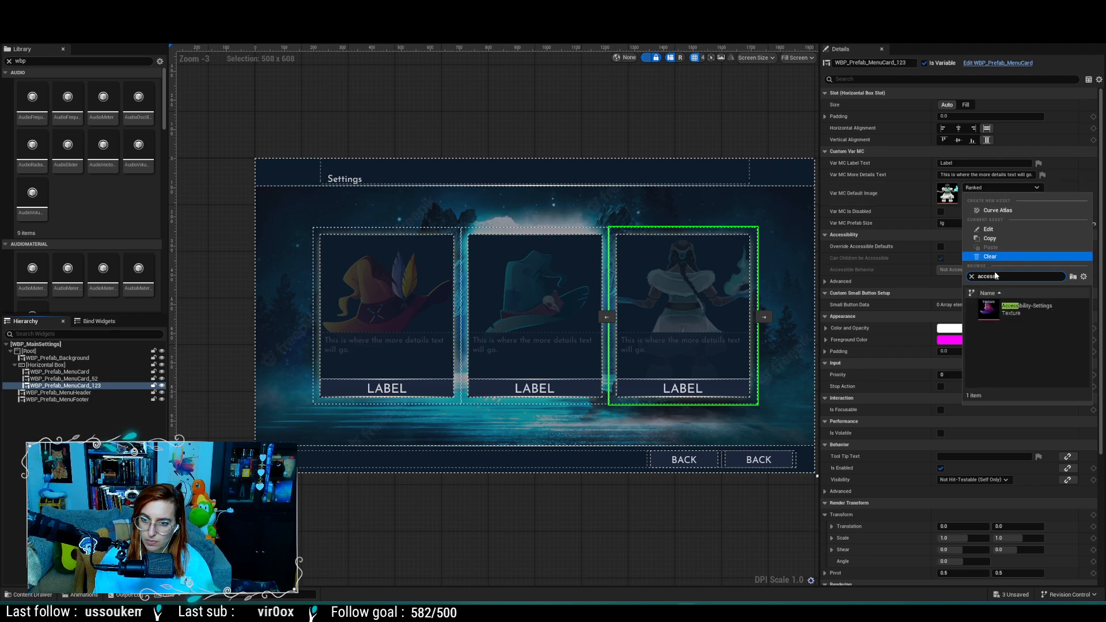
left_click(986, 310)
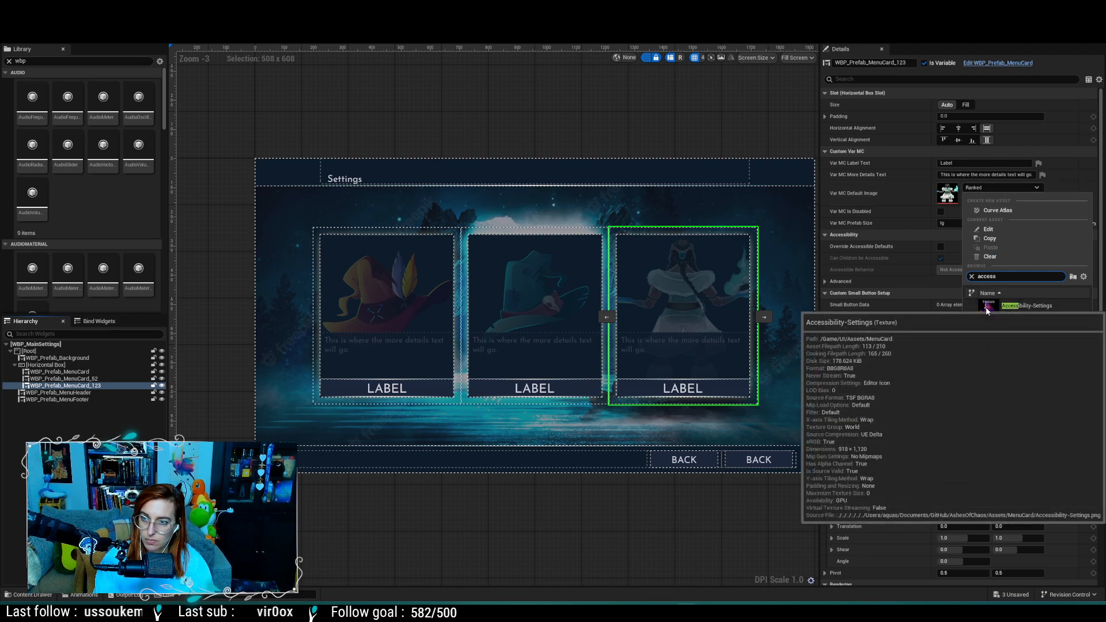
left_click(393, 482)
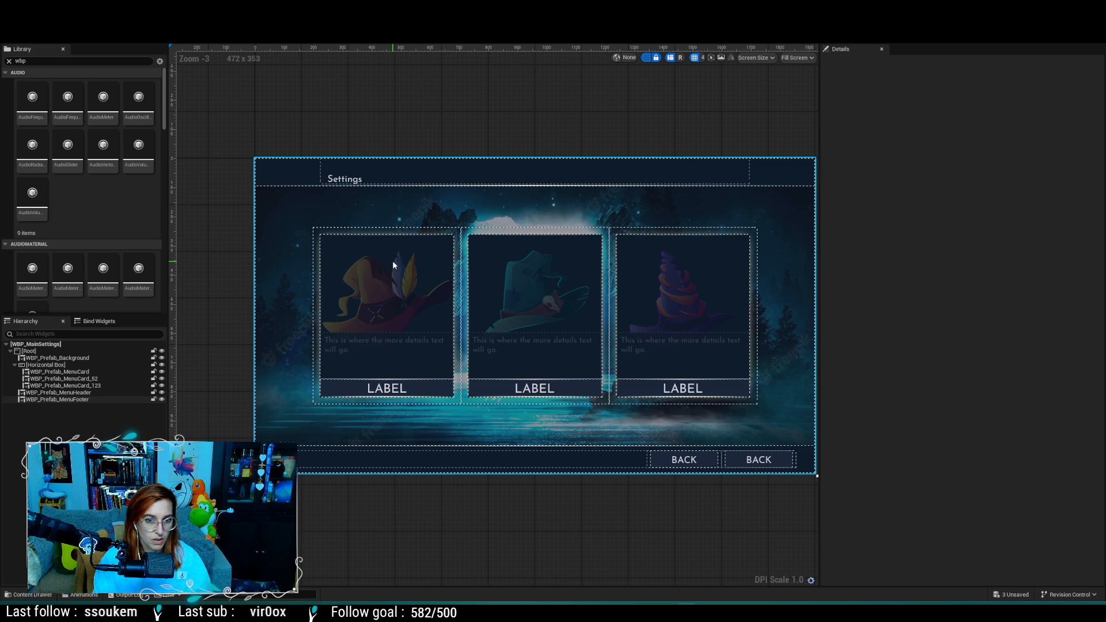
key("ctrl+s")
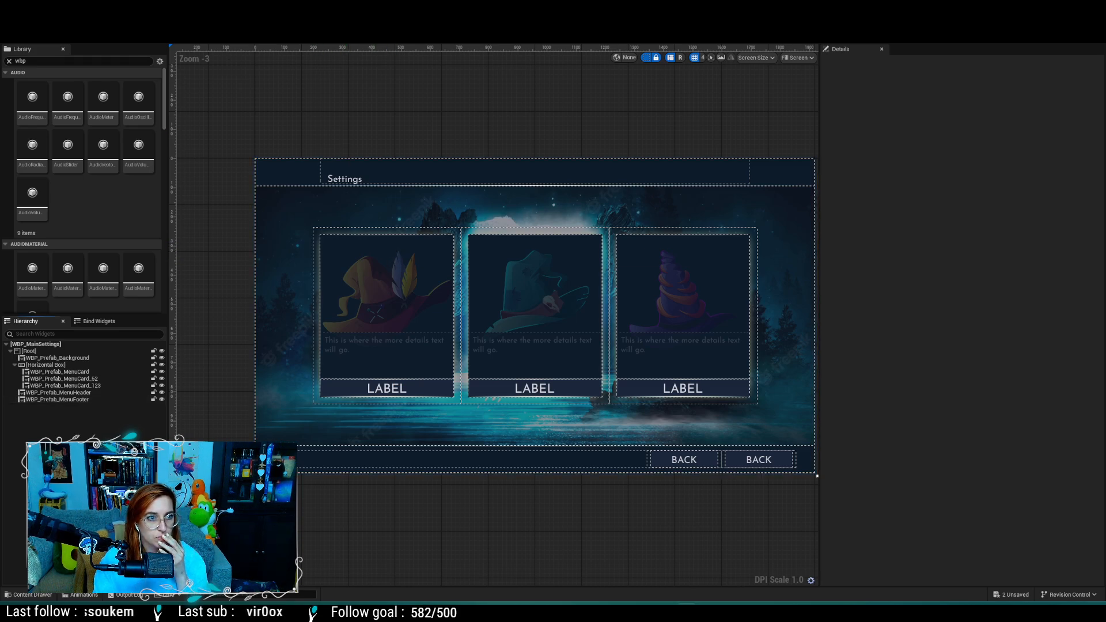
Step: Play the game from the level editor, open the Versus screen, return to the main menu and stop the session
left_click(66, 35)
left_click(64, 22)
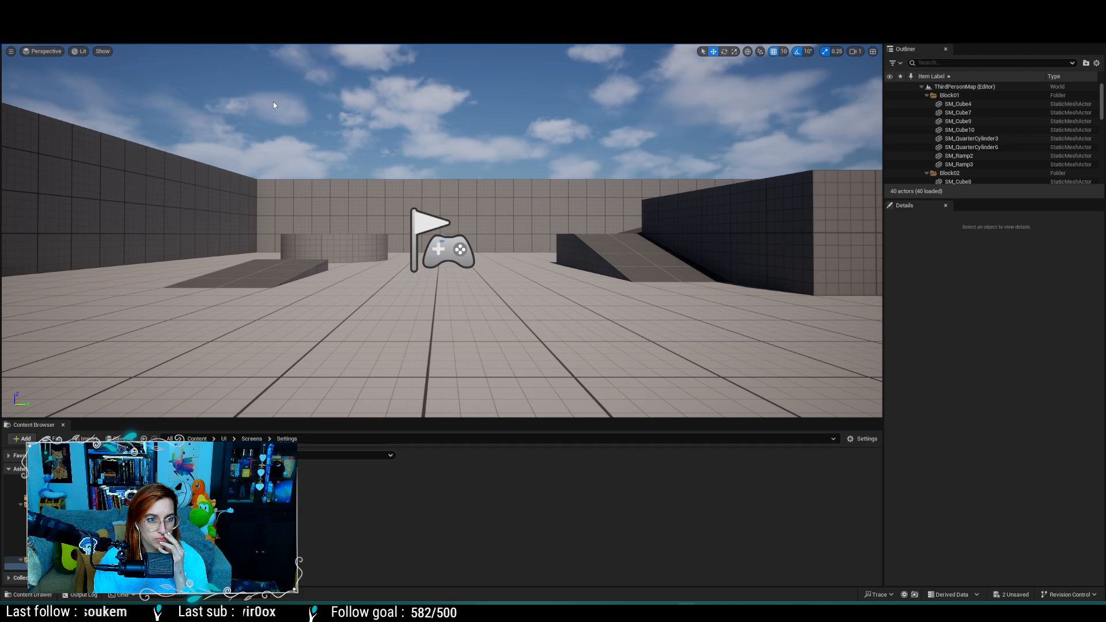
key("alt+p")
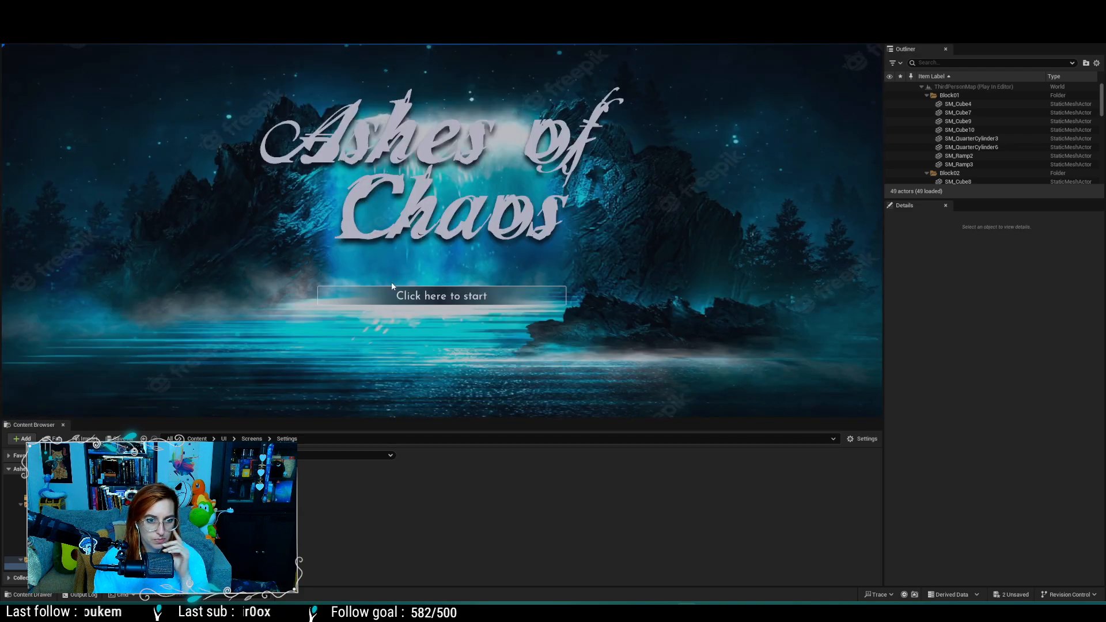
left_click(381, 291)
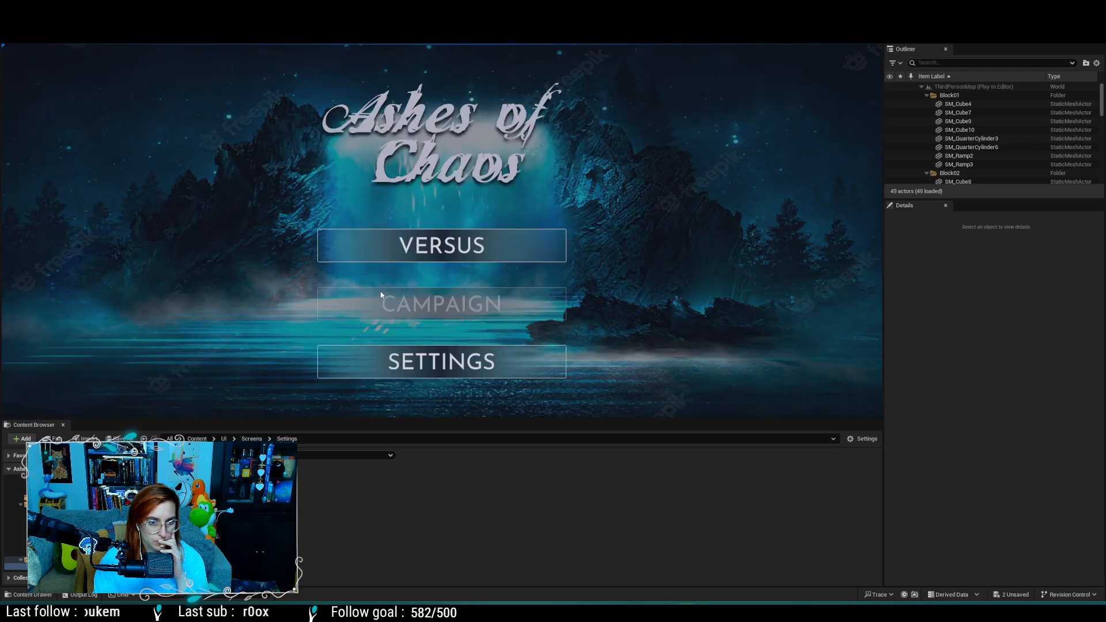
left_click(382, 243)
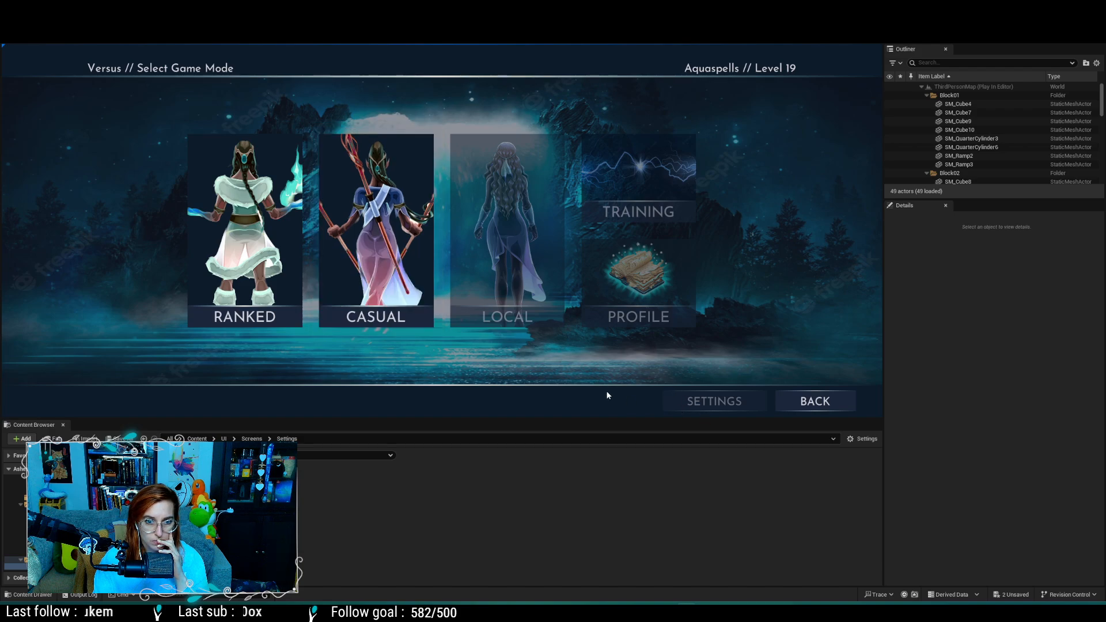
left_click(814, 401)
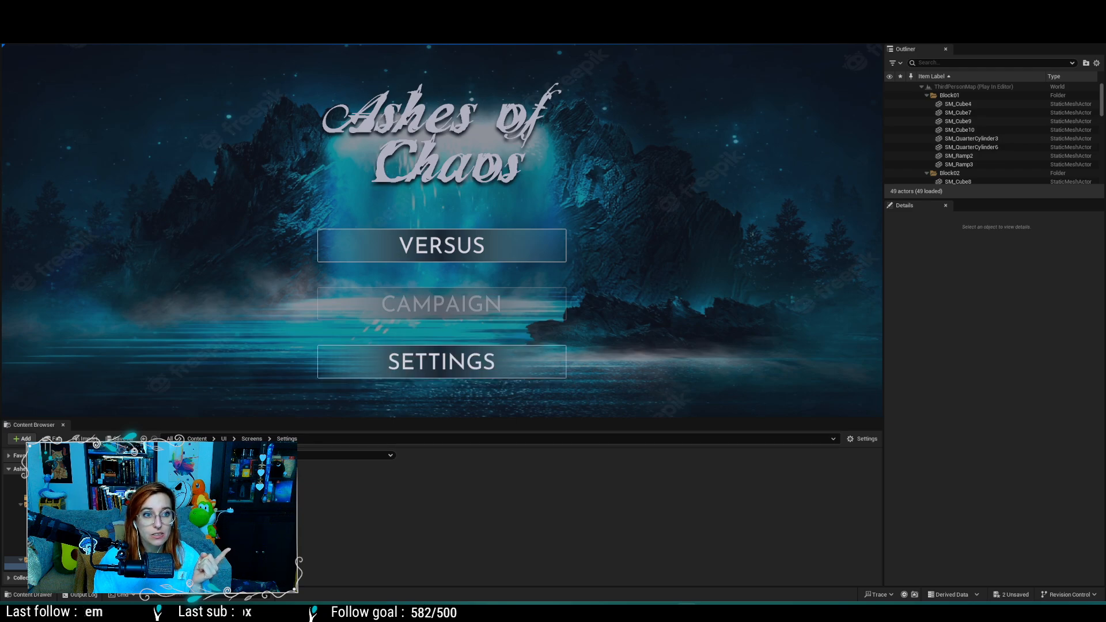
key("Escape")
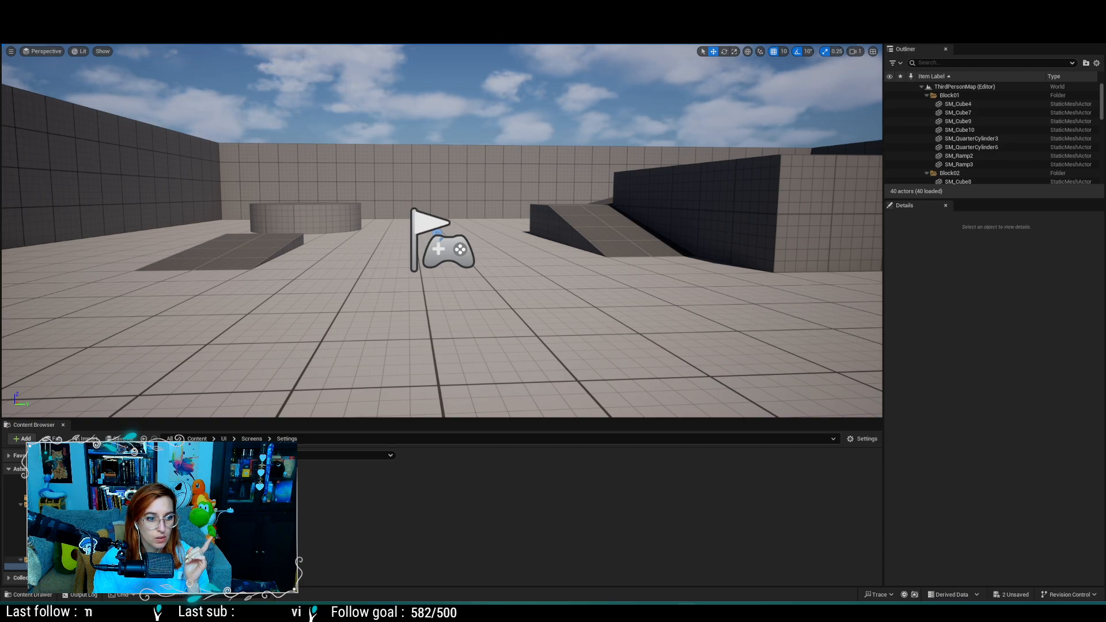
Step: Open the WBP_MainMenu widget from the Screens folder, select its Settings item and inspect the Event Graph's existing click logic
scroll(87, 530, "down", 1)
left_click(49, 553)
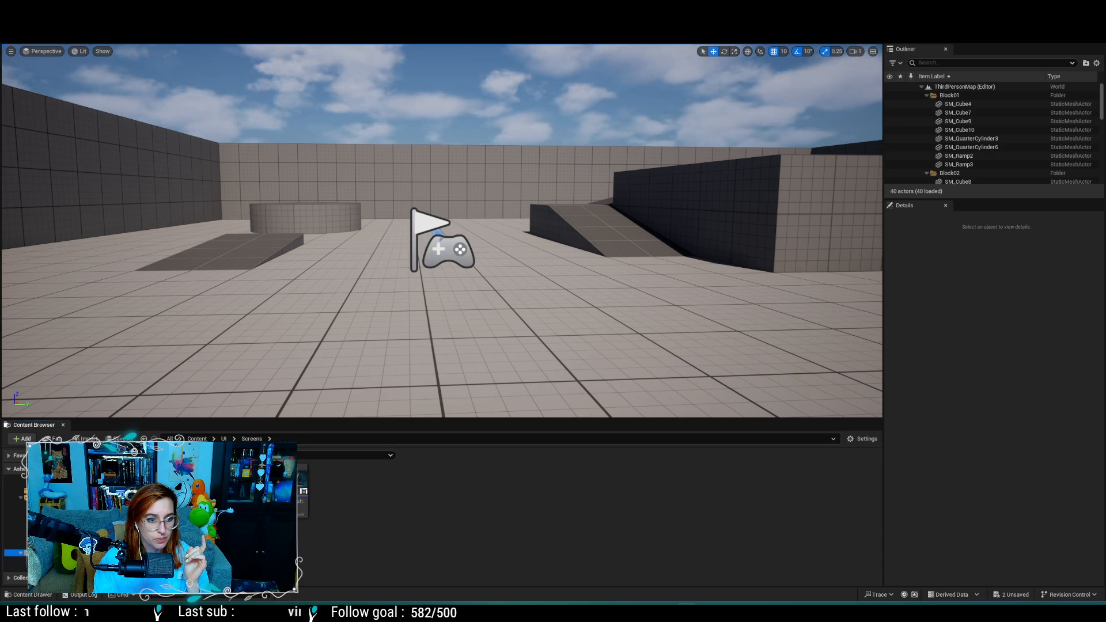
double_click(317, 482)
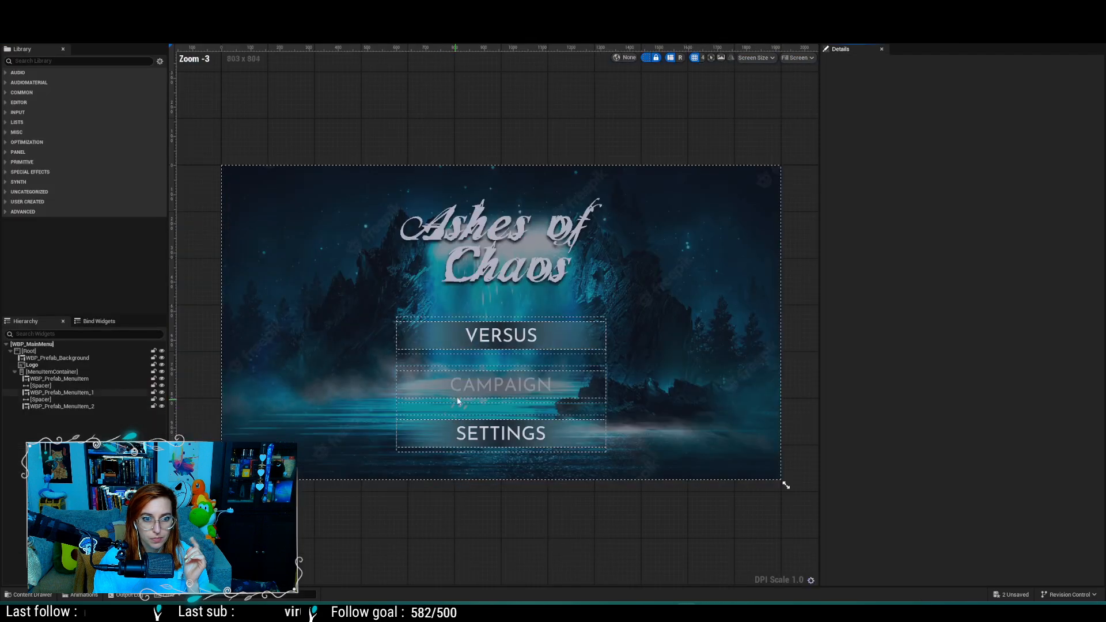
left_click(471, 438)
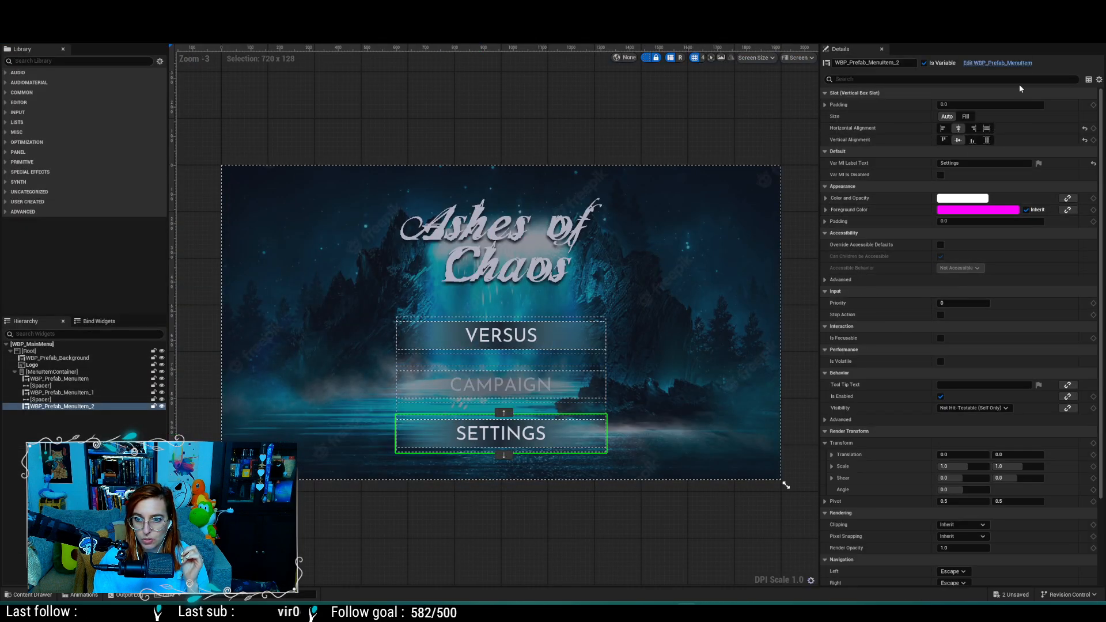
left_click(1084, 35)
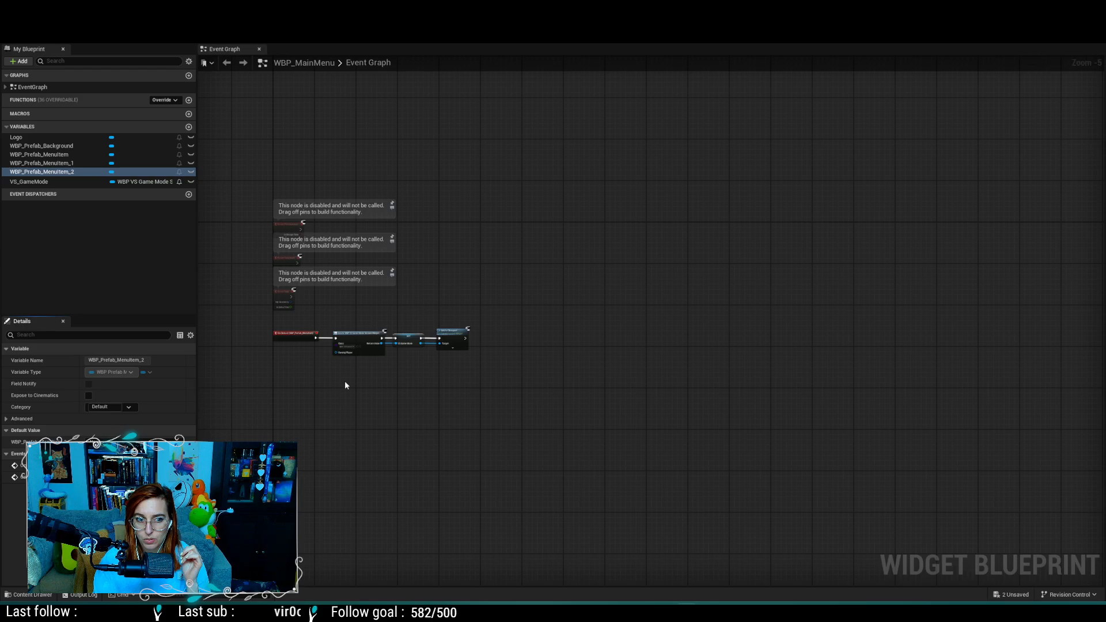
scroll(313, 398, "up", 3)
scroll(316, 397, "down", 2)
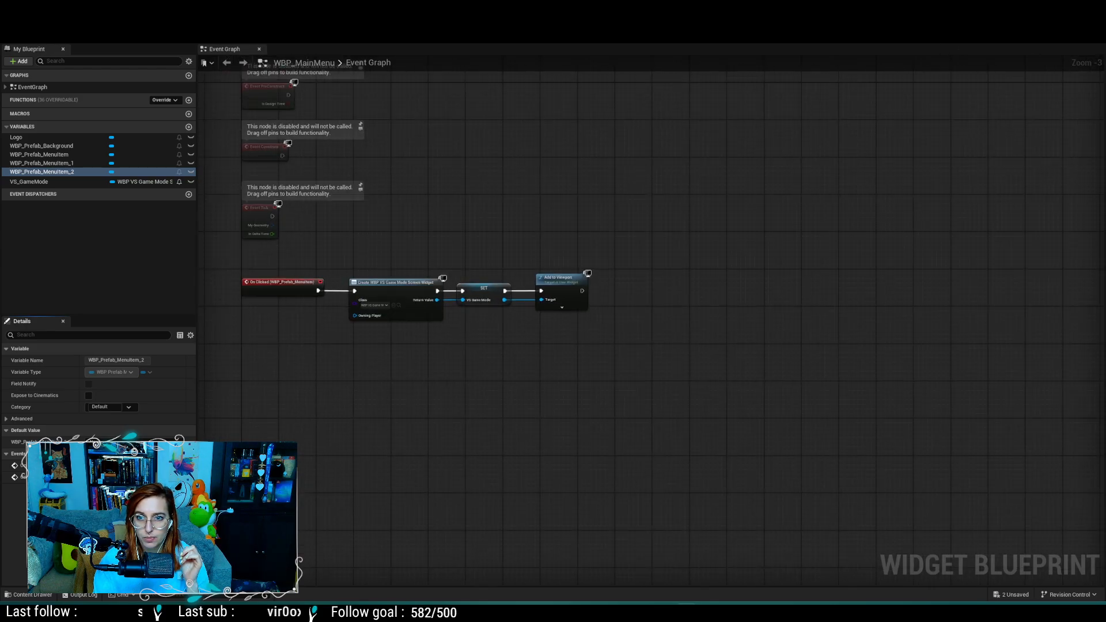
Step: Add an On Clicked event for the Settings menu item, WBP_Prefab_MenuItem_2, to the main menu's Event Graph
left_click(1048, 35)
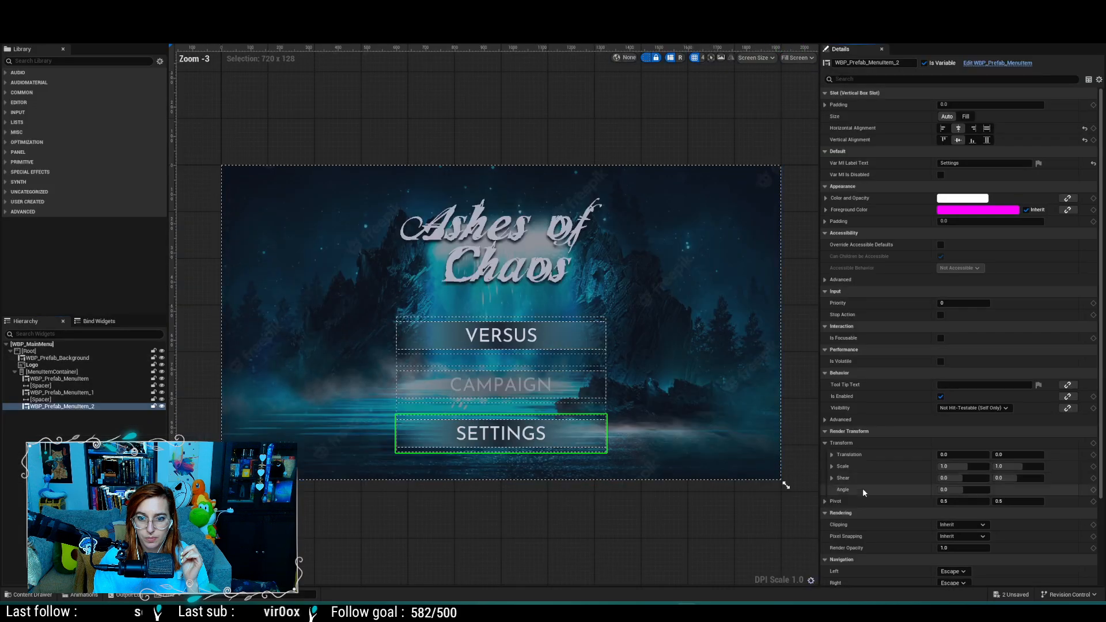
scroll(863, 489, "down", 5)
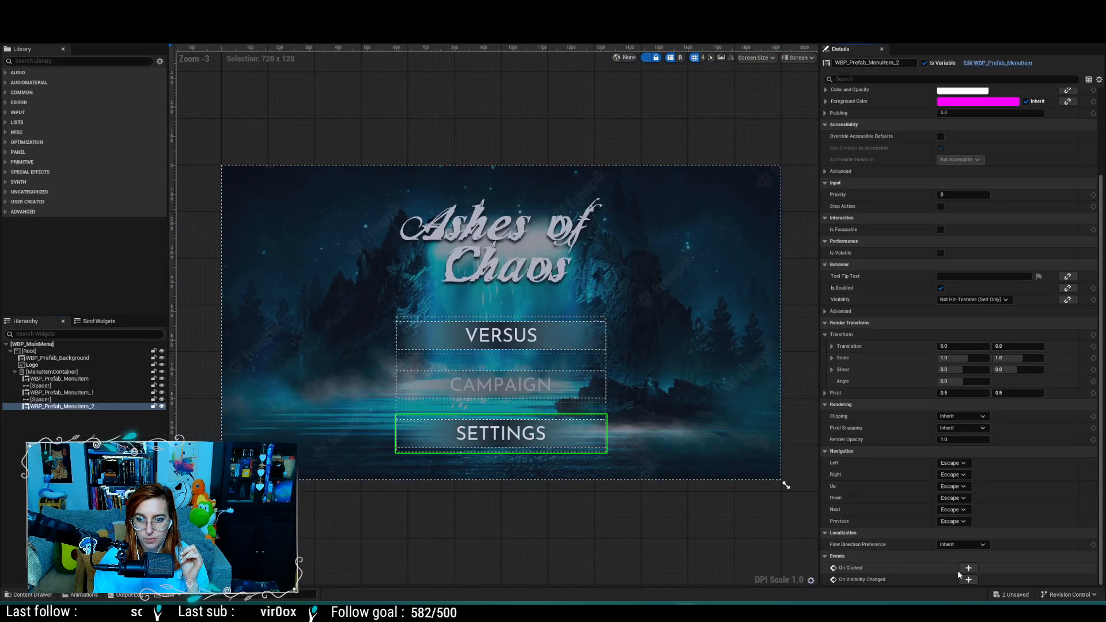
scroll(776, 405, "up", 3)
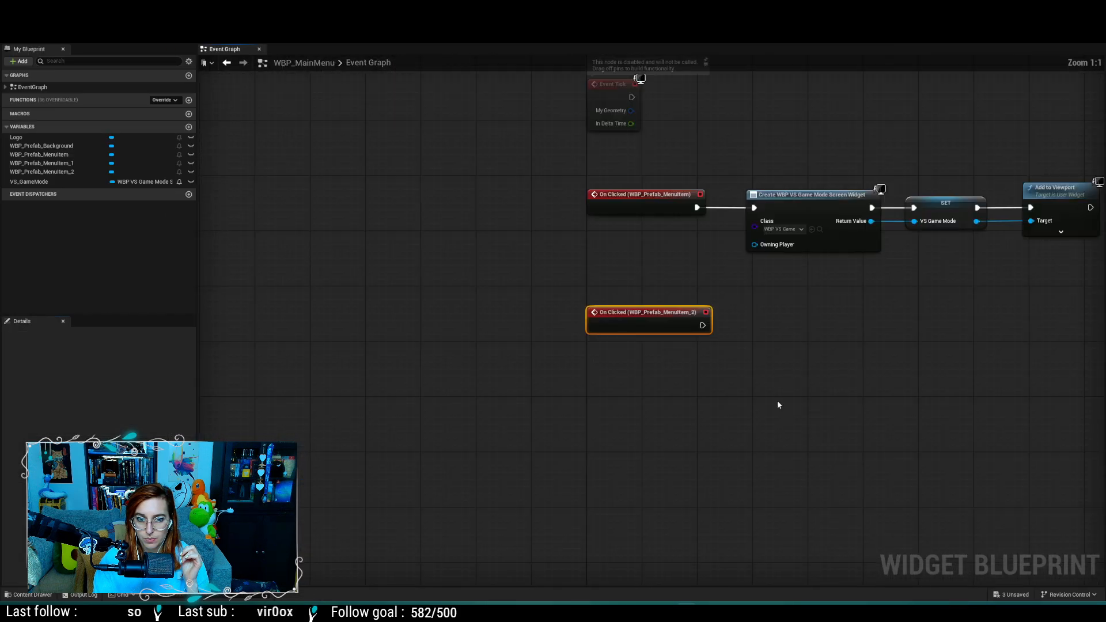
right_click(897, 414)
left_click(835, 406)
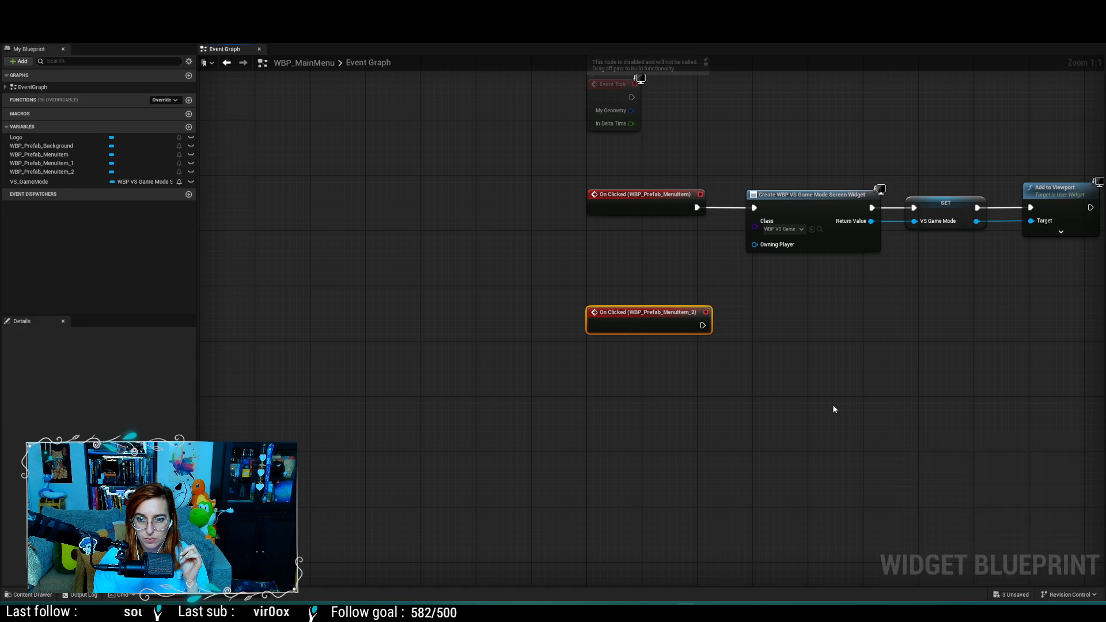
Step: Examine how the first menu item's click event creates its screen widget and stores it in the VS Game Mode variable
left_click(845, 415)
right_click_drag(887, 386, 660, 382)
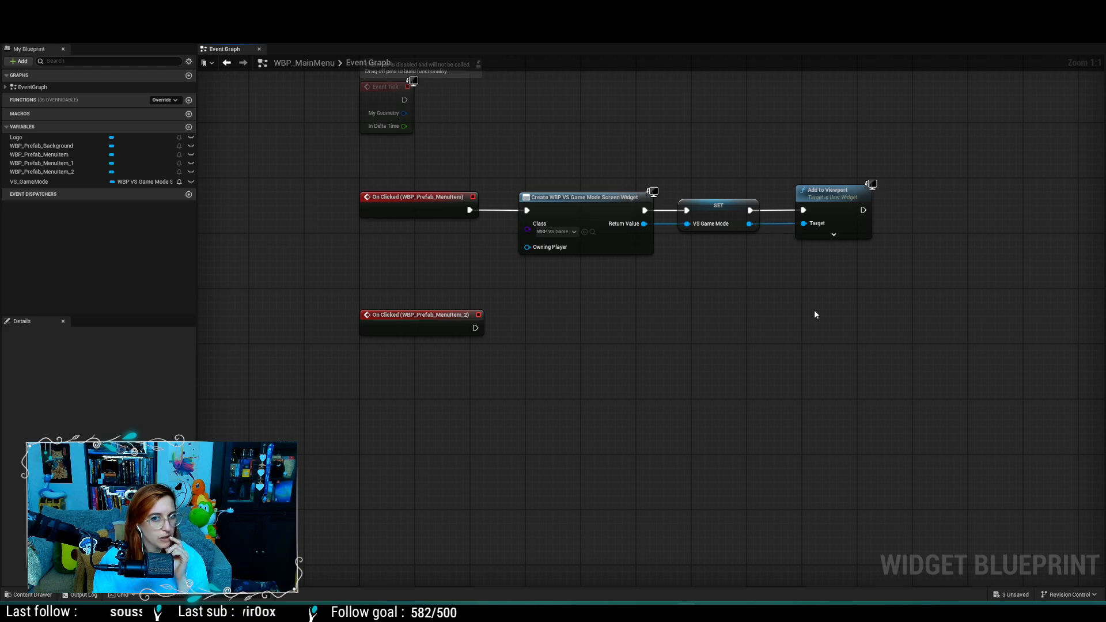
right_click_drag(814, 314, 695, 317)
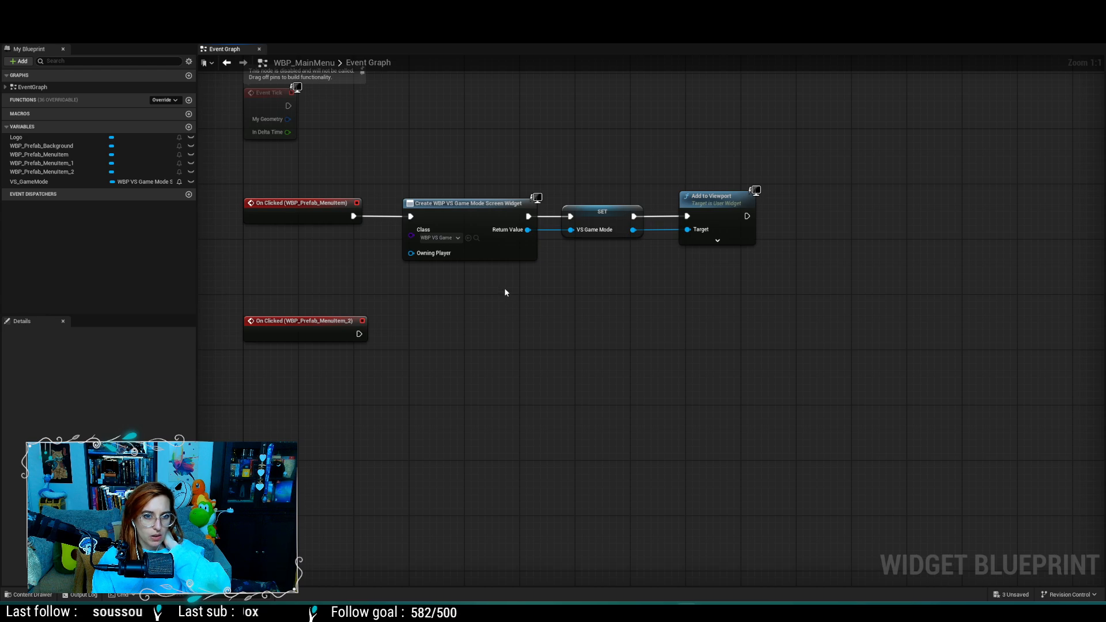
left_click(463, 210)
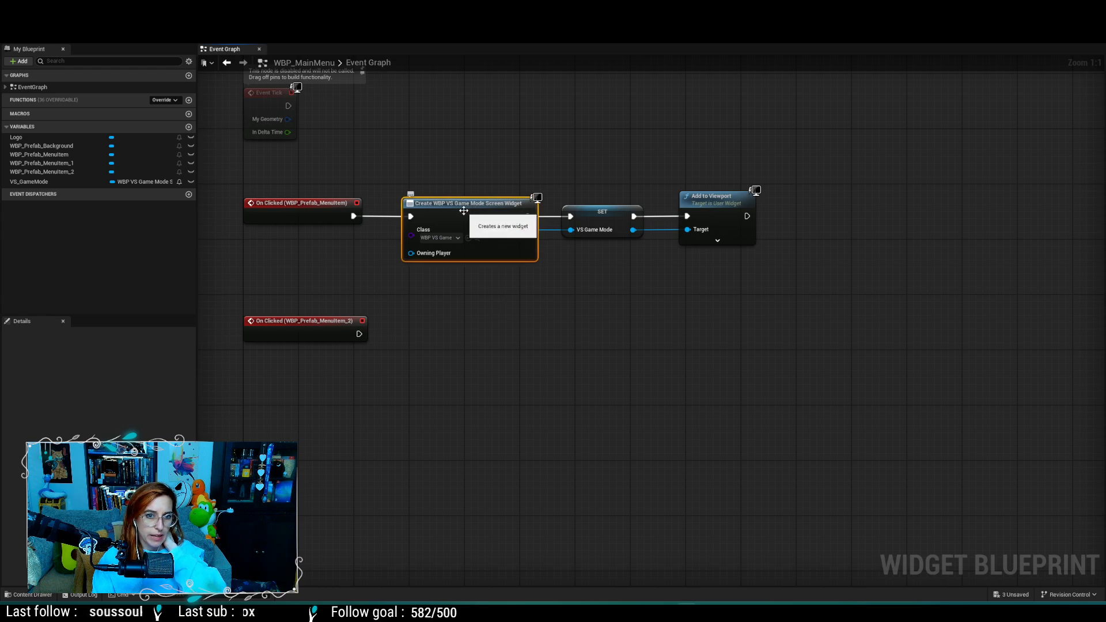
left_click(586, 217)
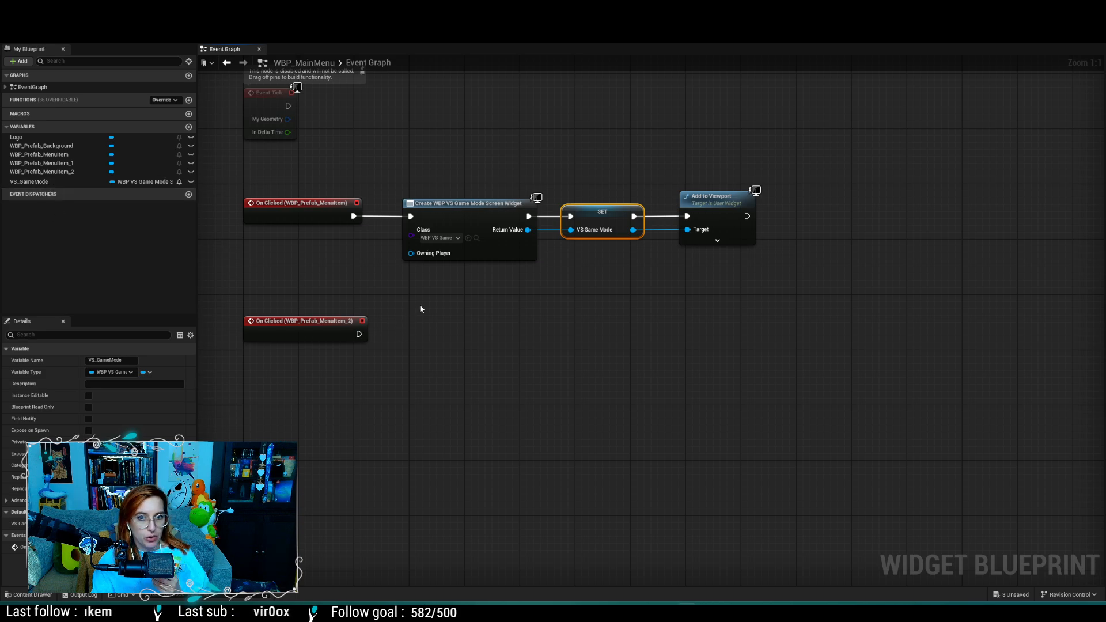
left_click(700, 311)
left_click(605, 222)
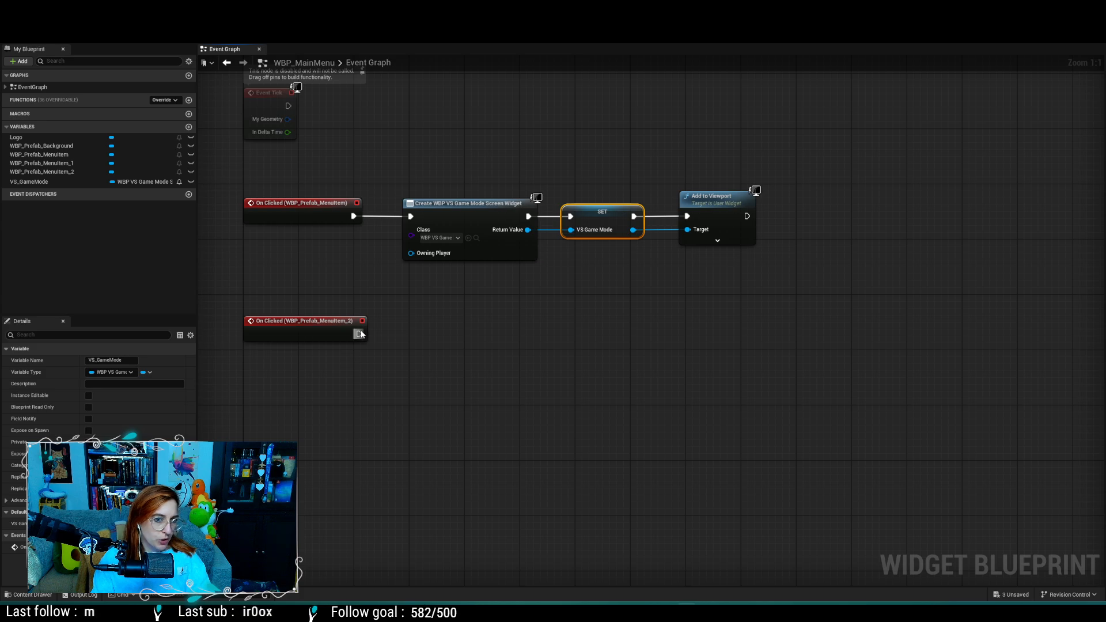
Step: Attach a Create Widget node to the On Clicked event of WBP_Prefab_MenuItem_2 and set its class to WBP_MainSettings
left_click_drag(359, 334, 451, 334)
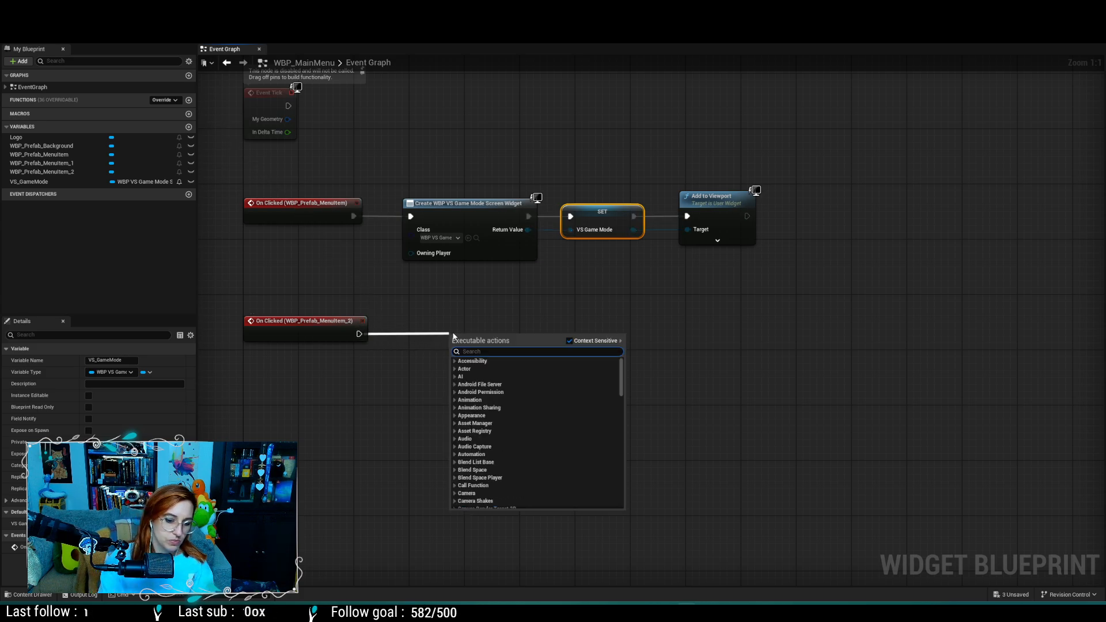
type("create w")
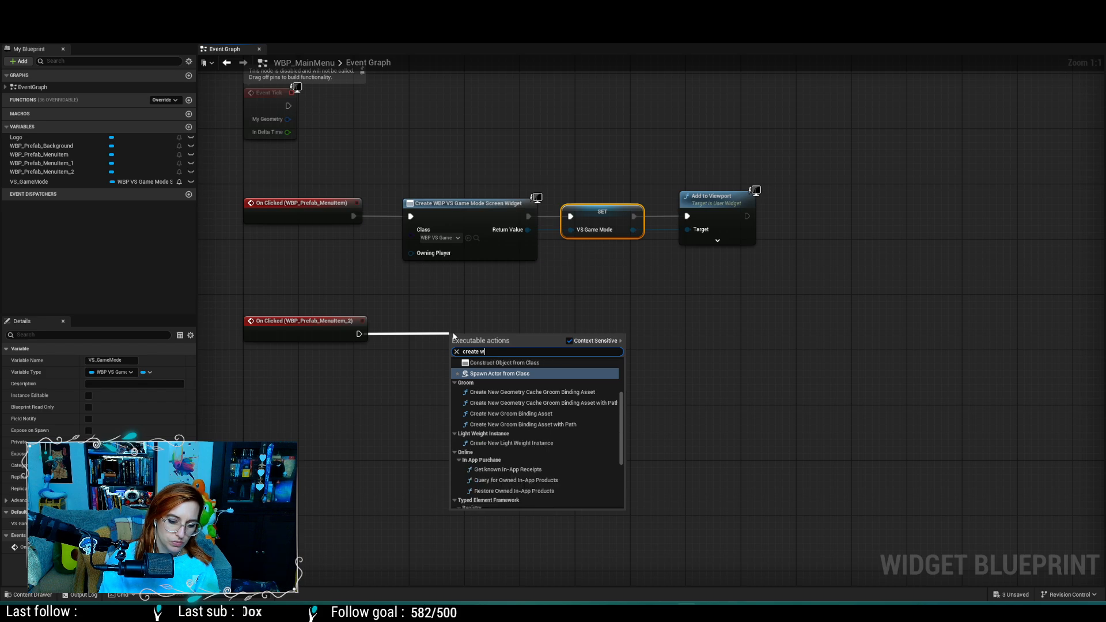
type("idge")
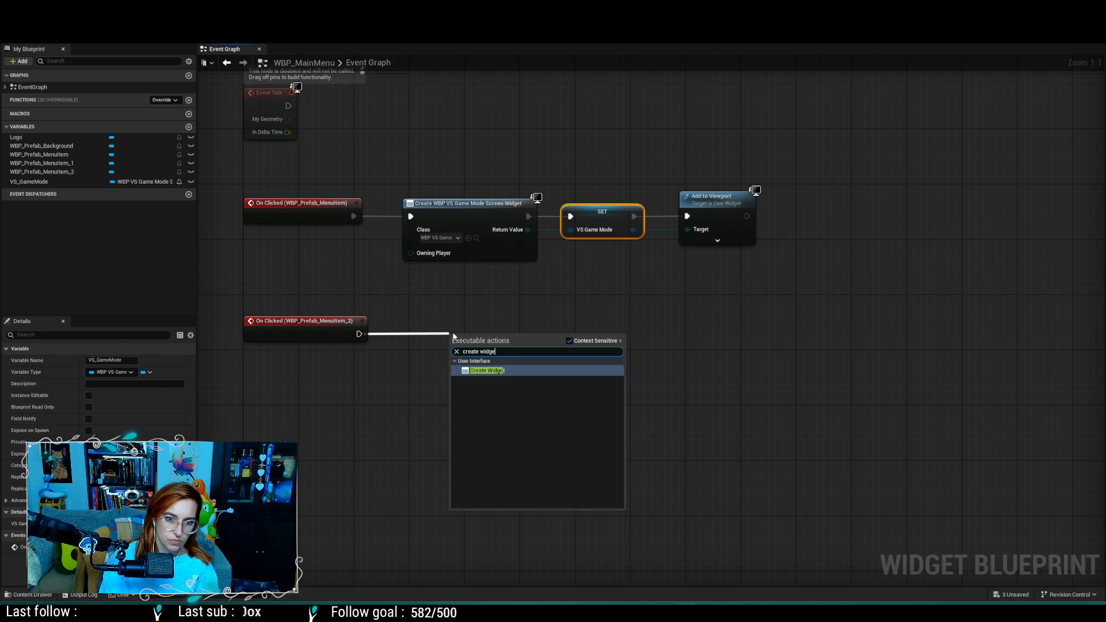
left_click(497, 372)
left_click_drag(503, 341, 483, 327)
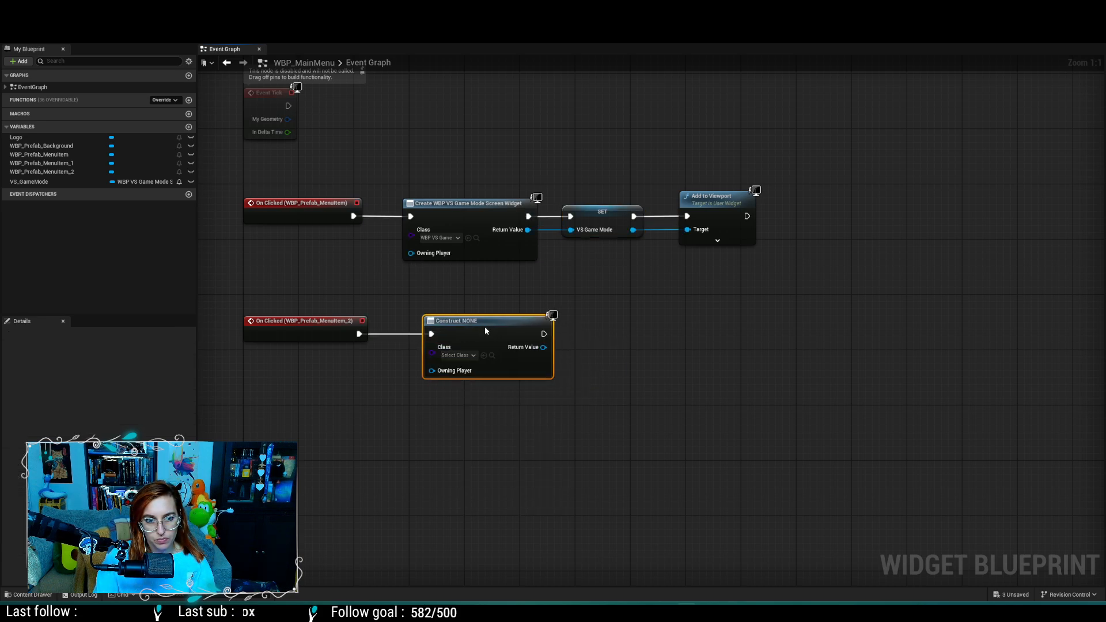
left_click(459, 355)
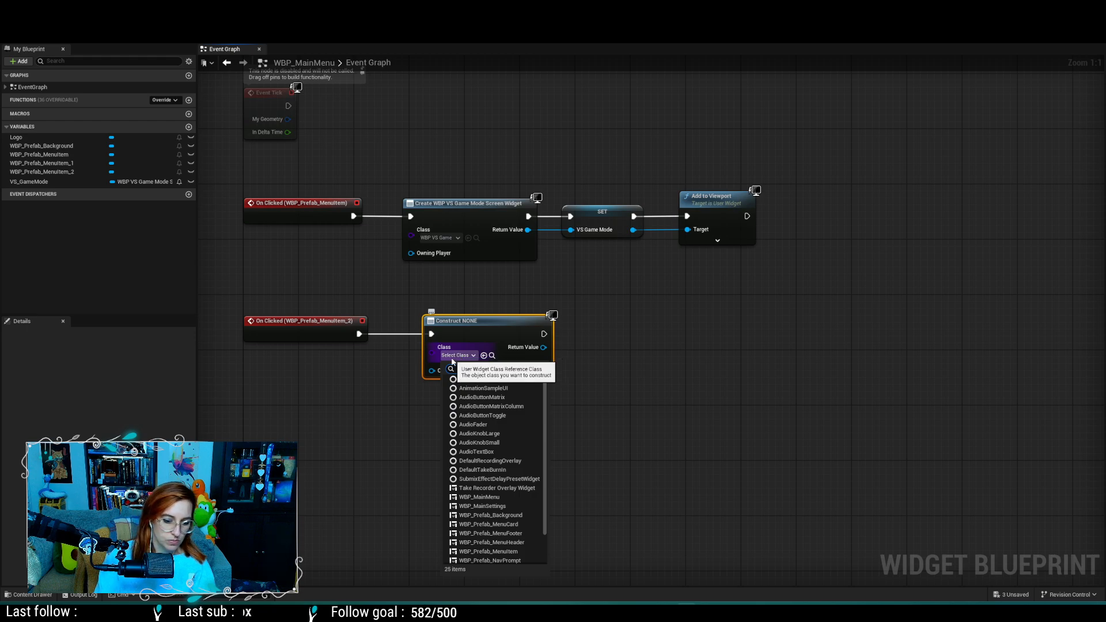
type("wbp")
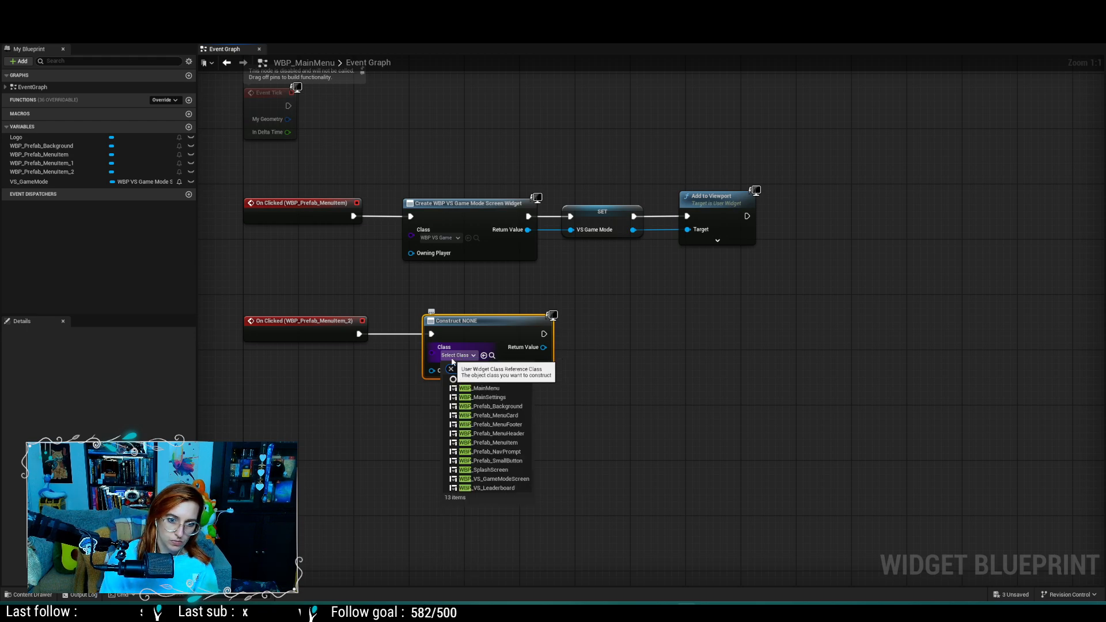
left_click(487, 397)
Step: Chain an Add to Viewport node after the Main Settings widget creation, wire Return Value into Target and align the node
left_click_drag(549, 334, 638, 337)
type("add")
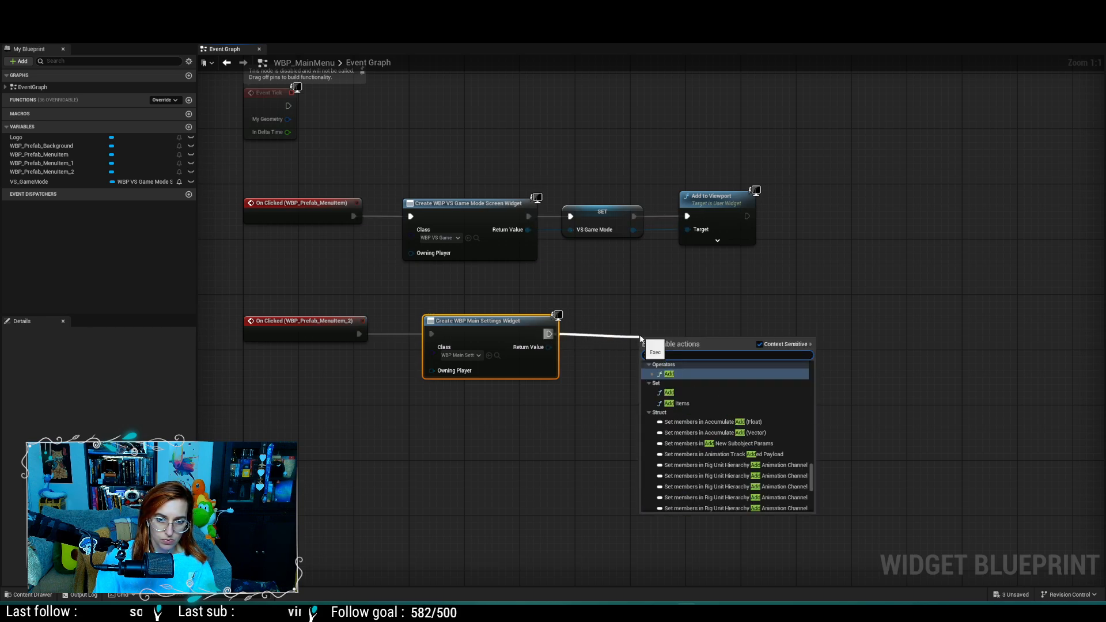
type(" to vi")
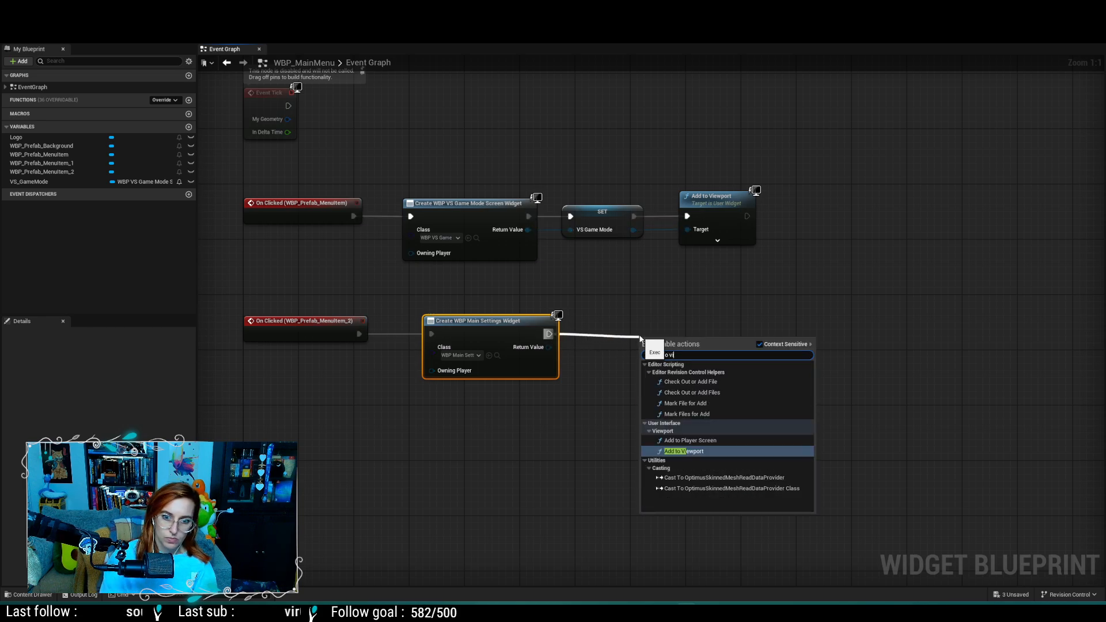
left_click(721, 451)
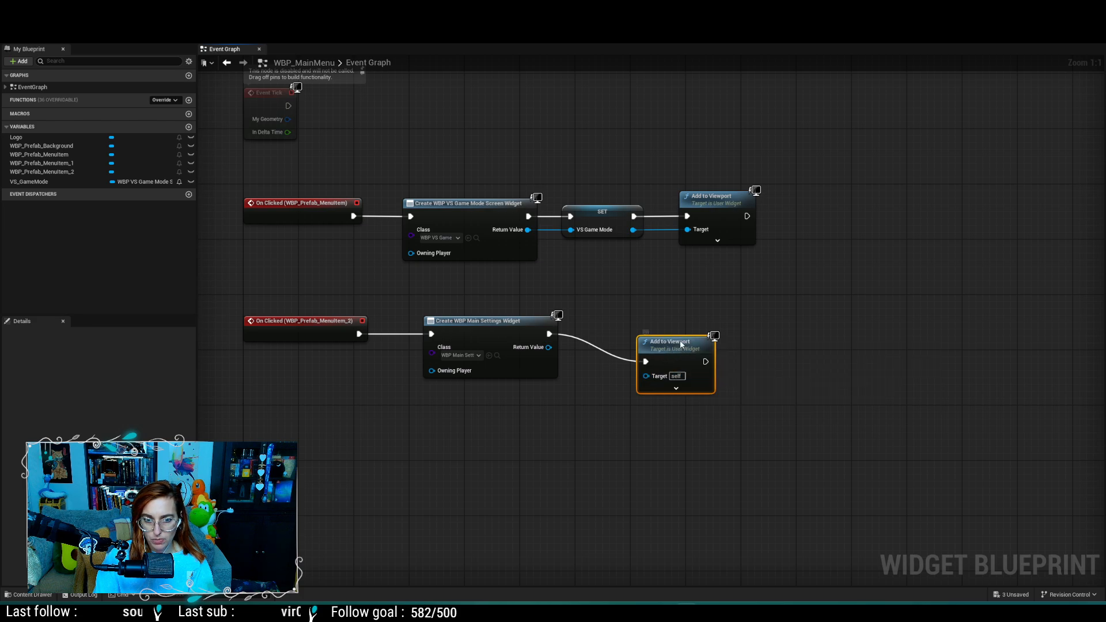
left_click_drag(681, 345, 659, 317)
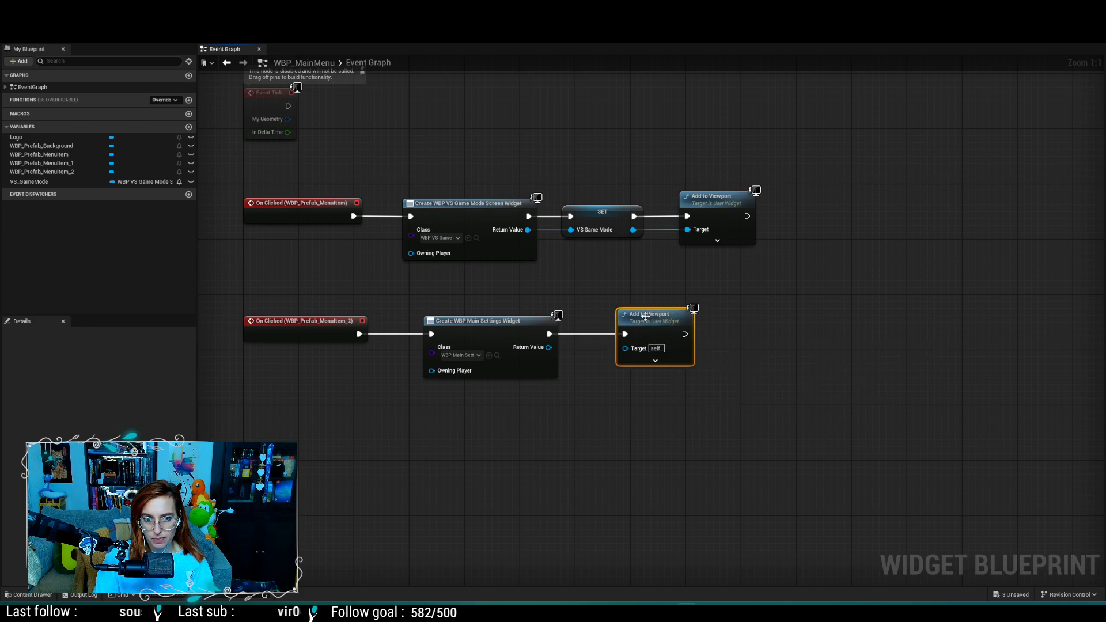
left_click_drag(549, 347, 625, 347)
left_click(747, 357)
left_click_drag(671, 320, 658, 320)
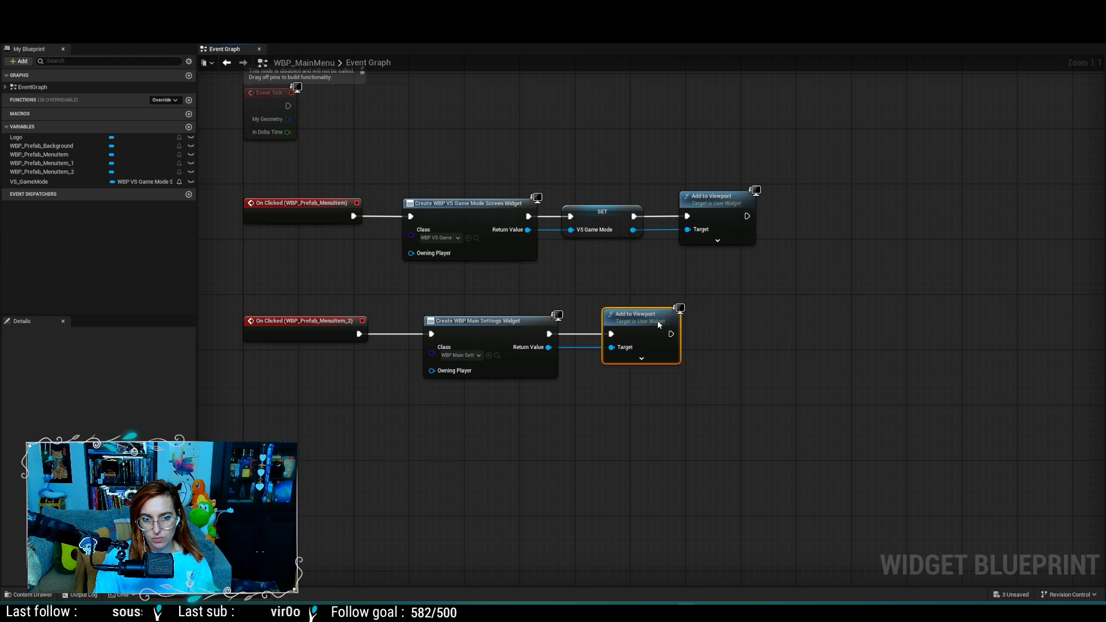
left_click(693, 394)
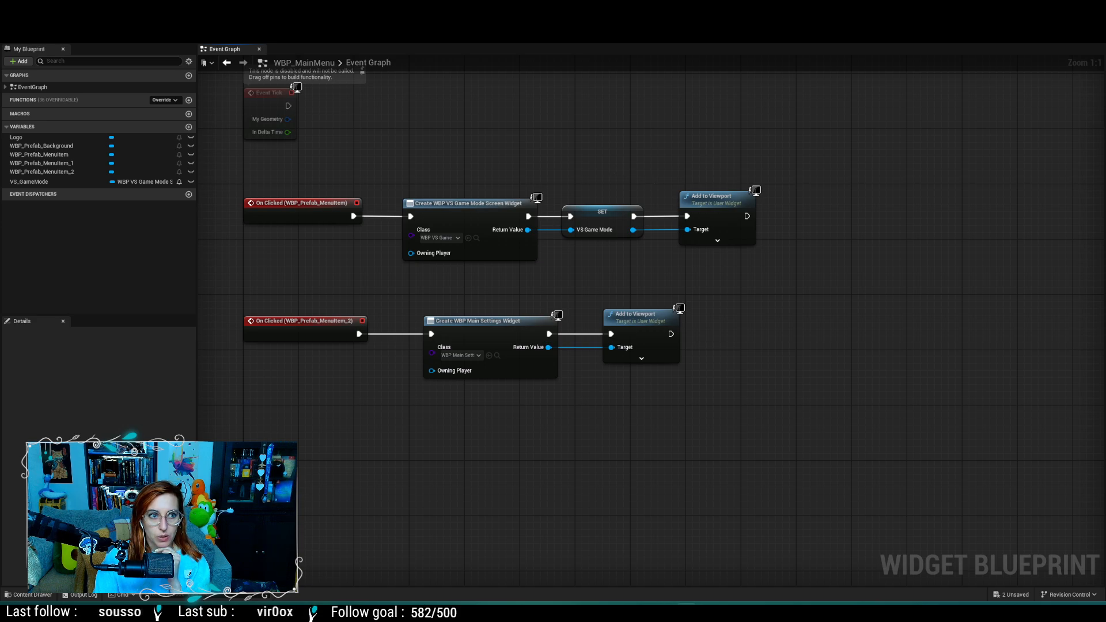
Step: In WBP_VS_GameModeScreen, link the menu footer's Settings nav prompt to WBP_MainSettings, turn off its IsDisabled option and compile
left_click(242, 8)
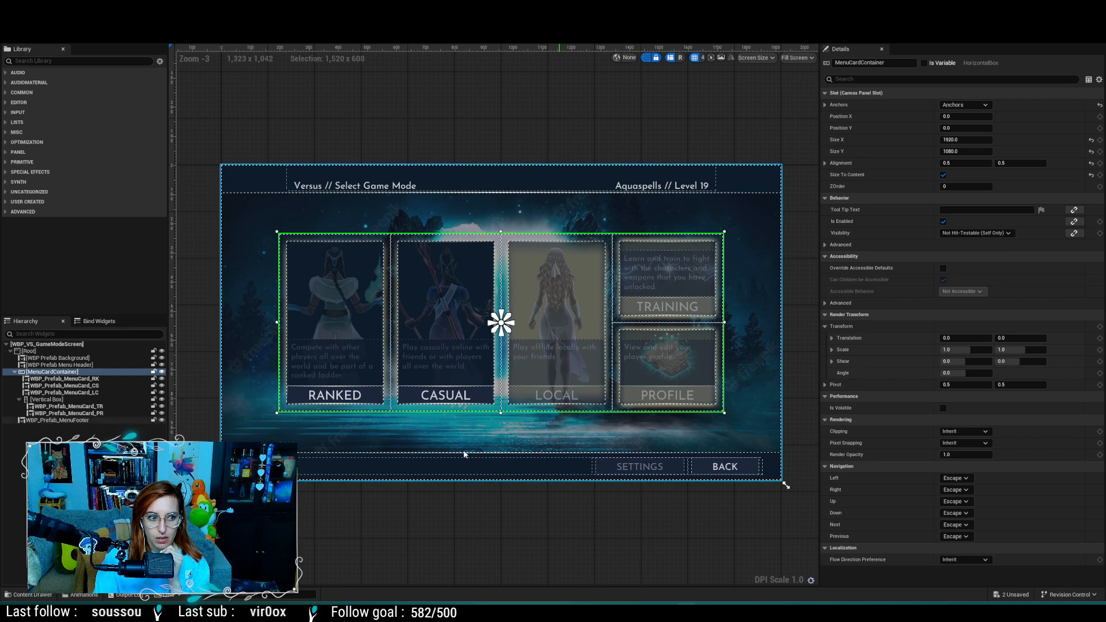
left_click(81, 420)
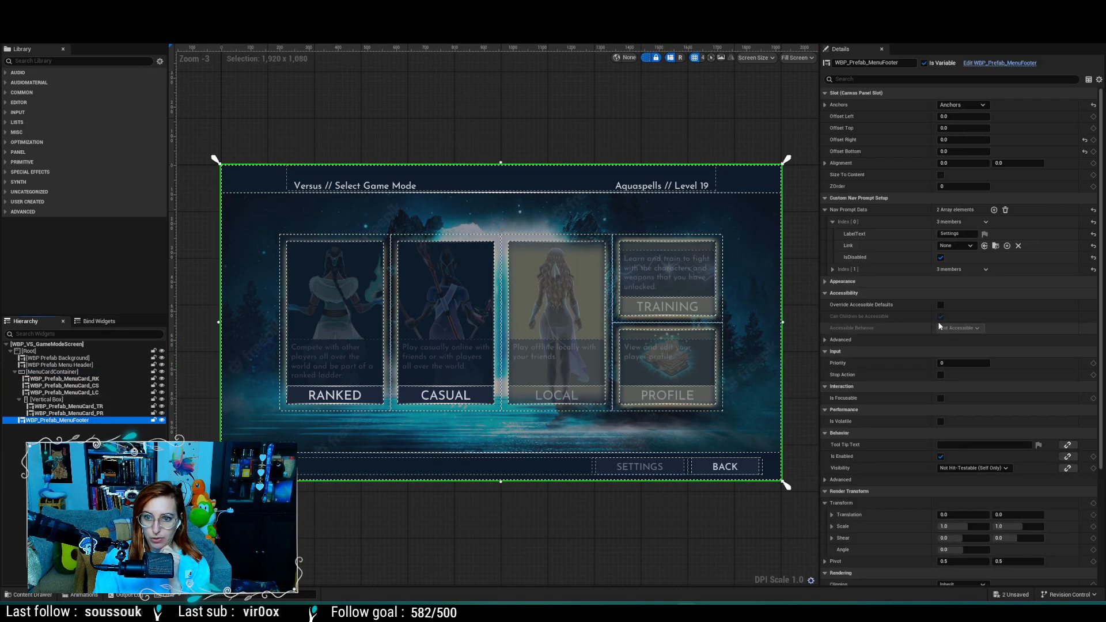
left_click(832, 270)
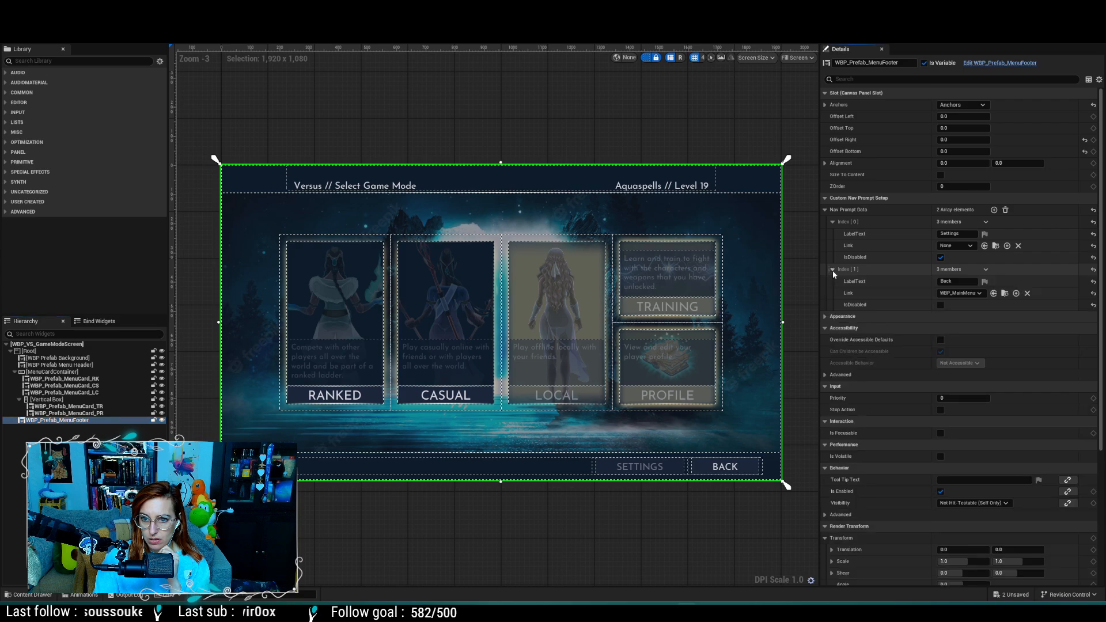
left_click(965, 245)
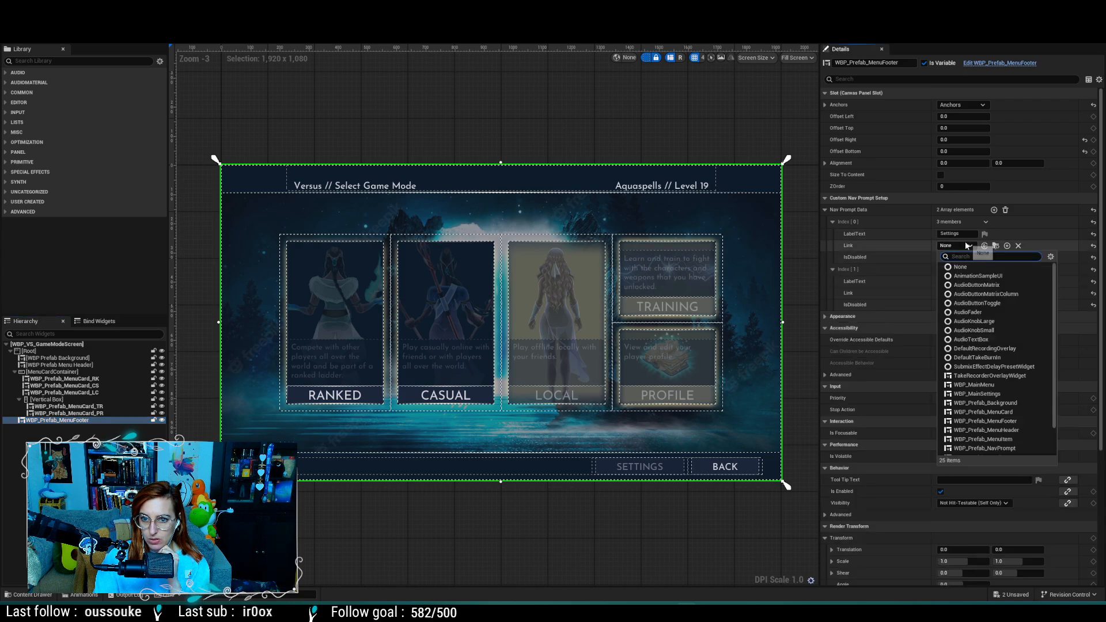
type("sett")
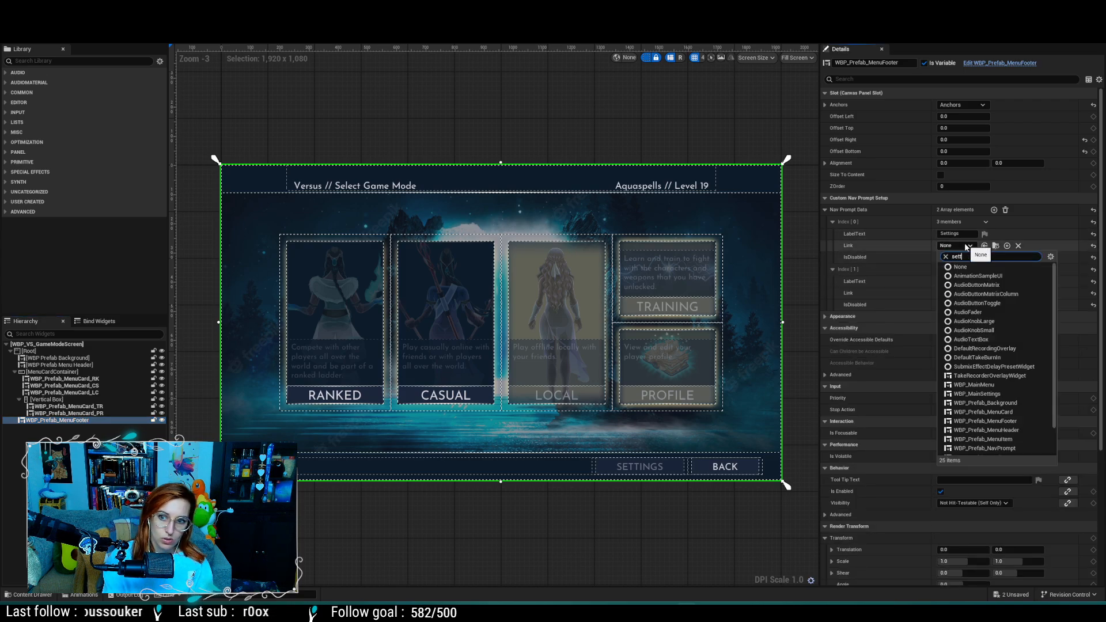
left_click(968, 276)
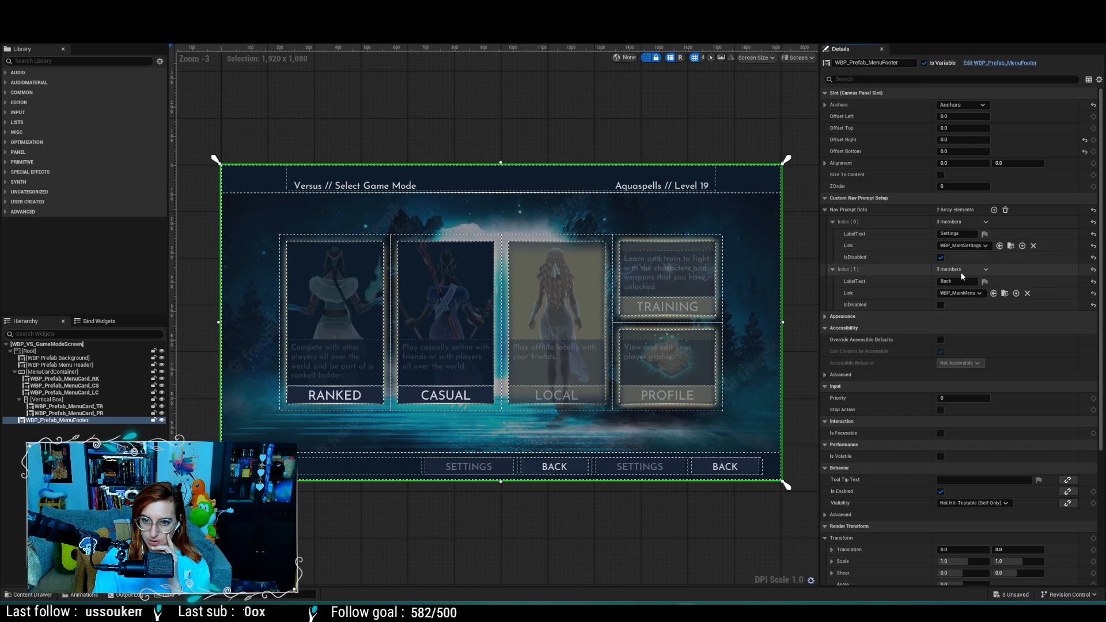
left_click(940, 257)
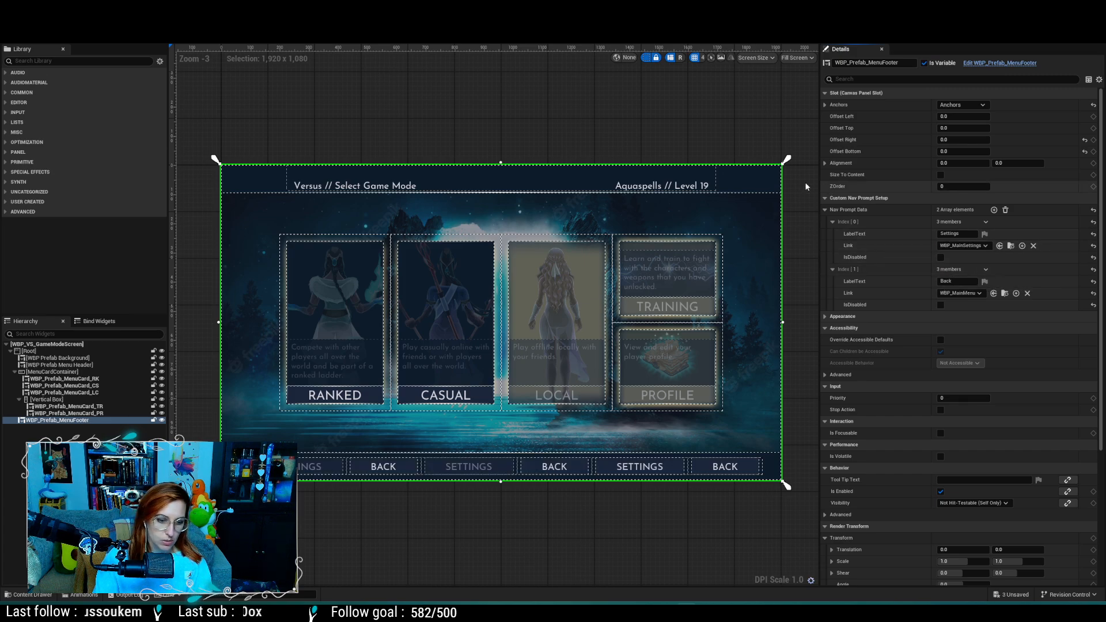
left_click(53, 33)
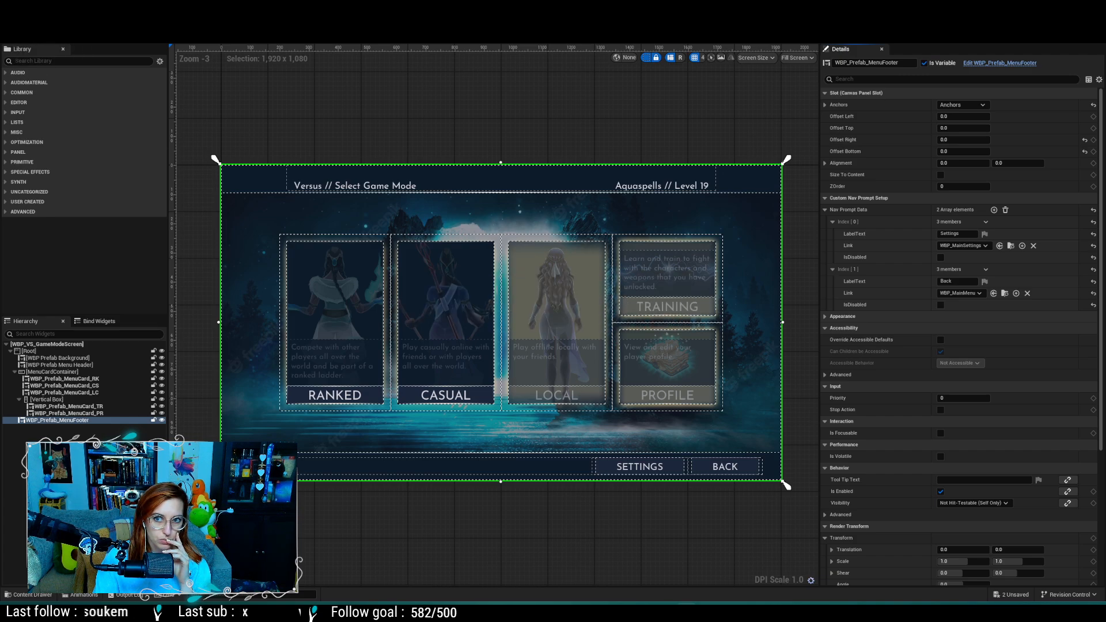
Step: Play the game from the level editor, open Settings from the main menu and return with Back
left_click(58, 22)
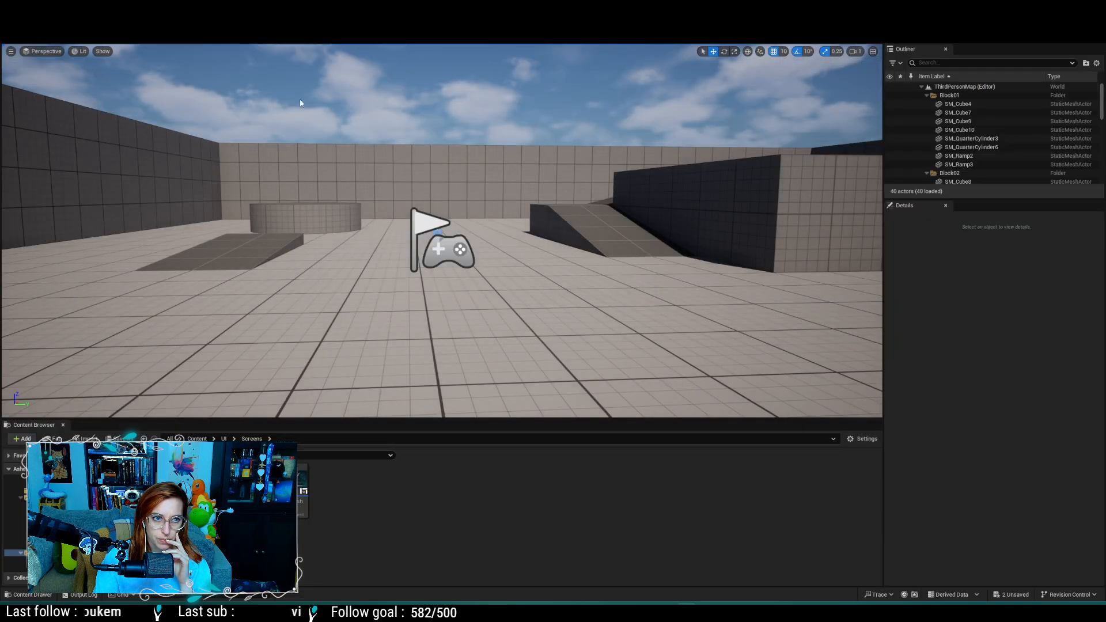
key("alt+p")
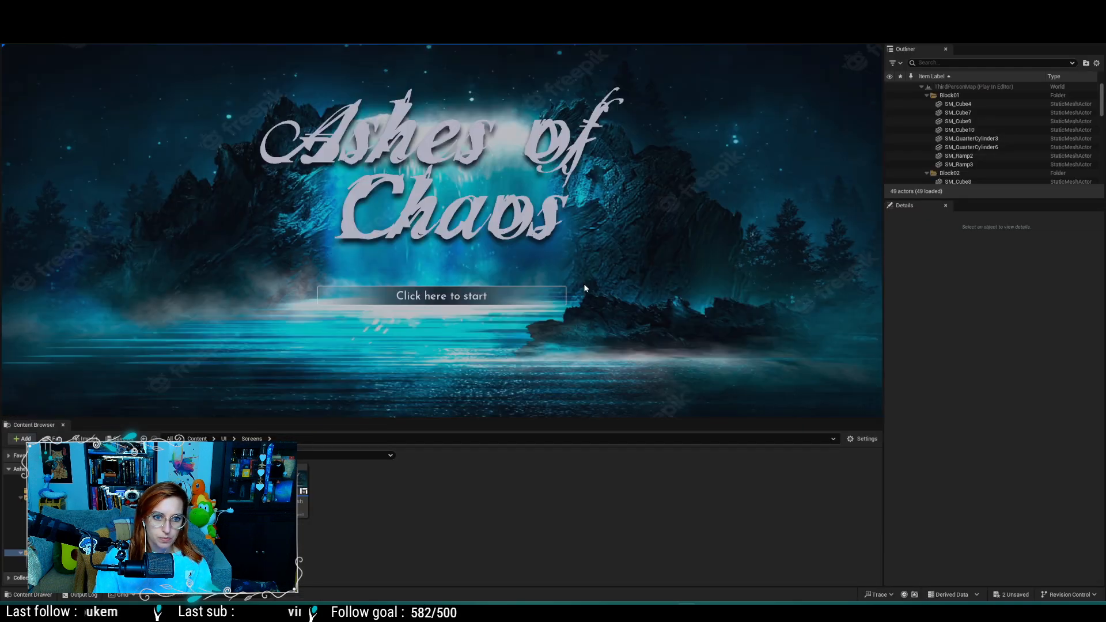
left_click(541, 297)
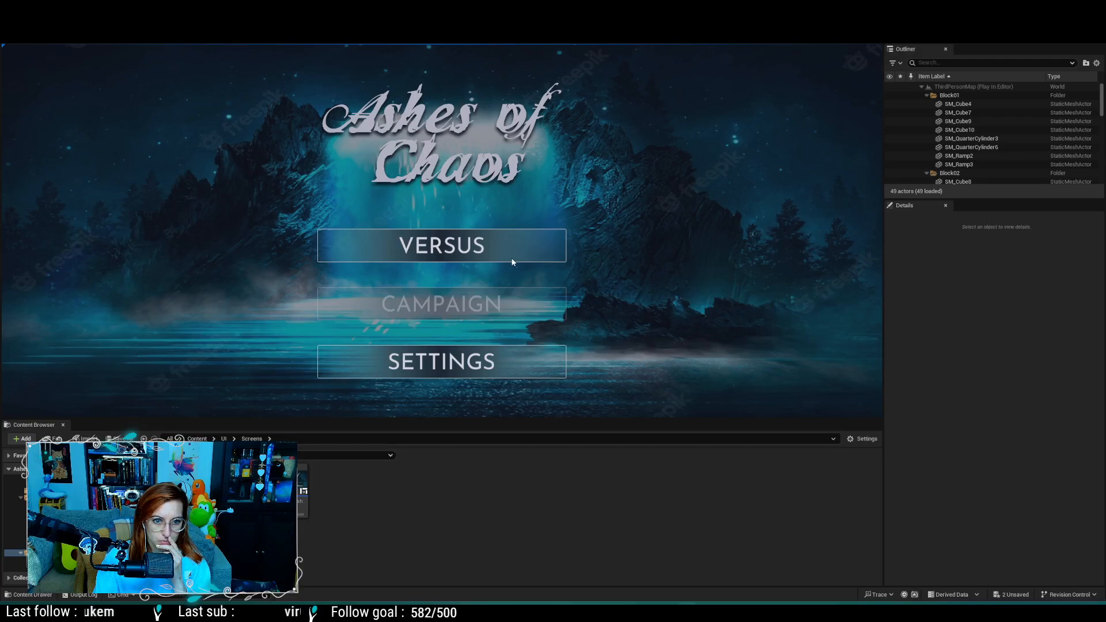
left_click(502, 360)
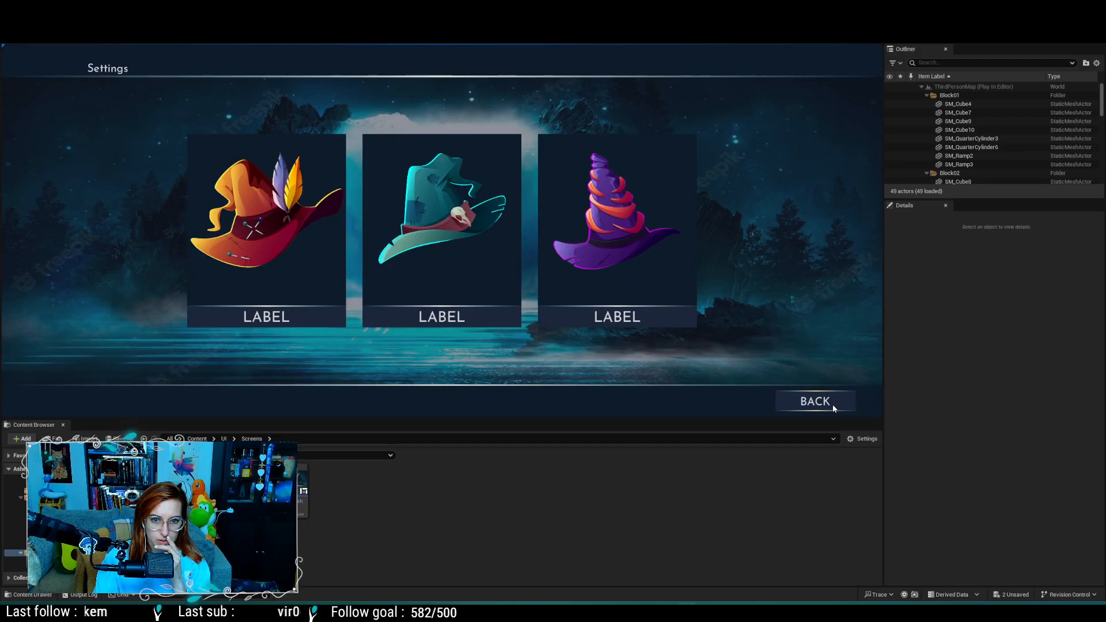
mouse_move(635, 278)
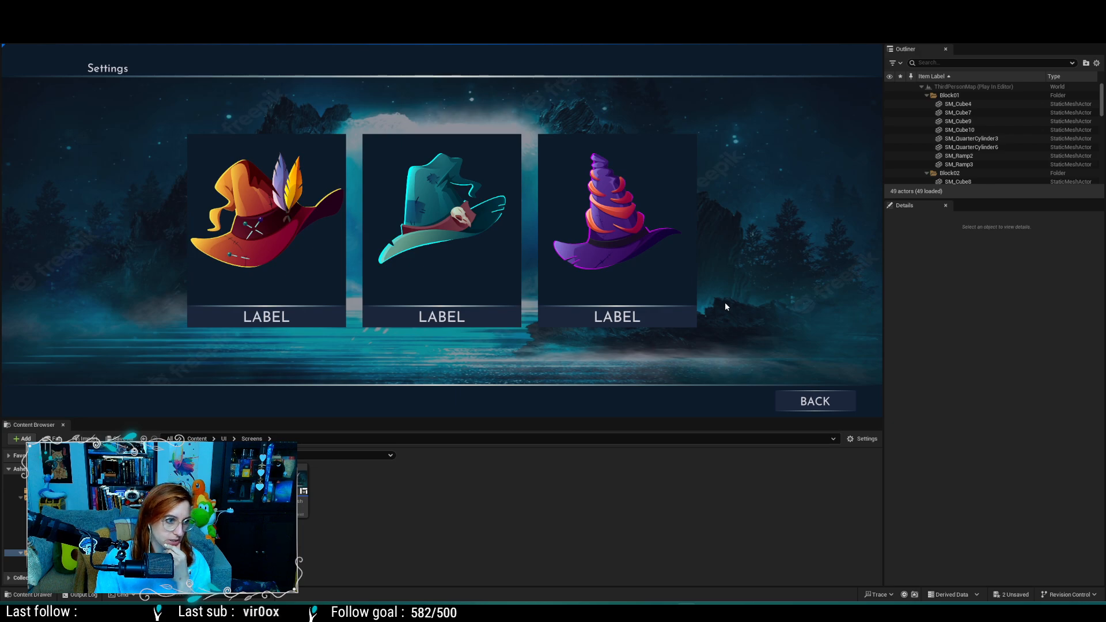
left_click(815, 401)
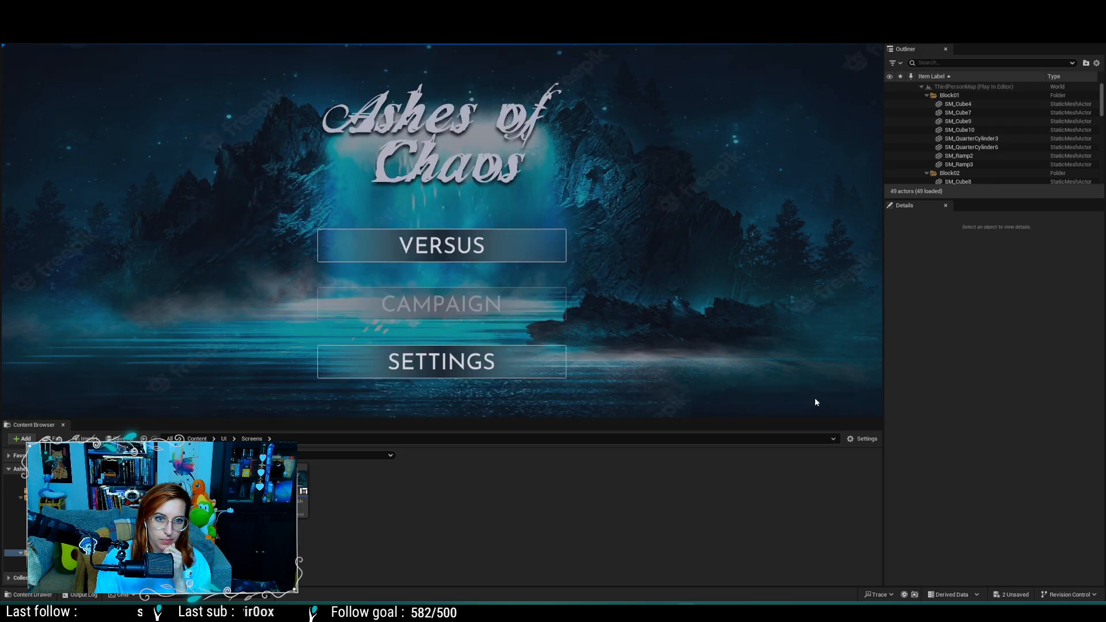
Step: Test the Versus screen's Settings footer link, go back to the main menu and repeat the route to Settings
left_click(534, 251)
left_click(710, 404)
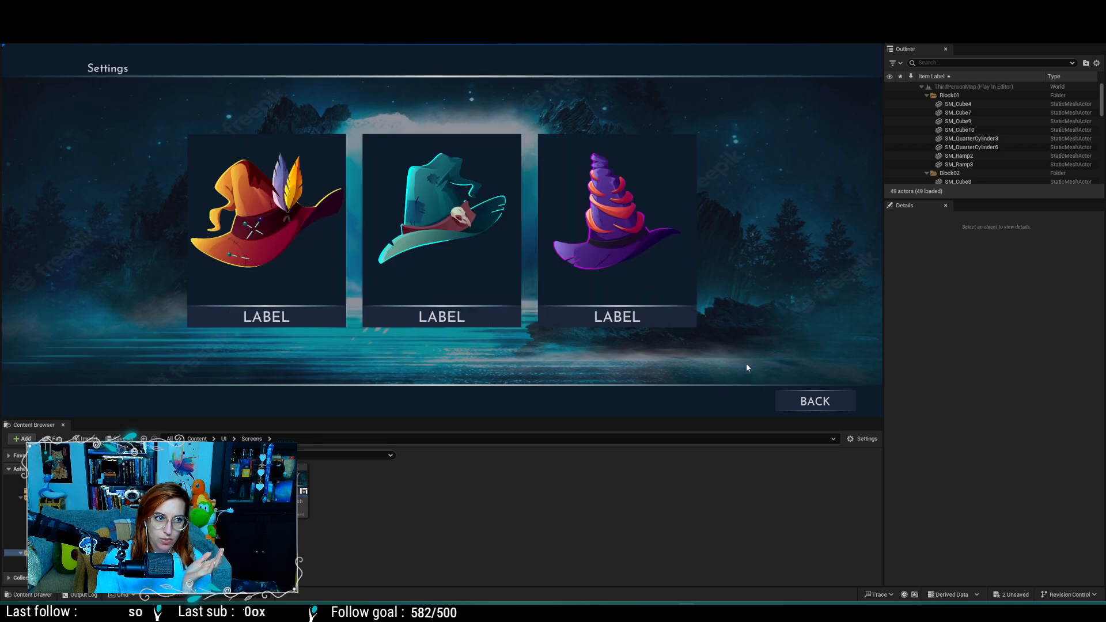
left_click(810, 402)
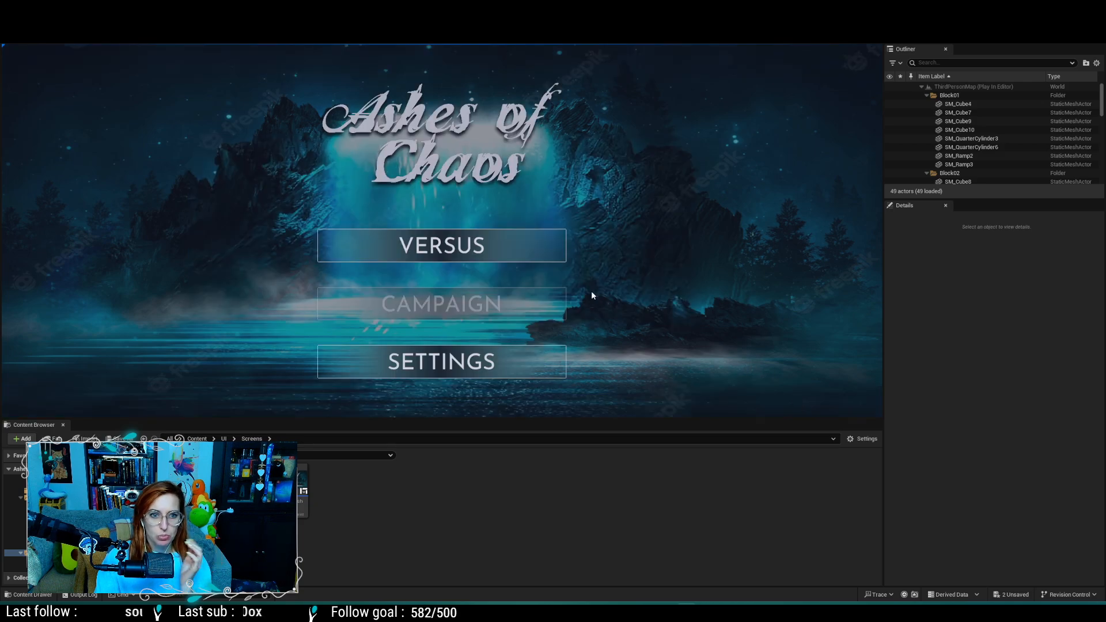
left_click(533, 236)
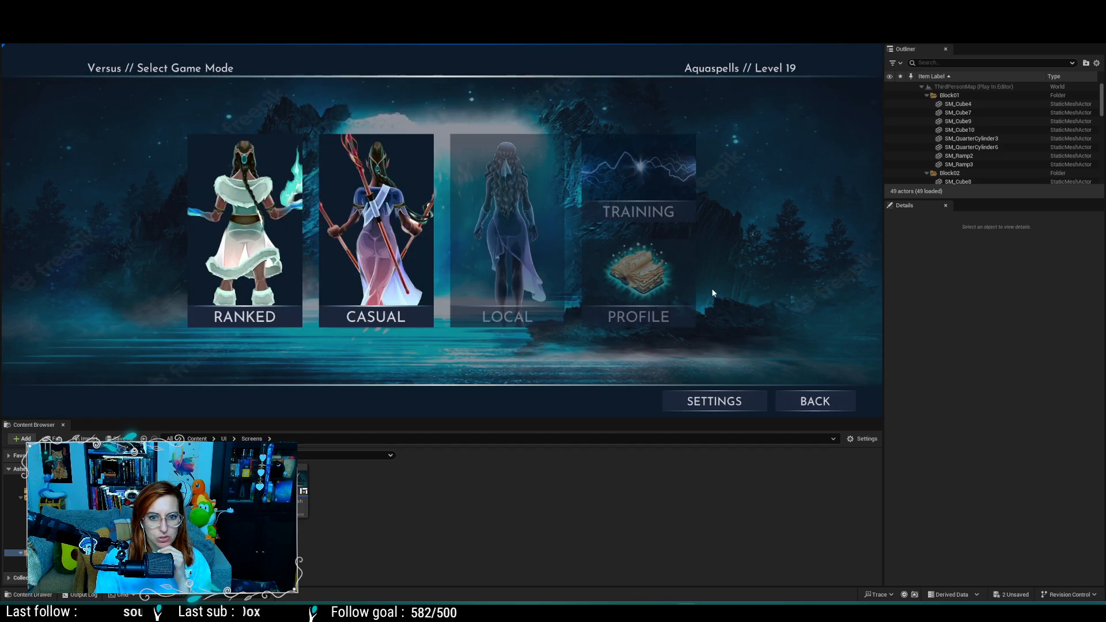
left_click(744, 401)
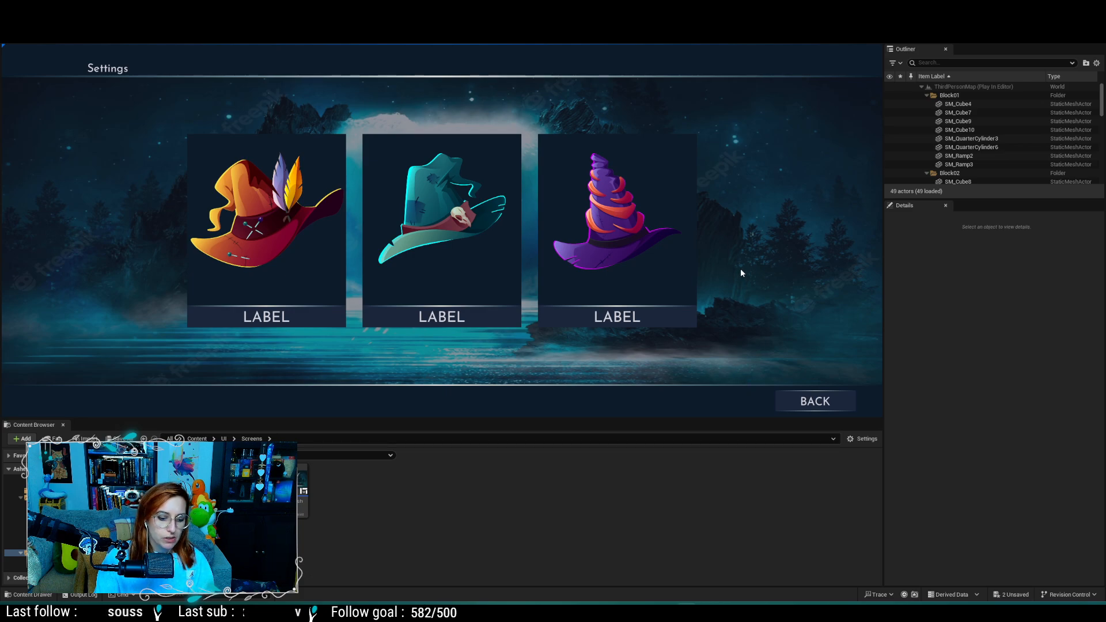
Step: Stop the play test, switch to WBP_Prefab_MenuCard's Event Graph and examine the size overrides on the prefab size switch
key("Escape")
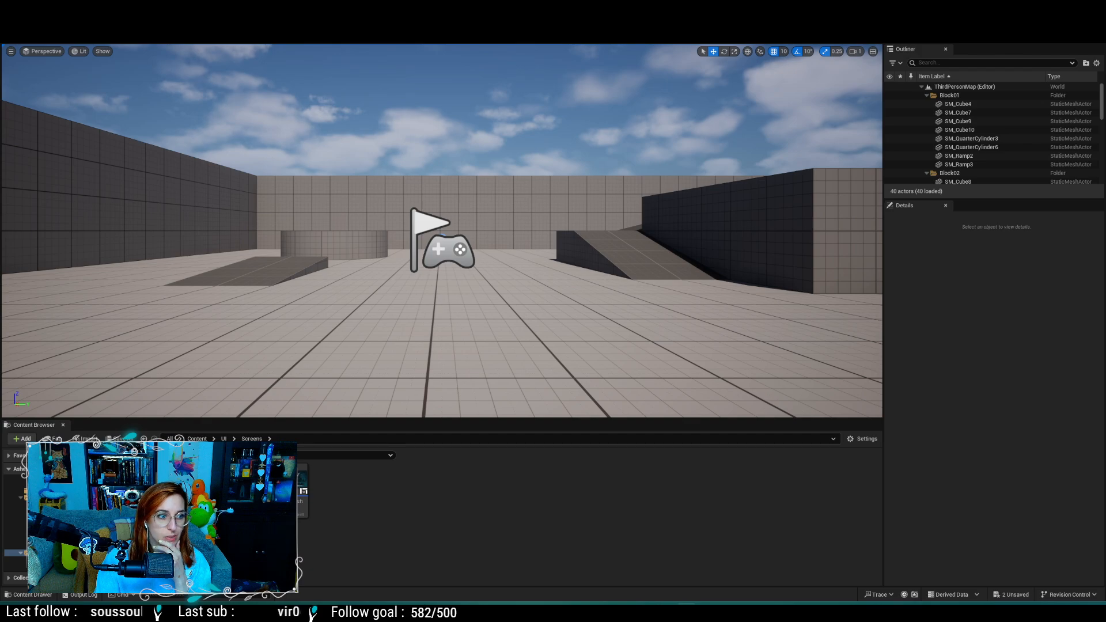
key("ctrl+Tab")
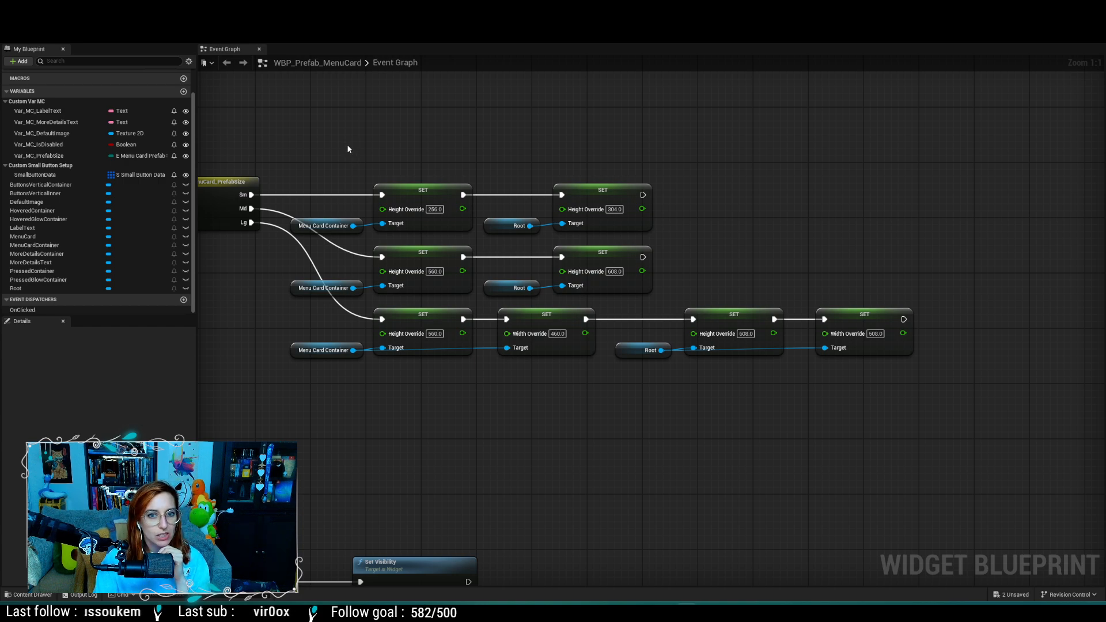
right_click_drag(666, 136, 894, 133)
right_click_drag(489, 117, 641, 142)
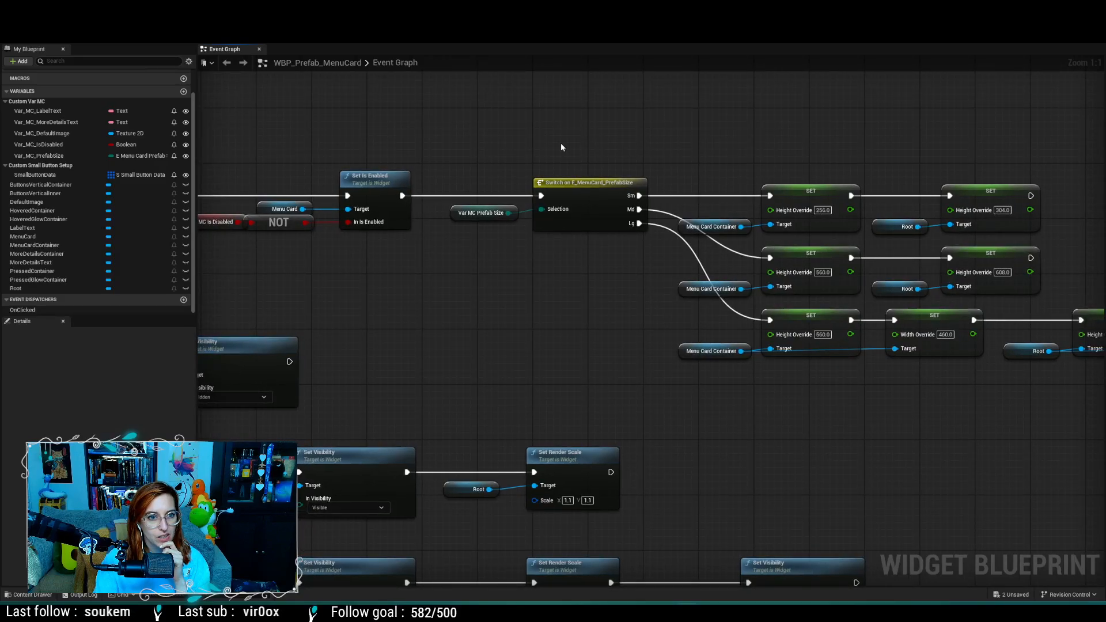
mouse_move(492, 143)
right_mouse_down()
mouse_move(681, 148)
mouse_move(883, 126)
mouse_move(716, 122)
right_mouse_up()
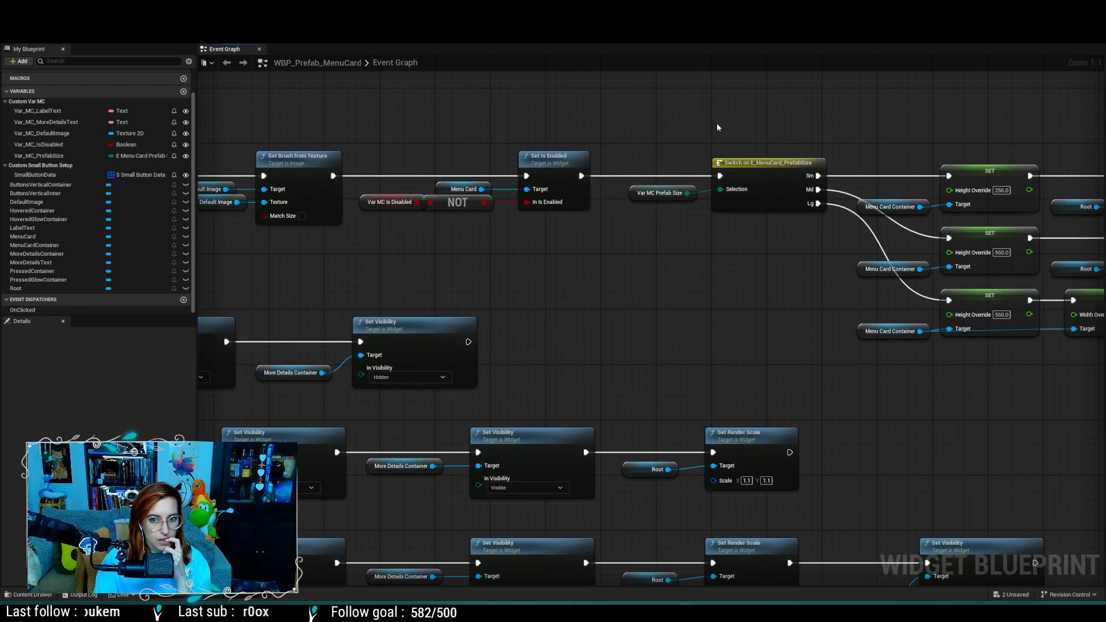
right_click_drag(1021, 156, 874, 181)
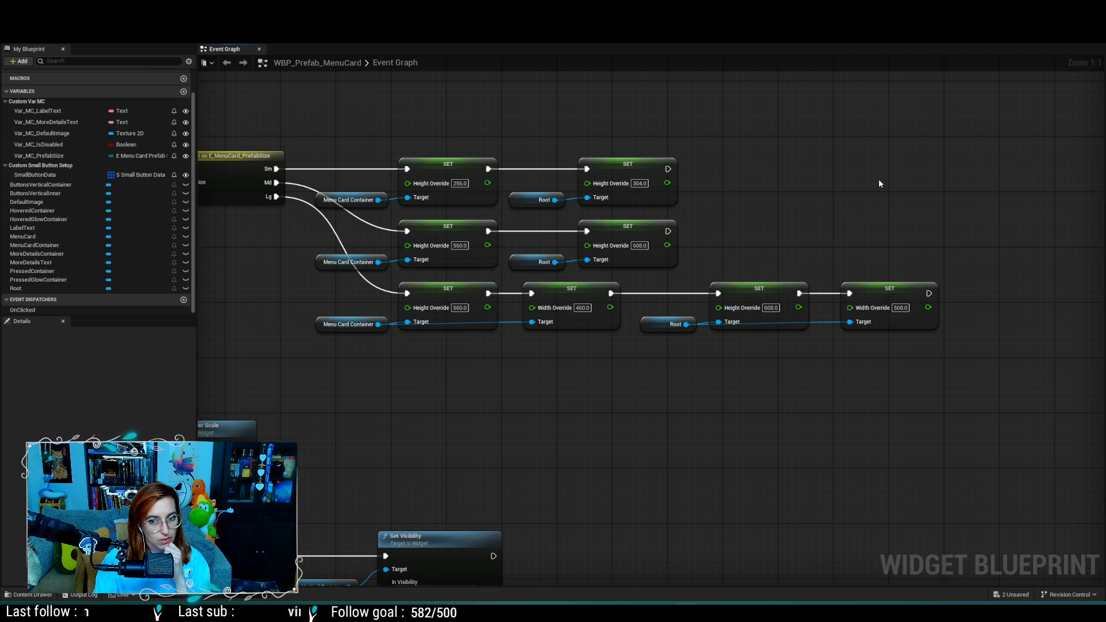
Step: Examine how the menu card's PreConstruct, click and hover chains use the more-details text and container, and select the Var MC More Details Text node
right_click_drag(526, 393, 803, 413)
right_click_drag(259, 311, 548, 340)
right_click_drag(365, 309, 608, 324)
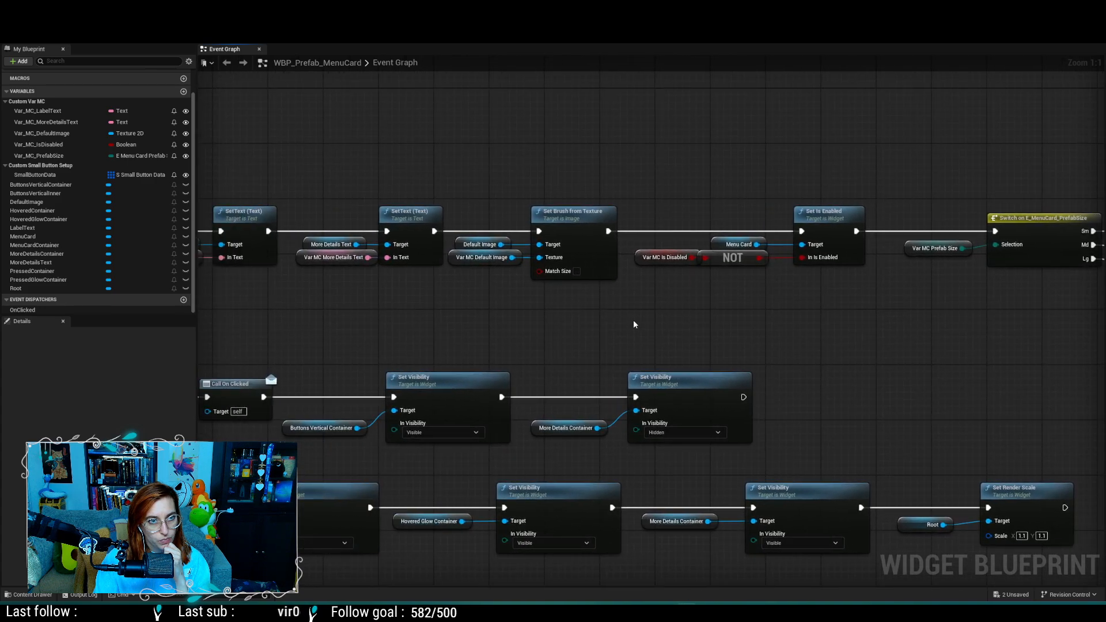
right_click_drag(818, 328, 499, 294)
right_click_drag(1090, 472, 741, 444)
right_click_drag(373, 338, 712, 377)
left_click(112, 264)
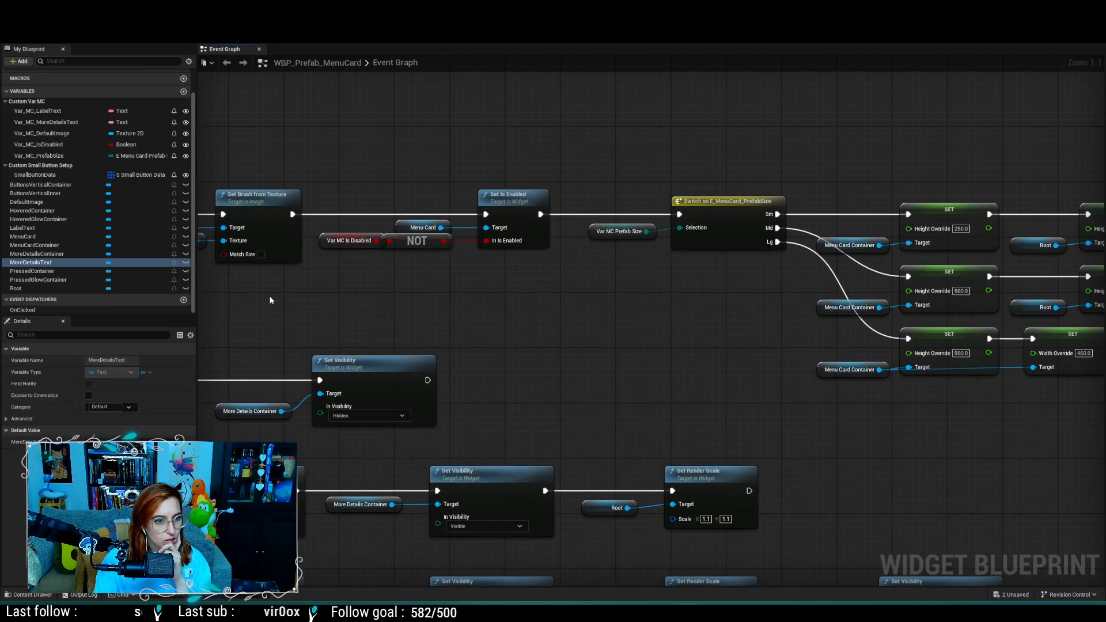
right_click_drag(258, 300, 790, 328)
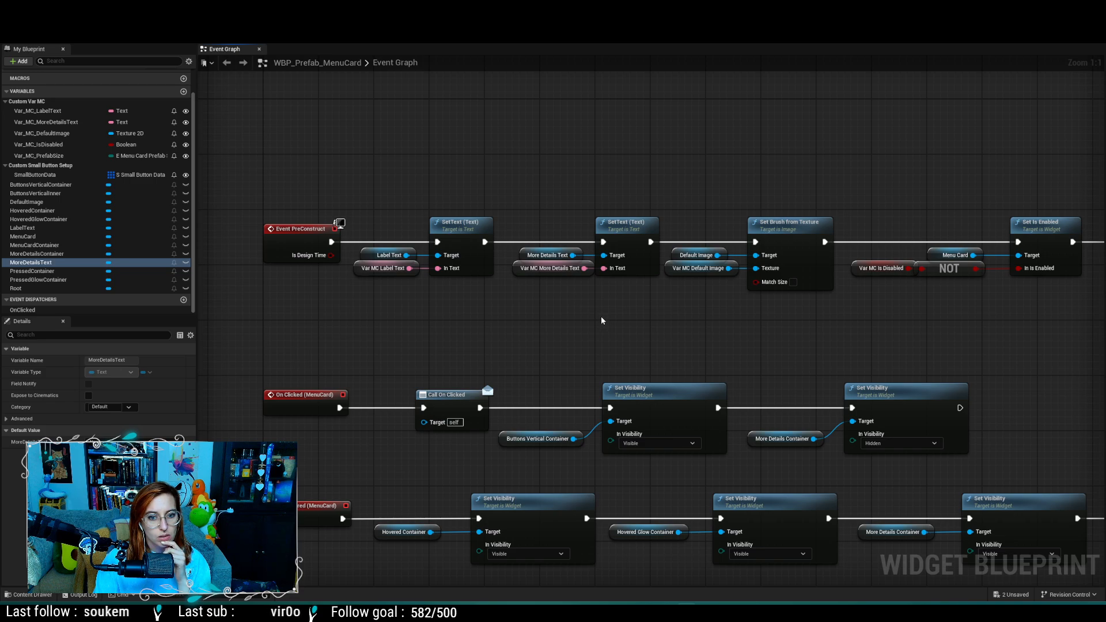
right_click_drag(742, 360, 769, 91)
right_click_drag(752, 335, 308, 337)
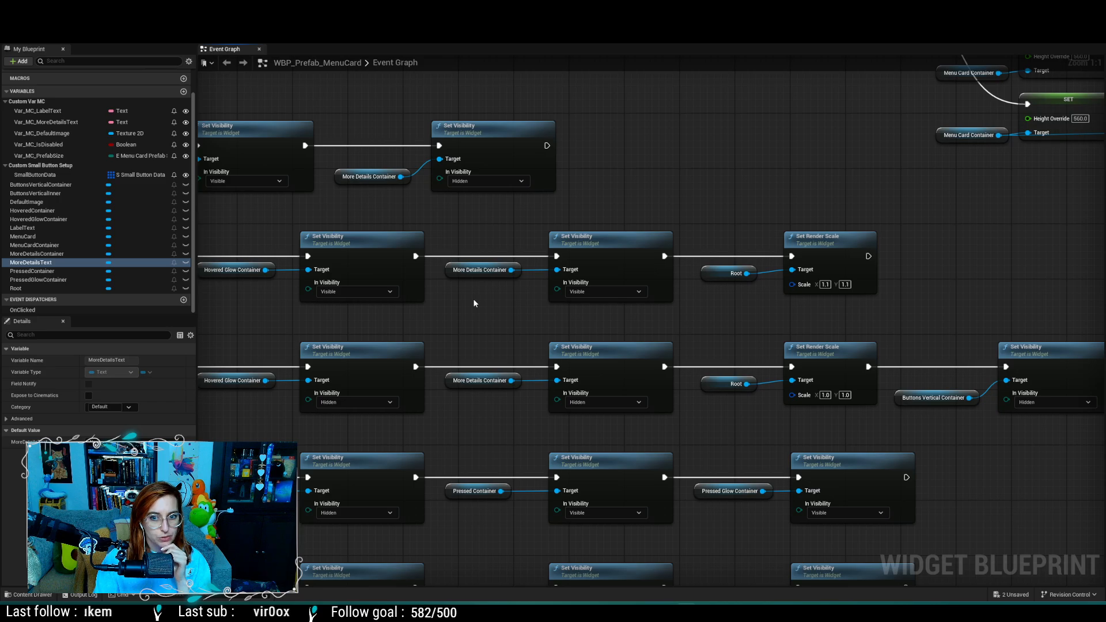
right_click_drag(473, 298, 729, 387)
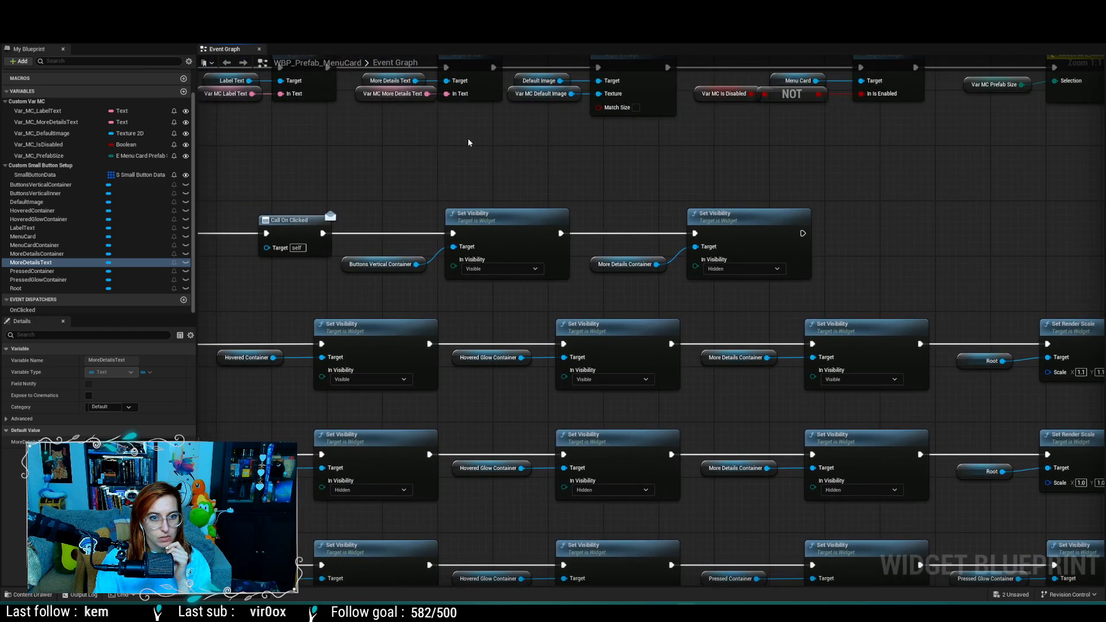
right_click_drag(468, 142, 543, 210)
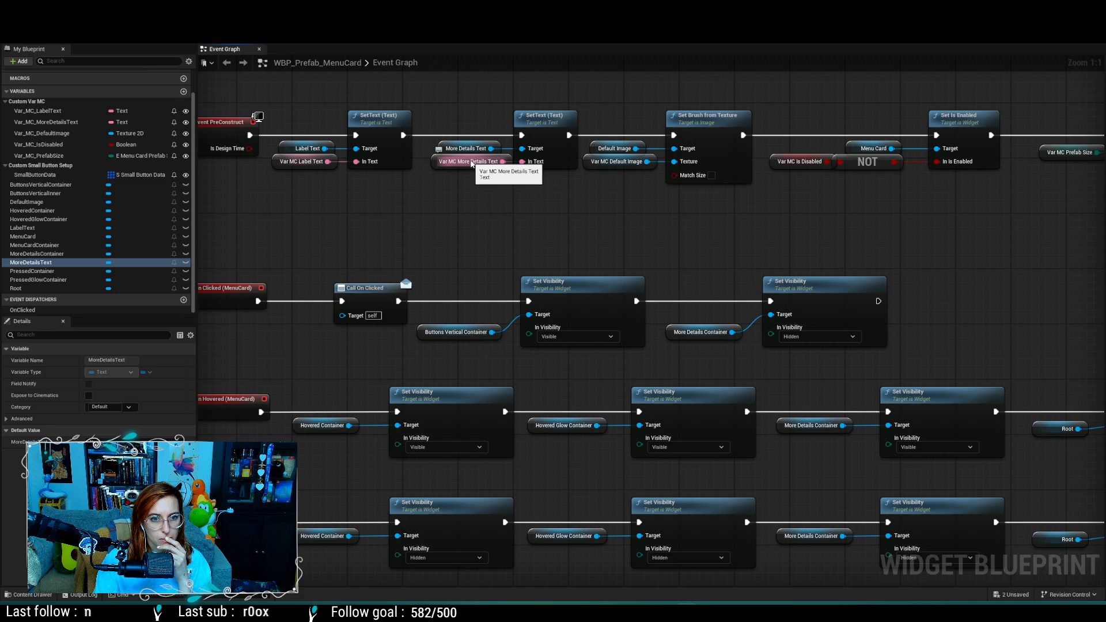
left_click(473, 161)
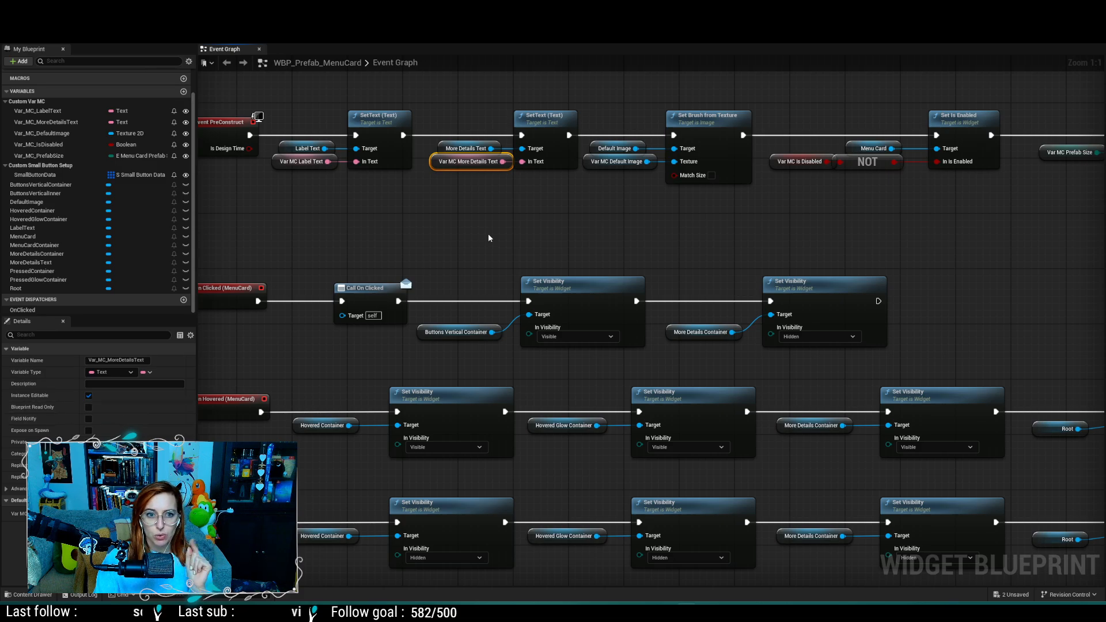
Step: Add a new variable to WBP_Prefab_MenuCard
right_click_drag(489, 236, 634, 255)
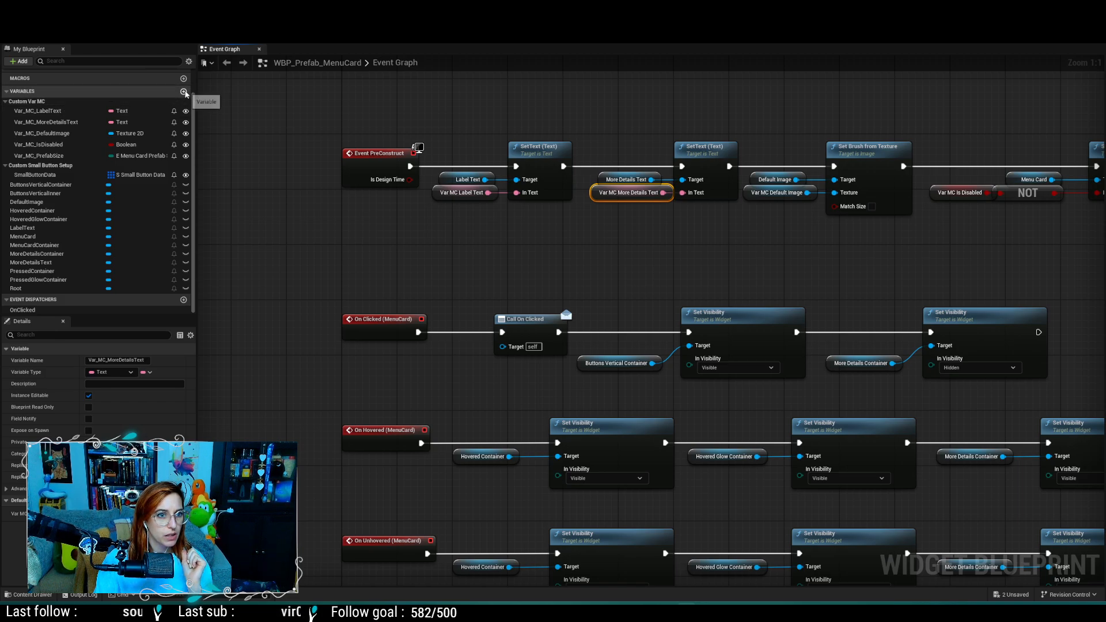
left_click(183, 92)
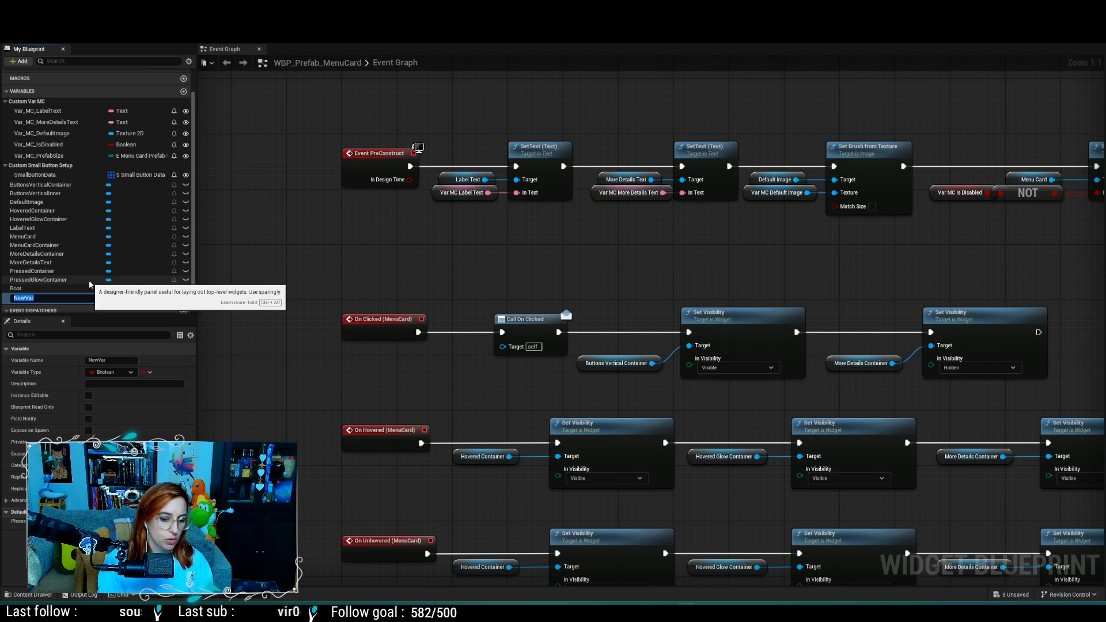
Step: Name the new Boolean variable Var_MC_HasMoreDetails and make it instance editable within the Custom Var MC category
type("Var_")
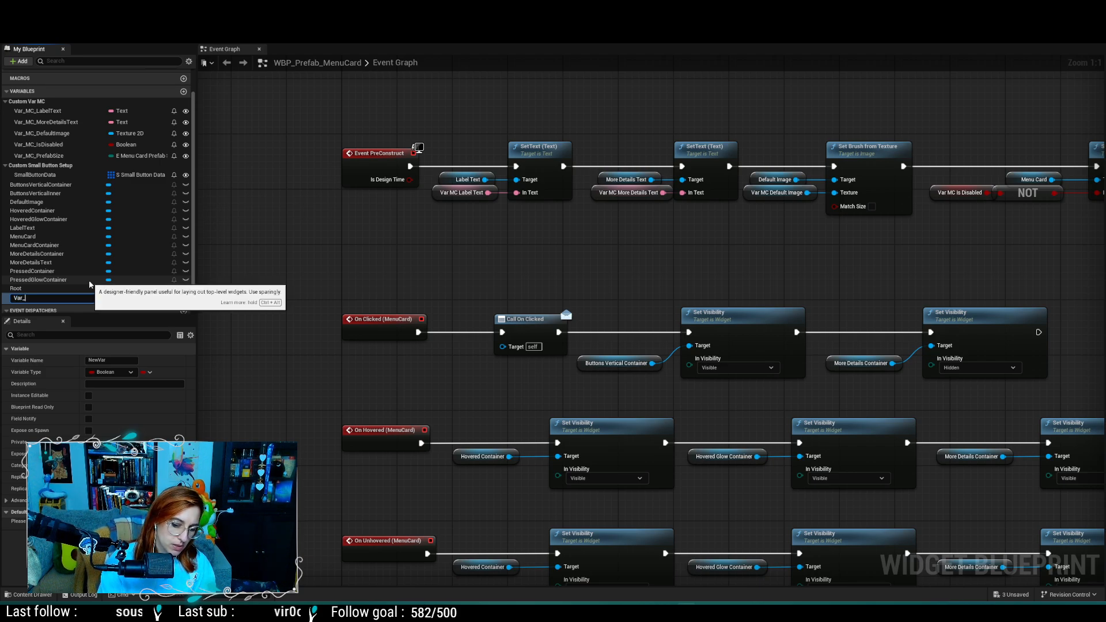
type("MC")
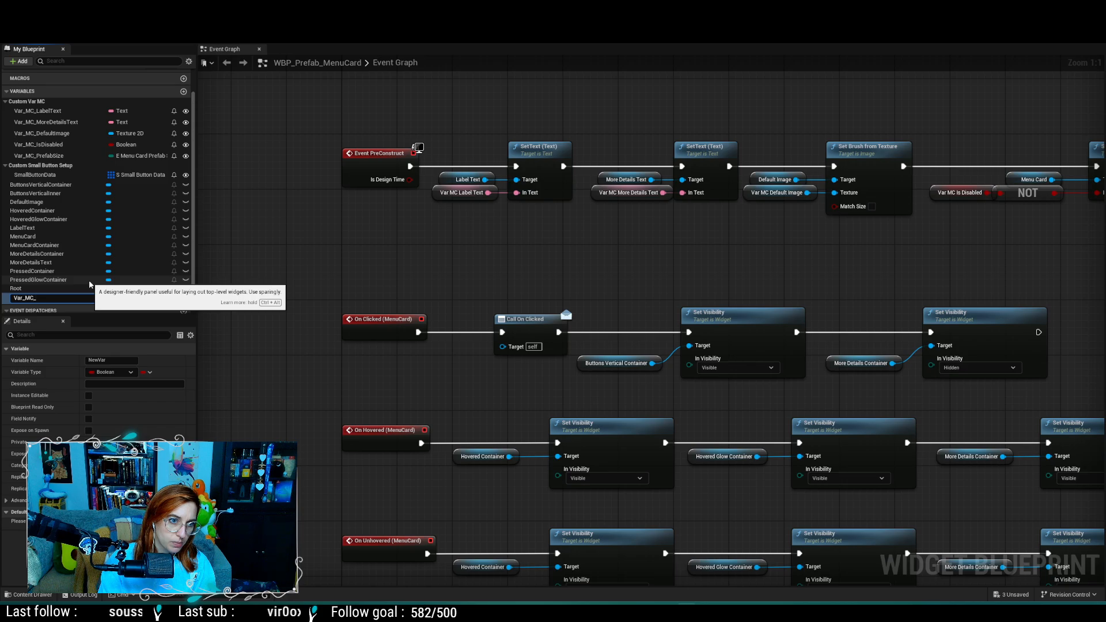
type("_HasM")
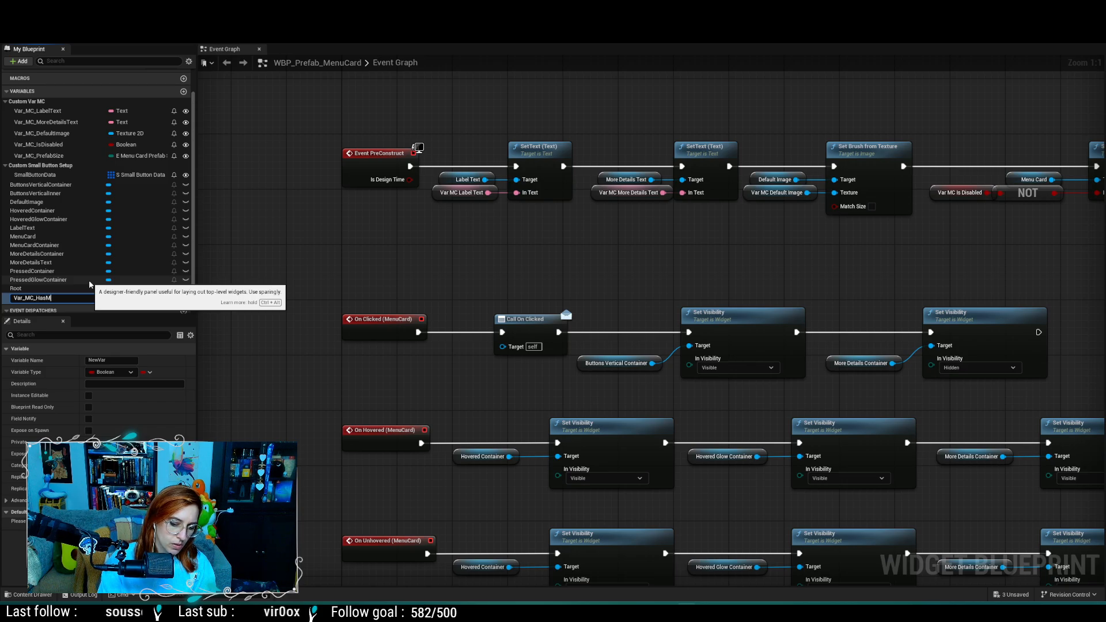
type("otereDetails")
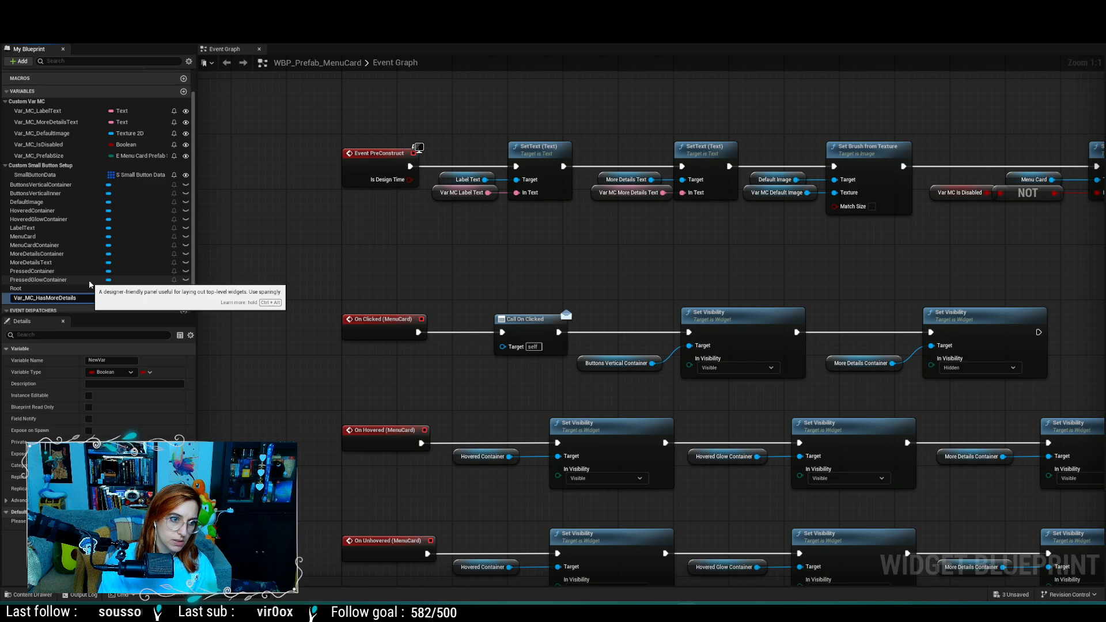
key("Return")
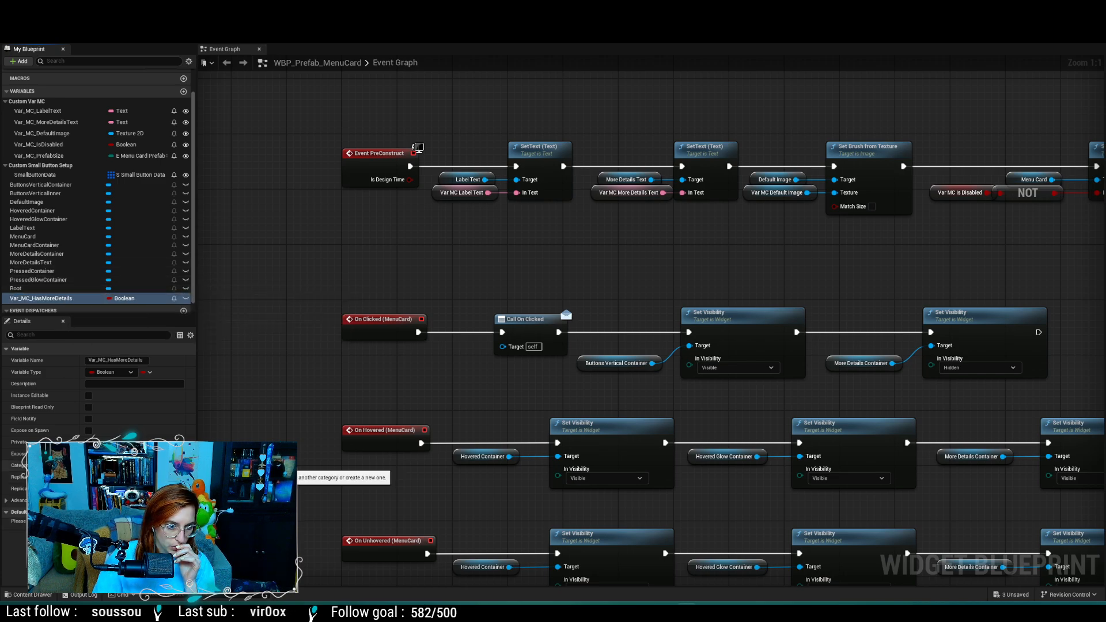
left_click(130, 489)
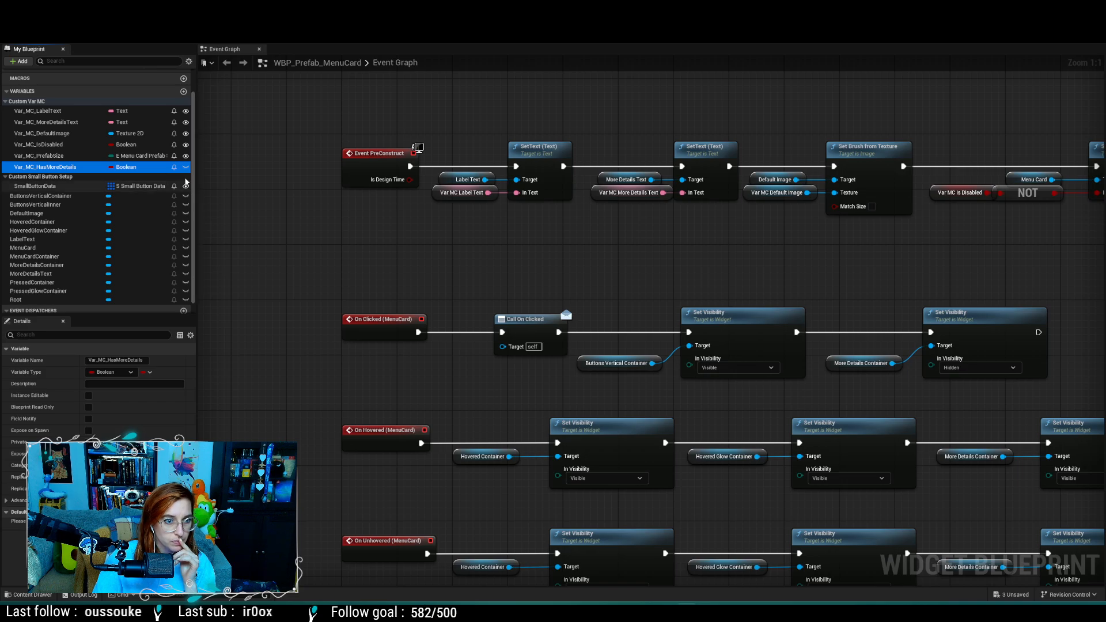
left_click(185, 167)
Step: Add a Branch node just below the More Details Container node in the On Hovered (MenuCard) row
right_click_drag(282, 422, 184, 317)
right_click_drag(386, 417, 422, 289)
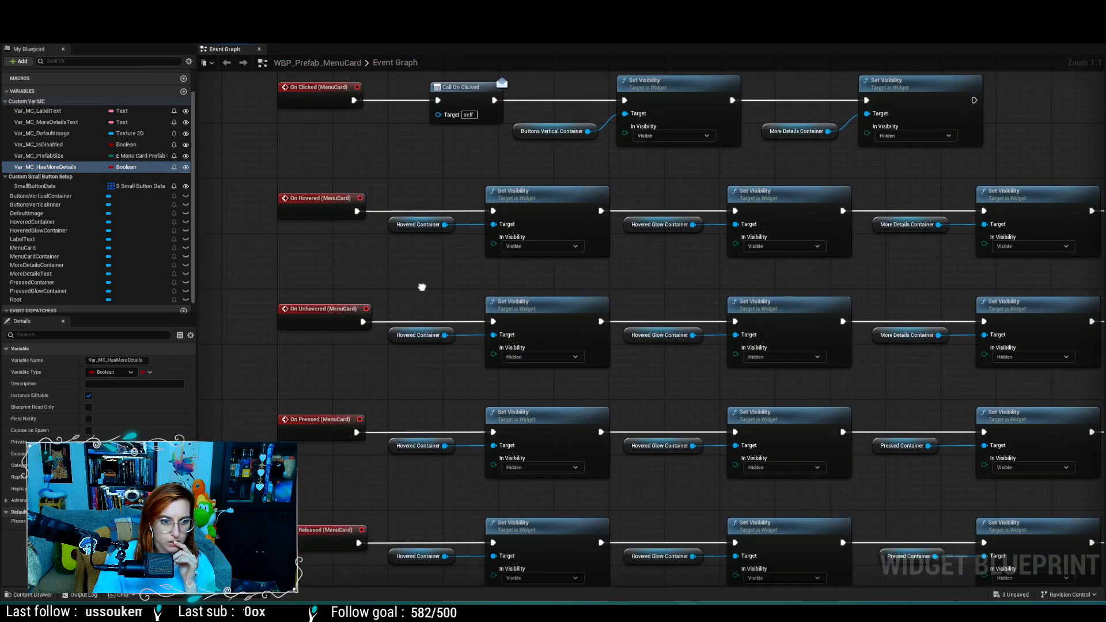
right_click_drag(713, 280, 527, 274)
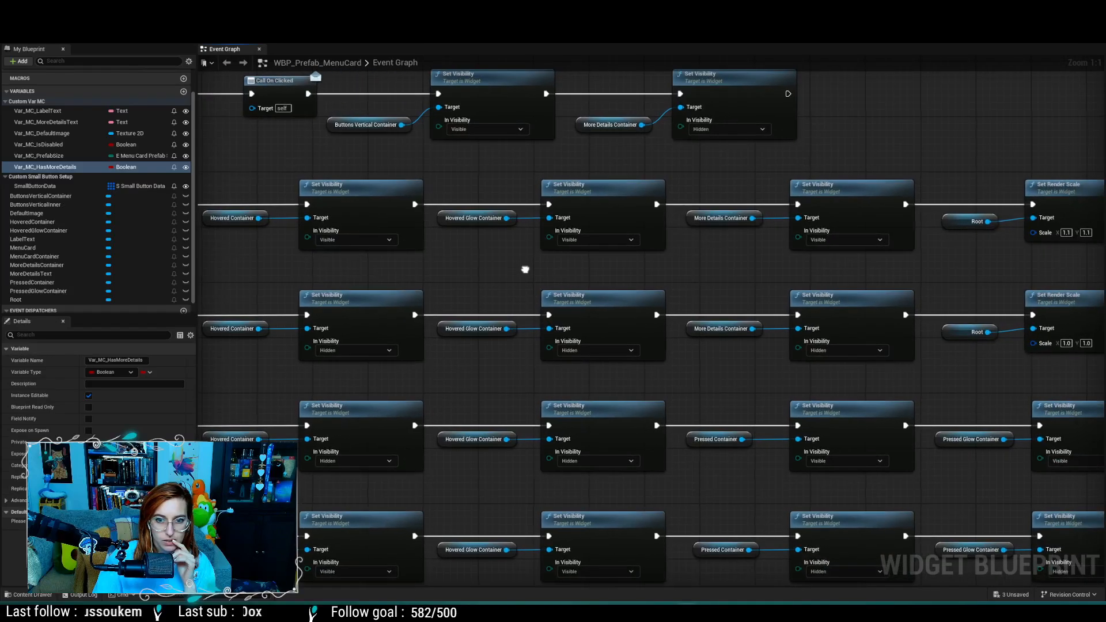
right_click_drag(803, 265, 554, 345)
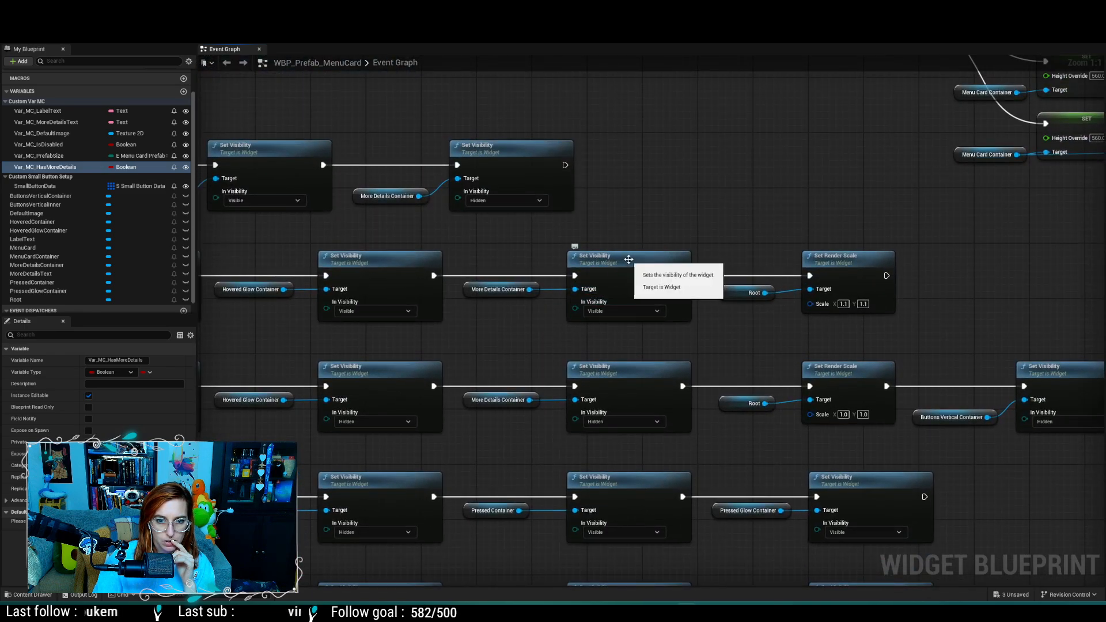
right_click(477, 337)
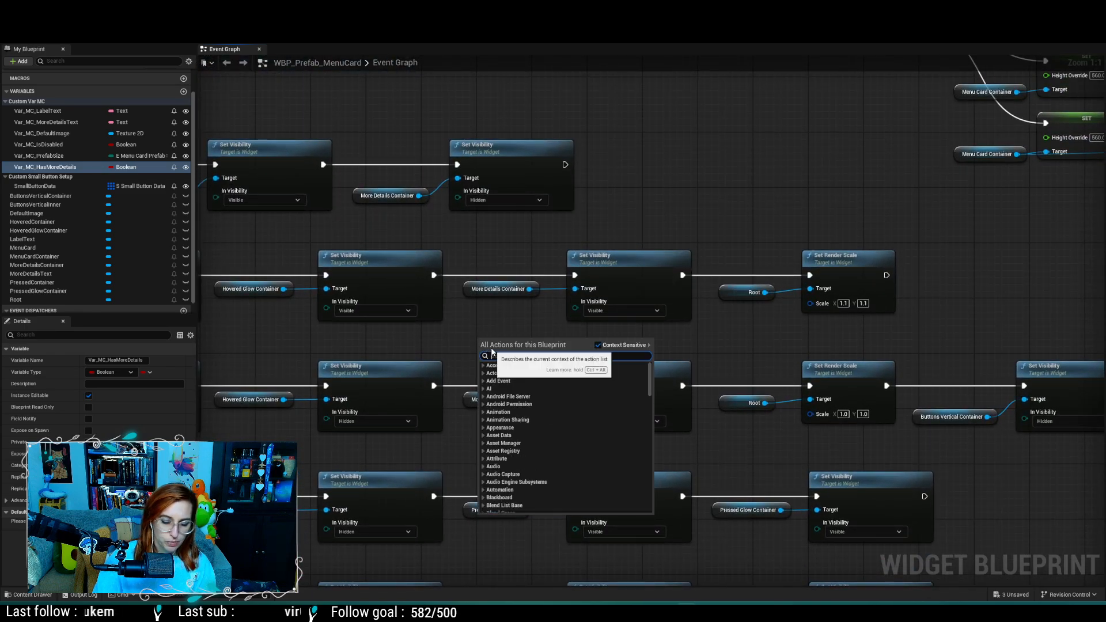
type("branch")
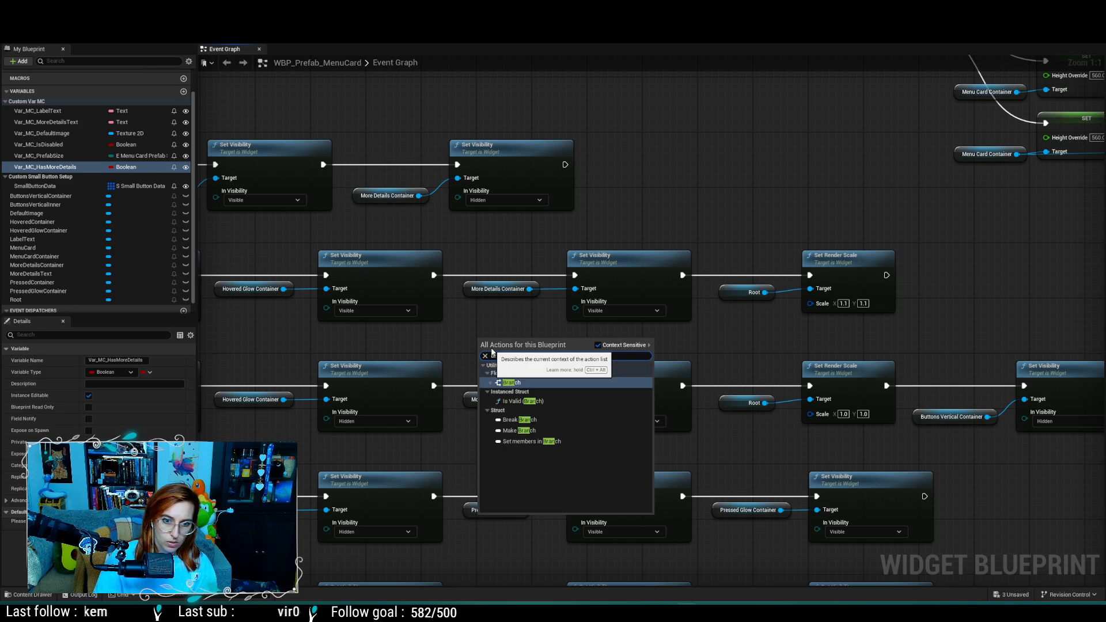
left_click(519, 381)
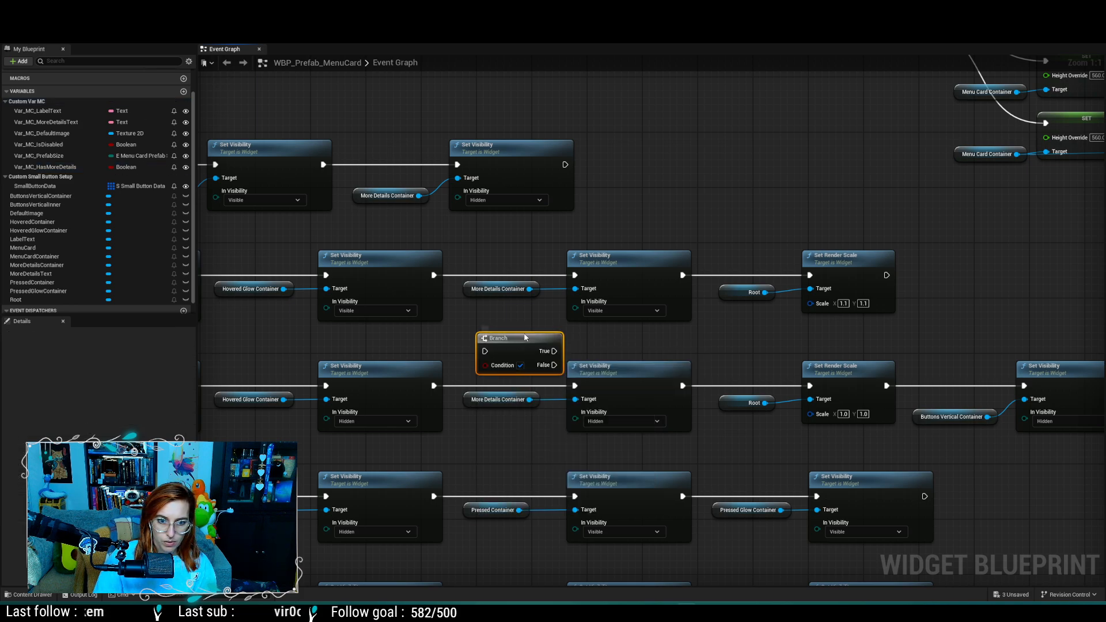
left_click_drag(522, 344, 514, 323)
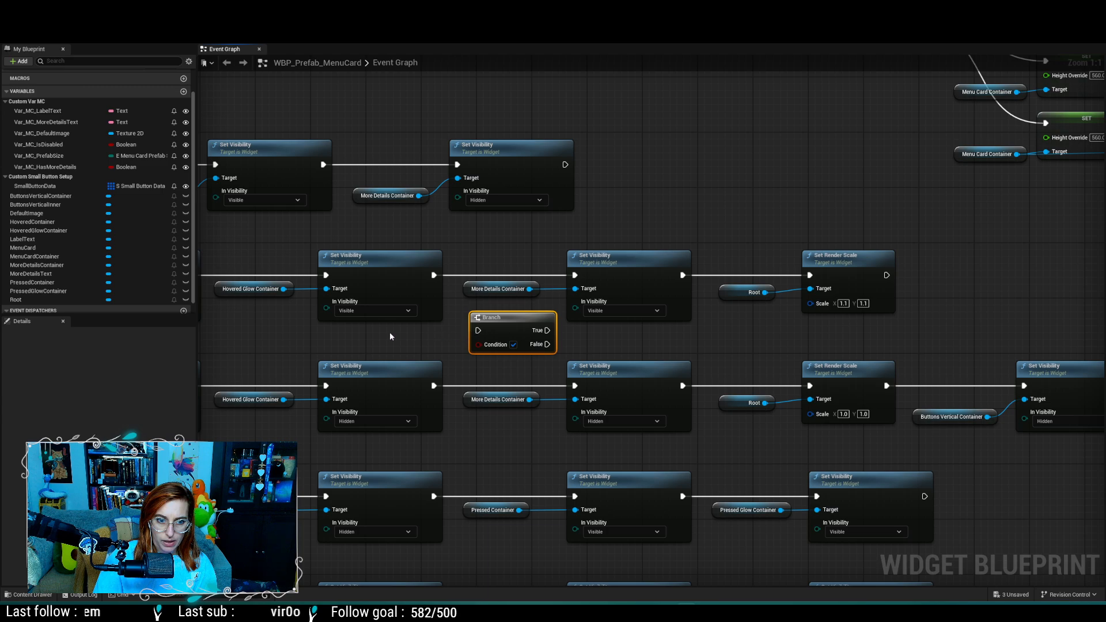
Step: Add a getter for Var_MC_HasMoreDetails beside the Branch and connect it to the Branch's Condition
left_click_drag(44, 167, 478, 345)
left_click(423, 359)
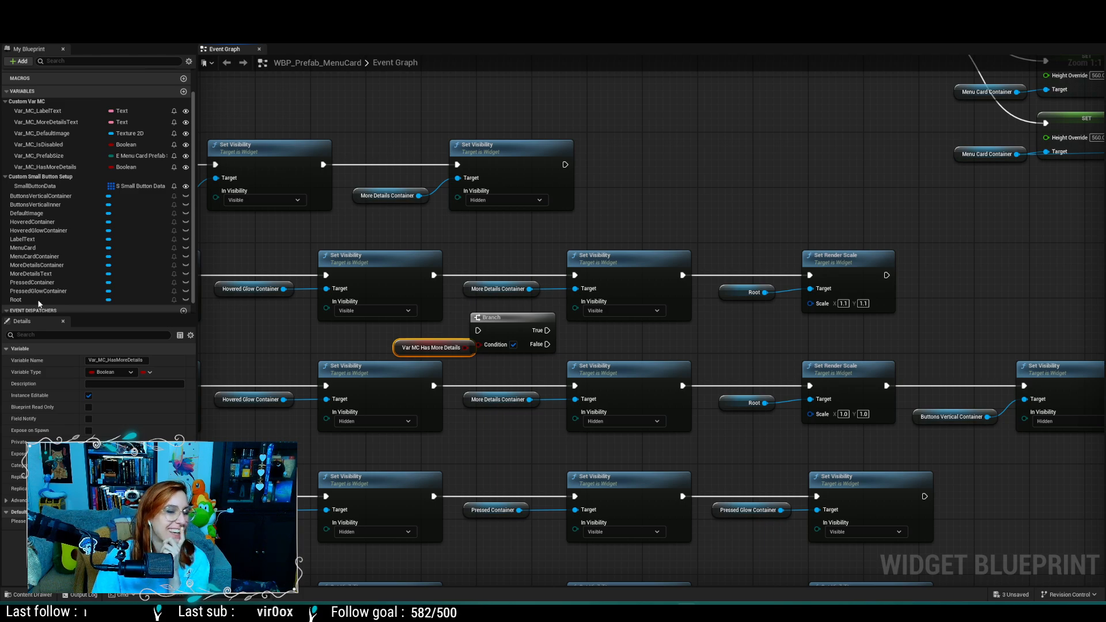
left_click_drag(452, 344, 478, 344)
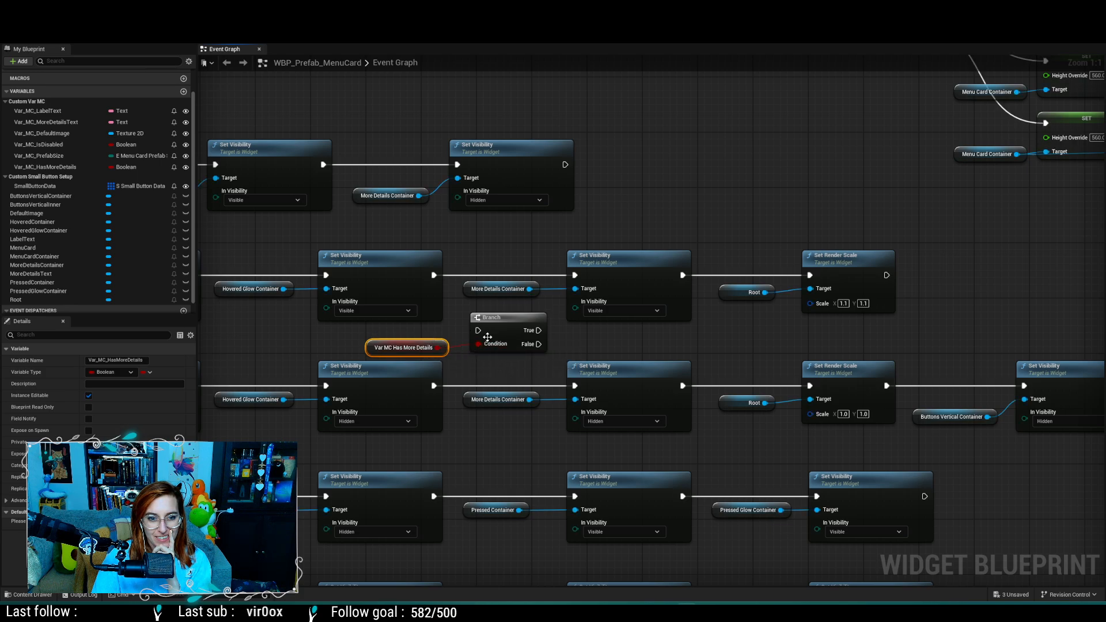
Step: Move the hovered row's More Details and Set Render Scale nodes further along, and break the execution link after Hovered Glow Container's Set Visibility
left_click_drag(931, 341, 588, 227)
left_click_drag(846, 273, 1047, 272)
left_click_drag(465, 288, 673, 291)
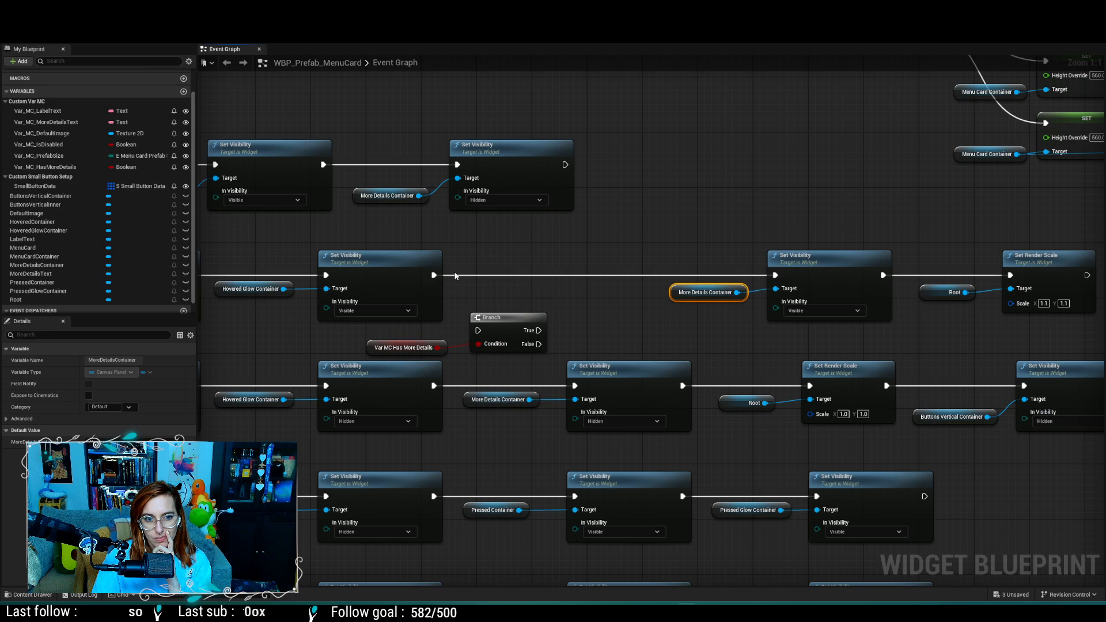
right_click(435, 277)
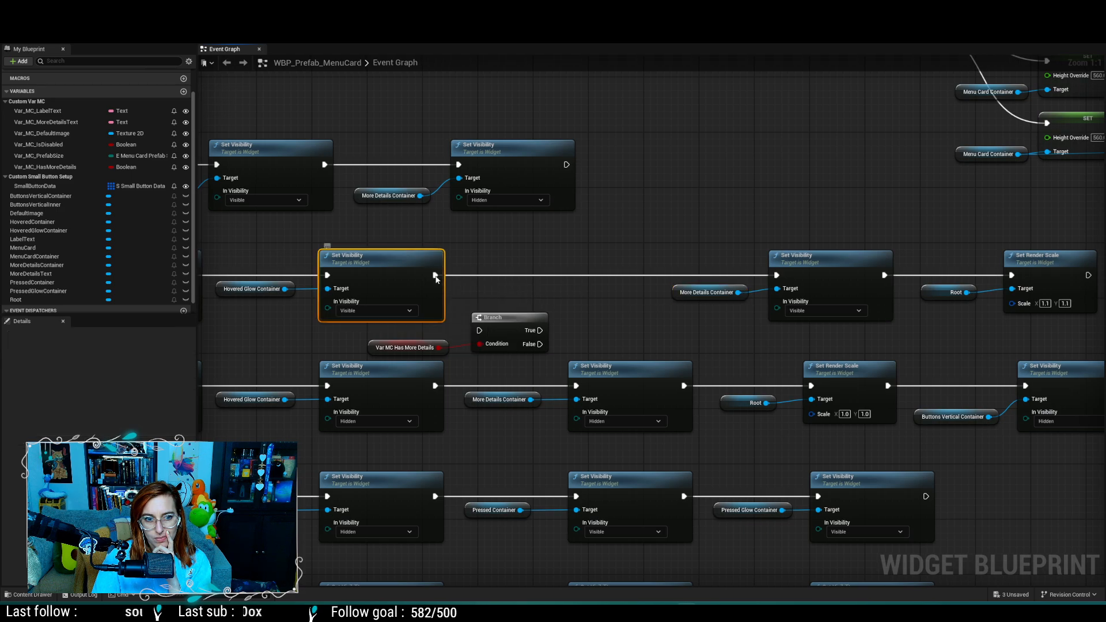
right_click(435, 275)
left_click(462, 305)
Step: Place the Branch and its getter in the hovered row's gap and feed the Branch from Hovered Glow Container's Set Visibility
left_click_drag(509, 322, 557, 266)
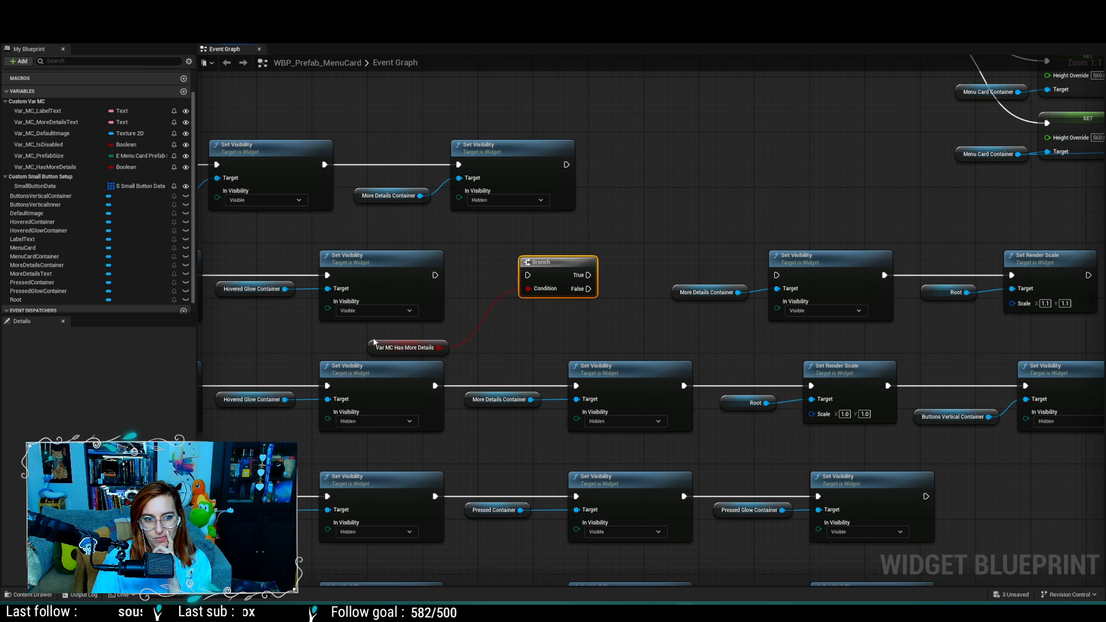
left_click_drag(371, 344, 459, 329)
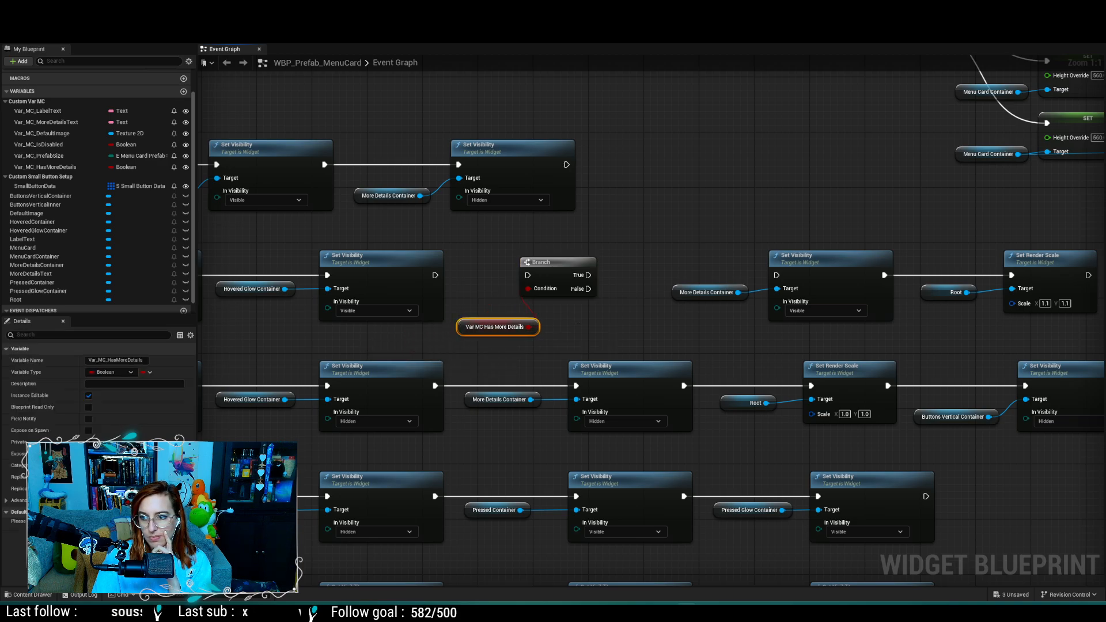
left_click_drag(562, 265, 598, 265)
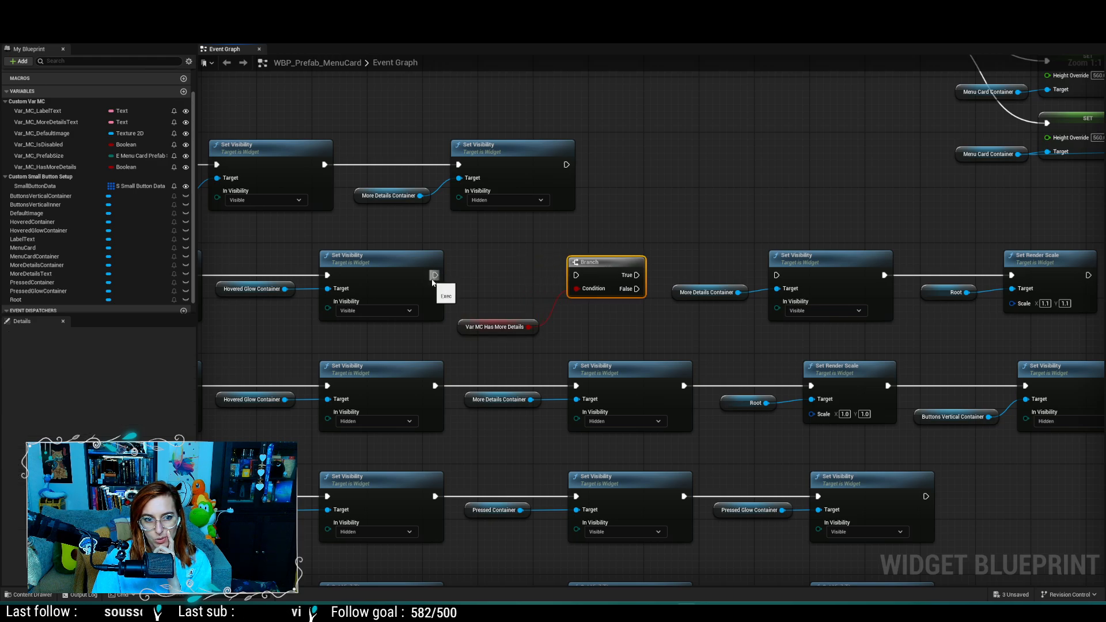
left_click_drag(435, 275, 577, 276)
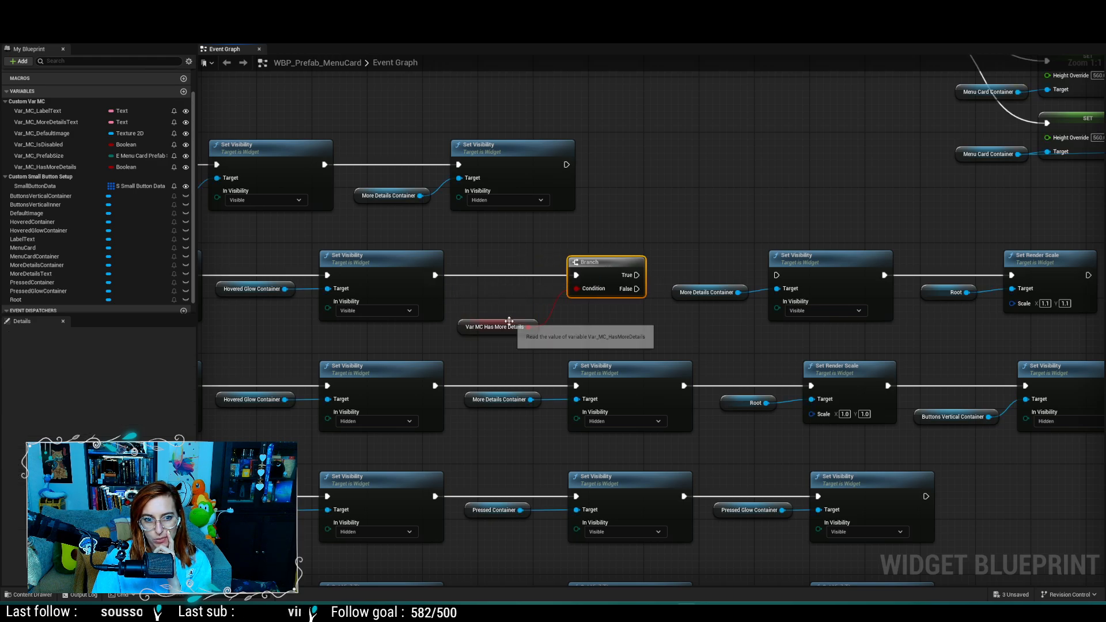
left_click_drag(500, 322, 504, 291)
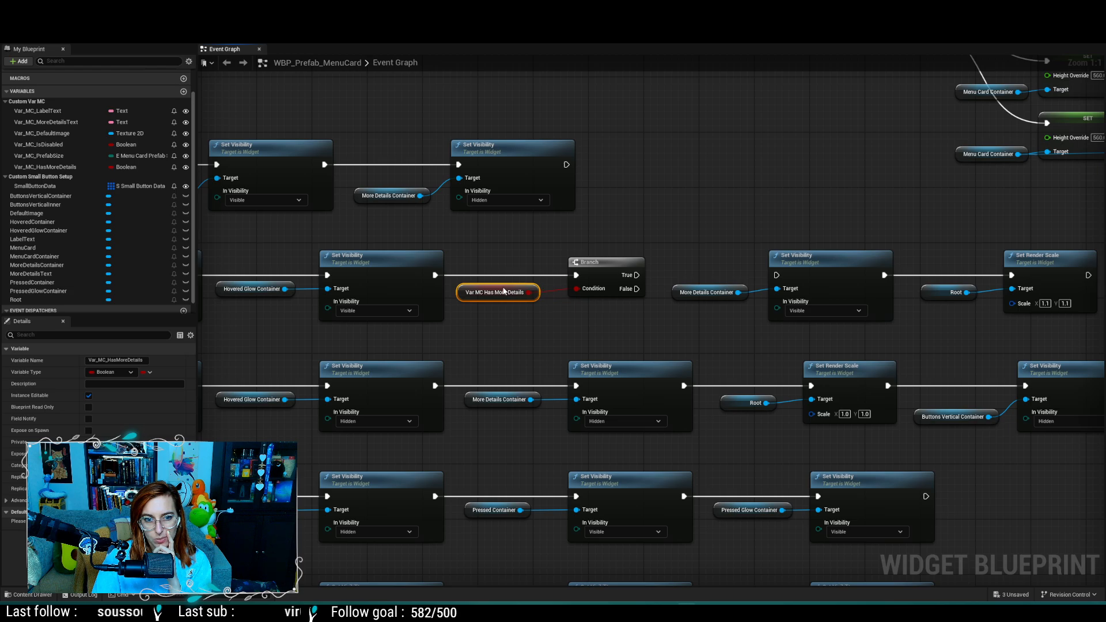
Step: Connect the Branch's True output to More Details Container's Set Visibility and its False output to the hovered row's Set Render Scale
left_click_drag(637, 275, 774, 276)
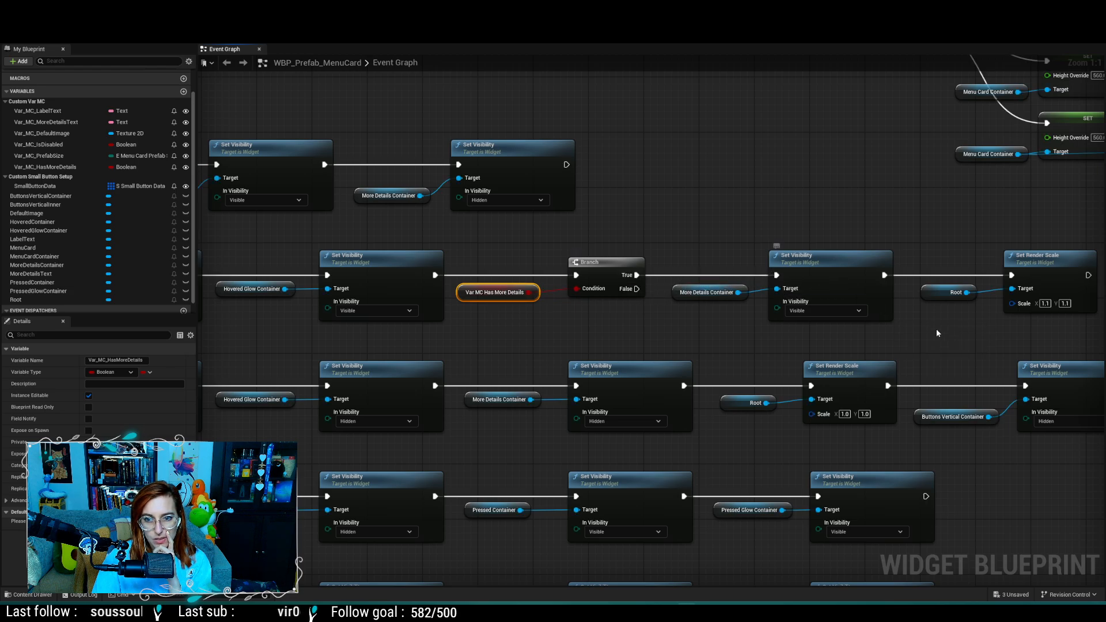
right_click_drag(935, 328, 829, 273)
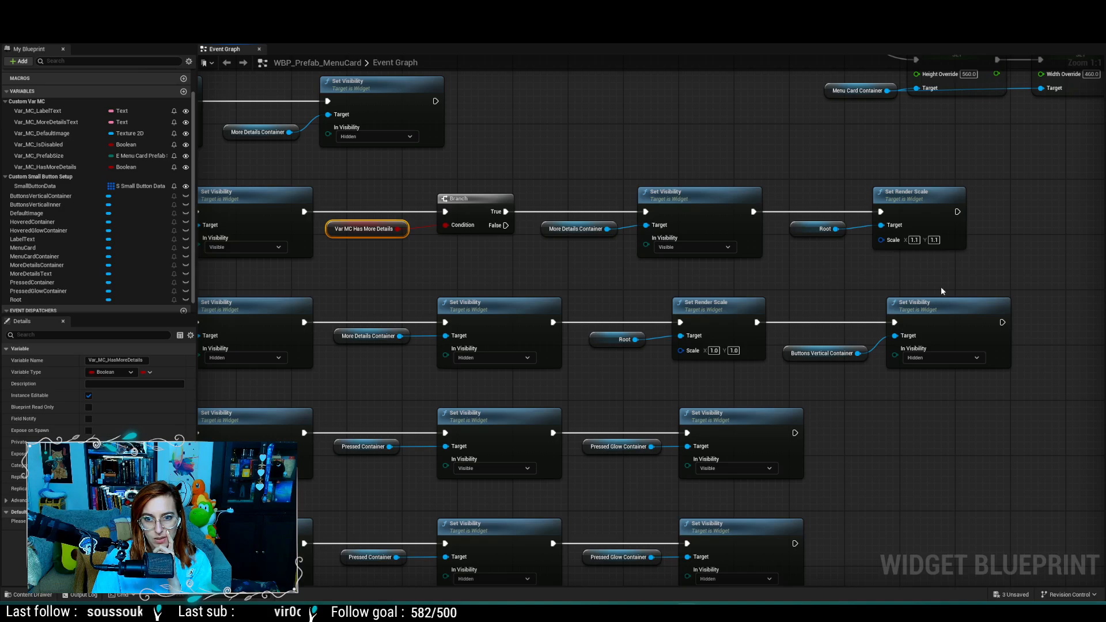
left_click_drag(957, 281, 624, 195)
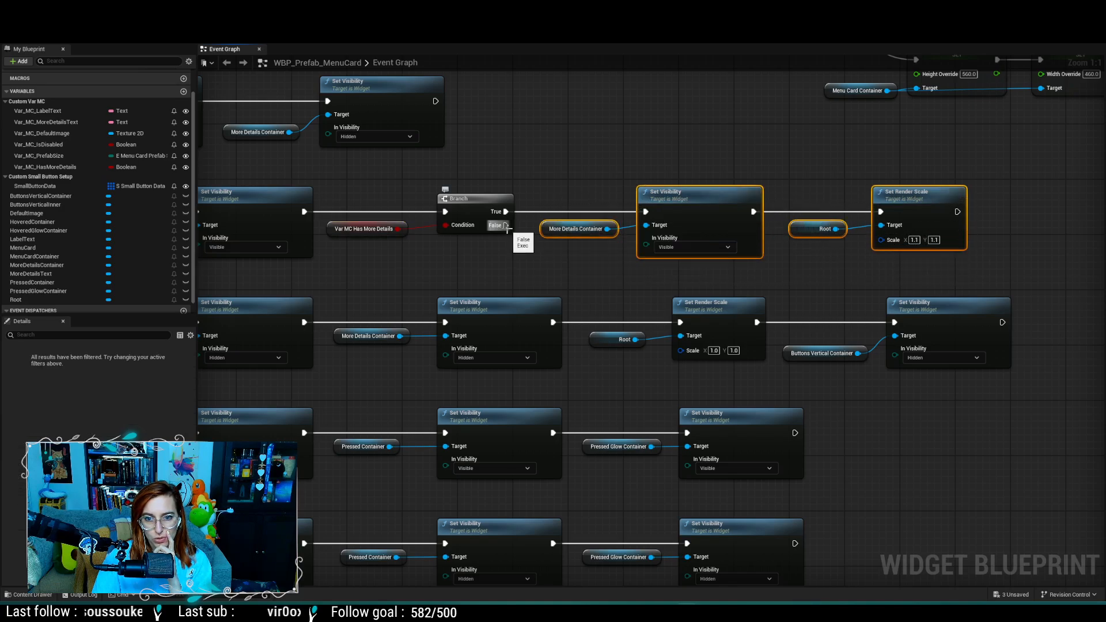
left_click_drag(507, 225, 883, 218)
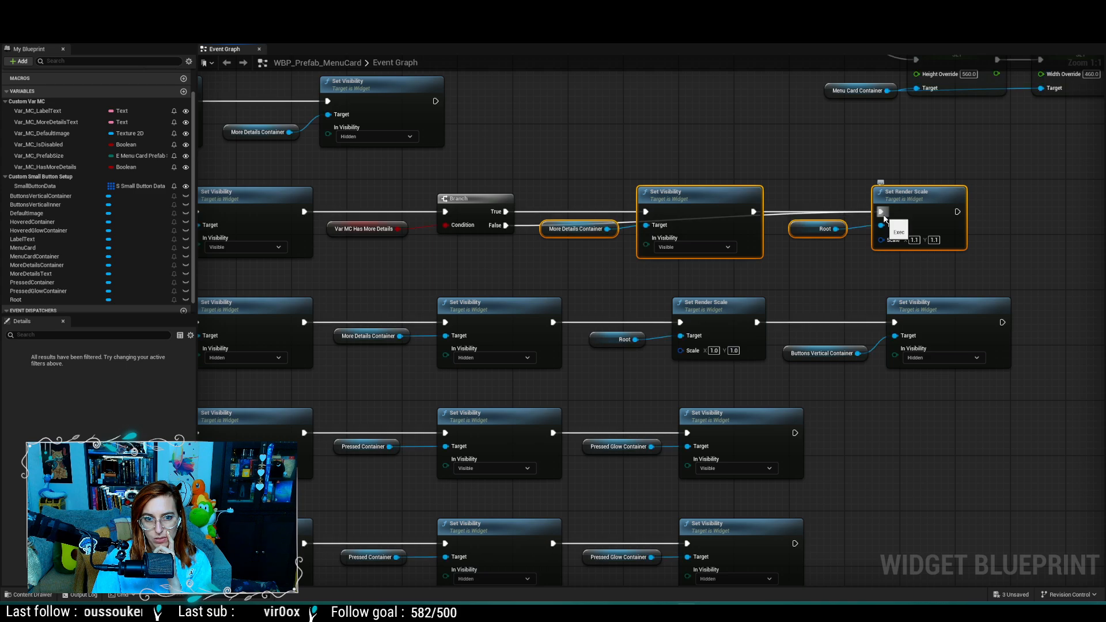
left_click(1011, 238)
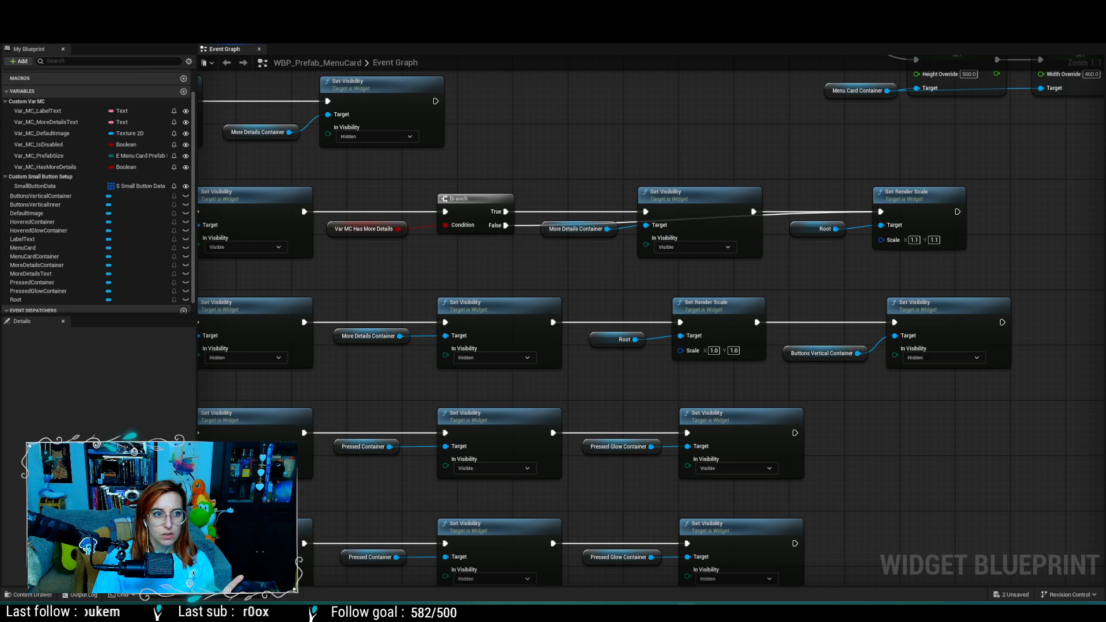
Step: In WBP_VS_GameModeScreen, enable Var MC Has More Details on the Ranked, Casual, Local, Training and Profile menu cards
key("ctrl+Tab")
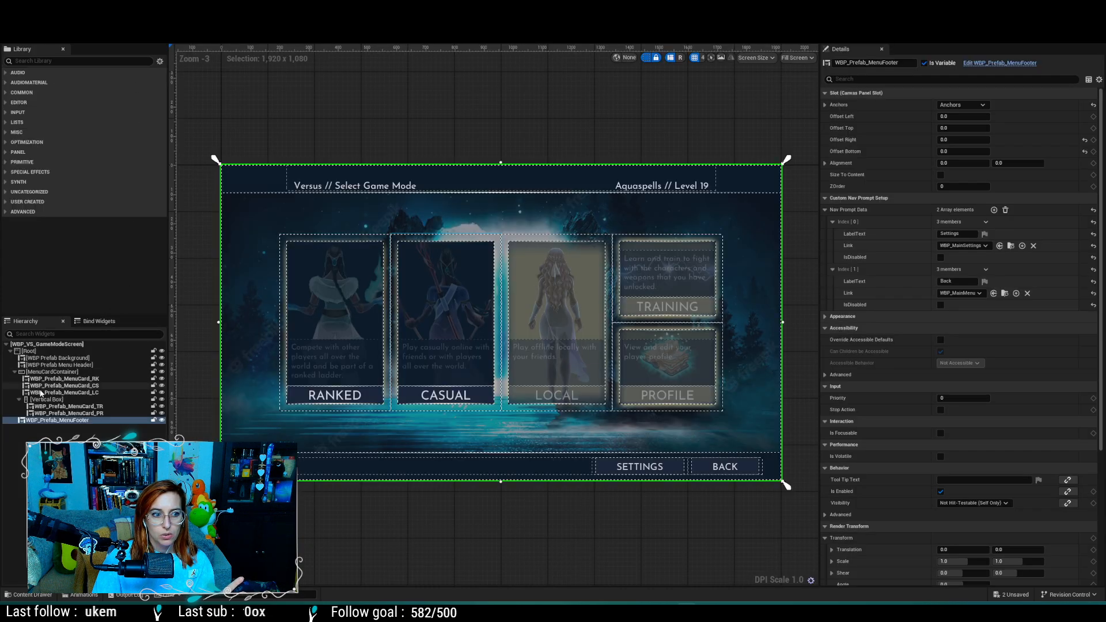
left_click(74, 379)
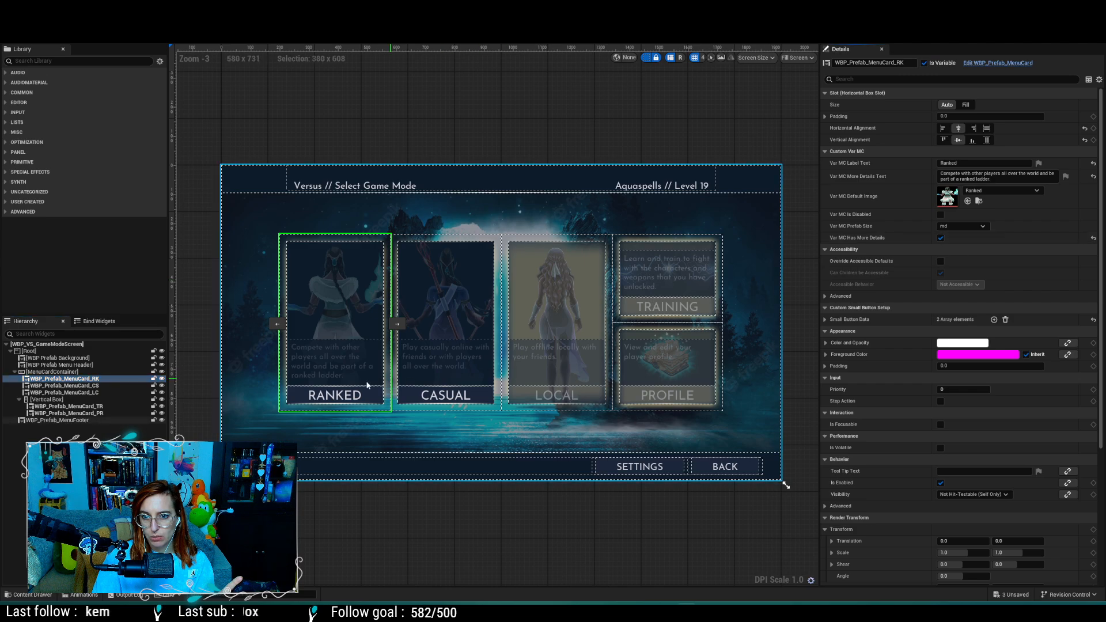
key("Down")
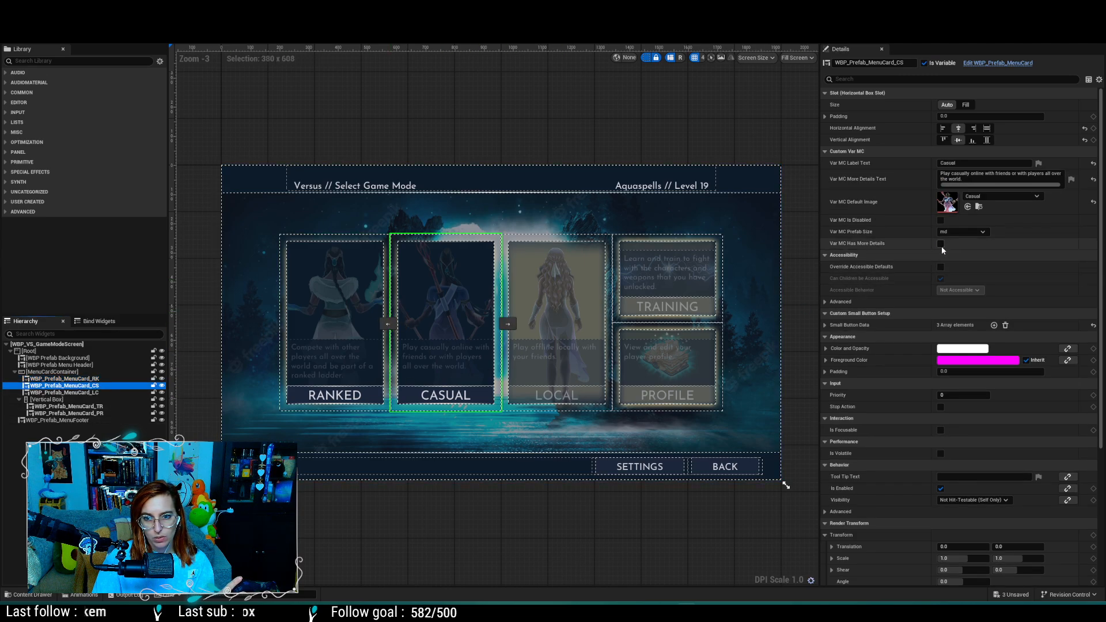
left_click(106, 393)
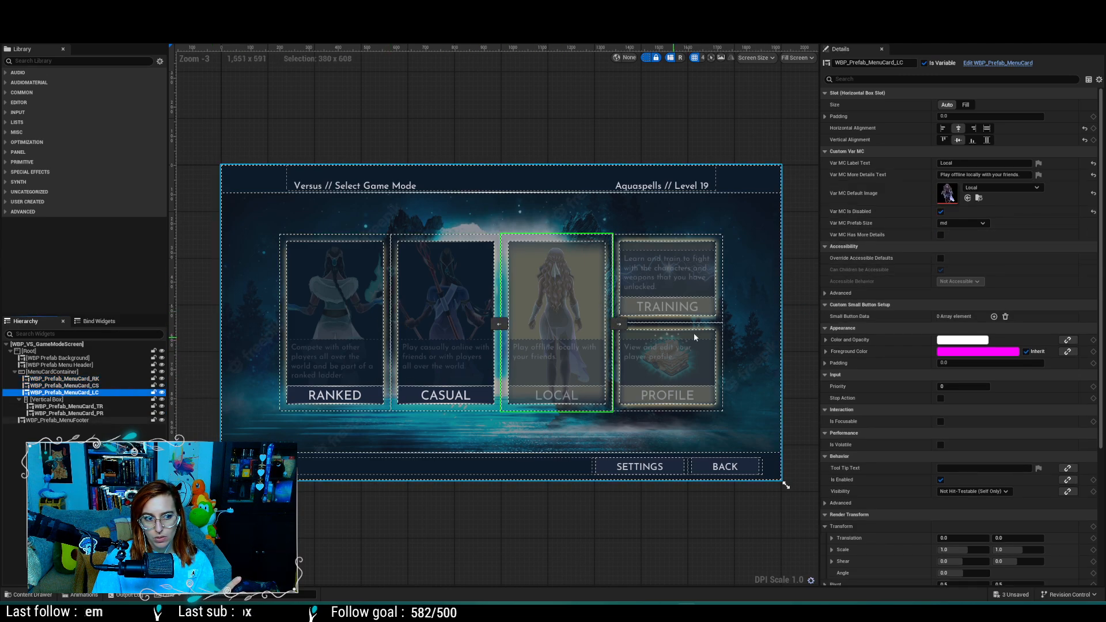
left_click(94, 407)
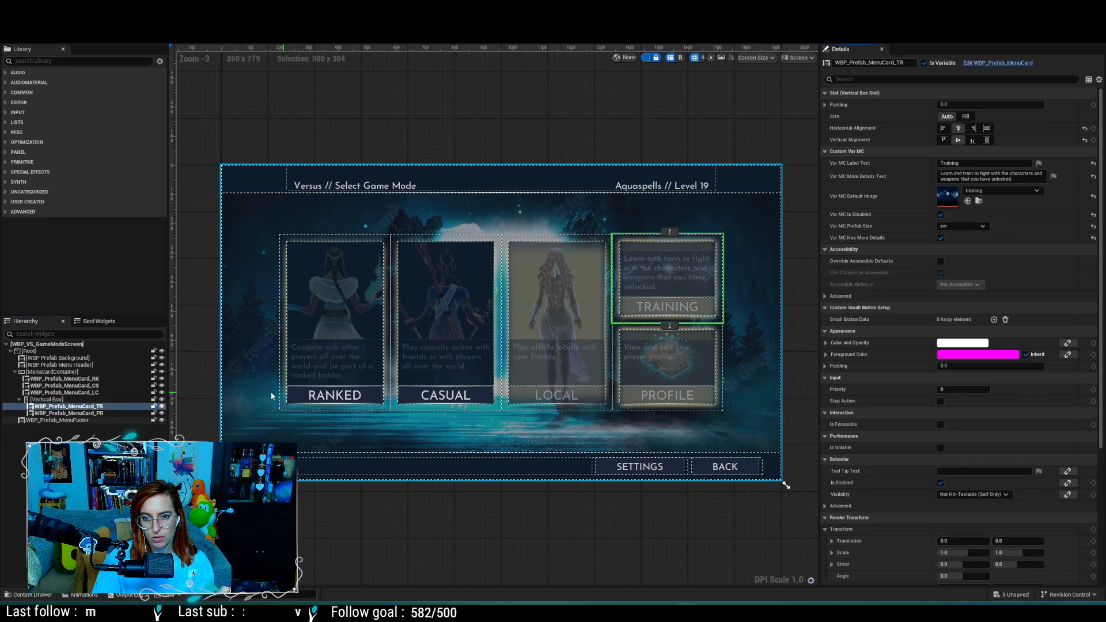
left_click(69, 414)
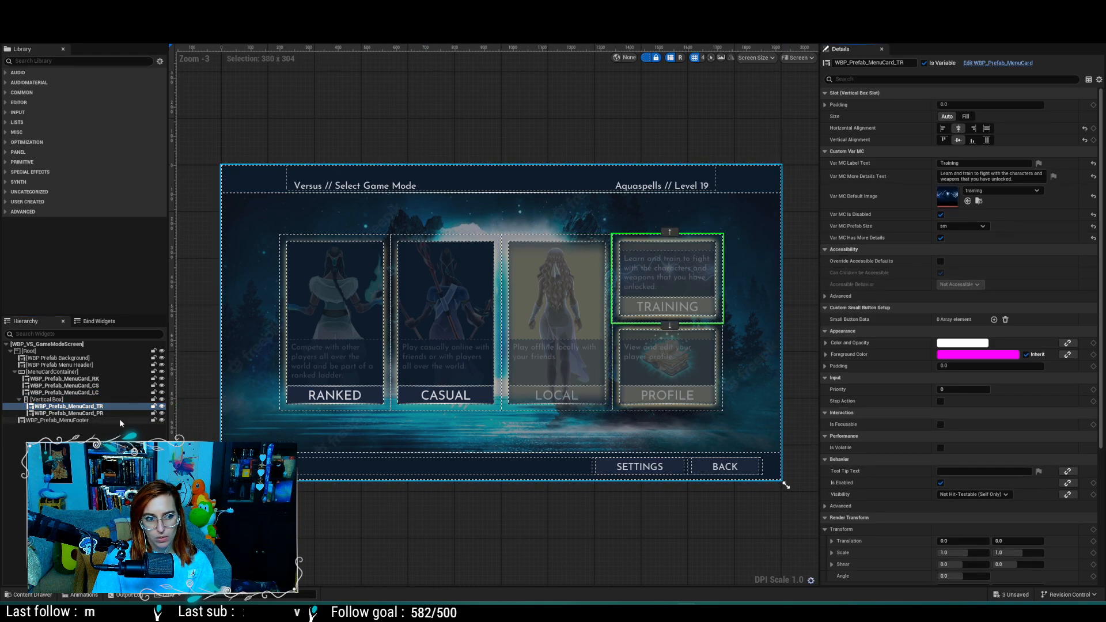
left_click(941, 235)
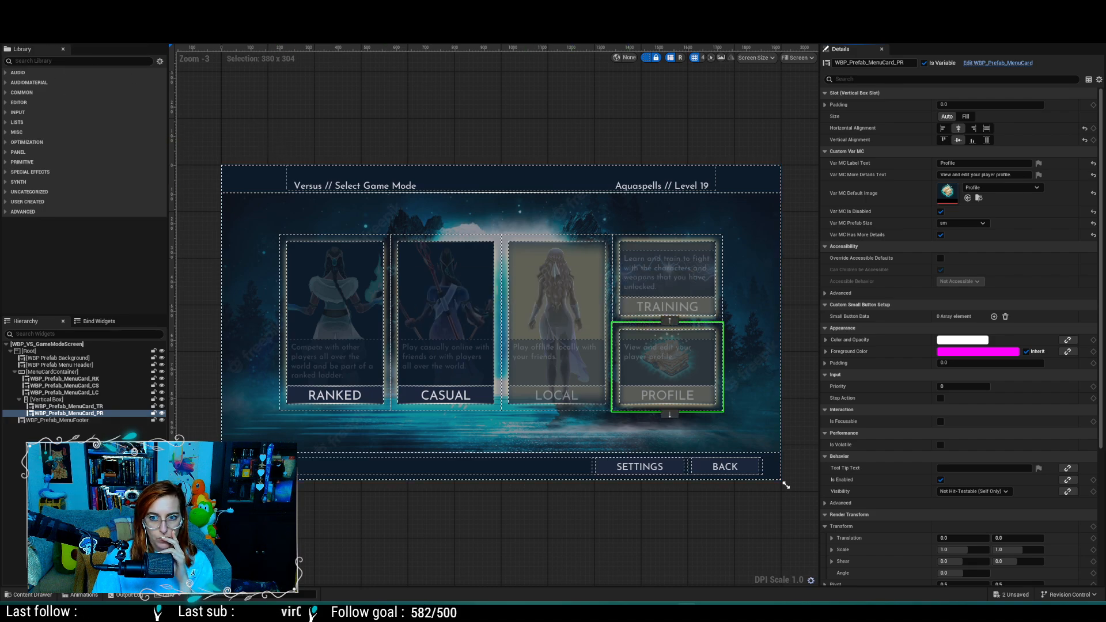
Step: In WBP_MainSettings, clear Var MC More Details Text on the first two menu cards, WBP_Prefab_MenuCard and WBP_Prefab_MenuCard_52
key("ctrl+Tab")
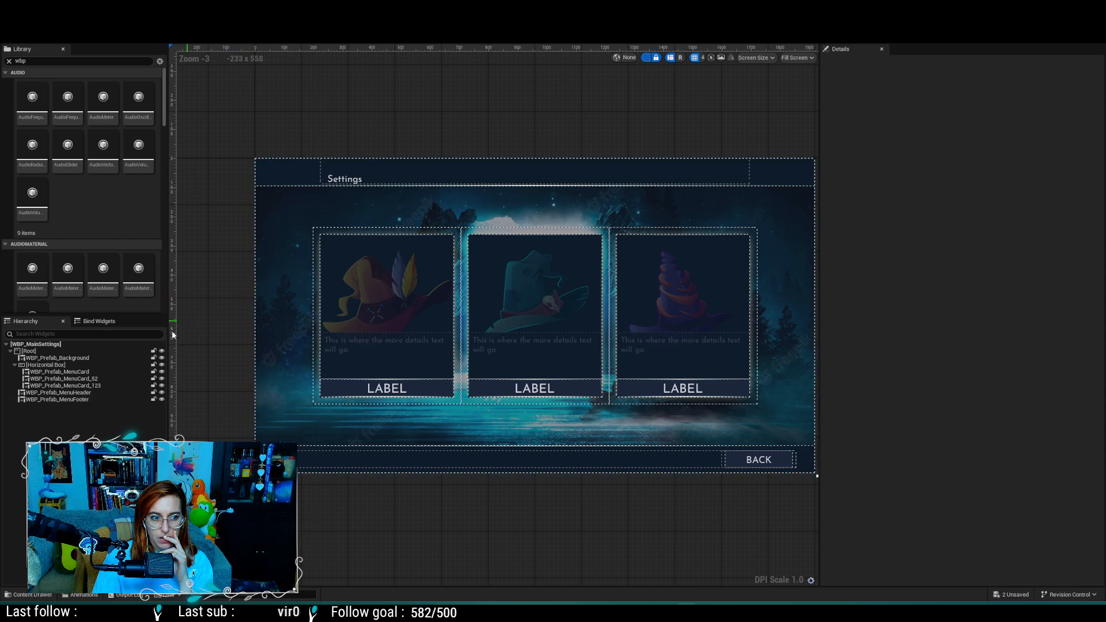
left_click(68, 372)
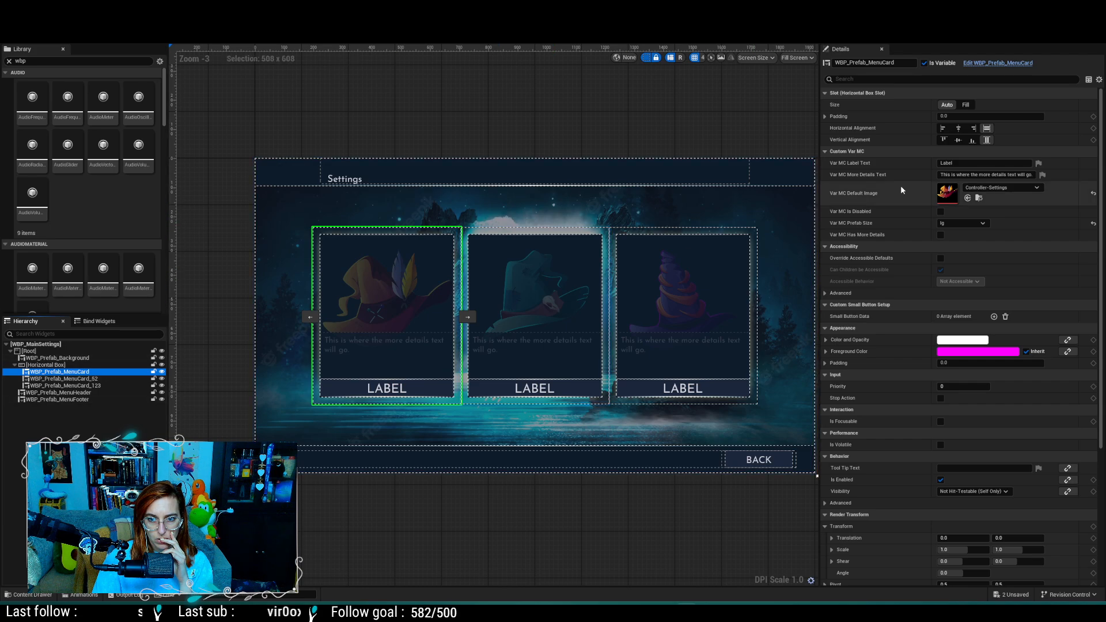
double_click(963, 174)
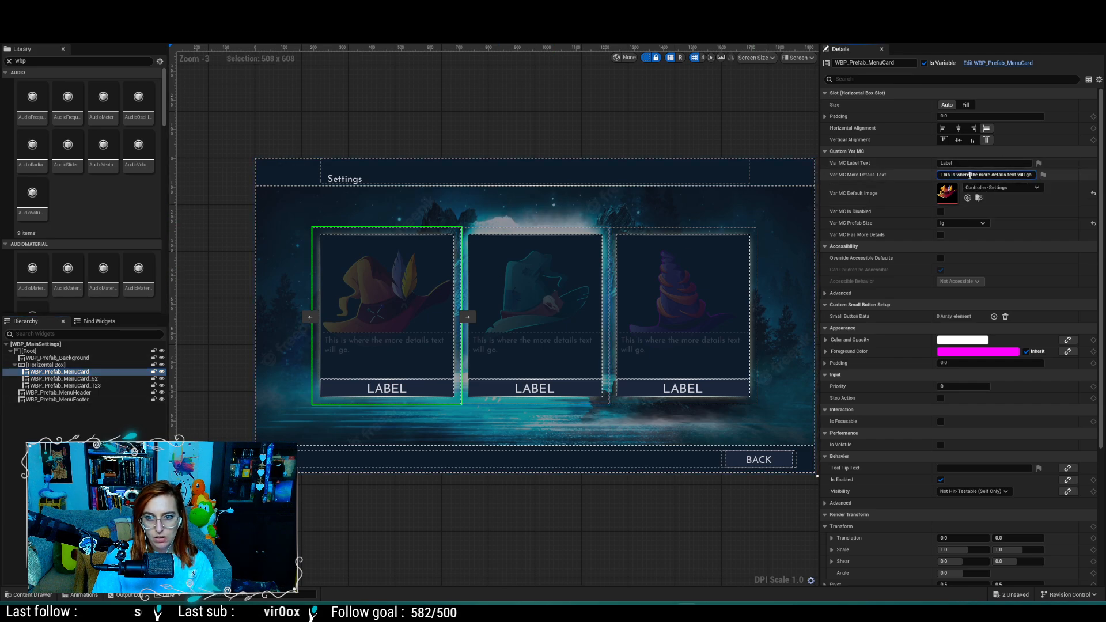
key("ctrl+a")
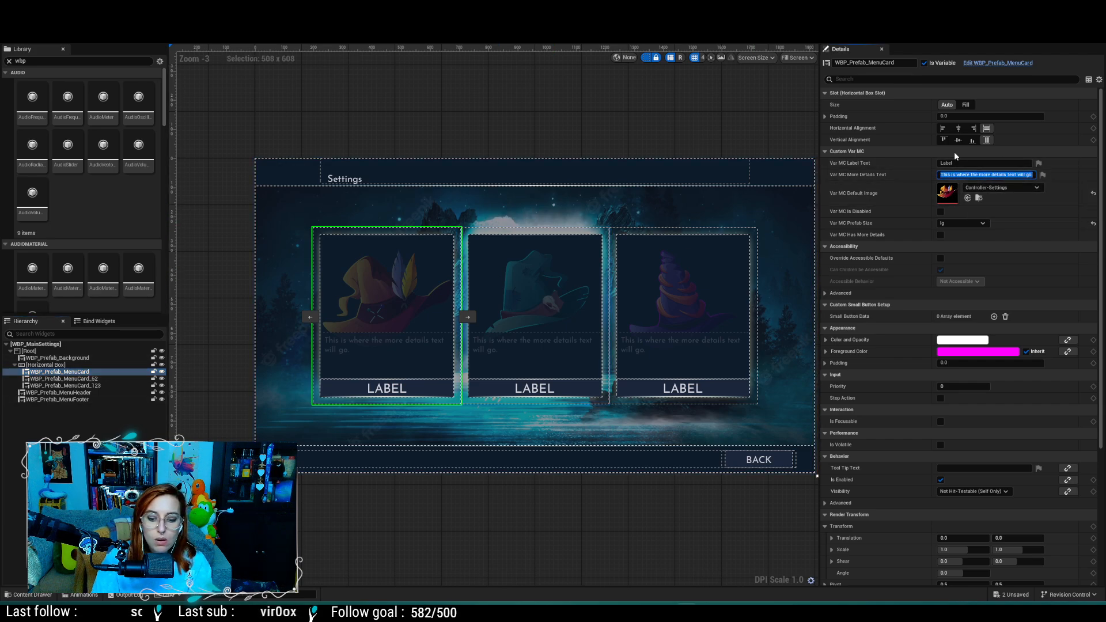
key("BackSpace")
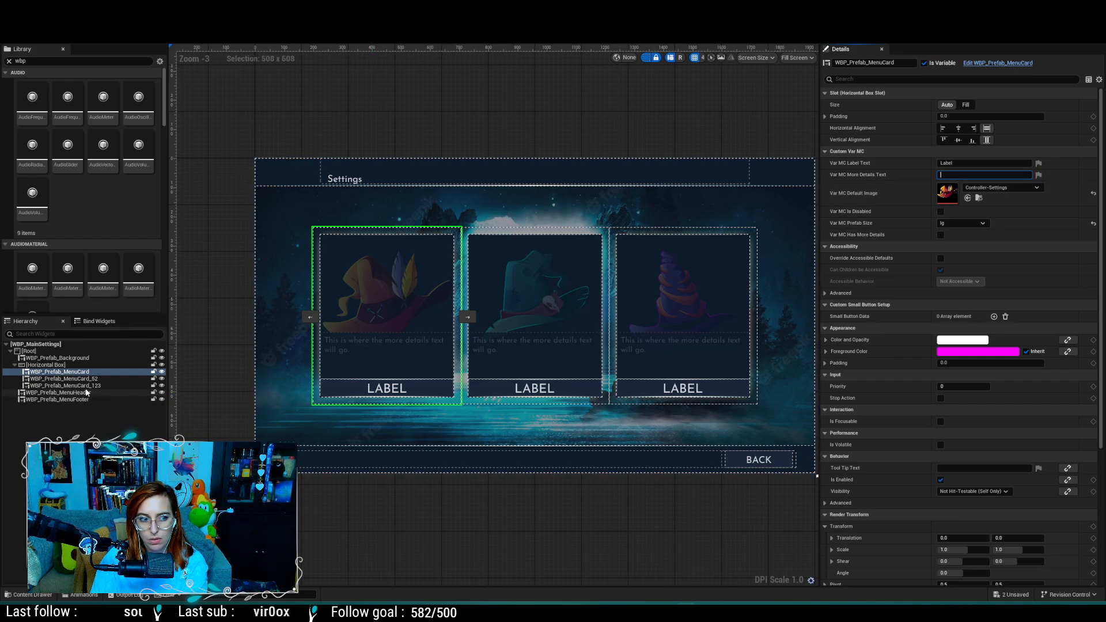
left_click(64, 378)
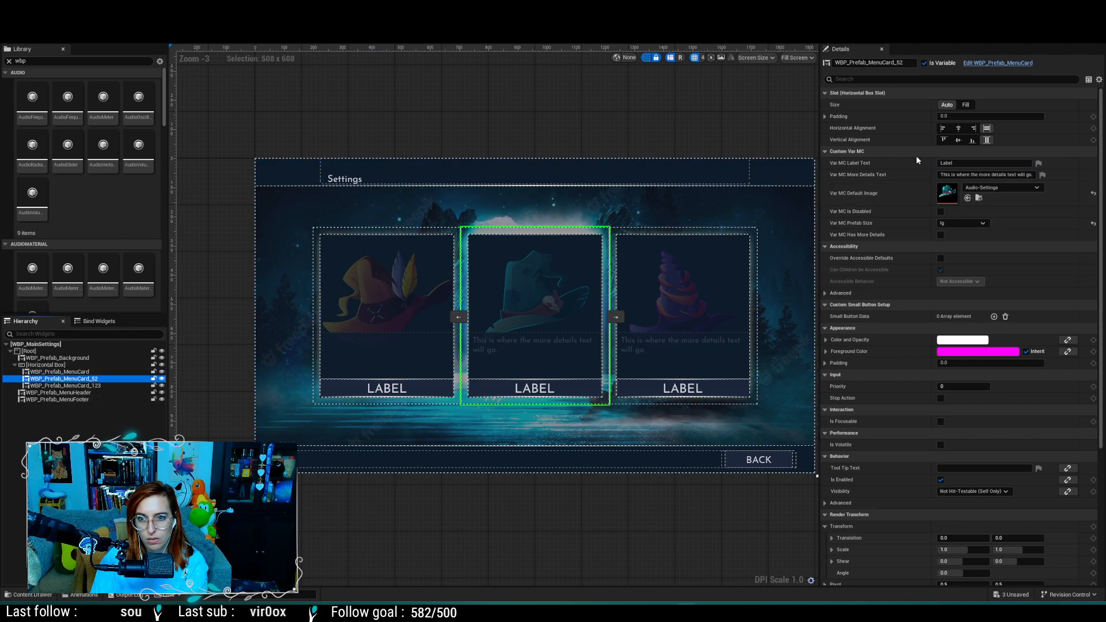
left_click(962, 175)
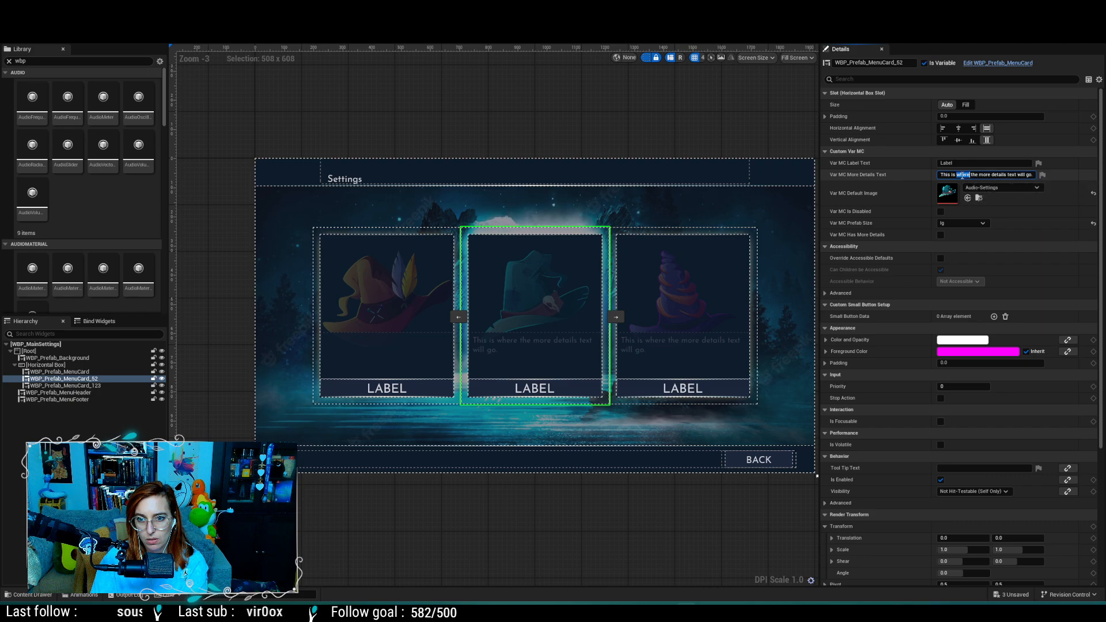
key("ctrl+a")
key("BackSpace")
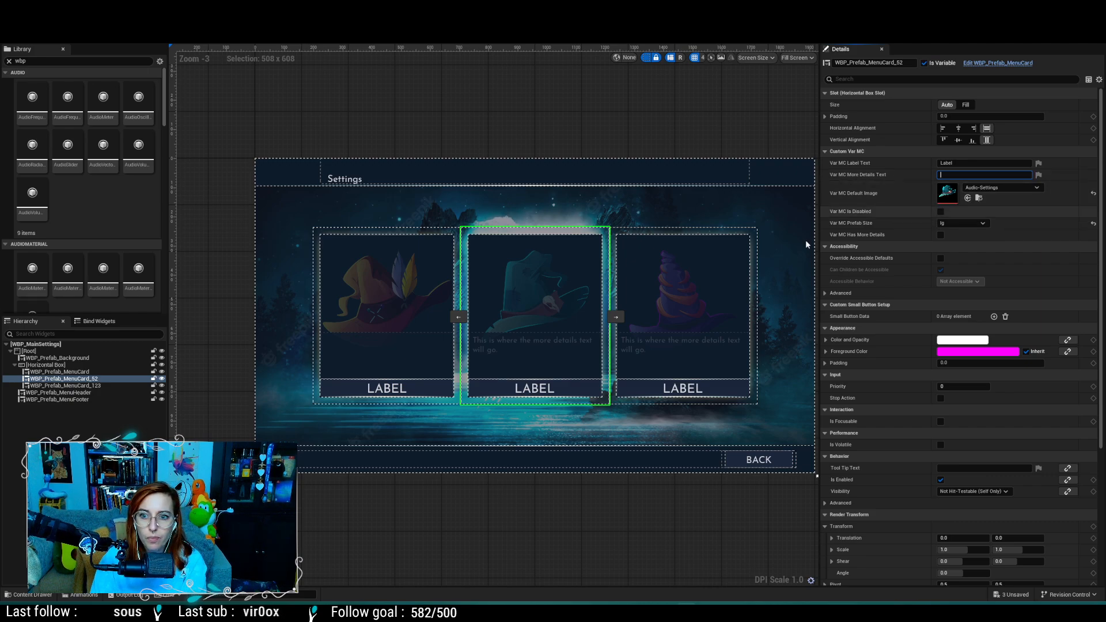
Step: Clear Var MC More Details Text on the third menu card, WBP_Prefab_MenuCard_123, and save the WBP_MainSettings asset
left_click(91, 386)
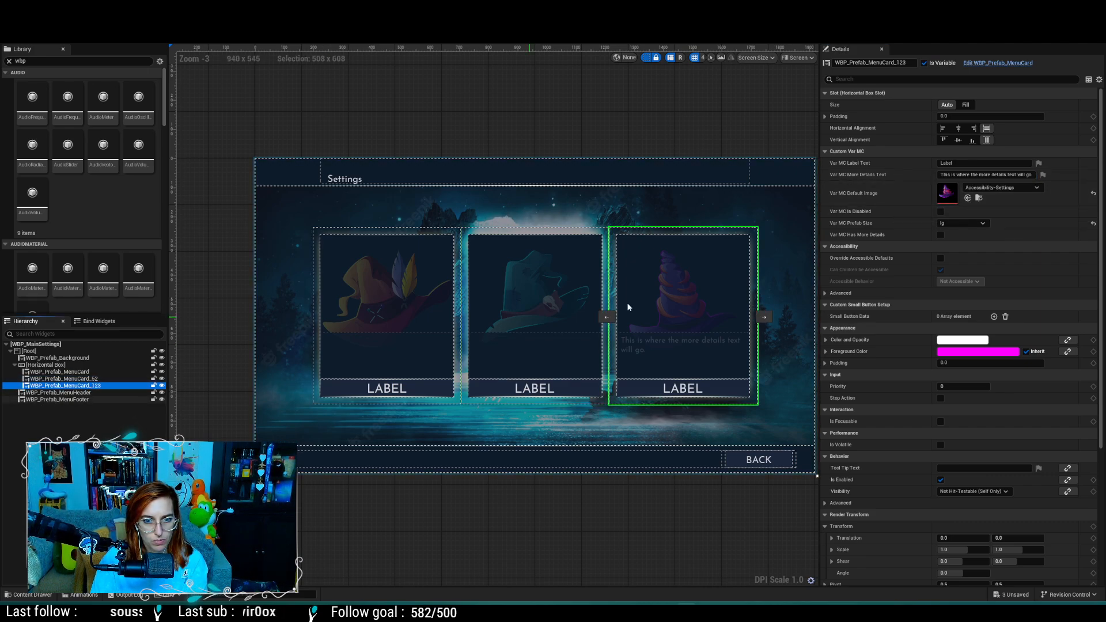
left_click(997, 175)
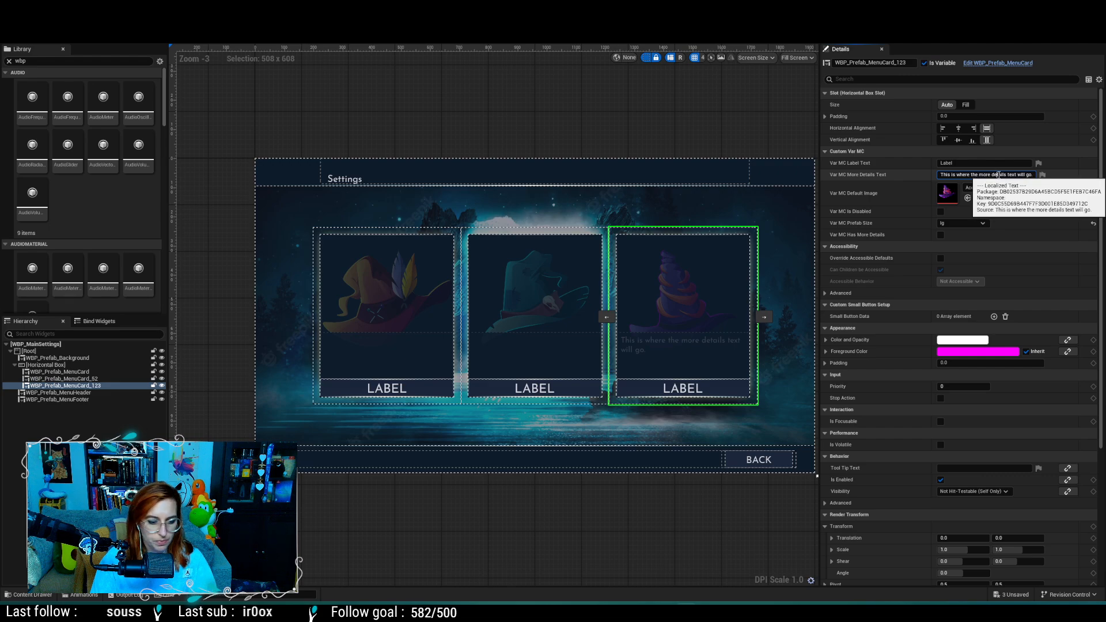
key("ctrl+a")
key("BackSpace")
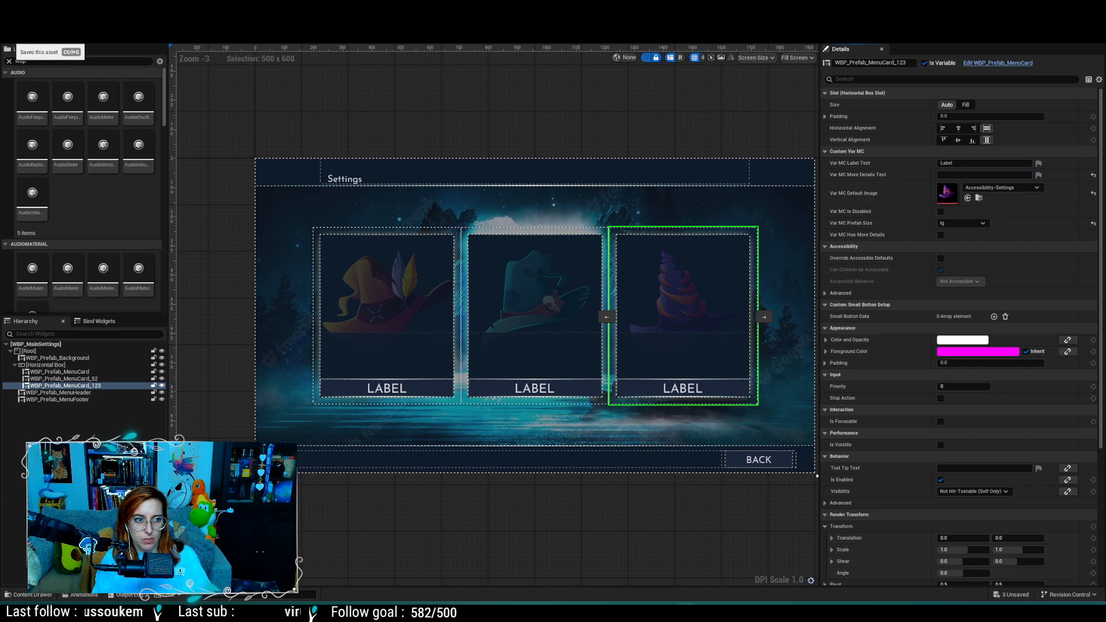
left_click(9, 36)
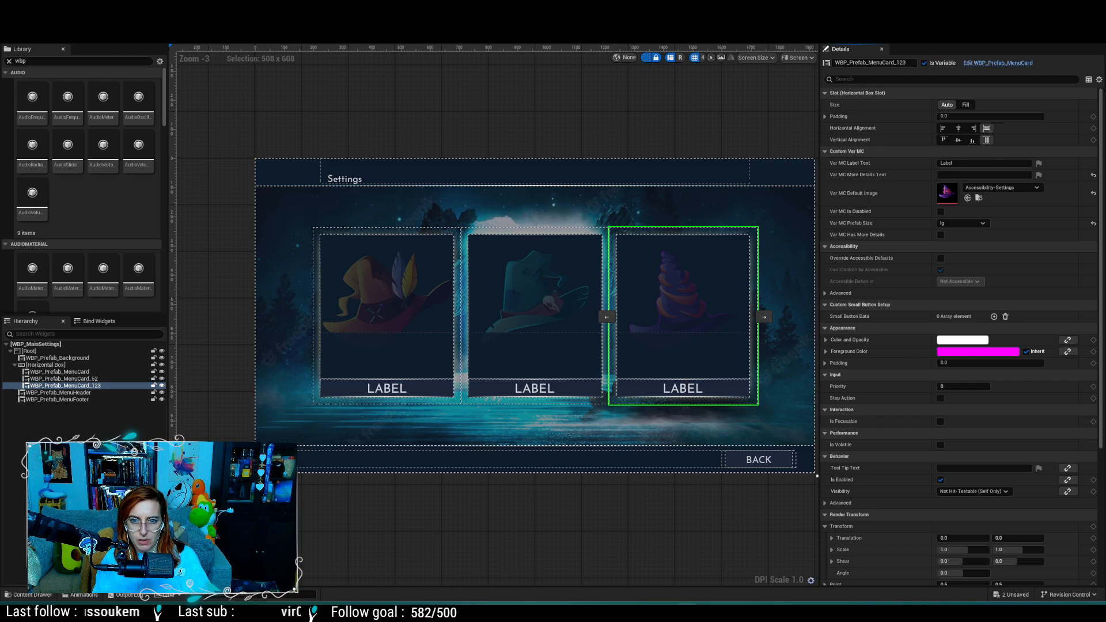
Step: Check the Var_MC_HasMoreDetails variable's settings in the WBP_Prefab_MenuCard event graph
left_click(231, 21)
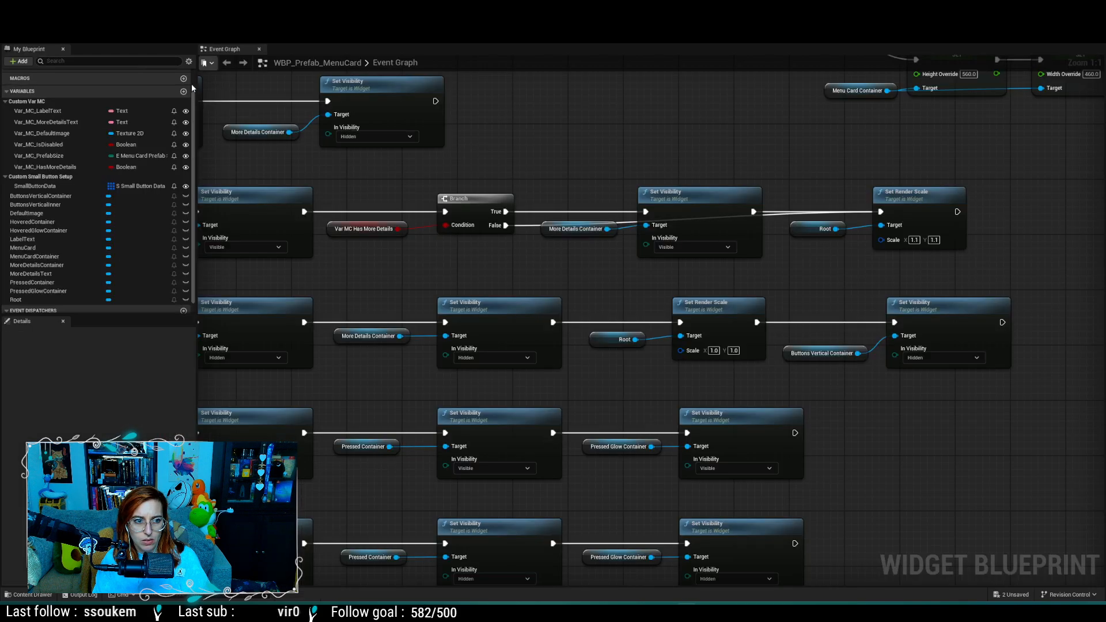
left_click_drag(32, 168, 15, 132)
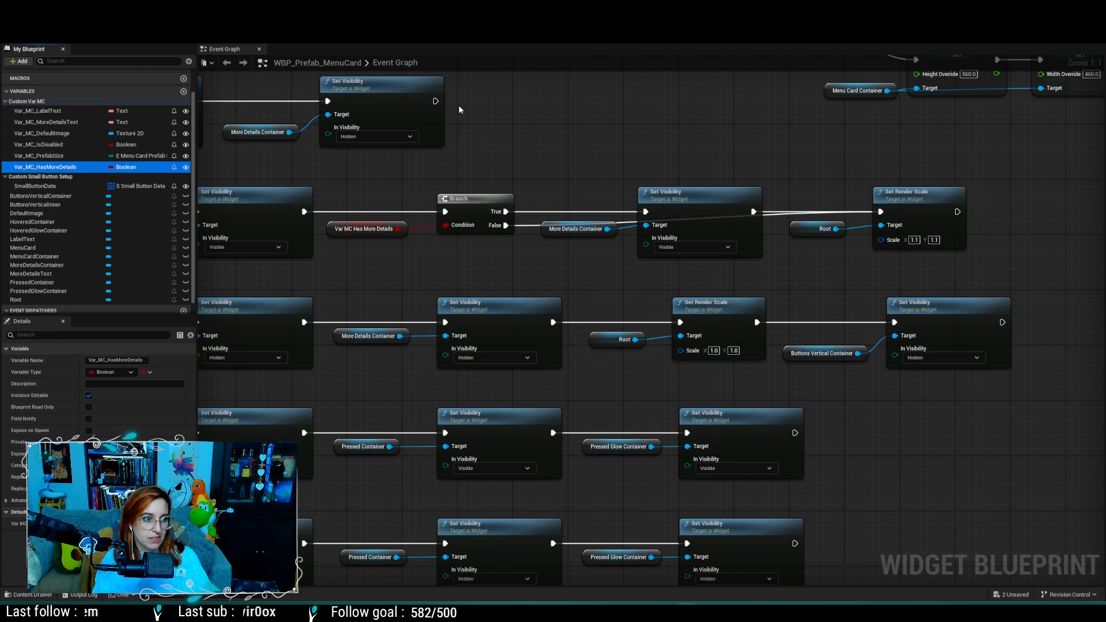
left_click(436, 100)
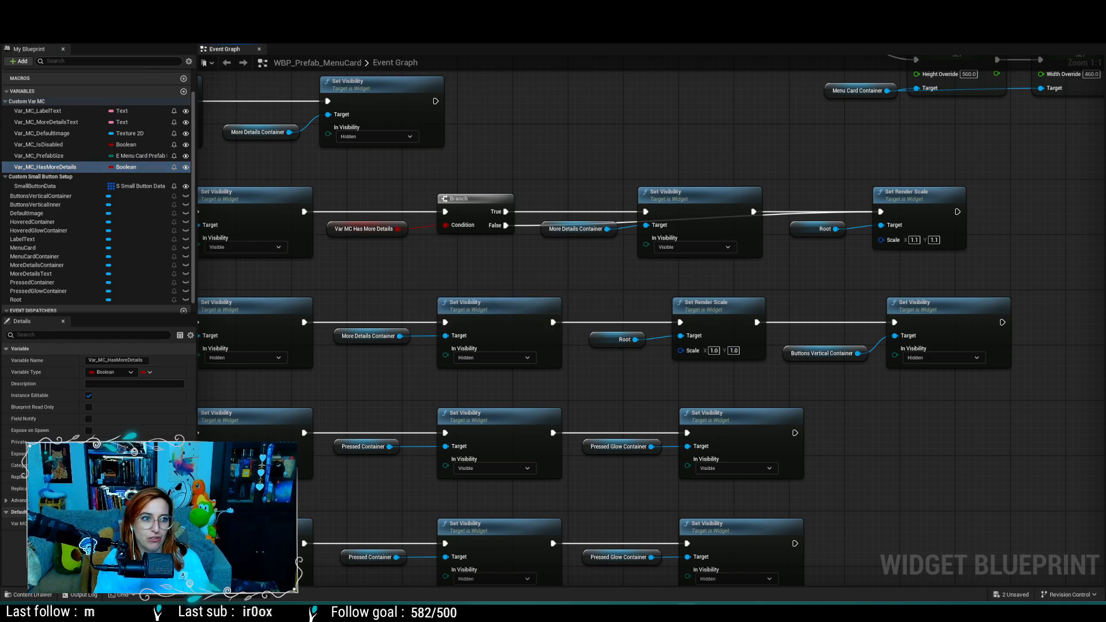
Step: Play the game in the level editor, test the card hover on the Versus and Settings screens, and stop the session
key("ctrl+Tab")
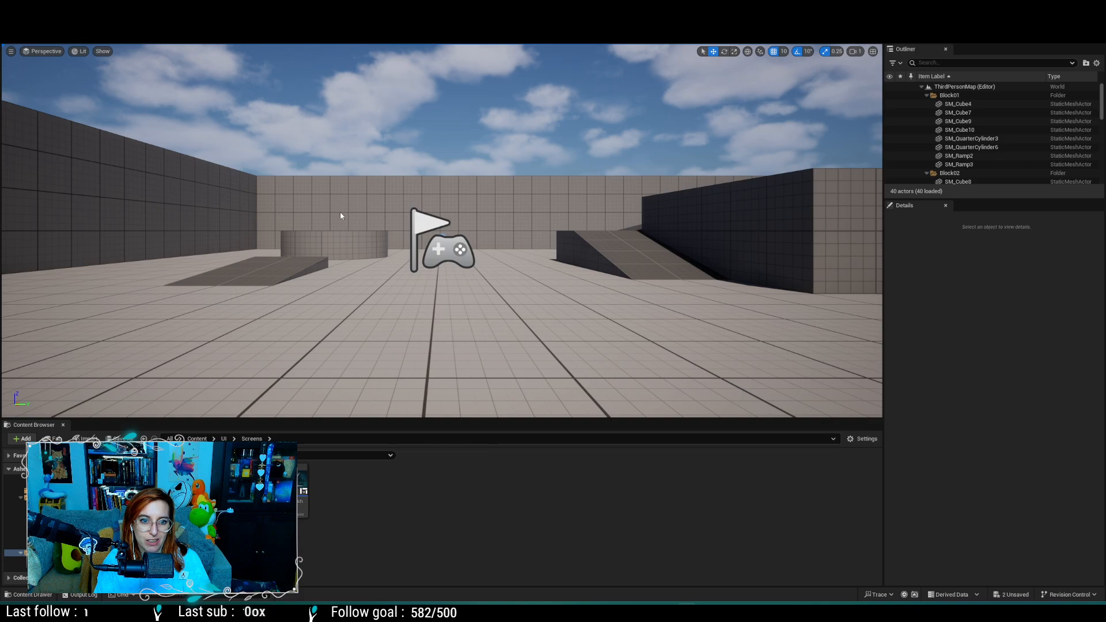
key("alt+p")
left_click(395, 294)
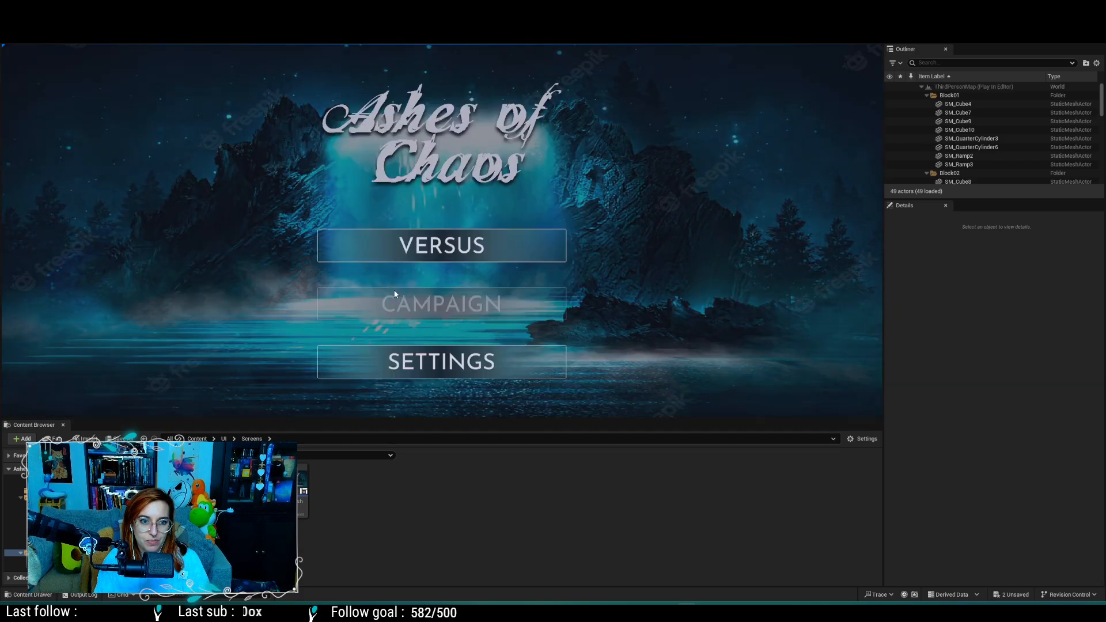
left_click(418, 261)
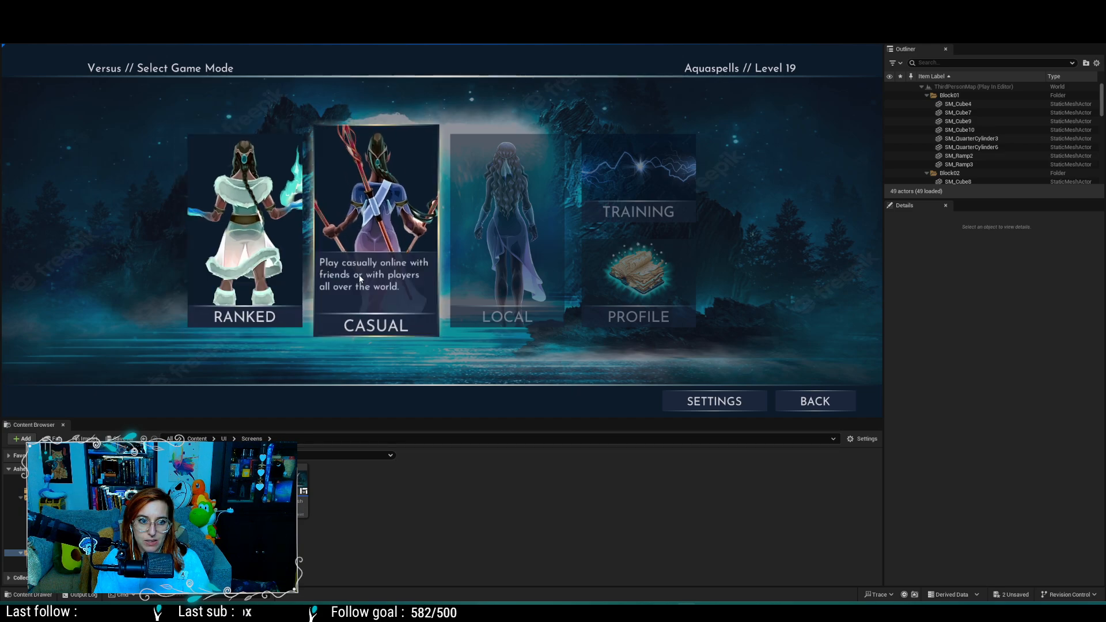
left_click(730, 402)
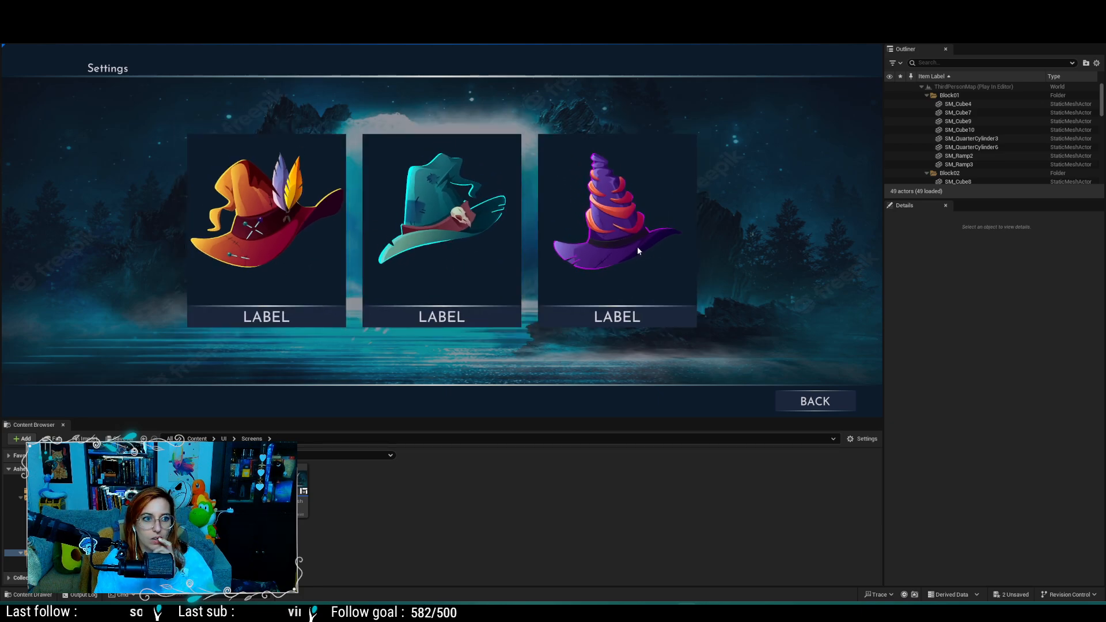
key("Escape")
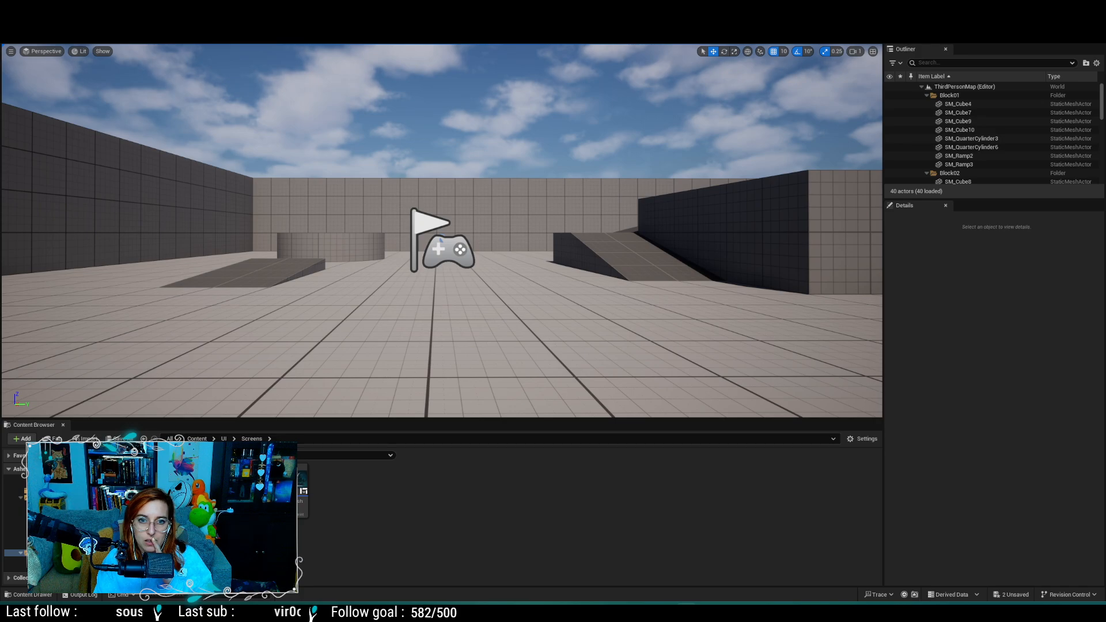
Step: In the WBP_Prefab_MenuCard designer, enable Size To Content on LabelContainer and set its Min Desired Height to 64
key("ctrl+Tab")
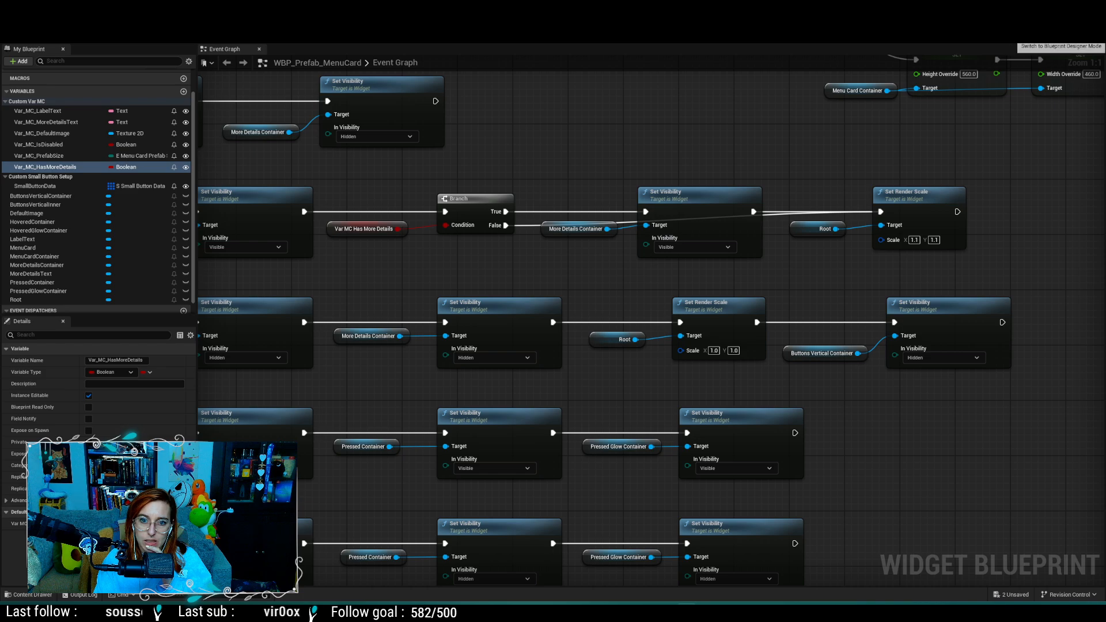
left_click(1038, 35)
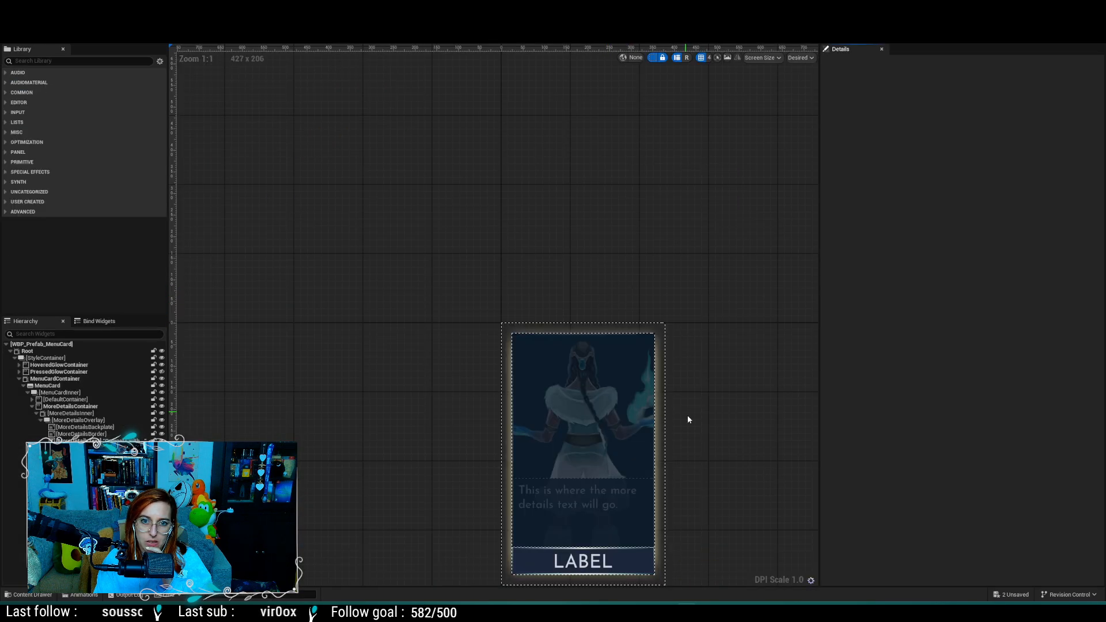
right_click_drag(706, 445, 699, 242)
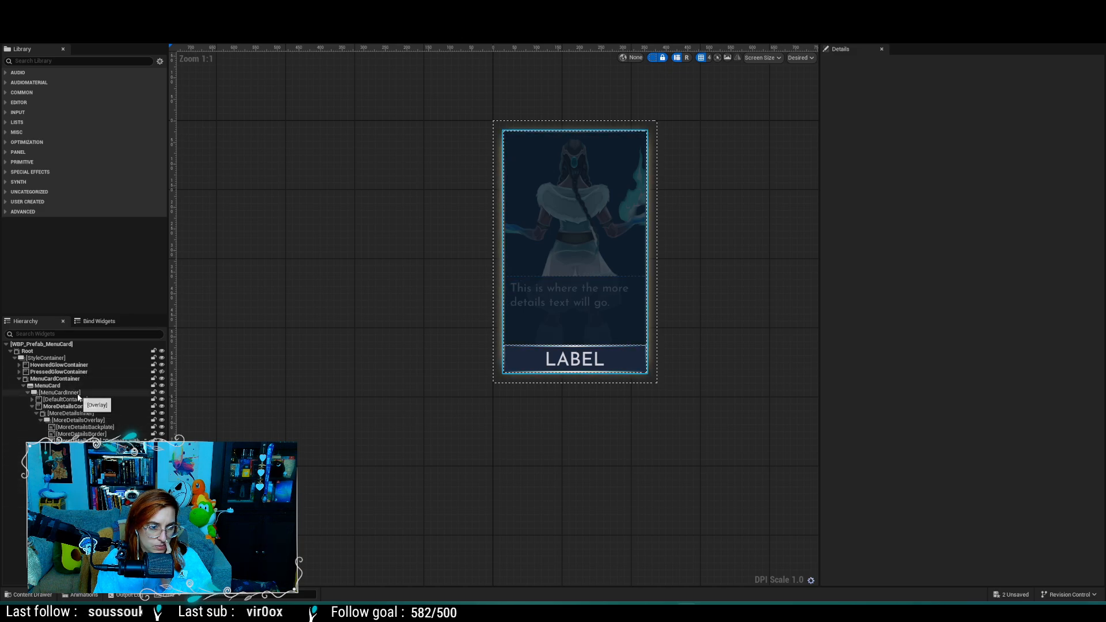
left_click(86, 393)
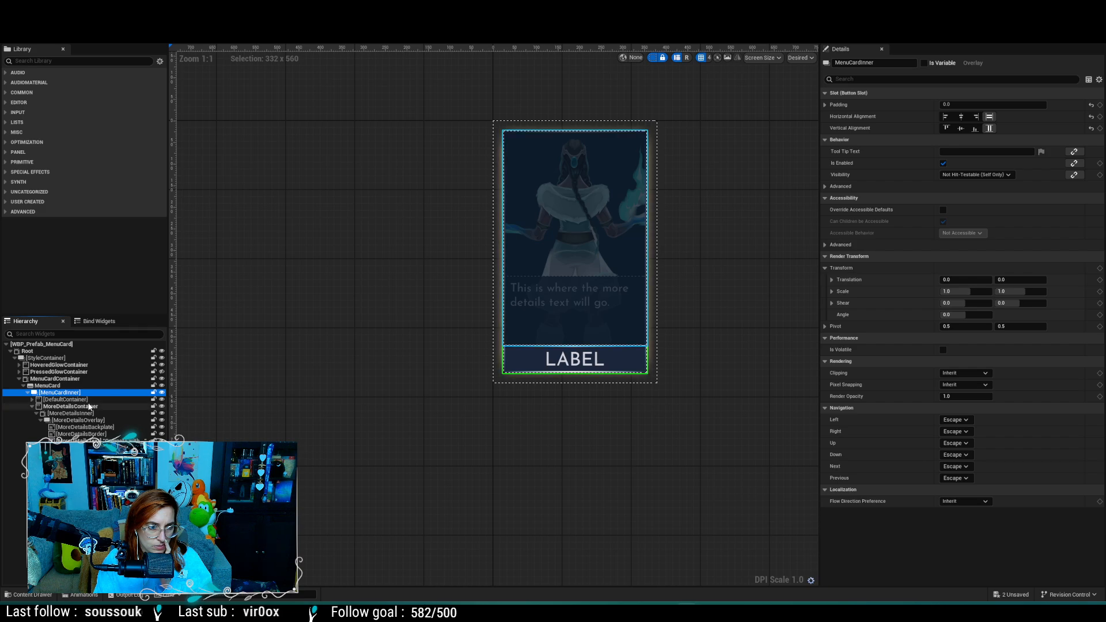
left_click(32, 406)
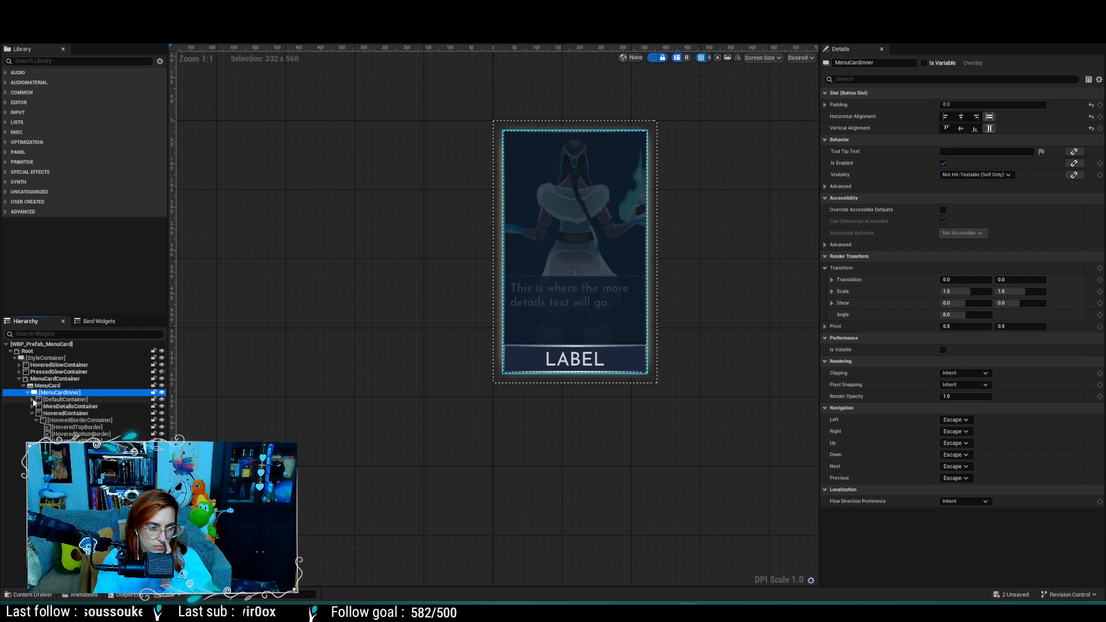
left_click(32, 399)
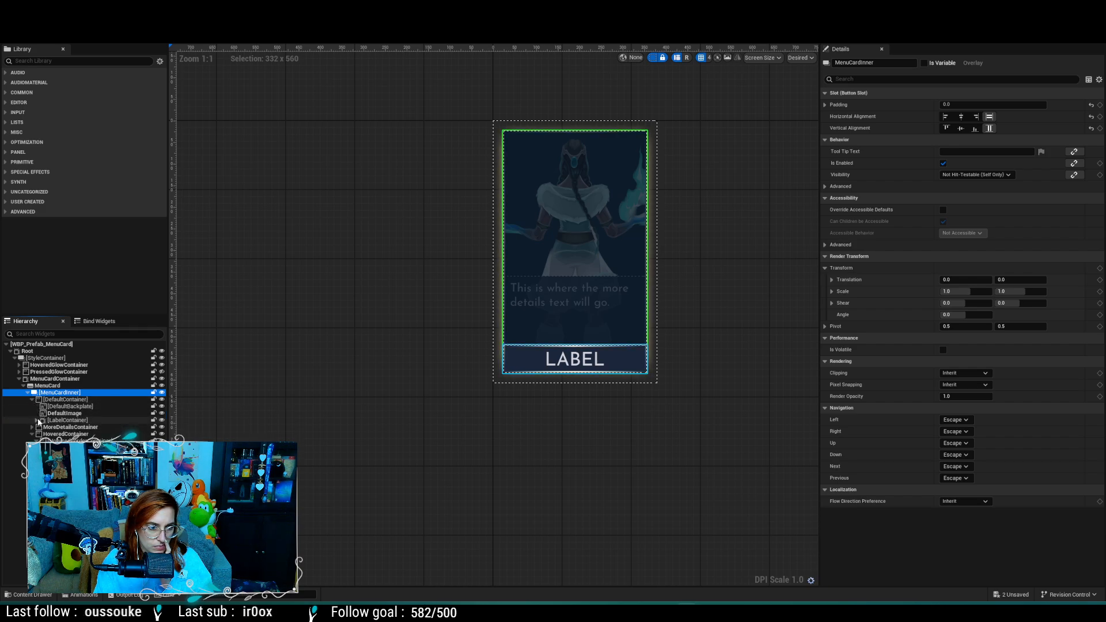
left_click(37, 420)
left_click(79, 421)
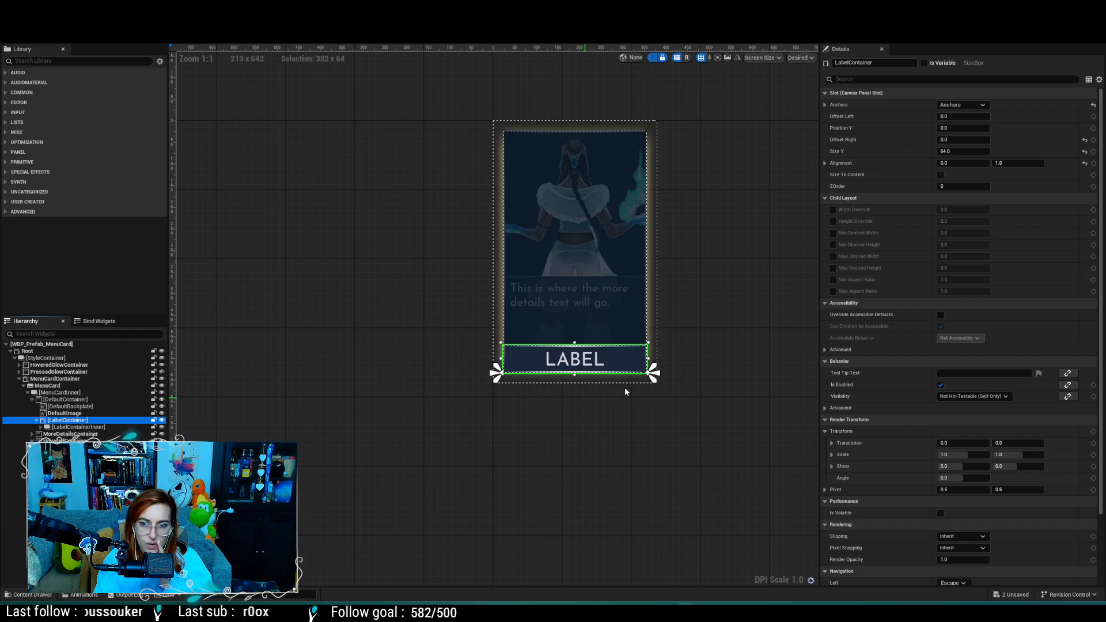
left_click(941, 175)
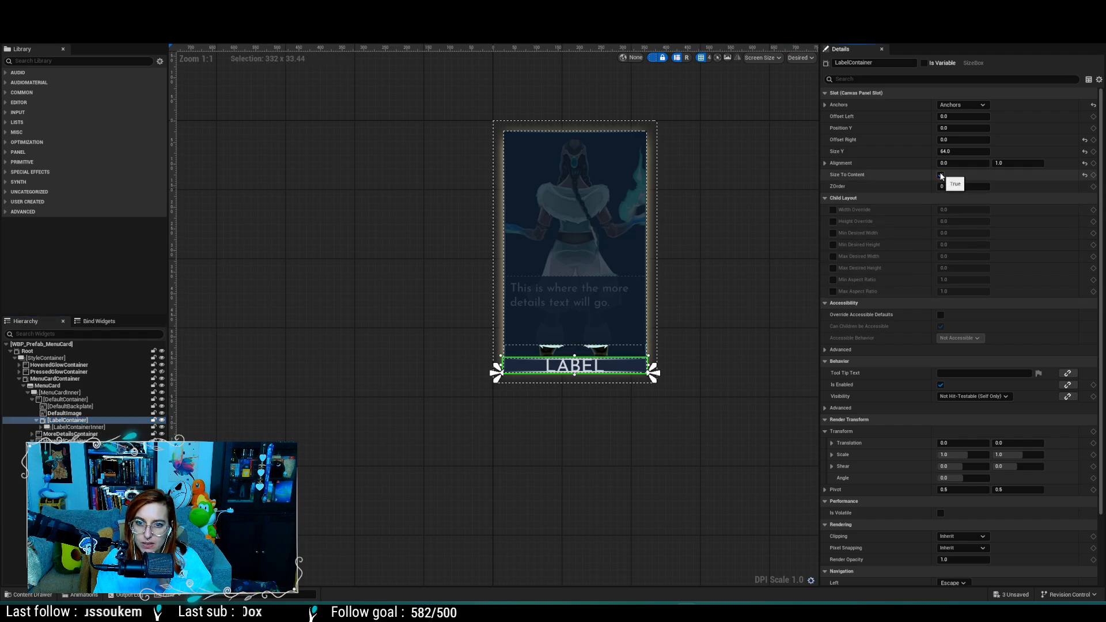
left_click(833, 245)
left_click(987, 244)
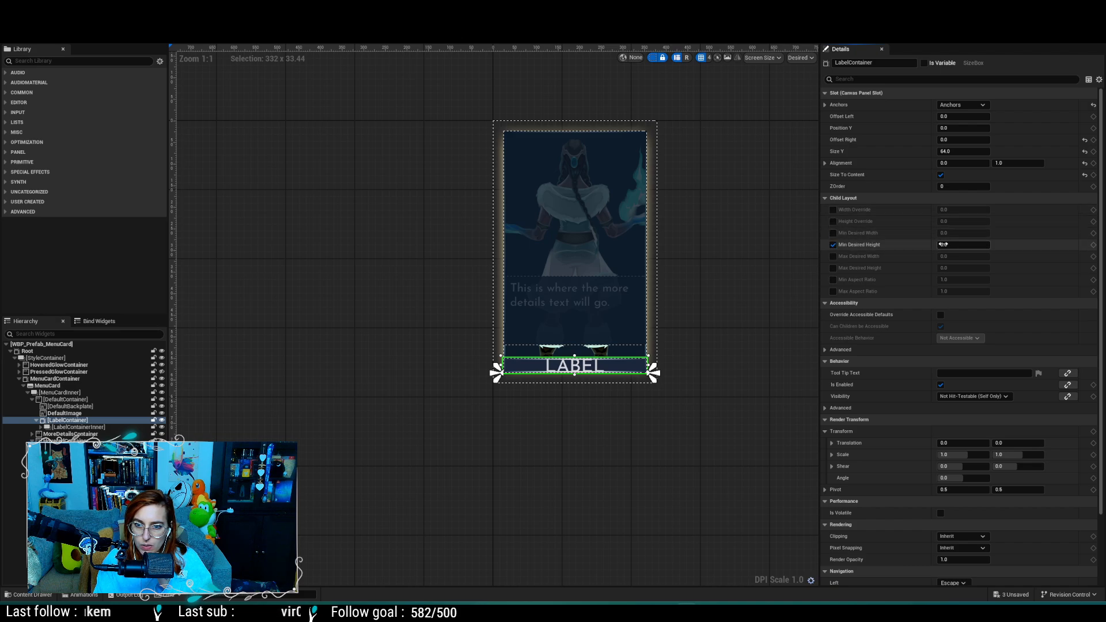
type("64")
key("Return")
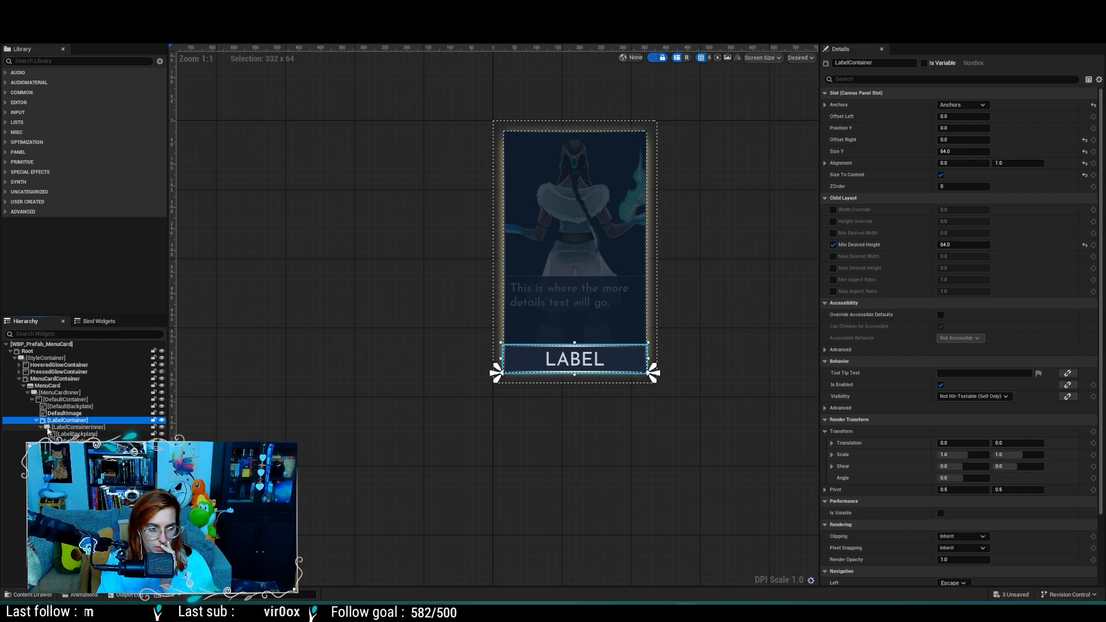
Step: Review the font and brush settings of LabelText inside LabelContainerInner and enable Auto Wrap Text on it
left_click(58, 427)
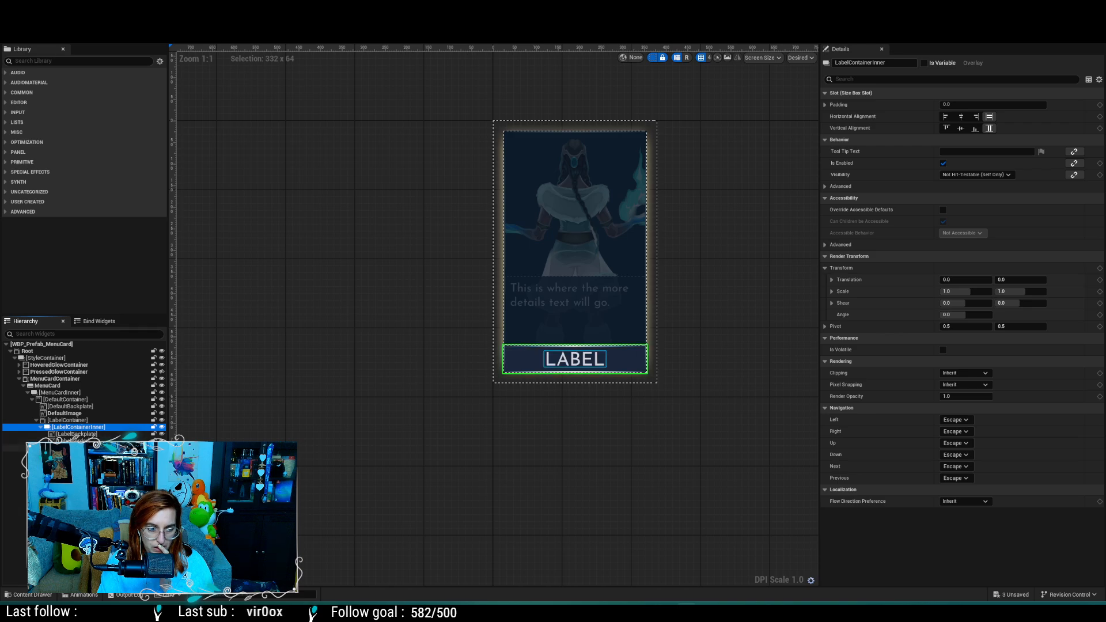
left_click(74, 448)
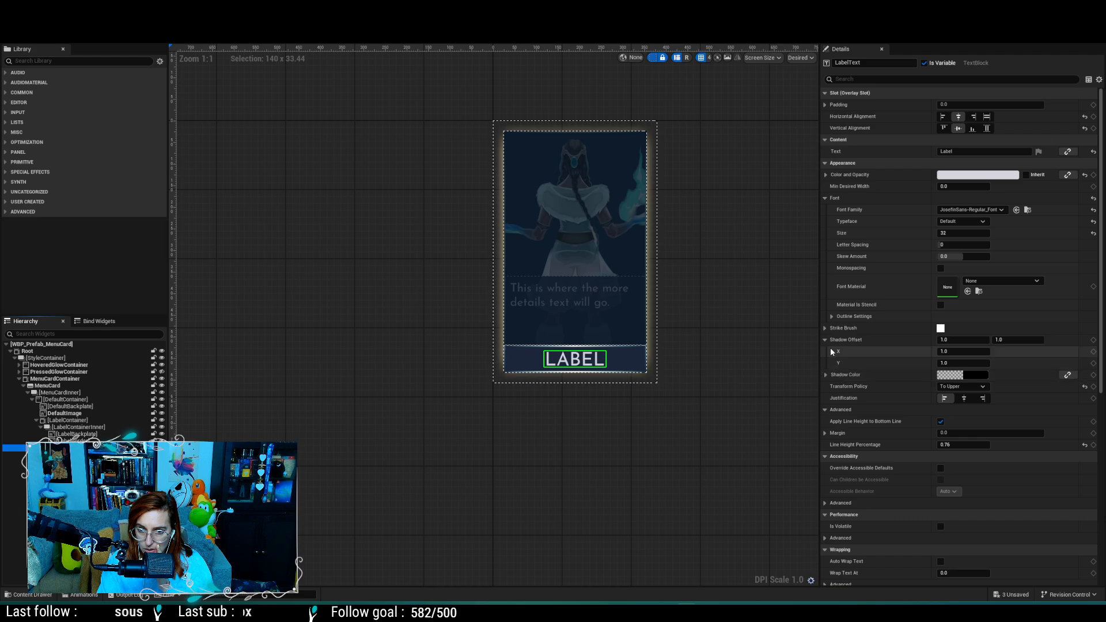
left_click(826, 328)
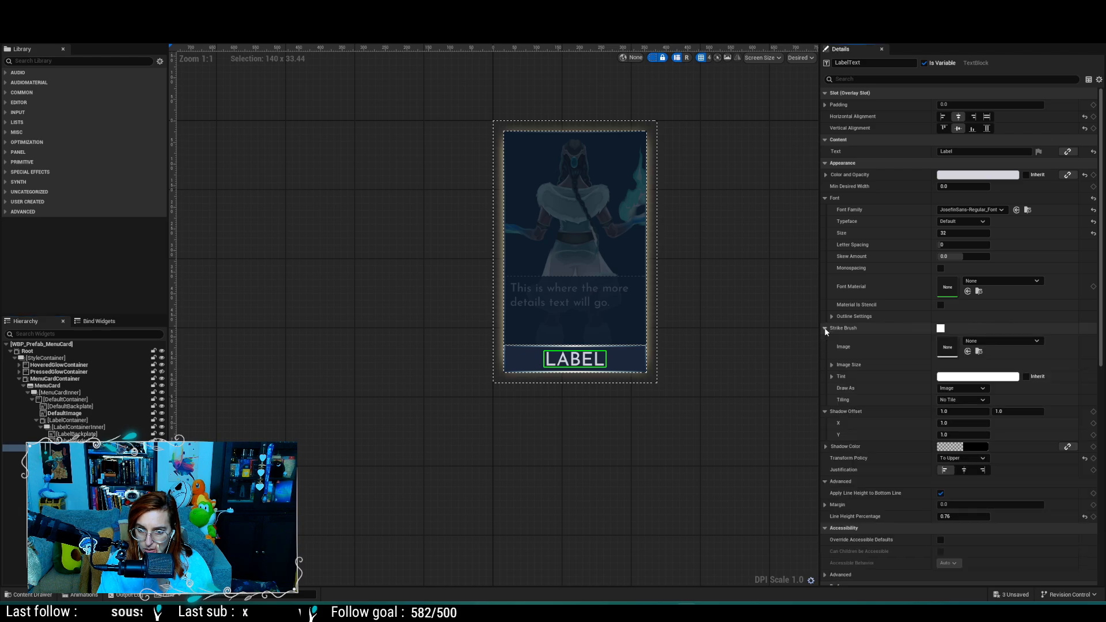
left_click(825, 329)
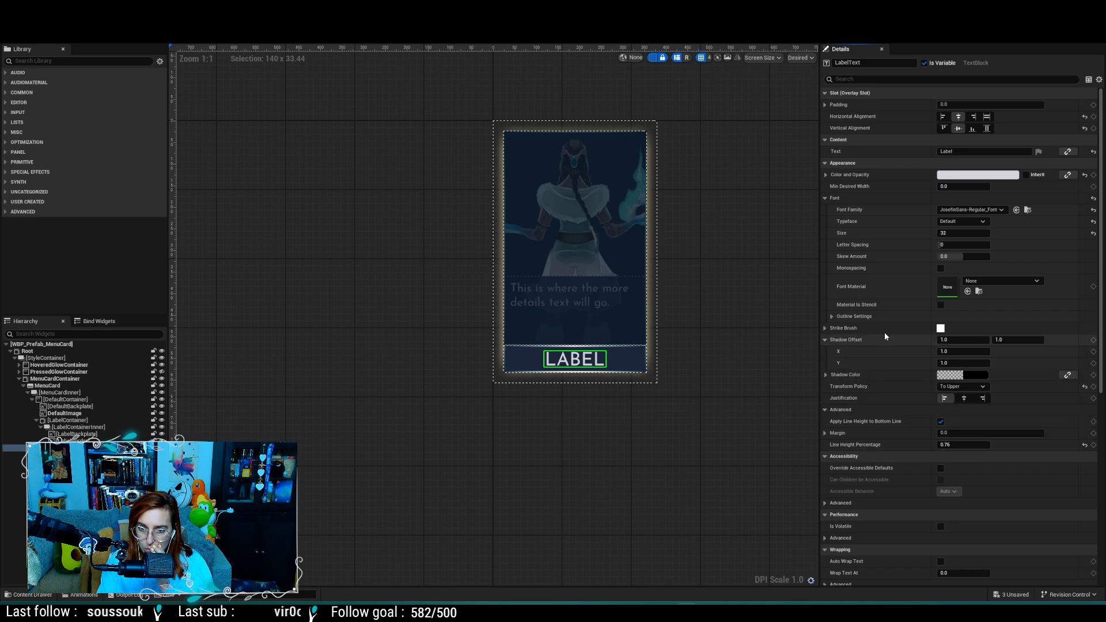
left_click(832, 317)
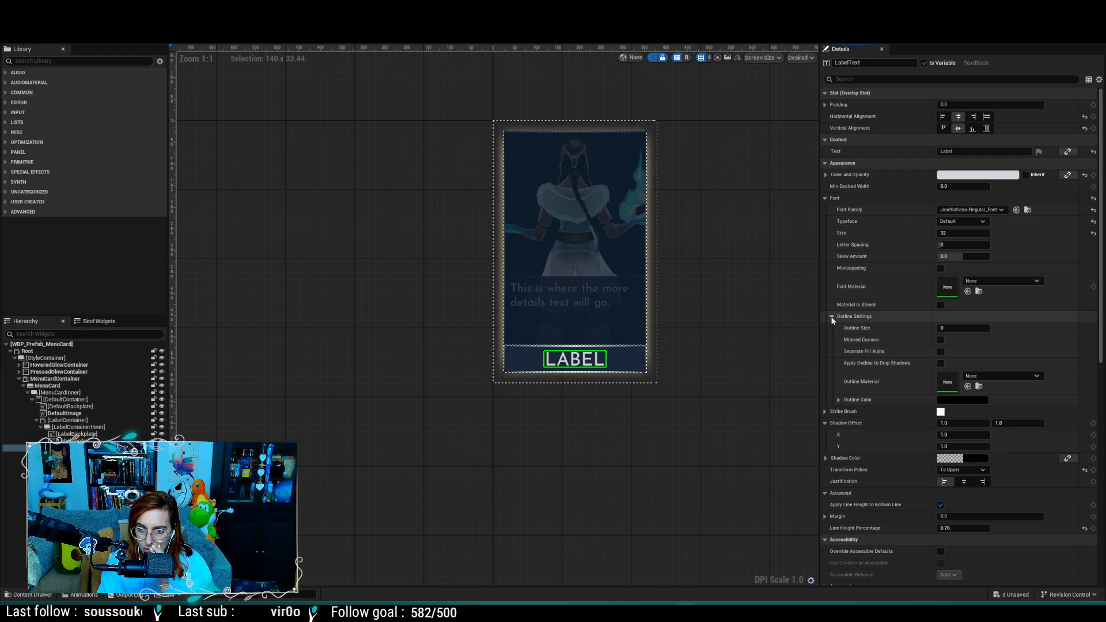
left_click(832, 317)
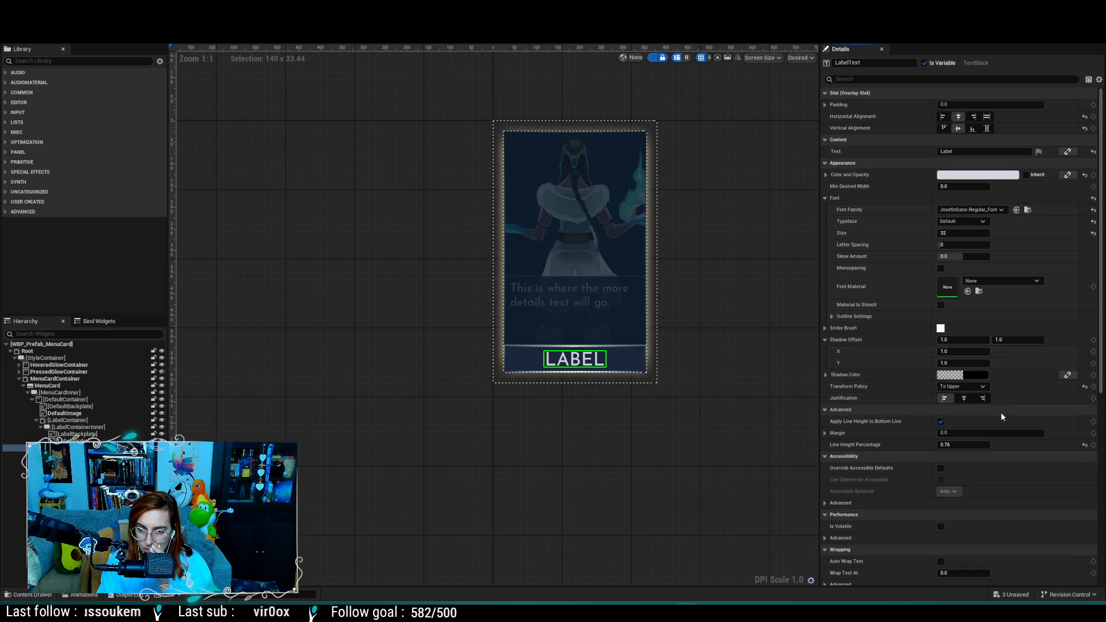
scroll(1002, 417, "down", 3)
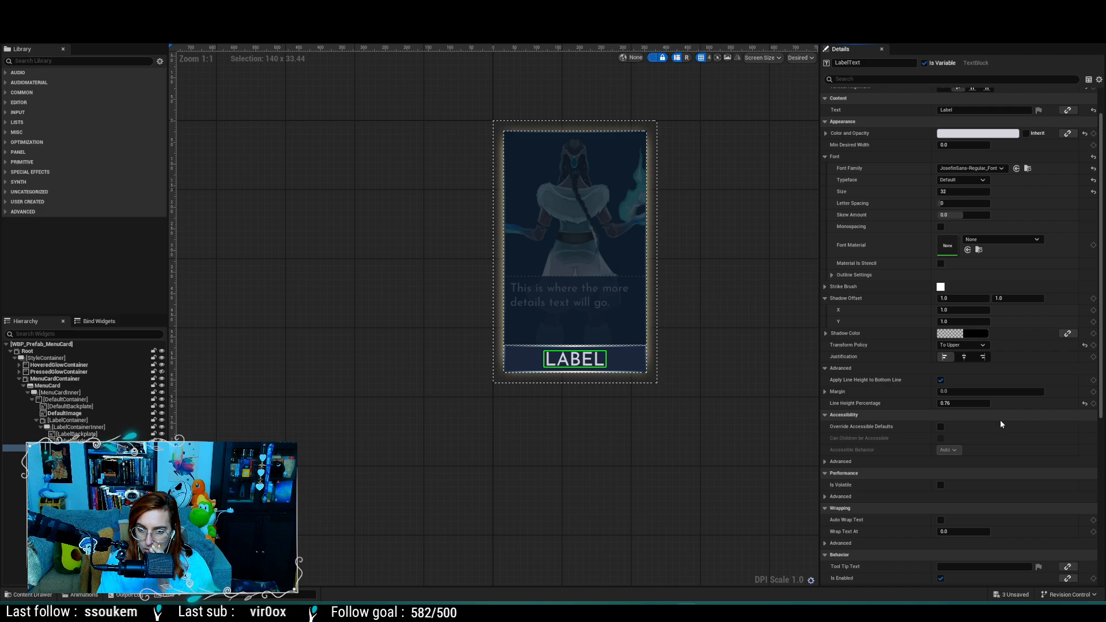
scroll(903, 498, "down", 1)
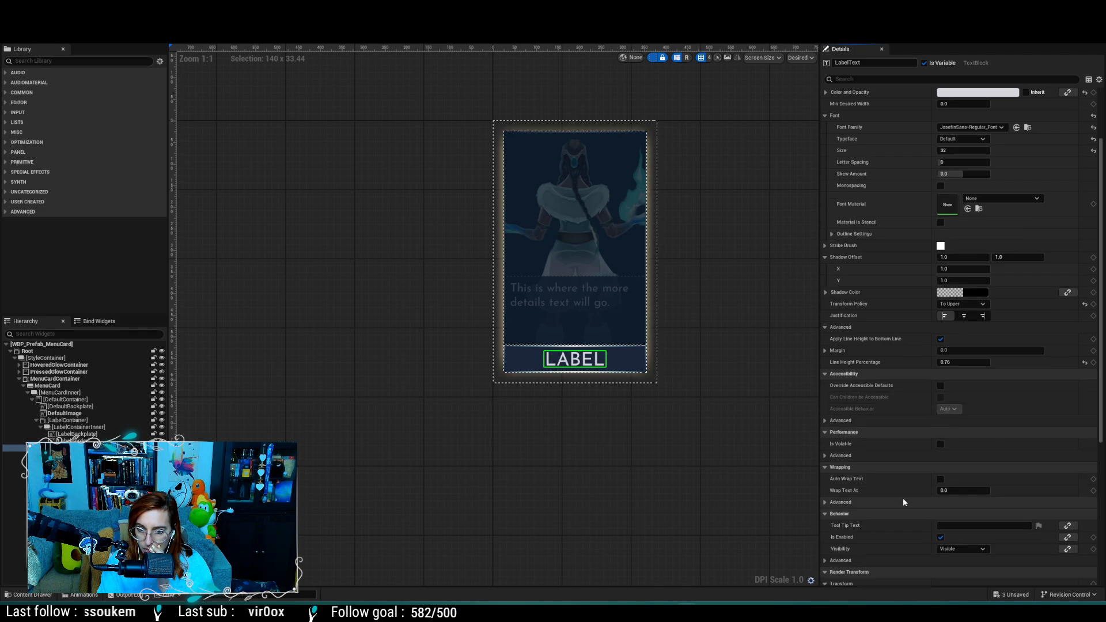
left_click(941, 479)
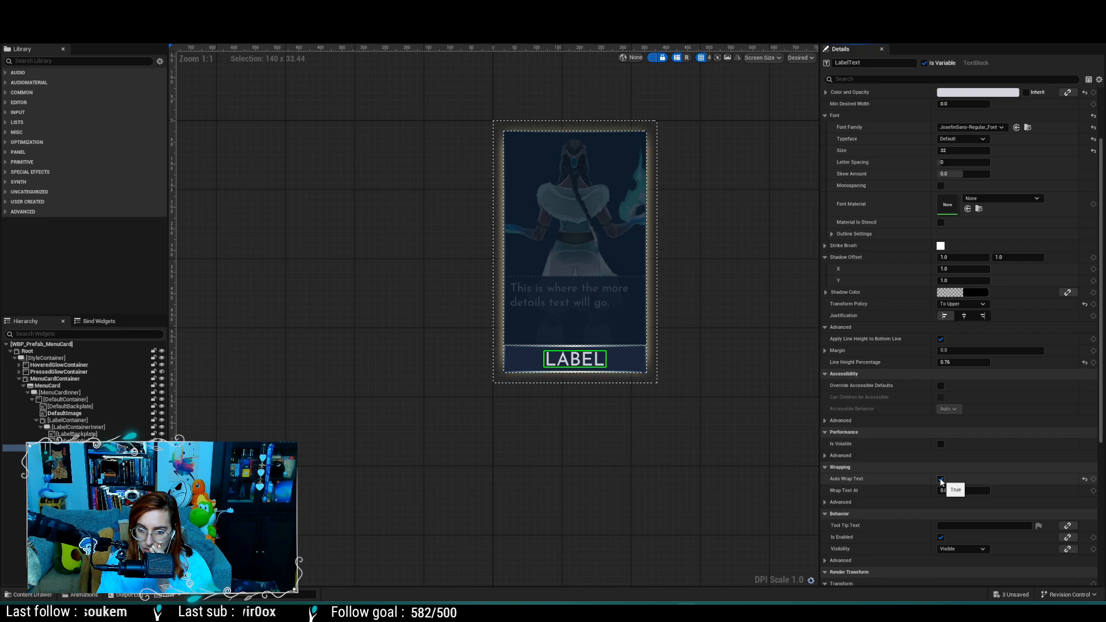
Step: Check LabelText's Wrapping Policy options, keeping Default Wrapping, and save the WBP_Prefab_MenuCard asset
left_click(826, 502)
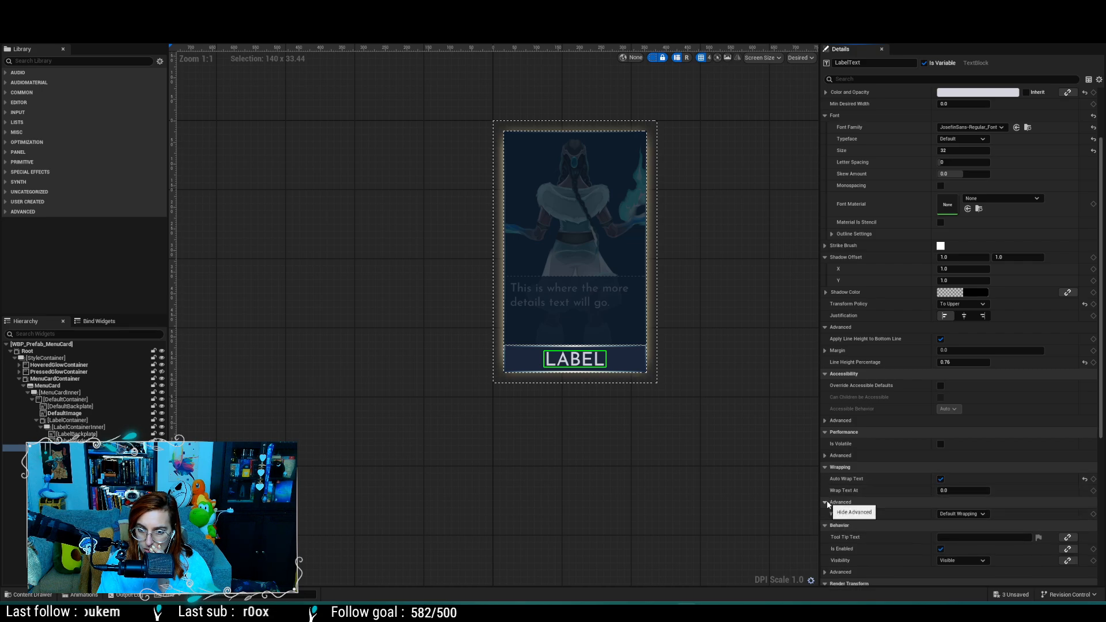
left_click(983, 514)
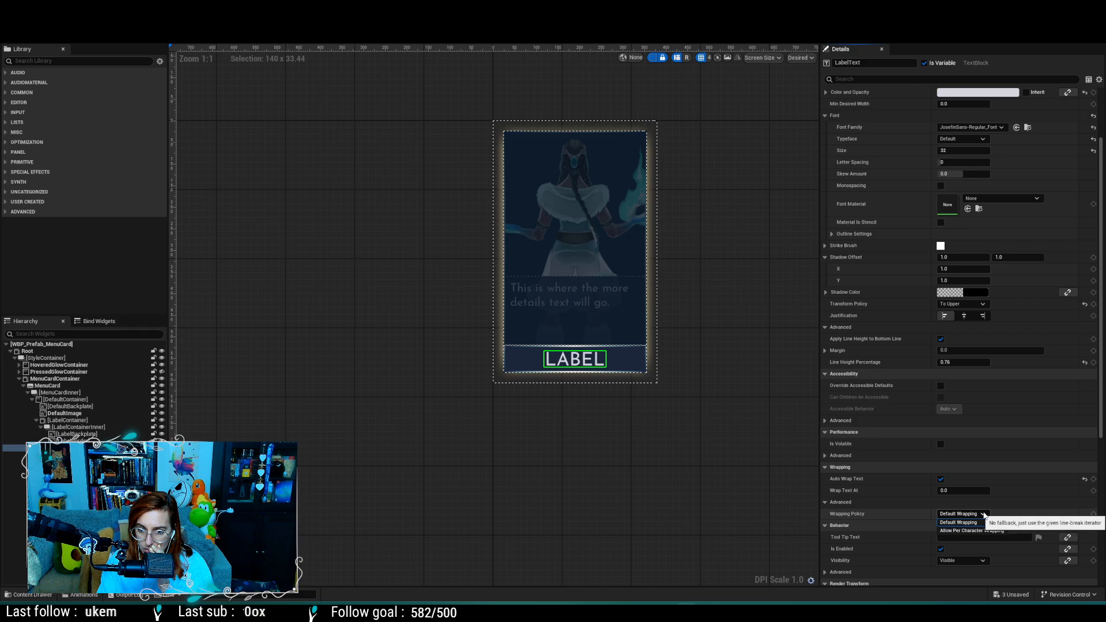
left_click(981, 515)
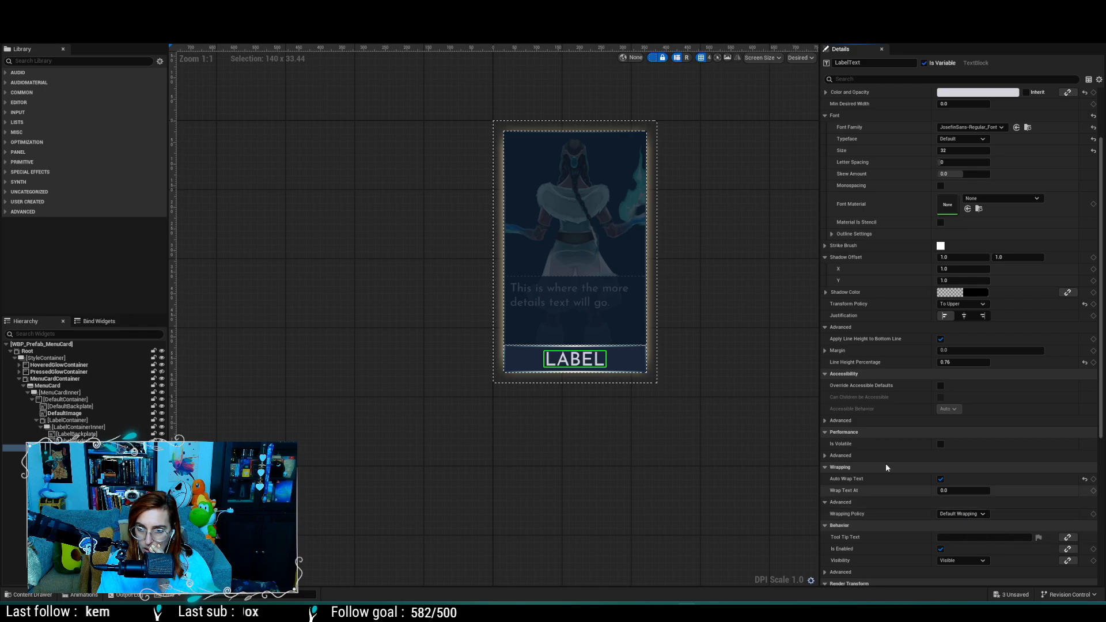
scroll(915, 173, "up", 3)
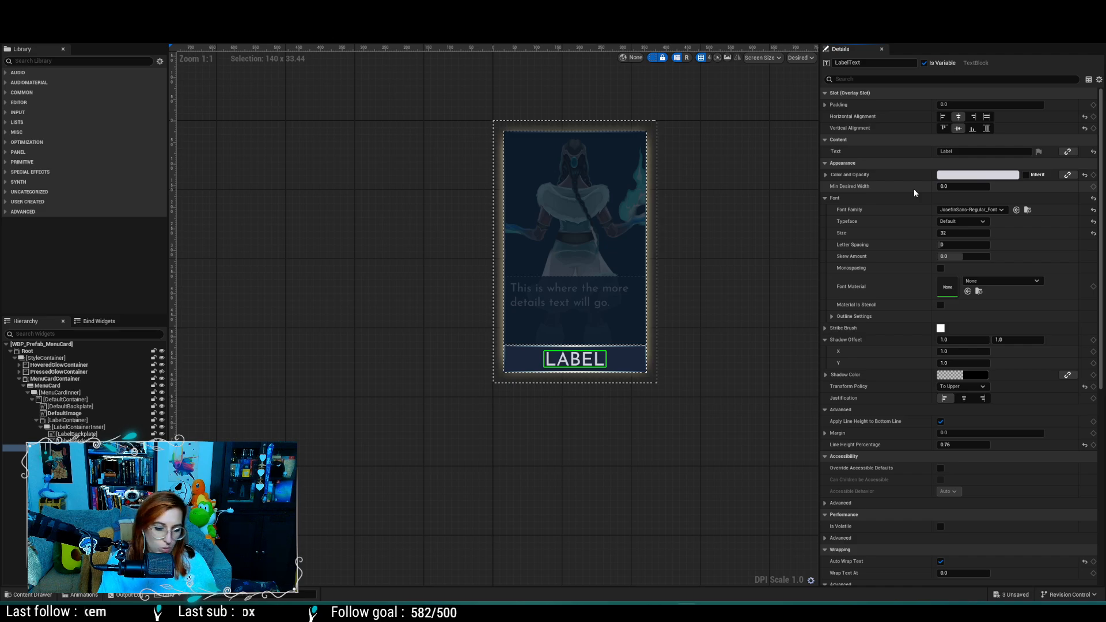
key("ctrl+s")
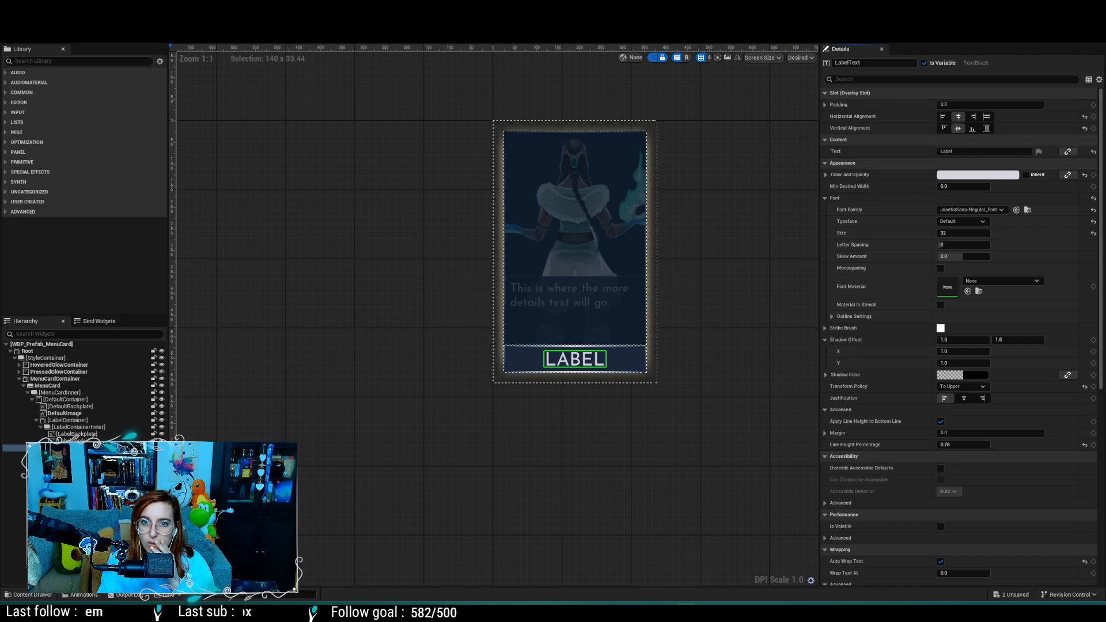
Step: In WBP_MainSettings, consult the card titles in the design prototype and set the first card's Var MC Label Text to "Controller Settings"
key("ctrl+Tab")
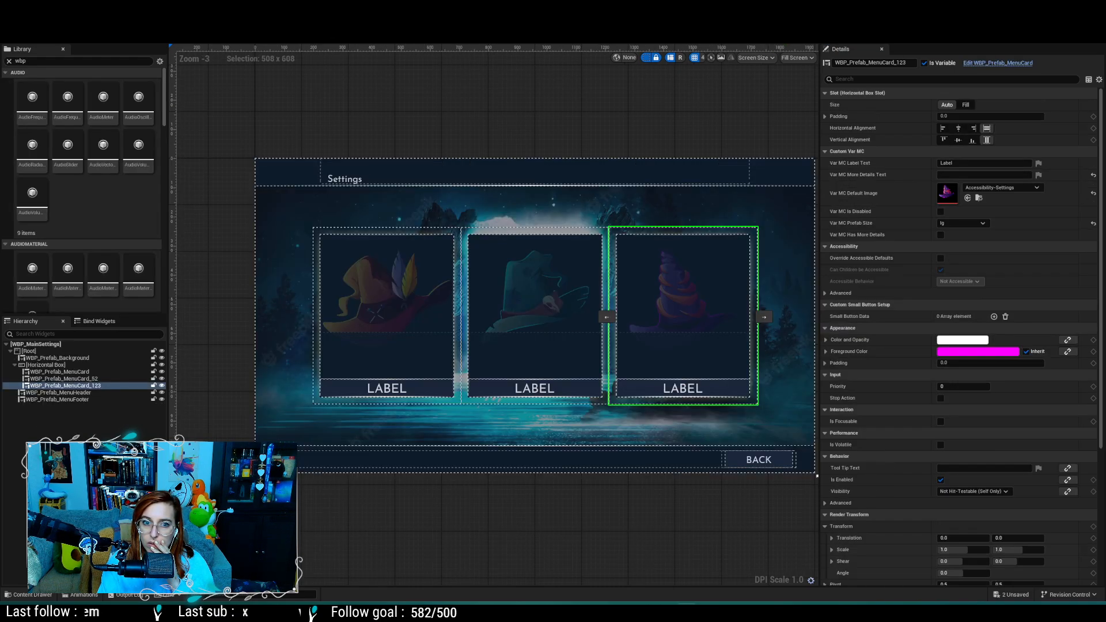
left_click(959, 163)
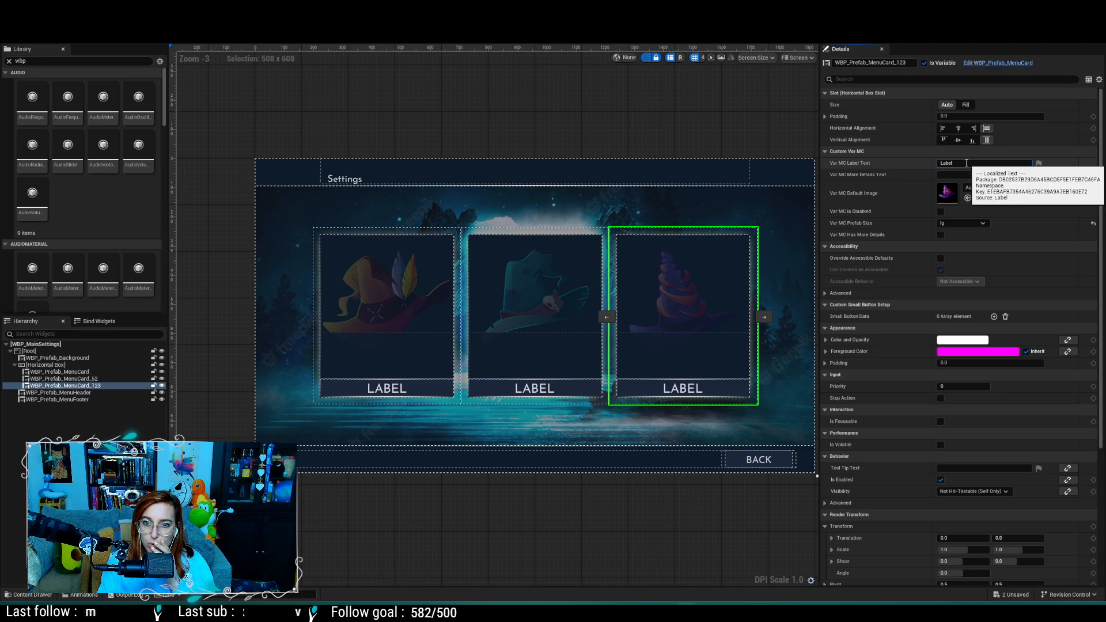
left_click(91, 373)
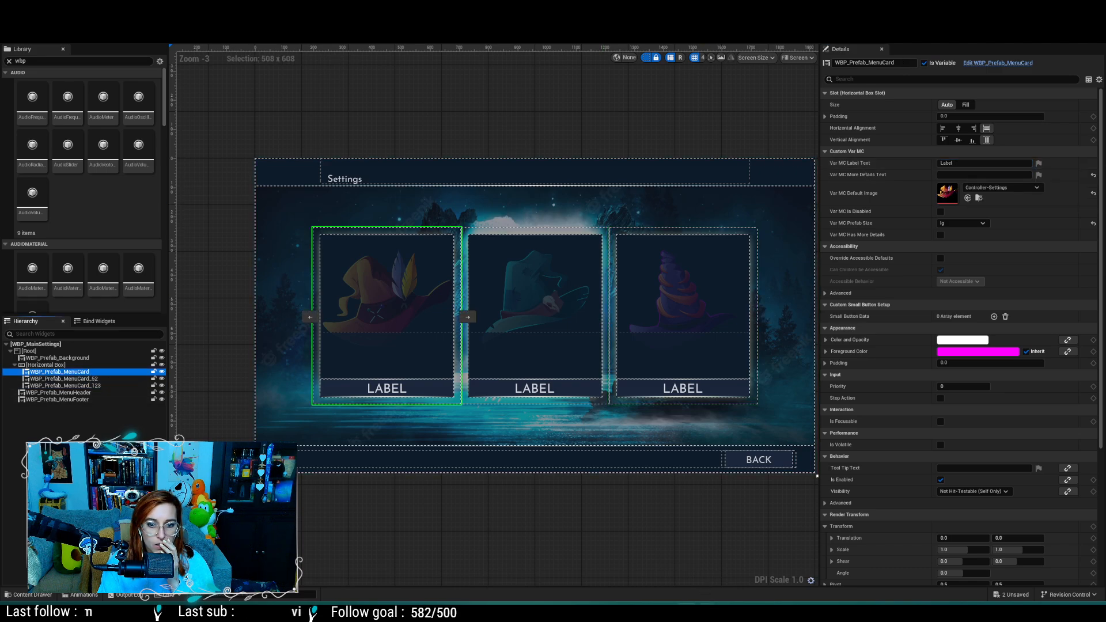
key("alt+Tab")
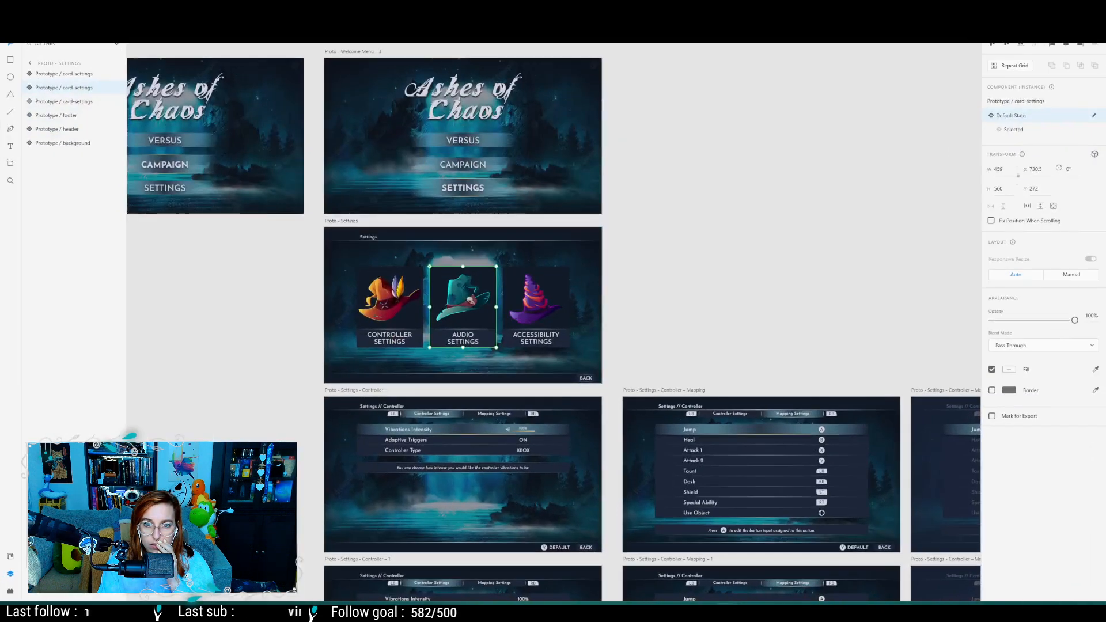
left_click(728, 530)
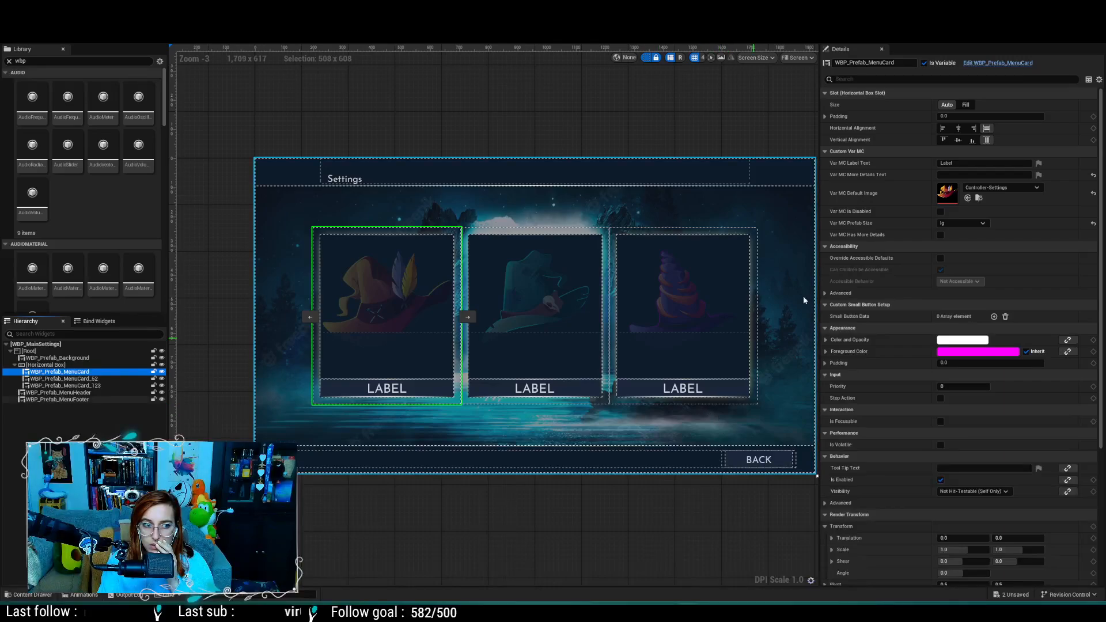
left_click(959, 163)
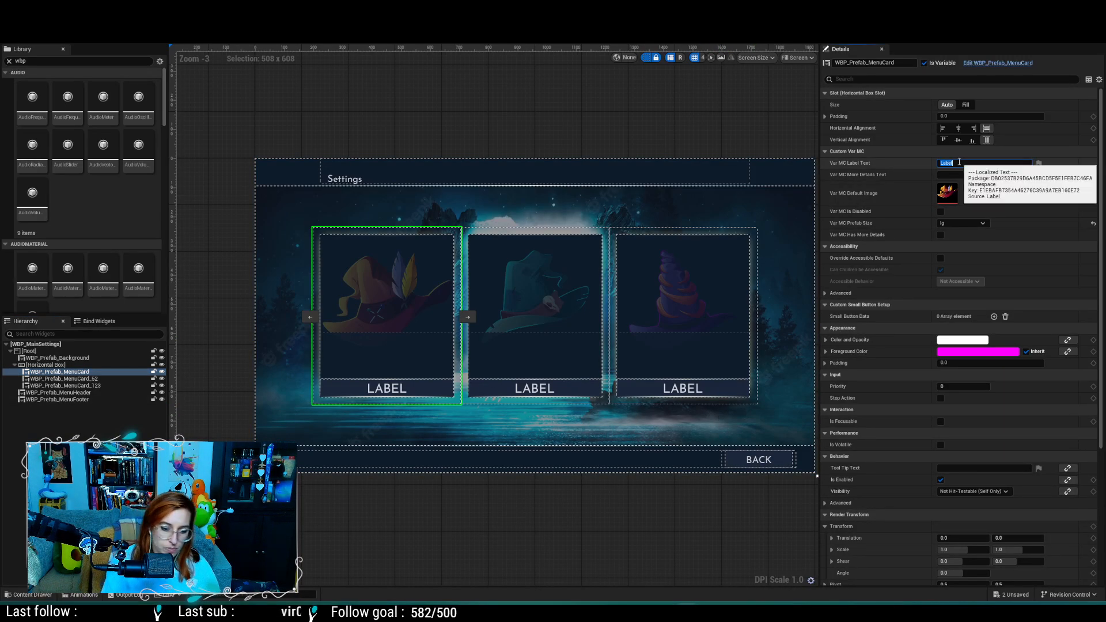
type("Controller Settings")
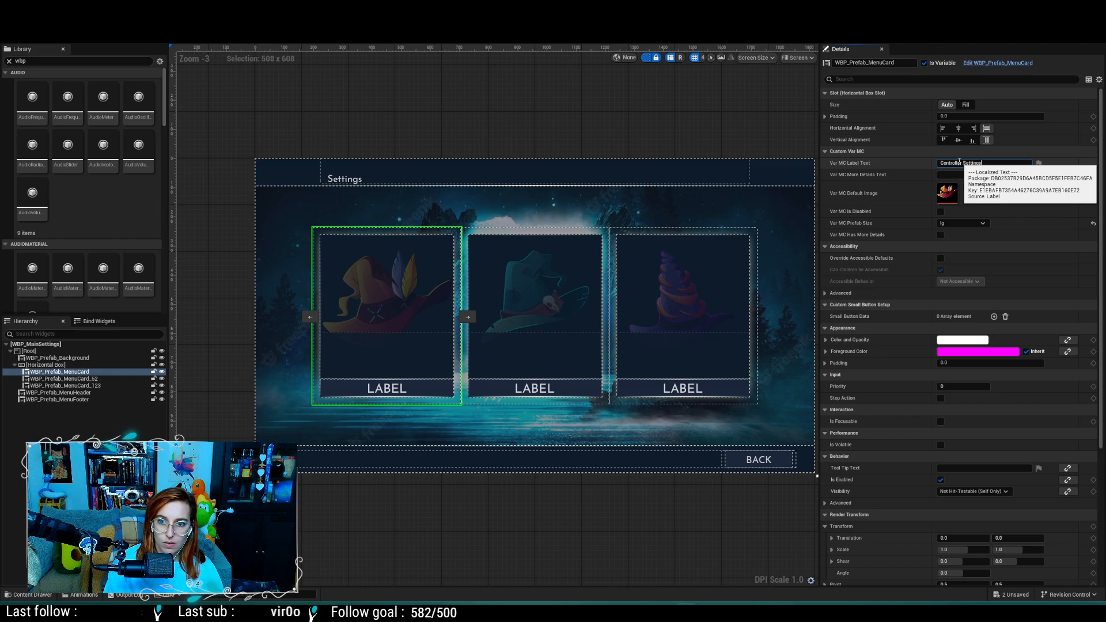
key("Return")
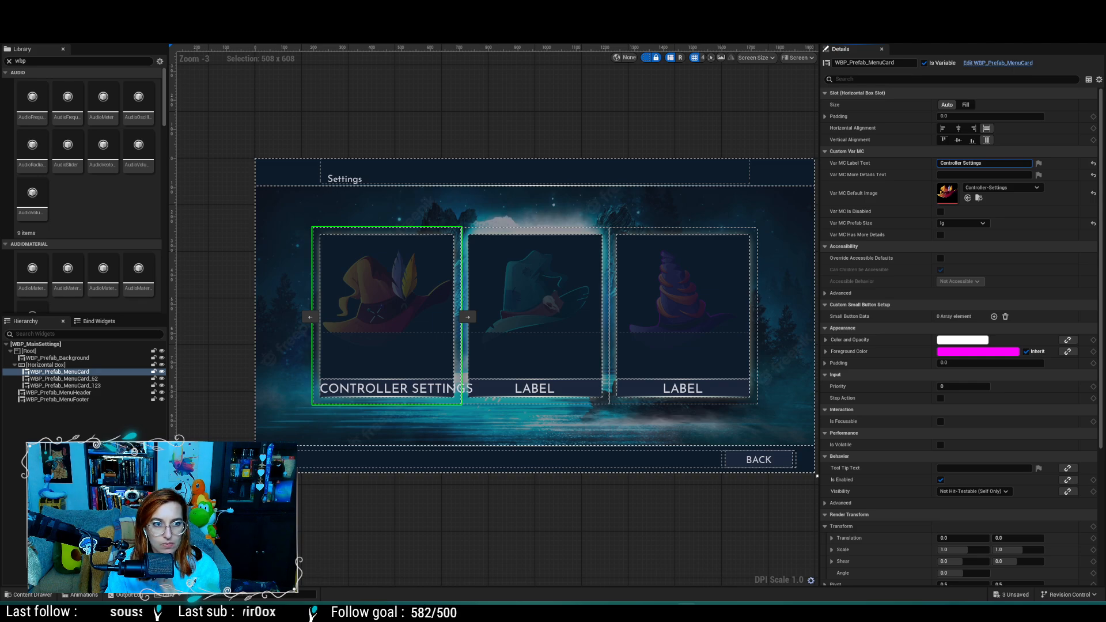
Step: Set LabelText's Justification to center in WBP_Prefab_MenuCard and check the wrapped label on the first WBP_MainSettings card
key("ctrl+Tab")
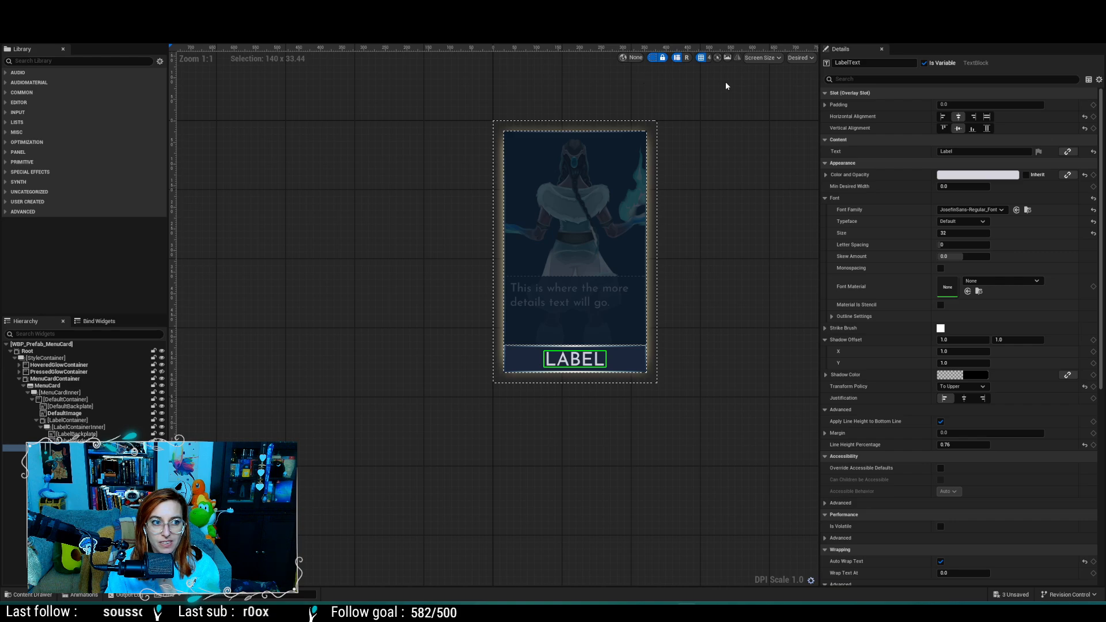
key("ctrl+Tab")
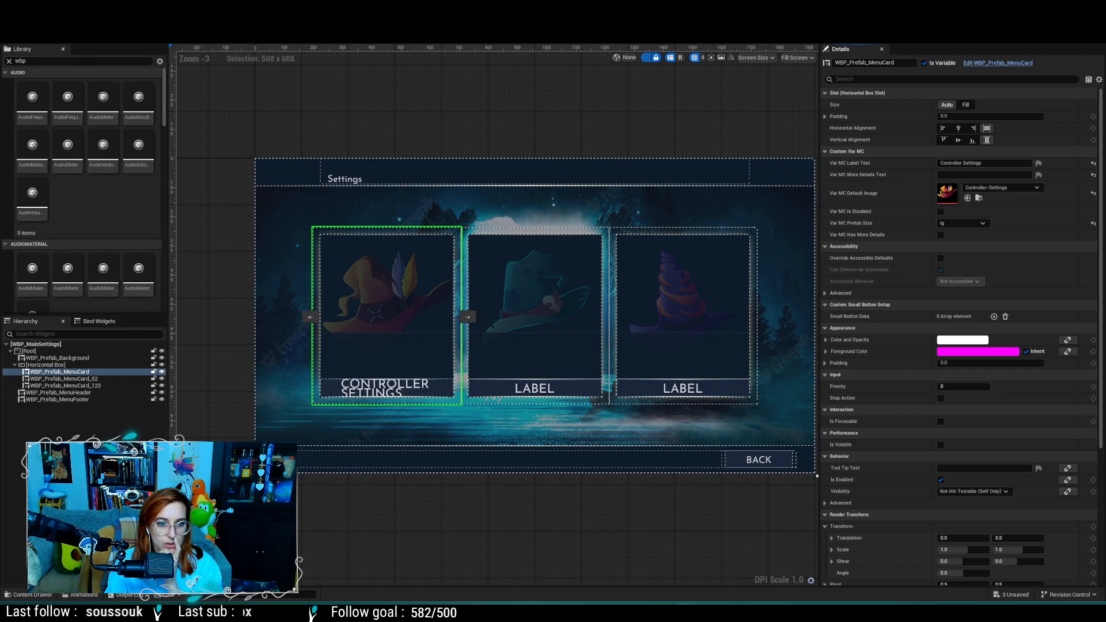
key("ctrl+Tab")
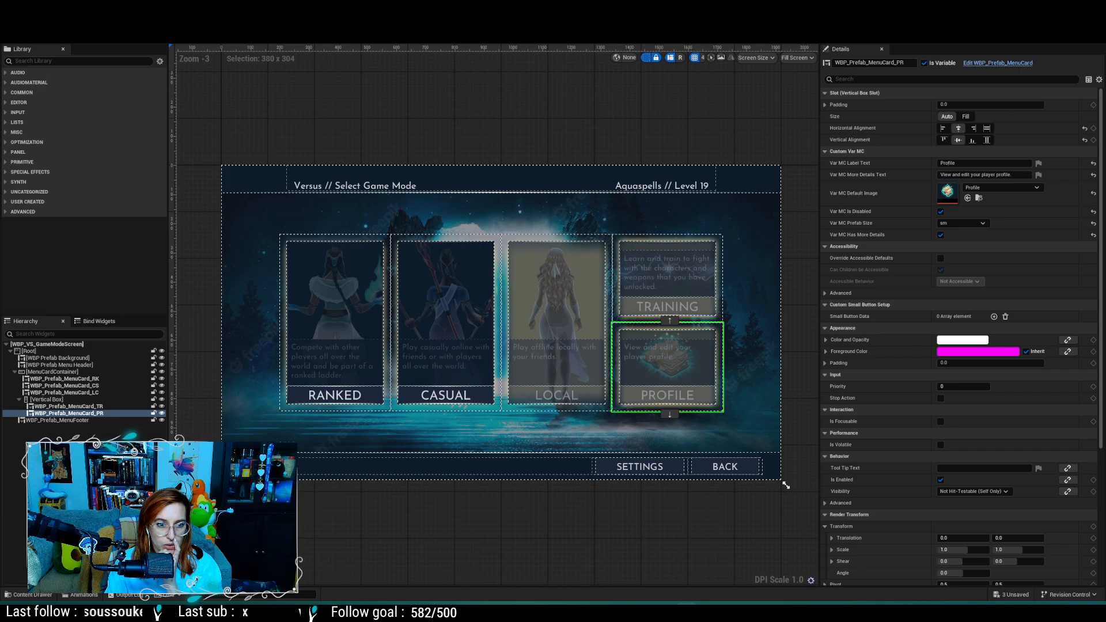
key("ctrl+Tab")
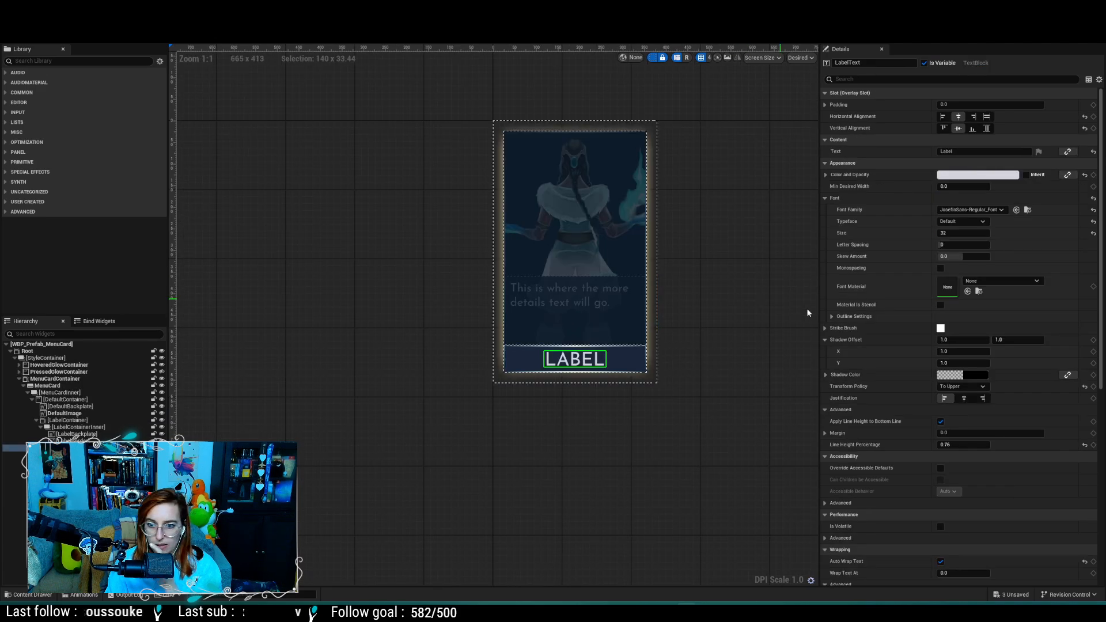
left_click(963, 398)
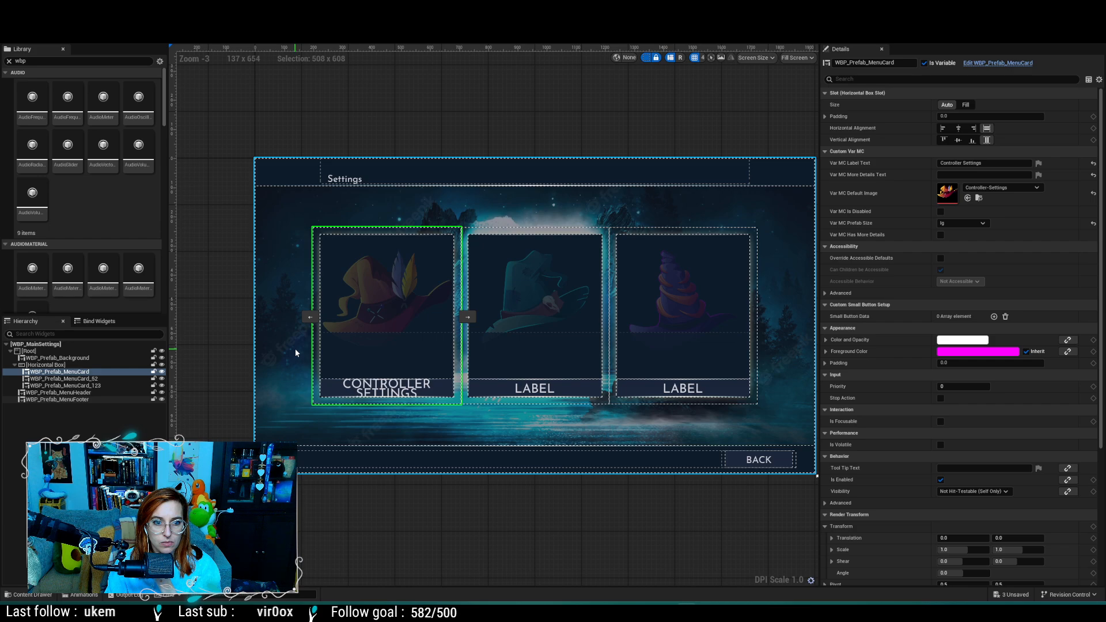
left_click(101, 373)
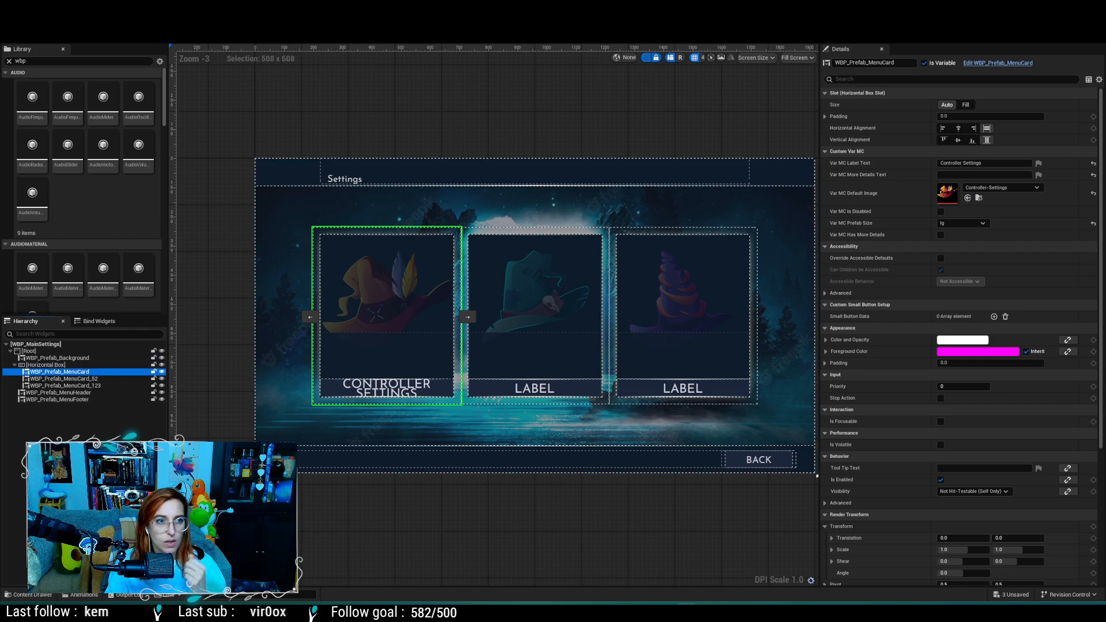
Step: Play the game in the level editor, inspect the first card's wrapped label on the Settings screen, and return to WBP_Prefab_MenuCard
left_click(75, 19)
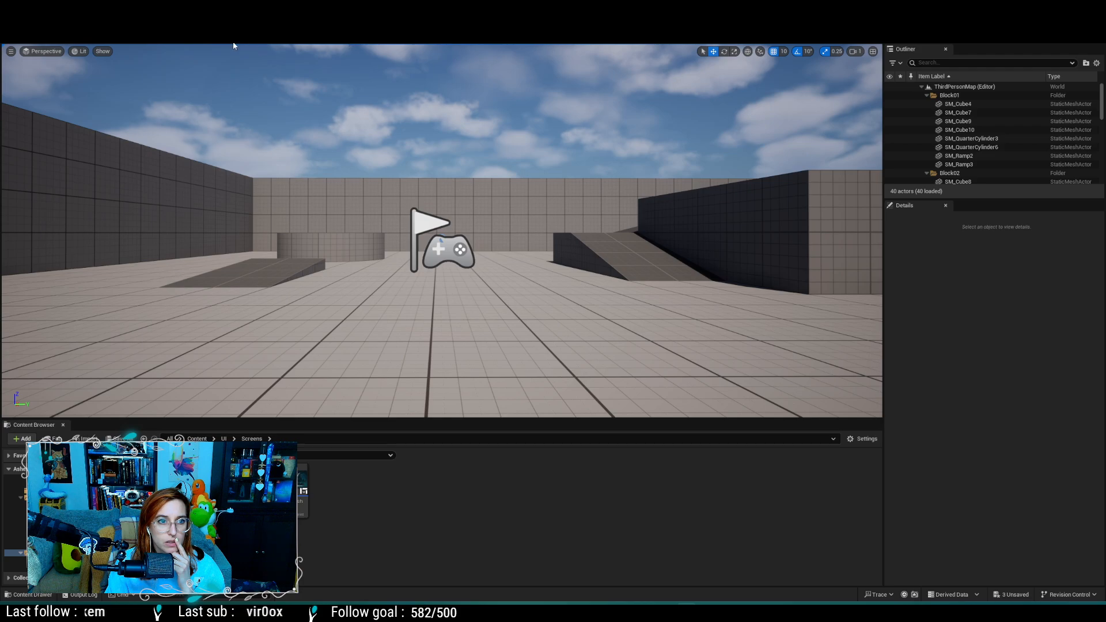
key("alt+p")
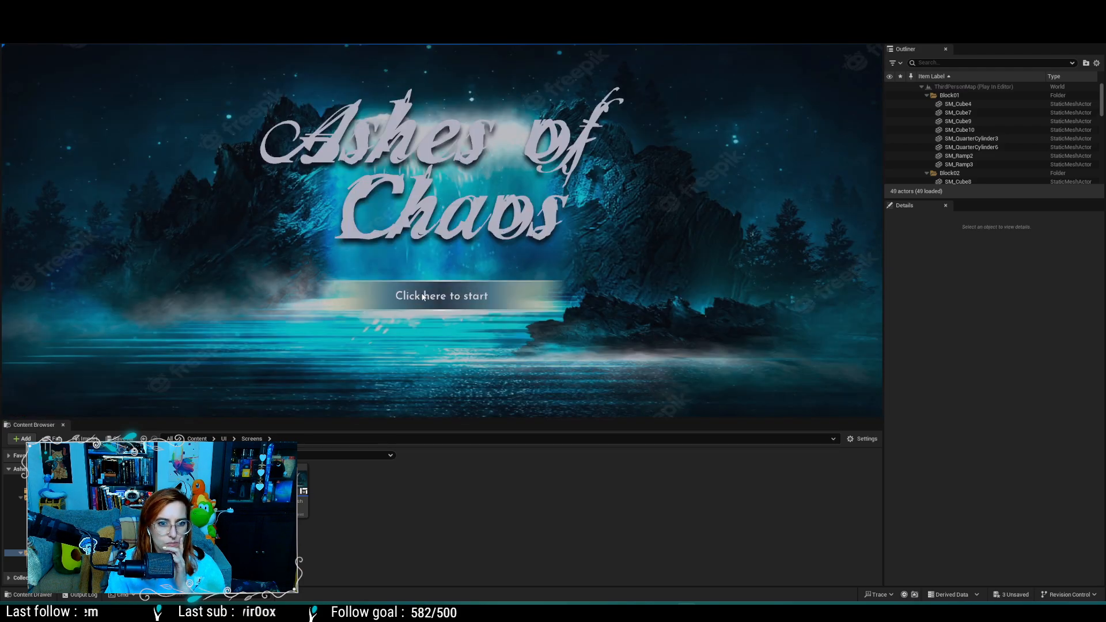
left_click(426, 291)
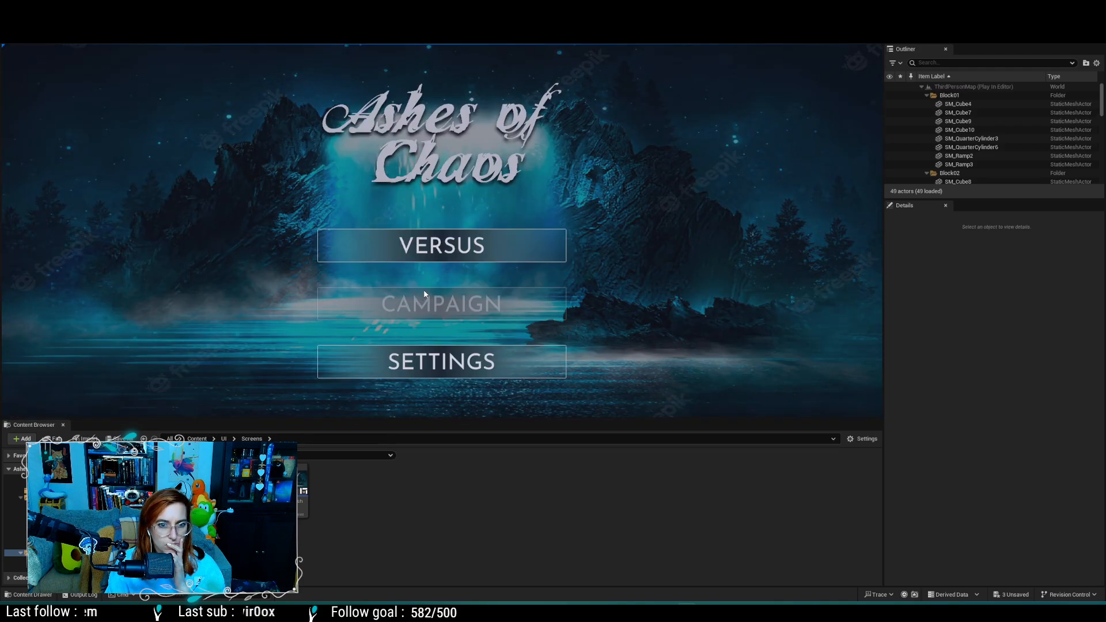
left_click(426, 357)
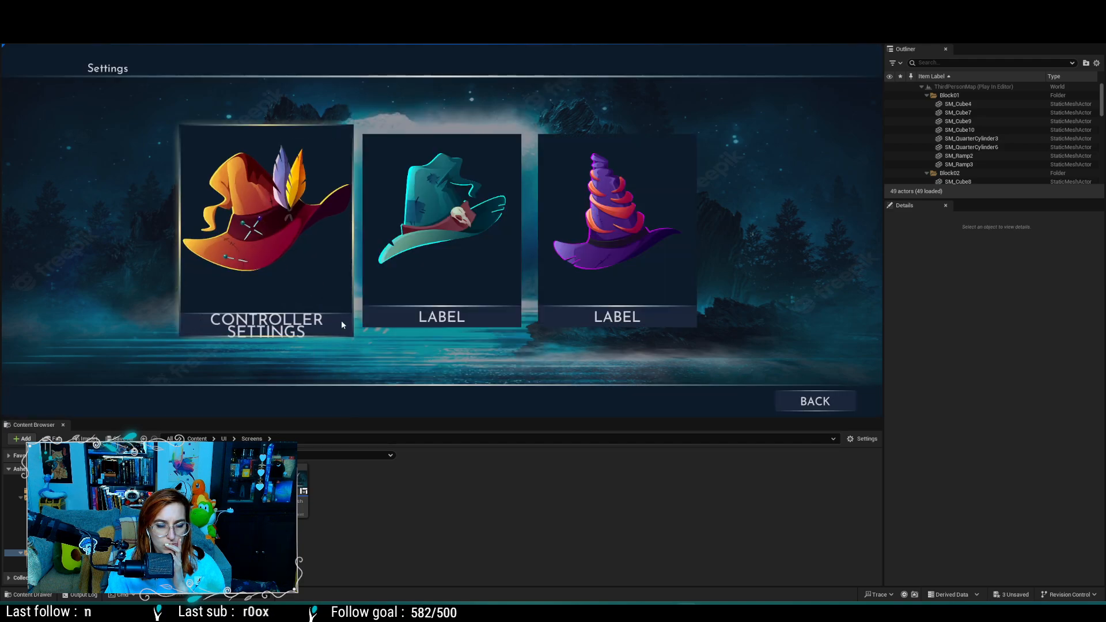
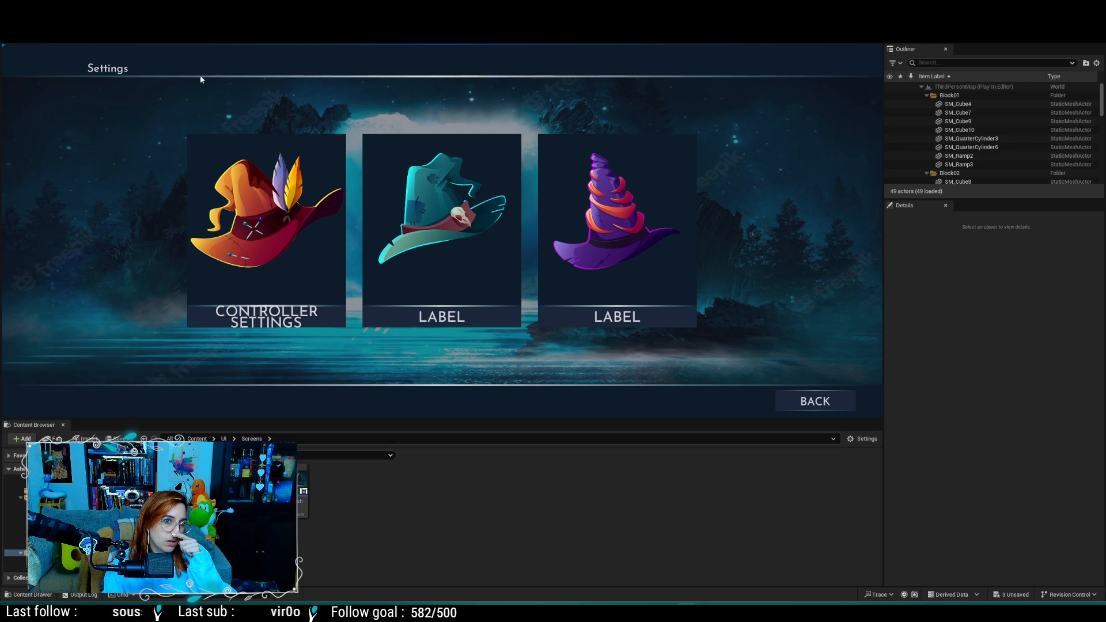
key("Escape")
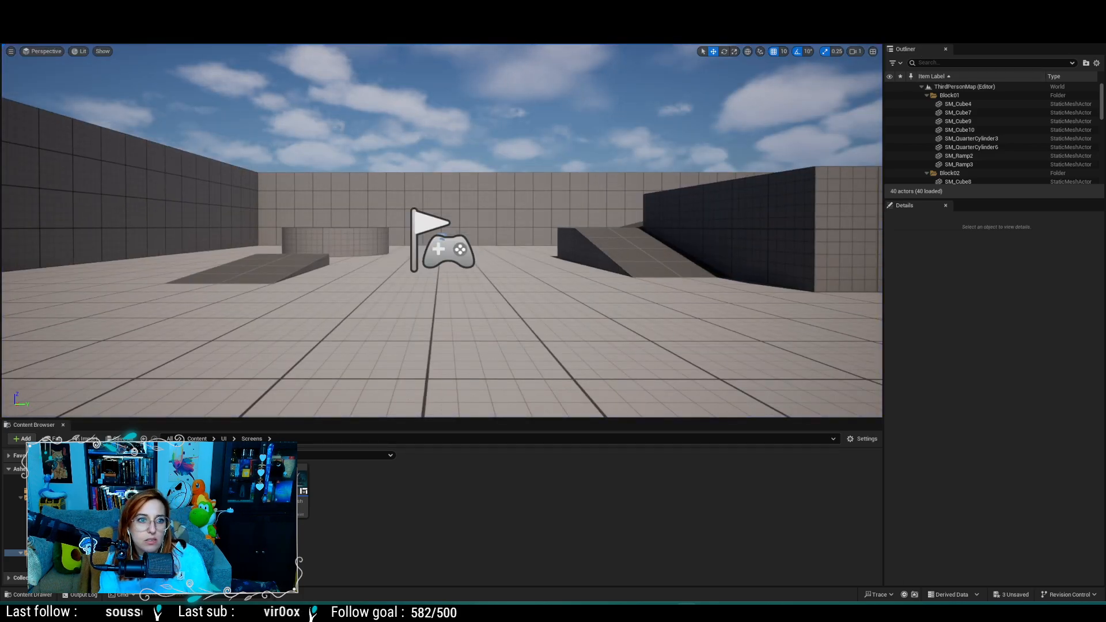
left_click(288, 19)
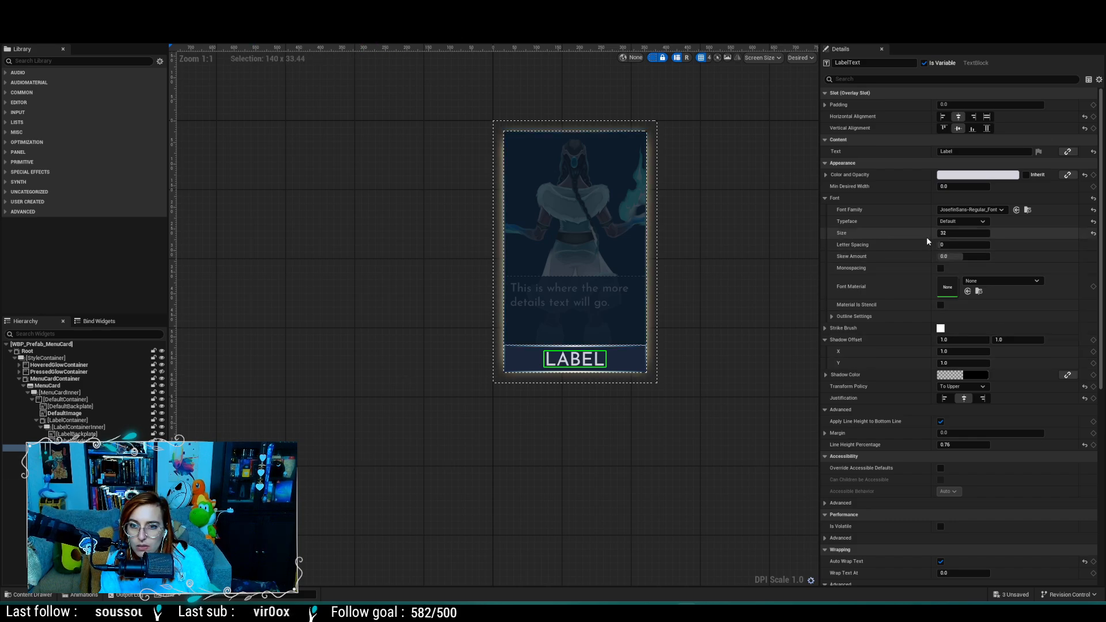
Step: Set LabelText's Horizontal Alignment to fill, trying a vertical fill before returning its Vertical Alignment to center
left_click(987, 116)
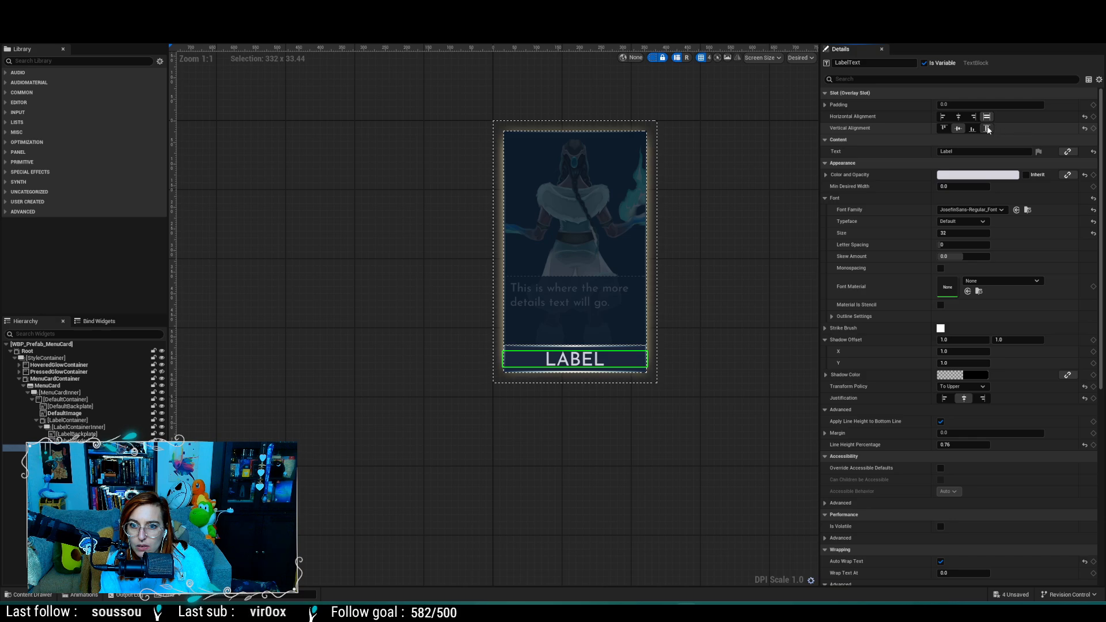
left_click(988, 128)
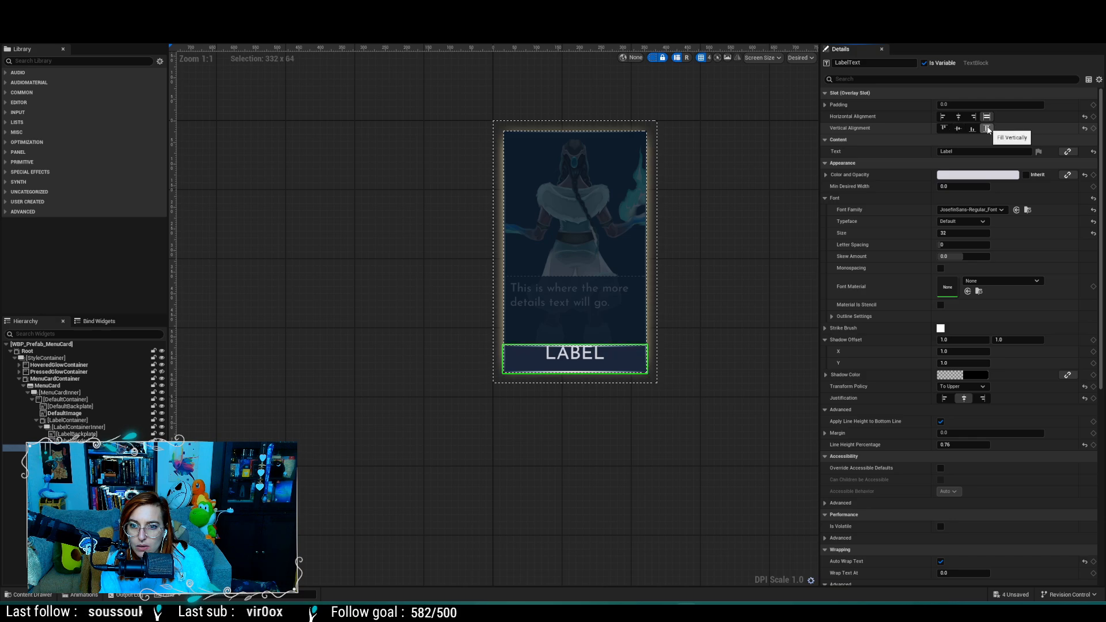
left_click(958, 129)
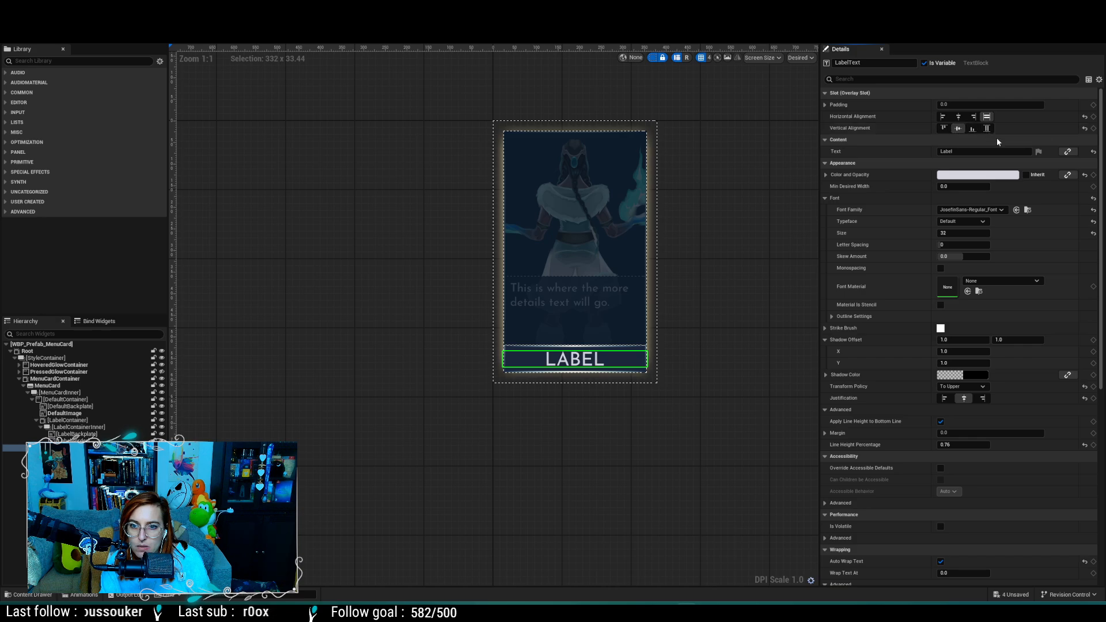
Step: Set LabelText's top and bottom padding to 12, and save and compile WBP_Prefab_MenuCard
left_click(825, 105)
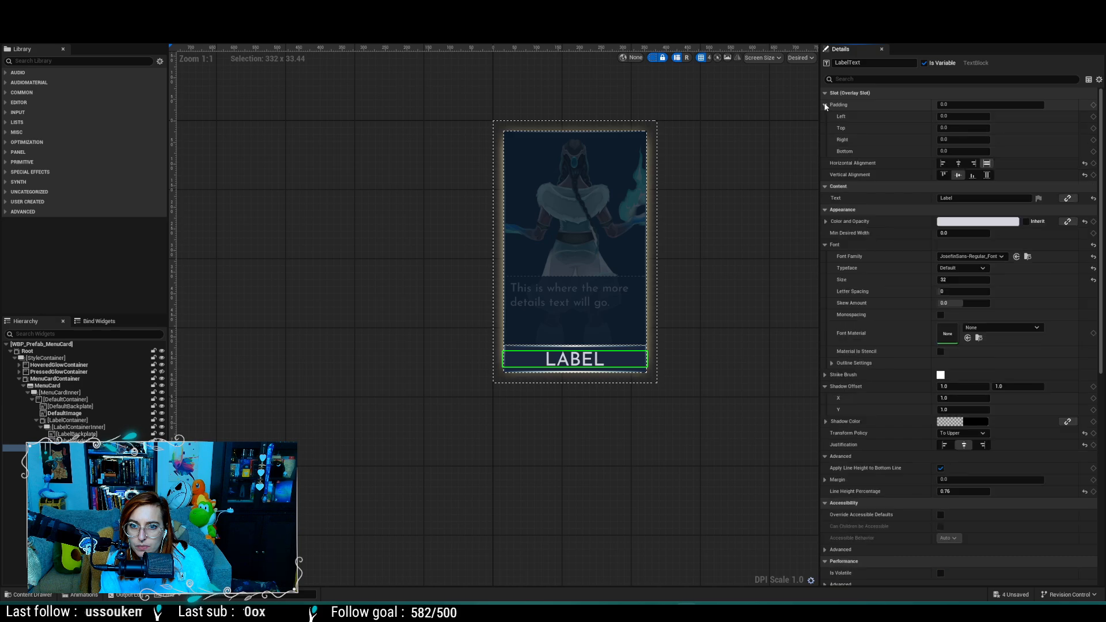
left_click(954, 129)
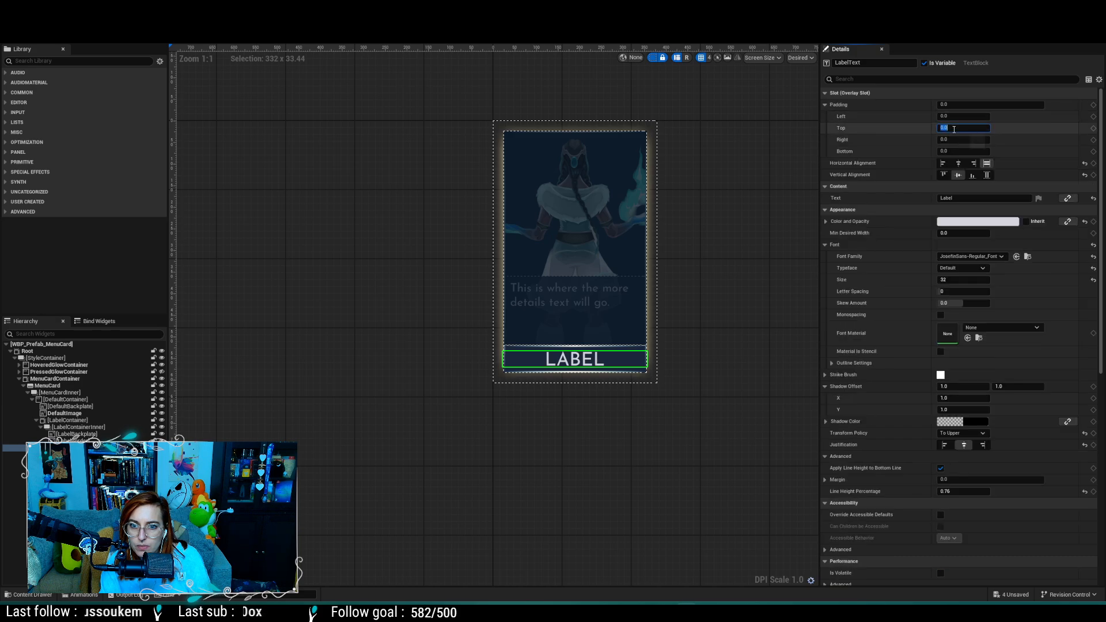
type("12")
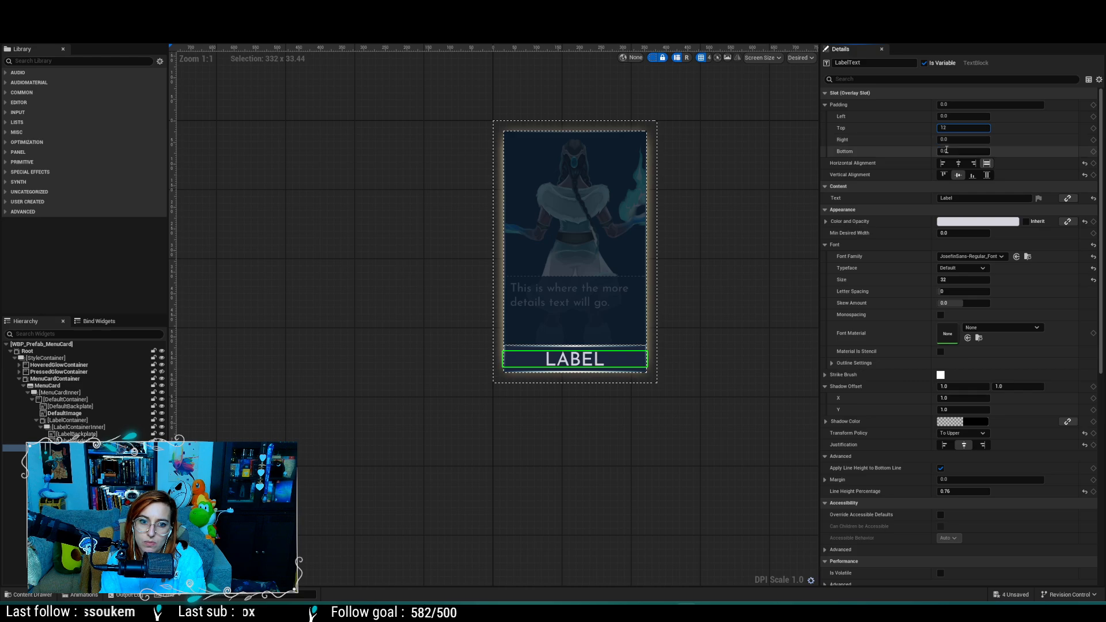
left_click(947, 150)
type("12")
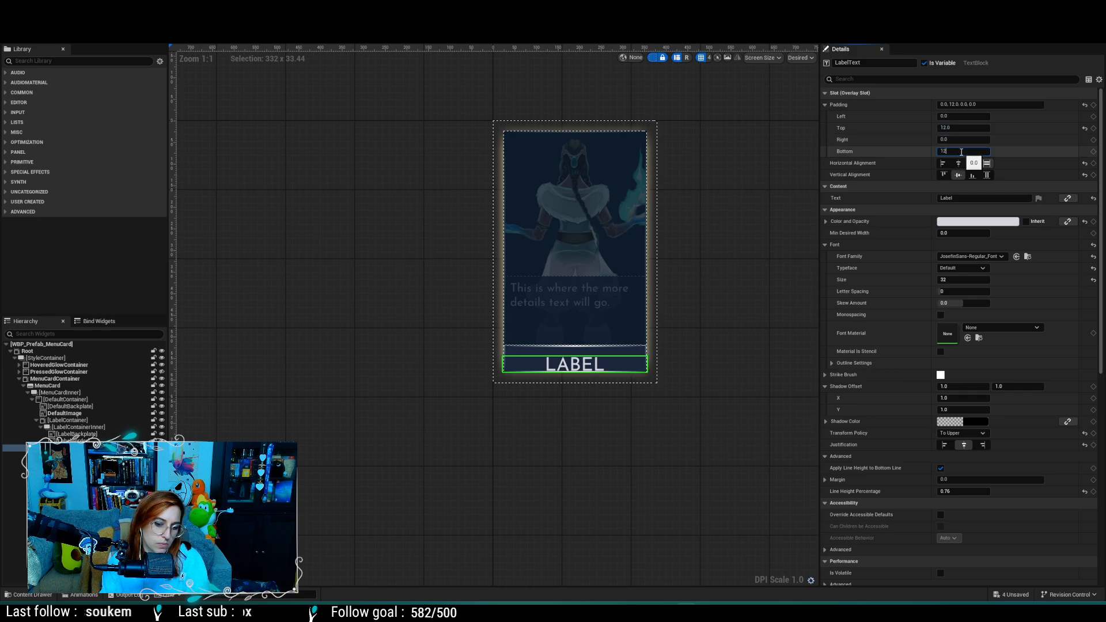
key("Return")
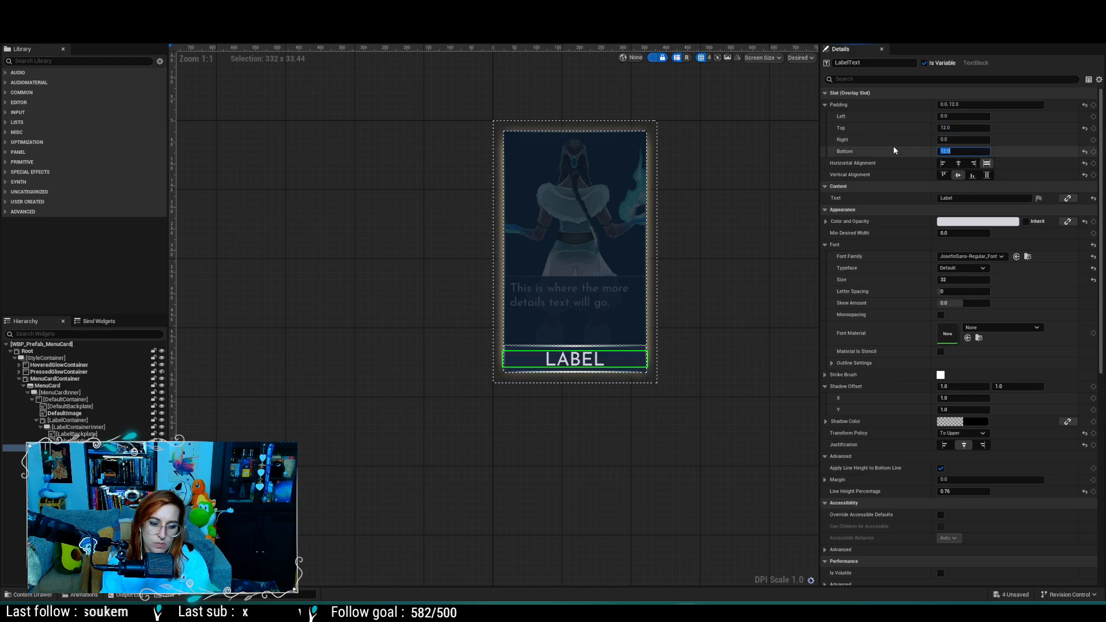
key("ctrl+s")
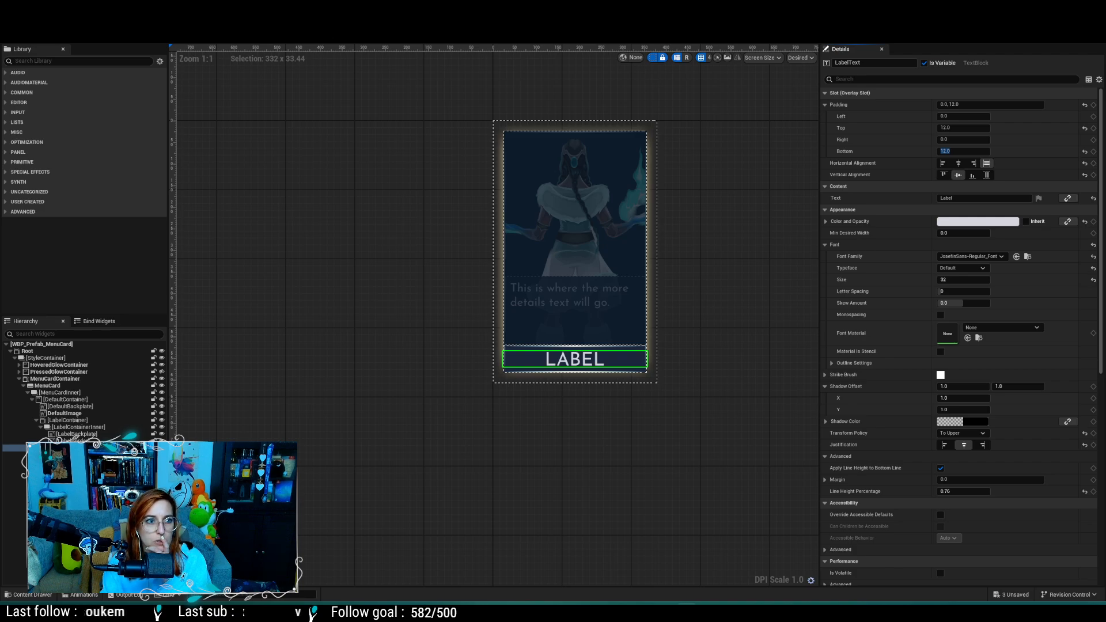
key("F7")
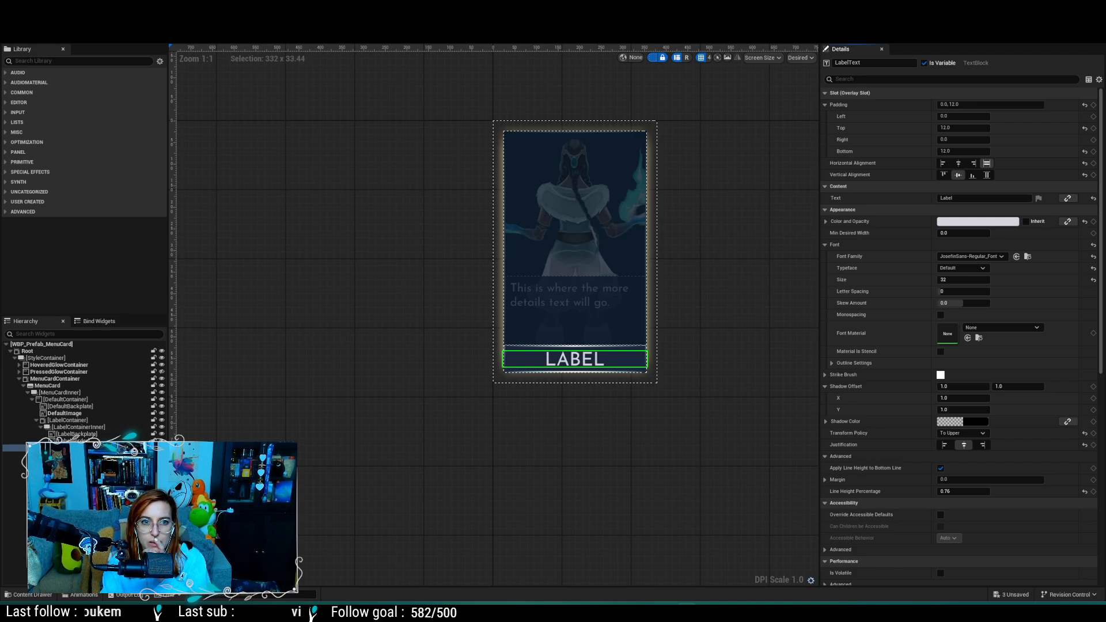
Step: Check the card labels in WBP_MainSettings and WBP_VS_GameModeScreen and return to WBP_Prefab_MenuCard
key("ctrl+Tab")
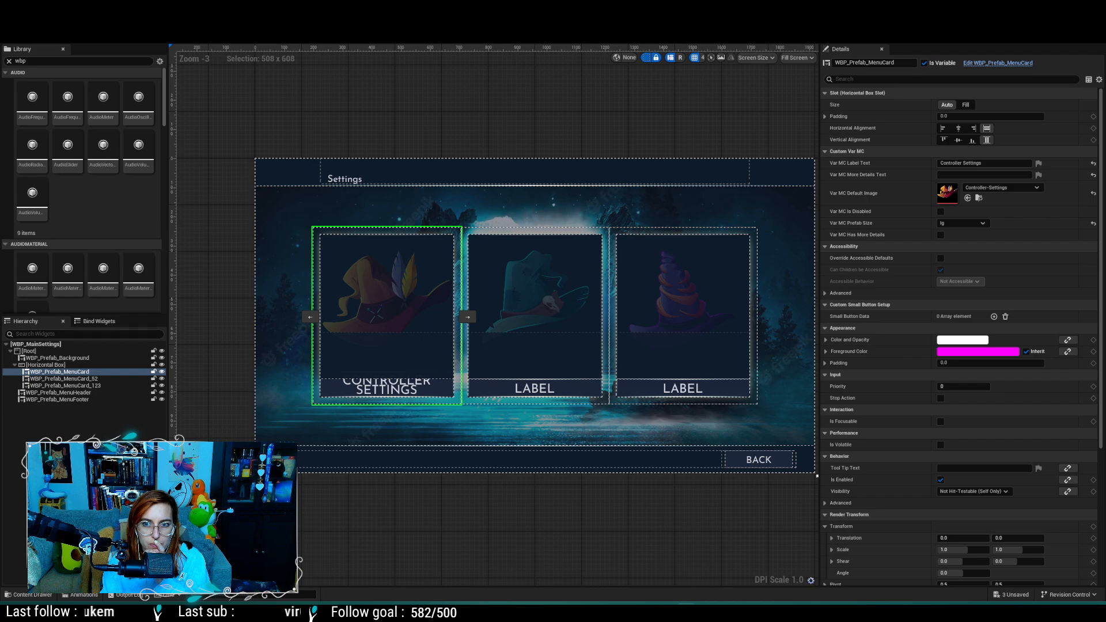
left_click(518, 21)
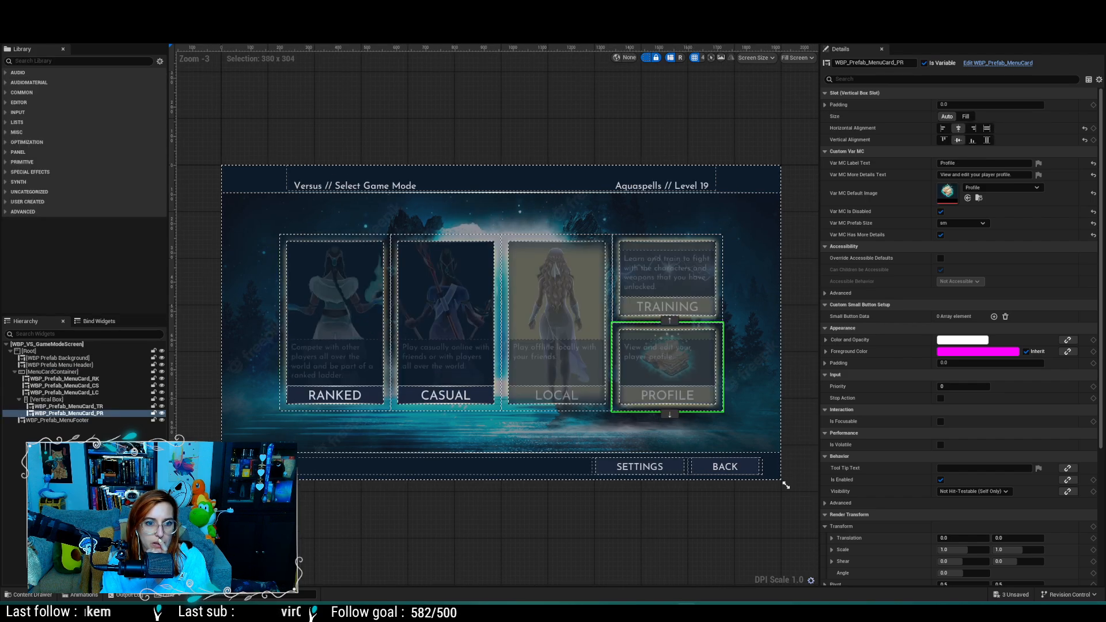
left_click(199, 7)
left_click(786, 485)
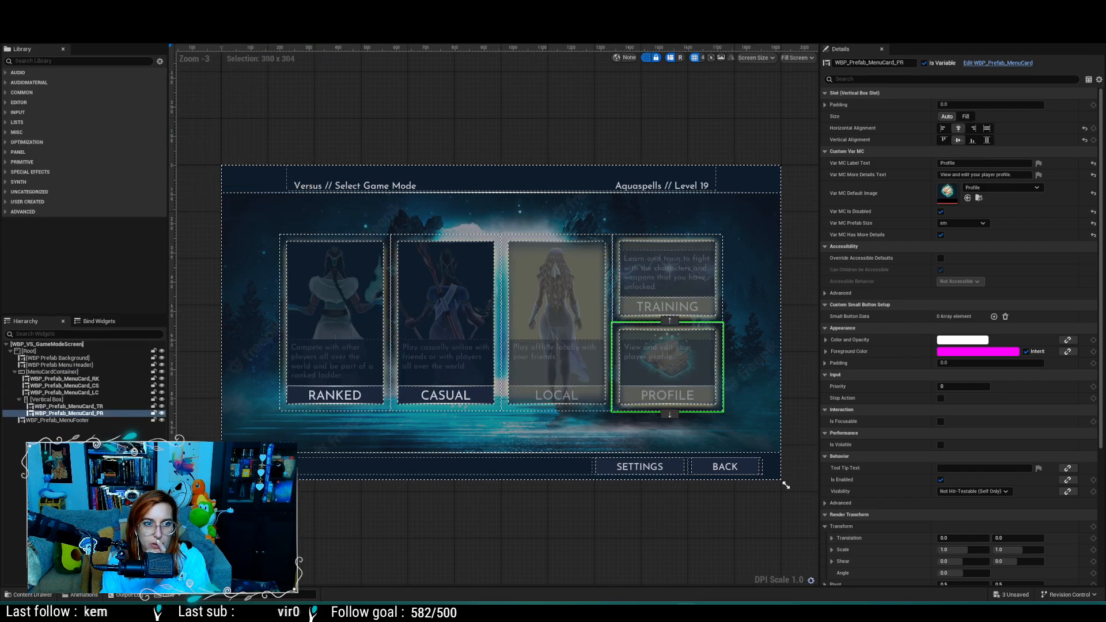
key("ctrl+Tab")
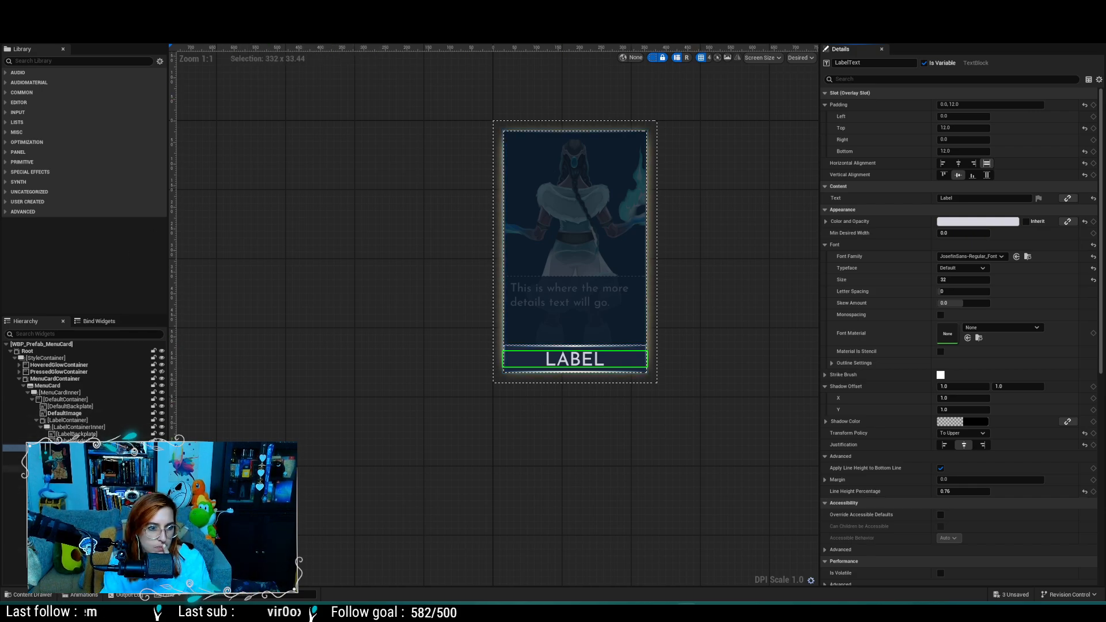
Step: Set LabelContainer's Size Y to 0, save the prefab, and recheck the cards in WBP_MainSettings and WBP_VS_GameModeScreen
left_click(83, 421)
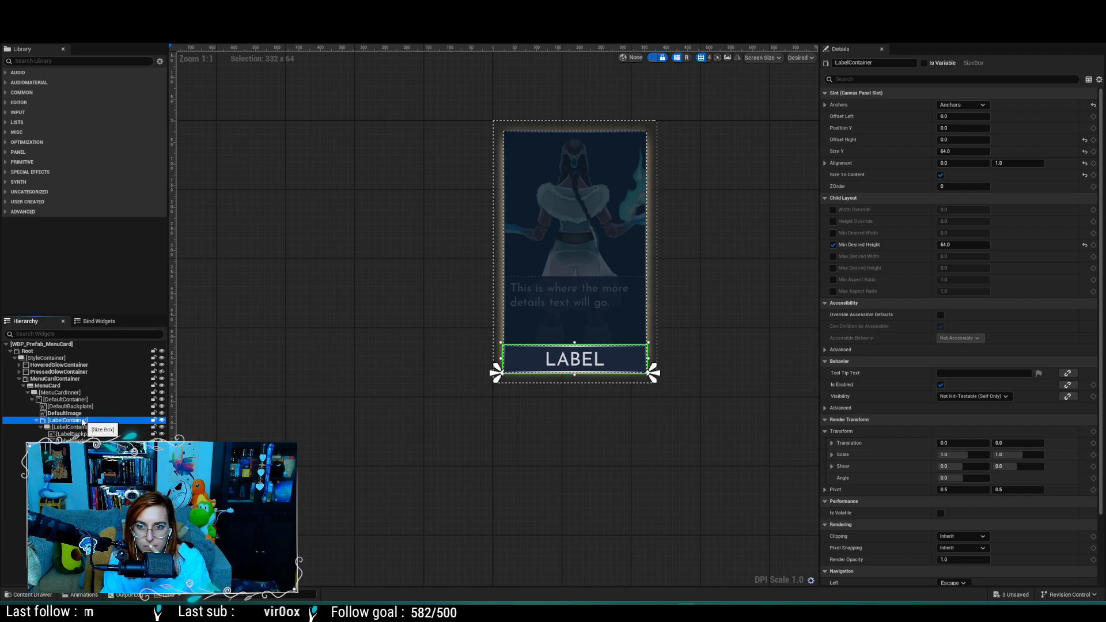
left_click(940, 151)
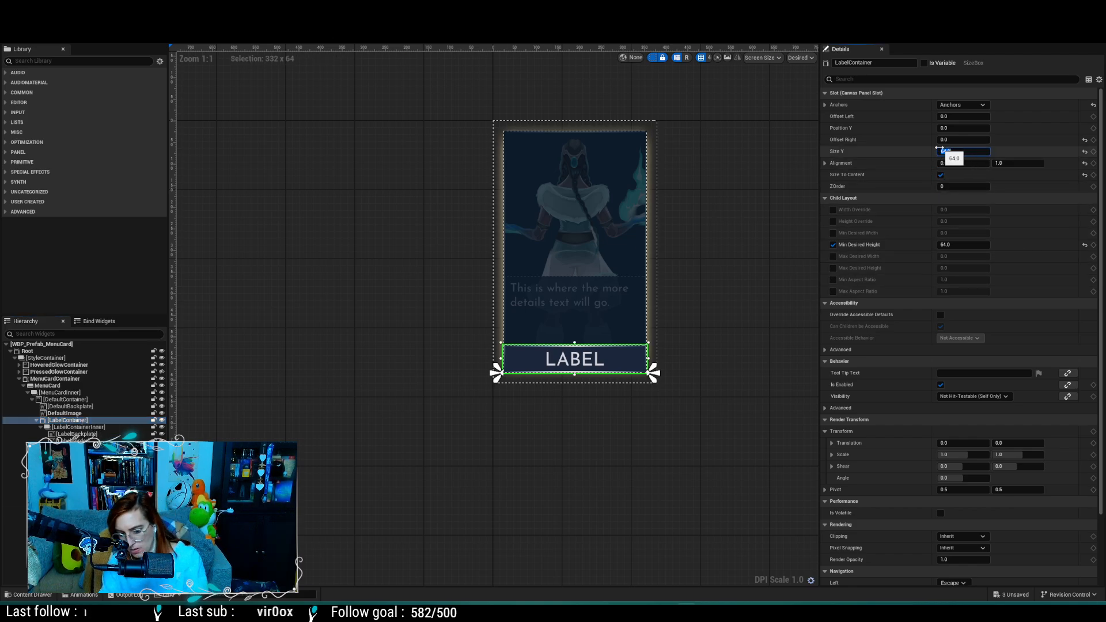
type("0")
key("Return")
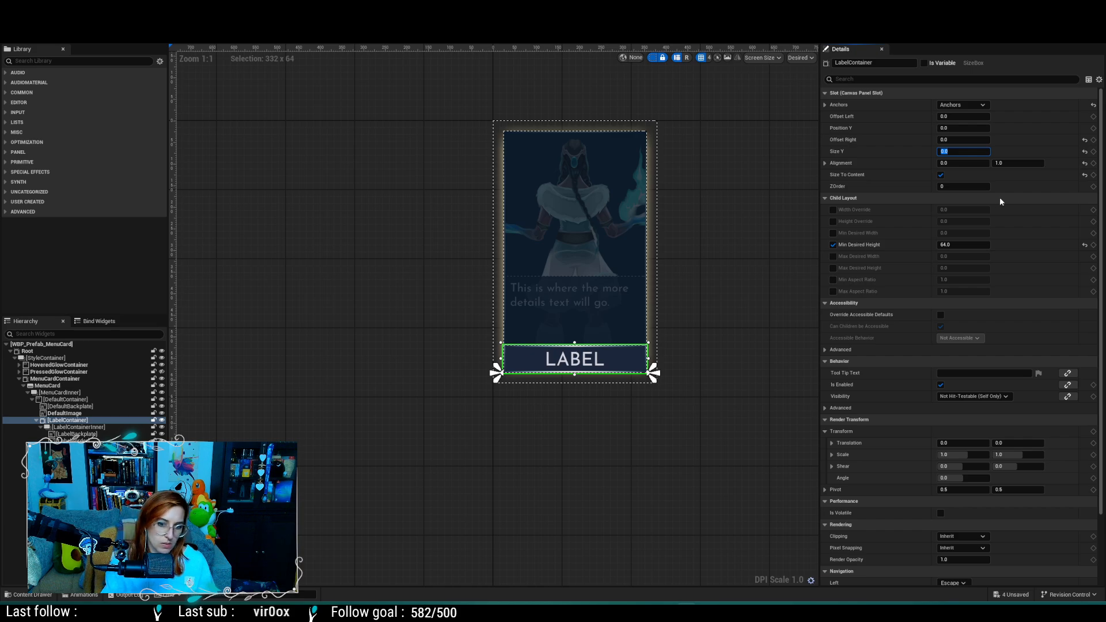
key("ctrl+s")
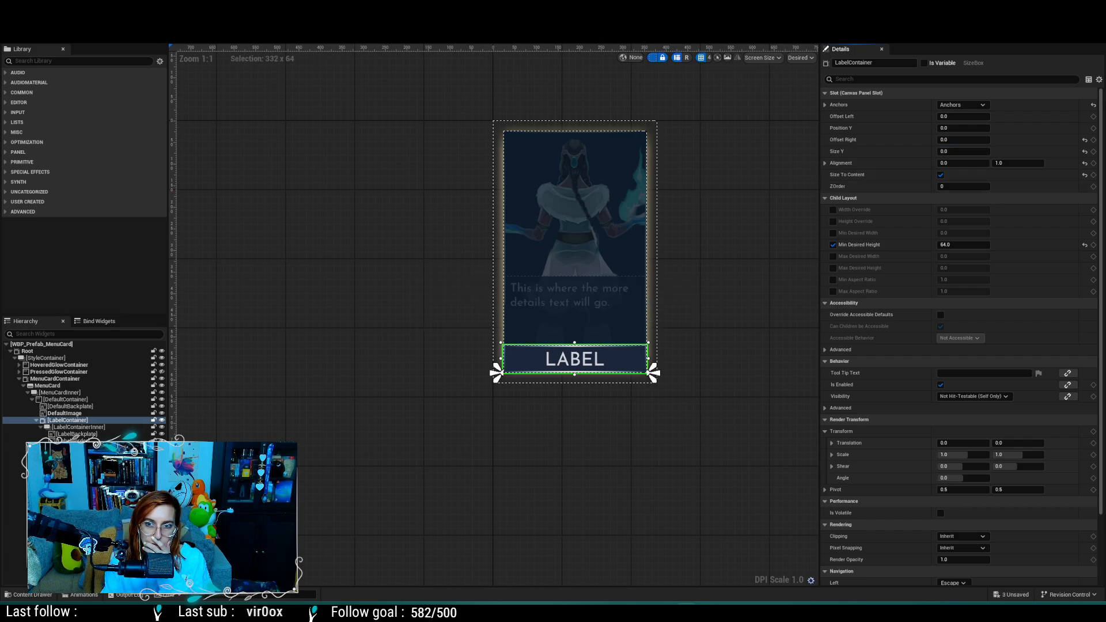
key("ctrl+Tab")
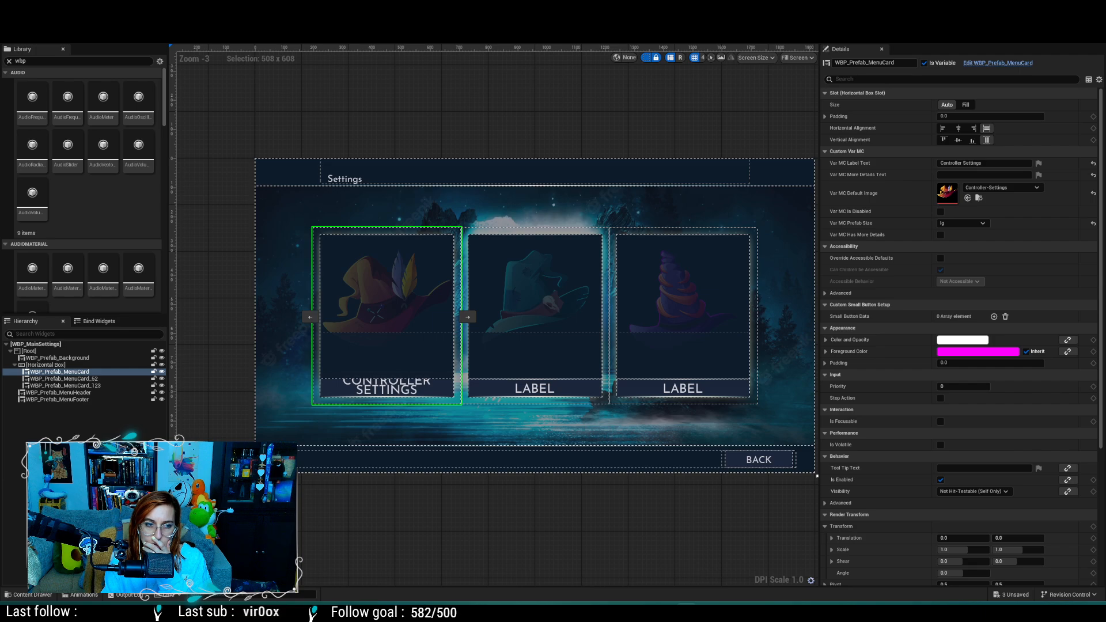
key("ctrl+Tab")
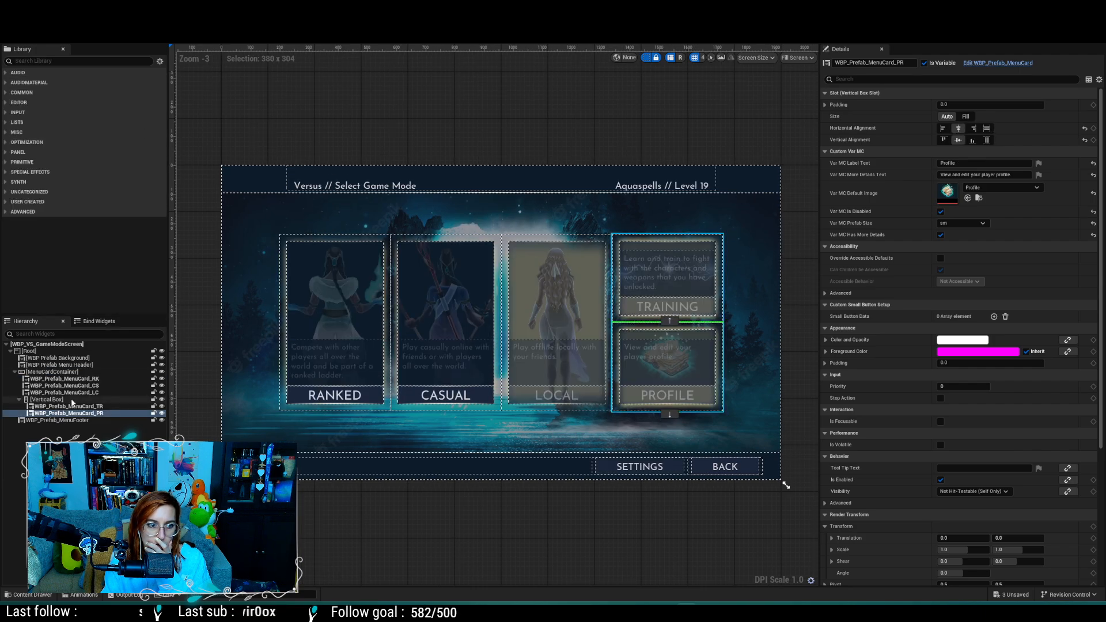
key("ctrl+Tab")
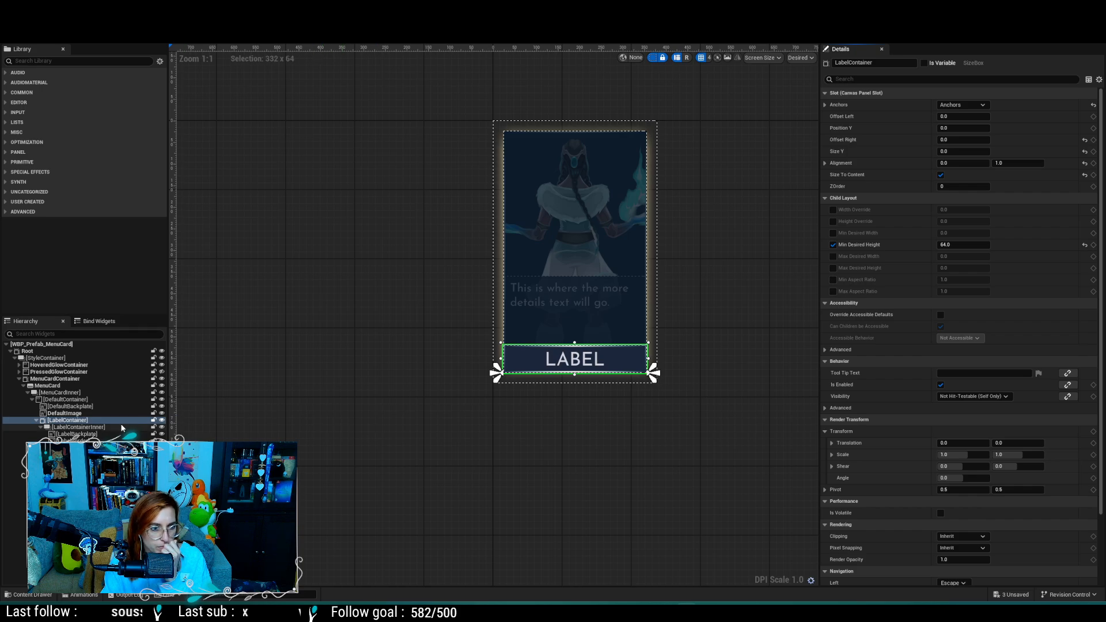
Step: Review the slot settings of LabelContainerInner and LabelBackplate, and set LabelText's Vertical Alignment to fill
left_click(89, 427)
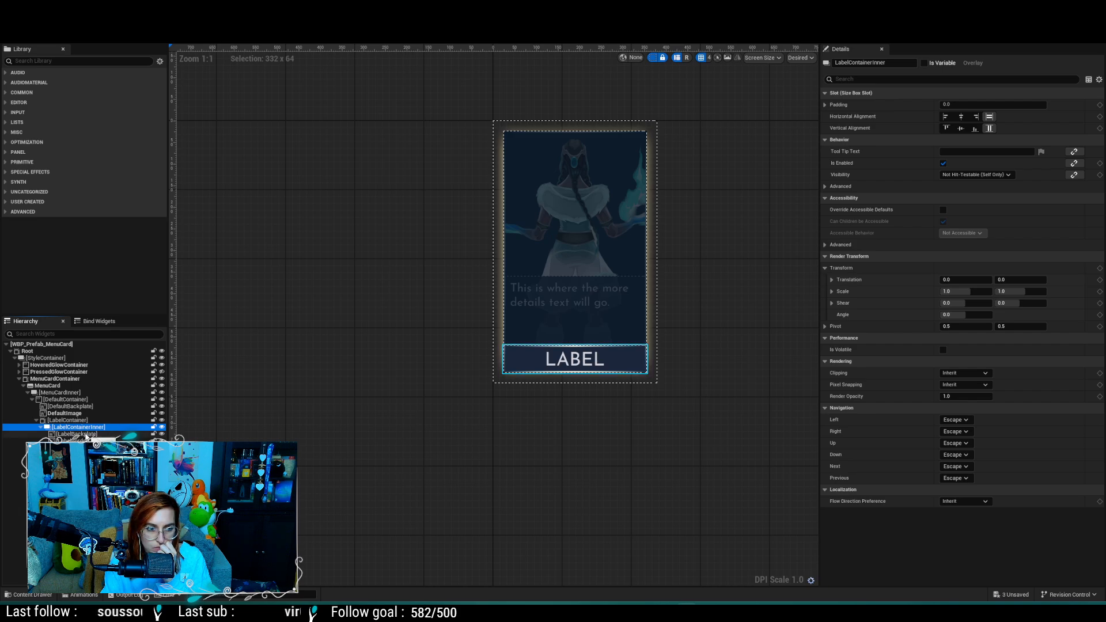
left_click(87, 434)
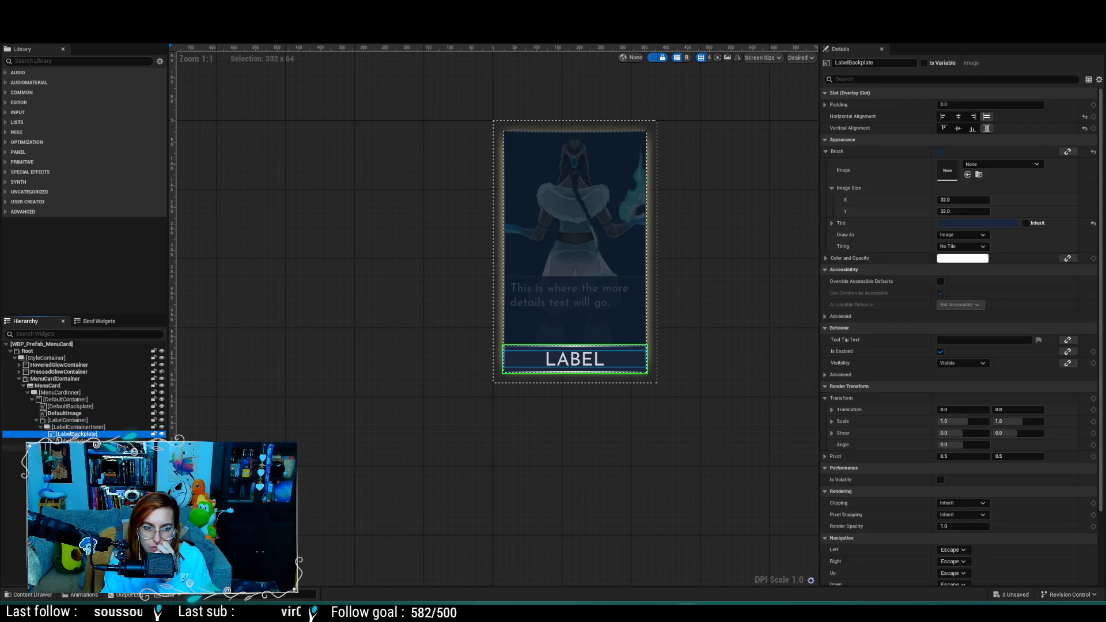
left_click(78, 448)
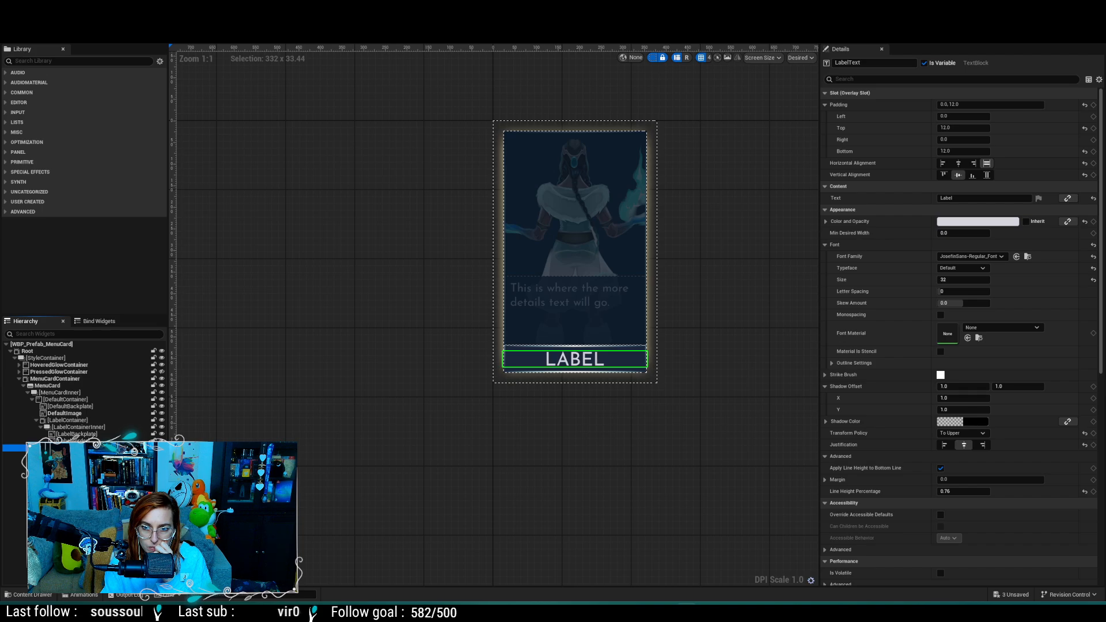
left_click(987, 176)
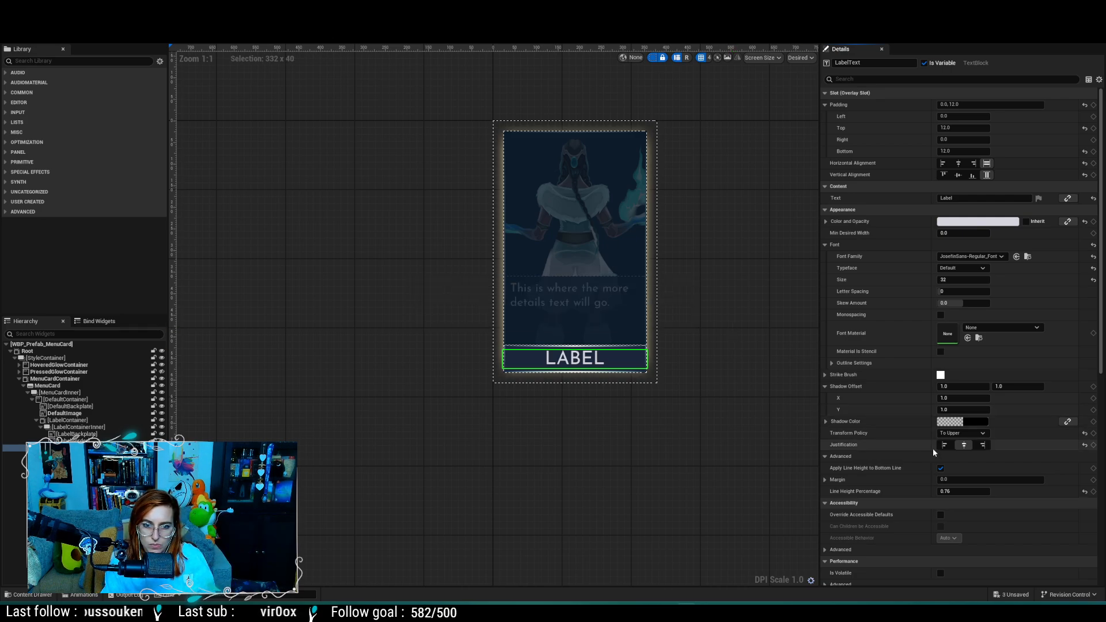
Step: Try a Line Height Percentage of 1 on LabelText and restore it to 0.76
left_click(949, 491)
type("1")
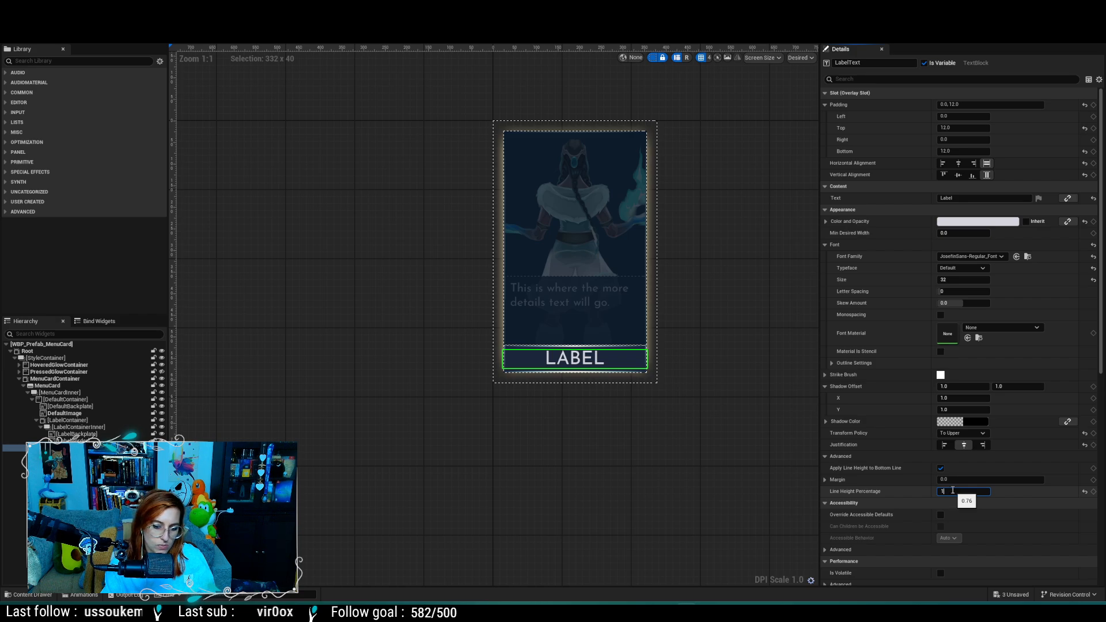
key("Return")
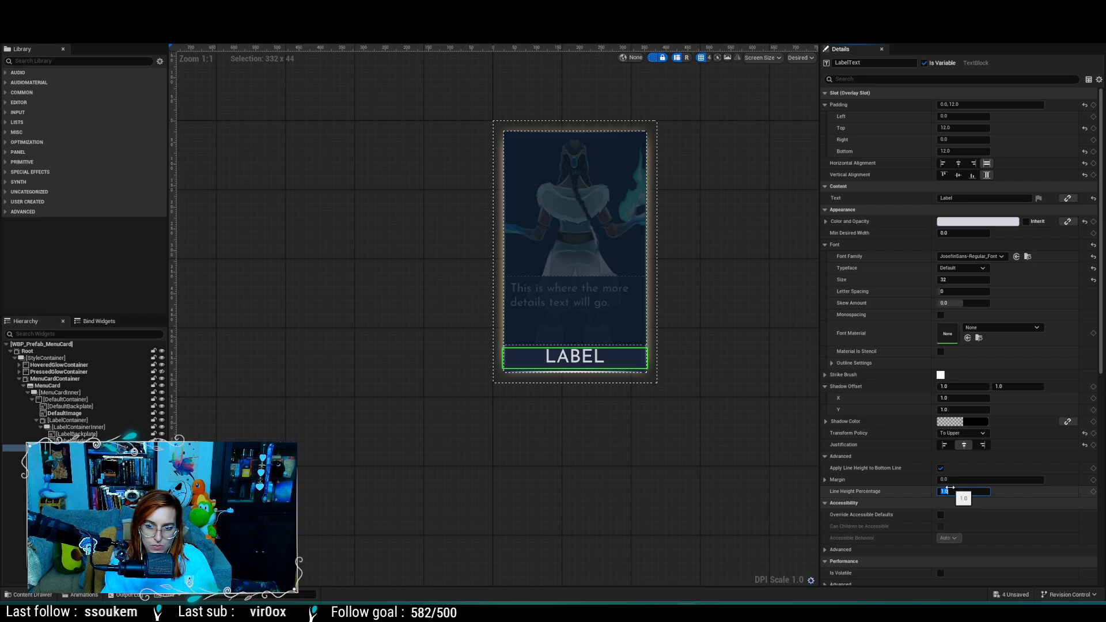
left_click(950, 491)
type("0.76")
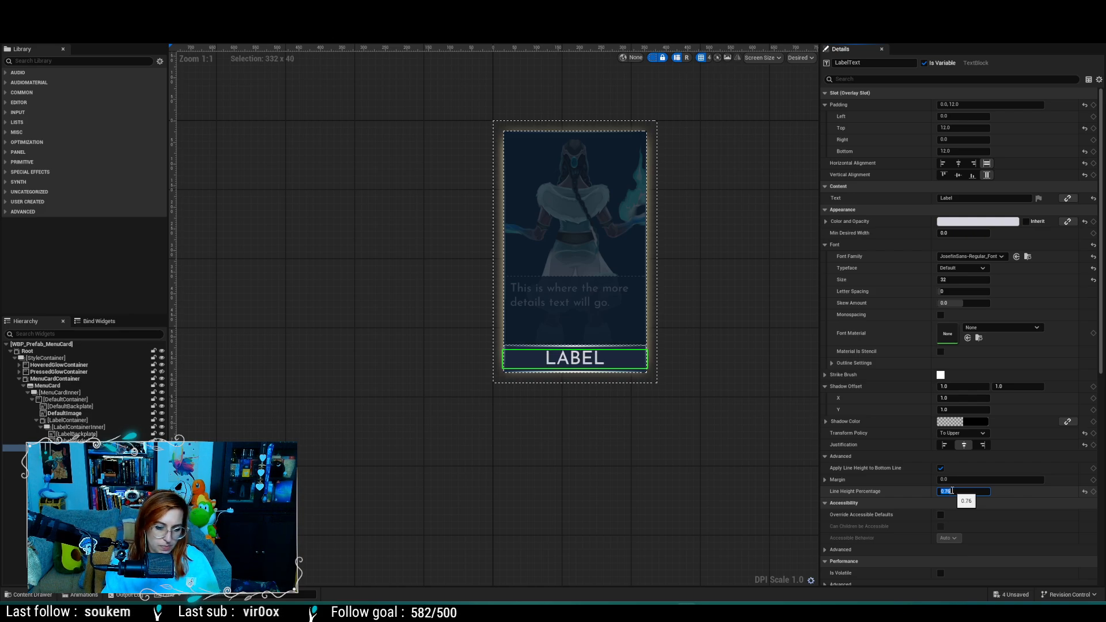
key("Return")
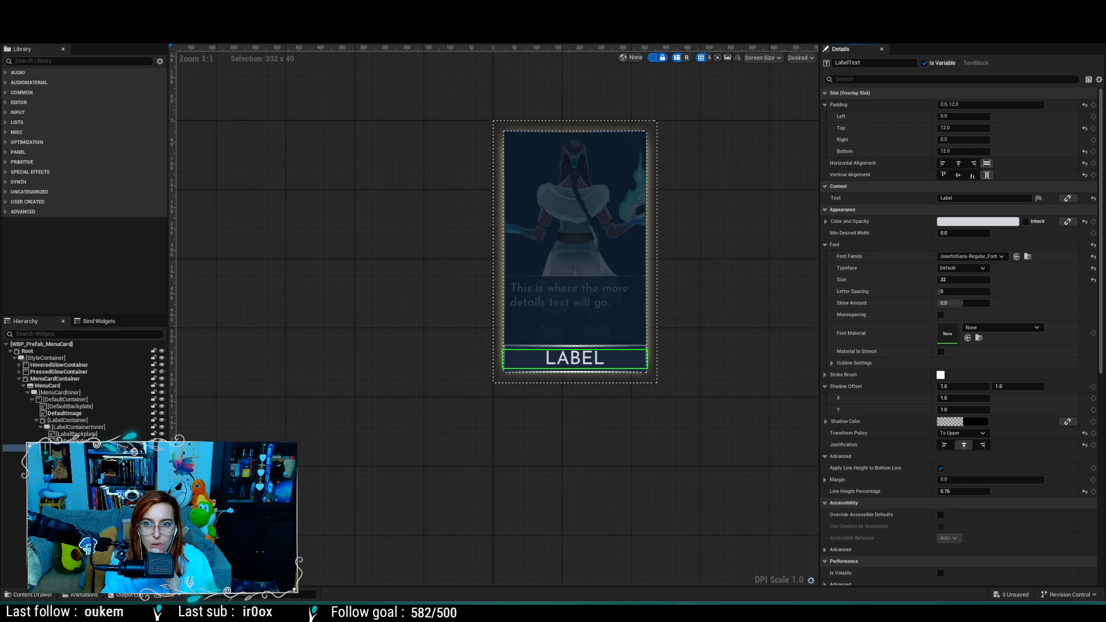
Step: Compare the card labels in WBP_MainSettings with those in WBP_VS_GameModeScreen and return to the menu card prefab
left_click(461, 10)
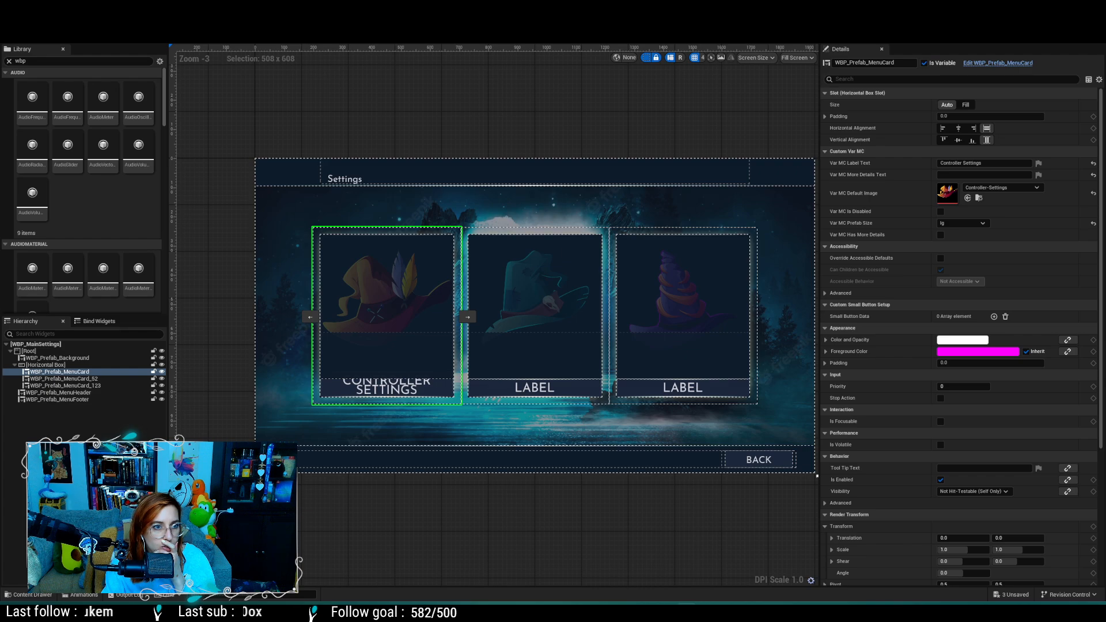
left_click(288, 9)
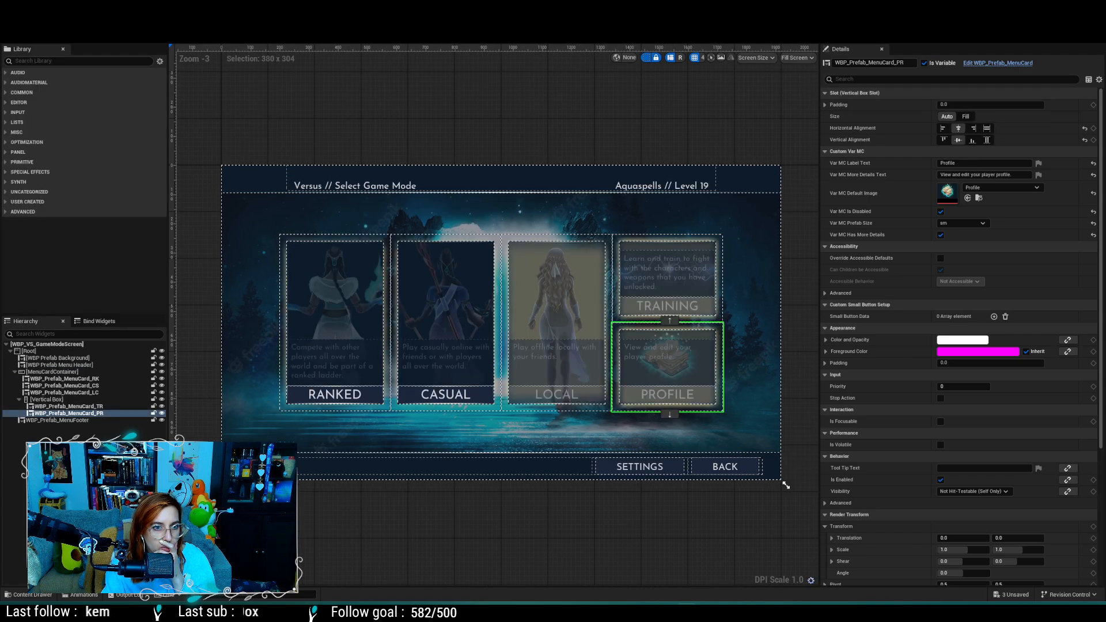
left_click(369, 9)
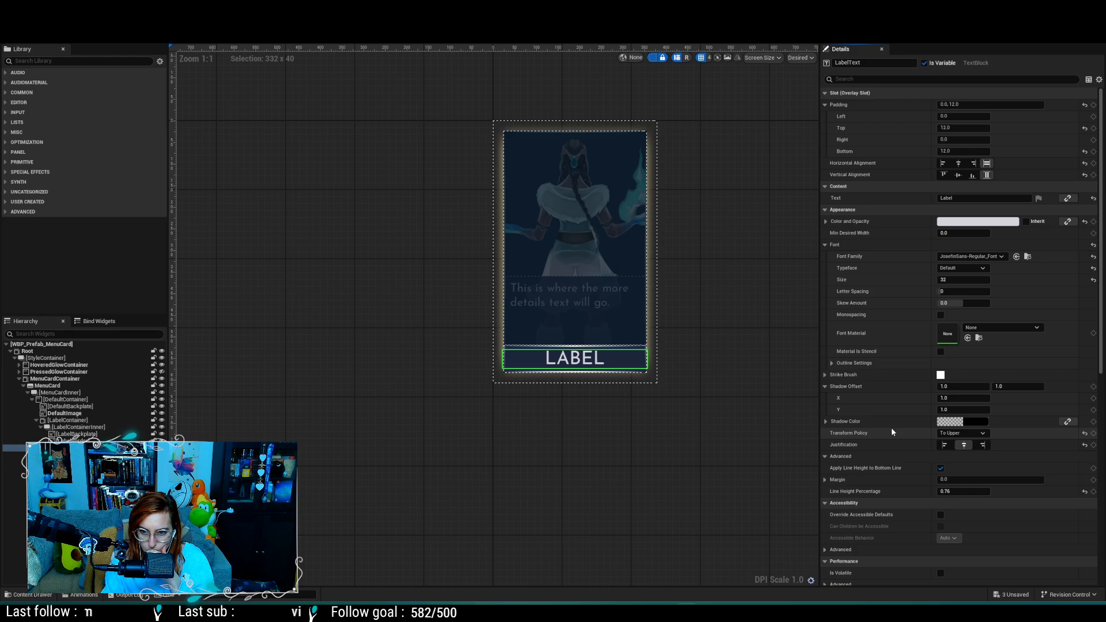
Step: Review LabelText's font and wrapping settings, then try centering its Vertical Alignment and restore it to fill
scroll(891, 430, "down", 5)
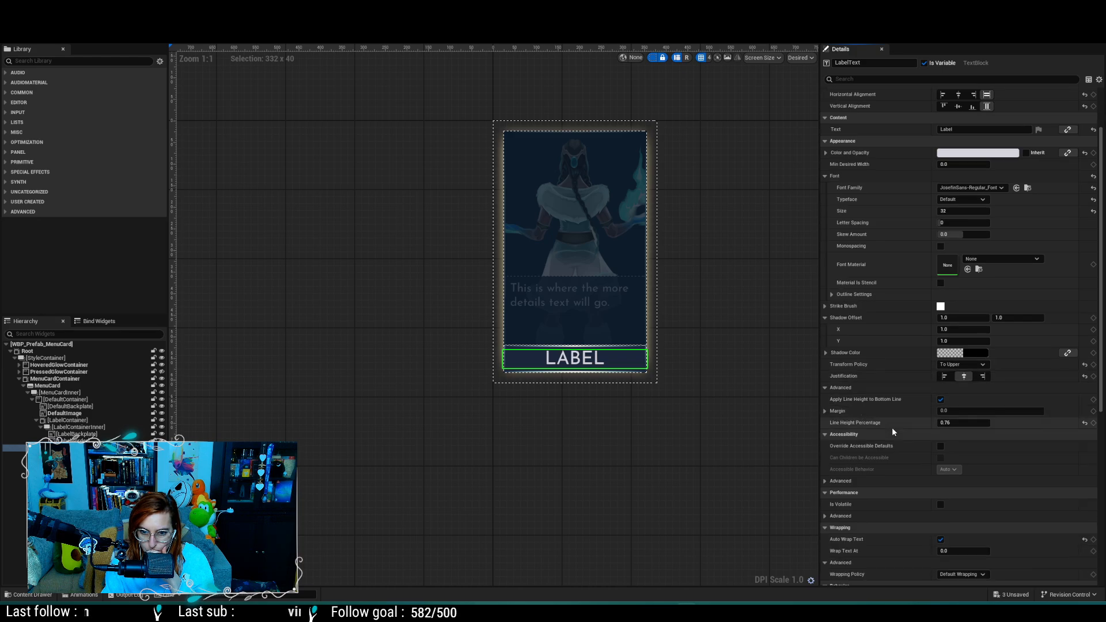
scroll(892, 431, "down", 2)
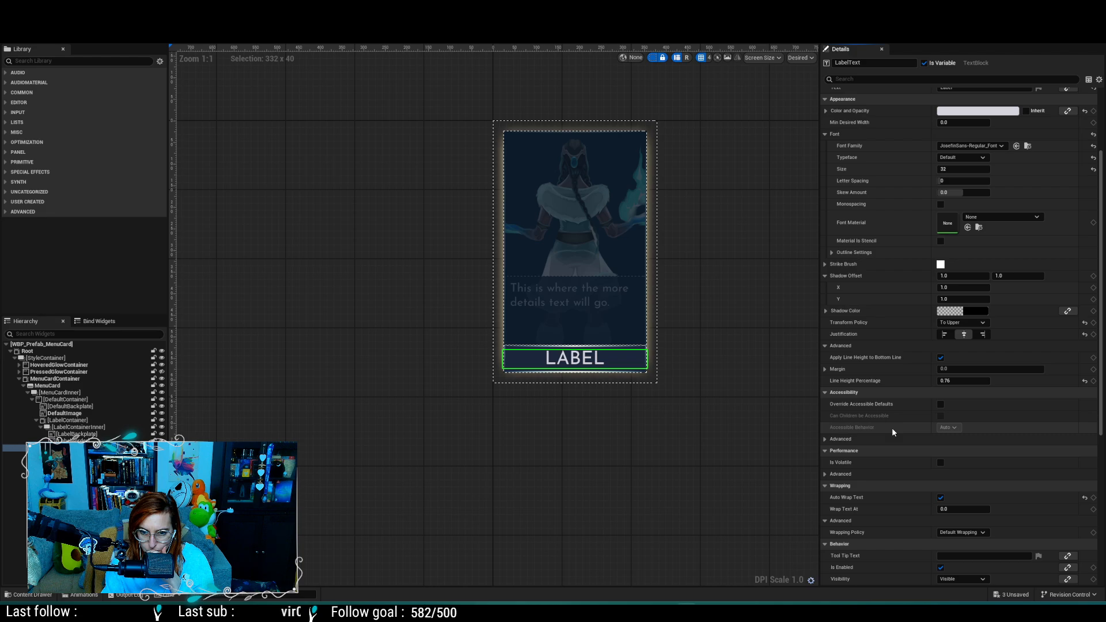
scroll(891, 428, "down", 5)
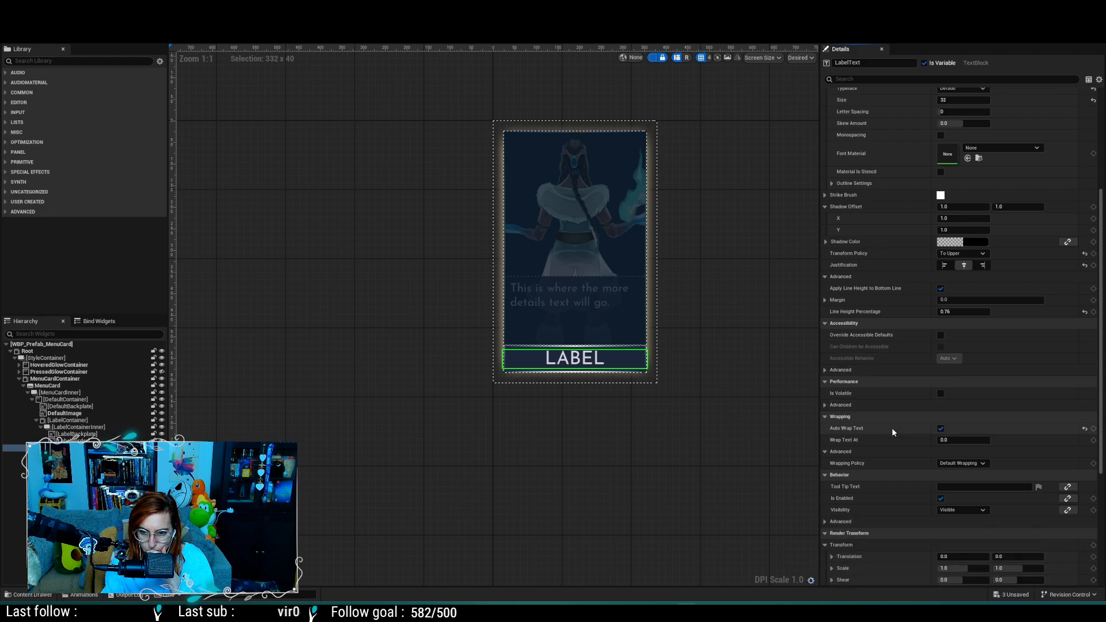
scroll(892, 428, "up", 12)
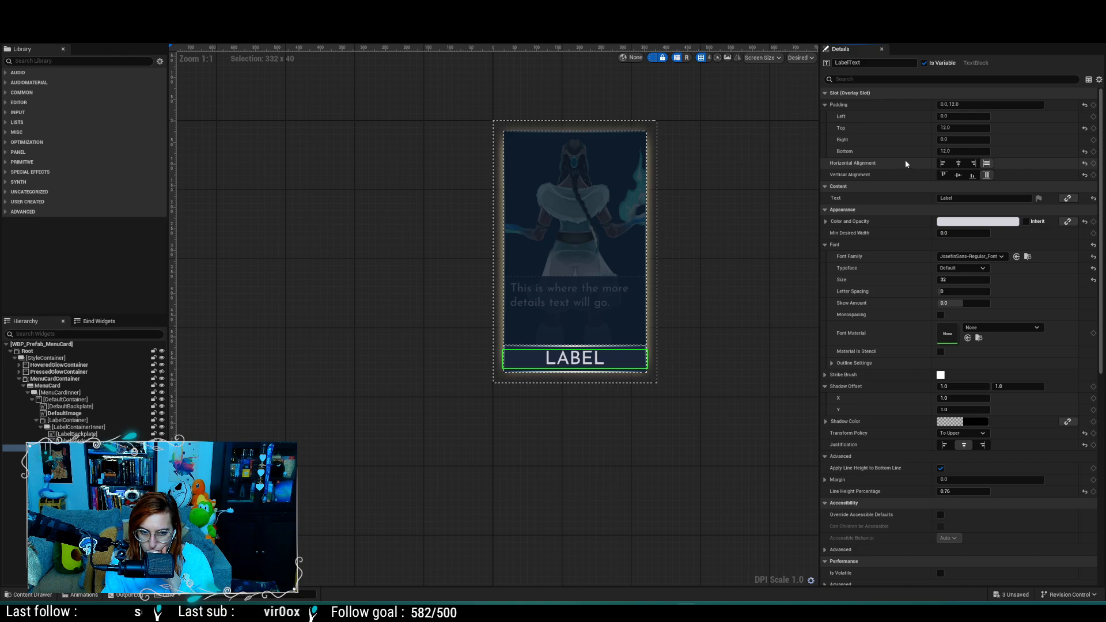
left_click(956, 176)
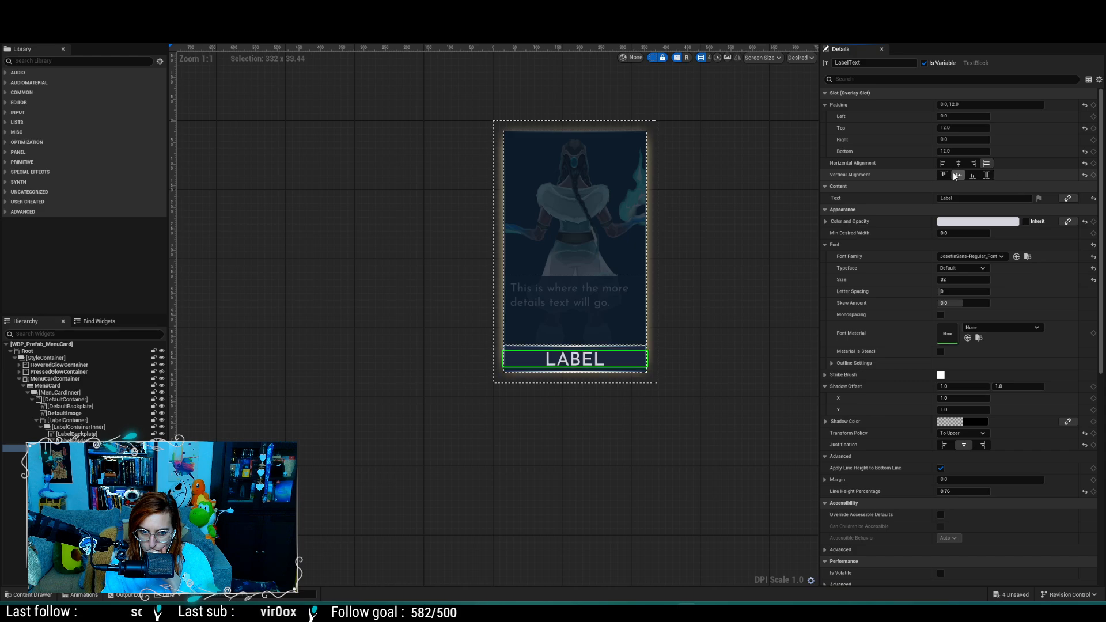
left_click(985, 175)
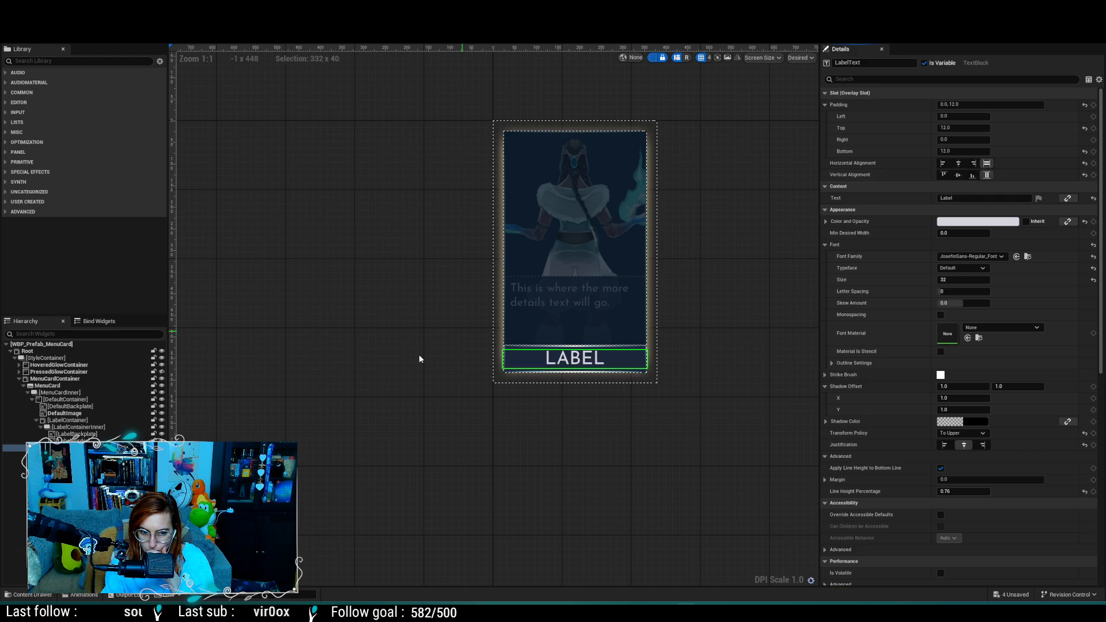
Step: Review the settings of LabelContainerInner and LabelContainer, save the prefab, and recheck the cards in both screens that use it
left_click(86, 427)
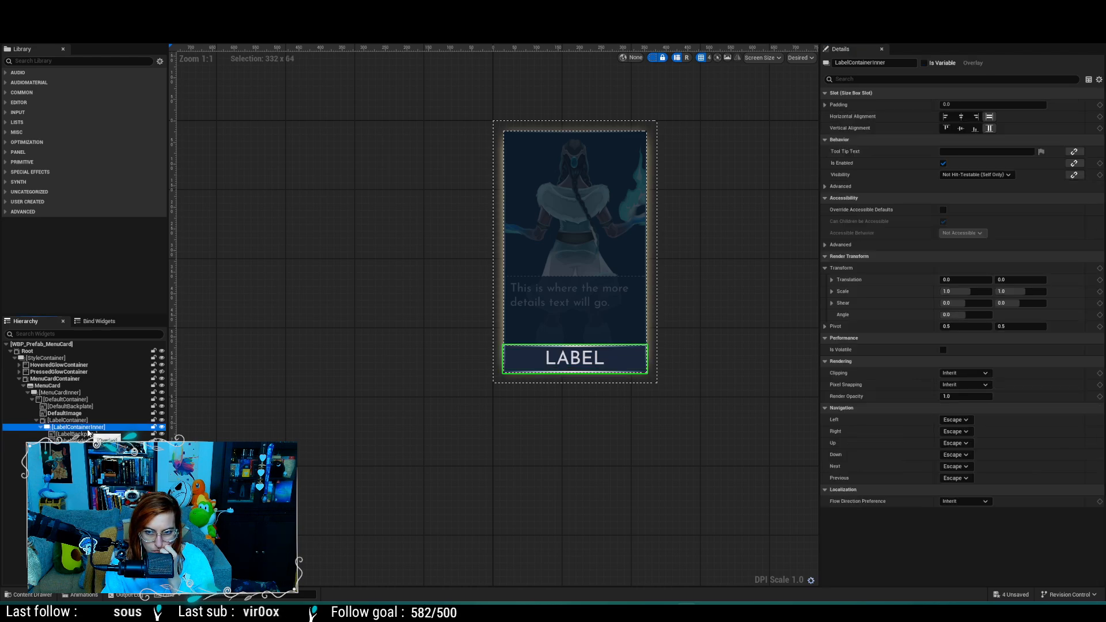
left_click(87, 421)
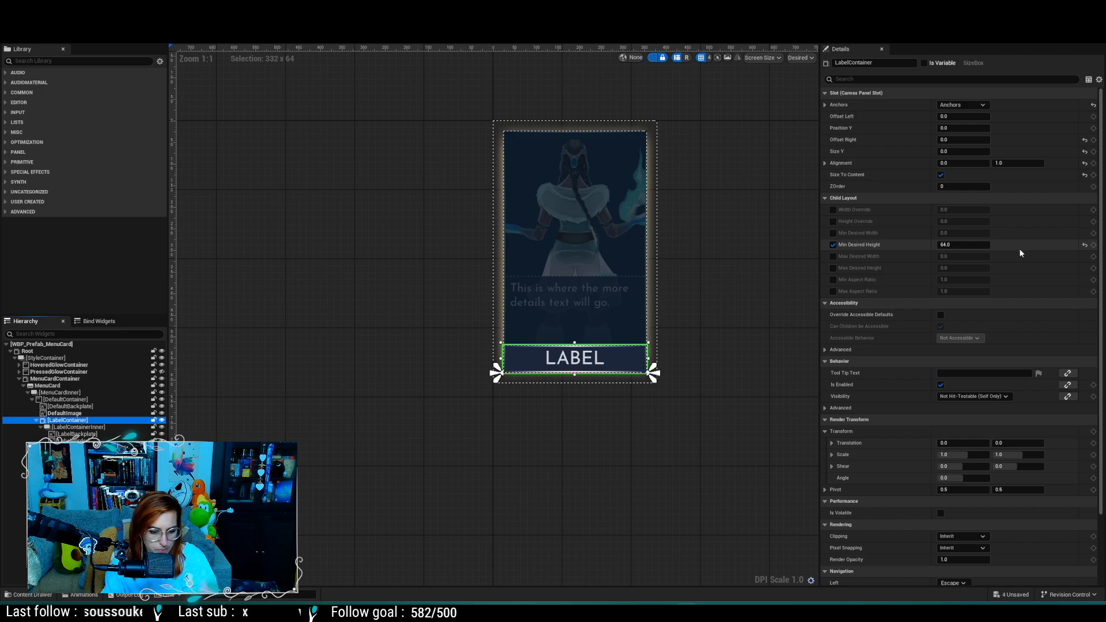
key("ctrl+s")
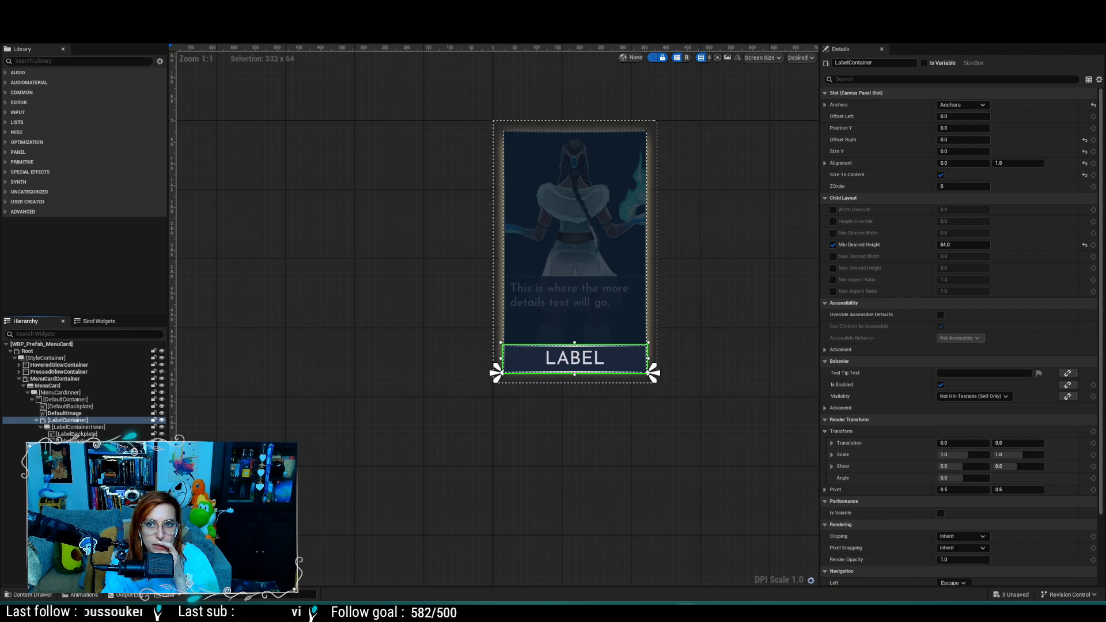
left_click(190, 11)
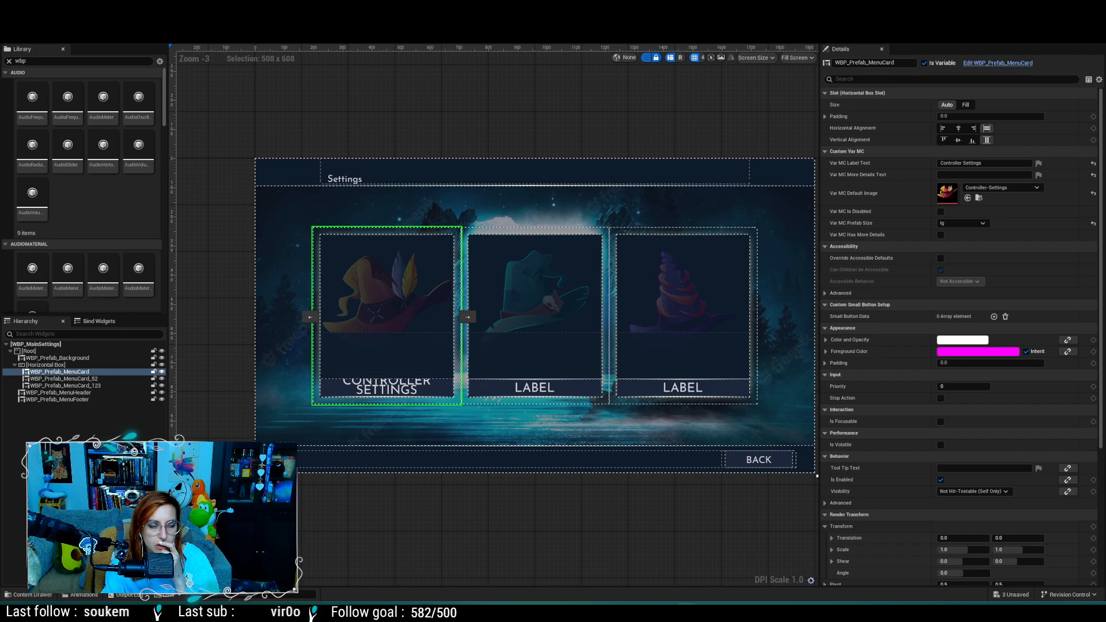
key("ctrl+Tab")
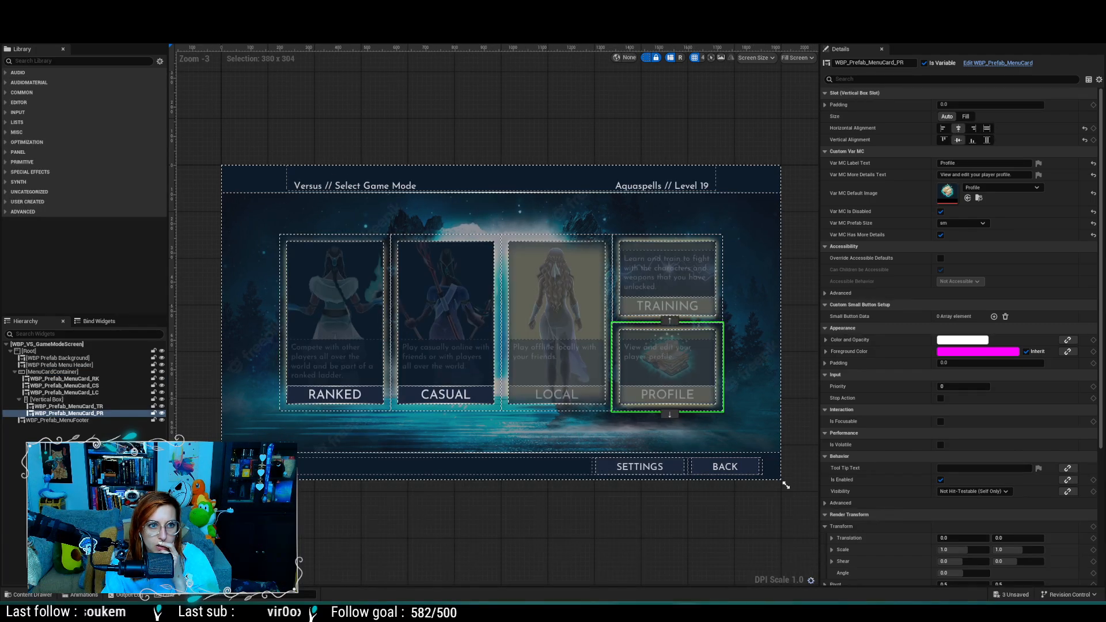
key("ctrl+Tab")
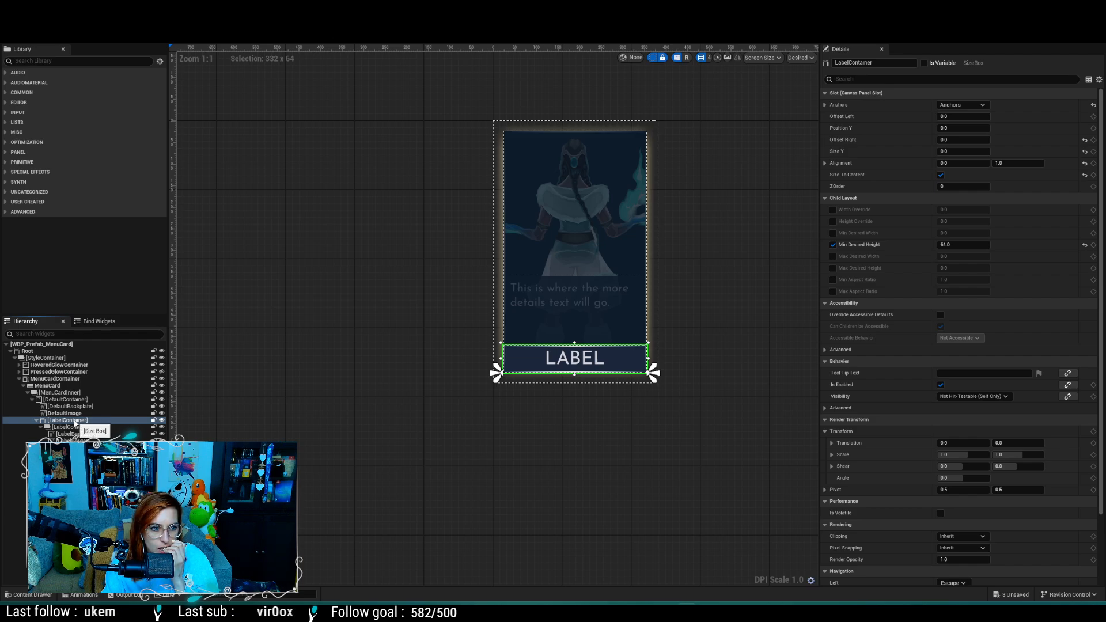
Step: Change LabelText's text to "Label TEst Test Test" to test how a long label wraps in the prefab
left_click(75, 448)
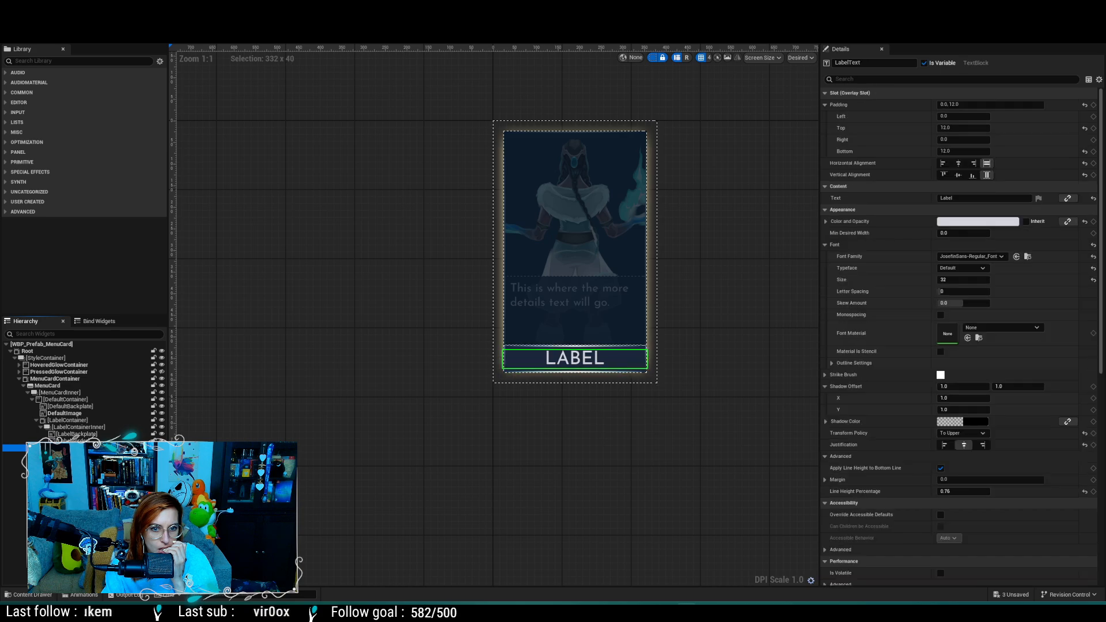
left_click(986, 198)
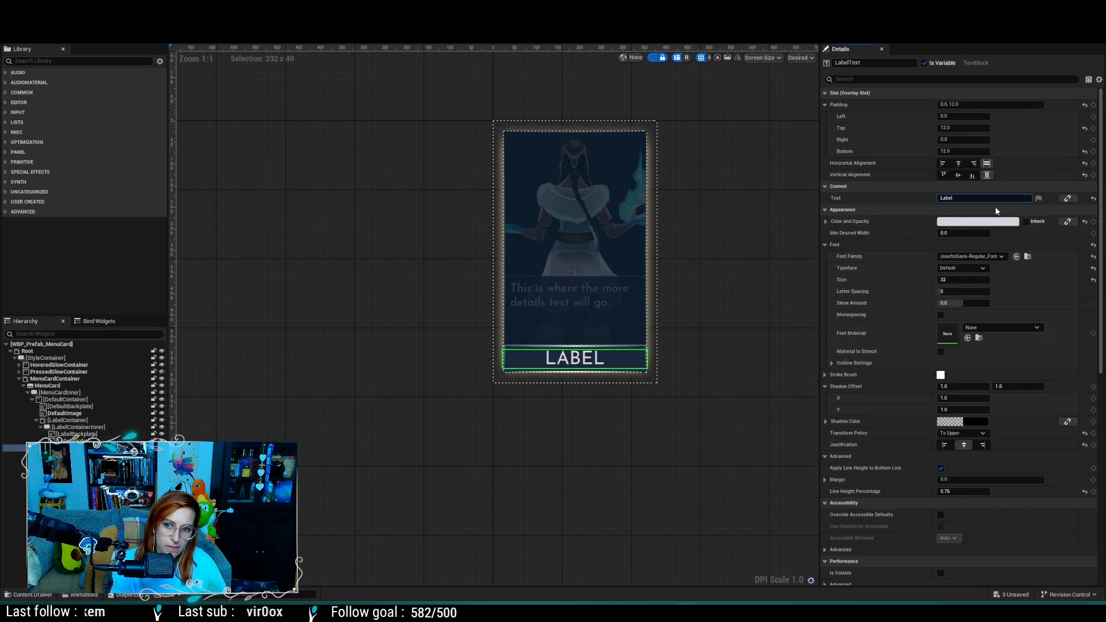
type("TEst")
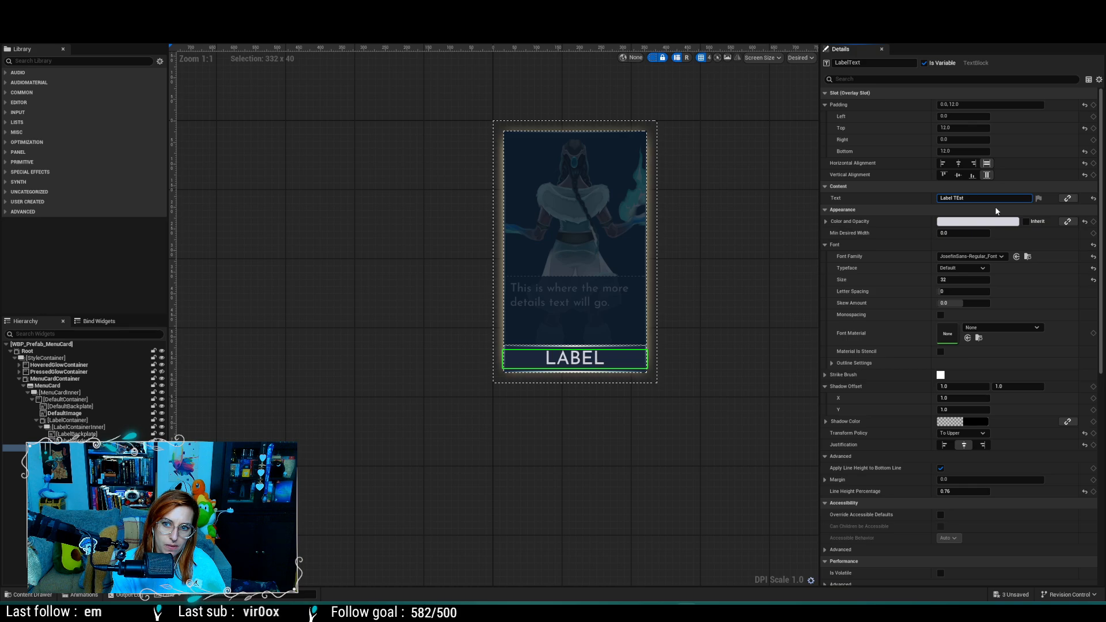
type(" Test Test")
key("Return")
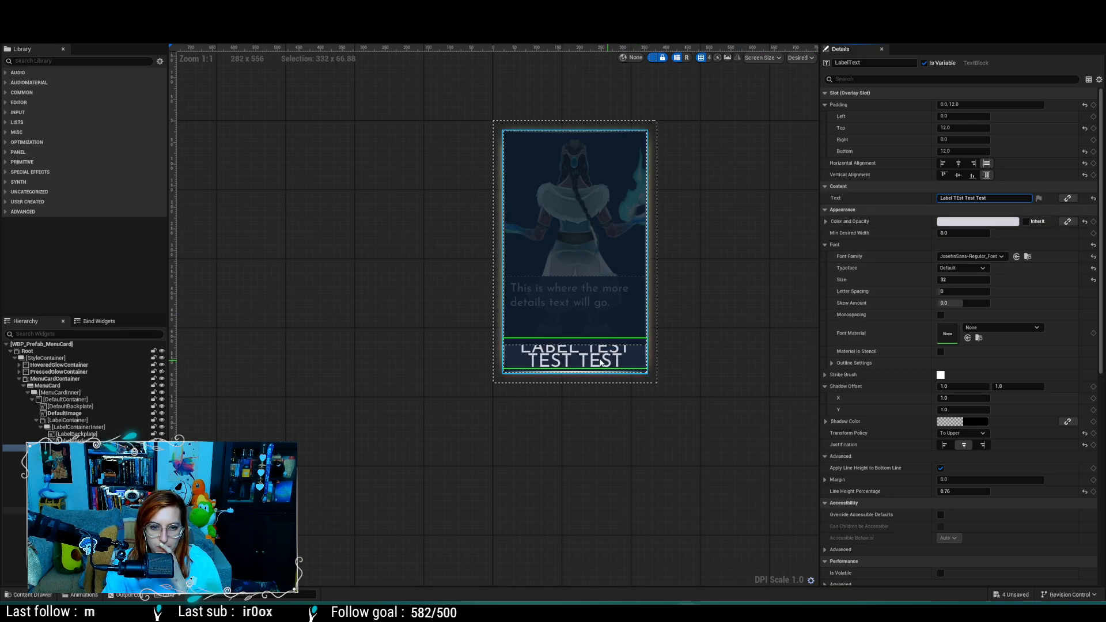
Step: Inspect the bounds and slot settings of the label containers, DefaultImage, DefaultBackplate, LabelBorder and LabelBackplate with the long label
left_click(104, 427)
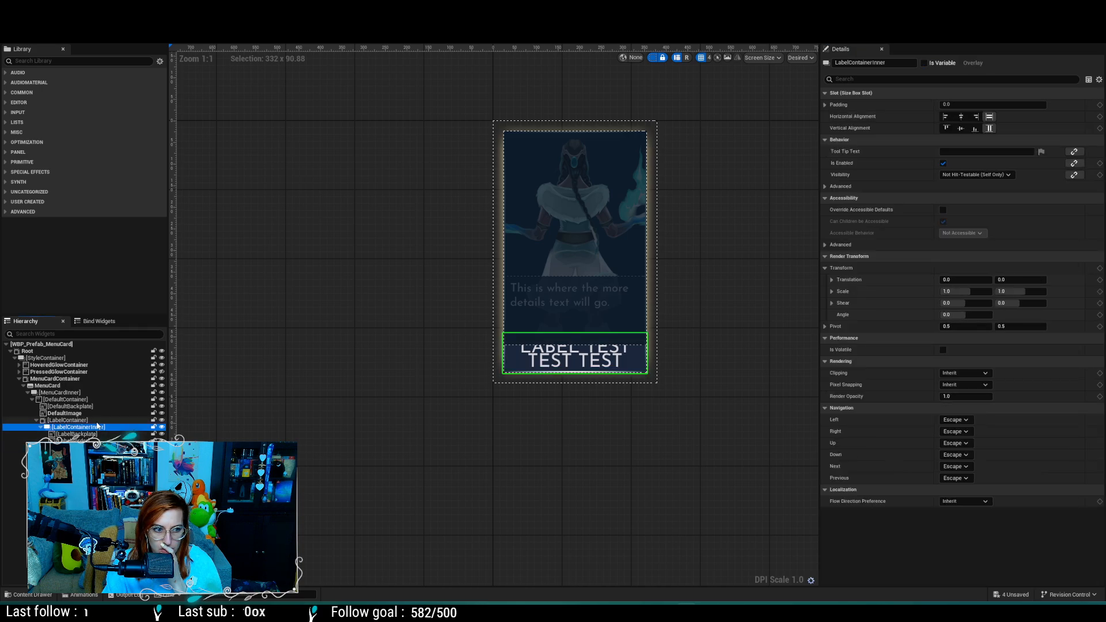
left_click(93, 421)
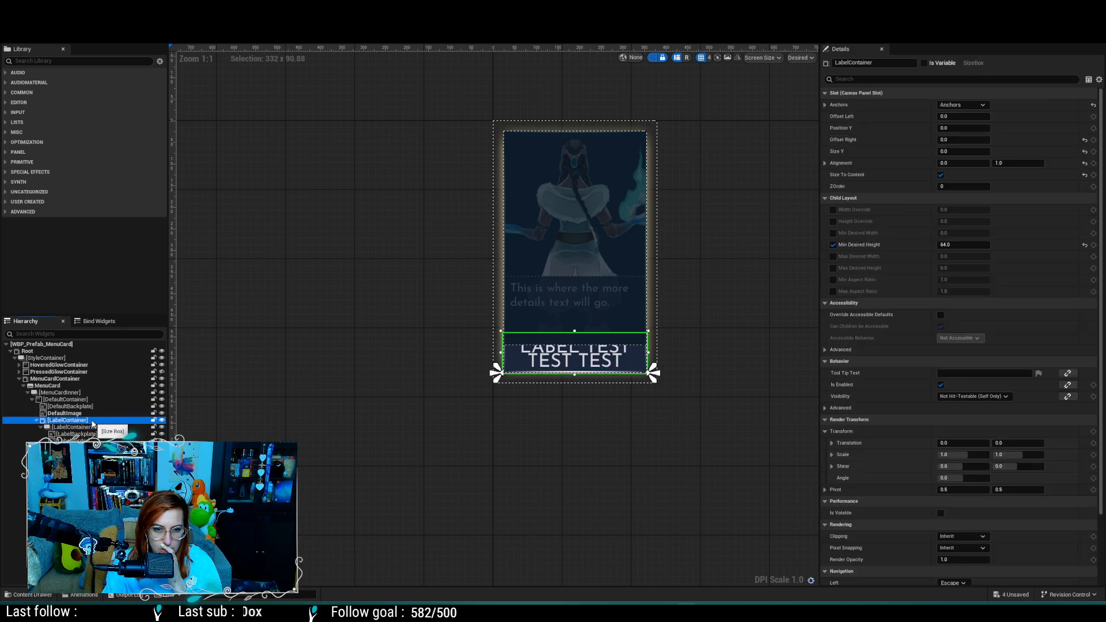
left_click(90, 414)
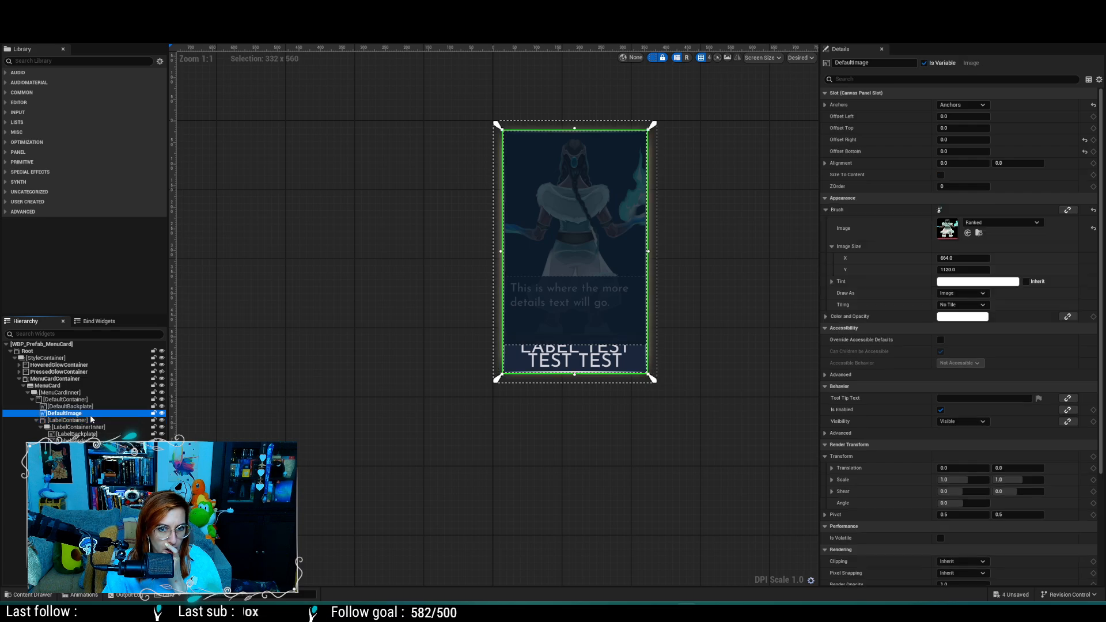
left_click(93, 407)
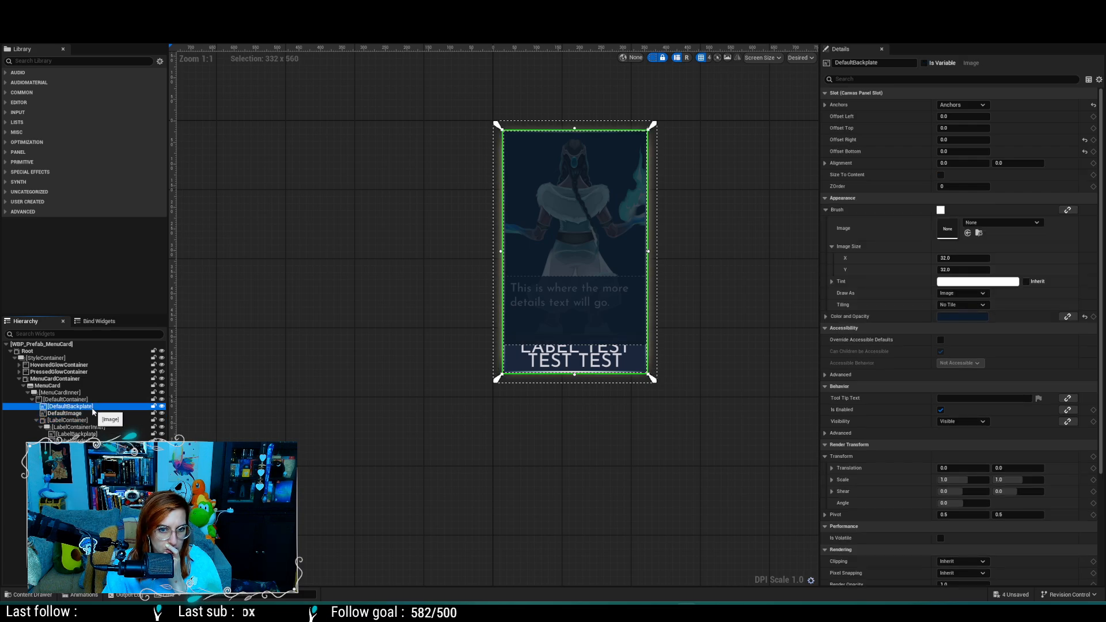
left_click(75, 441)
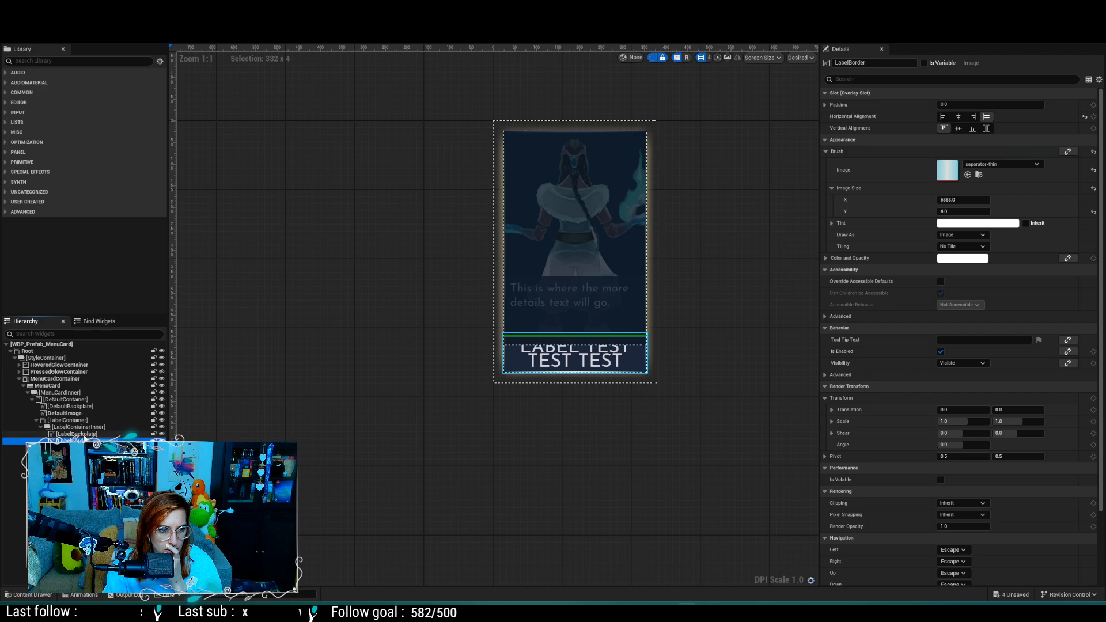
left_click(77, 434)
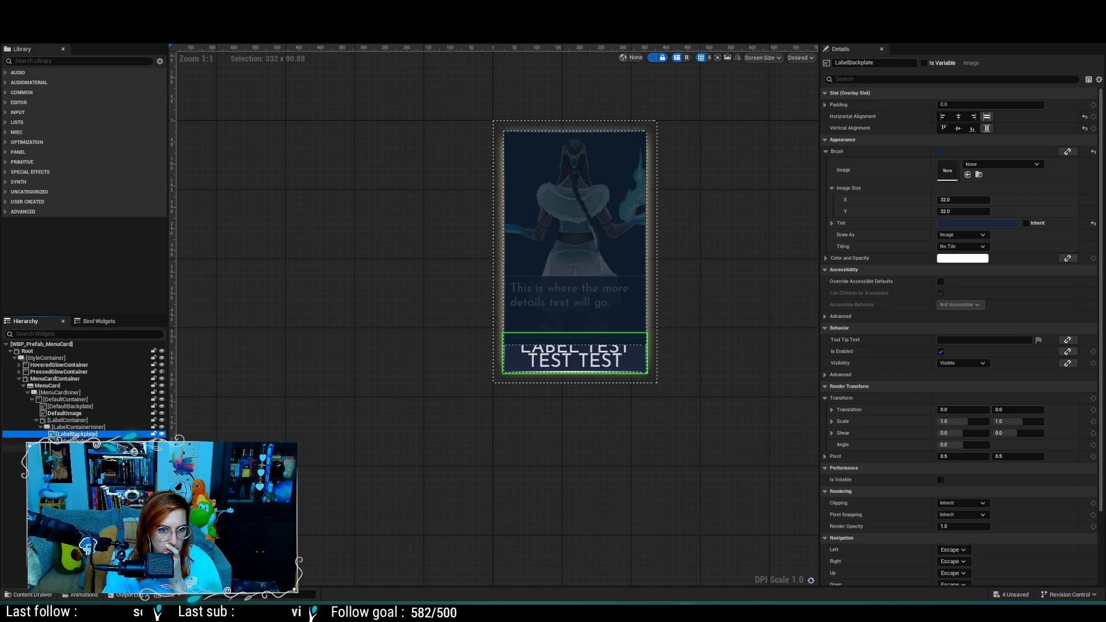
left_click(75, 441)
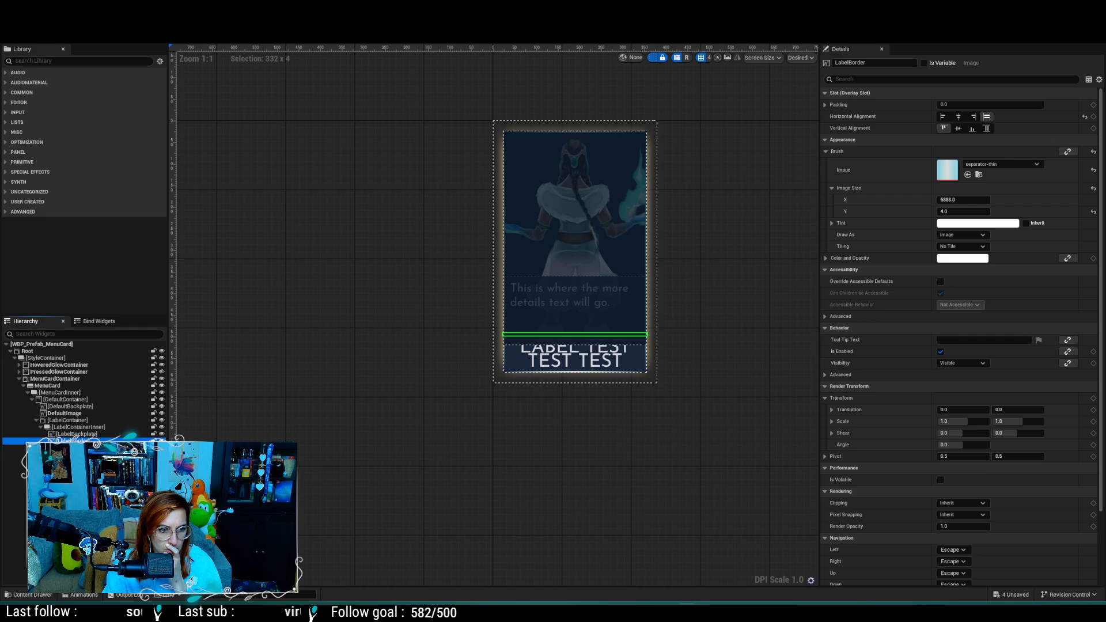
left_click(92, 435)
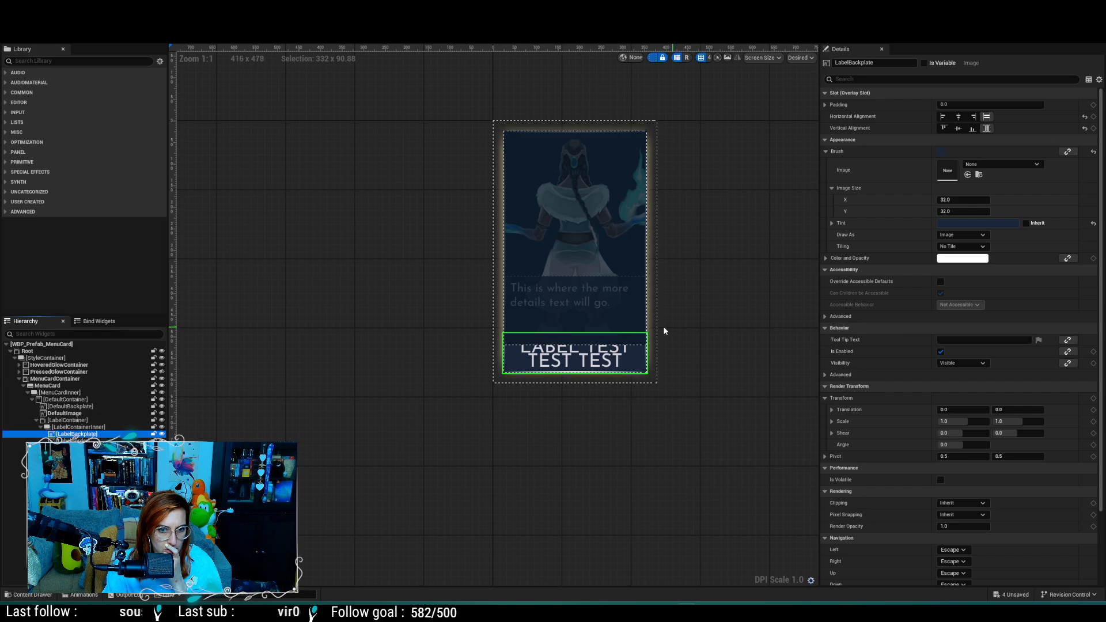
Step: Compare the outlines of LabelText, LabelBorder, LabelBackplate and the two label containers up close around the wrapped label
scroll(626, 334, "up", 5)
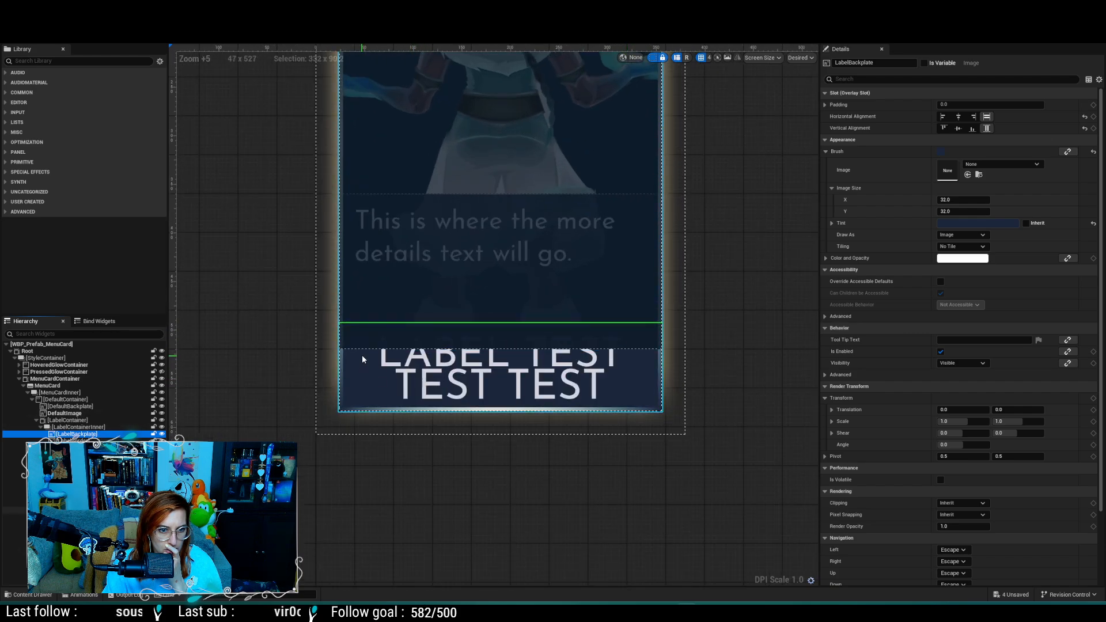
left_click(78, 448)
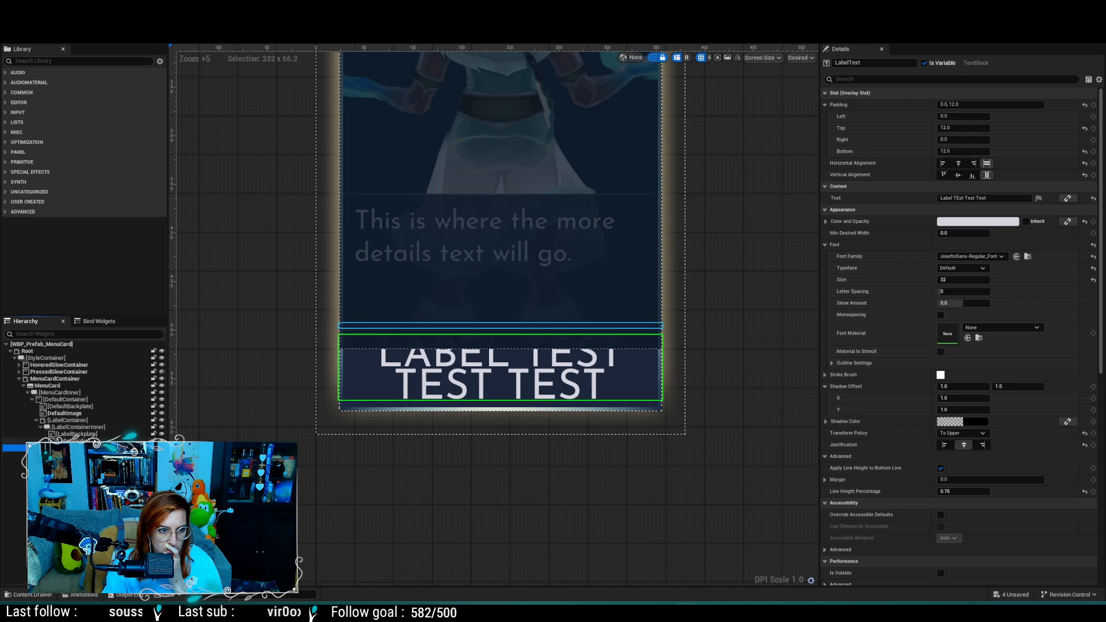
left_click(77, 442)
left_click(95, 435)
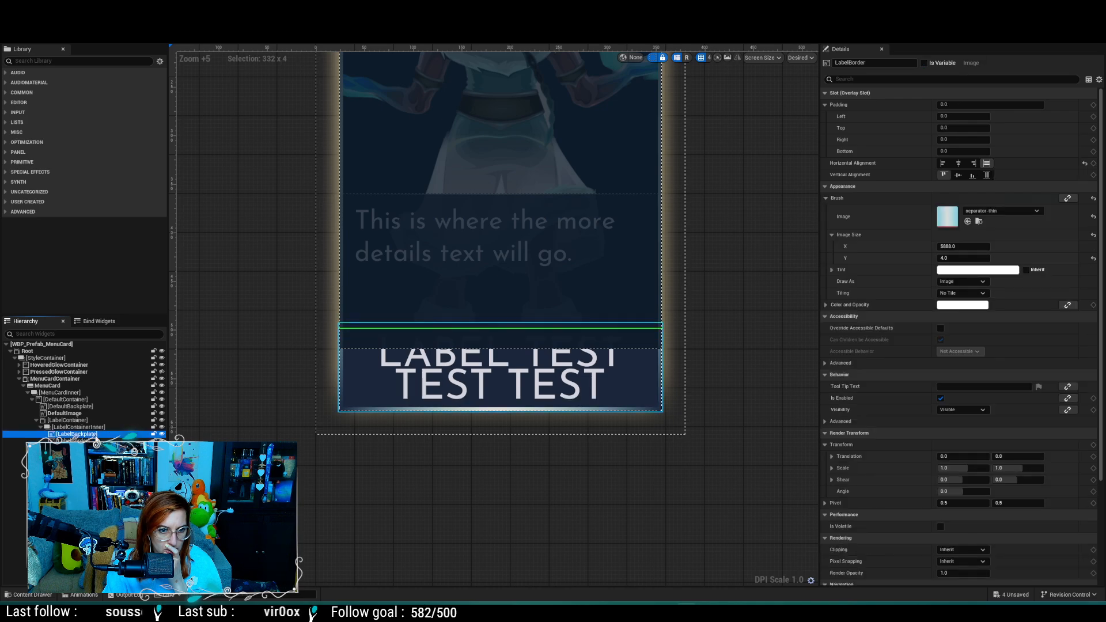
left_click(98, 428)
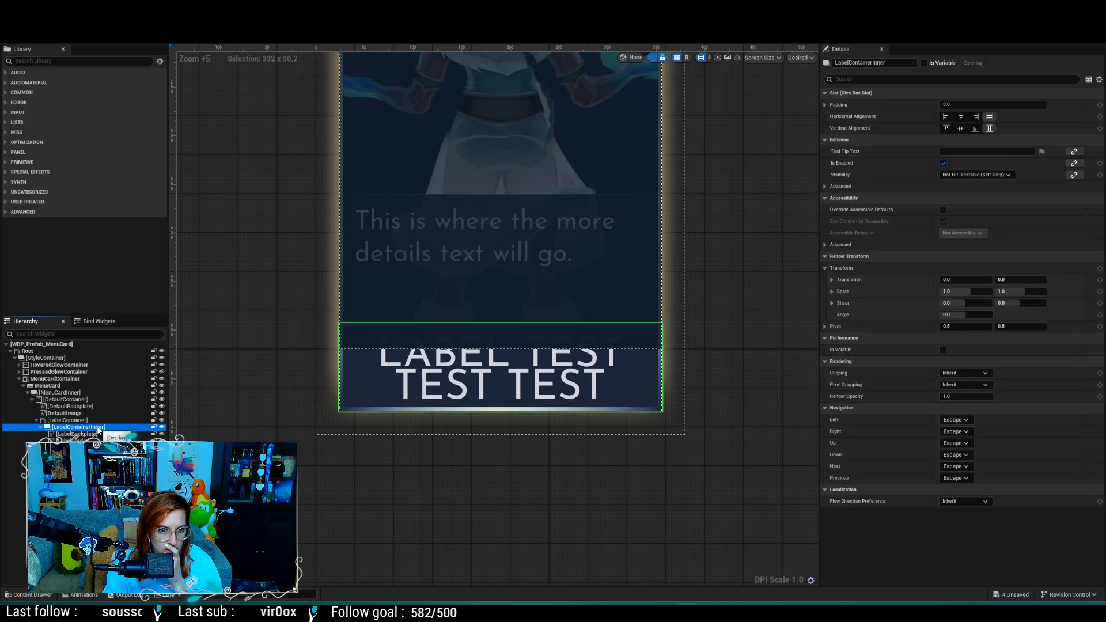
left_click(100, 422)
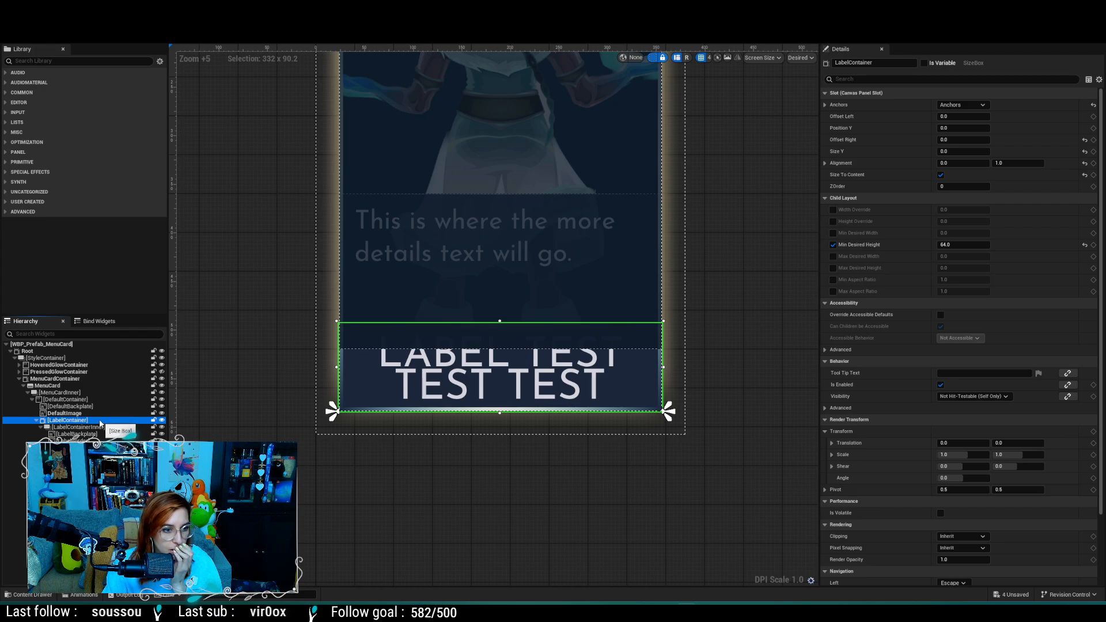
Step: Check the bounds of HoveredContainer and MoreDetailsContainer, and hide MoreDetailsContainer in the designer view
left_click(95, 462)
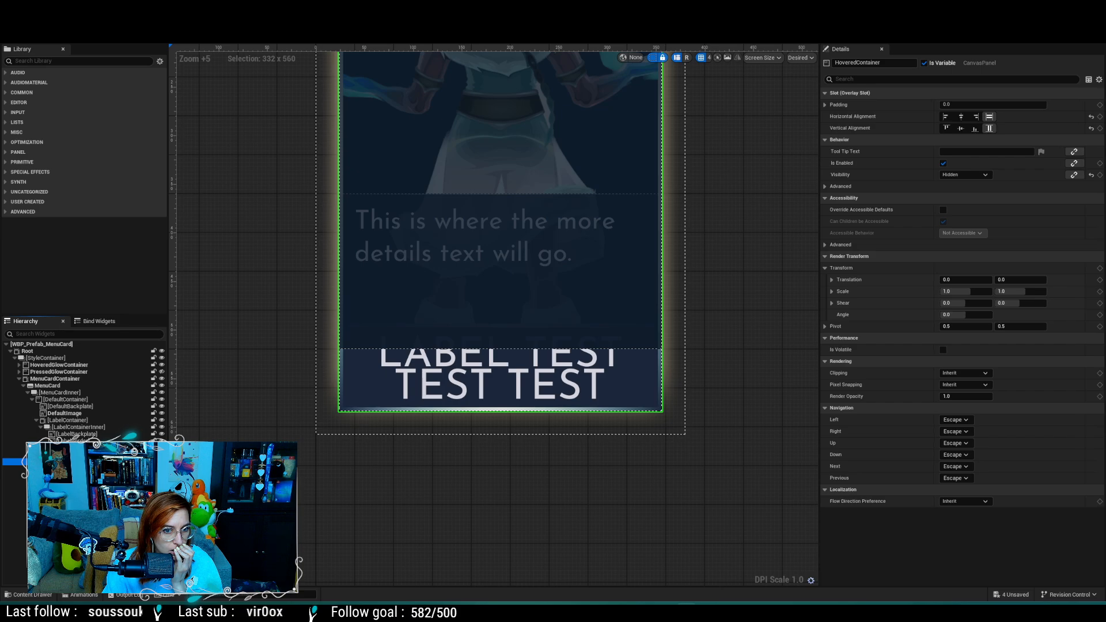
left_click(95, 455)
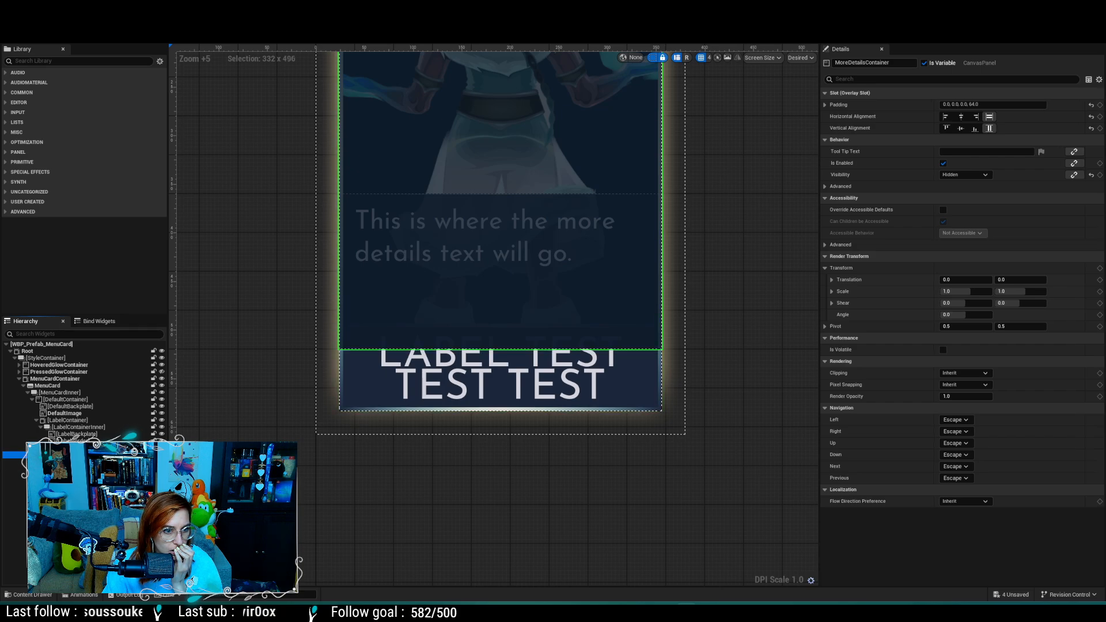
left_click(162, 455)
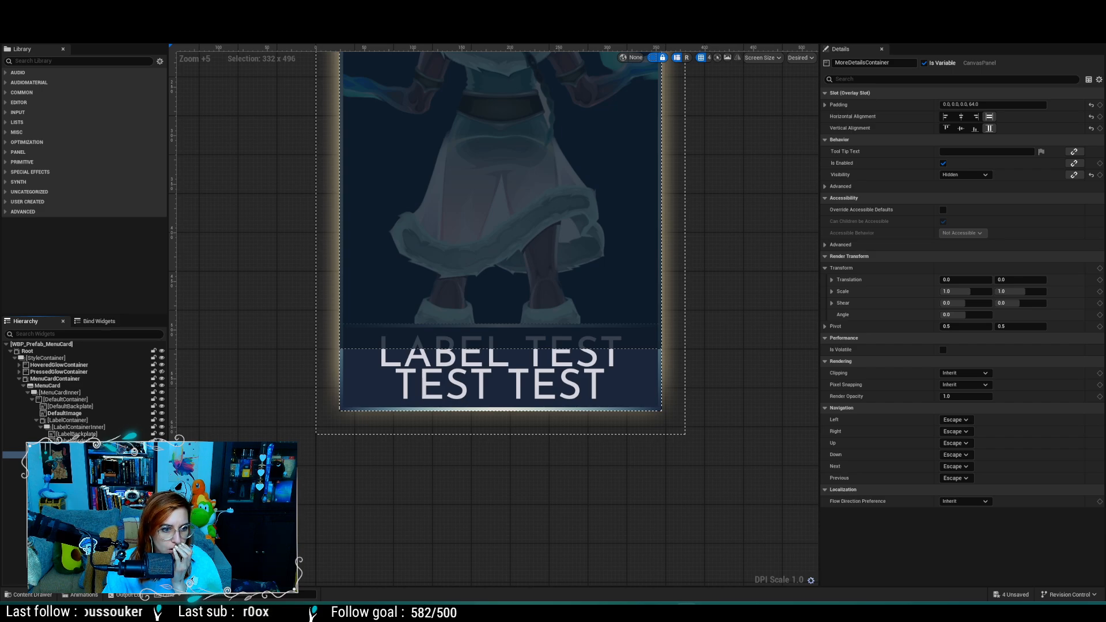
Step: Show MoreDetailsContainer again in the designer view and compile the menu card prefab
left_click(162, 455)
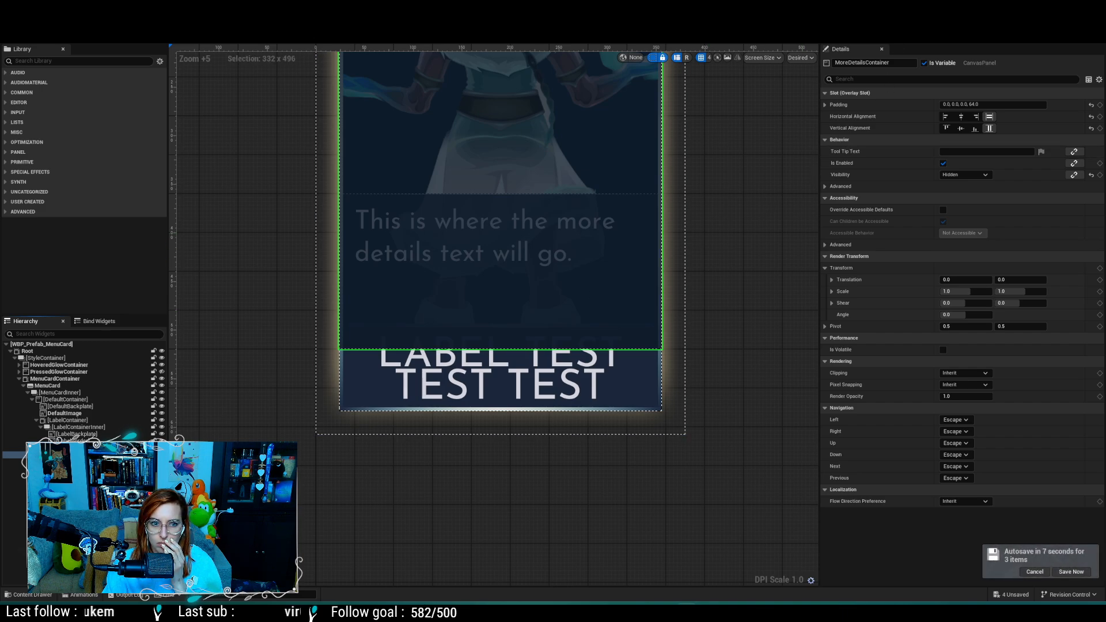
key("ctrl+Tab")
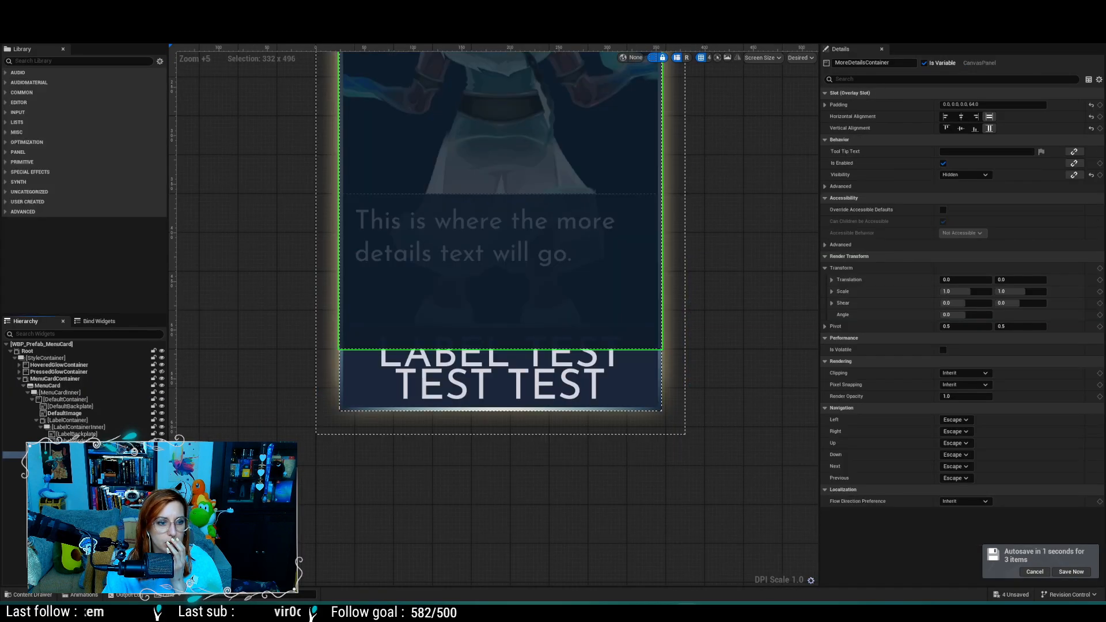
key("ctrl+Tab")
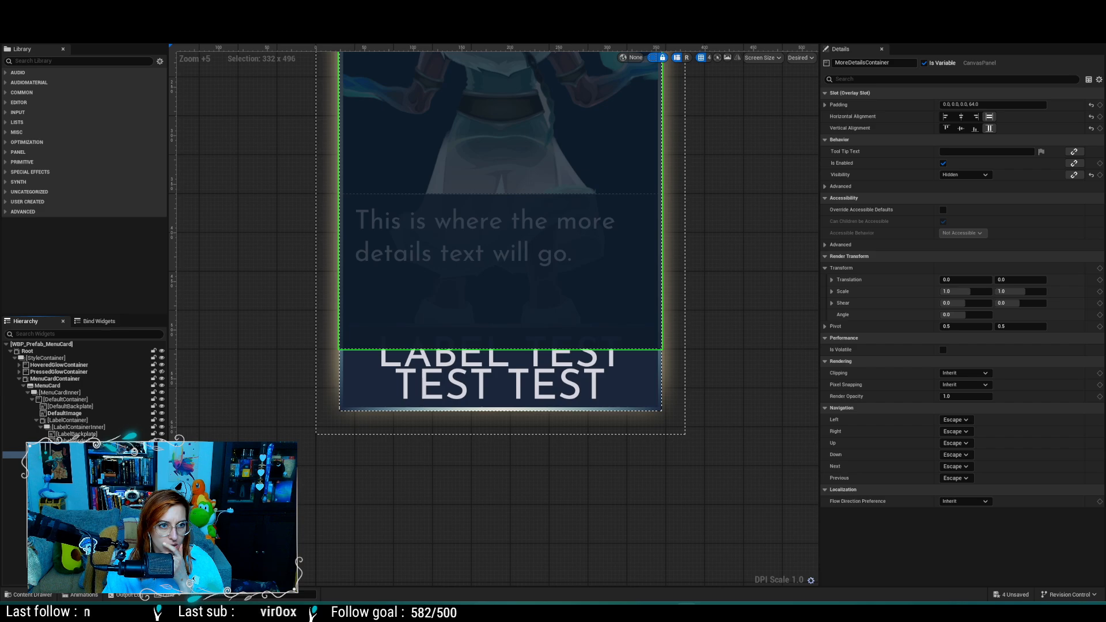
left_click(64, 36)
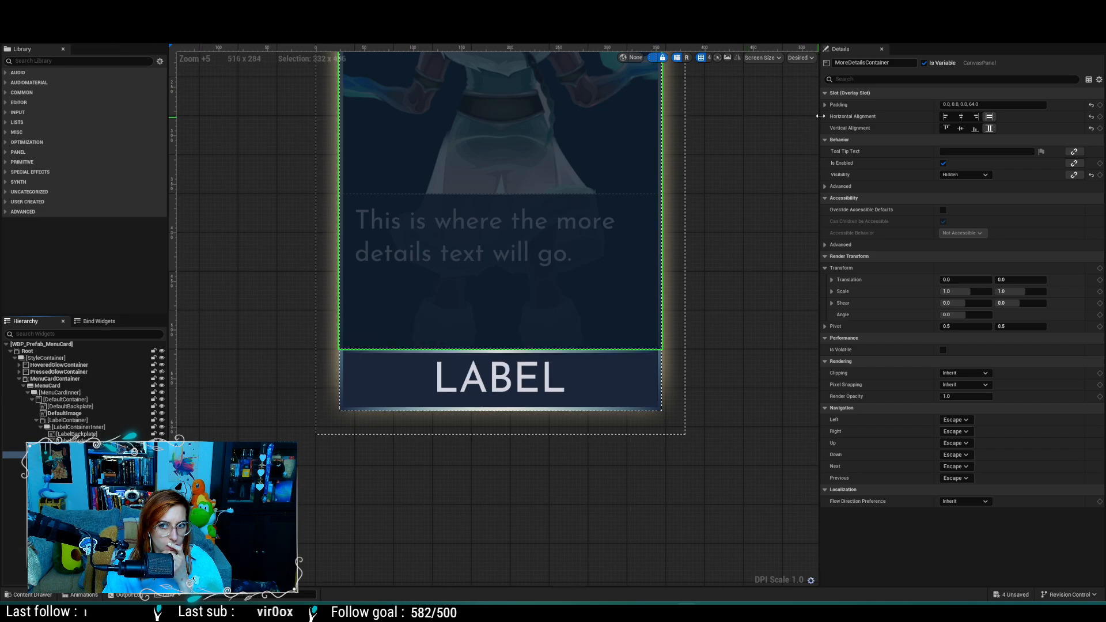
Step: Save the WBP_MainSettings widget and return to the ThirdPersonMap level
left_click(173, 21)
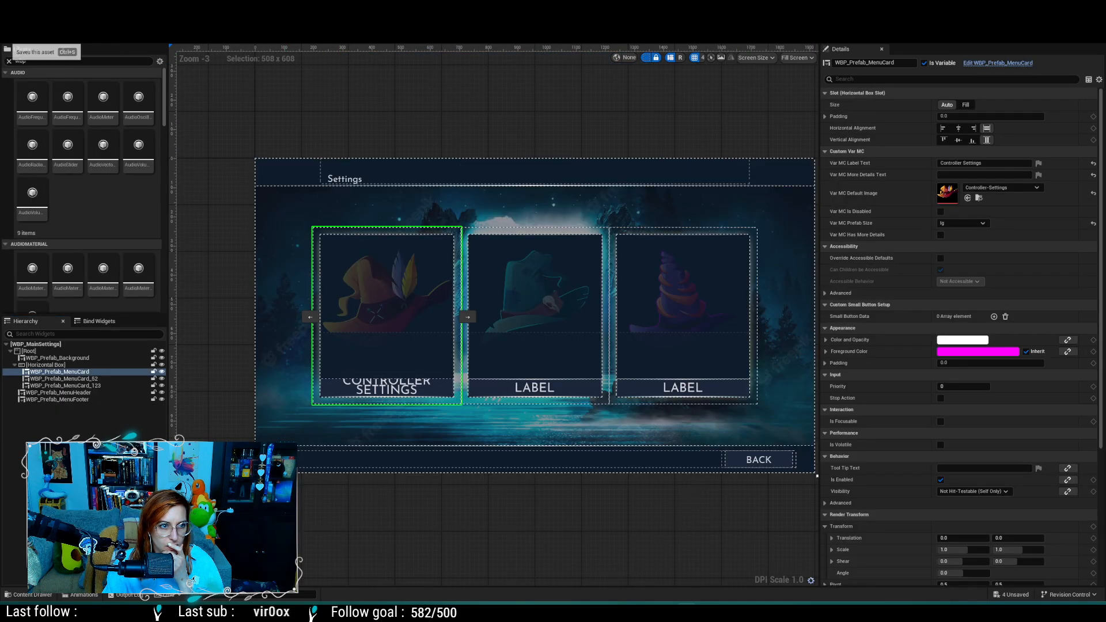
left_click(11, 36)
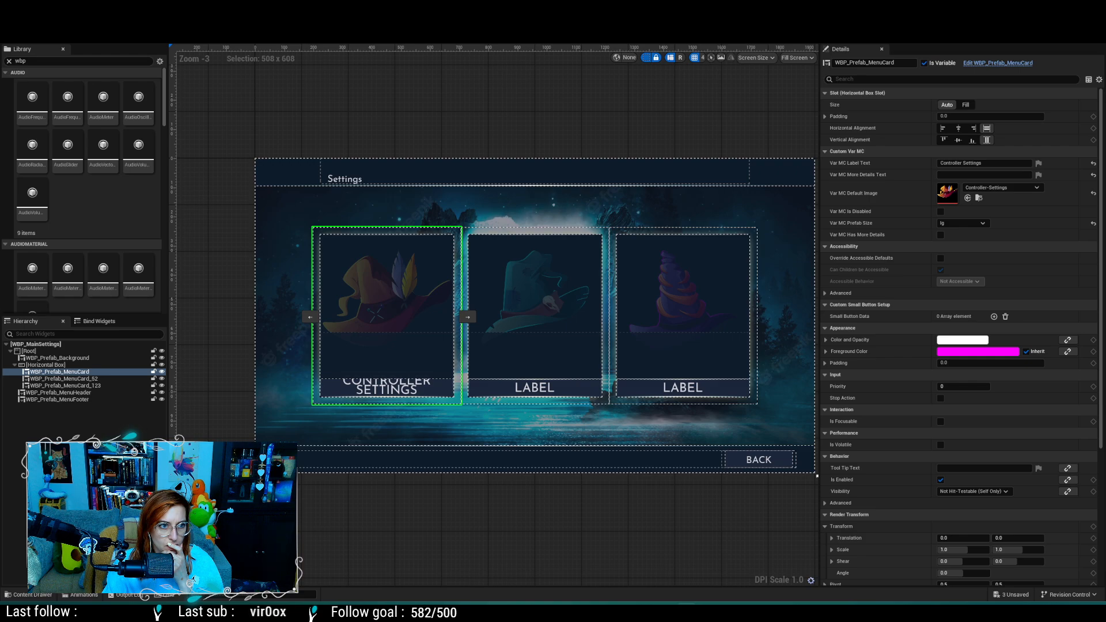
left_click(64, 21)
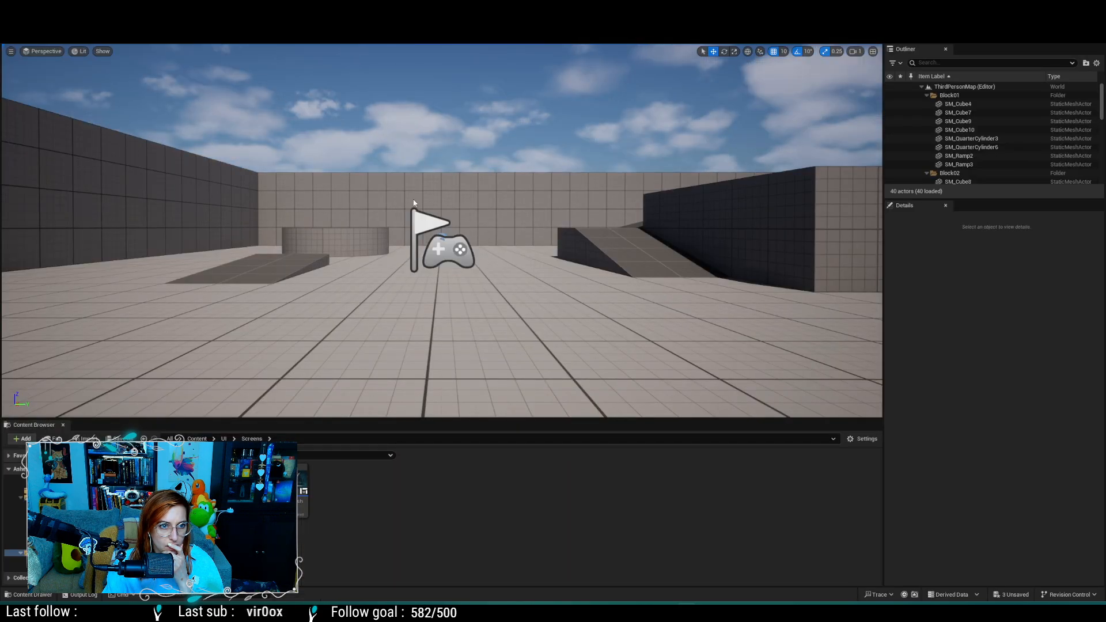
Step: Play the game and open its Settings screen to check the wrapped Controller Settings label
key("alt+p")
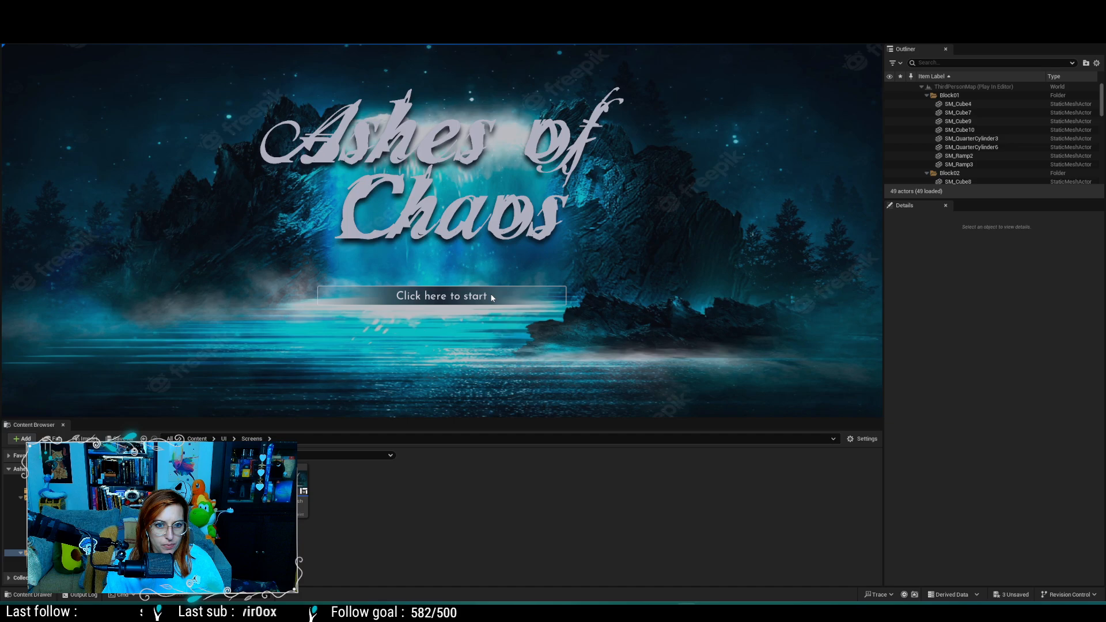
left_click(493, 298)
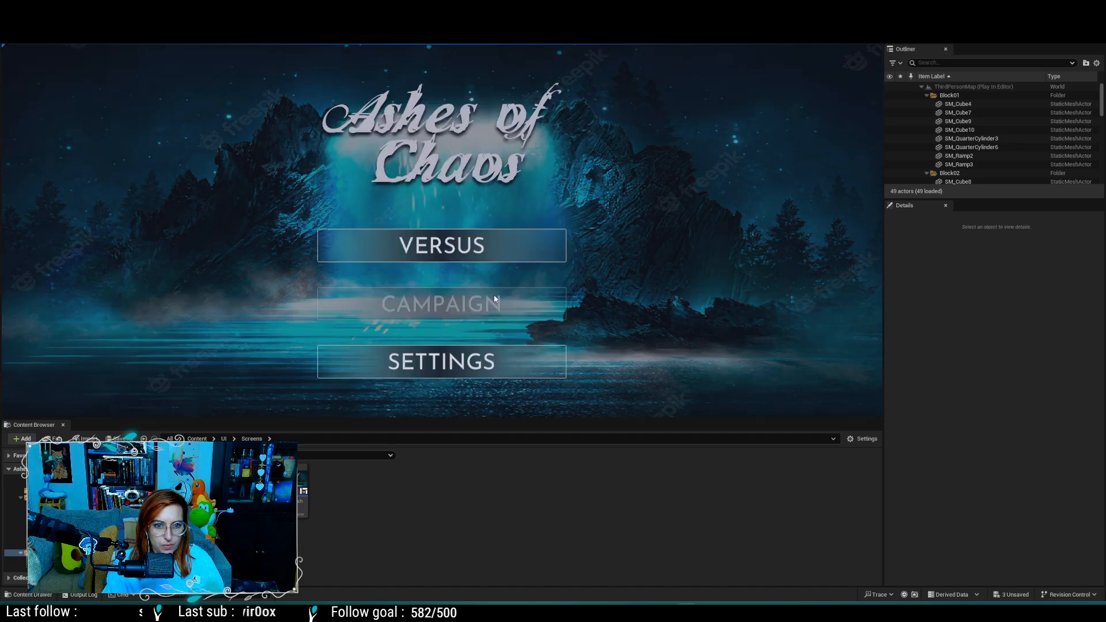
left_click(473, 361)
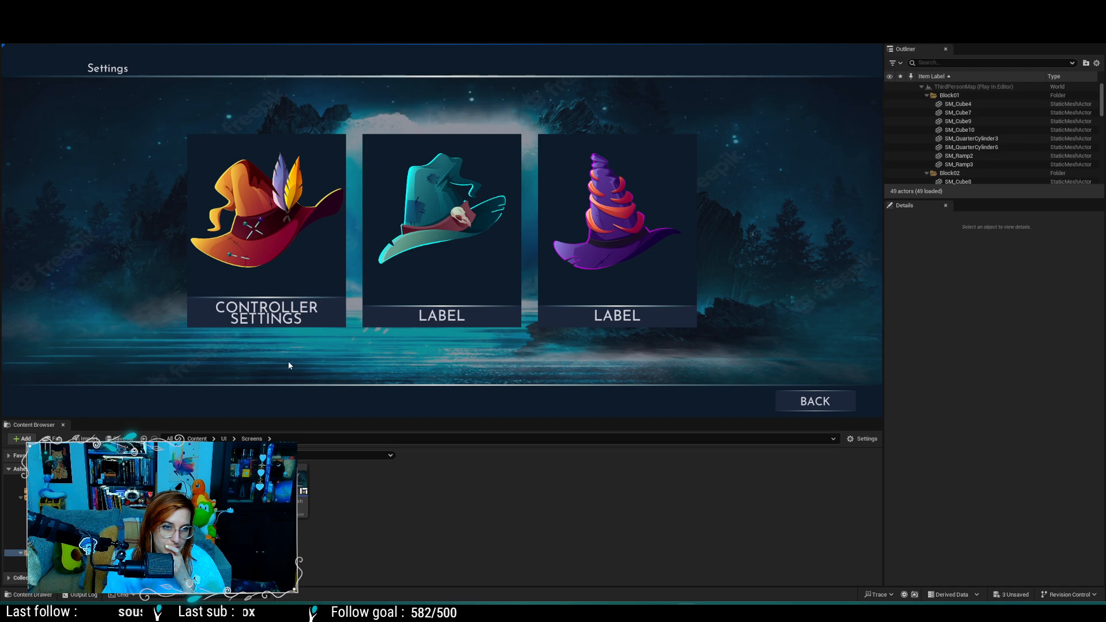
Step: Stop the playtest and select LabelText in the menu card prefab
left_click(243, 46)
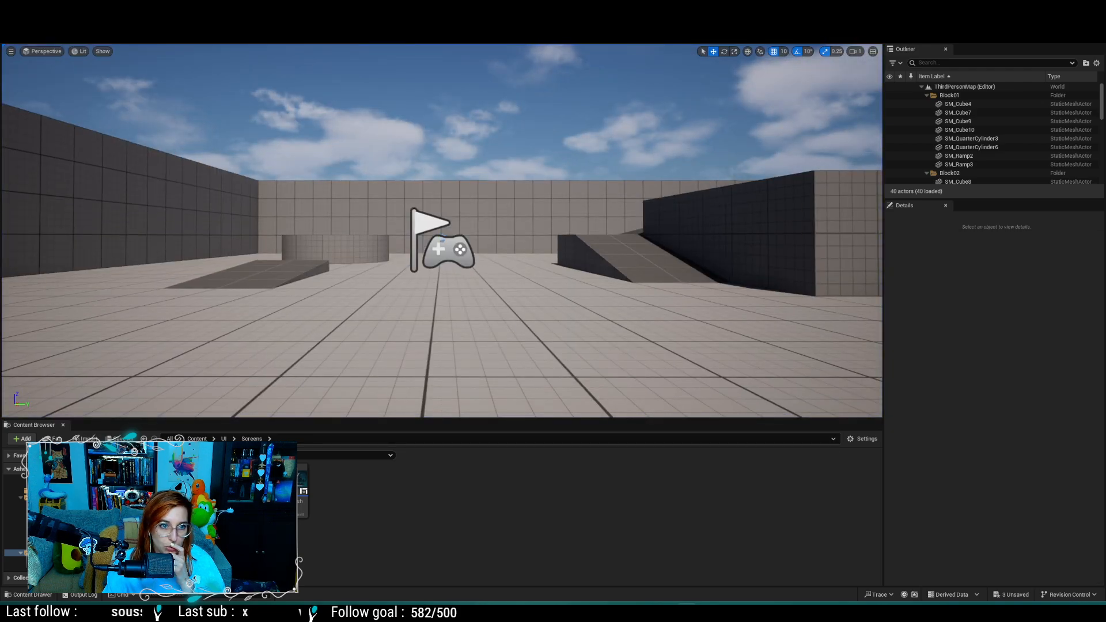
key("ctrl+Tab")
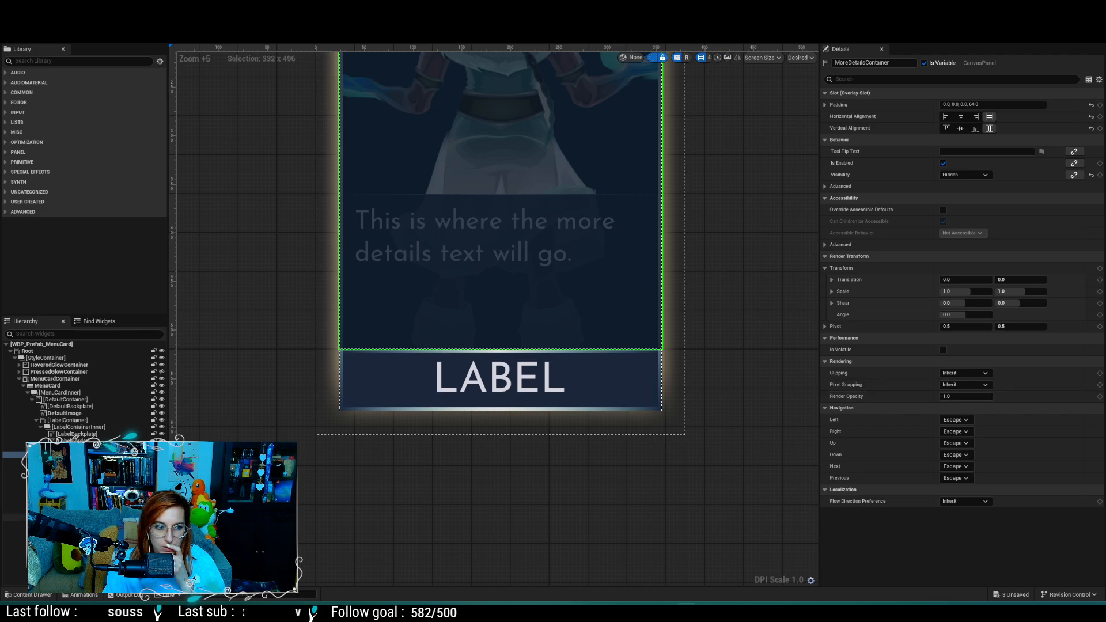
left_click(72, 448)
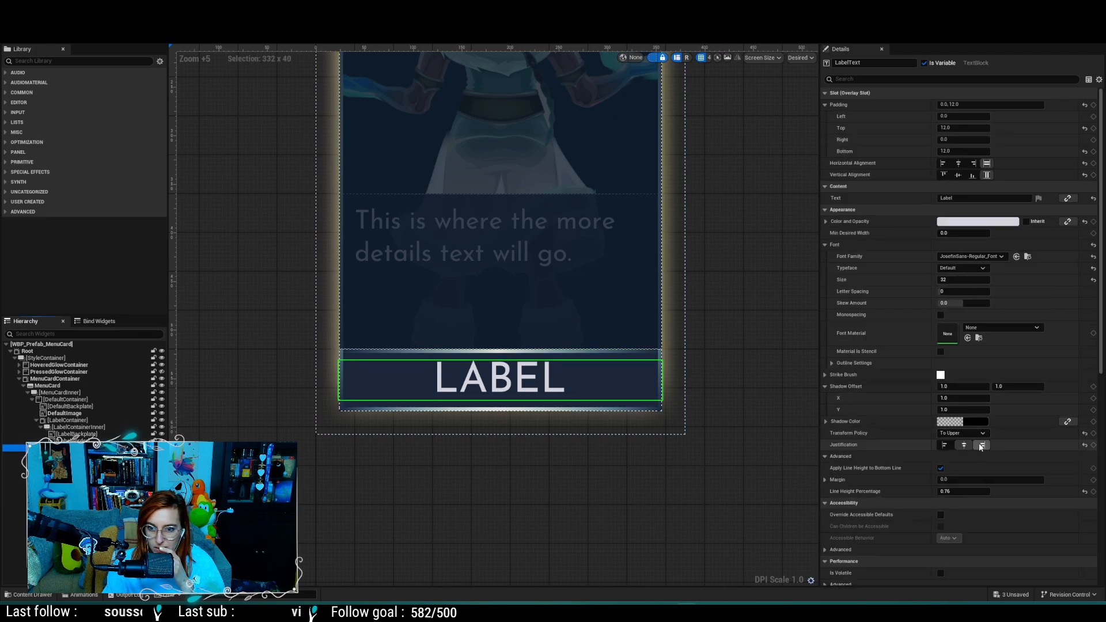
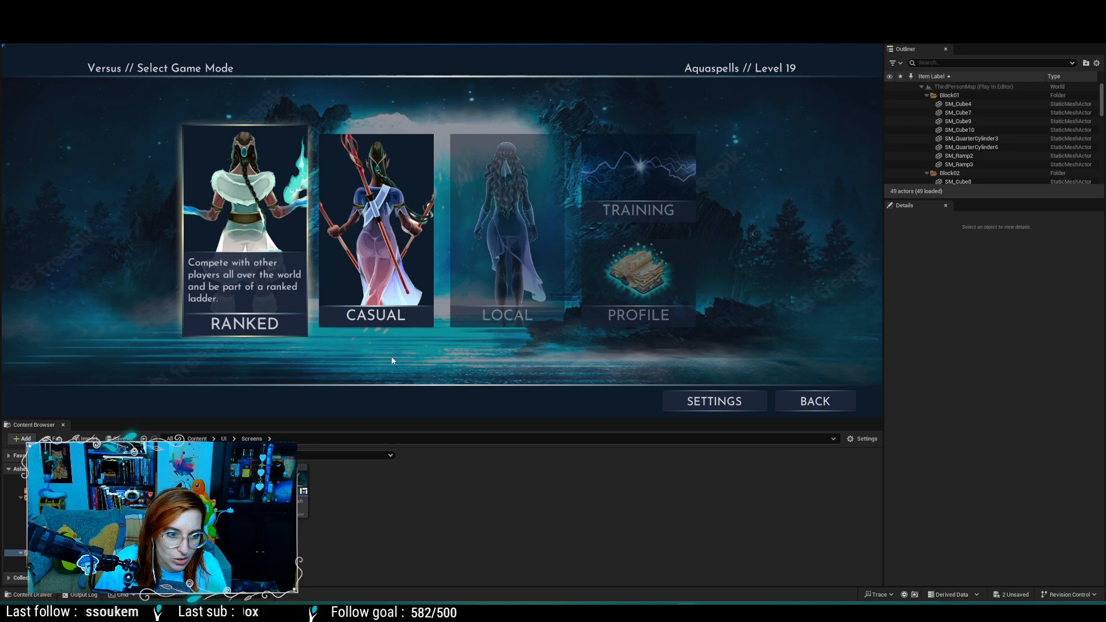
Step: Check the card labels on the running game's Settings screen, stop the playtest and return to the menu card prefab
left_click(723, 397)
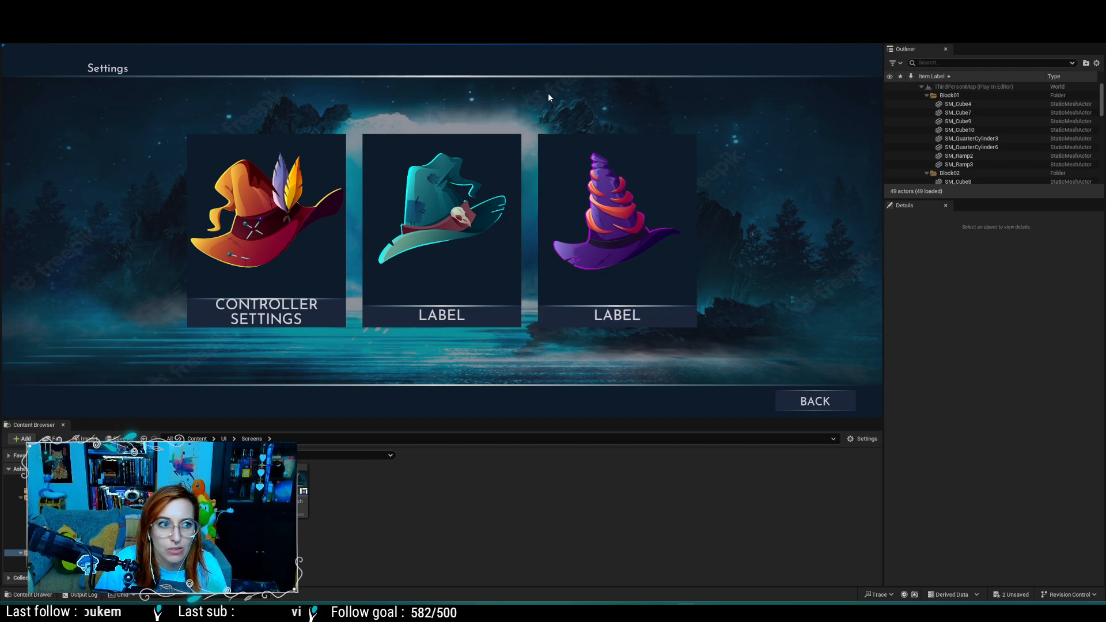
left_click(239, 34)
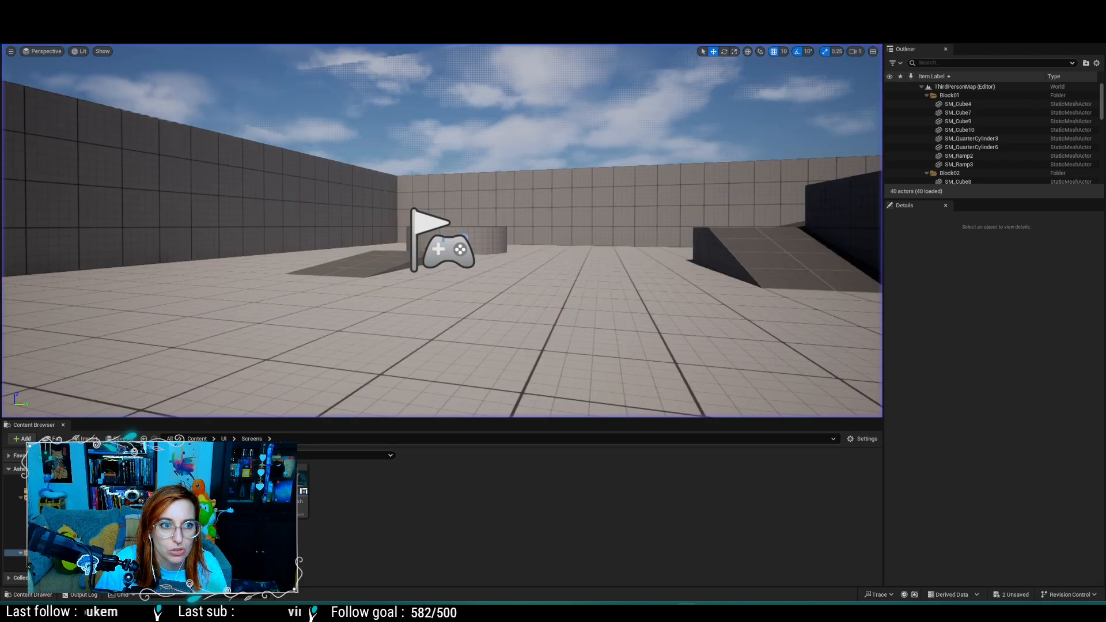
left_click(259, 10)
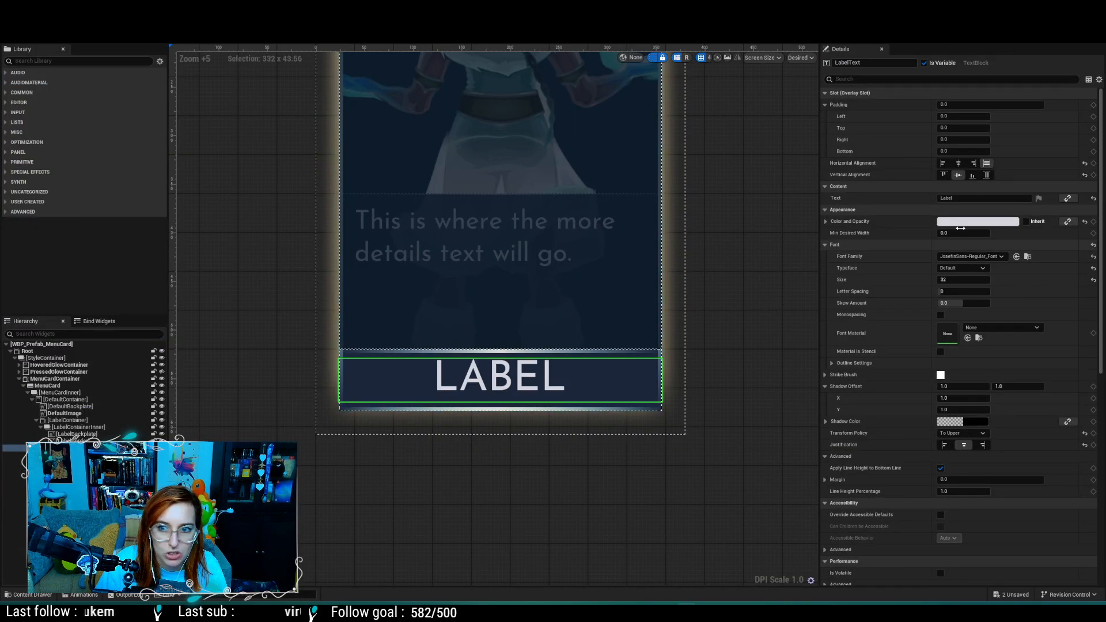
Step: Set LabelText's top and bottom padding to 12
left_click(973, 127)
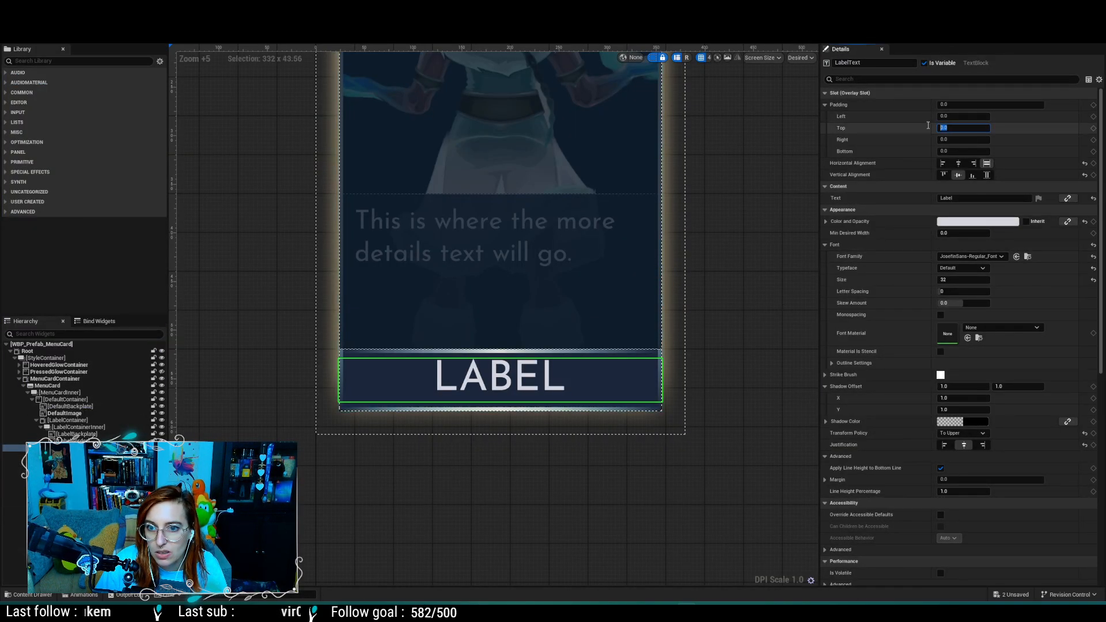
type("12")
left_click(954, 151)
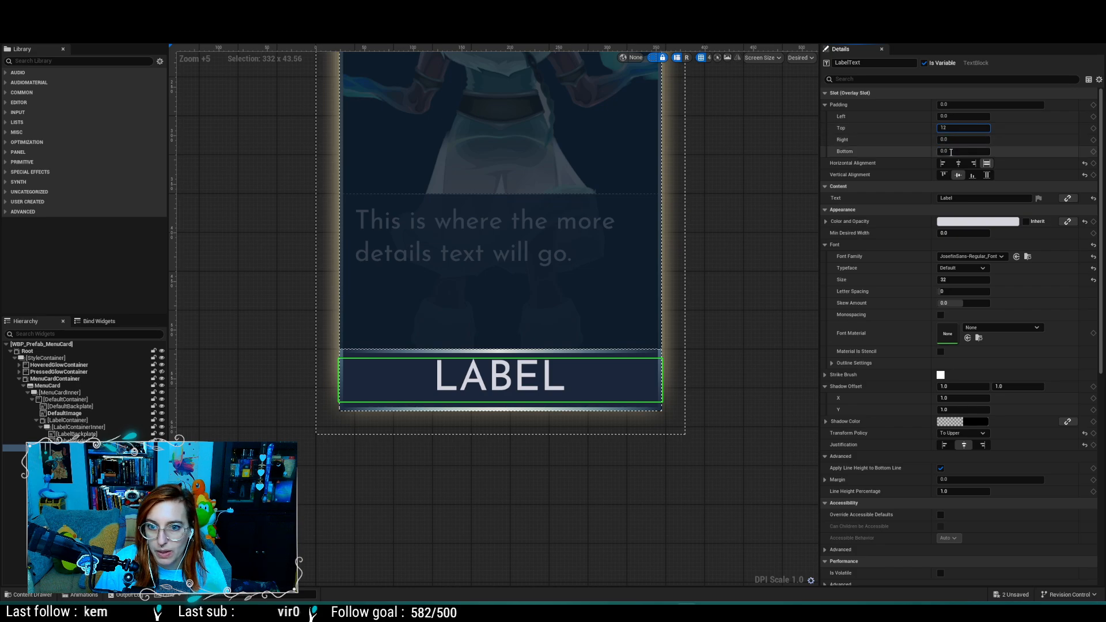
type("12")
key("Return")
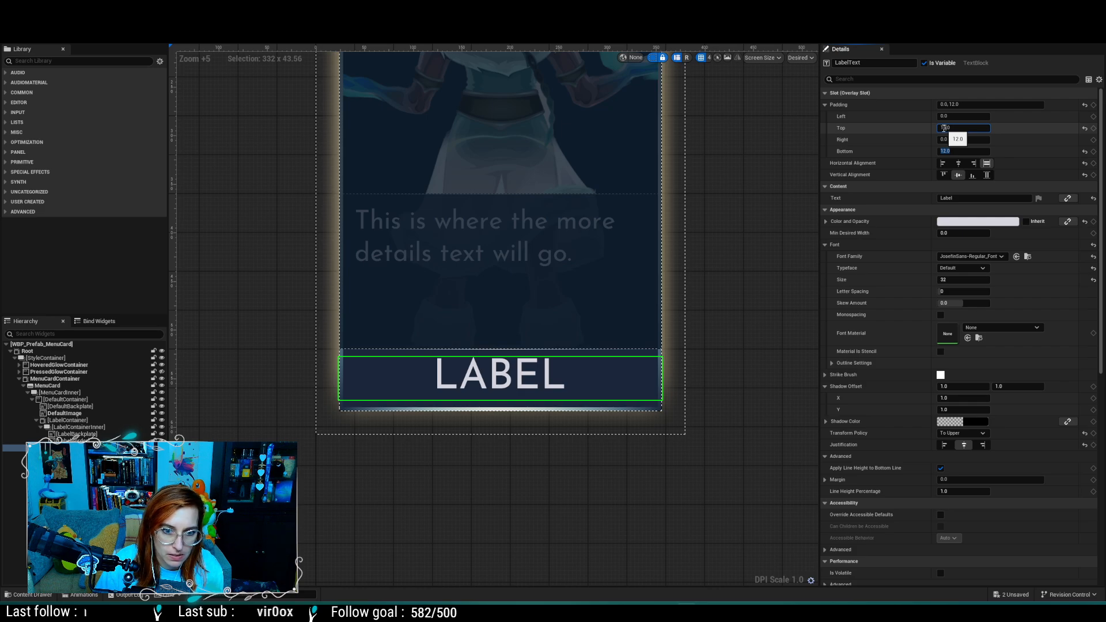
Step: Try top padding values of 16 and 18 on LabelText and view the label without its selection outline
type("16")
key("Return")
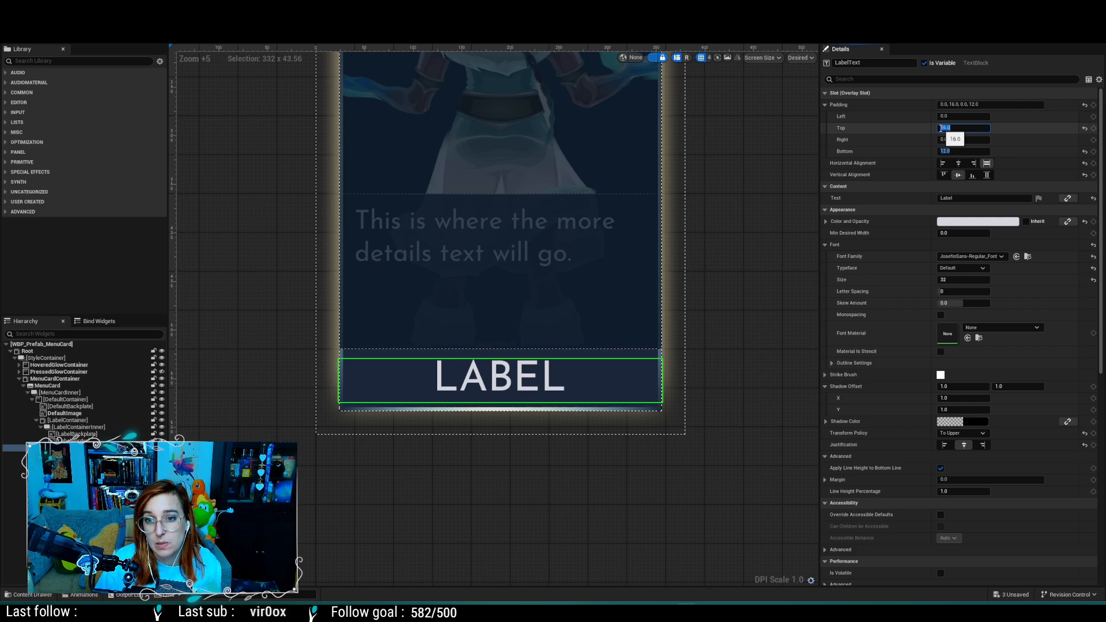
type("18")
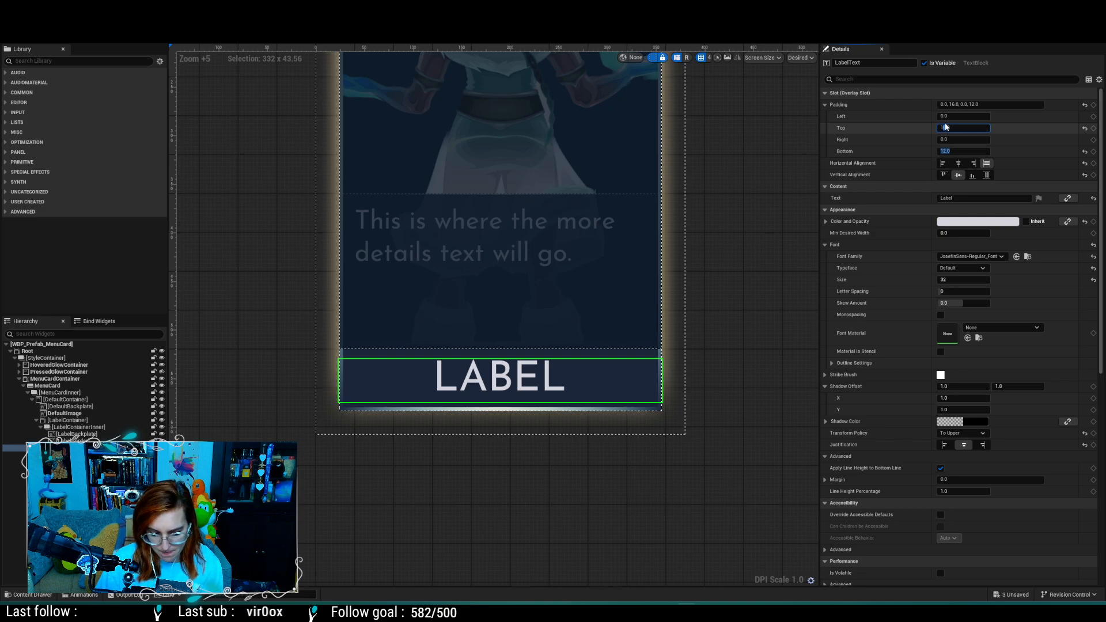
key("Return")
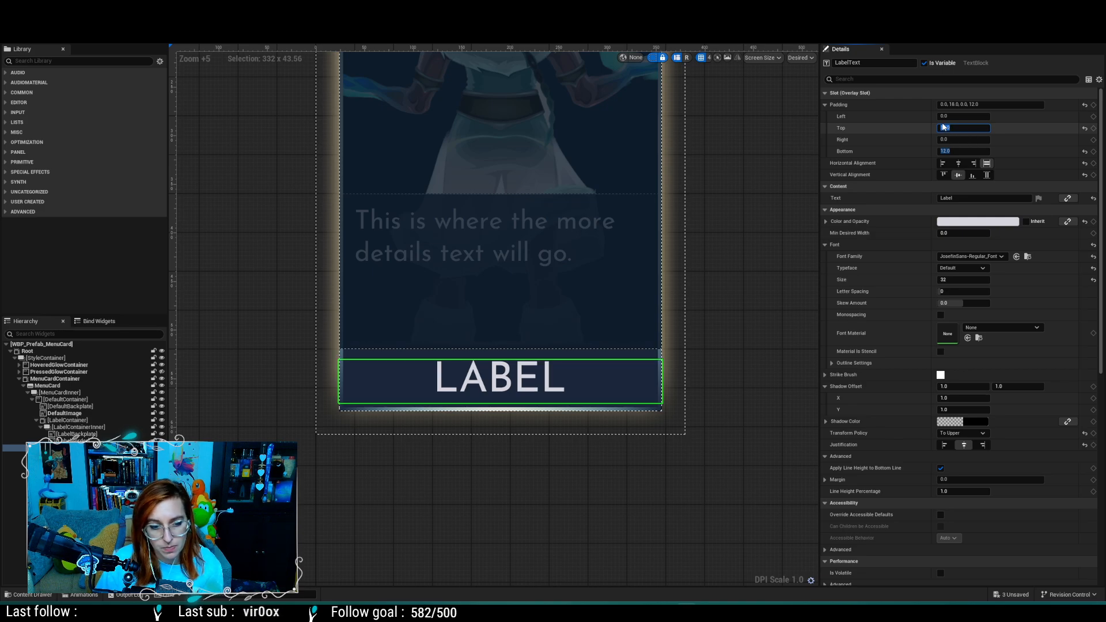
left_click(242, 310)
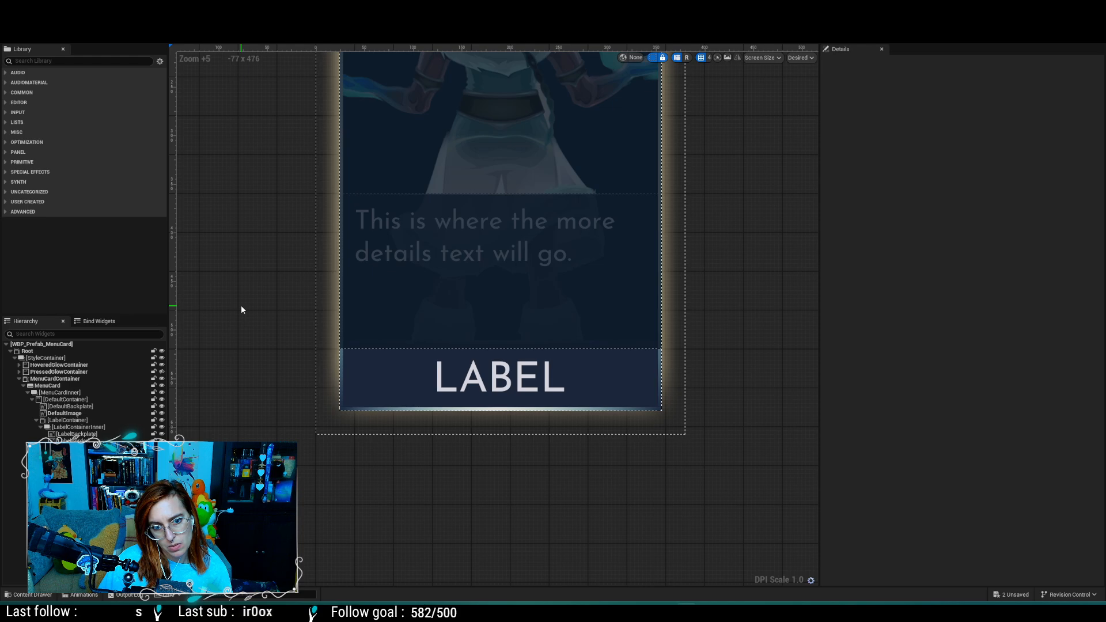
left_click(501, 380)
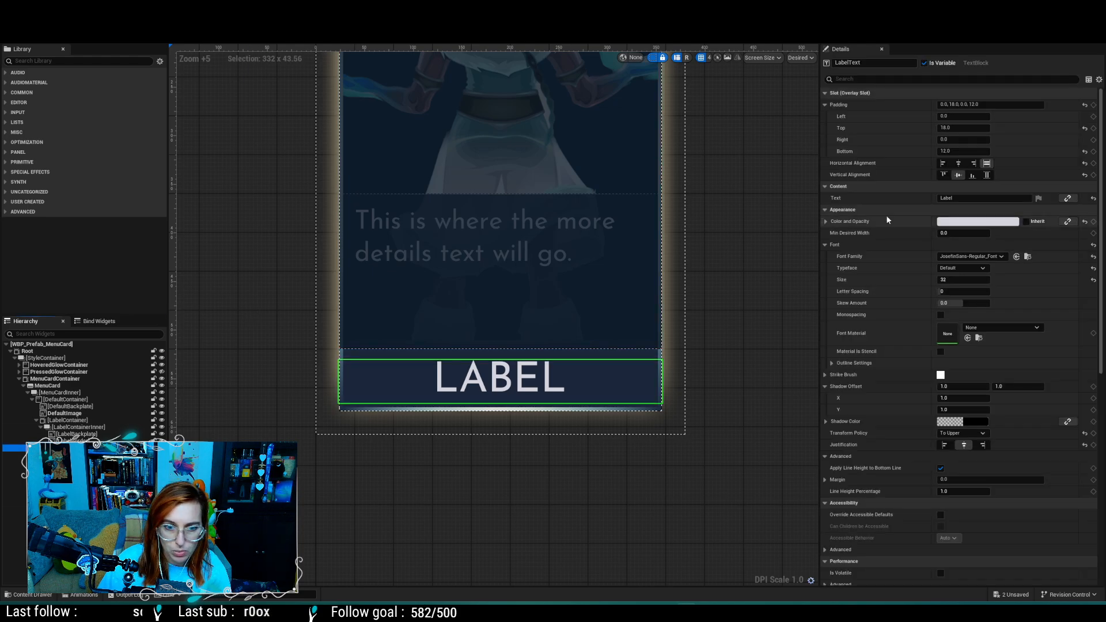
Step: Set LabelText's top padding to 20, and save and compile the menu card prefab
left_click(947, 127)
left_click_drag(948, 127, 934, 126)
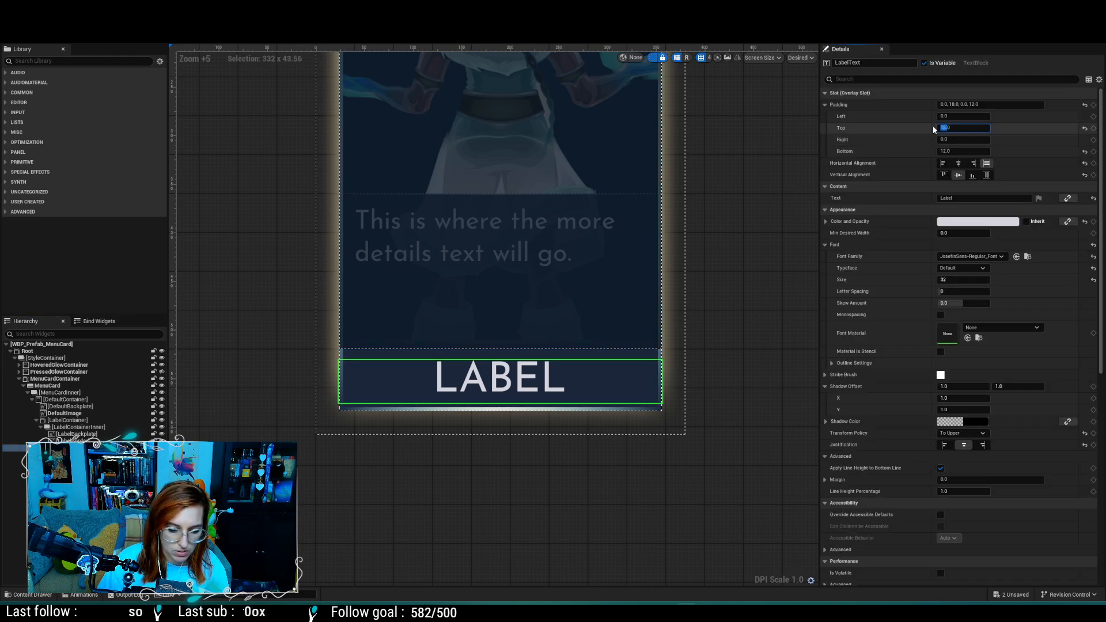
type("20")
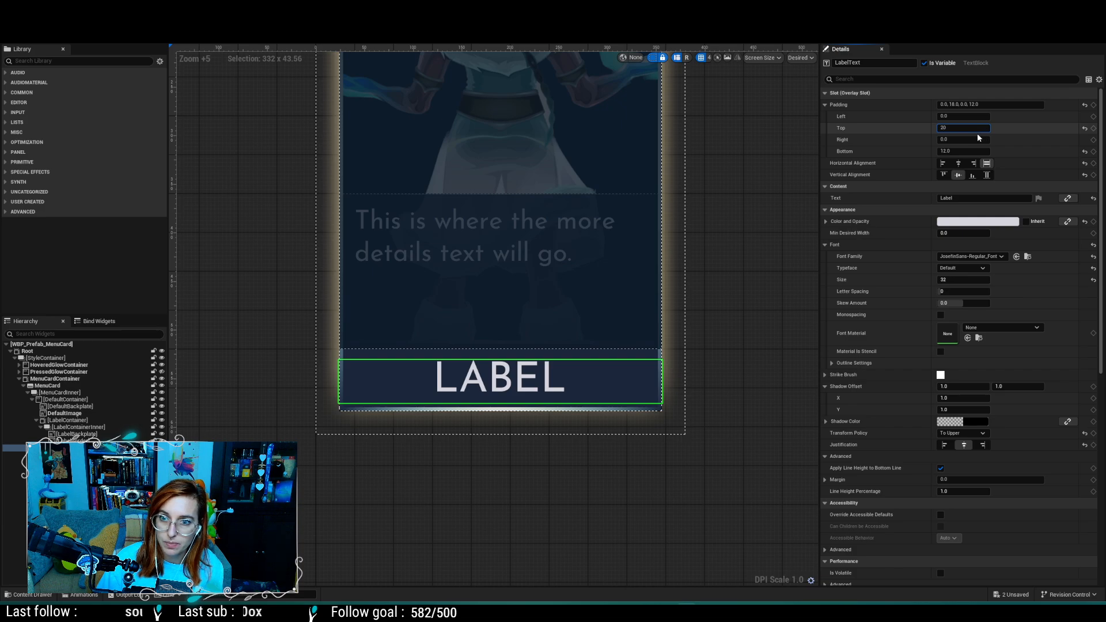
key("Return")
key("ctrl+s")
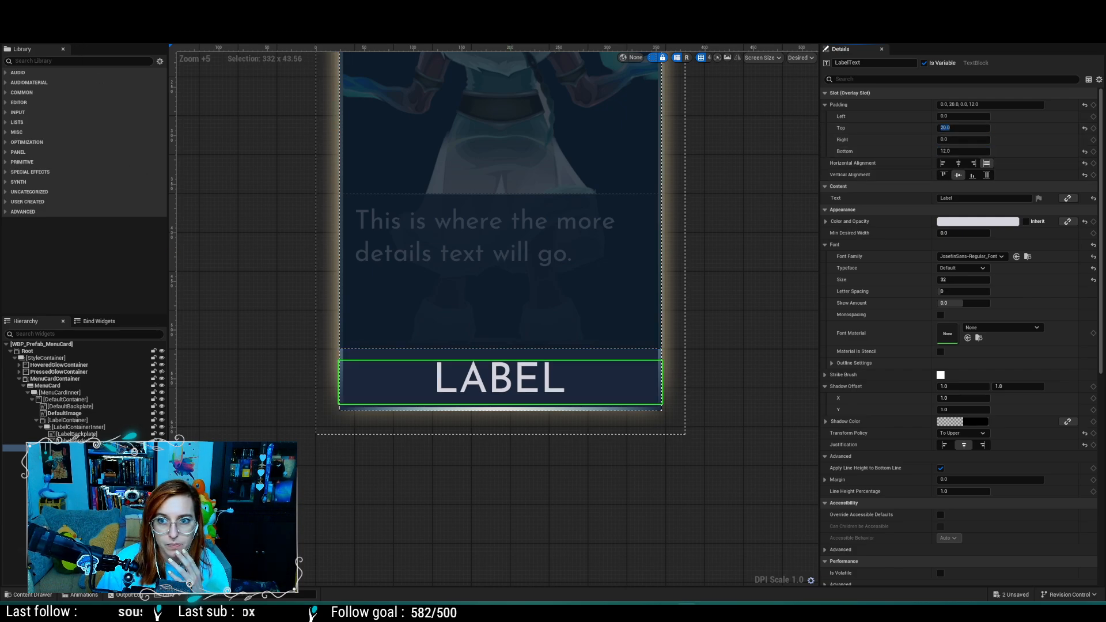
left_click(67, 35)
Step: Playtest the level to check the card labels on the Versus and Settings screens, and return to the menu card prefab
left_click(75, 22)
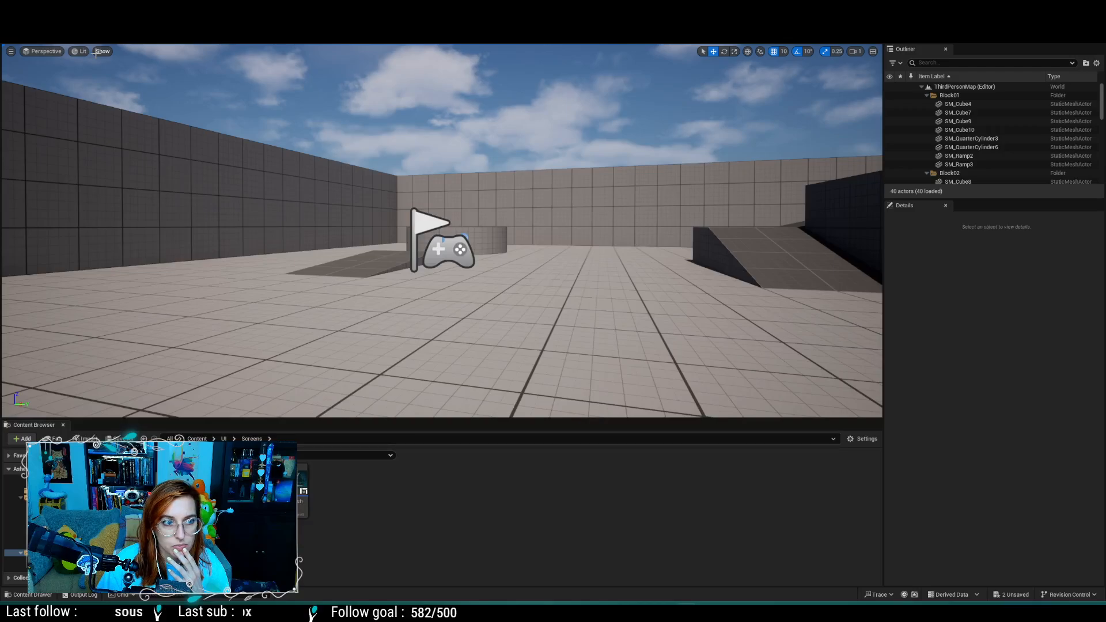
key("alt+p")
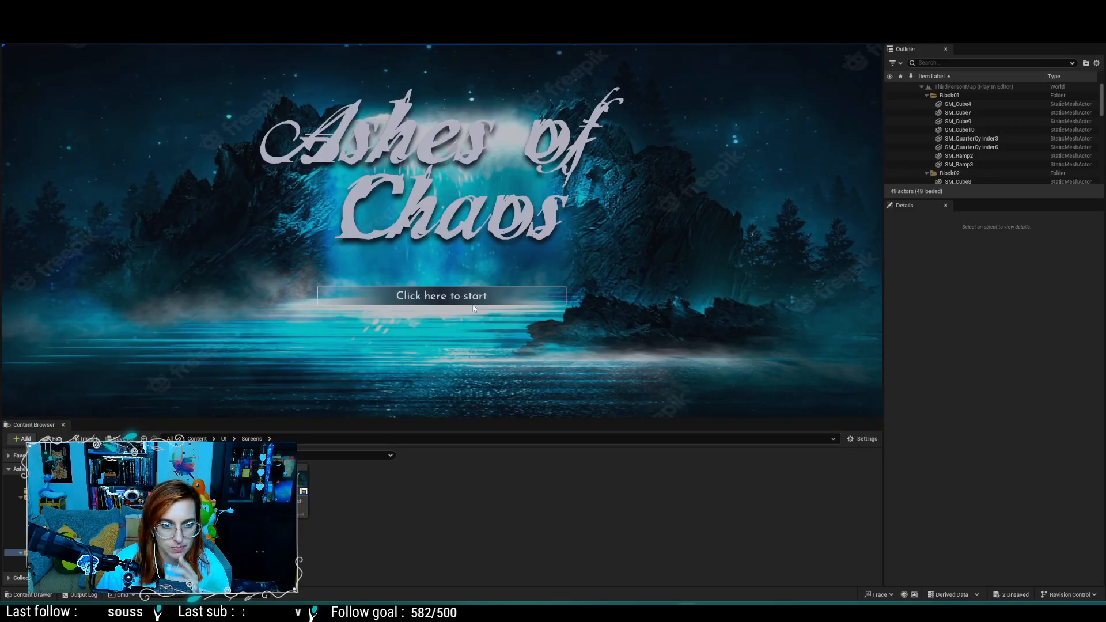
left_click(480, 298)
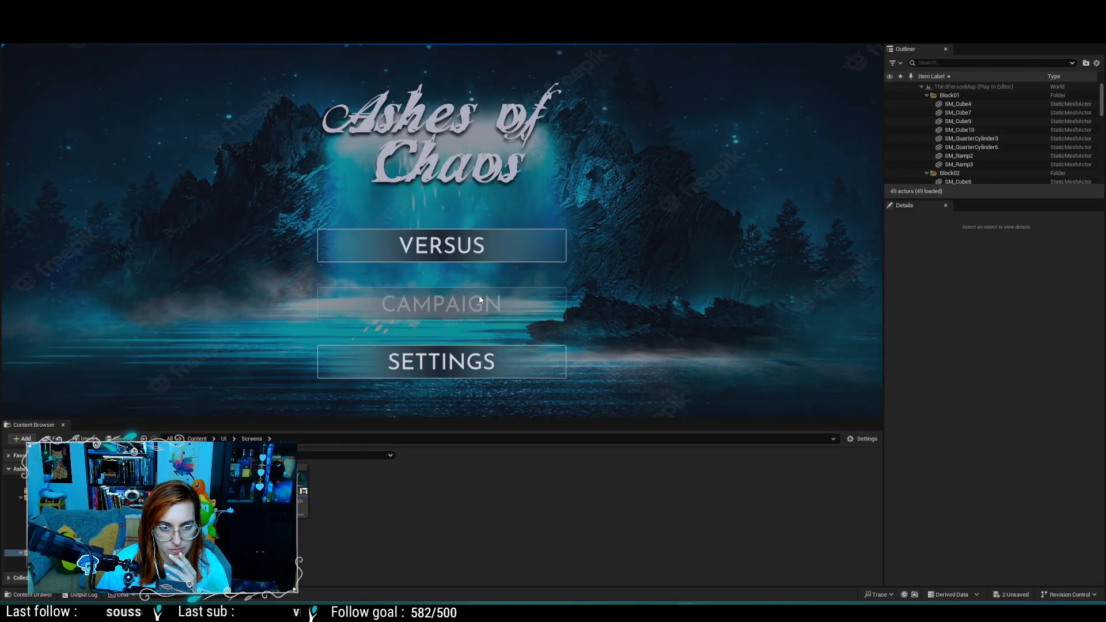
left_click(486, 249)
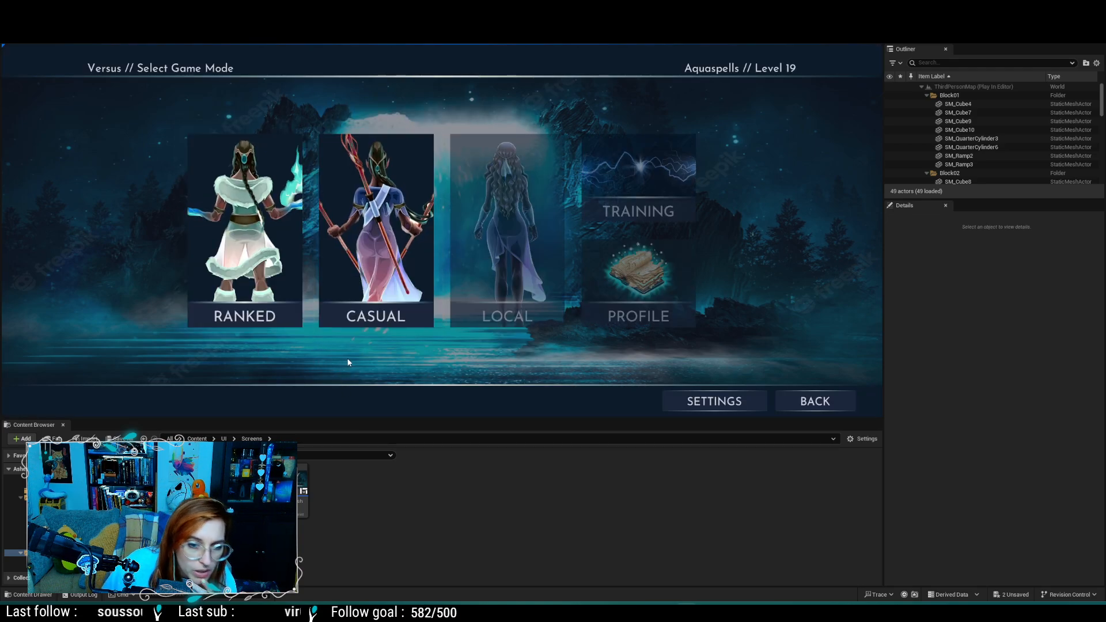
left_click(724, 400)
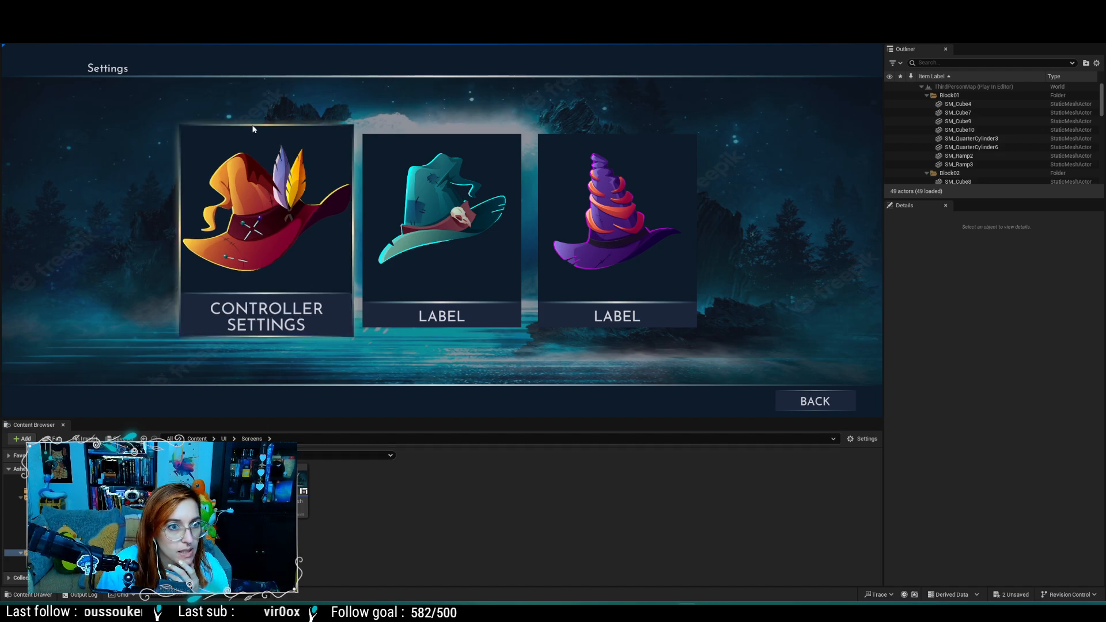
key("Escape")
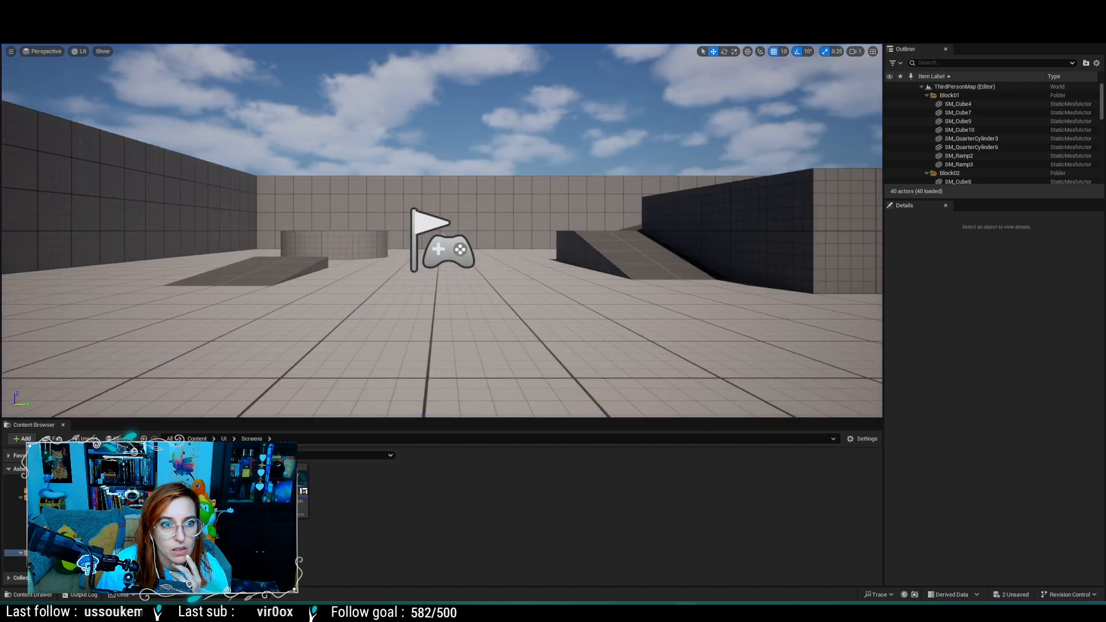
left_click(210, 43)
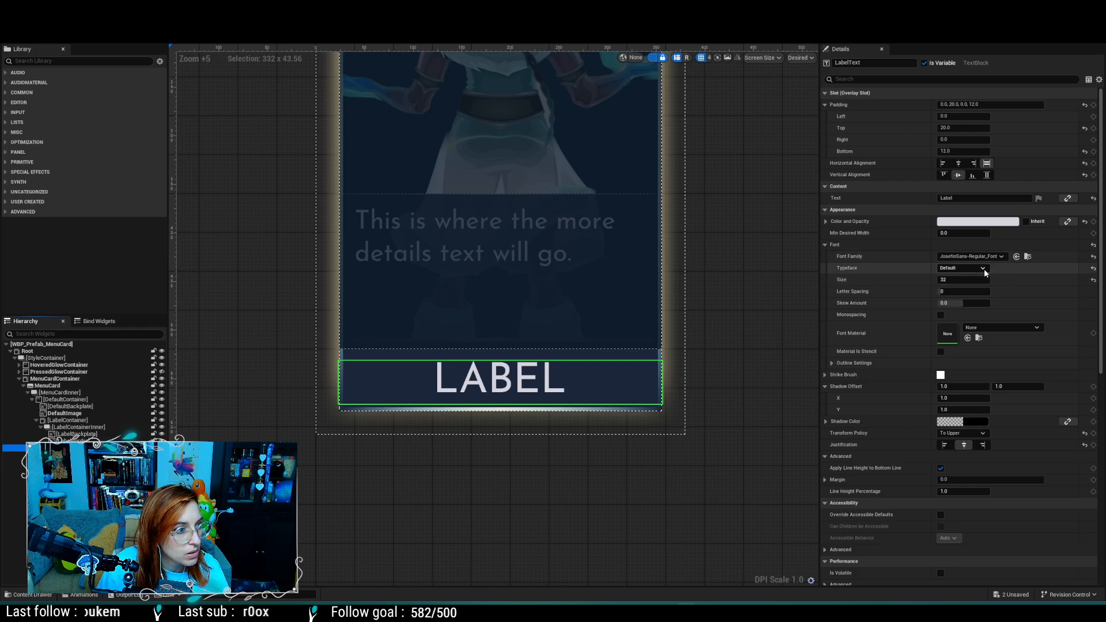
Step: Set LabelText's top padding to 18
left_click(77, 428)
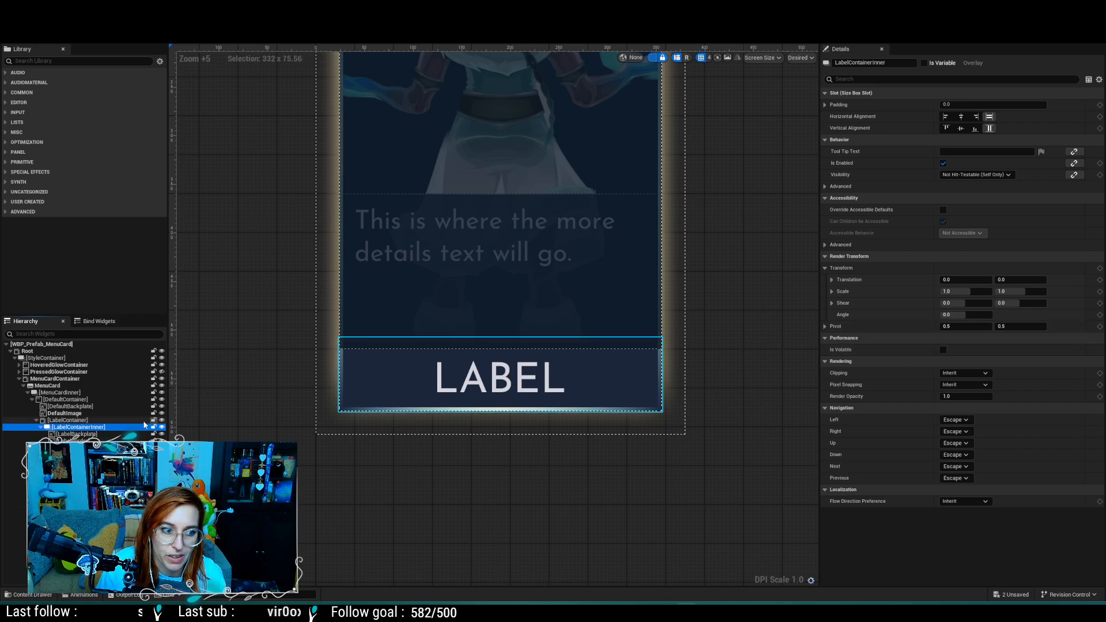
left_click(75, 447)
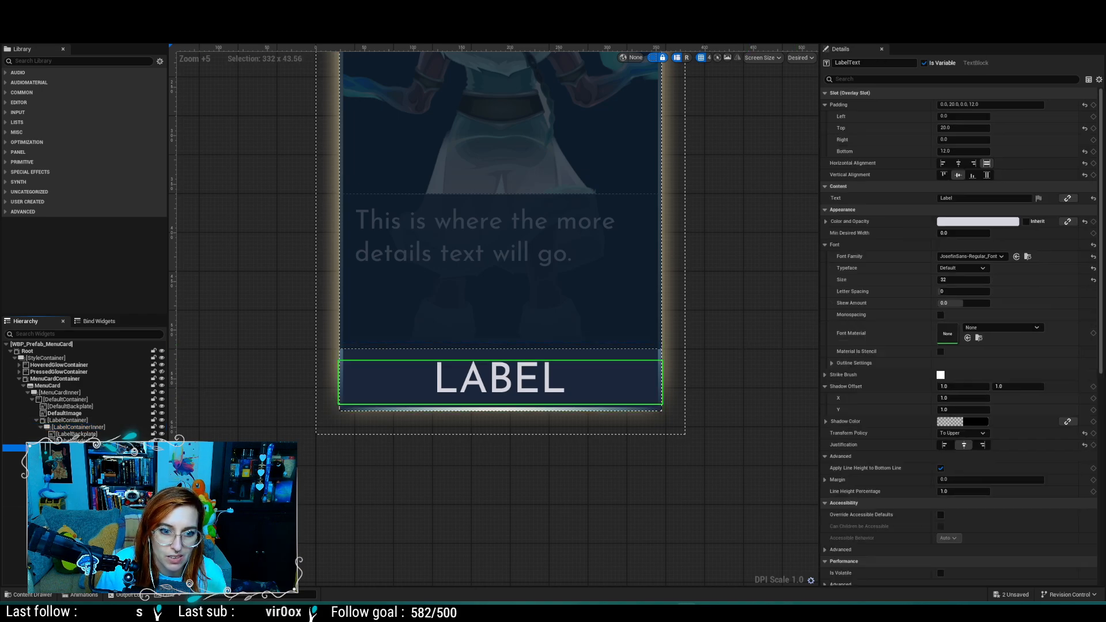
left_click(955, 128)
type("1")
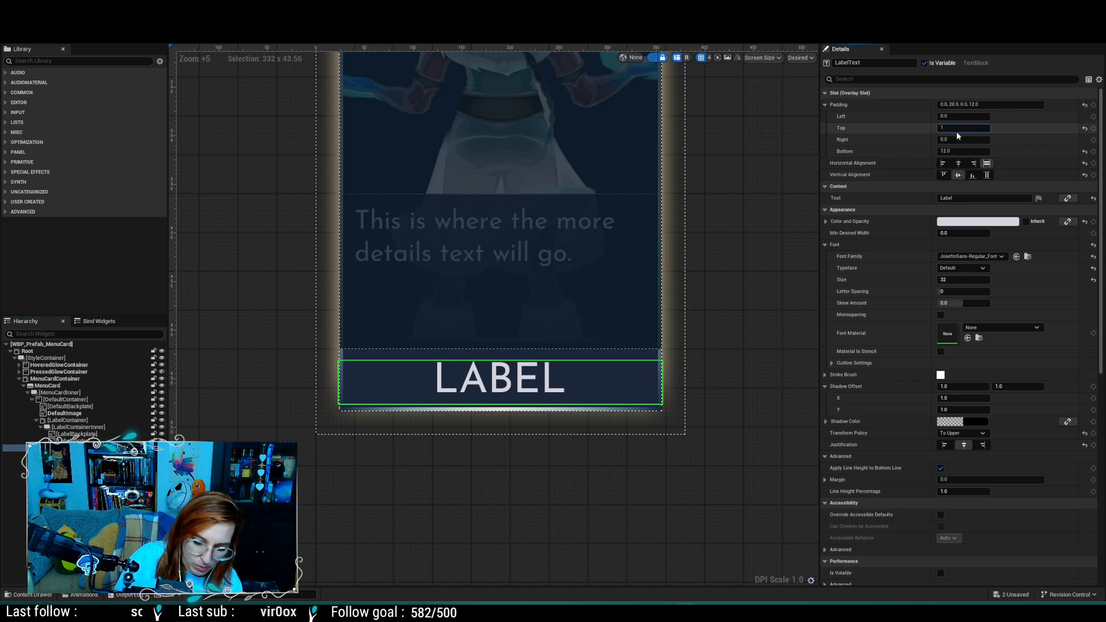
type("8")
key("Return")
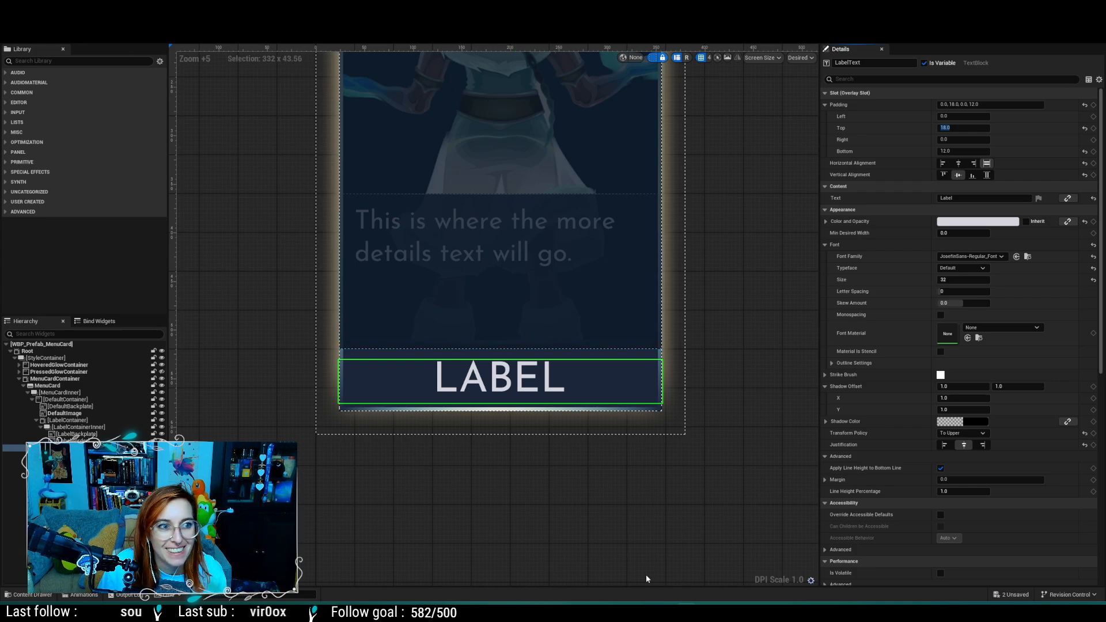
Step: Switch to the Adobe XD prototype and examine the Controller Settings card label's text box, line spacing and surrounding padding
left_click(724, 611)
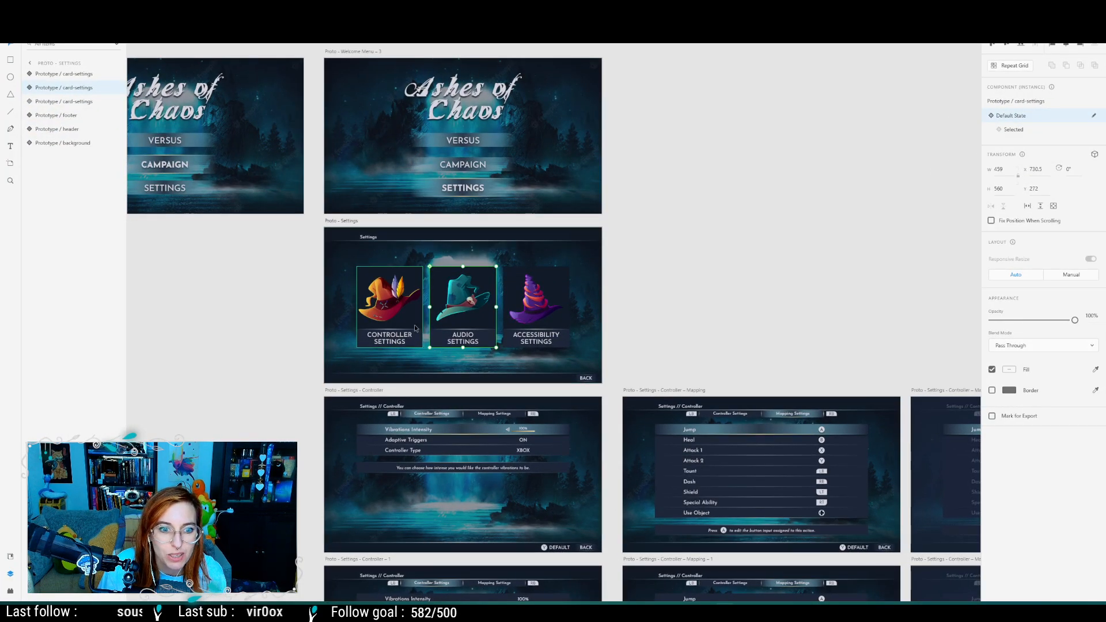
scroll(387, 350, "up", 3)
scroll(386, 348, "down", 2)
scroll(395, 385, "up", 5, "ctrl")
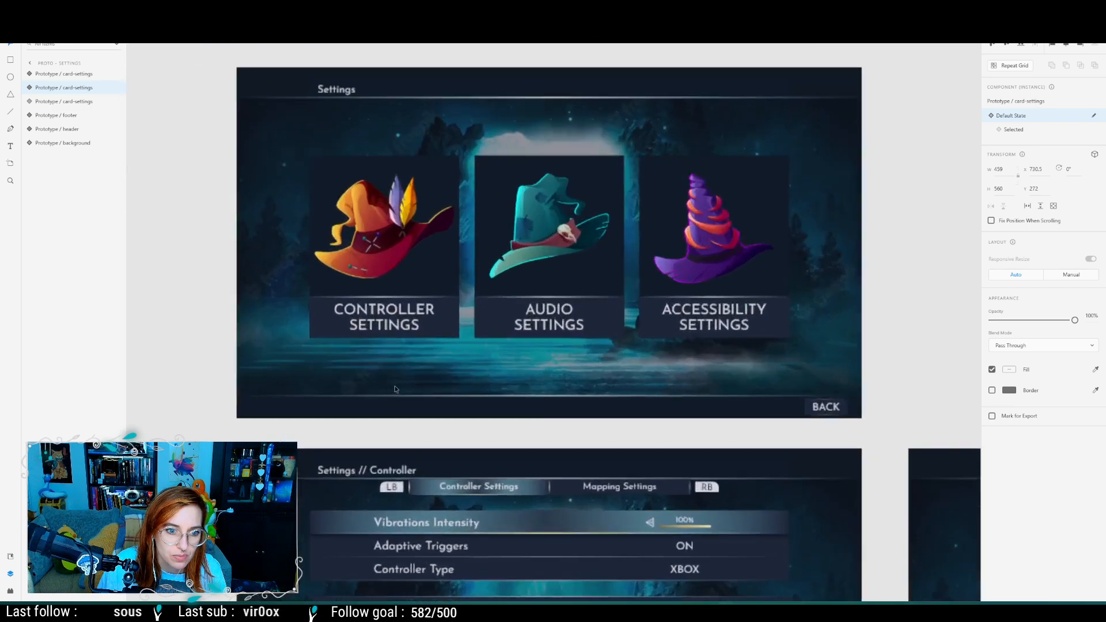
left_click(397, 297)
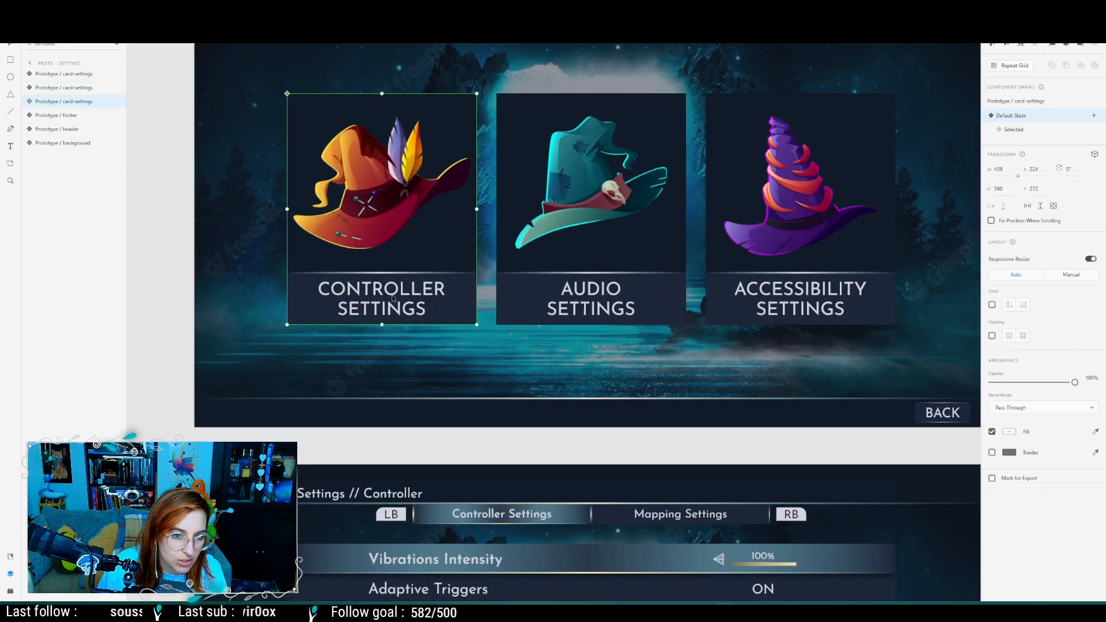
double_click(396, 296)
scroll(395, 297, "up", 3, "ctrl")
scroll(394, 295, "up", 2, "ctrl")
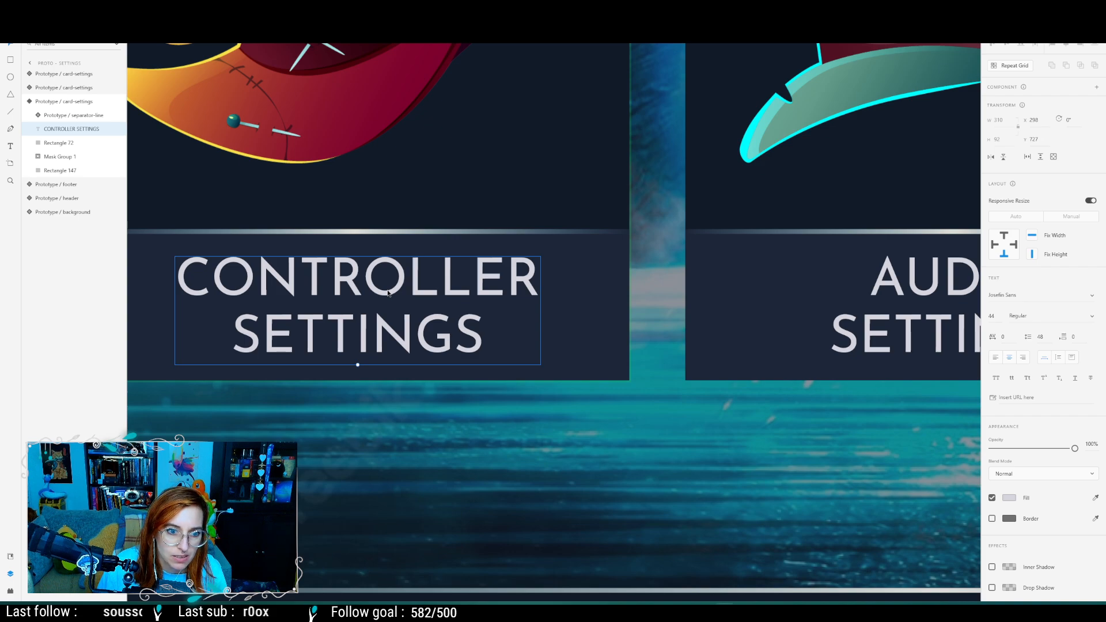
double_click(388, 292)
key("Escape")
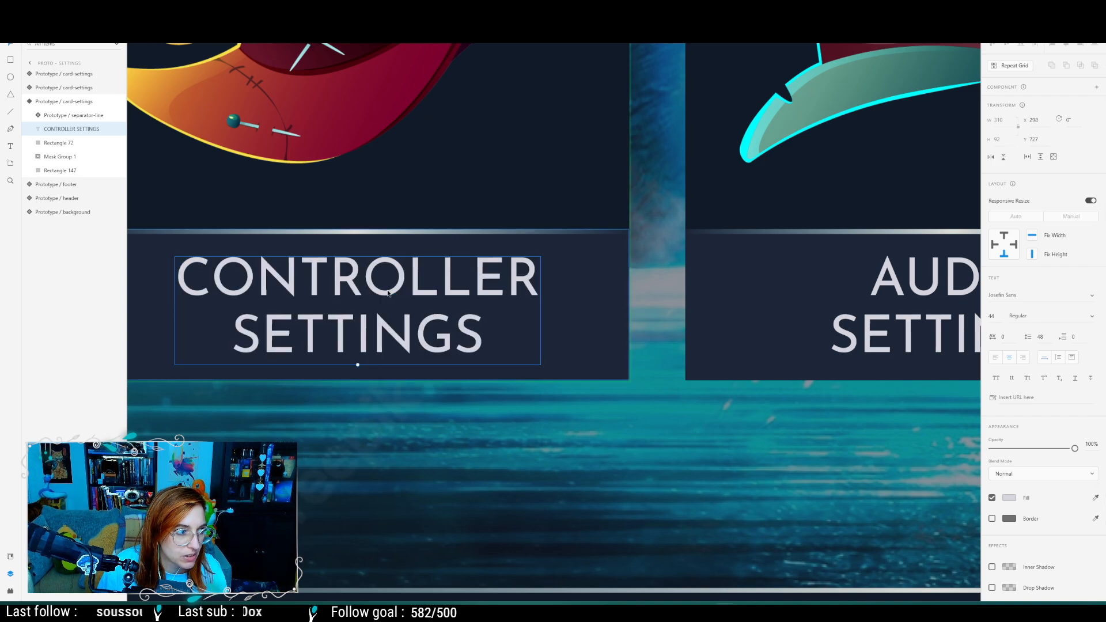
Step: Examine the text box and type settings of the RANKED card's label on the Versus artboard
scroll(388, 294, "down", 5, "ctrl")
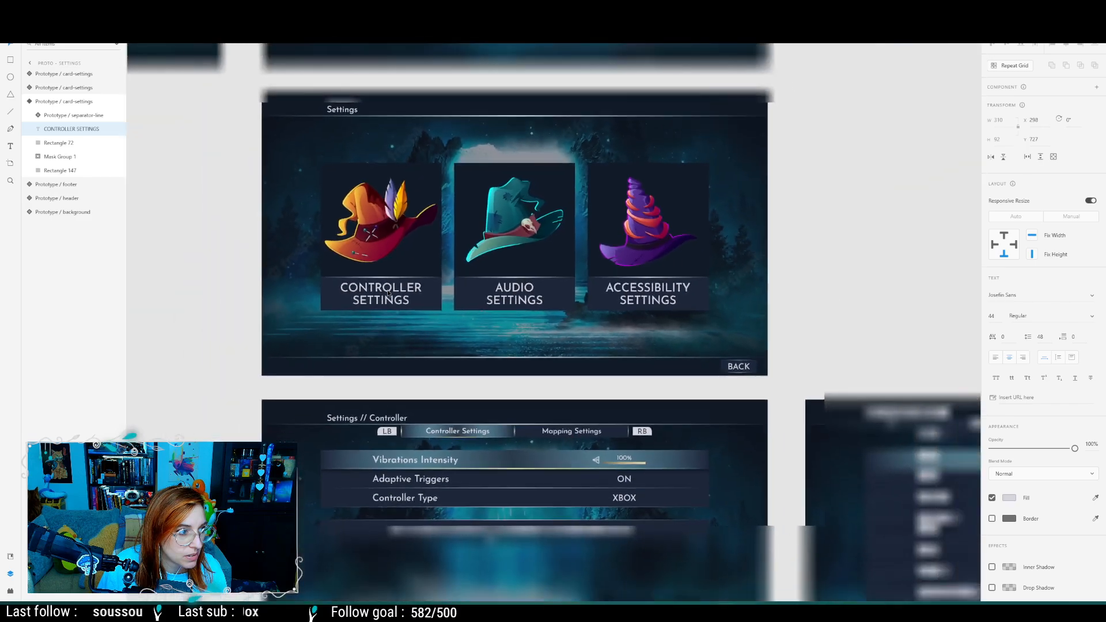
scroll(388, 294, "down", 5, "ctrl")
left_click_drag(296, 313, 996, 352)
scroll(406, 311, "up", 8, "ctrl")
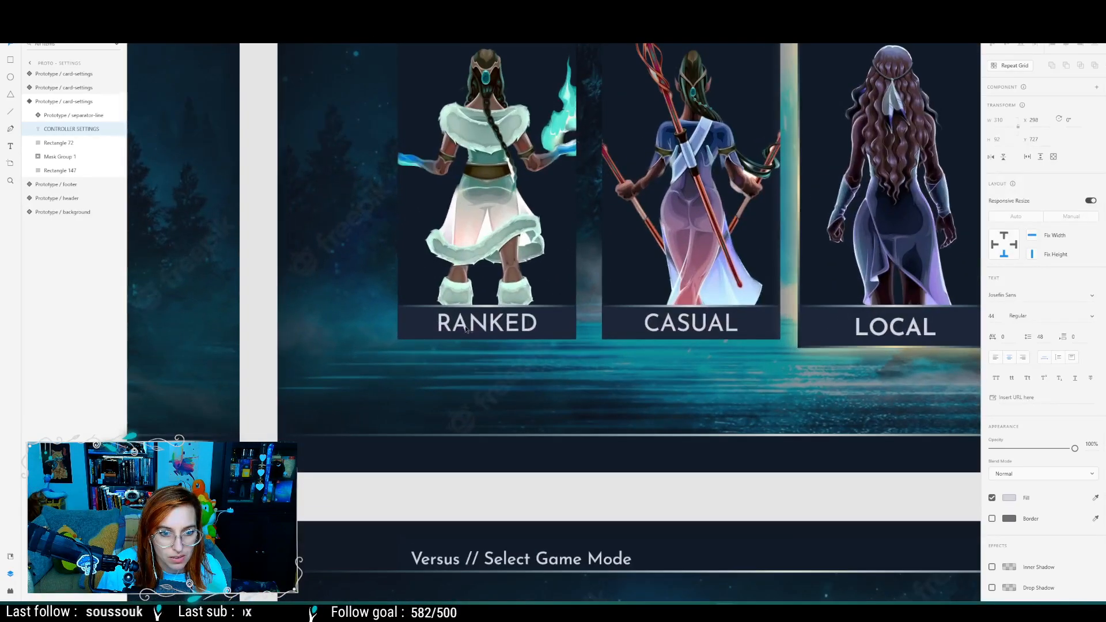
double_click(487, 325)
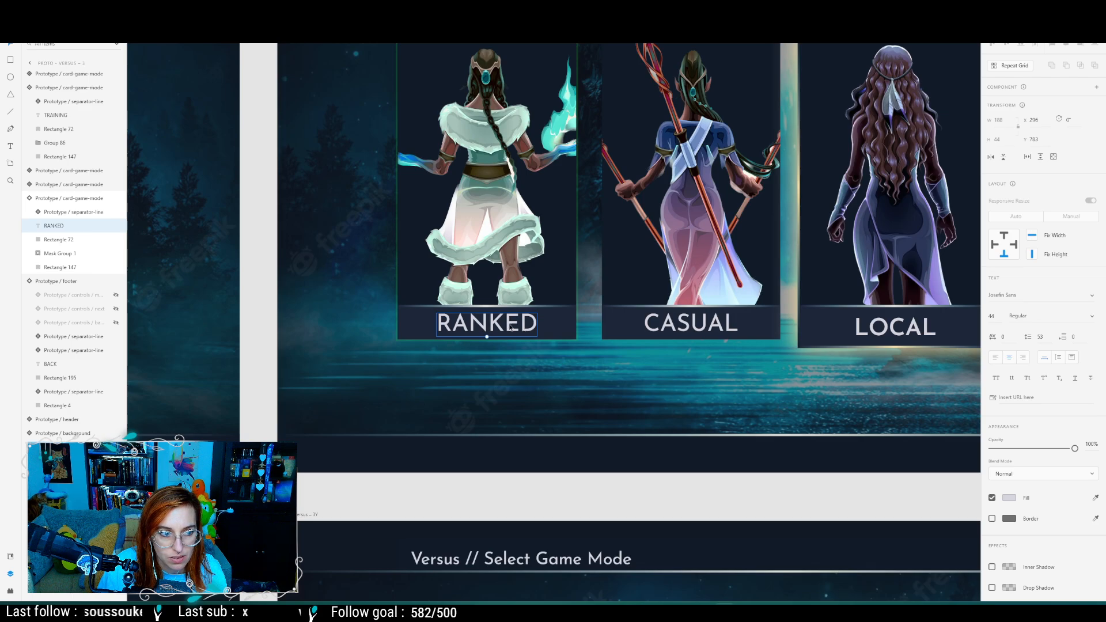
double_click(512, 326)
key("Escape")
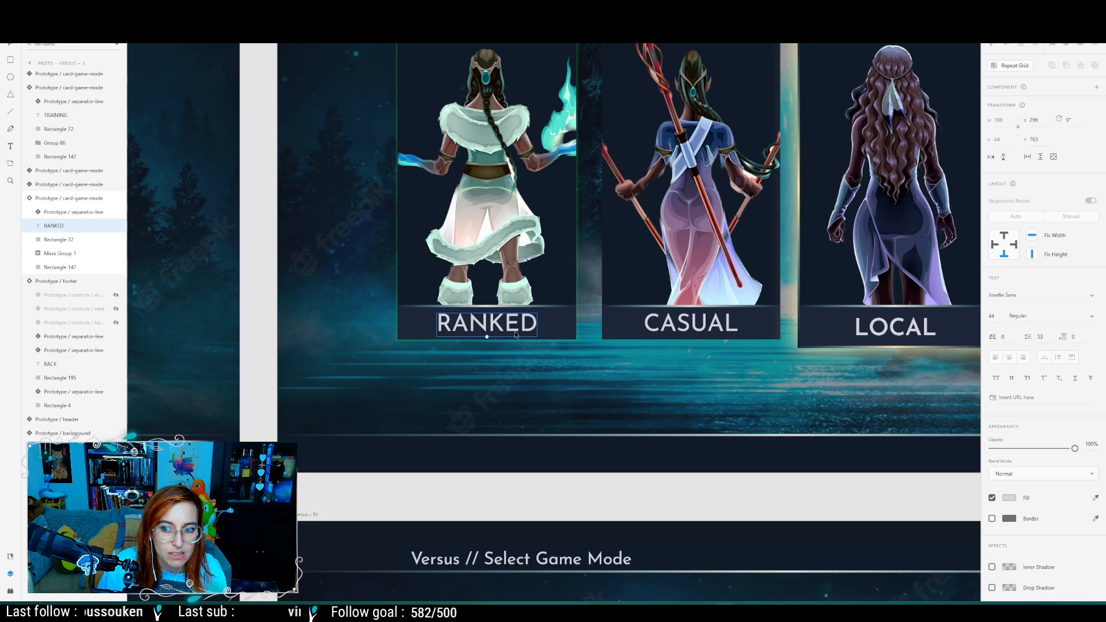
Step: Try the RANKED card's label in mixed case as "Ranked", restore it to "RANKED", and check LabelText in the Unreal Editor
double_click(516, 333)
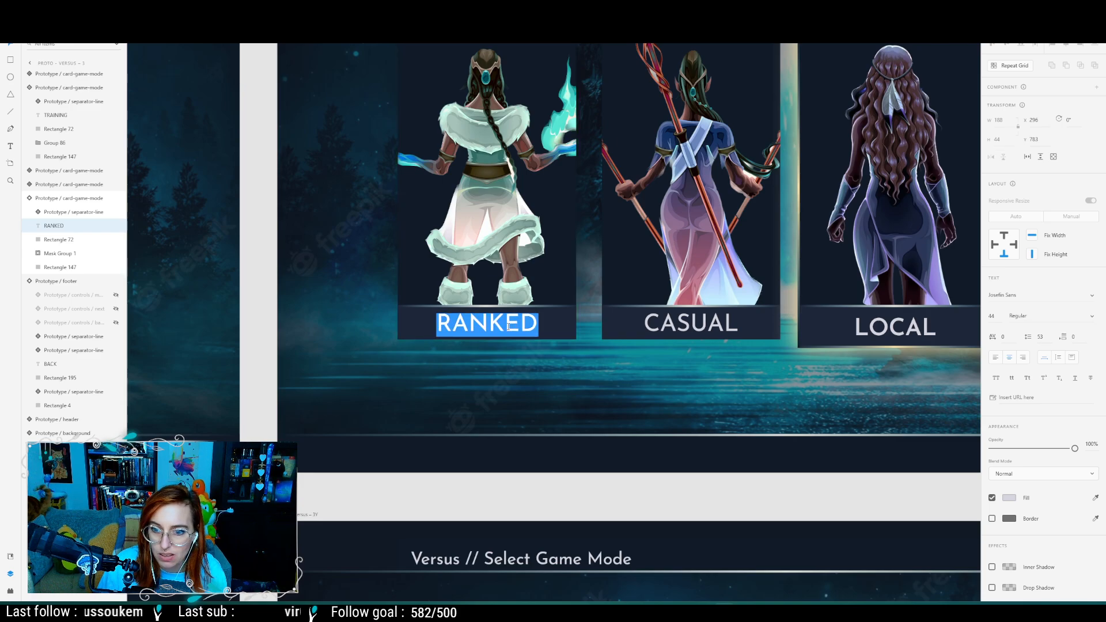
type("Ranked")
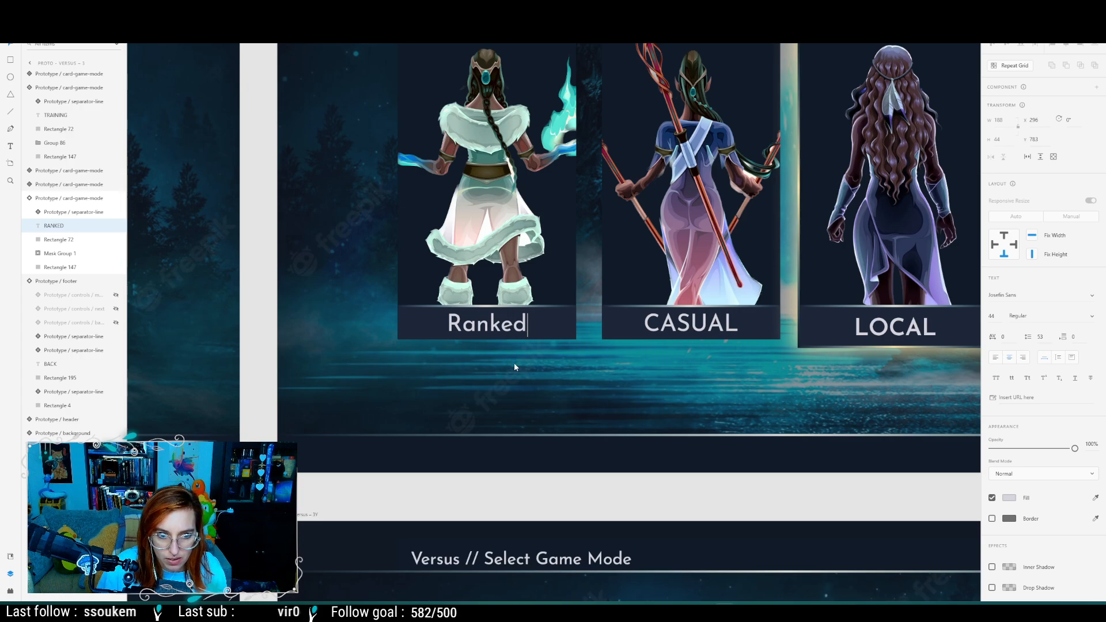
key("Escape")
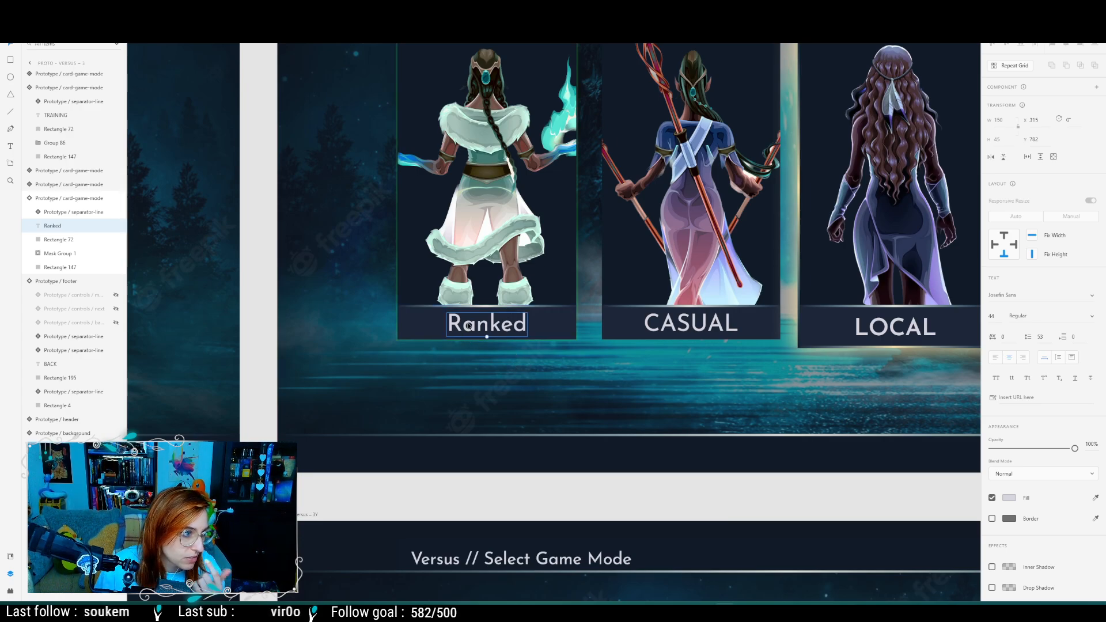
key("Return")
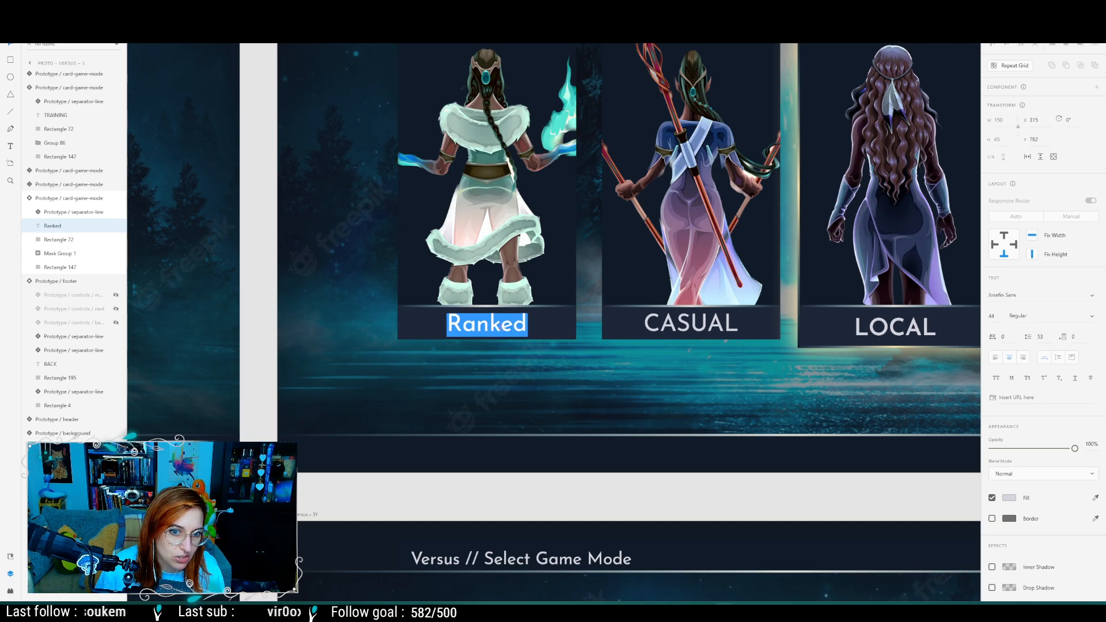
type("RANKED")
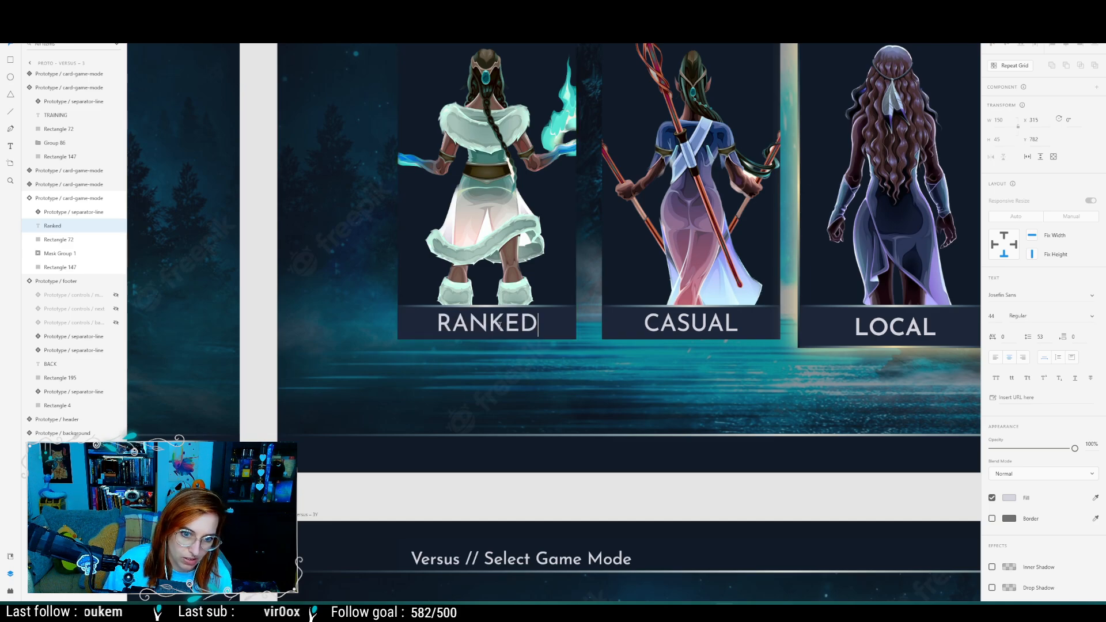
key("Return")
key("BackSpace")
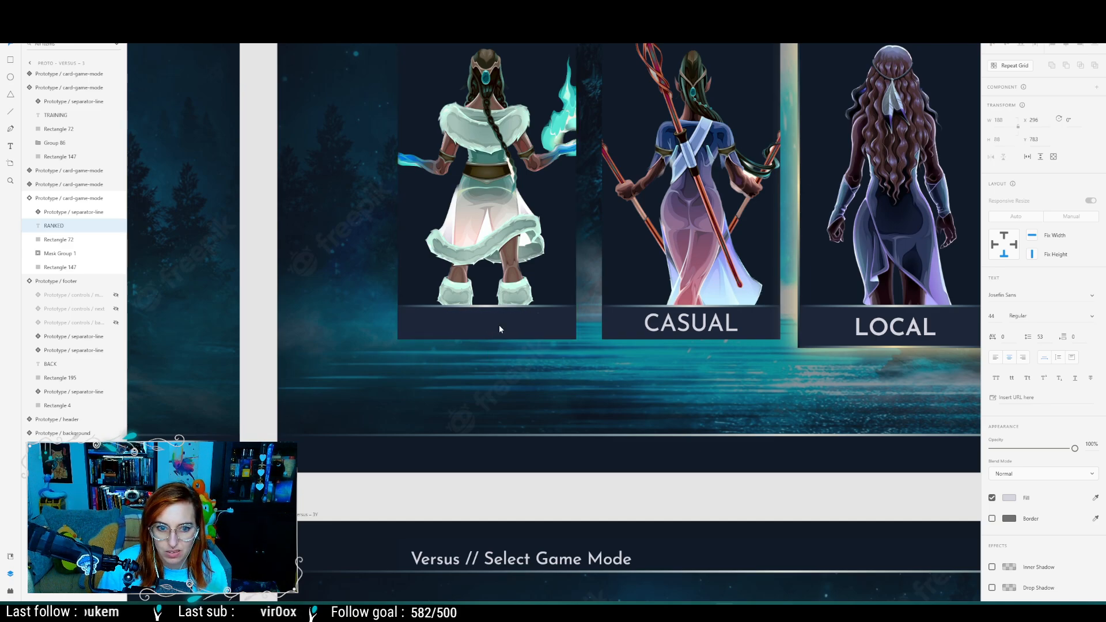
key("Escape")
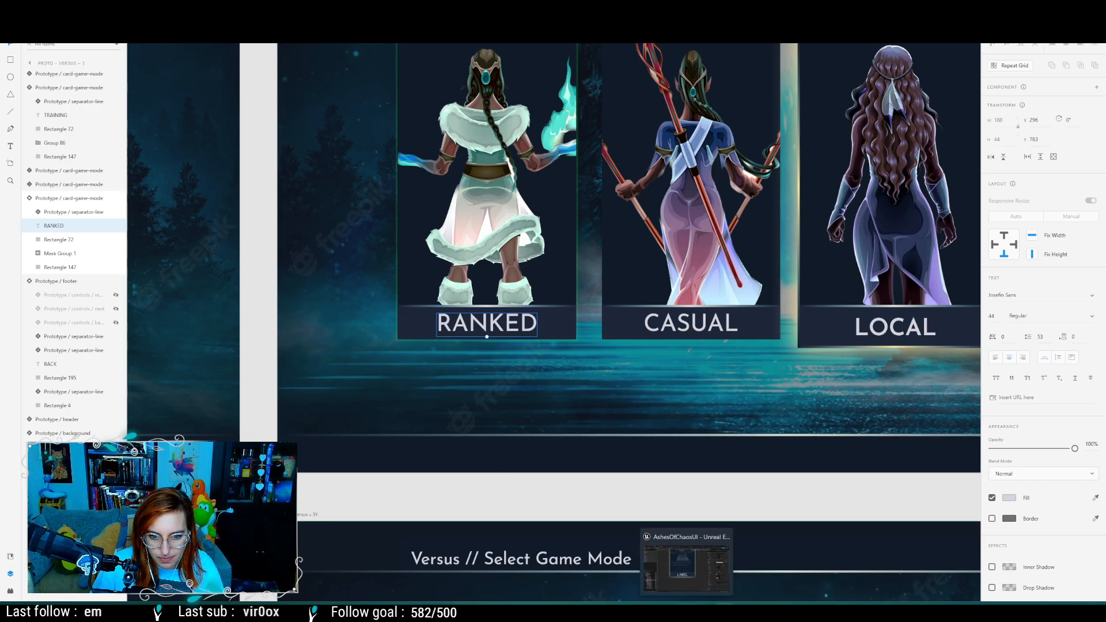
left_click(685, 612)
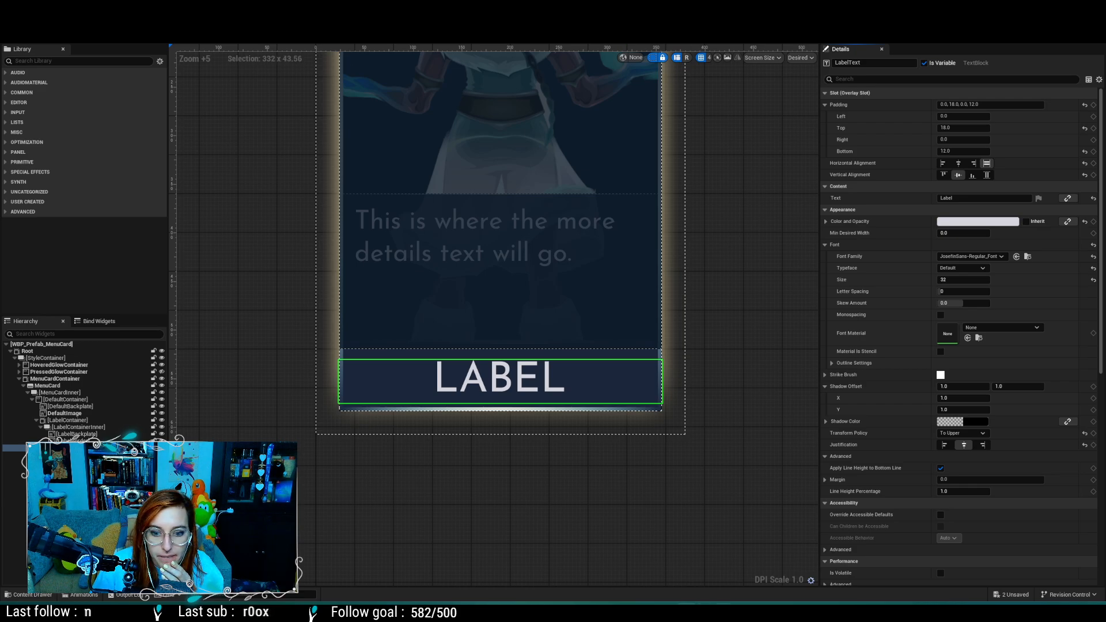
left_click(700, 612)
Step: Replace the RANKED card's label with the test text "Ragphte", using letters with ascenders and descenders
double_click(509, 327)
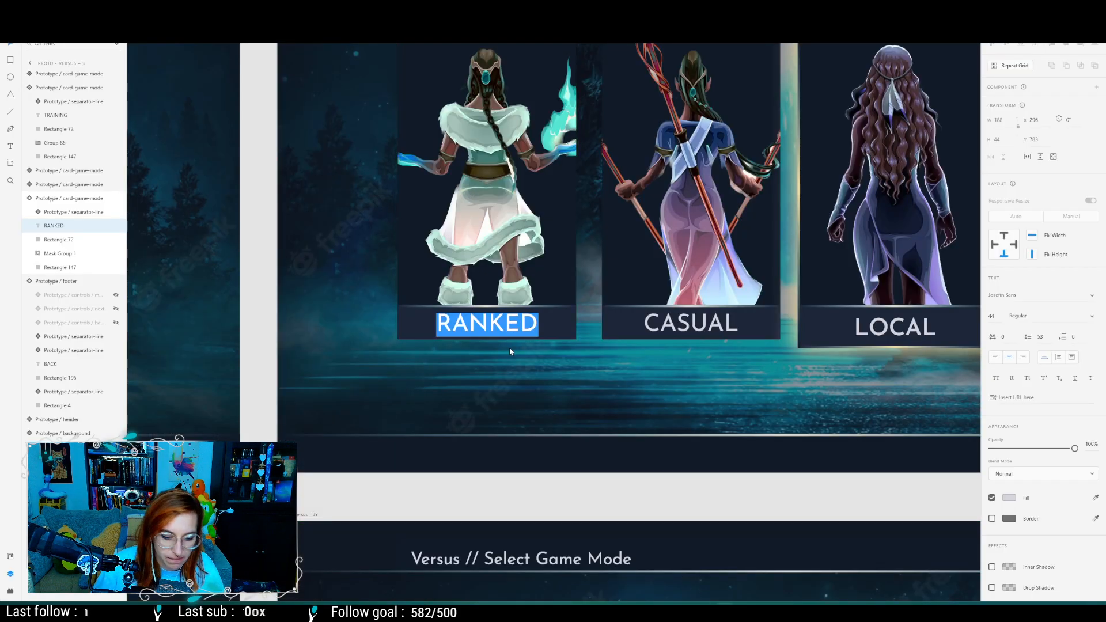
type("Rag")
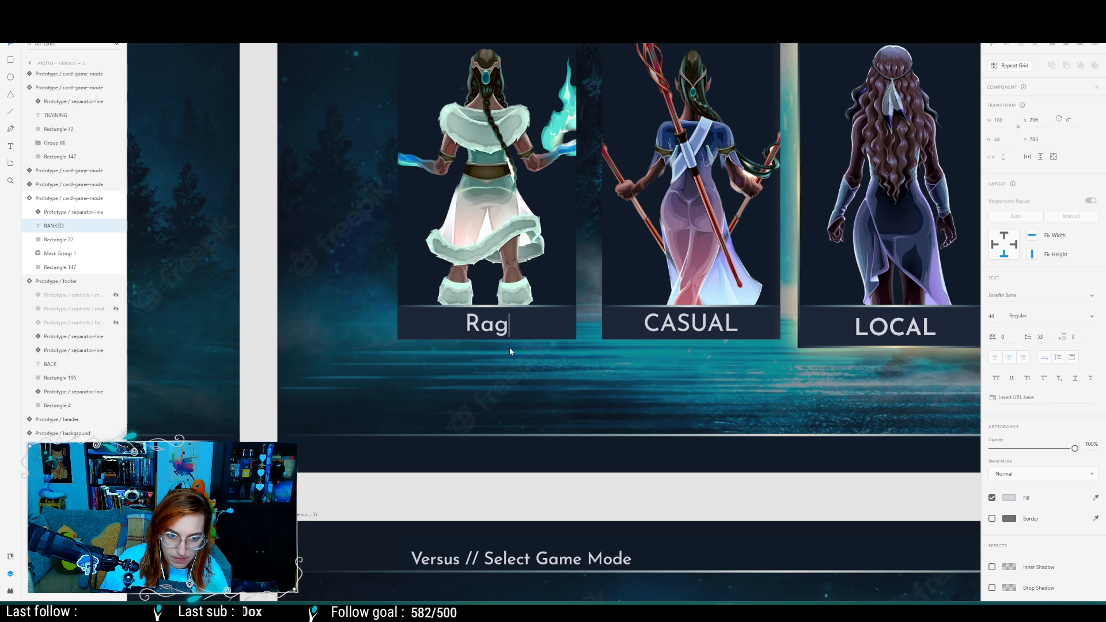
type("ph")
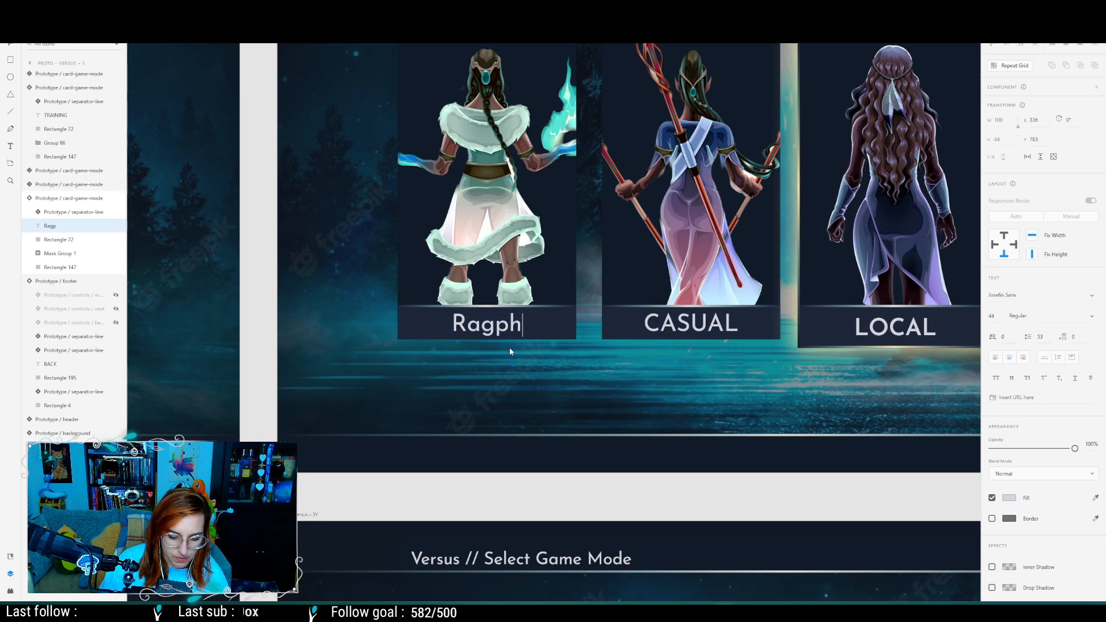
type("te")
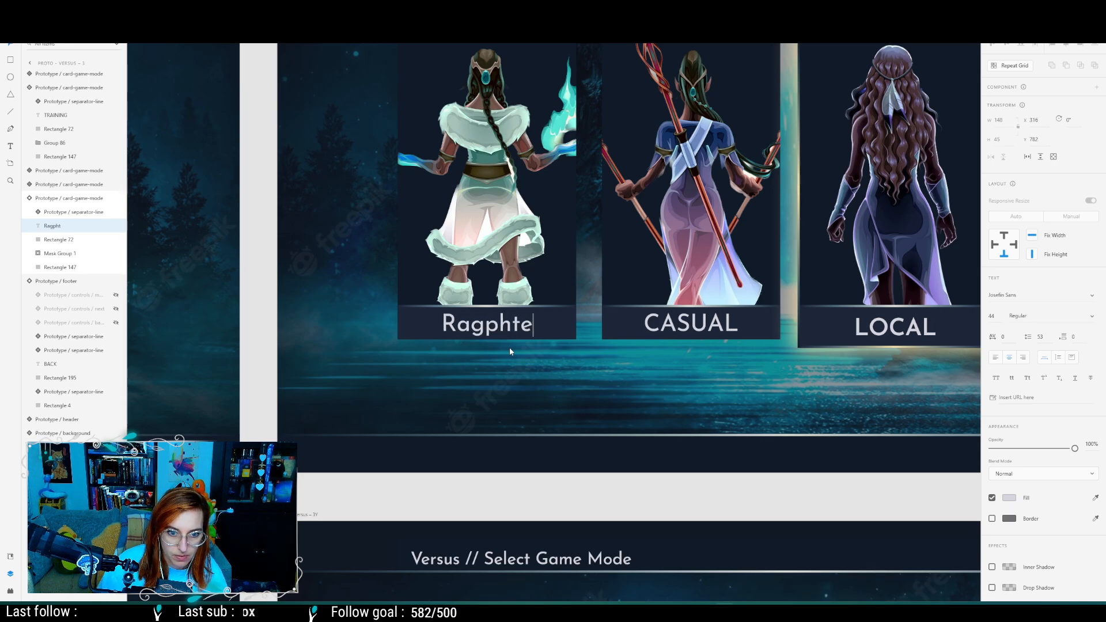
key("Escape")
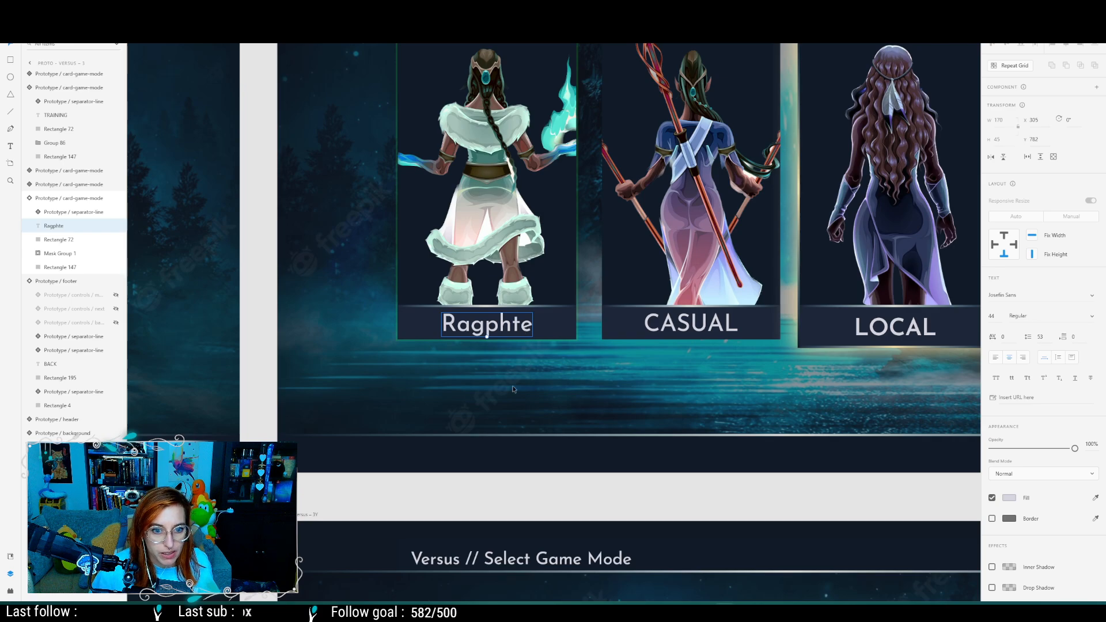
Step: Examine how the "Ragphte" letters sit within their text box and the card's label area, and clear the selection
scroll(493, 340, "up", 3)
scroll(487, 397, "up", 3, "ctrl")
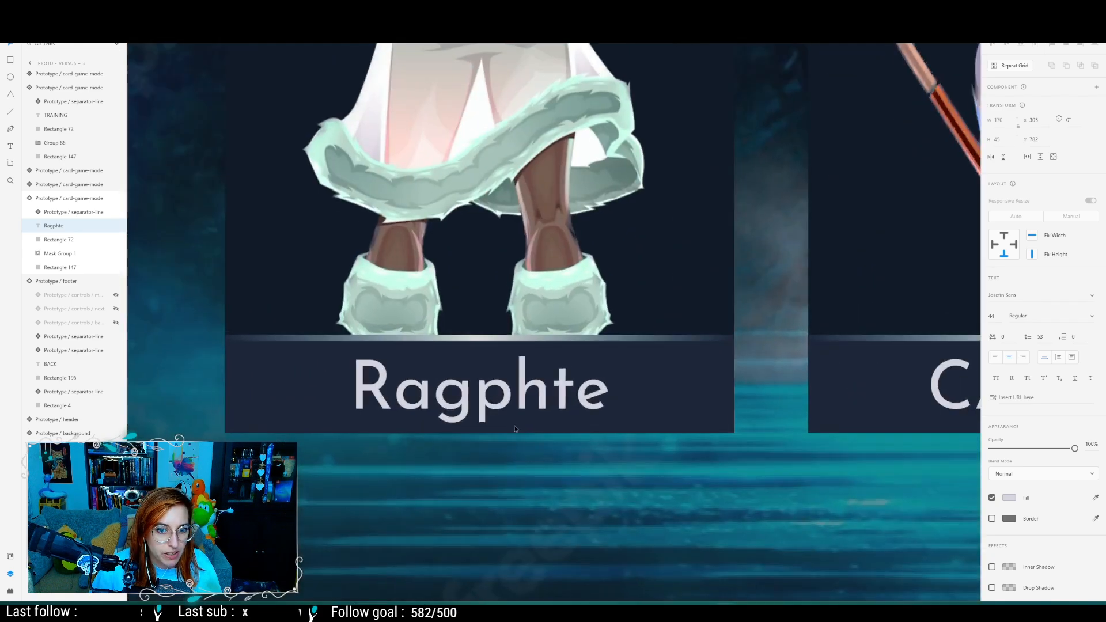
scroll(572, 471, "up", 2, "ctrl")
scroll(572, 475, "up", 1, "ctrl")
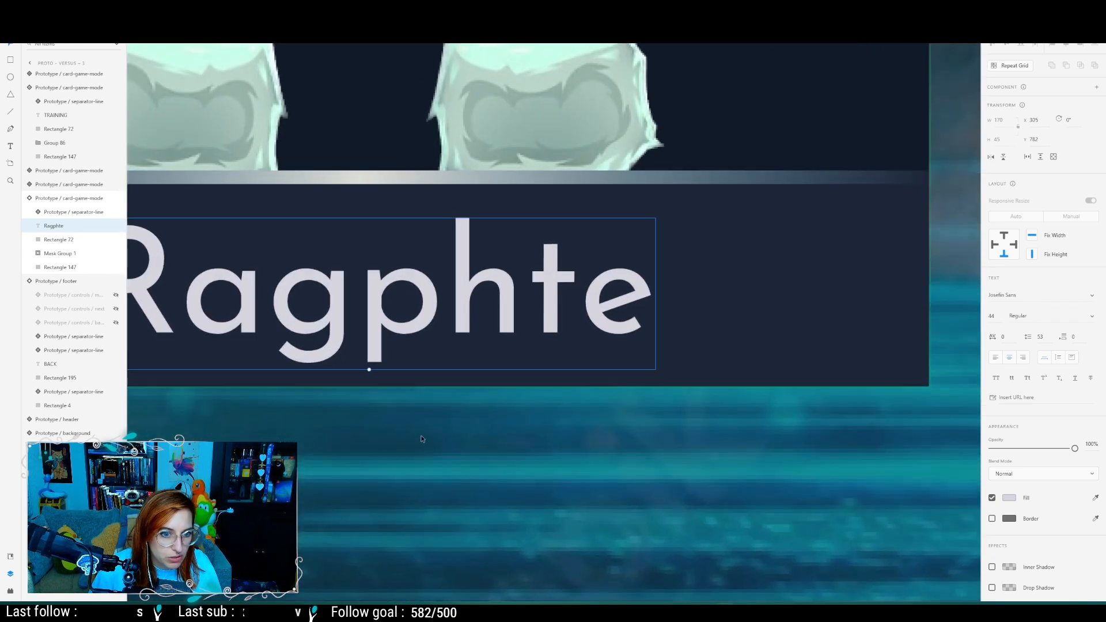
right_click(341, 442)
left_click(637, 459)
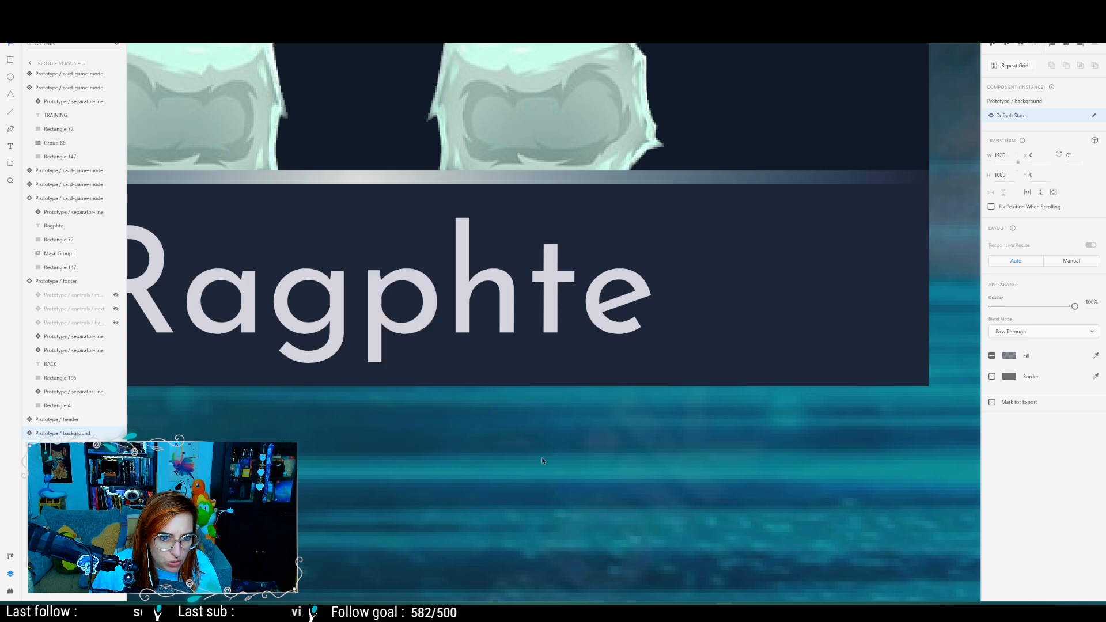
middle_click_drag(471, 454, 817, 481)
left_click(746, 383)
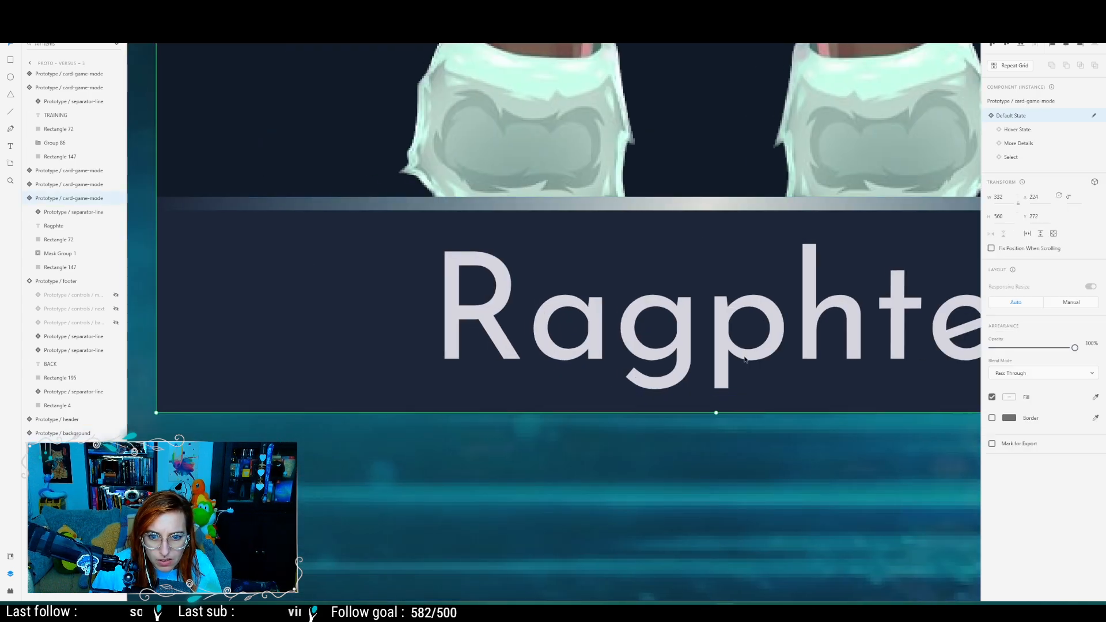
double_click(757, 351)
left_click(765, 447)
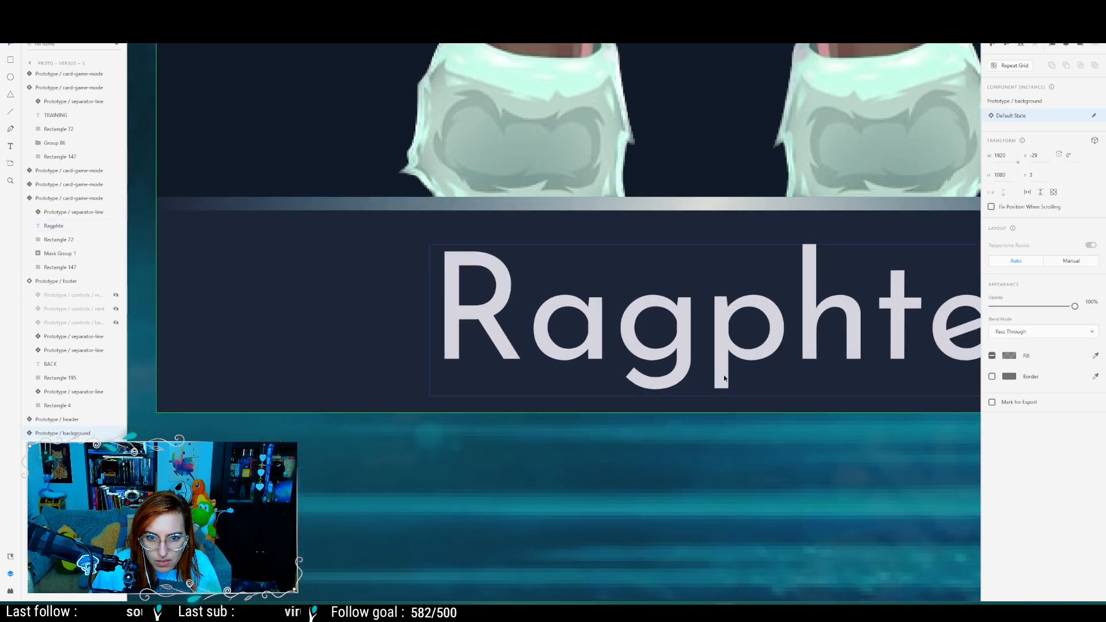
left_click(729, 362)
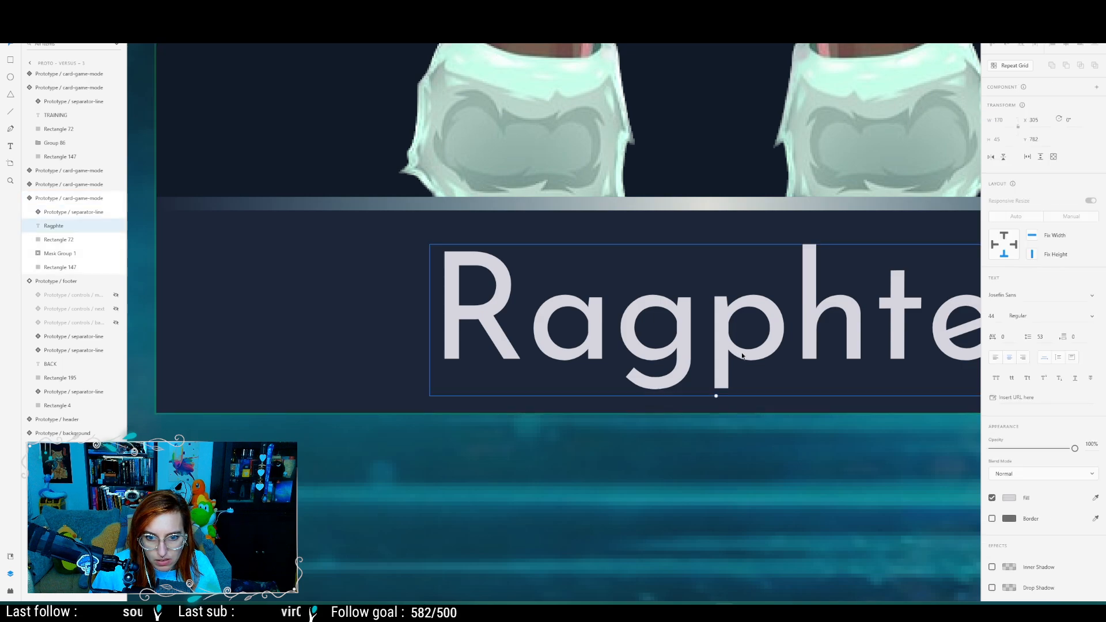
left_click_drag(766, 423, 561, 442)
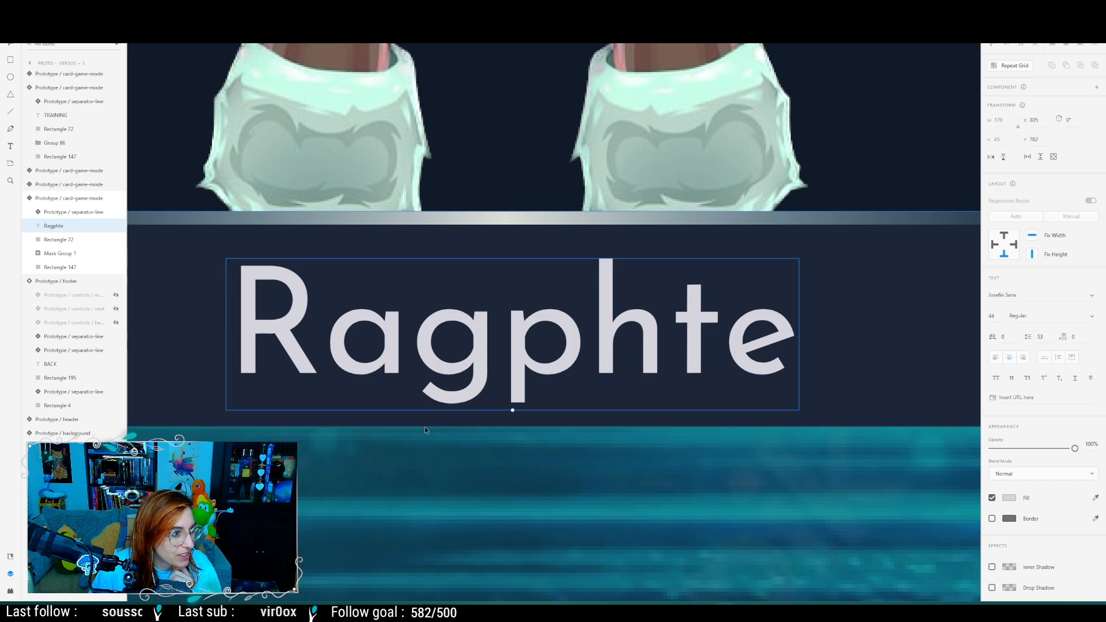
scroll(426, 429, "down", 5, "ctrl")
scroll(427, 429, "down", 5, "ctrl")
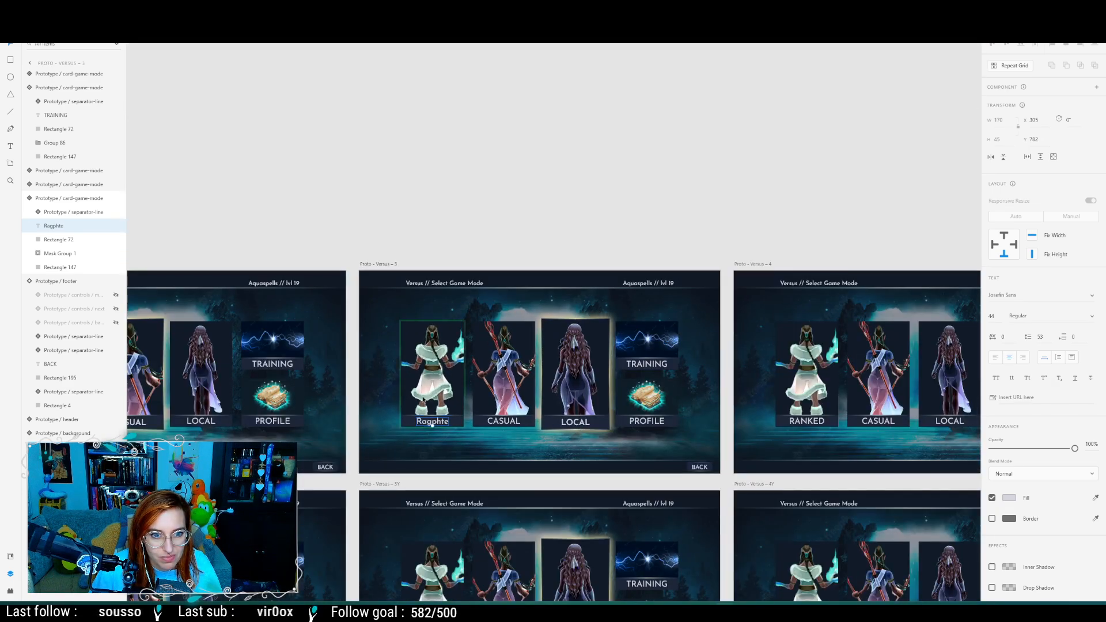
left_click(494, 212)
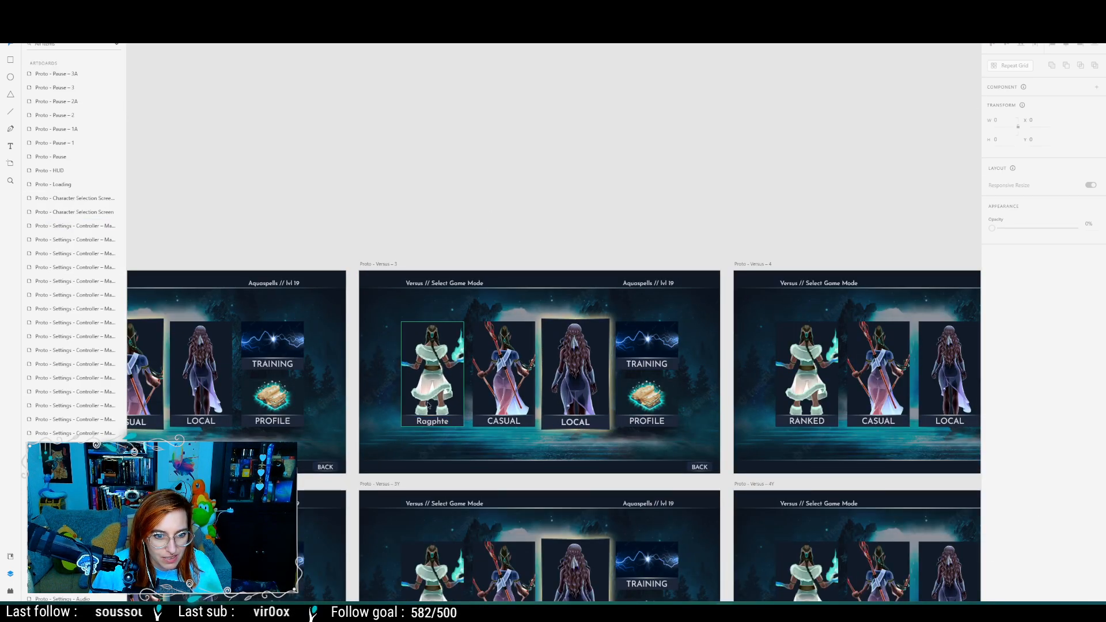
Step: Restore the test label of the first card on the Versus artboard to "RANKED", and return to the Unreal Editor with nothing selected
double_click(430, 423)
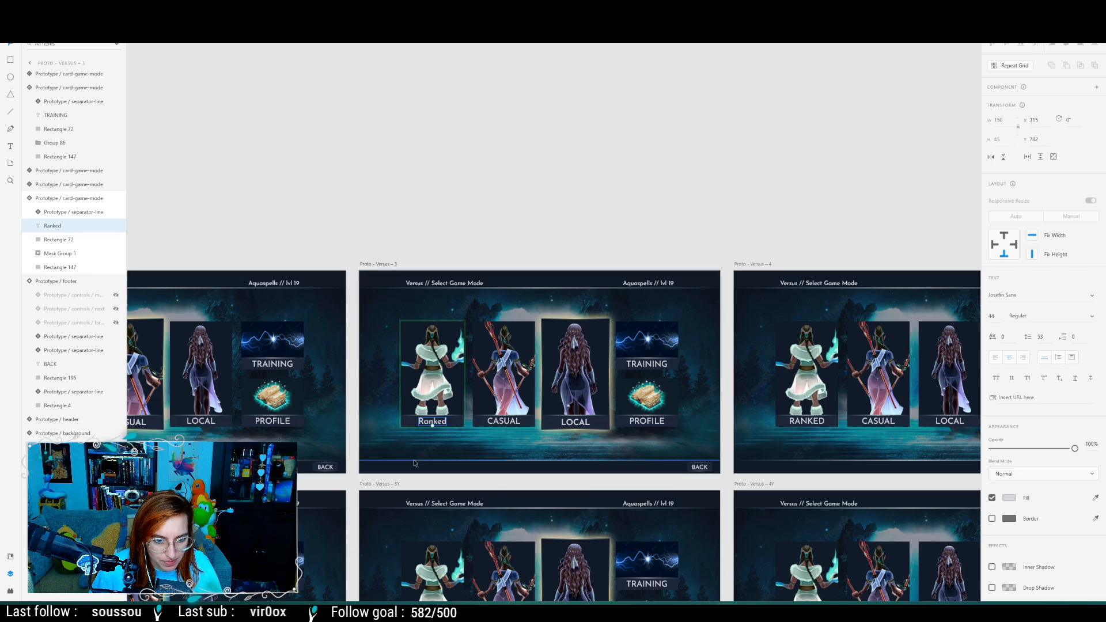
left_click(580, 112)
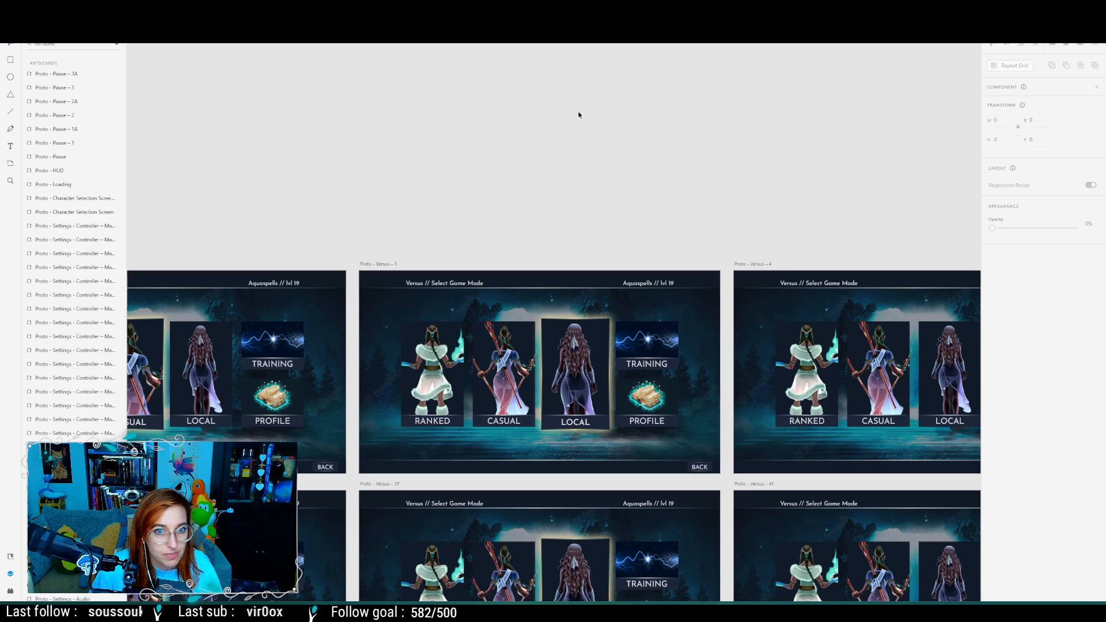
key("alt+Tab")
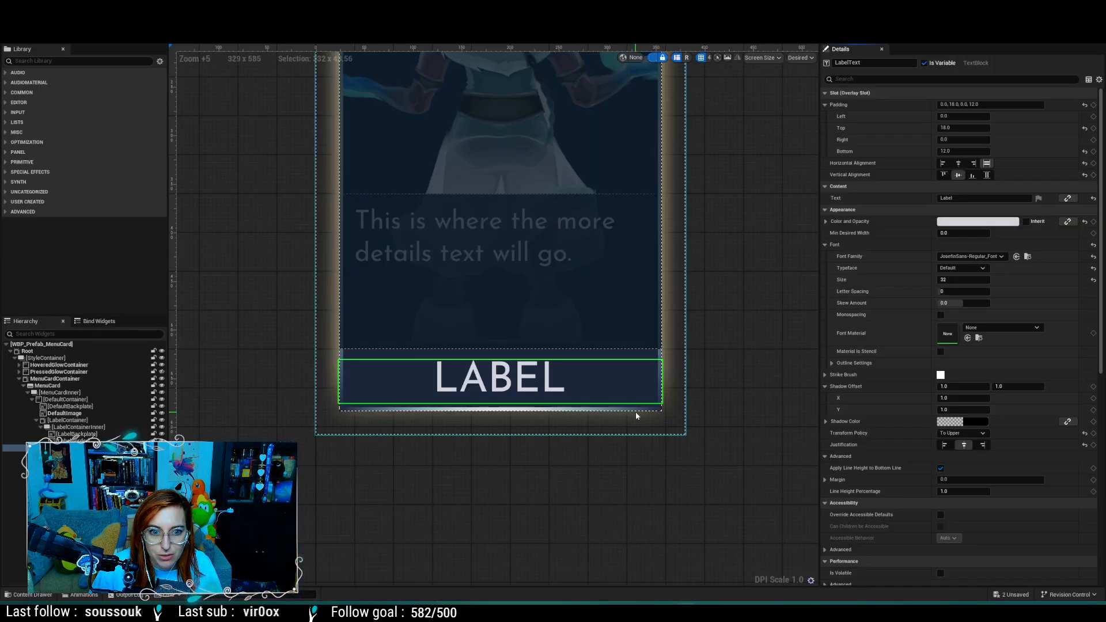
left_click(588, 465)
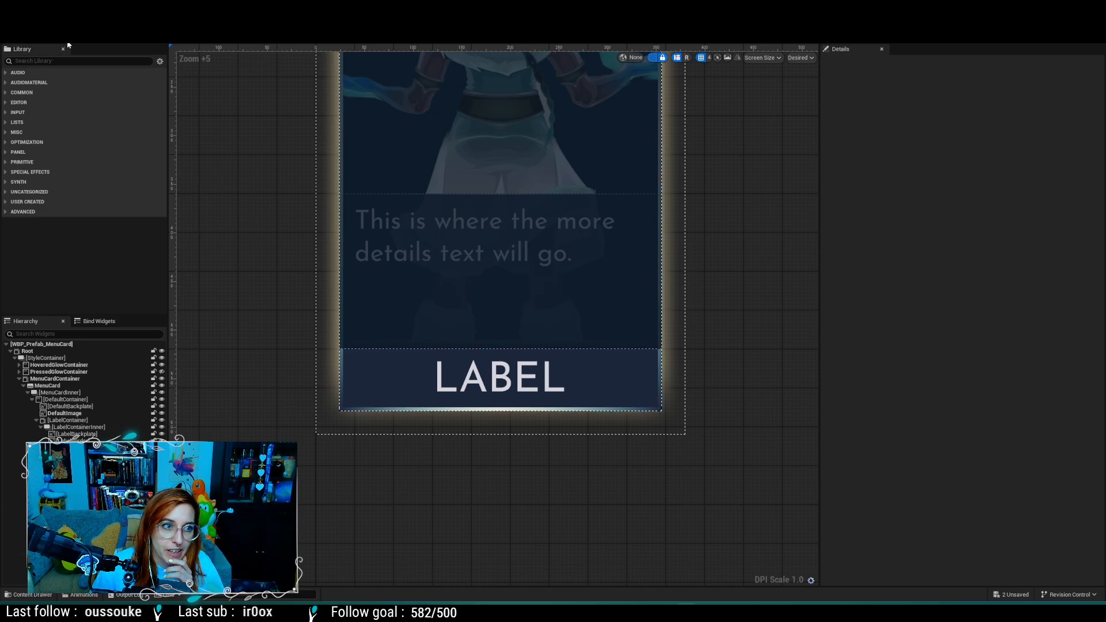
Step: Play the level in the editor and check the card labels on the Versus and Settings screens
left_click(64, 23)
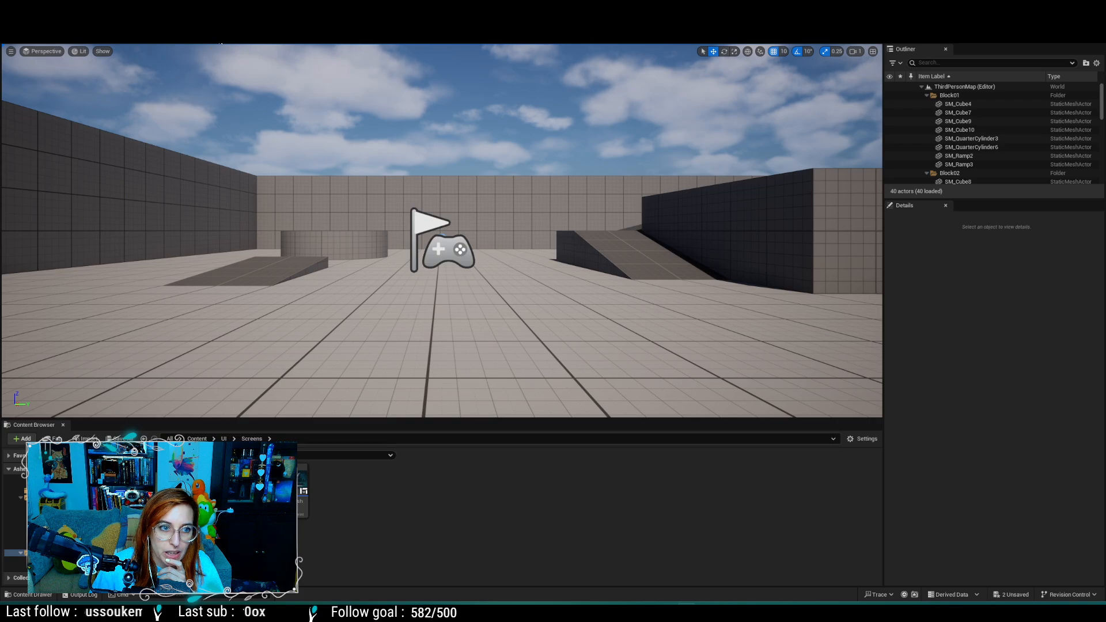
key("alt+p")
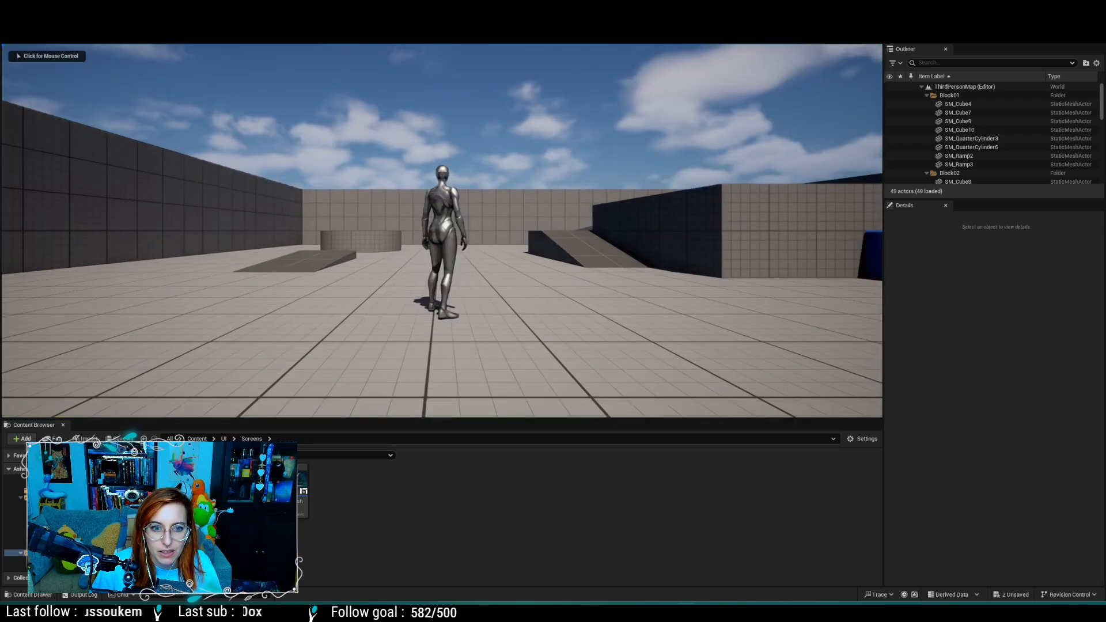
left_click(514, 299)
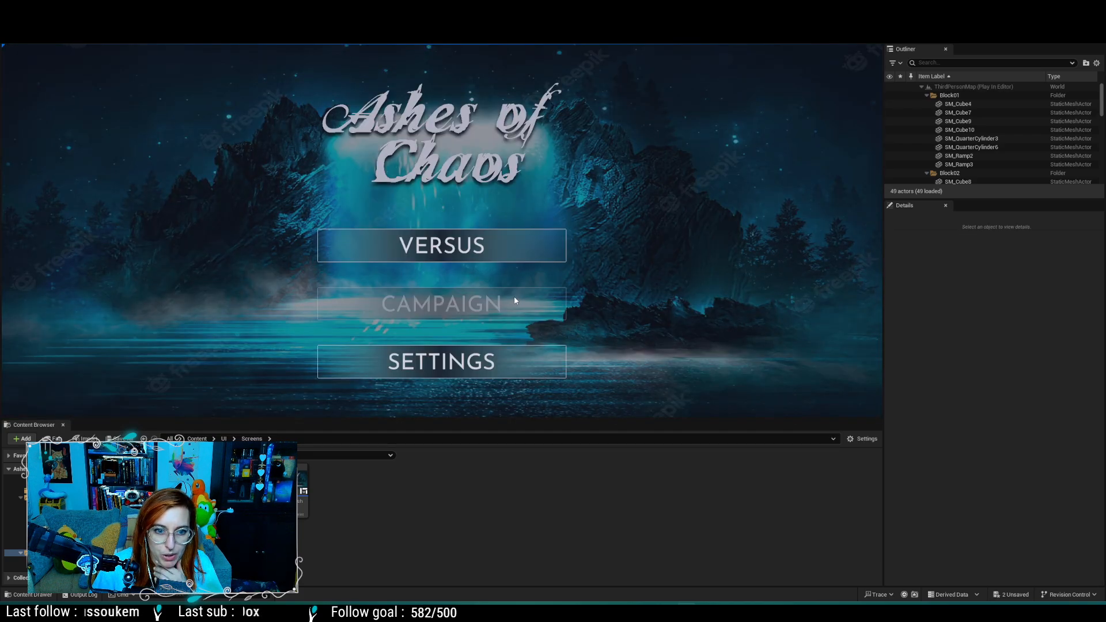
left_click(474, 245)
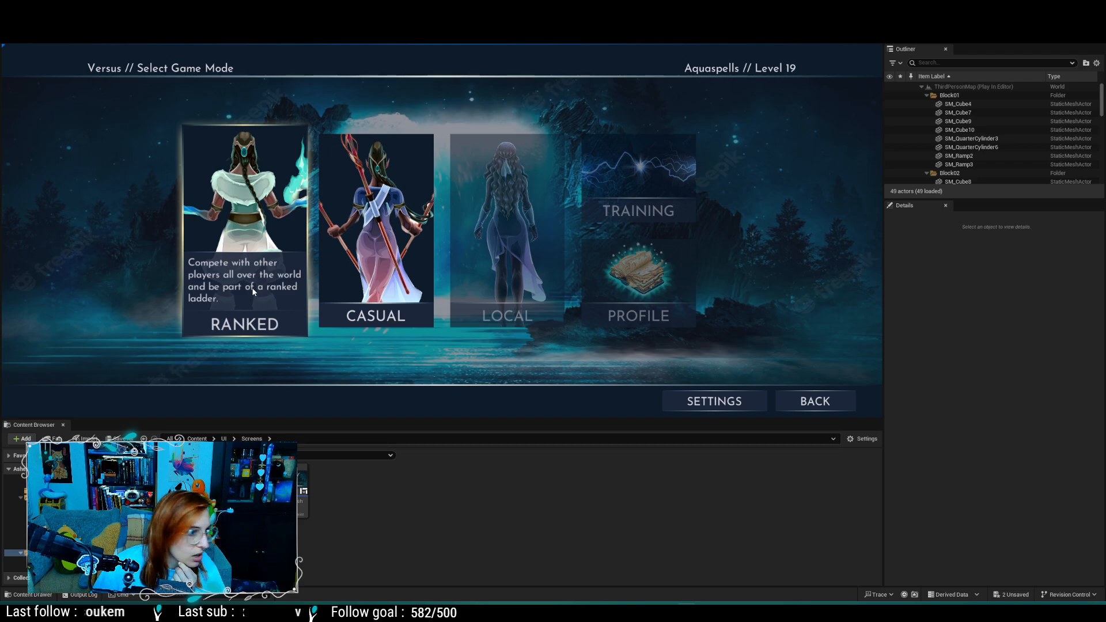
left_click(714, 401)
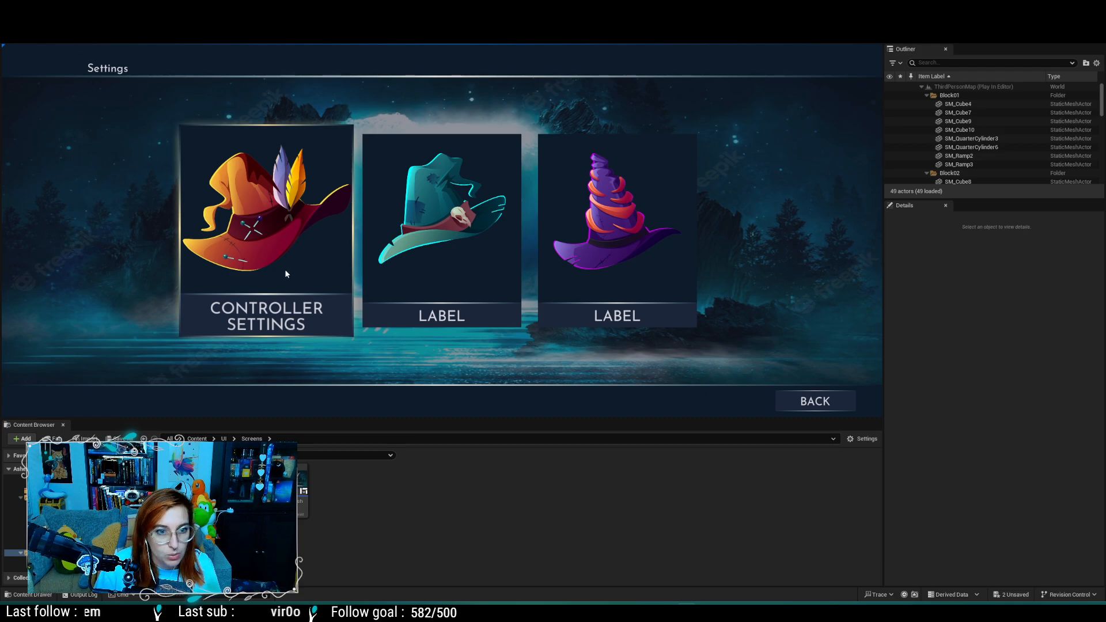
key("Escape")
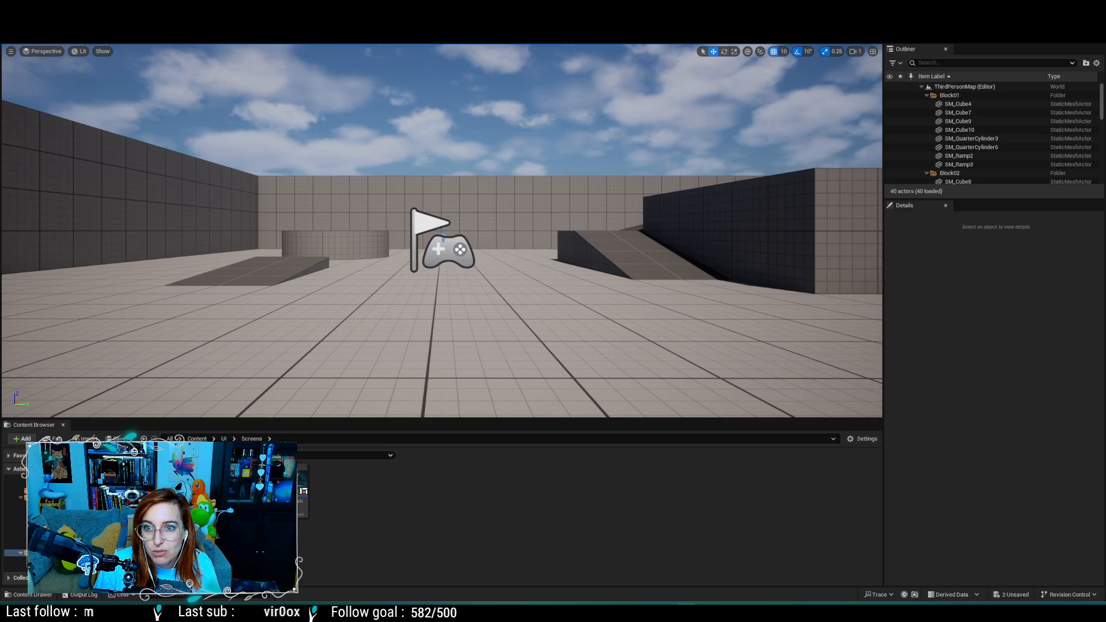
Step: Rename the controller card widget in WBP_MainSettings as WBP_Prefab_MenuCard_CONTROLLER
left_click(686, 20)
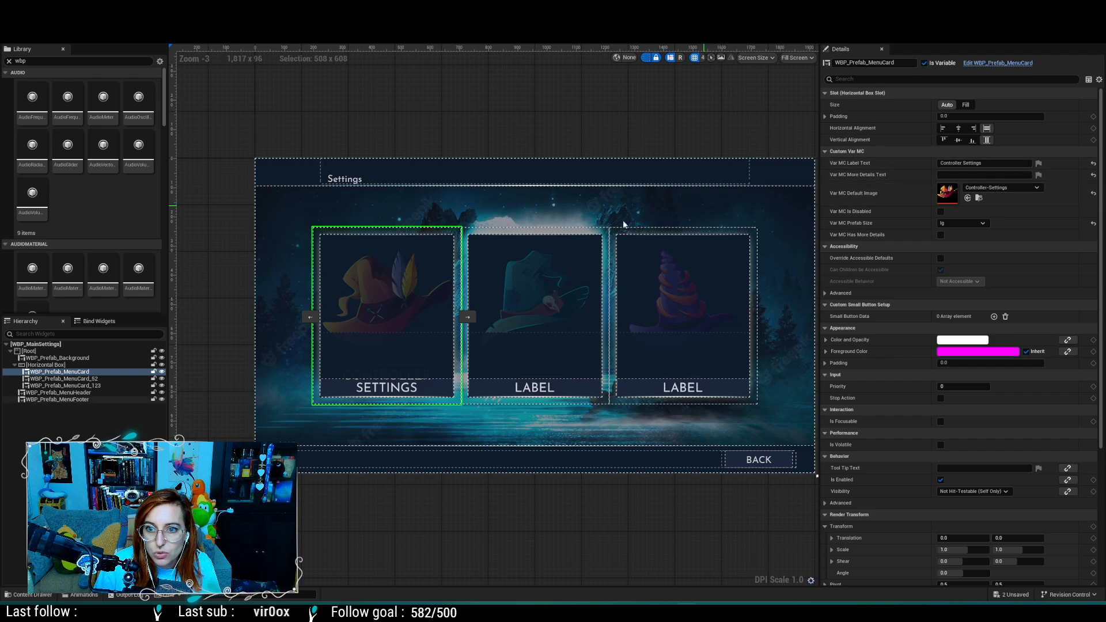
left_click(906, 61)
left_click(905, 61)
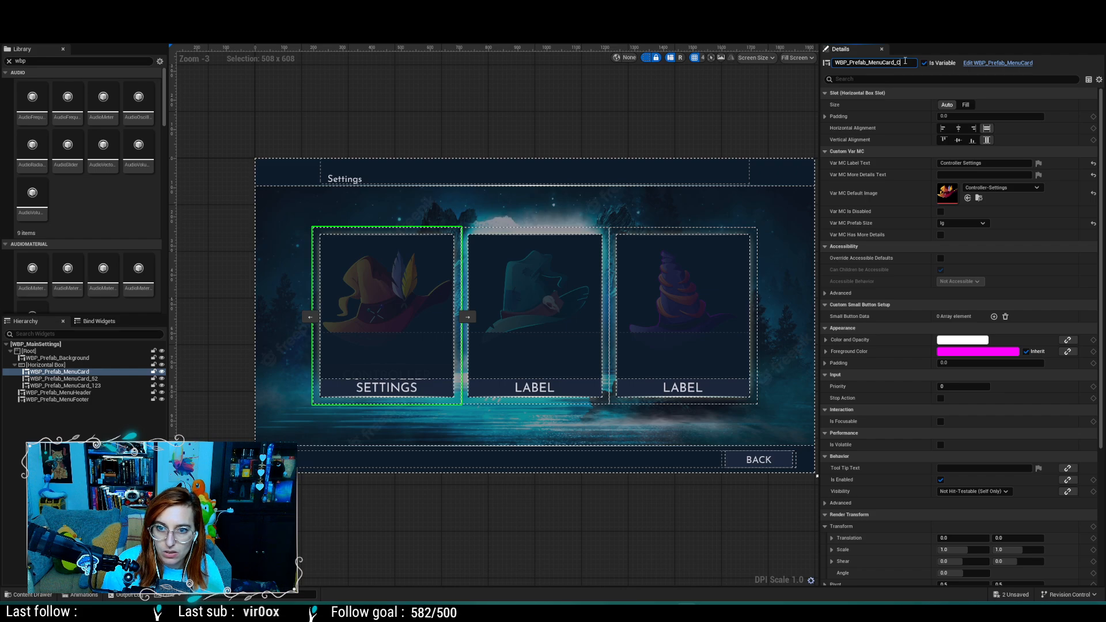
type("CONTROLLER")
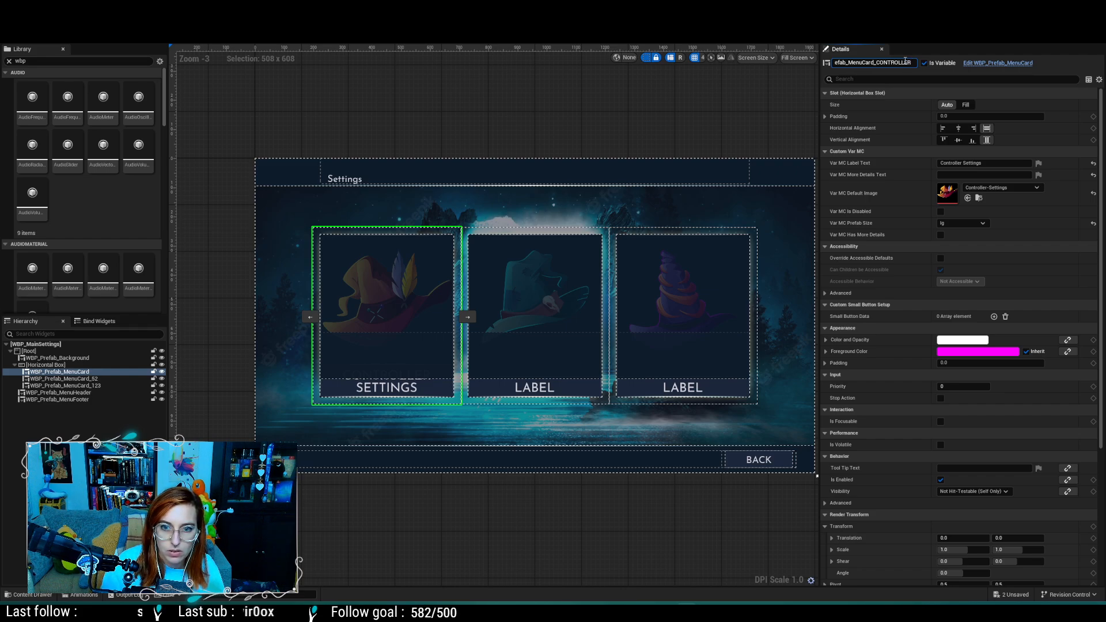
key("Return")
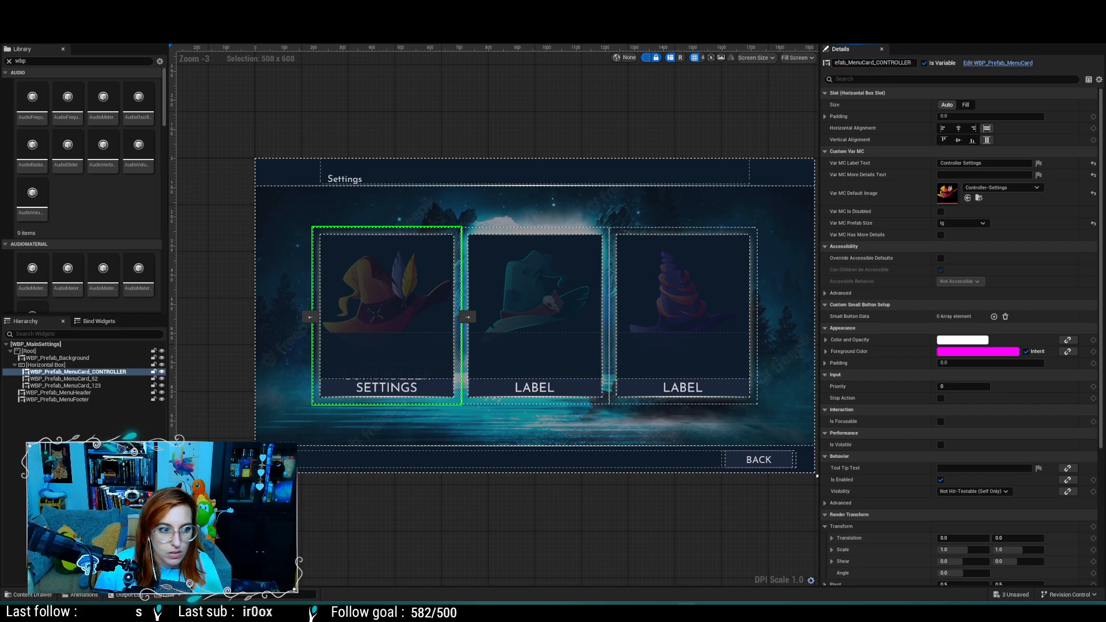
Step: Look over the prototype artboards, and rename the middle Settings card widget as WBP_Prefab_MenuCard_AUDIO in the Unreal Editor
key("alt+Tab")
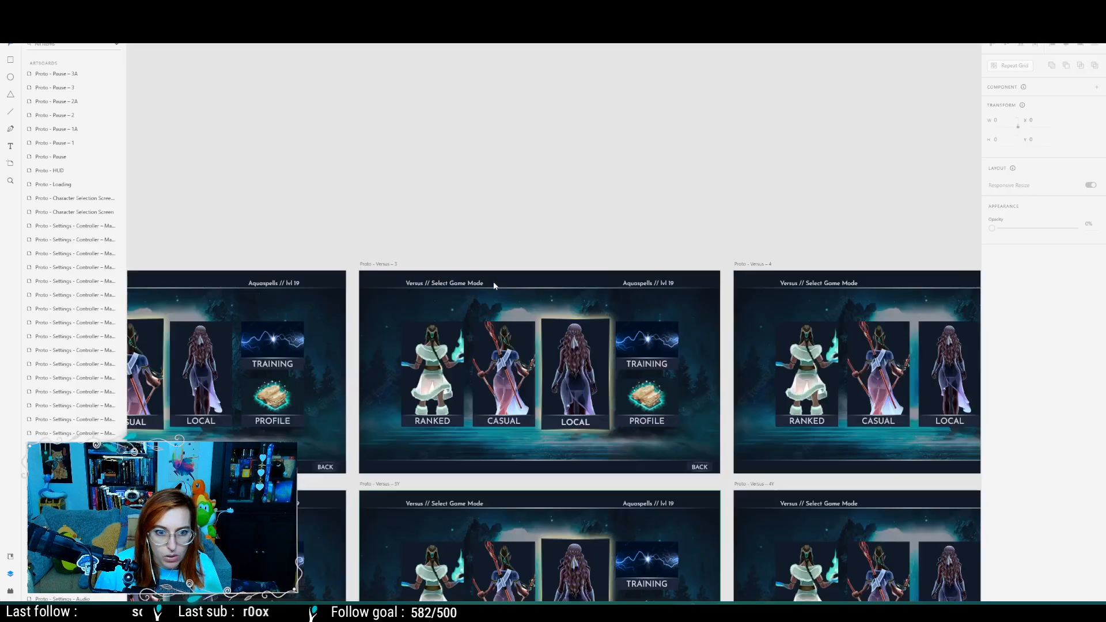
middle_click_drag(756, 432, 351, 417)
middle_click_drag(776, 414, 393, 398)
key("alt+Tab")
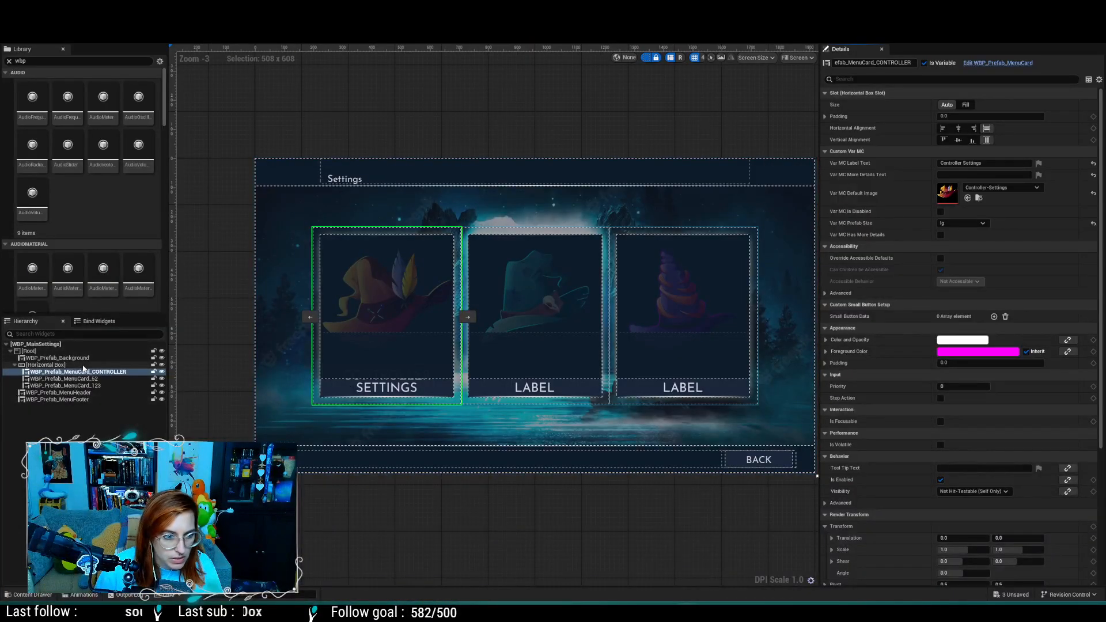
left_click(70, 380)
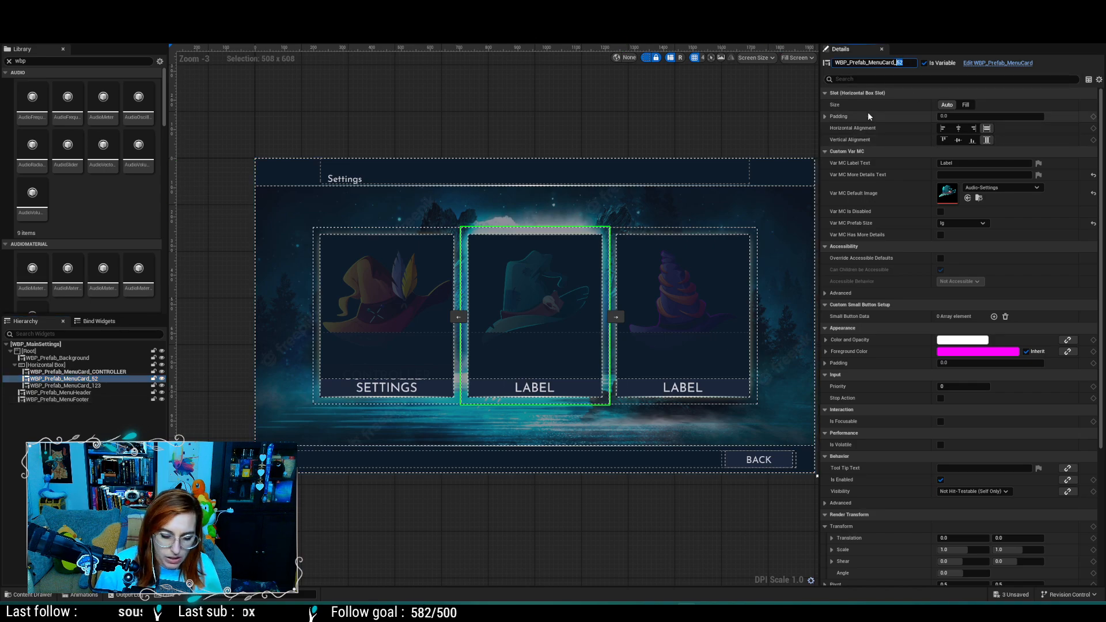
key("BackSpace")
key("BackSpace")
type("AUDIO")
key("Return")
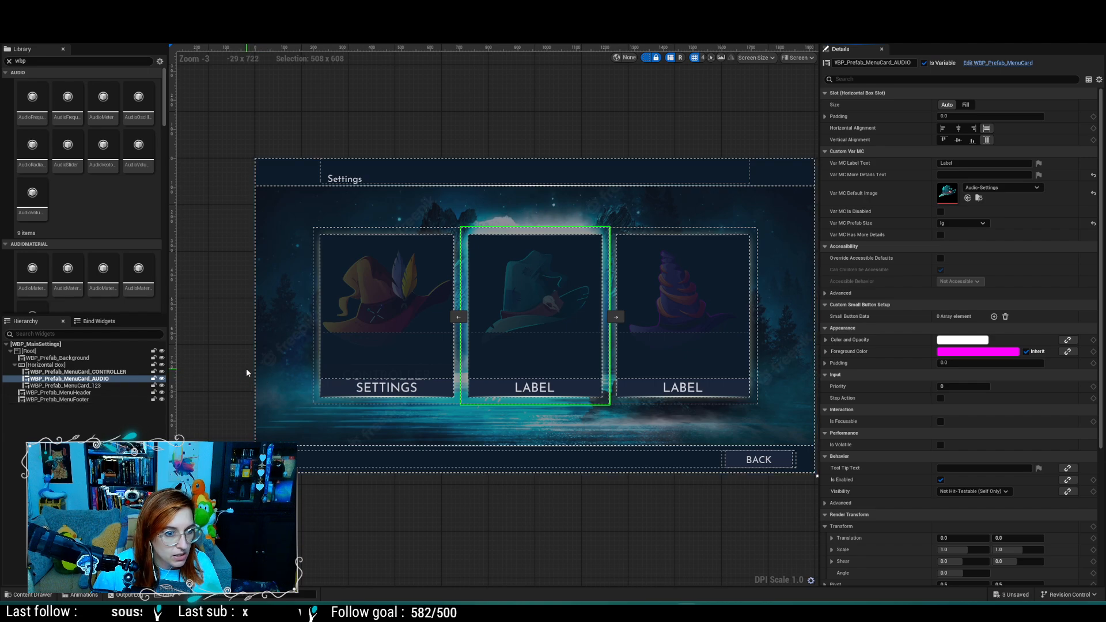
Step: Rename the third Settings card widget, the one with the purple hat, as WBP_Prefab_MenuCard_ACCESSIBILITY
left_click(64, 385)
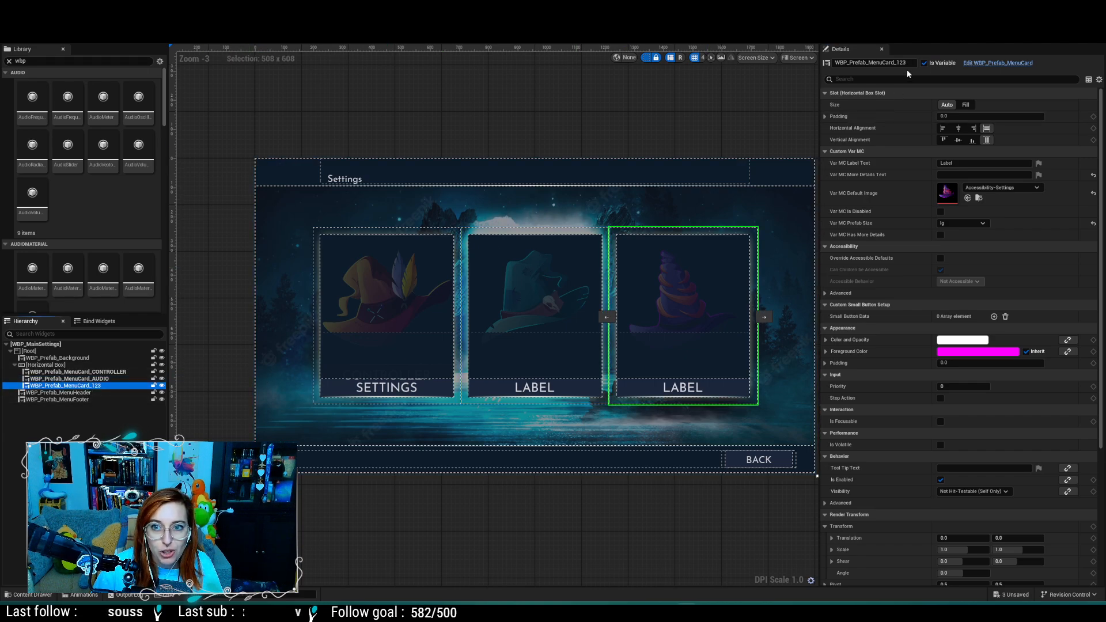
left_click_drag(907, 62, 897, 62)
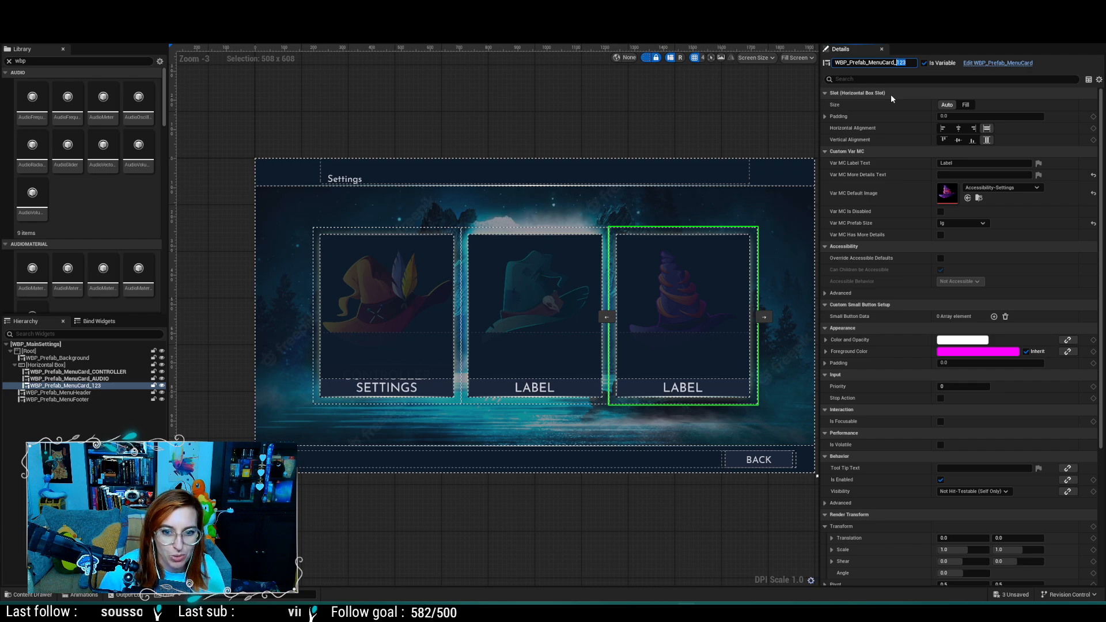
type("AC")
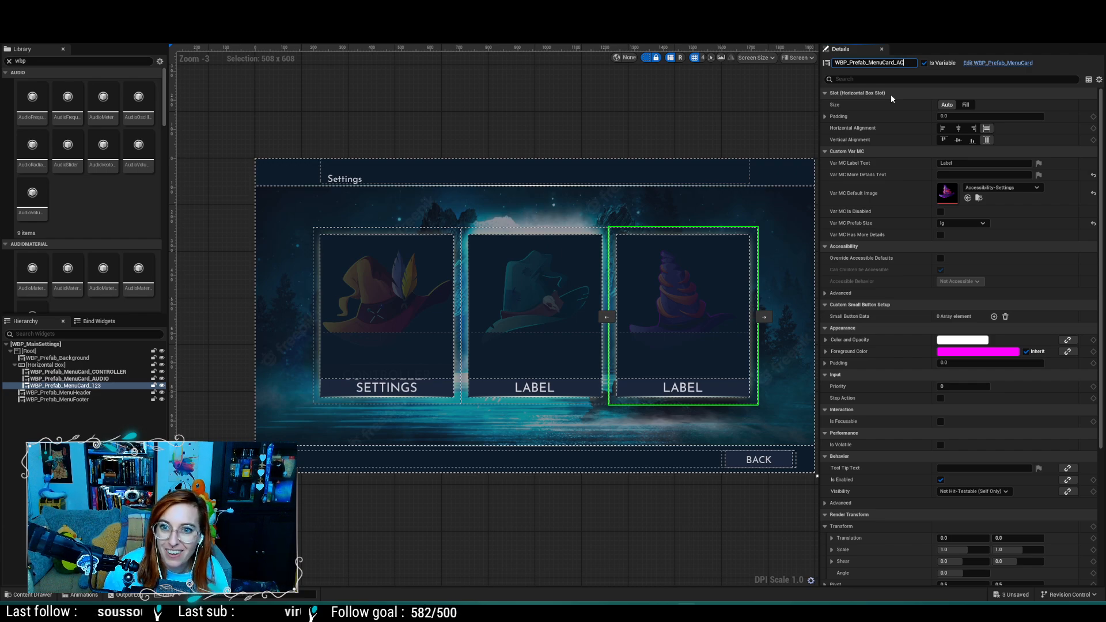
type("CESSIBILI")
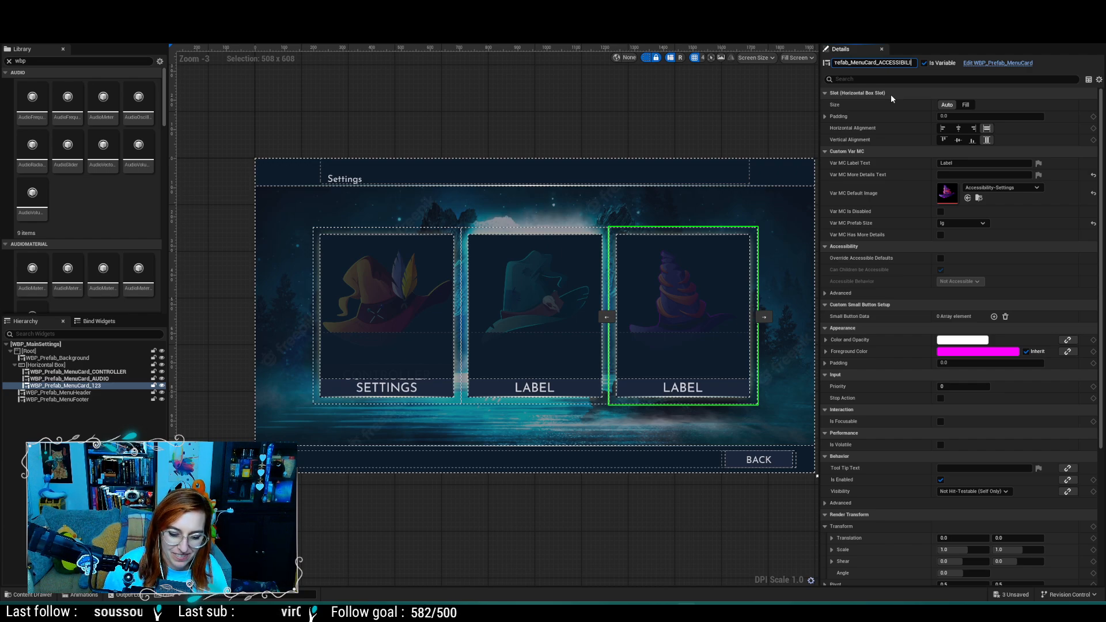
type("TY")
key("Return")
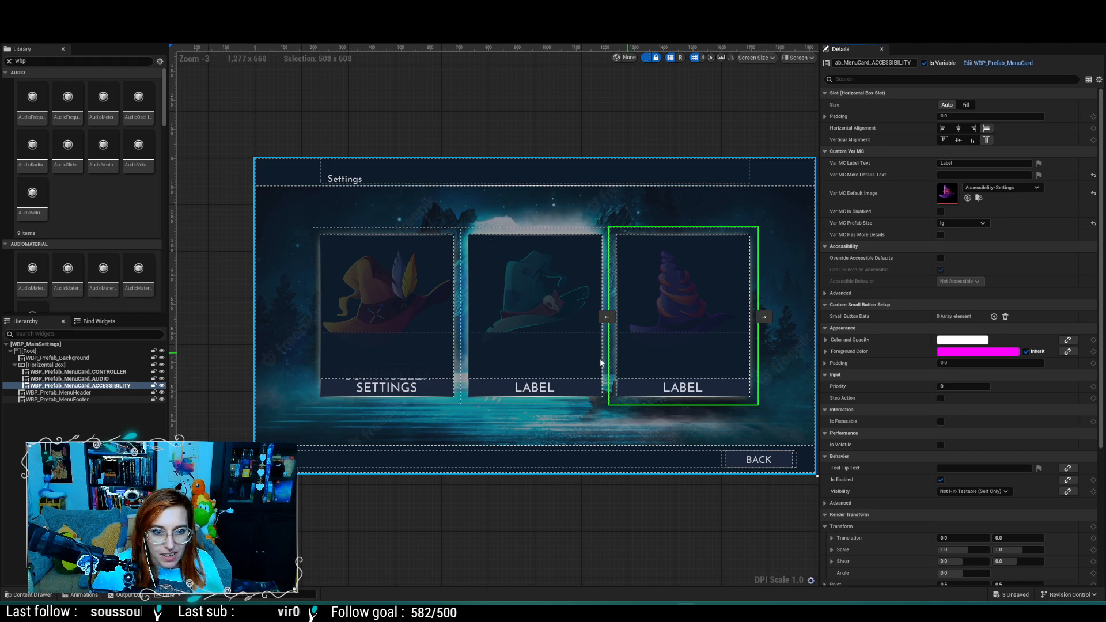
Step: Set the label text to "Audio Settings" on the audio card and "Accessibility Settings" on the accessibility card
left_click(103, 379)
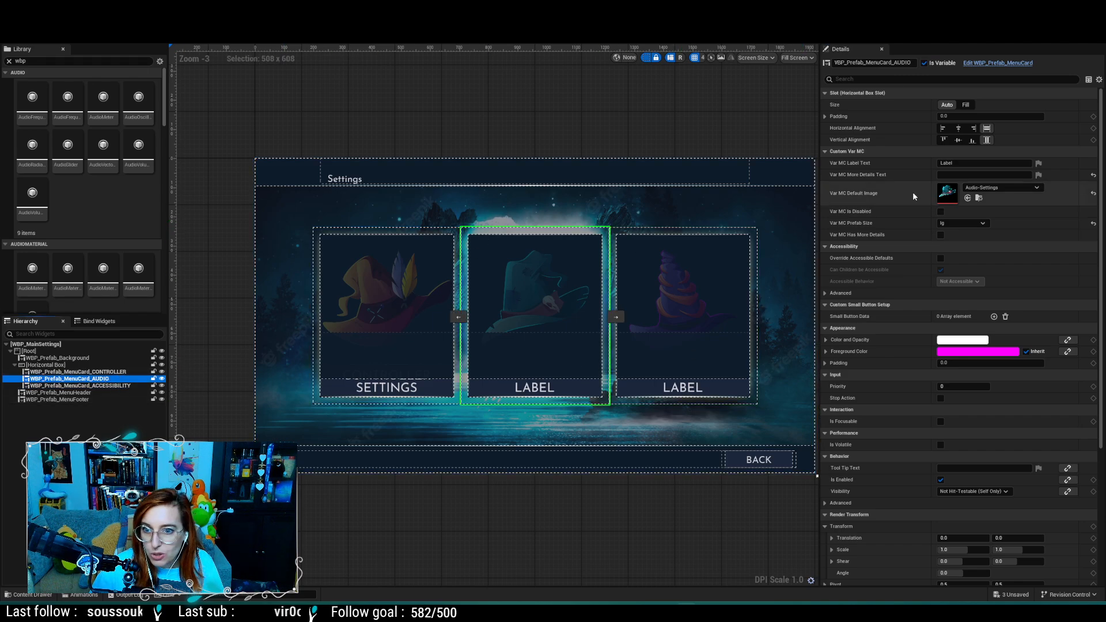
left_click(982, 163)
type("Audio Settings")
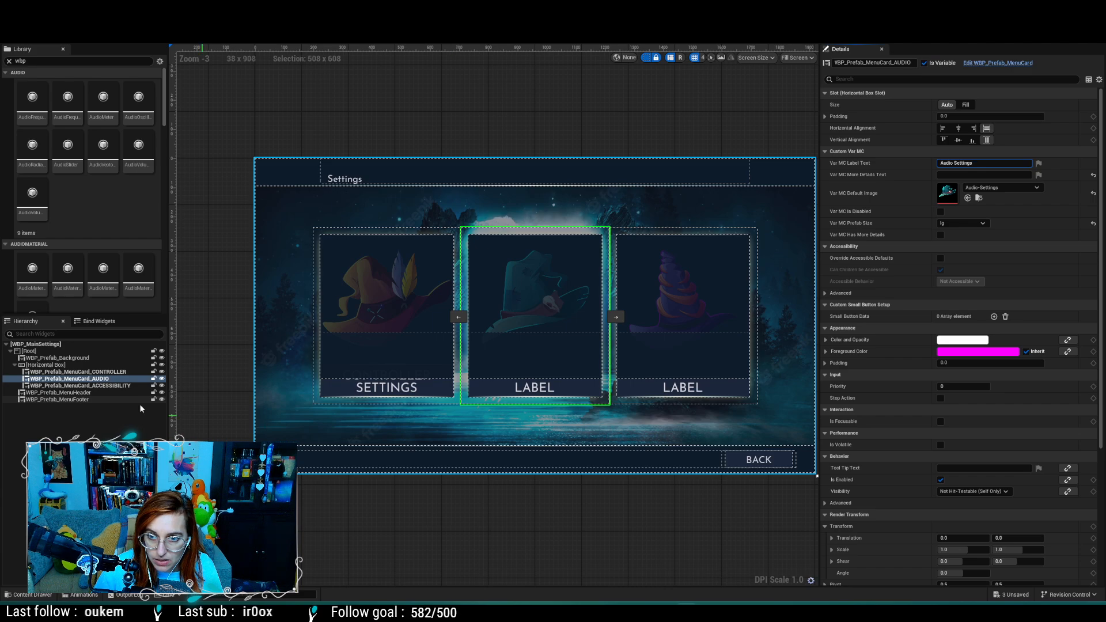
left_click(83, 386)
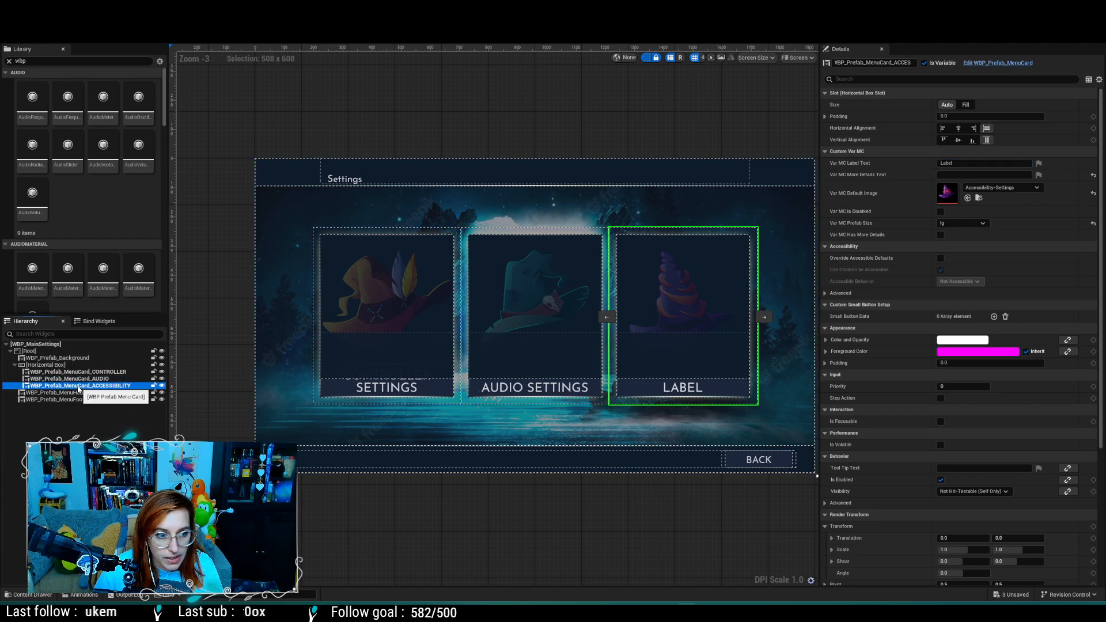
left_click(954, 164)
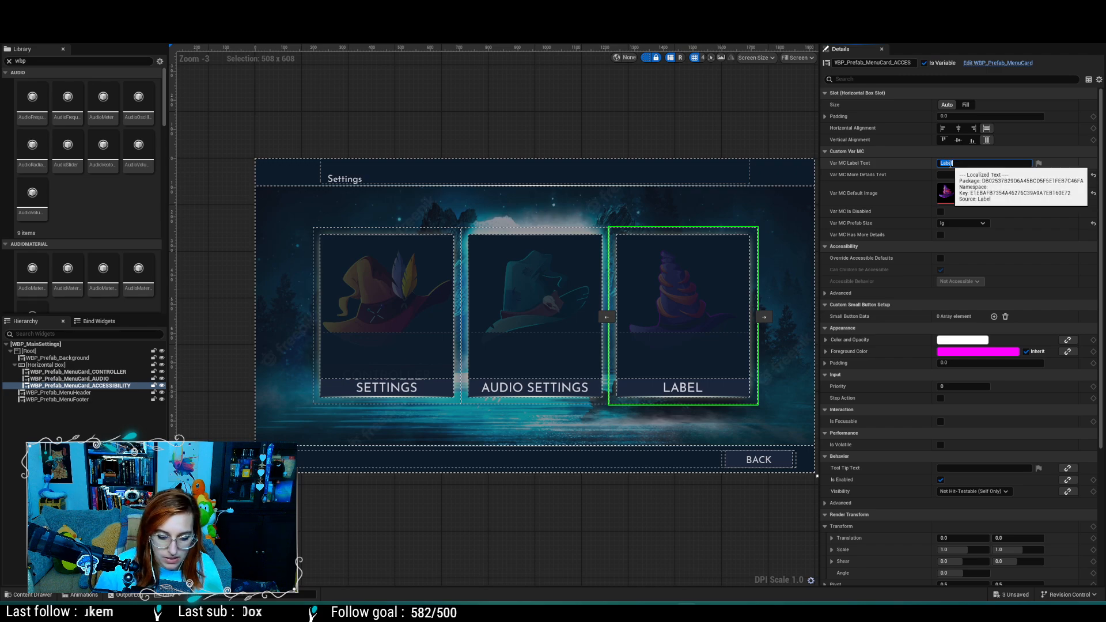
type("Access")
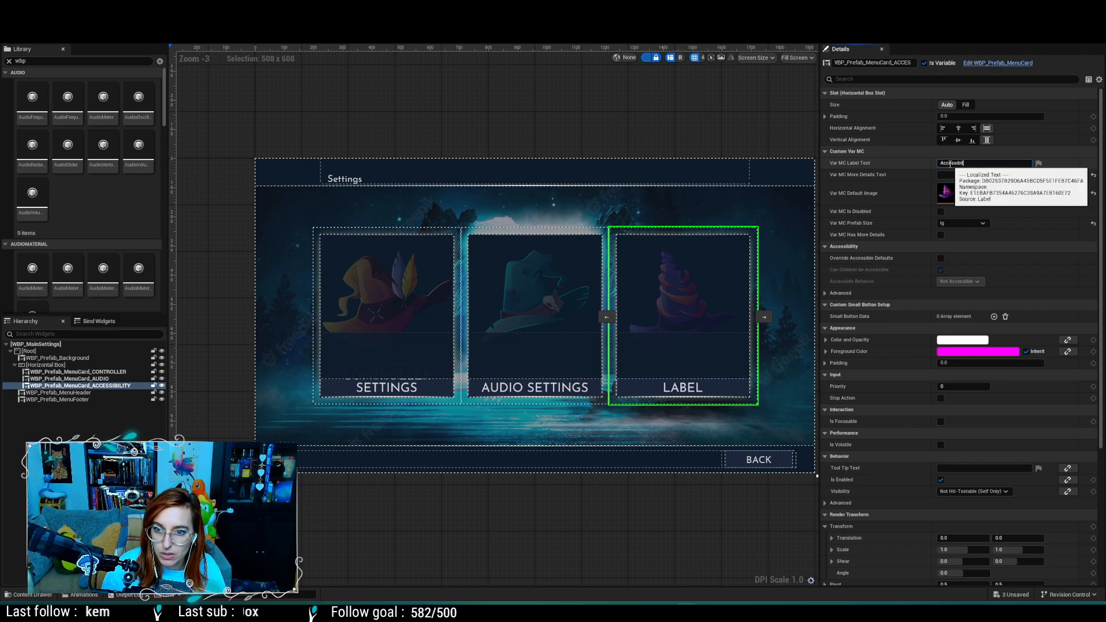
type("ibility Settings")
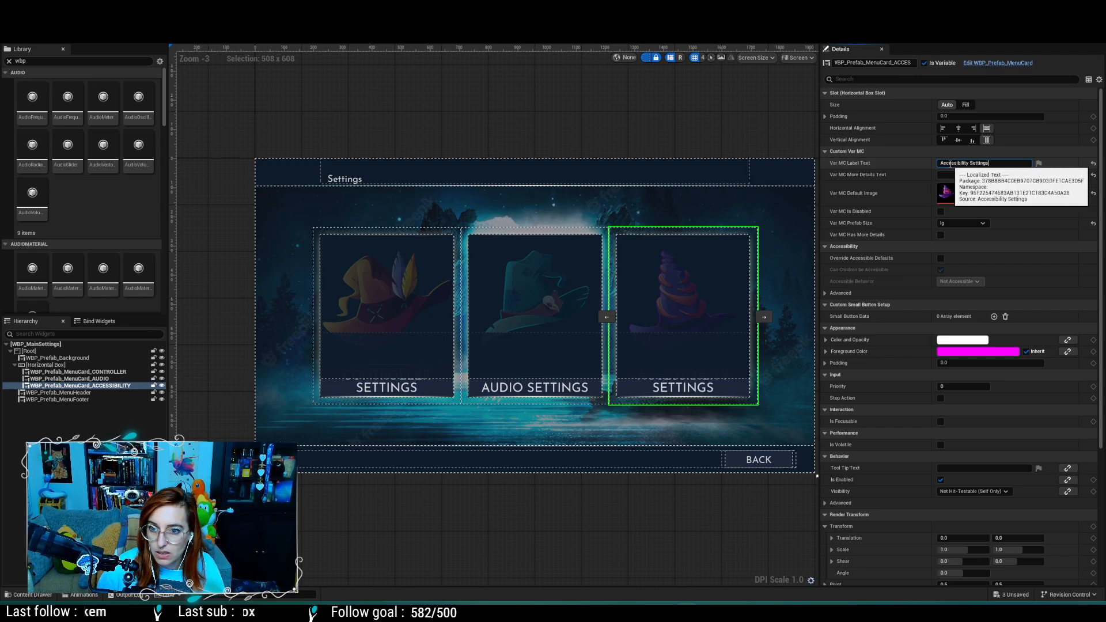
key("Return")
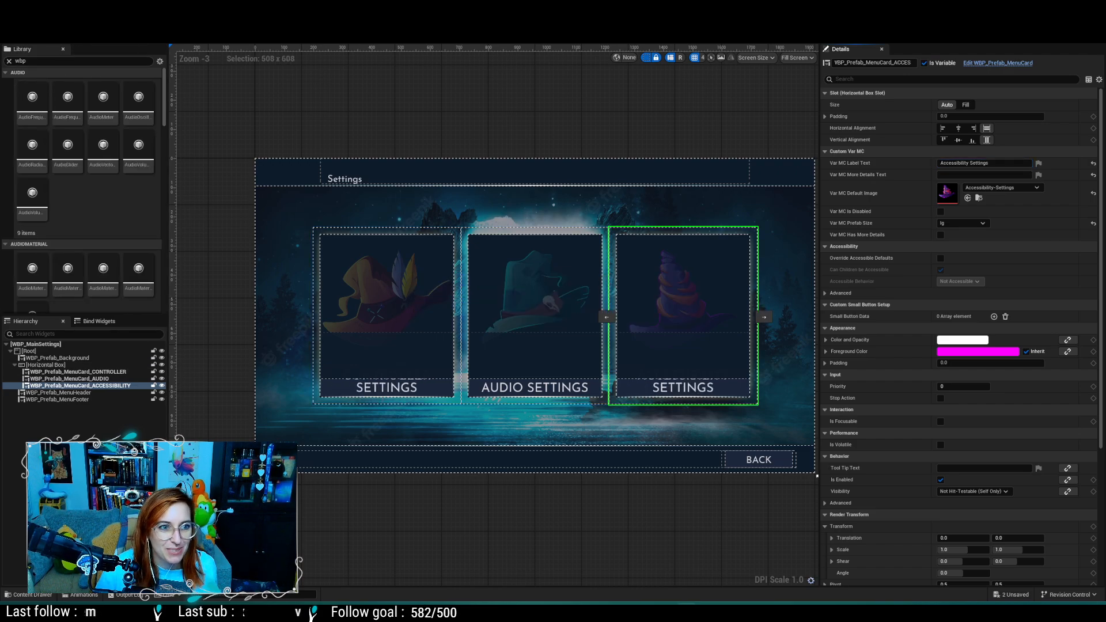
Step: Examine the Ranked card's Small Button Data array entries in WBP_VS_GameModeScreen
key("ctrl+Tab")
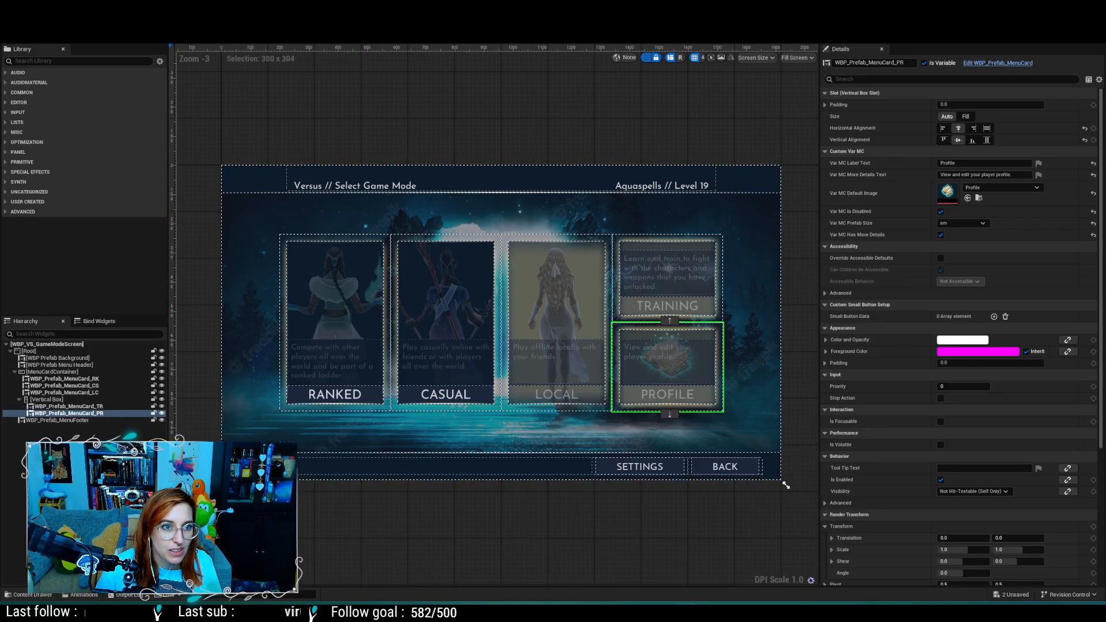
key("ctrl+Tab")
scroll(469, 271, "down", 10)
right_click_drag(511, 241, 500, 341)
key("ctrl+Tab")
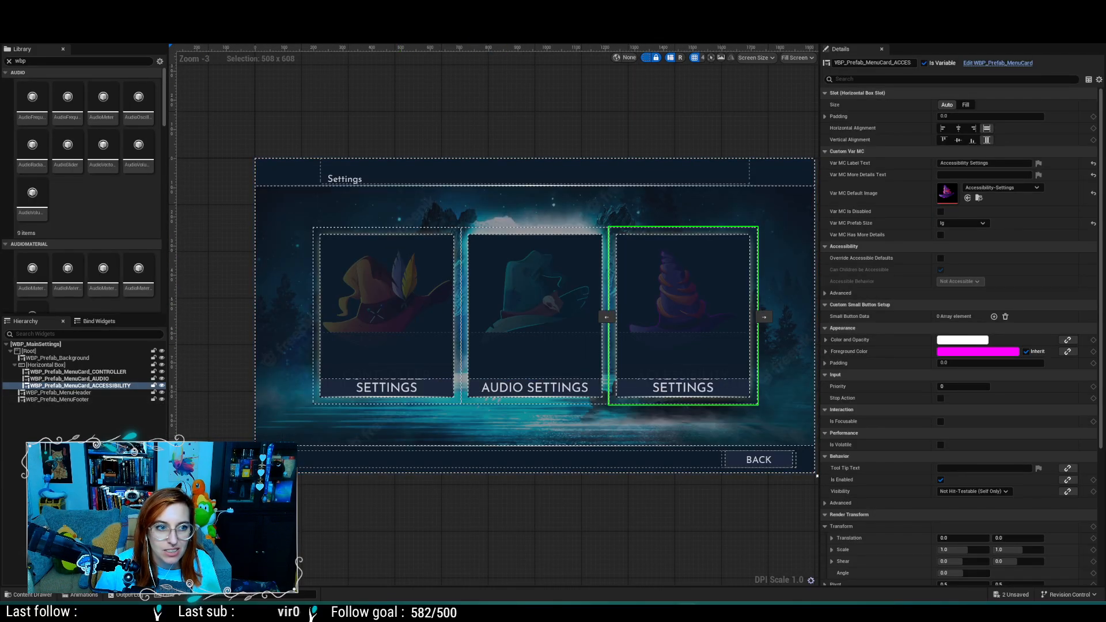
key("ctrl+Tab")
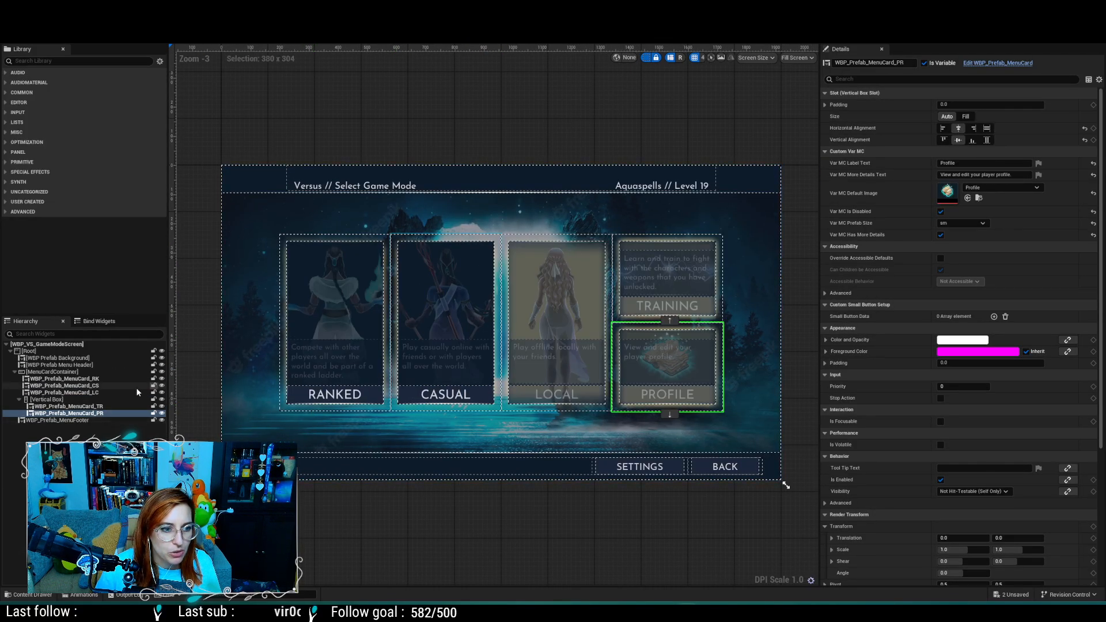
left_click(72, 379)
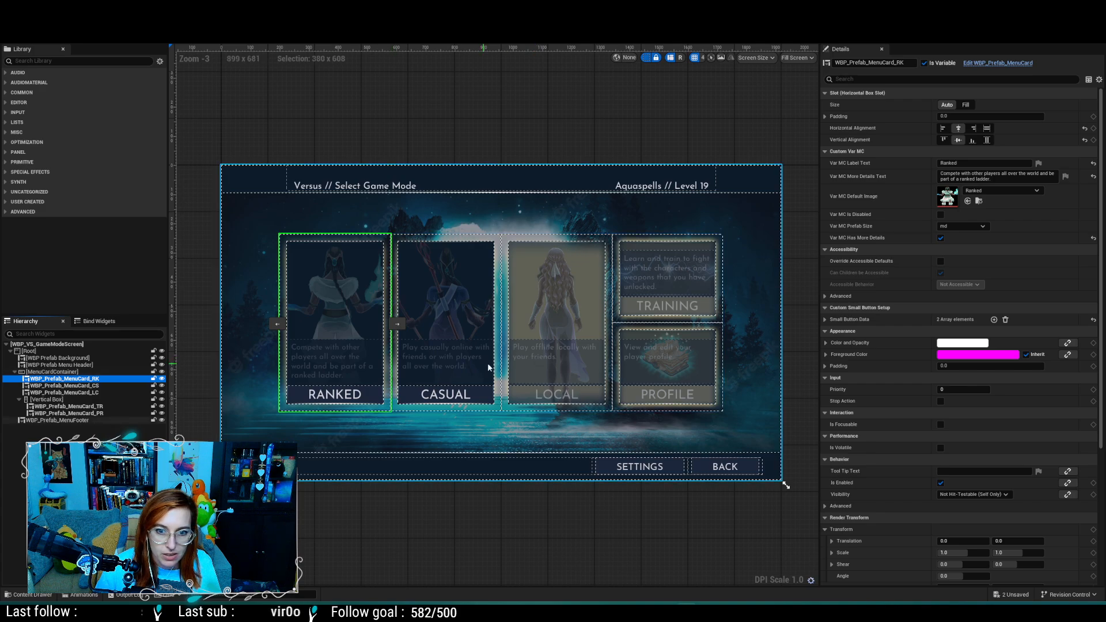
left_click(825, 319)
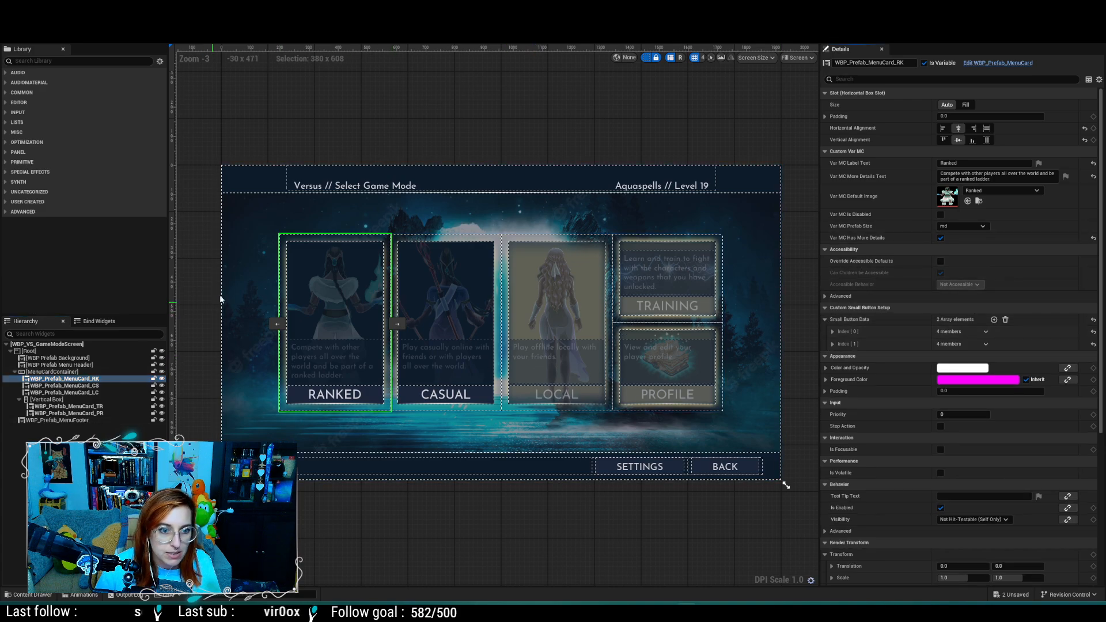
Step: Run the game preview from the level editor, go past the title screen, and check the Ranked card's hover buttons on the game mode screen
left_click(63, 19)
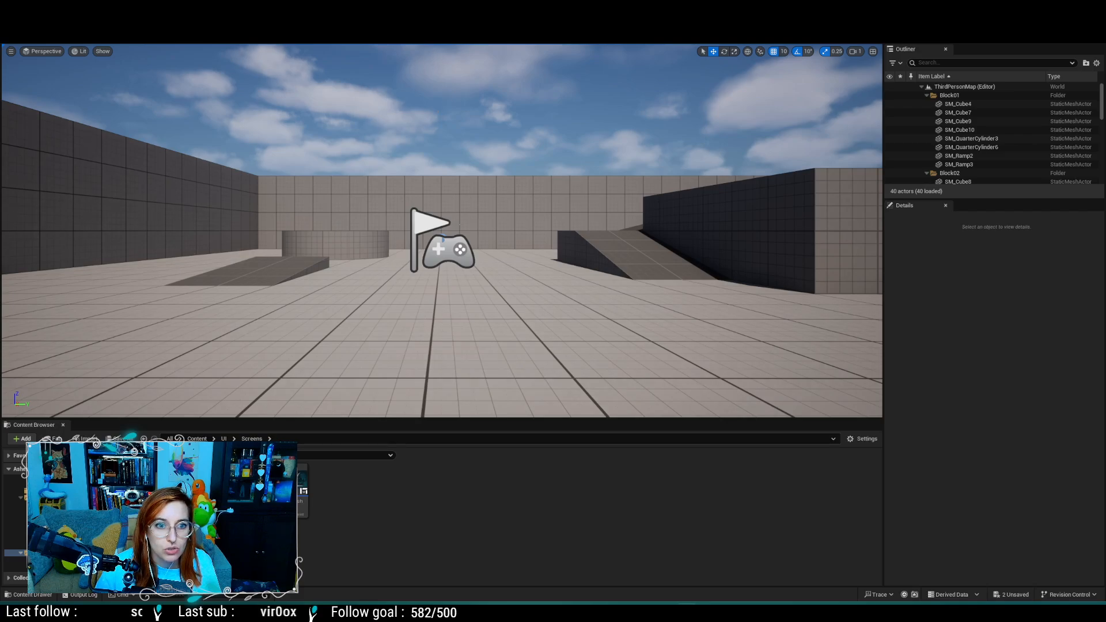
left_click(215, 43)
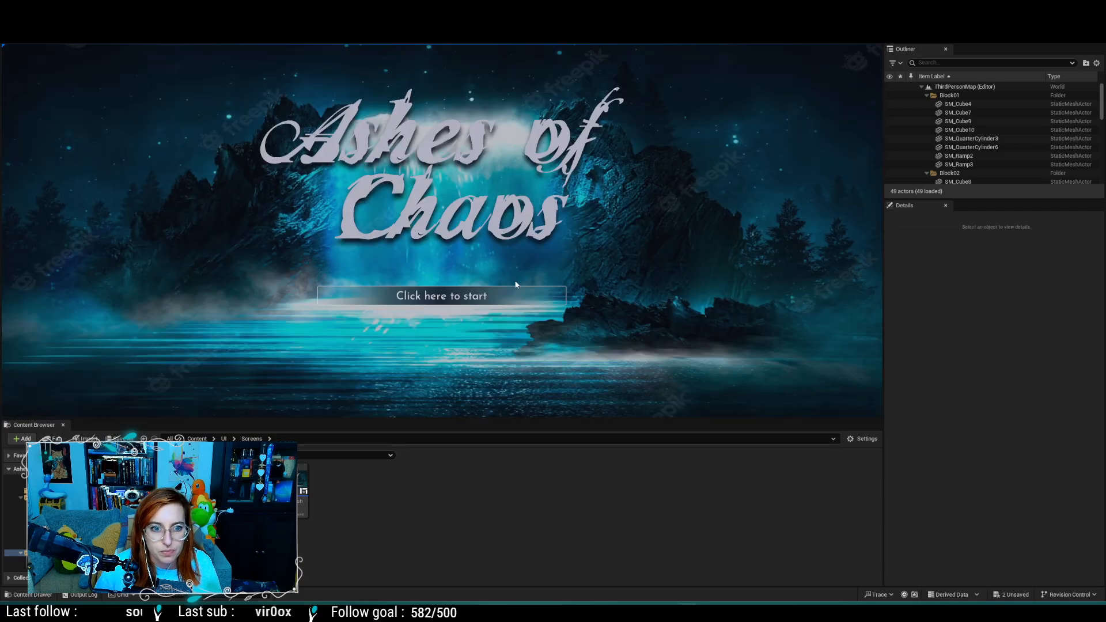
left_click(455, 295)
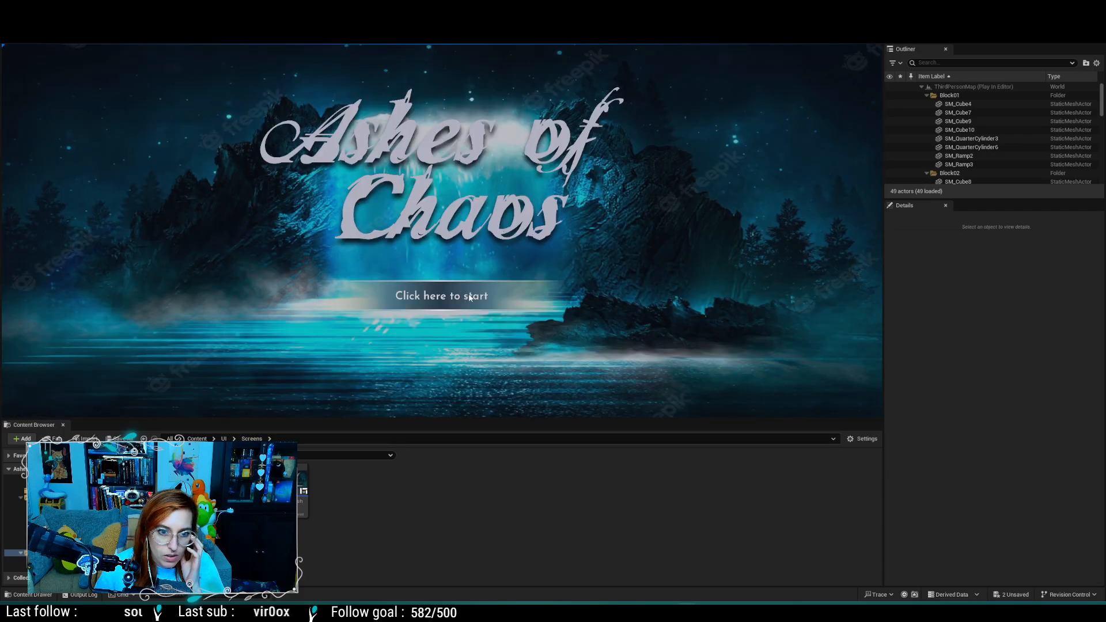
left_click(493, 256)
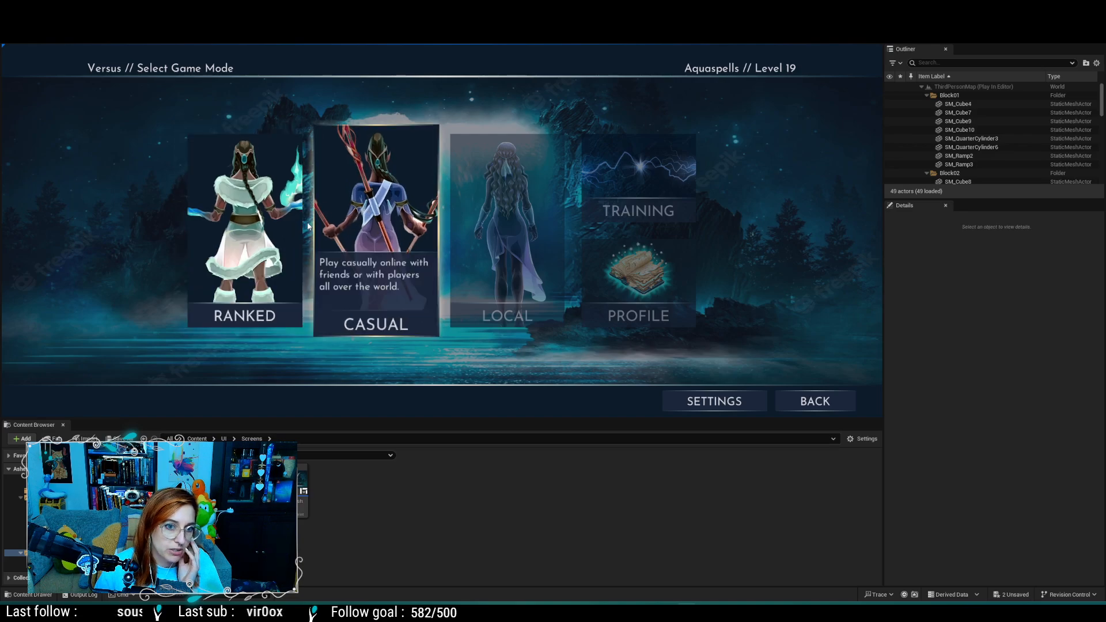
left_click(270, 218)
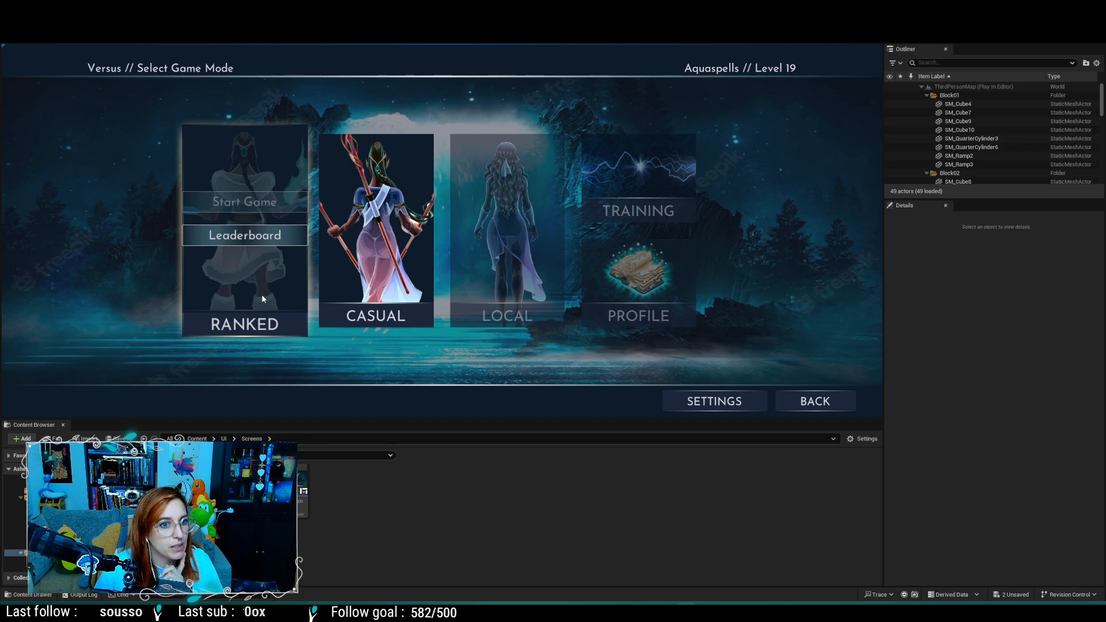
mouse_move(359, 252)
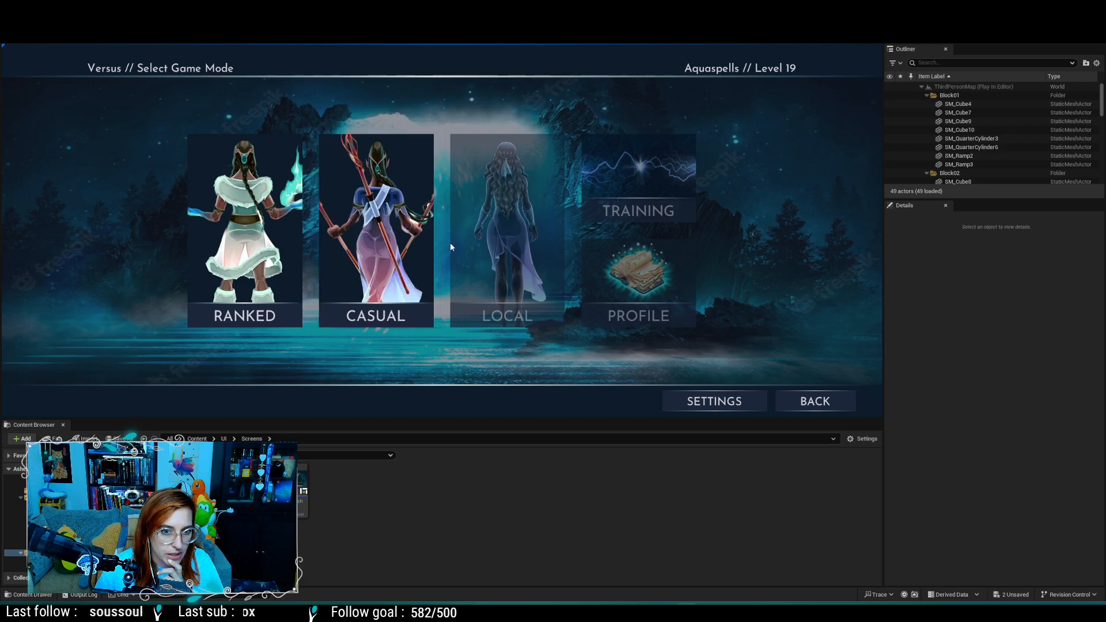
Step: Check the Ranked Leaderboard screen and the Settings screen's card labels in the running game, and stop the preview
left_click(260, 236)
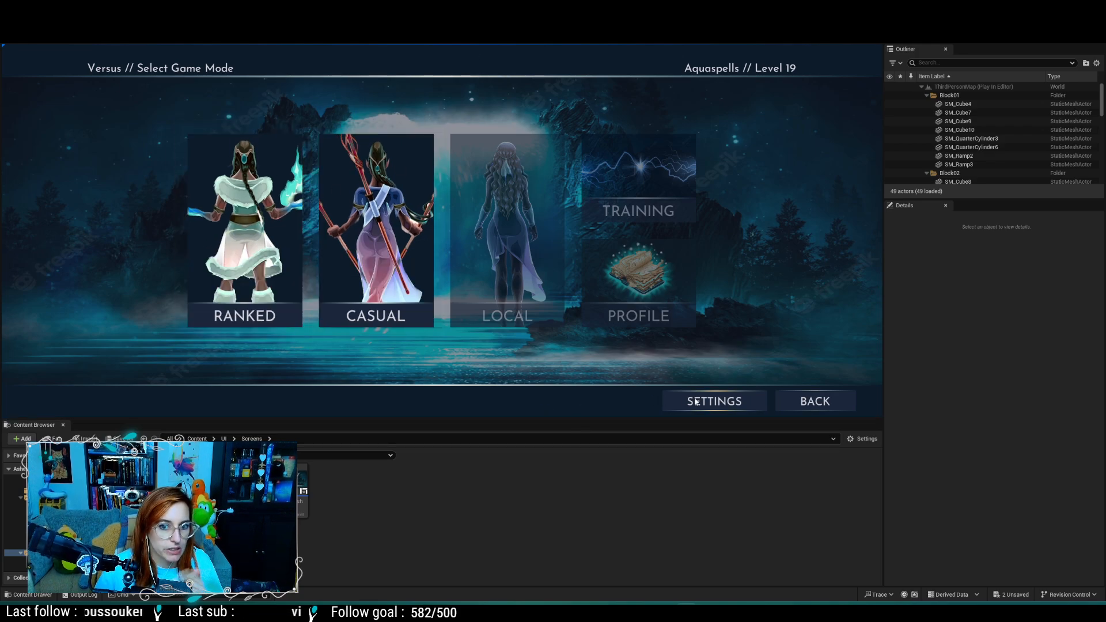
left_click(226, 234)
left_click(223, 238)
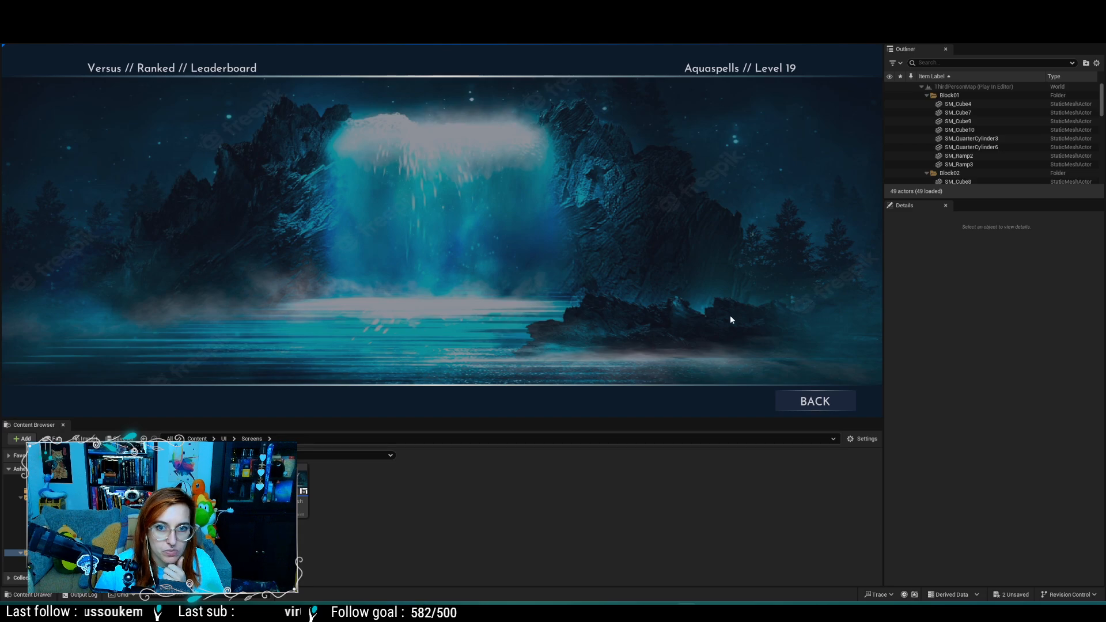
left_click(804, 401)
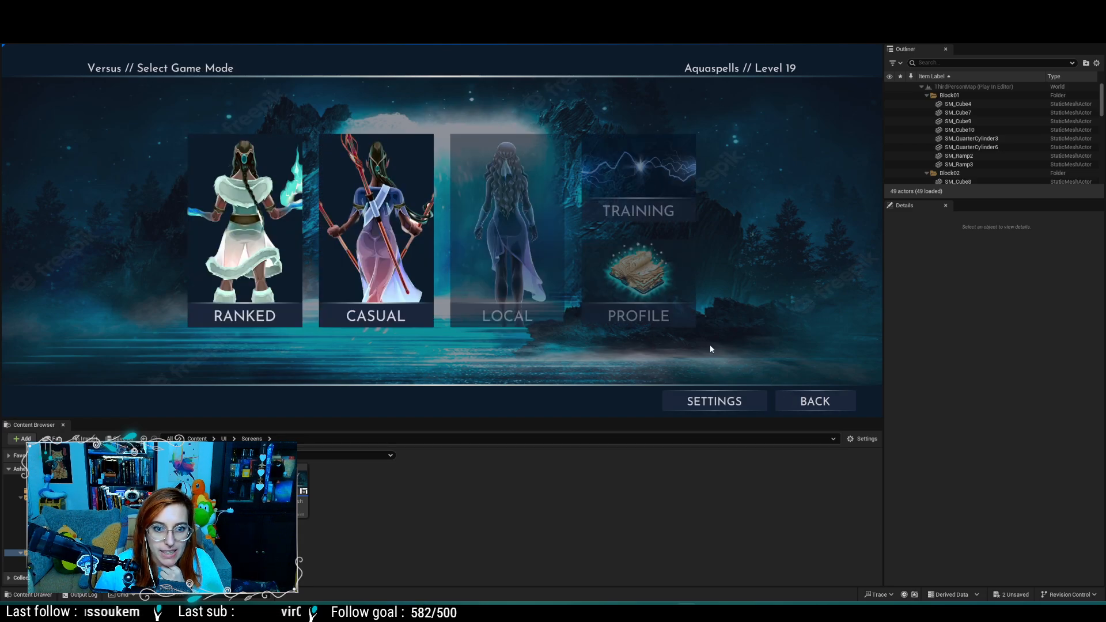
left_click(704, 398)
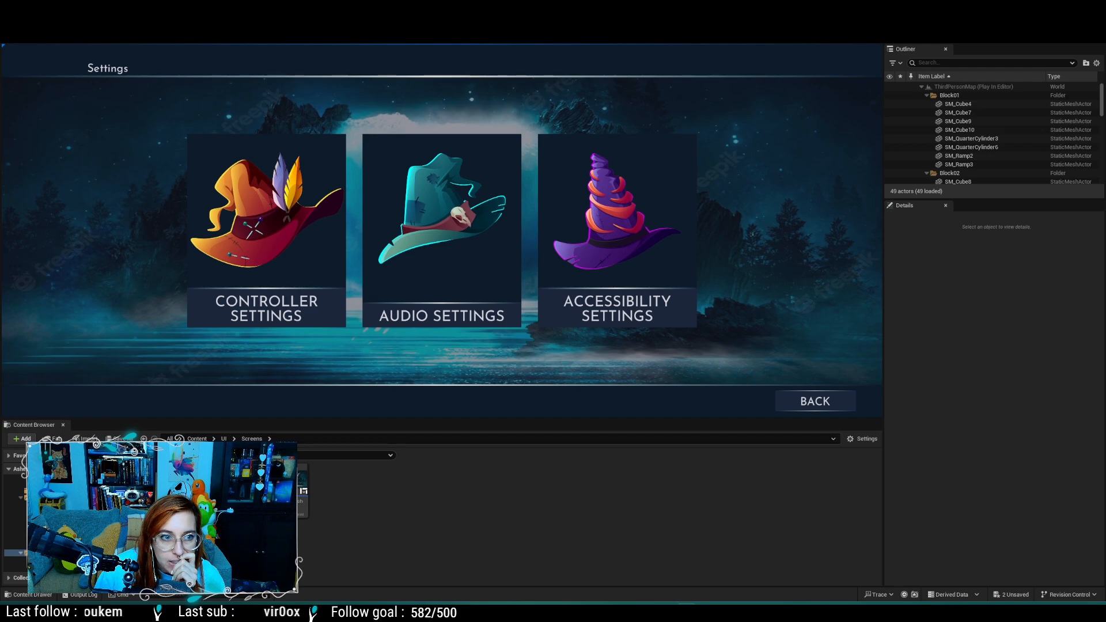
key("Escape")
Step: Examine the font, justification and wrapping properties of LabelText in the WBP_Prefab_MenuCard widget
left_click(323, 9)
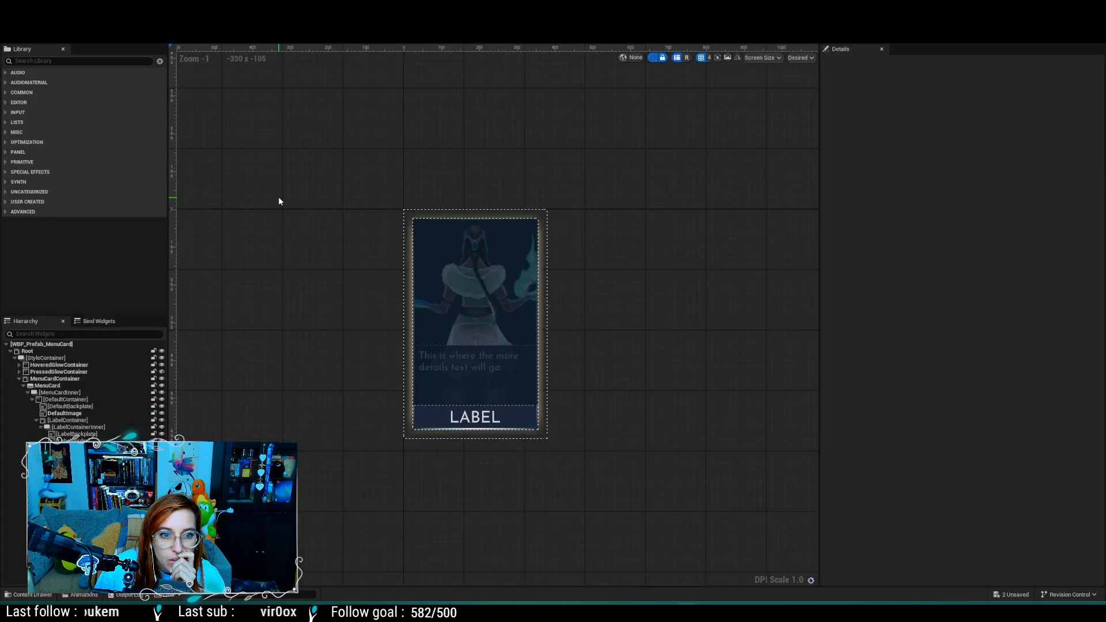
left_click(75, 441)
left_click(72, 449)
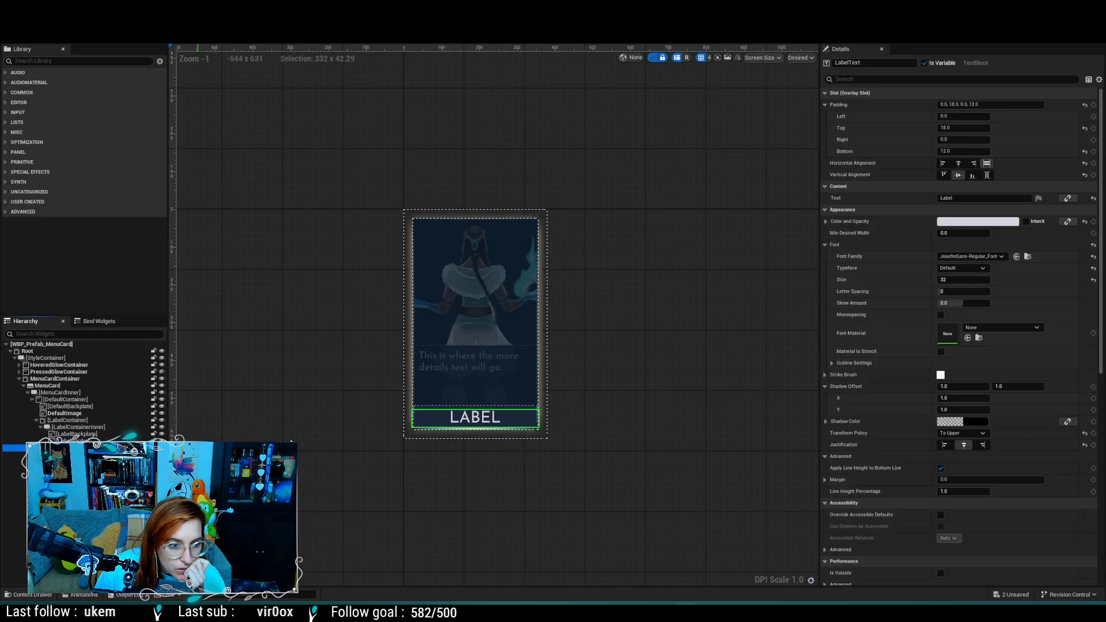
scroll(936, 392, "down", 3)
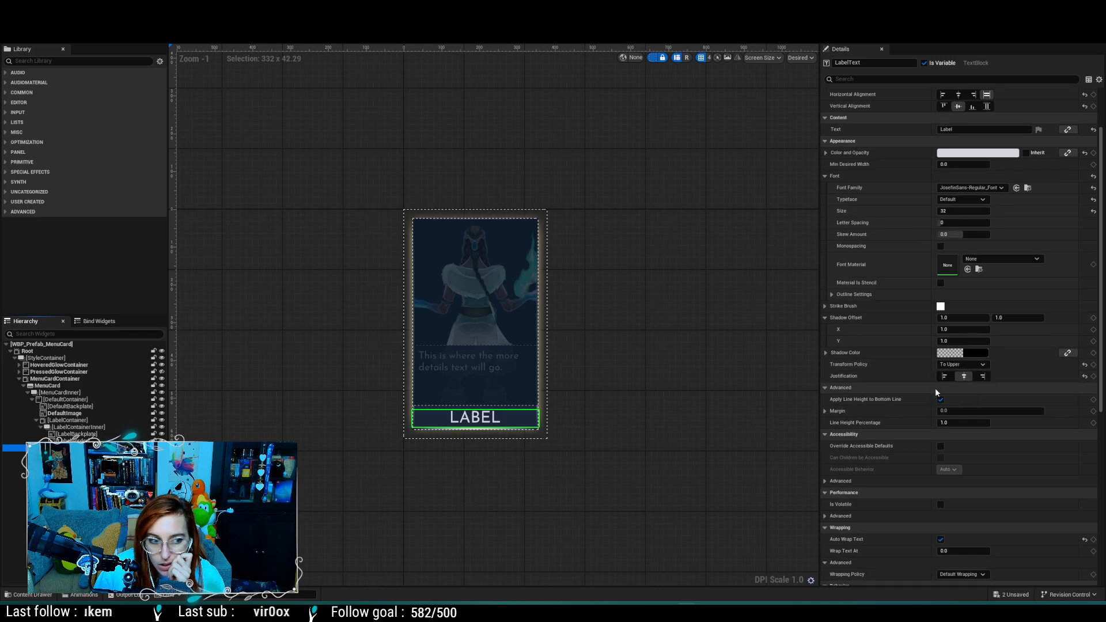
scroll(935, 388, "down", 6)
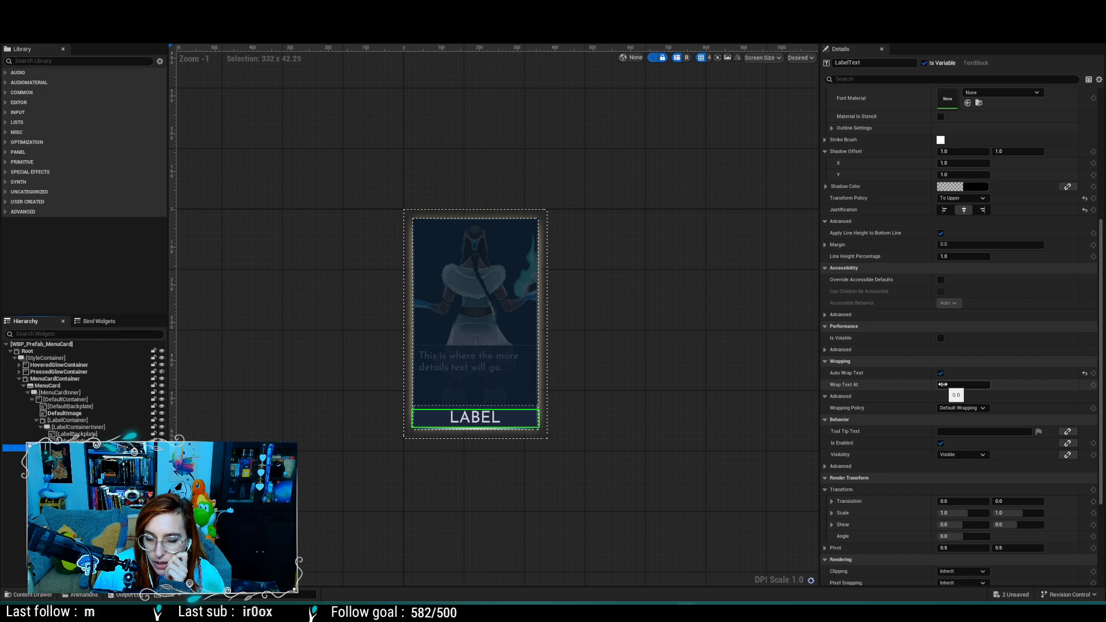
scroll(962, 302, "up", 7)
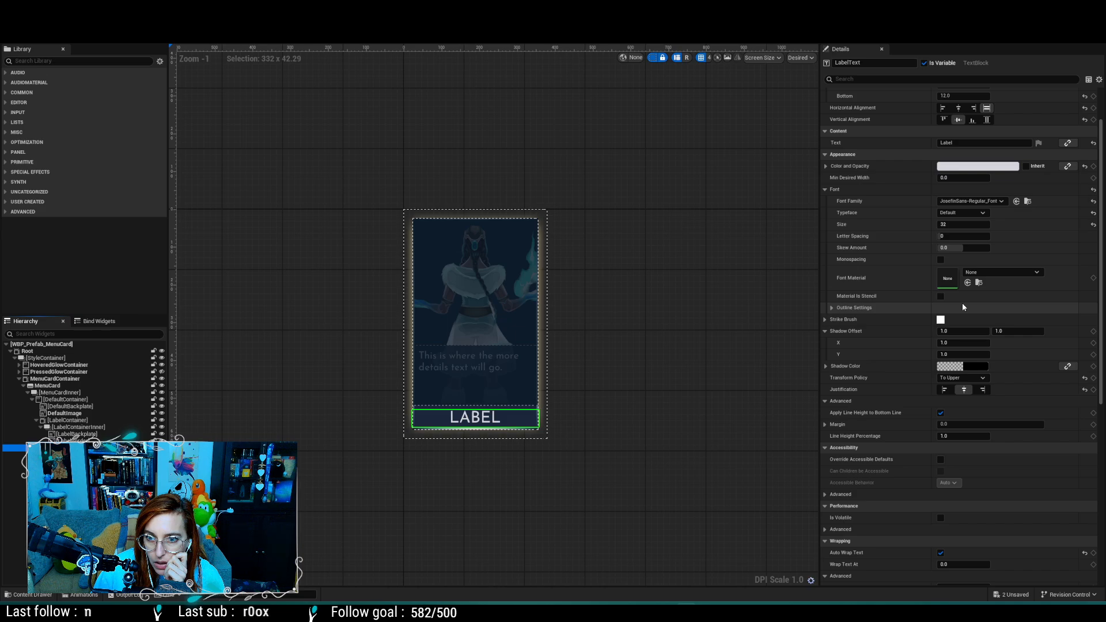
scroll(965, 305, "down", 10)
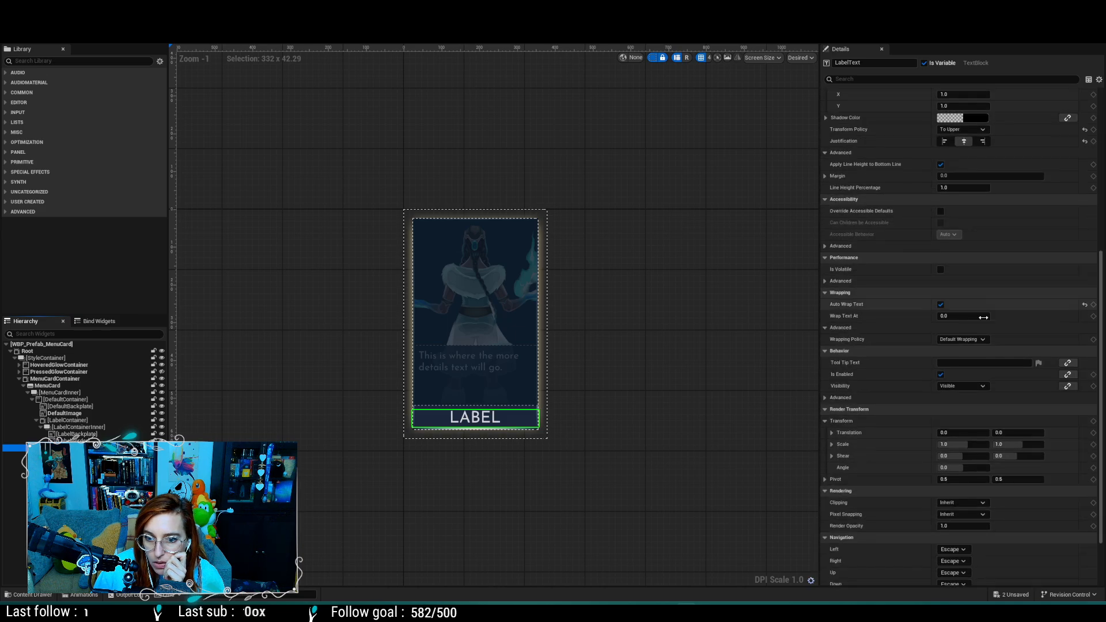
scroll(983, 317, "down", 3)
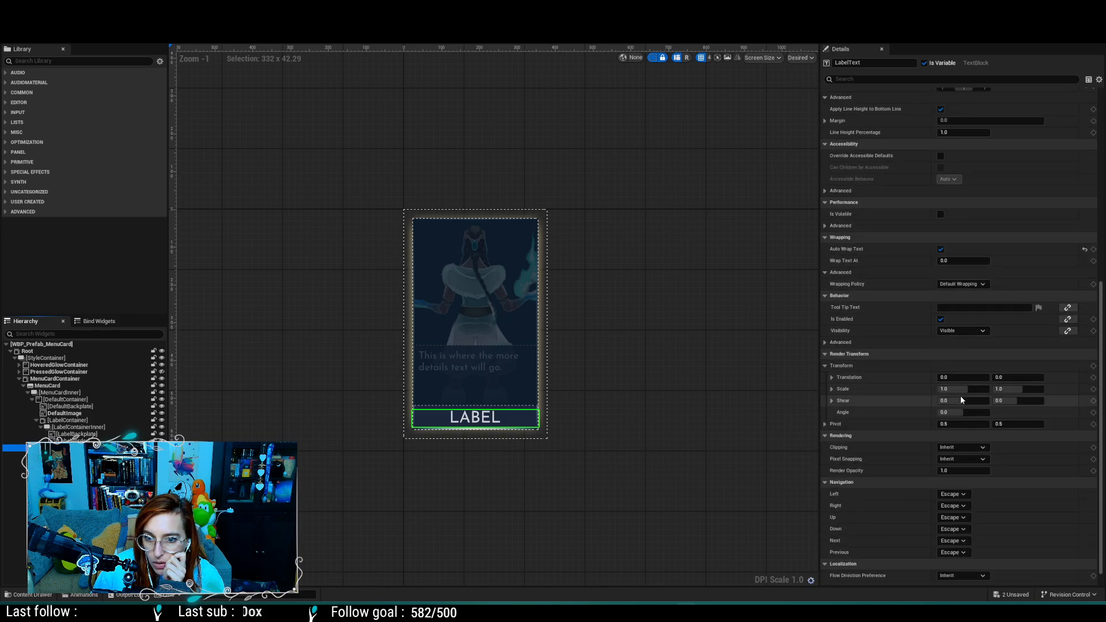
left_click(961, 260)
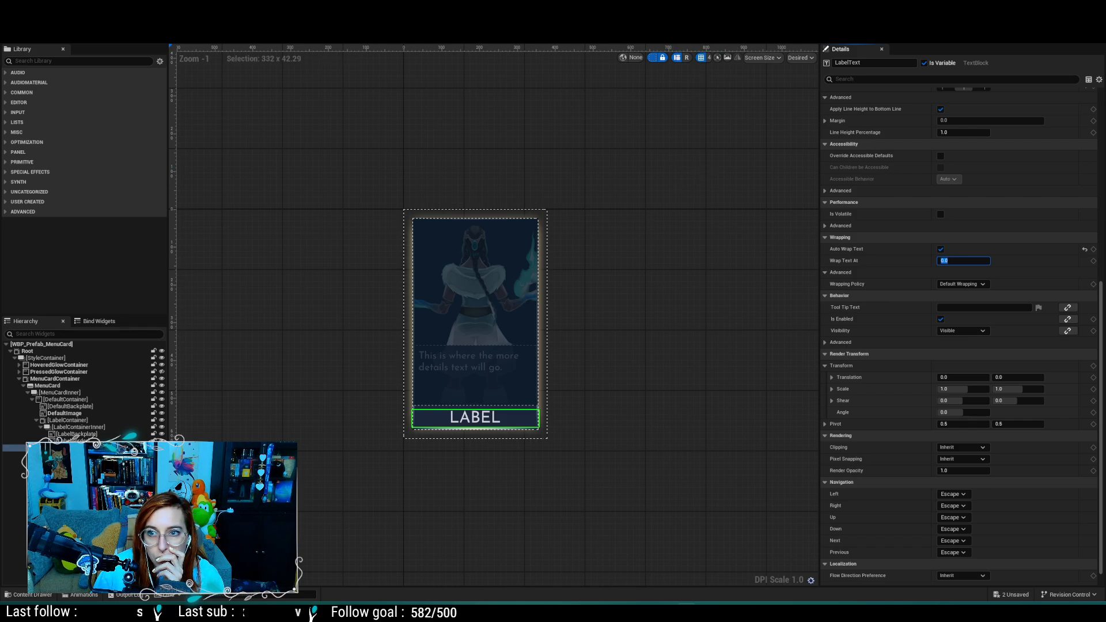
Step: Examine the size overrides per prefab size in the menu card's event graph and those of its Root size box
left_click(1082, 33)
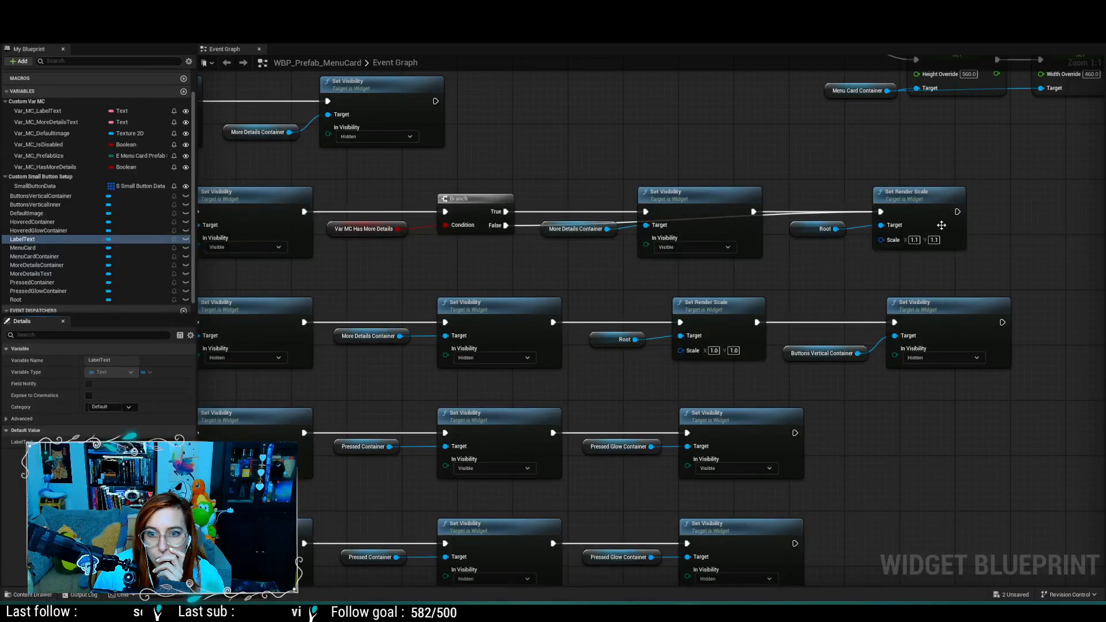
right_click_drag(855, 99, 490, 358)
right_click_drag(966, 402, 867, 408)
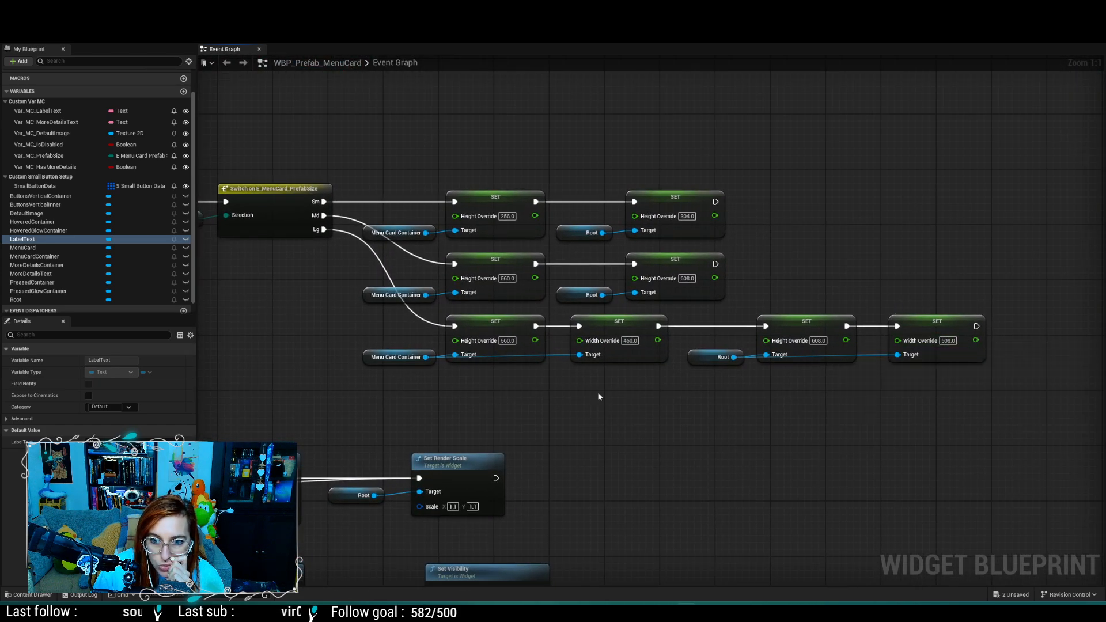
right_click_drag(650, 437, 727, 425)
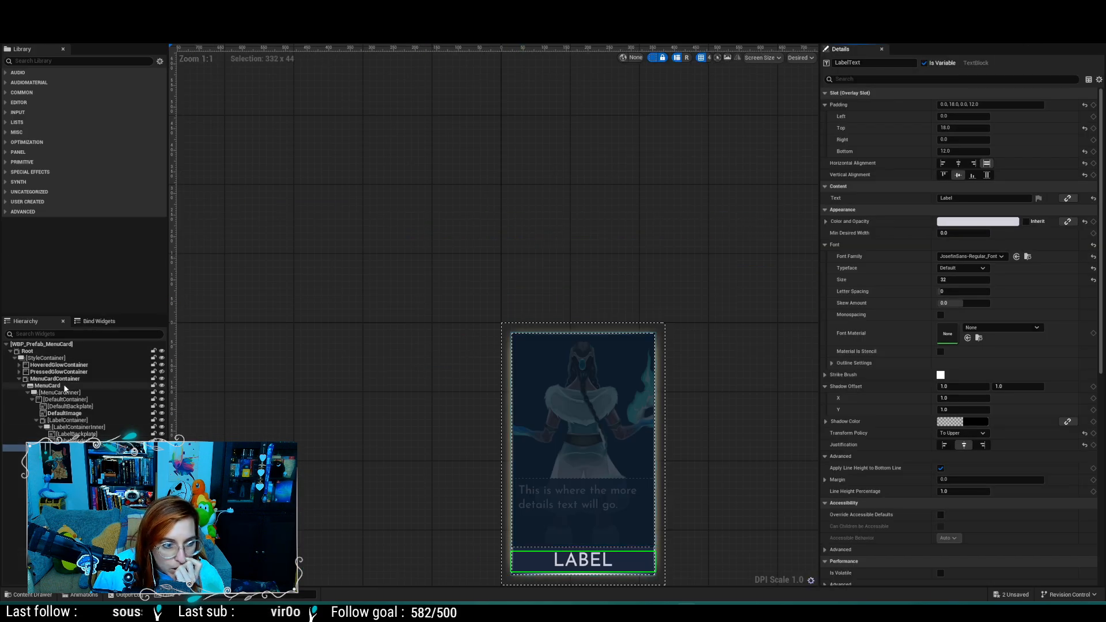
left_click(68, 352)
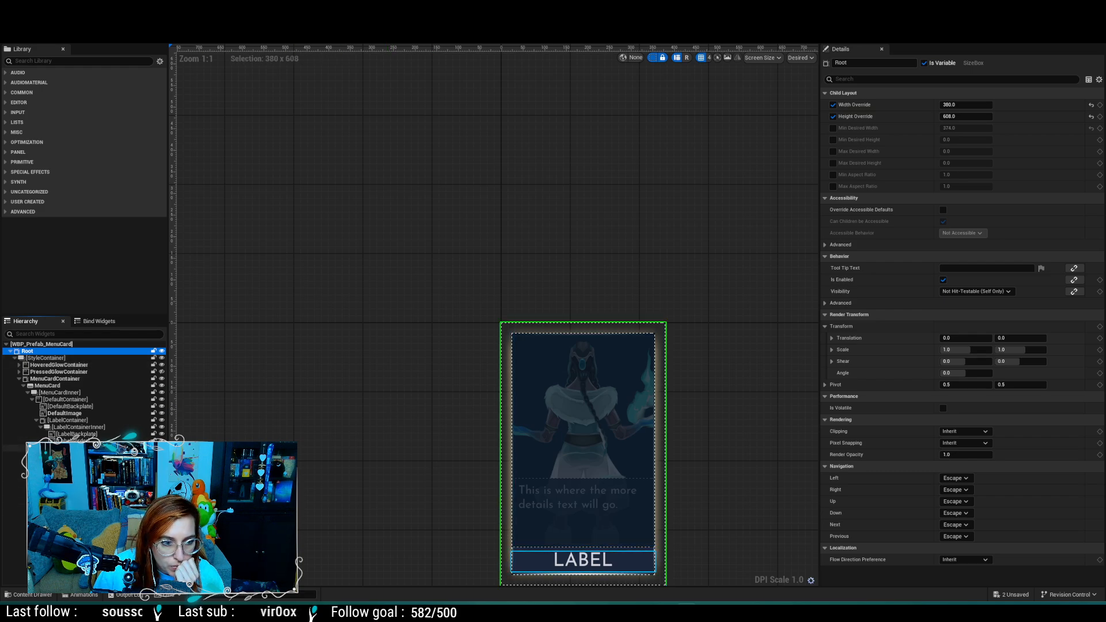
Step: Try a Wrap Text At value of 200 on LabelText, set it back to 0, and save the prefab
left_click(583, 560)
right_click_drag(758, 464, 641, 360)
scroll(957, 447, "down", 8)
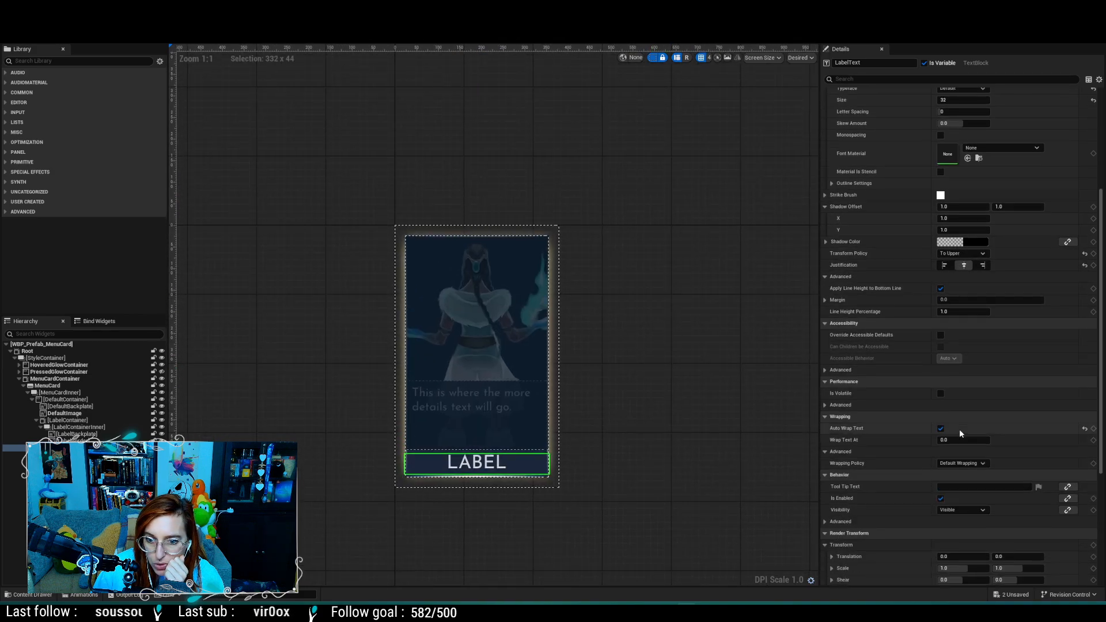
left_click(954, 440)
type("200")
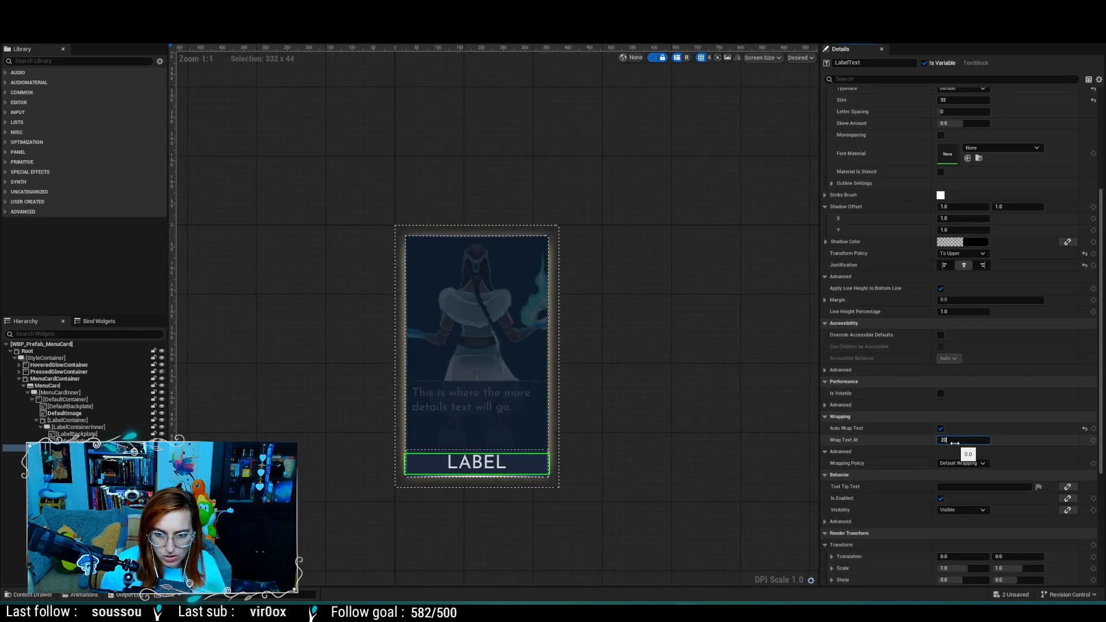
key("Return")
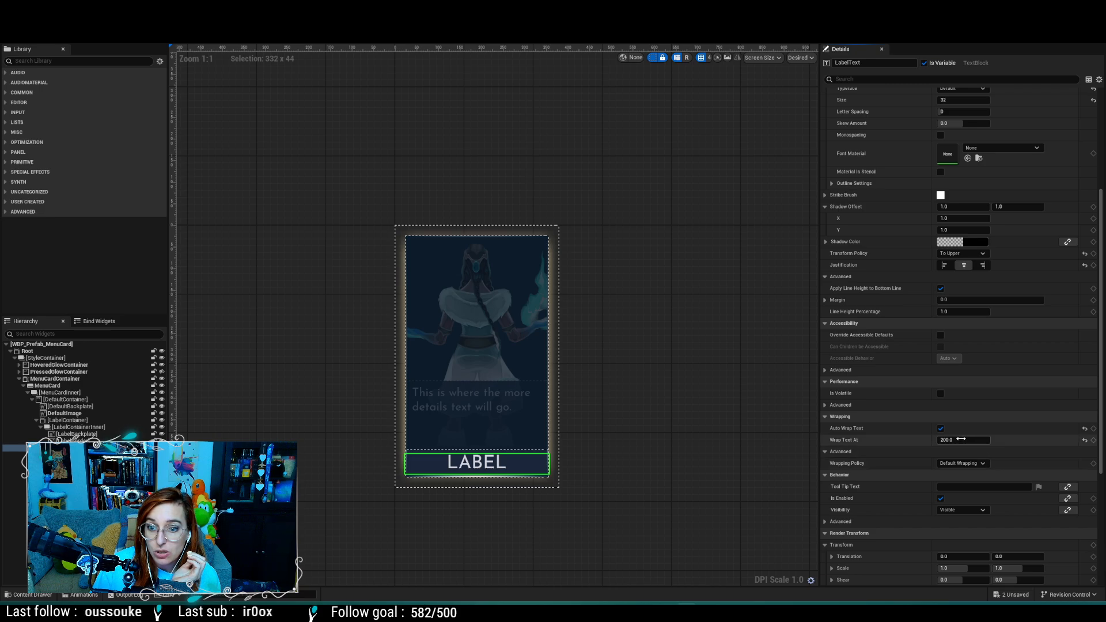
left_click(958, 439)
type("0")
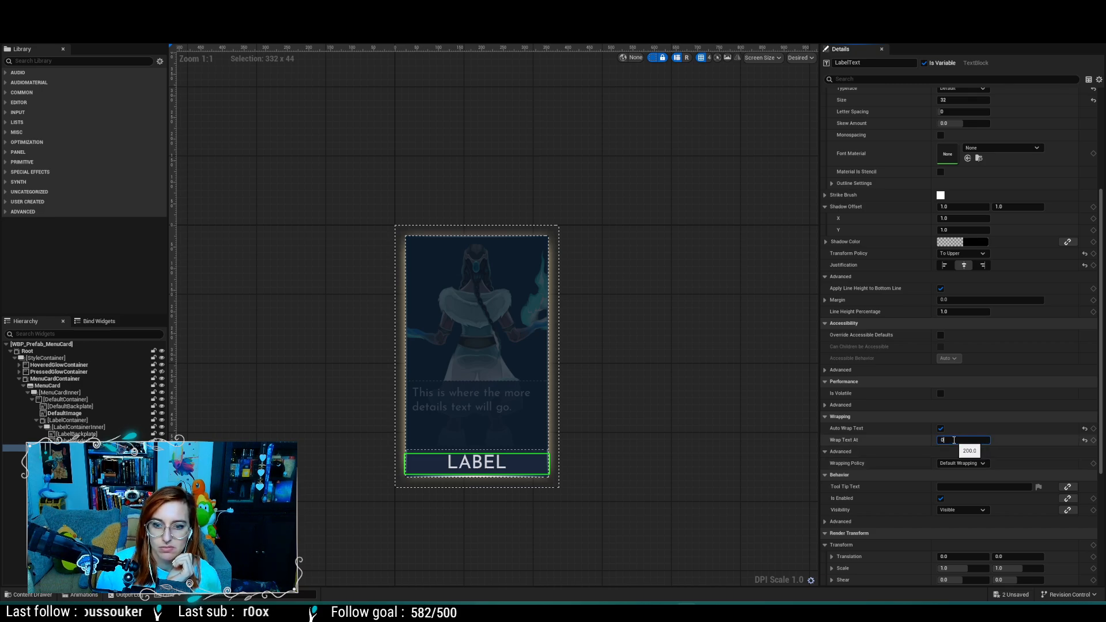
key("Return")
key("ctrl+s")
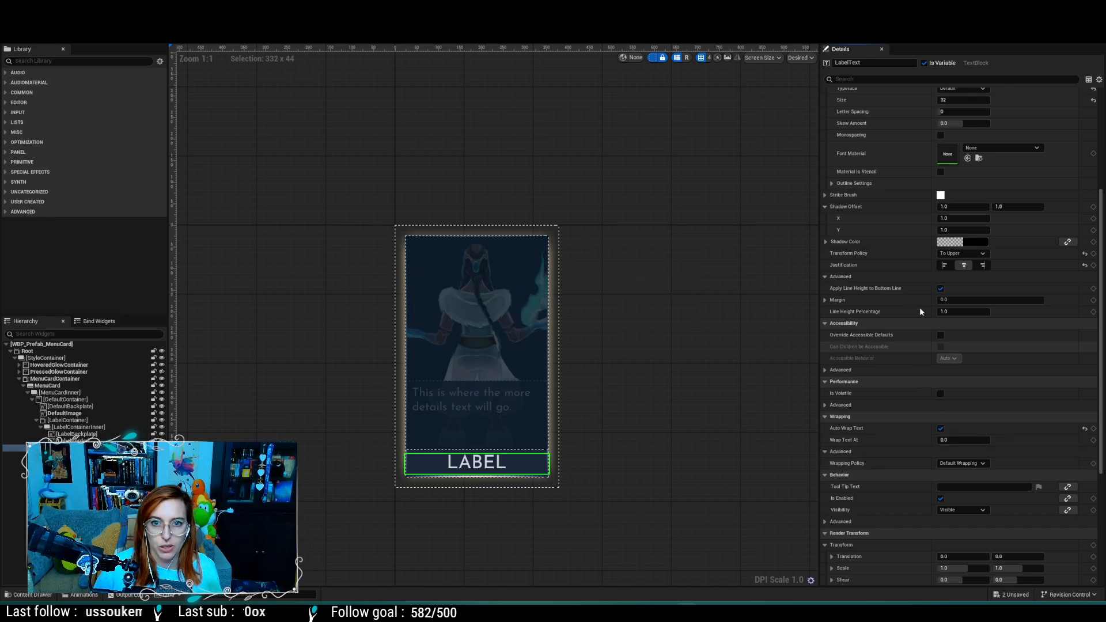
Step: Insert a line break between "Audio" and "Settings" in the audio card's label text in WBP_MainSettings
left_click(403, 20)
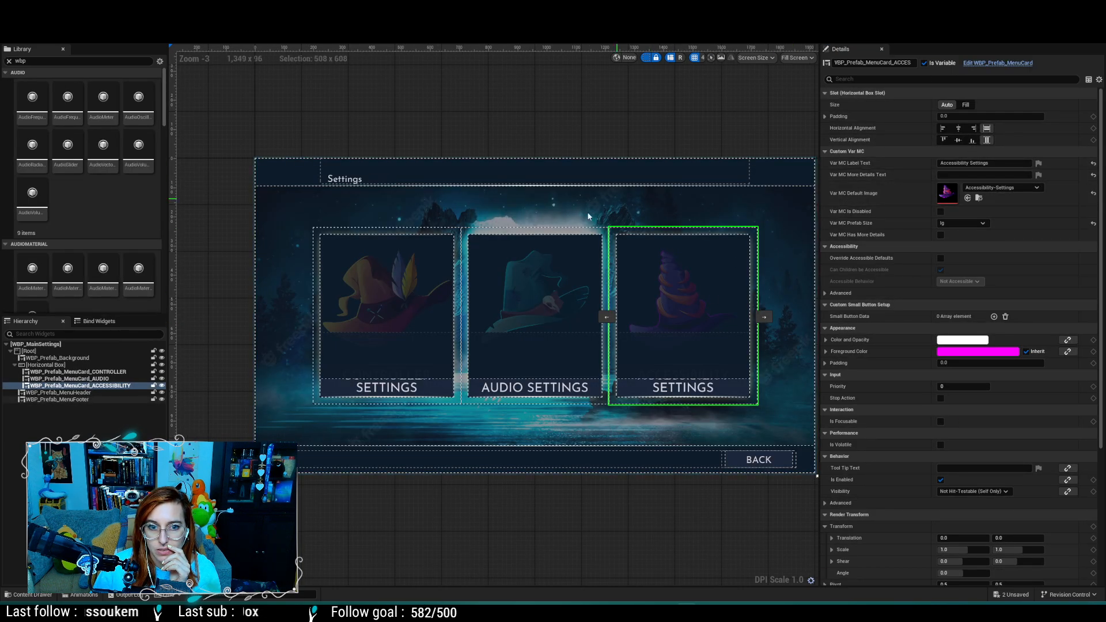
left_click(100, 380)
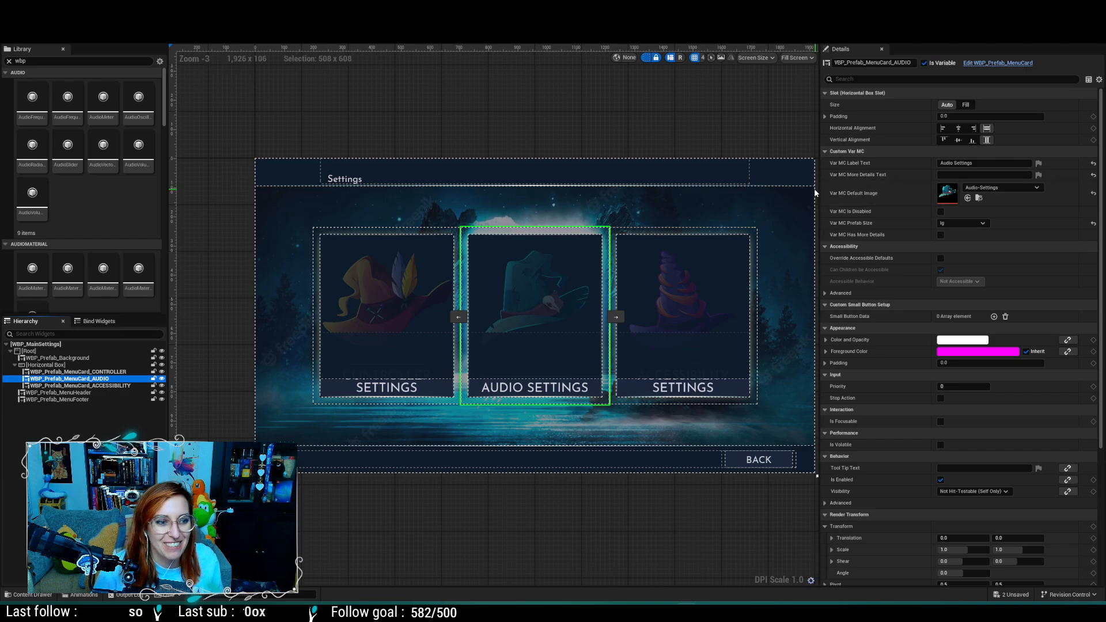
left_click(961, 163)
key("shift+Return")
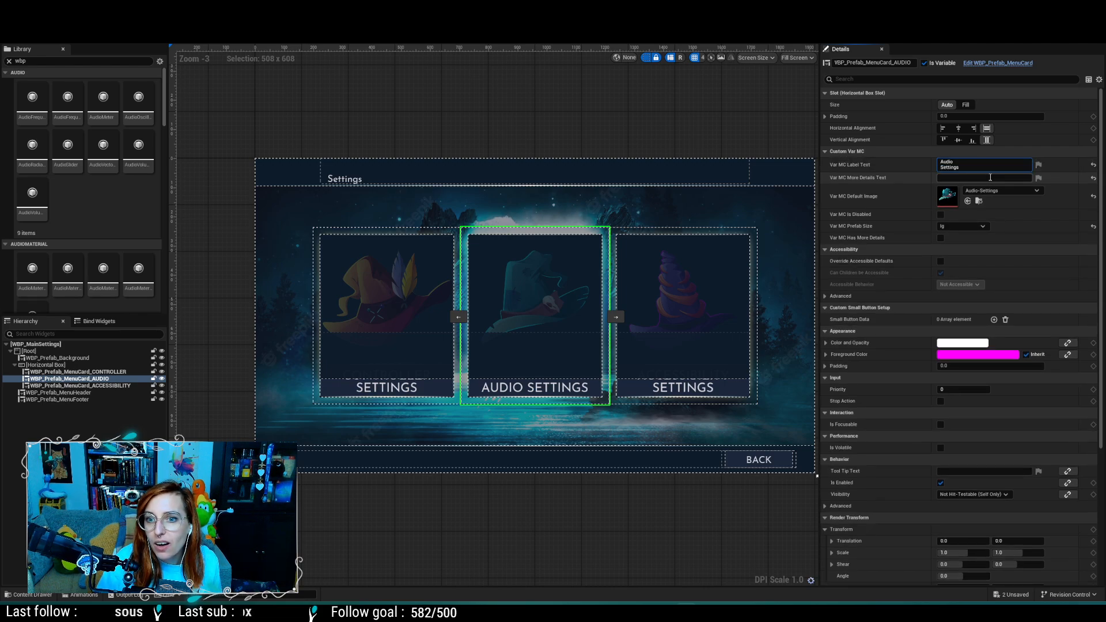
Step: Insert a line break between "Controller" and "Settings" in the controller card's label text, and save the Settings screen widget
left_click(121, 371)
left_click(964, 163)
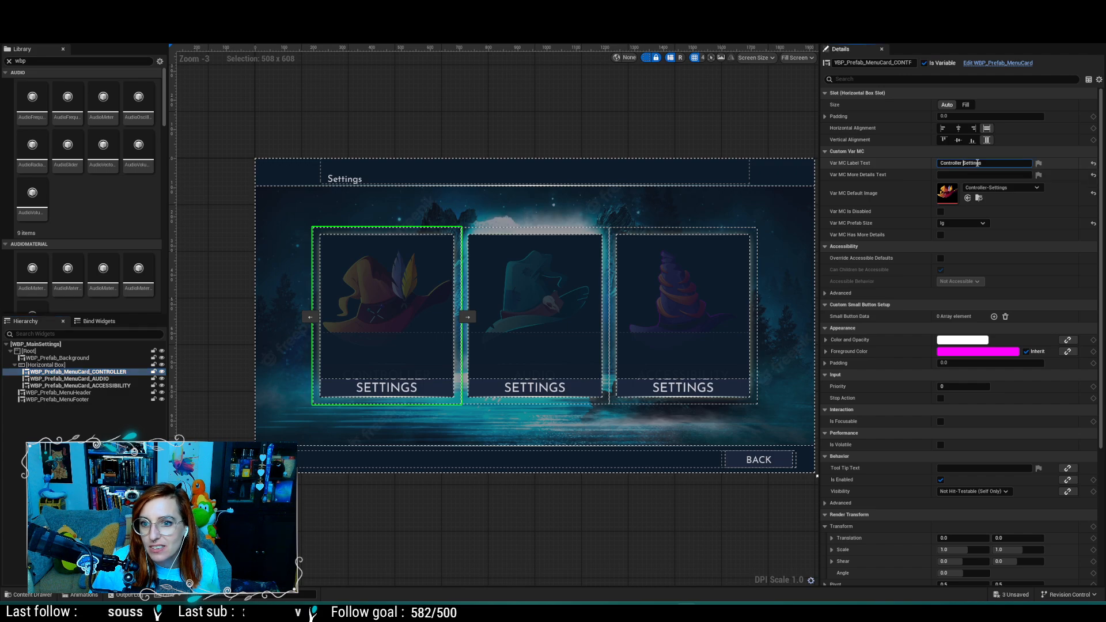
key("shift+Return")
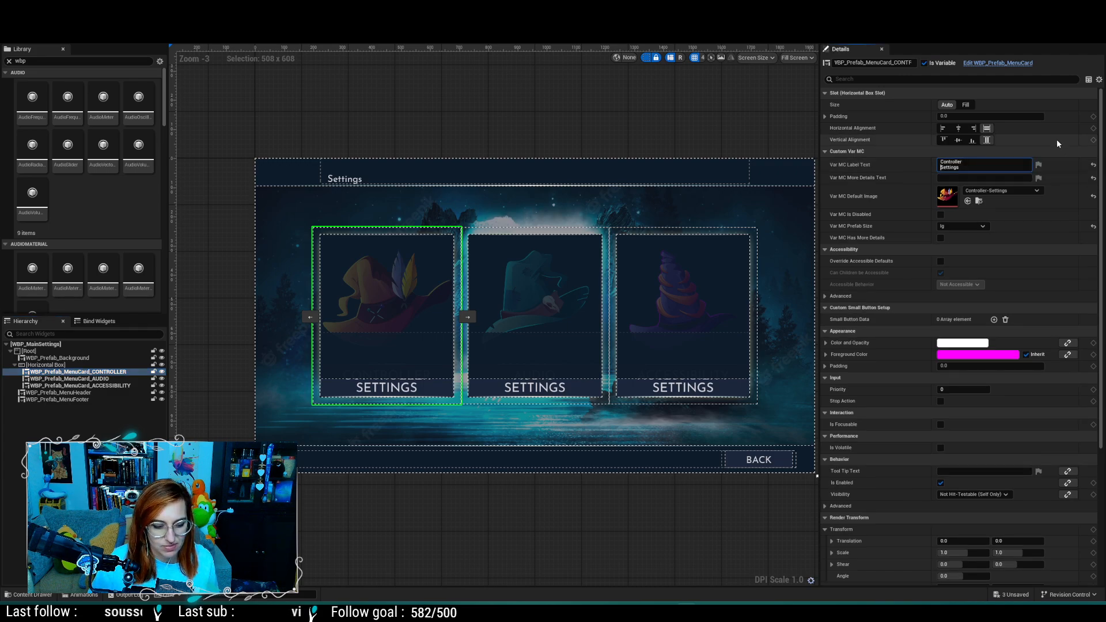
left_click(1058, 141)
key("ctrl+s")
Step: Insert a line break between "Accessibility" and "Settings" in the accessibility card's label text
left_click(96, 386)
left_click(974, 163)
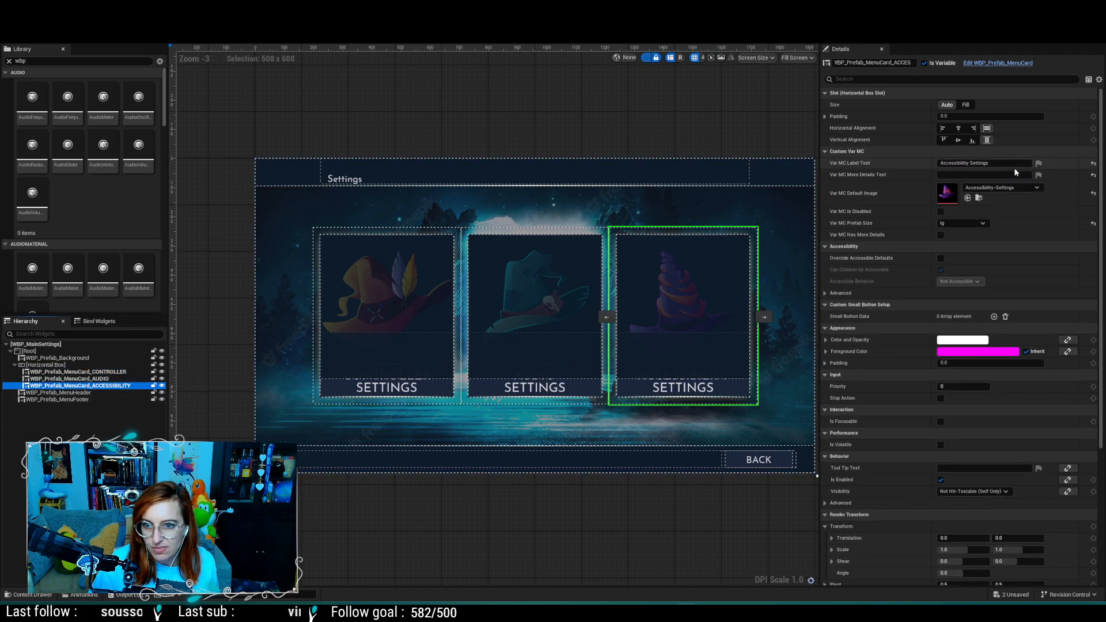
key("shift+Return")
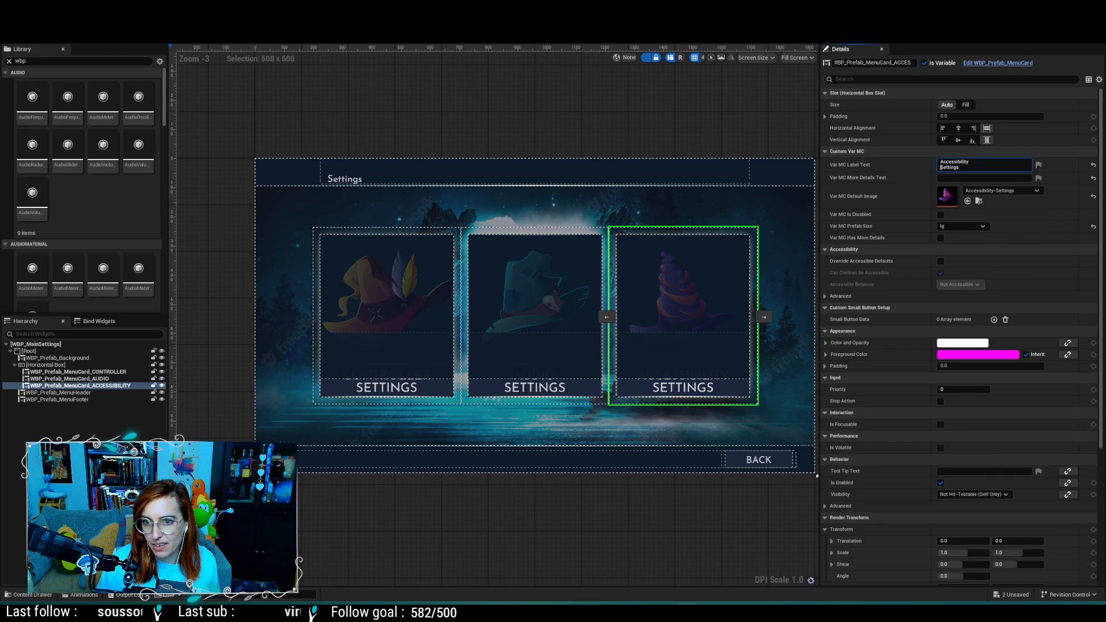
key("Return")
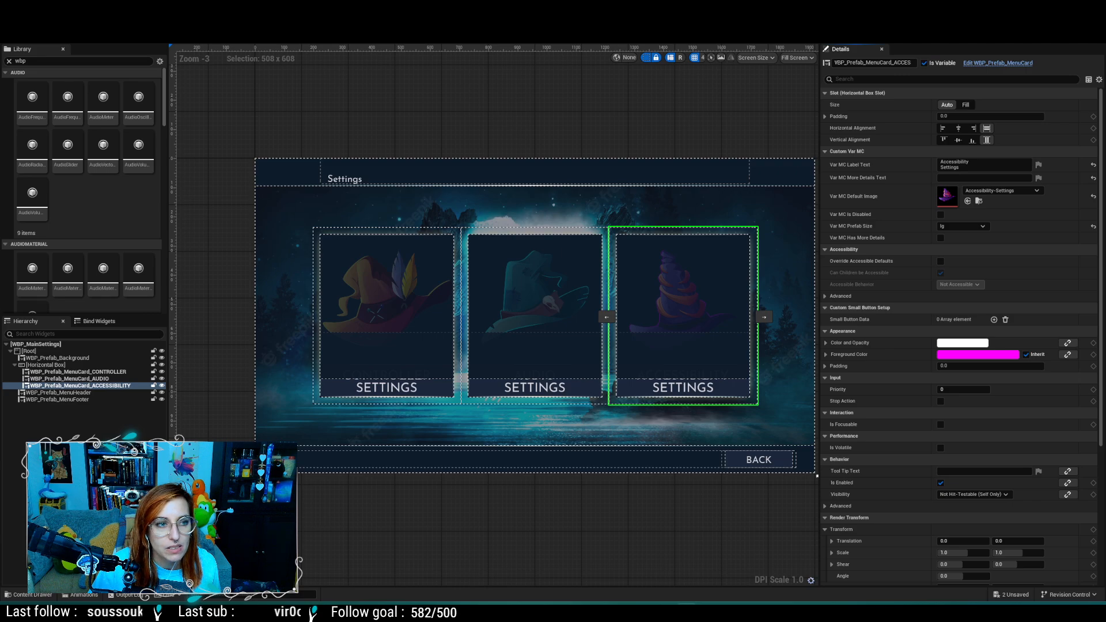
Step: Run the game in the editor and go through the Versus menu to Settings to check the three cards' two-line labels
left_click(231, 22)
left_click(74, 22)
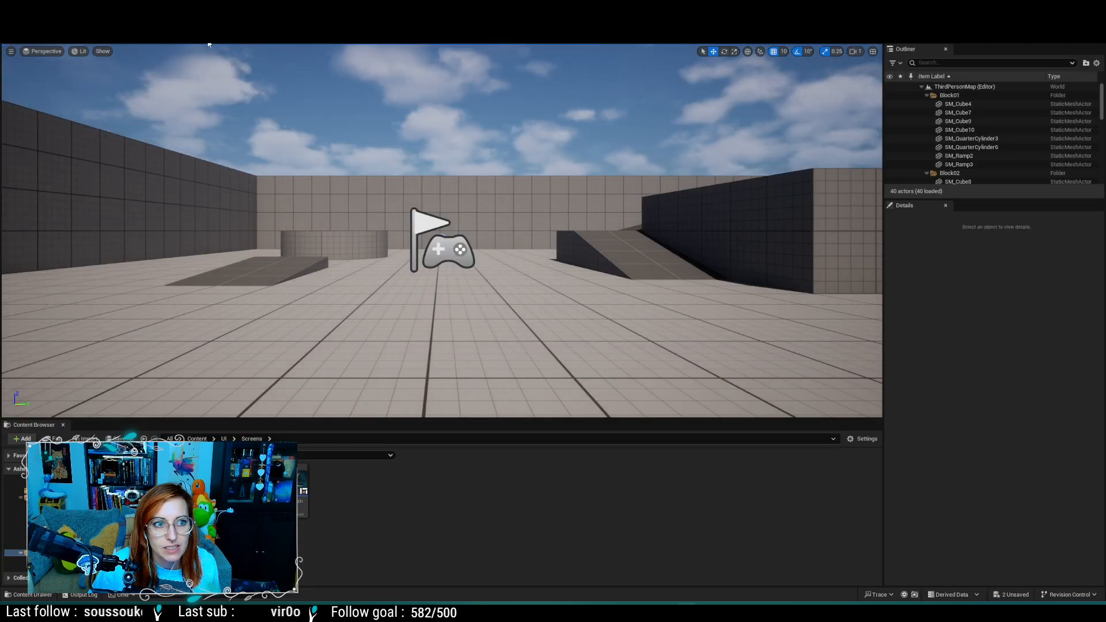
key("alt+p")
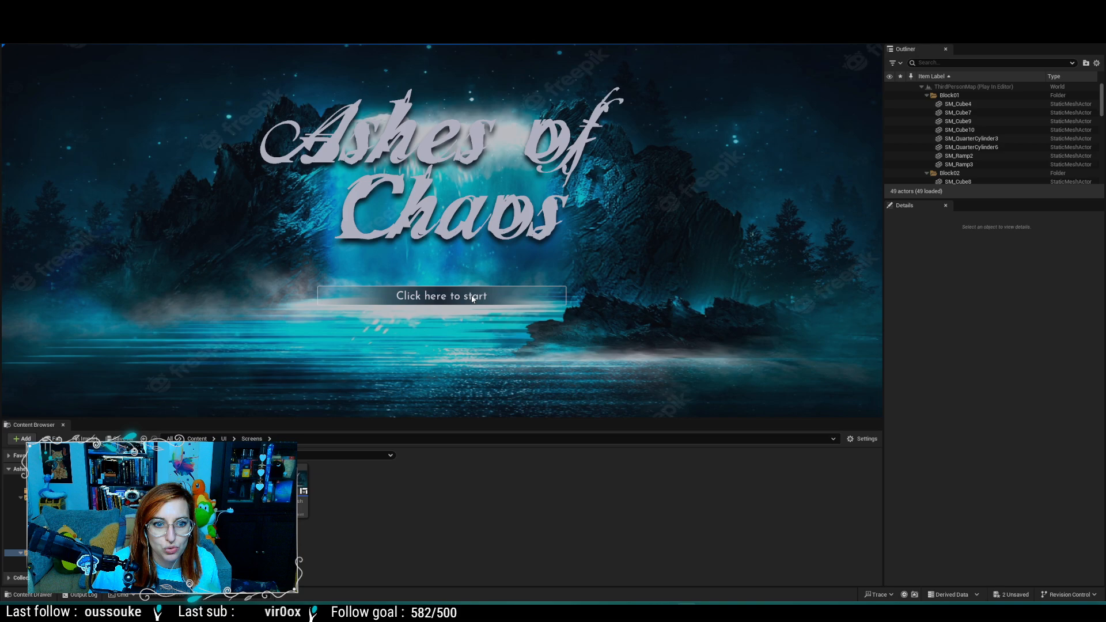
left_click(473, 298)
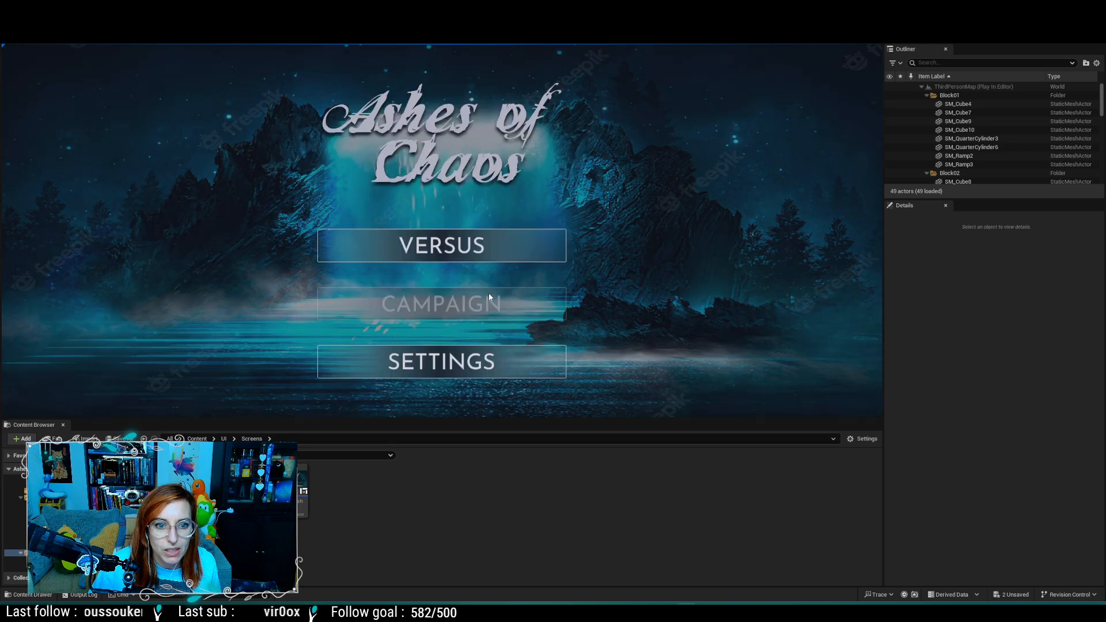
left_click(495, 257)
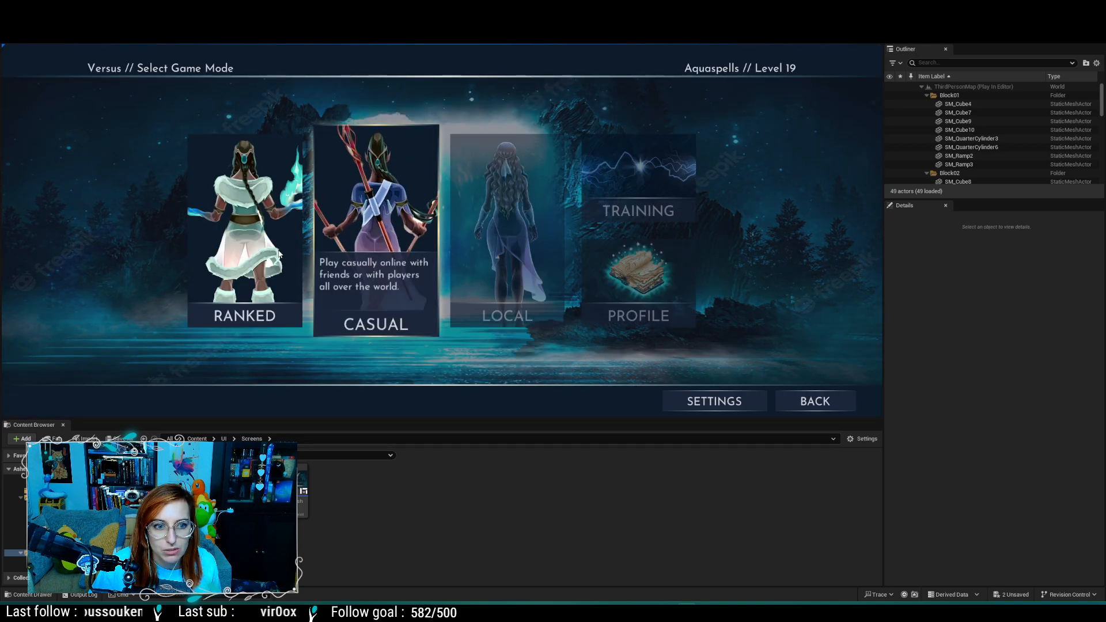
left_click(717, 398)
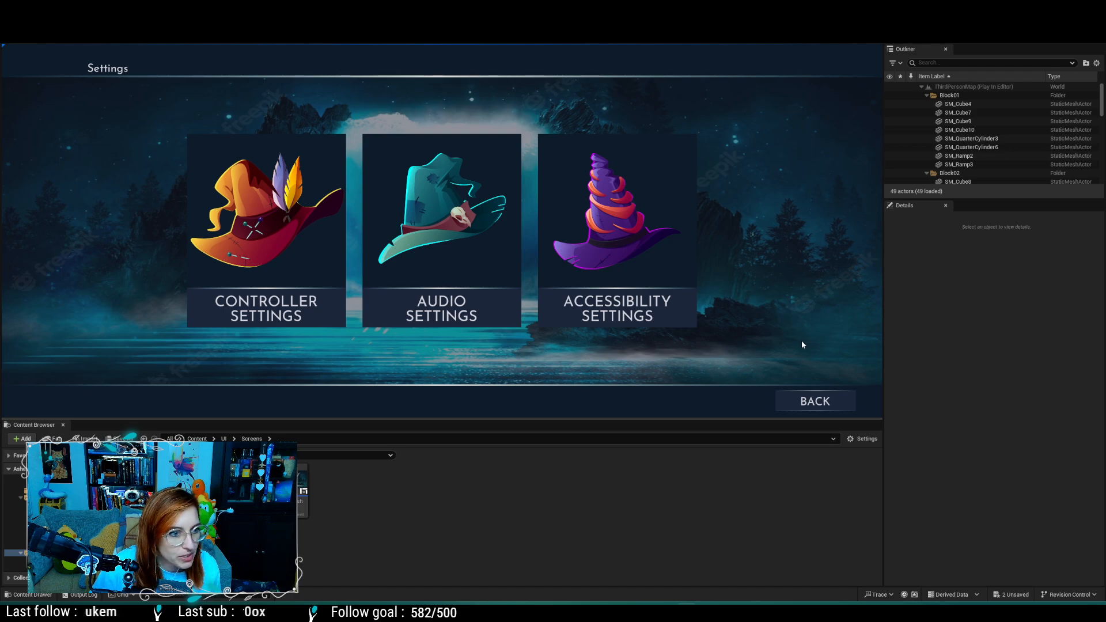
Step: Test the running menus by leaving Settings, reopening Versus, choosing Leaderboard on the Ranked card, and going into Settings and back out
left_click(799, 399)
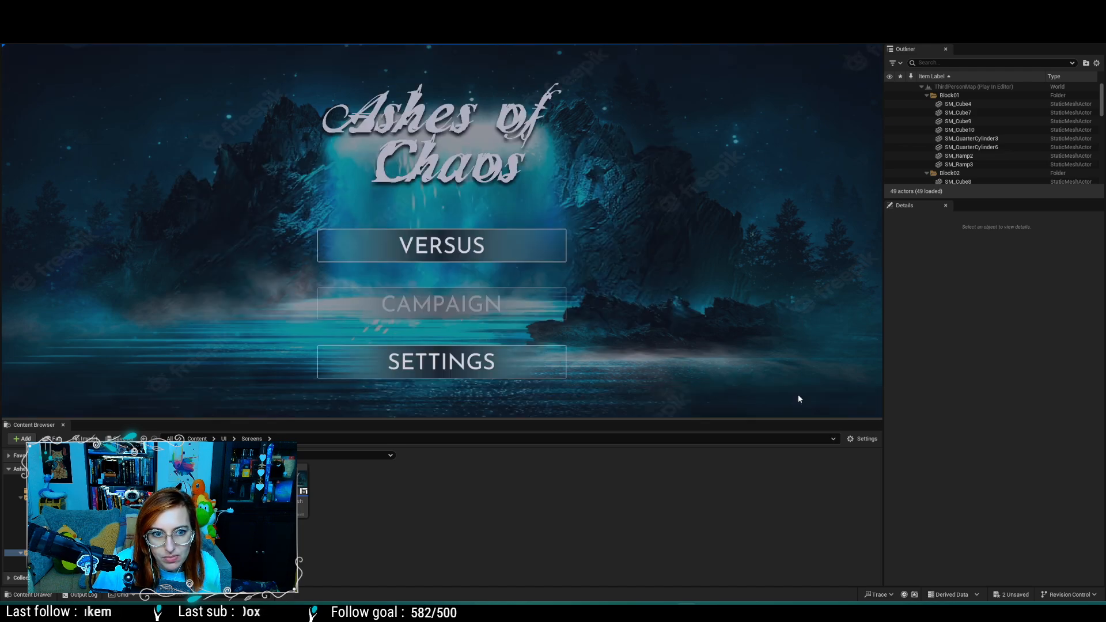
left_click(513, 261)
left_click(246, 244)
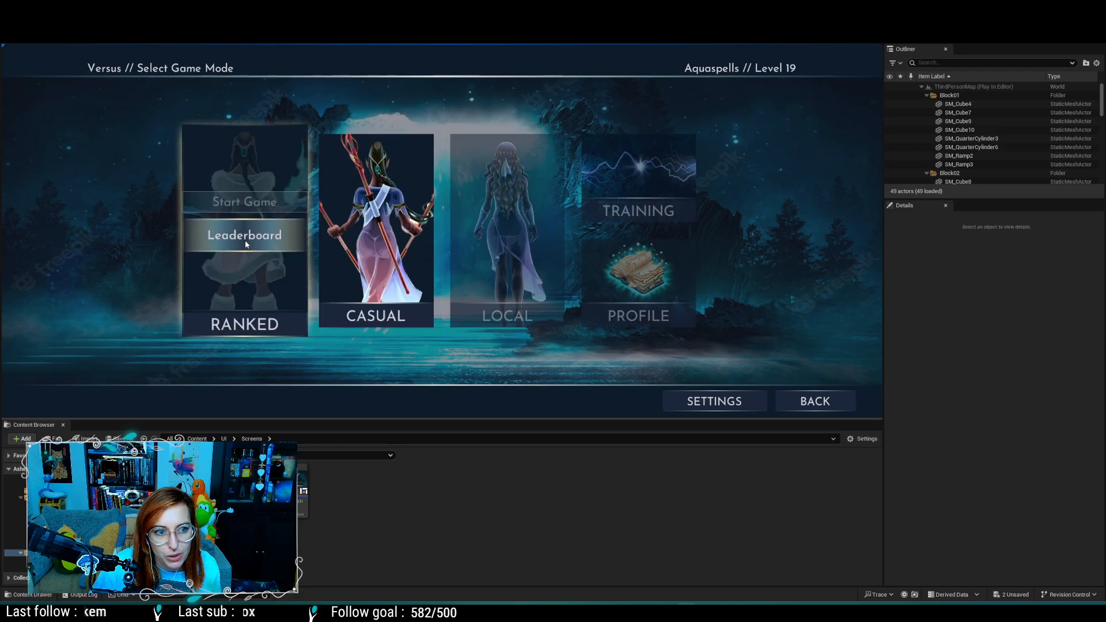
left_click(246, 245)
left_click(792, 396)
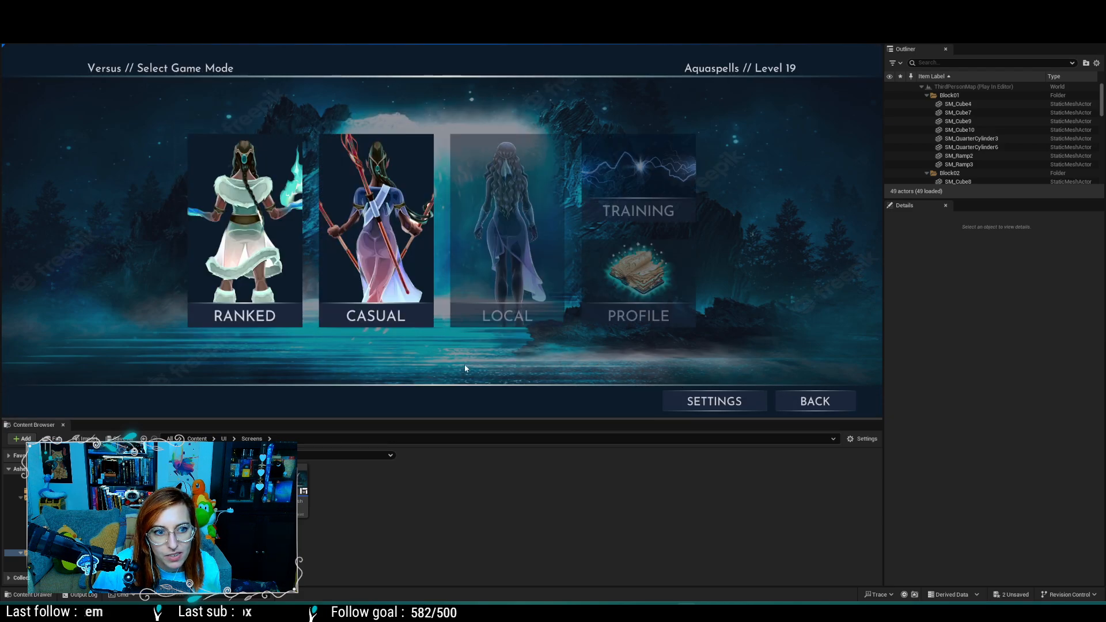
left_click(714, 407)
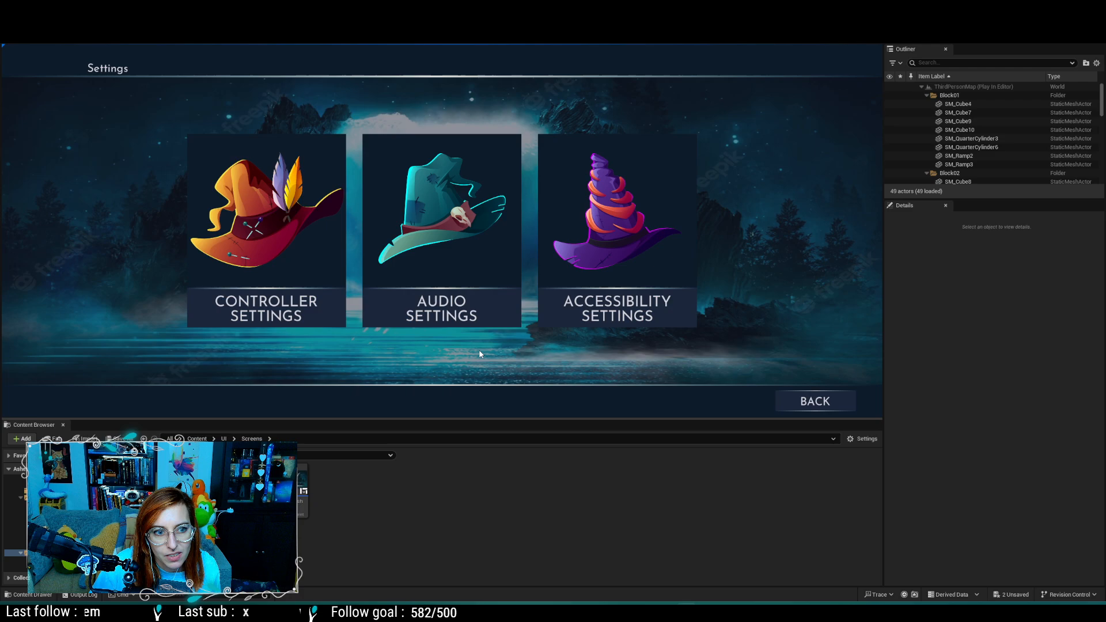
left_click(833, 408)
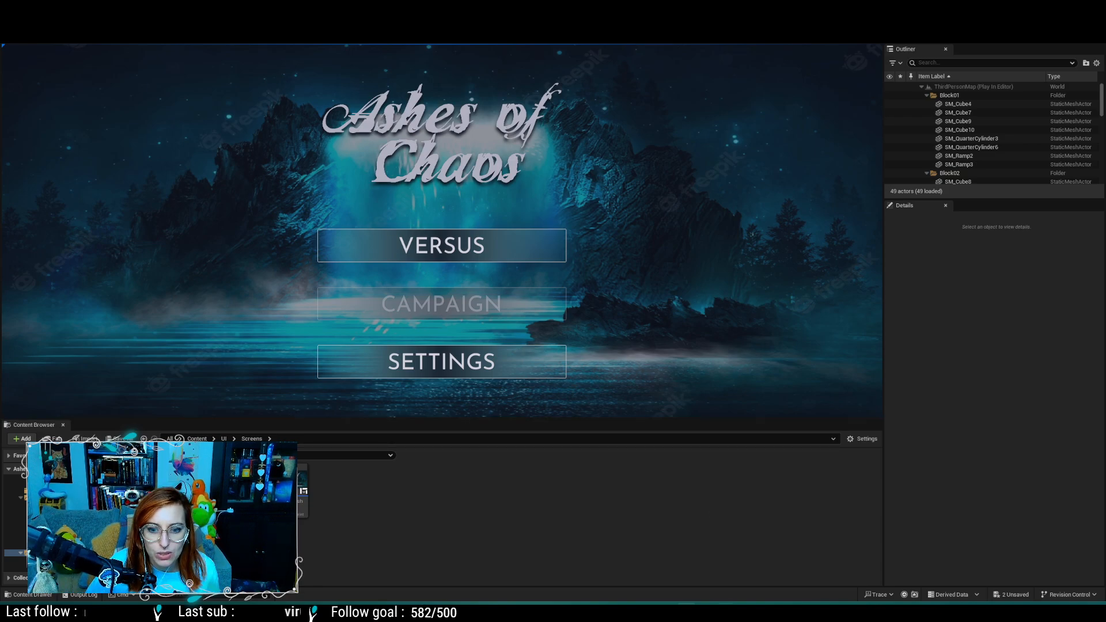
Step: Switch to the Adobe XD prototype and locate the Versus Ranked Leaderboard artboards among the game screens
key("alt+Tab")
right_click(228, 248)
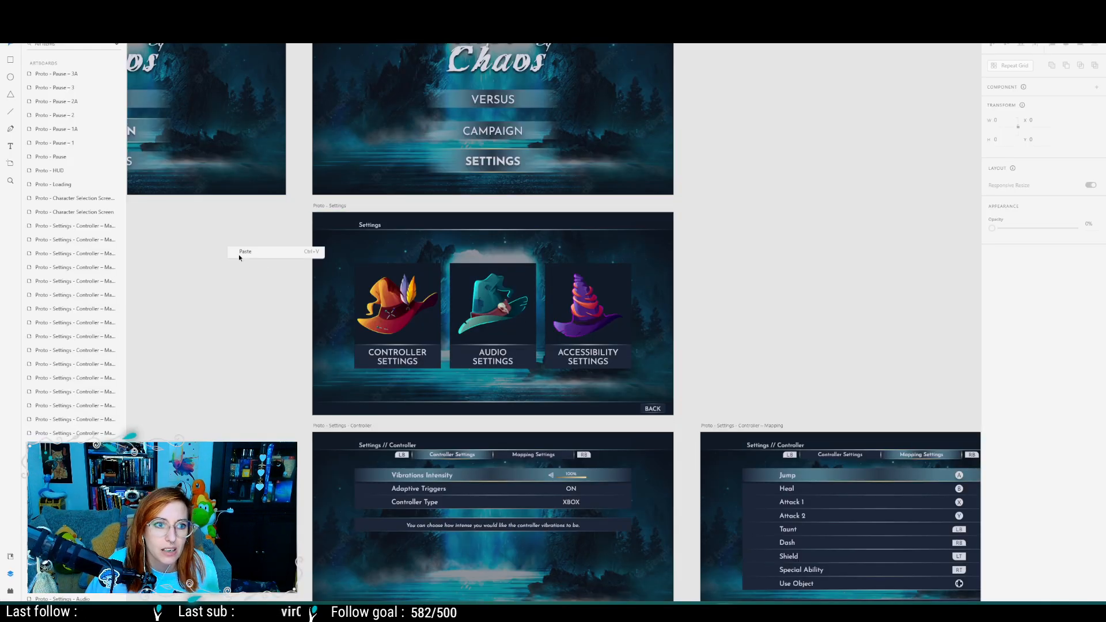
left_click(863, 394)
scroll(420, 320, "down", 8, "ctrl")
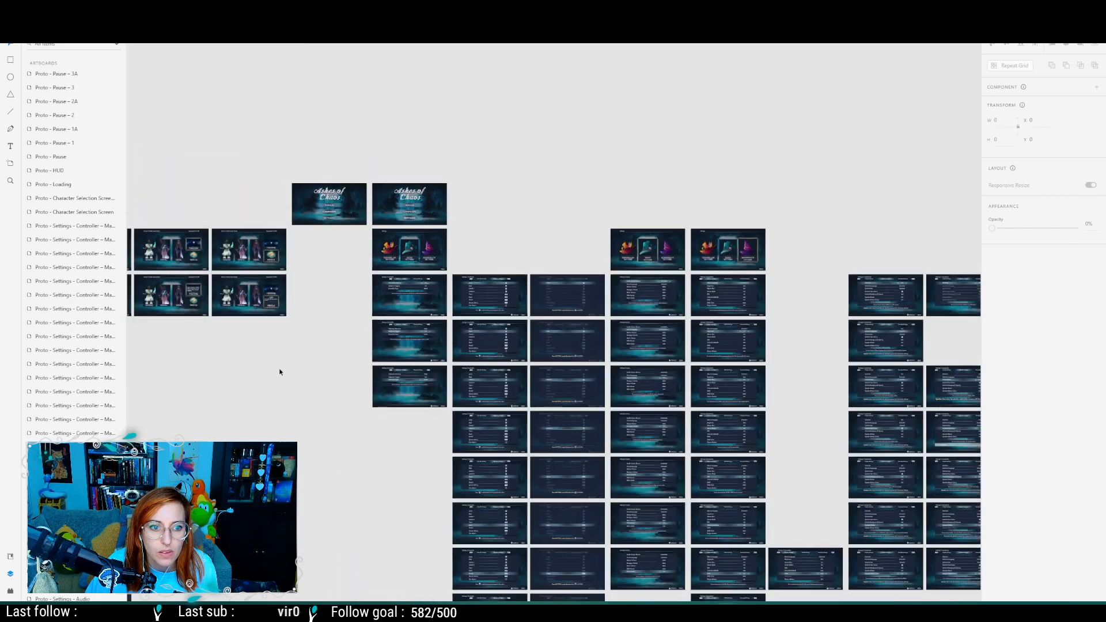
middle_click_drag(279, 370, 1007, 257)
scroll(661, 348, "up", 2)
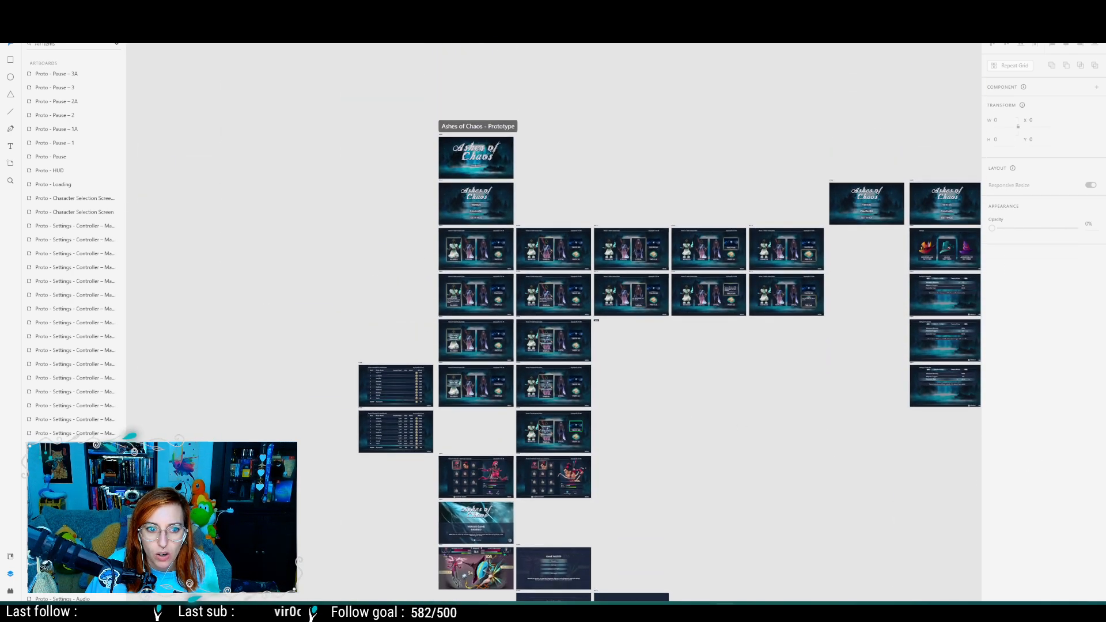
scroll(313, 402, "up", 1, "ctrl")
scroll(378, 396, "up", 4, "ctrl")
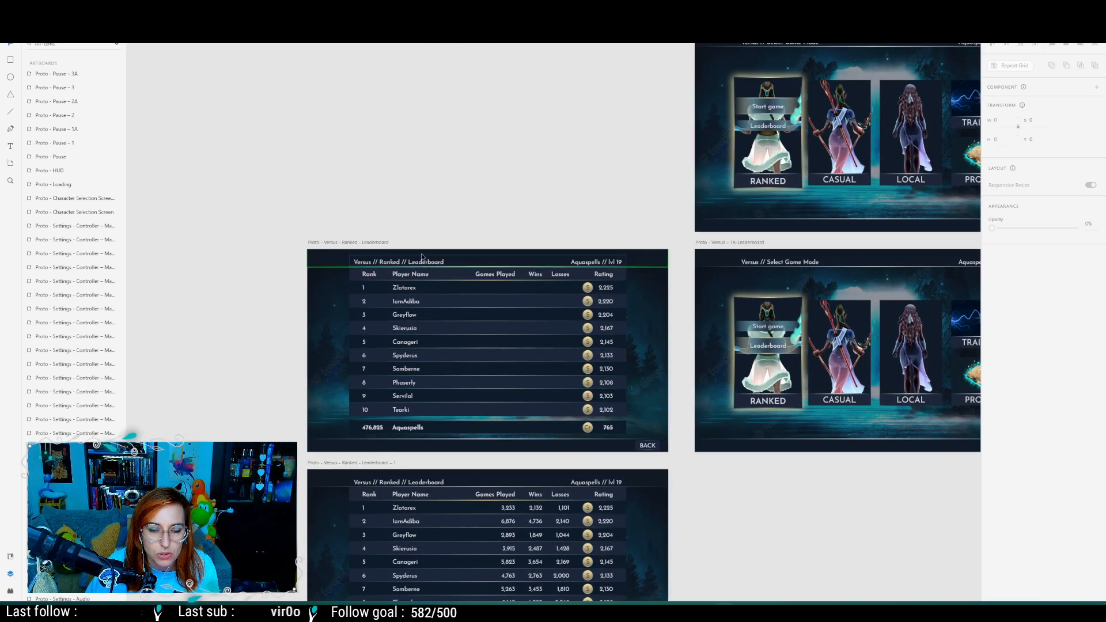
scroll(462, 387, "down", 5)
scroll(640, 254, "up", 3, "ctrl")
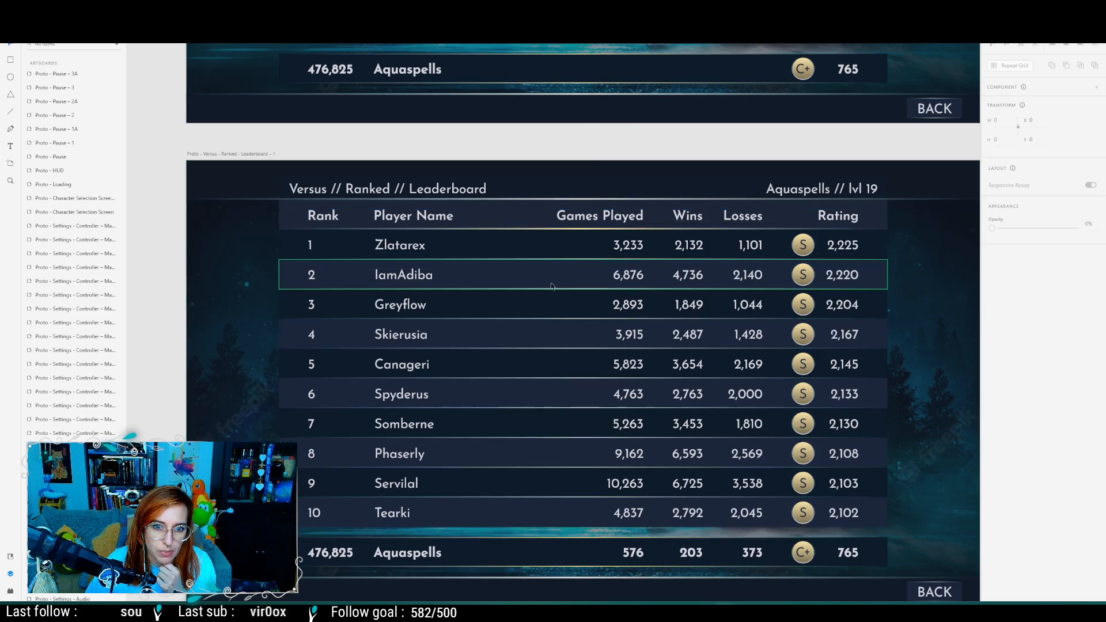
Step: Examine the first Ranked Leaderboard artboard from its column header component down to the player's rank row and footer
scroll(576, 322, "up", 10)
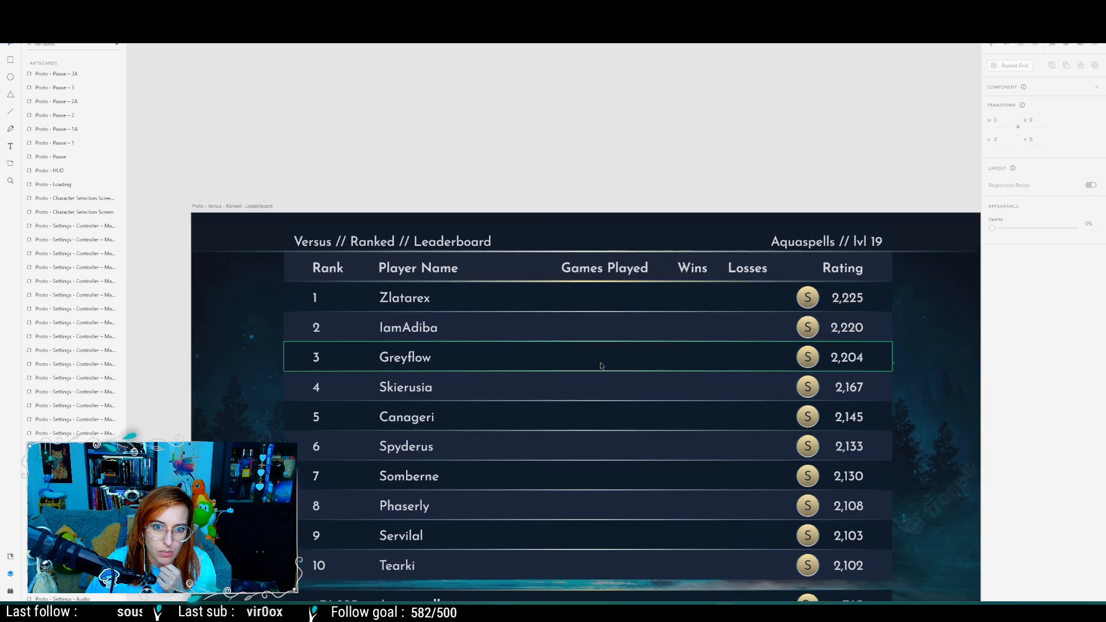
left_click_drag(601, 366, 632, 267)
left_click(647, 171)
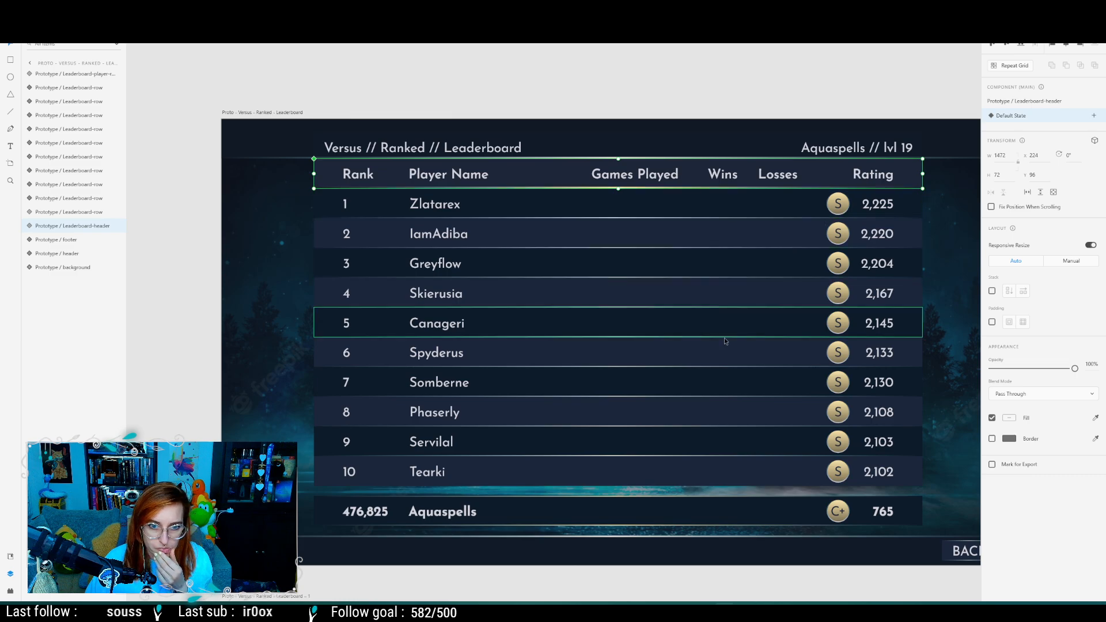
middle_click_drag(591, 94, 601, 16)
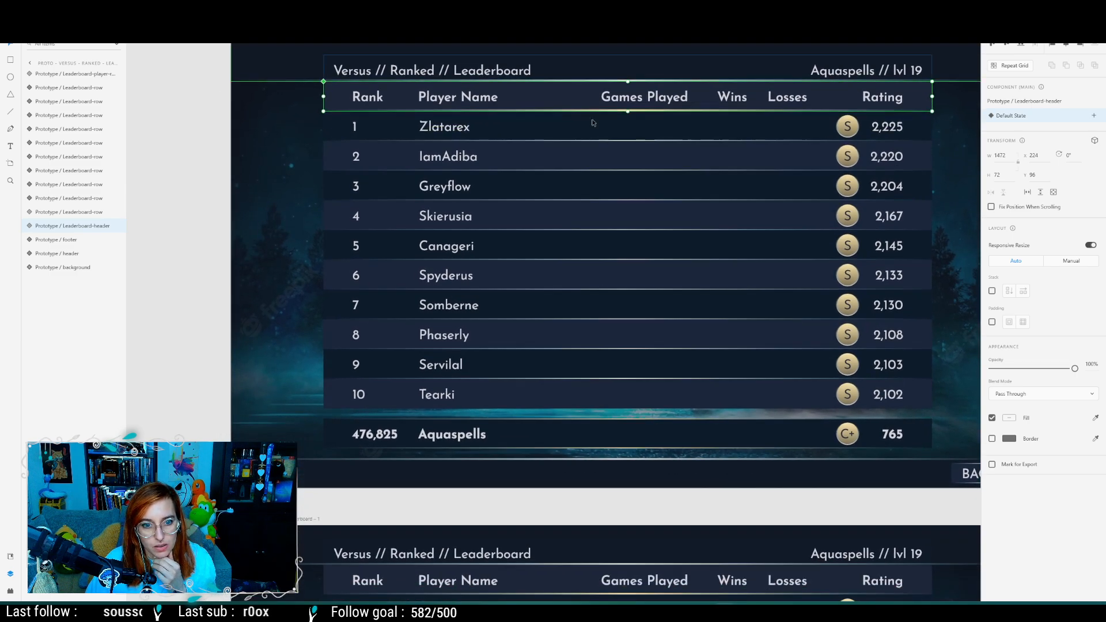
middle_click_drag(583, 491, 429, 495)
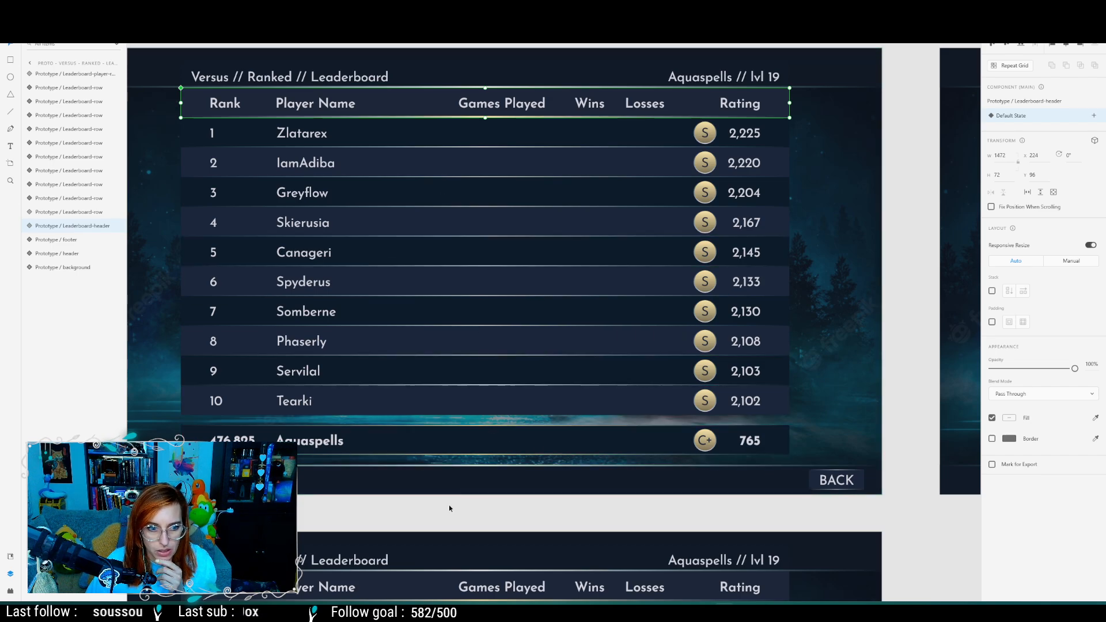
middle_click_drag(450, 508, 321, 425)
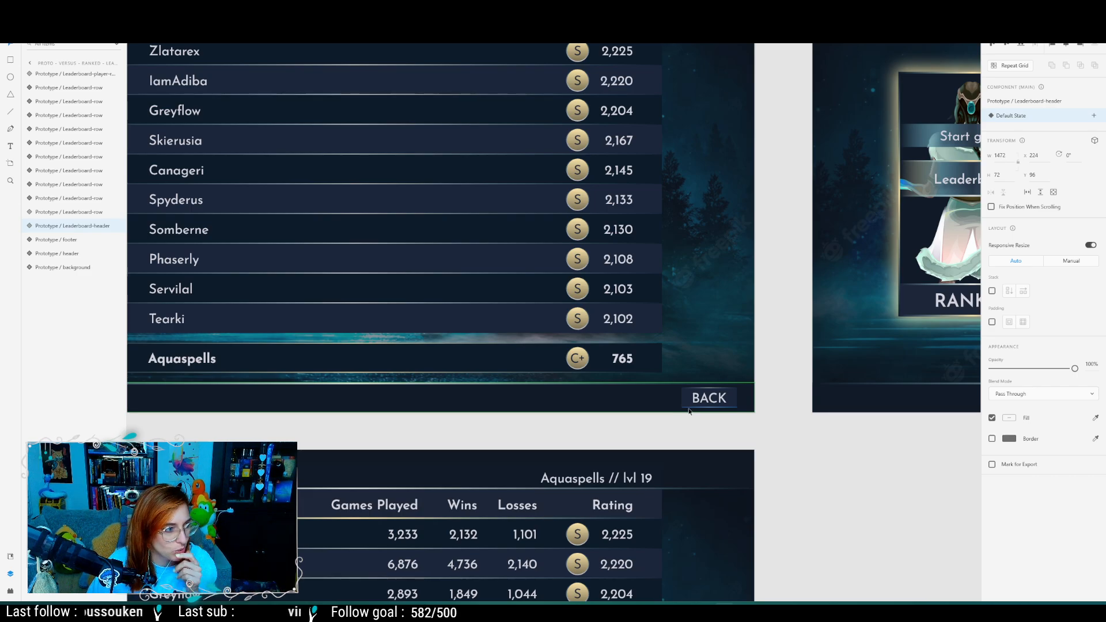
scroll(409, 251, "down", 3, "ctrl")
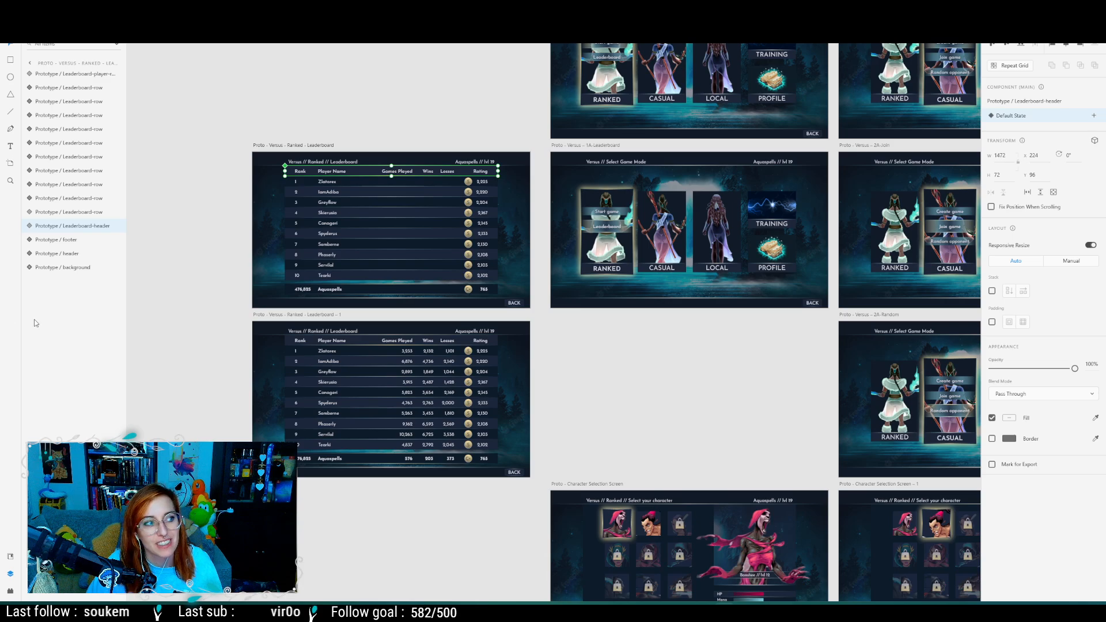
Step: Deselect the header component and study the second Leaderboard artboard with games played, wins and losses filled in
key("Escape")
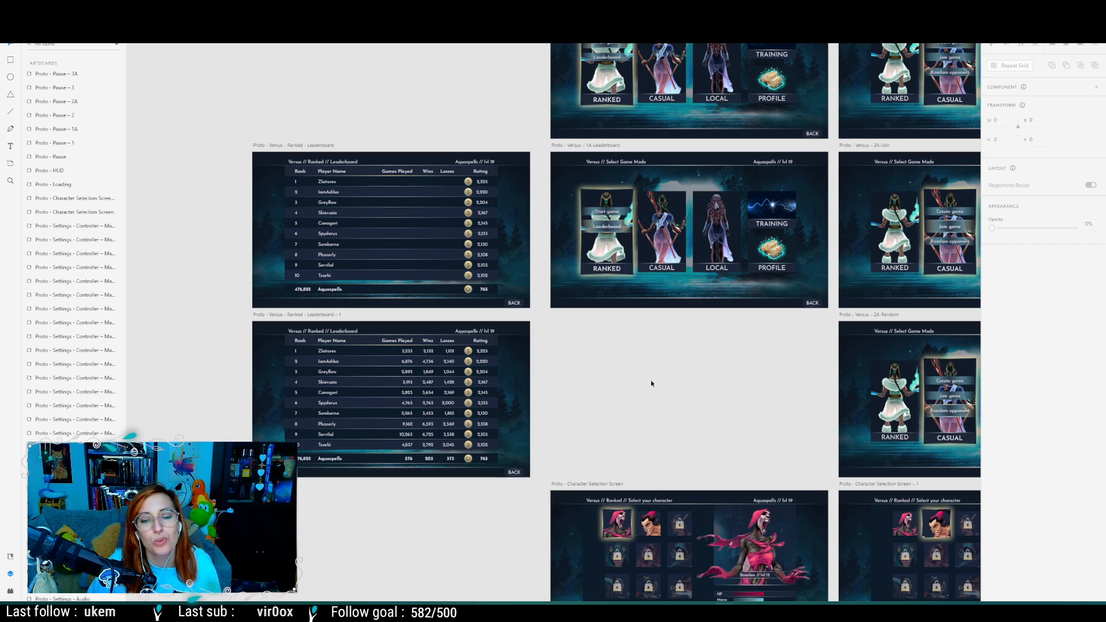
scroll(660, 375, "down", 3, "ctrl")
scroll(521, 416, "up", 8, "ctrl")
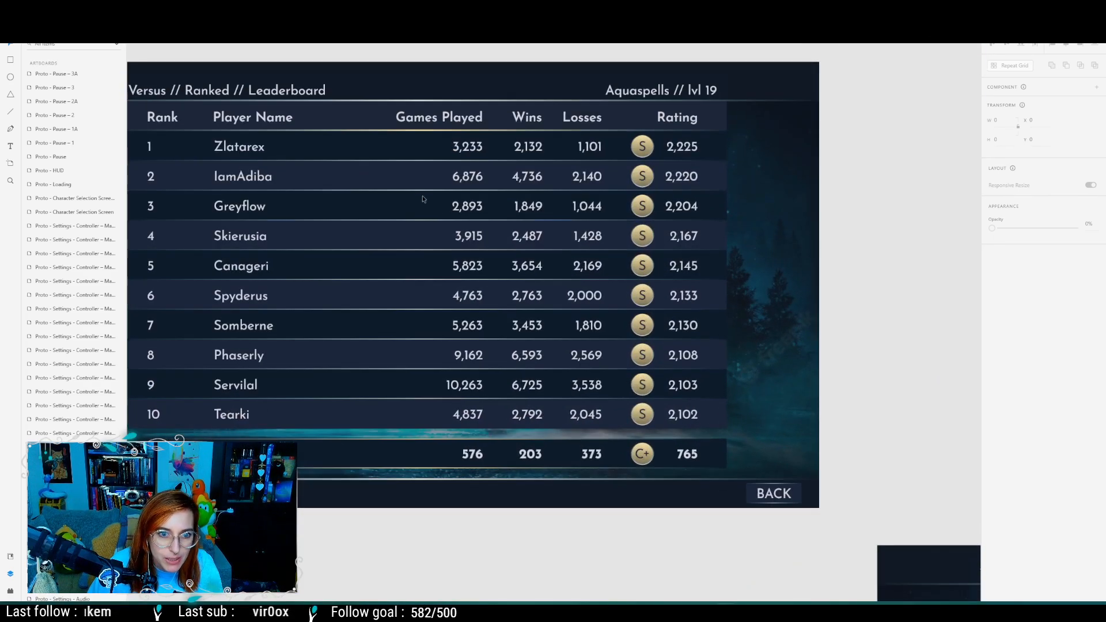
middle_click_drag(455, 281, 629, 326)
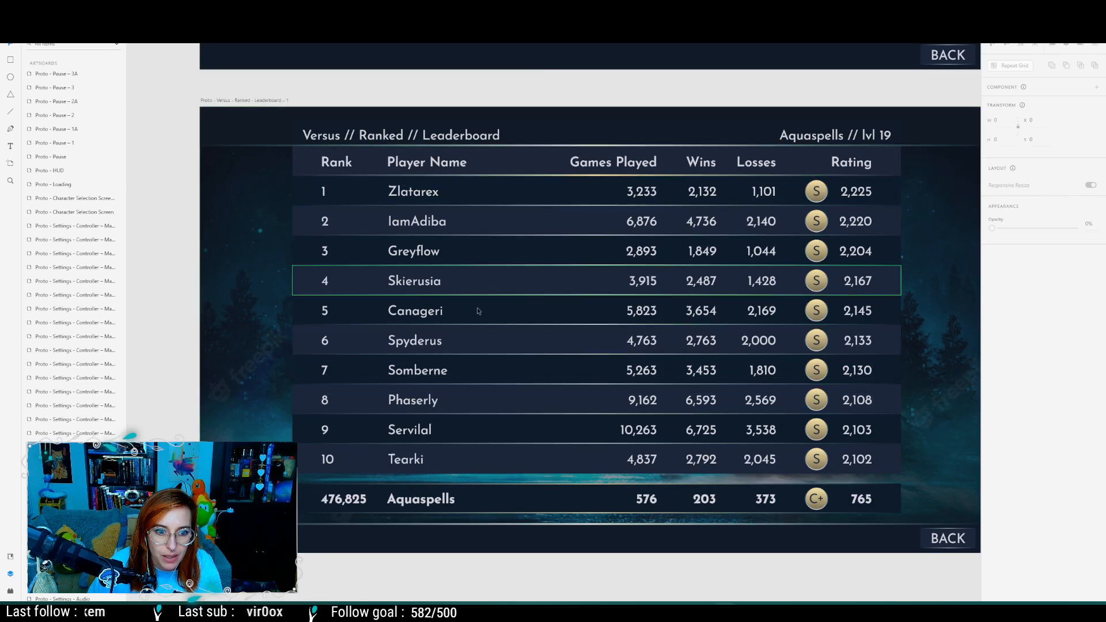
scroll(465, 317, "down", 4, "ctrl")
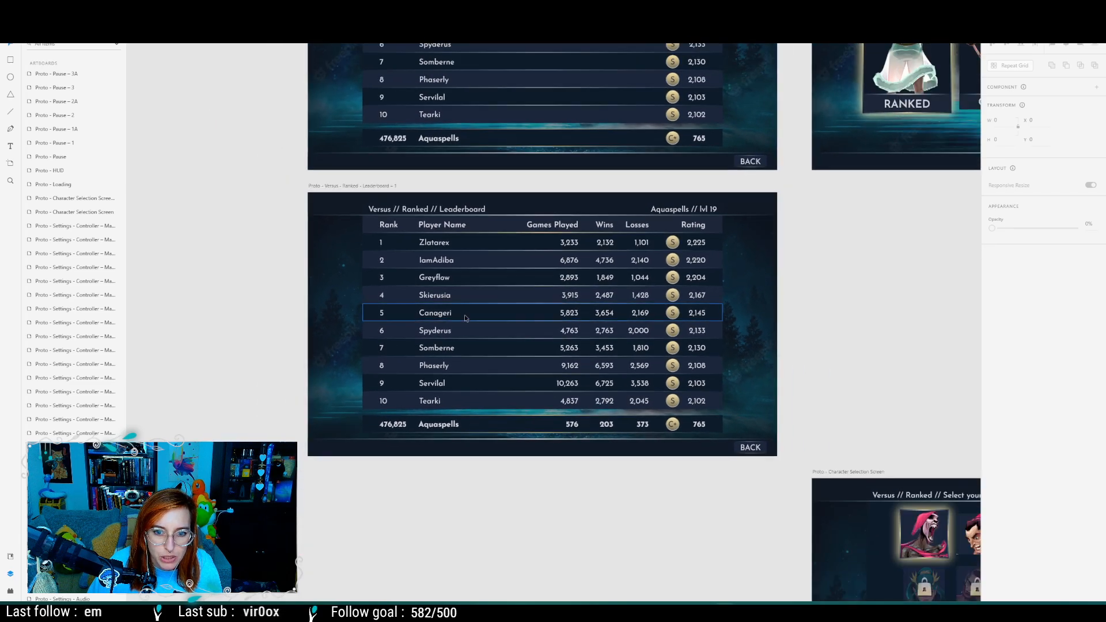
scroll(464, 315, "down", 3, "ctrl")
scroll(465, 313, "up", 5, "ctrl")
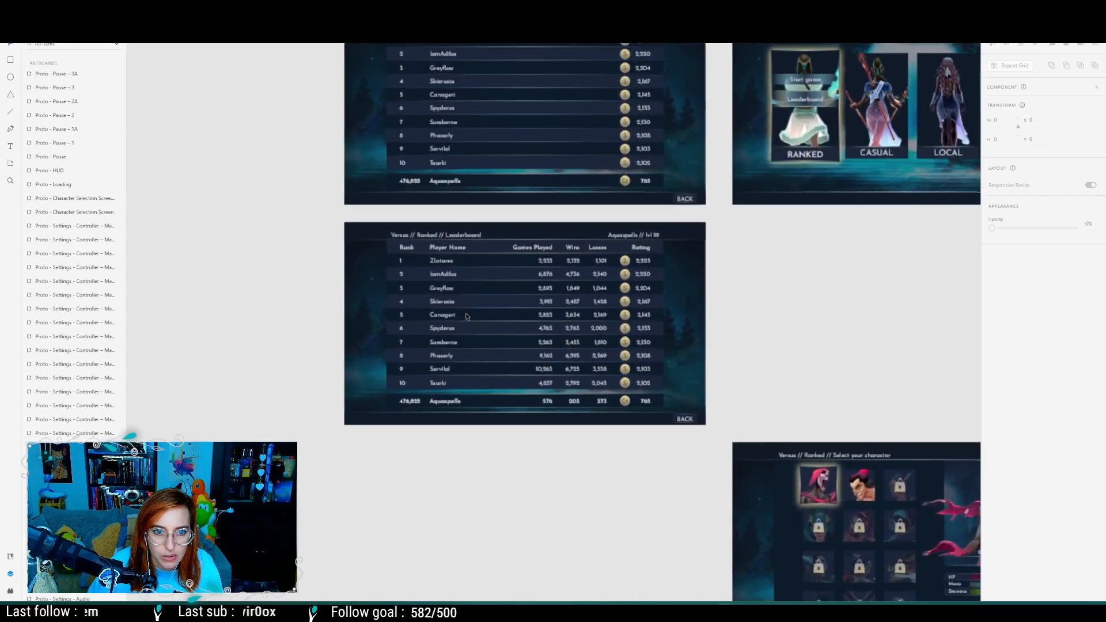
scroll(467, 316, "up", 1, "ctrl")
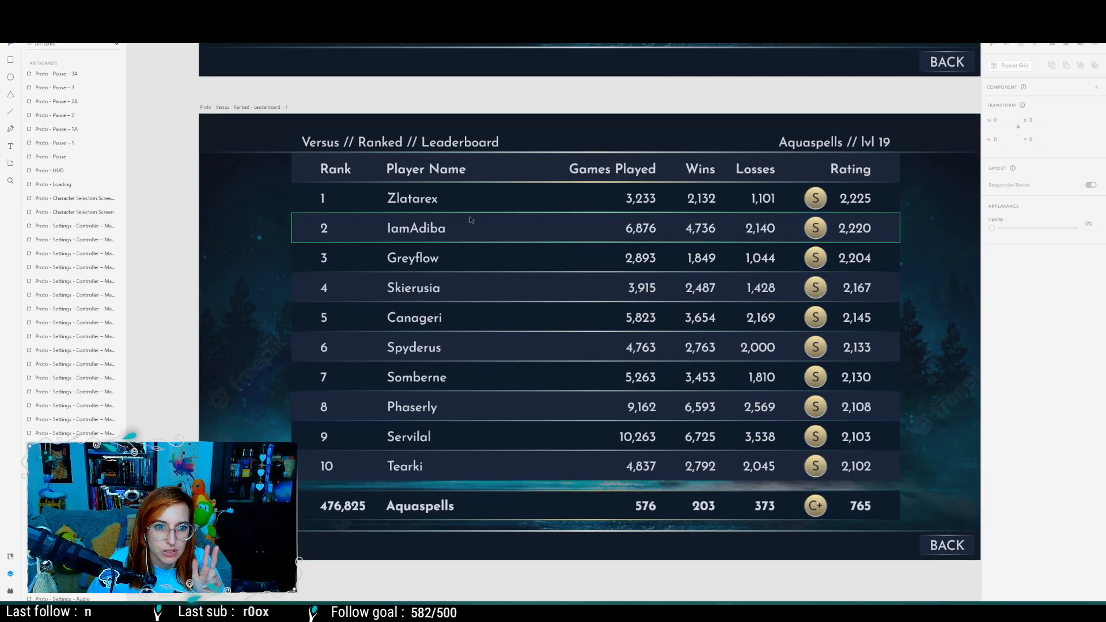
Step: Inspect the header, first row and player-rank components that make up the second Leaderboard artboard
left_click(488, 165)
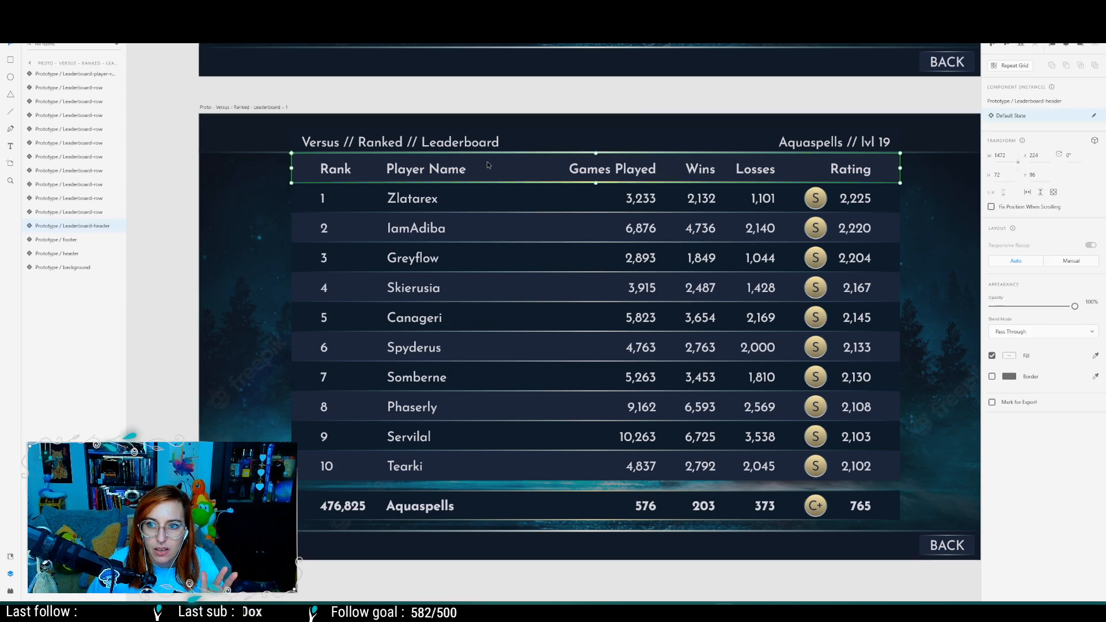
left_click(487, 206)
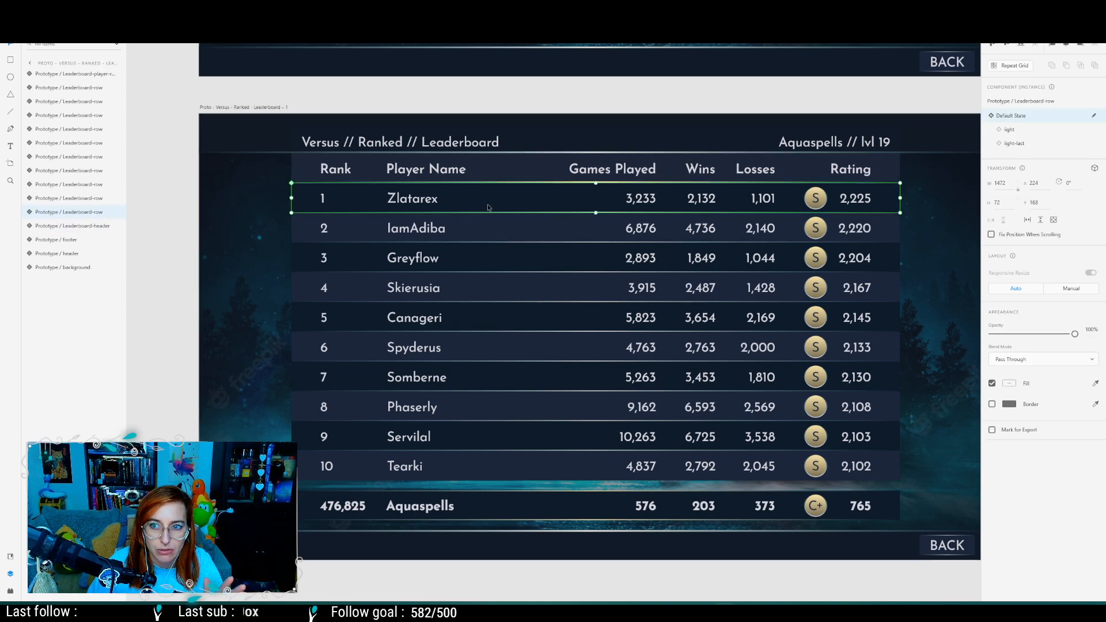
left_click(492, 496)
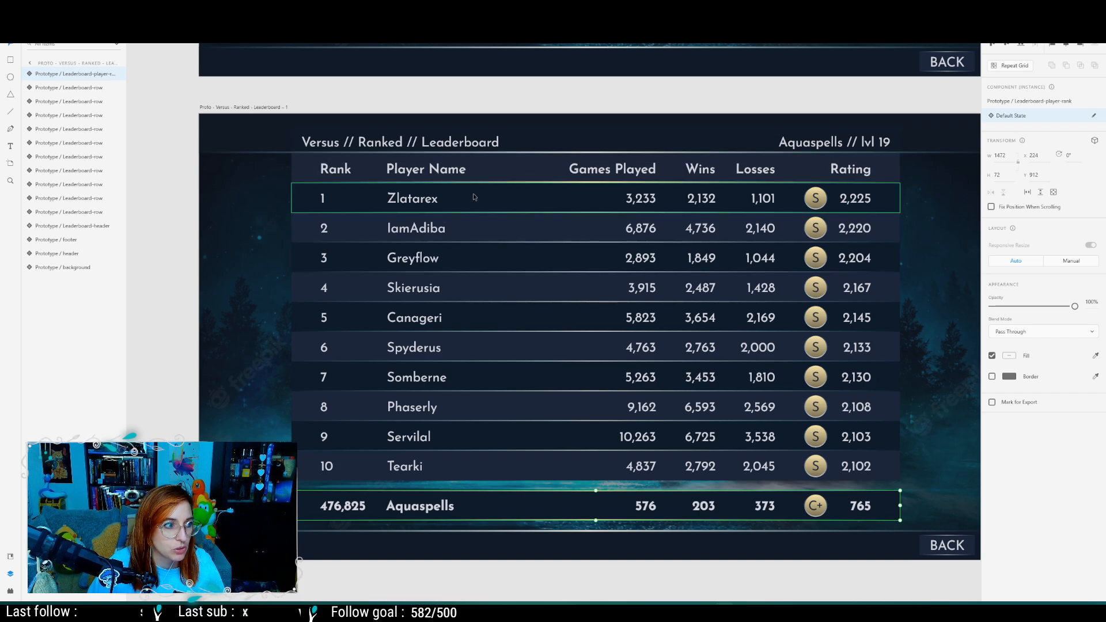
scroll(473, 199, "down", 2, "ctrl")
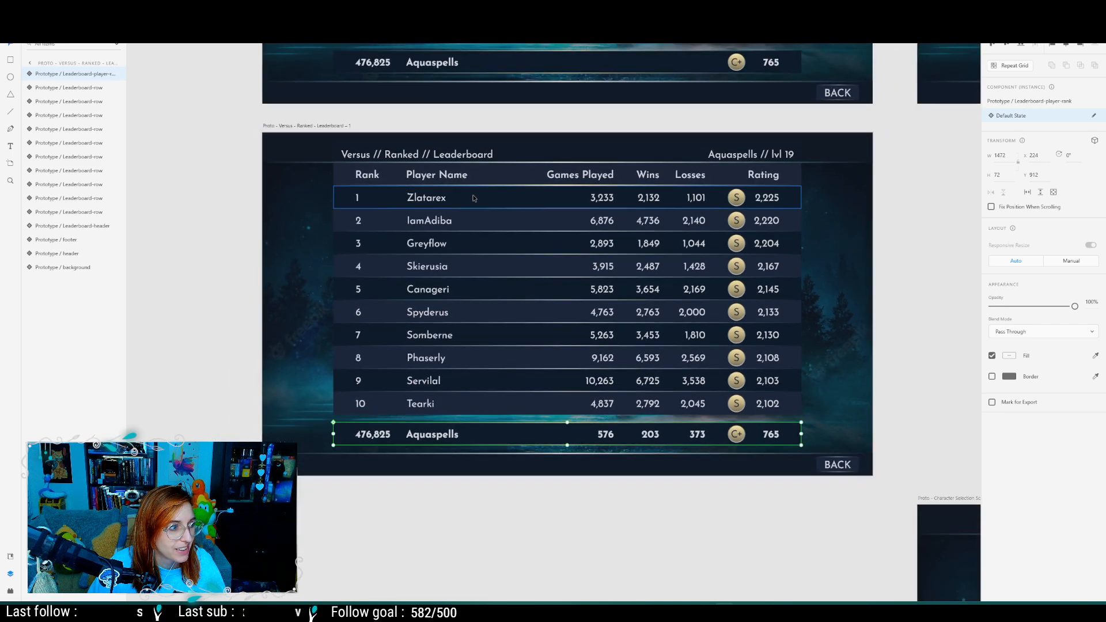
scroll(474, 202, "down", 1, "ctrl")
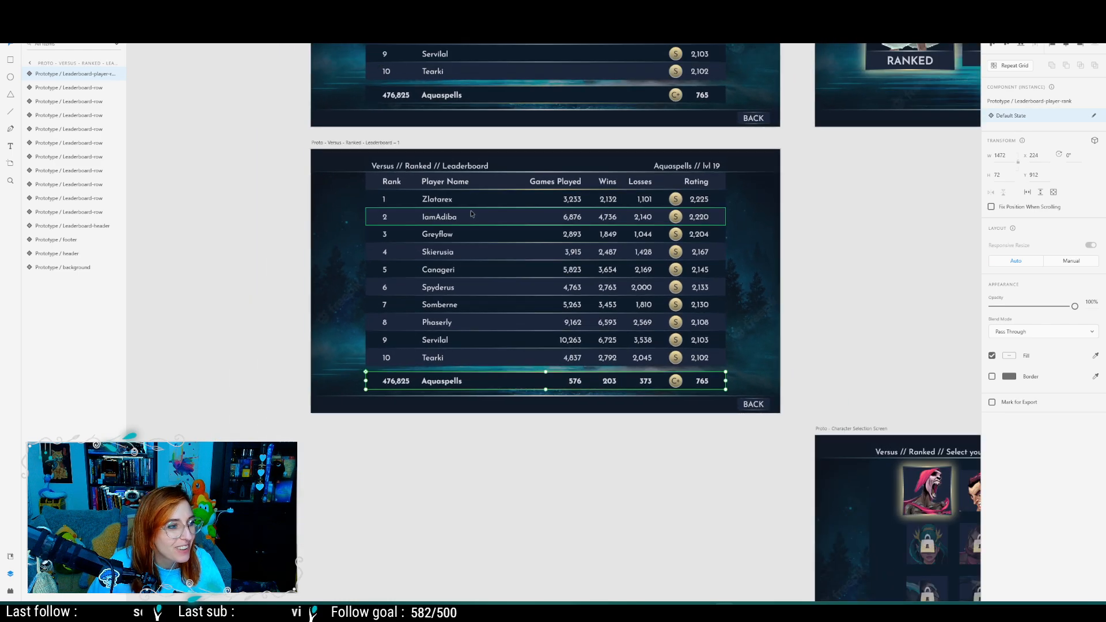
Step: Examine the Character Selection Screen artboard with its character grid, stats and outfit option
scroll(471, 214, "down", 2, "ctrl")
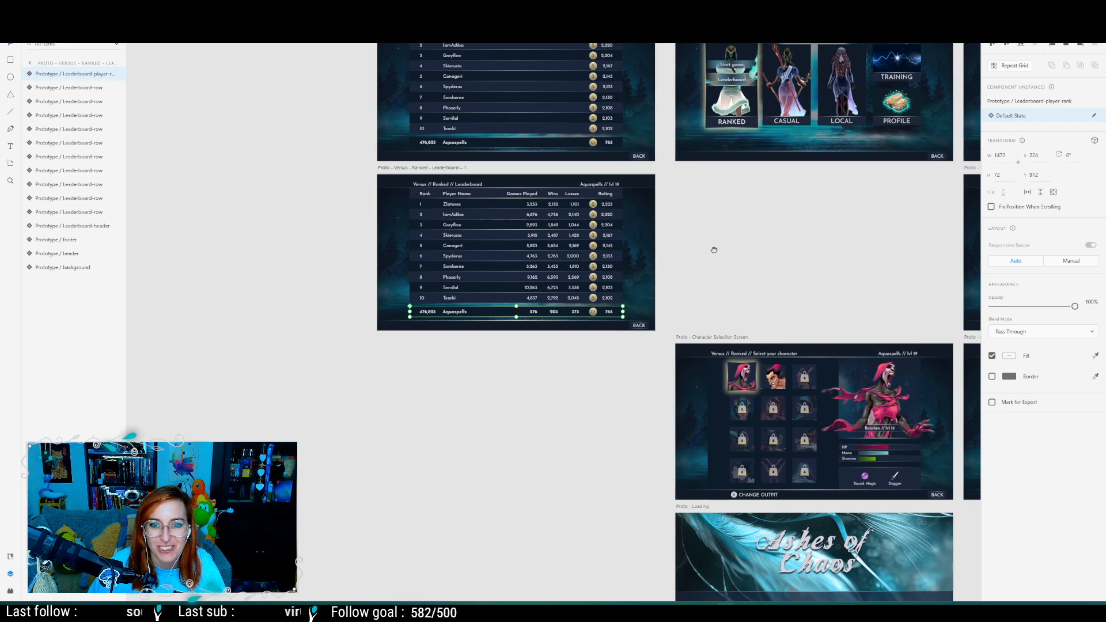
scroll(349, 375, "down", 5)
scroll(349, 376, "right", 5)
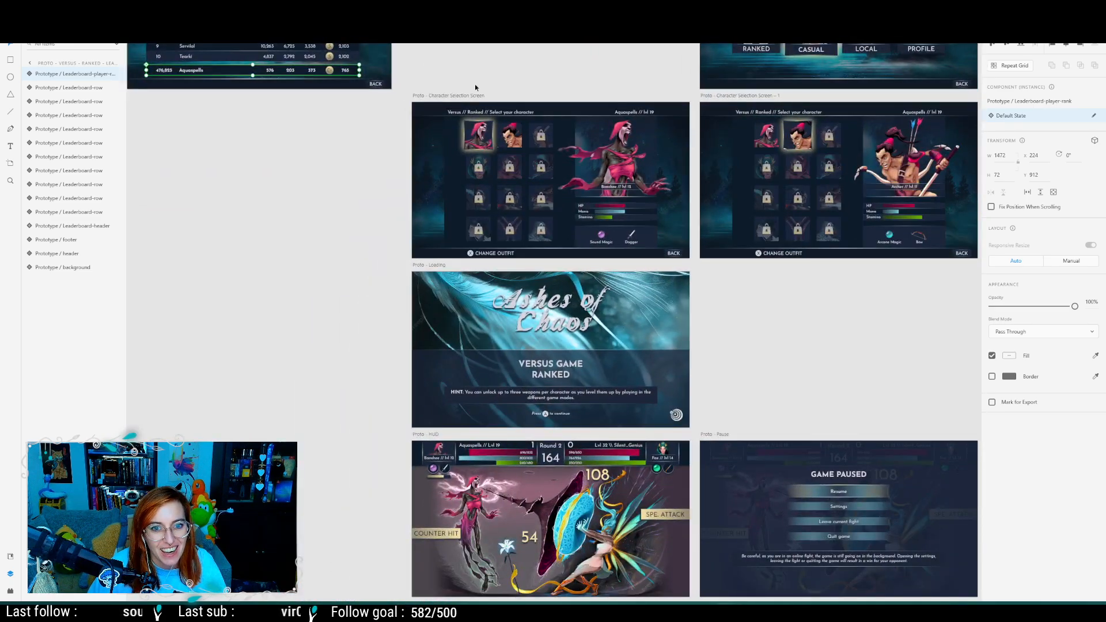
scroll(476, 88, "up", 4, "ctrl")
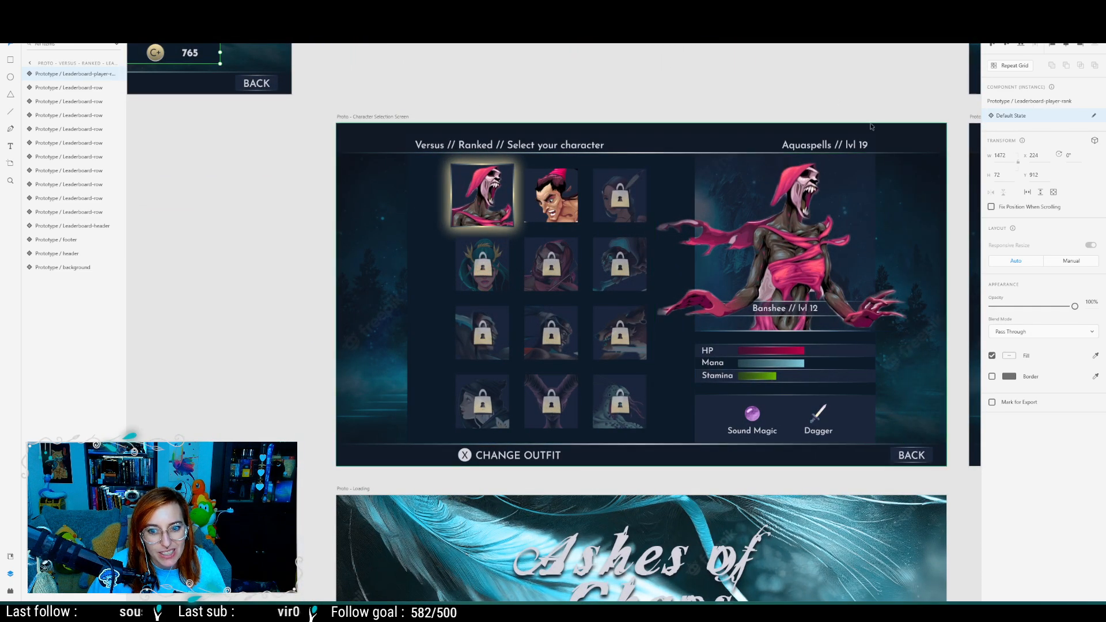
Step: Examine the Character Selection Screen's locked character grid alongside the Banshee portrait, stat bars and weapon section
middle_click_drag(718, 97, 677, 102)
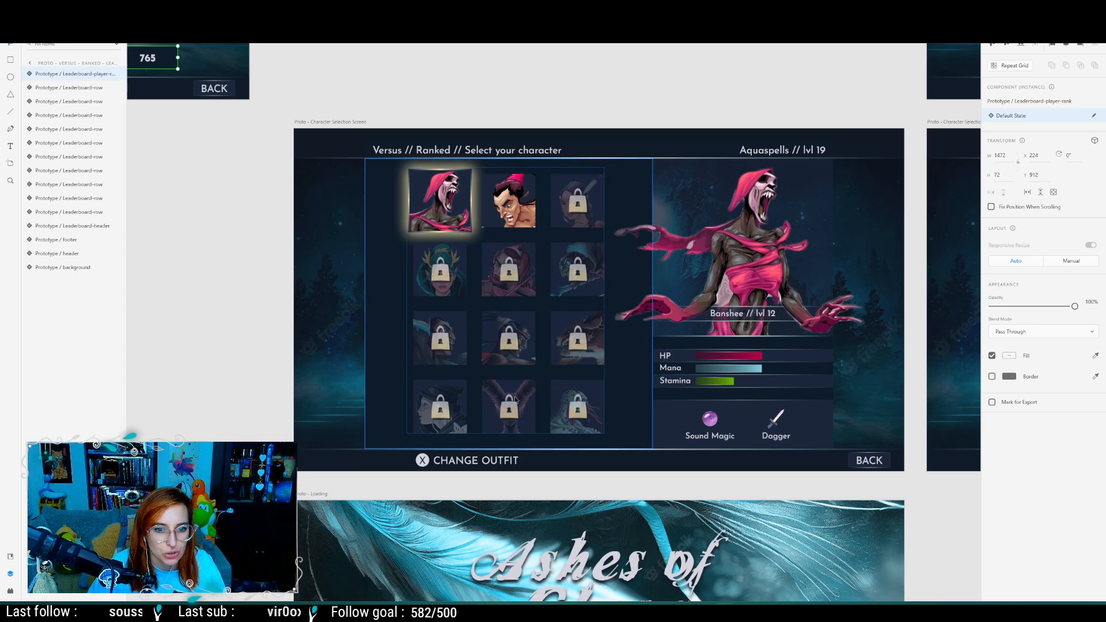
double_click(448, 201)
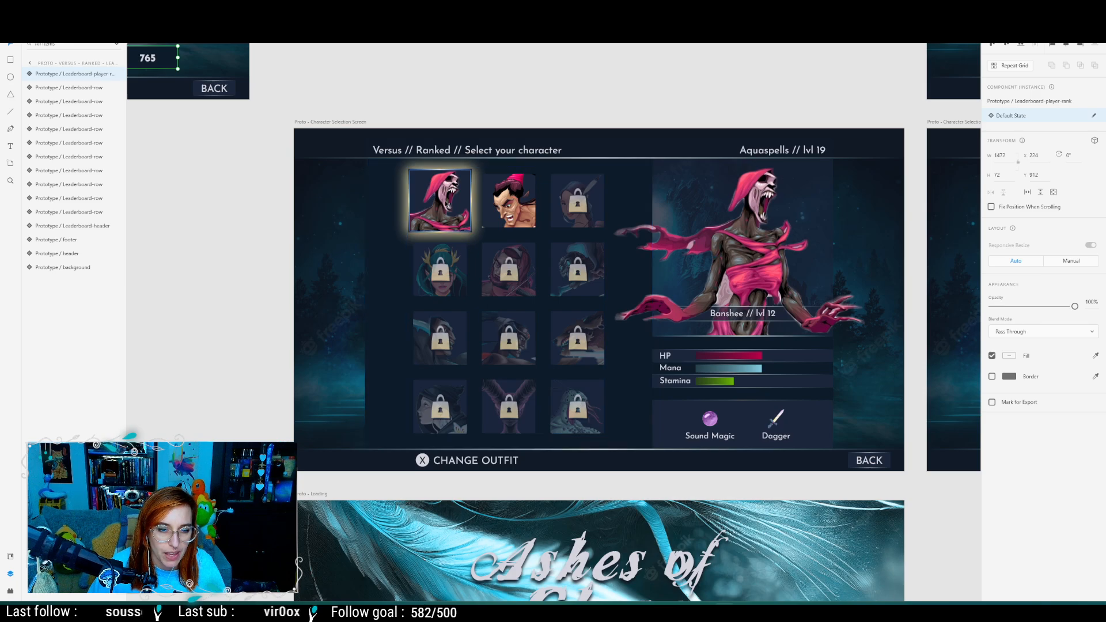
scroll(444, 201, "up", 2, "ctrl")
scroll(445, 202, "down", 5, "ctrl")
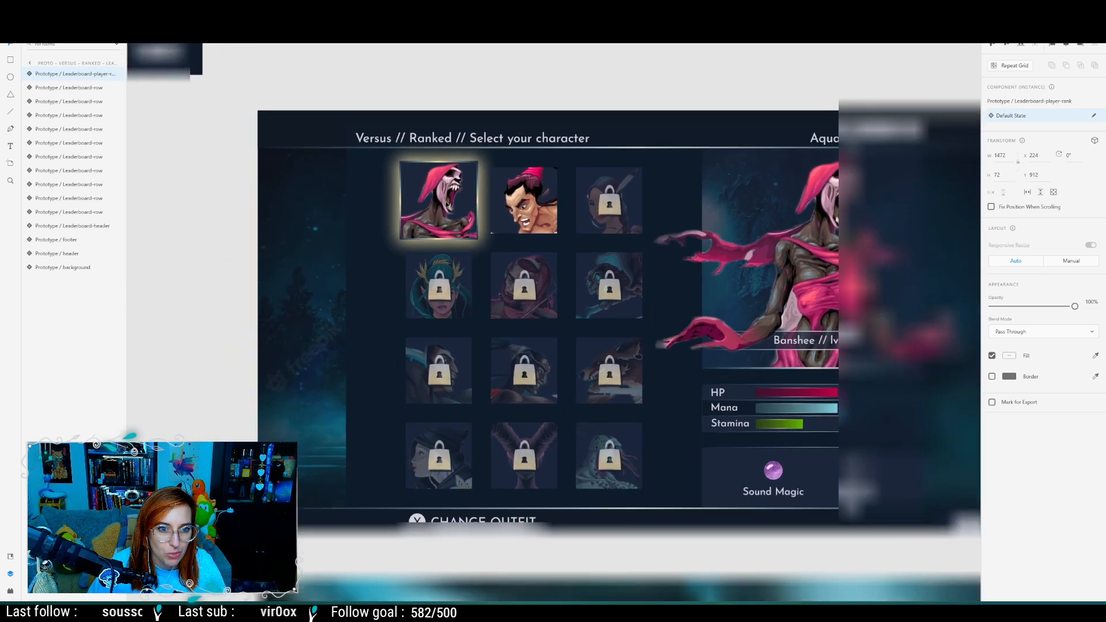
scroll(445, 202, "down", 3, "ctrl")
middle_click_drag(492, 154, 467, 427)
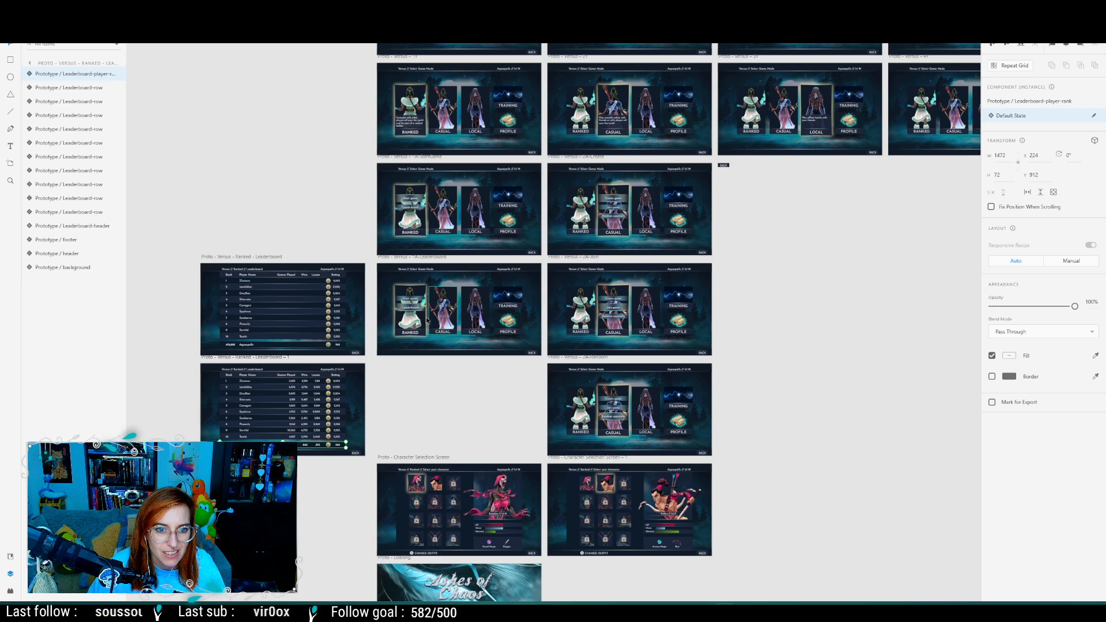
scroll(427, 496, "up", 7, "ctrl")
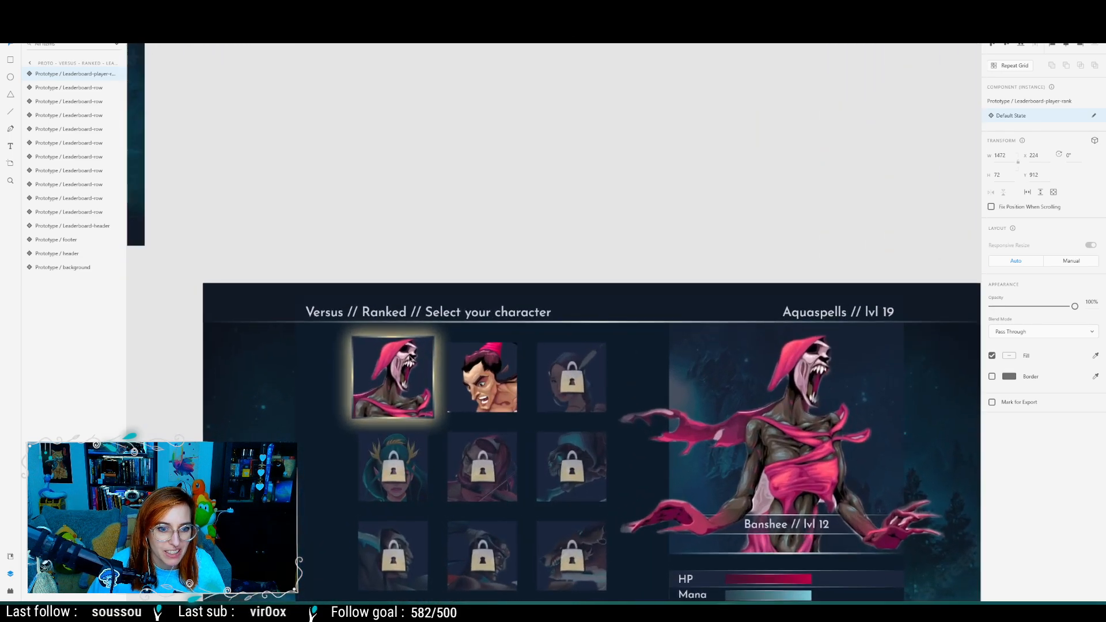
scroll(485, 364, "down", 5, "ctrl")
scroll(577, 315, "down", 2)
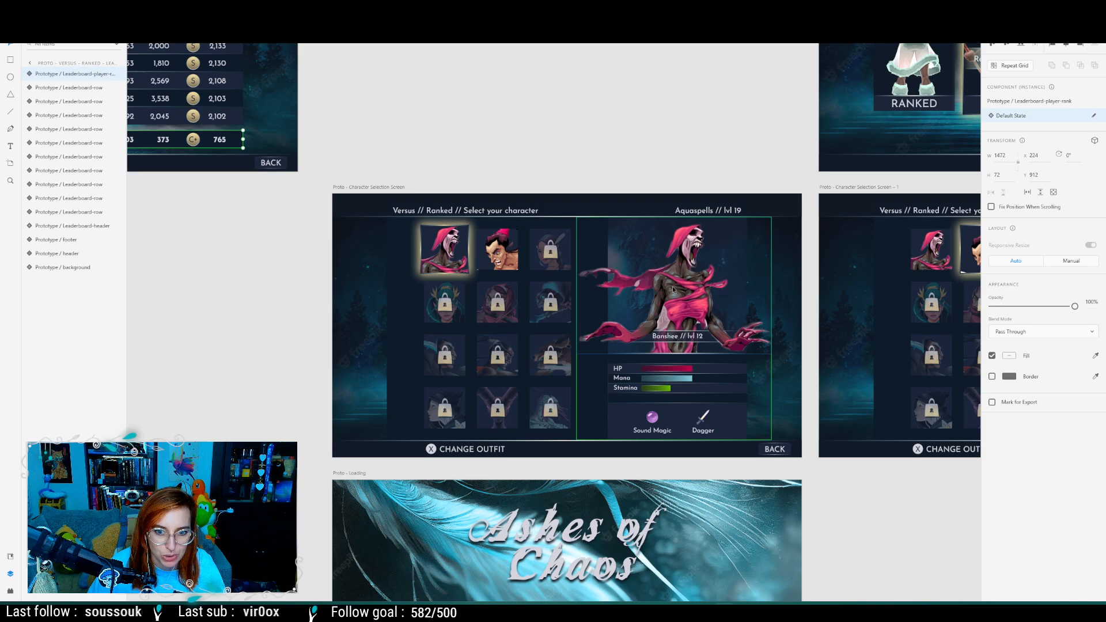
scroll(646, 367, "up", 2, "ctrl")
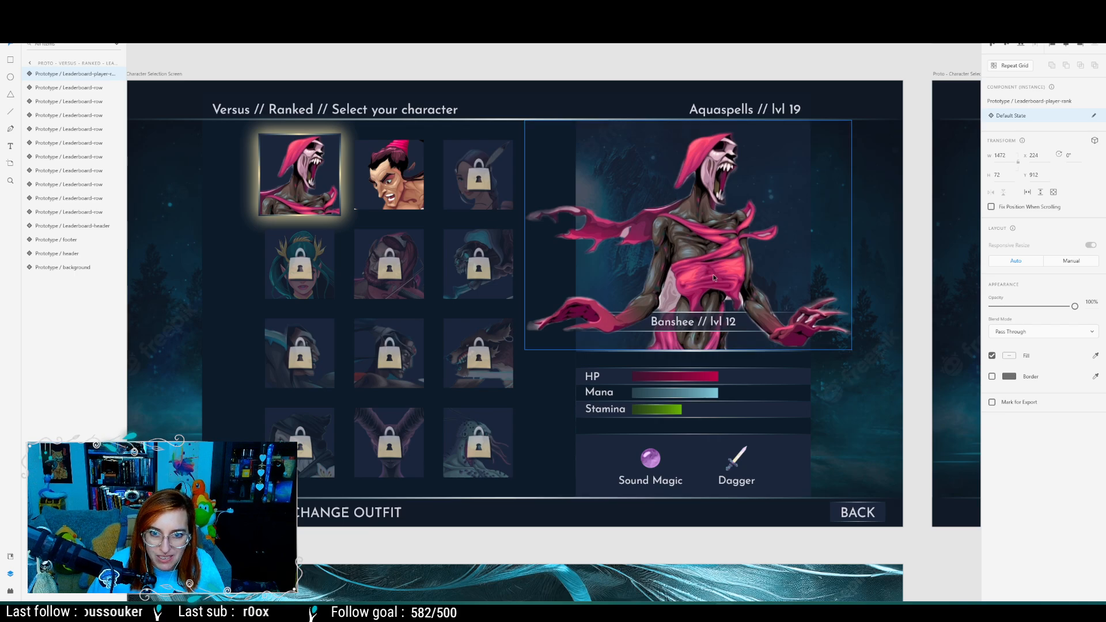
scroll(641, 295, "down", 5, "ctrl")
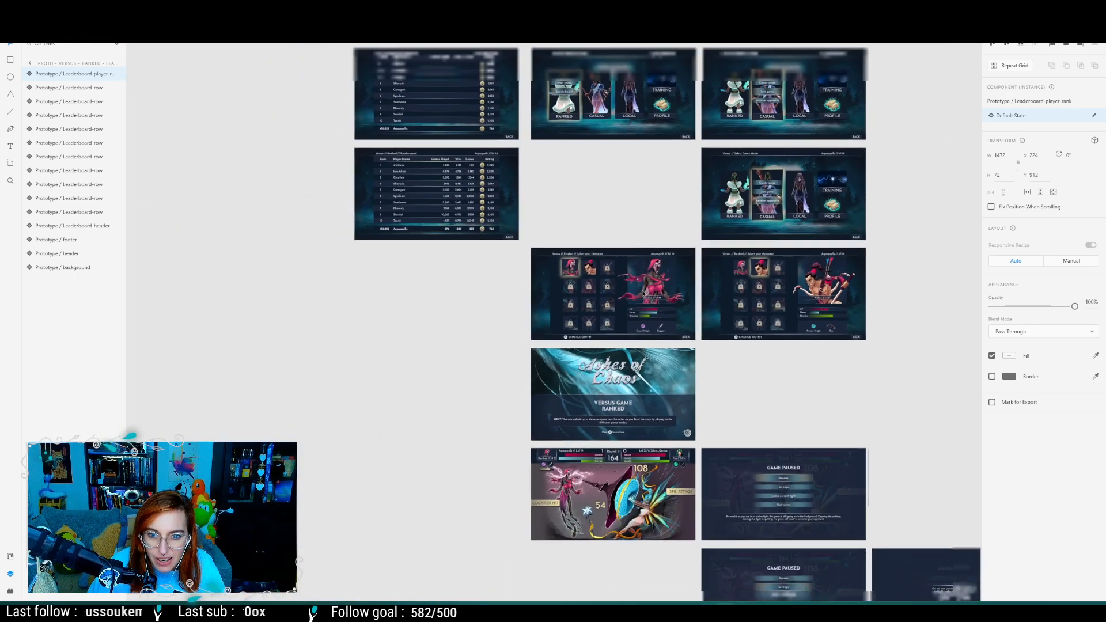
Step: Review the Versus Game Ranked loading artboard and the HUD artboard with its health bars, timer and hit labels
scroll(787, 381, "down", 1)
scroll(707, 291, "down", 2)
scroll(679, 296, "up", 3, "ctrl")
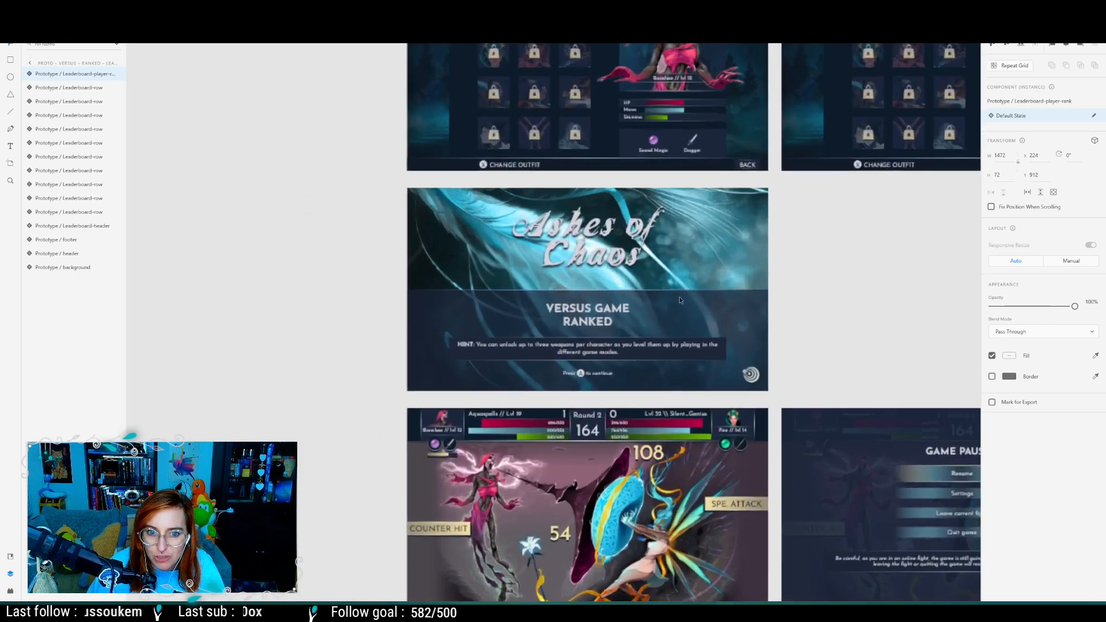
scroll(490, 233, "down", 4)
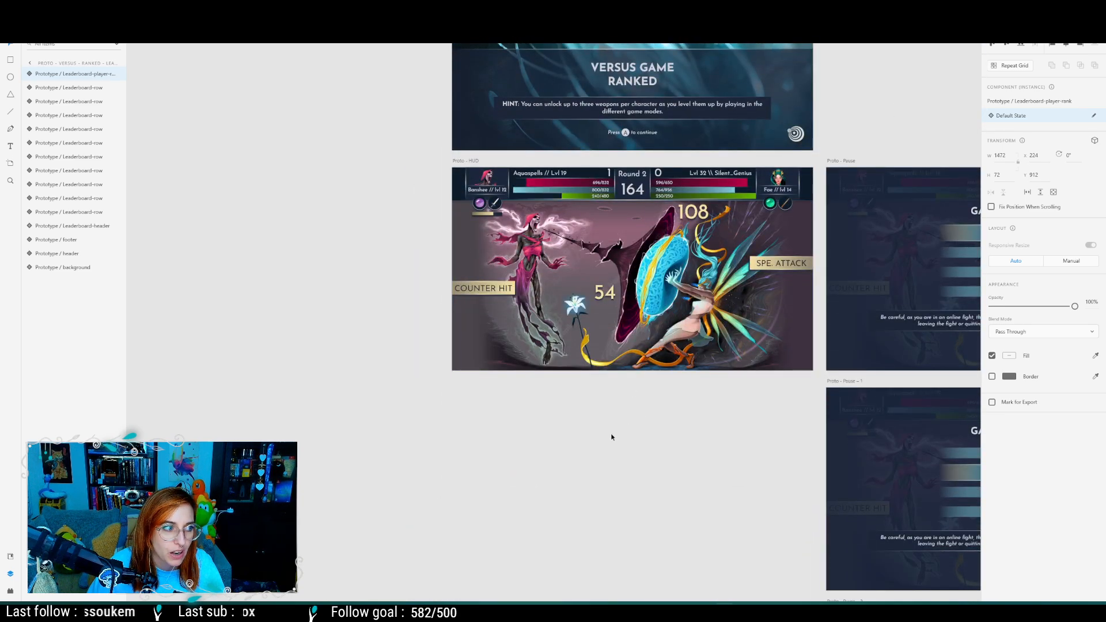
left_click_drag(612, 437, 509, 533)
scroll(464, 456, "up", 3, "ctrl")
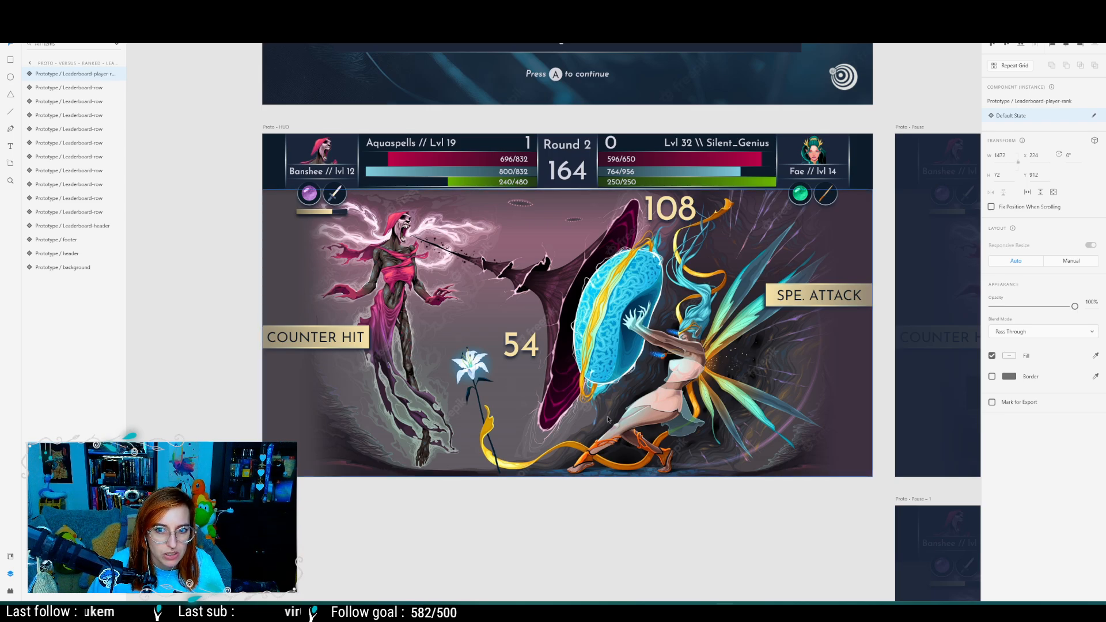
Step: Examine the Game Paused artboards for each highlighted option and their leave-fight confirmation dialogs
left_click_drag(755, 510, 94, 435)
scroll(429, 379, "down", 2, "ctrl")
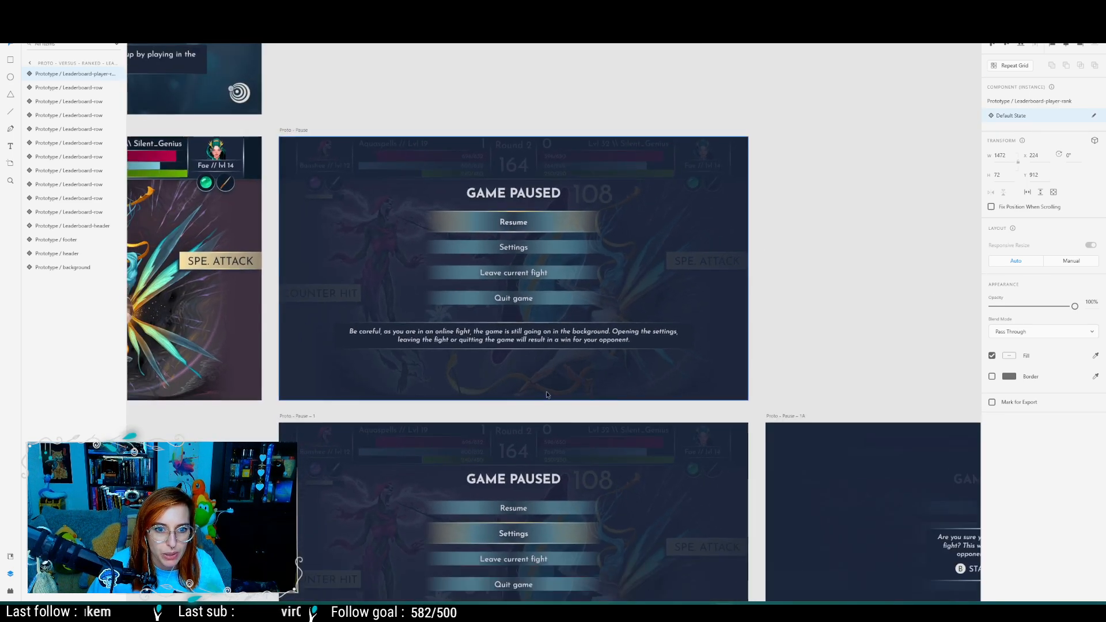
scroll(546, 394, "down", 10)
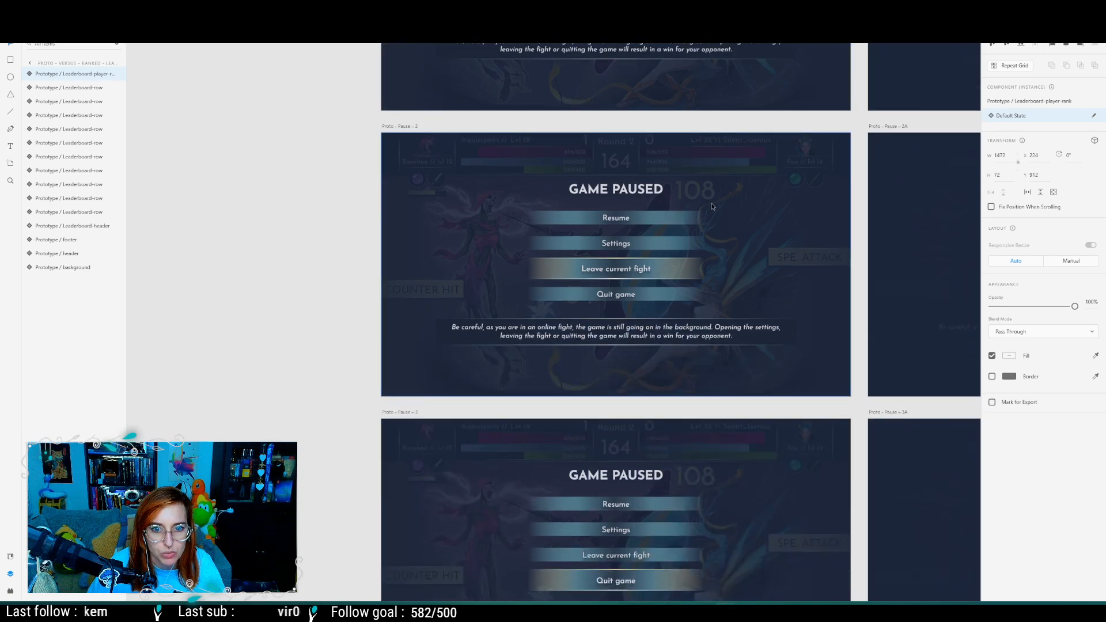
scroll(706, 211, "down", 2, "ctrl")
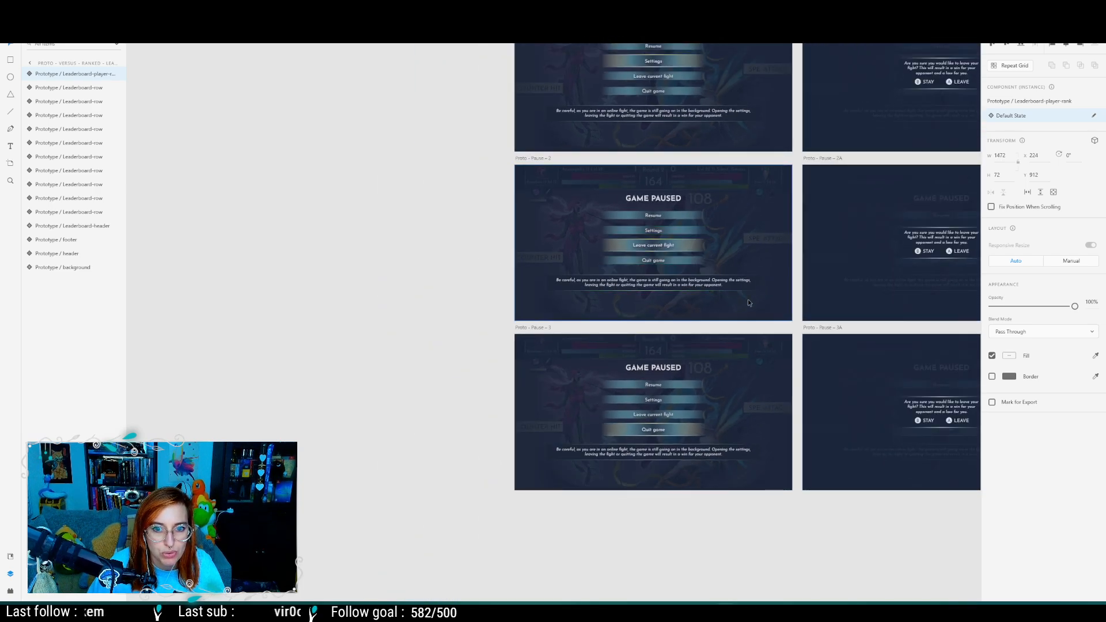
left_click_drag(742, 285, 599, 372)
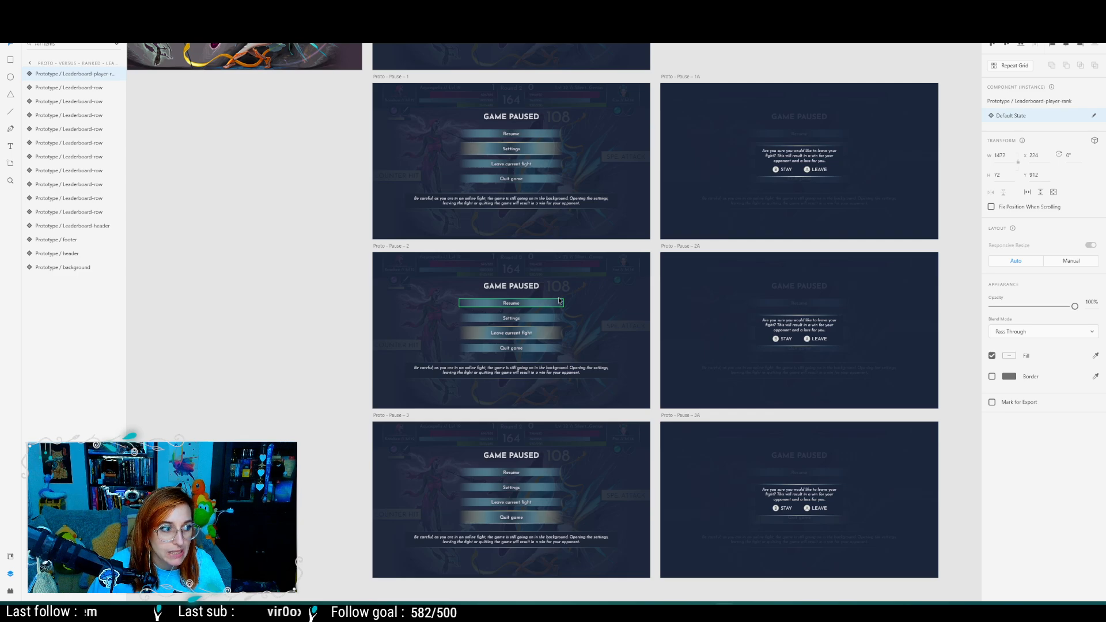
left_click_drag(827, 202, 662, 210)
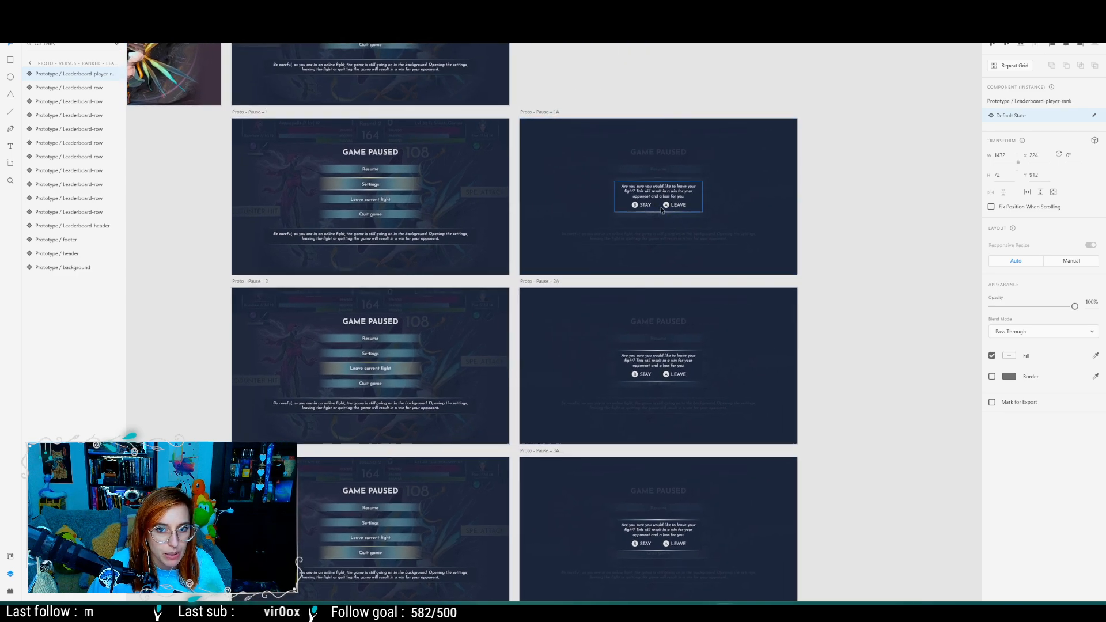
left_click_drag(653, 440, 742, 558)
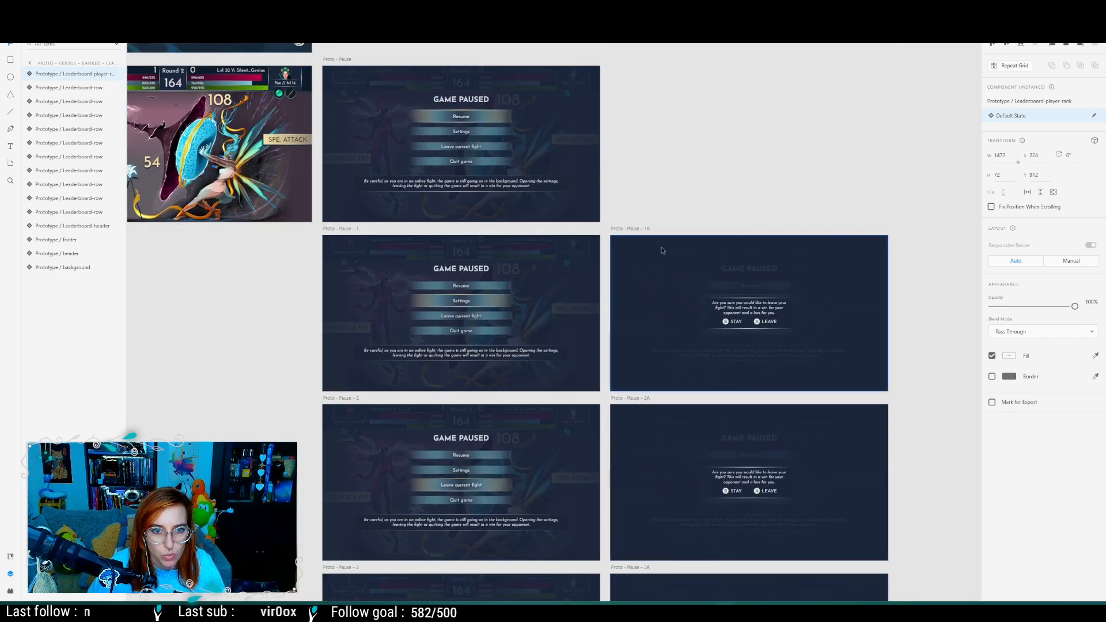
Step: Find the Settings artboards and inspect the Controller settings screen with its tabs, option rows and description
scroll(662, 250, "down", 3, "ctrl")
middle_click_drag(707, 147, 623, 533)
middle_click_drag(656, 252, 636, 540)
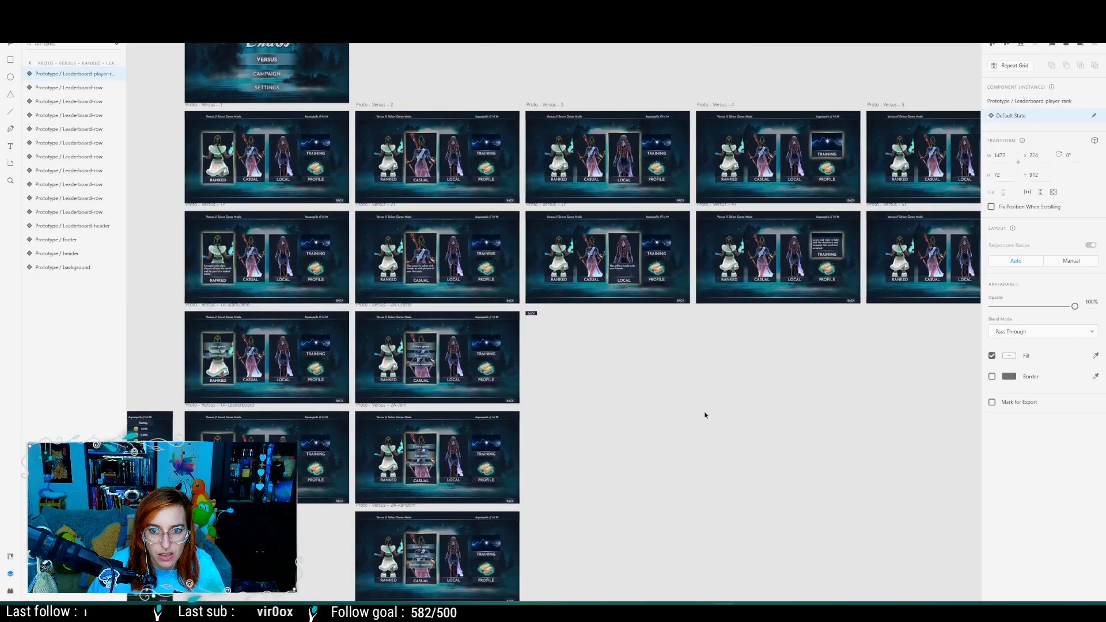
middle_click_drag(705, 415, 529, 470)
mouse_move(979, 396)
middle_mouse_down()
mouse_move(701, 440)
mouse_move(365, 292)
mouse_move(272, 295)
middle_mouse_up()
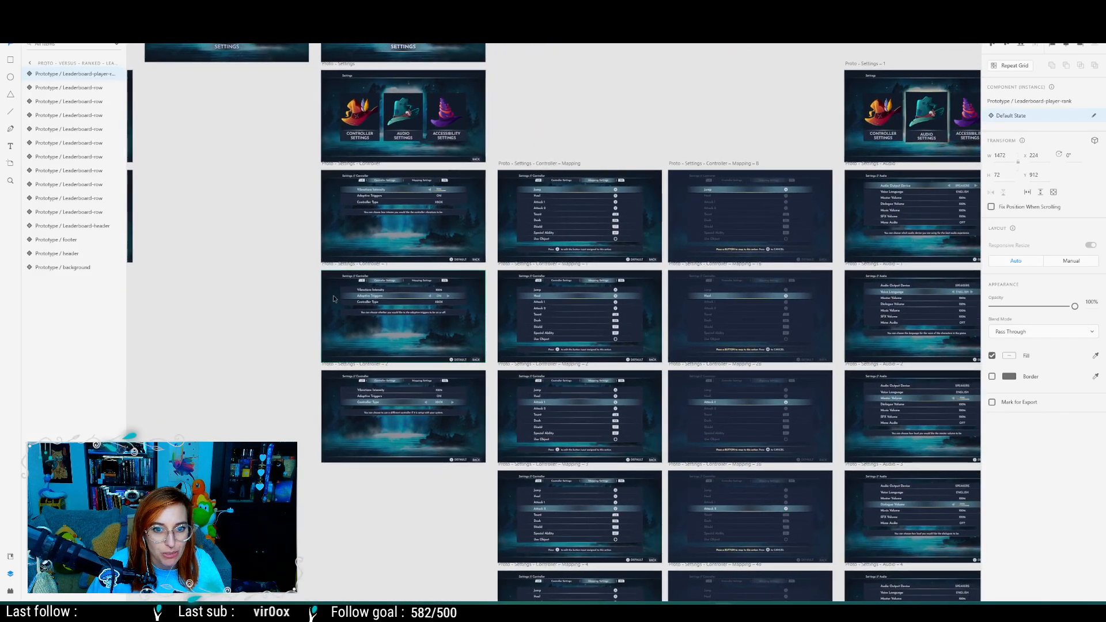
scroll(438, 205, "up", 4, "ctrl")
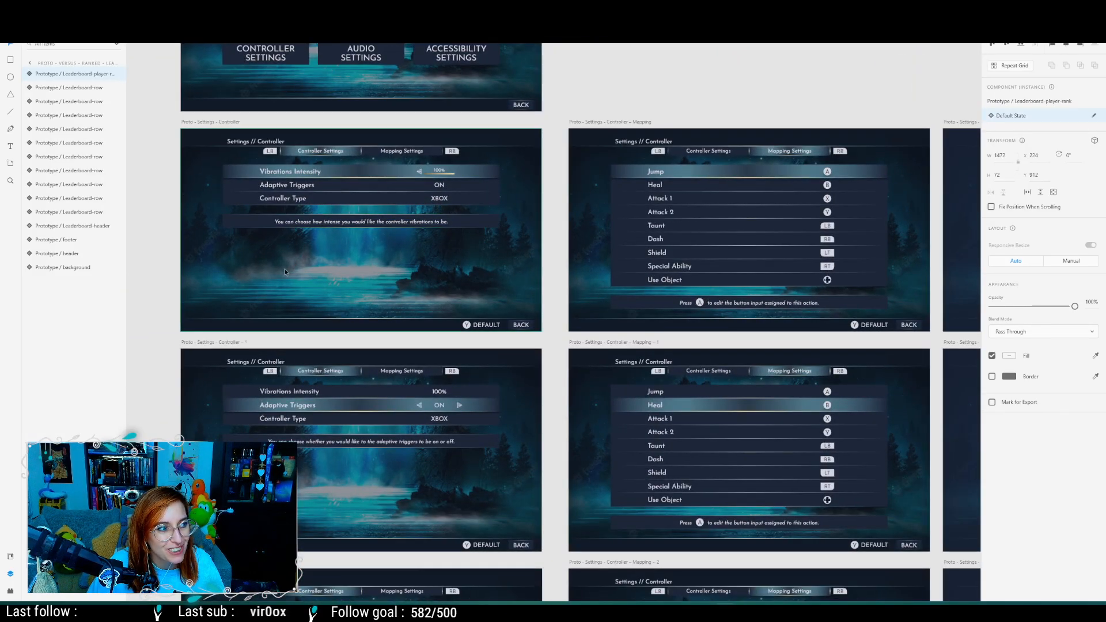
scroll(295, 269, "up", 3, "ctrl")
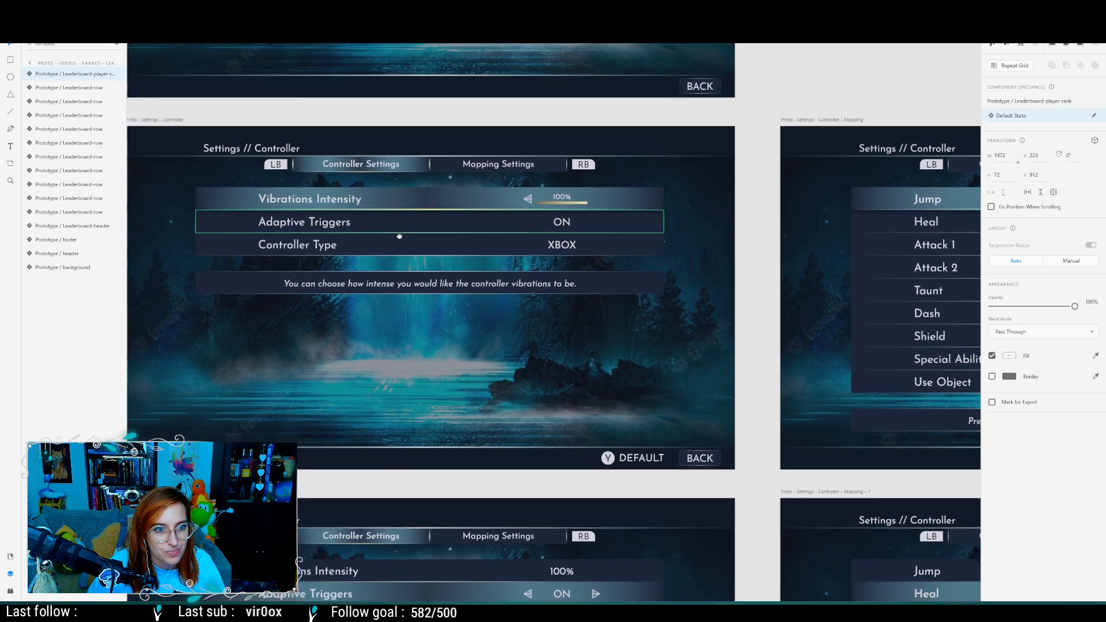
middle_click_drag(400, 236, 472, 319)
scroll(426, 247, "up", 3, "ctrl")
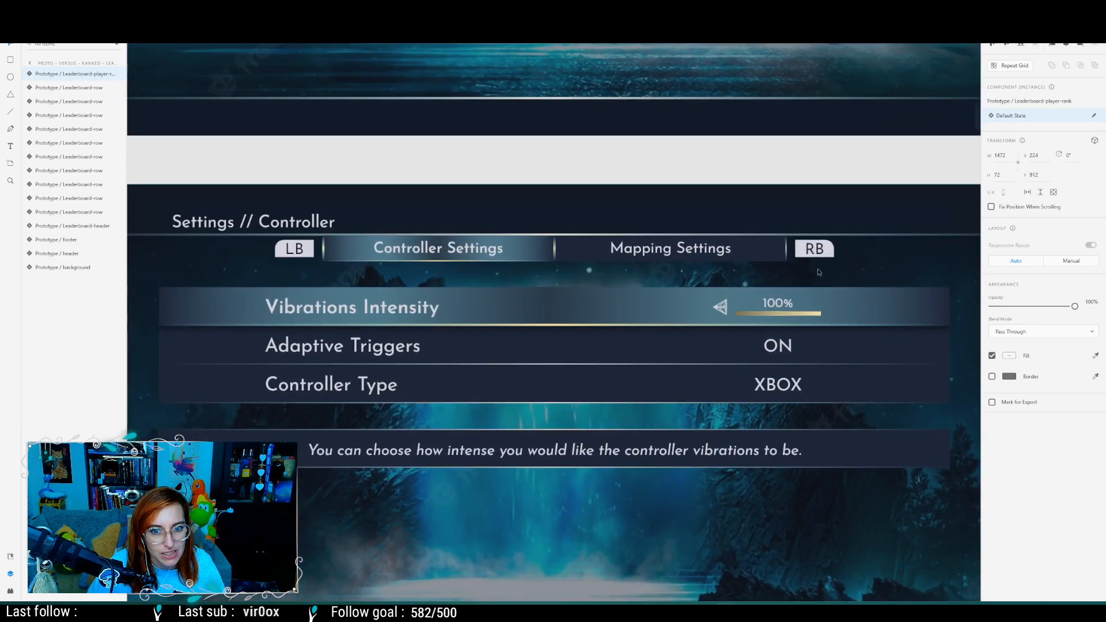
scroll(800, 268, "down", 4, "ctrl")
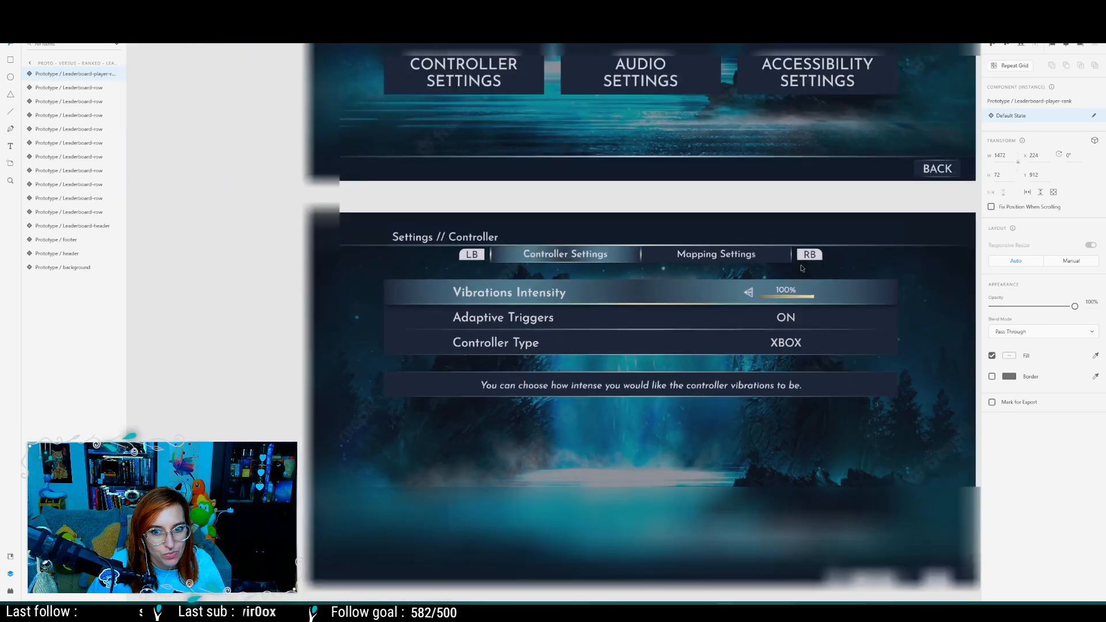
scroll(801, 269, "up", 2, "ctrl")
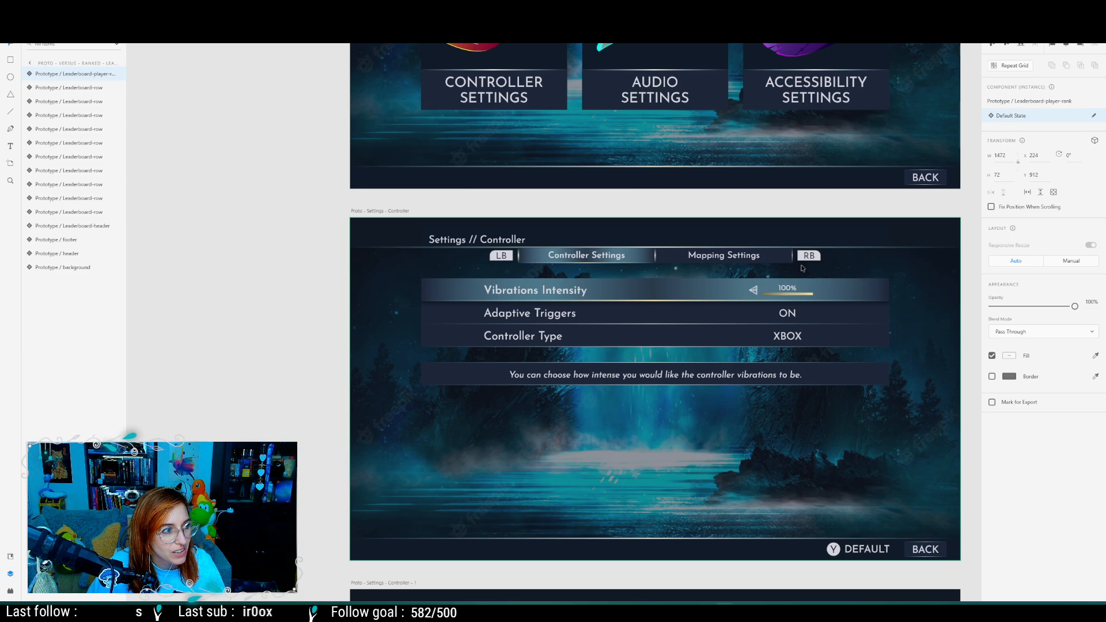
scroll(343, 381, "down", 4, "ctrl")
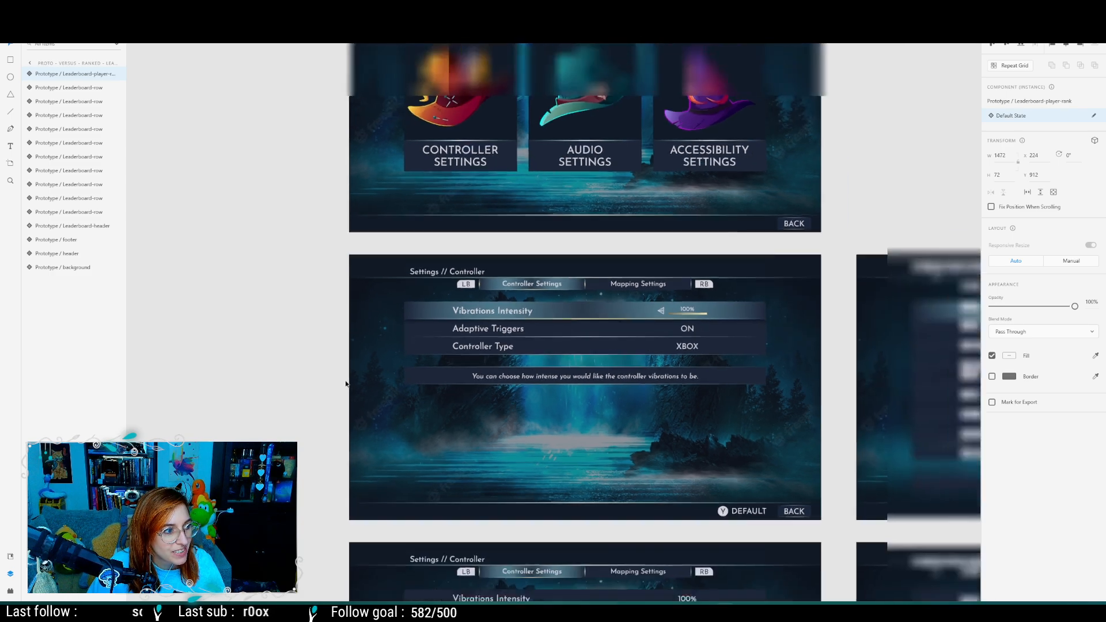
Step: Return to the HUD artboard and study its fight layout next to the loading and pause screens
middle_click_drag(301, 462, 1018, 78)
middle_click_drag(526, 360, 1055, 136)
middle_click_drag(655, 412, 1022, 213)
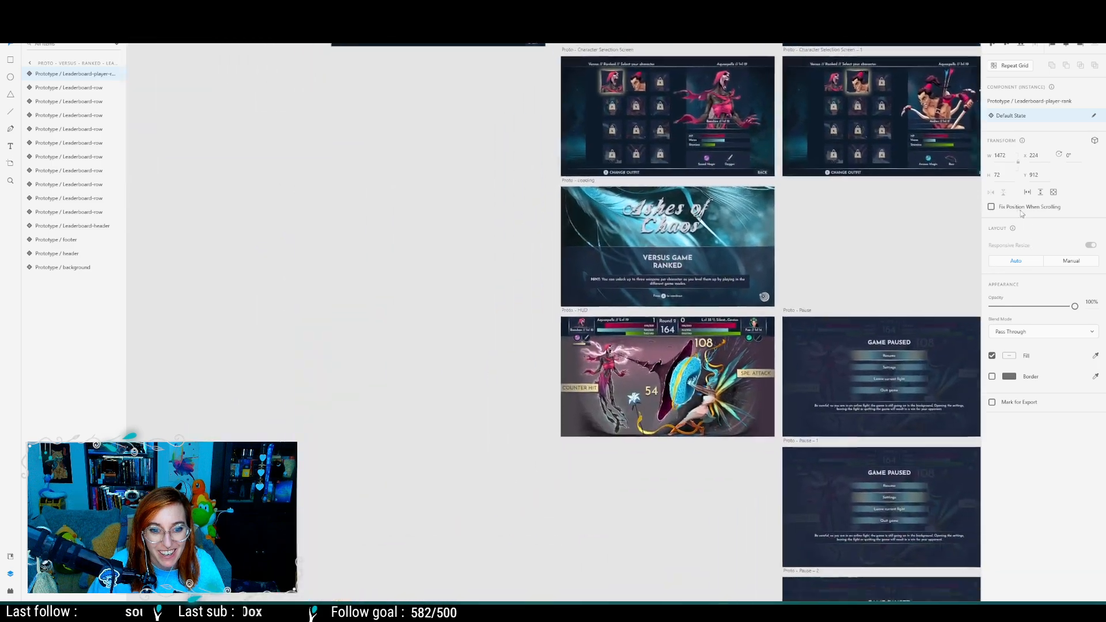
middle_click_drag(803, 292, 714, 247)
scroll(617, 339, "up", 1, "ctrl")
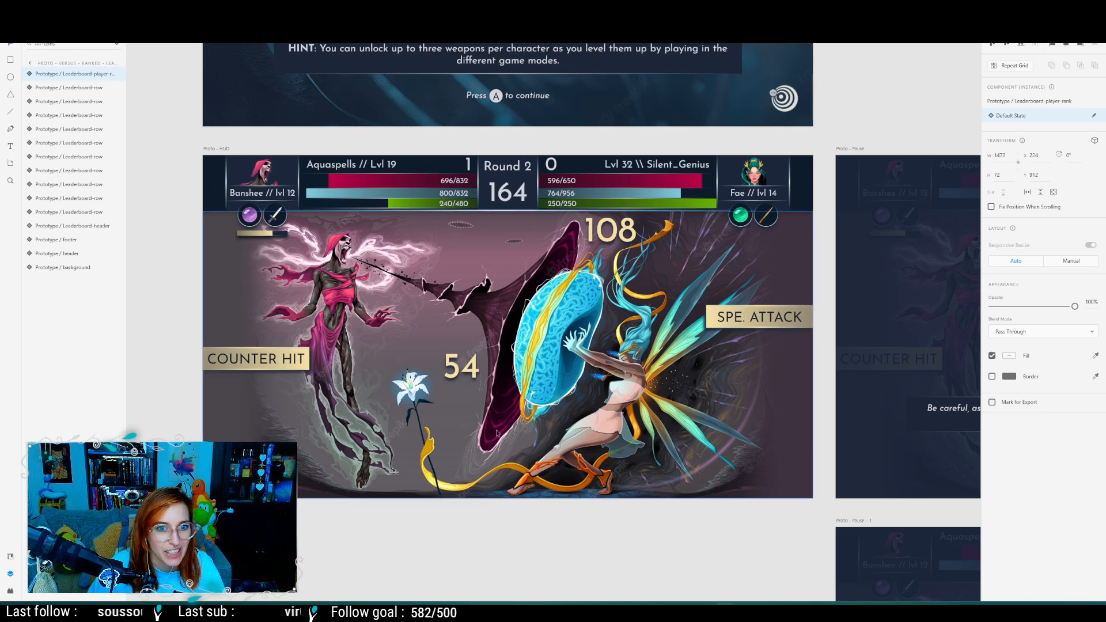
scroll(498, 433, "down", 2, "ctrl")
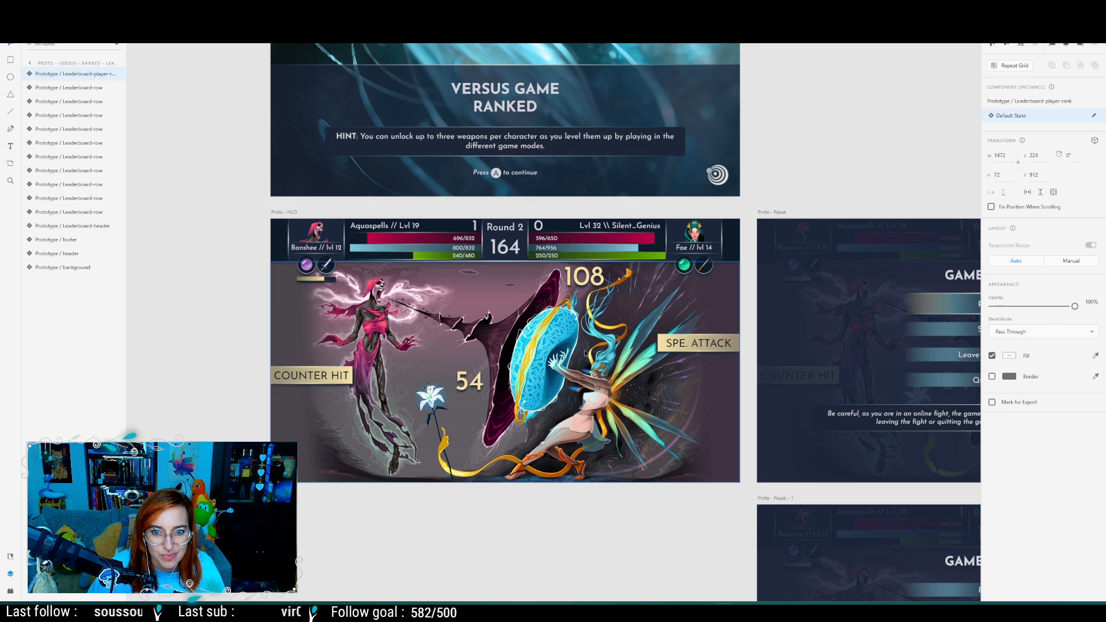
Step: Survey the whole Ashes of Chaos prototype, from the pause screens across the Settings artboards to the title screens
scroll(611, 337, "down", 5, "ctrl")
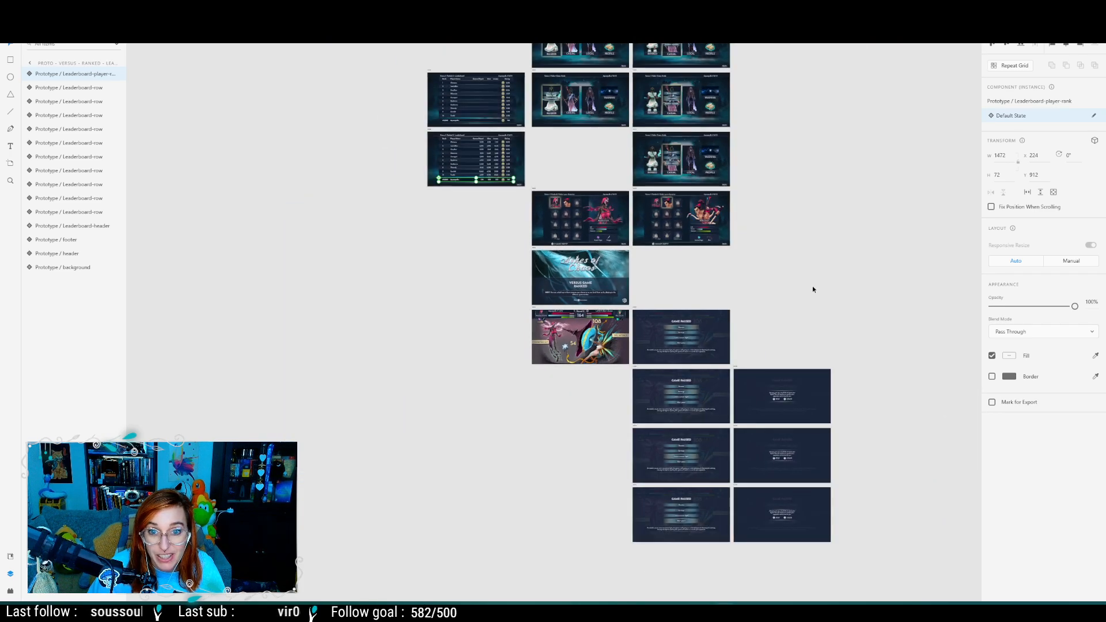
left_click_drag(813, 290, 167, 408)
left_click_drag(695, 425, 1089, 335)
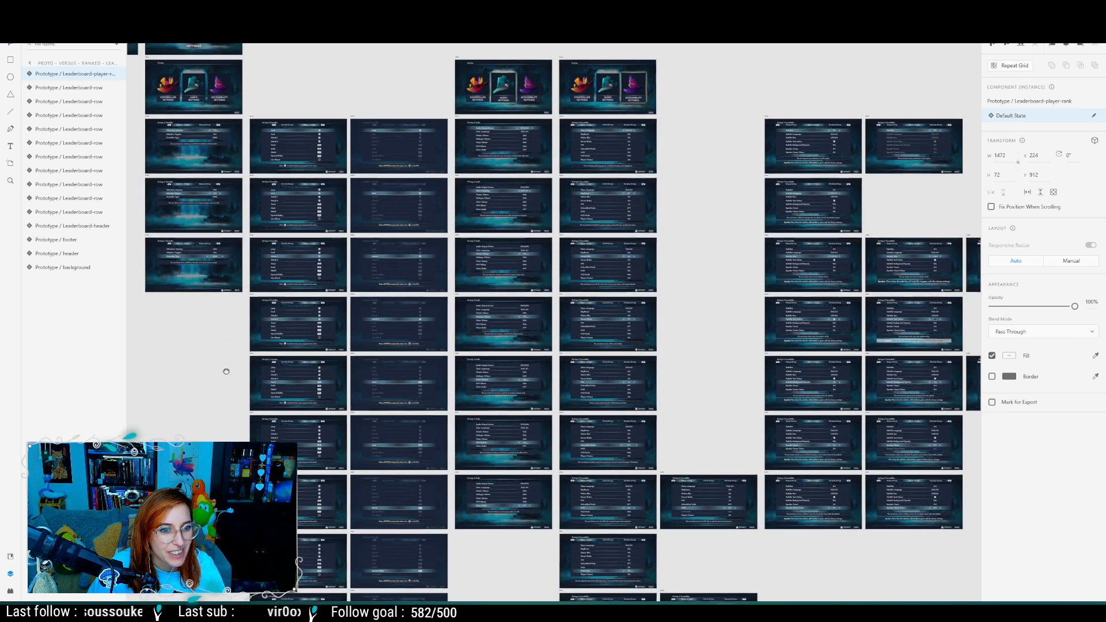
left_click_drag(226, 372, 815, 415)
left_click_drag(495, 382, 763, 345)
left_click_drag(783, 403, 830, 418)
left_click_drag(730, 358, 511, 548)
scroll(602, 380, "down", 3, "ctrl")
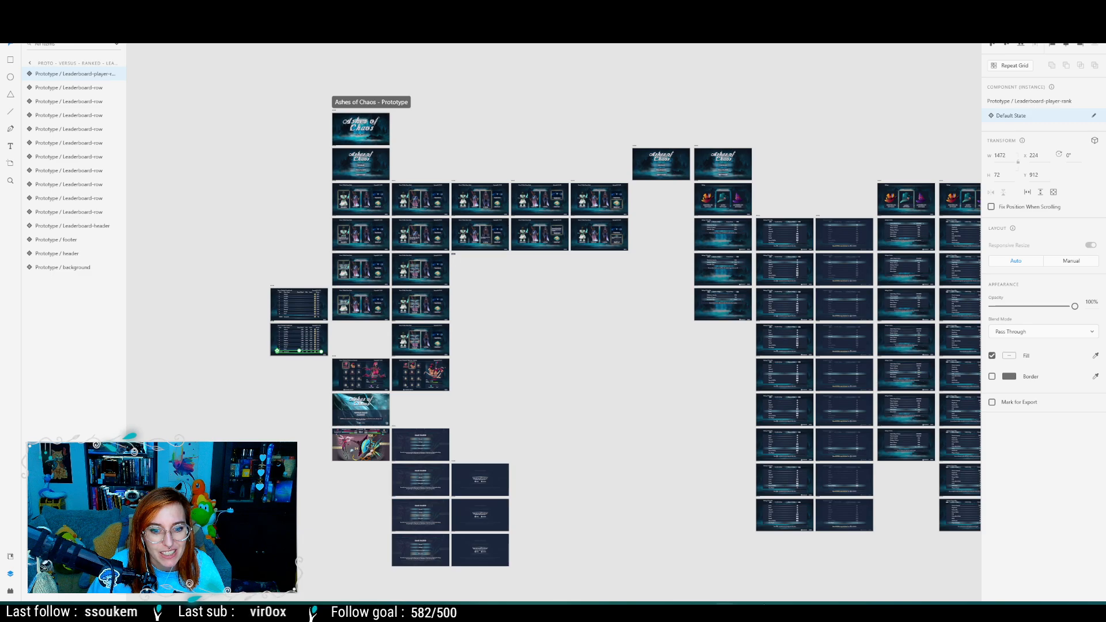
Step: Switch to Unreal Editor, stop the running game preview, and bring up GitHub Desktop with the AshesOfChaos changes
key("alt+Tab")
key("alt+Tab")
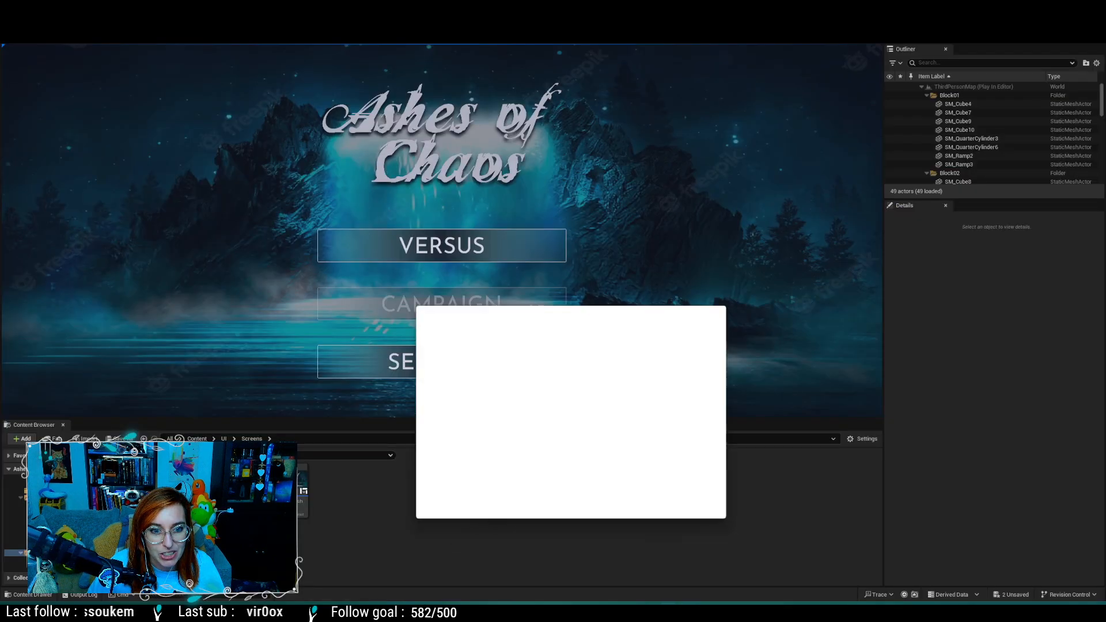
left_click(720, 212)
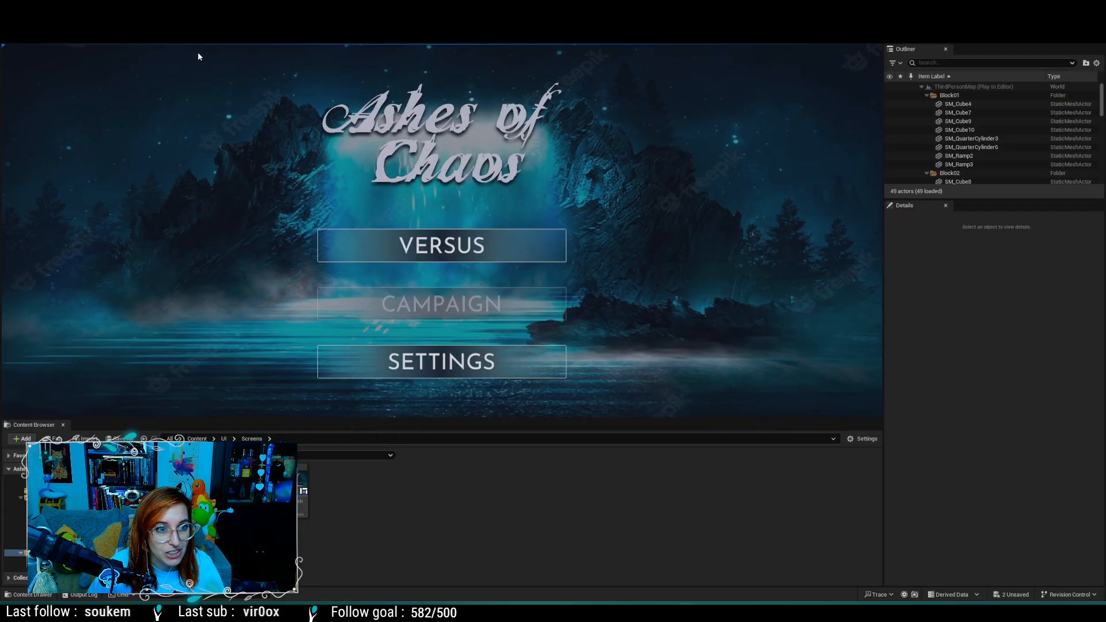
key("Escape")
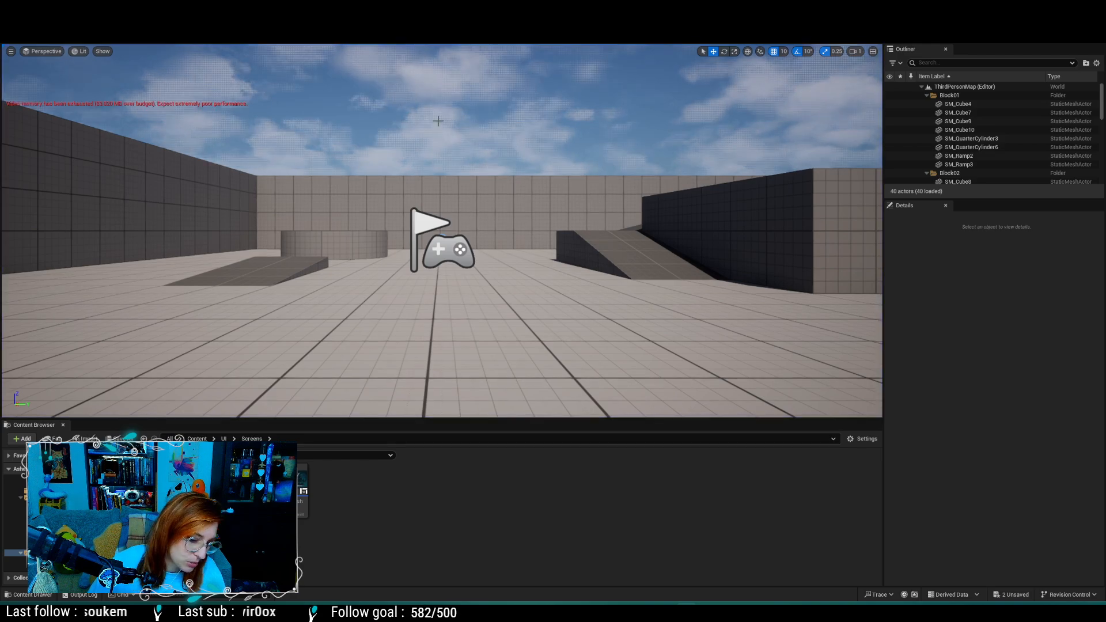
left_click(680, 602)
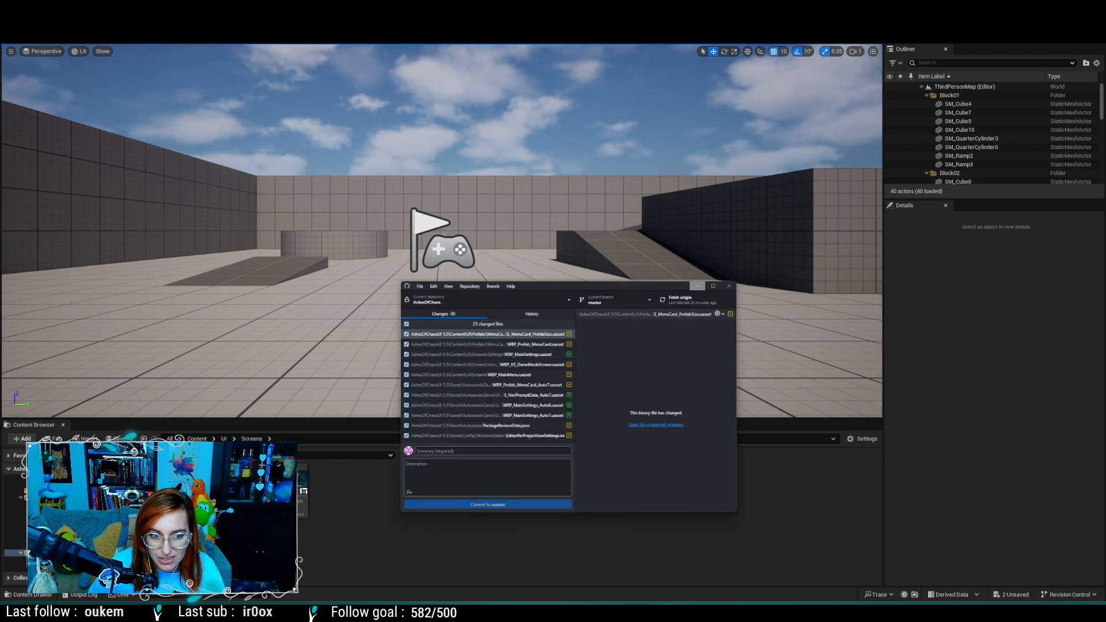
Step: Commit the changed files to master with the summary "Updates Menu Card prefab with large size and creates Settings Main screen"
left_click(454, 414)
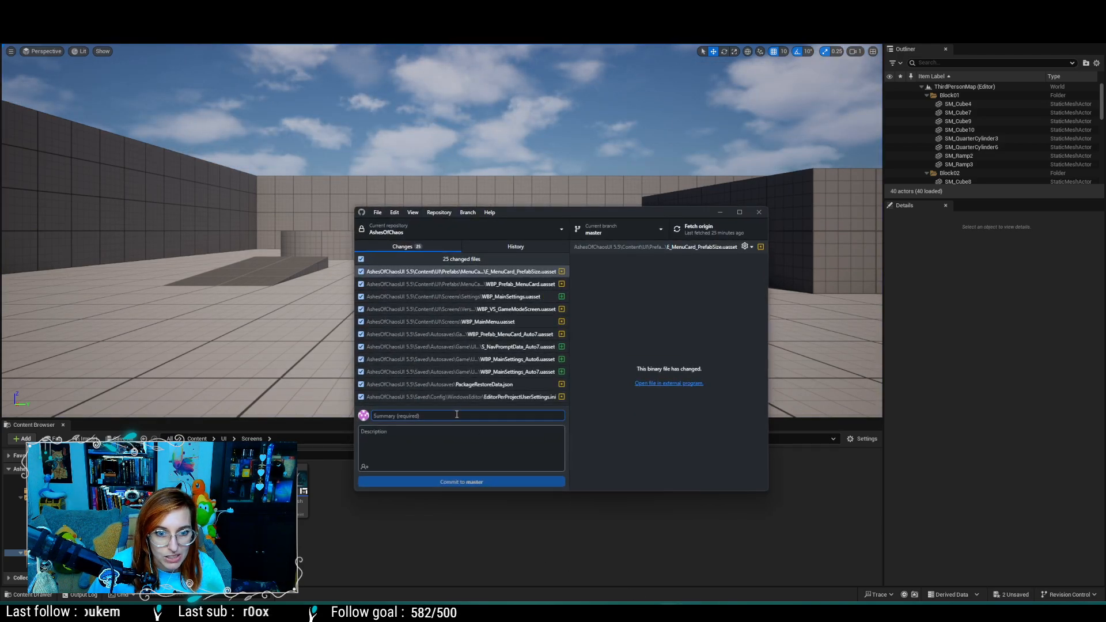
type("Update")
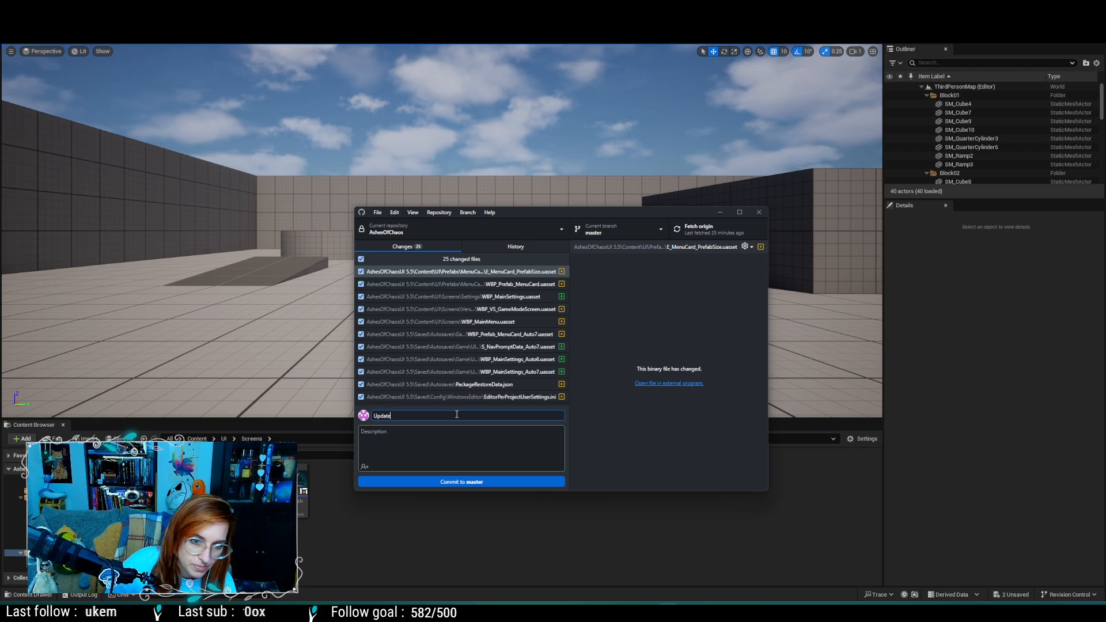
type("s Menu Card")
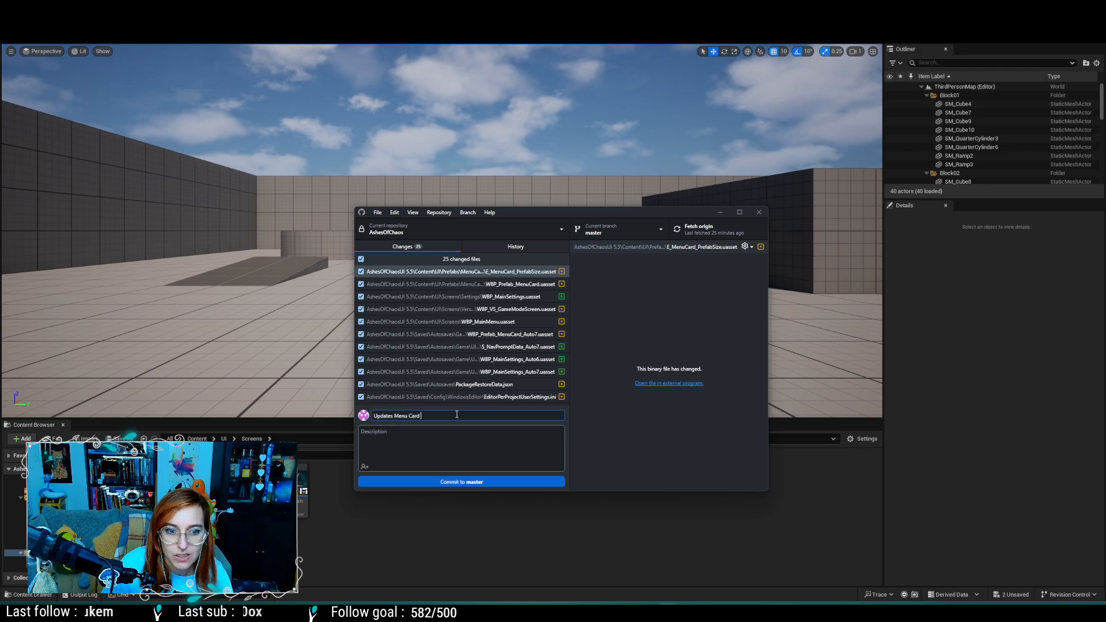
type(" prefab")
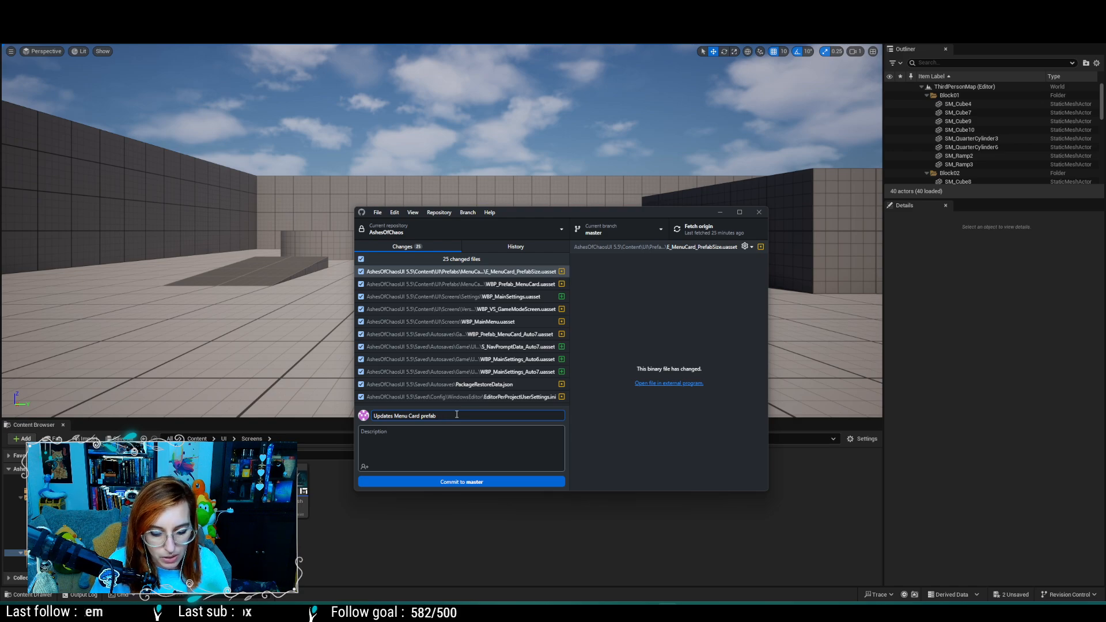
type(" with large")
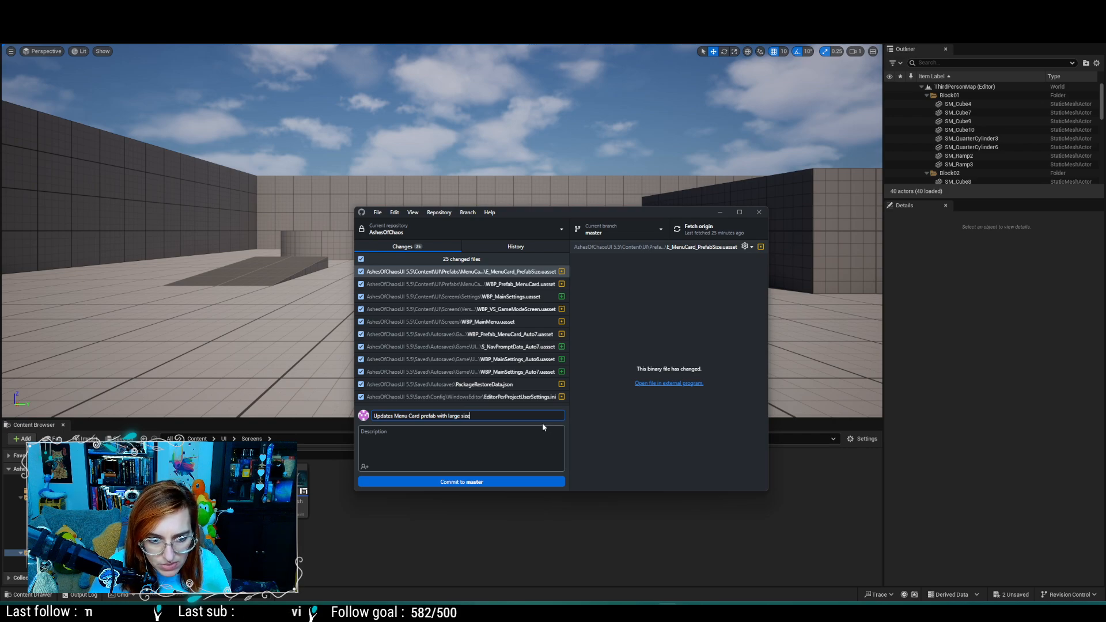
type("size and creates ")
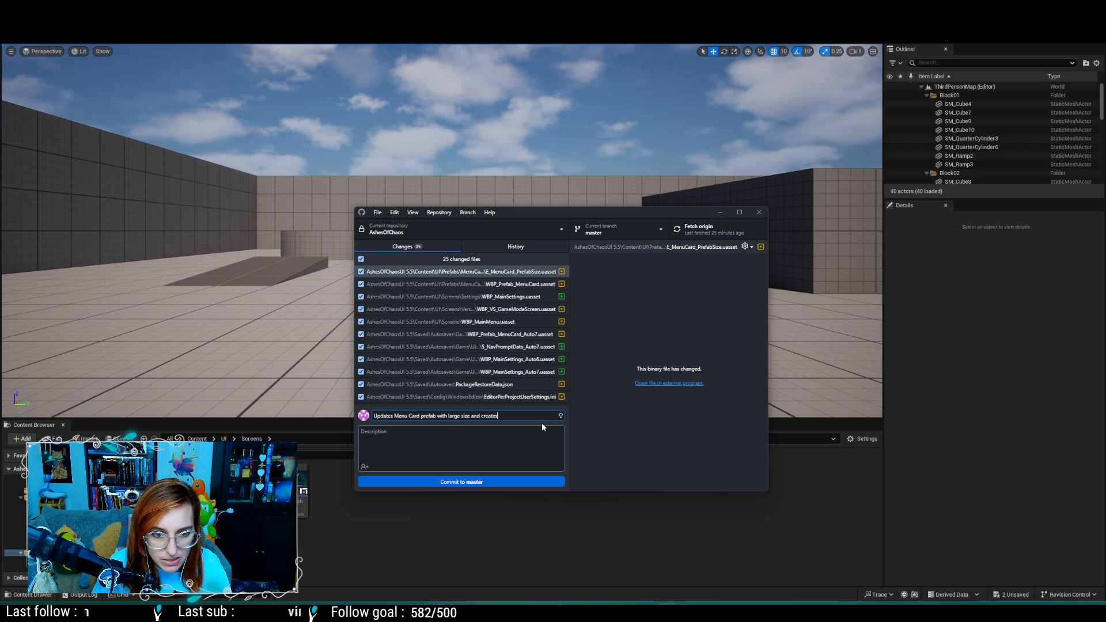
type("Settin")
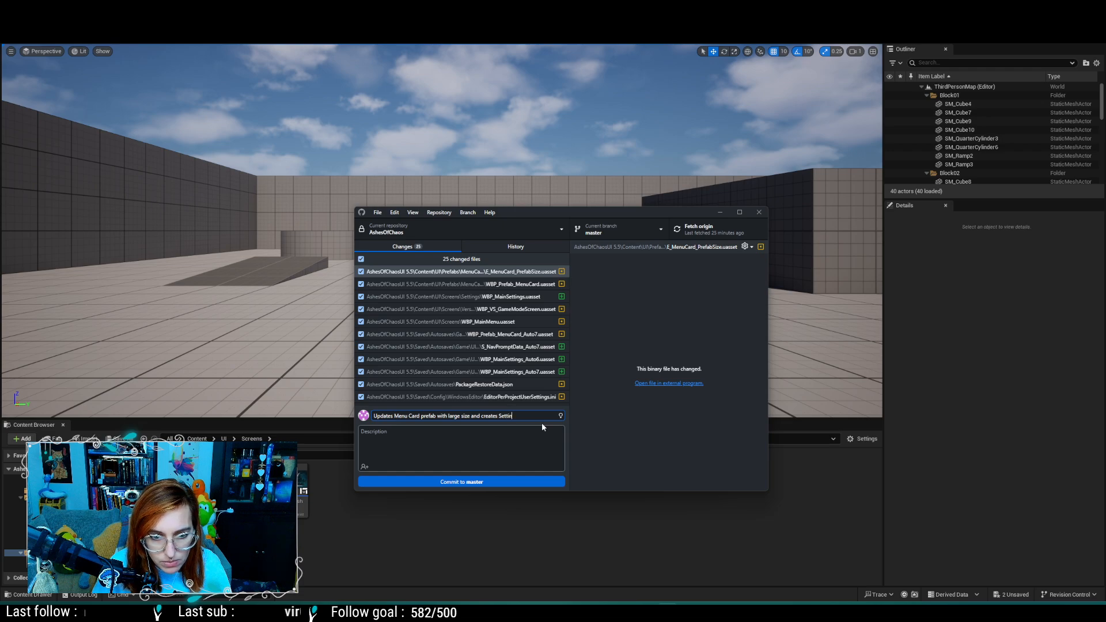
type("gs Main screen")
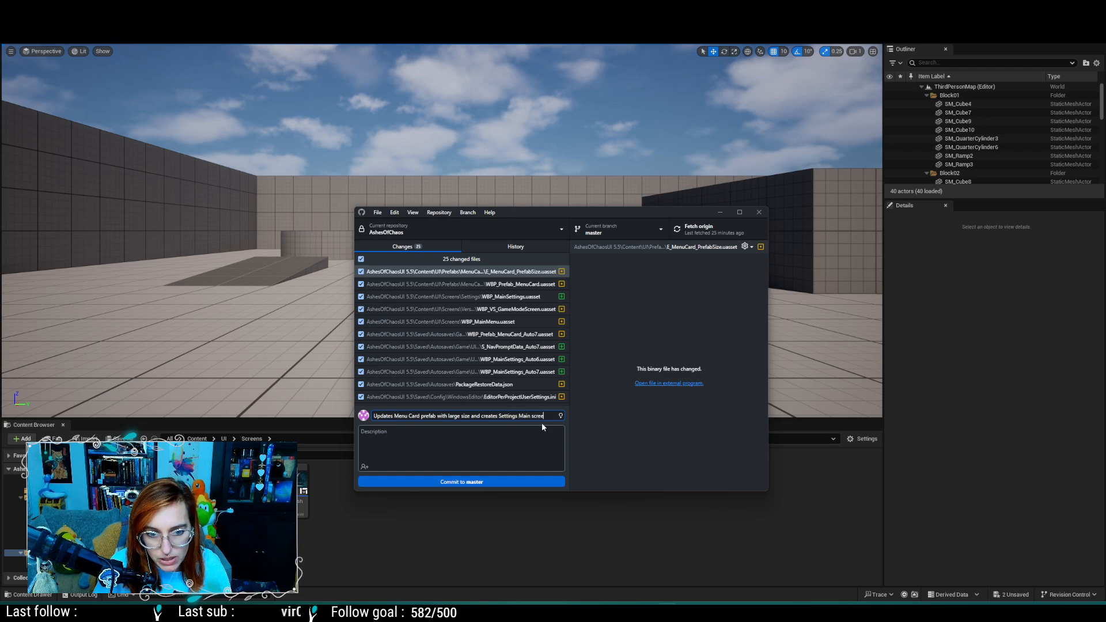
left_click(432, 482)
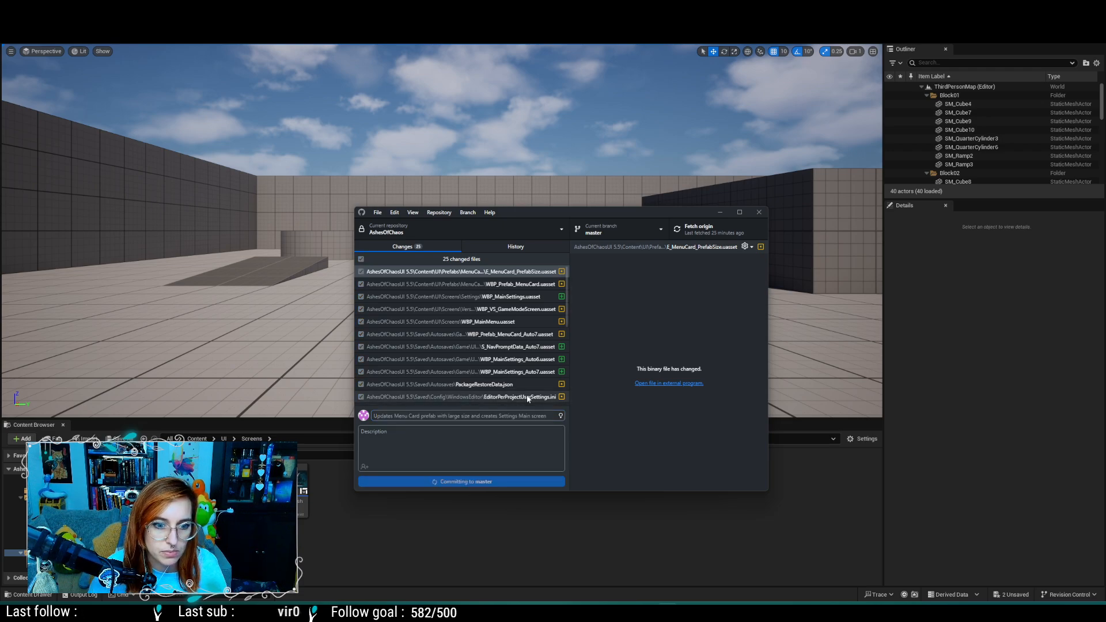
Step: Push the new commit to origin and switch back to Unreal Editor
left_click(715, 344)
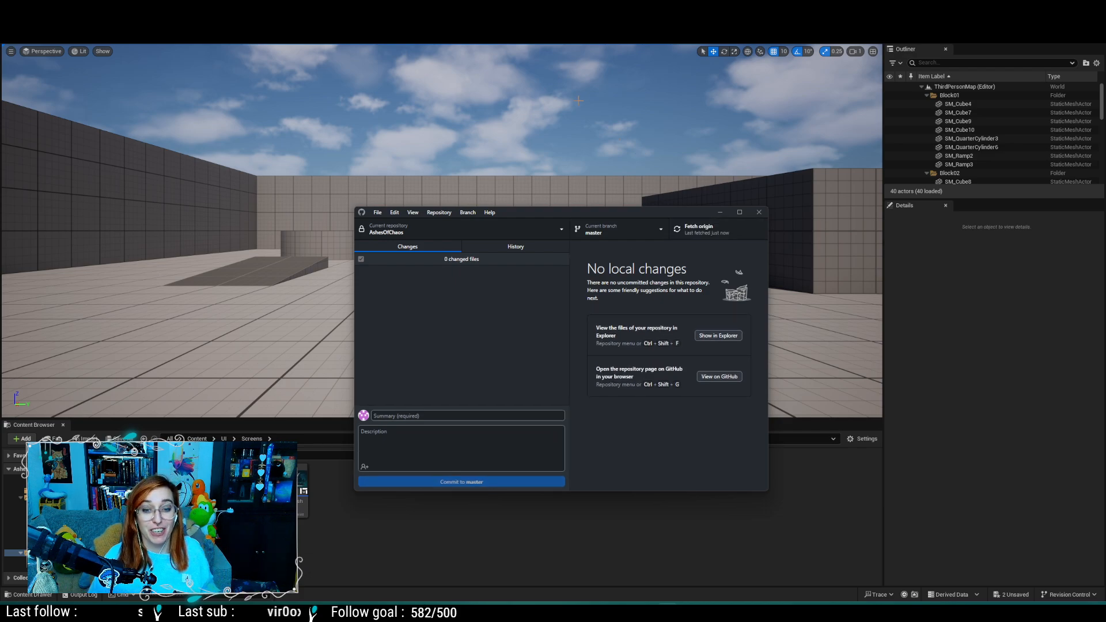
key("alt+Tab")
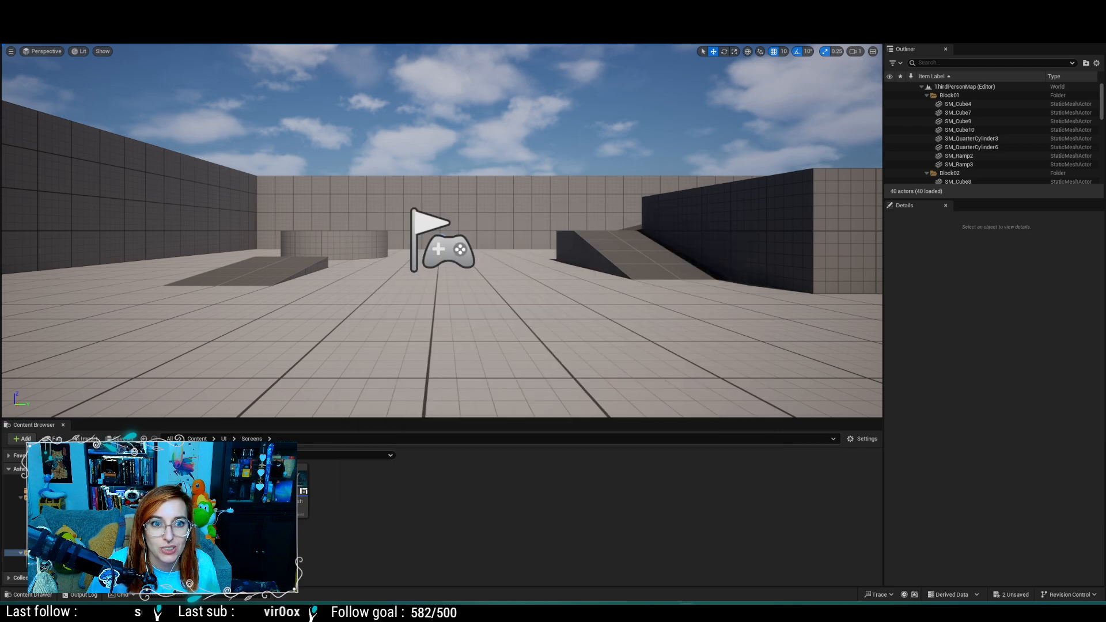